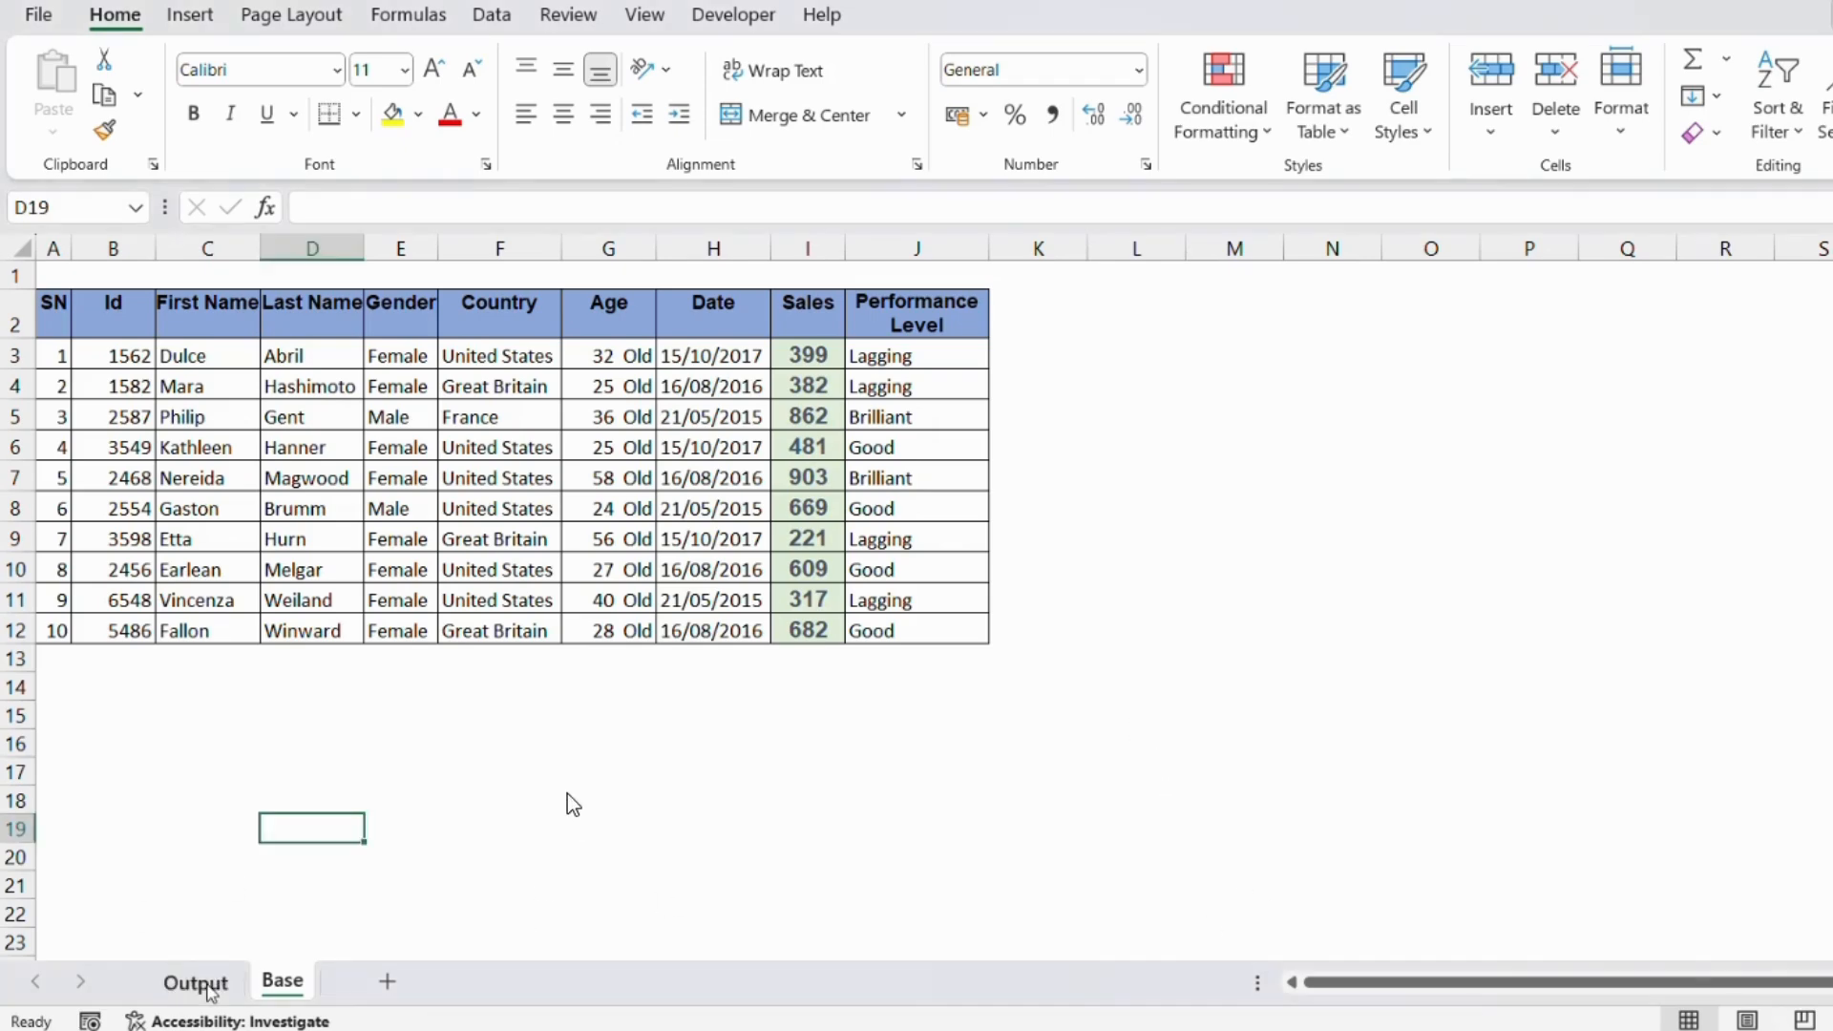
Explore the finished dashboard on the Output sheet by filtering it to United States, Great Britain and France in turn.
click(193, 983)
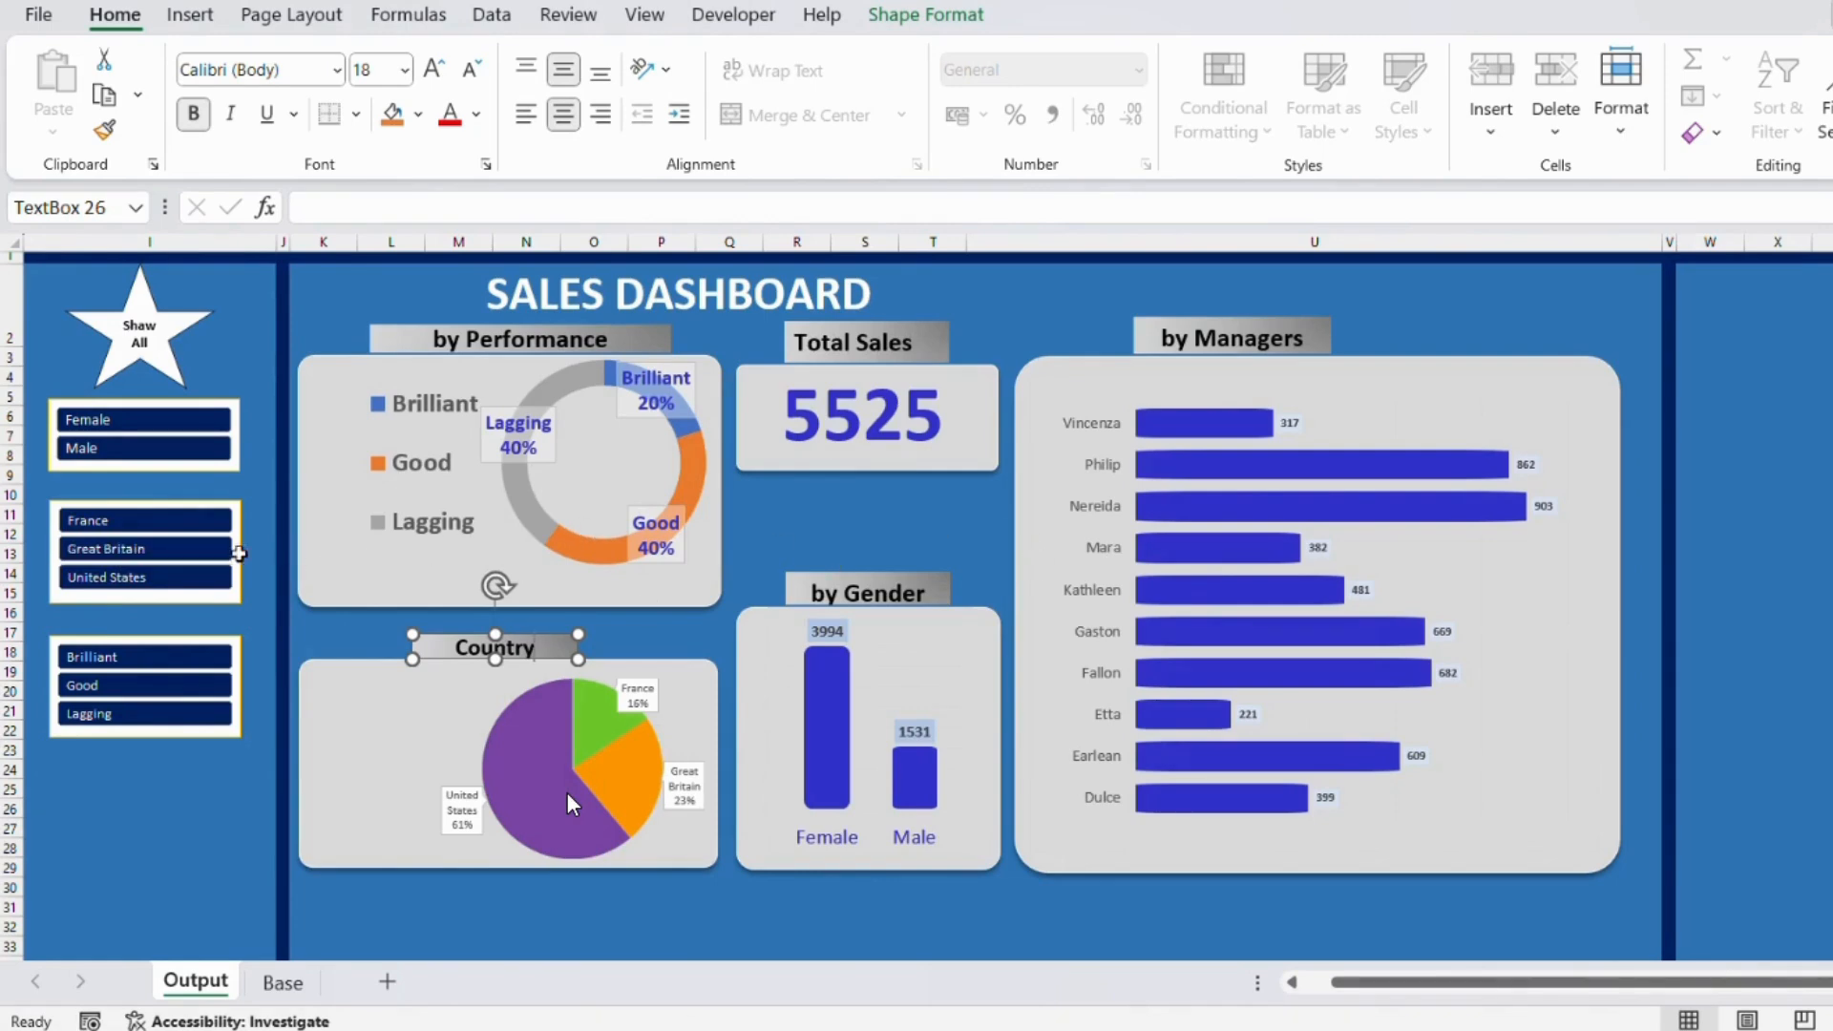
click(154, 584)
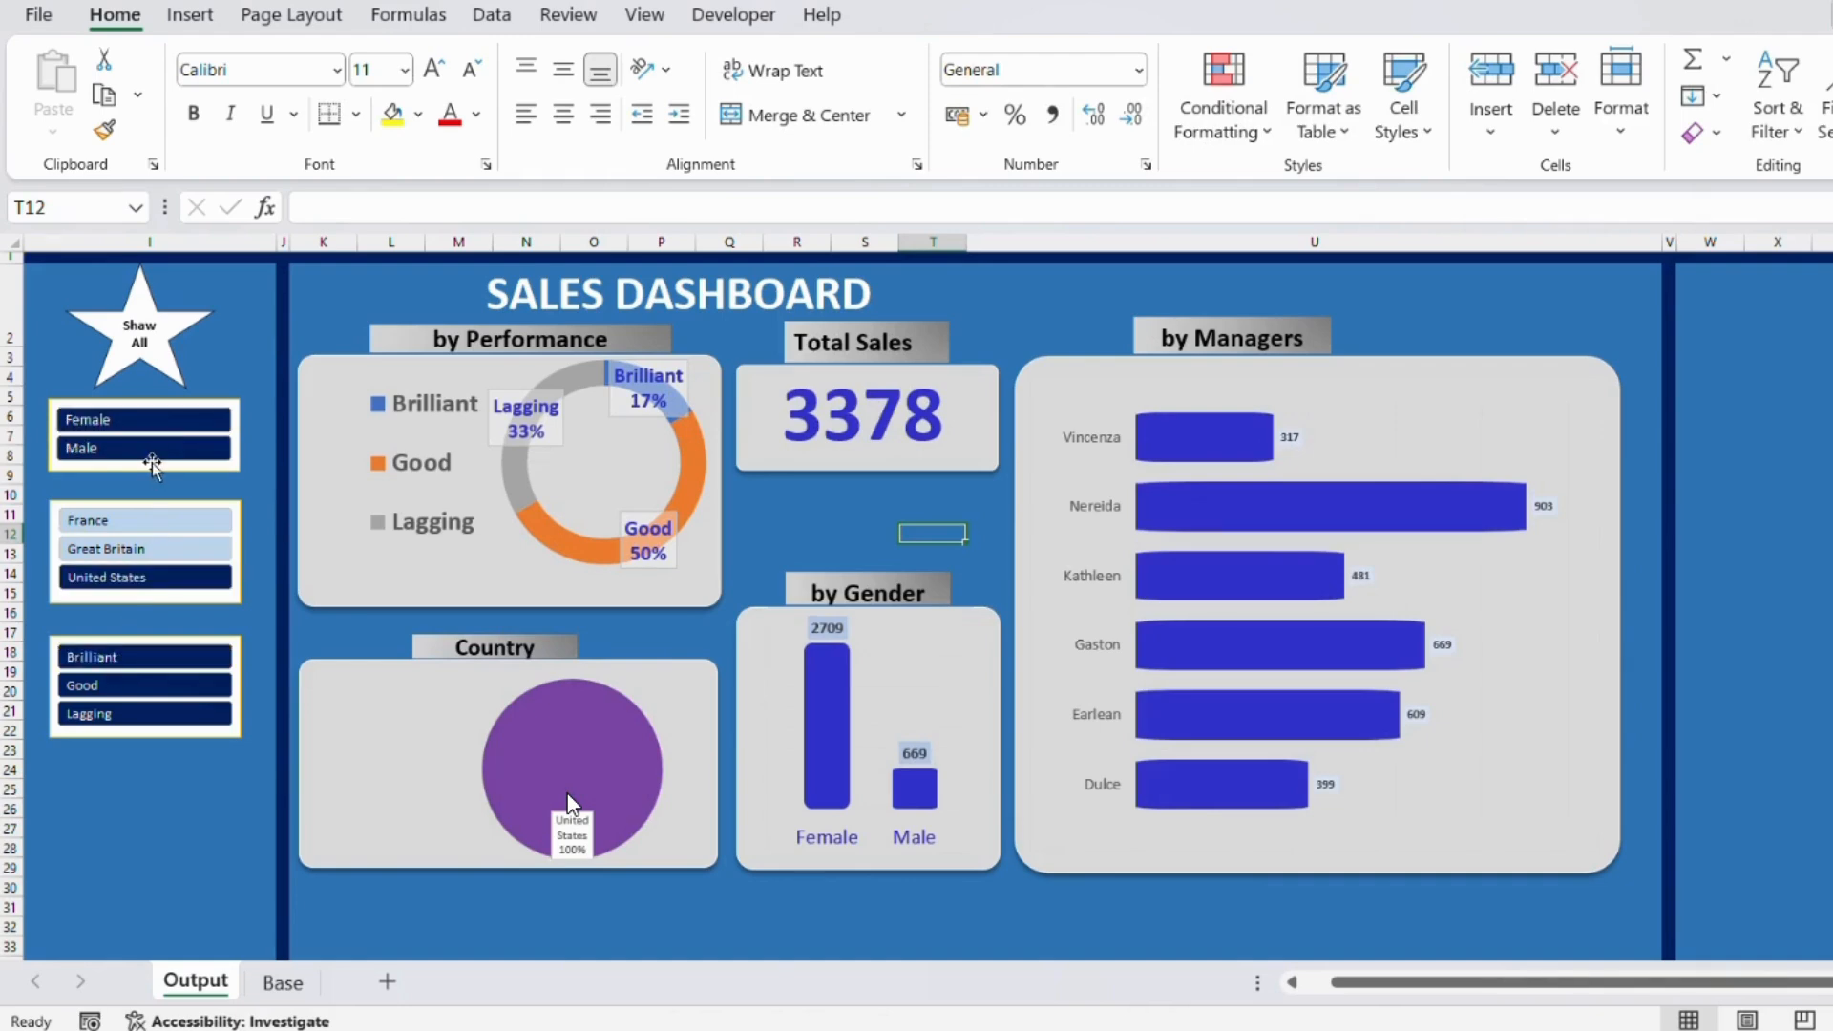
click(147, 361)
click(1033, 585)
click(153, 549)
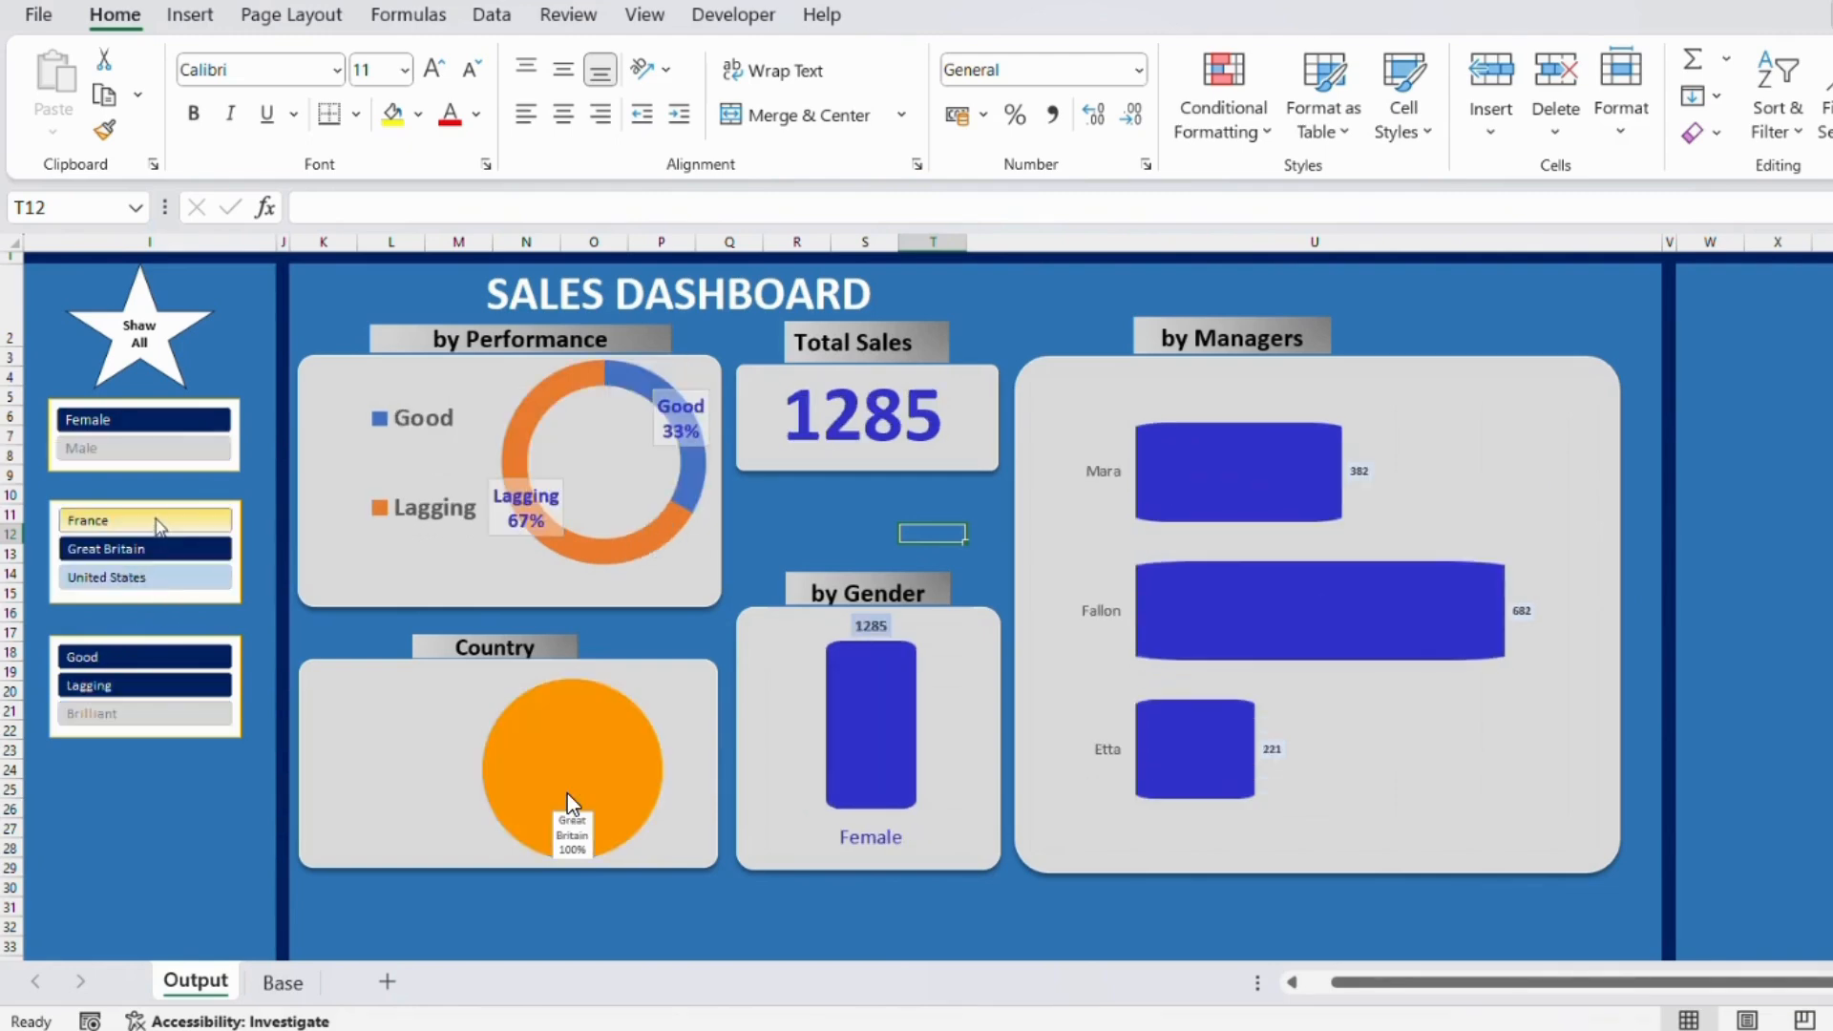
click(160, 523)
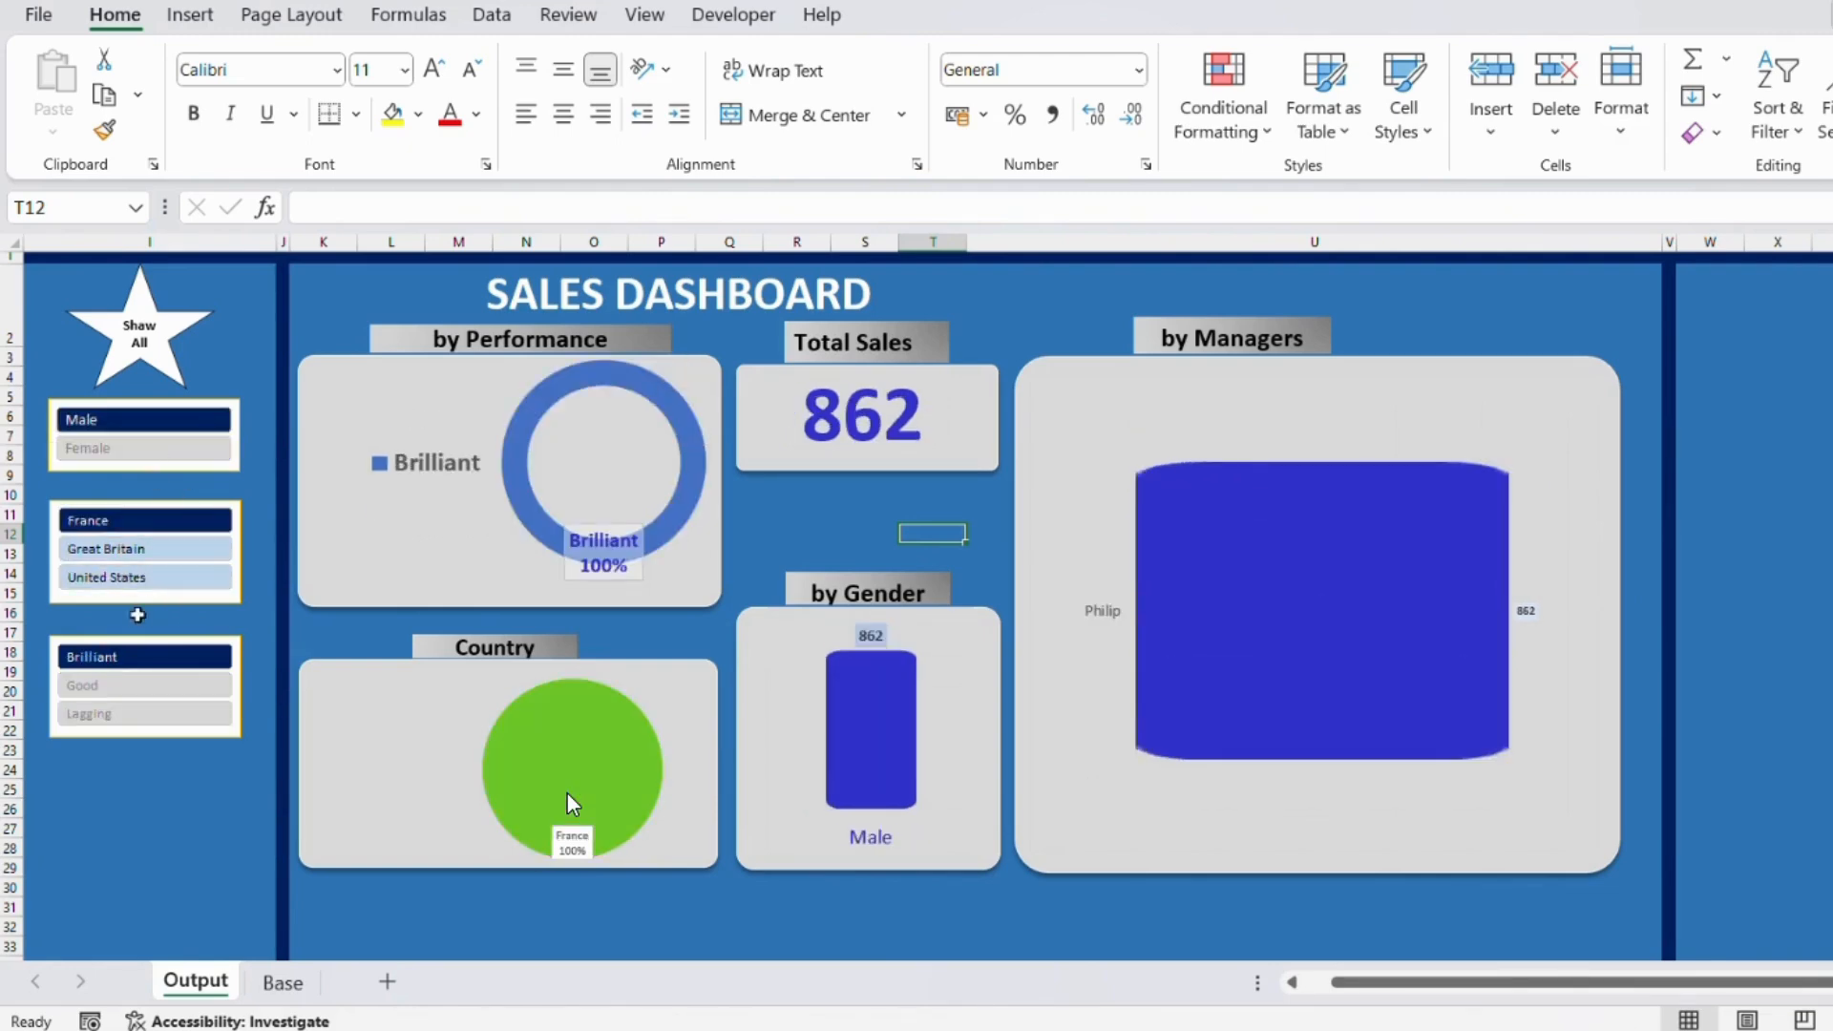
Try the Good and Brilliant performance filters on the dashboard, and reselect all genders, countries and performance levels.
click(130, 688)
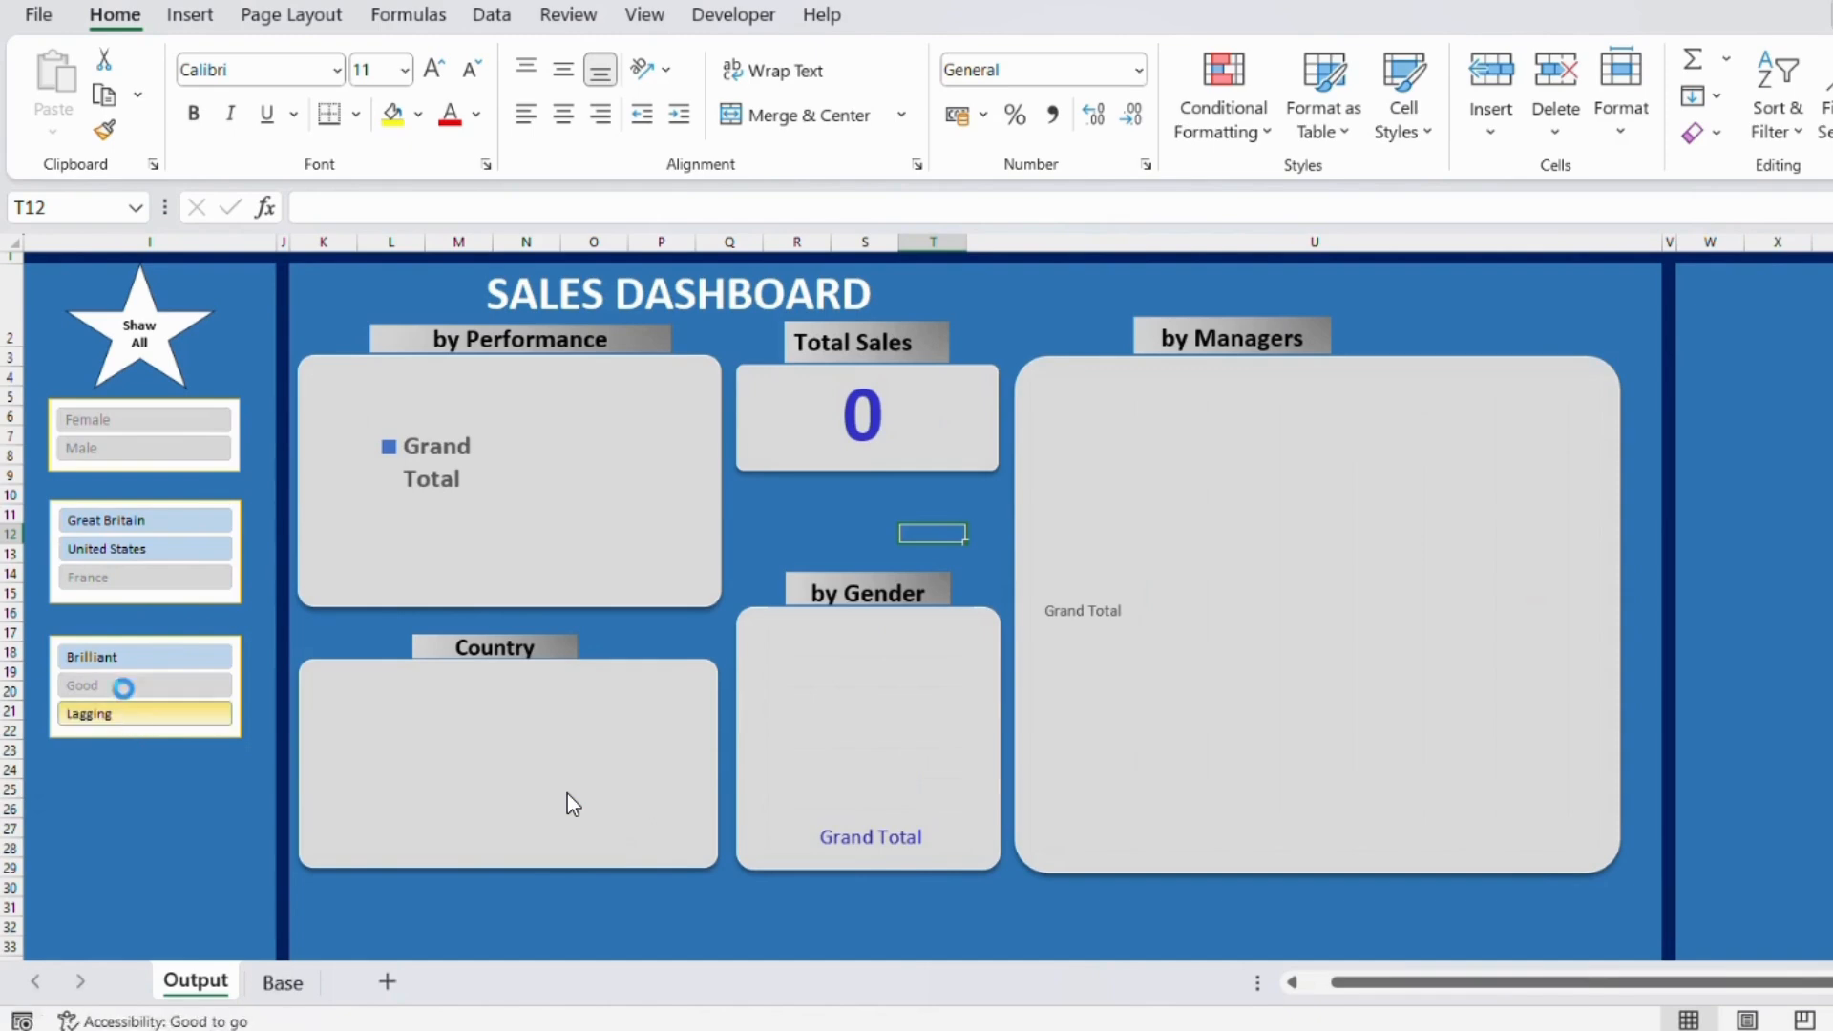
click(123, 657)
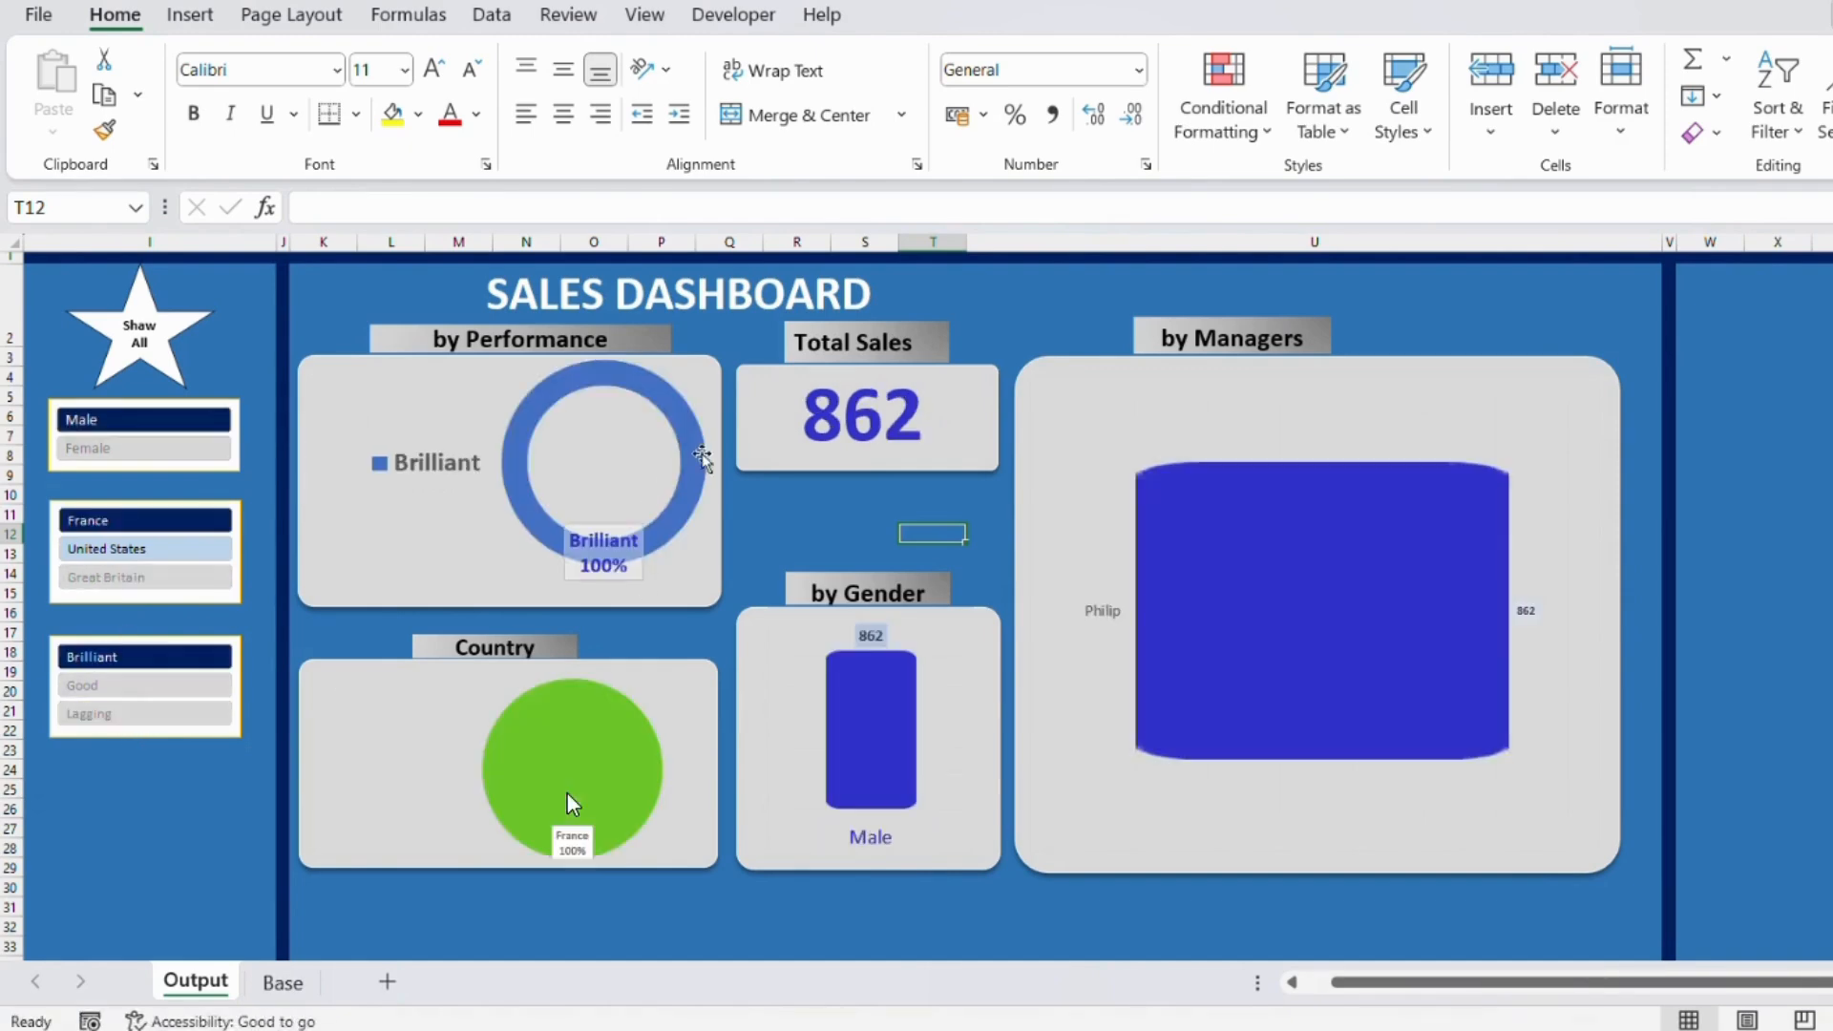
ctrl+click(118, 448)
ctrl+click(124, 549)
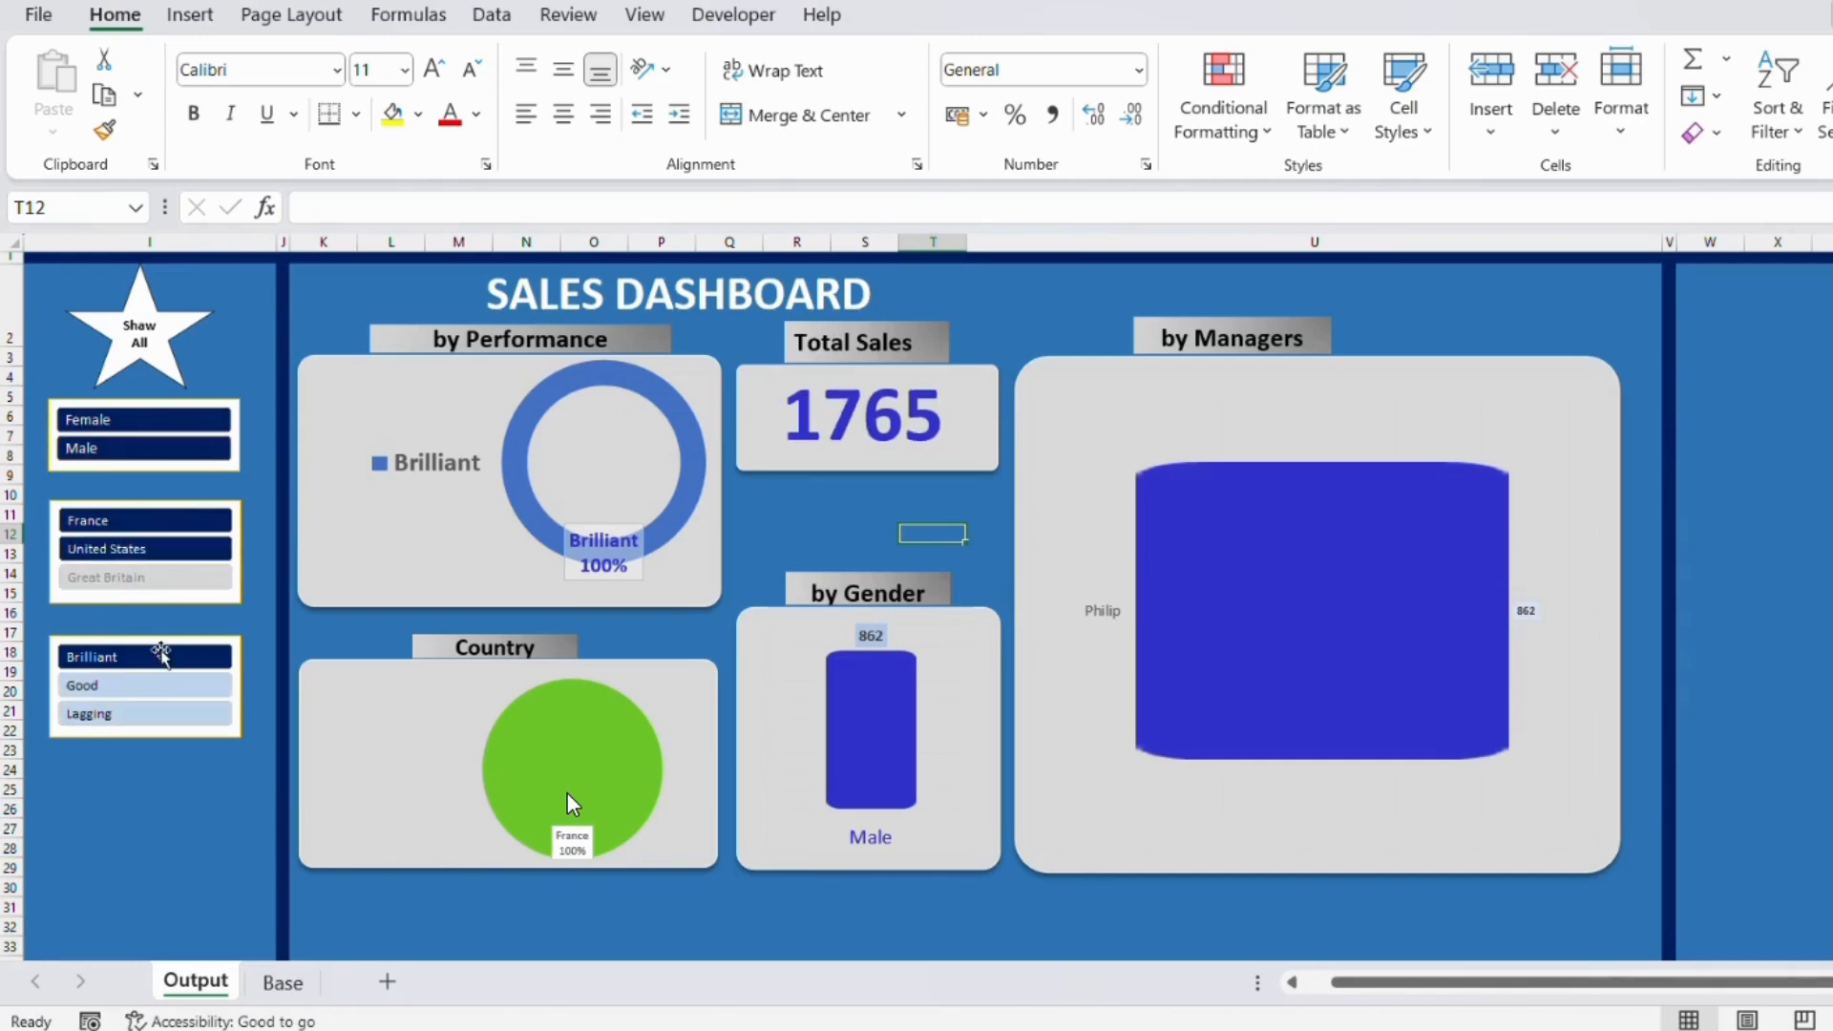
drag(155, 656, 129, 718)
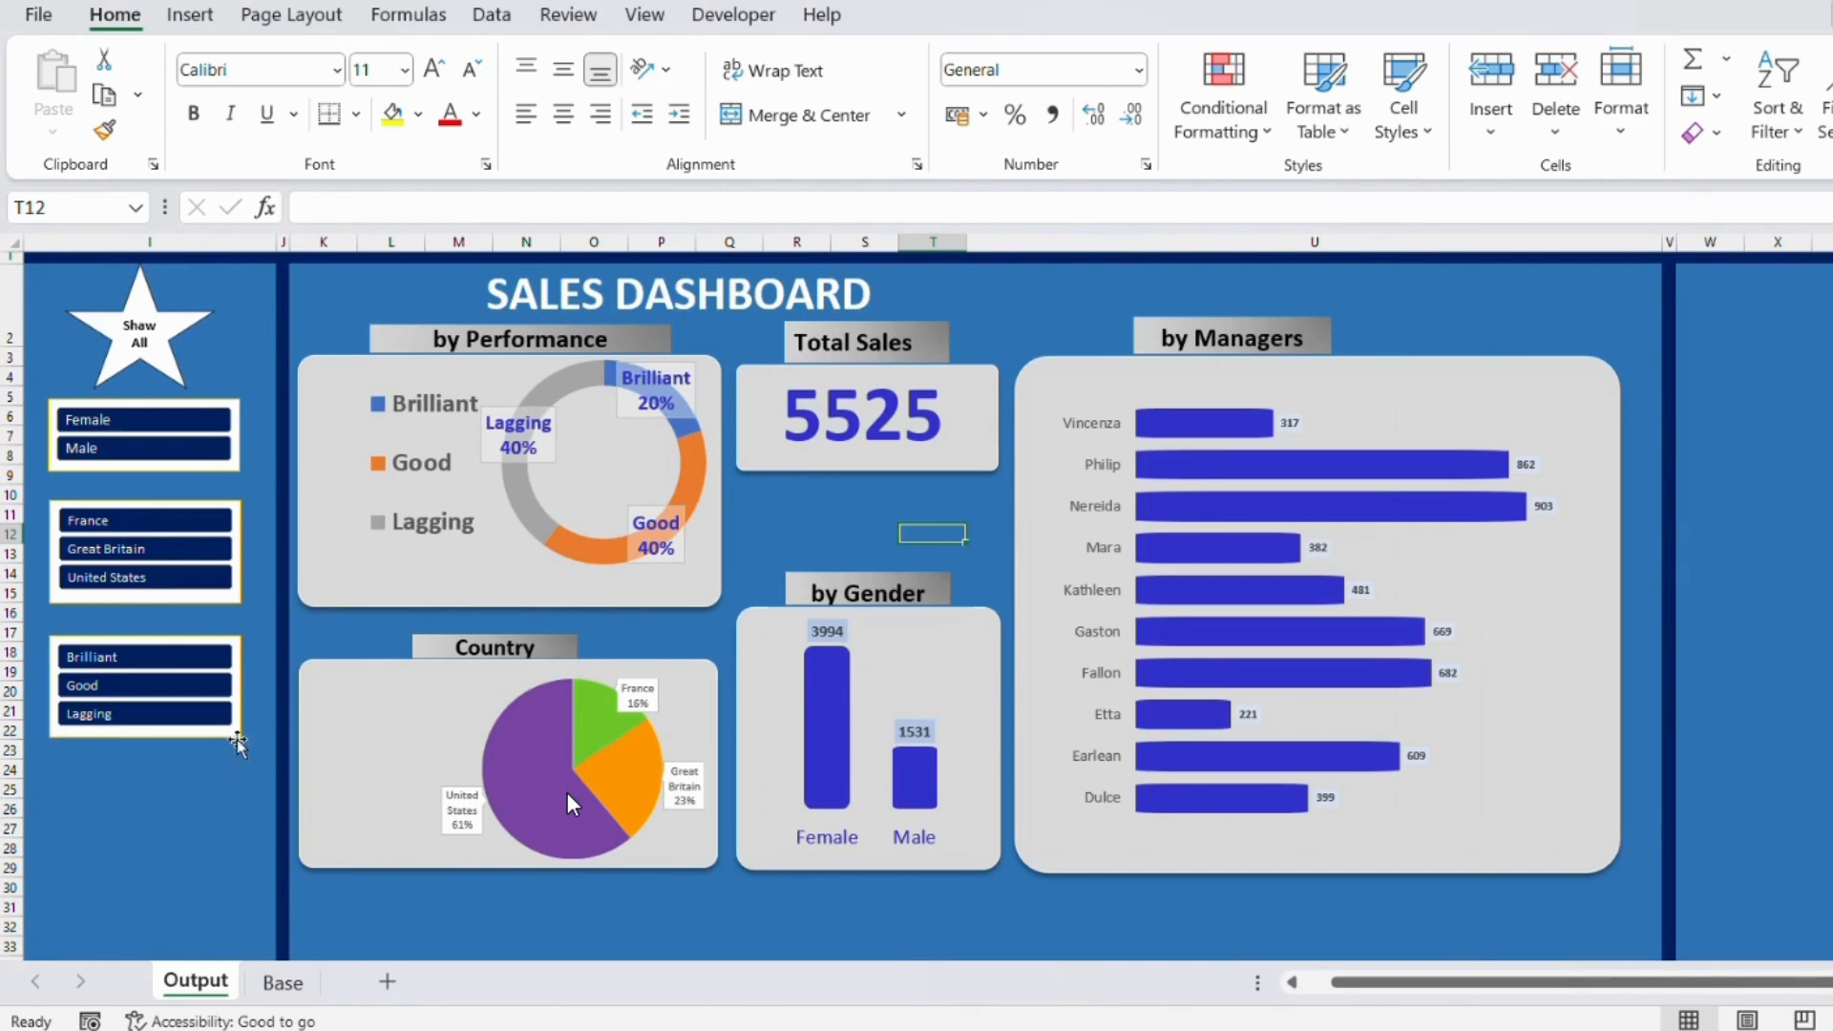
Create a PivotTable on a new worksheet from the range A2:J12 of the Base sheet.
click(283, 981)
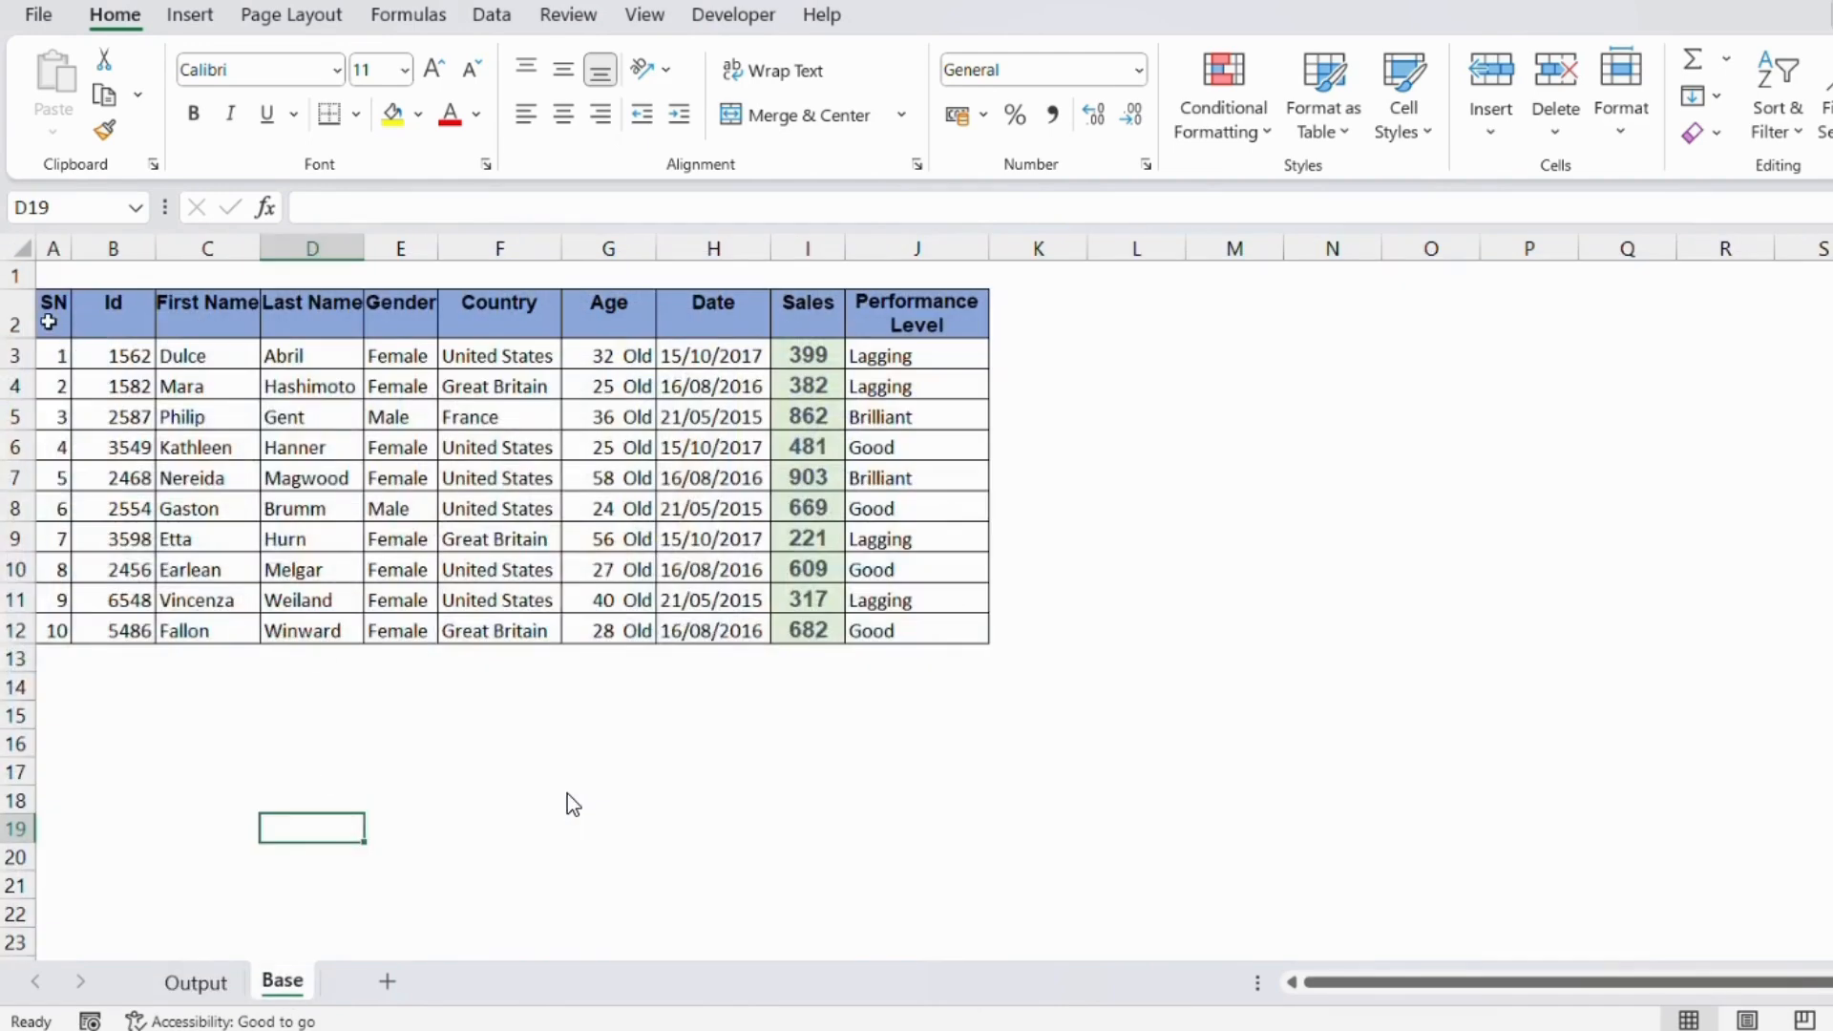
drag(49, 322, 941, 634)
click(197, 19)
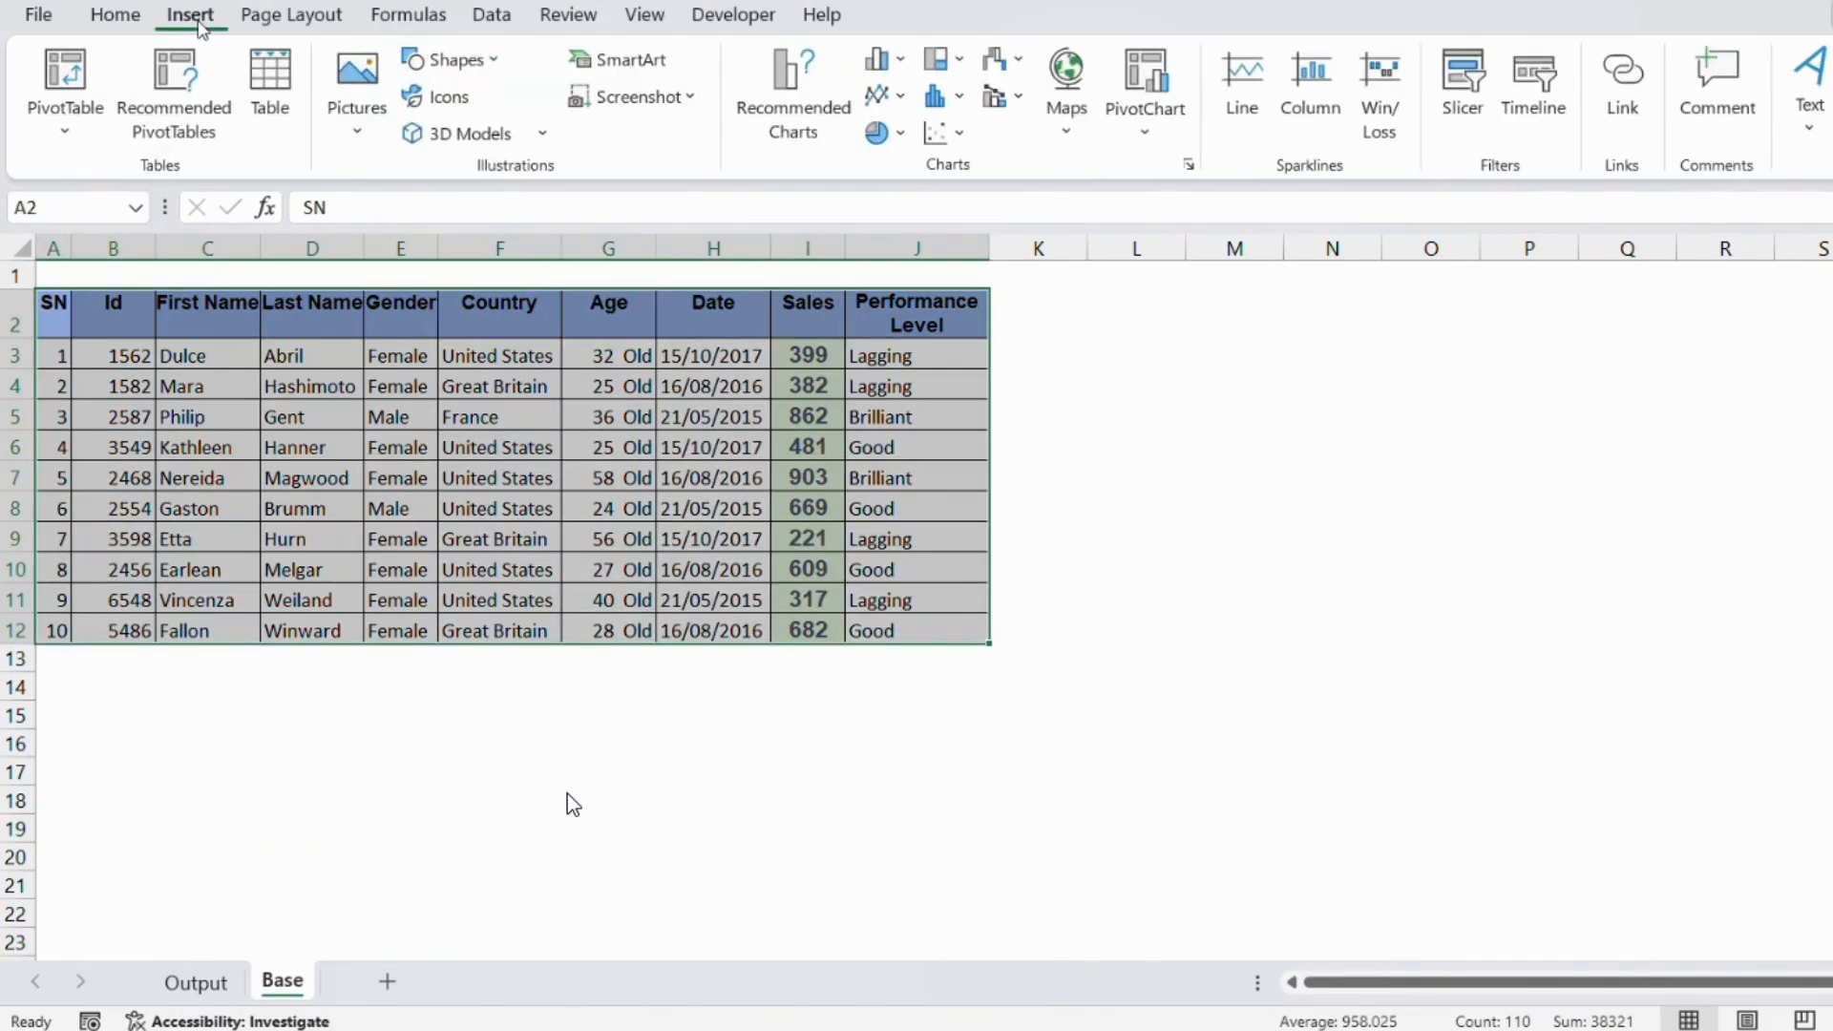
click(79, 141)
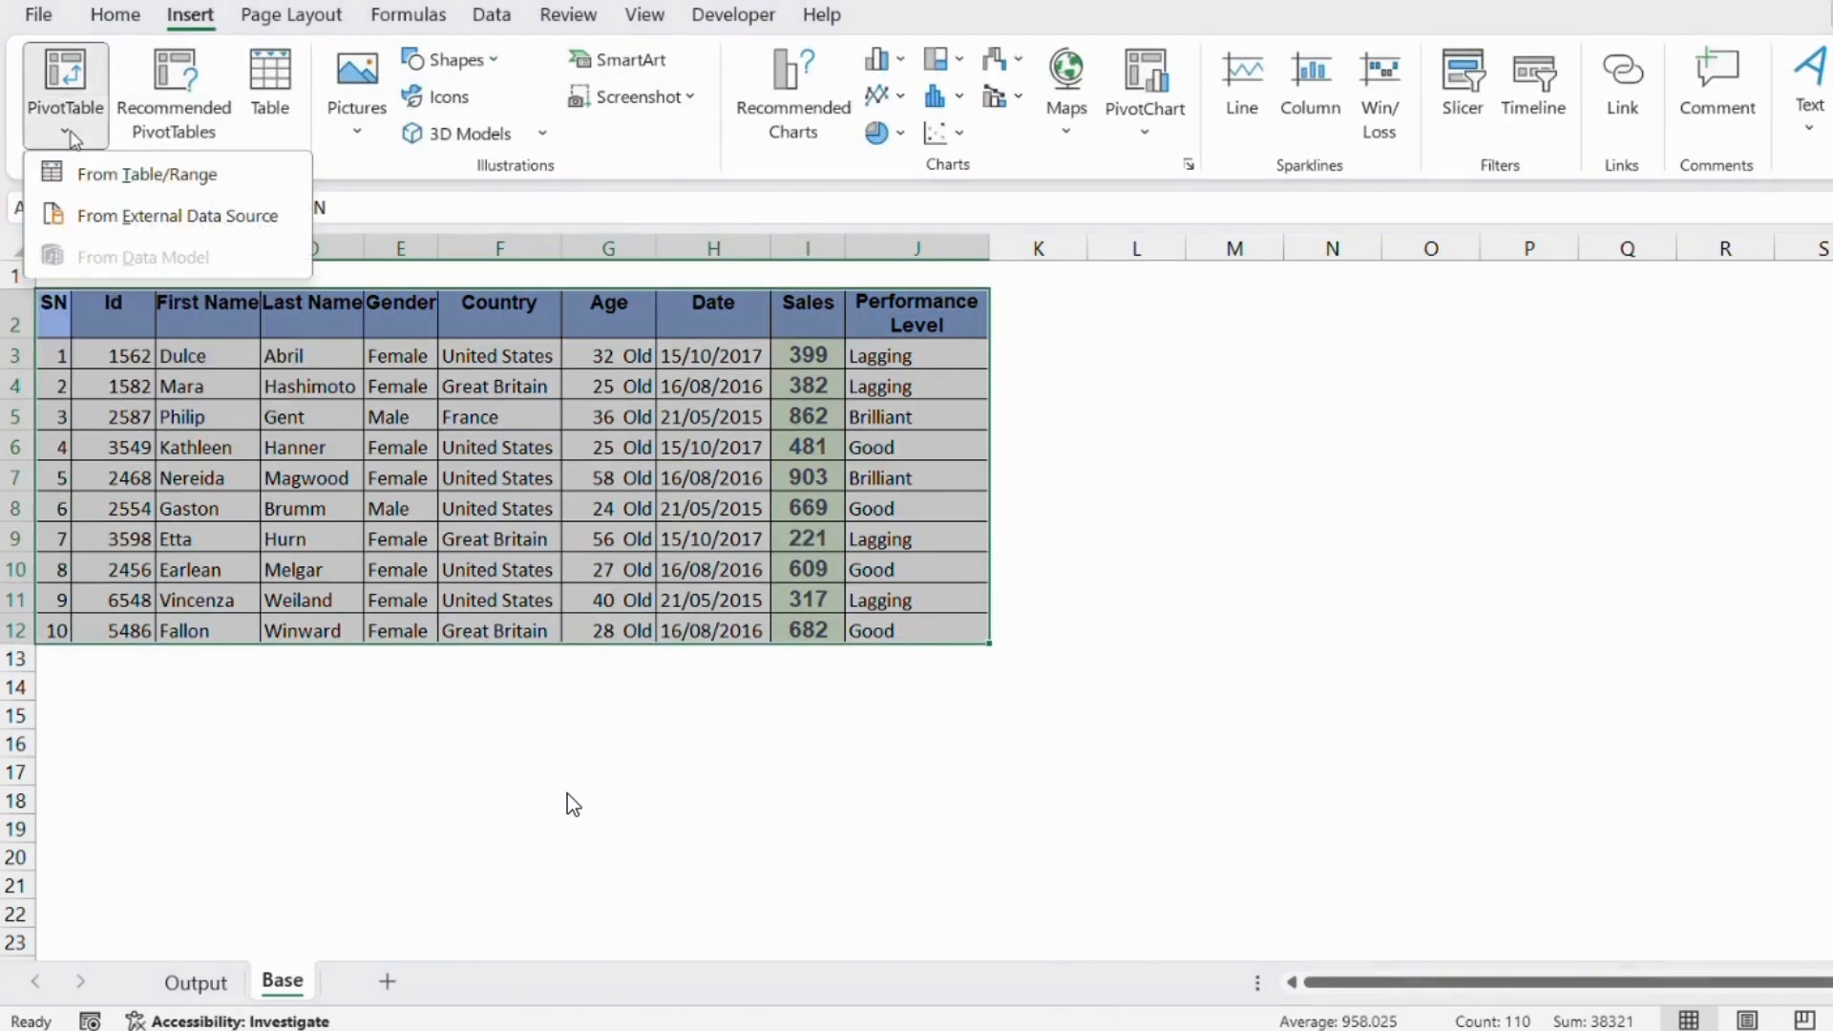
click(143, 181)
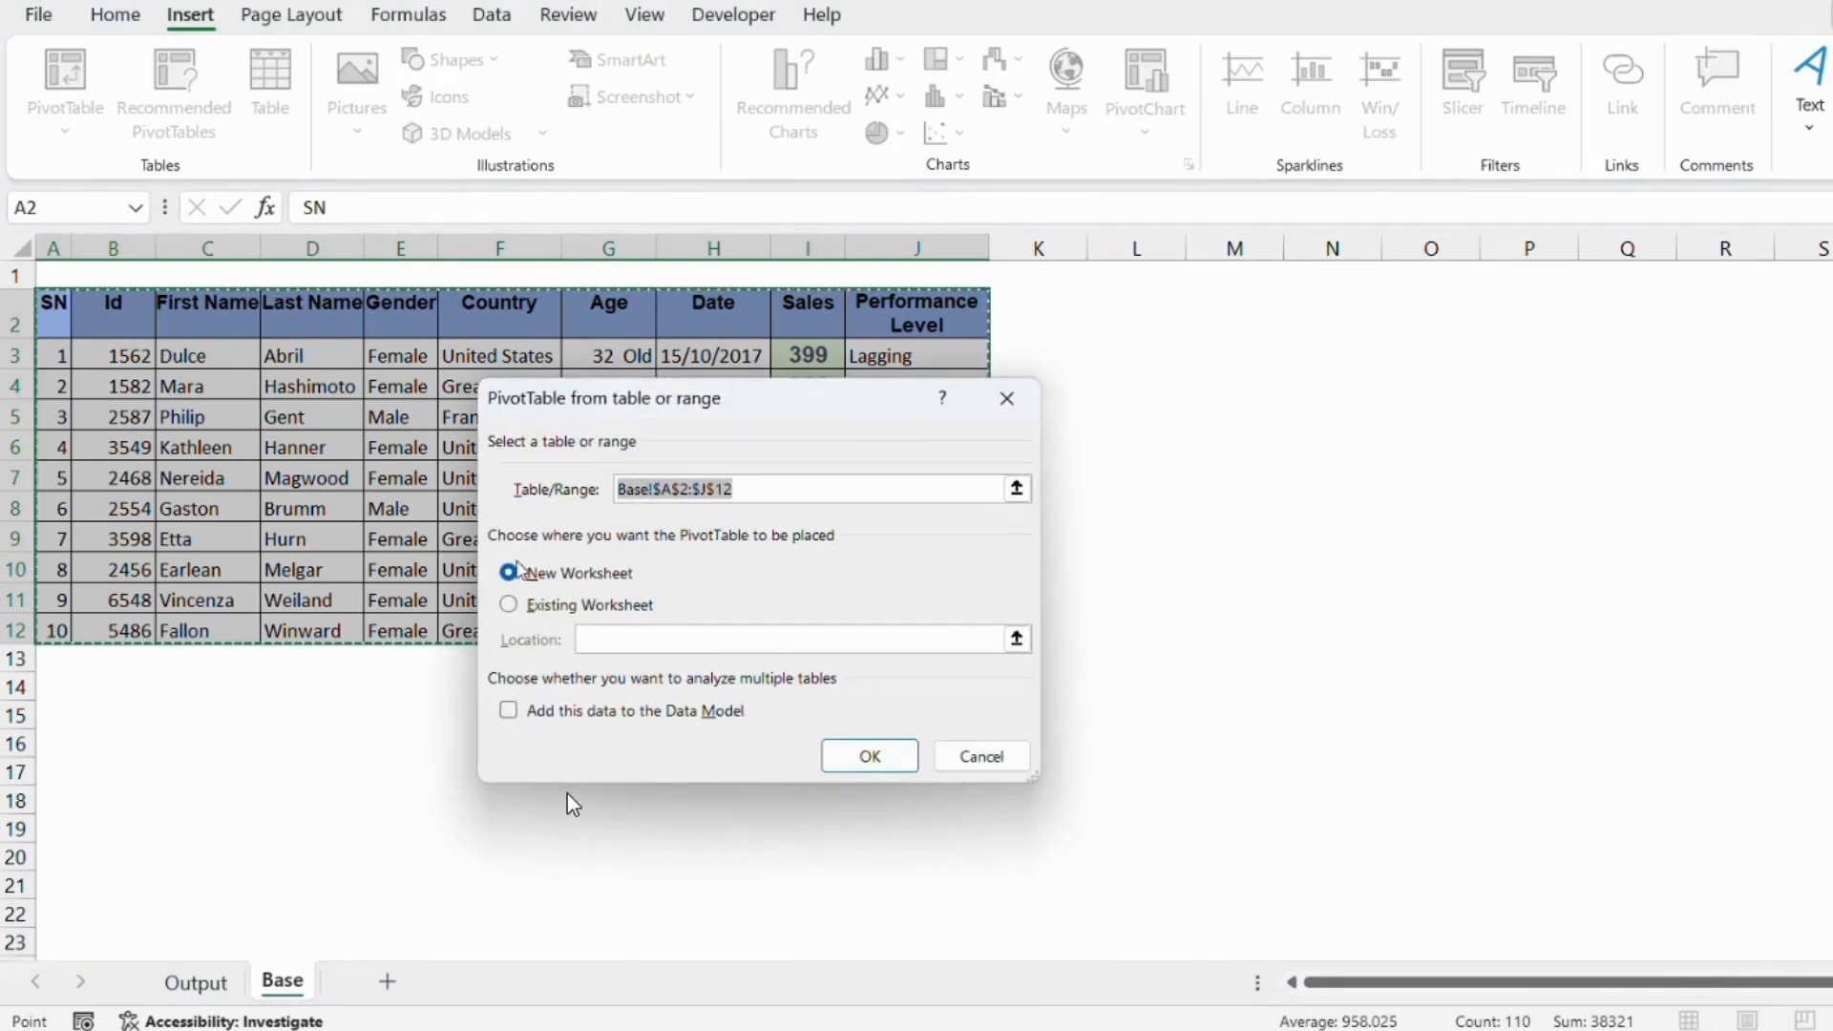
click(869, 755)
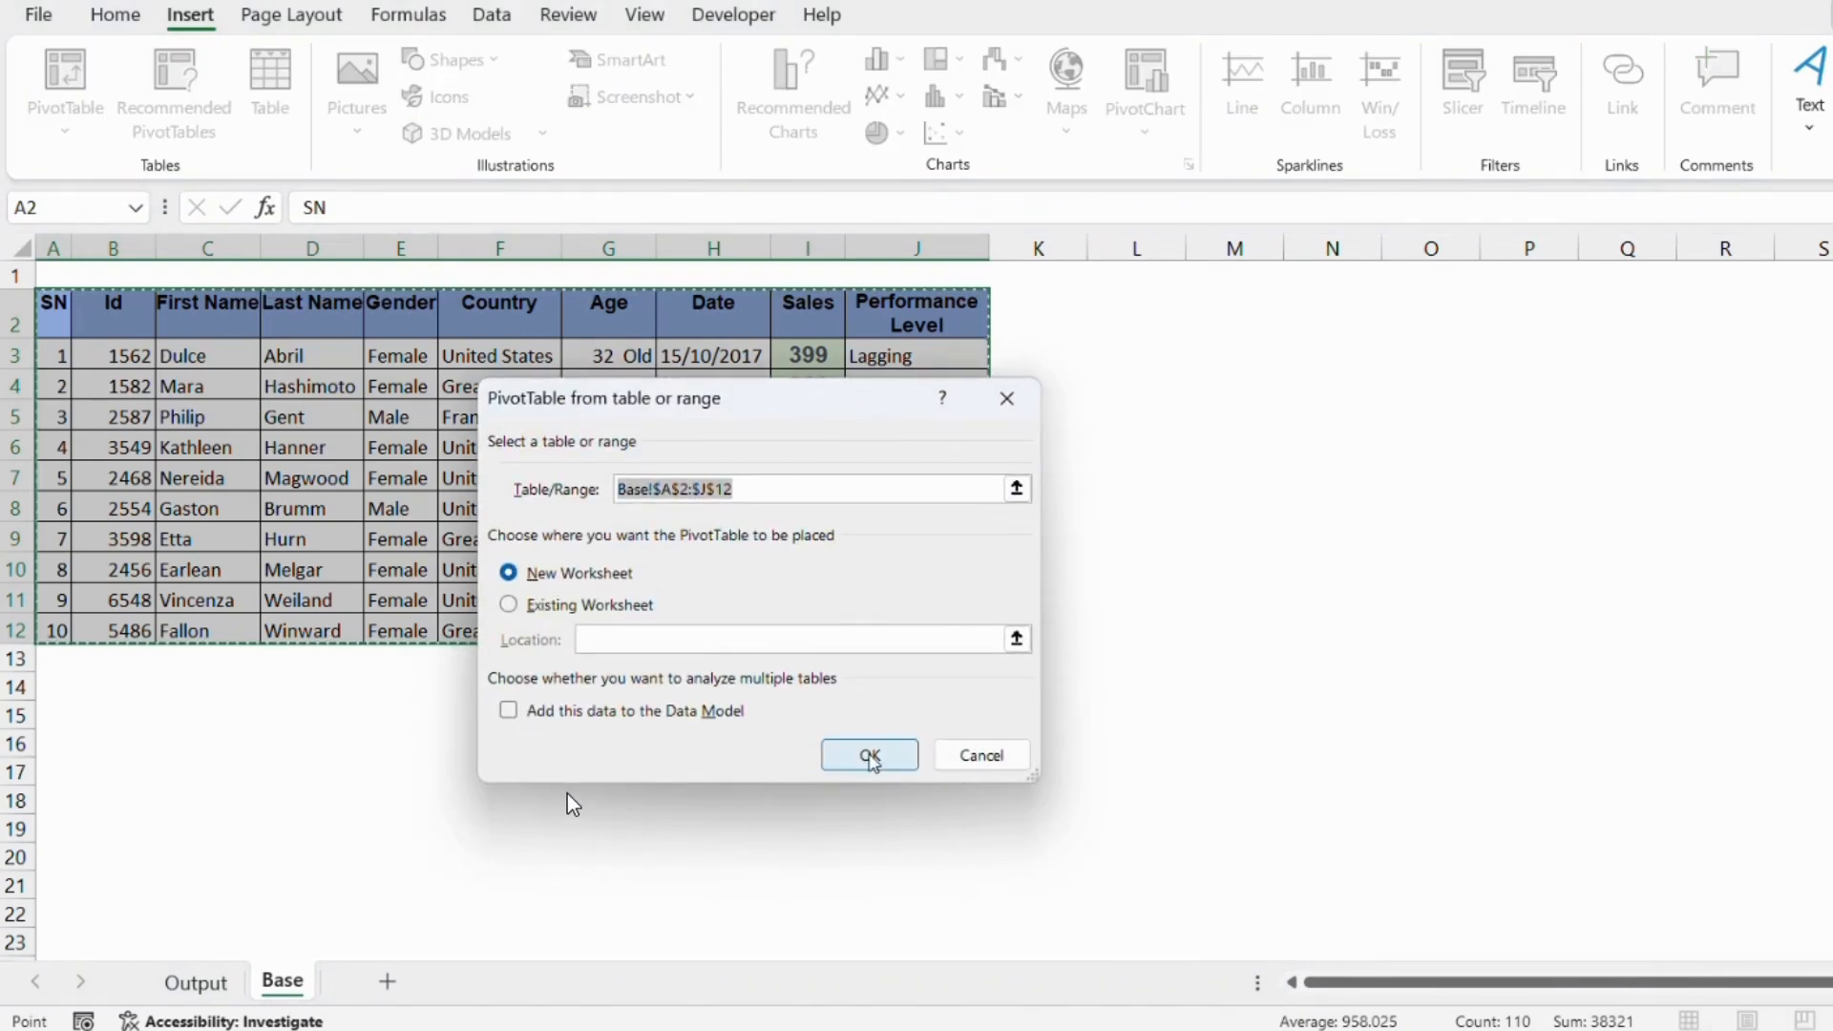
Rename the new PivotTable worksheet as Demo and move it after the Base sheet.
double_click(315, 984)
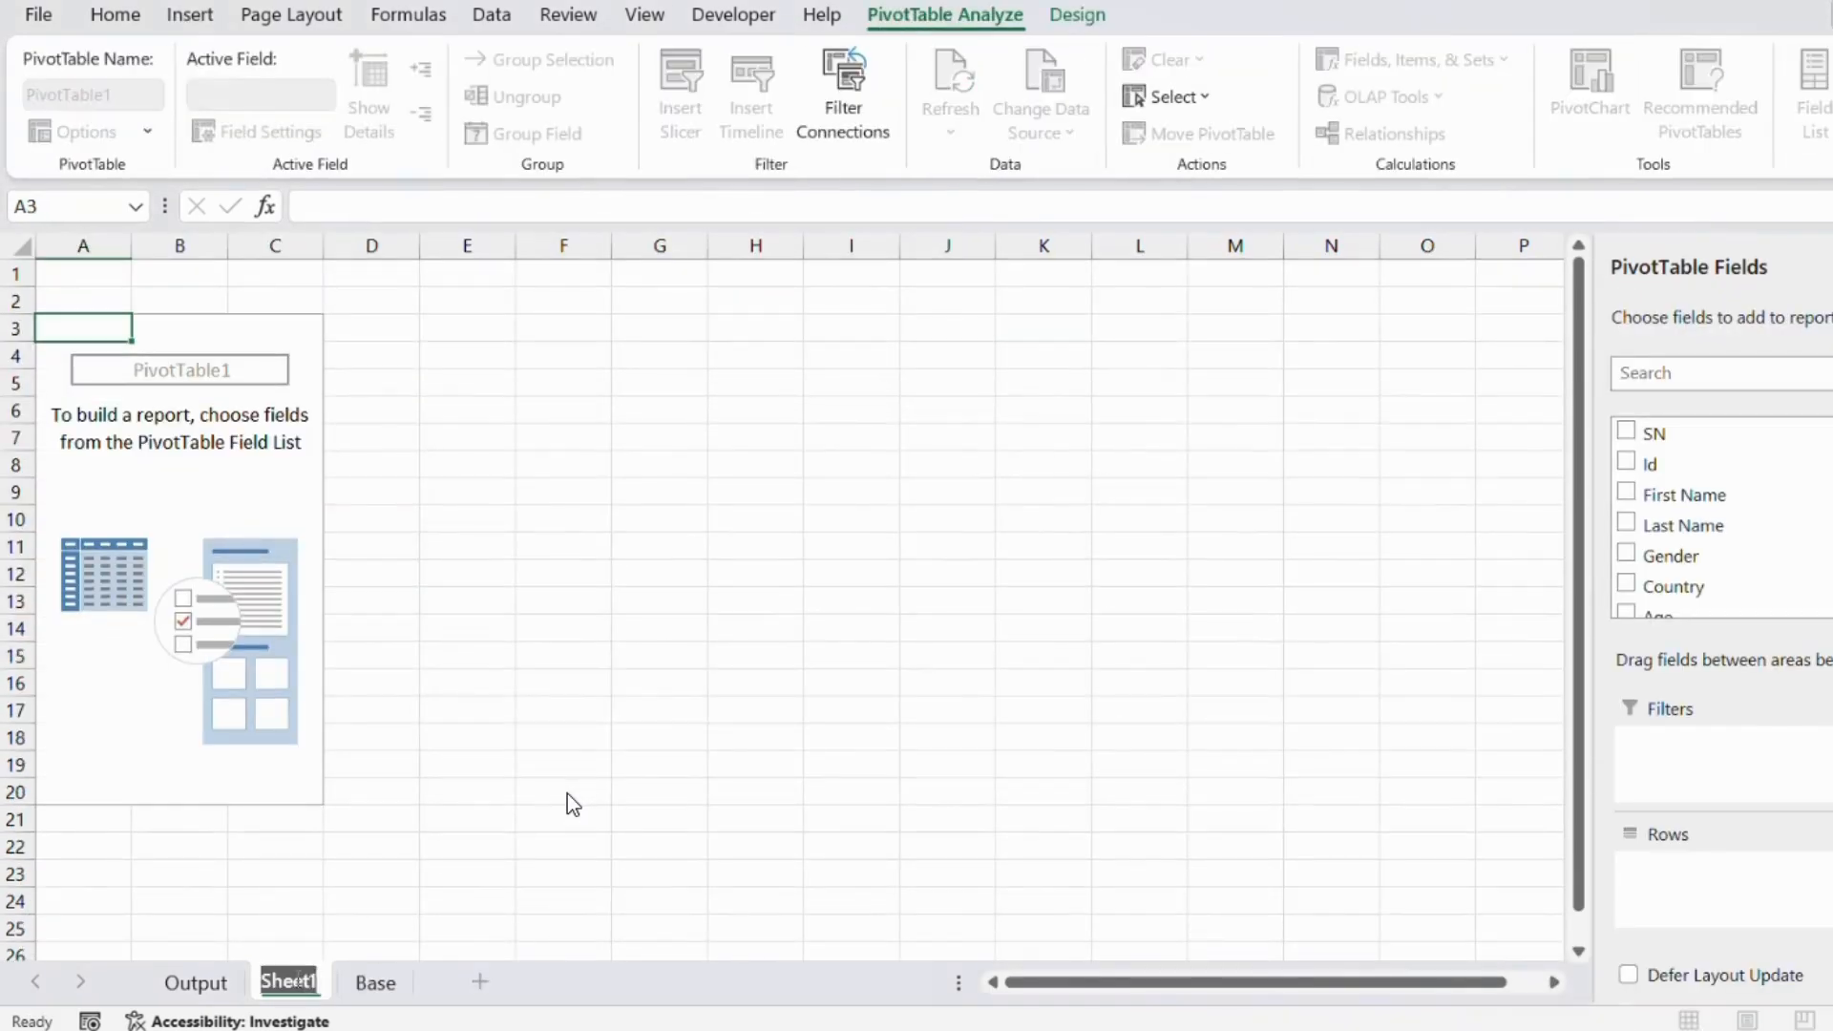
text(Demo)
click(336, 950)
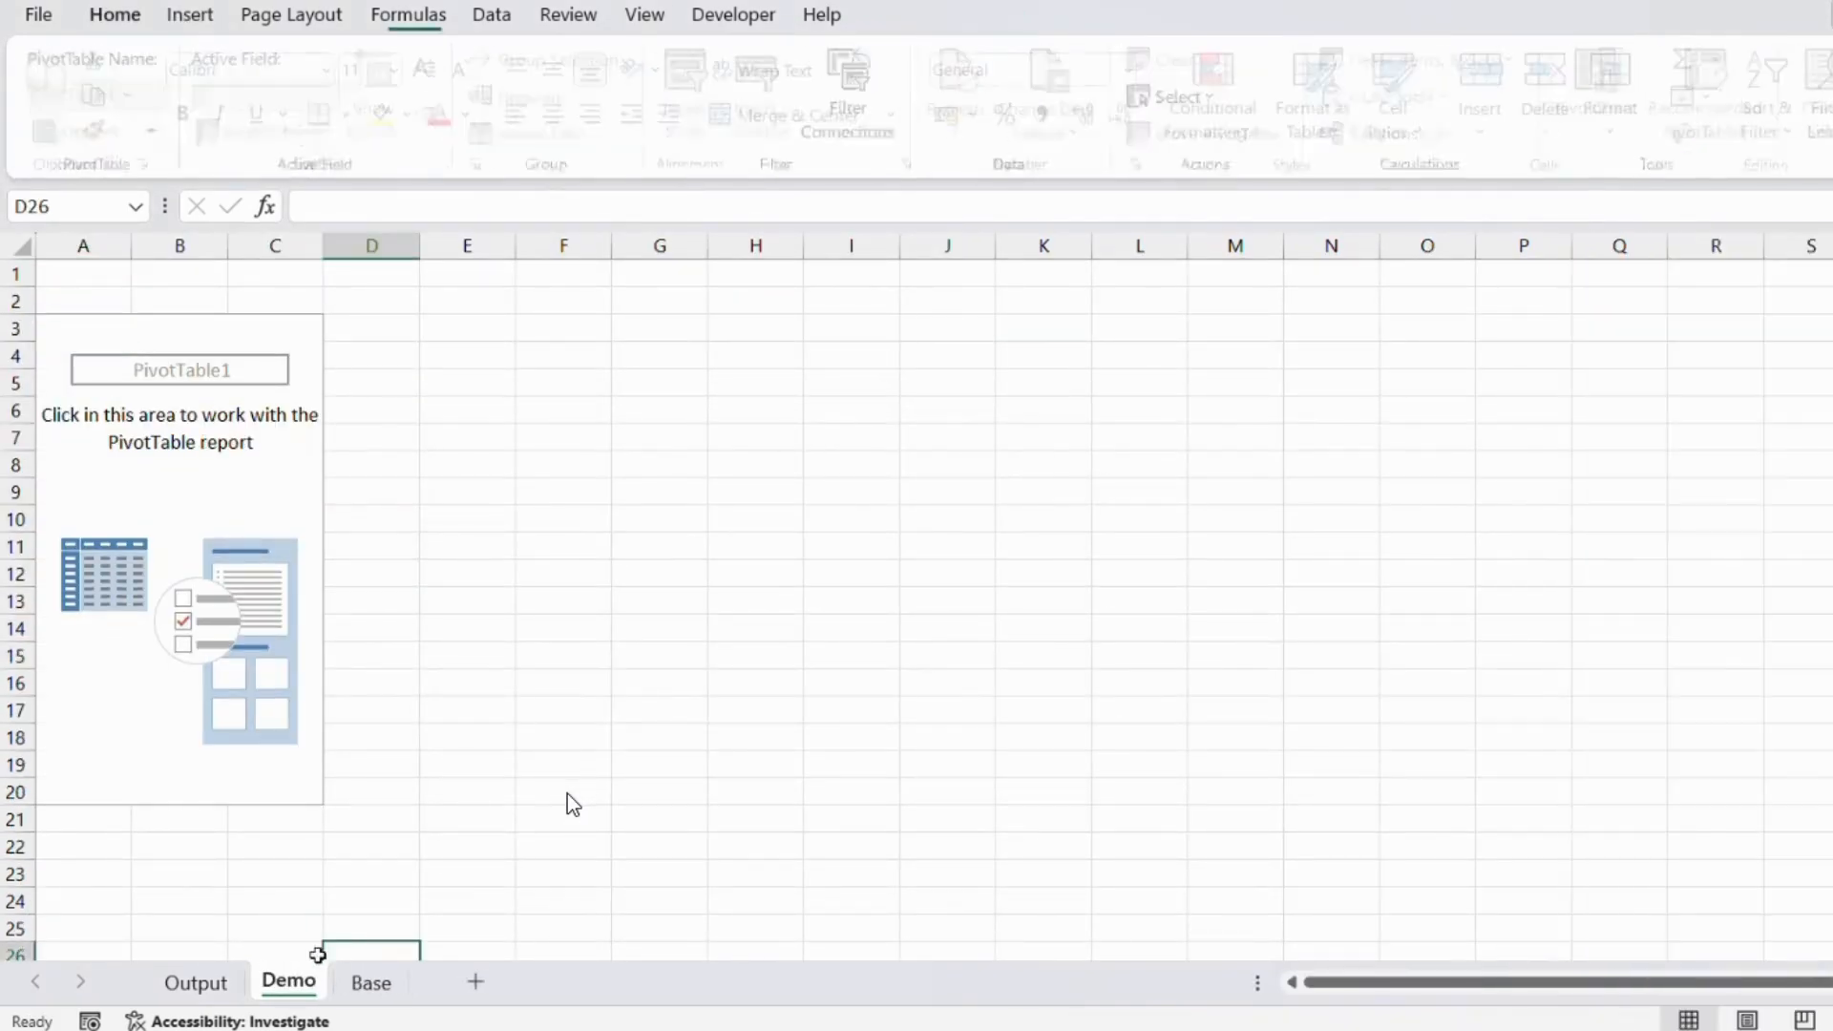
drag(284, 985, 440, 980)
Build the PivotTable on the Demo sheet with Performance Level as rows and the sum of Sales as values.
click(210, 623)
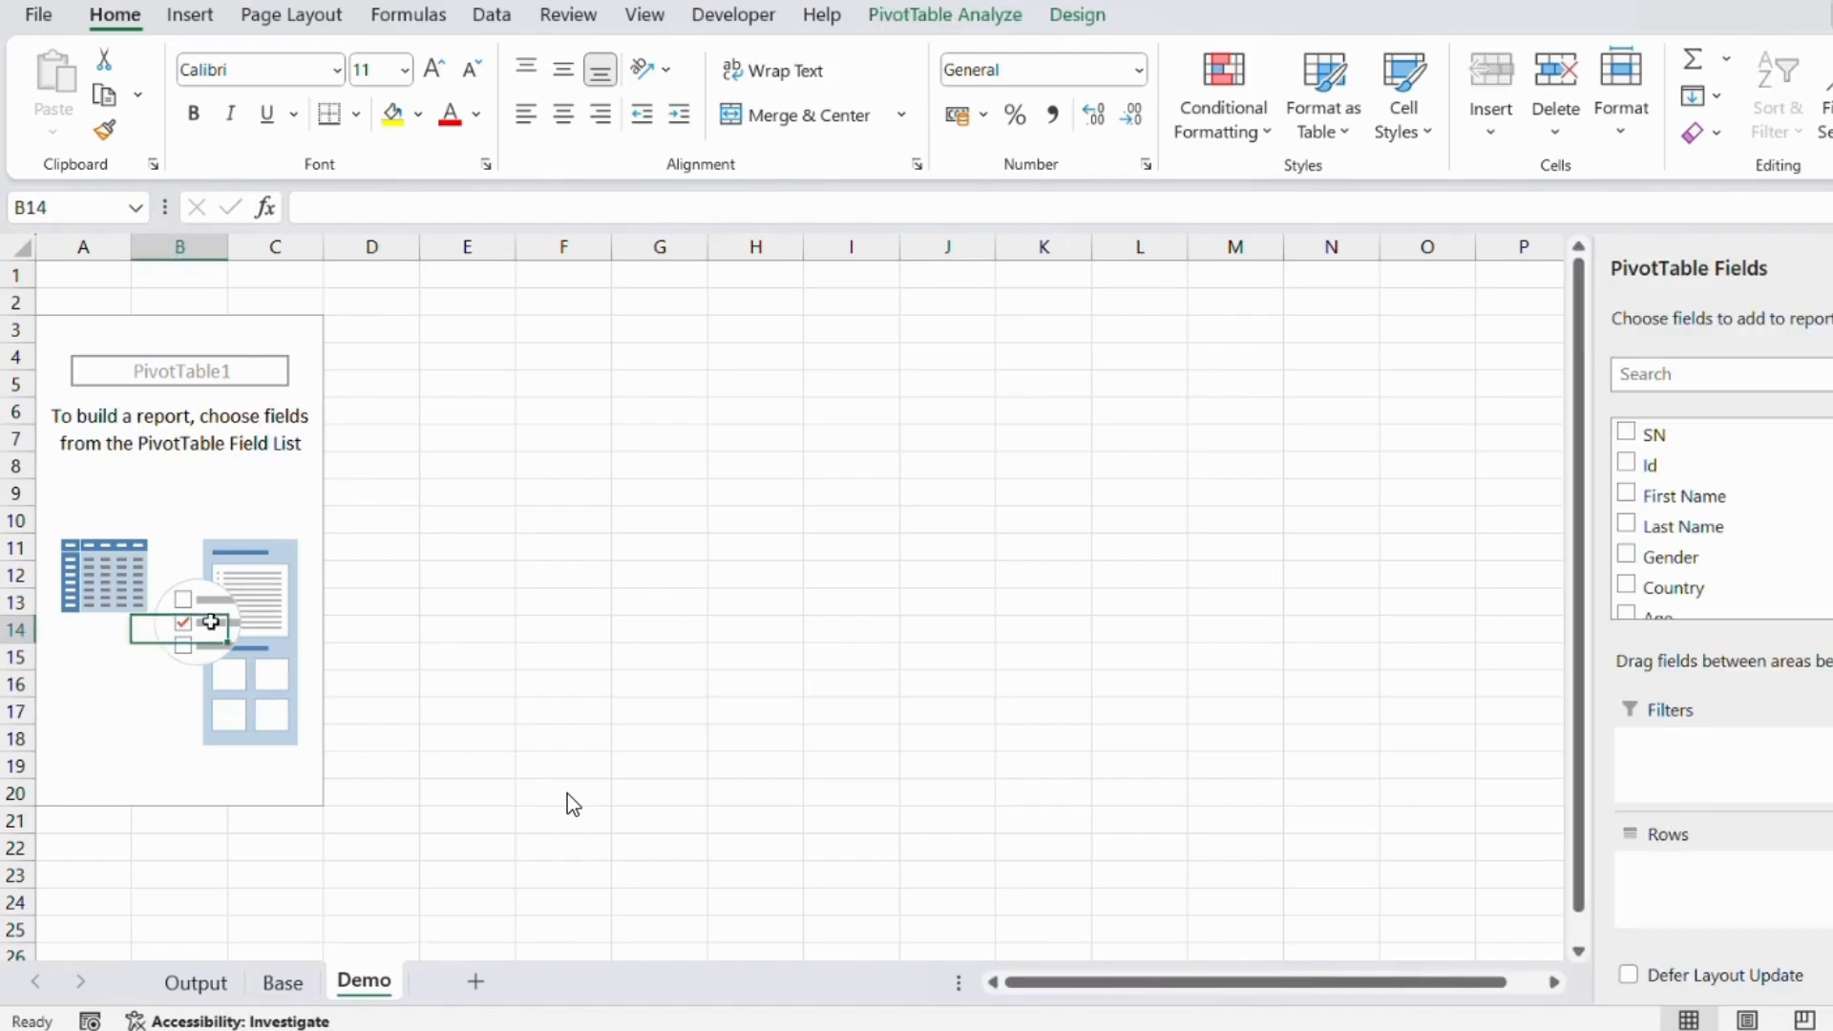
click(195, 982)
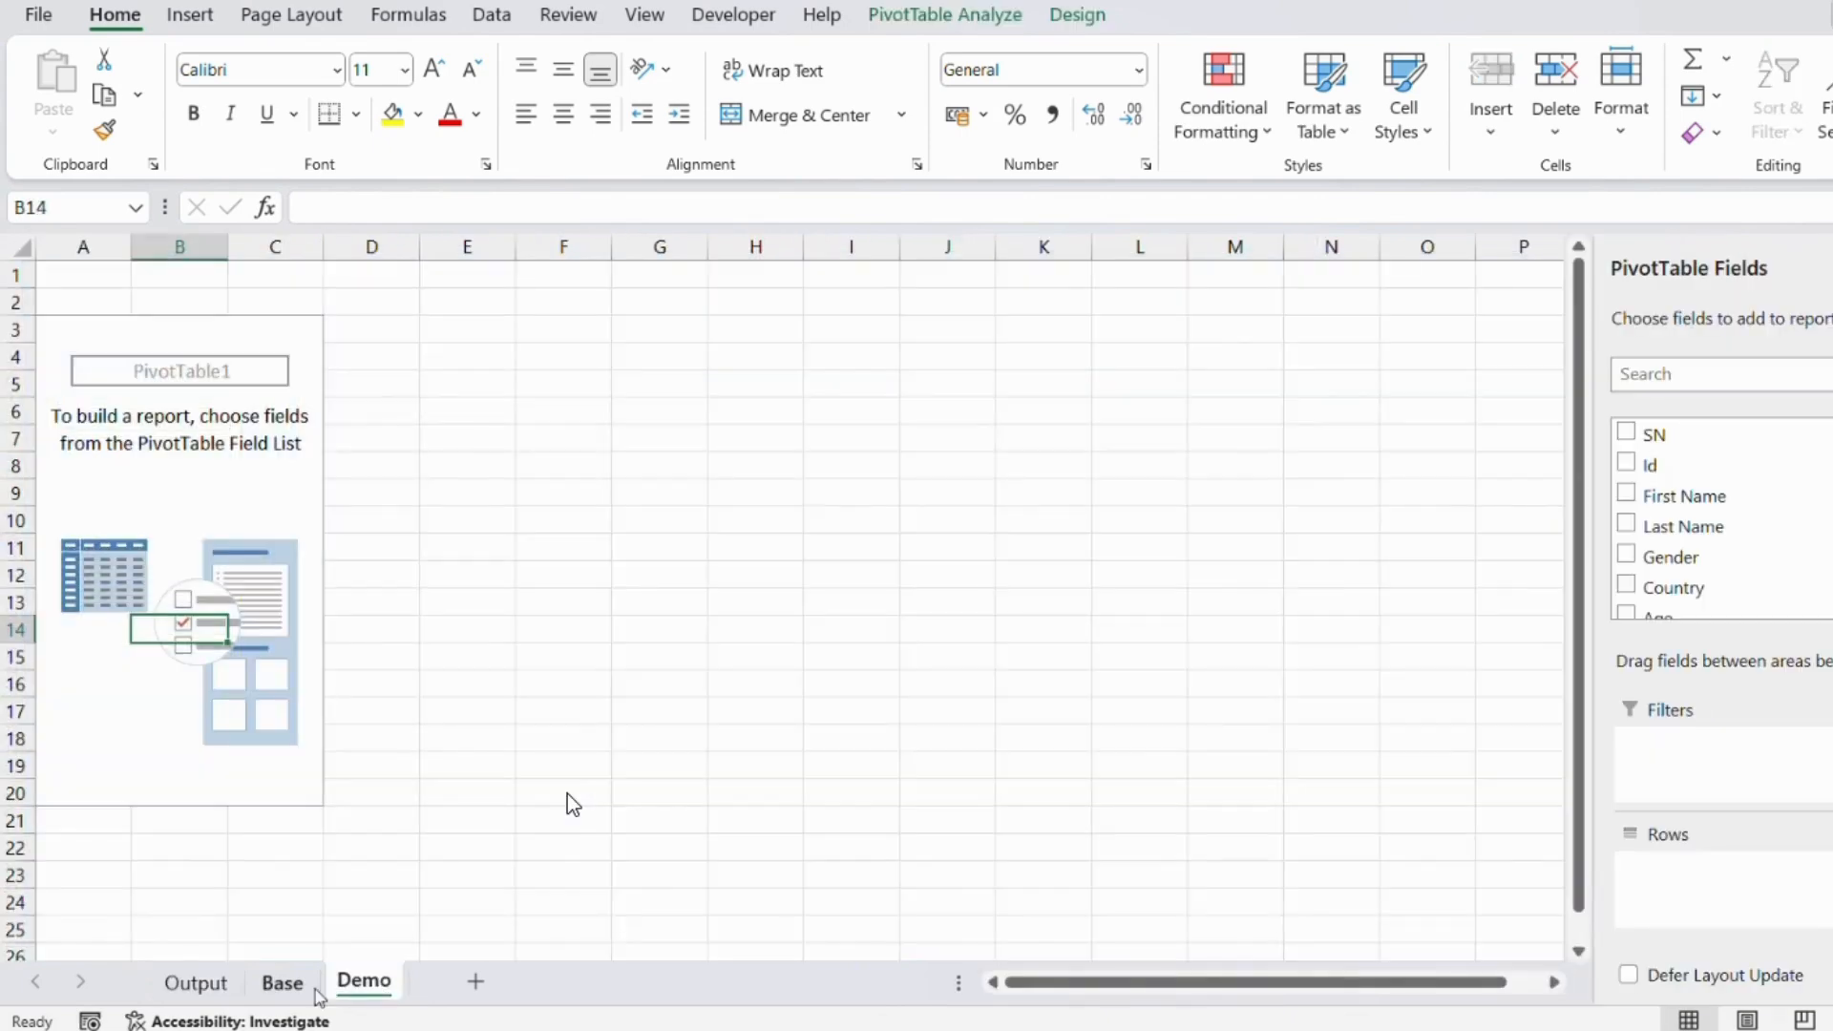
click(196, 983)
scroll(1723, 519, down, 3)
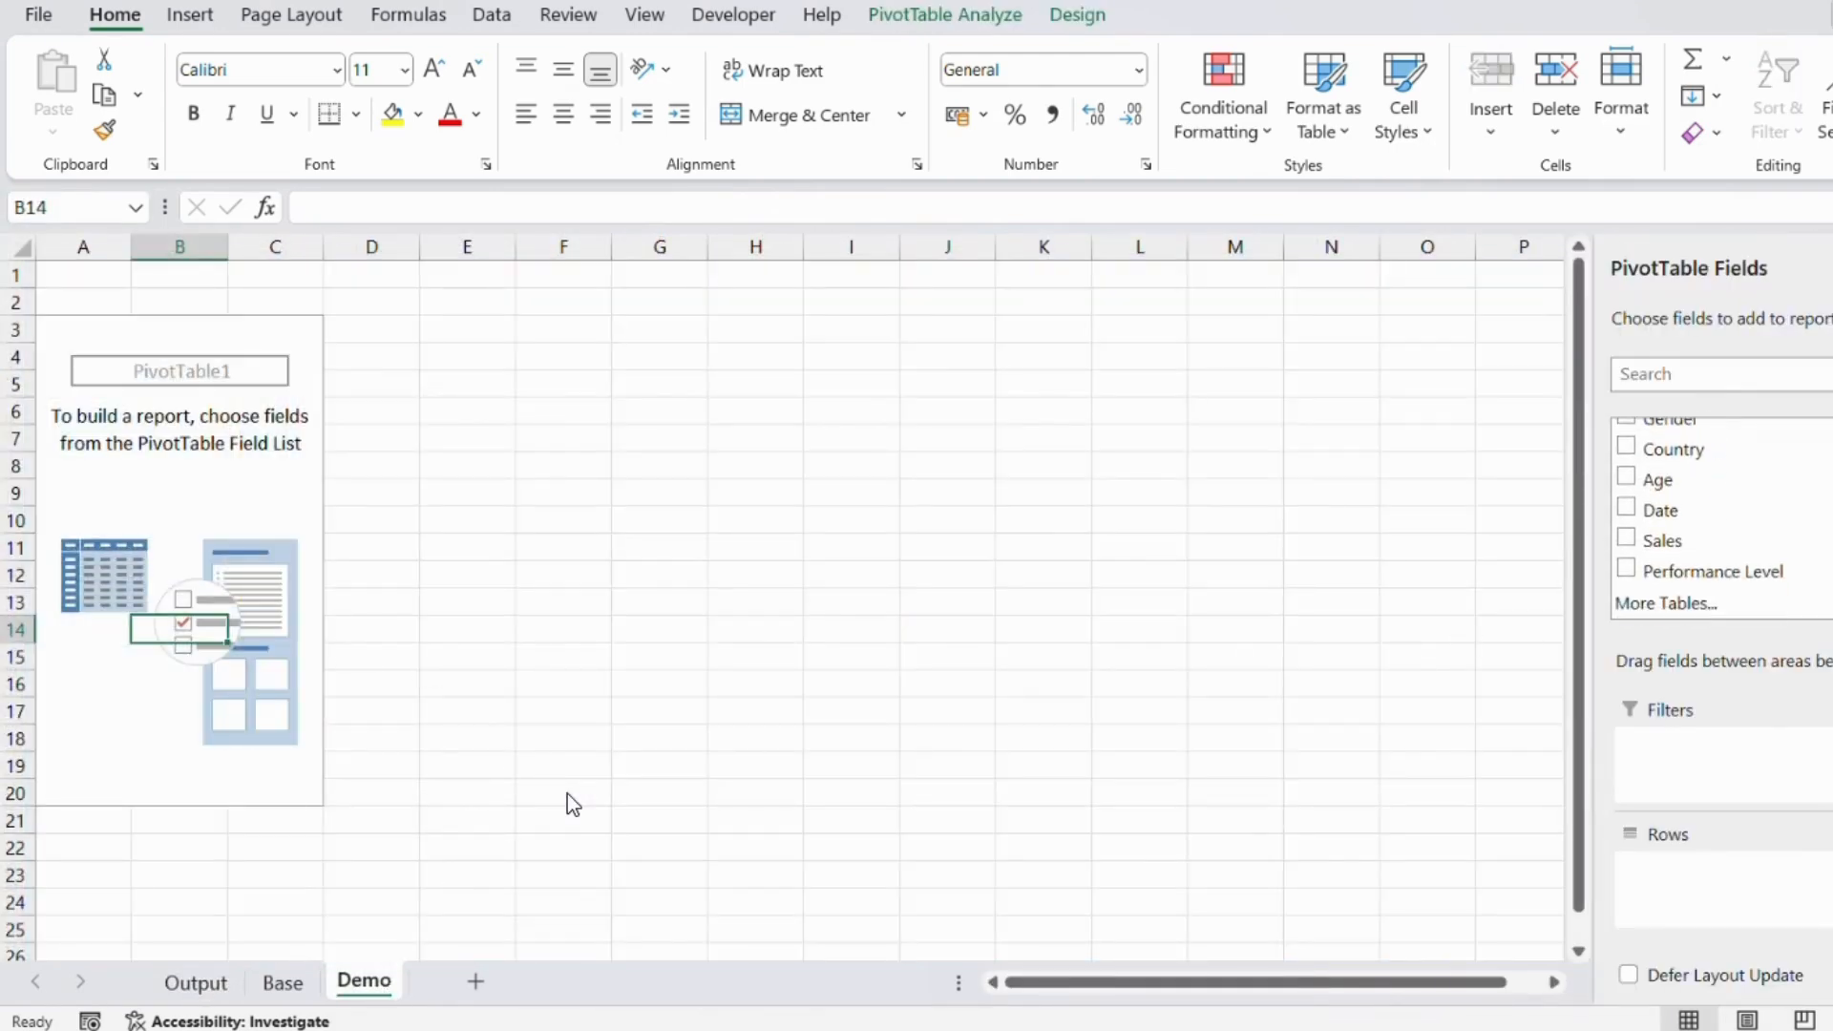
drag(1714, 571, 1747, 878)
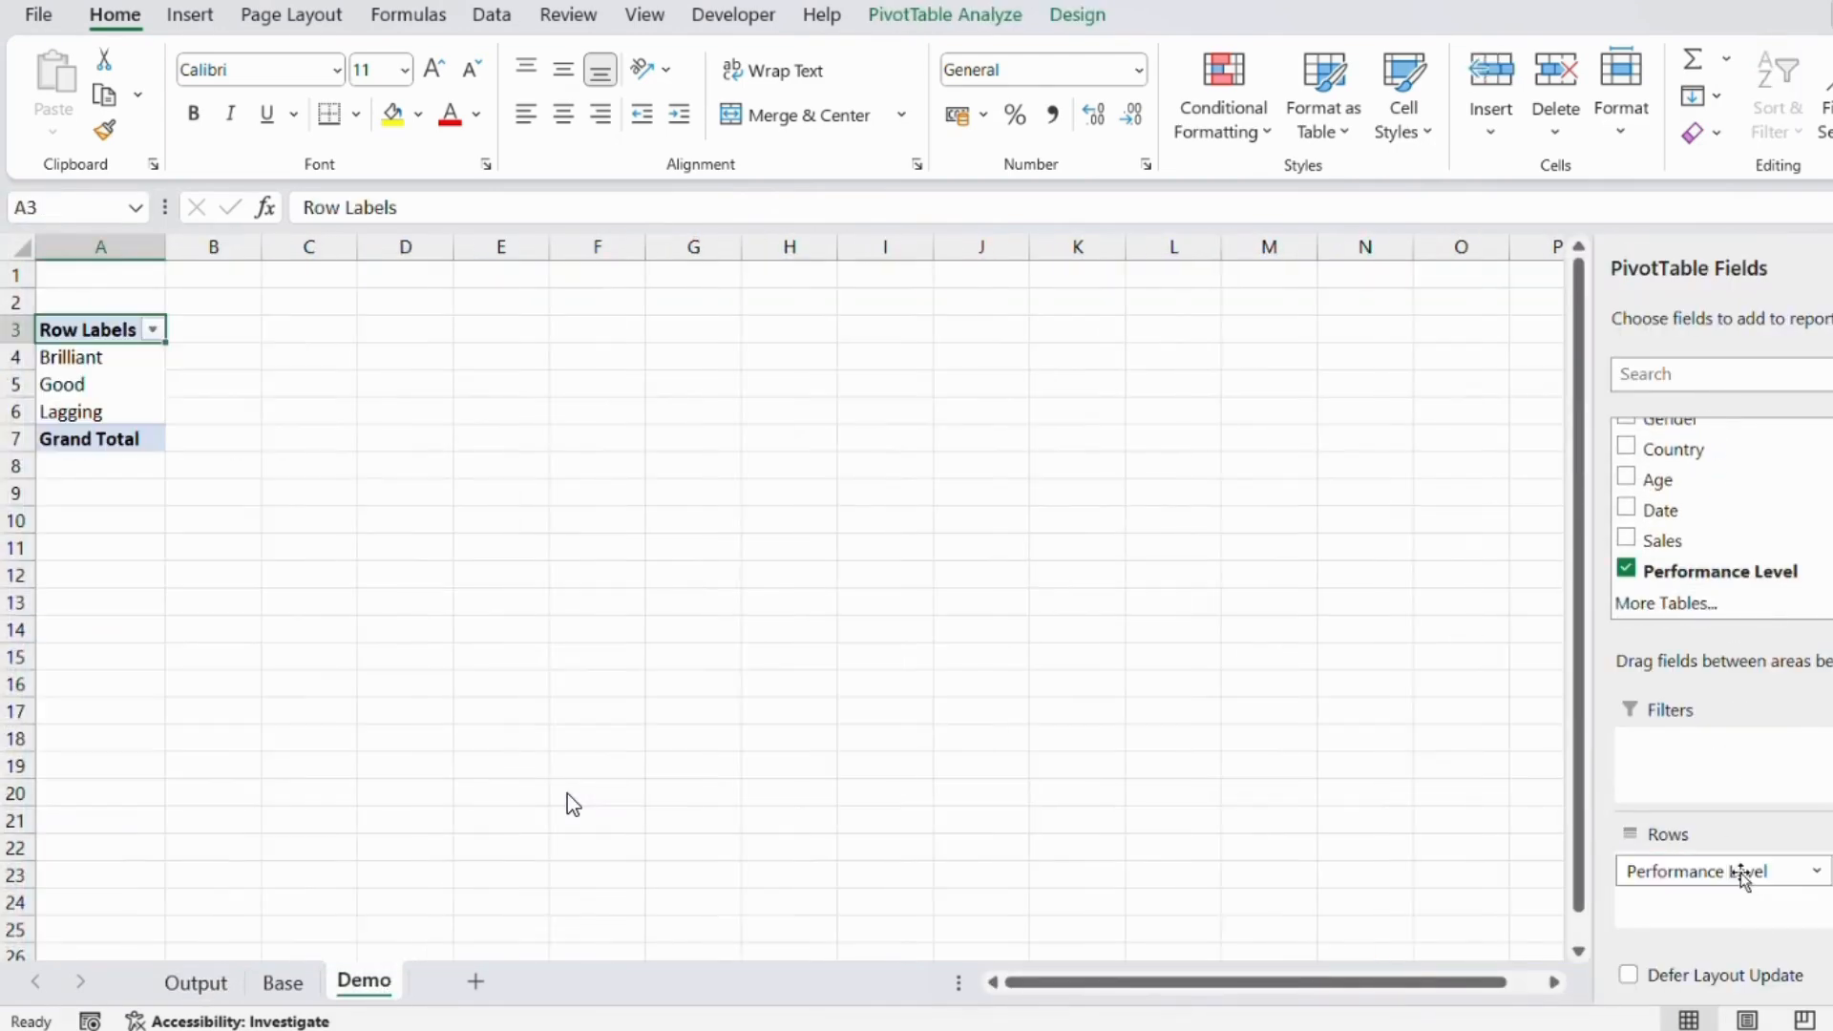
scroll(1733, 520, up, 3)
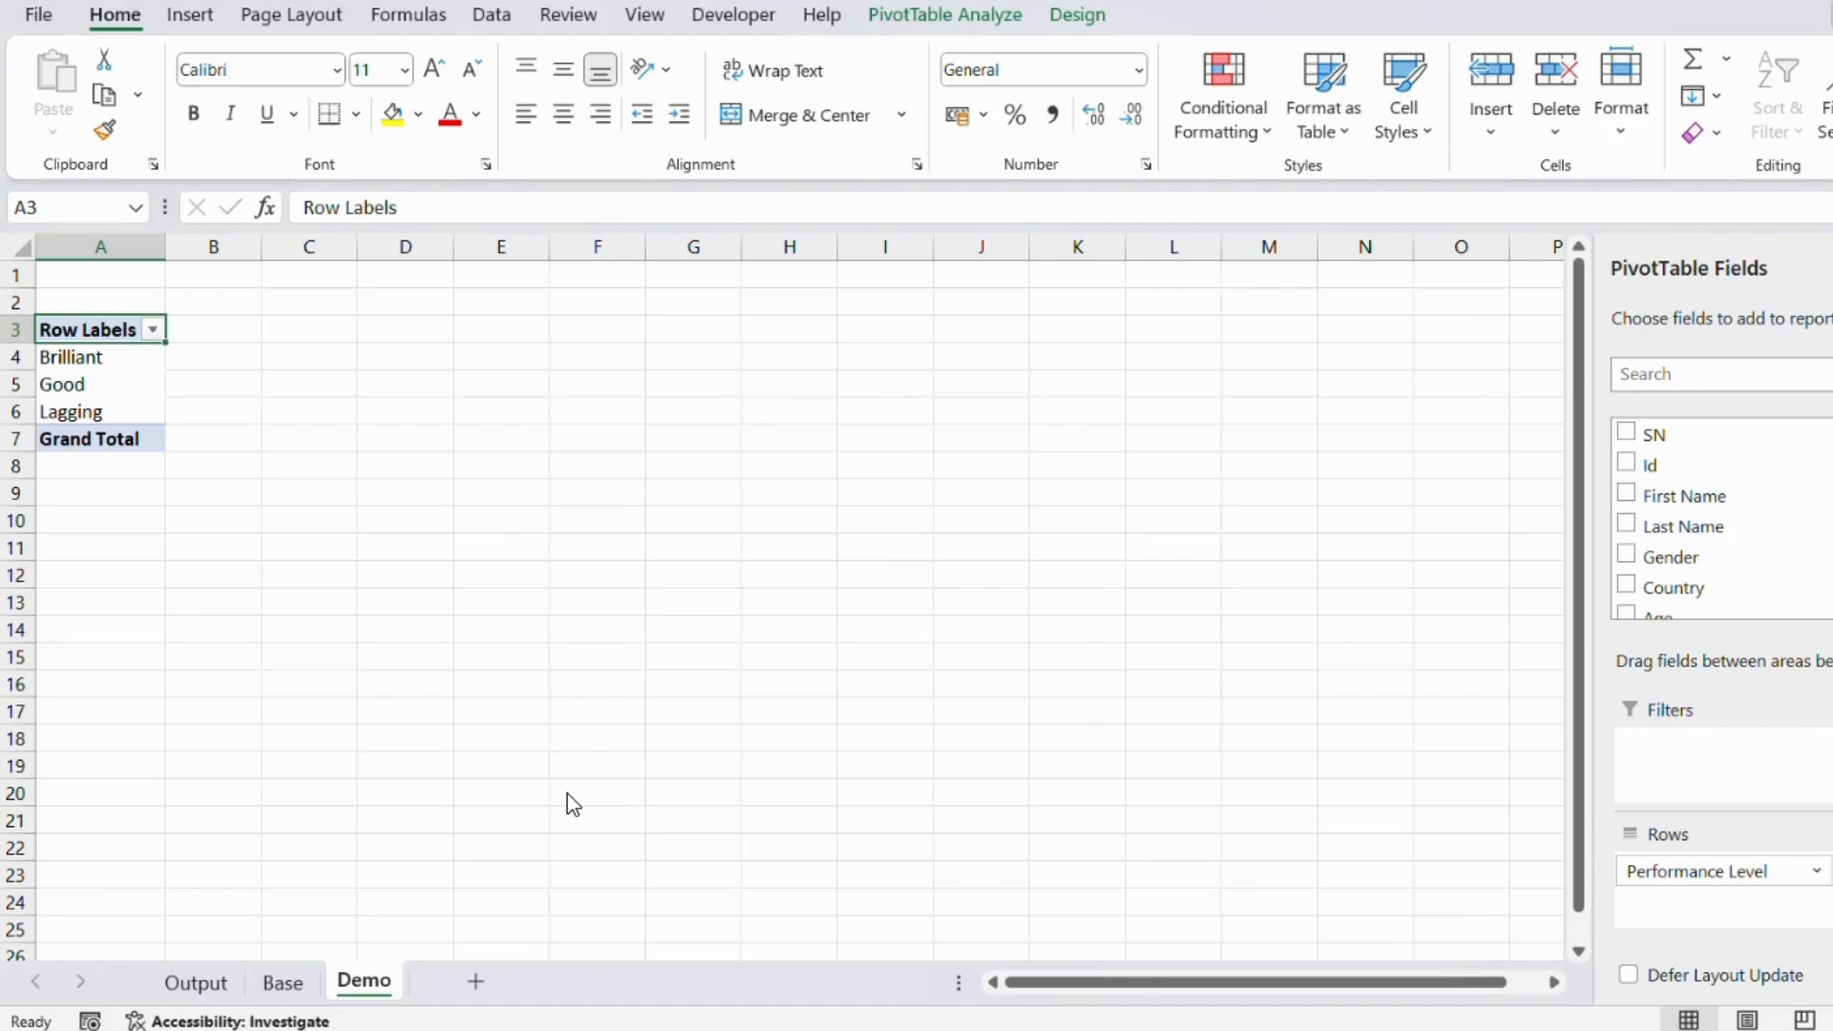
scroll(1698, 580, down, 3)
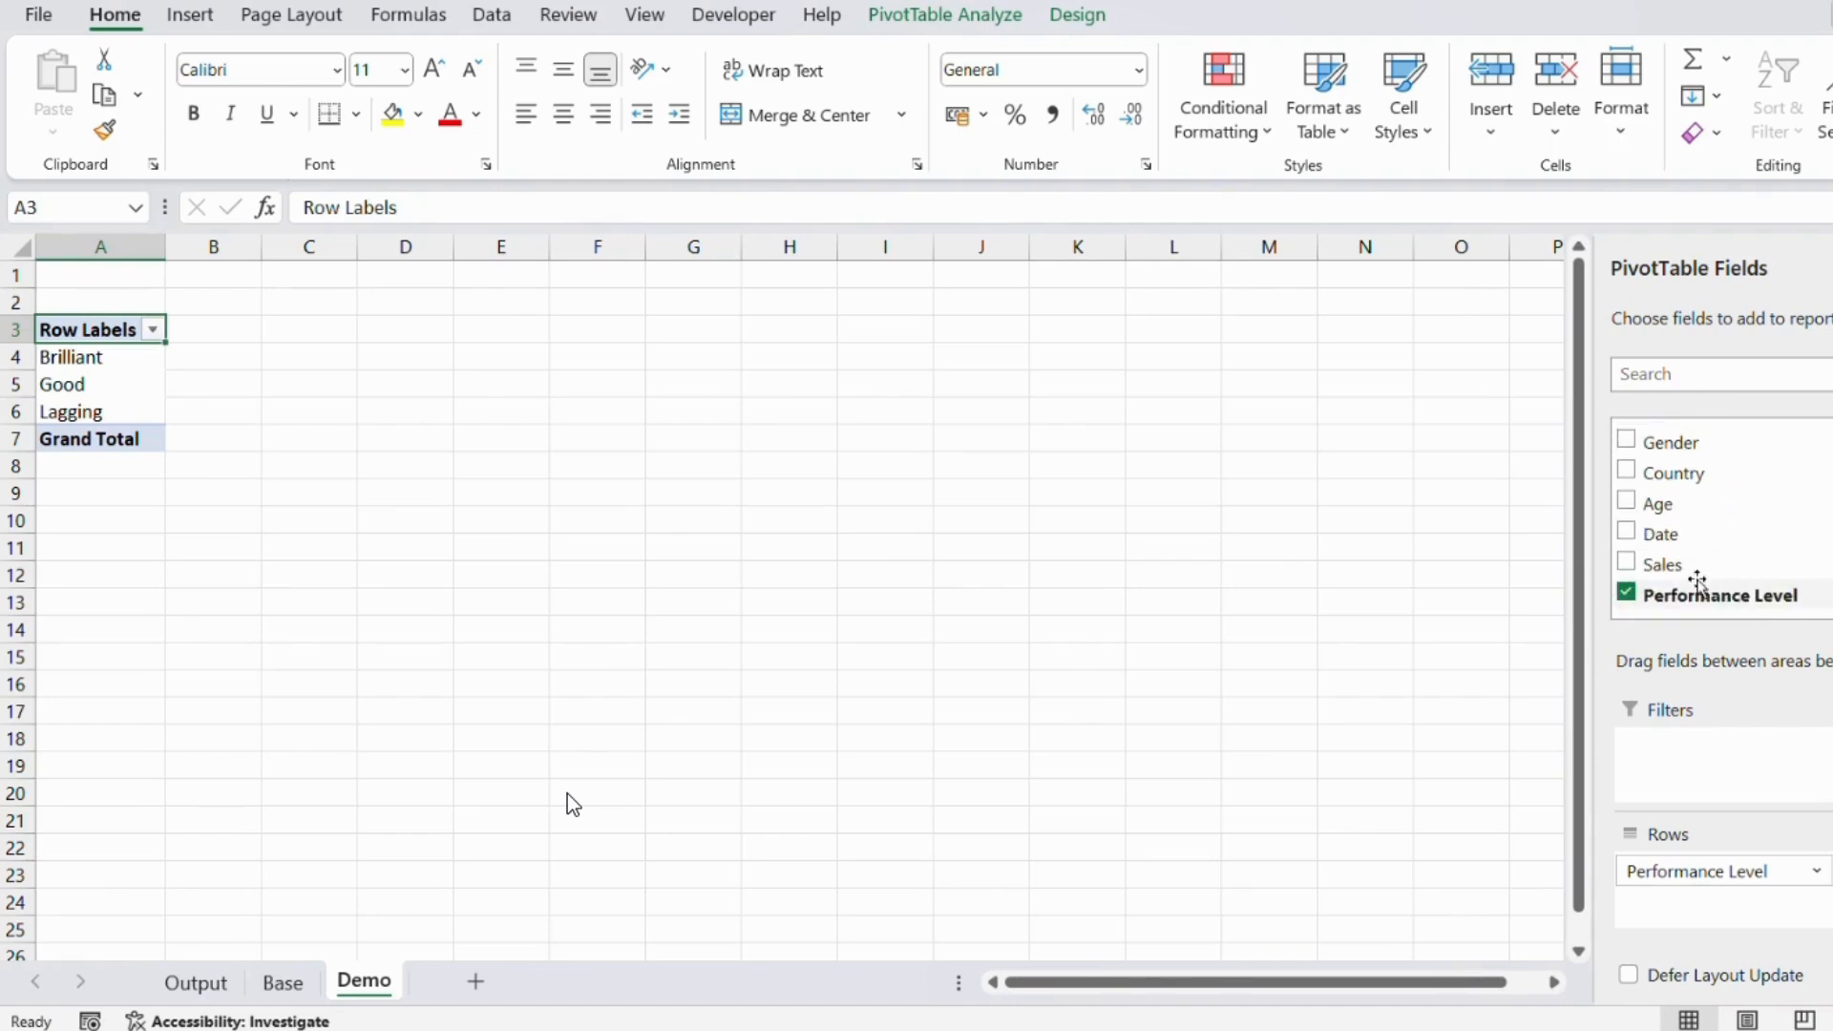
click(1666, 566)
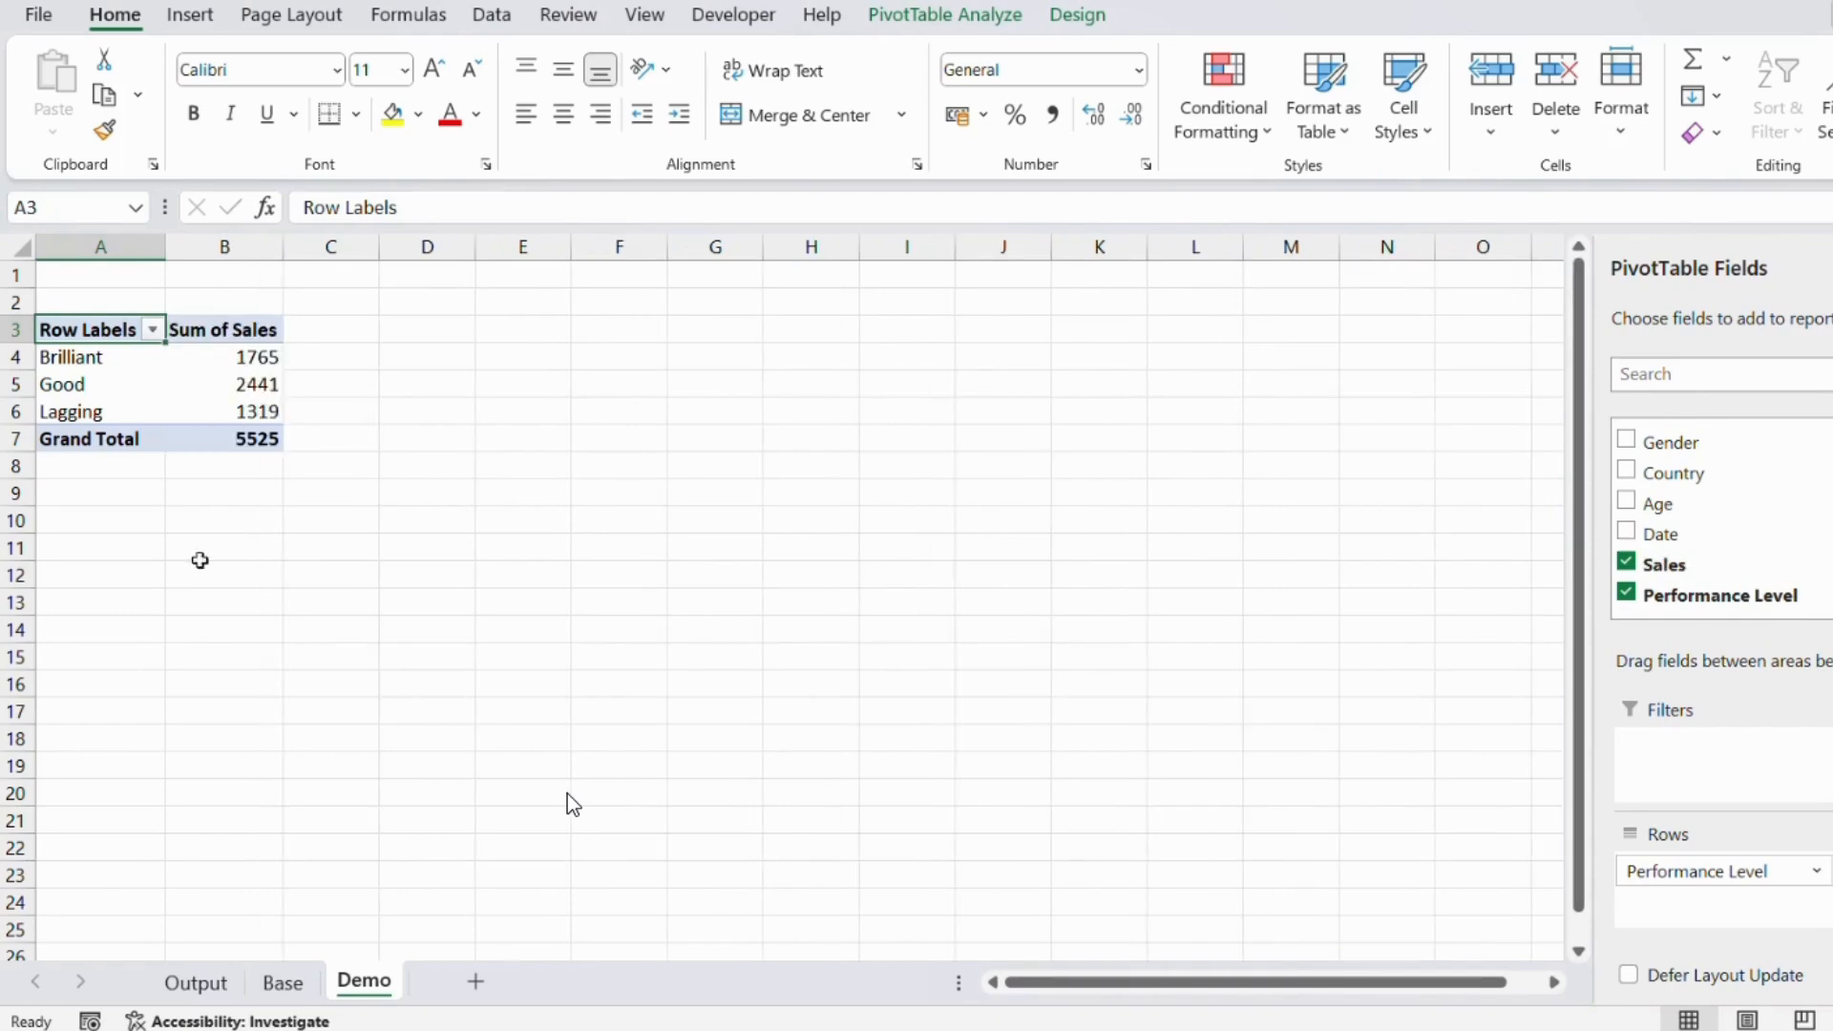
Show the Sum of Sales values in the PivotTable as % of Column Total.
click(195, 983)
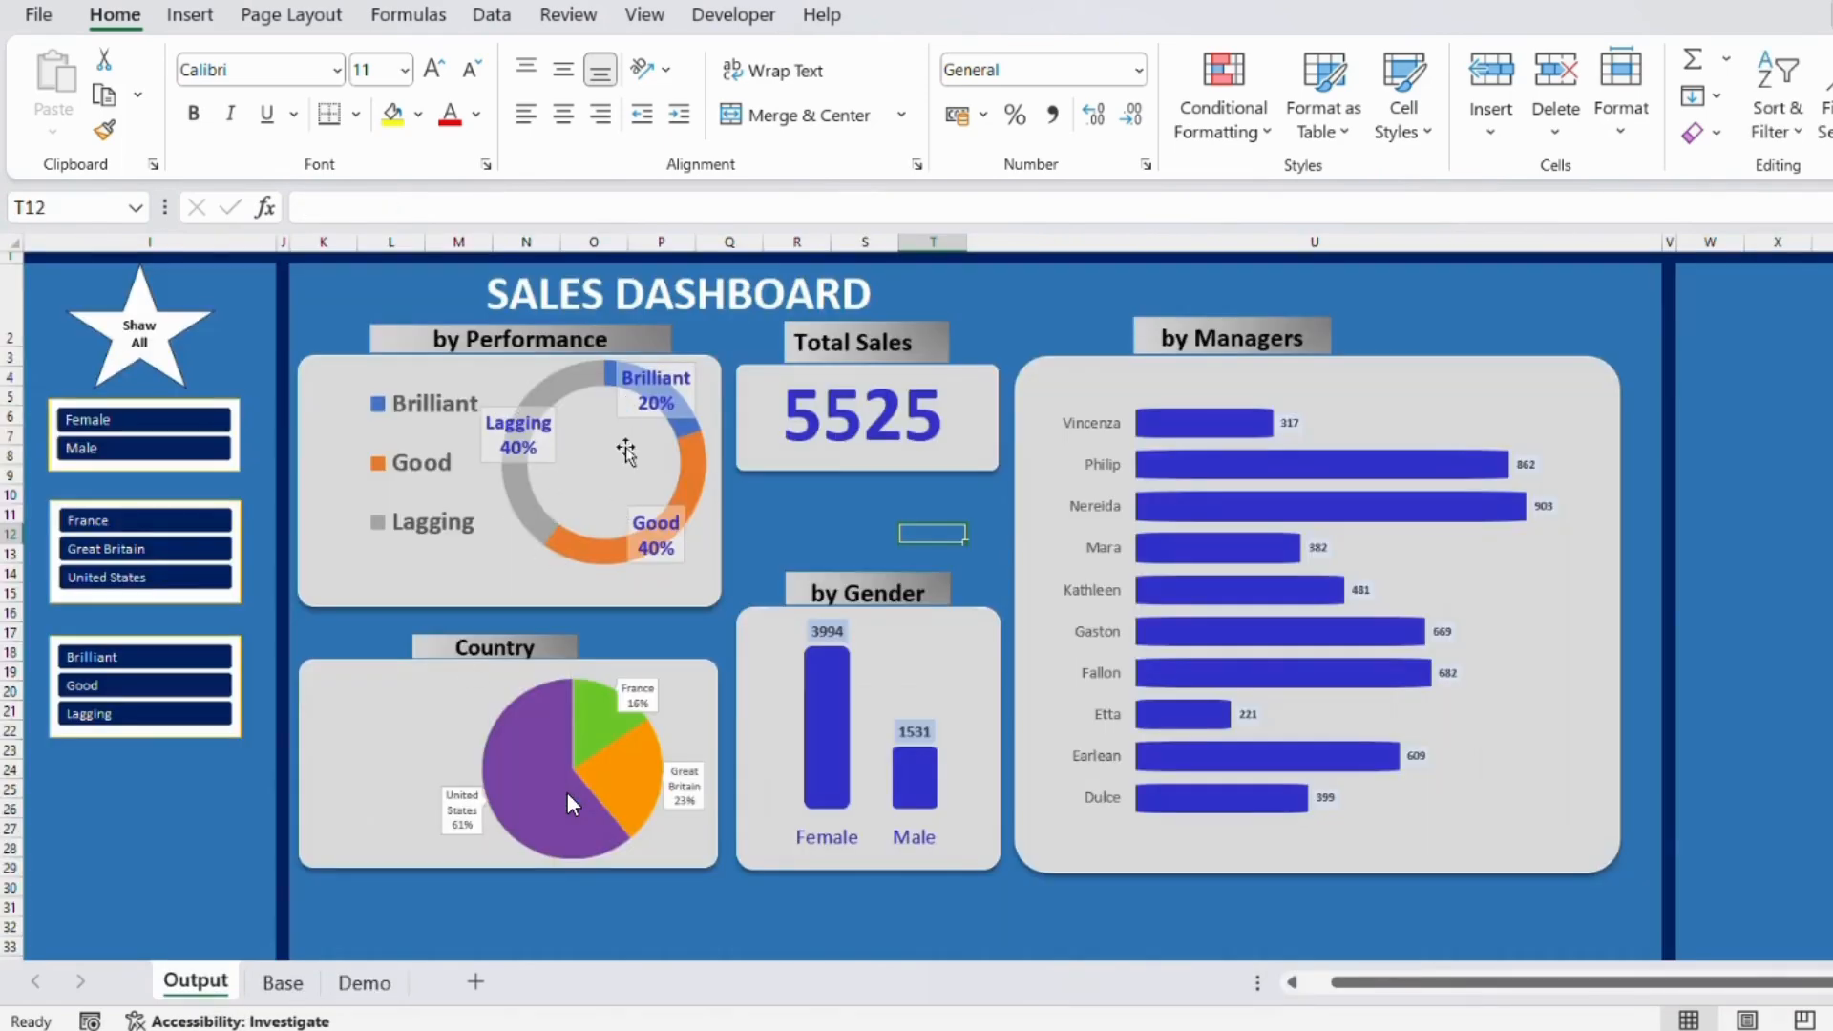
click(364, 983)
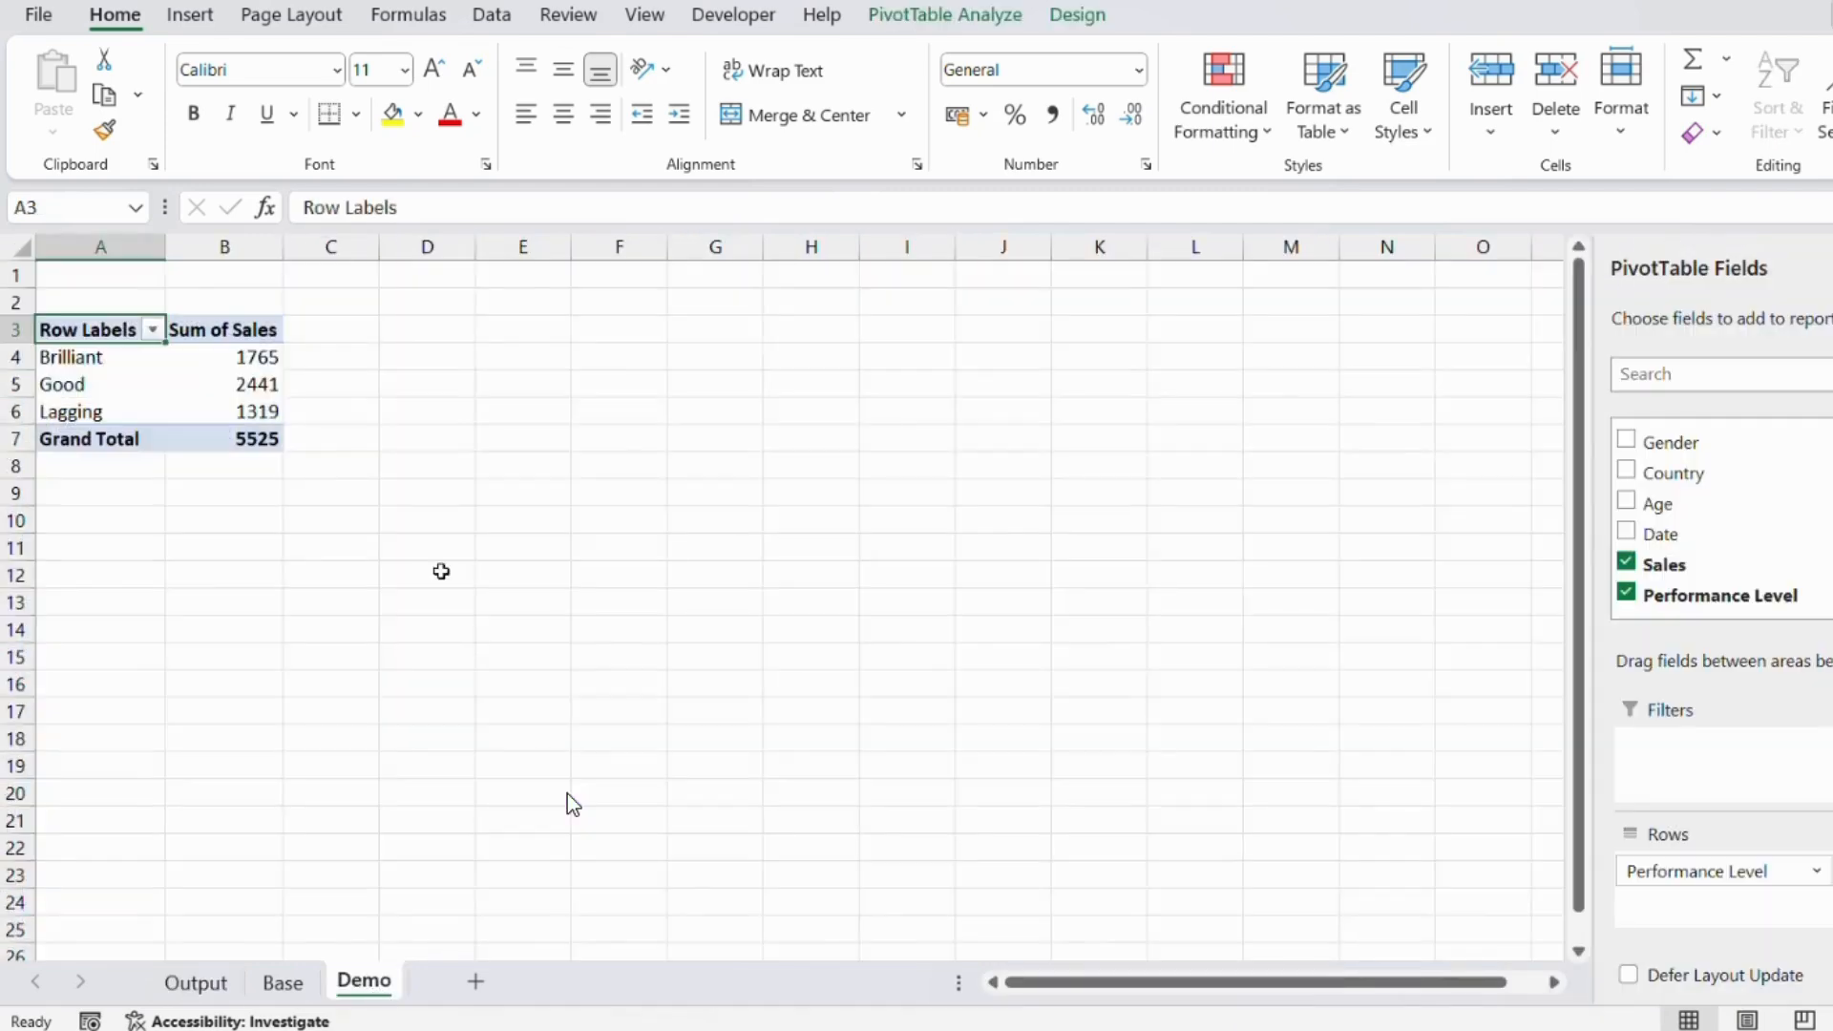
click(250, 358)
right_click(254, 361)
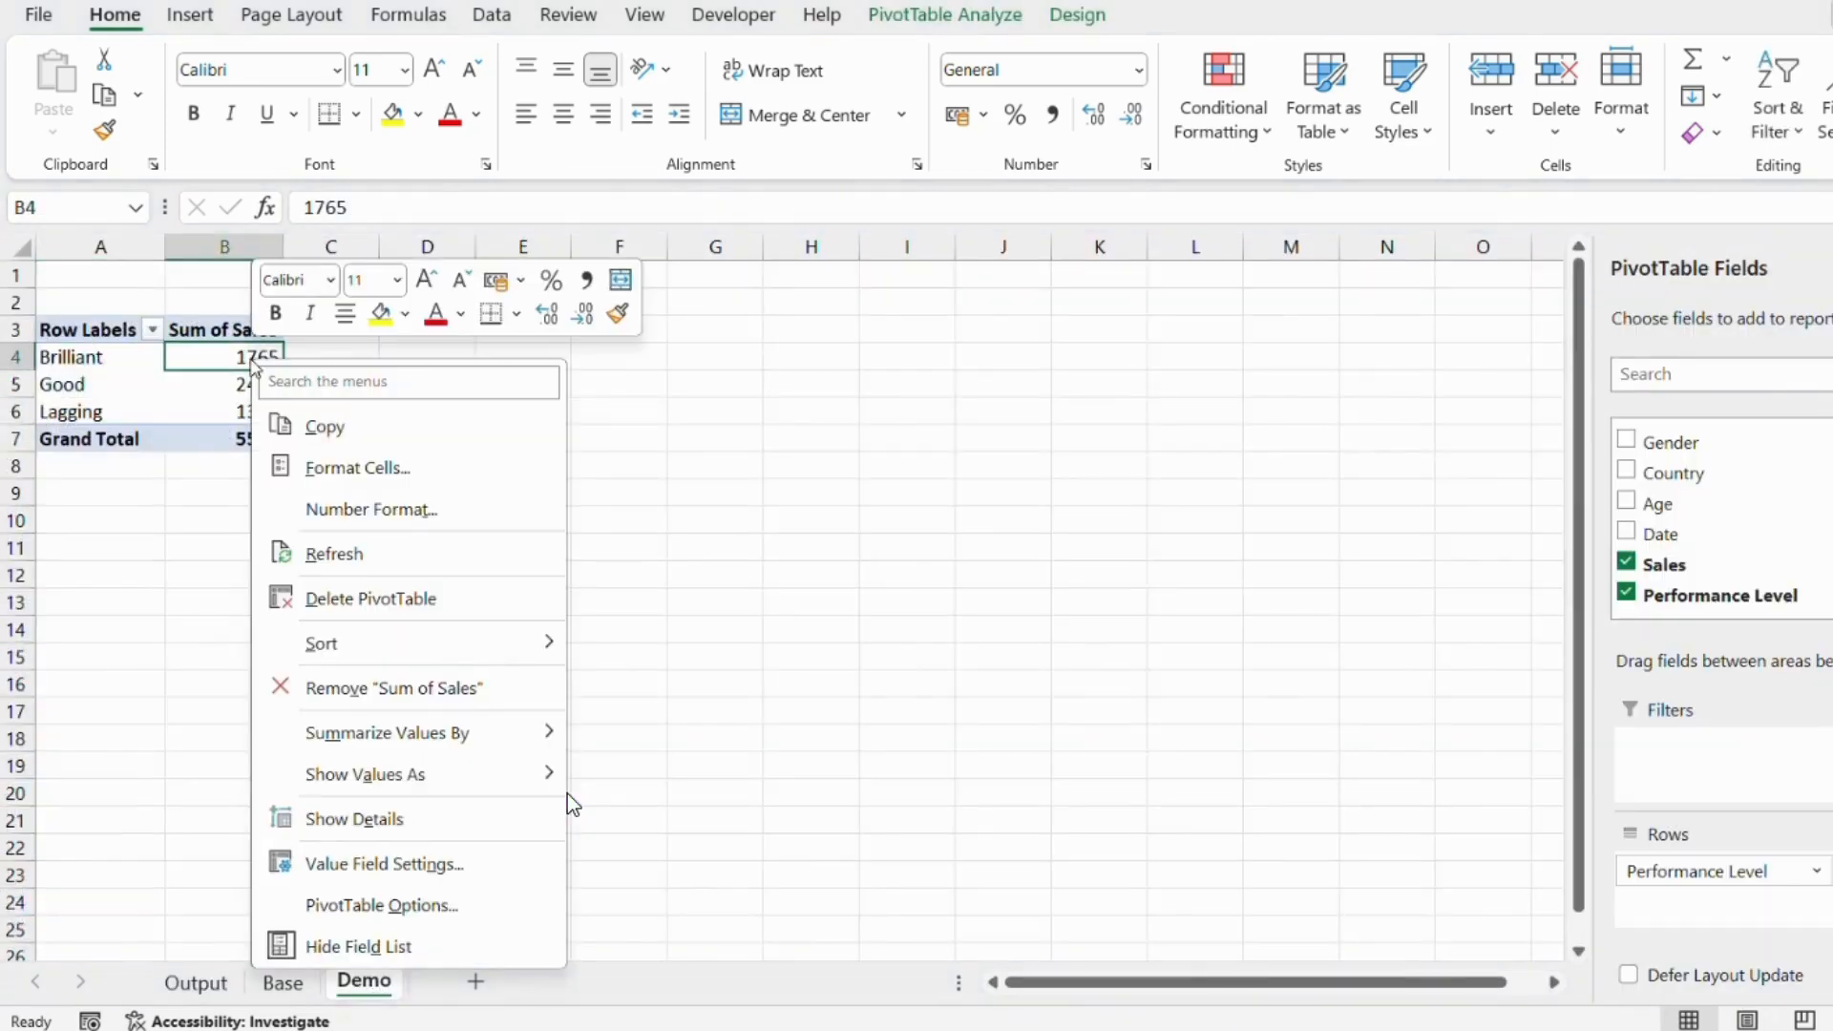
click(382, 864)
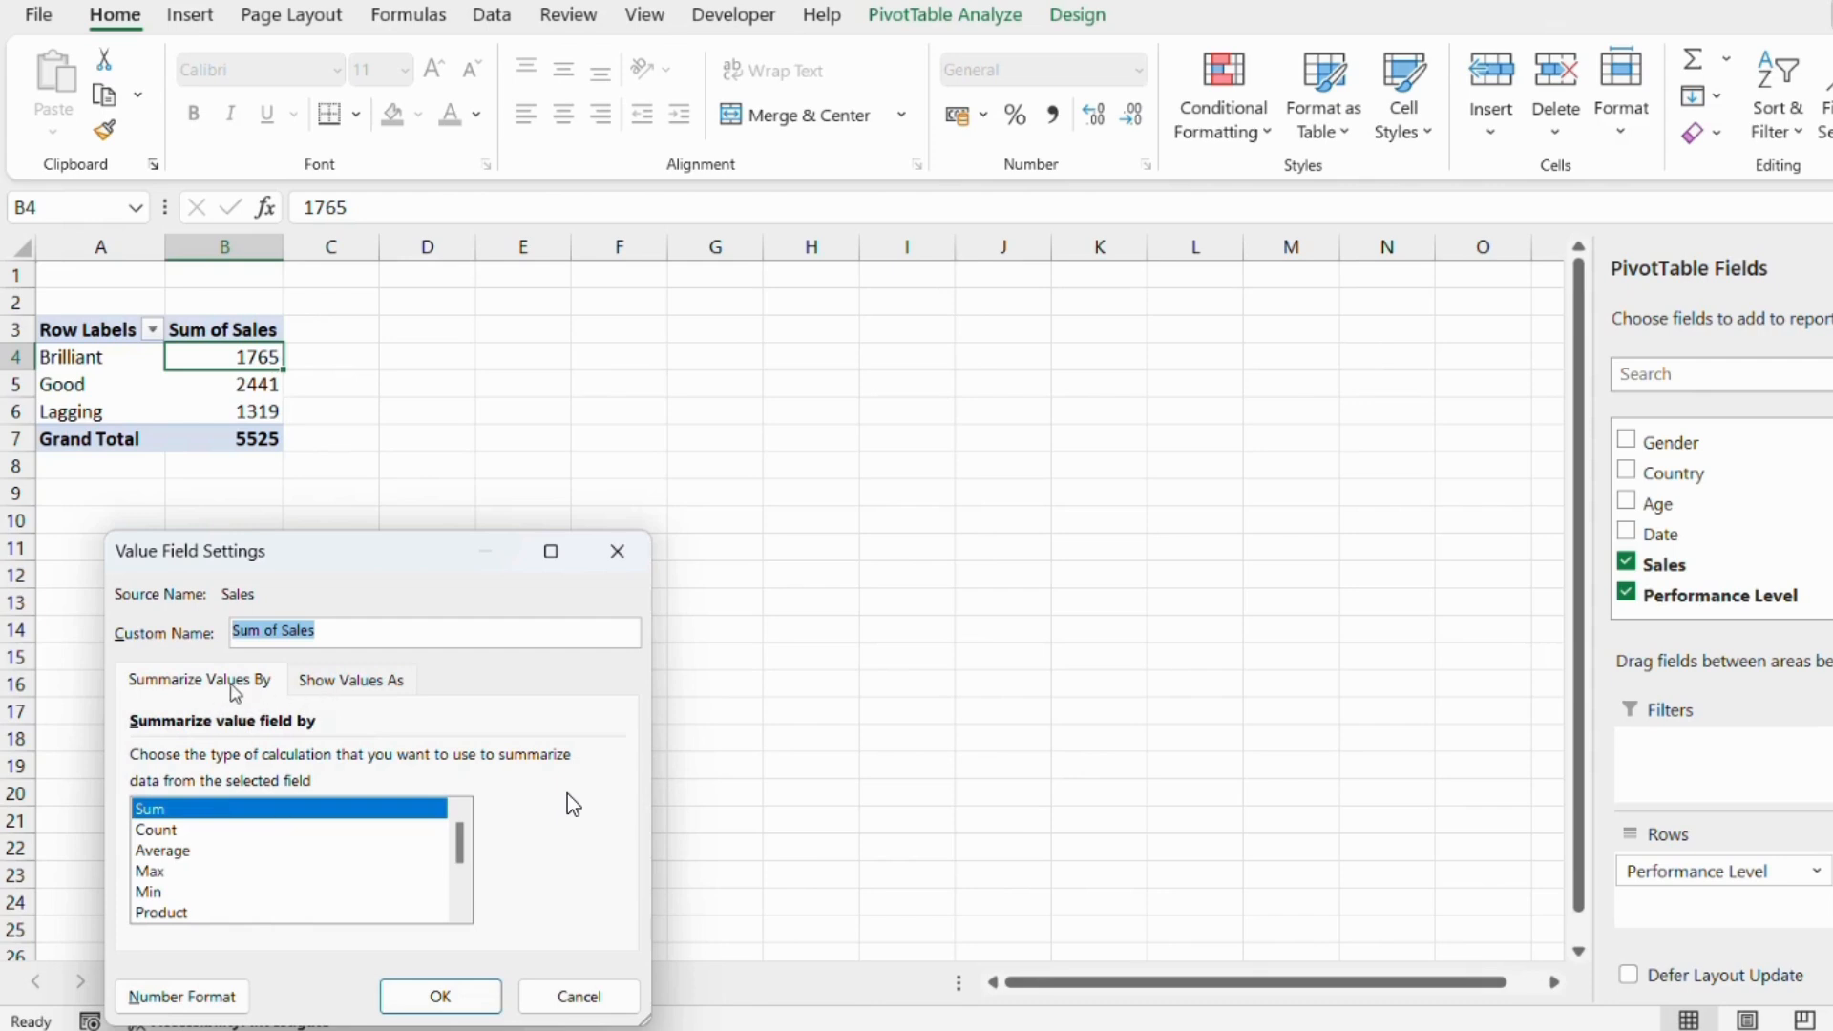
click(366, 684)
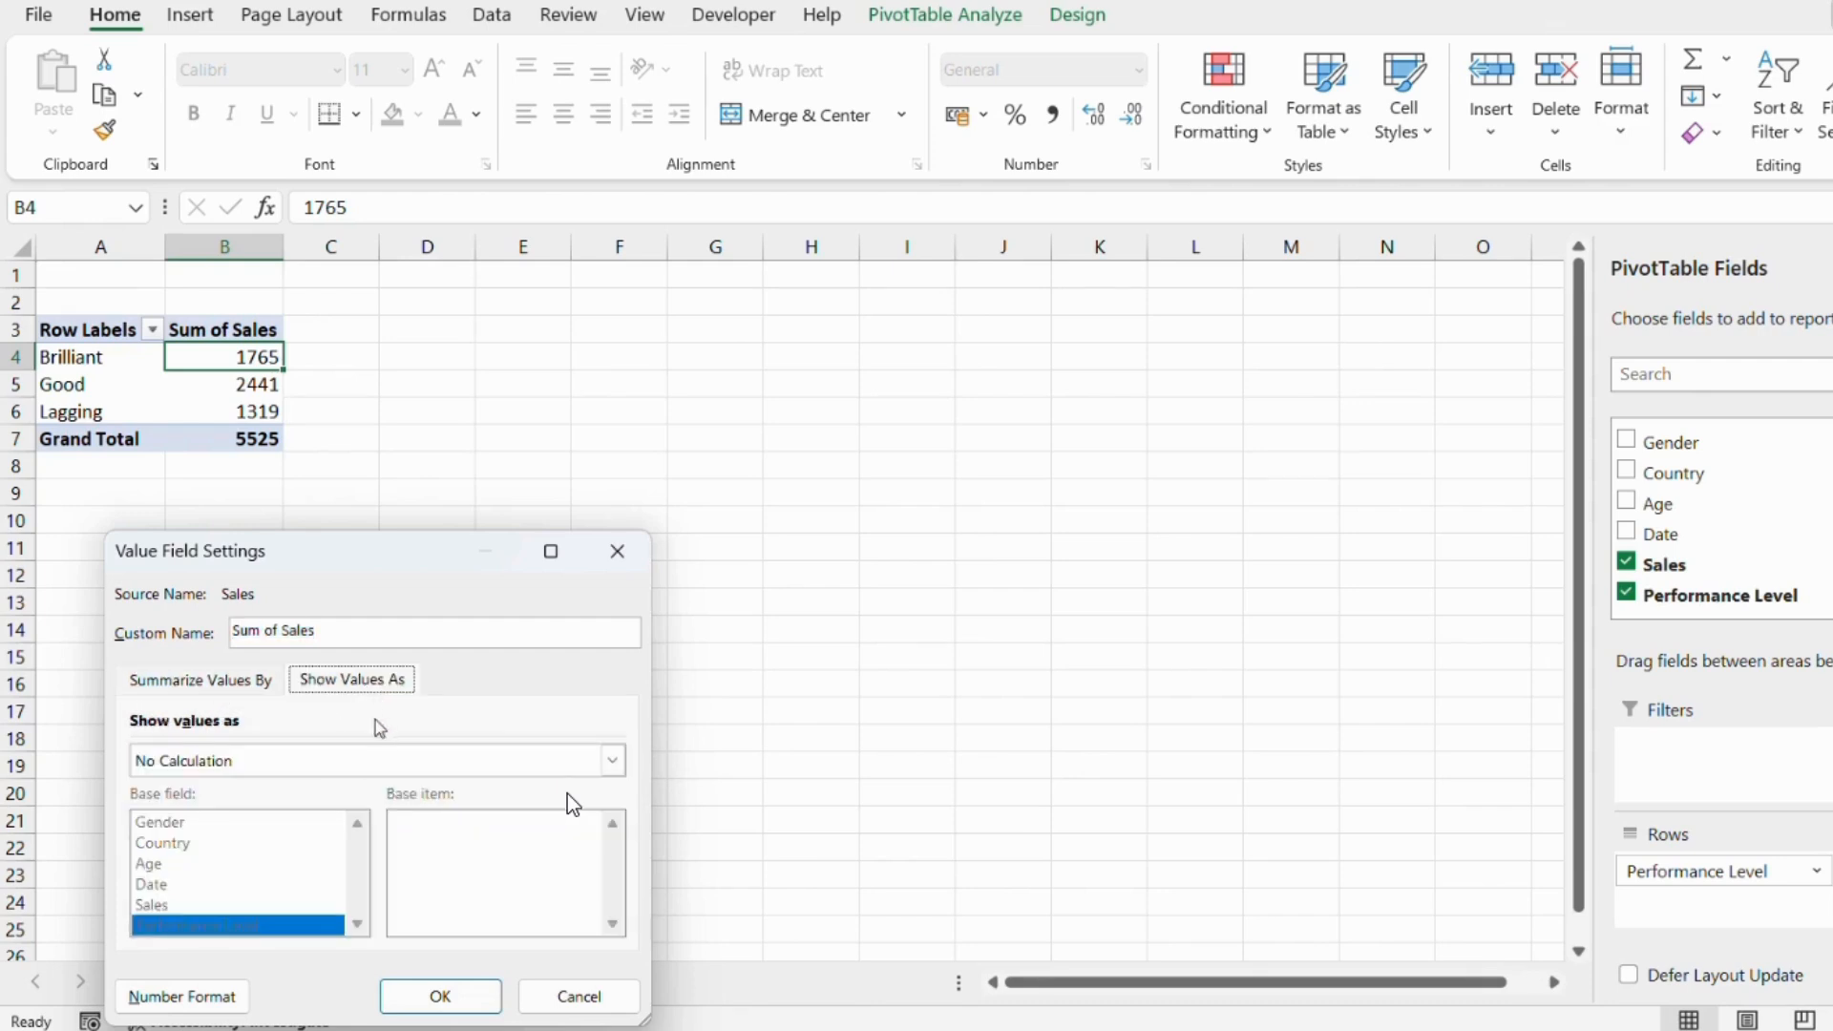
click(298, 760)
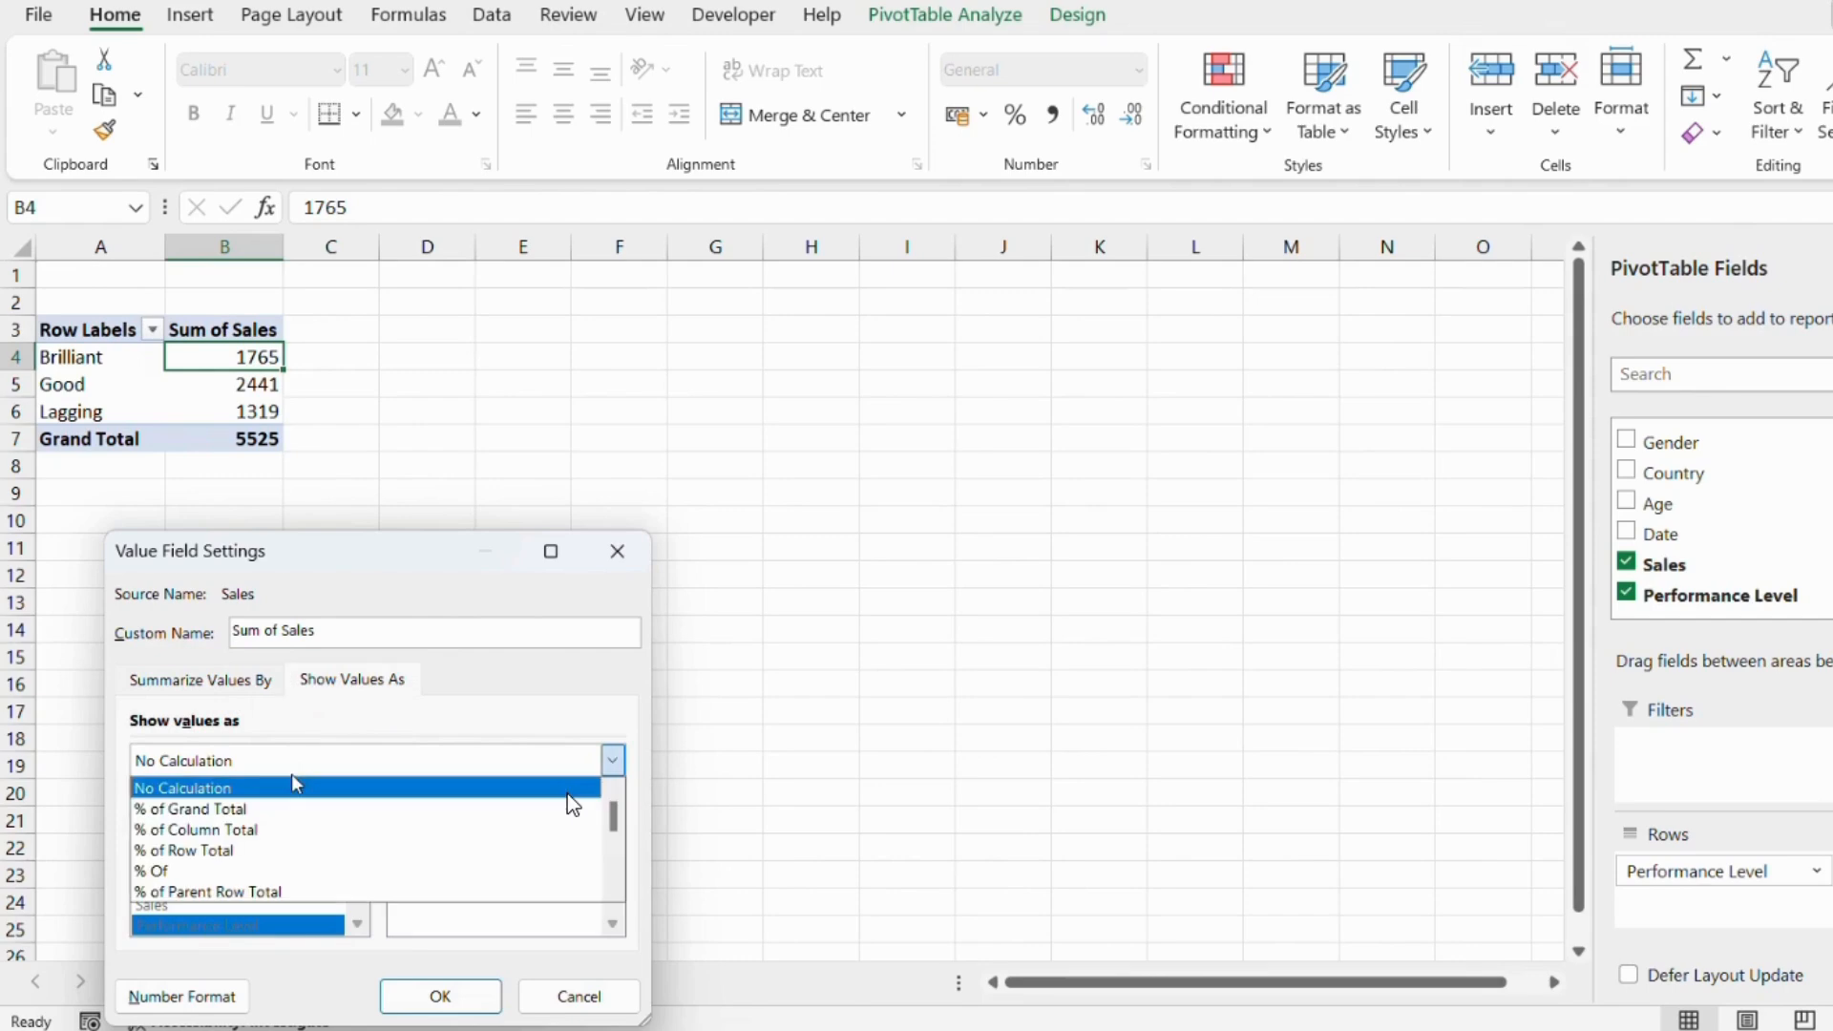
click(319, 830)
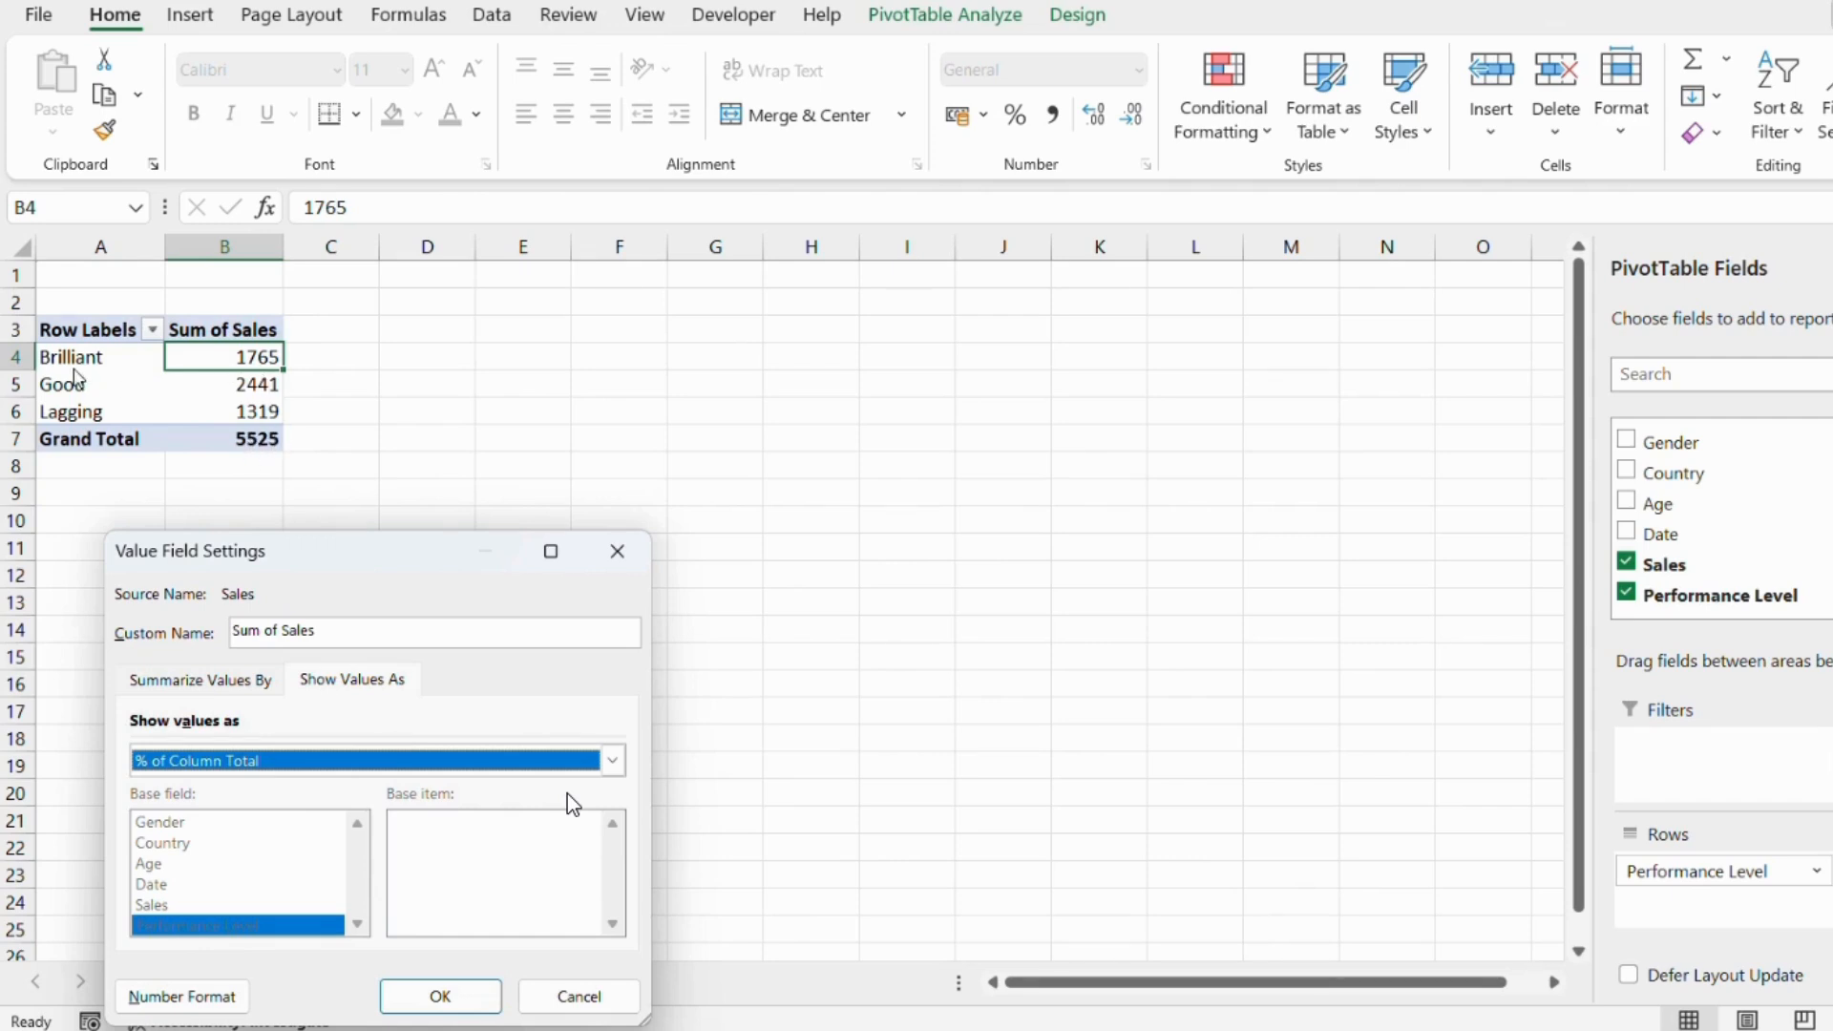
click(441, 996)
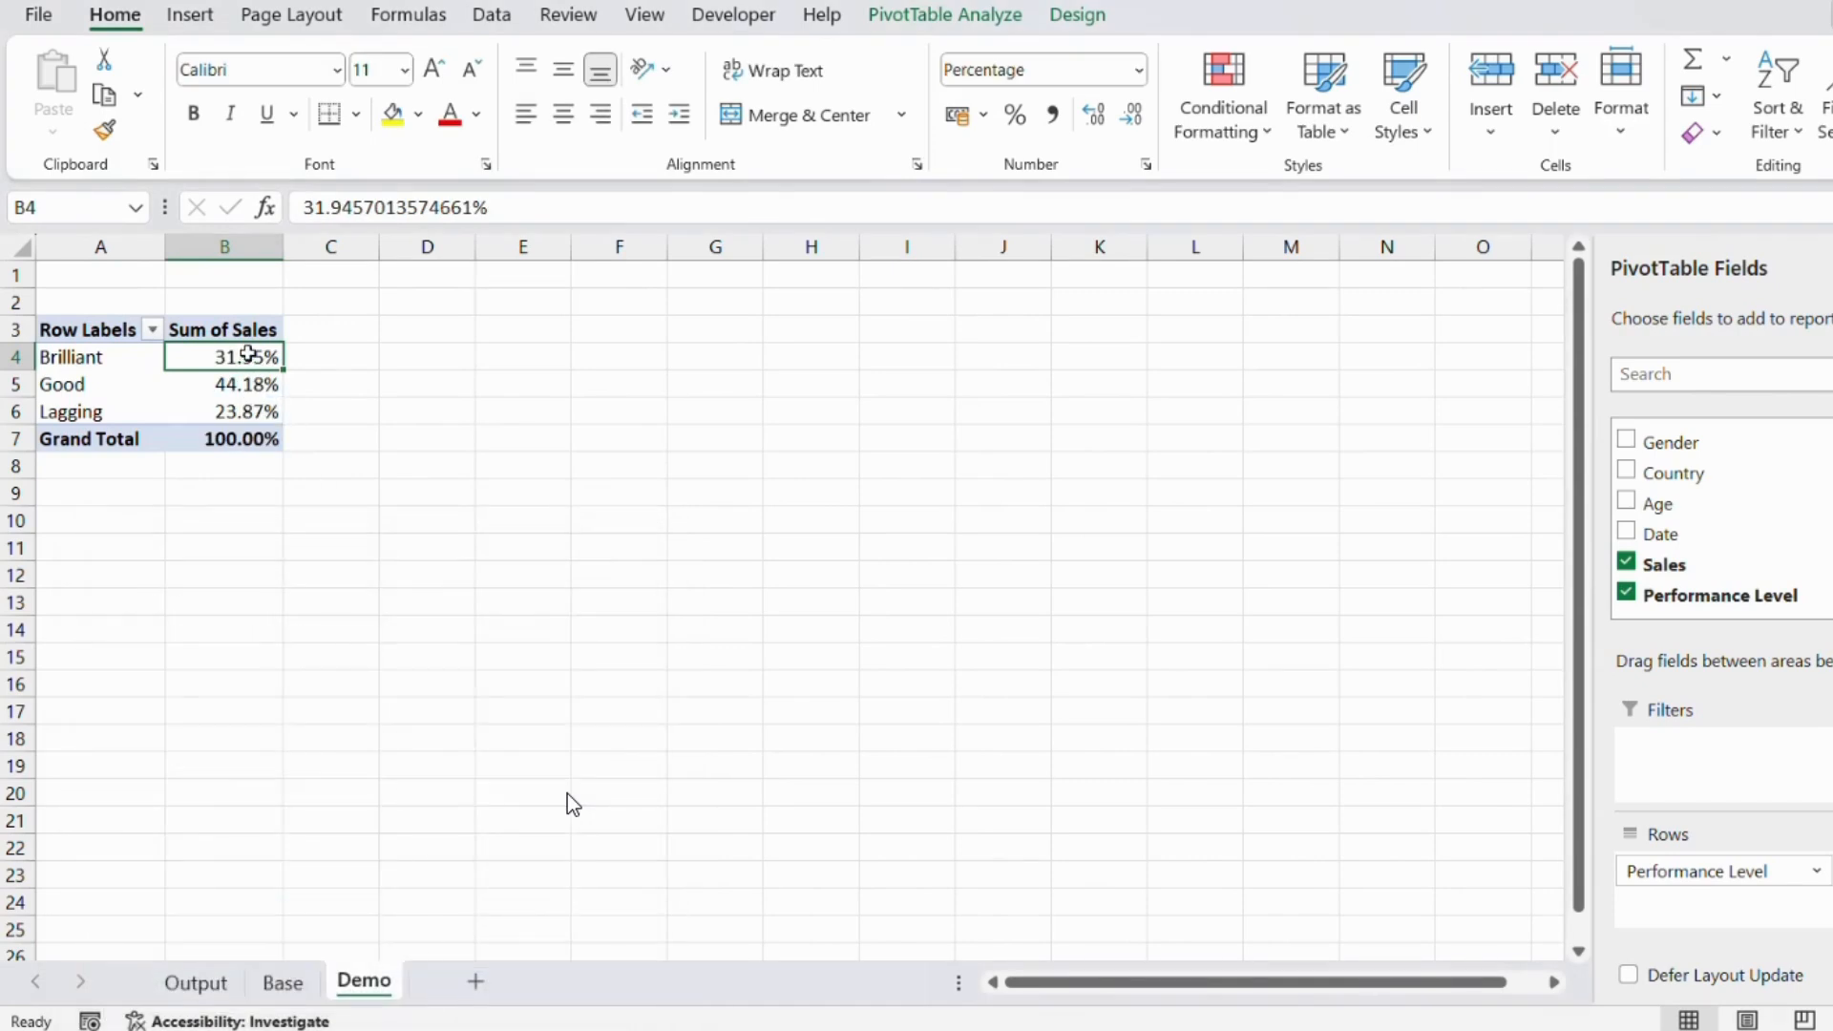
Reduce the Brilliant, Good and Lagging percentages in B4:B6 to zero decimal places.
drag(248, 355, 248, 402)
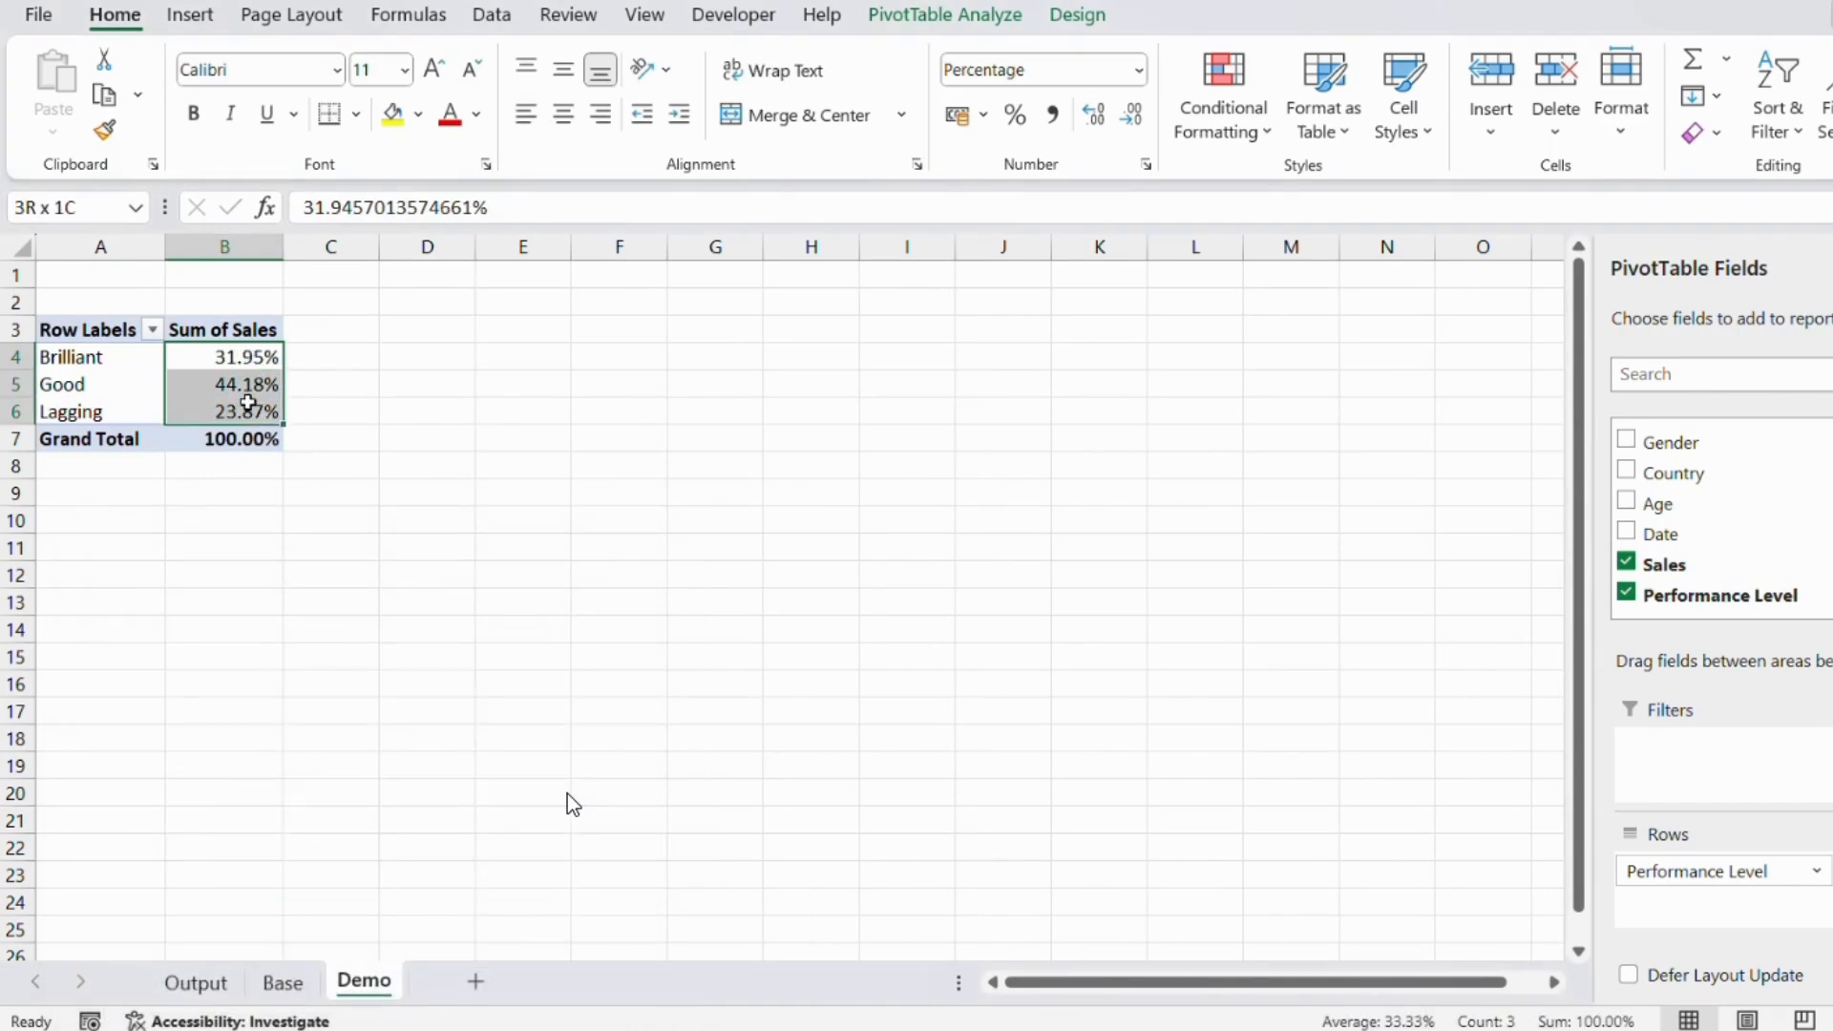
click(1136, 119)
click(1136, 119)
click(162, 602)
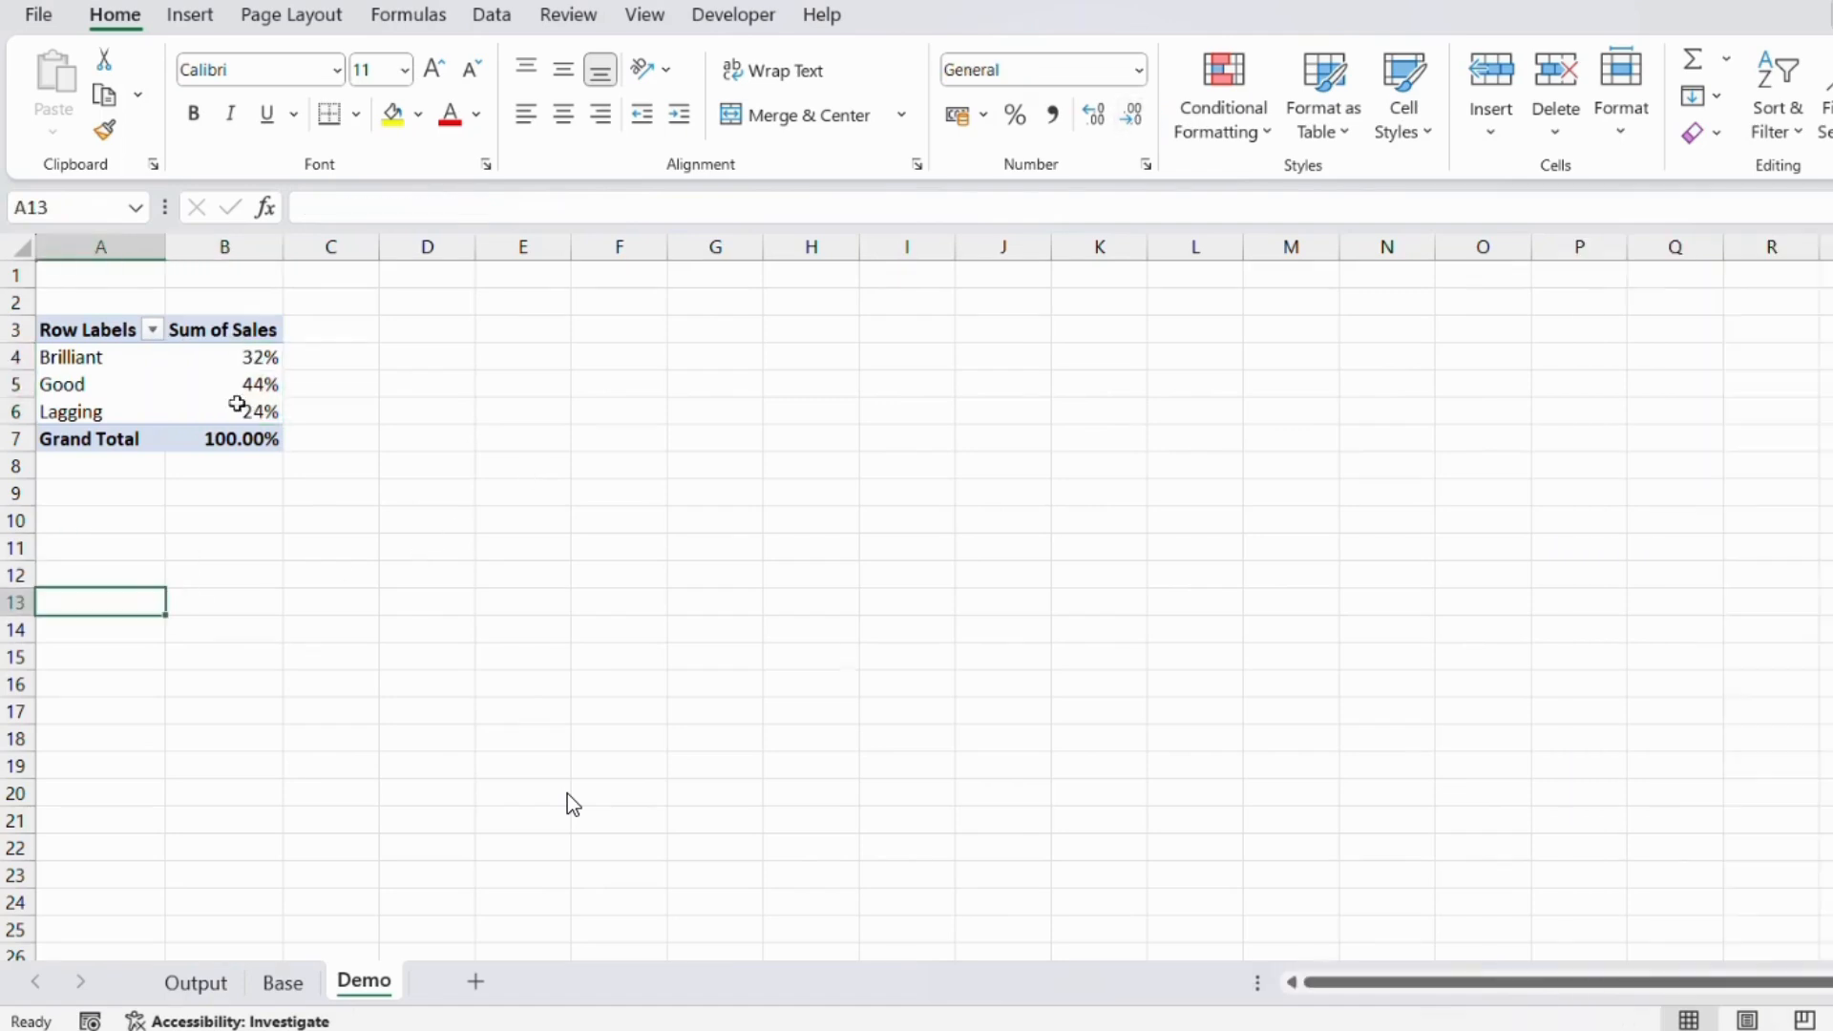
Check the charts on the Output sheet's dashboard and return to the PivotTable on the Demo sheet.
click(245, 329)
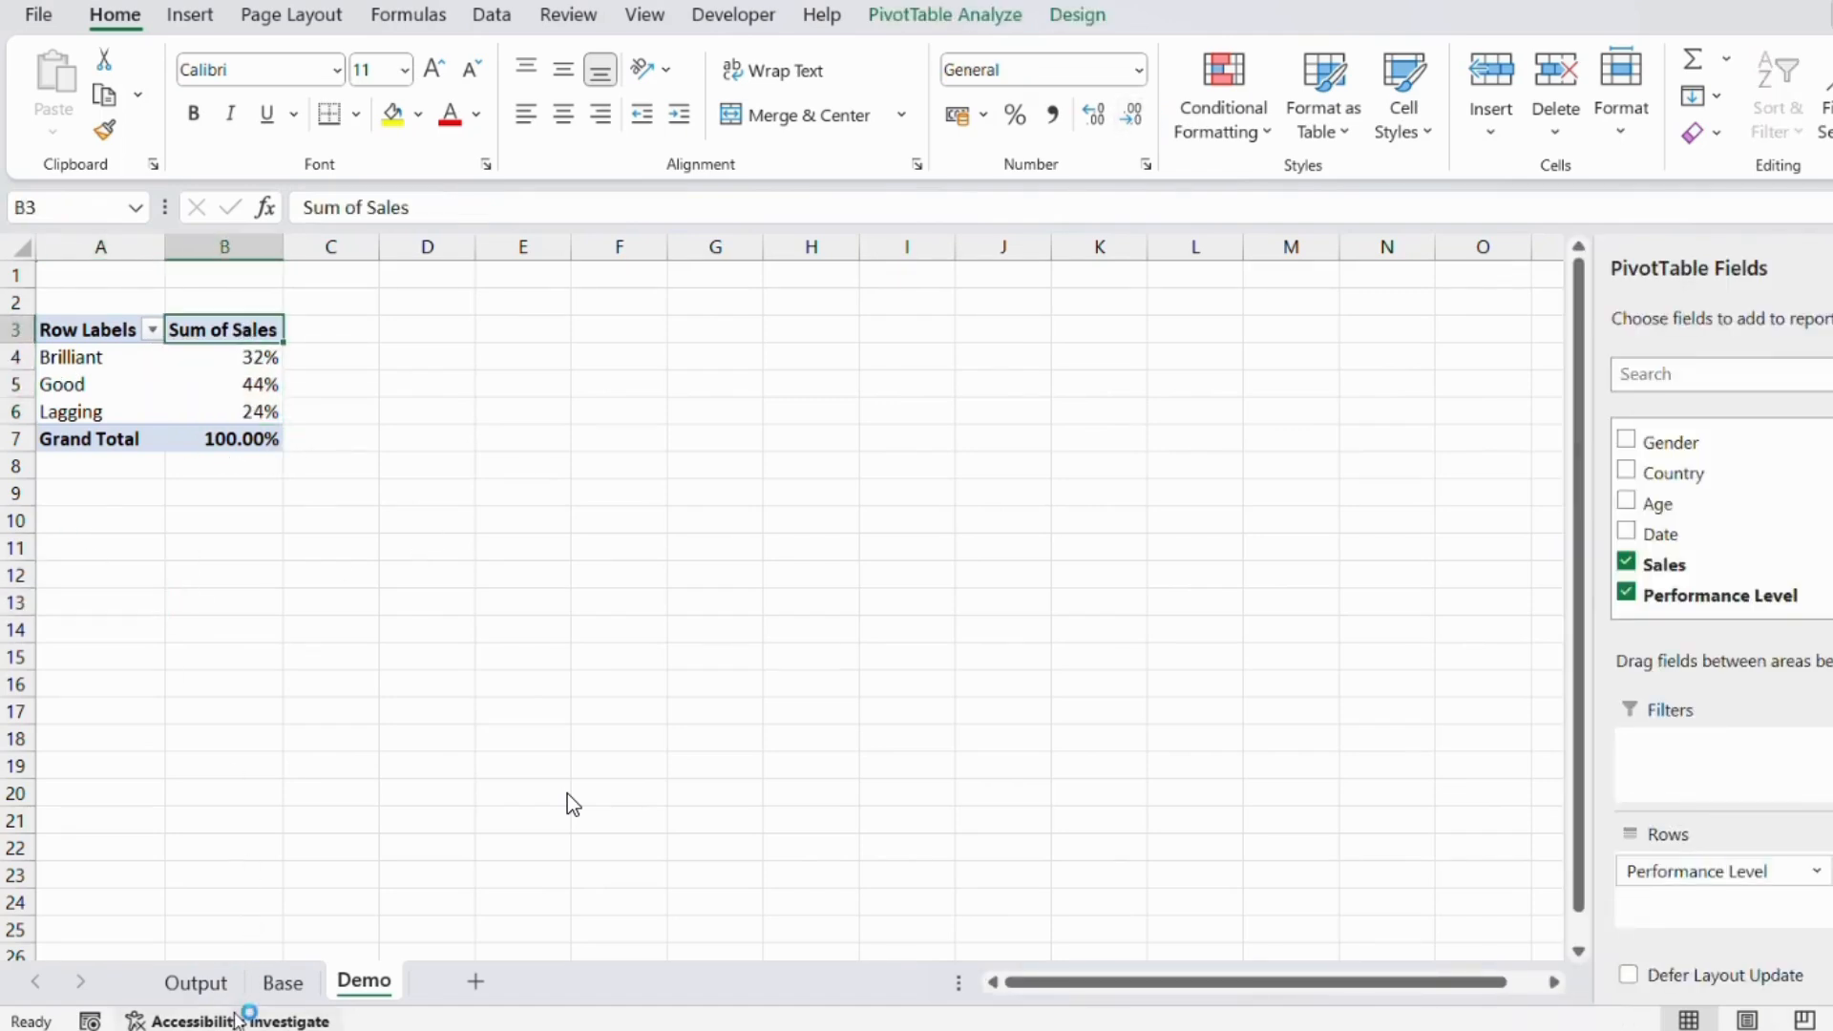
click(195, 984)
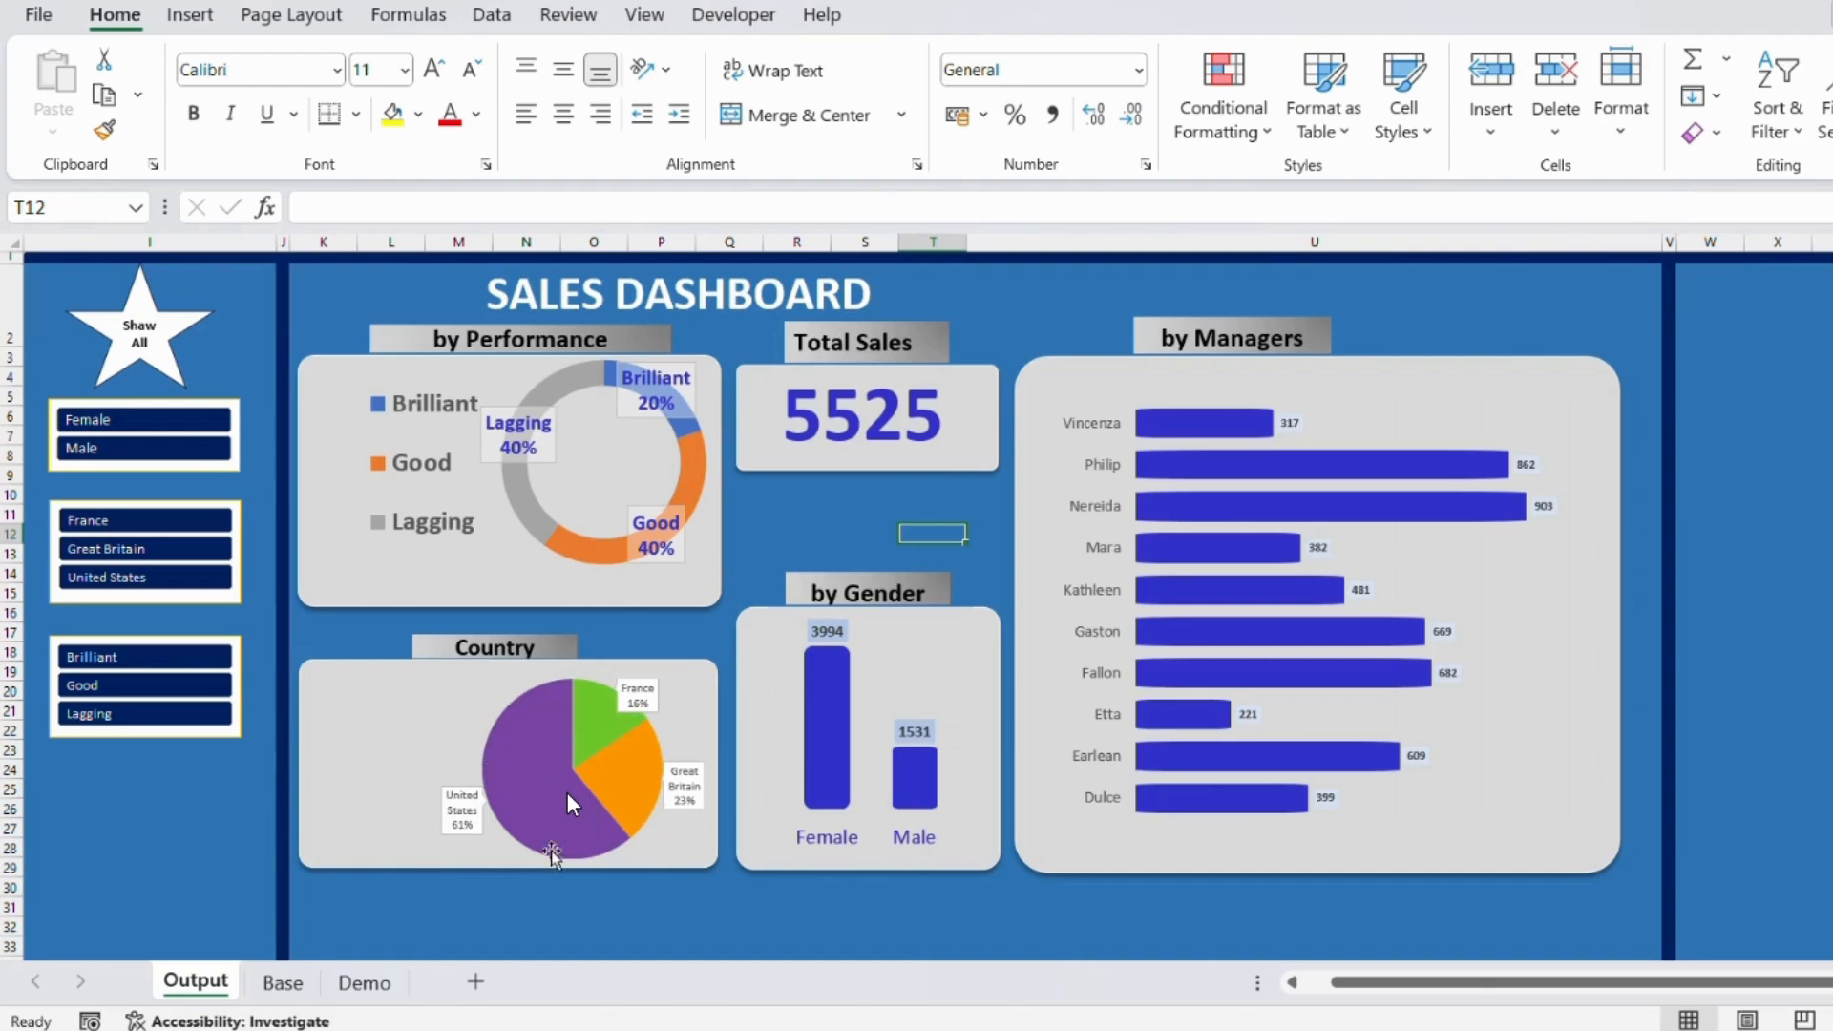
click(363, 984)
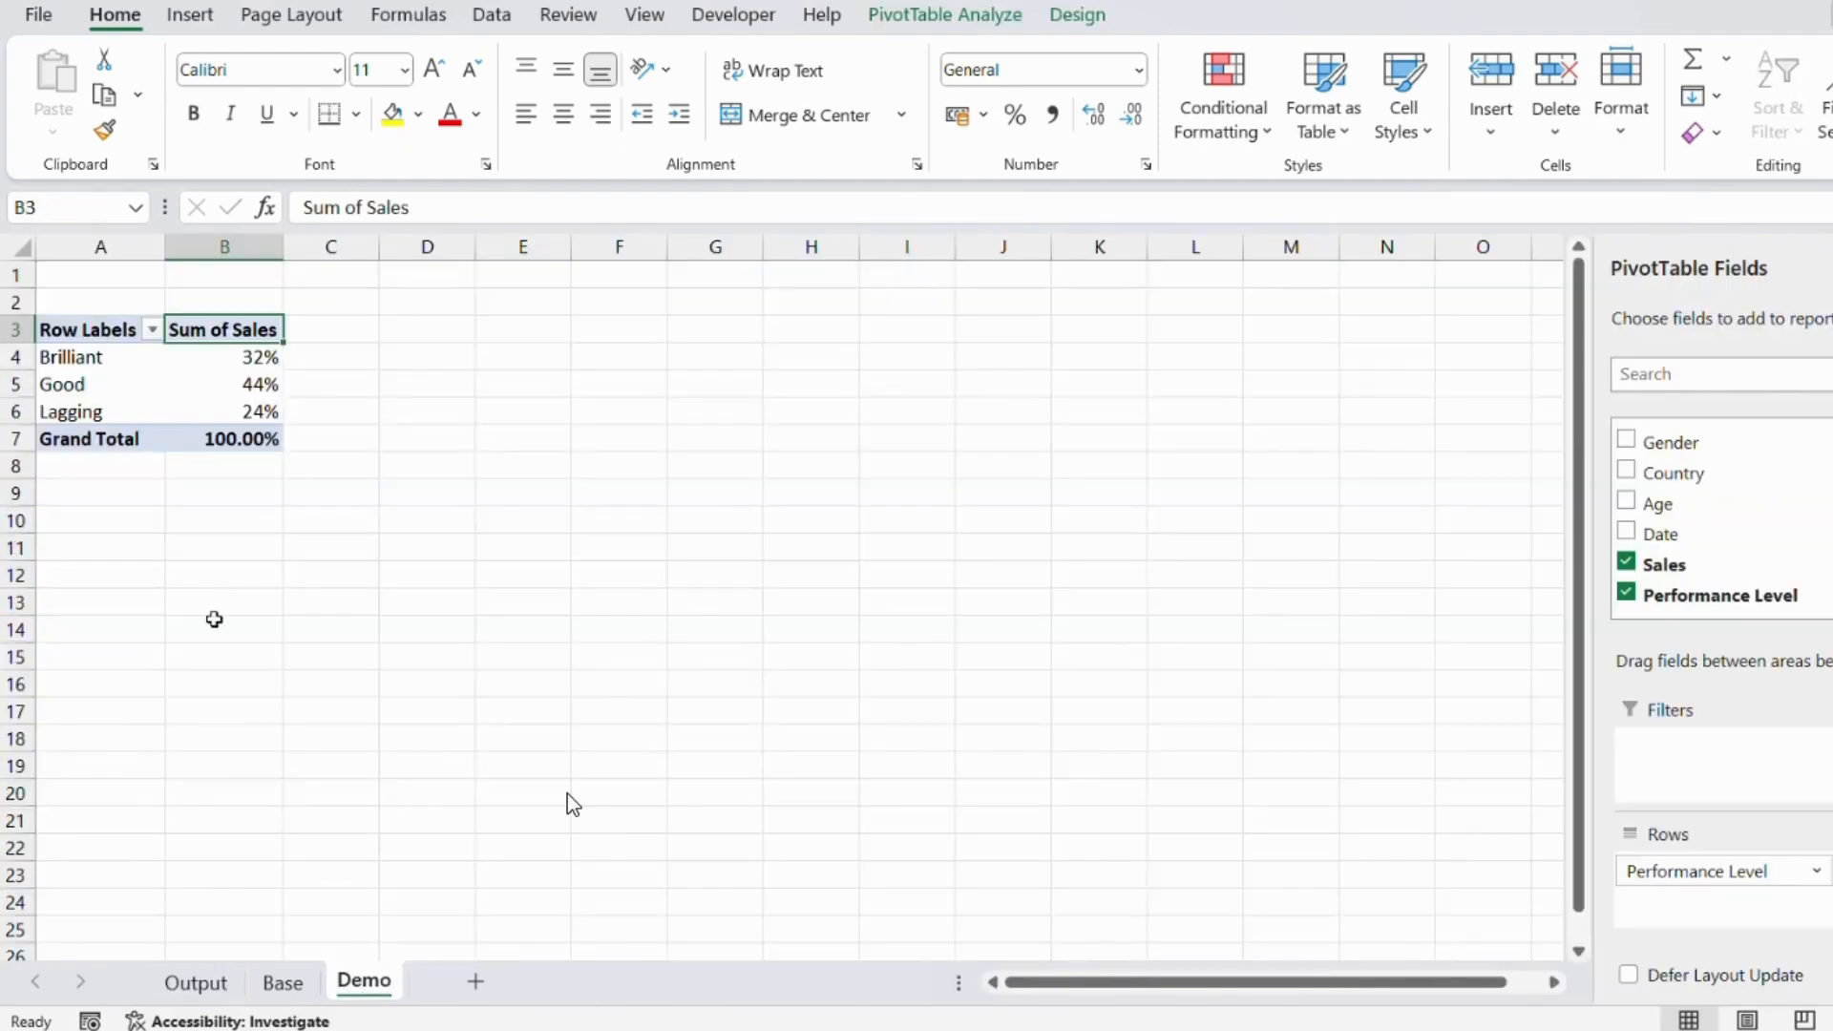
Copy the performance PivotTable to D3 on the Demo sheet and replace its row field with Country.
drag(88, 329, 238, 439)
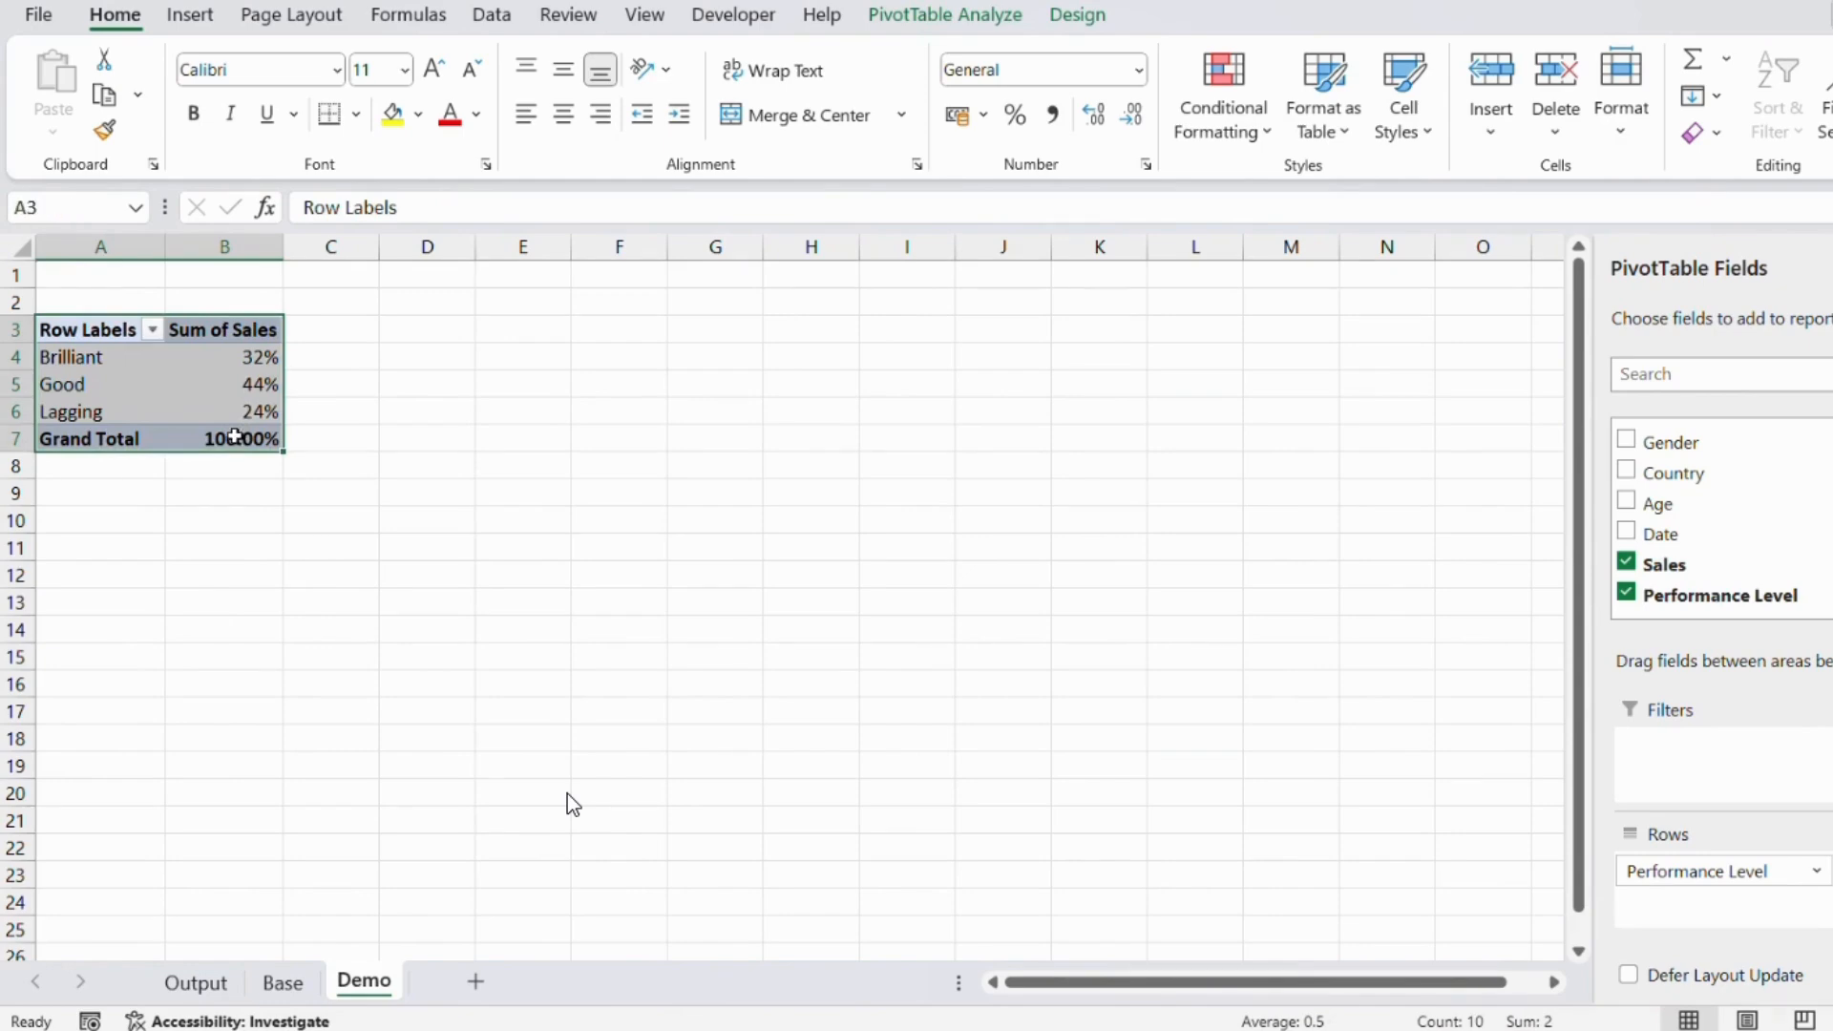
key(ctrl+c)
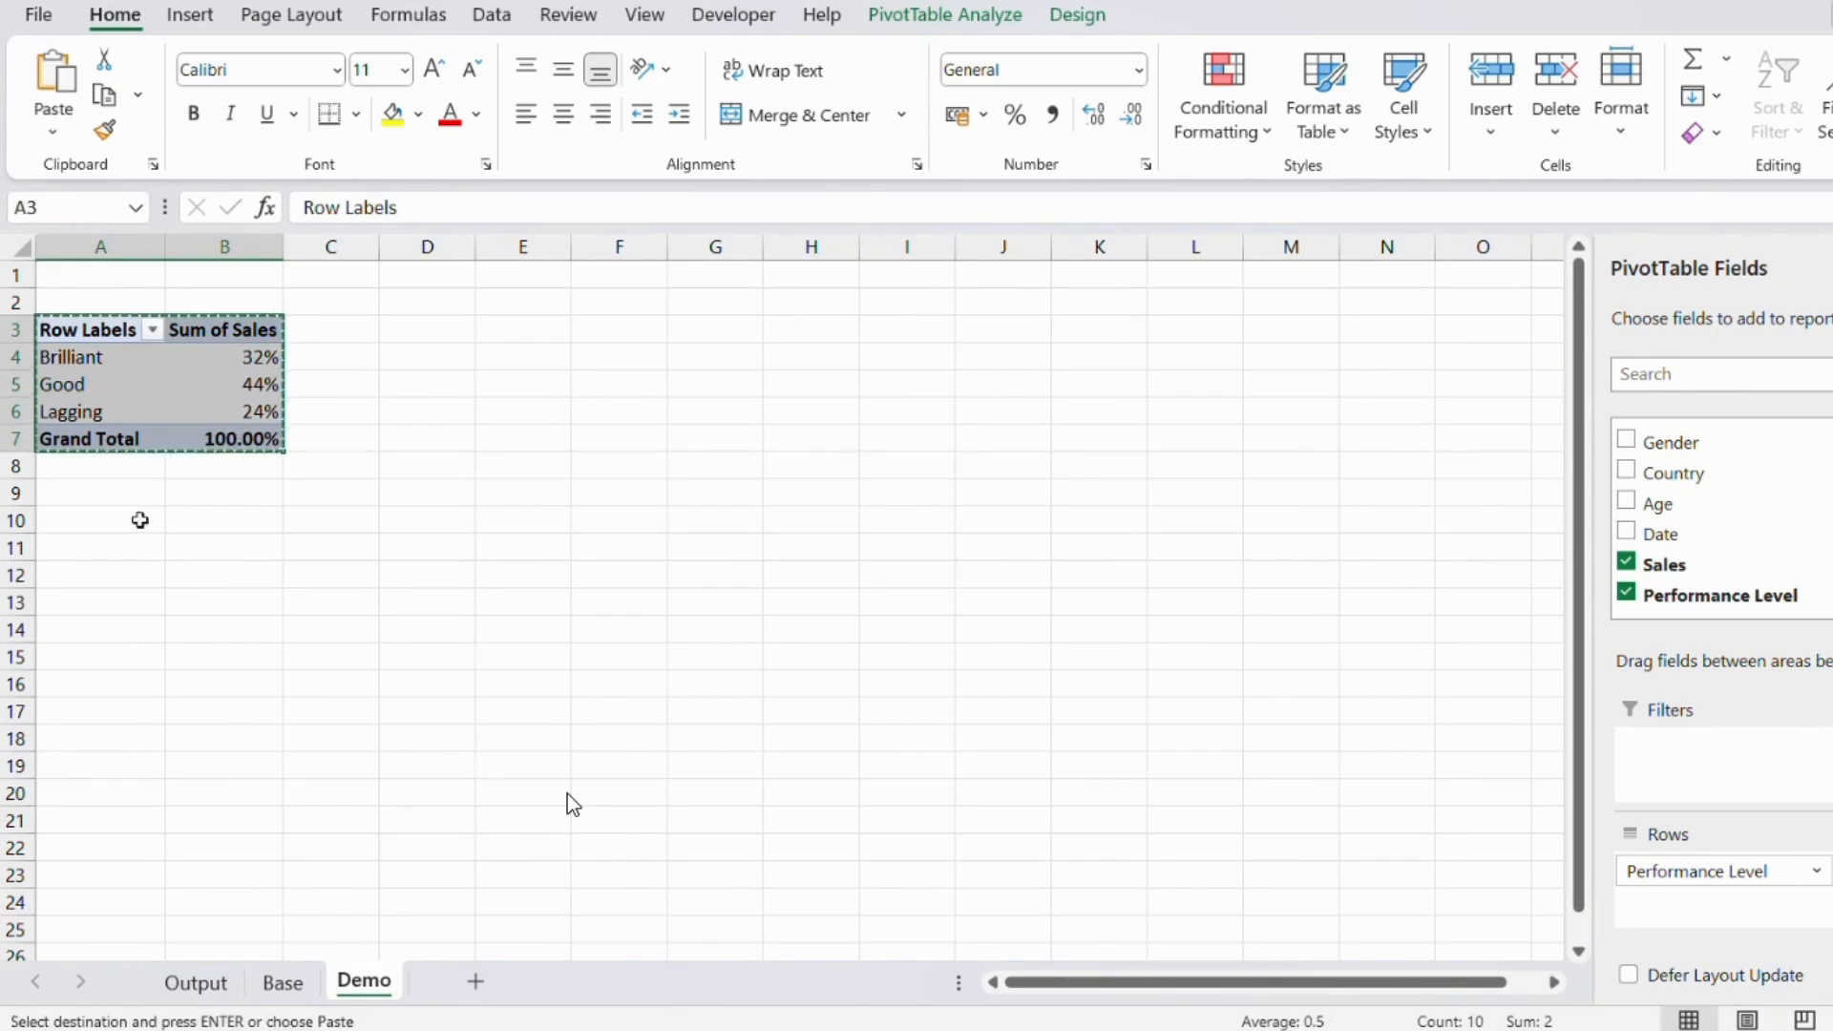
click(425, 331)
key(ctrl+v)
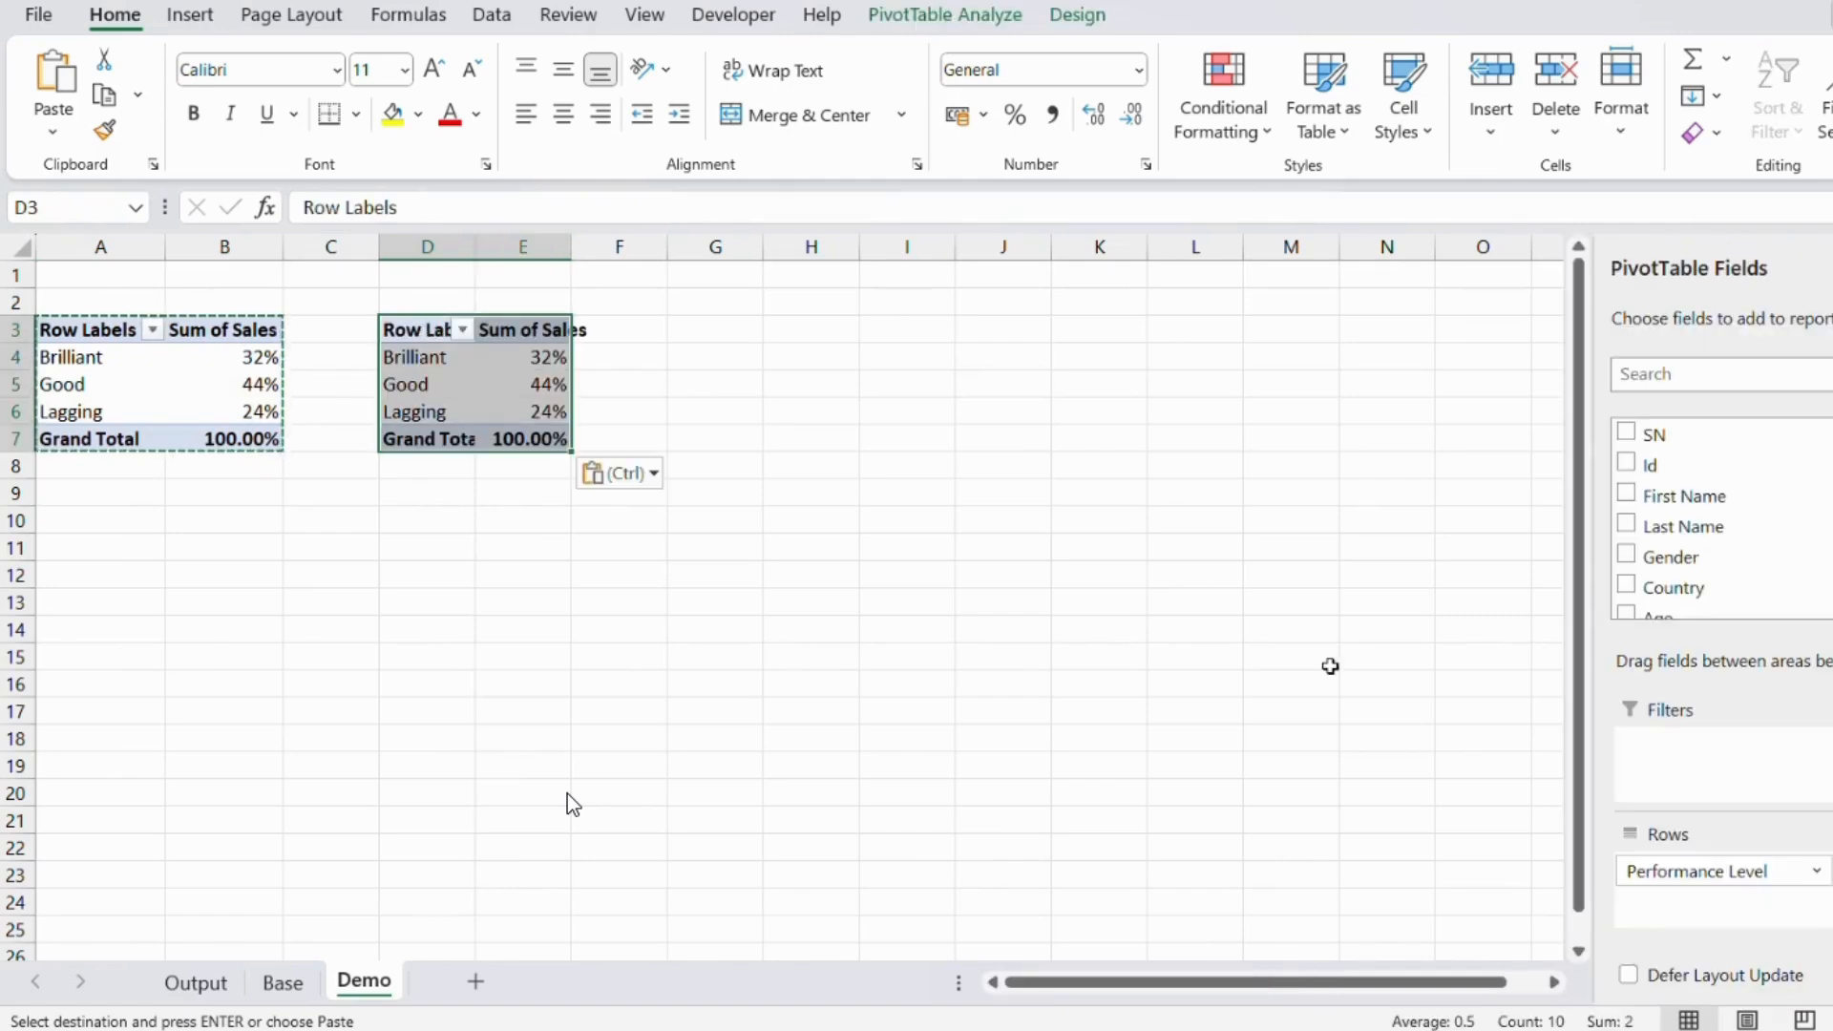
click(430, 386)
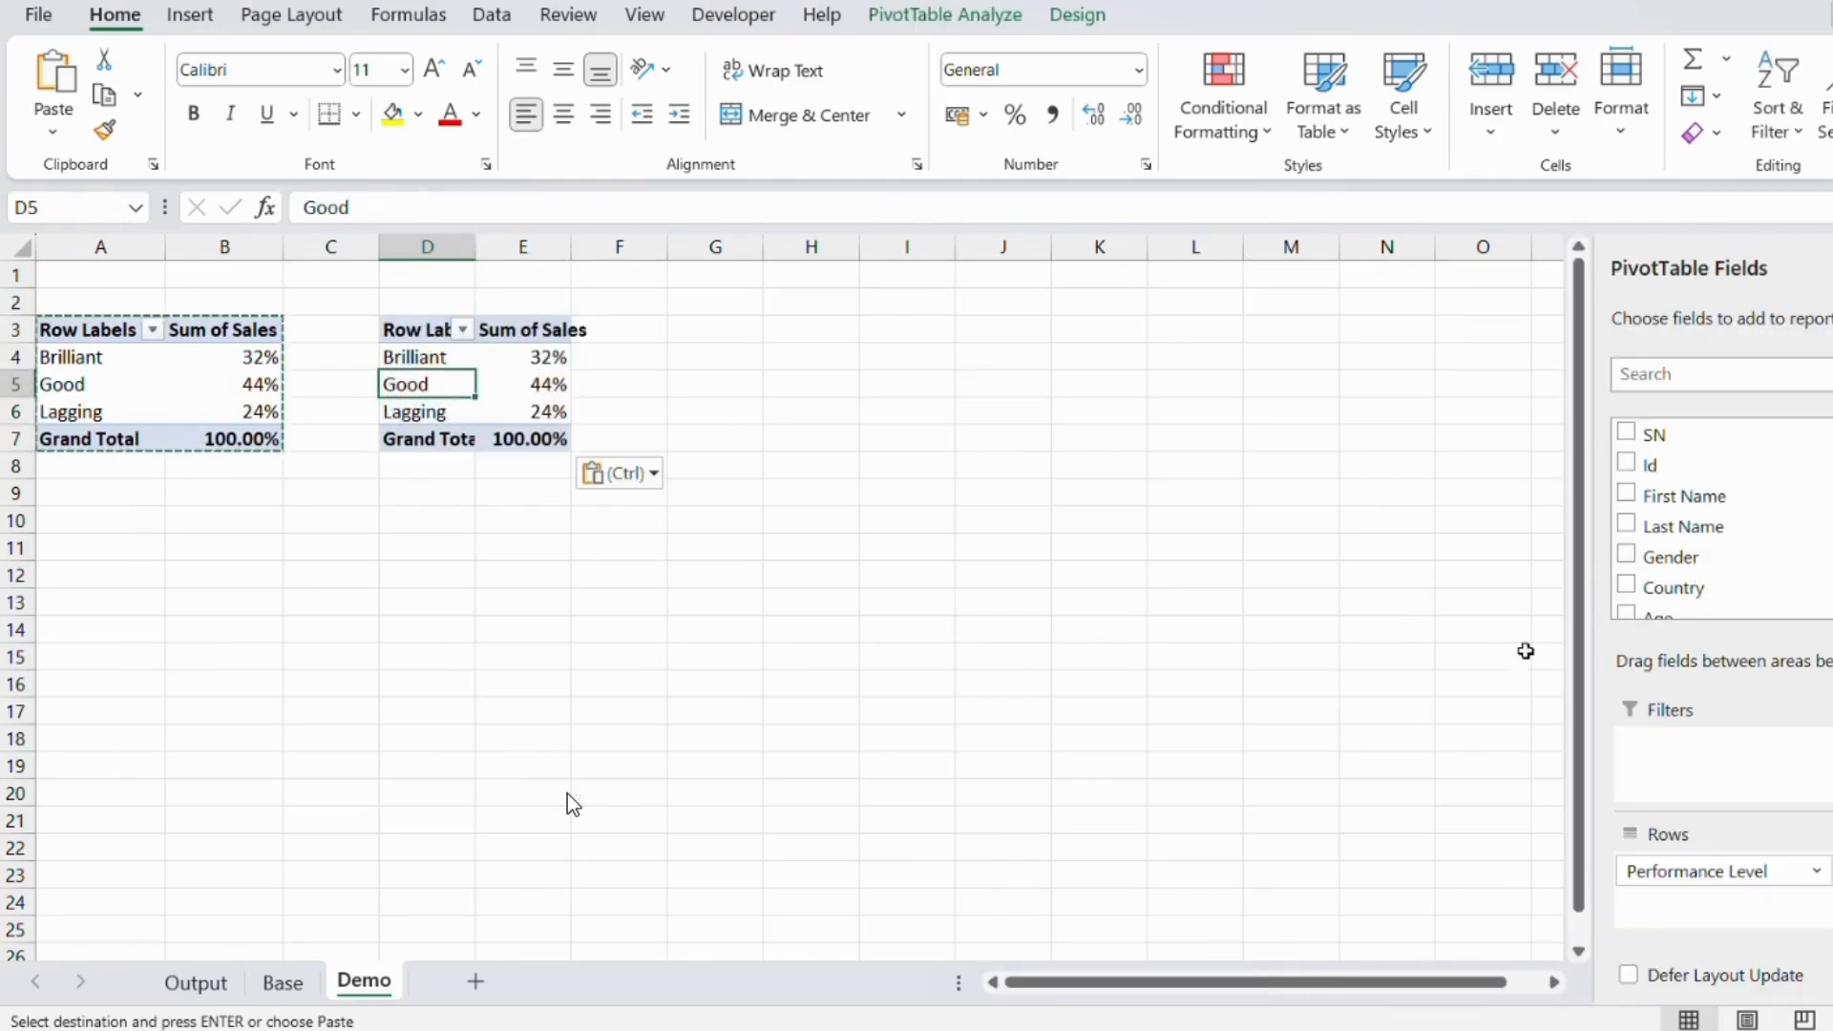
drag(1764, 871, 1702, 868)
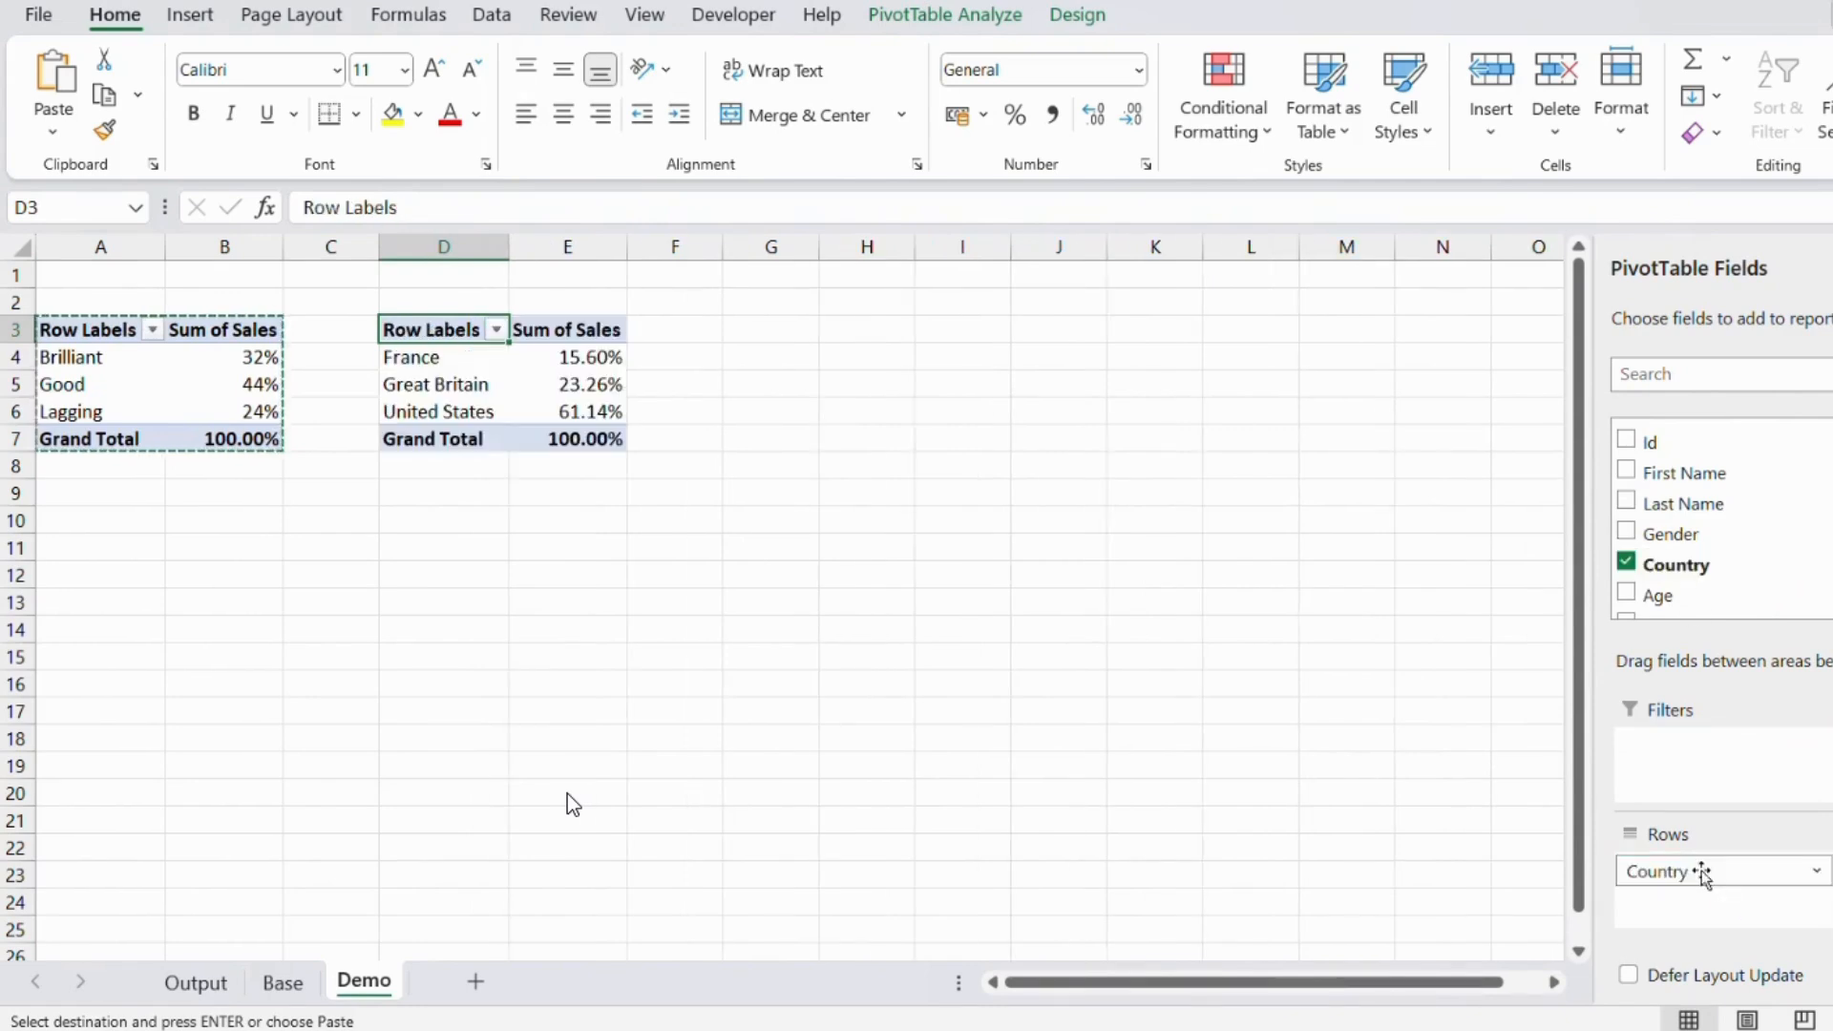
Reduce the France, Great Britain and United States percentages in E4:E6 to zero decimal places.
click(566, 370)
right_click(567, 364)
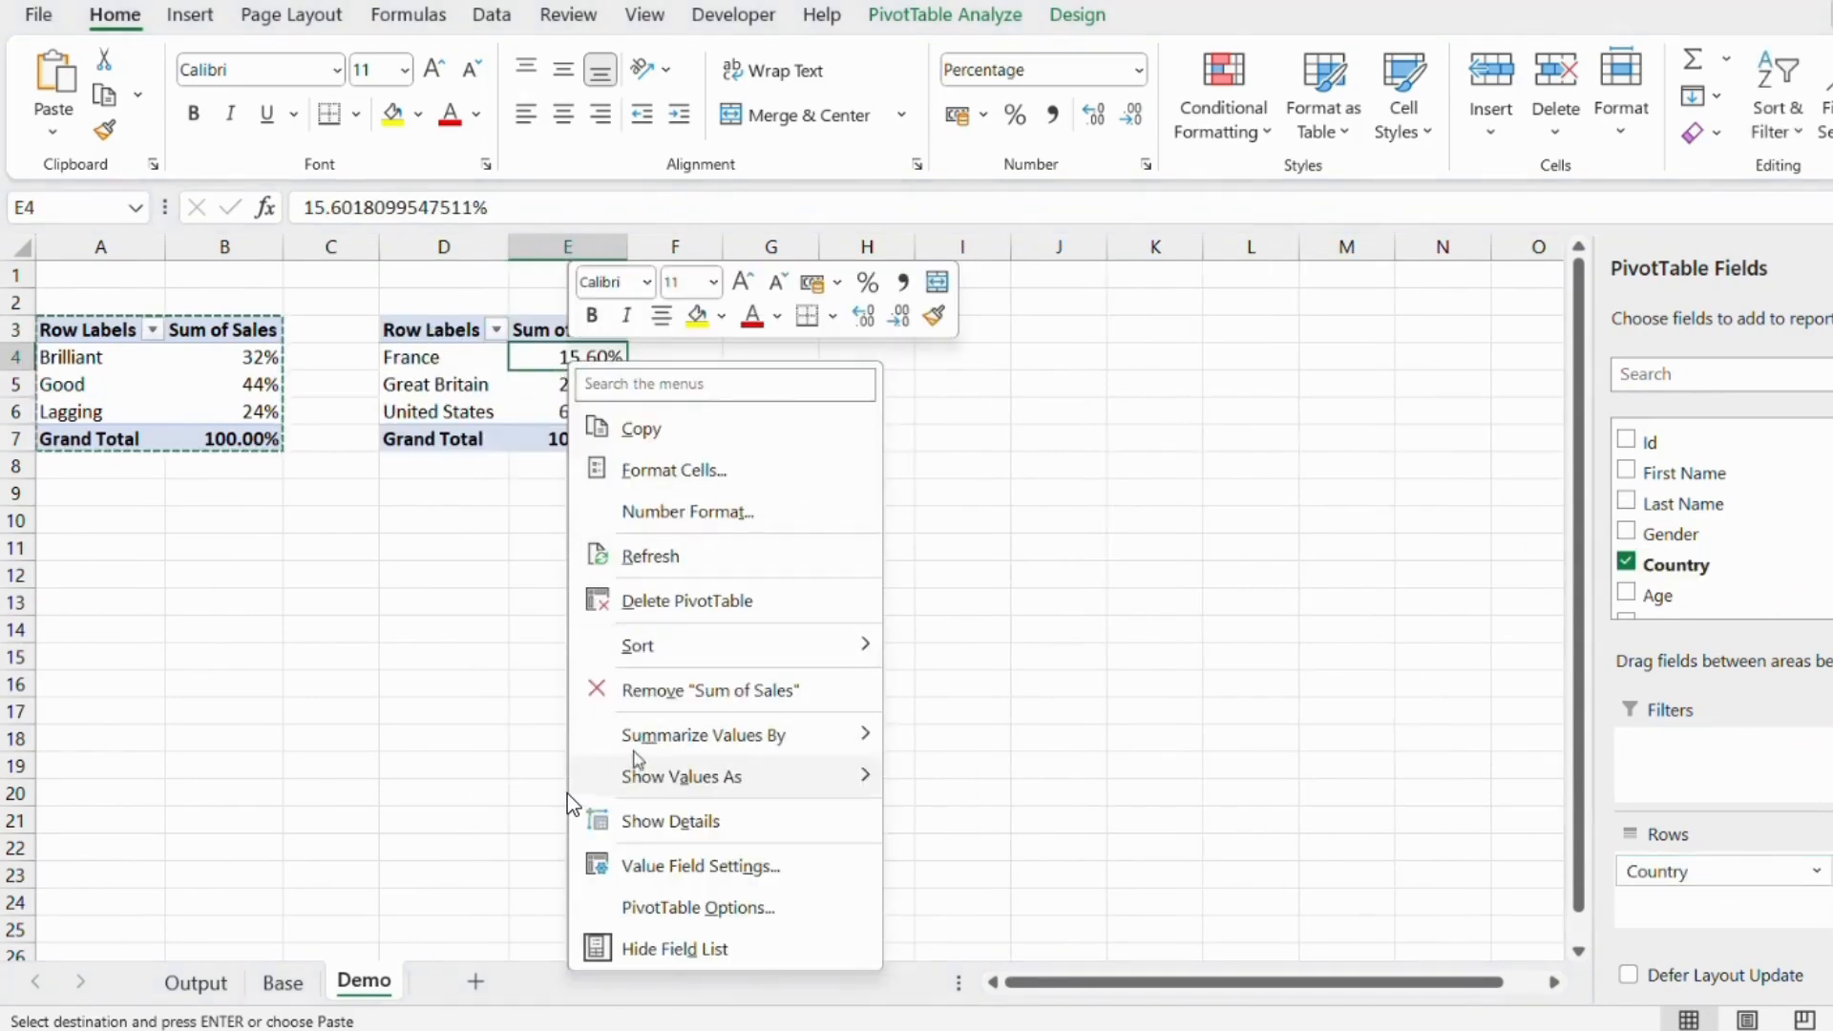
click(187, 995)
click(188, 994)
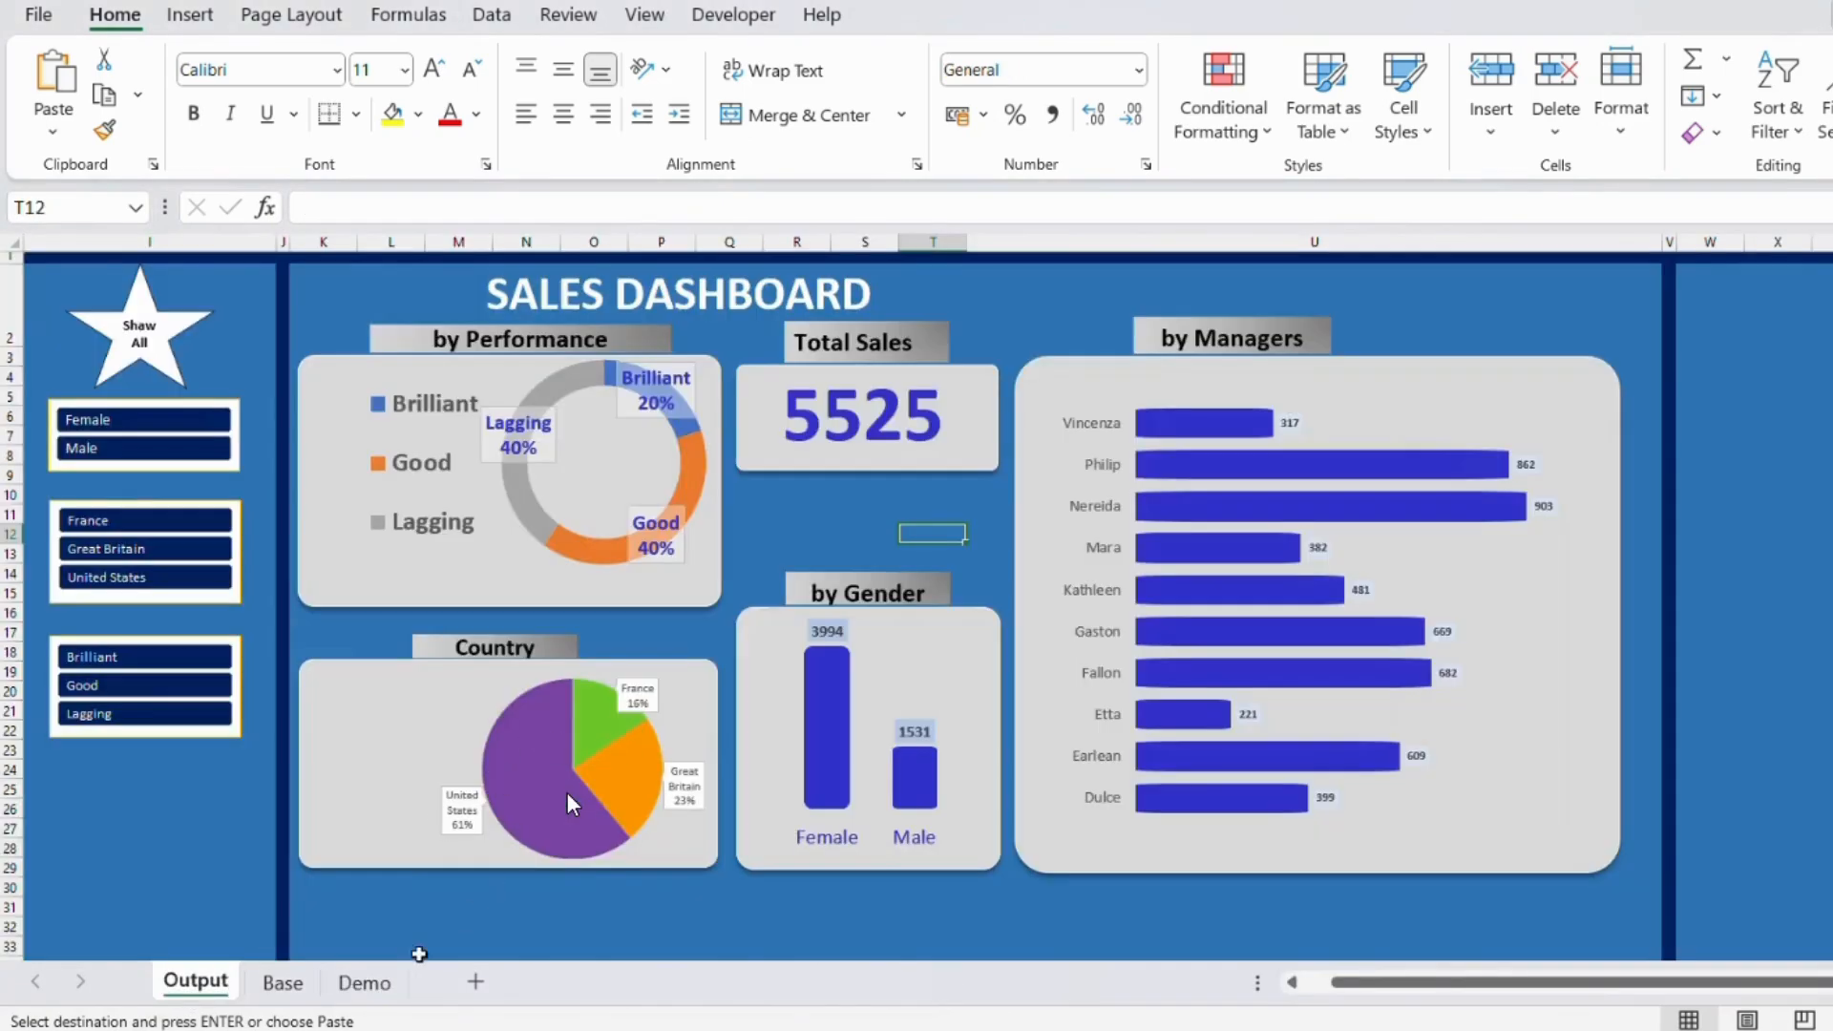
click(373, 982)
drag(577, 366, 579, 411)
click(1136, 119)
click(1136, 119)
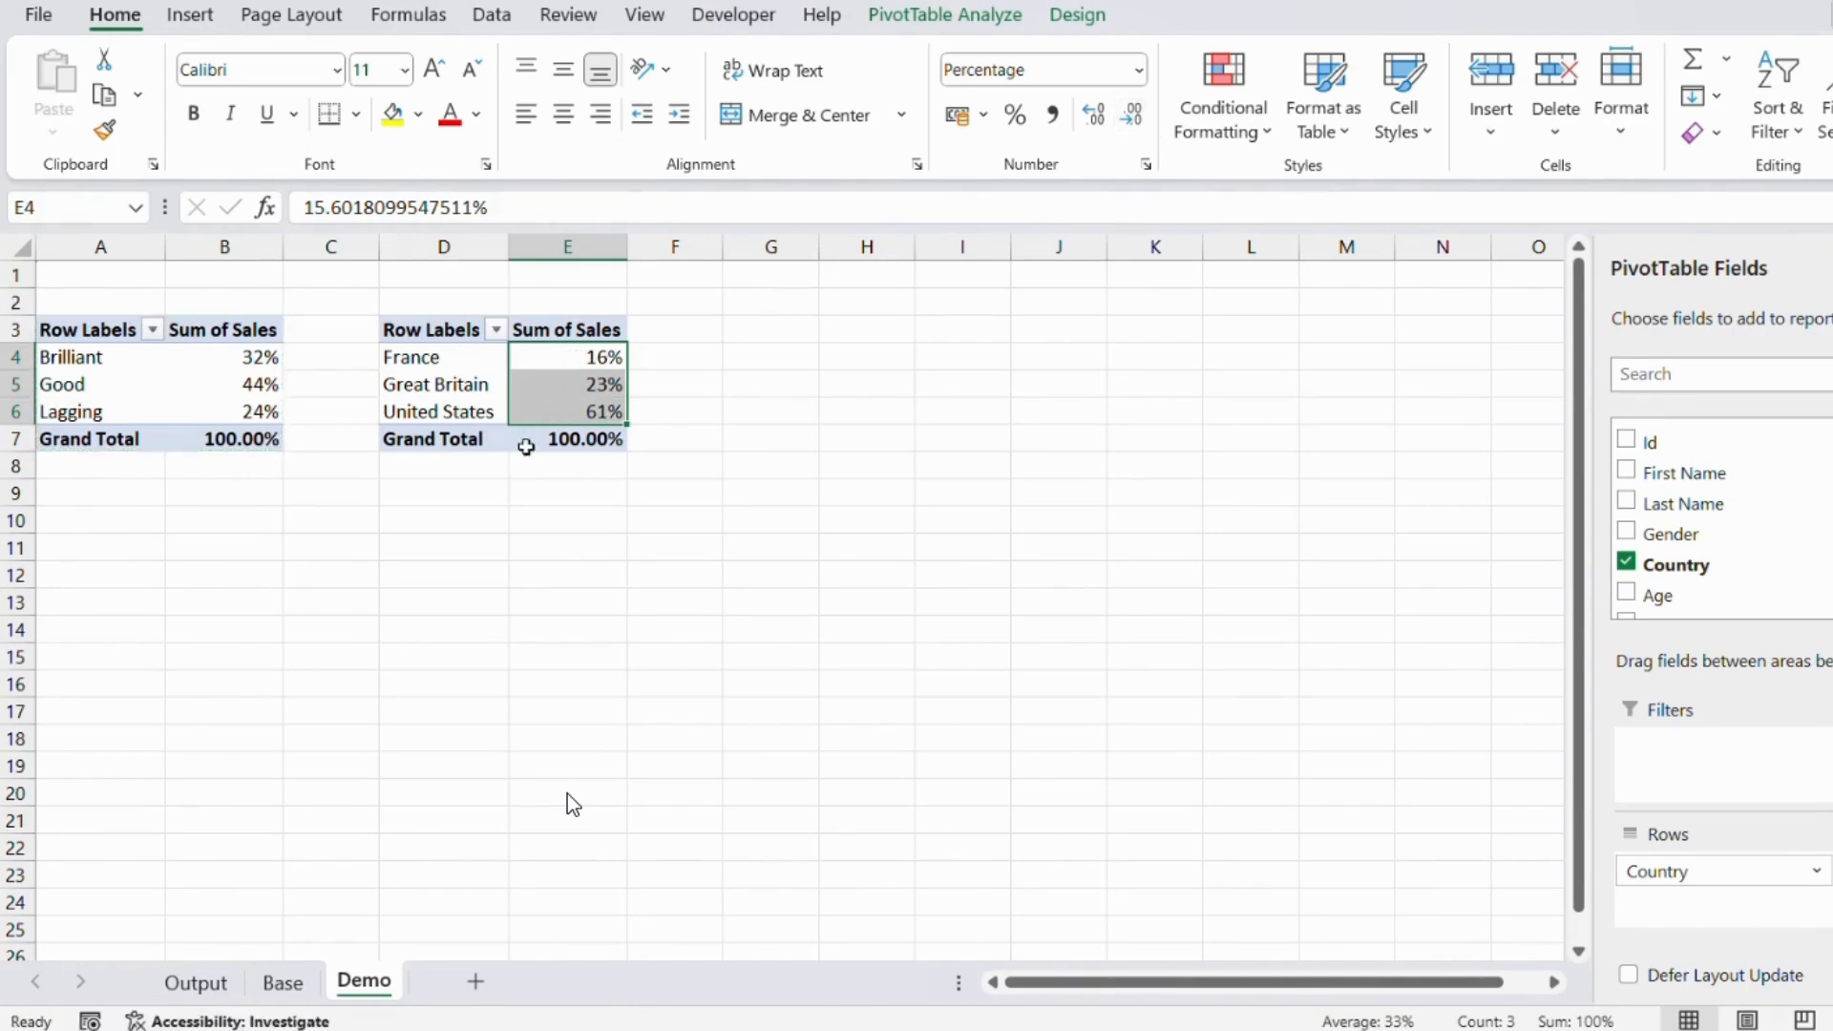
Reduce the Grand Total percentages in B7 and E7 to zero decimal places.
click(496, 495)
click(250, 441)
ctrl+click(539, 442)
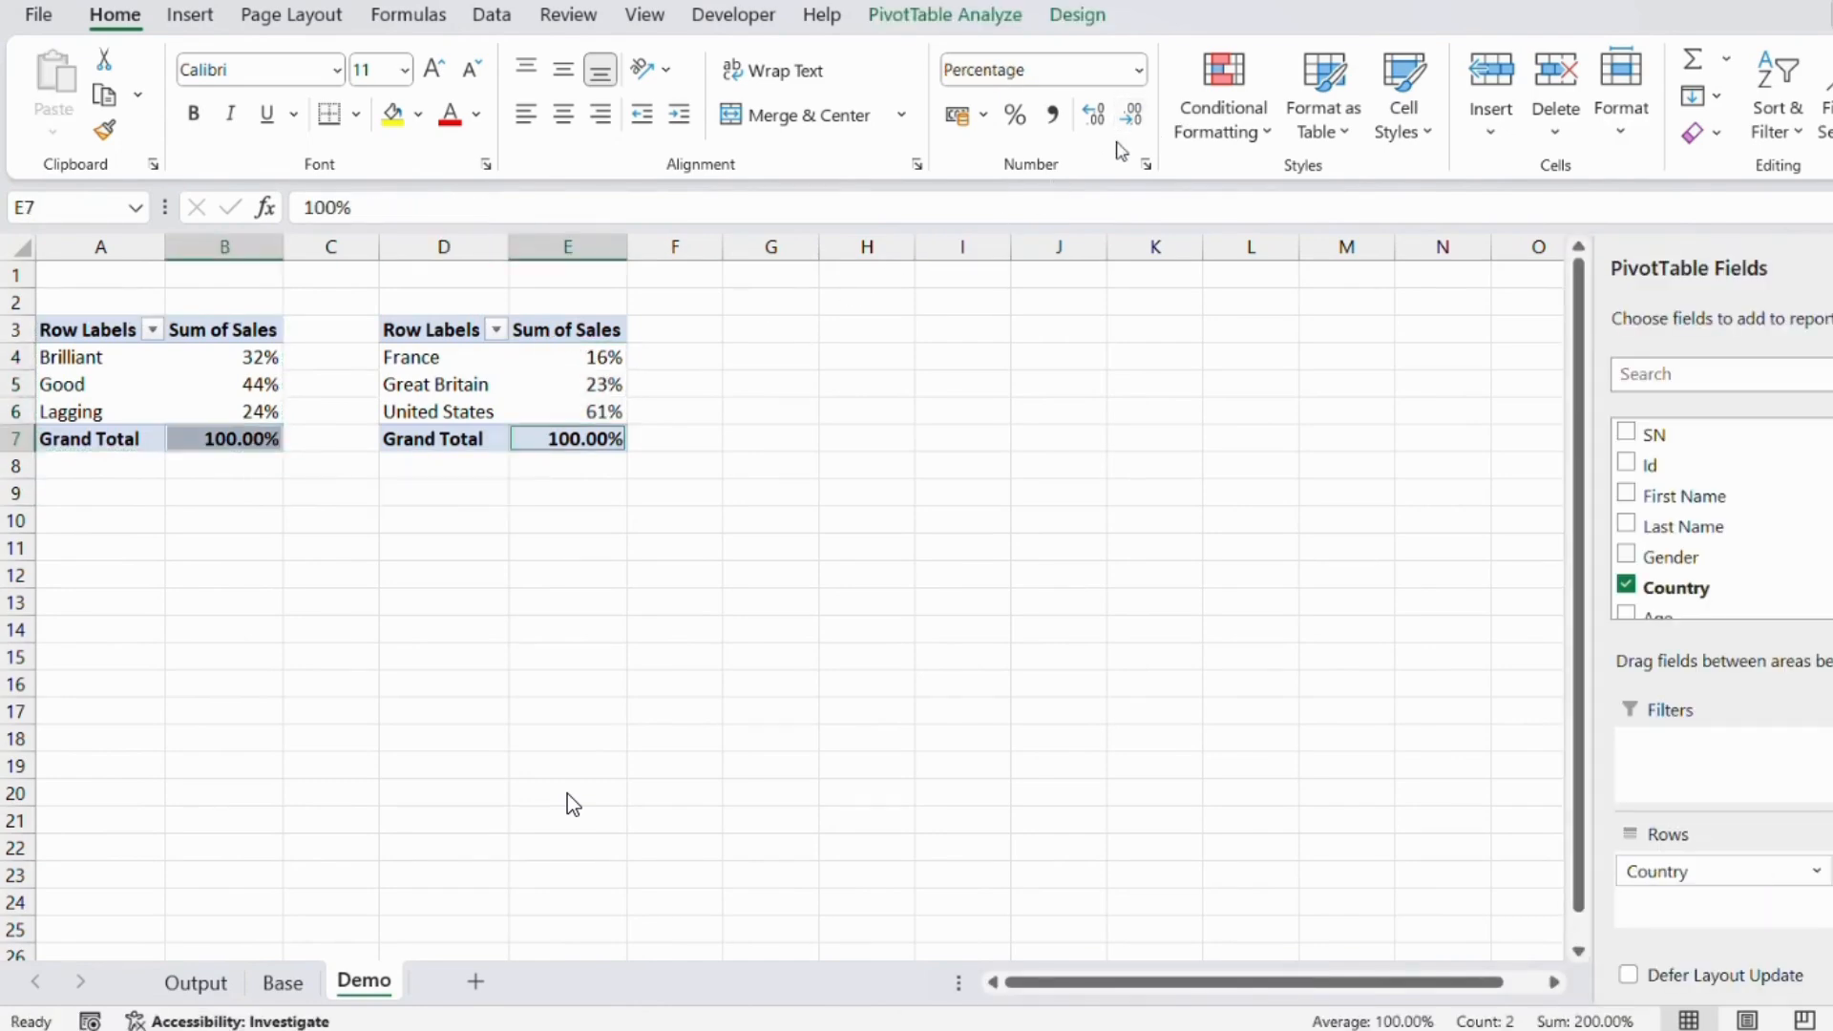
click(1133, 116)
click(1133, 116)
click(579, 571)
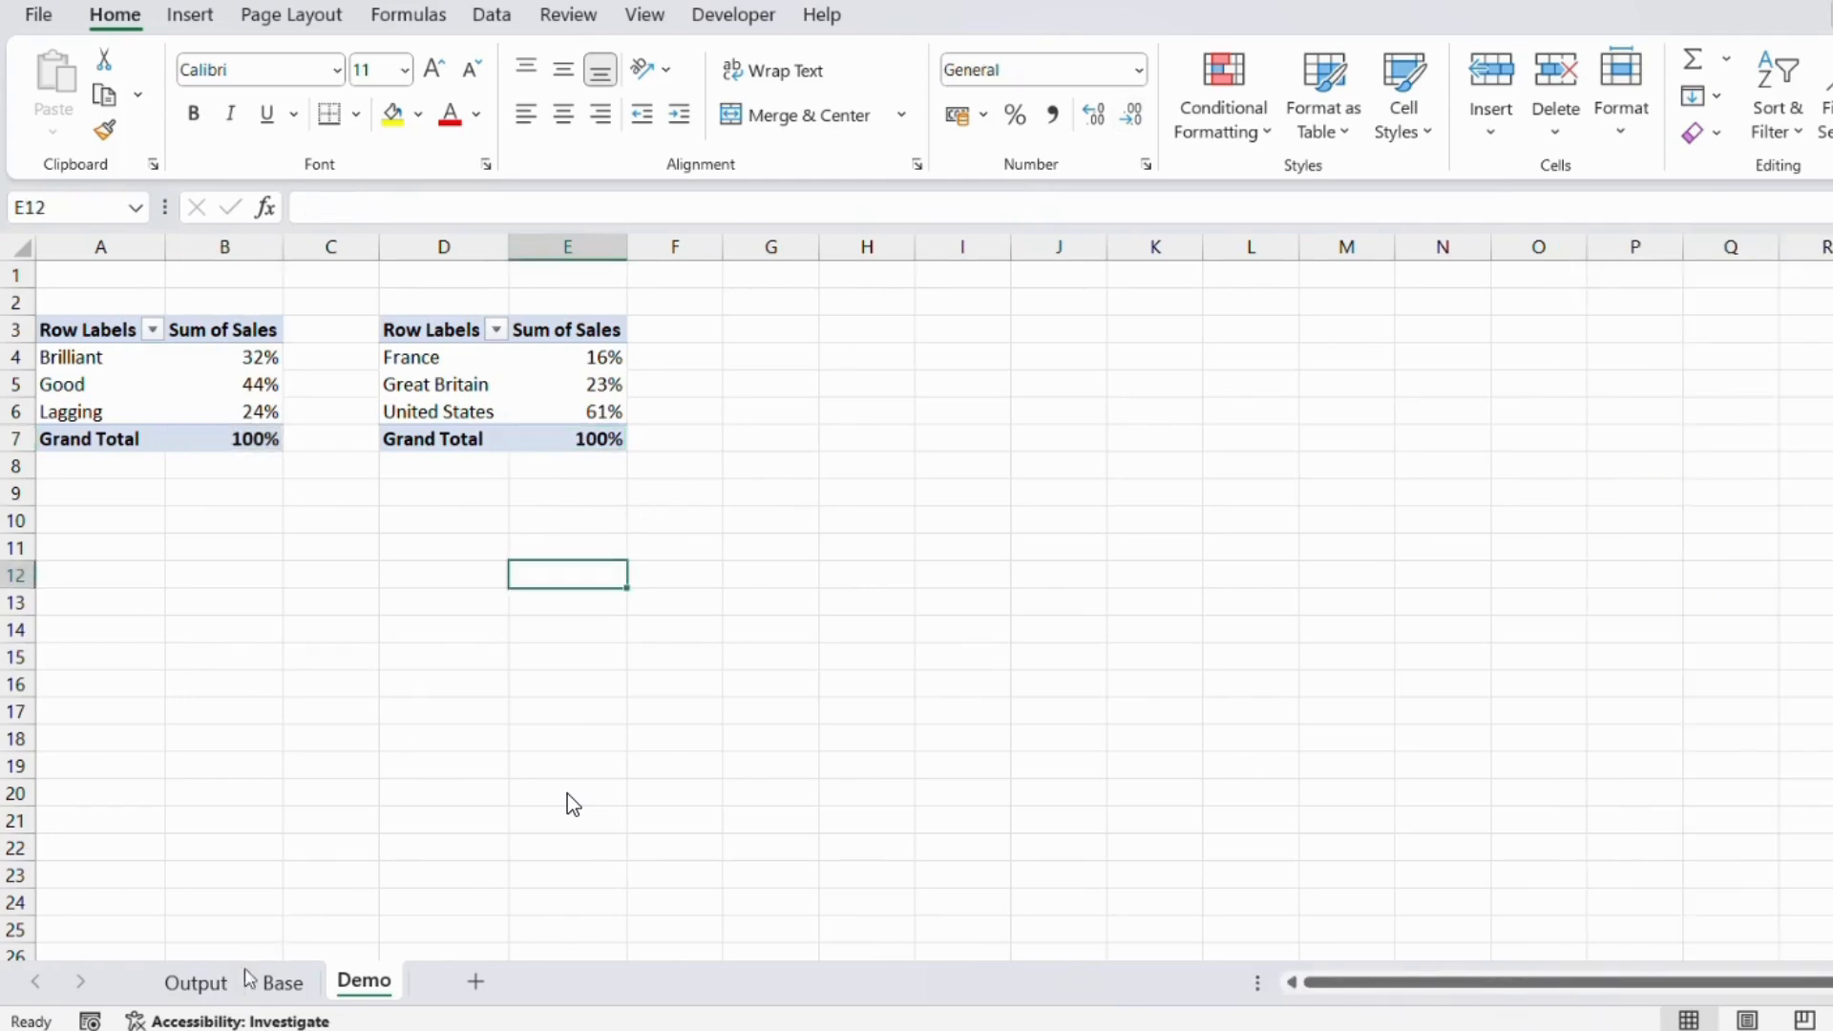
Check the dashboard and the Base sheet's Gender column, and copy the Country PivotTable to G3 on the Demo sheet.
click(198, 982)
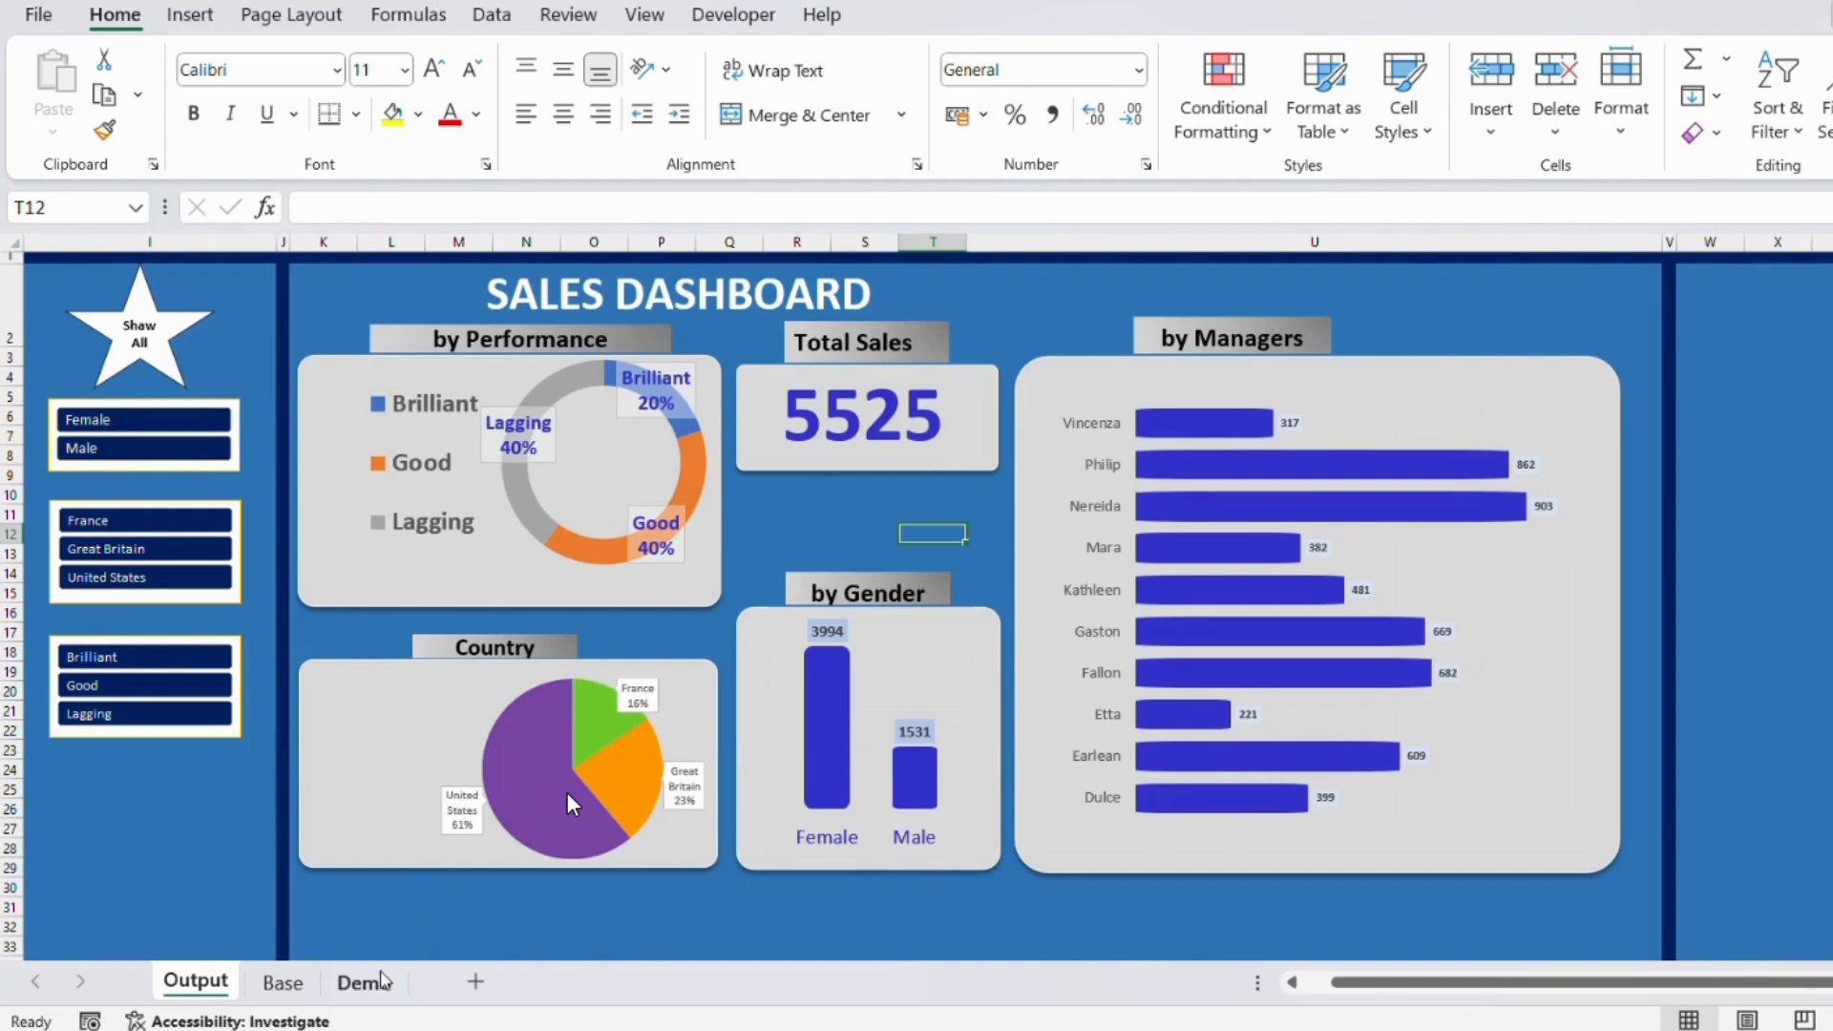
click(315, 985)
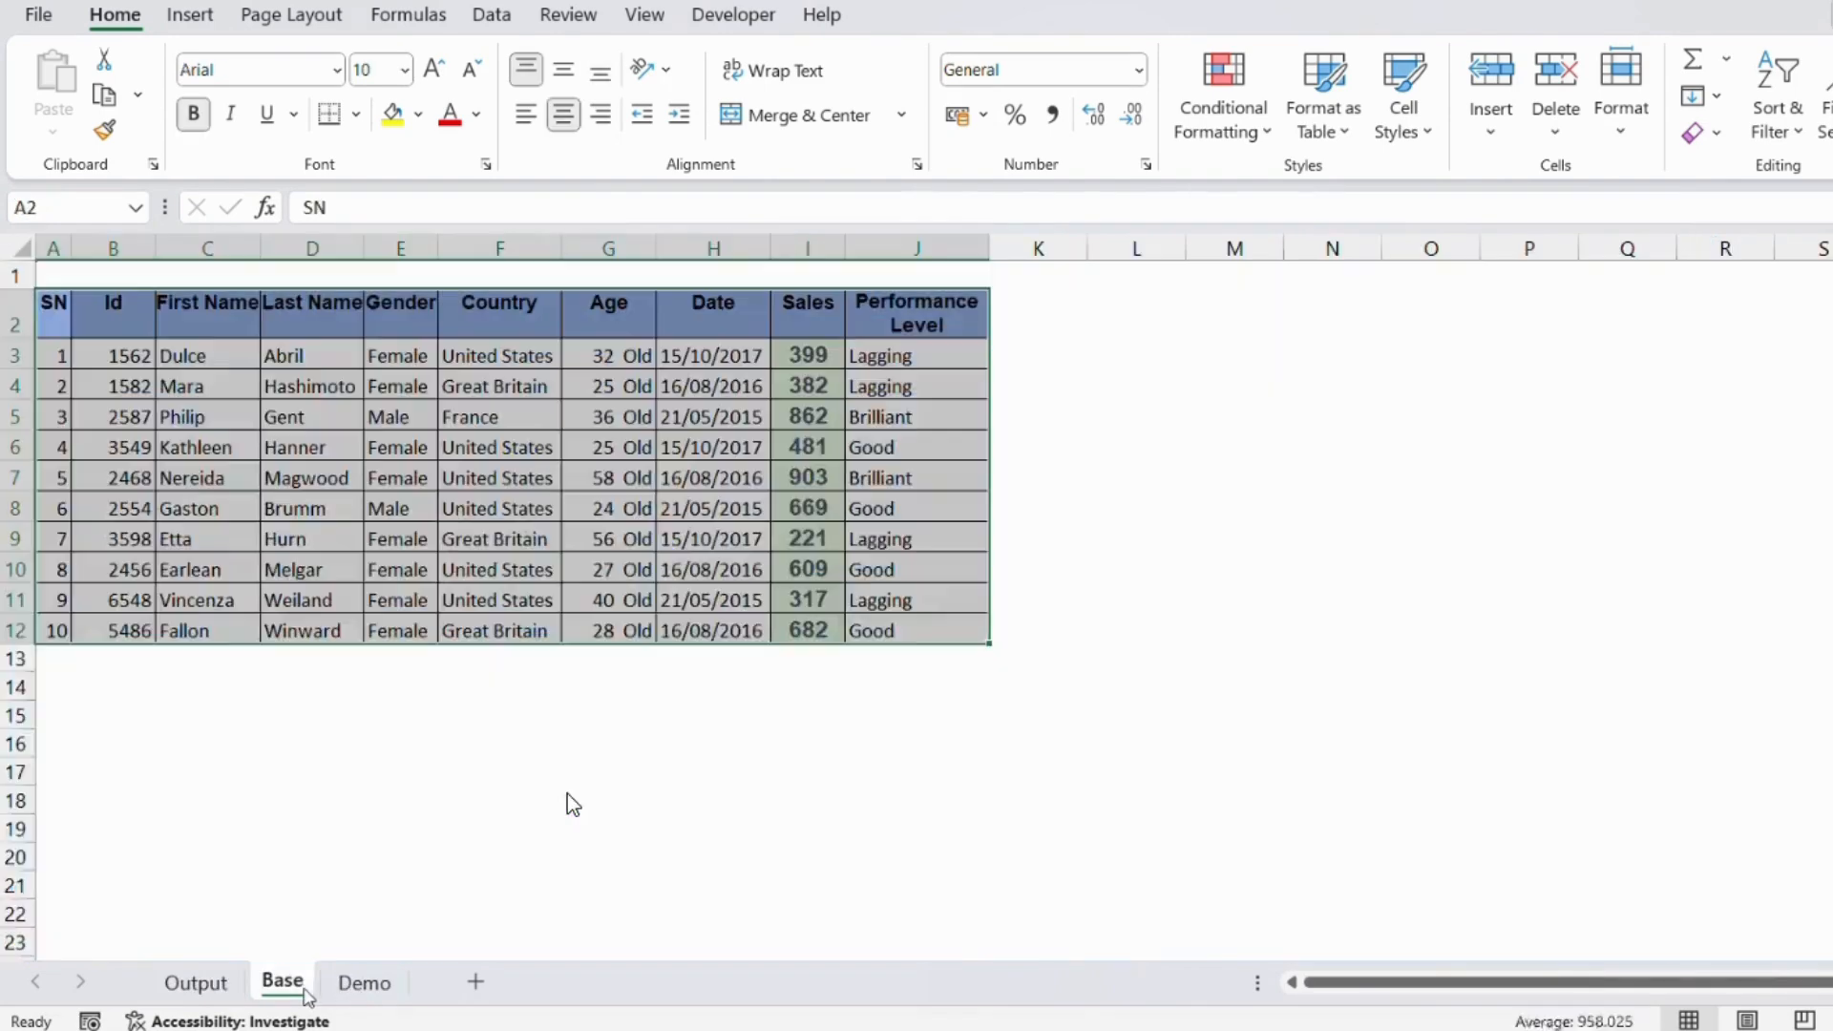
click(827, 450)
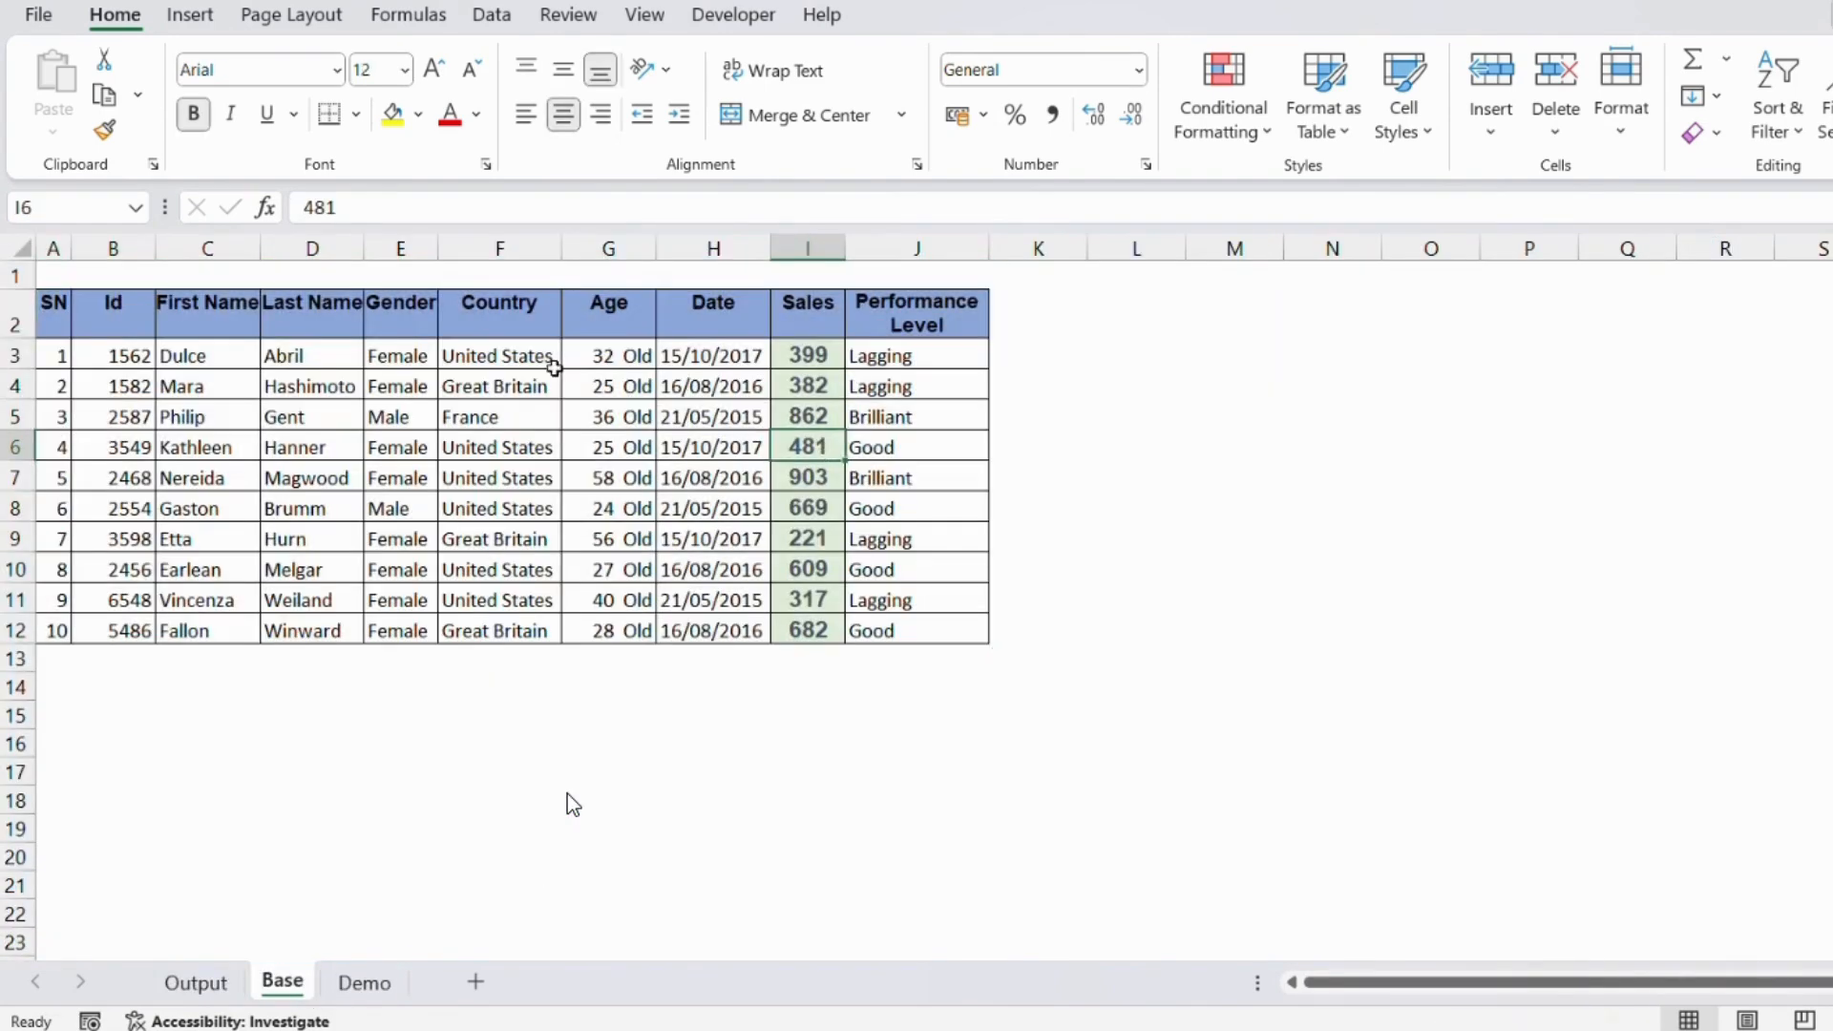
drag(401, 355, 399, 508)
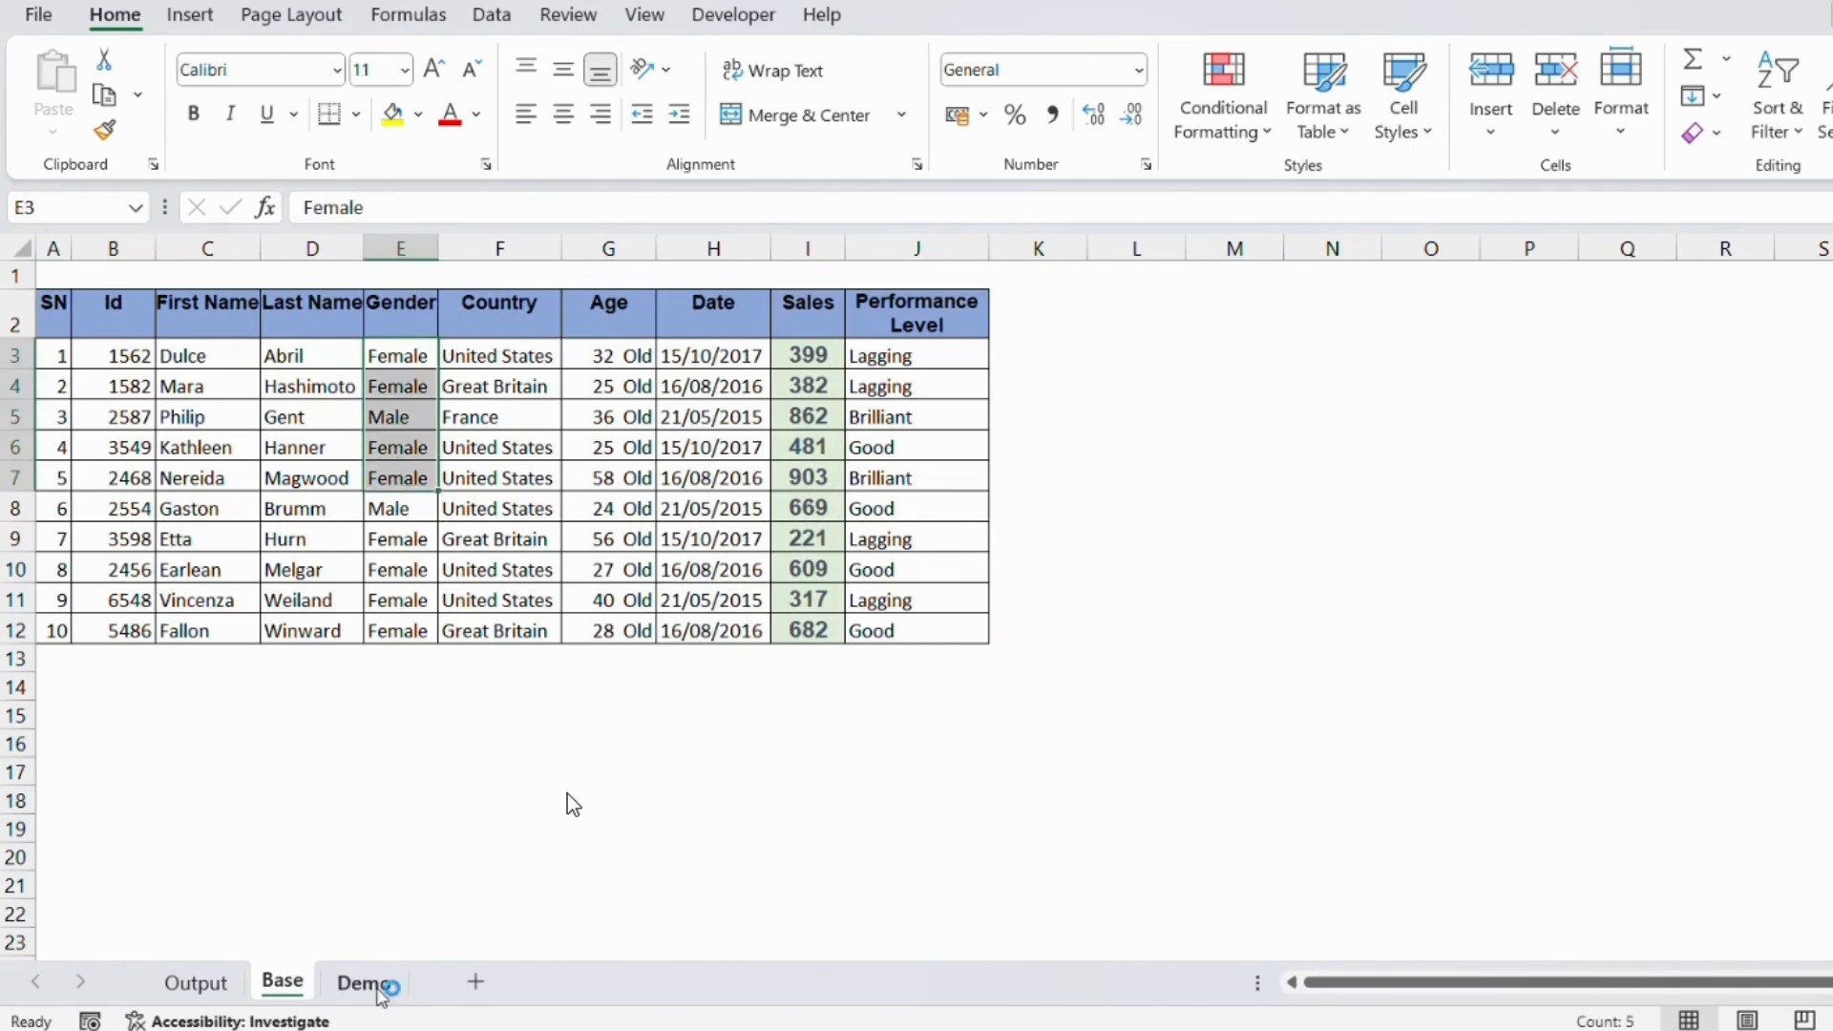
click(364, 983)
drag(466, 342, 577, 434)
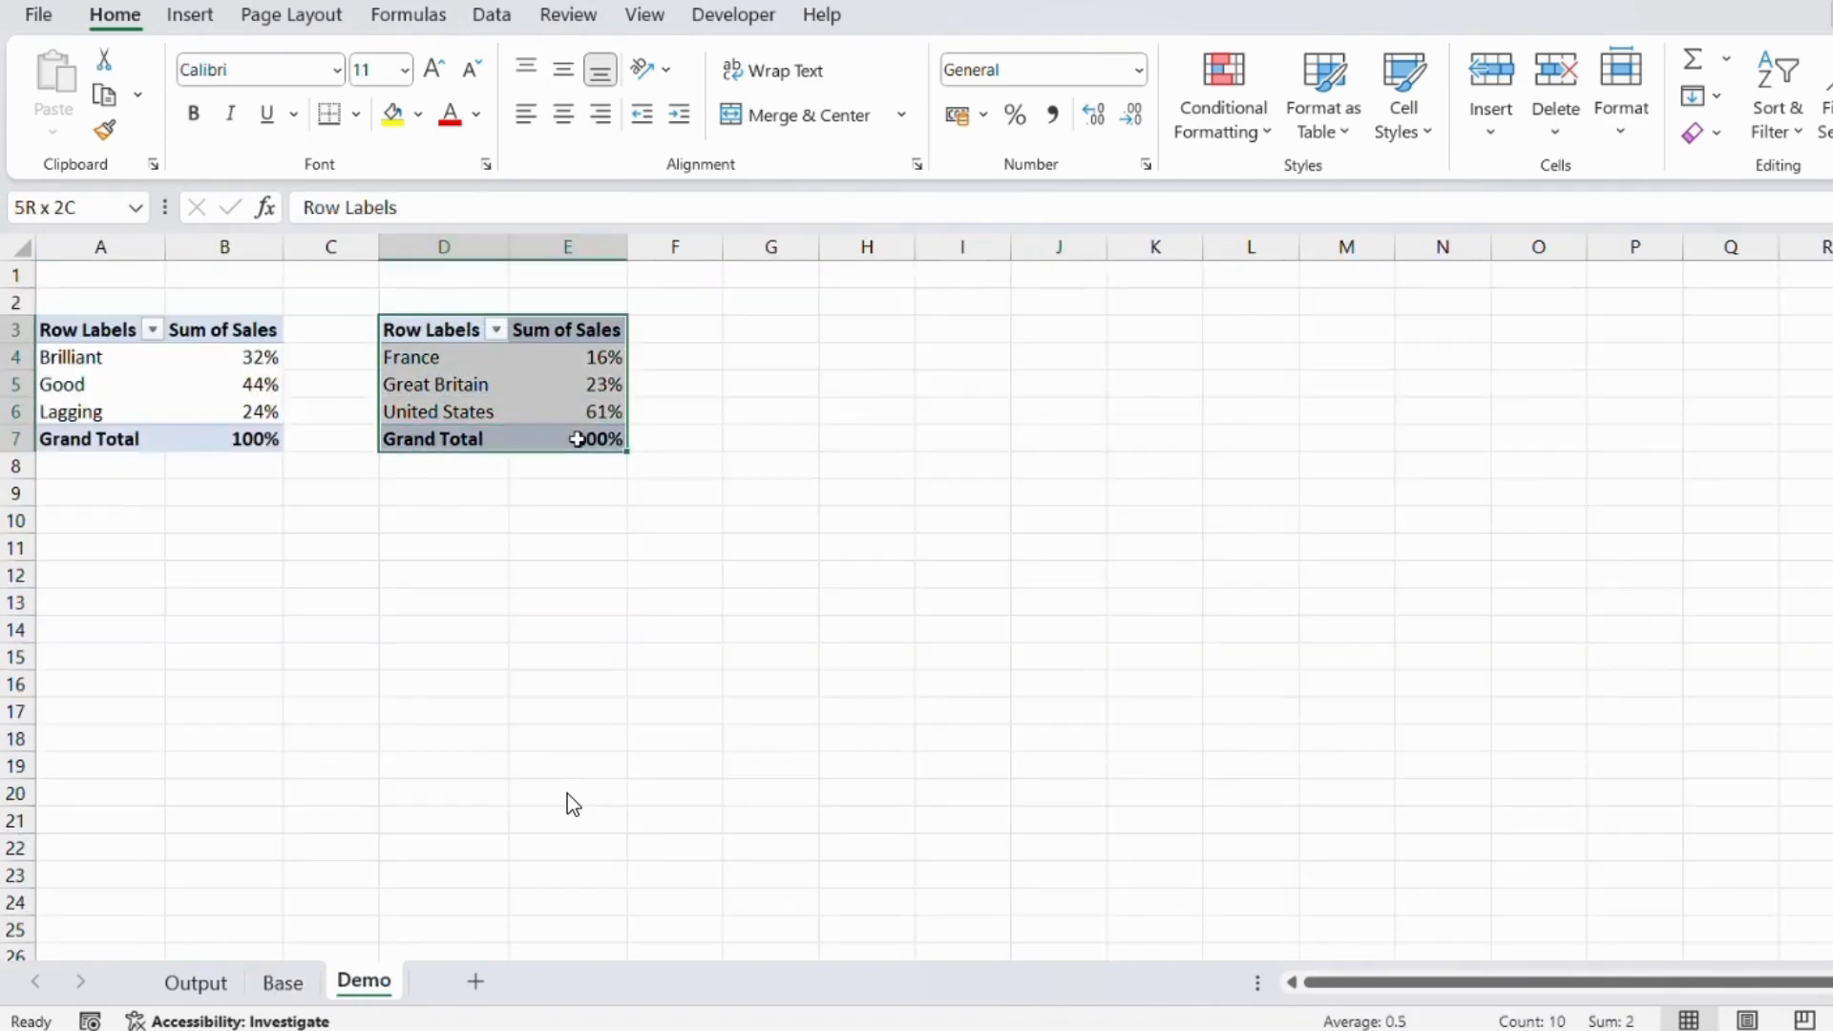
key(ctrl+c)
click(811, 330)
key(ctrl+v)
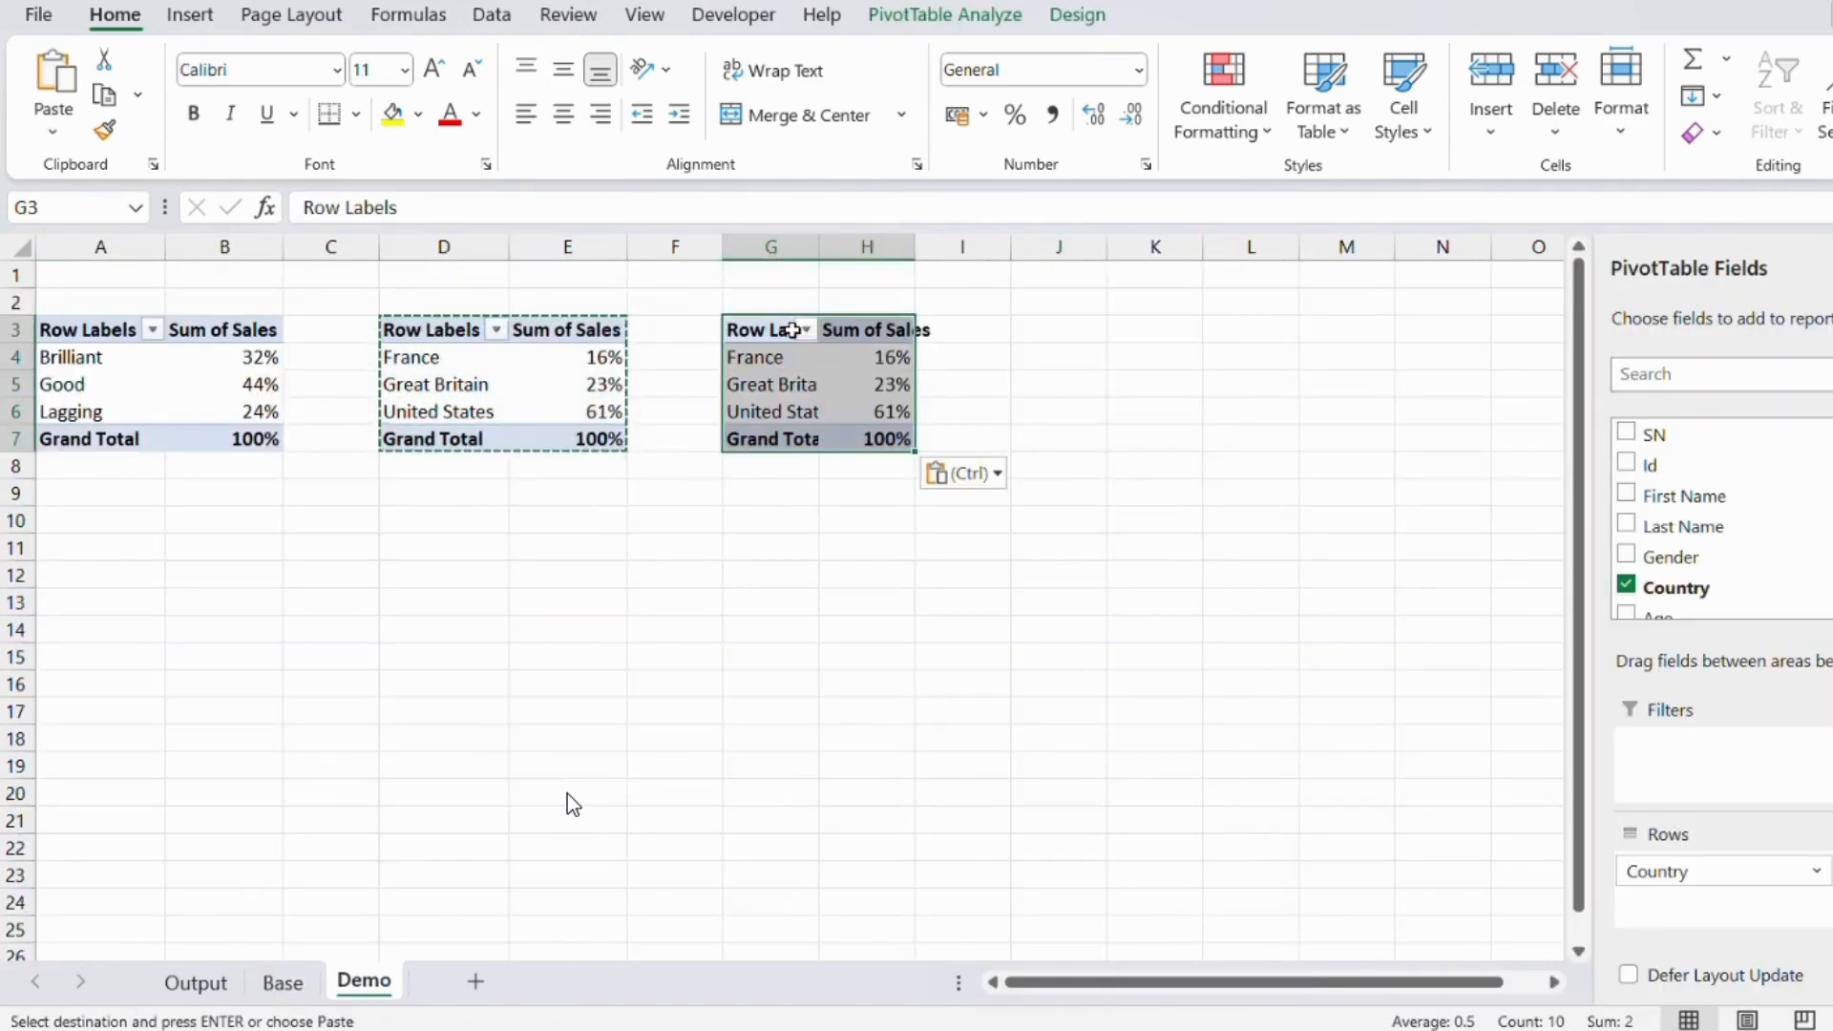
Replace the Country row field with Gender in the PivotTable at G3.
click(769, 386)
drag(1709, 871, 1718, 572)
drag(1680, 488, 1709, 881)
click(757, 548)
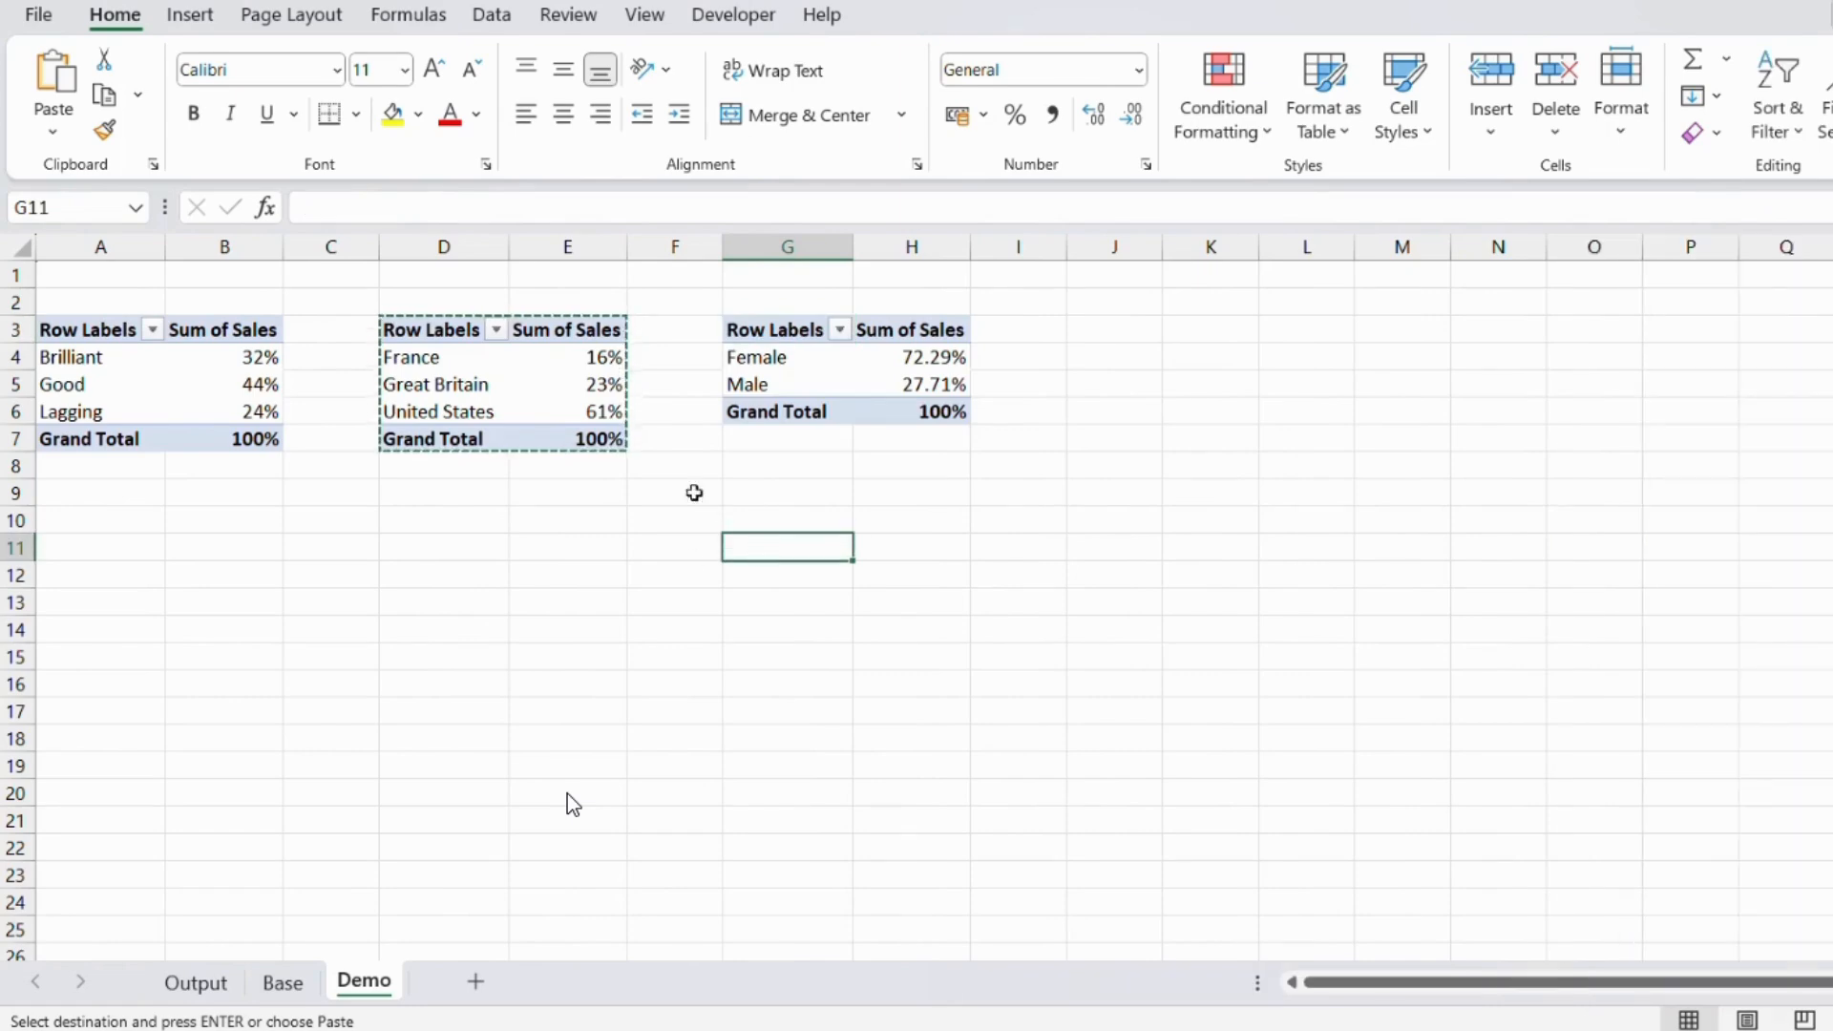
Paste another copy of the Country PivotTable at J3 on the Demo sheet and replace its row field with First Name.
click(193, 983)
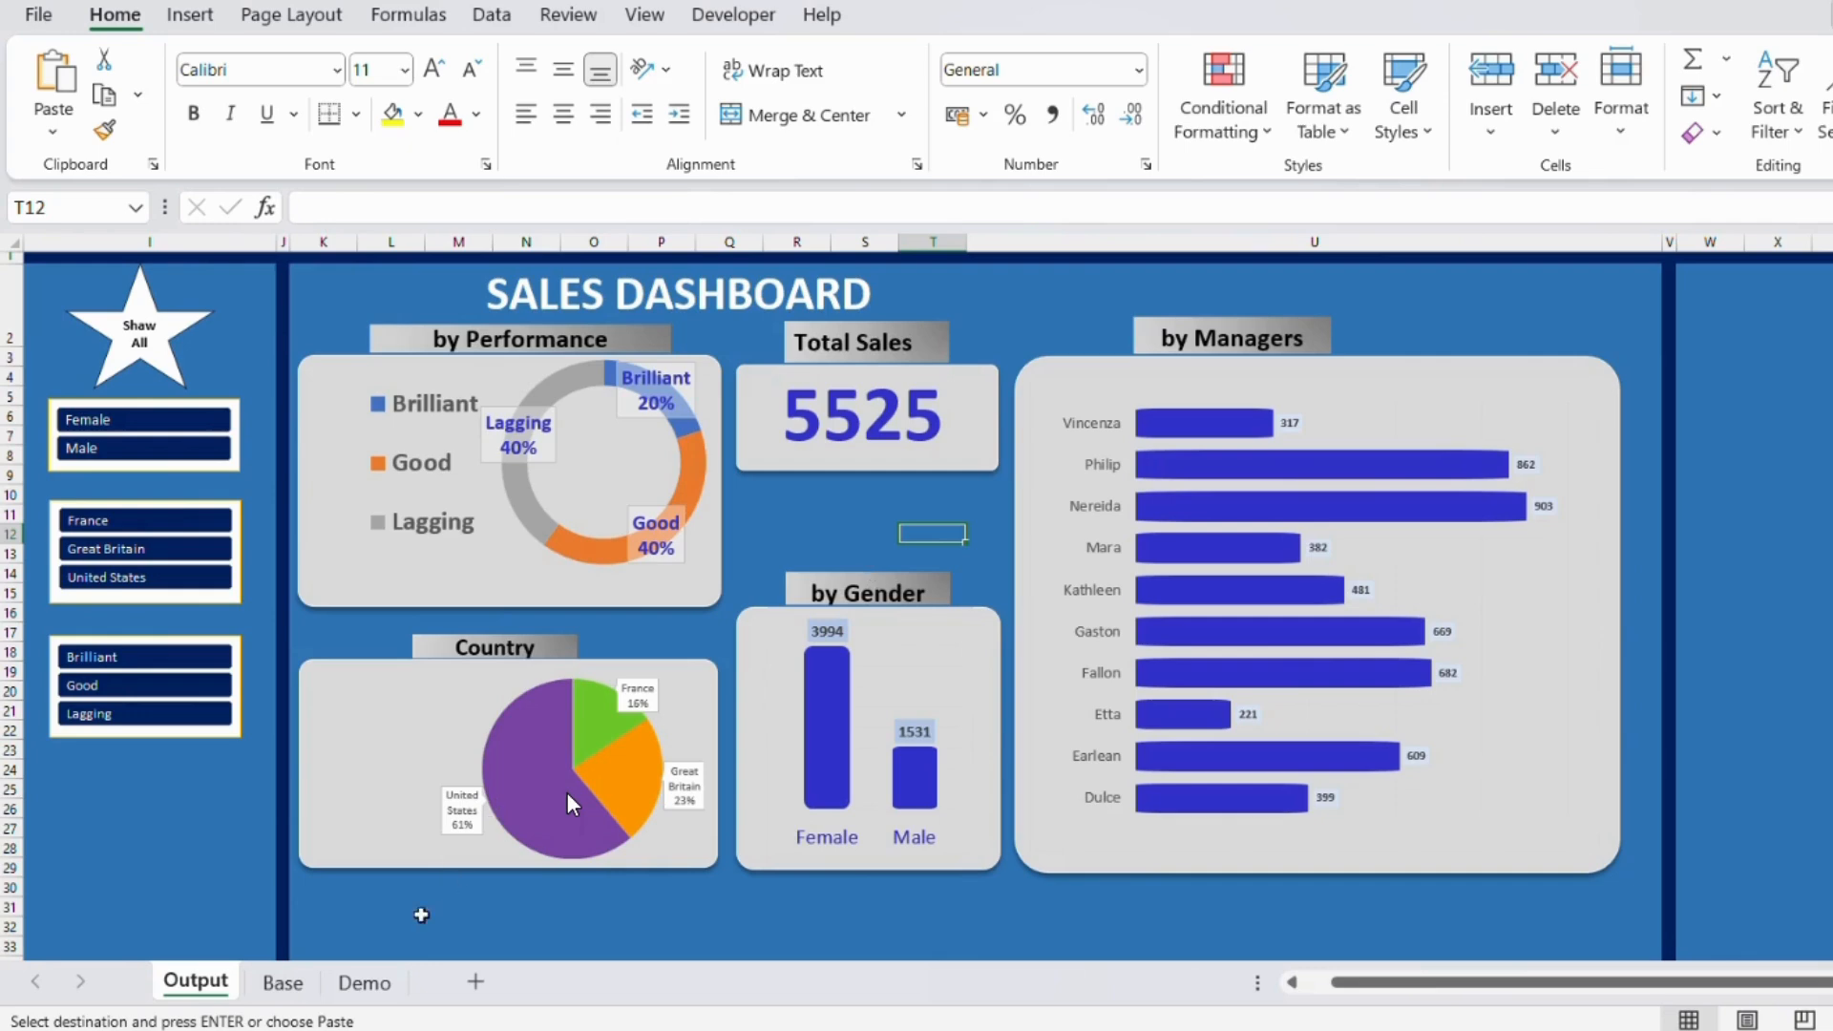
click(283, 983)
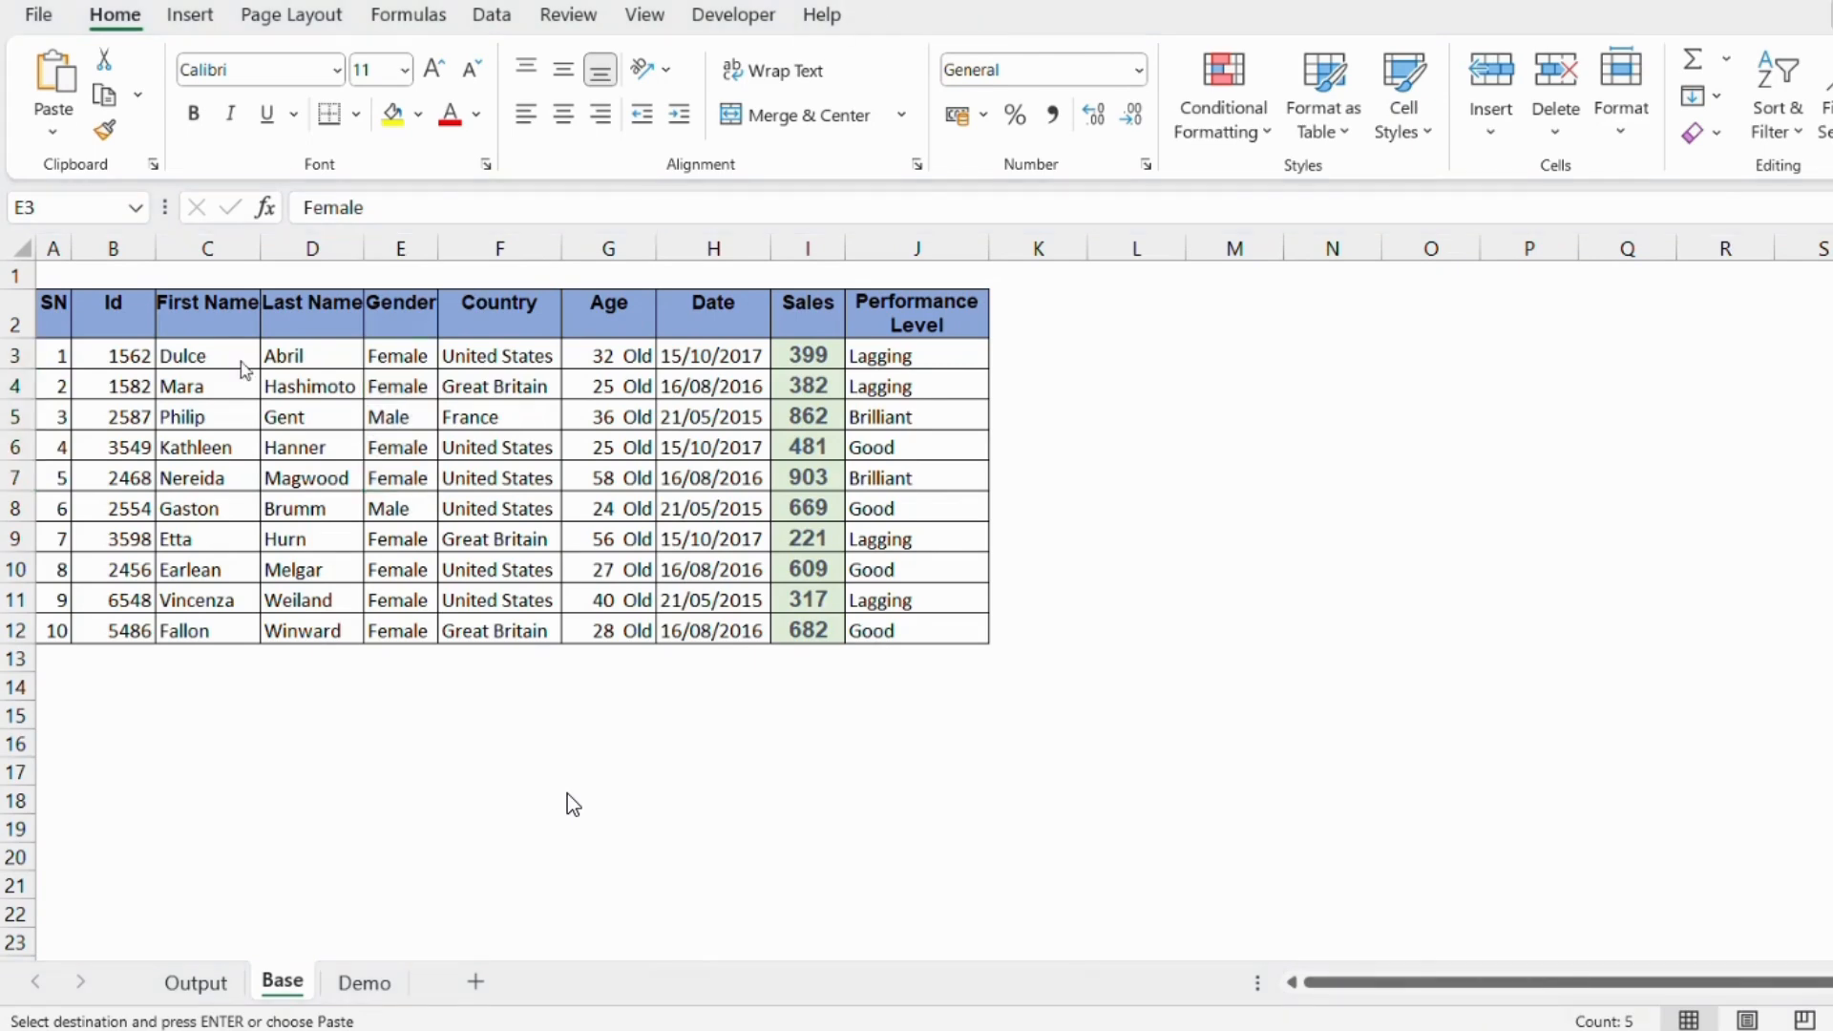
click(196, 361)
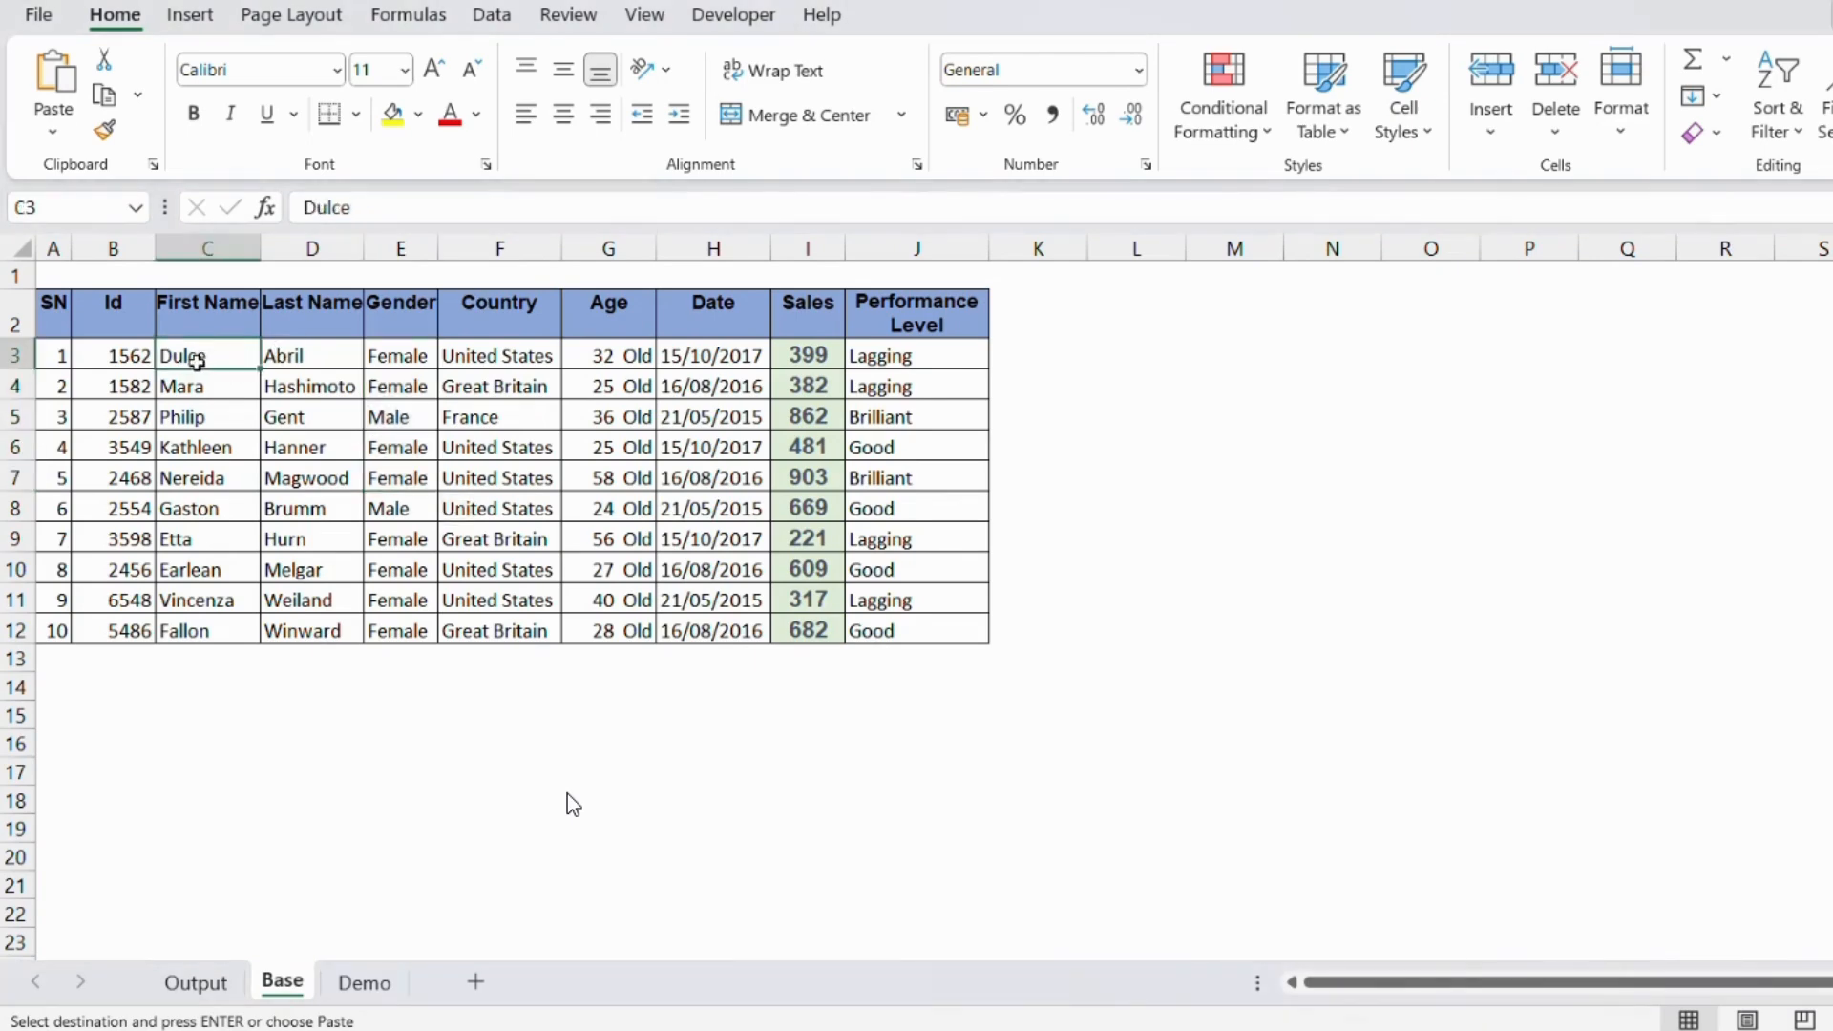
click(365, 991)
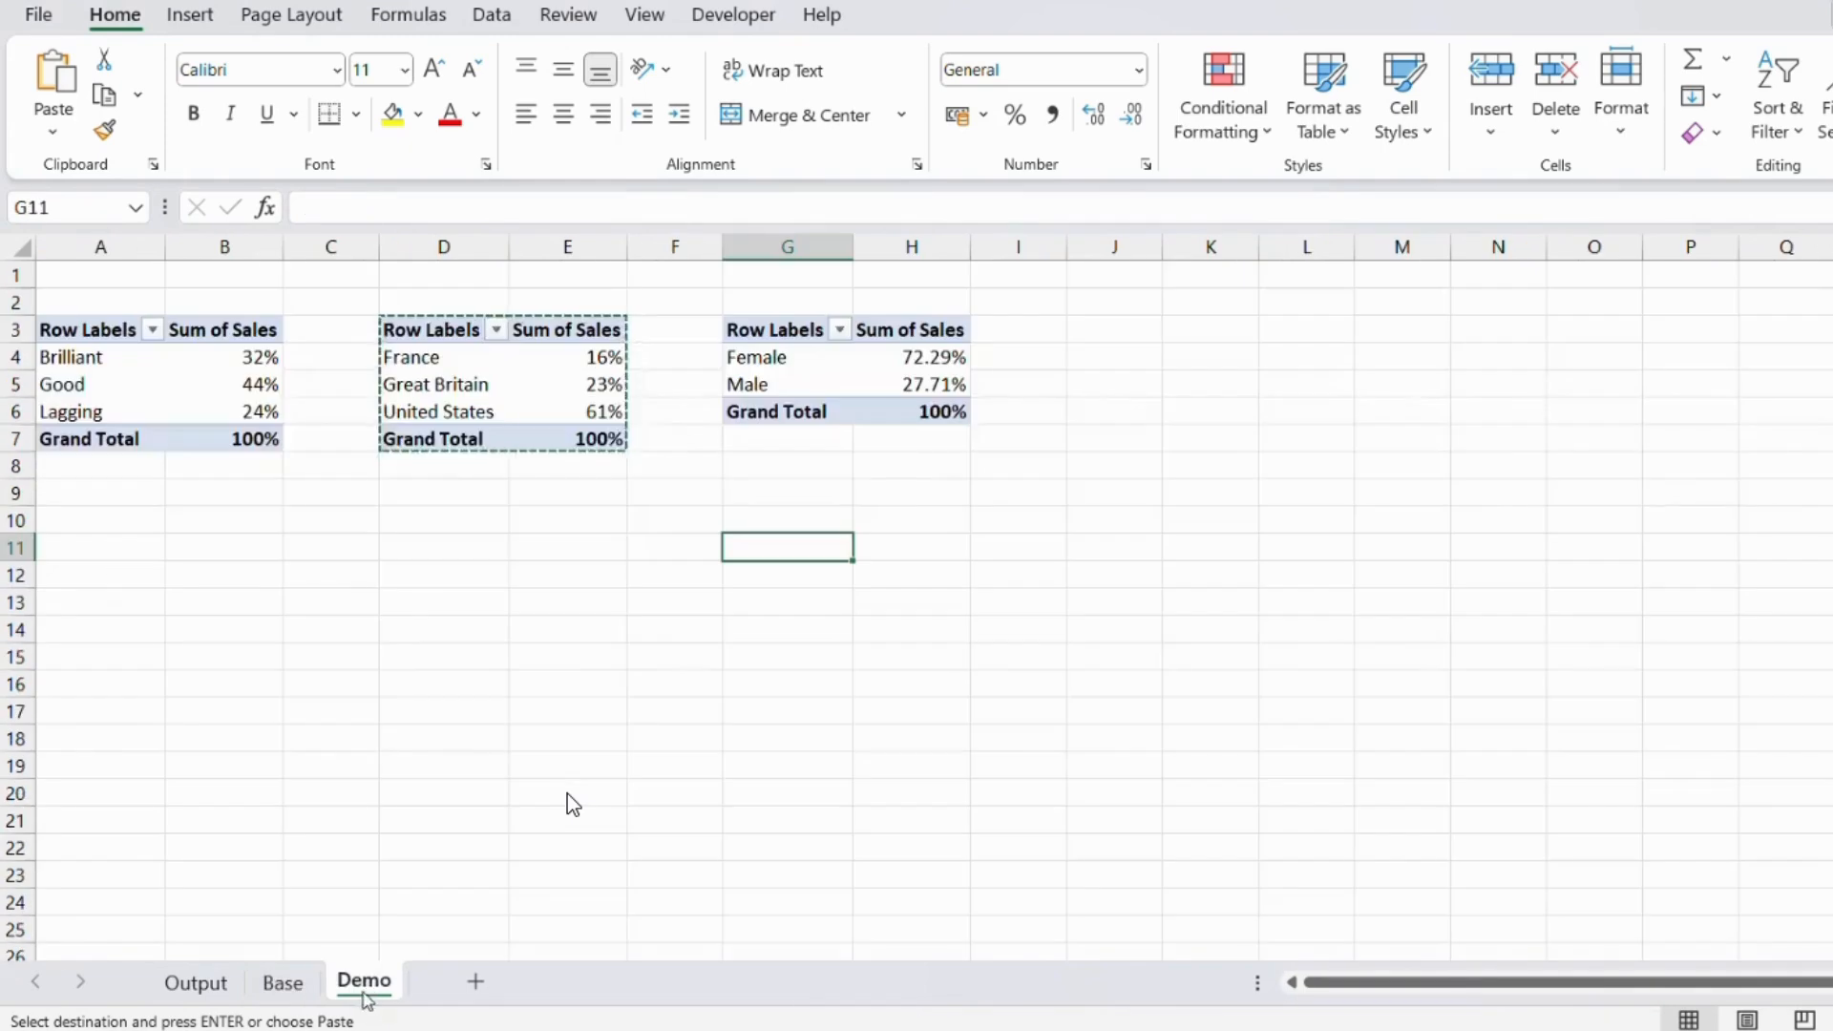
click(1129, 329)
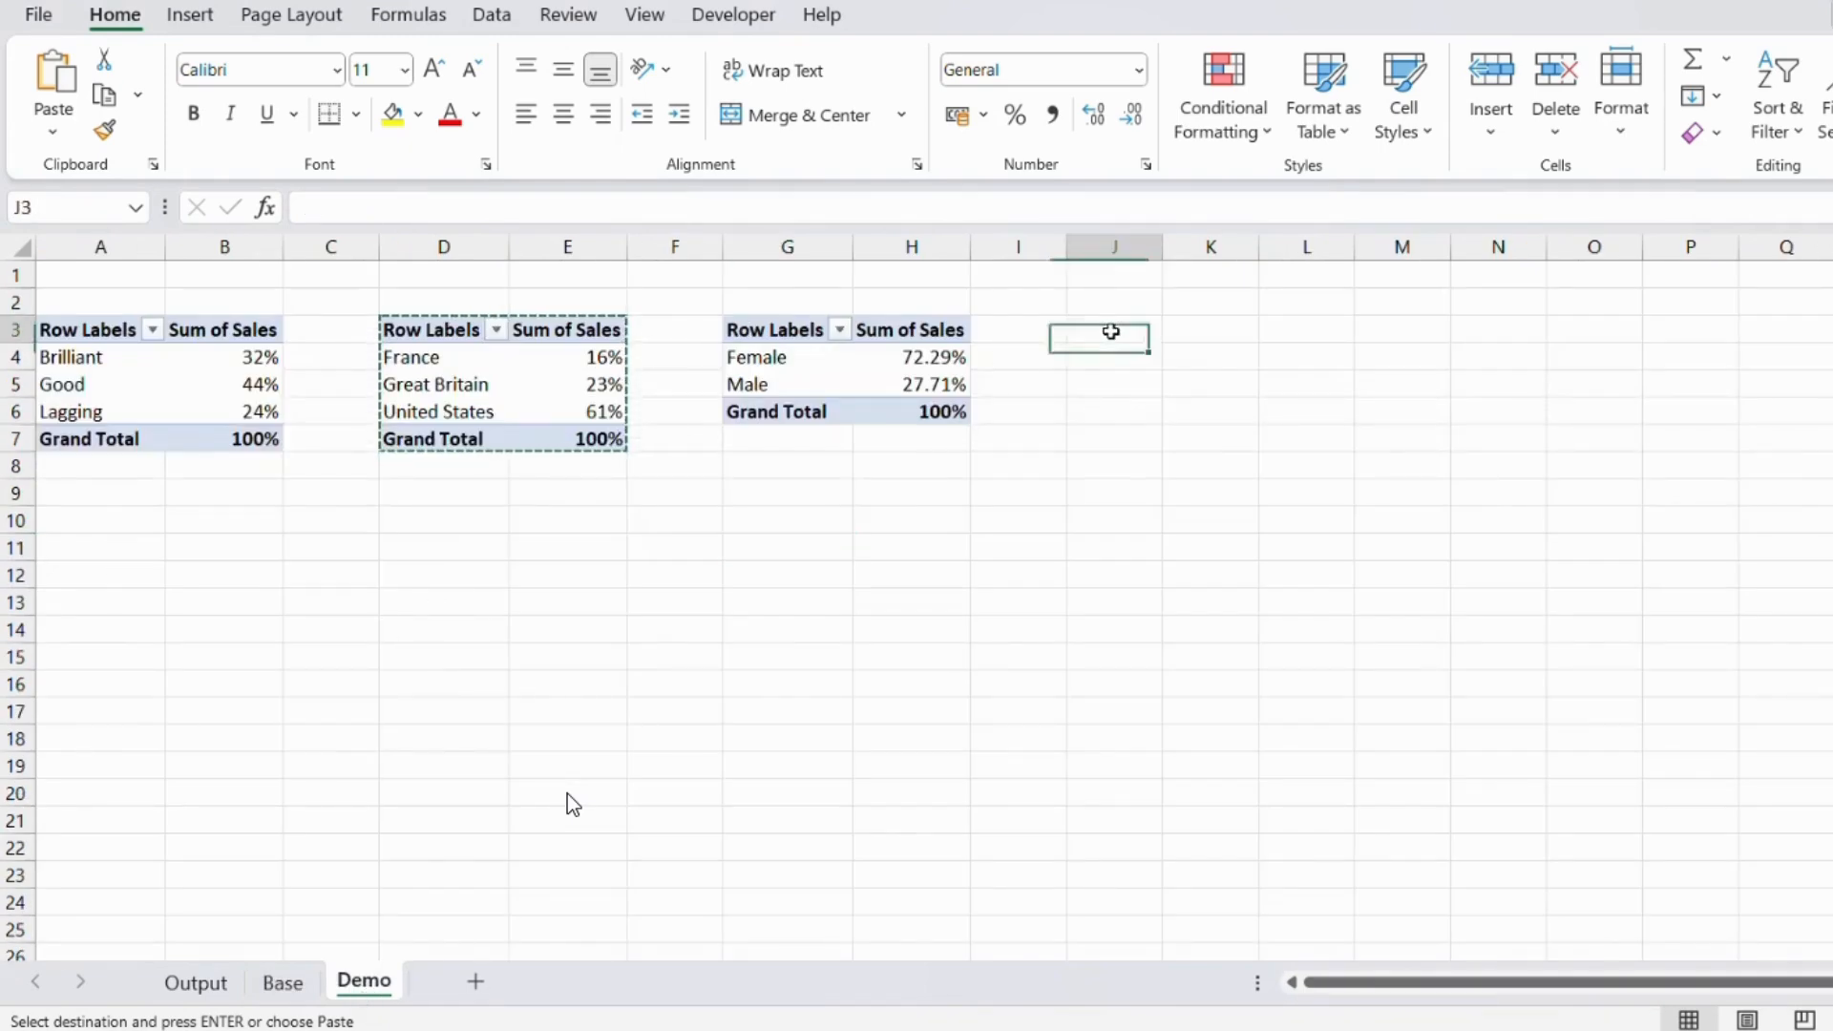
key(ctrl+v)
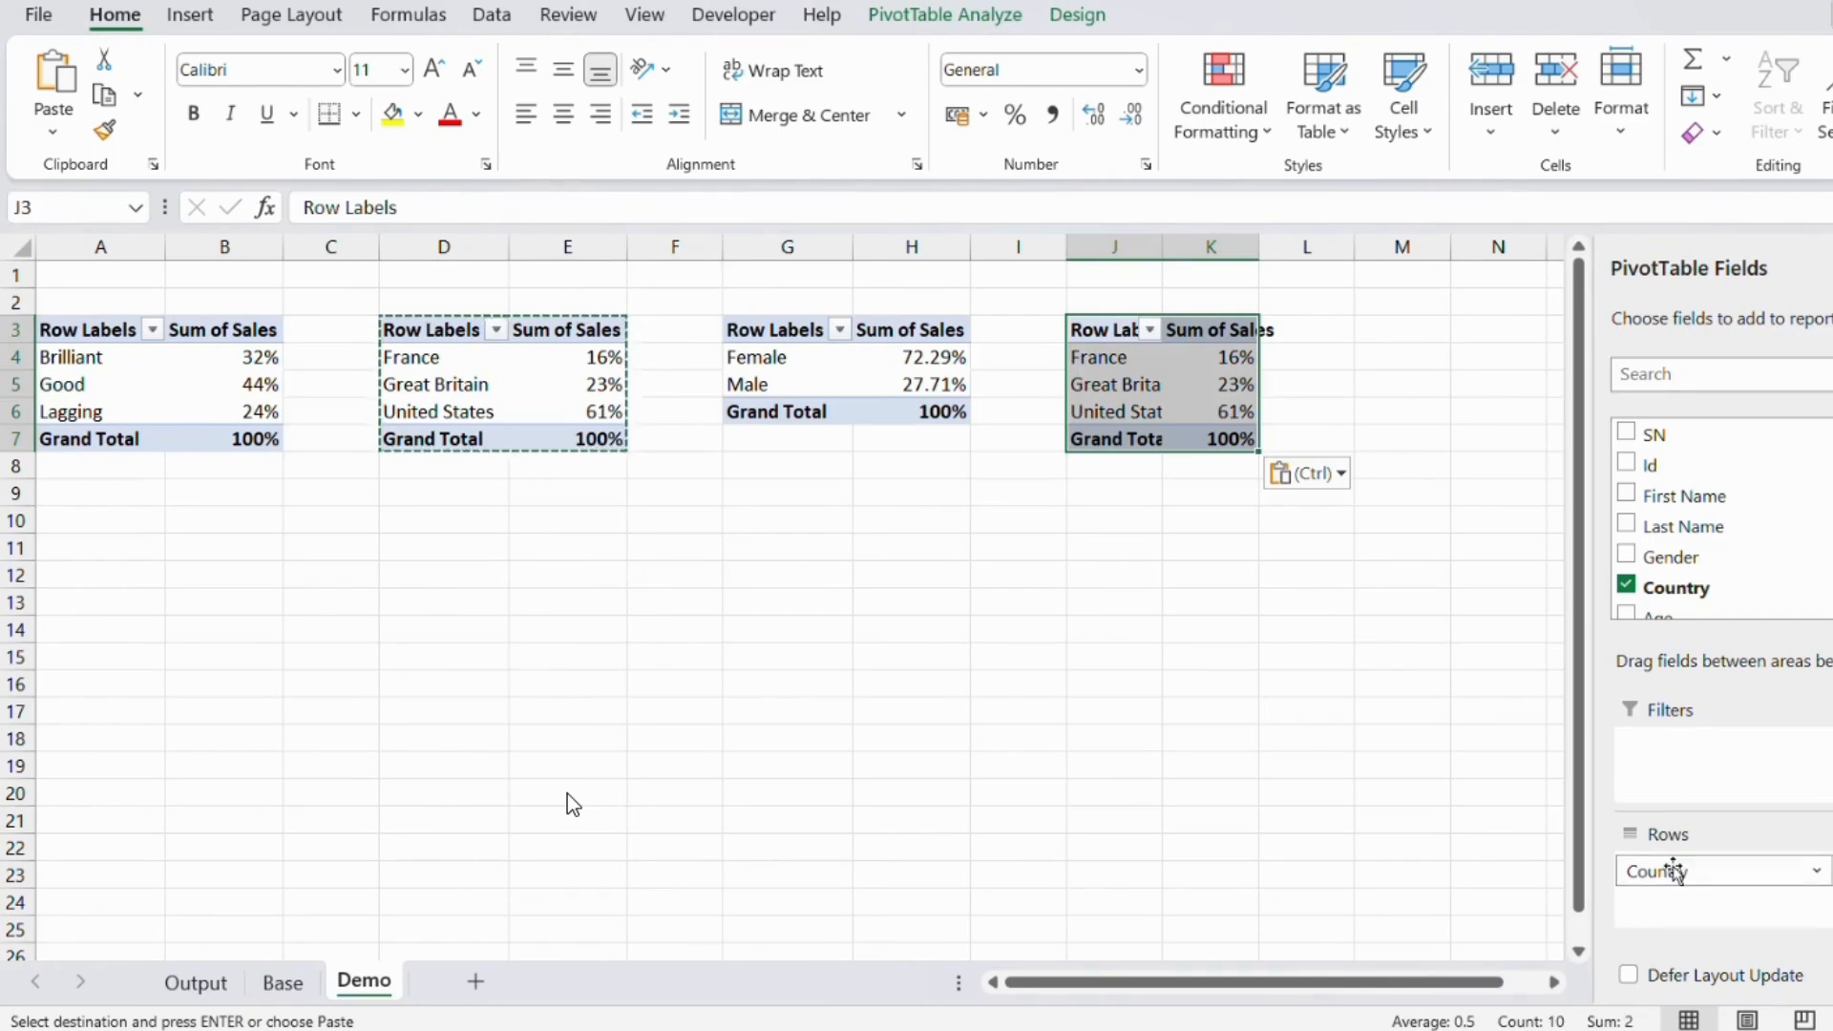
drag(1674, 871, 1757, 569)
drag(1704, 477, 1681, 873)
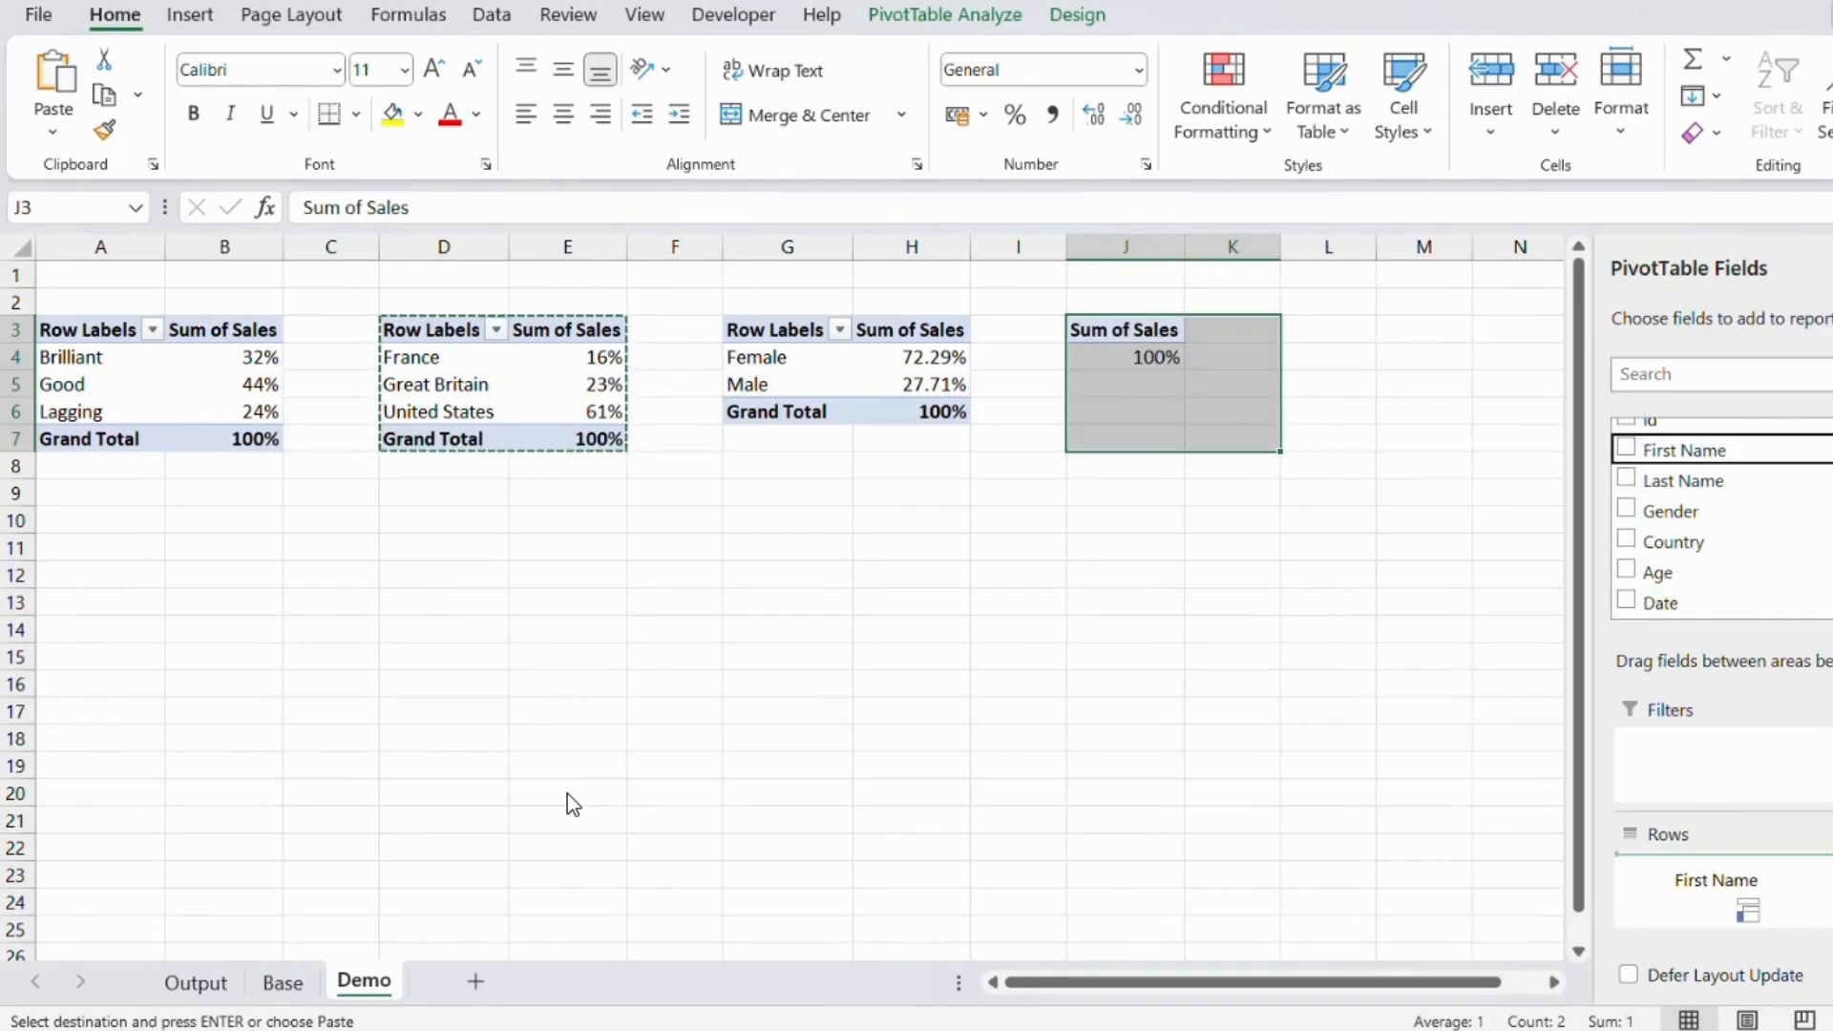
Set the Sum of Sales values in the First Name PivotTable to show with No Calculation.
right_click(1287, 384)
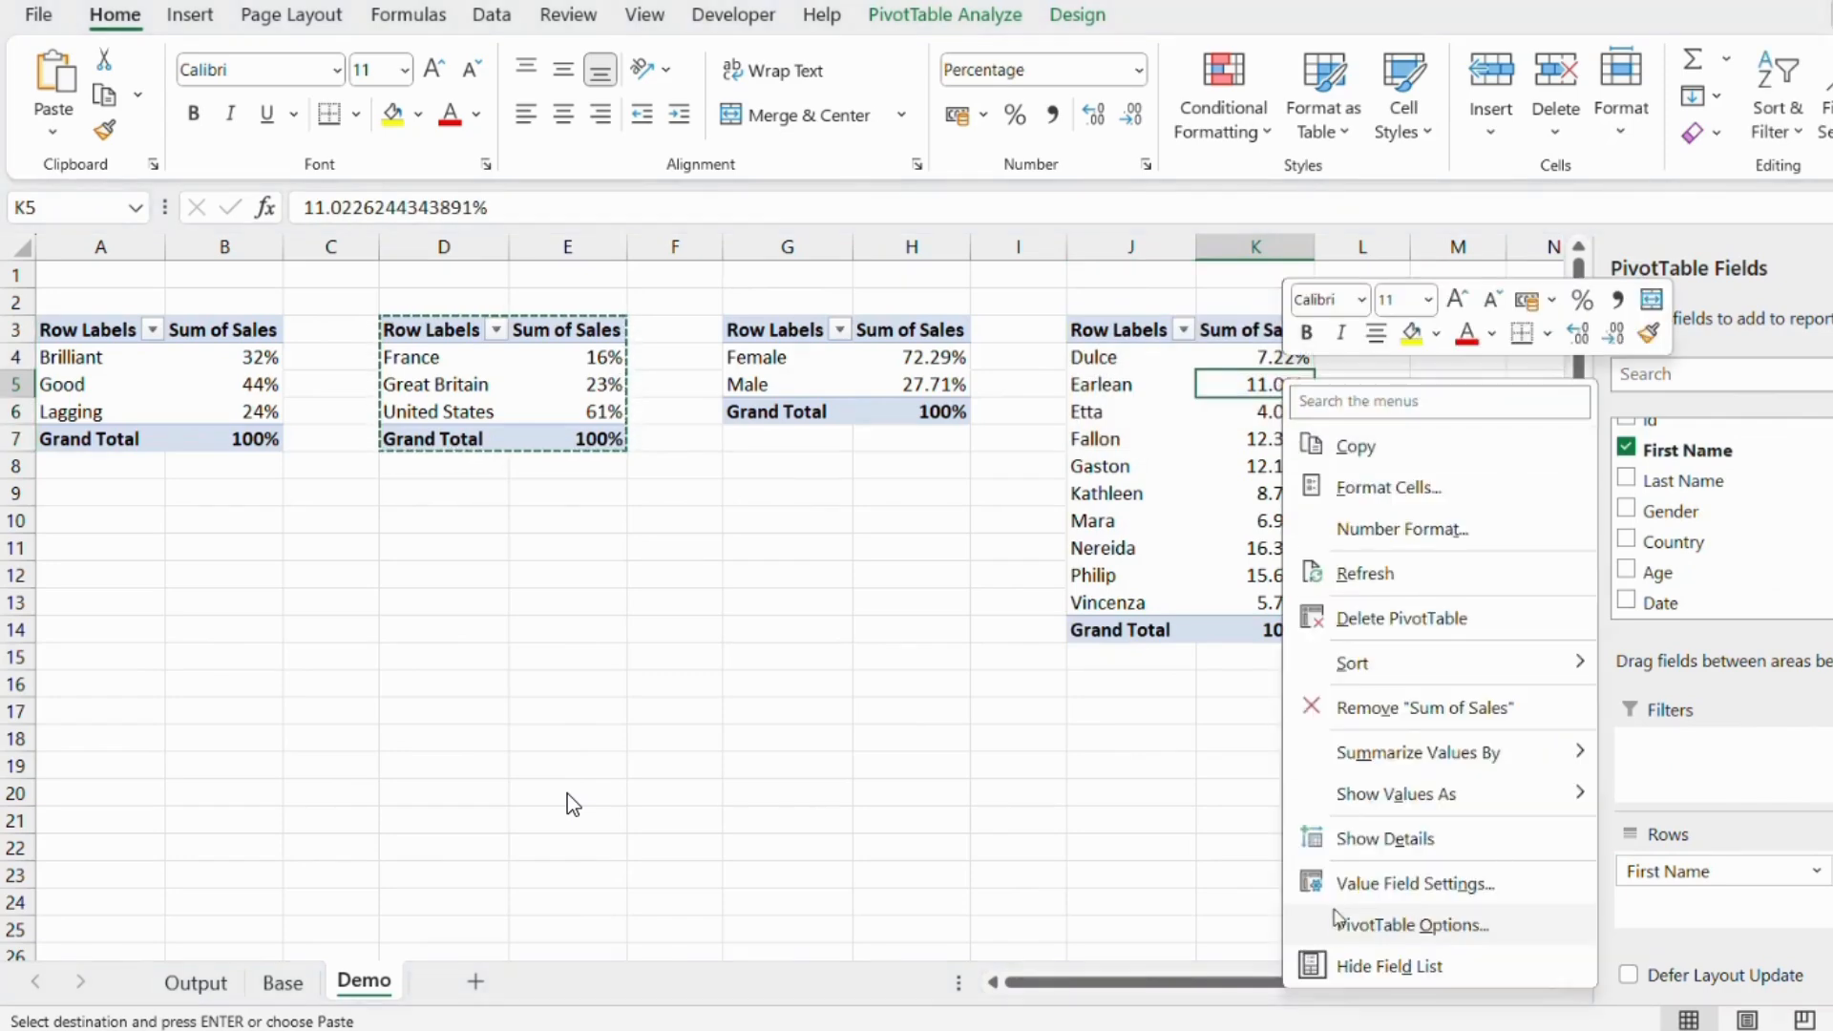
click(119, 849)
click(225, 978)
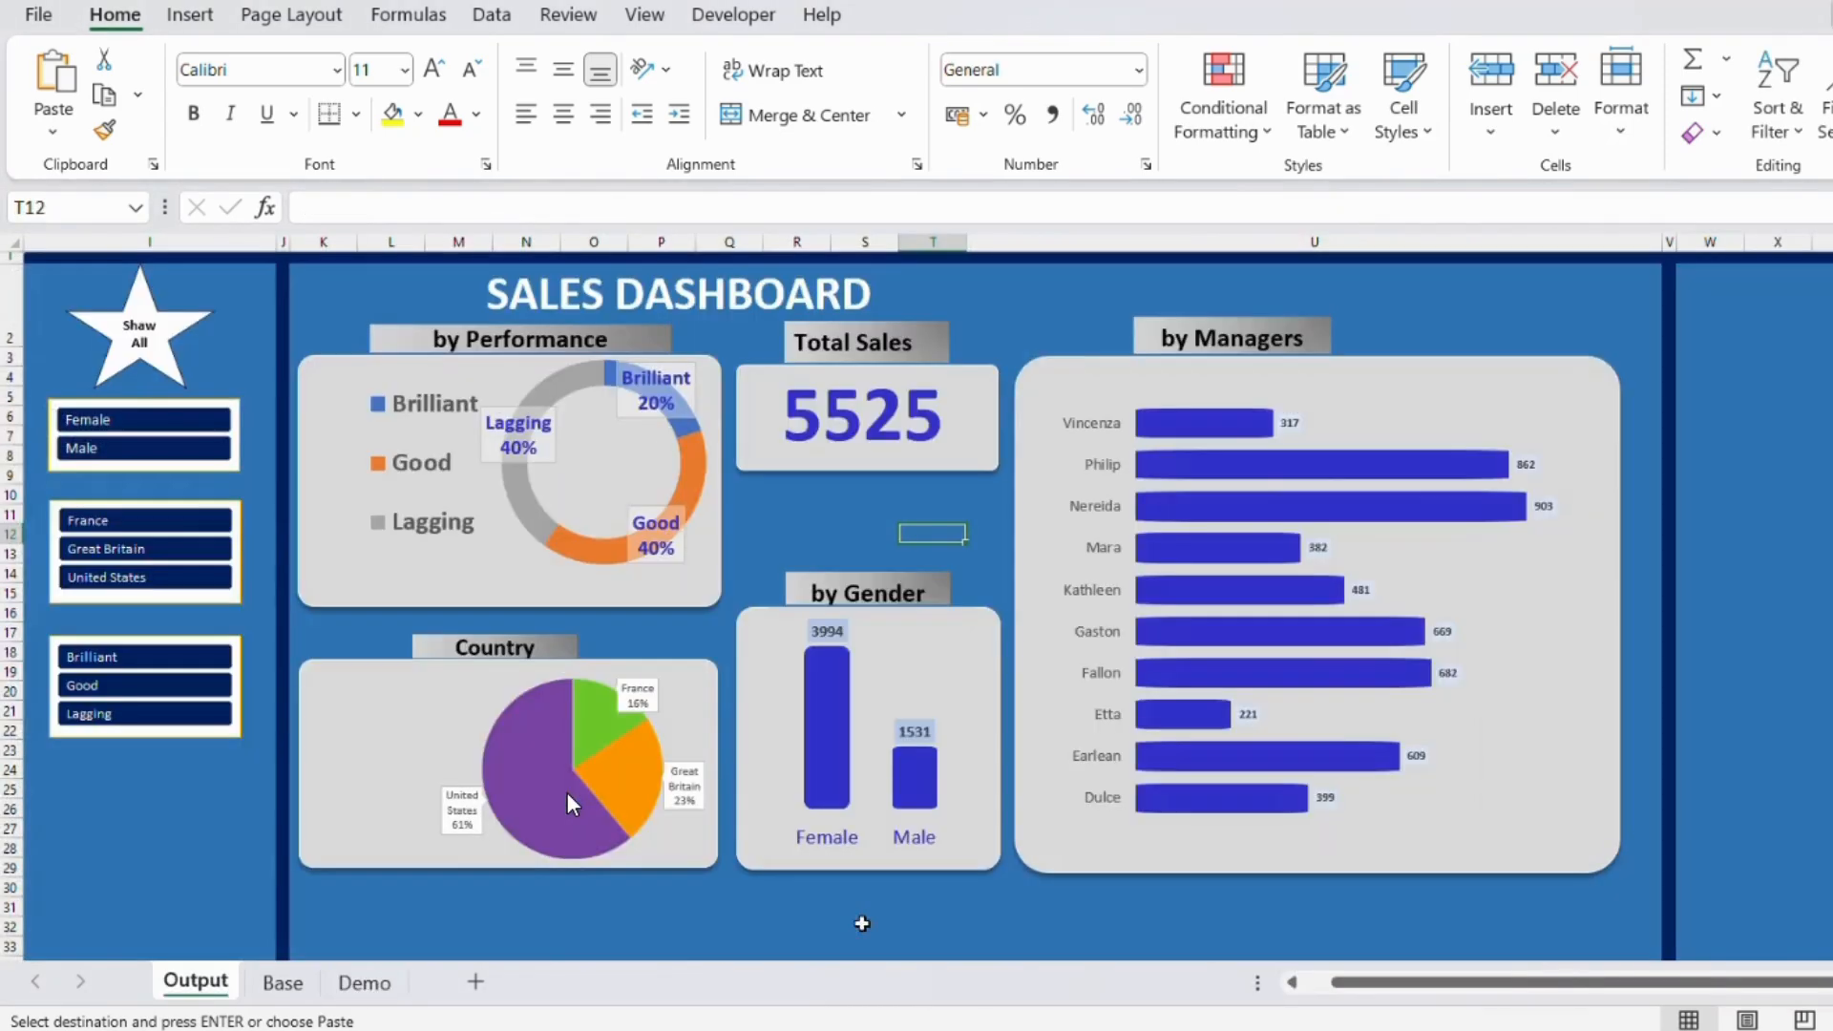
click(365, 981)
right_click(1249, 450)
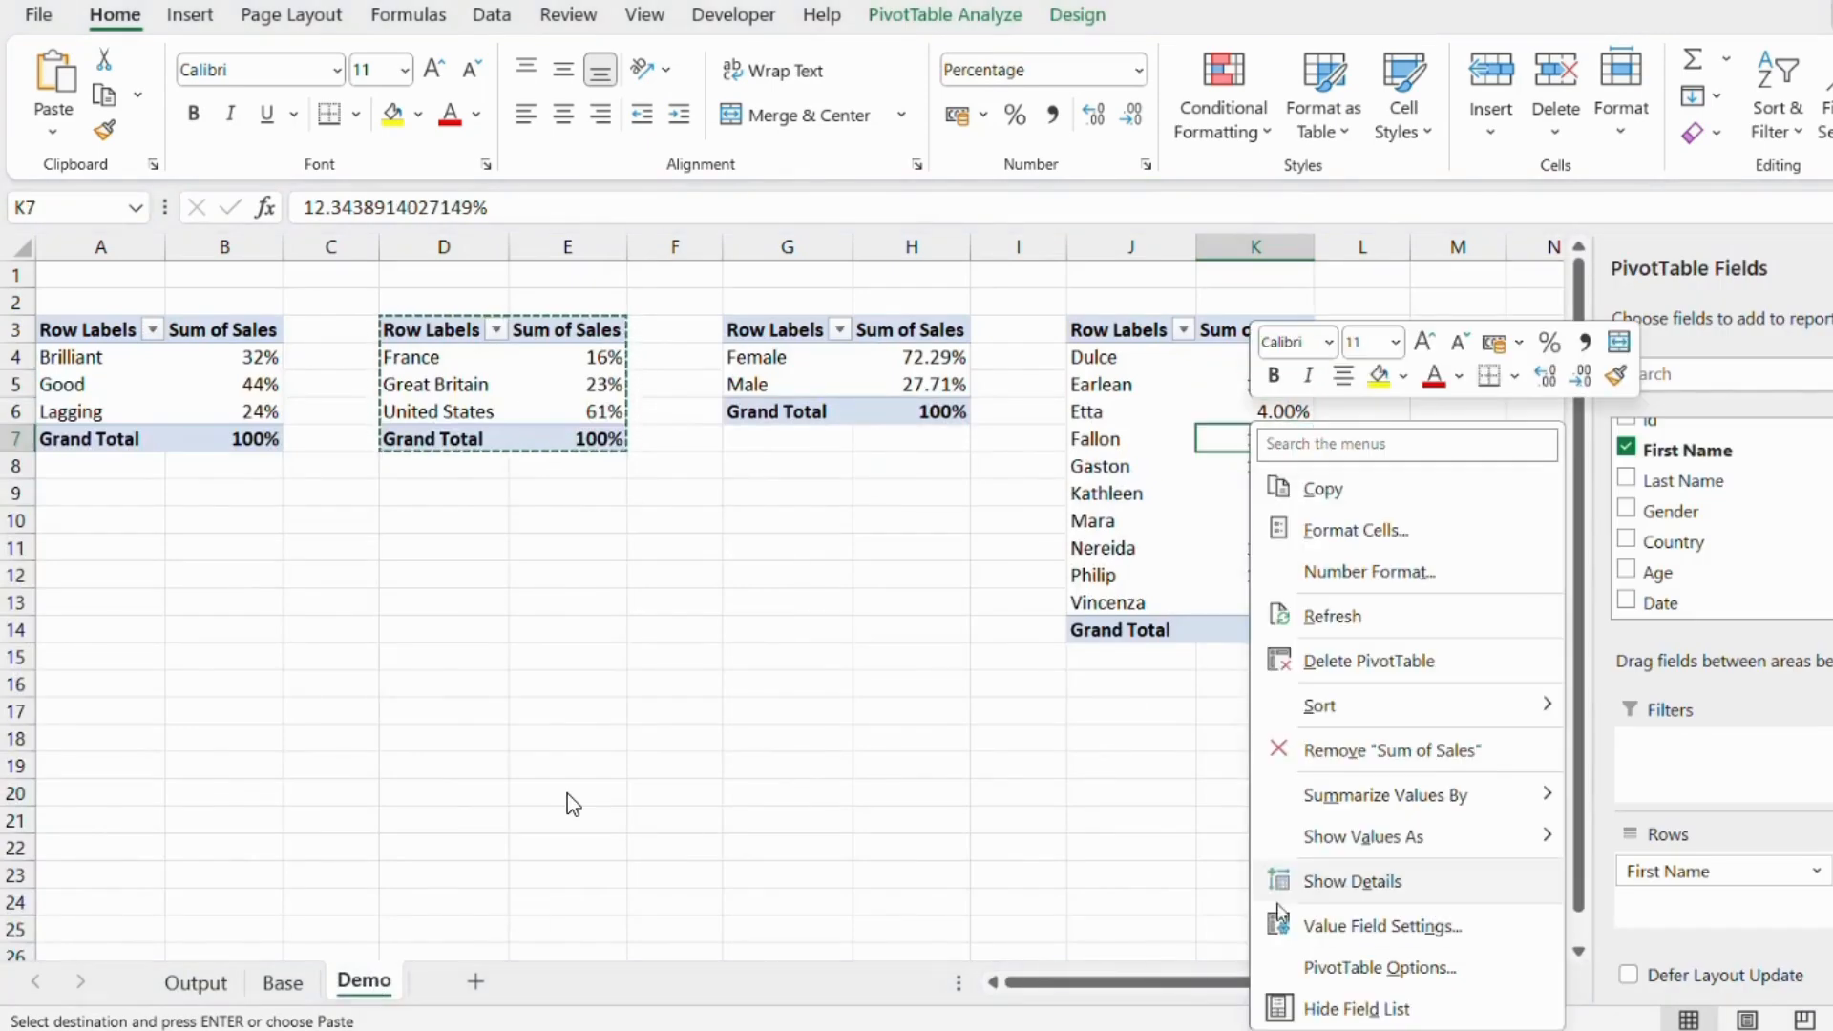
click(1337, 938)
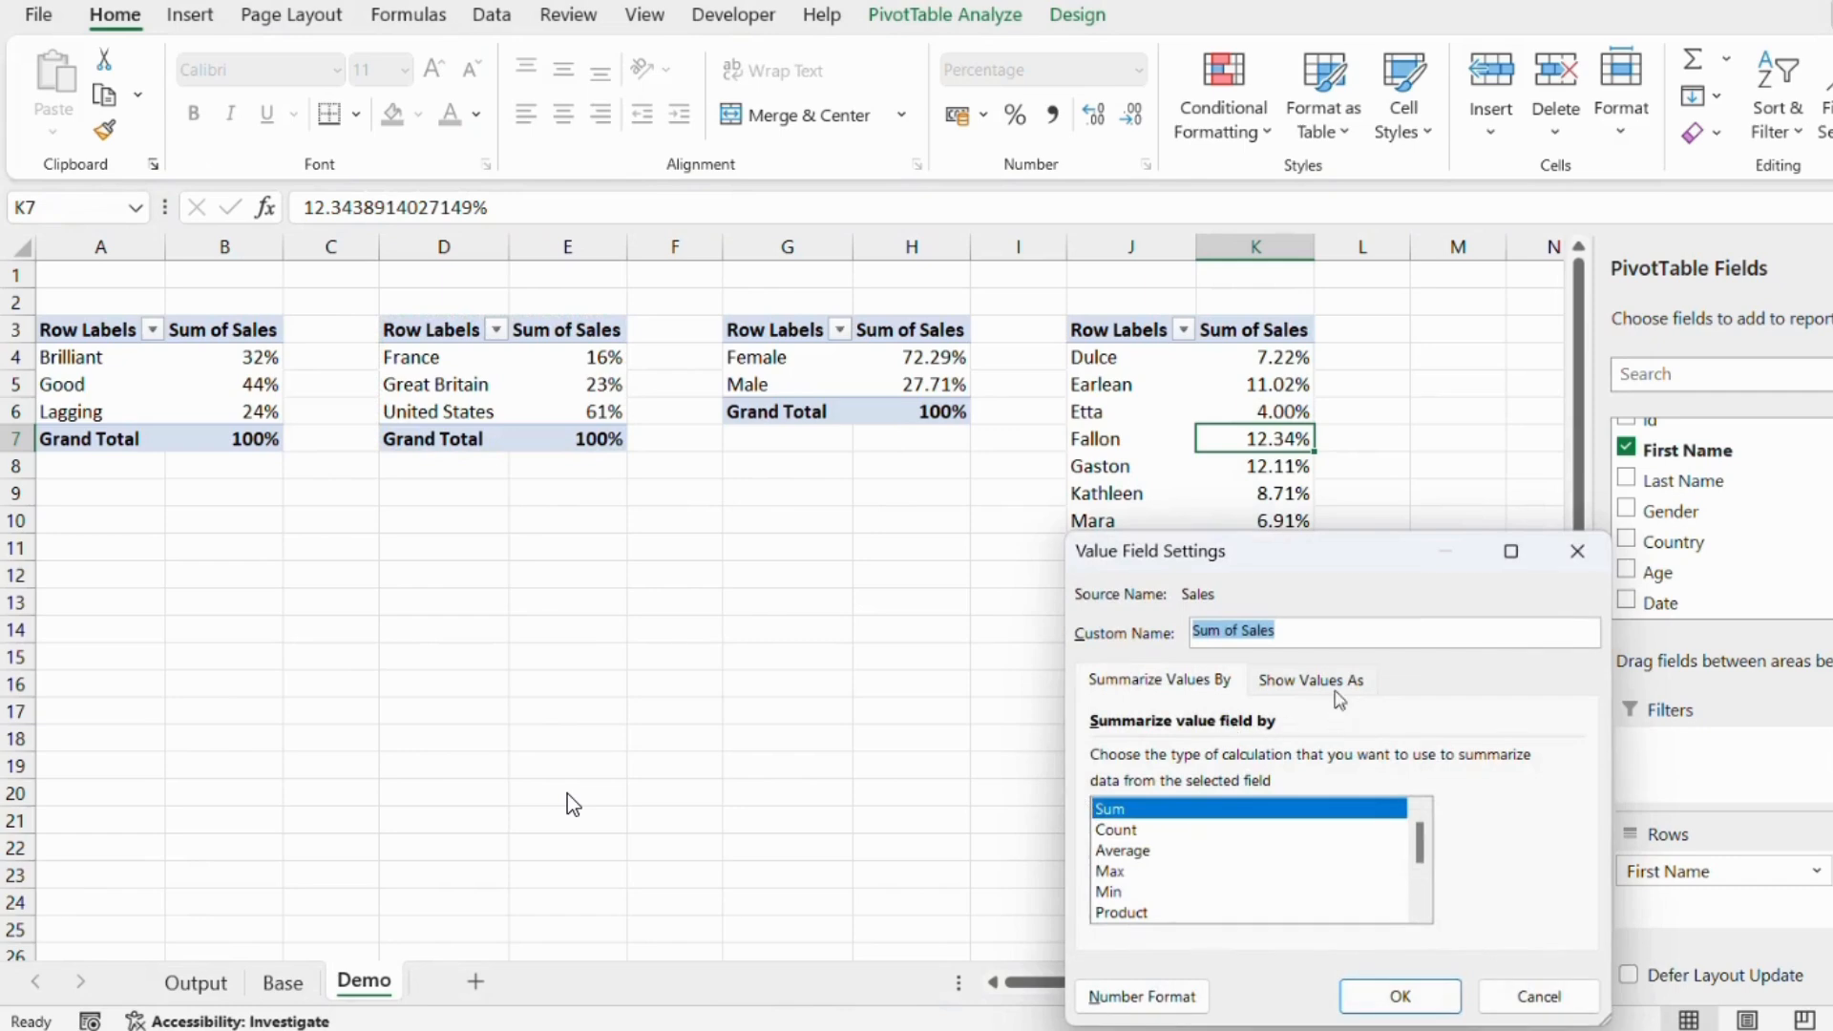
click(1335, 689)
click(1207, 760)
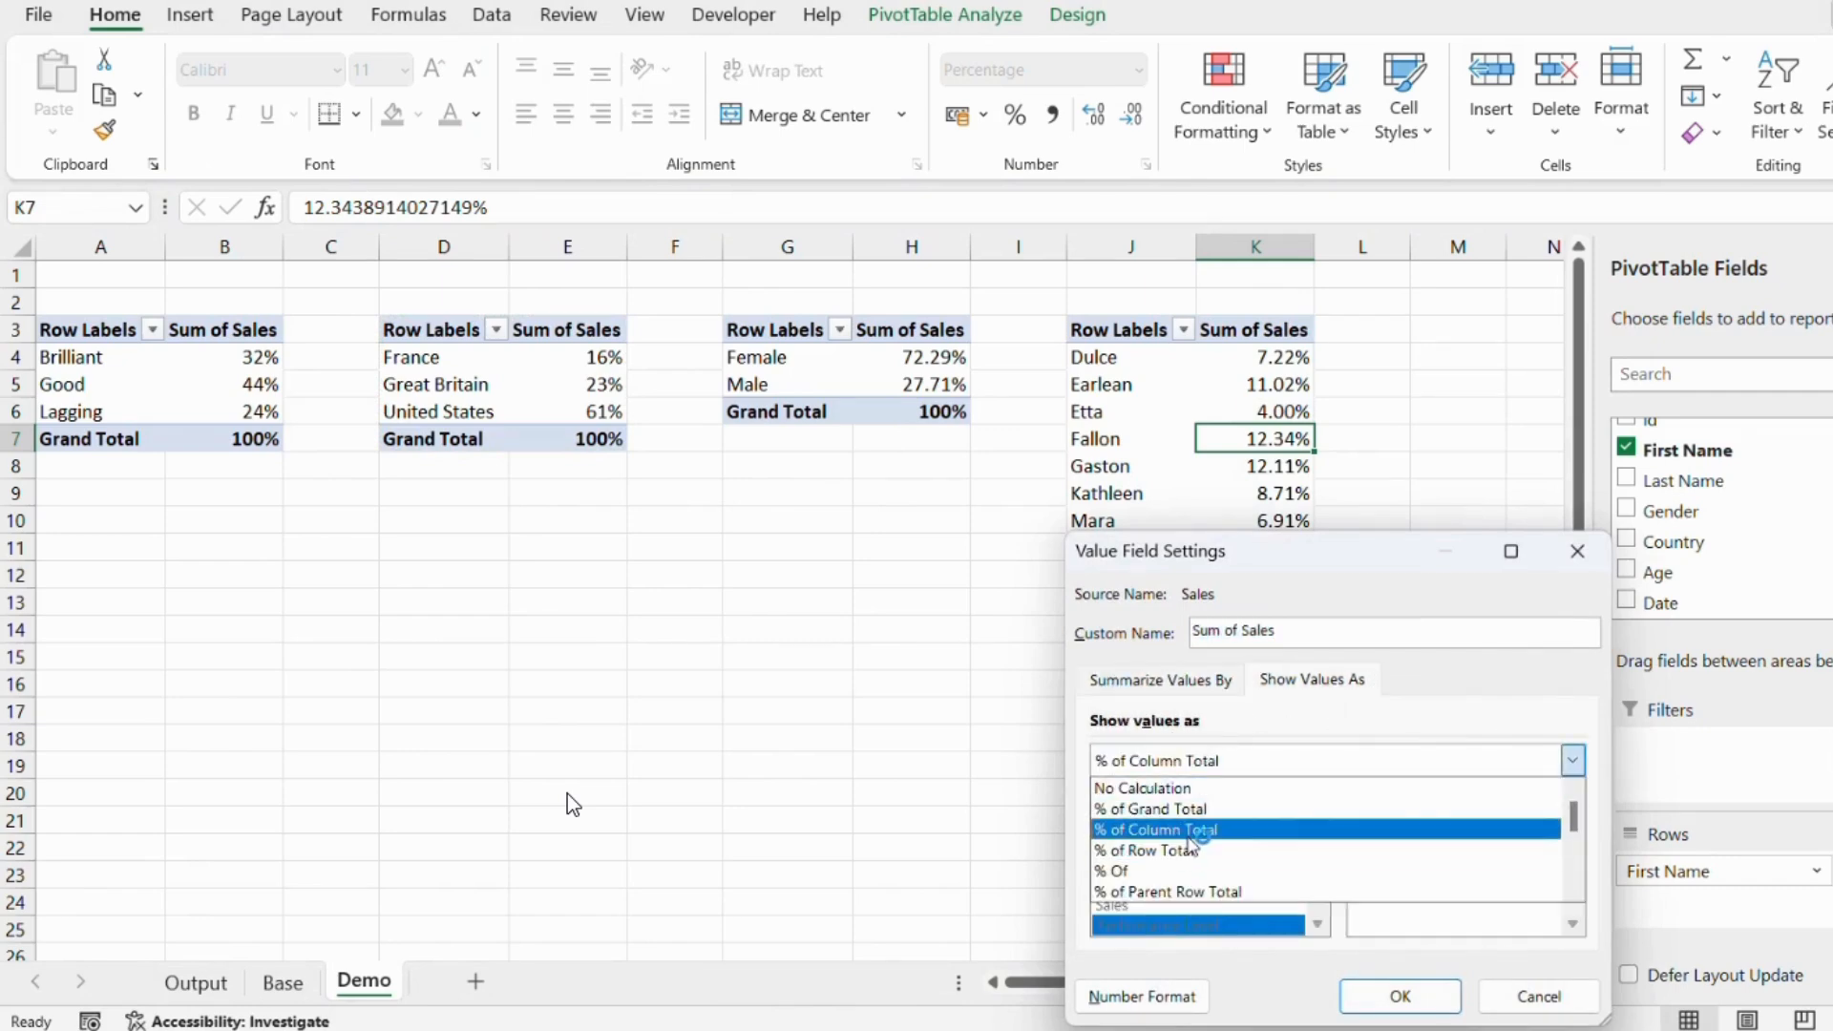
click(1171, 789)
click(1429, 1008)
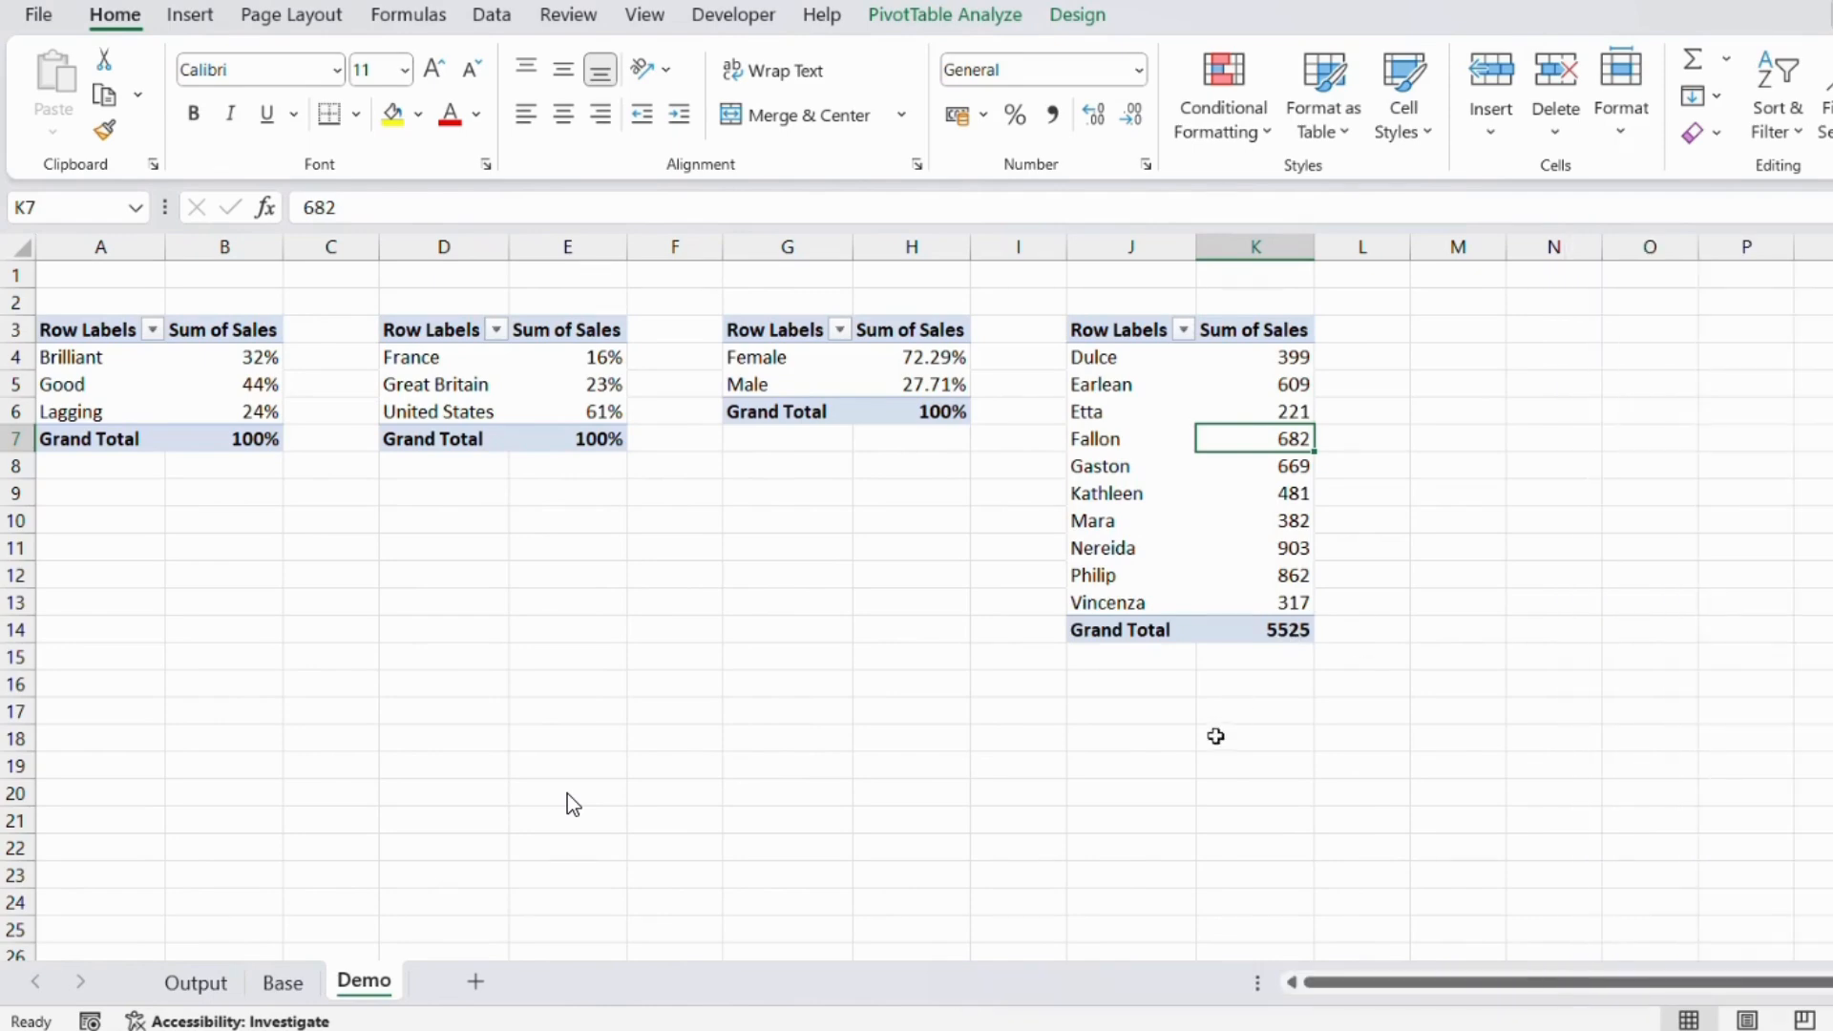
click(1216, 736)
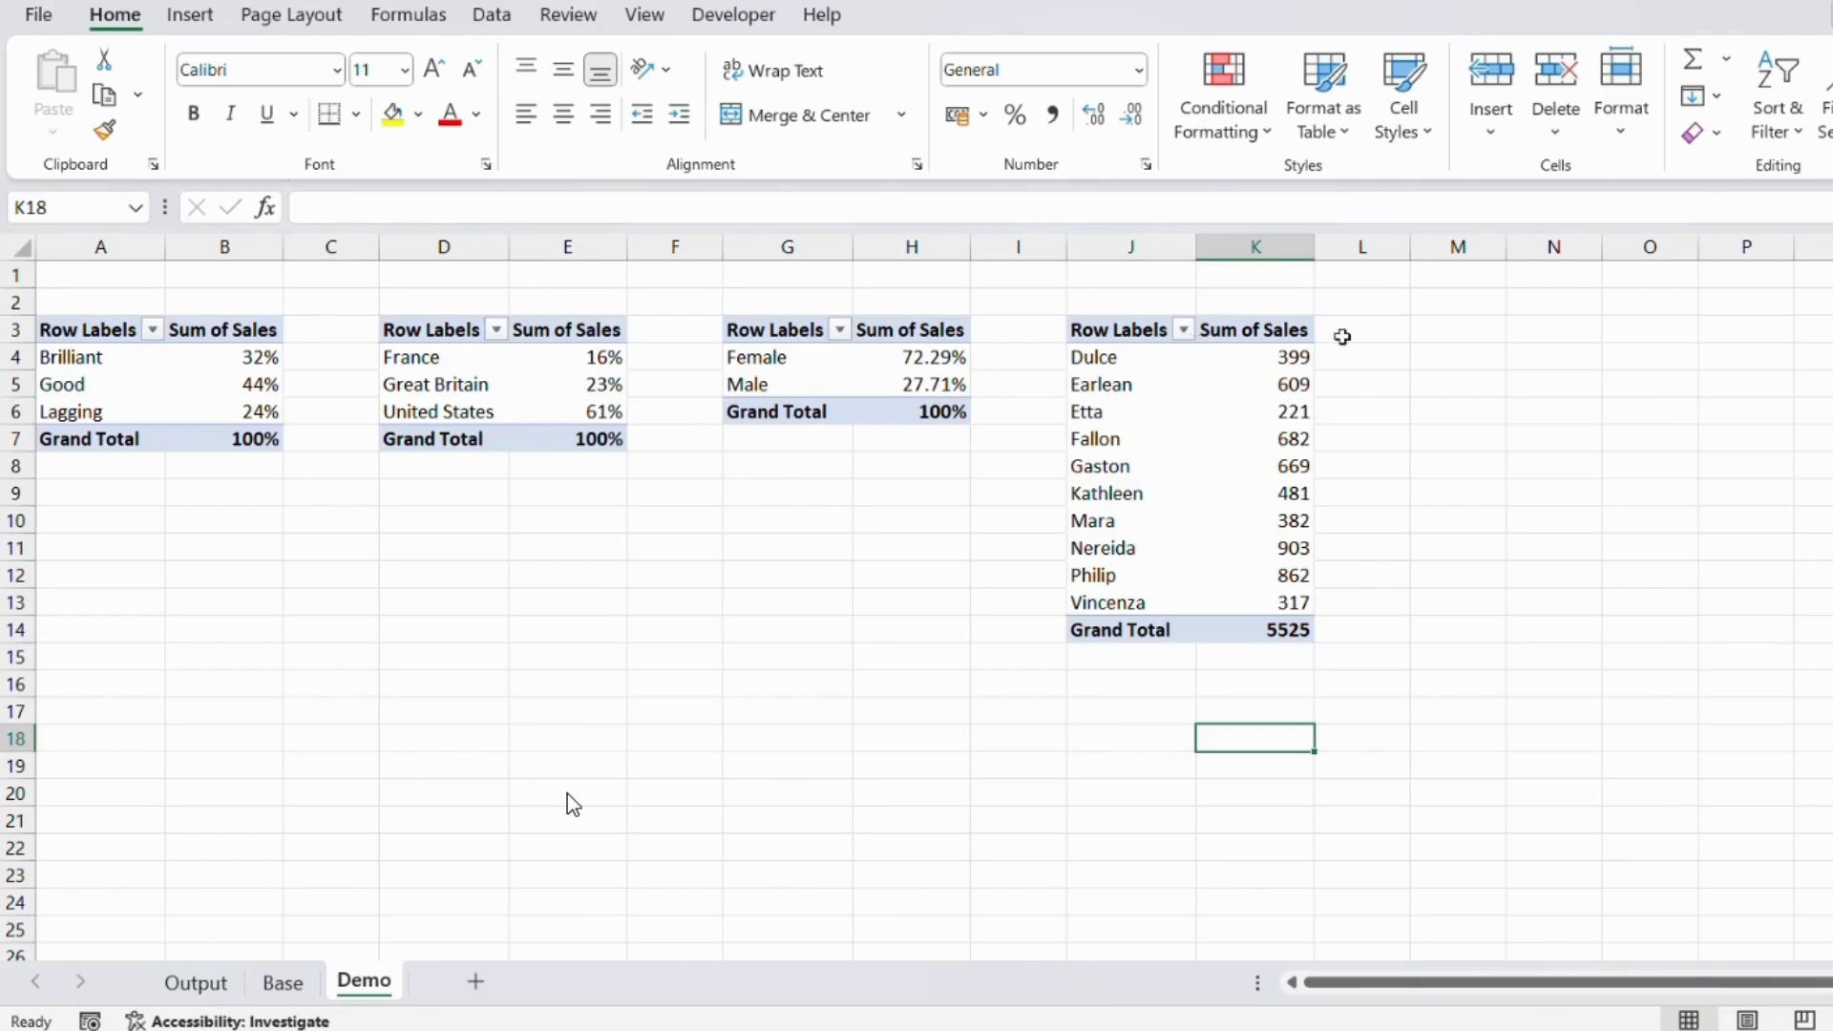
Check the dashboard's Total Sales figure and link cell M3 on the Demo sheet to the First Name PivotTable's Grand Total with GETPIVOTDATA.
click(282, 984)
click(239, 986)
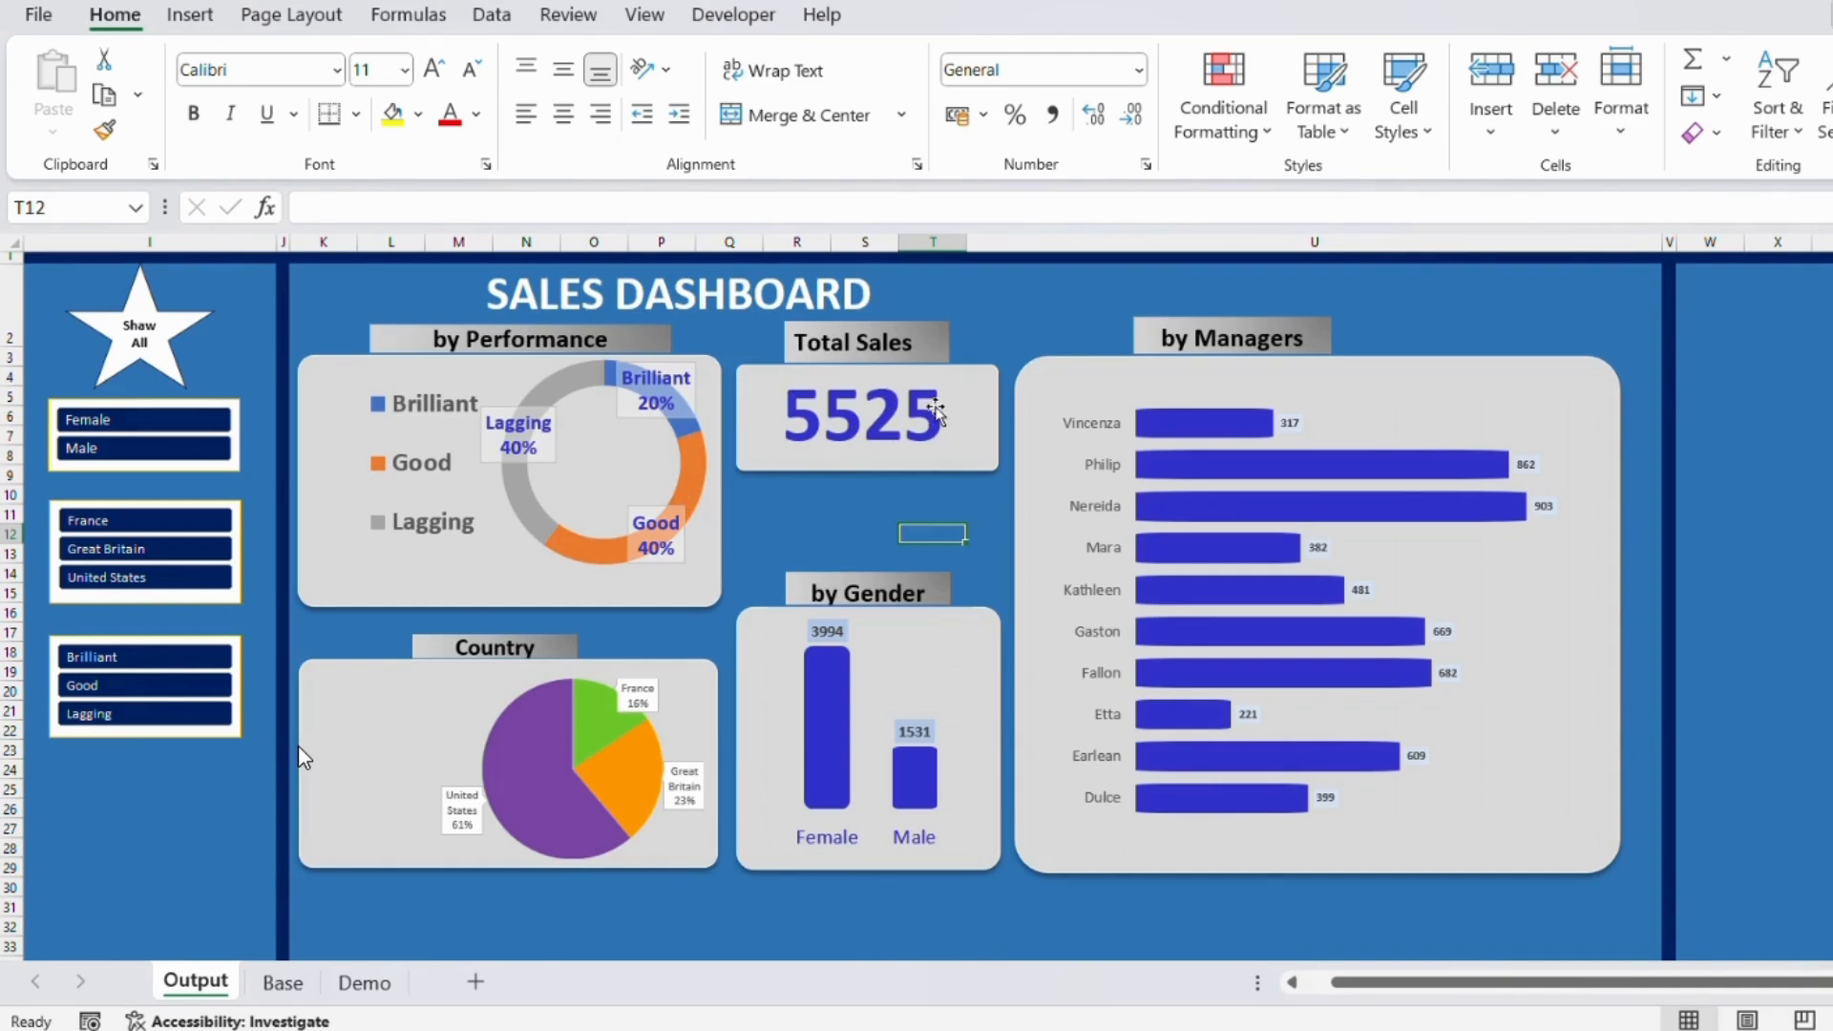
click(387, 984)
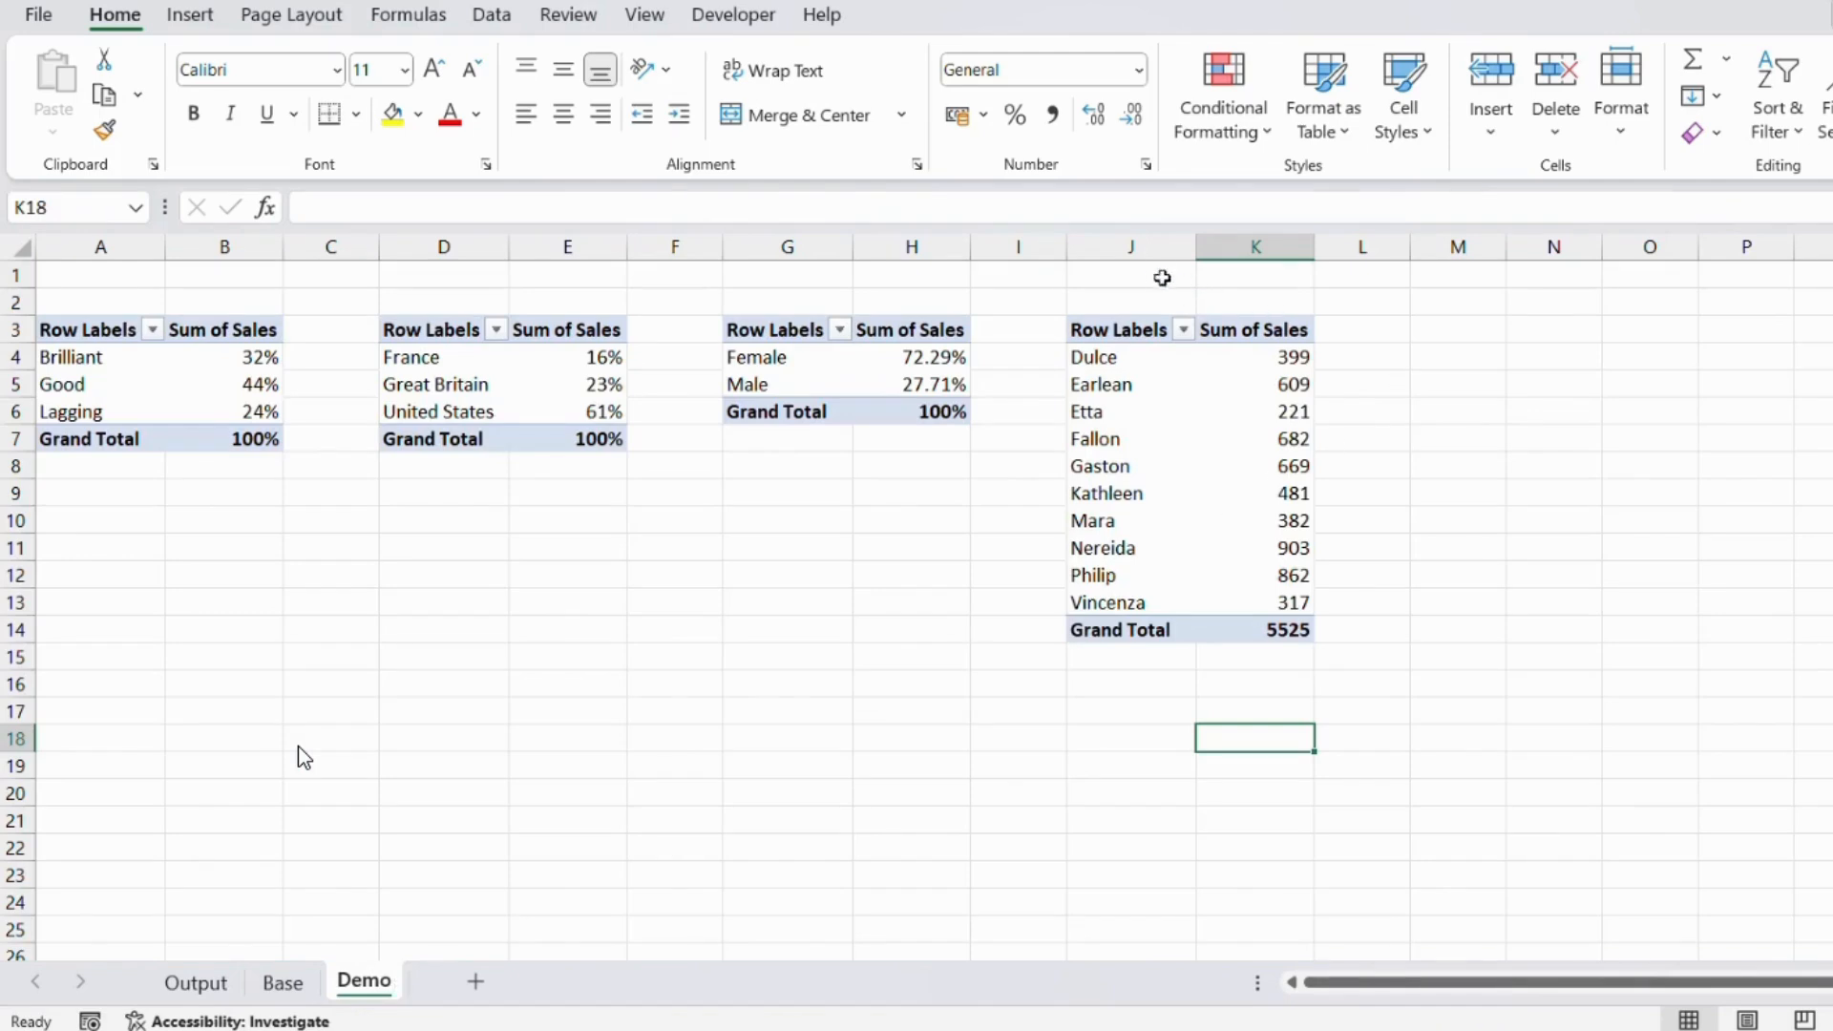
click(1444, 325)
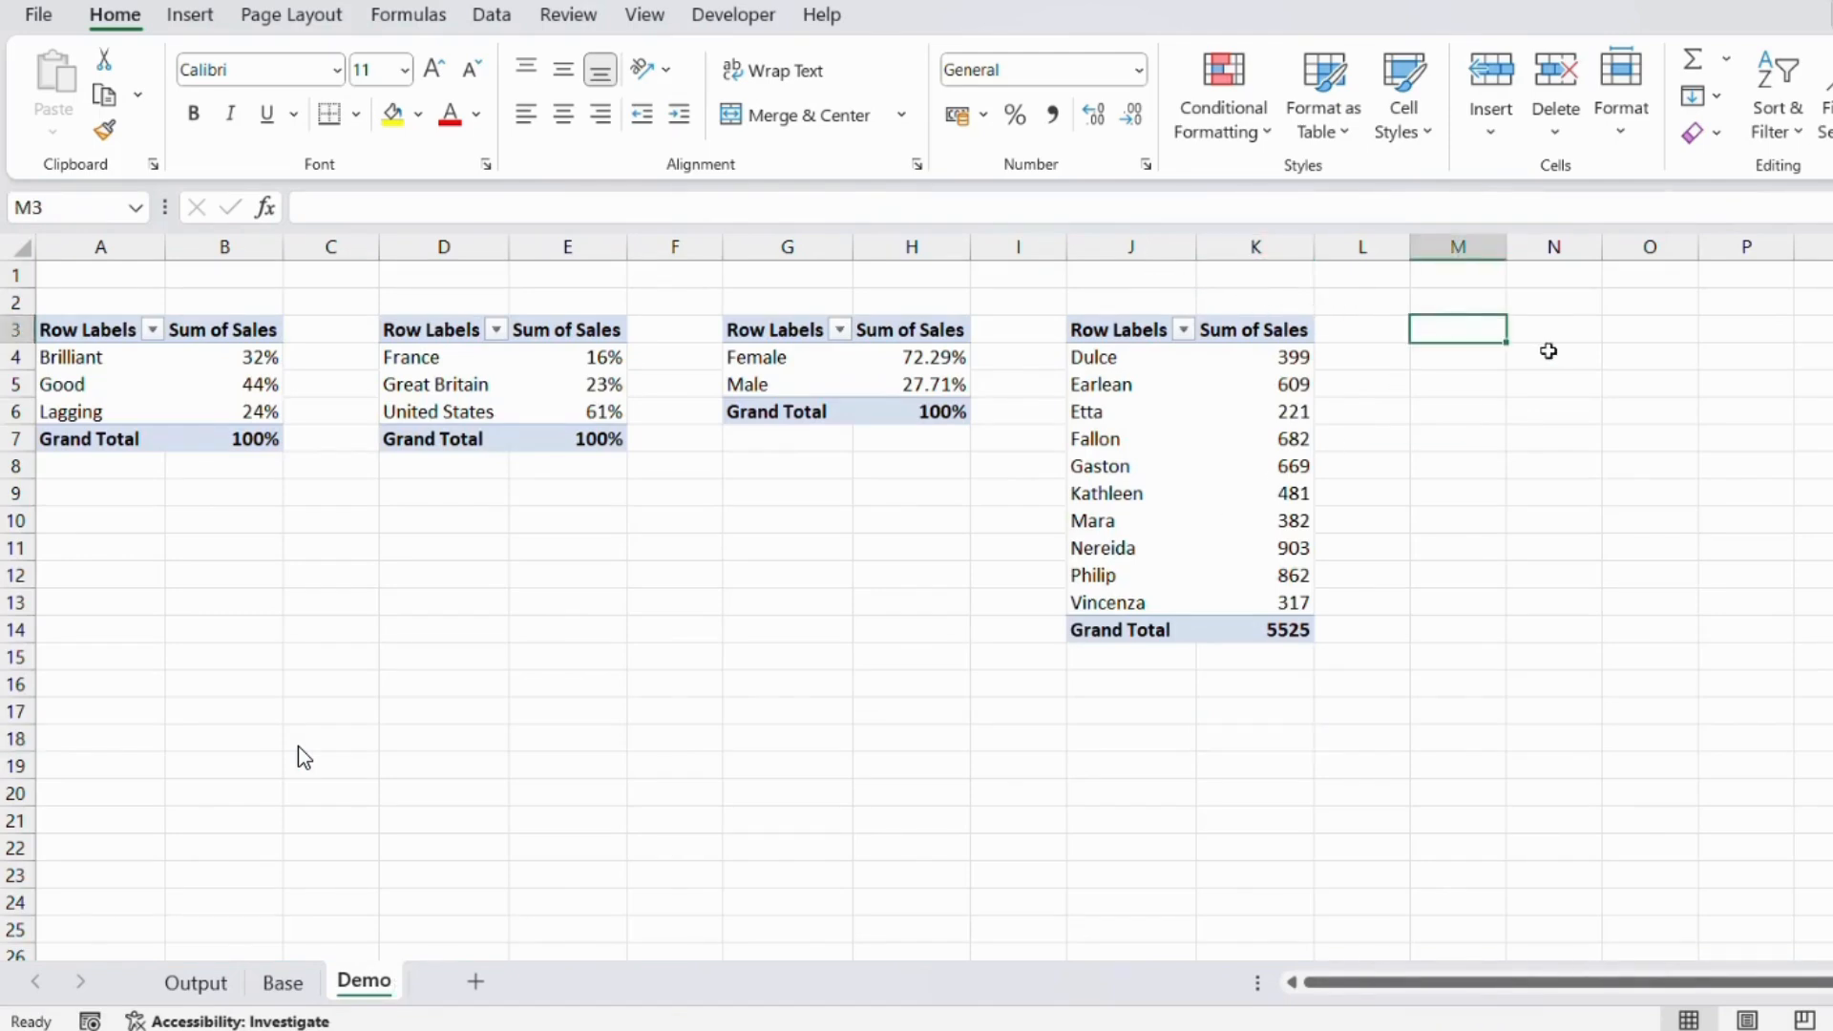
text(=)
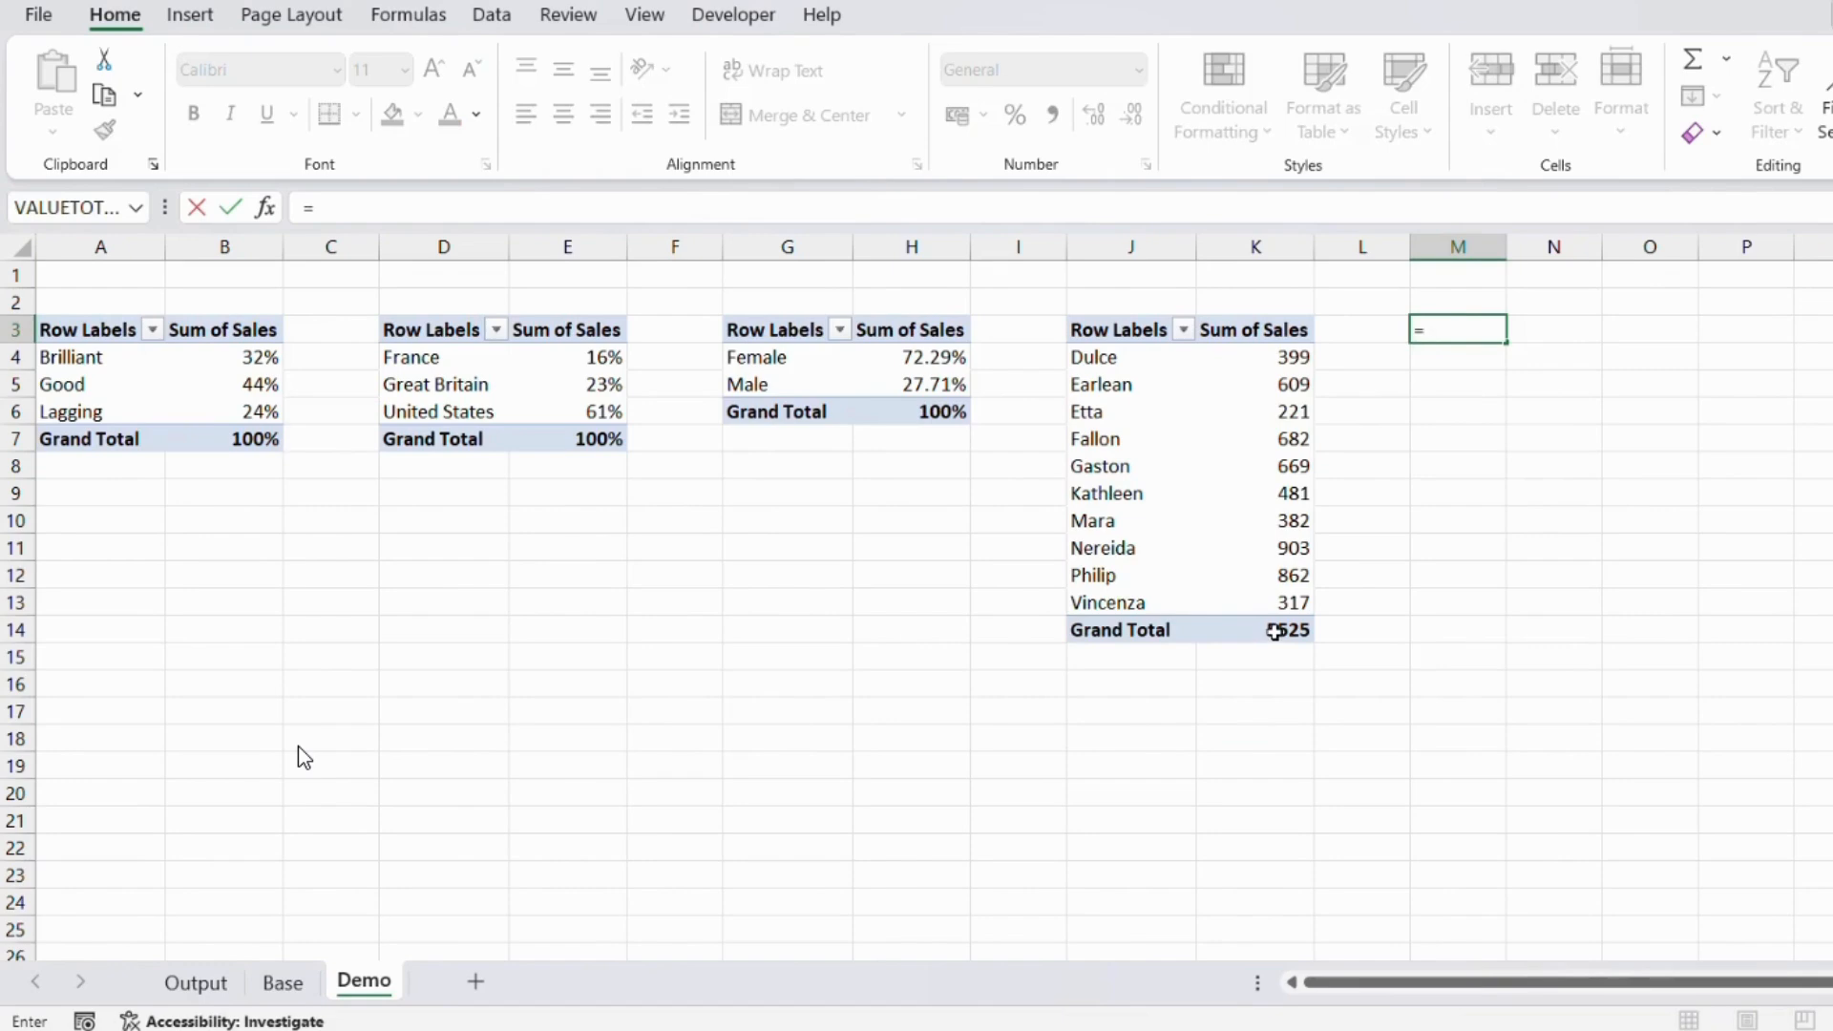
click(1276, 632)
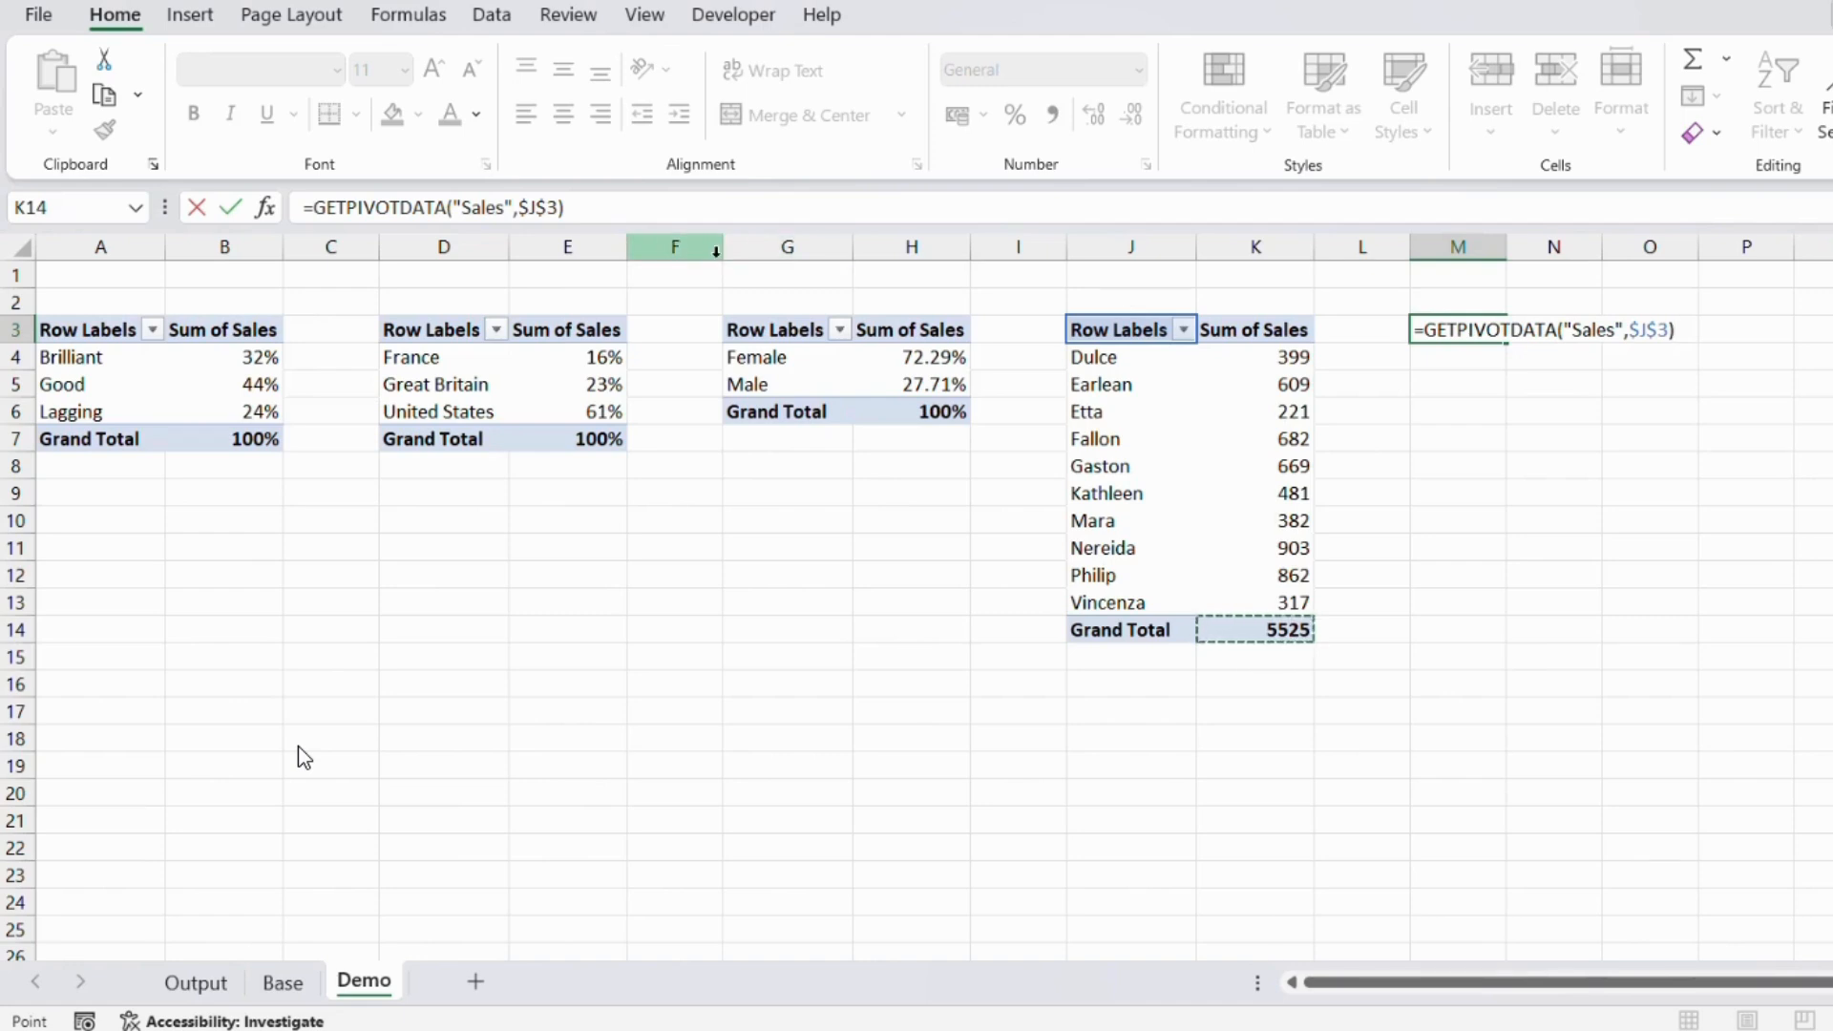
key(Return)
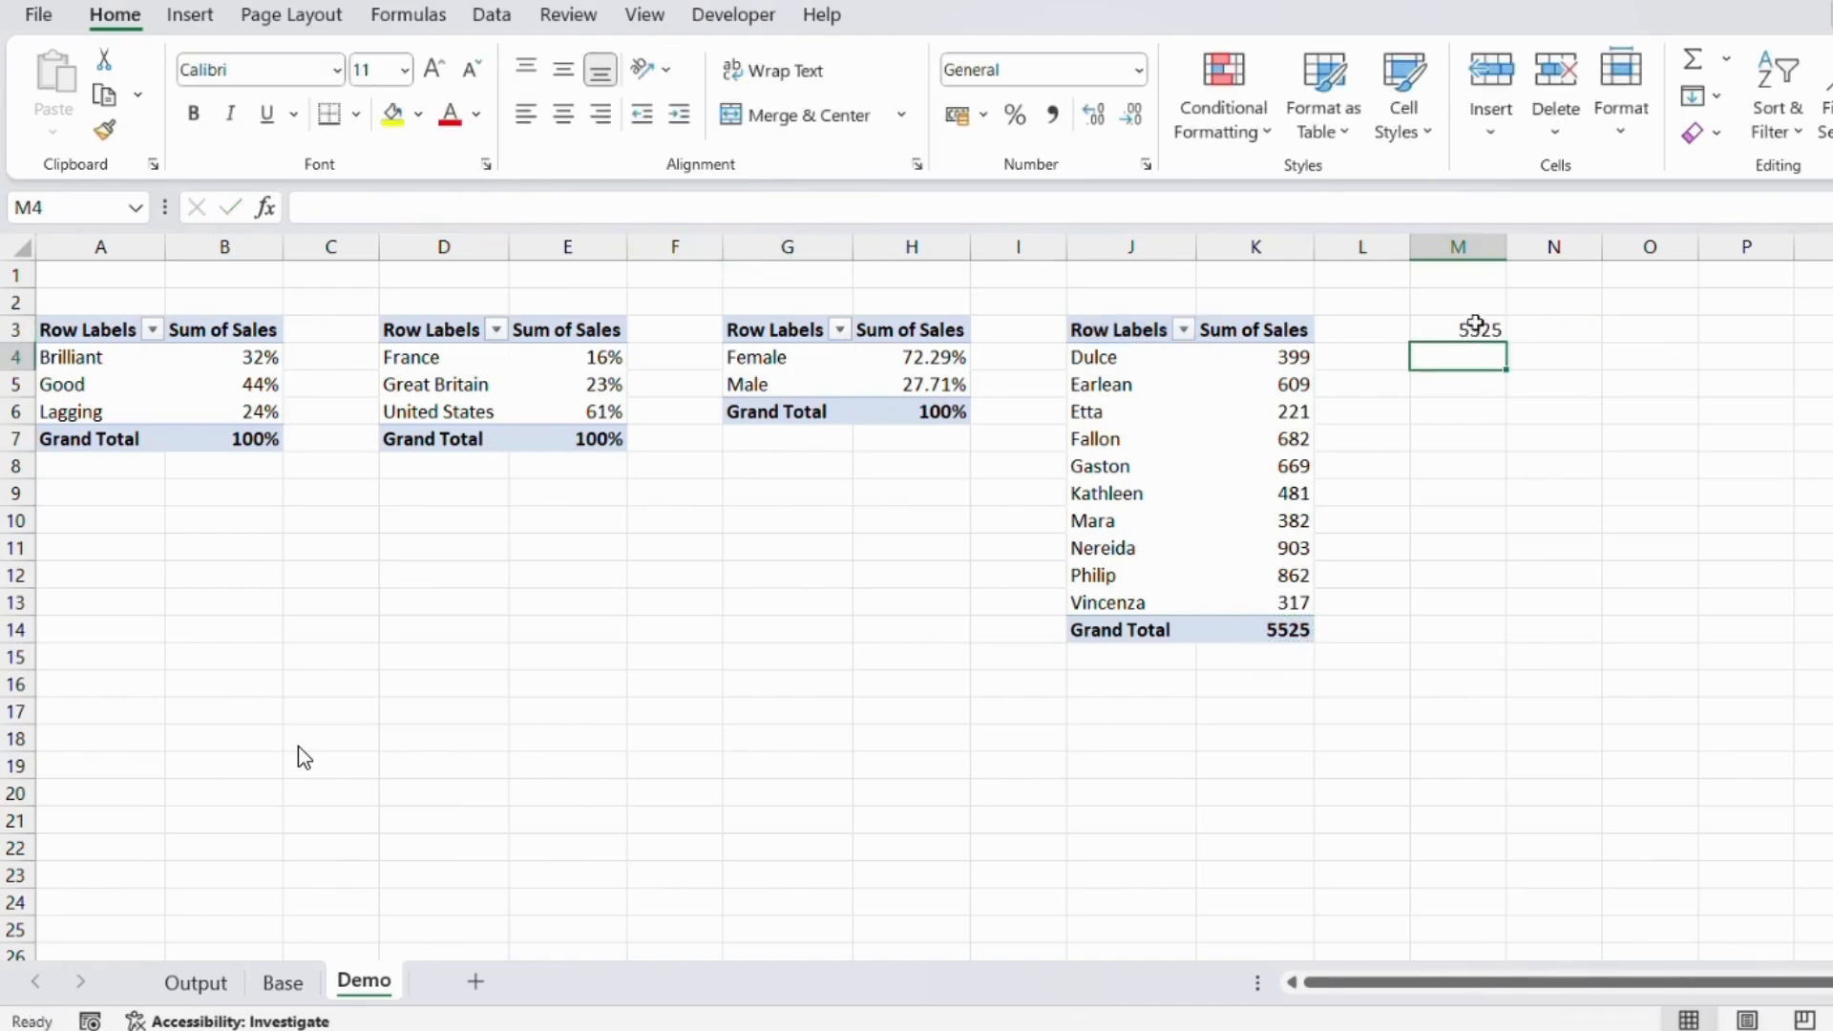
click(1475, 325)
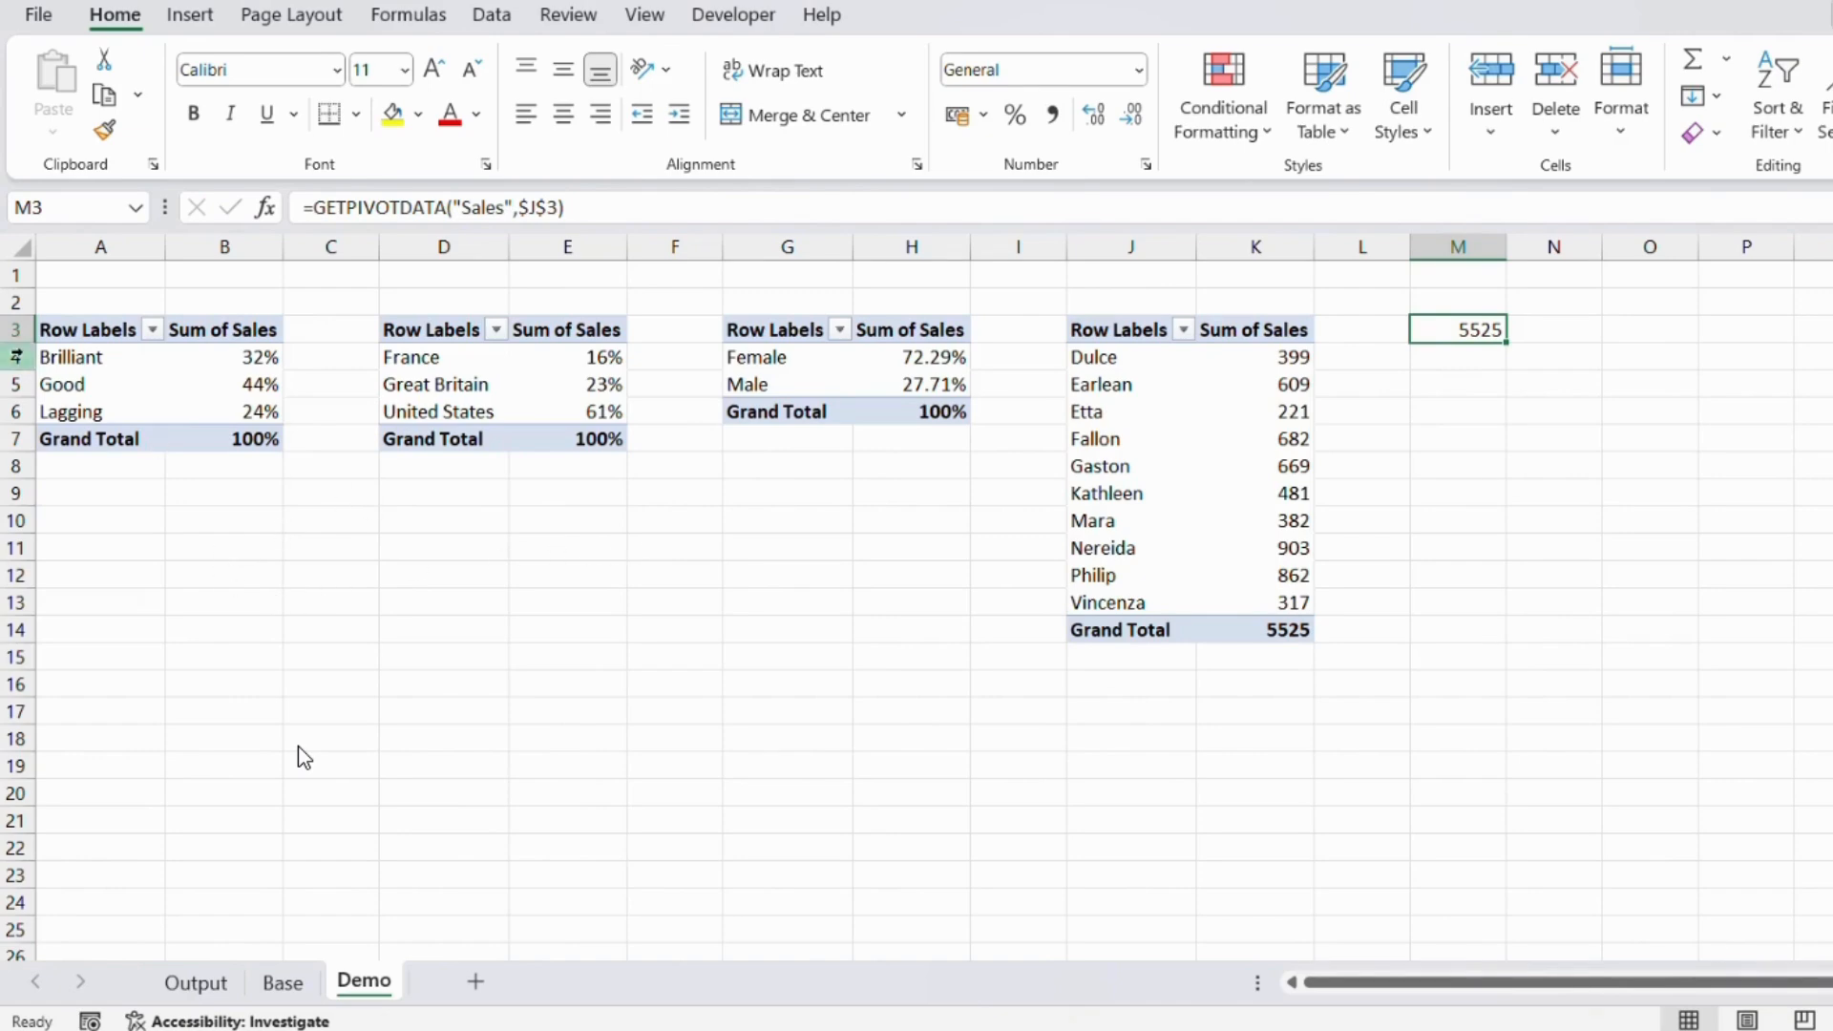
drag(16, 329, 15, 628)
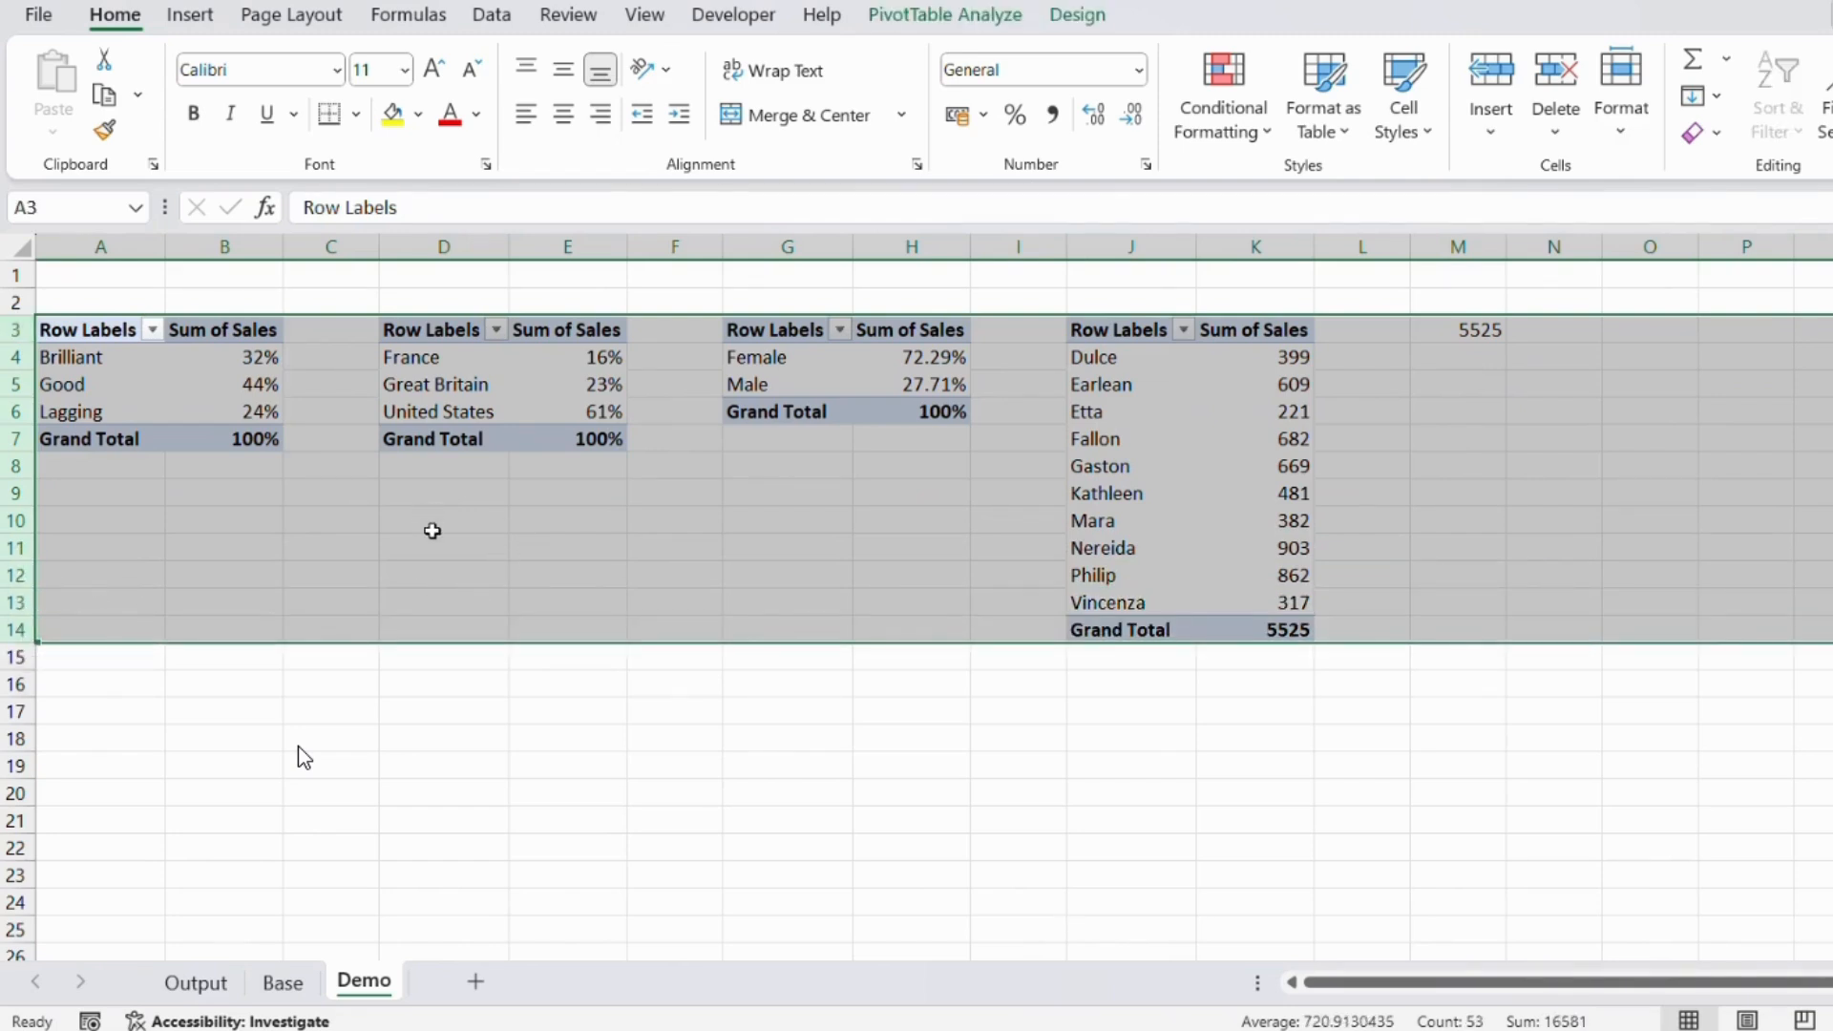
scroll(458, 553, down, 1)
scroll(463, 558, up, 1)
click(501, 735)
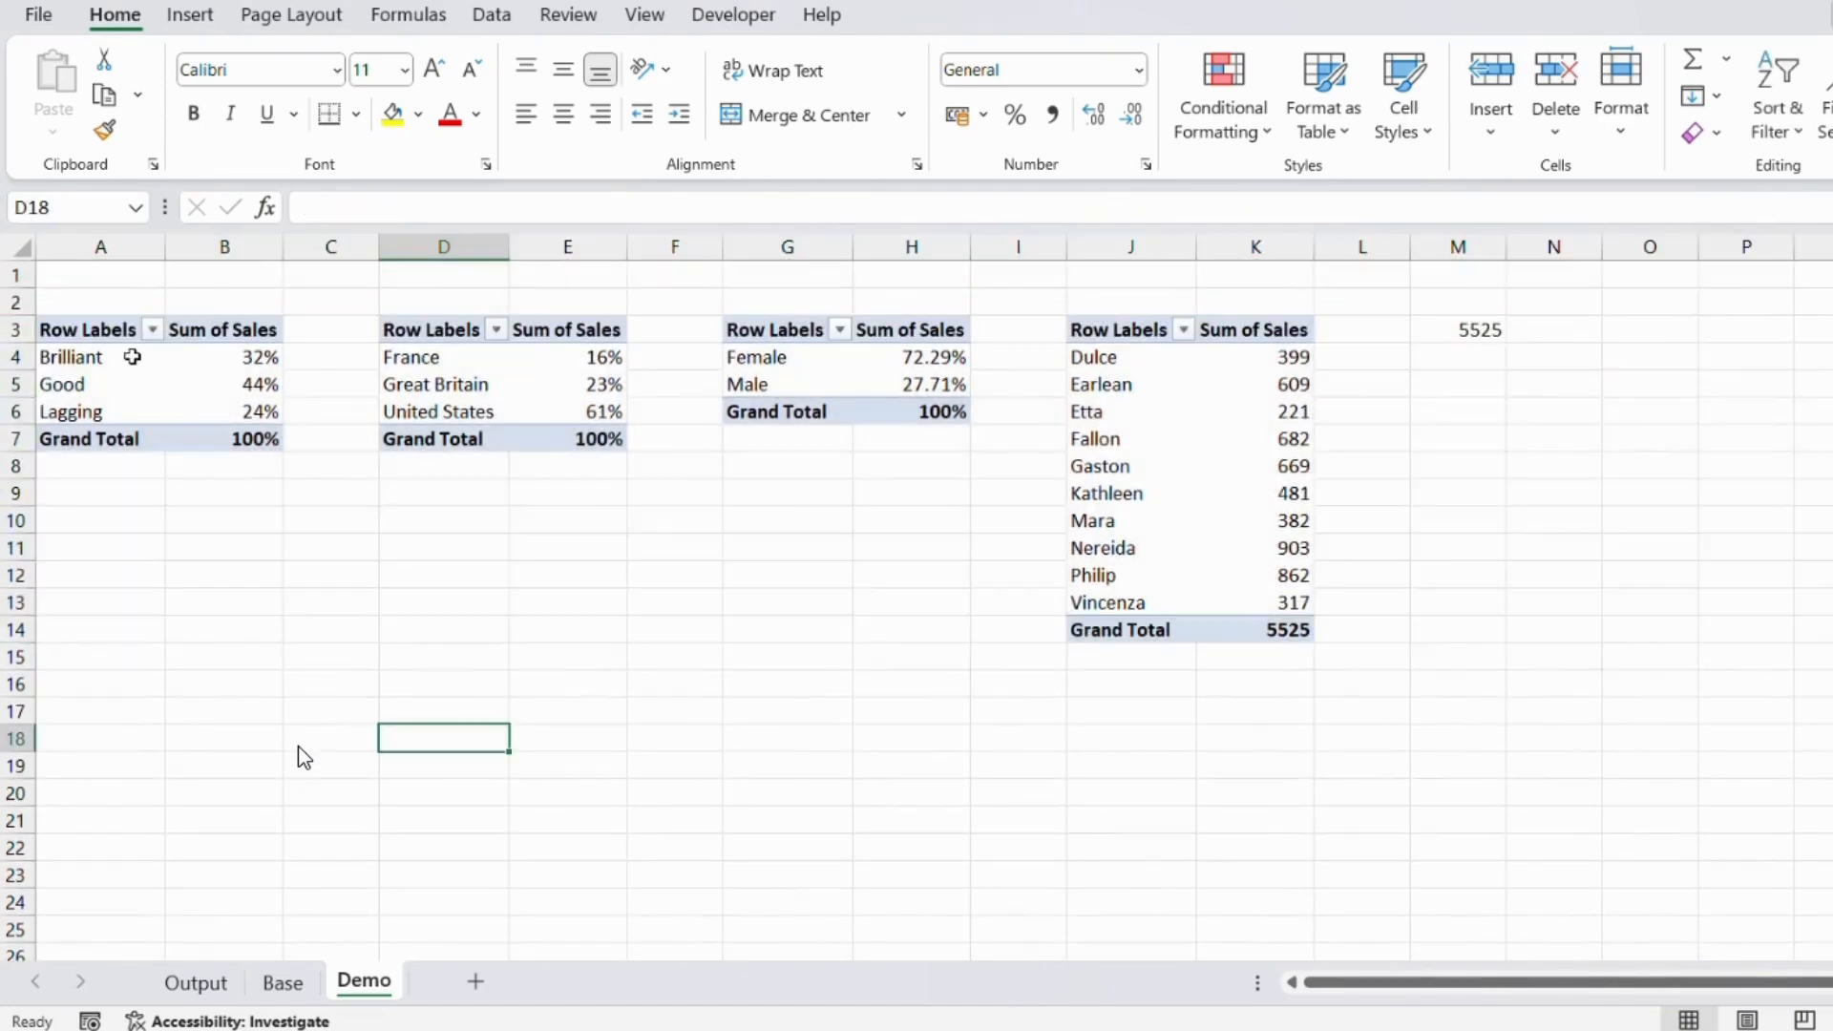
Insert a 2-D pie chart from the performance PivotTable at A3:B7, shrink it and place it below the tables.
drag(115, 327, 221, 438)
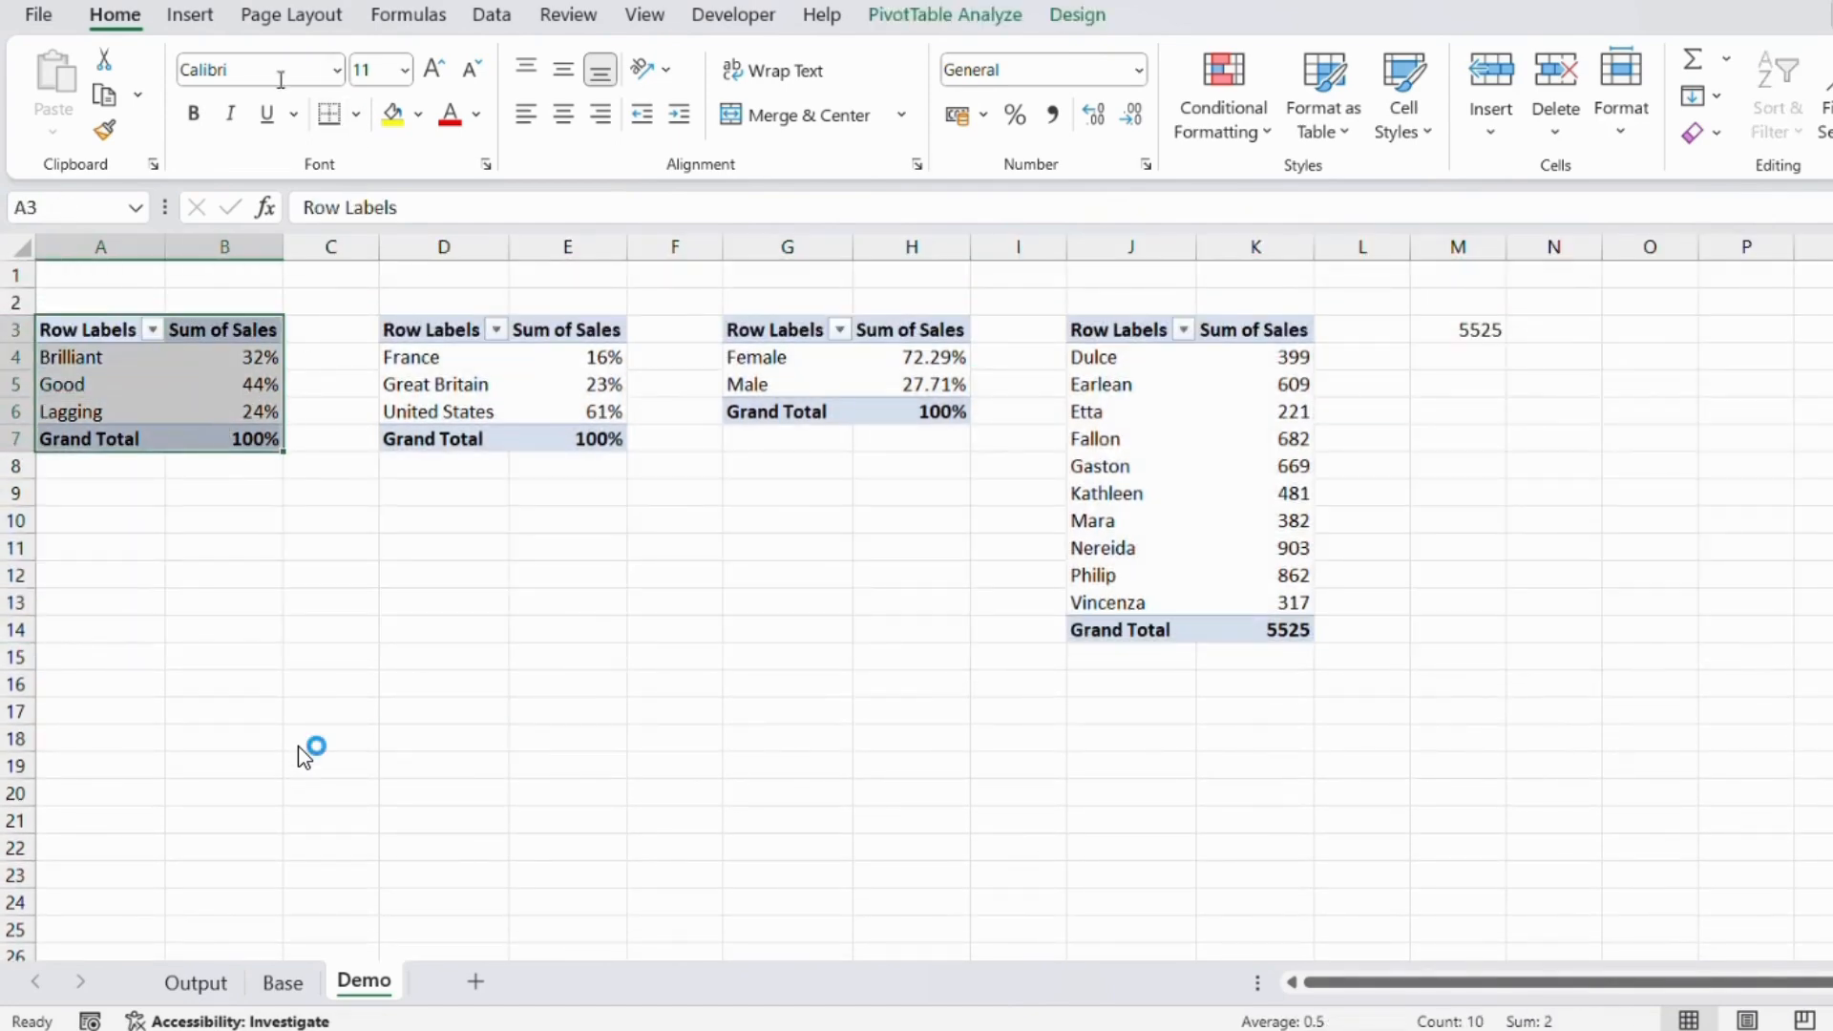
click(190, 14)
click(877, 132)
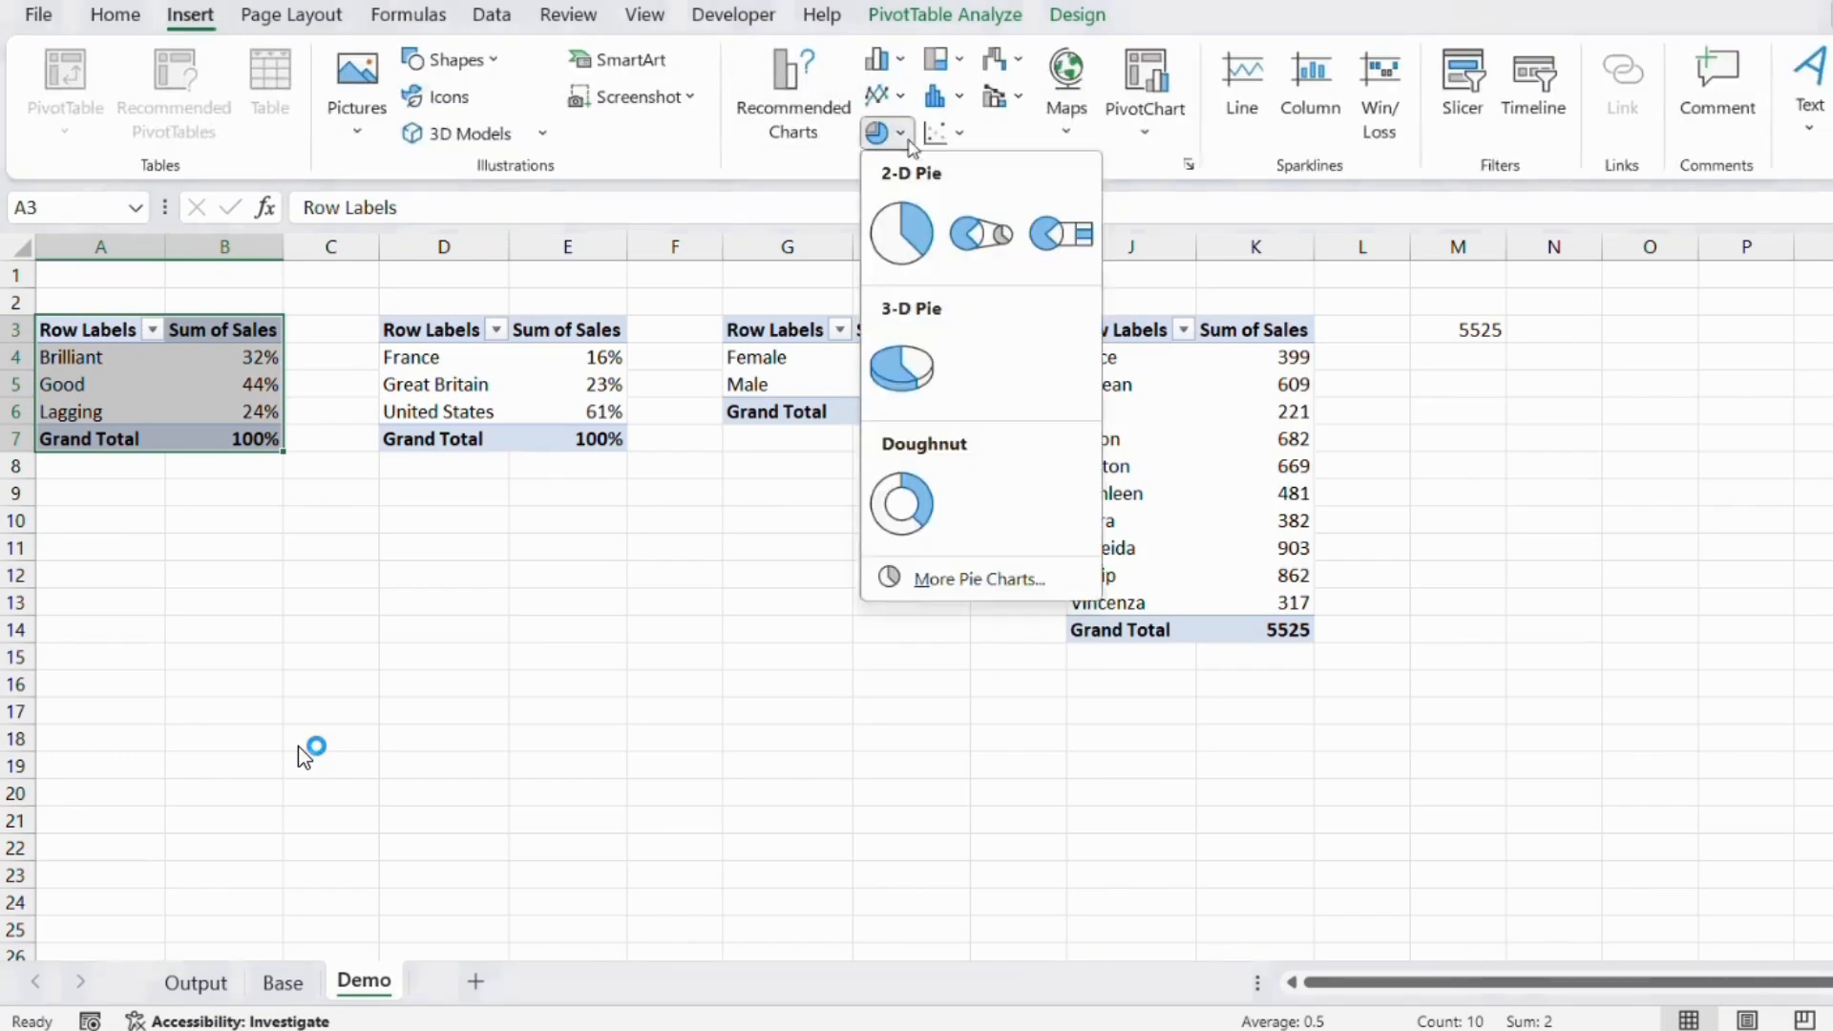
click(907, 233)
drag(853, 435, 552, 610)
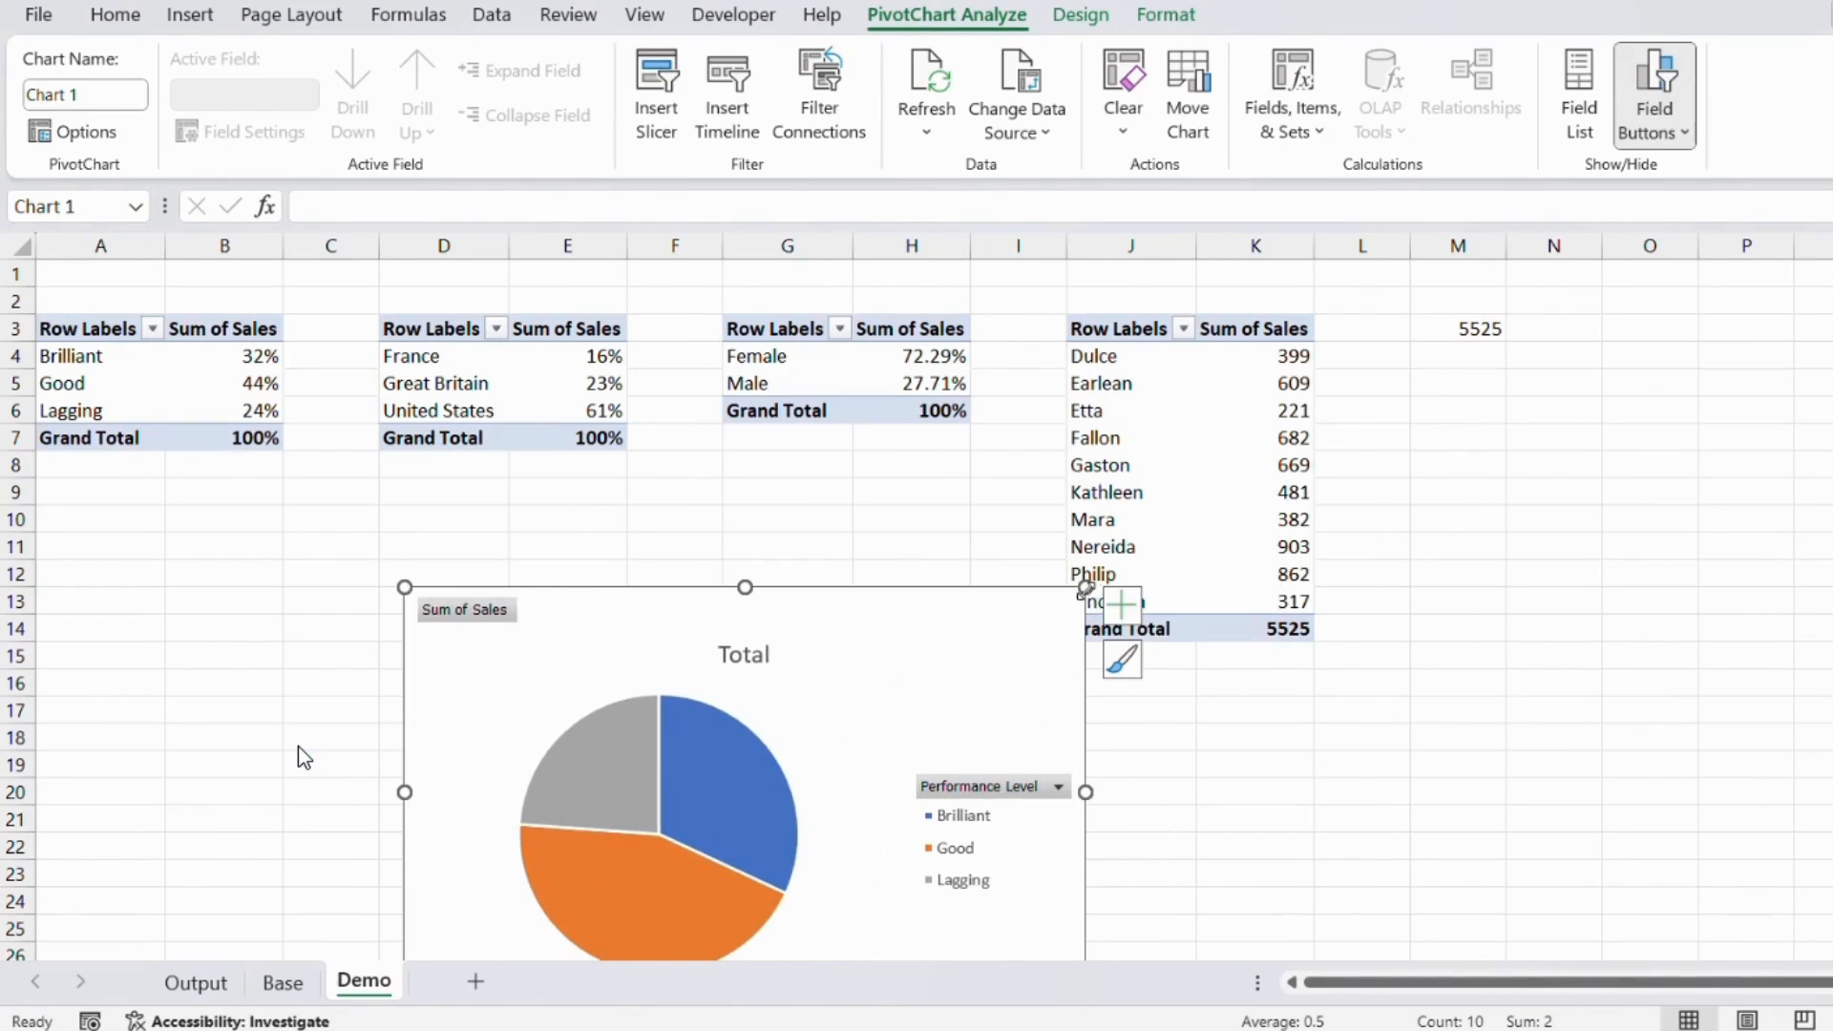
drag(1085, 587, 788, 800)
drag(568, 802, 480, 586)
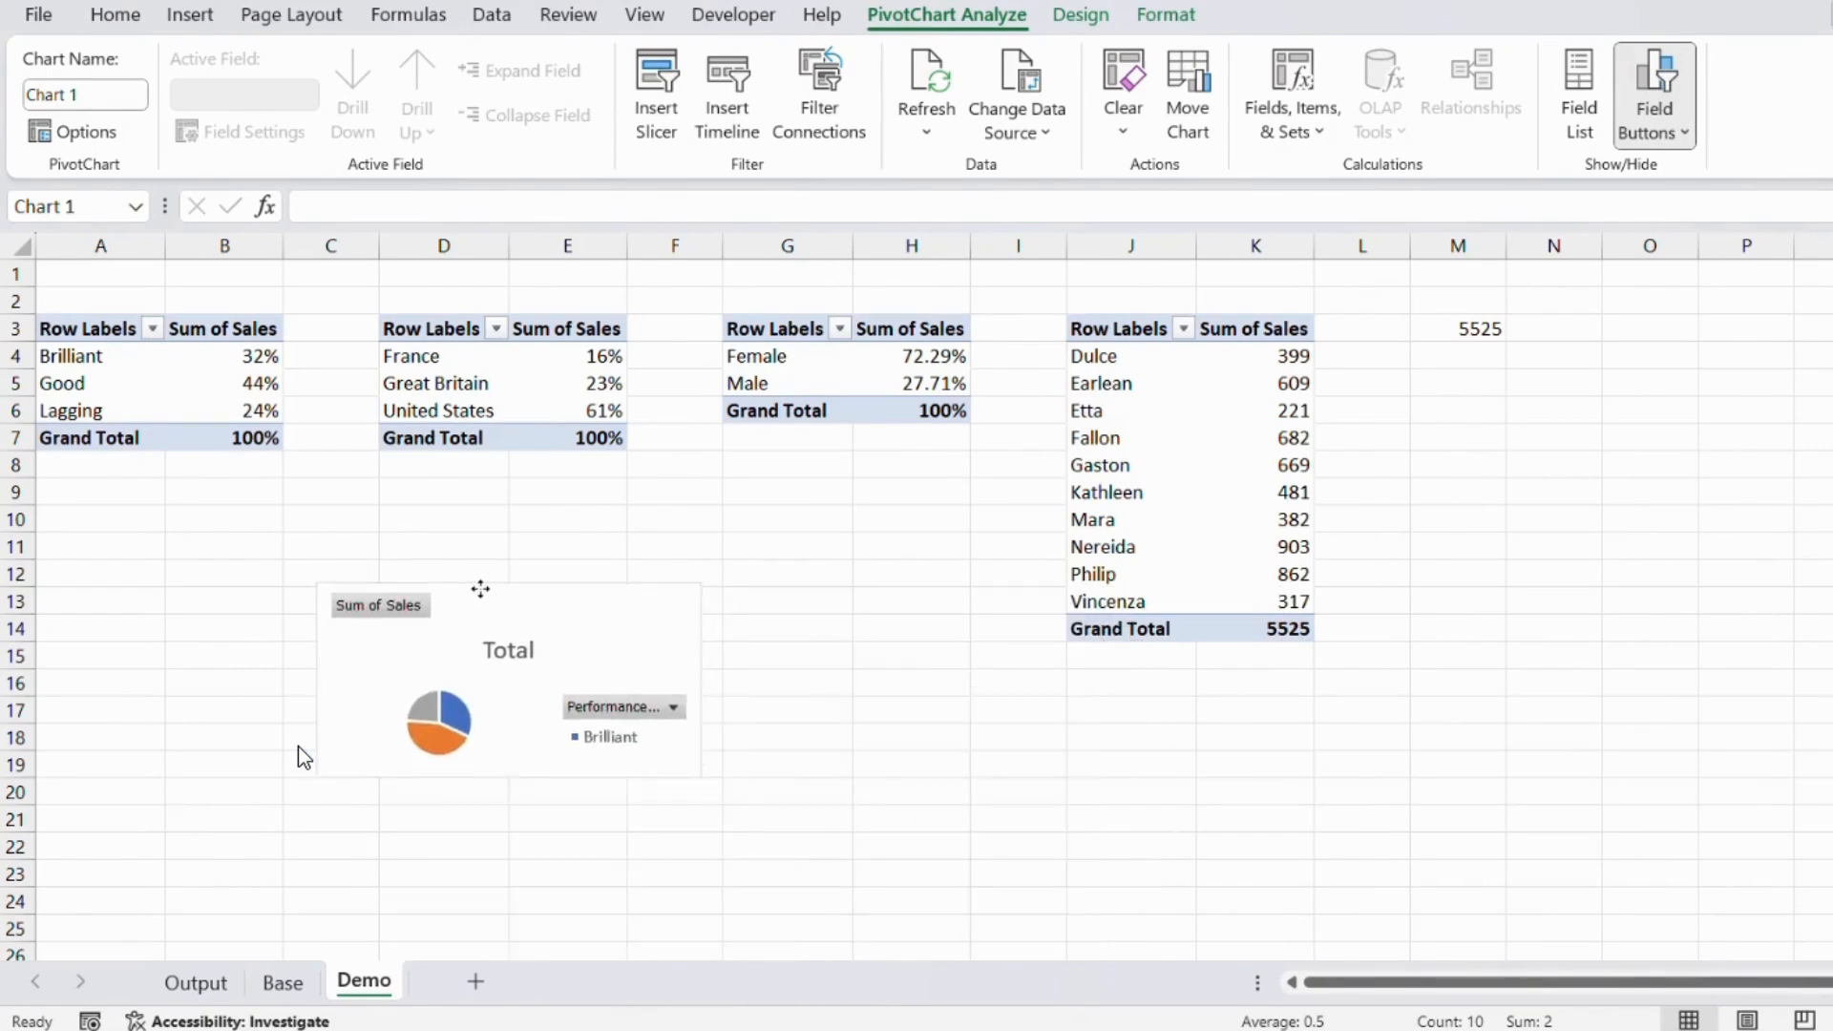
Delete the pie chart made from the performance PivotTable.
drag(427, 325, 603, 441)
click(201, 21)
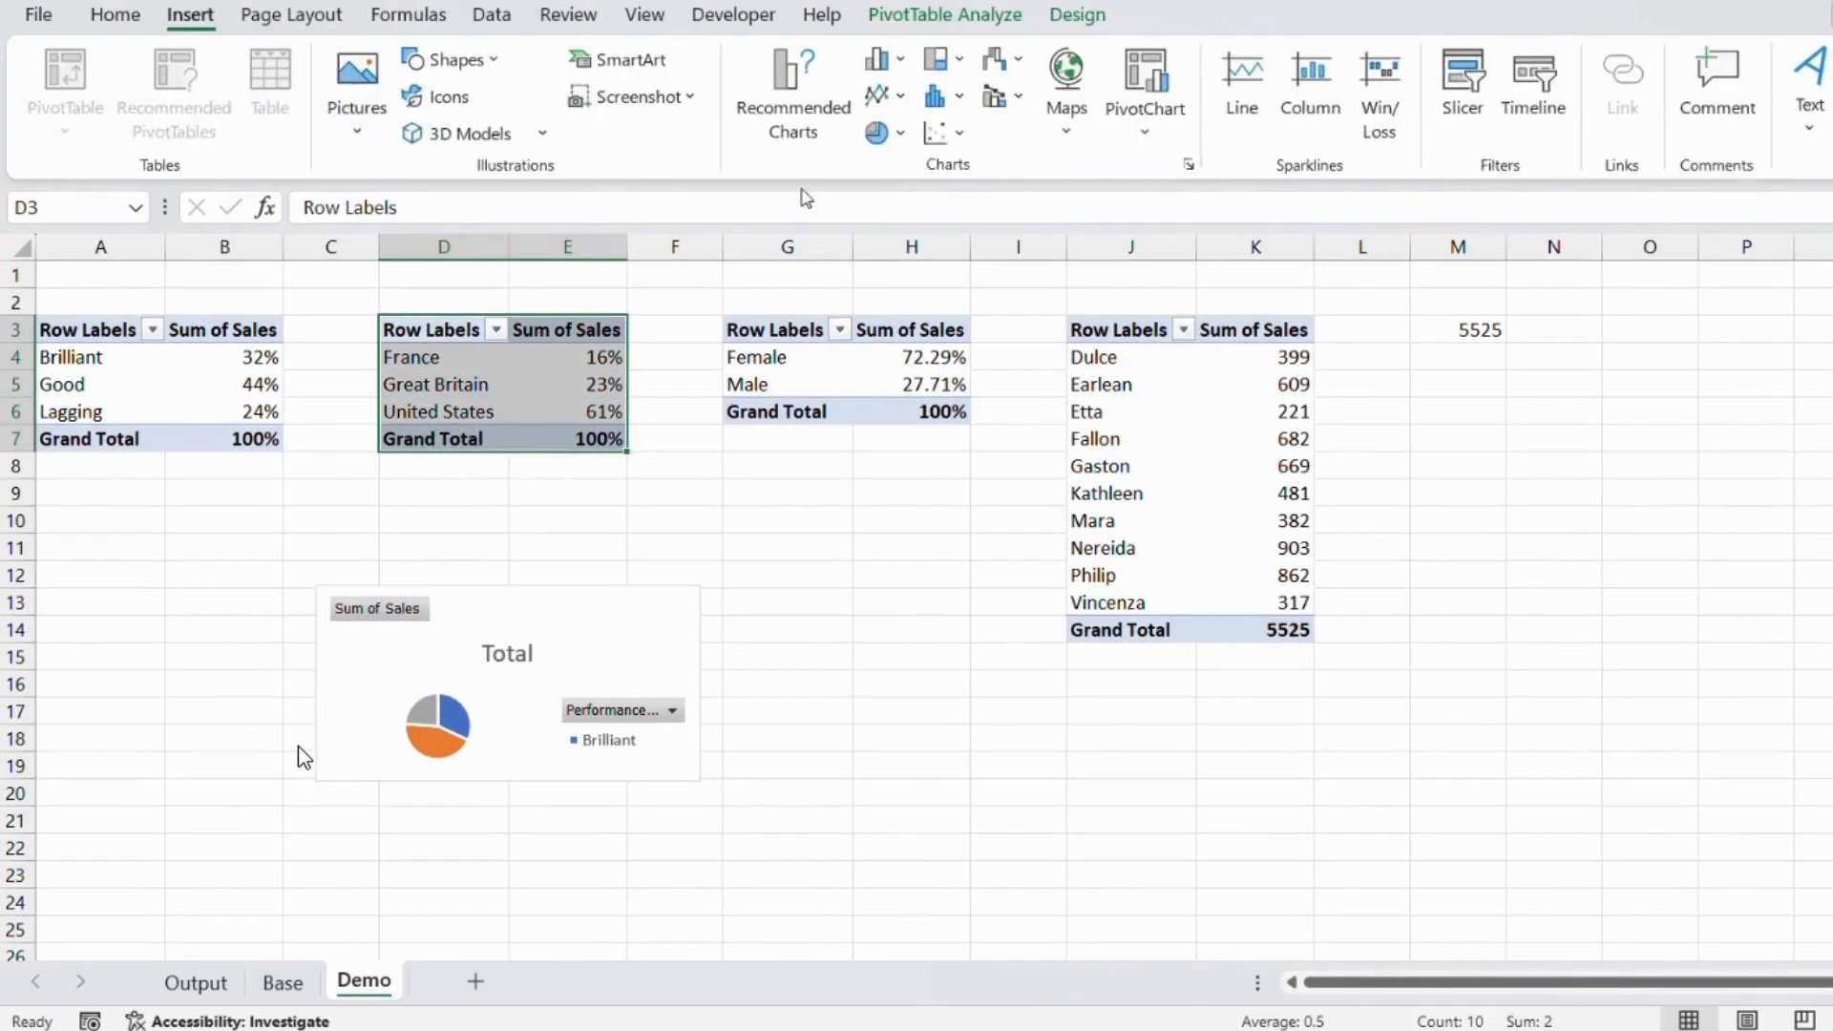
click(207, 414)
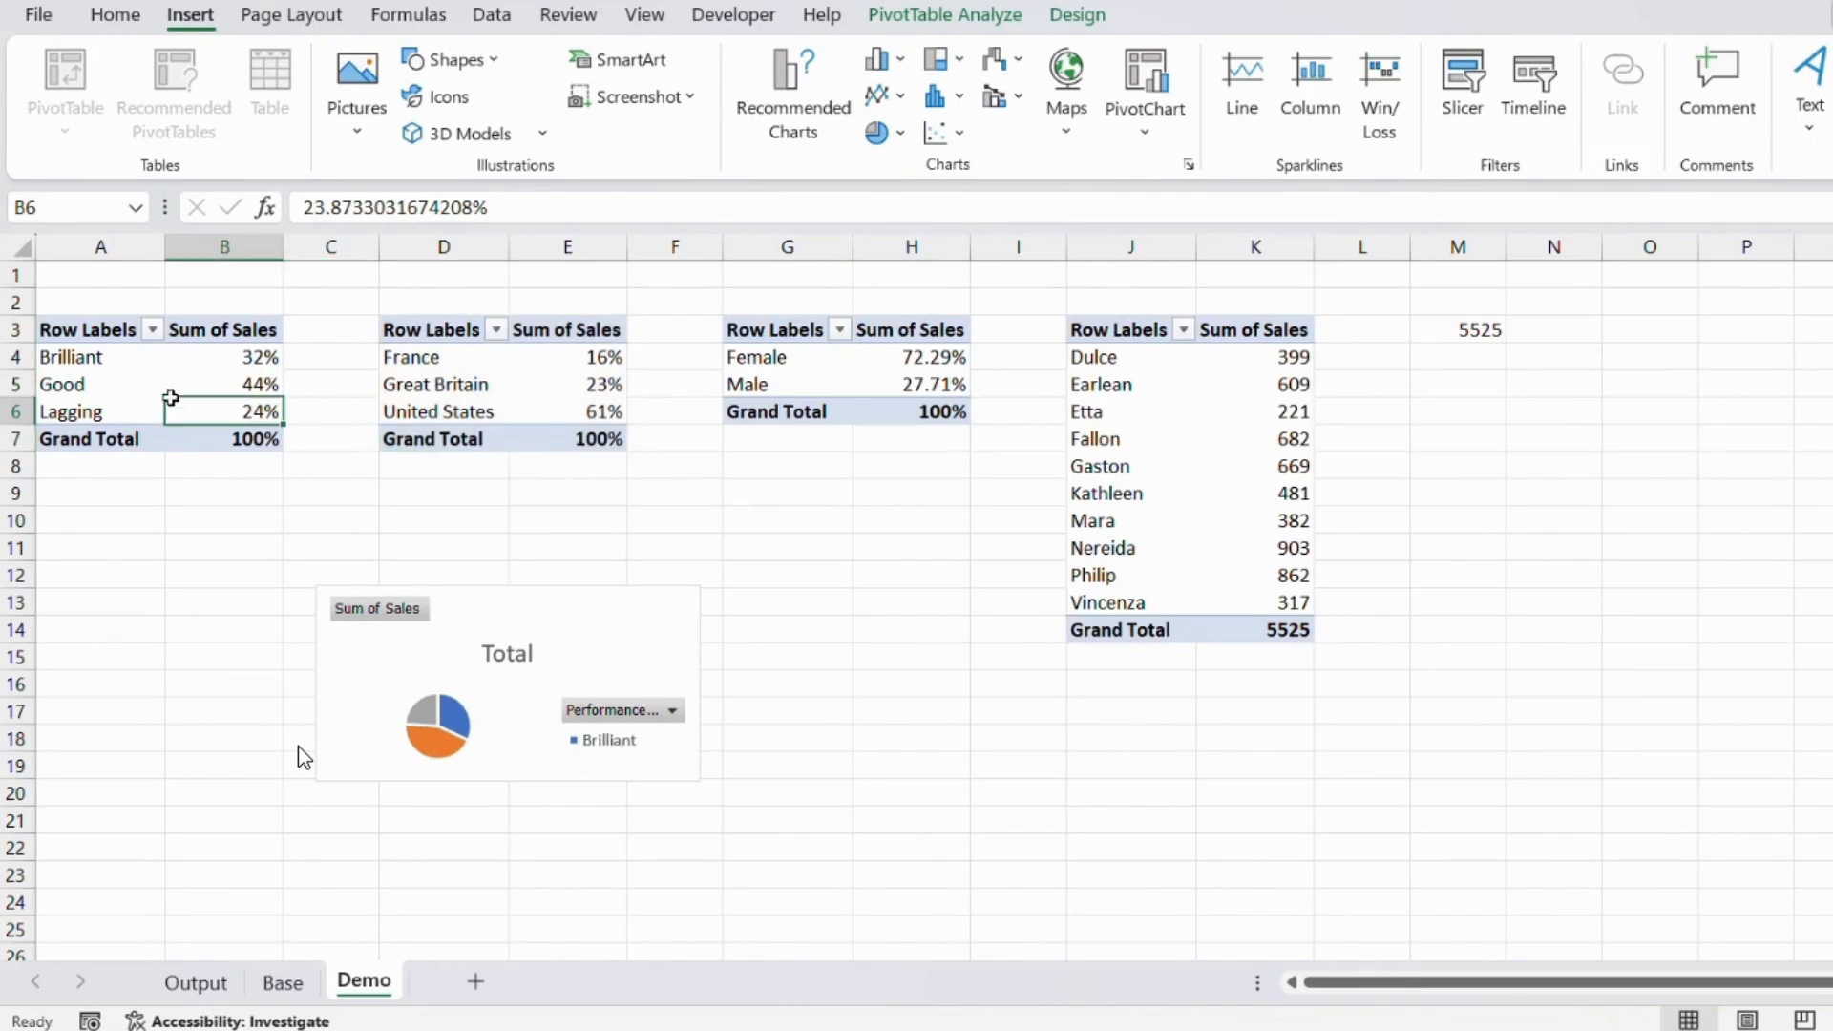
click(503, 606)
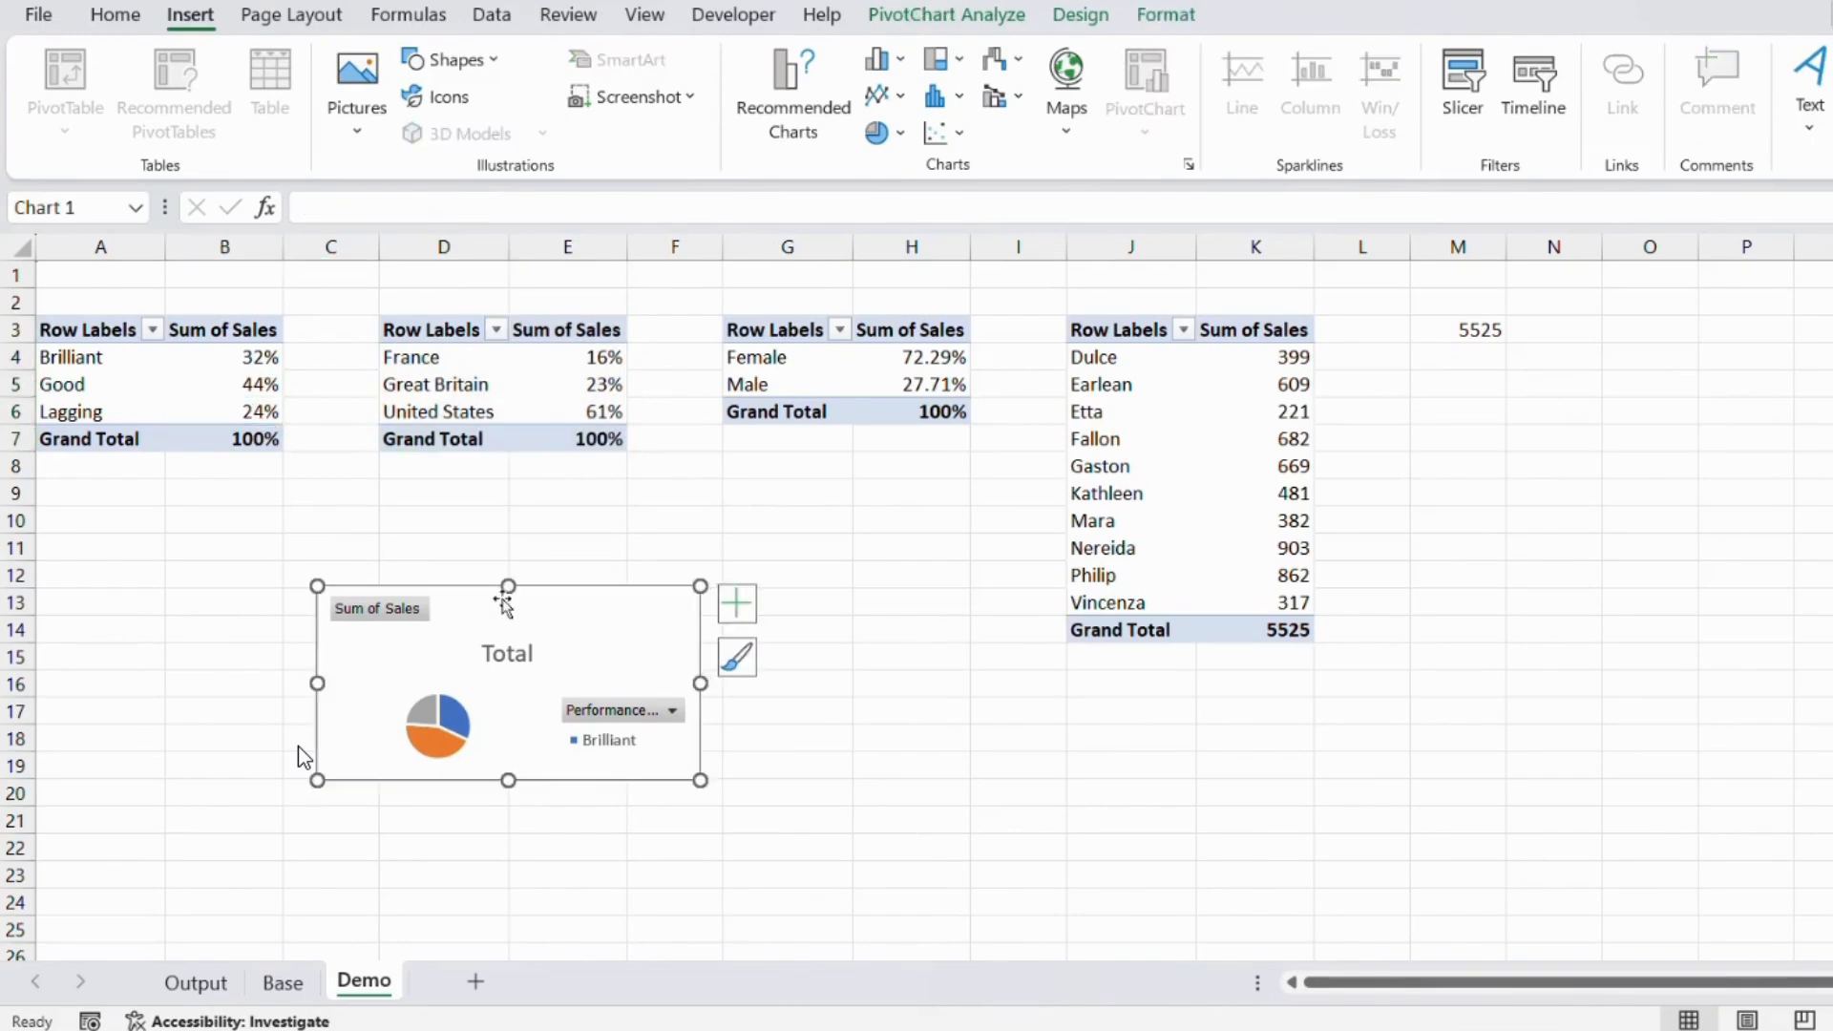
key(Delete)
Insert a doughnut chart from the performance PivotTable at A3:B7, shrink it and place it below the tables.
drag(60, 329, 182, 440)
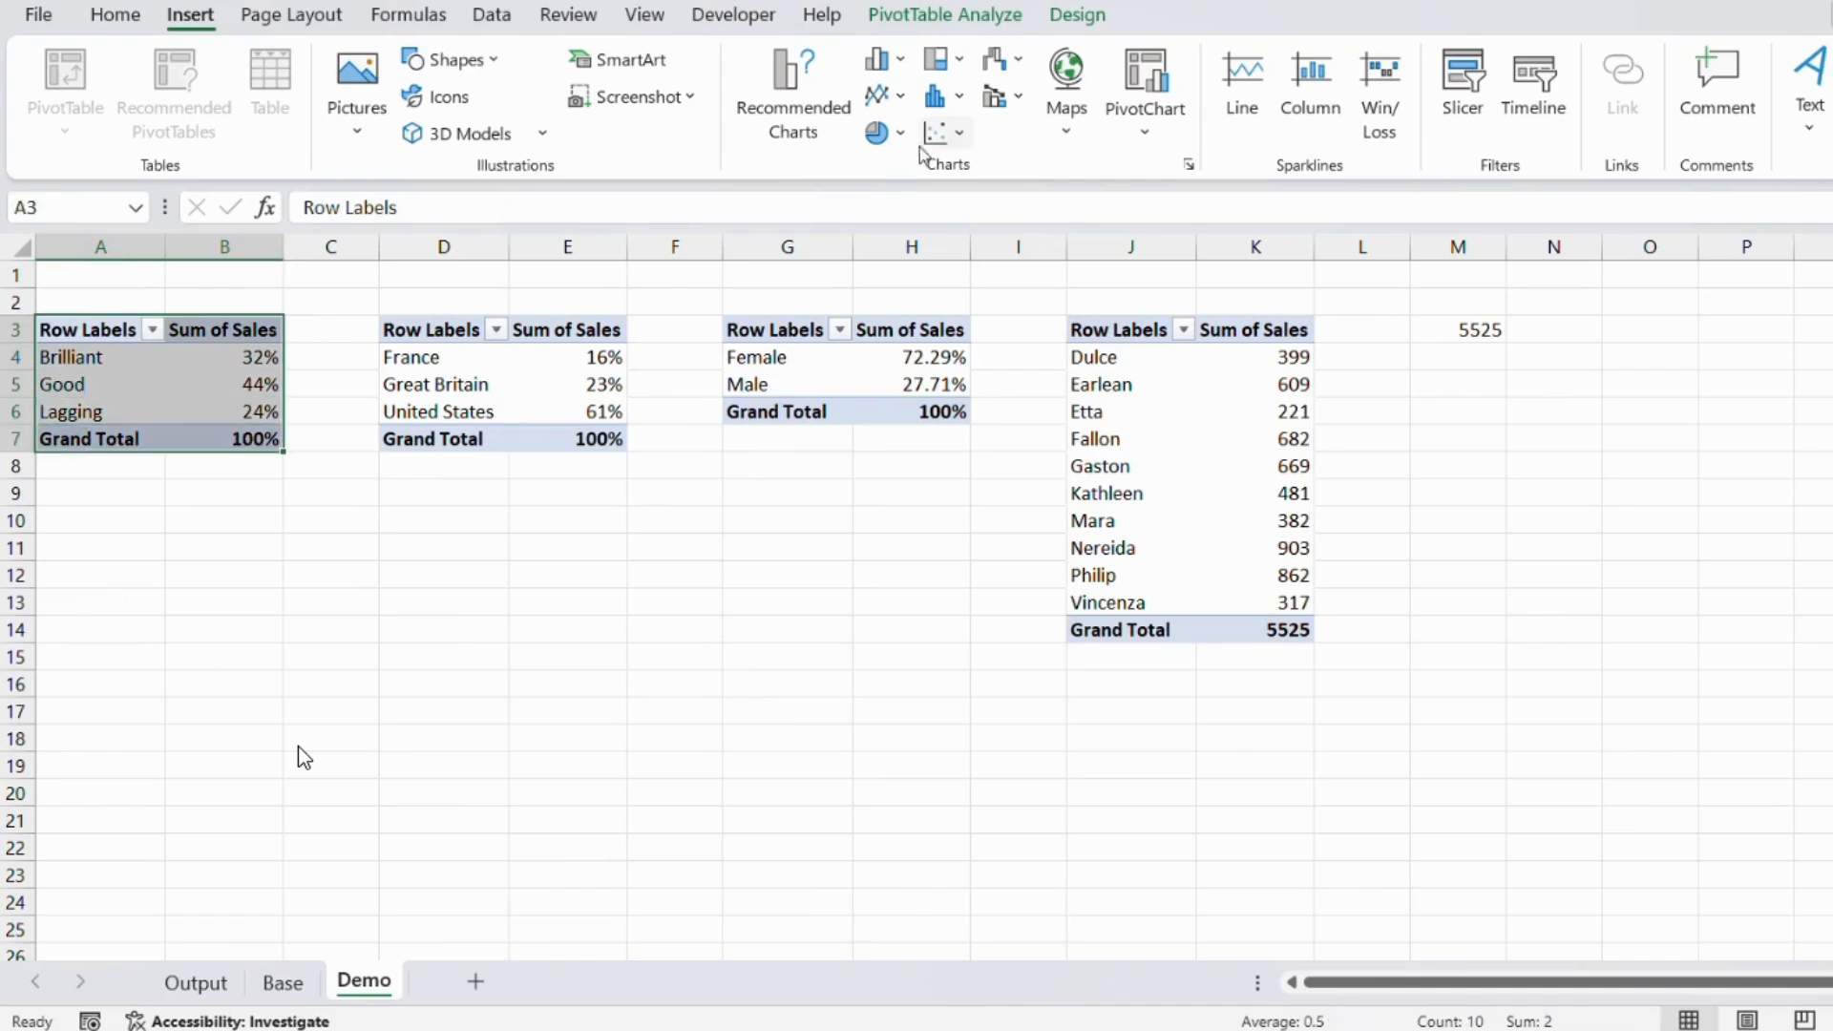
click(877, 133)
click(902, 504)
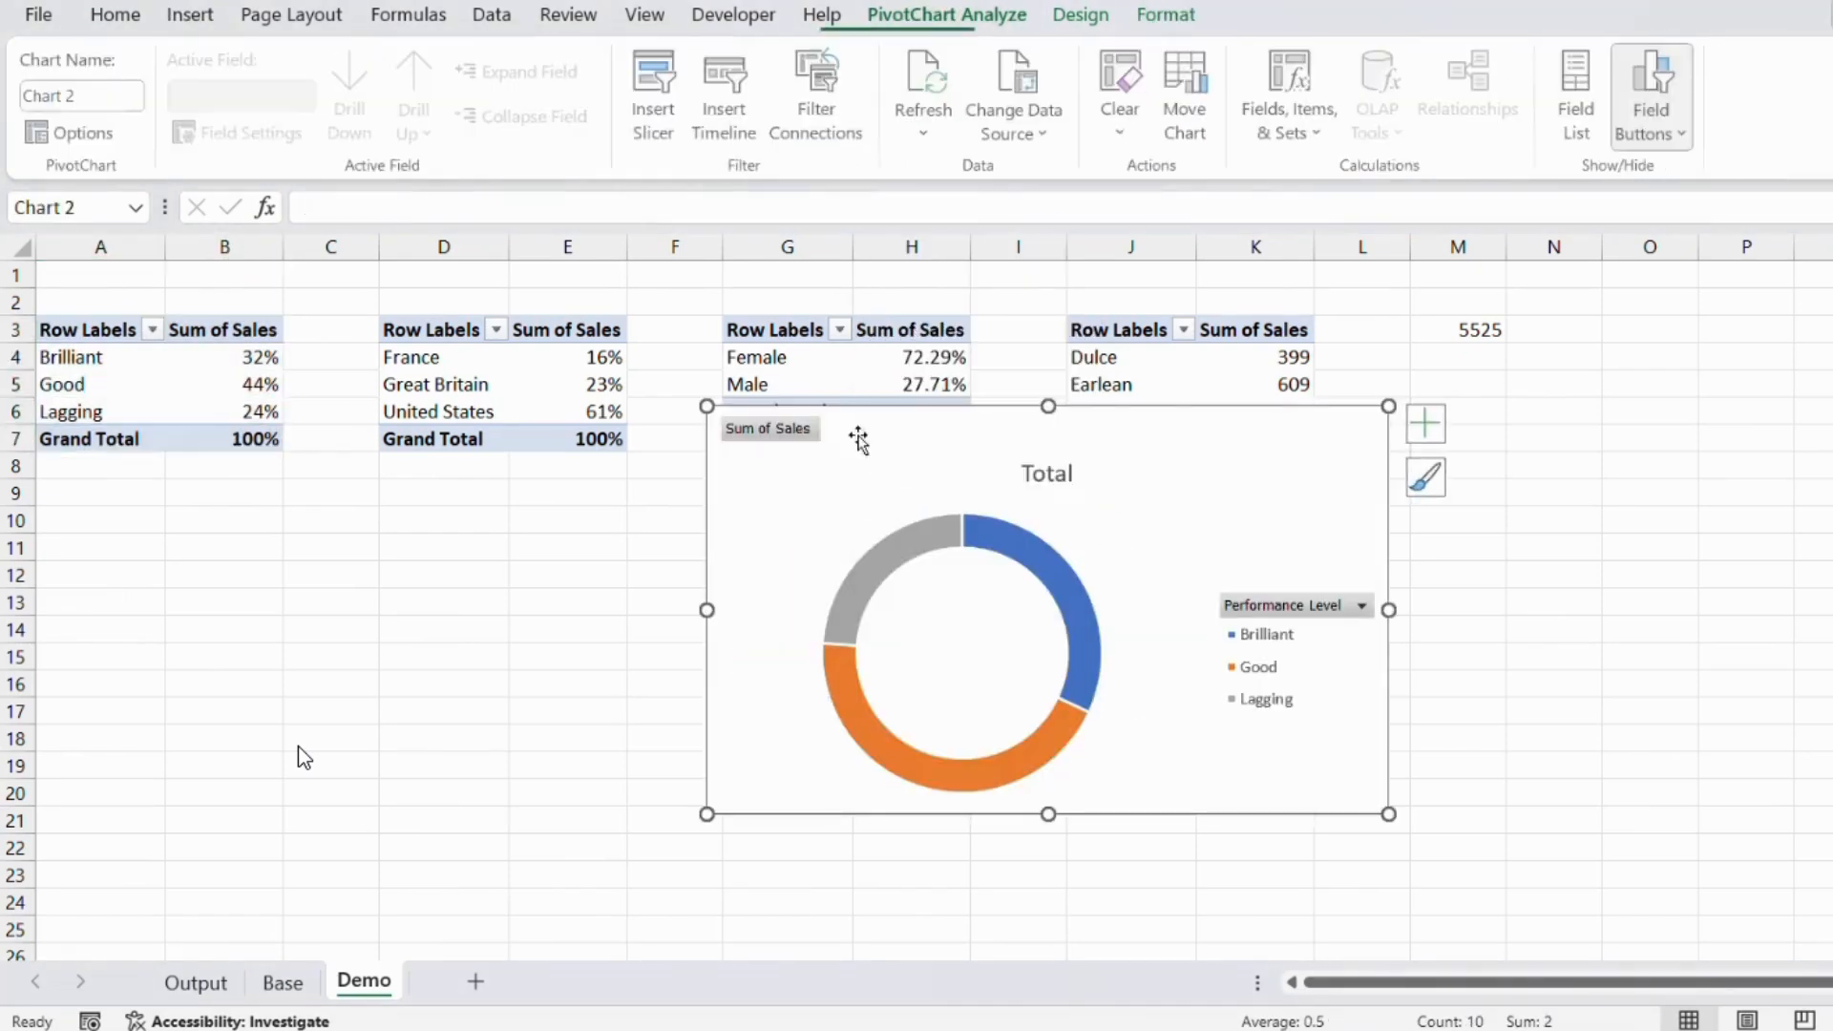
drag(860, 441, 500, 560)
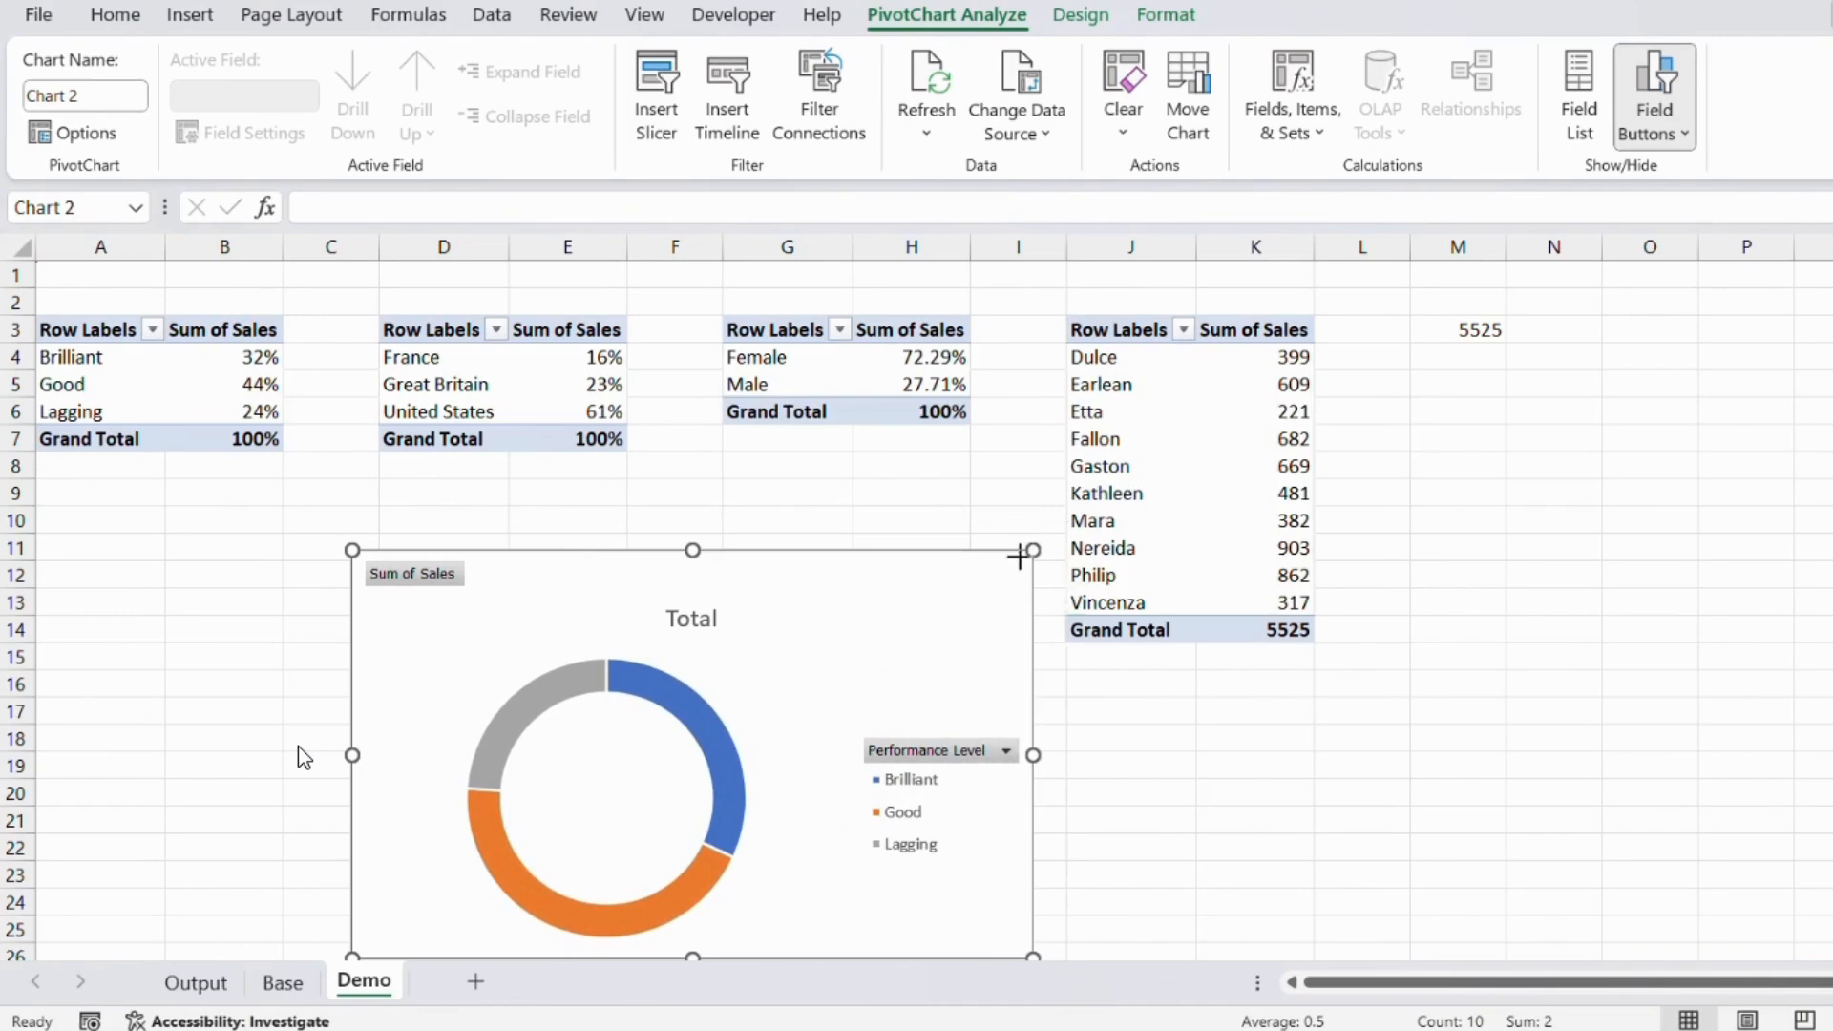
drag(1023, 553, 695, 622)
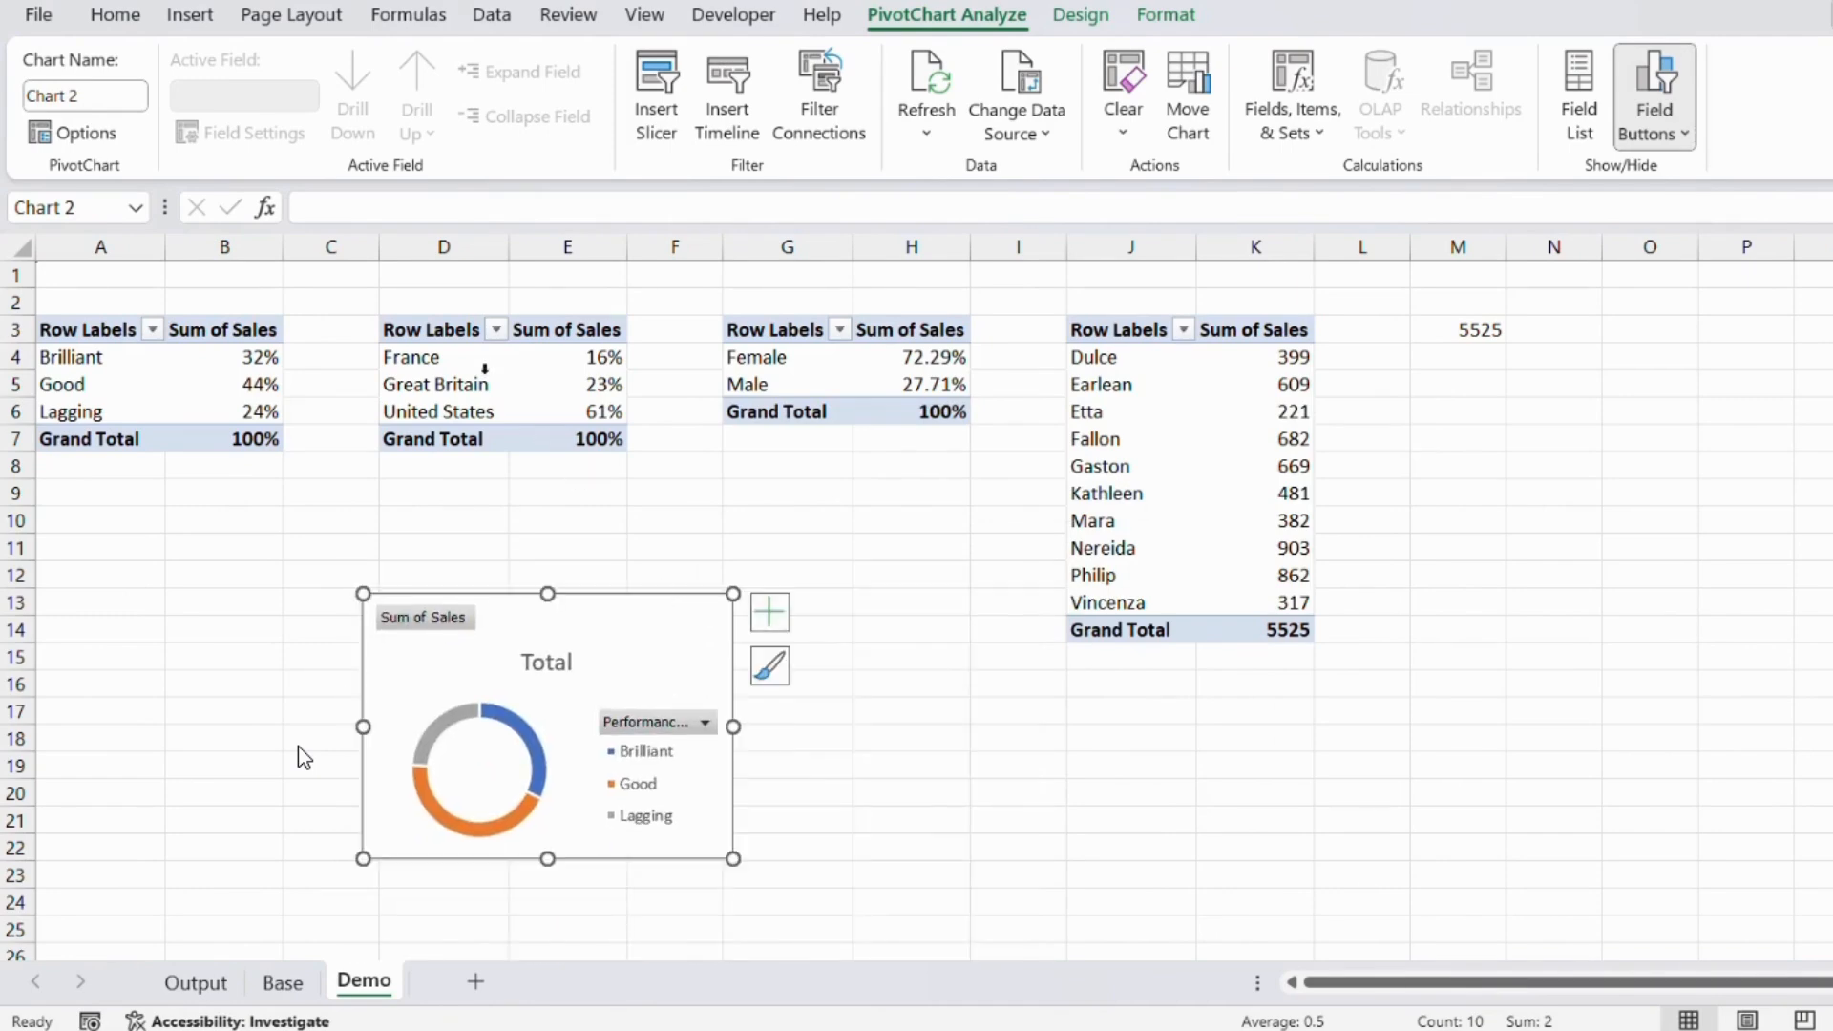
Insert a 2-D pie chart from the country PivotTable at D3:E7, shrink it and line it up beside the performance doughnut.
drag(439, 334, 573, 439)
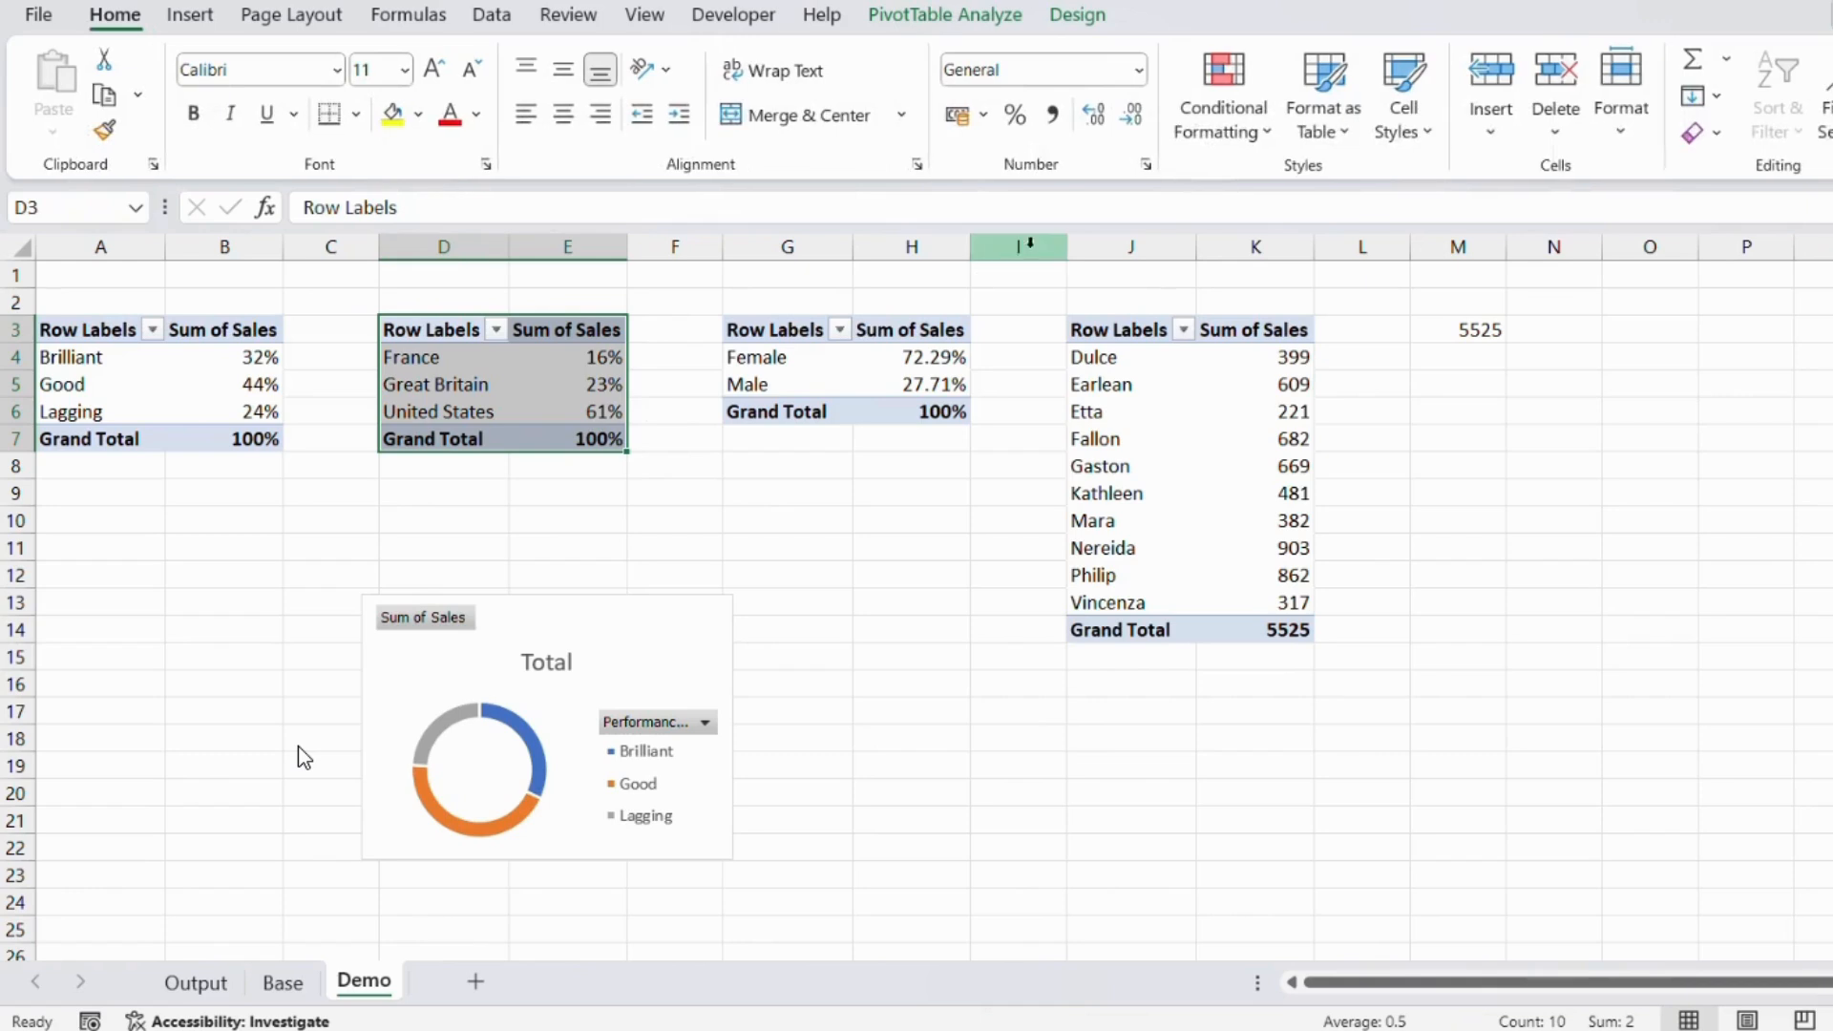
click(188, 15)
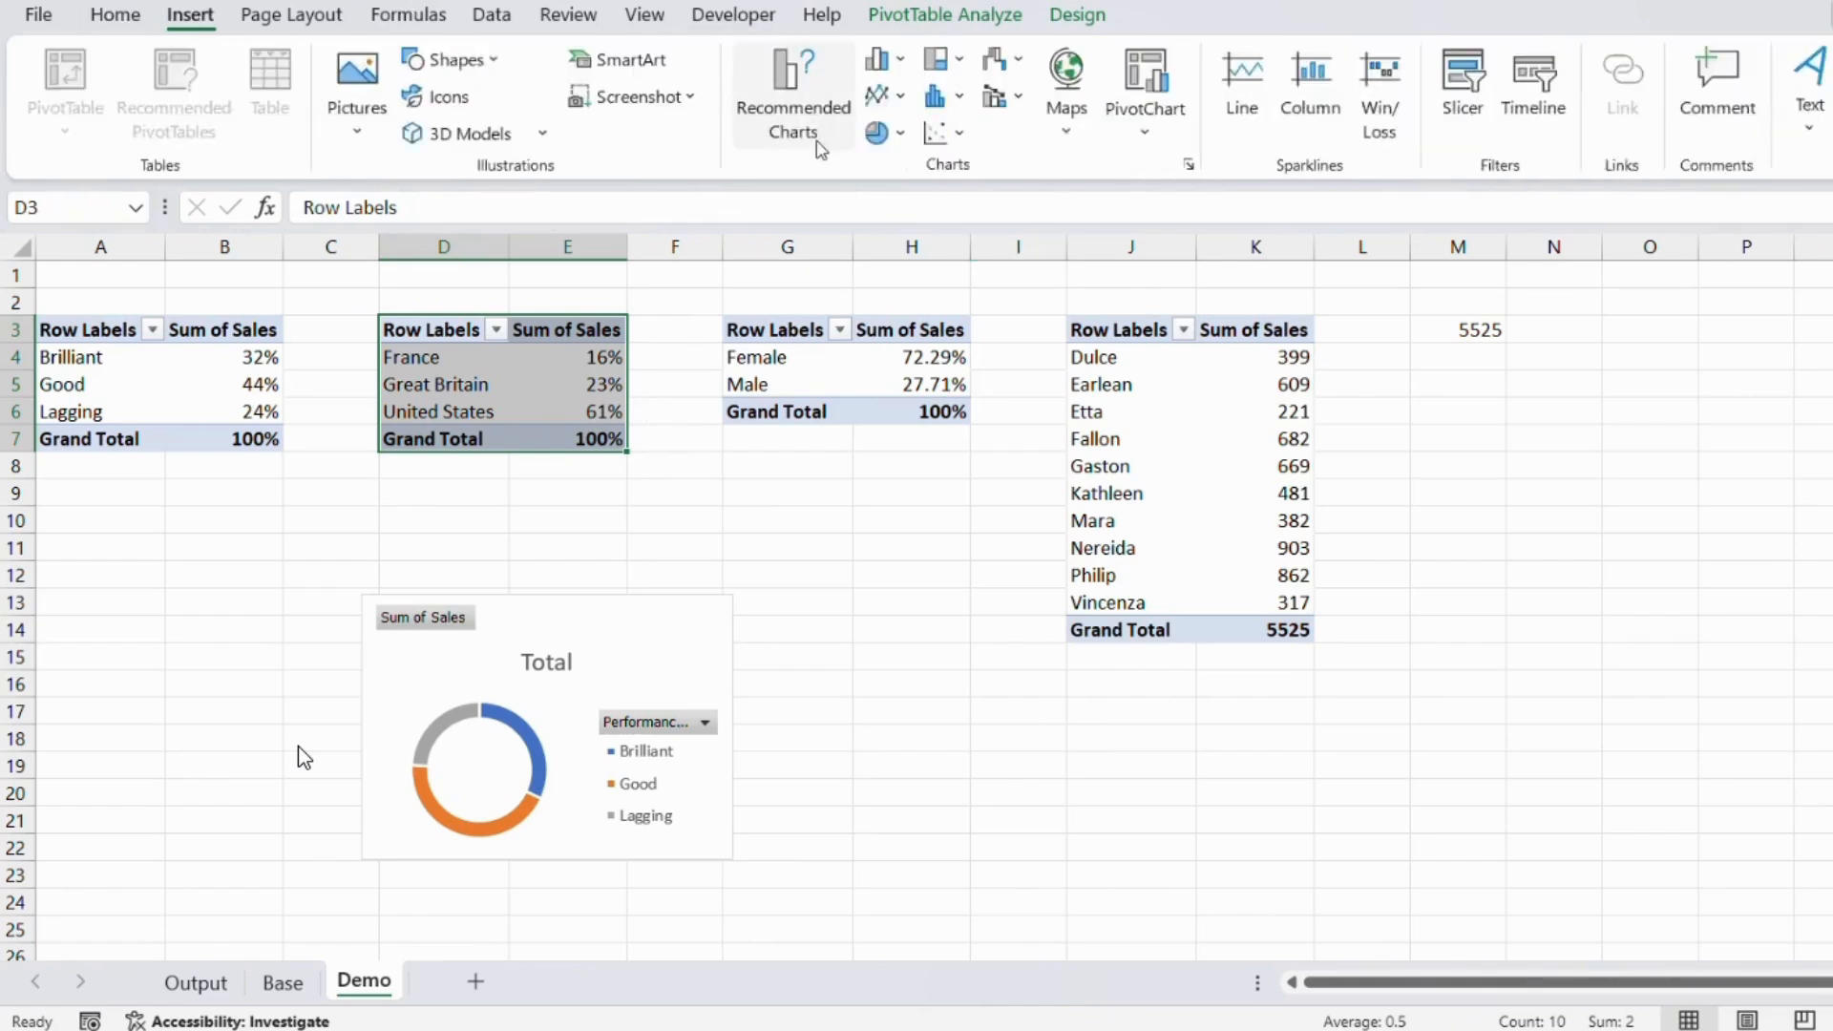
click(903, 133)
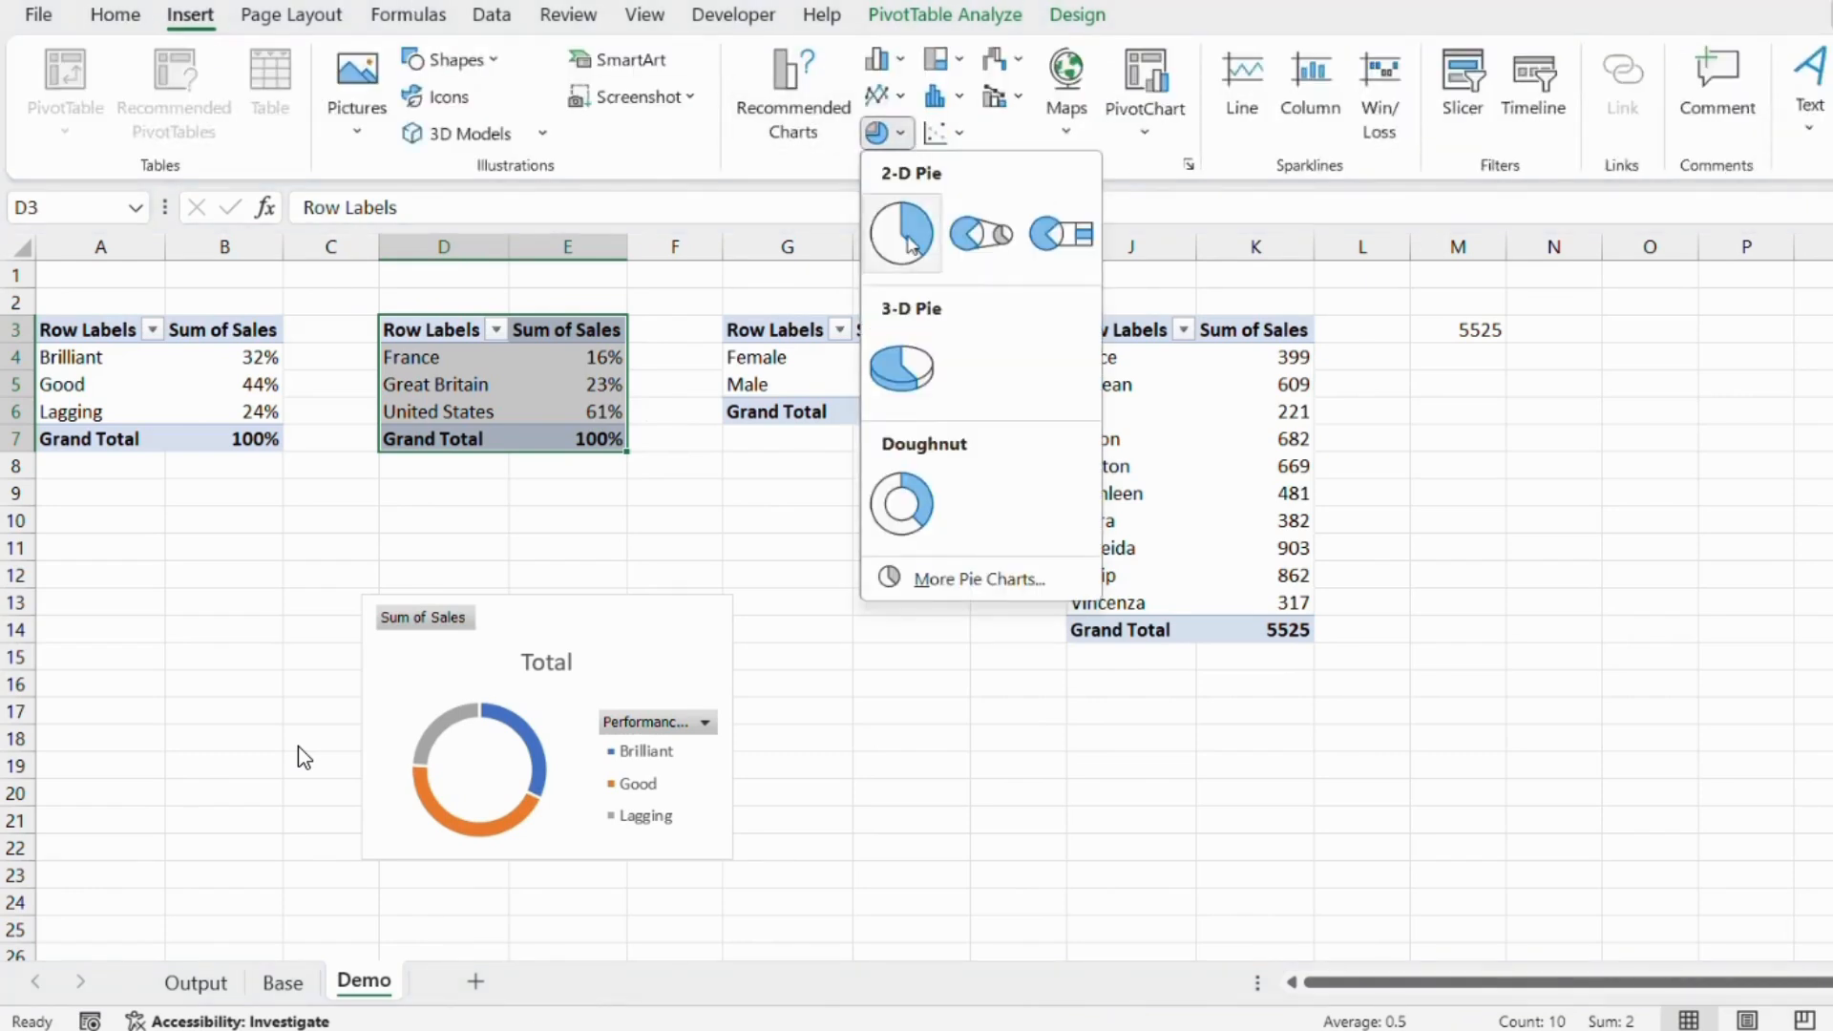
click(902, 233)
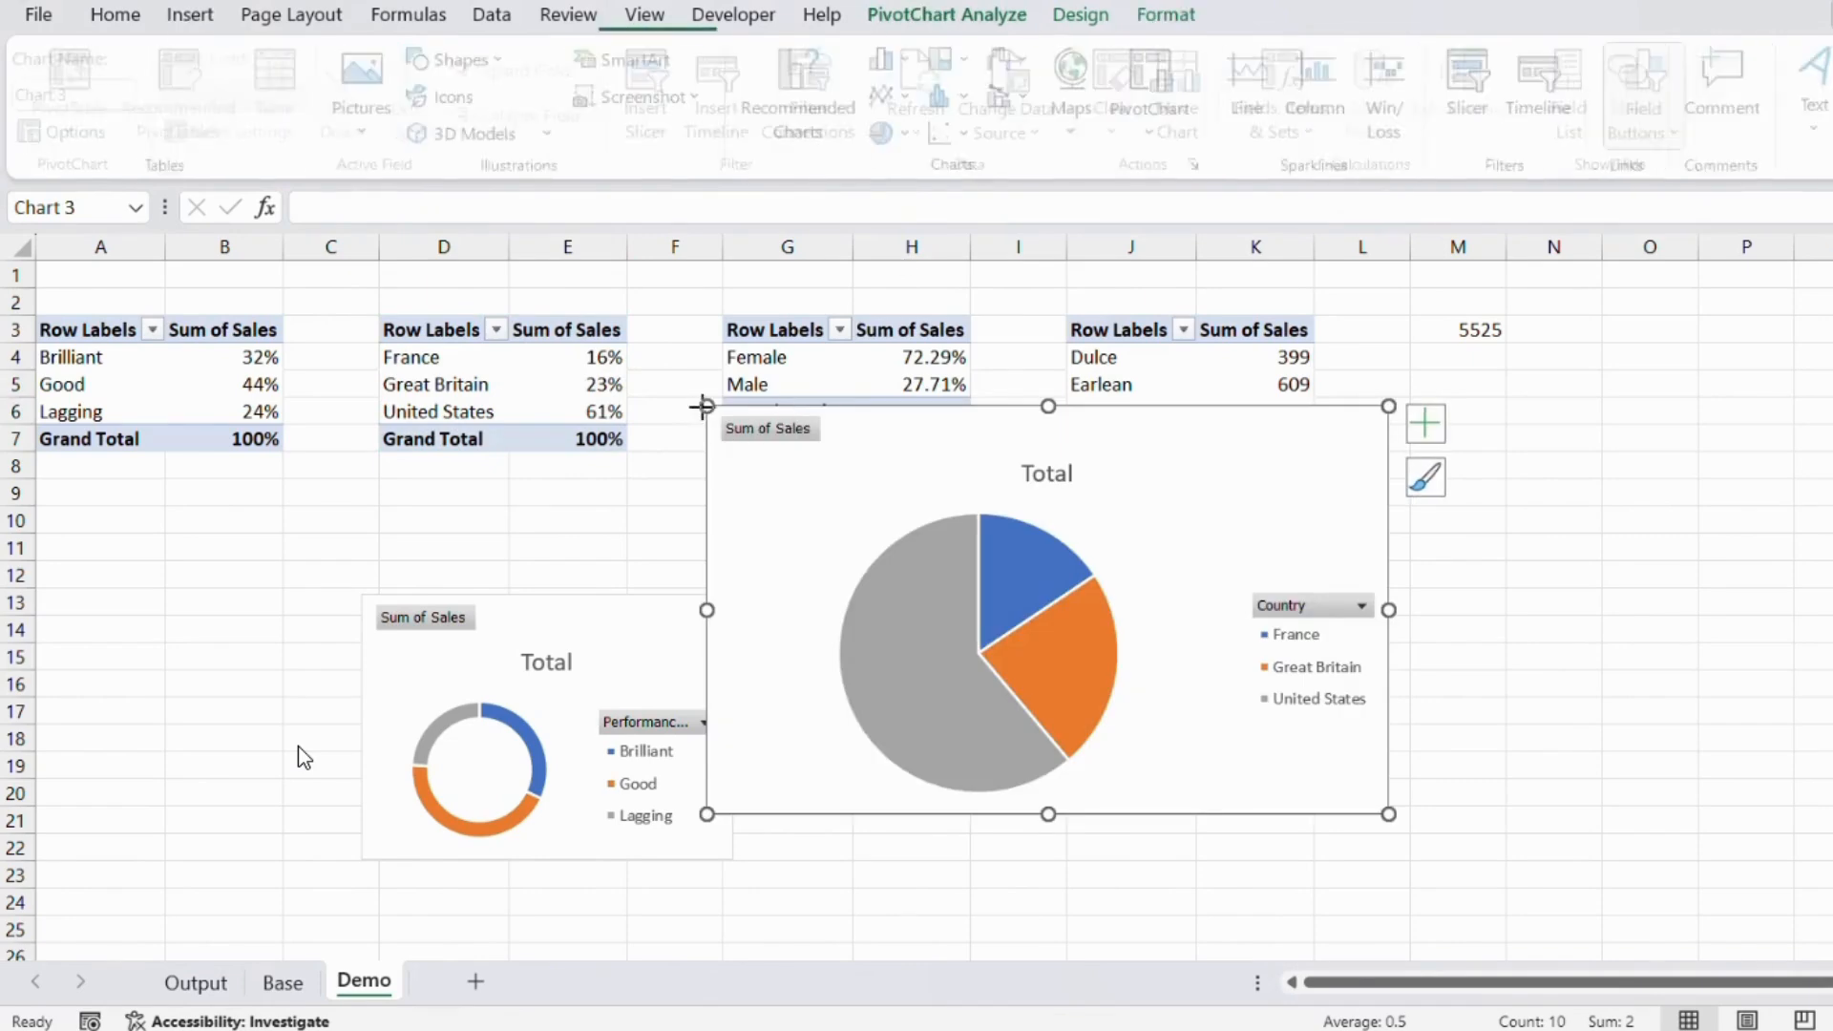
drag(703, 421, 958, 634)
drag(944, 707, 757, 703)
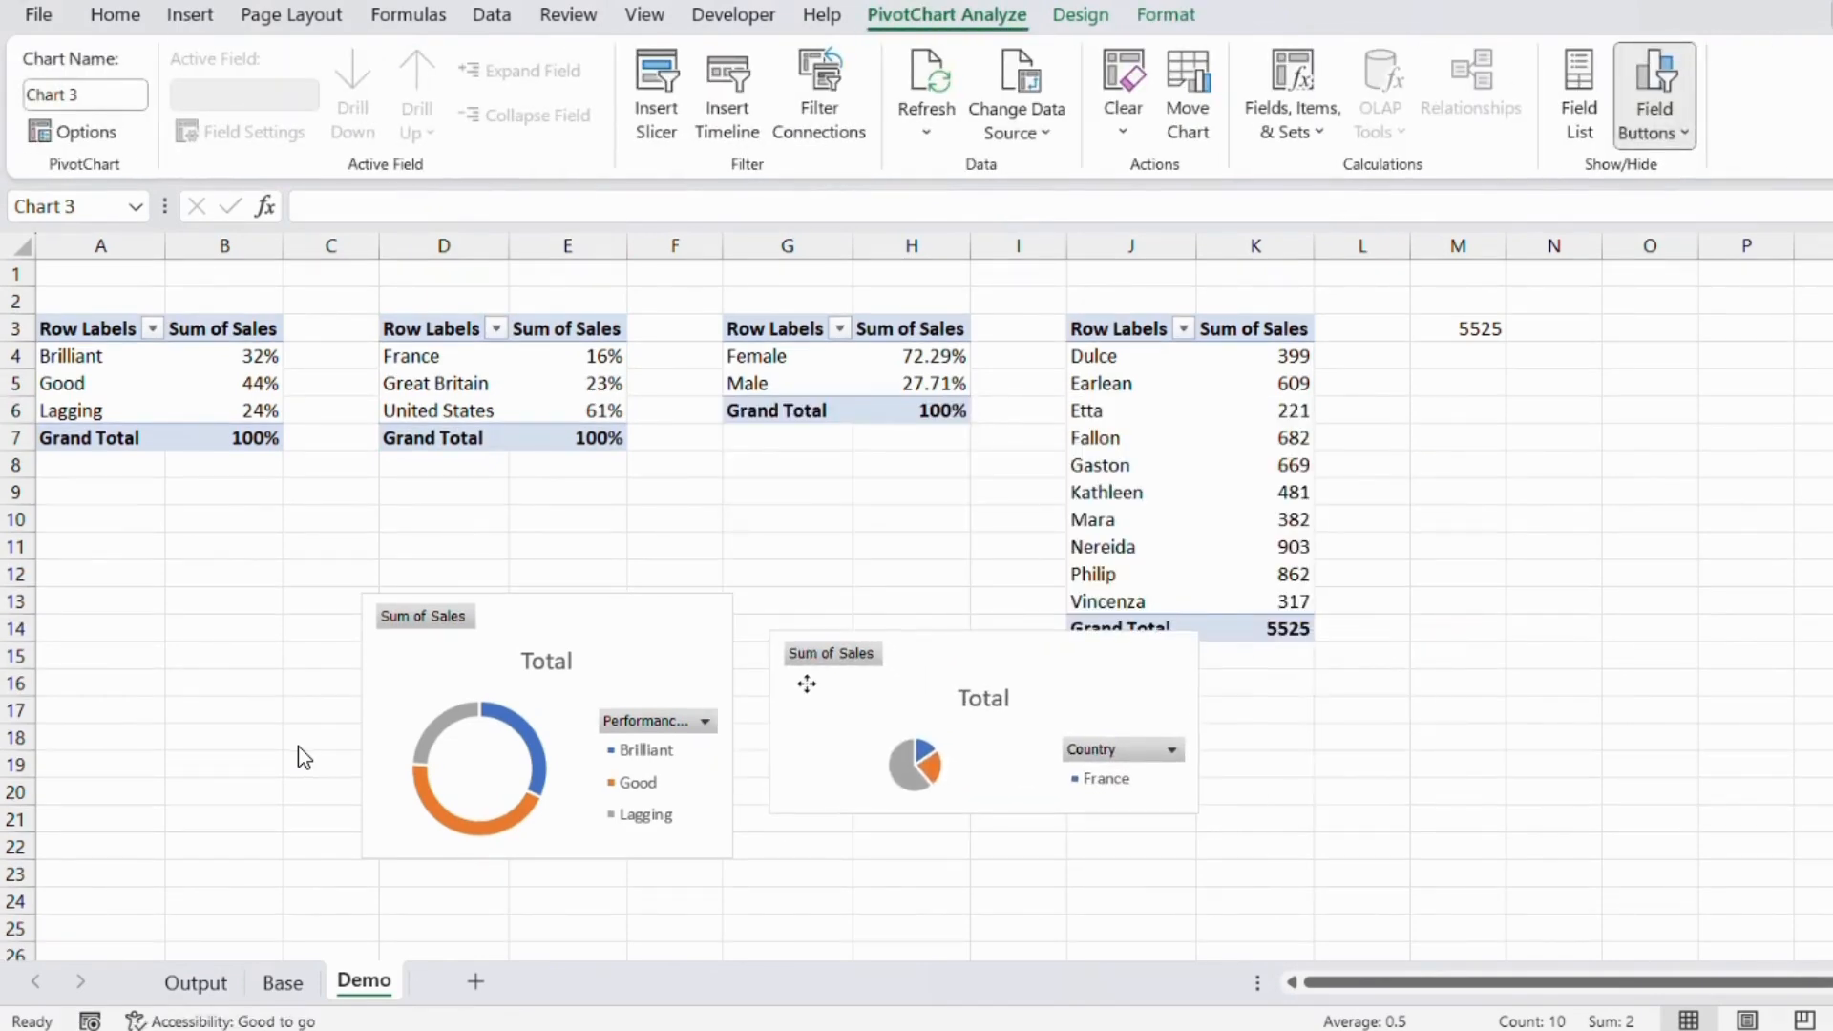
drag(700, 638, 404, 610)
drag(819, 705, 525, 635)
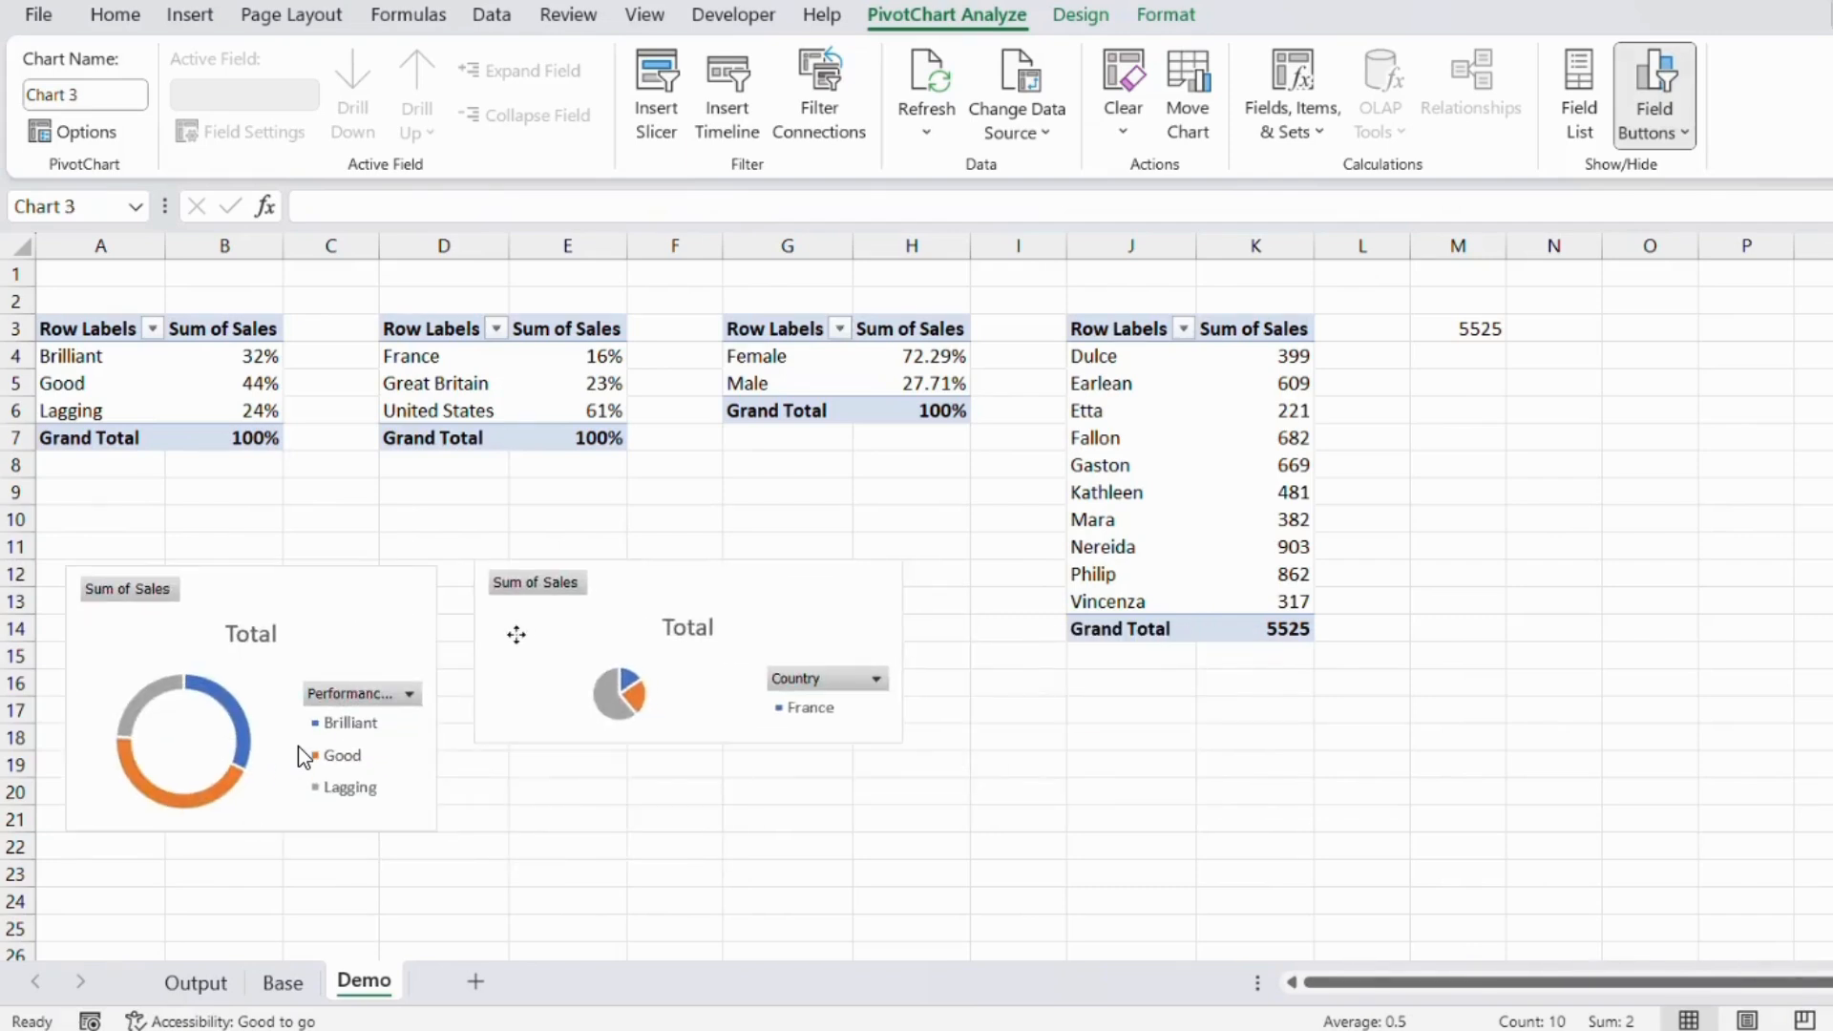
Insert a 2-D column chart from the gender PivotTable at G3:H6, shrink it and move all three charts into one row below the tables.
drag(769, 329, 950, 416)
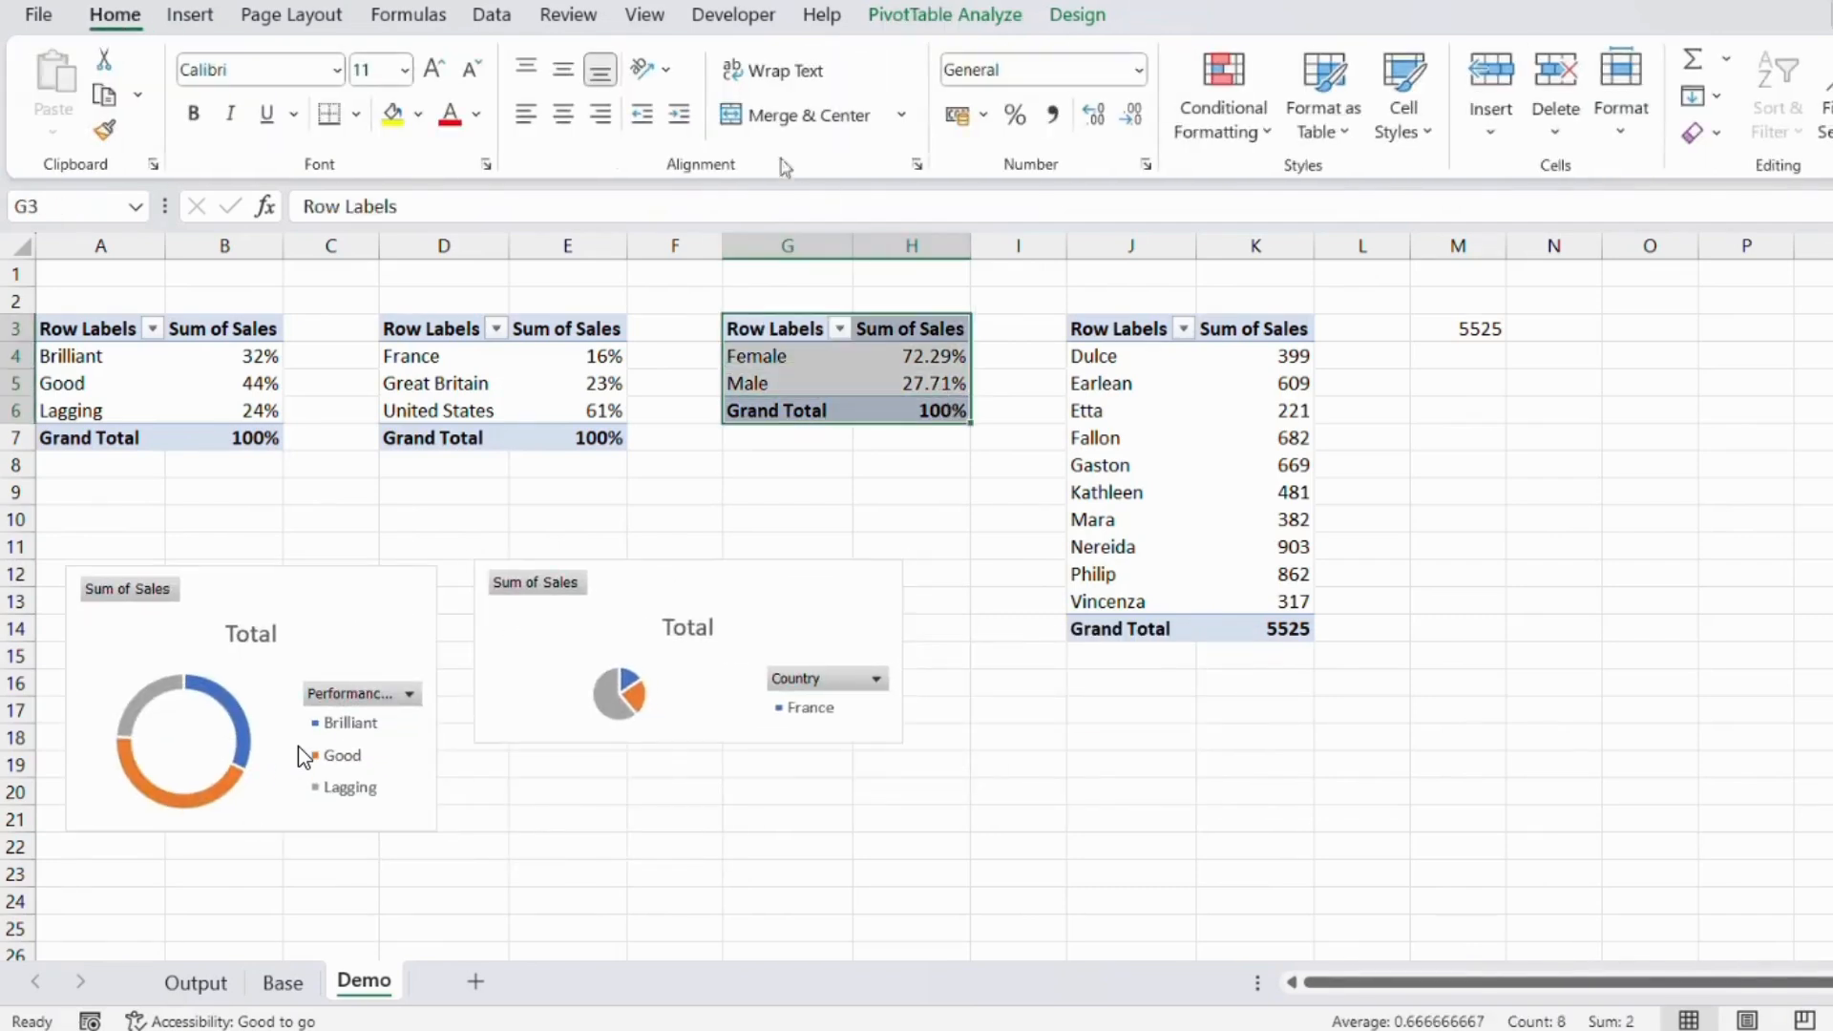
click(190, 15)
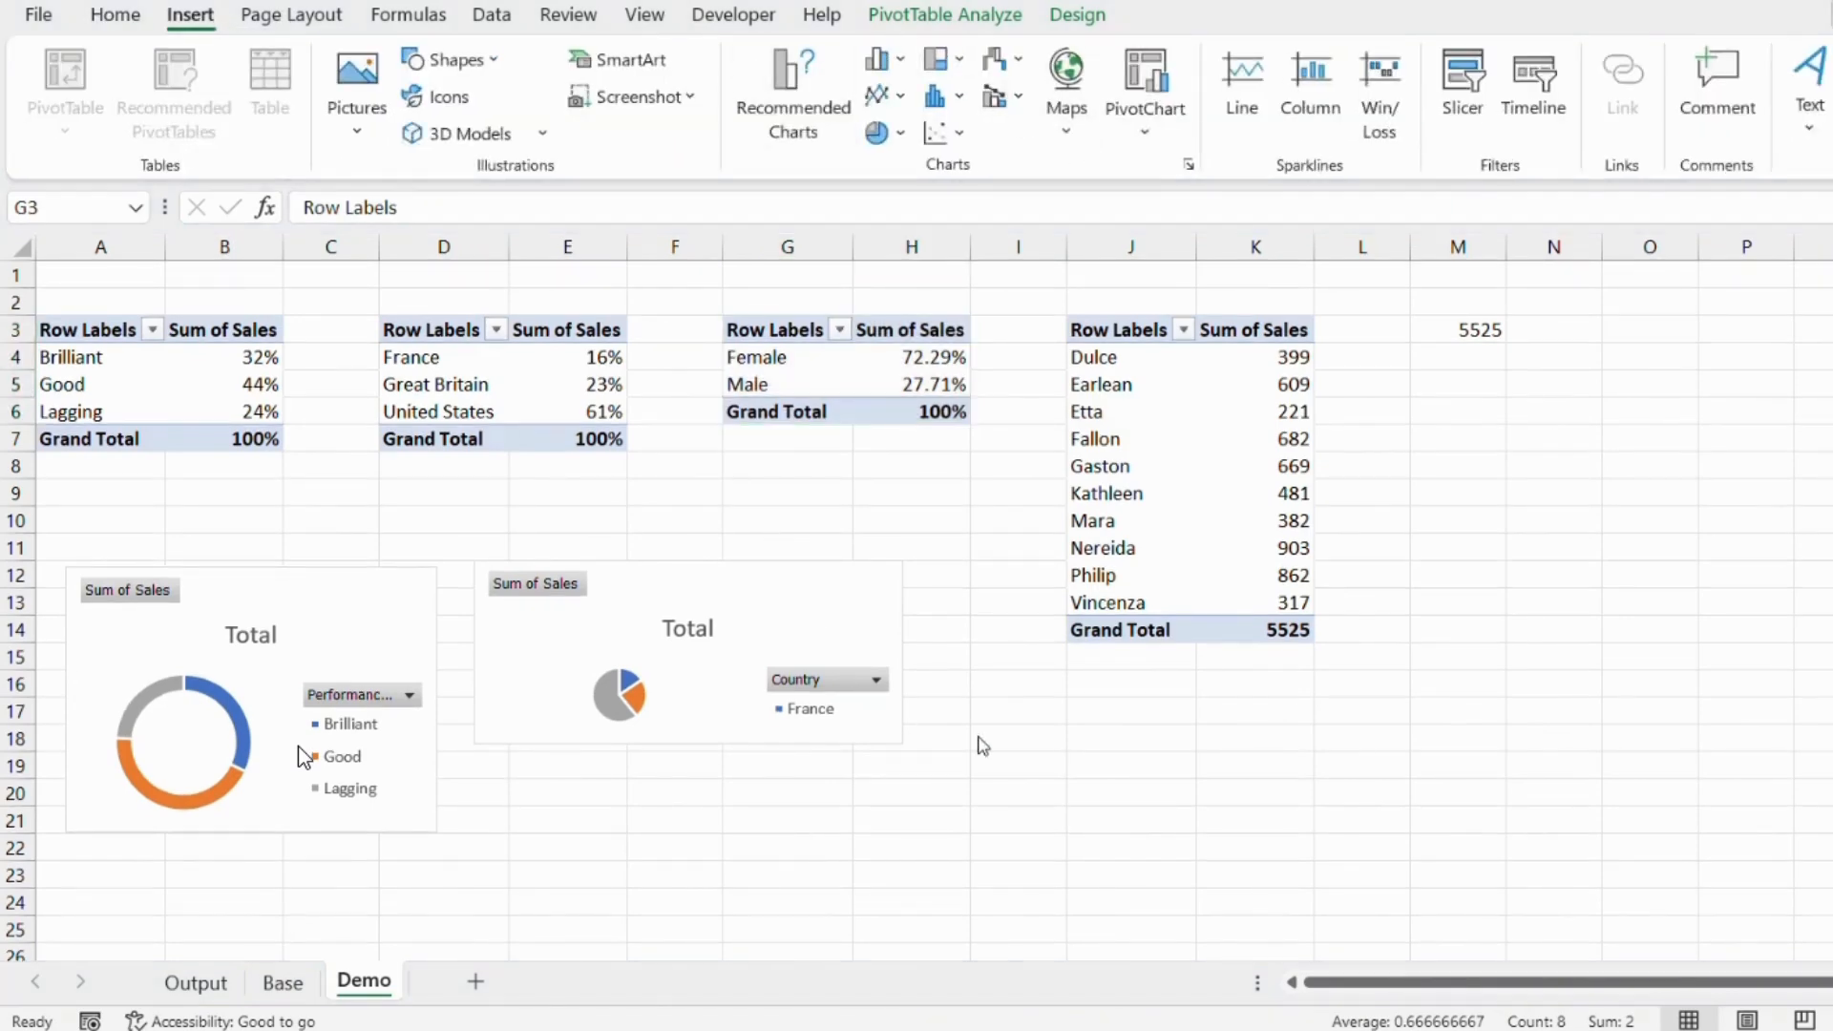
click(877, 726)
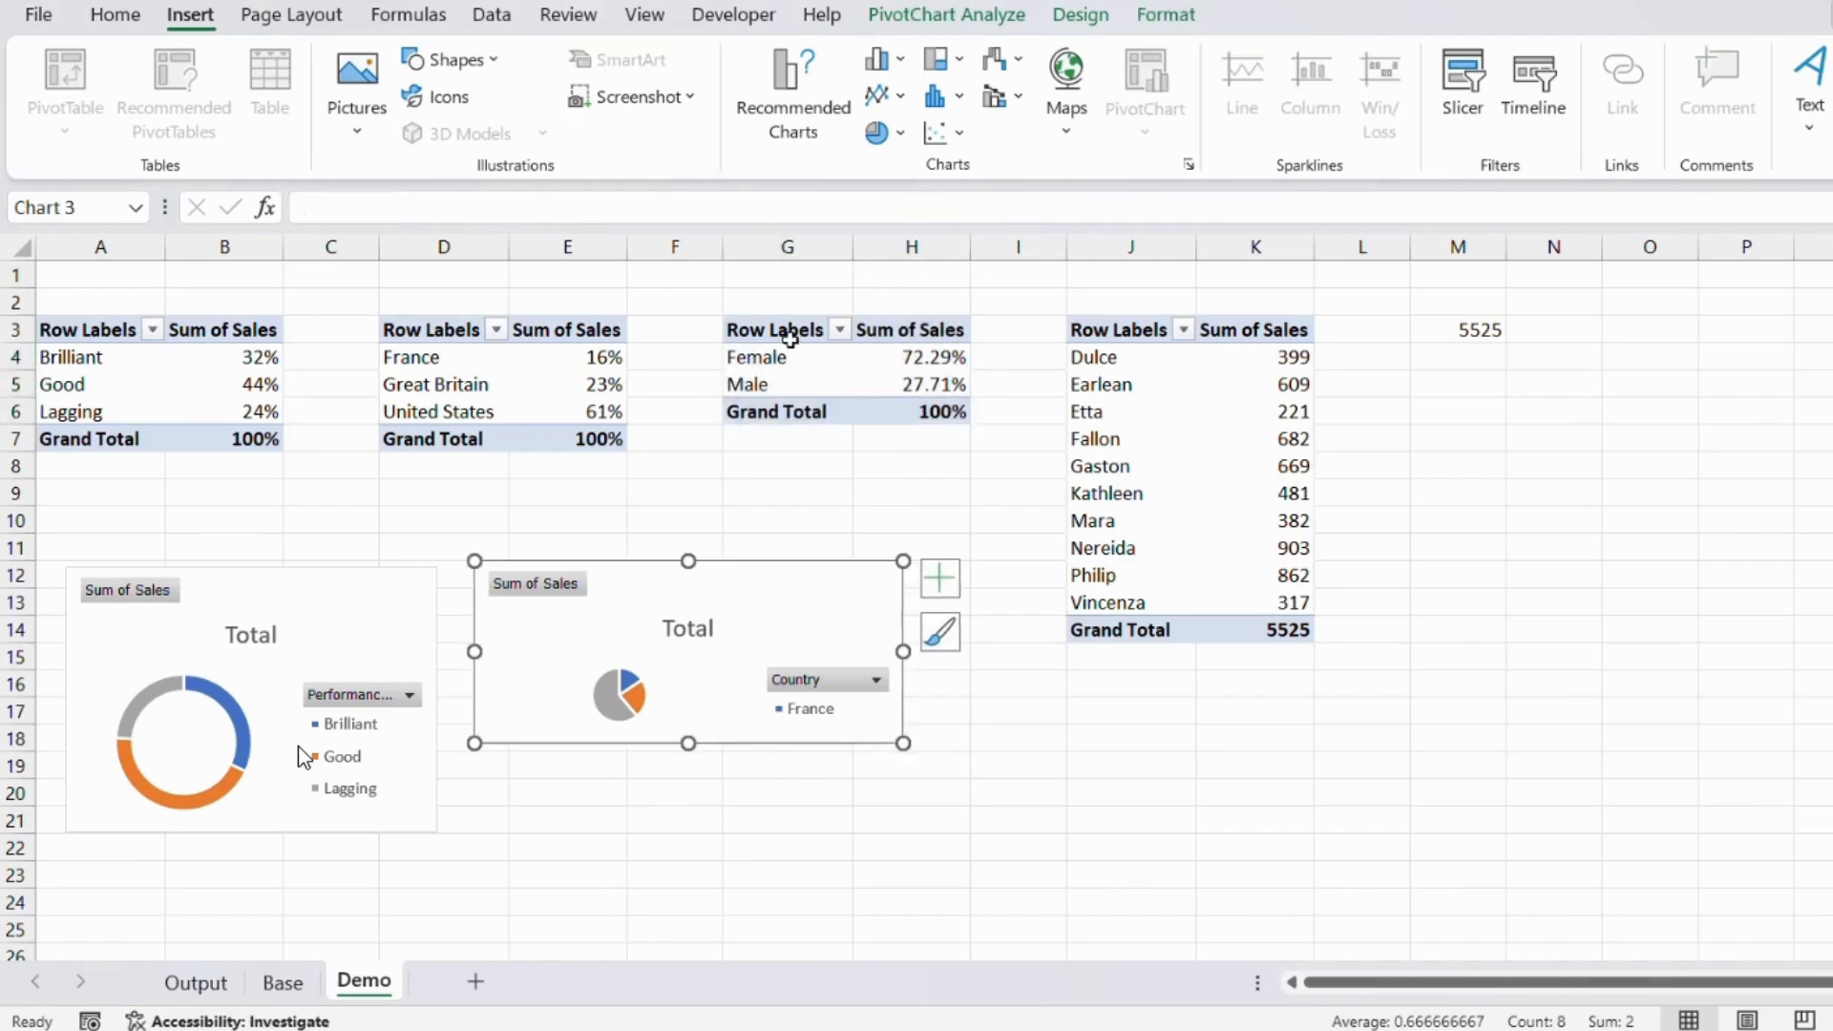
drag(790, 339, 945, 415)
click(879, 59)
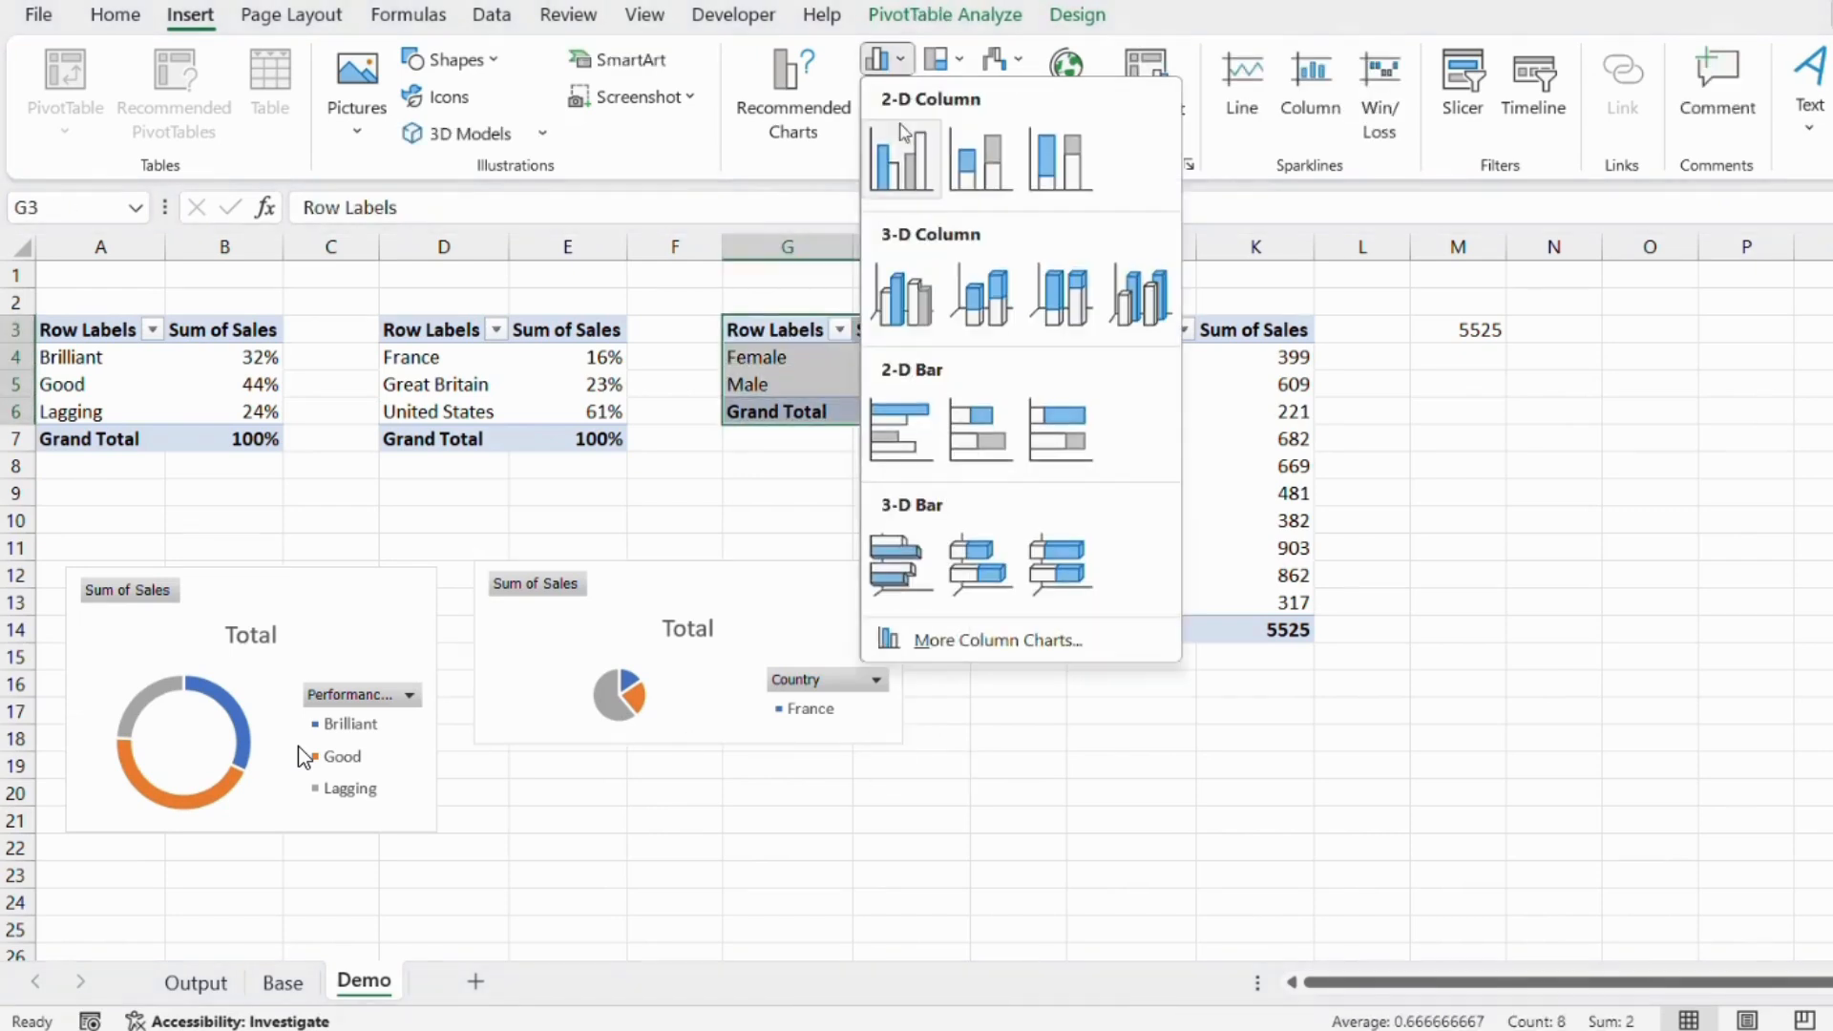
click(895, 172)
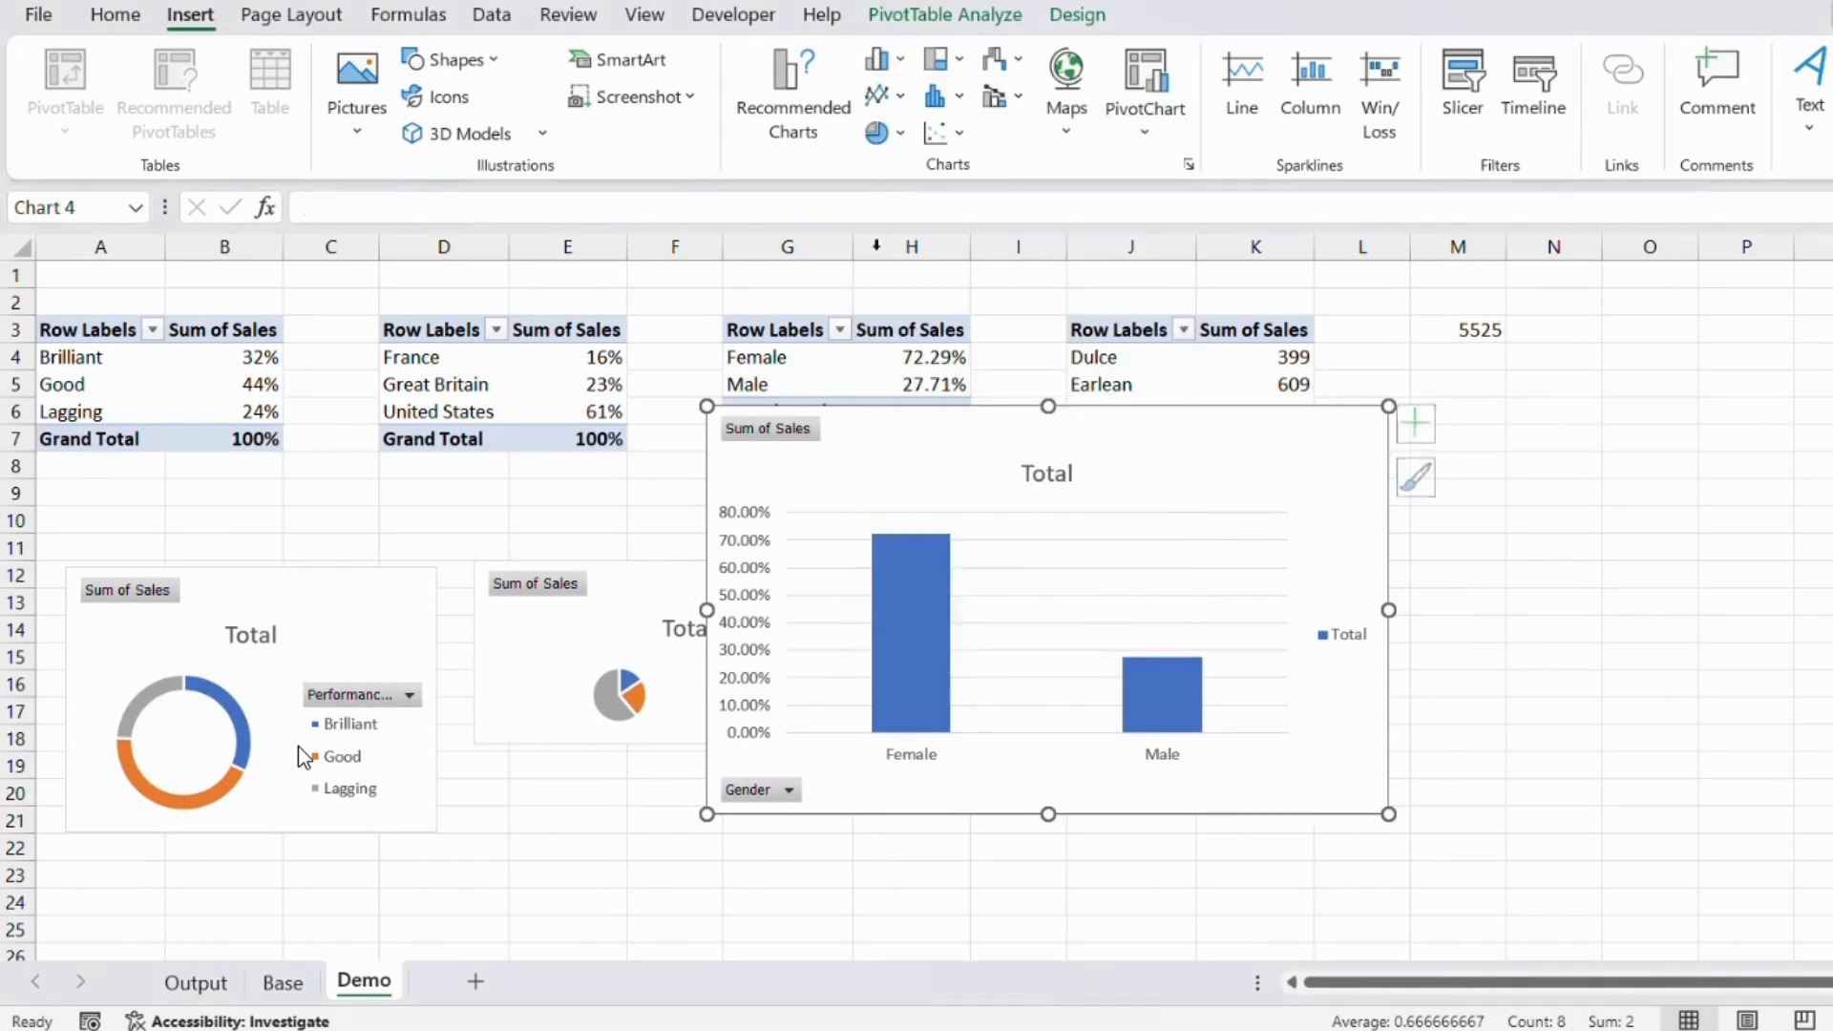
drag(879, 439, 1092, 585)
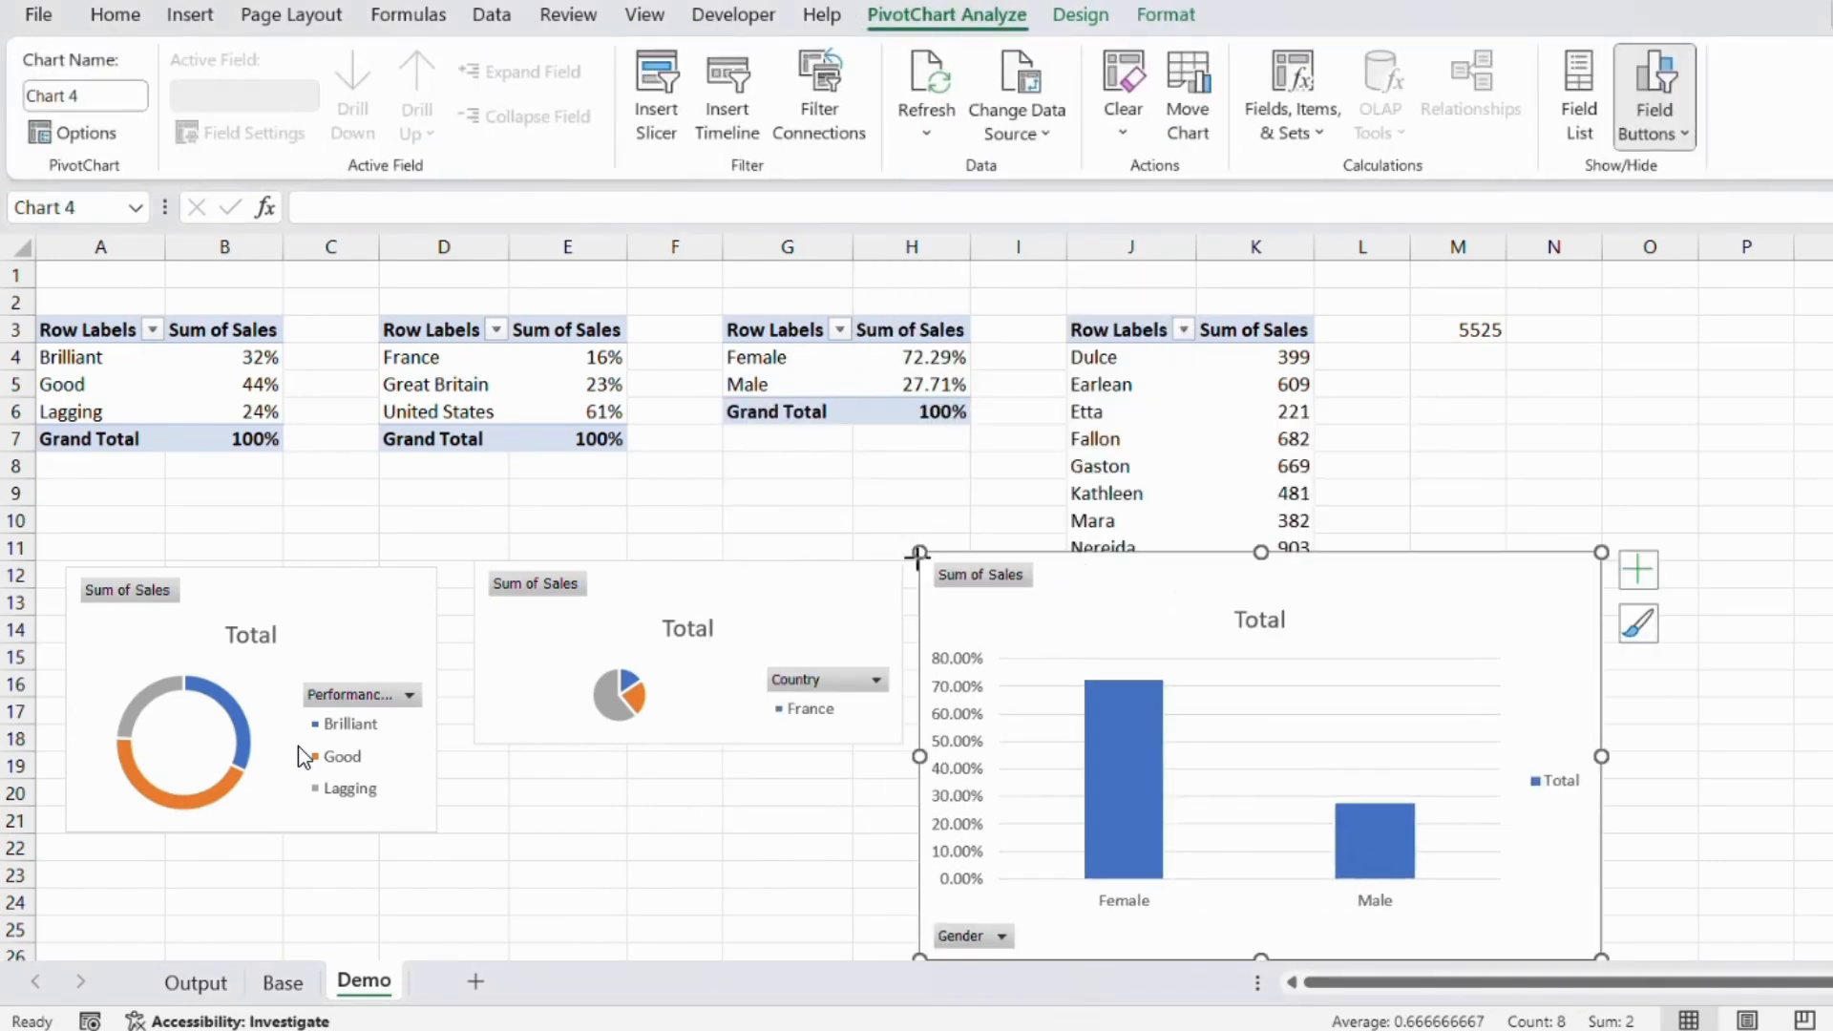
drag(918, 555, 1018, 642)
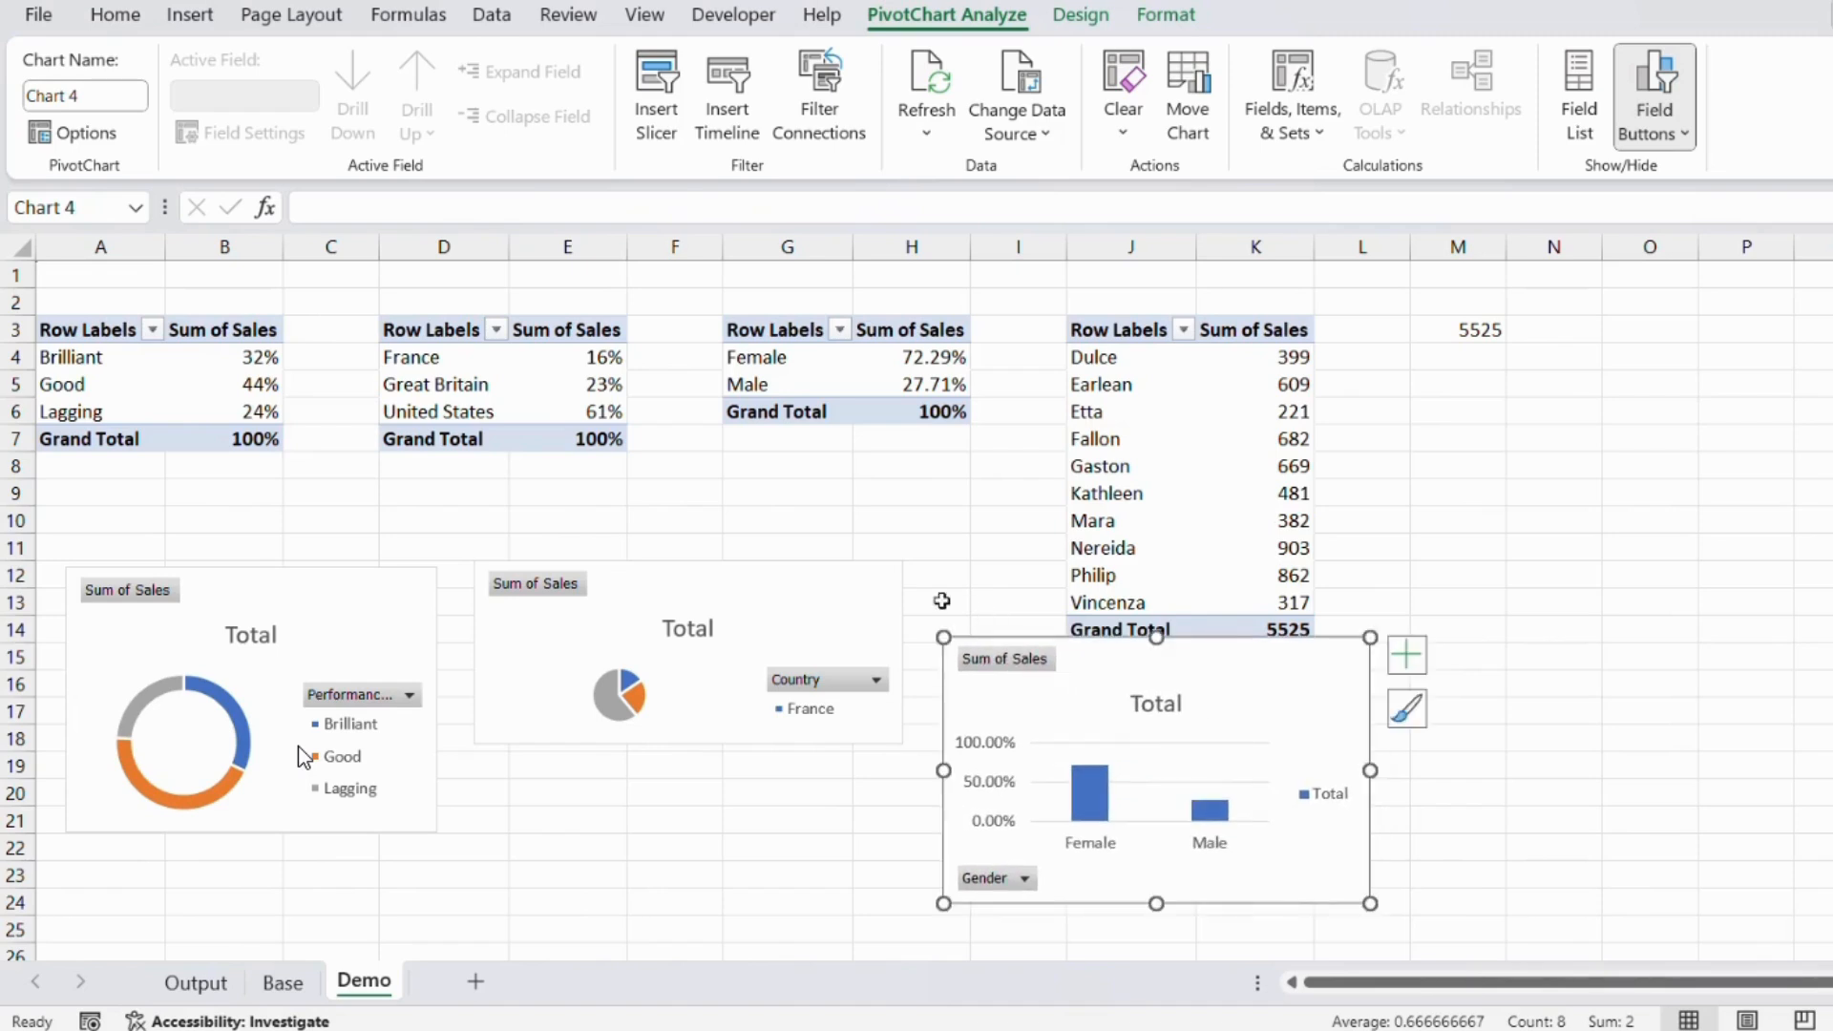
click(897, 584)
drag(903, 650, 902, 650)
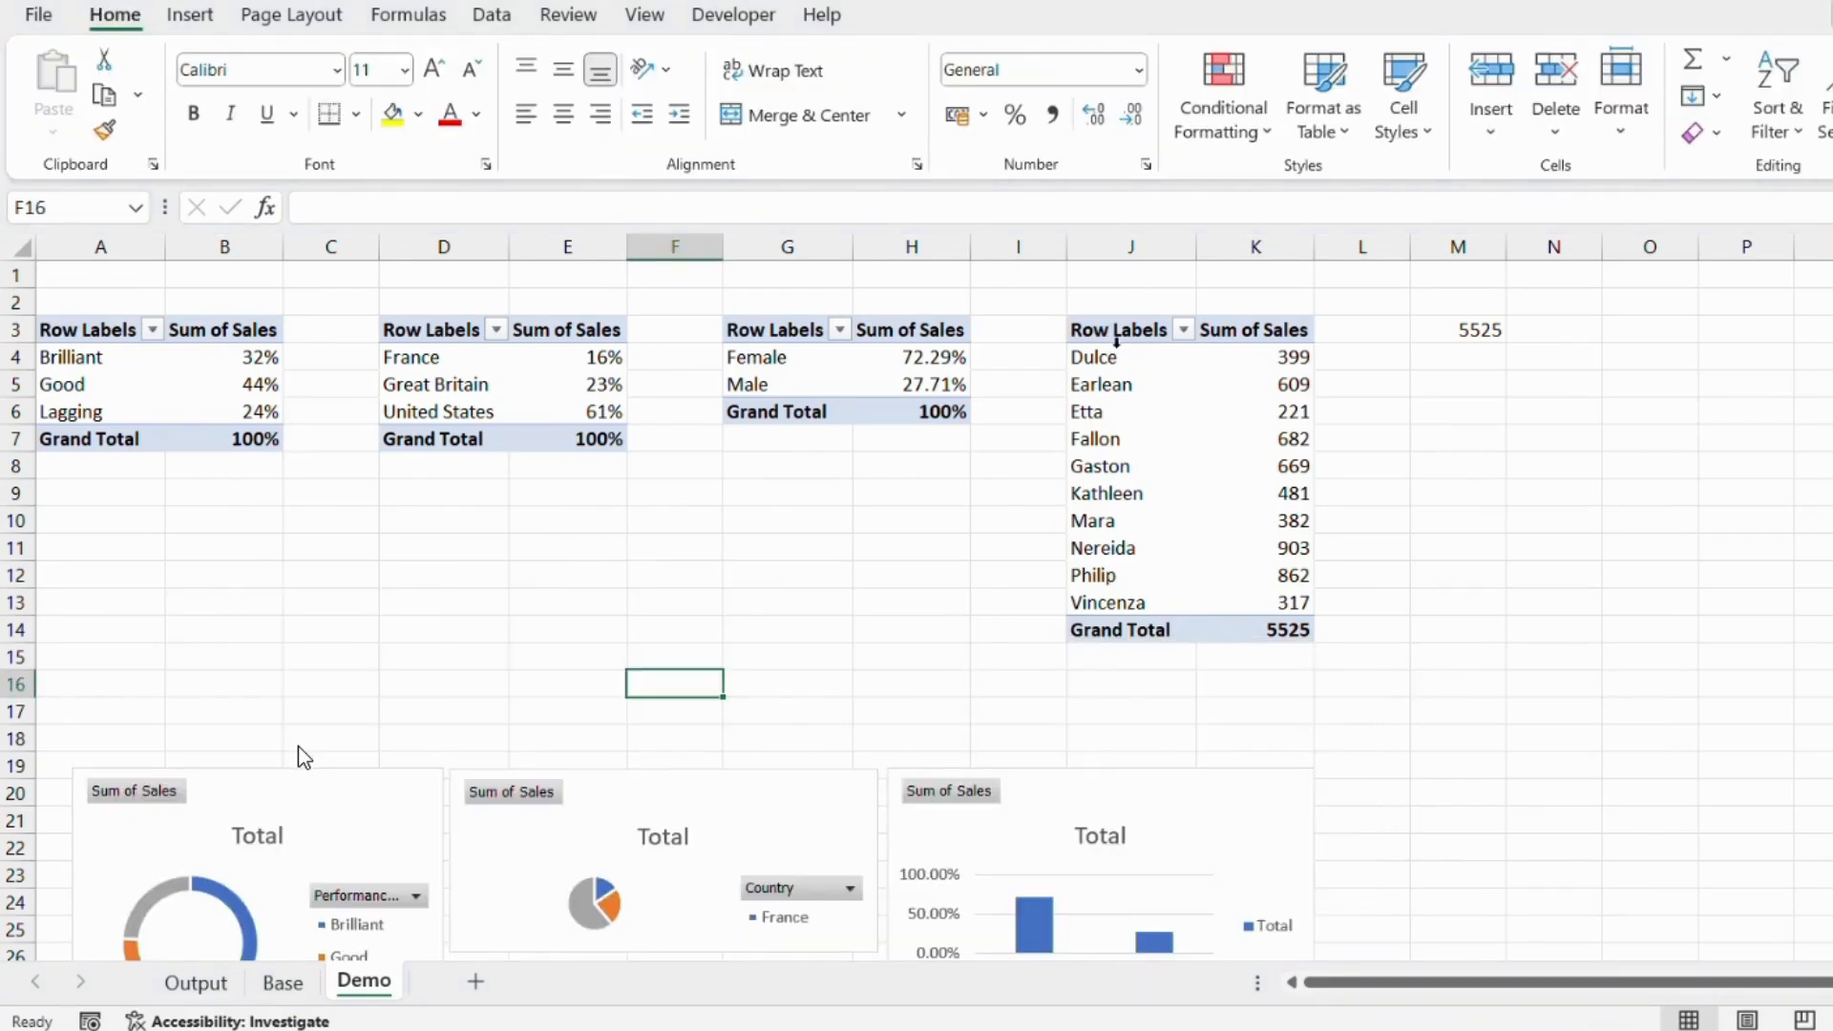
Insert a 2-D clustered bar chart from the manager PivotTable at J3:K14 and place it beside the gender column chart.
drag(1108, 334, 1262, 623)
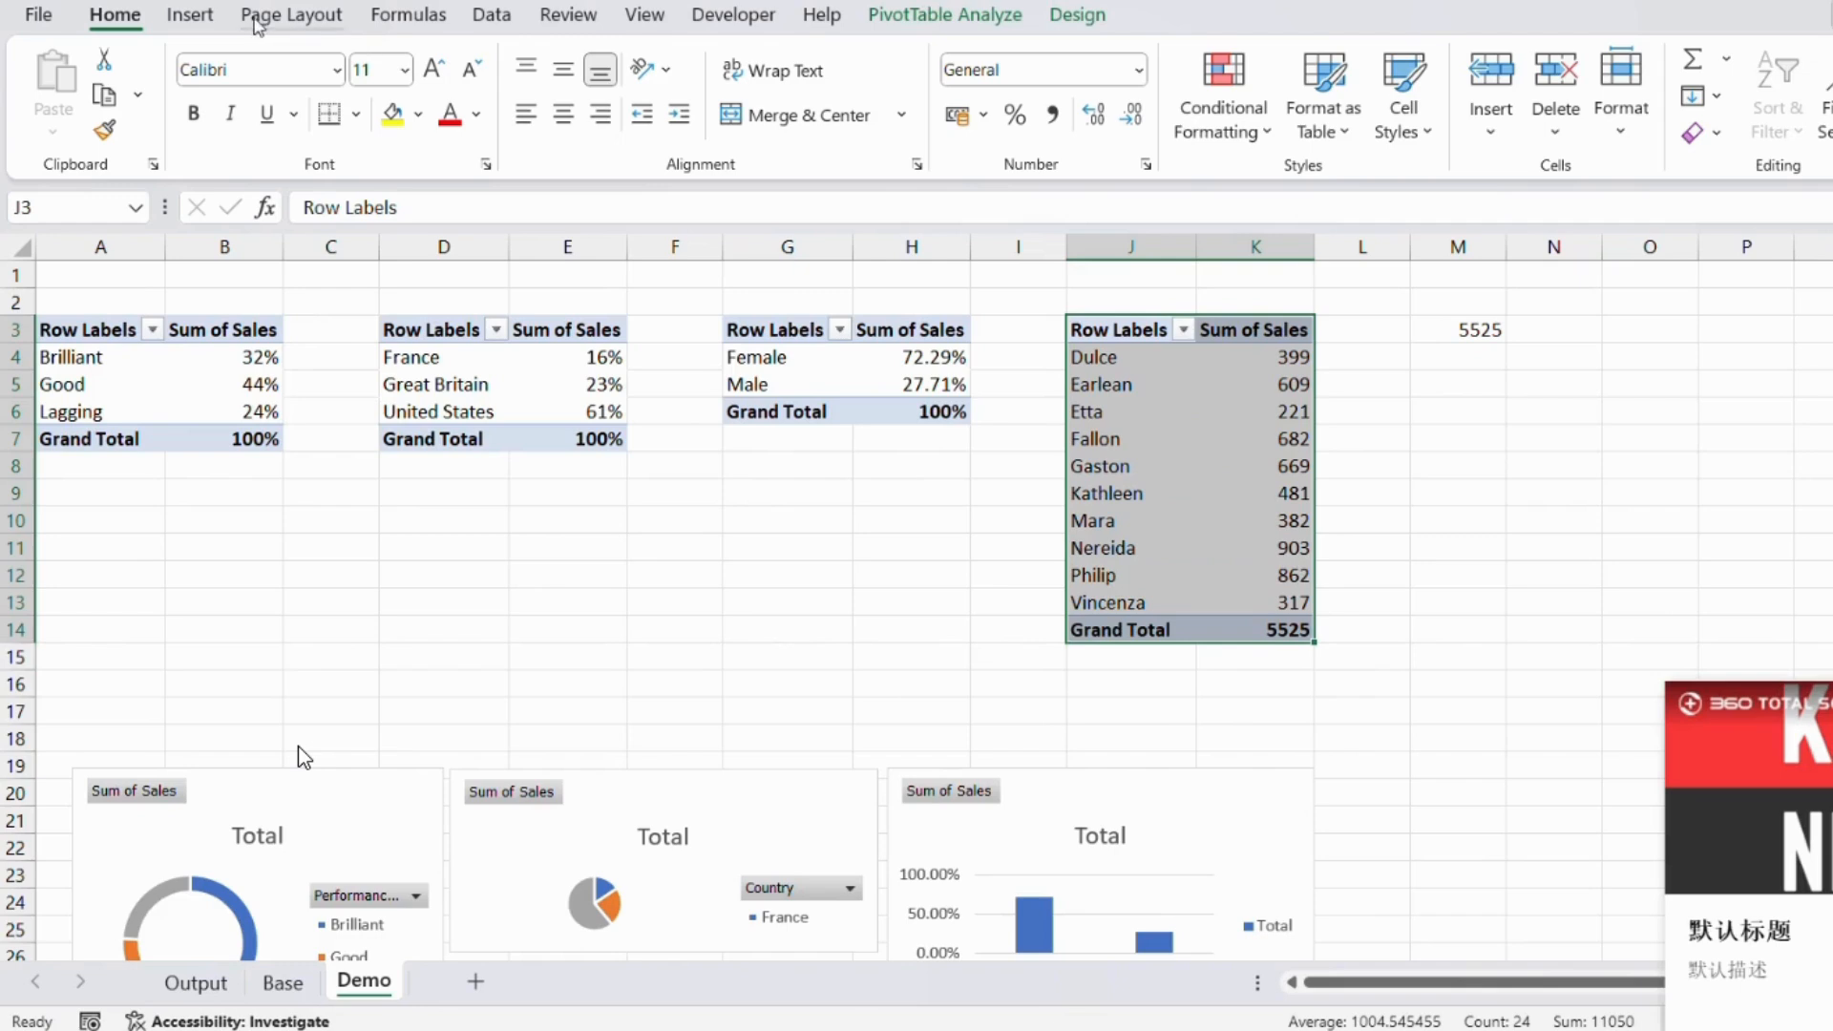
click(190, 14)
click(901, 60)
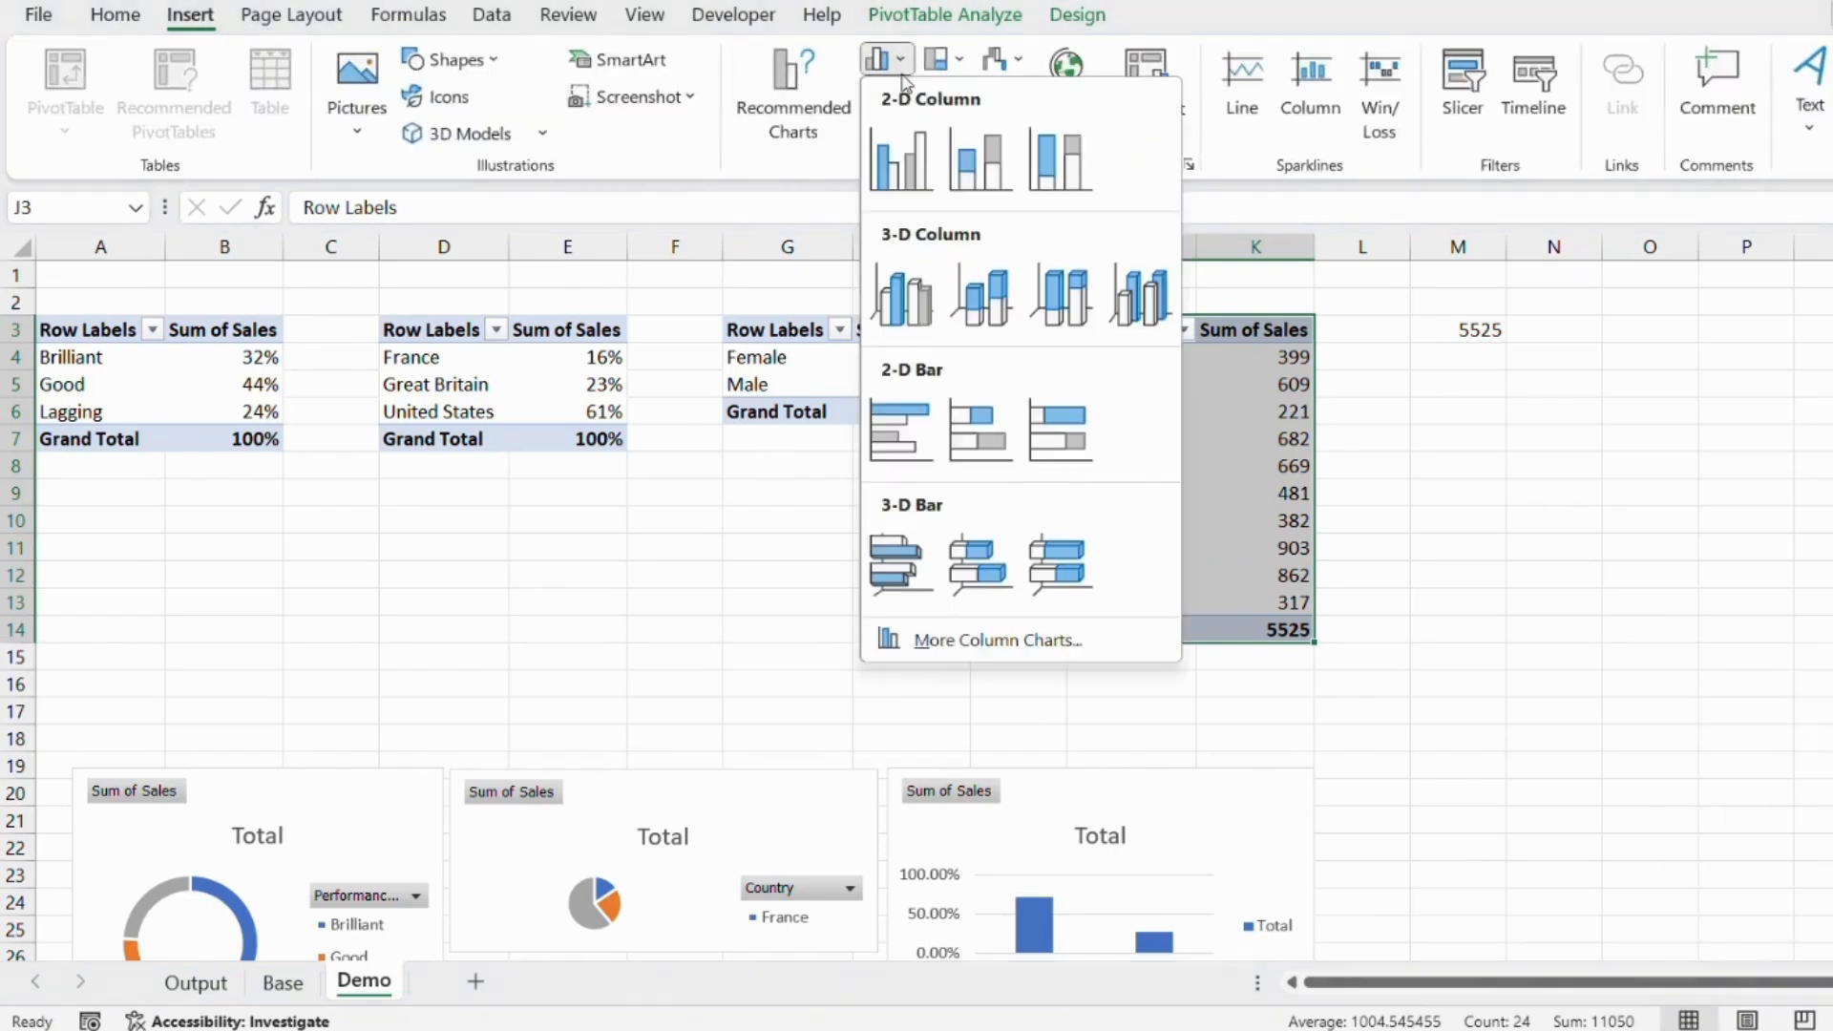
click(902, 435)
drag(823, 496, 1372, 815)
scroll(1141, 519, down, 2)
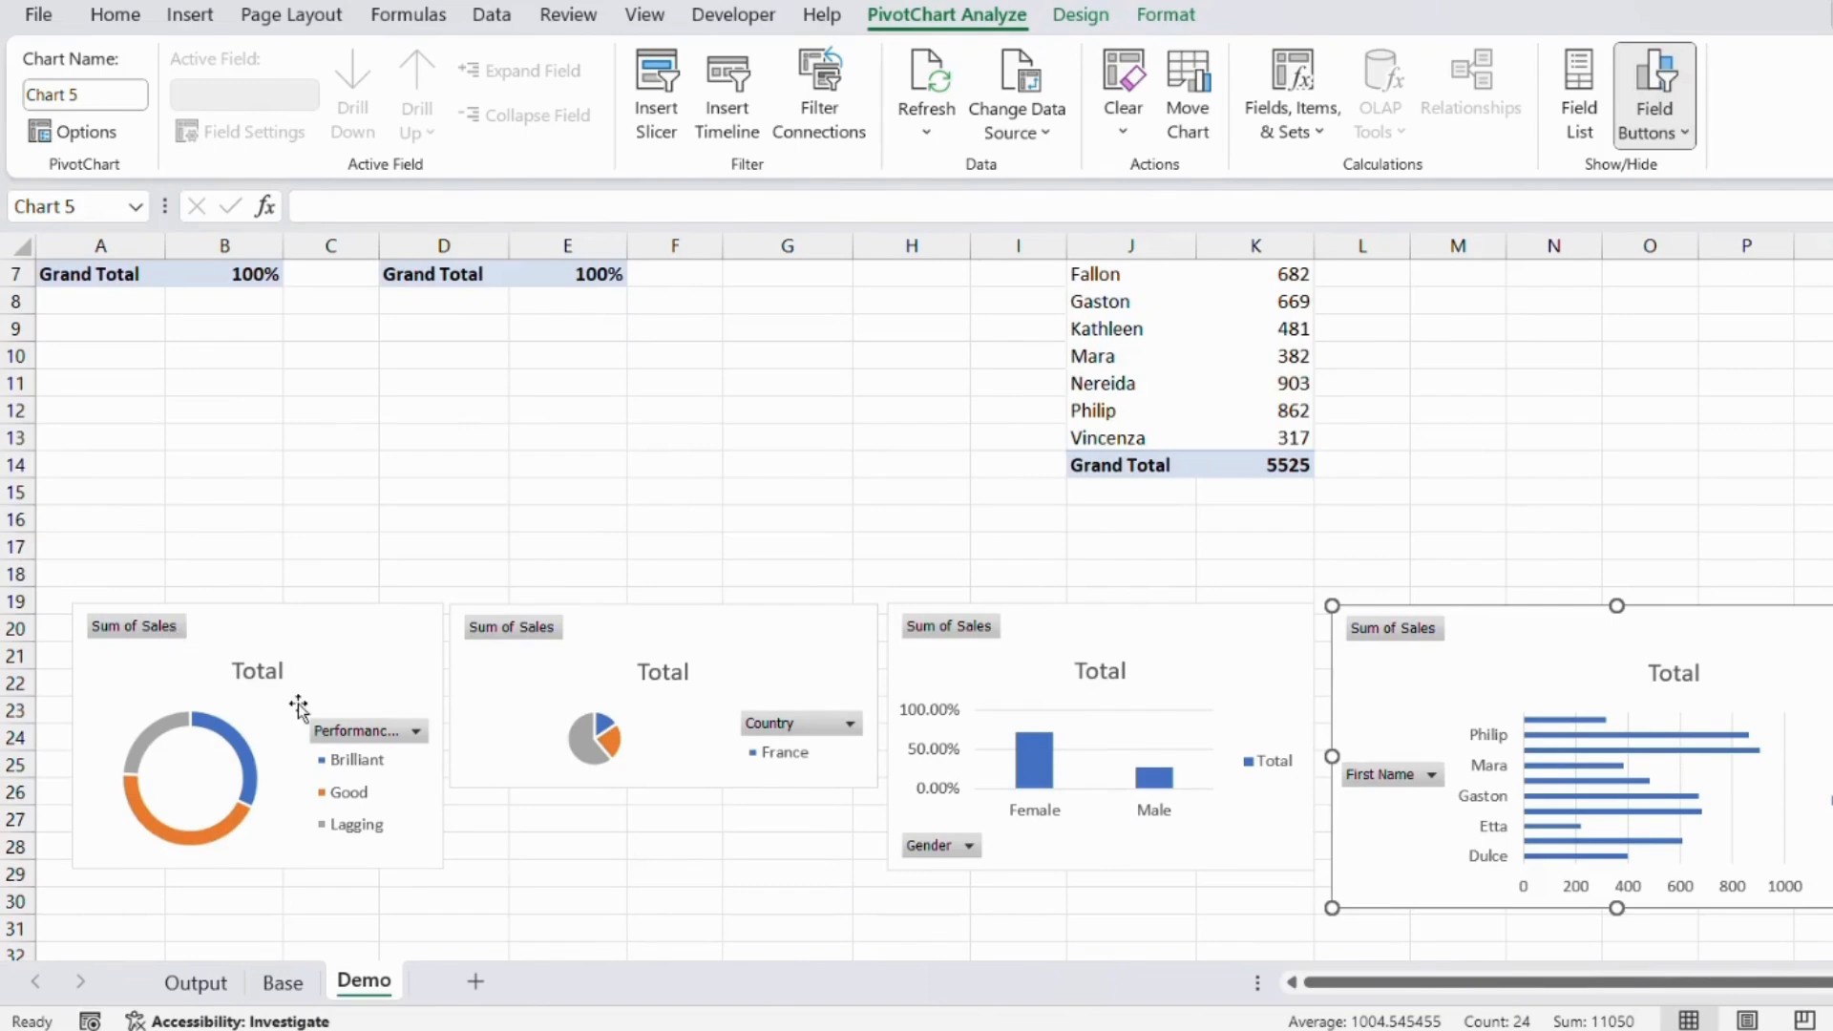
Hide all field buttons on the performance doughnut and the country pie chart.
click(372, 654)
click(1666, 124)
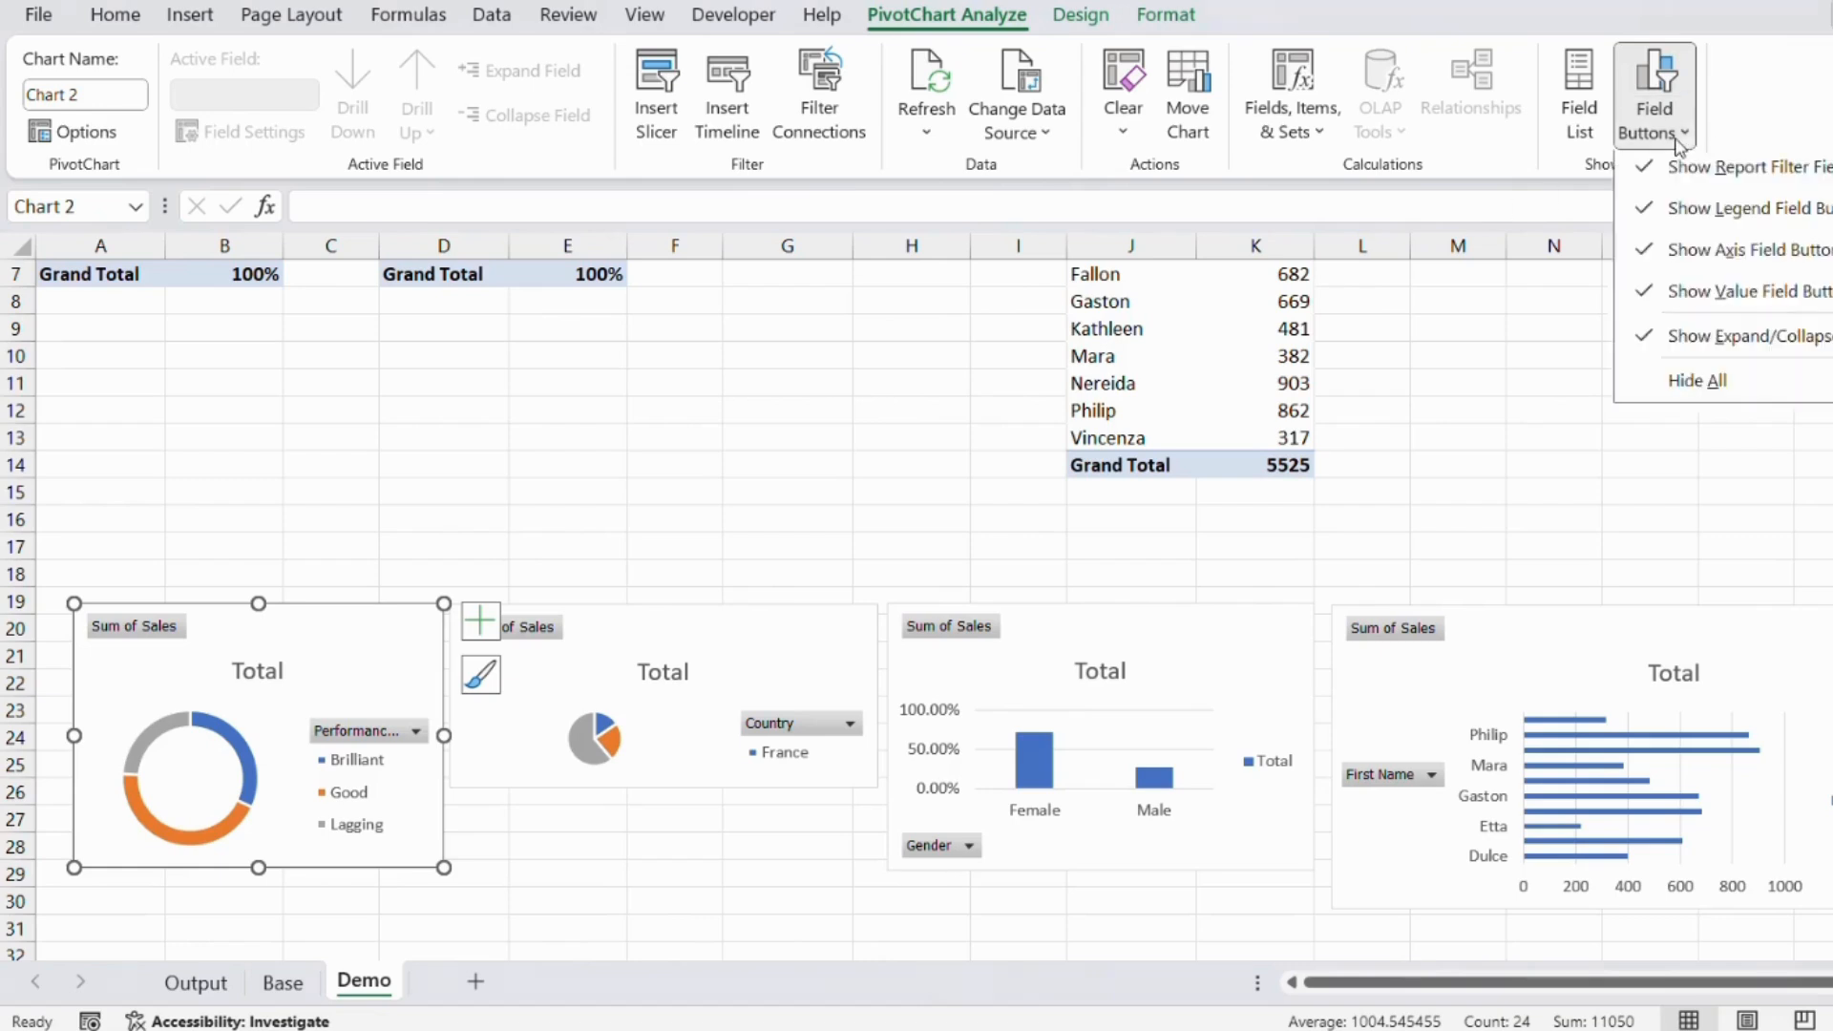
click(1704, 386)
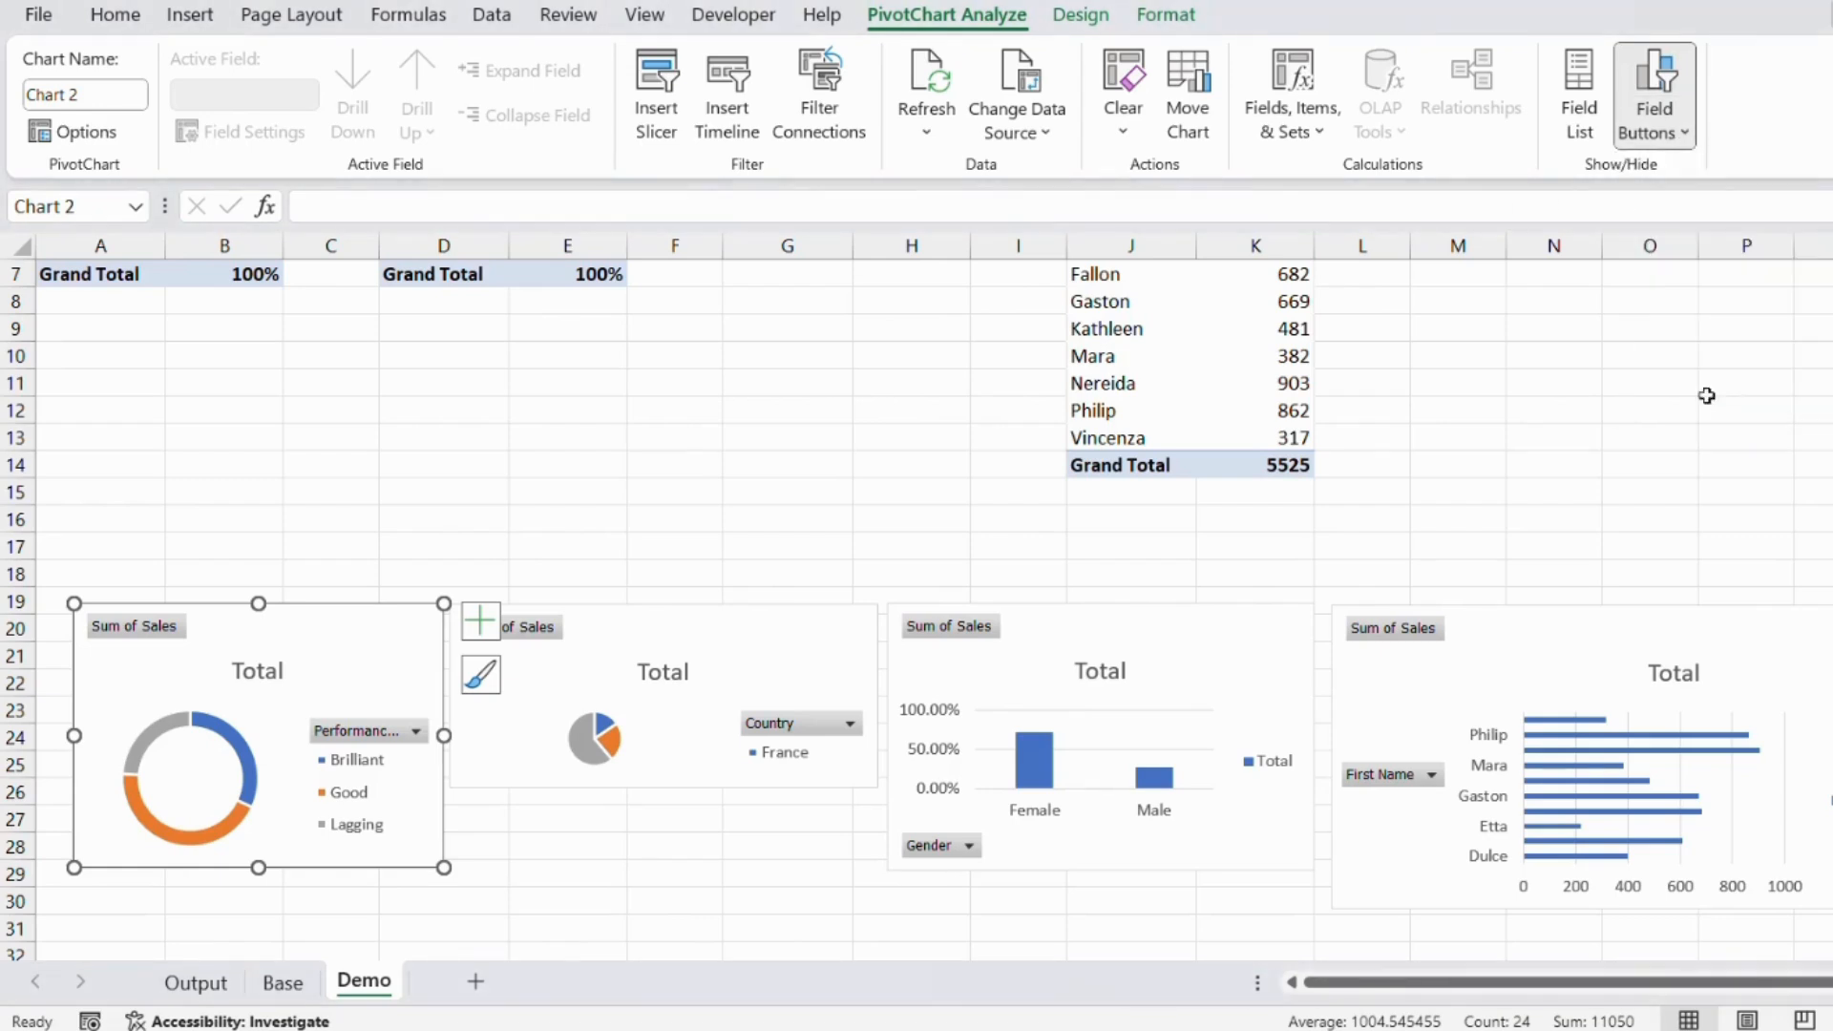
click(696, 616)
click(1661, 119)
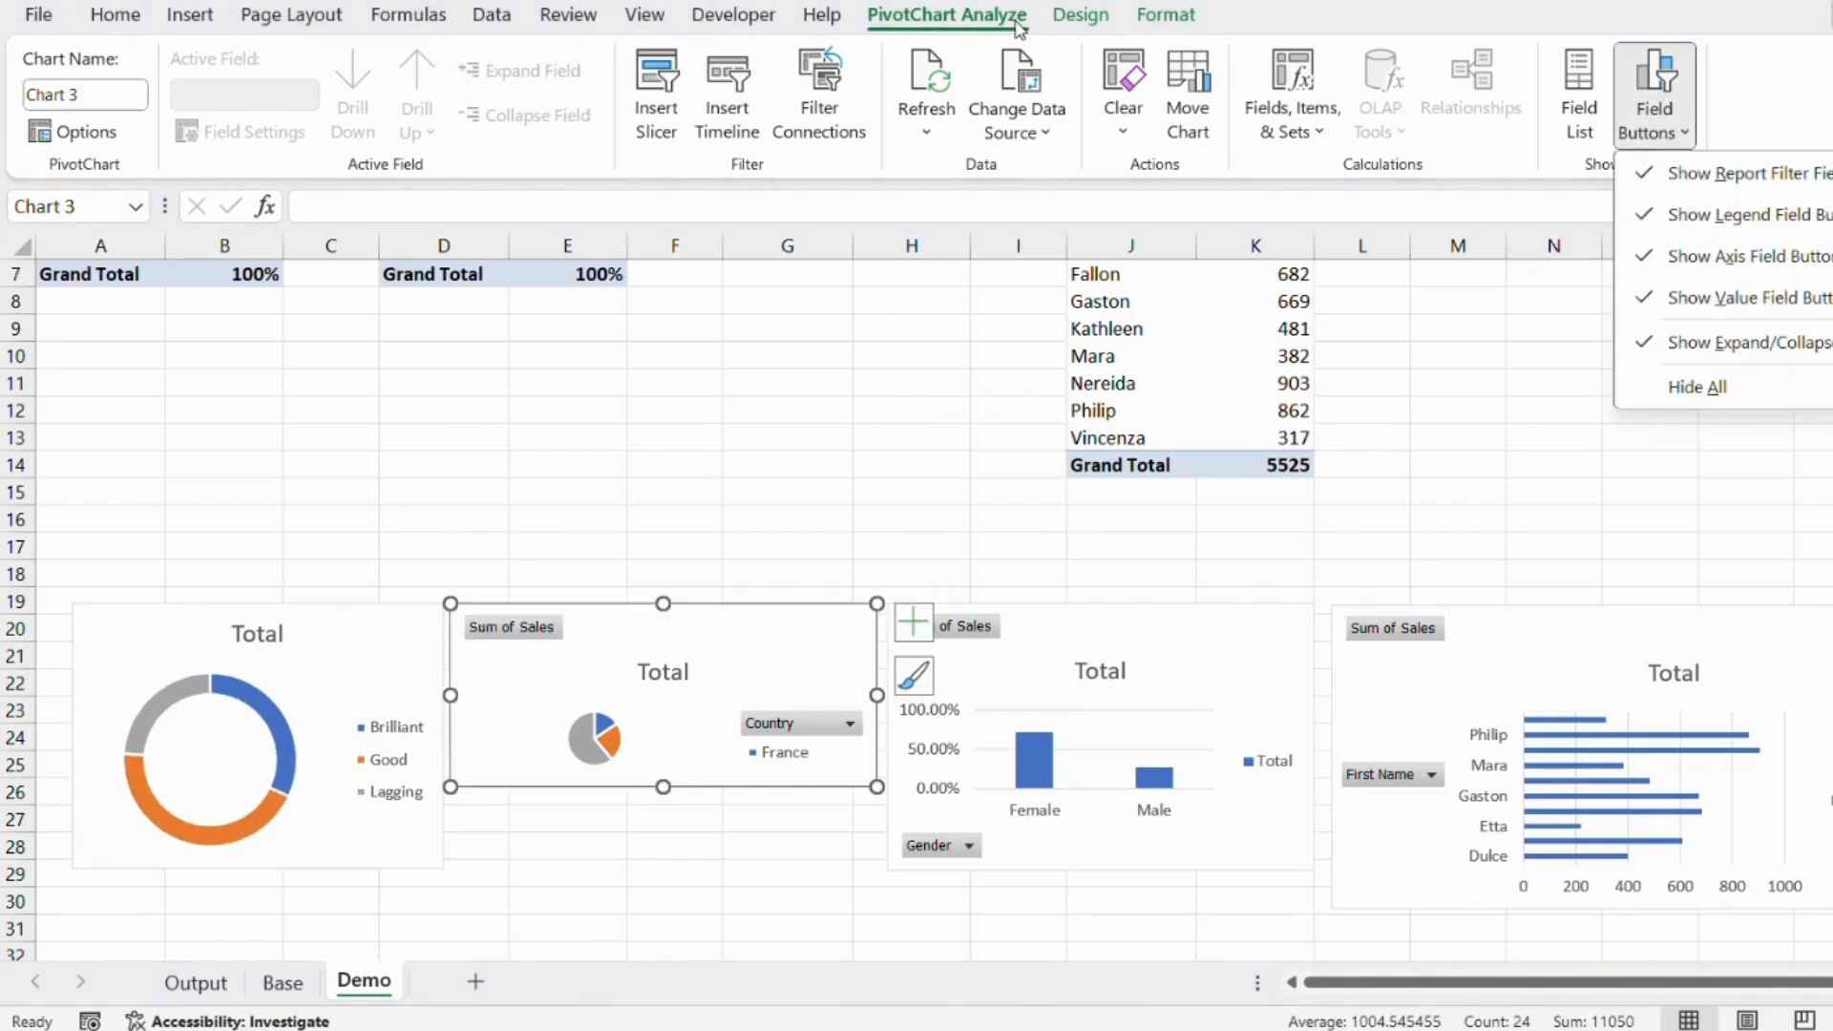
click(1704, 386)
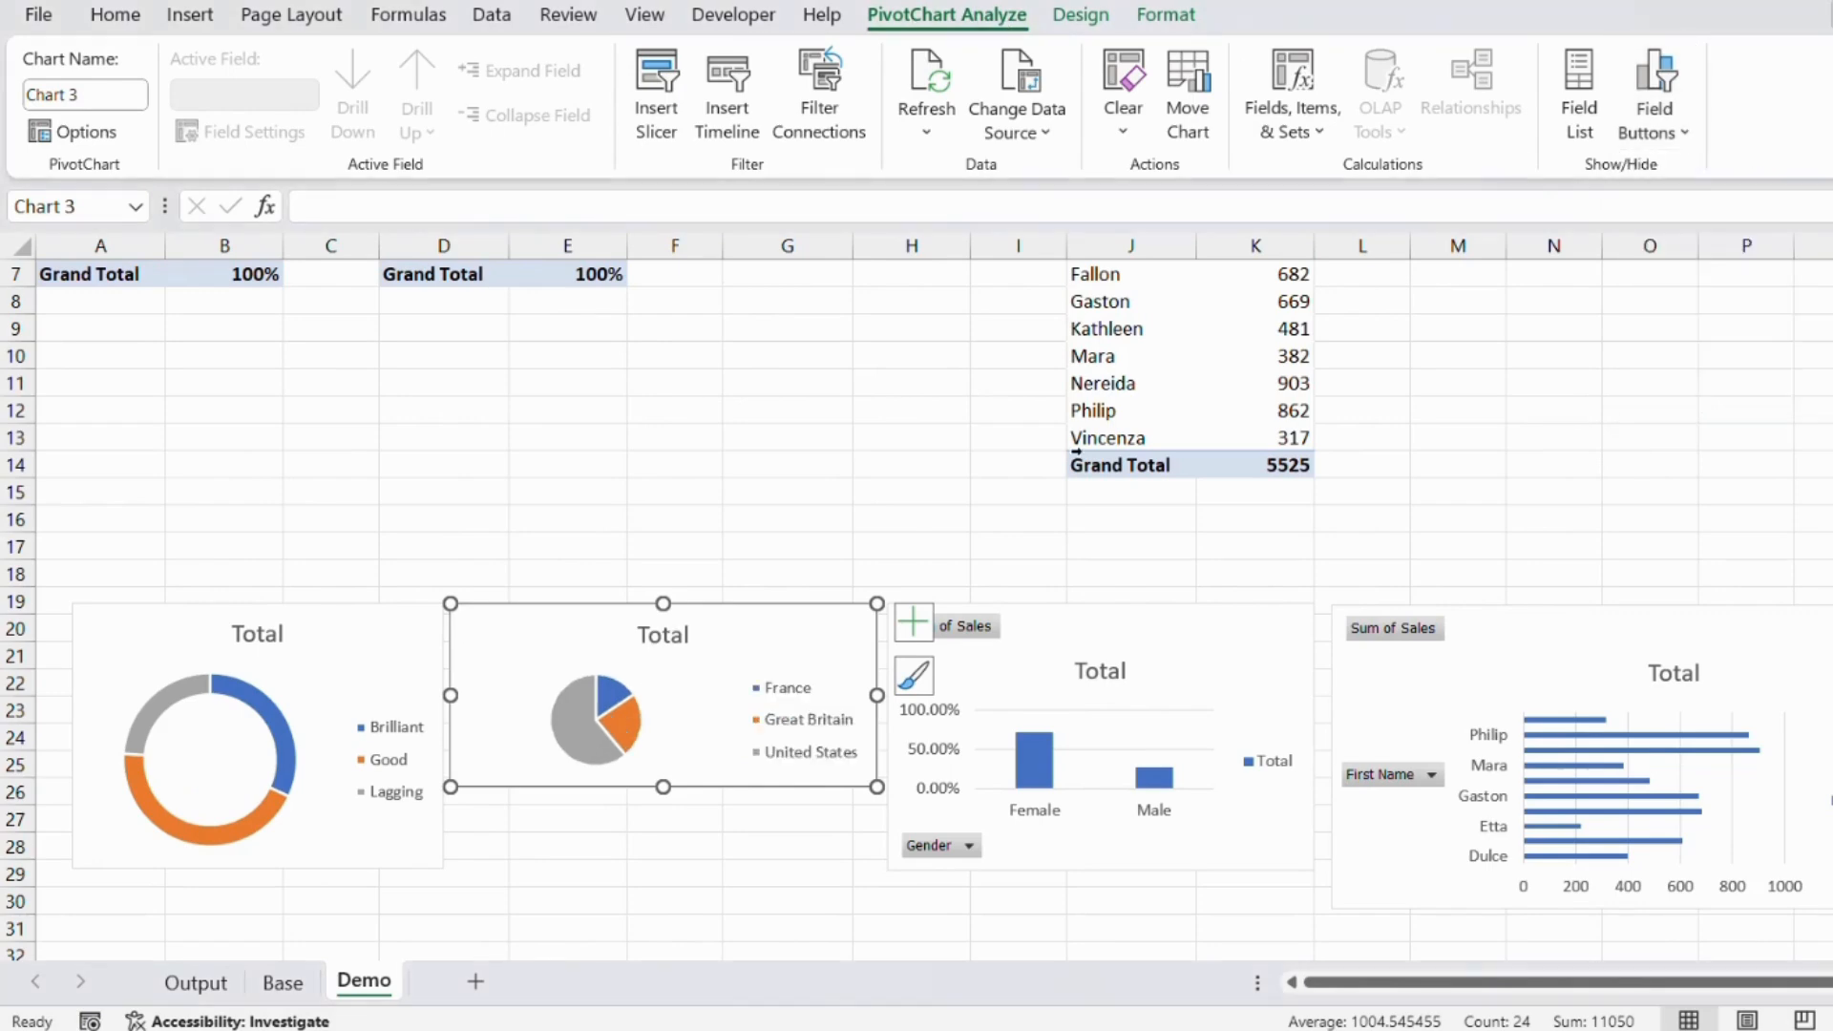
Hide all field buttons on the gender column chart and the manager bar chart.
click(1031, 630)
click(1671, 129)
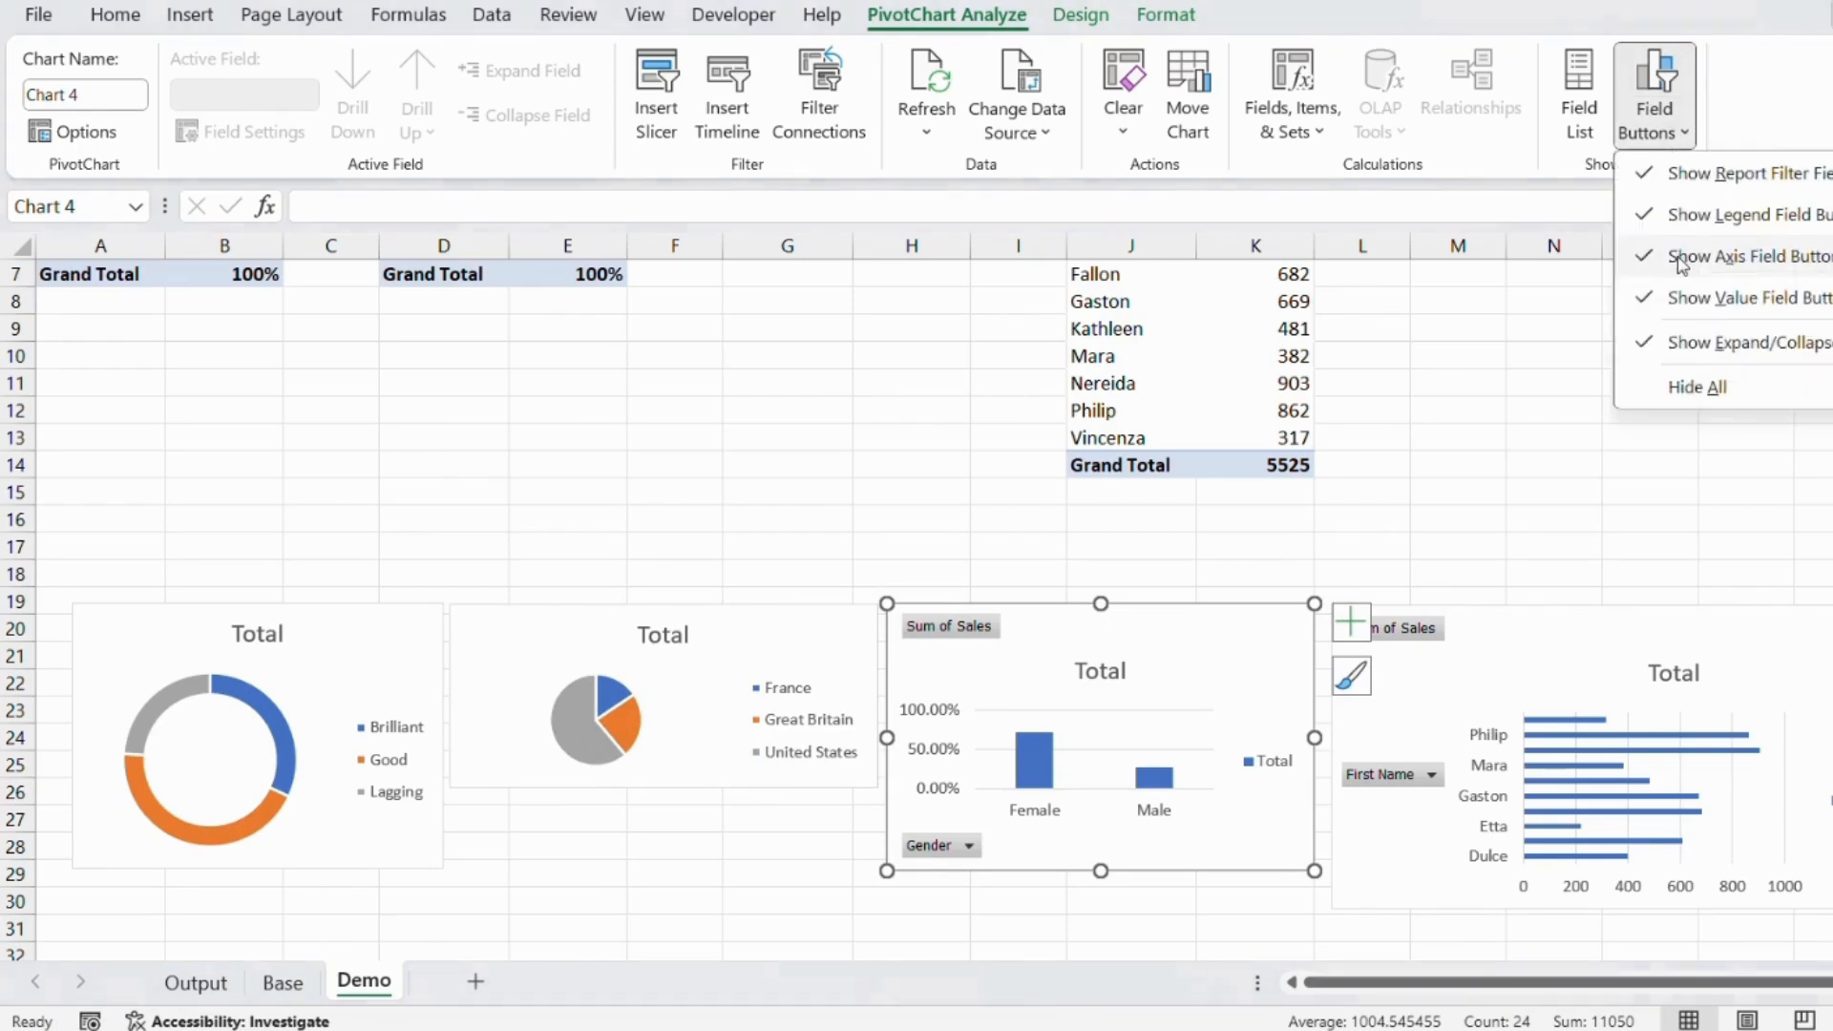
click(1718, 387)
click(1506, 622)
click(1655, 95)
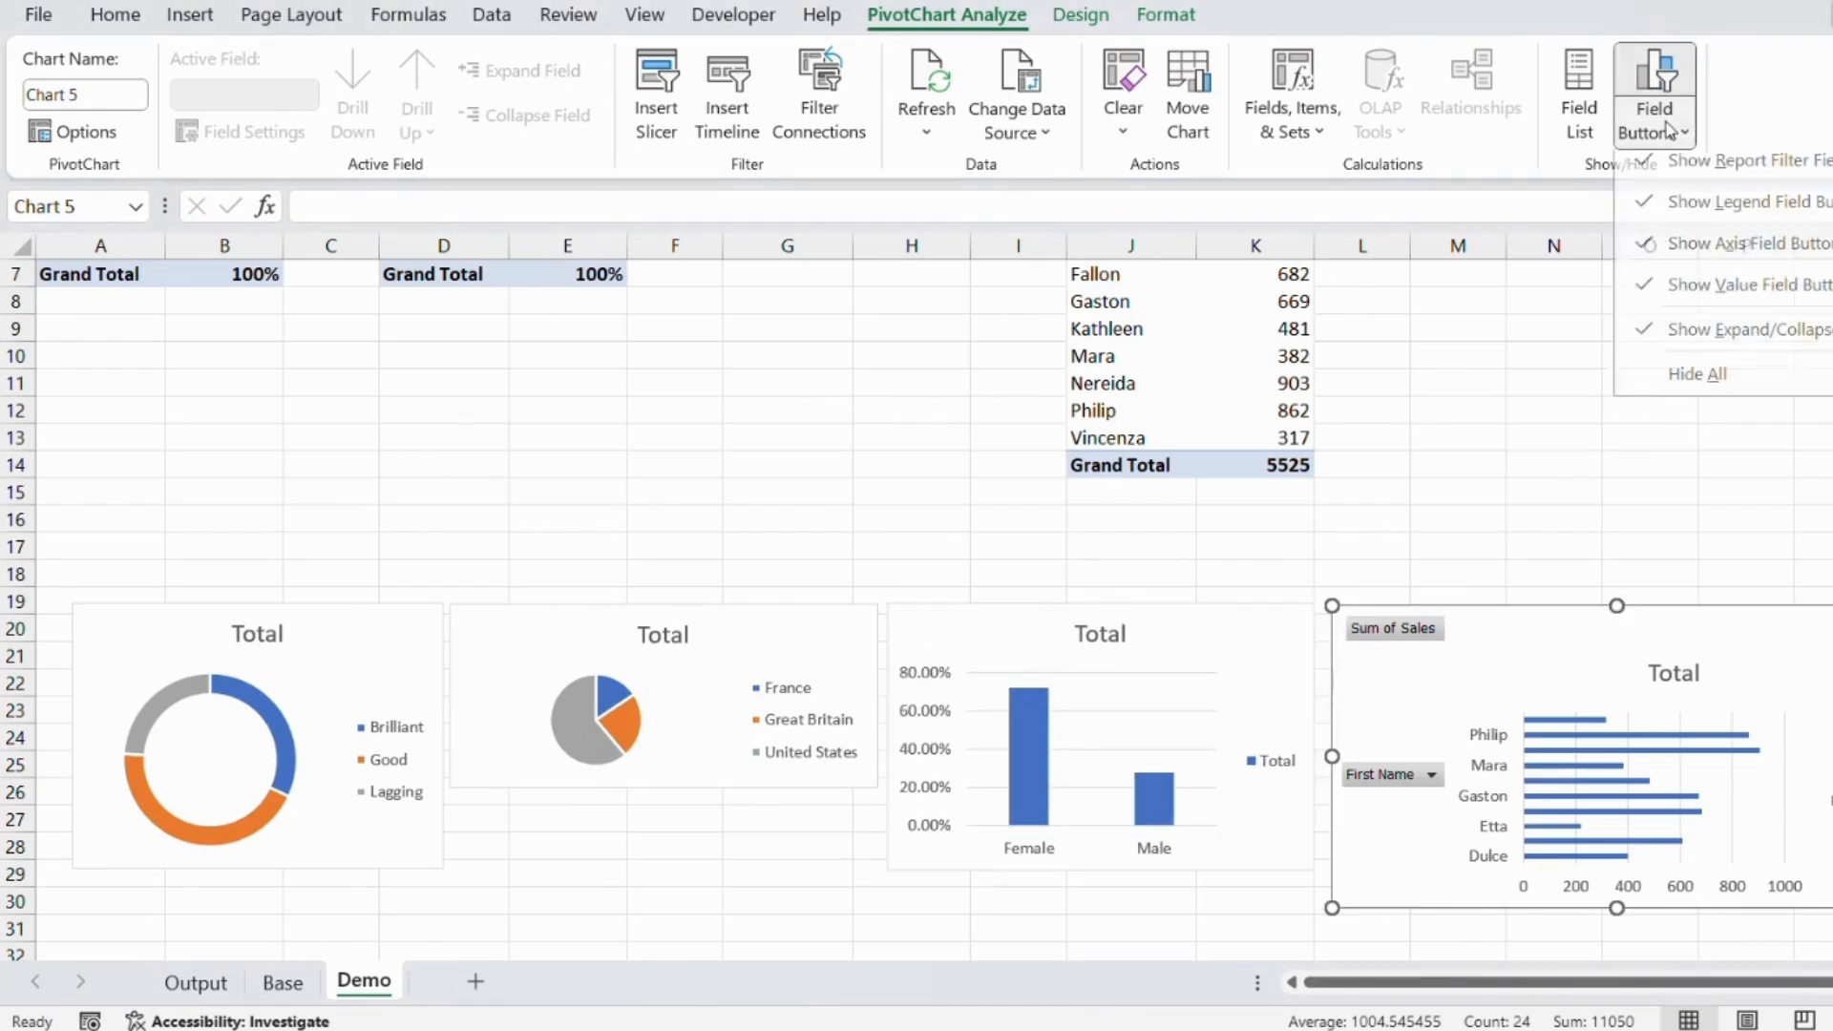
click(1736, 387)
click(831, 516)
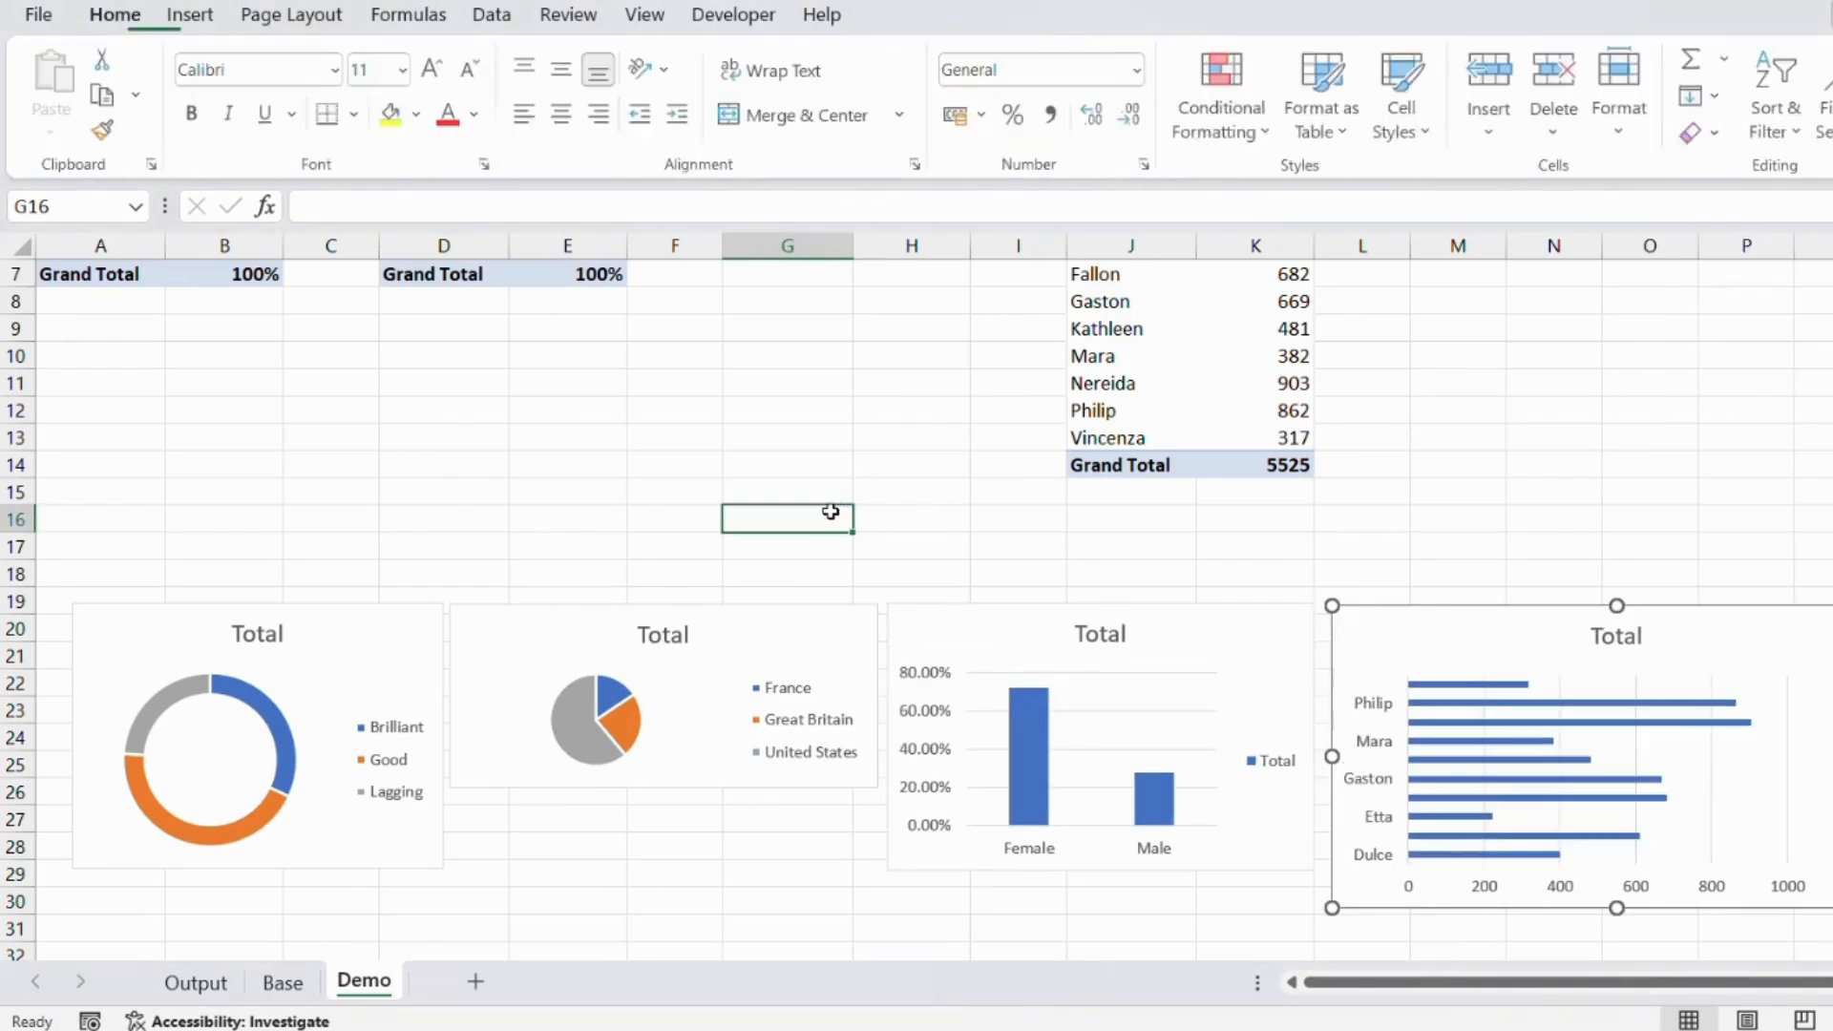
Check the charts on the Output dashboard, then remove the chart titles from the performance doughnut and the country pie on the Demo sheet.
click(196, 983)
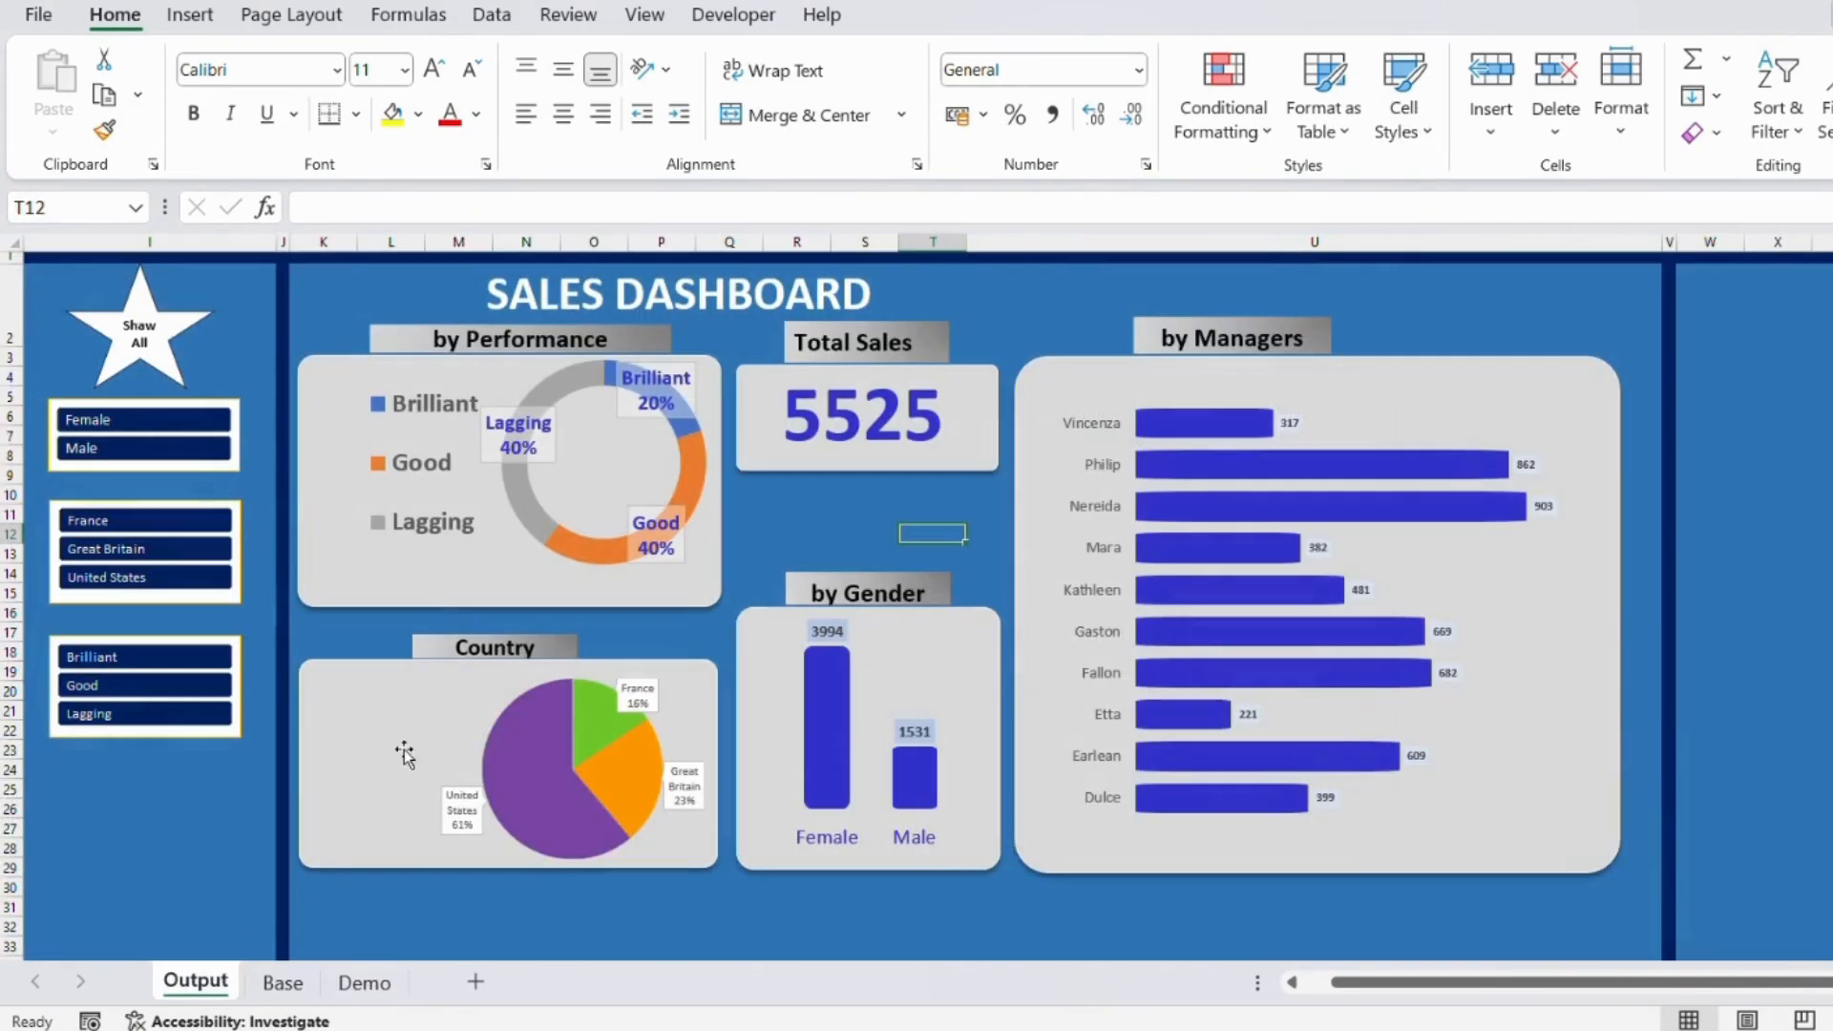
click(364, 983)
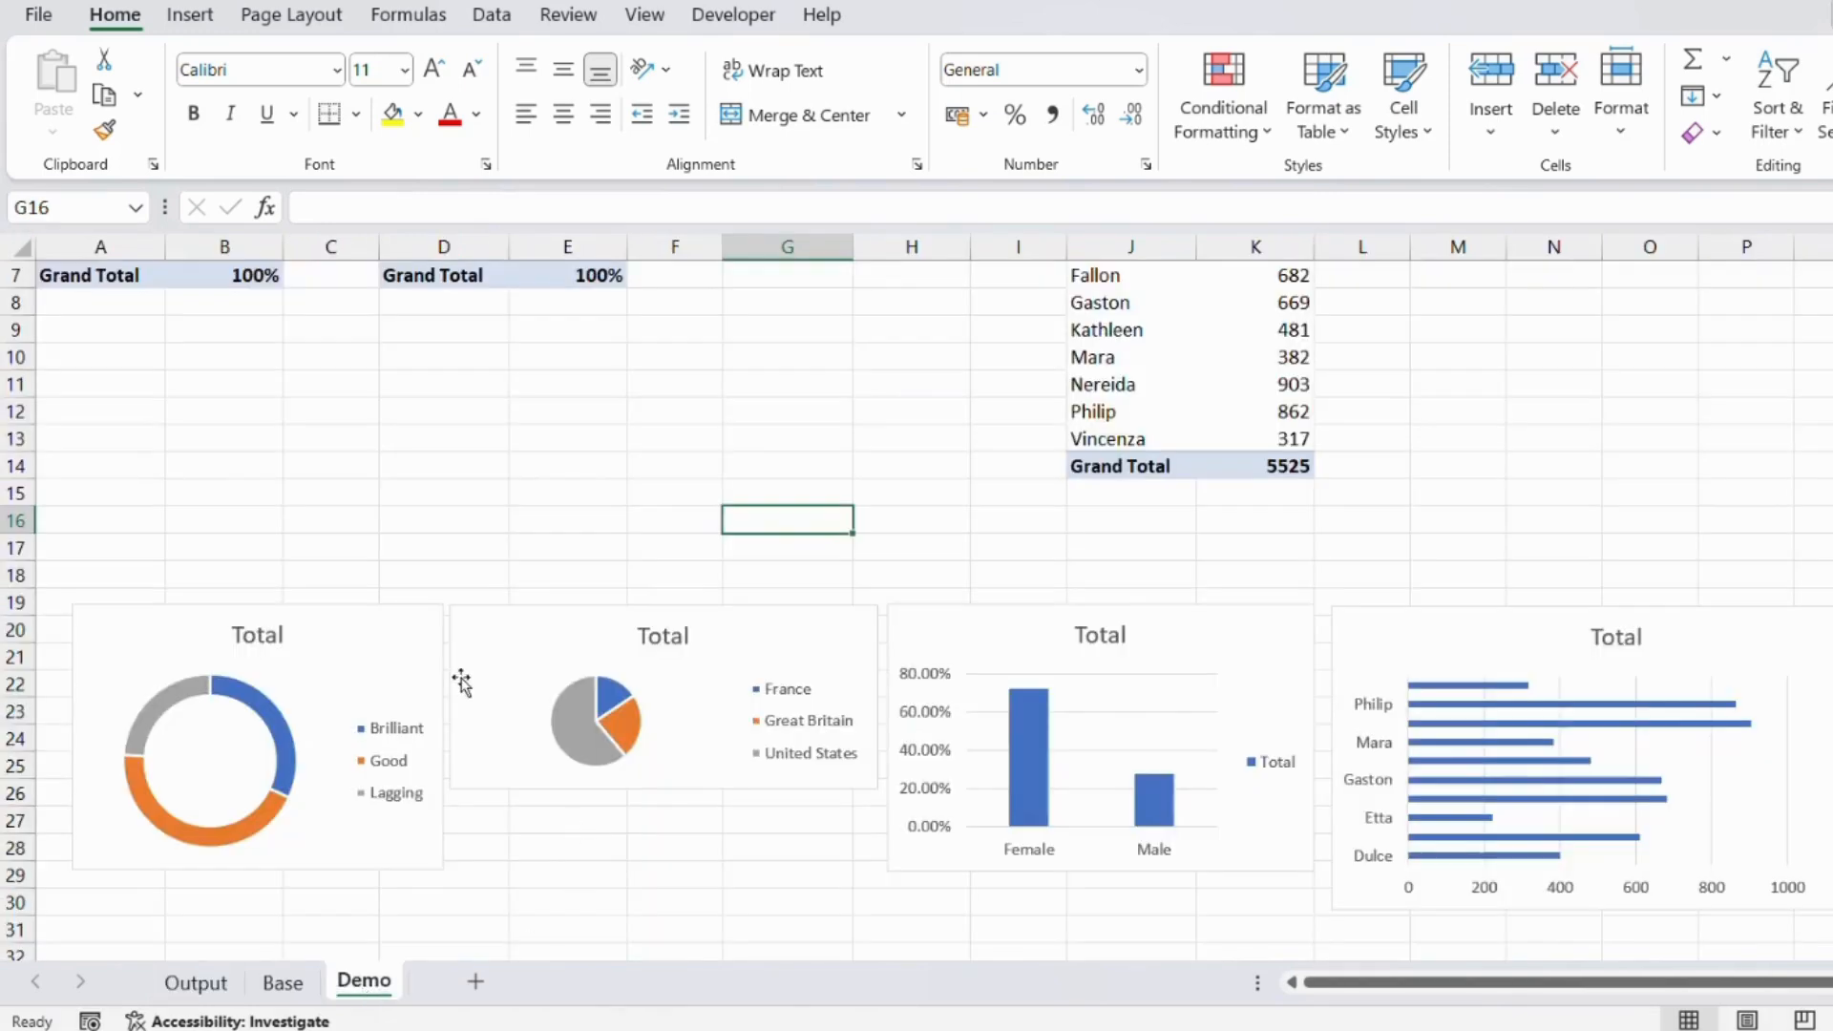
click(378, 630)
click(480, 623)
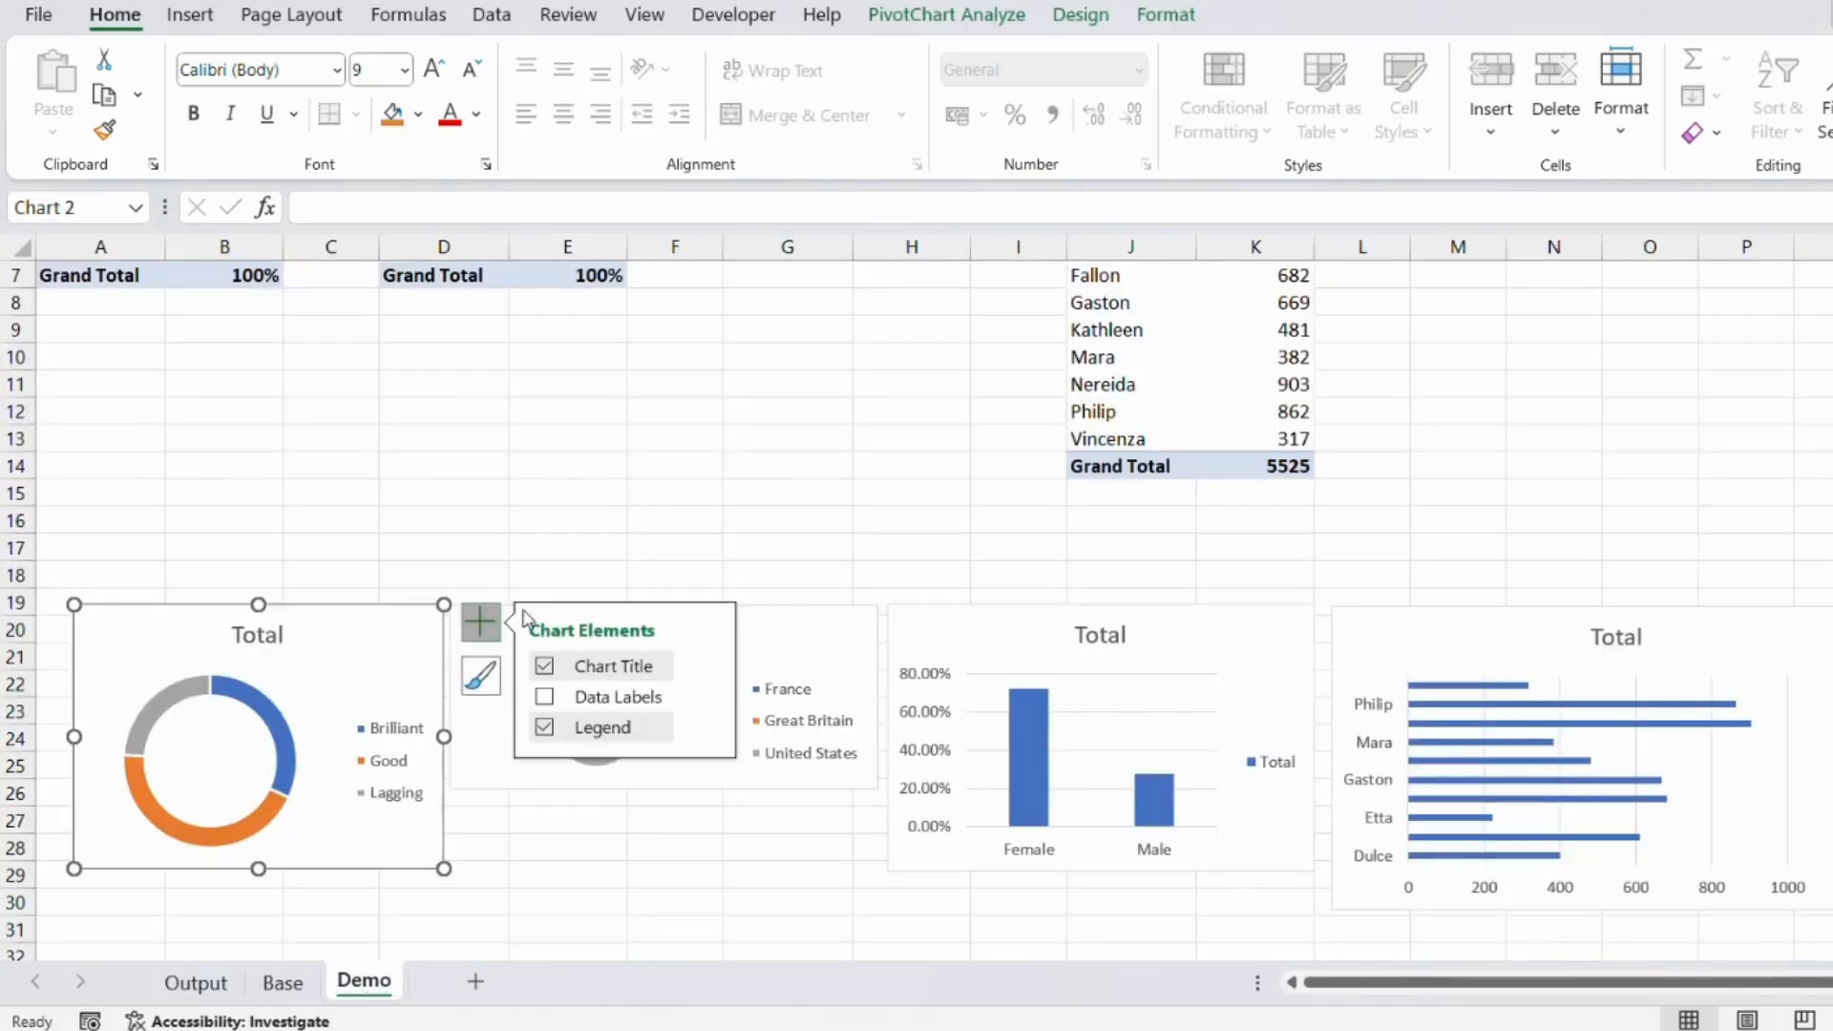
click(545, 665)
click(797, 638)
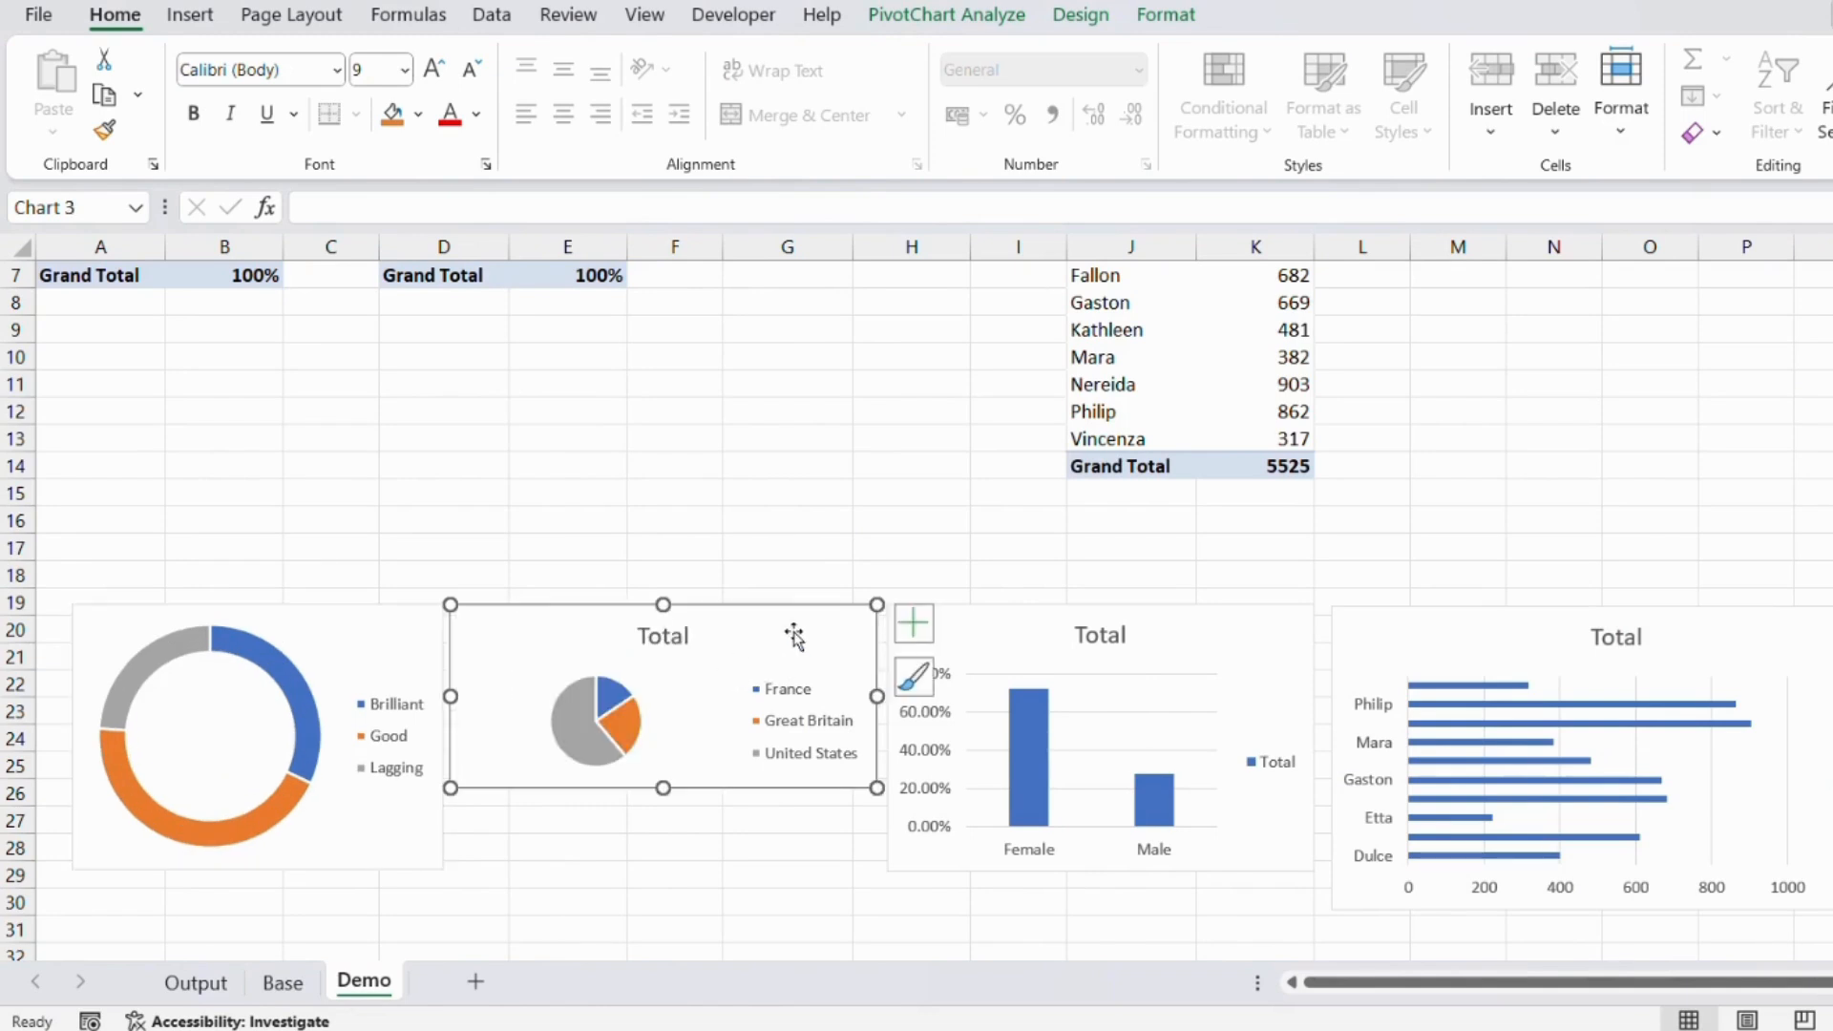
click(914, 624)
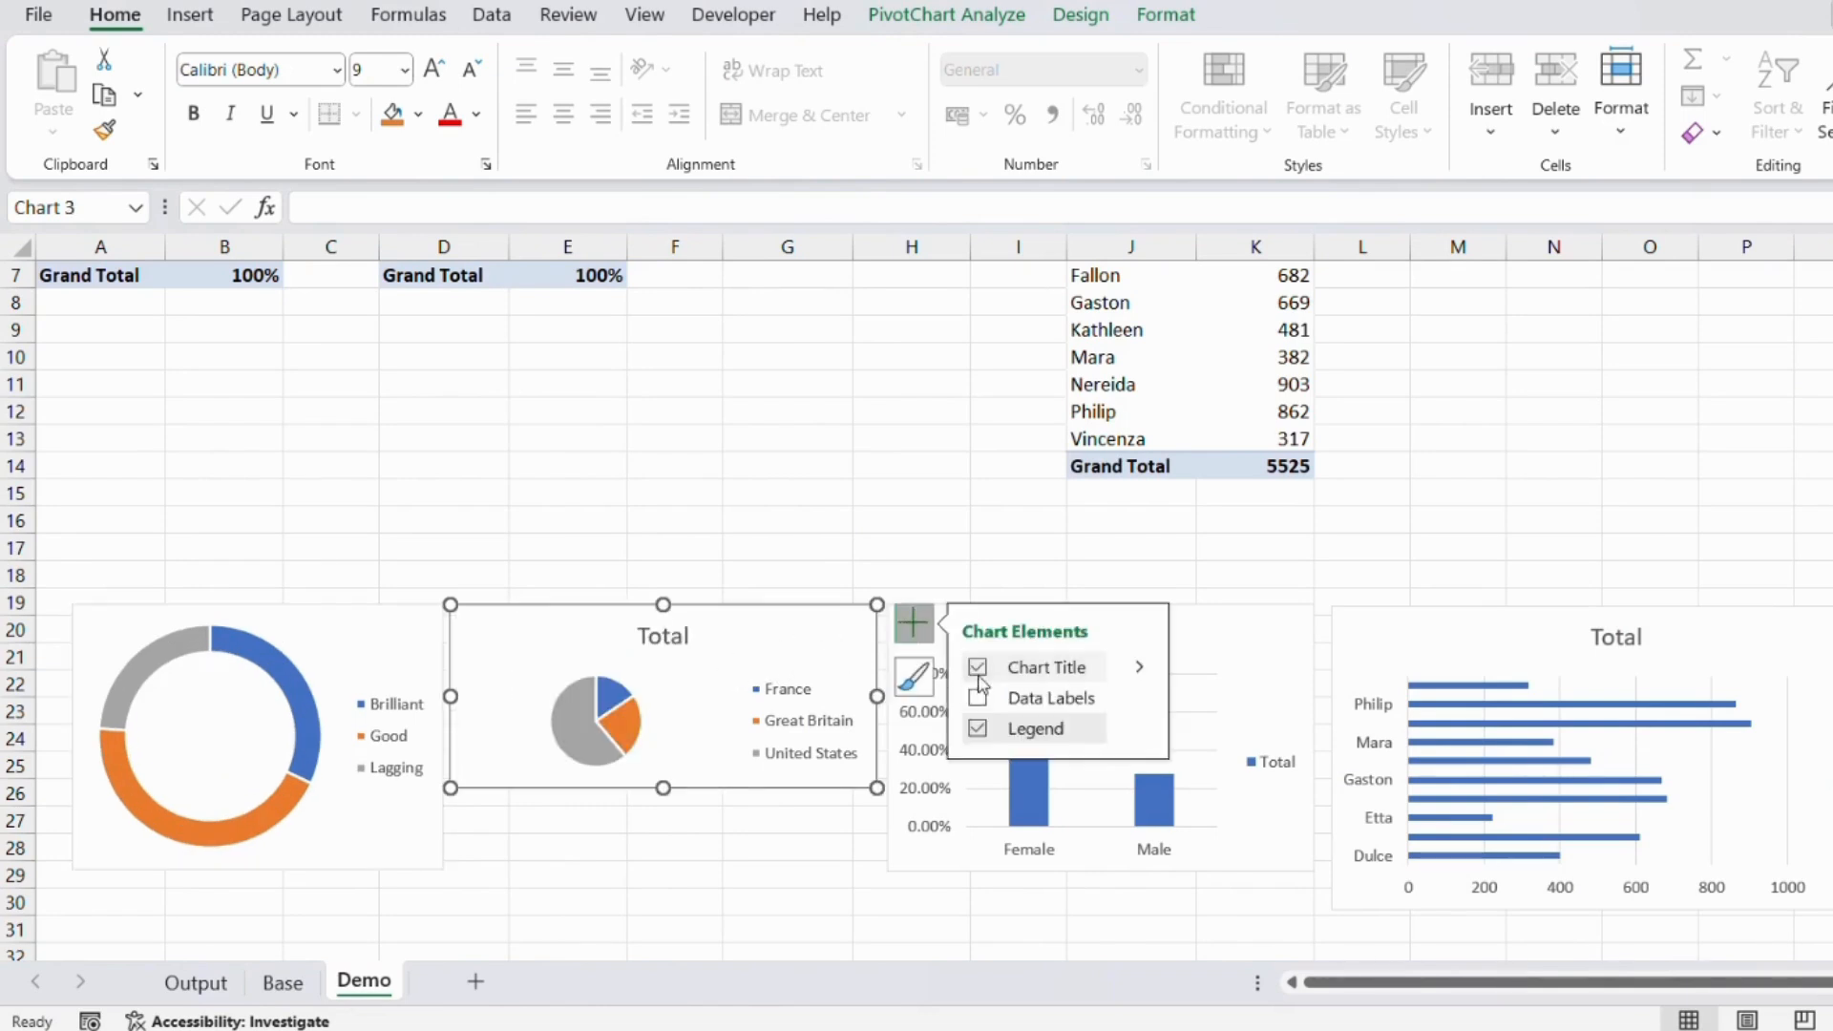
click(978, 667)
Remove the chart titles from the gender column chart and the manager bar chart.
click(1230, 633)
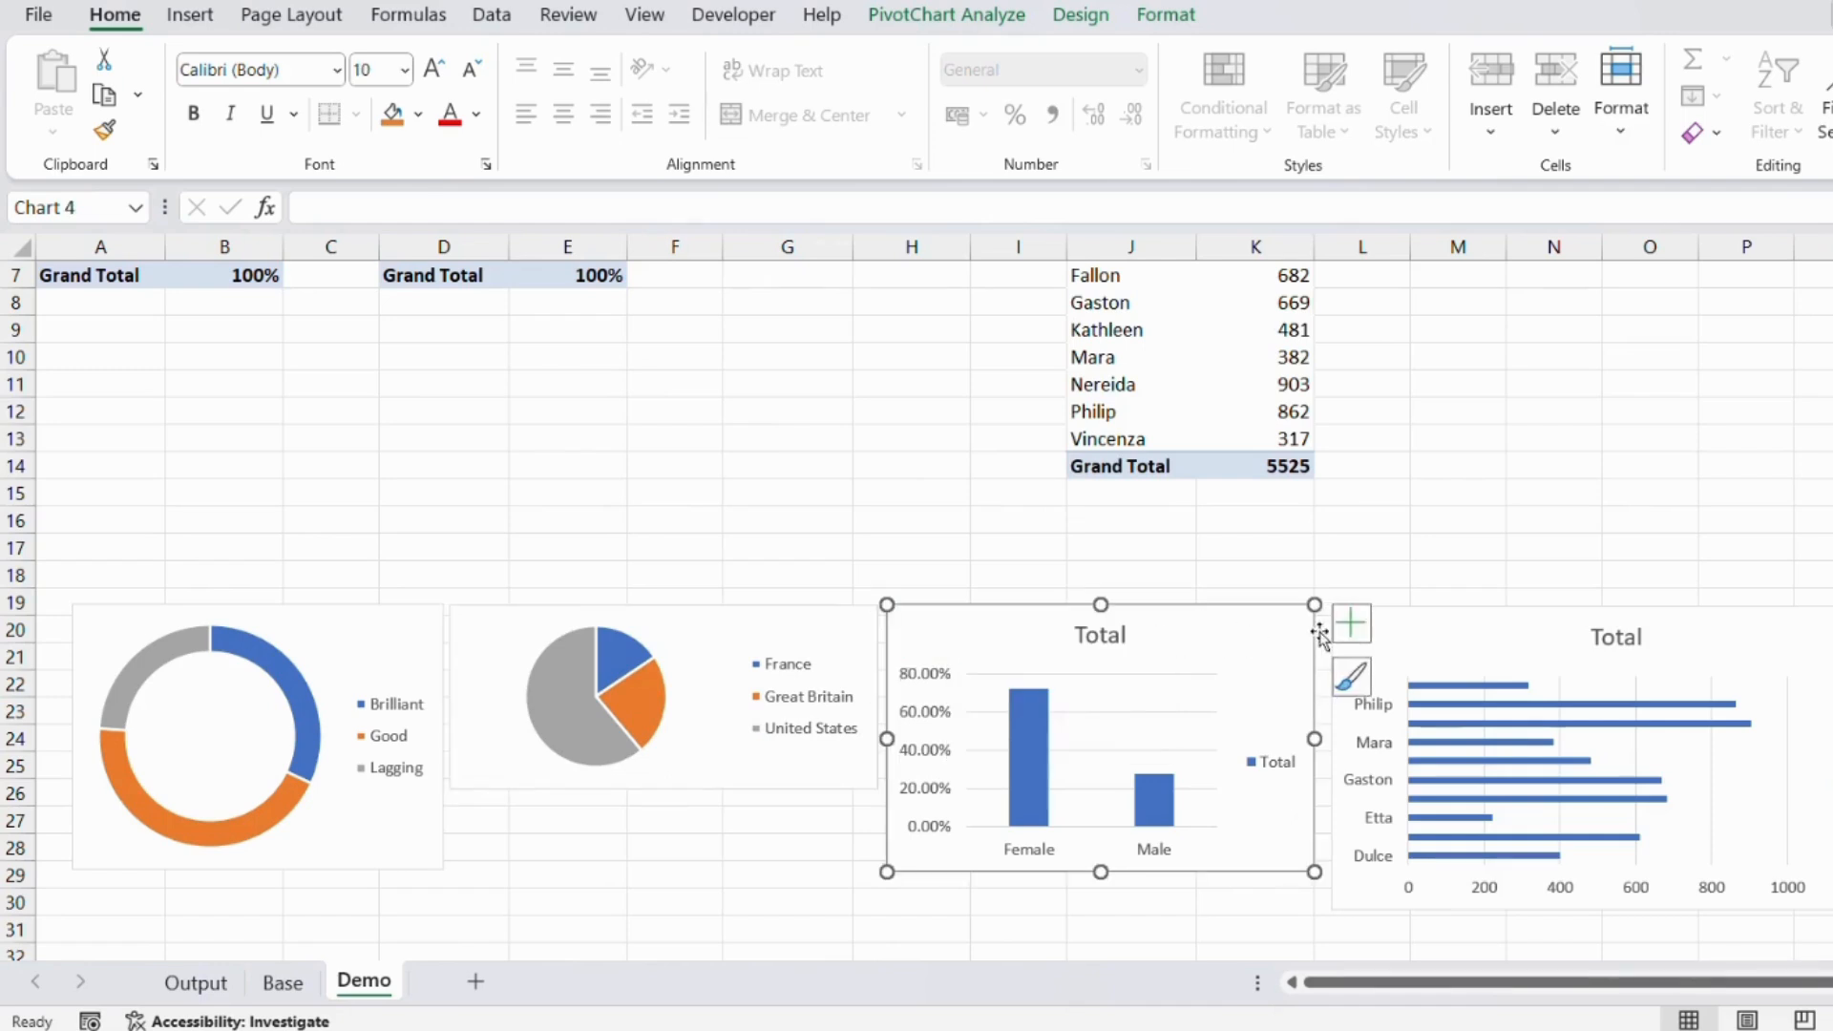
click(1351, 623)
click(1423, 733)
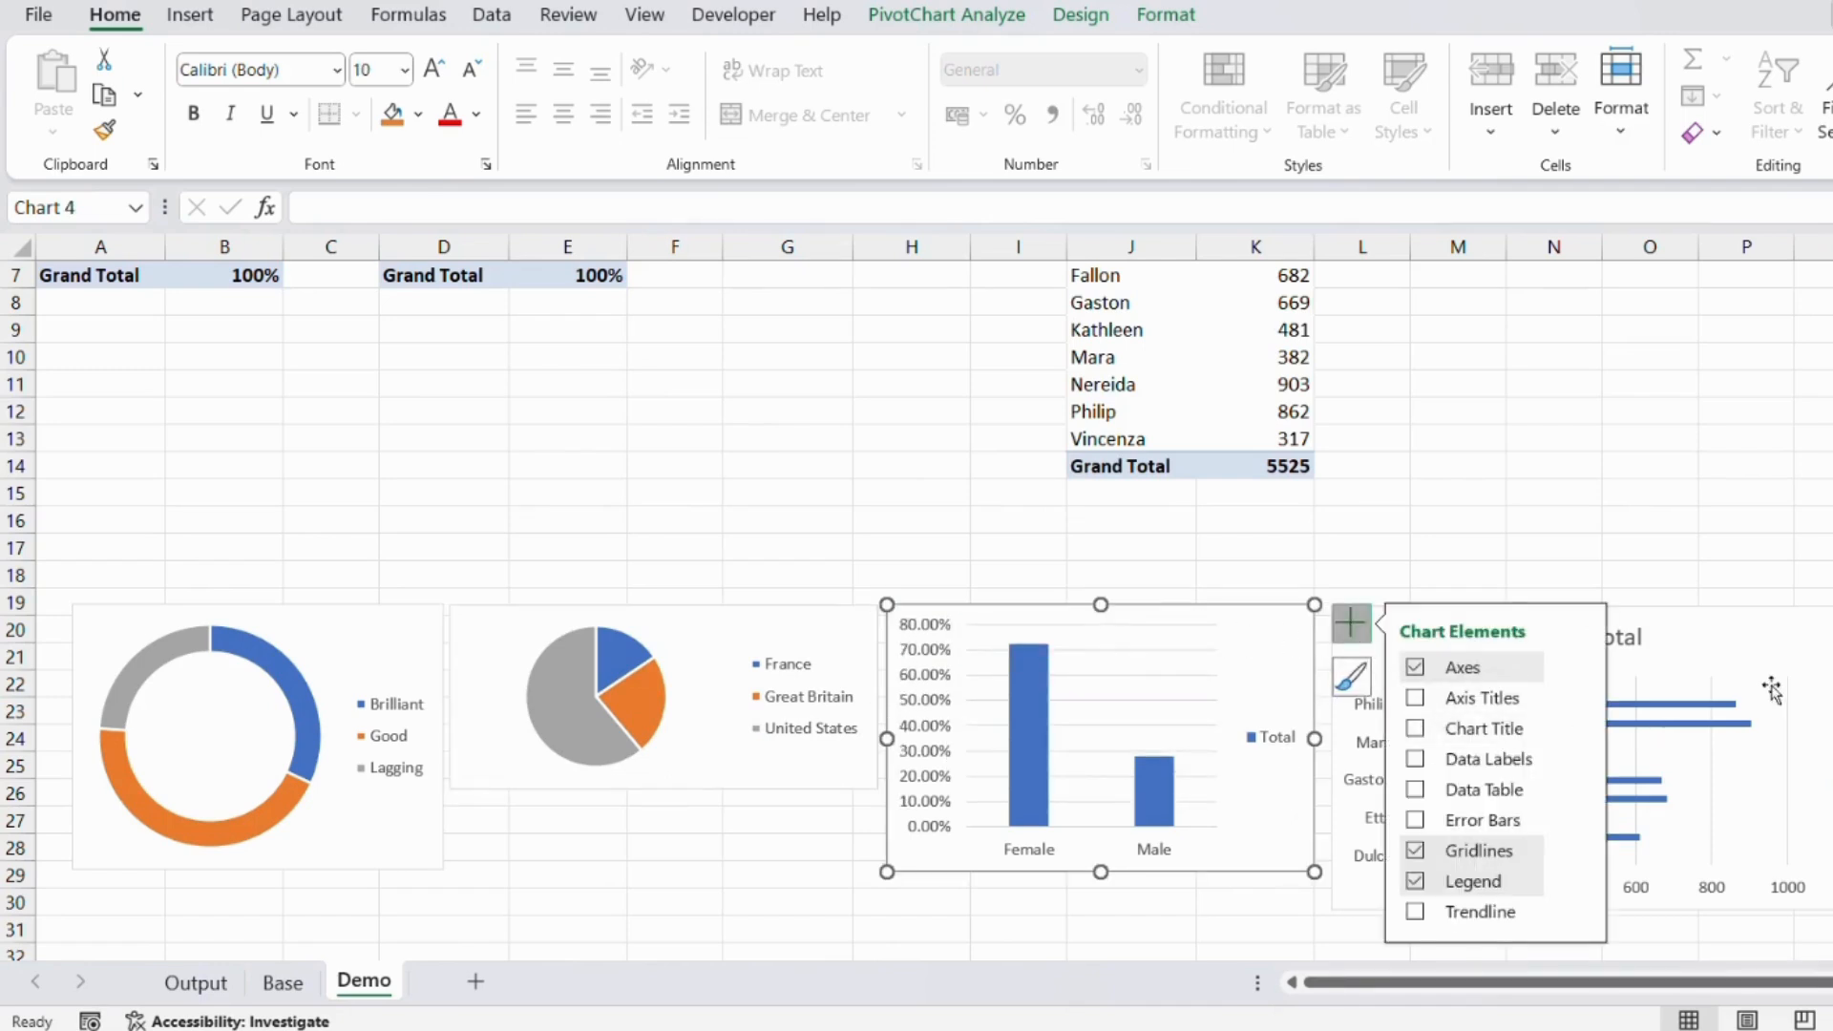
click(1776, 634)
click(1831, 625)
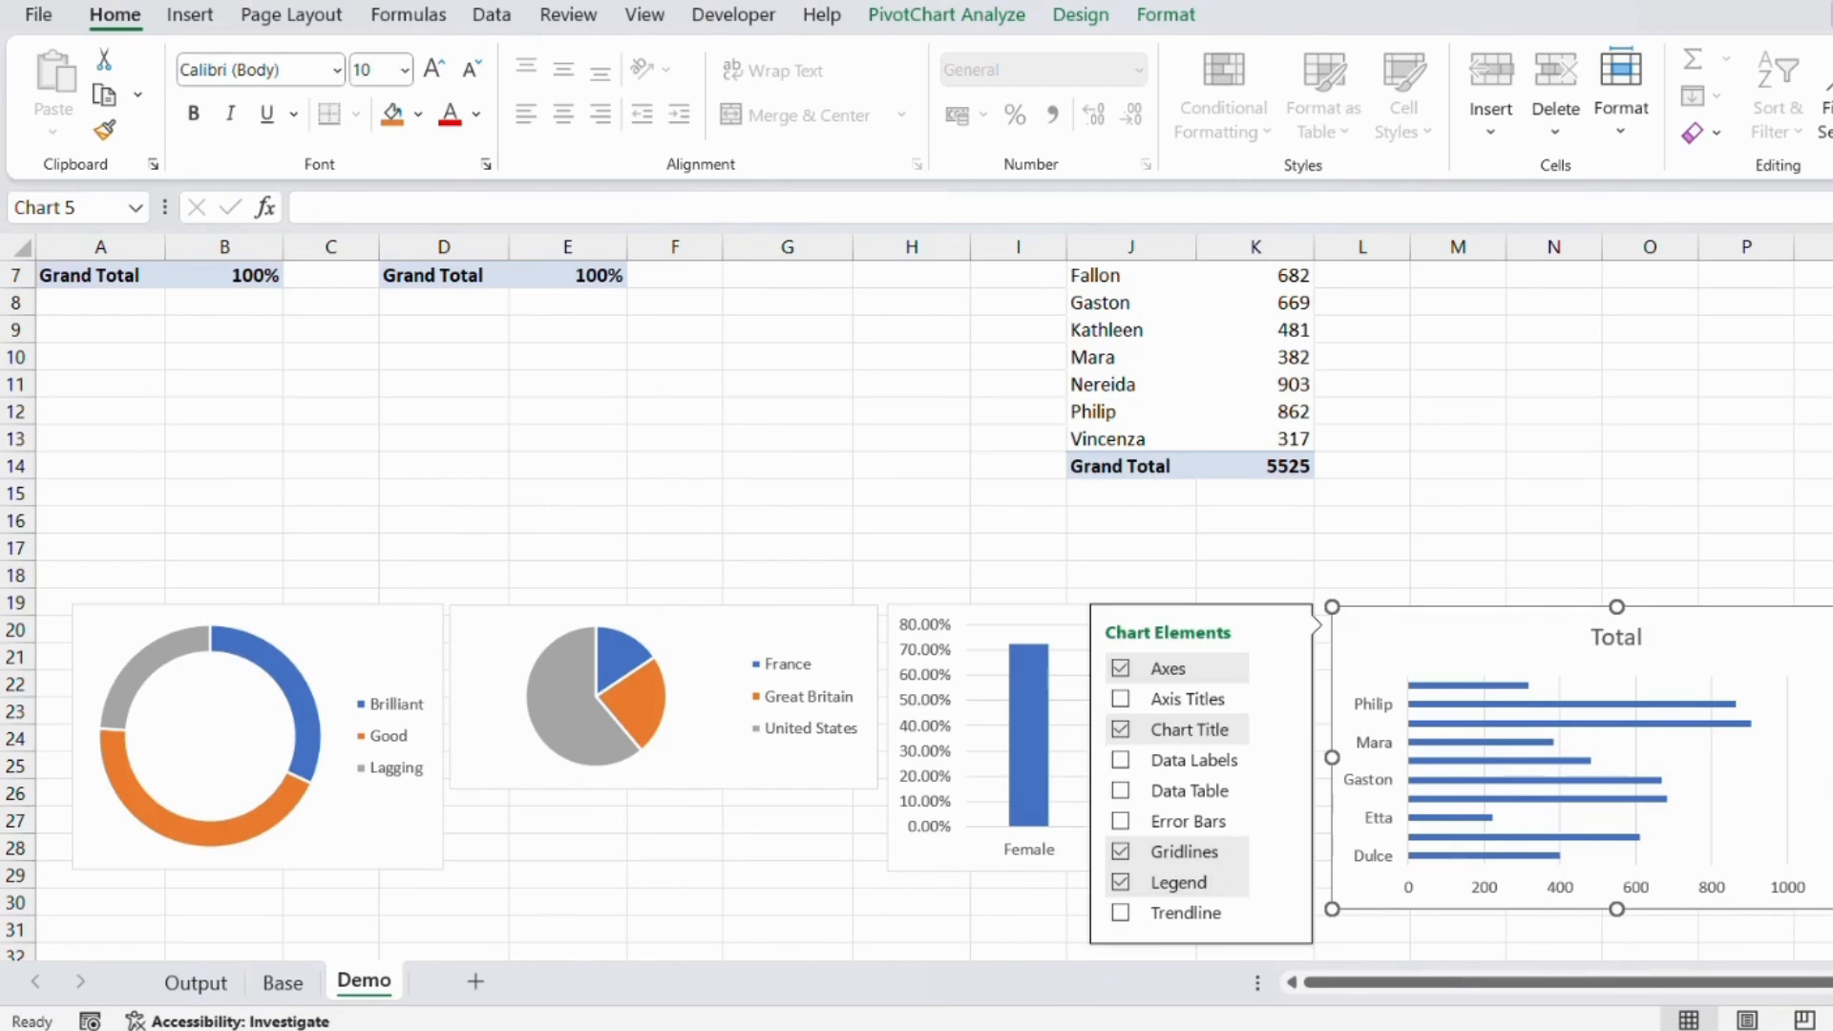
click(1164, 732)
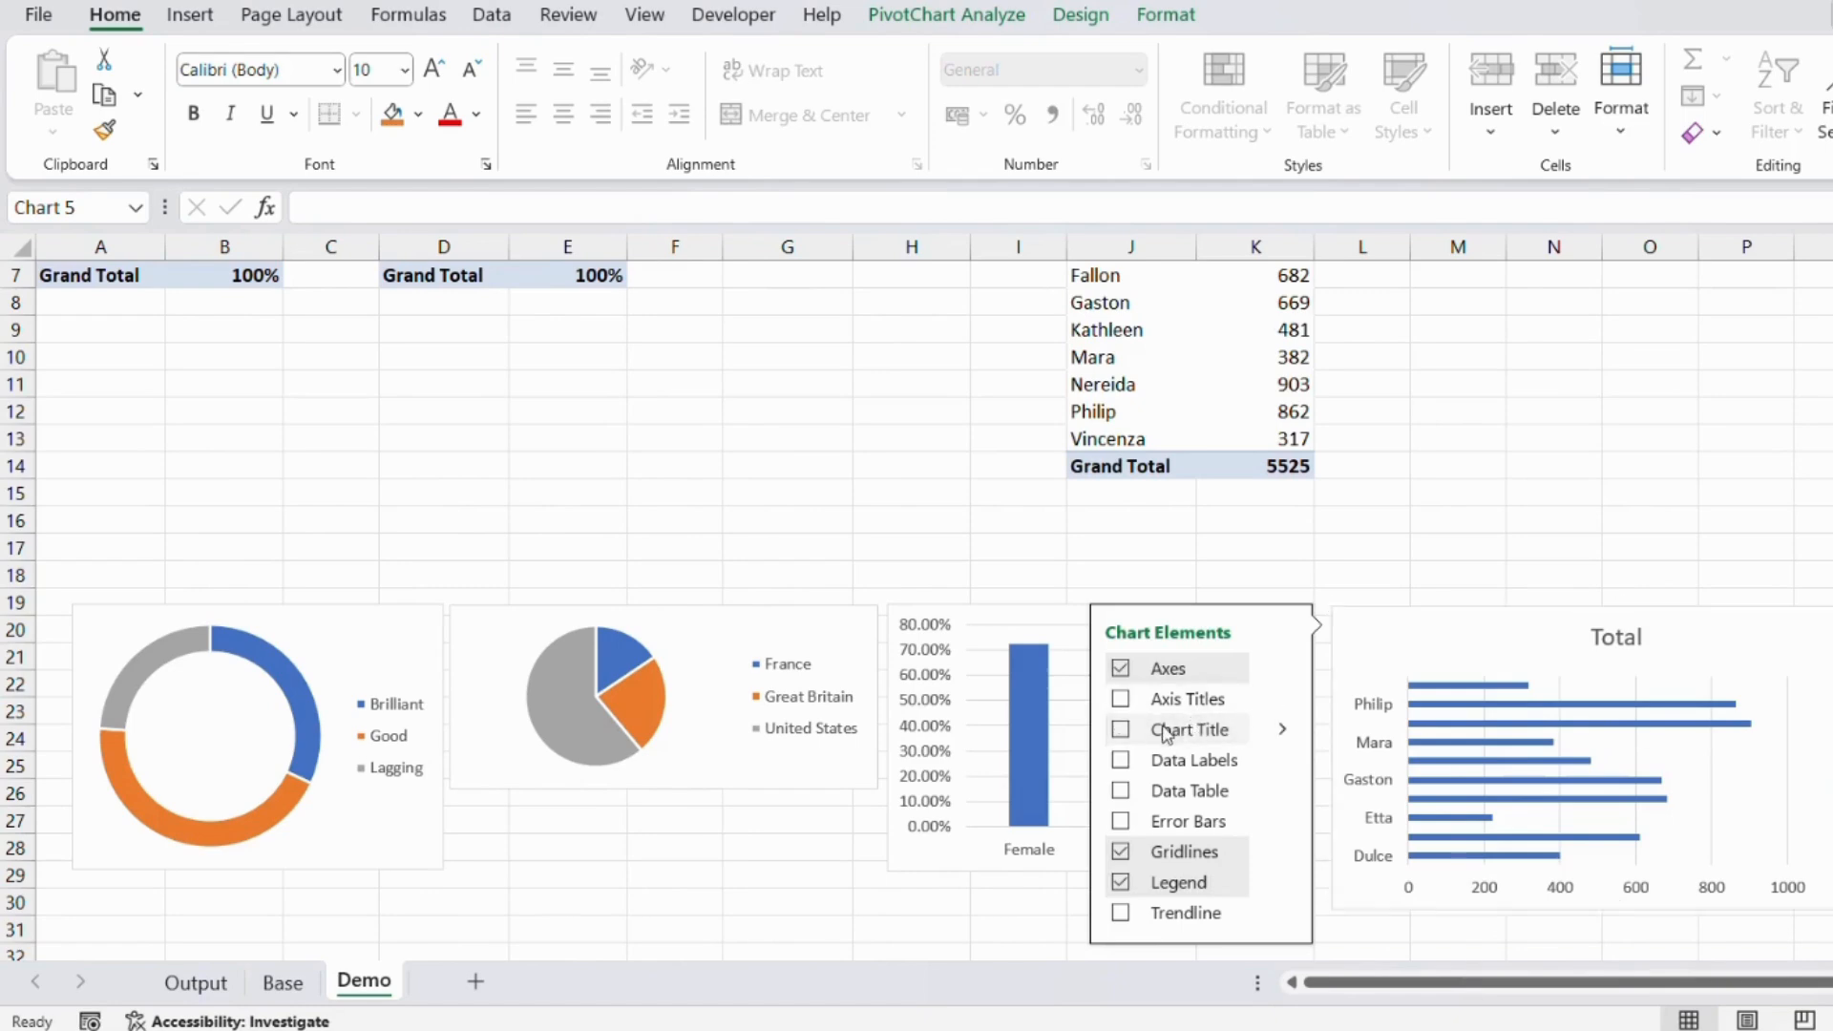
Add data labels to the performance doughnut's series.
click(250, 653)
right_click(250, 653)
click(444, 546)
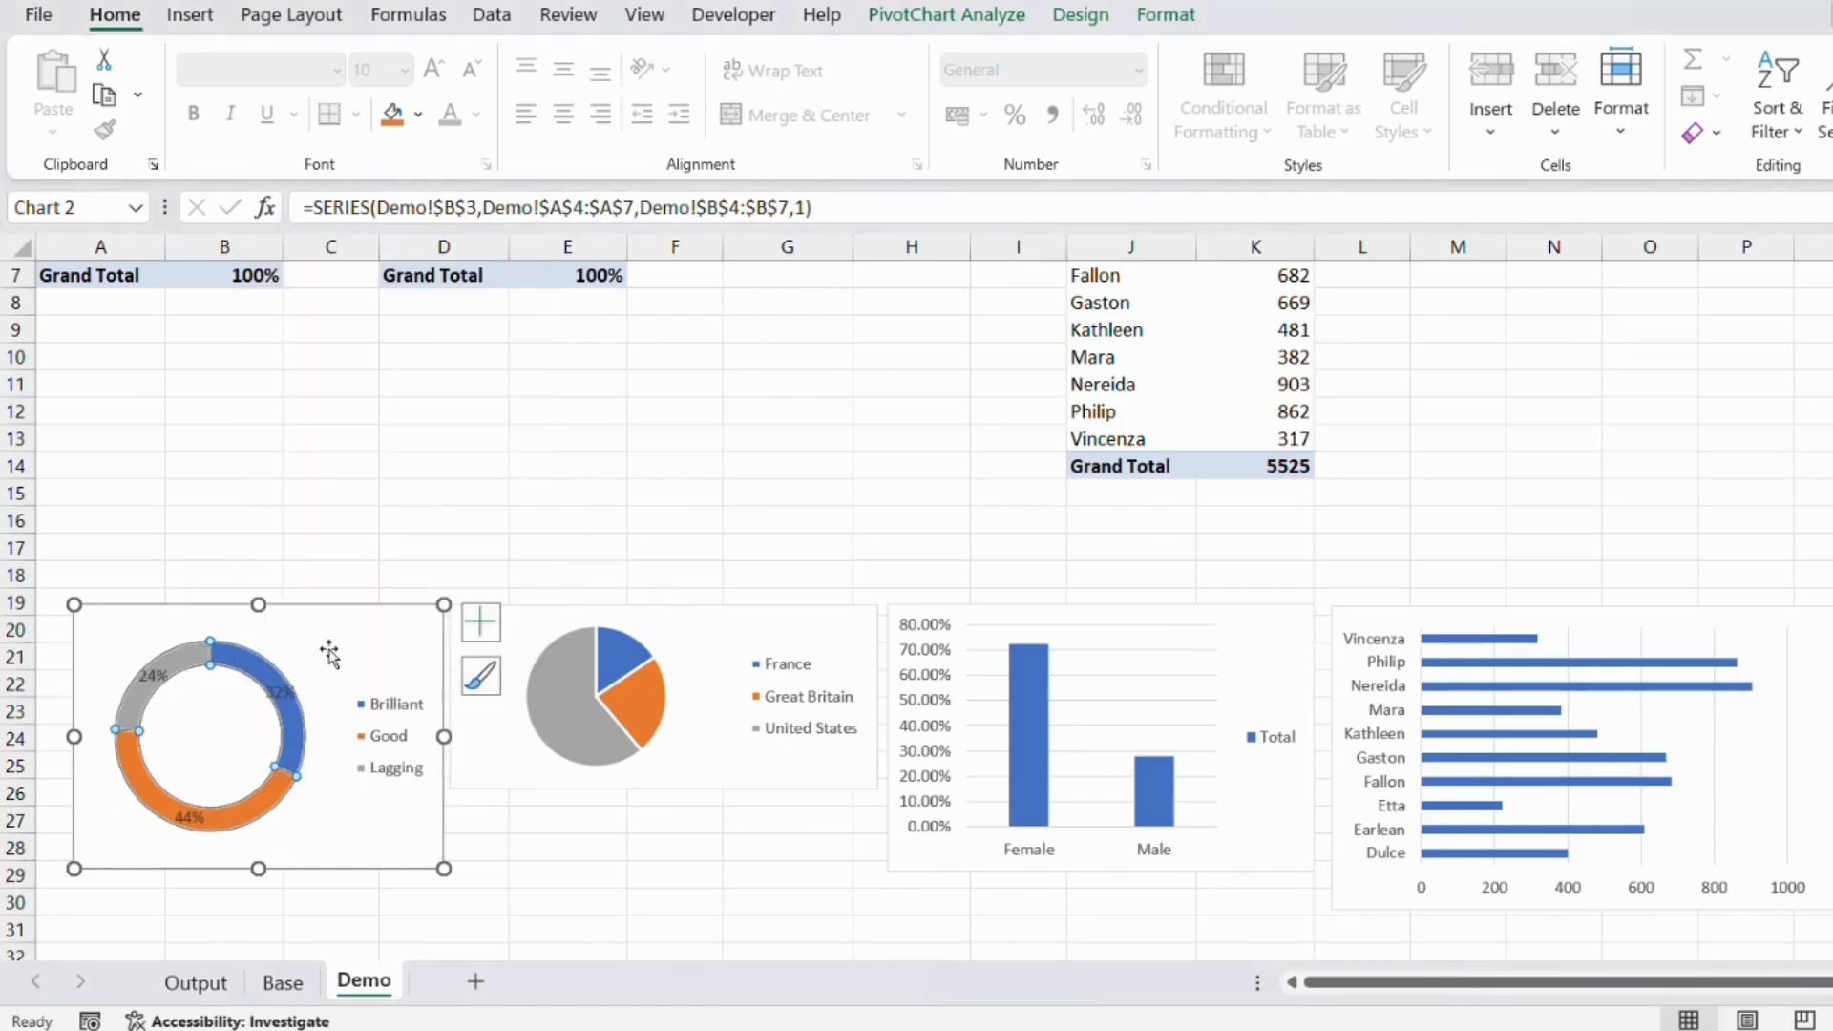
Add the category name to the performance doughnut's data labels, as on the Output dashboard, and delete the doughnut's legend.
click(150, 687)
click(196, 982)
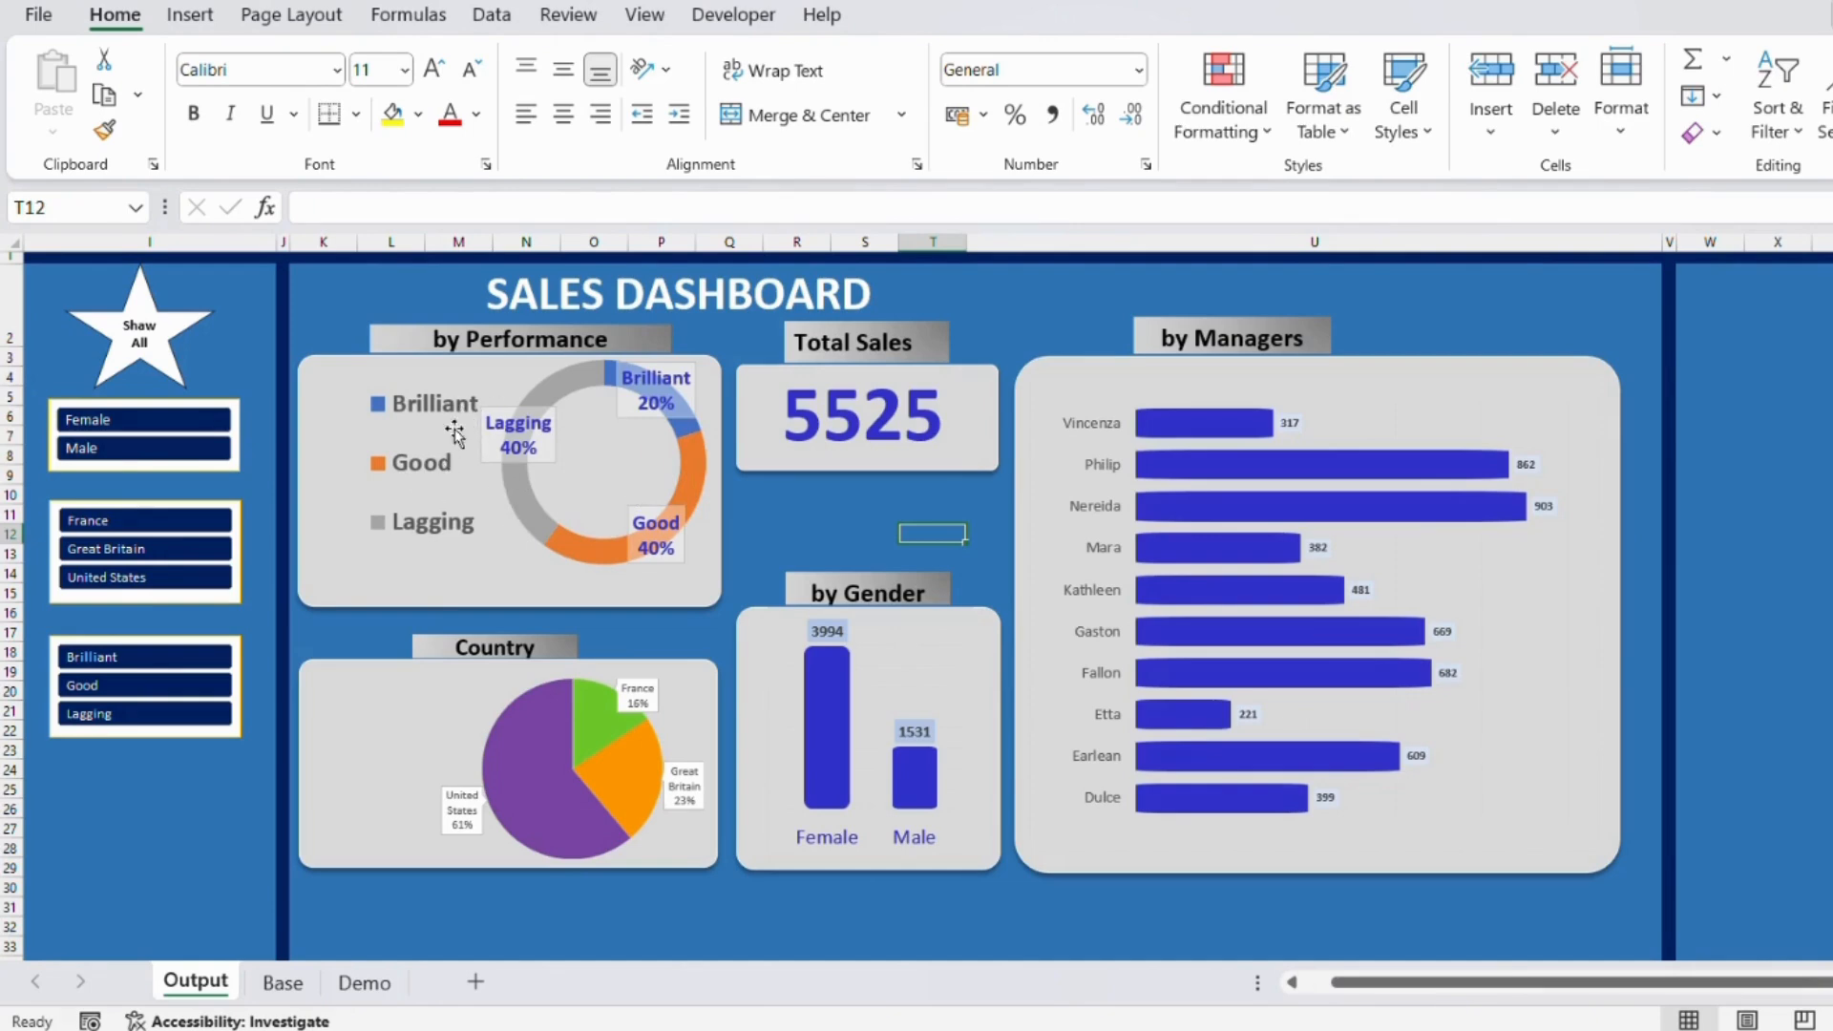
click(364, 982)
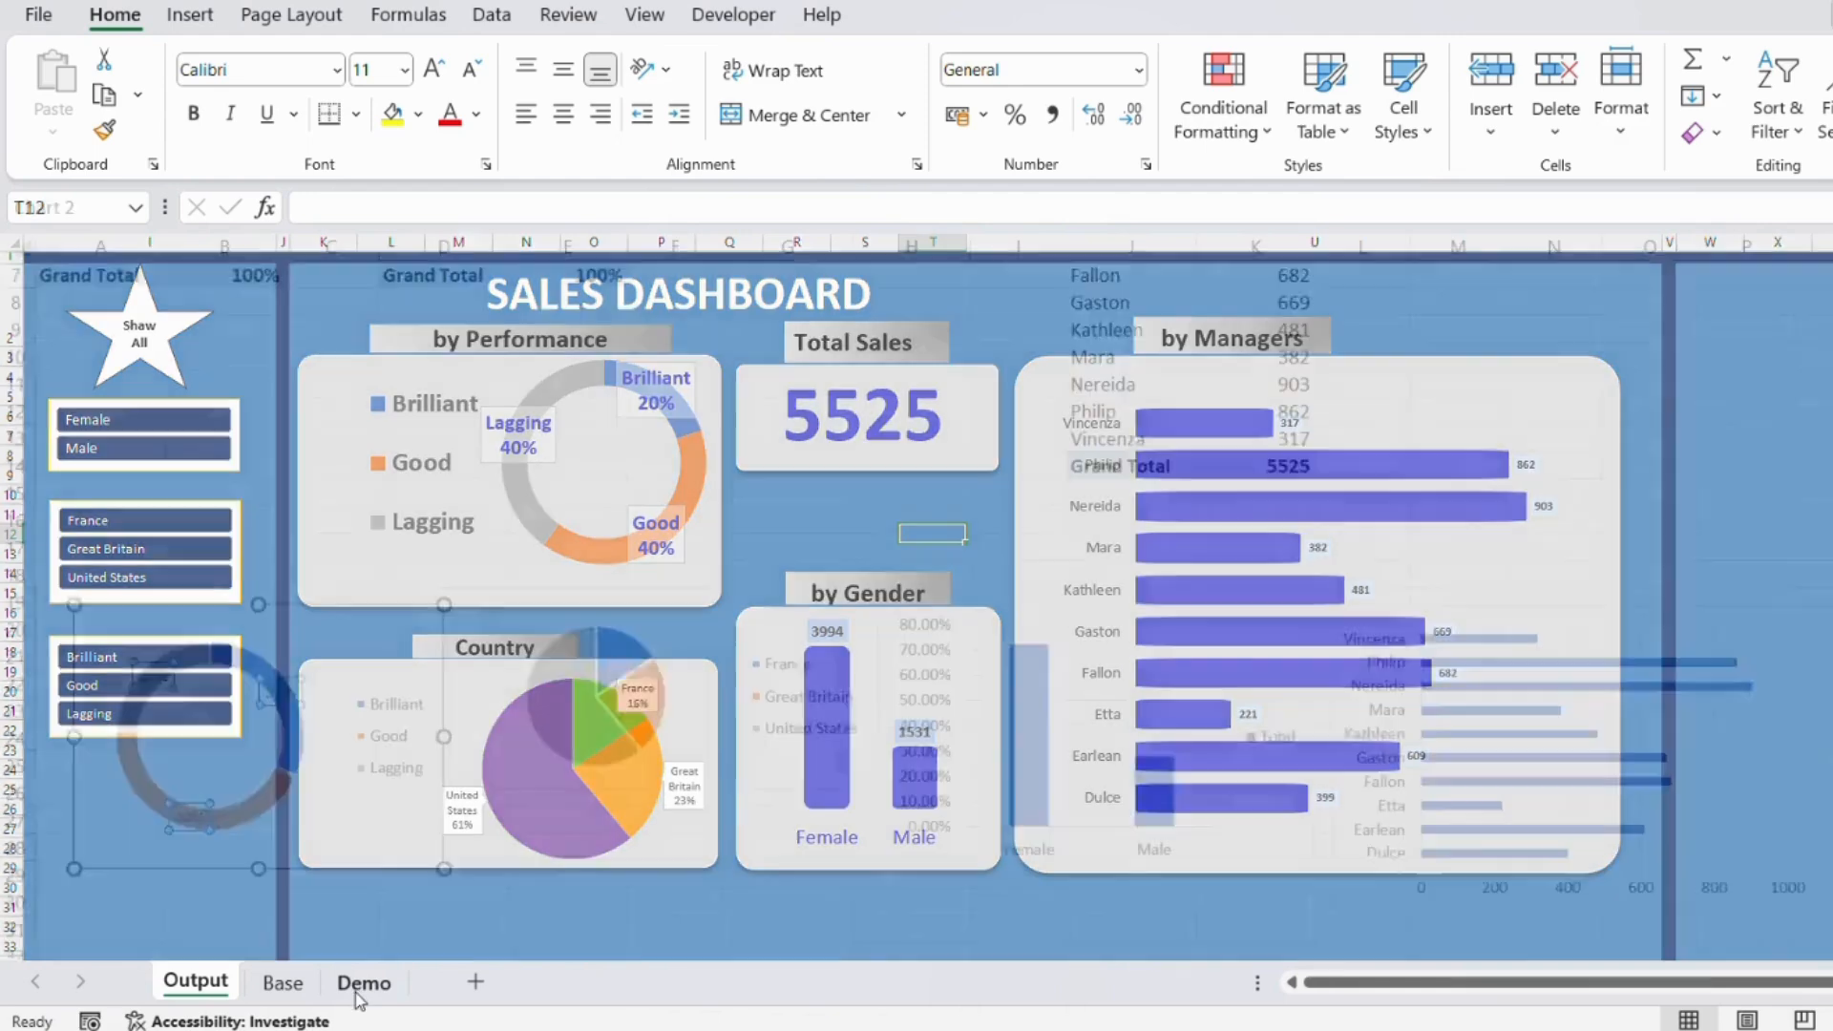
right_click(158, 680)
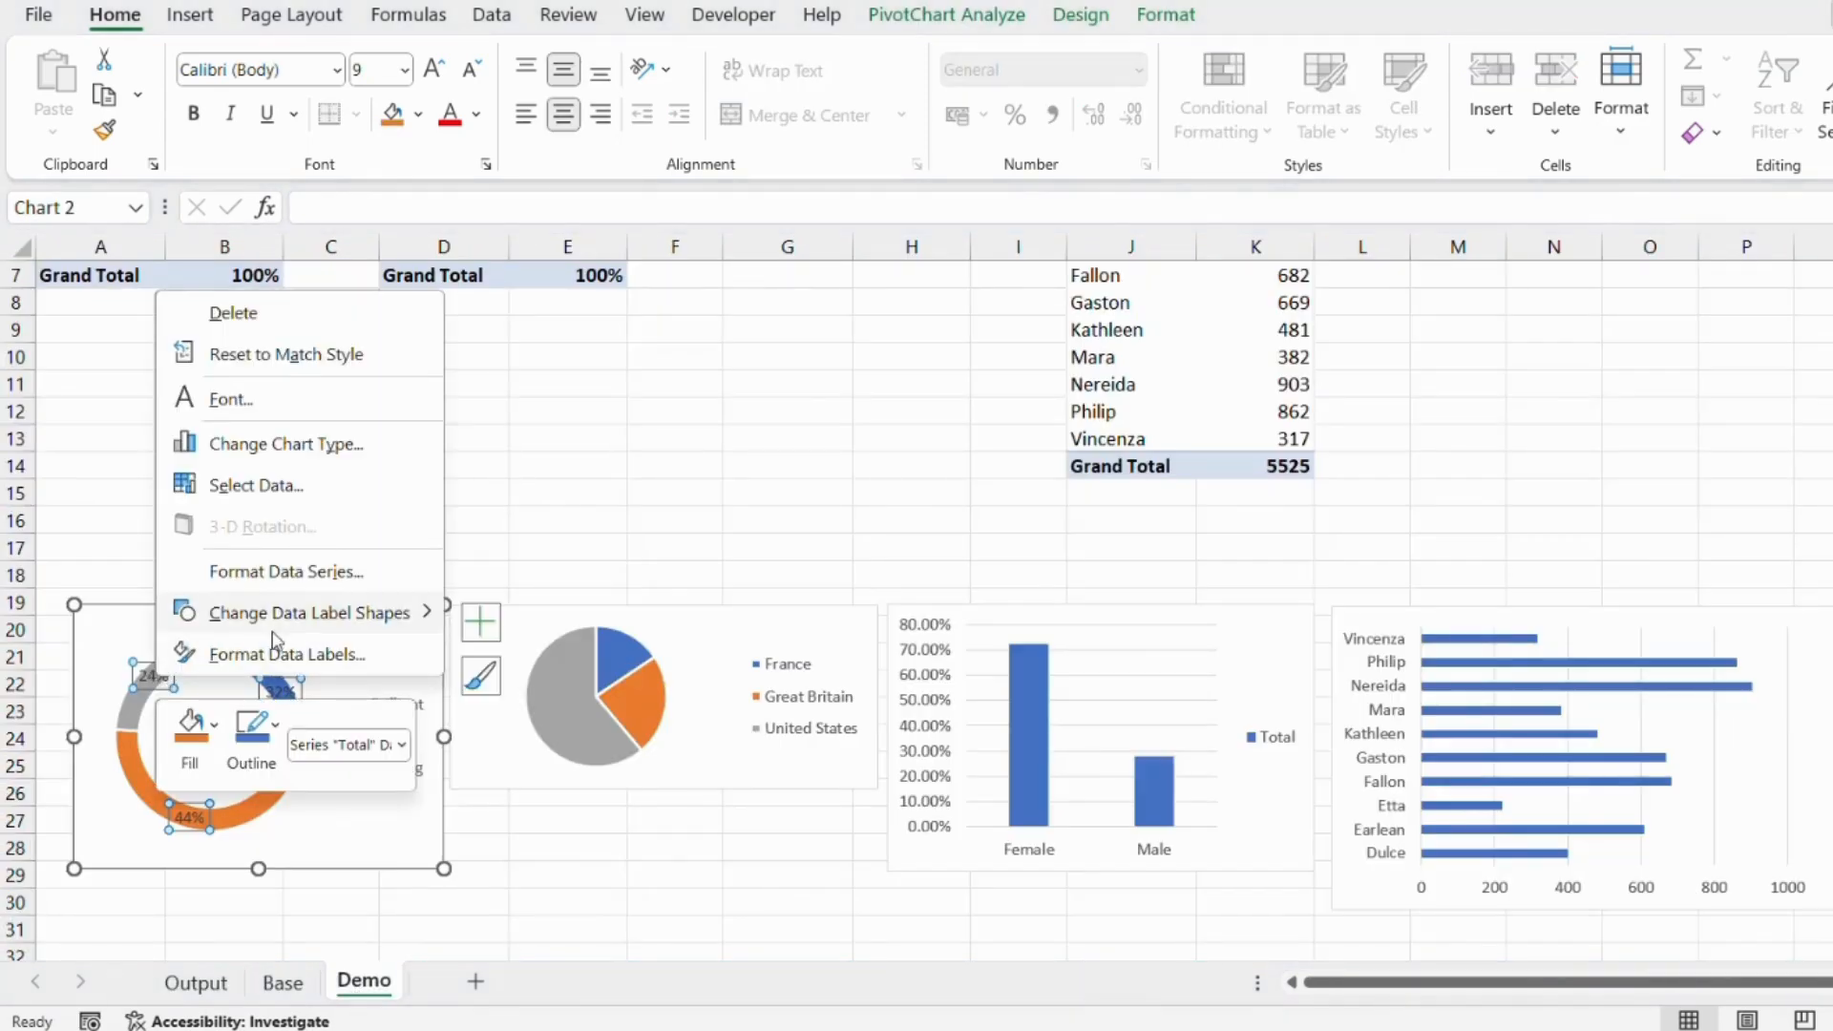
click(276, 655)
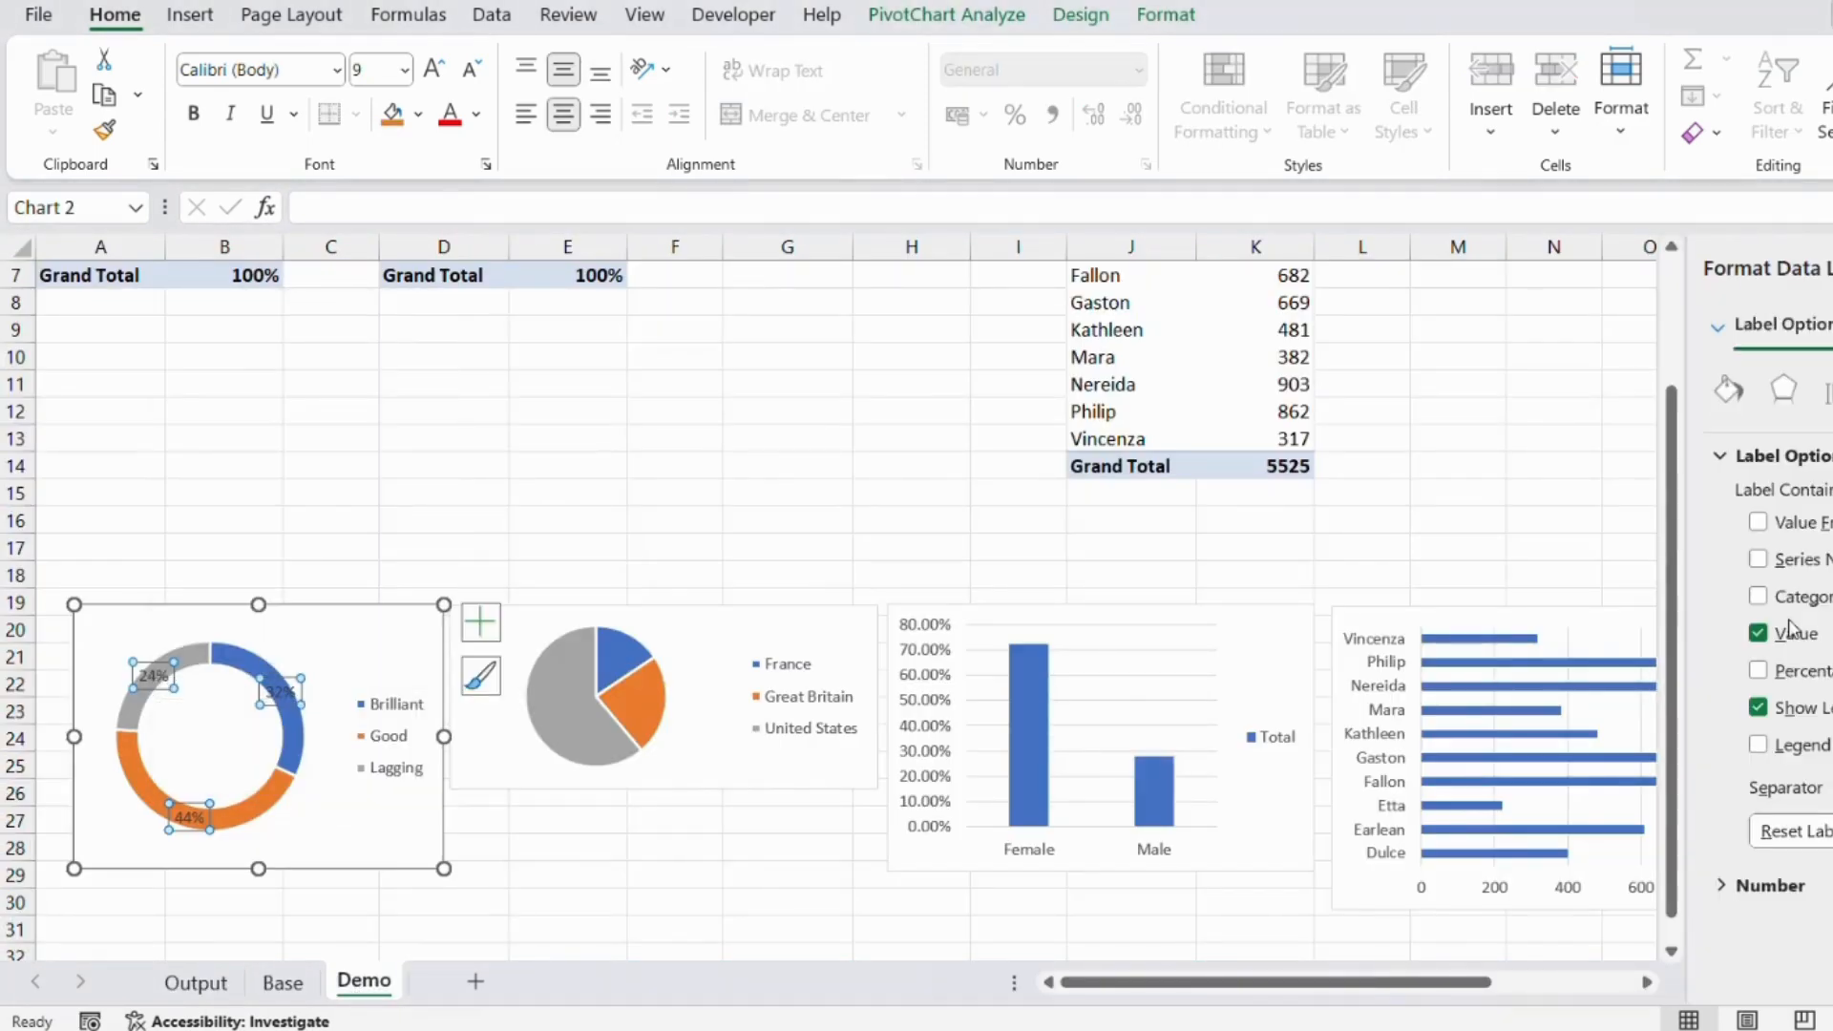
click(1759, 597)
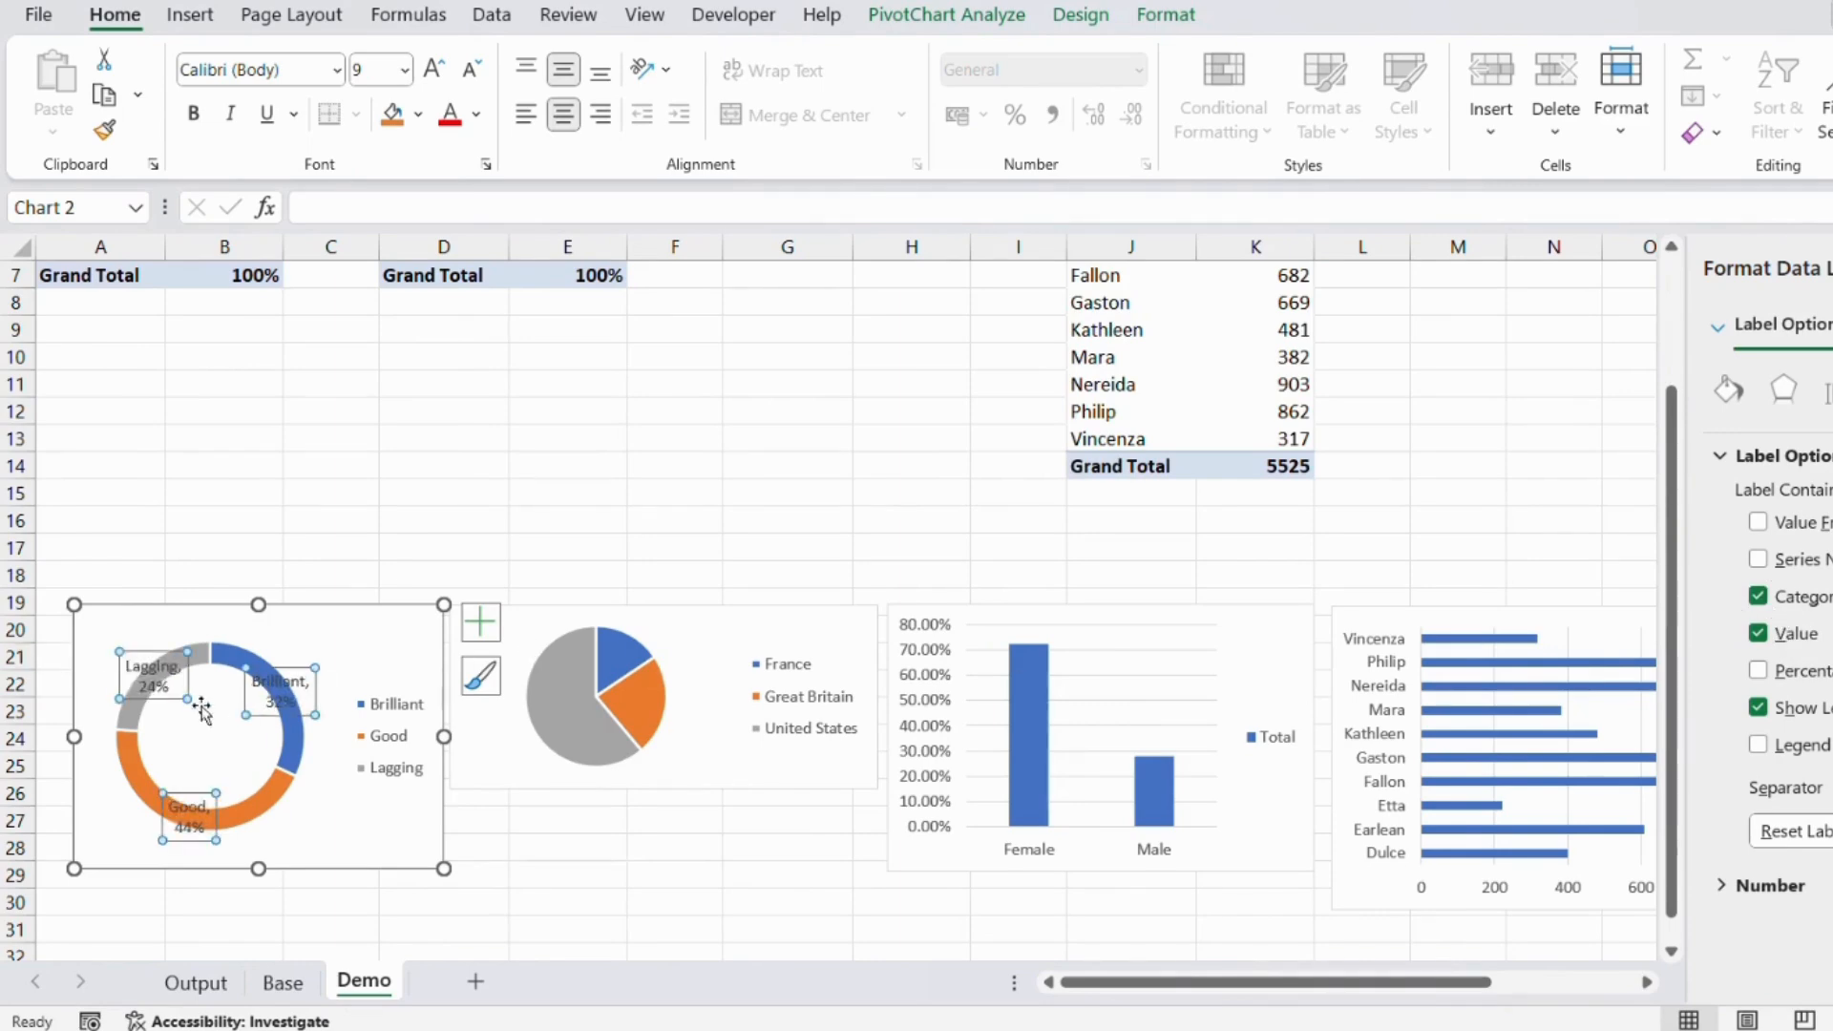
click(372, 707)
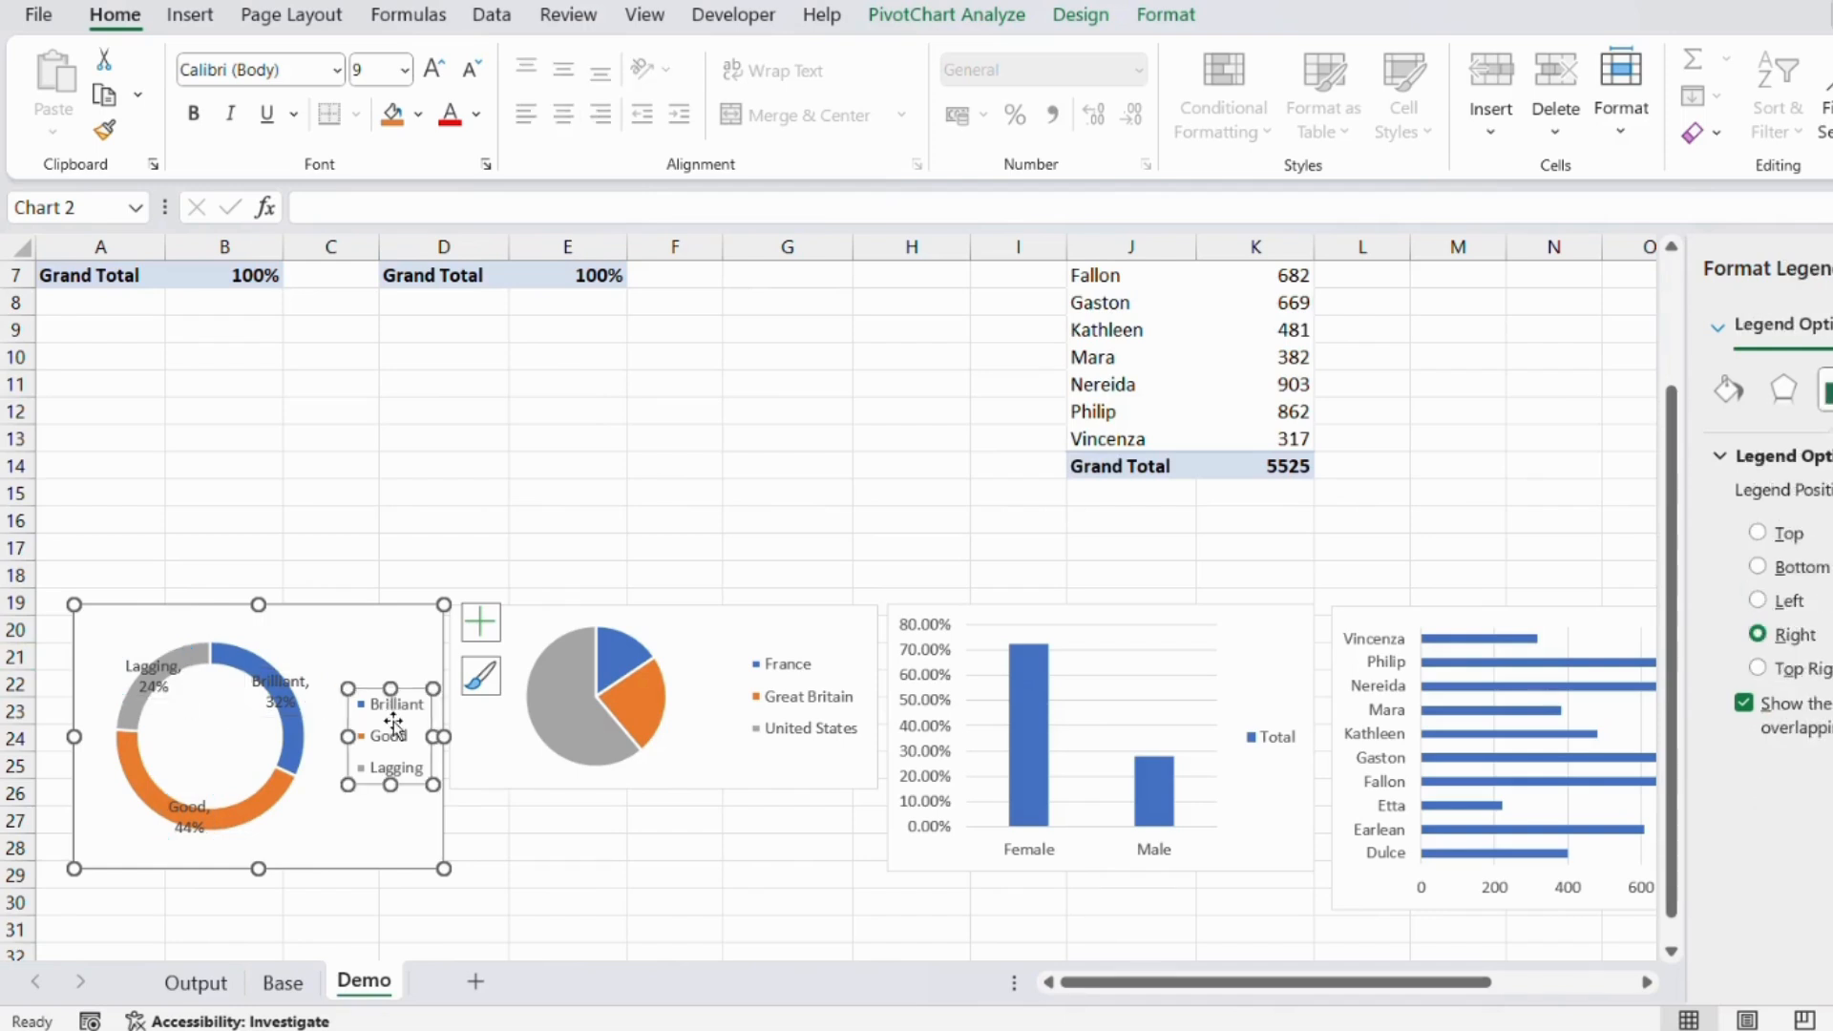
key(Delete)
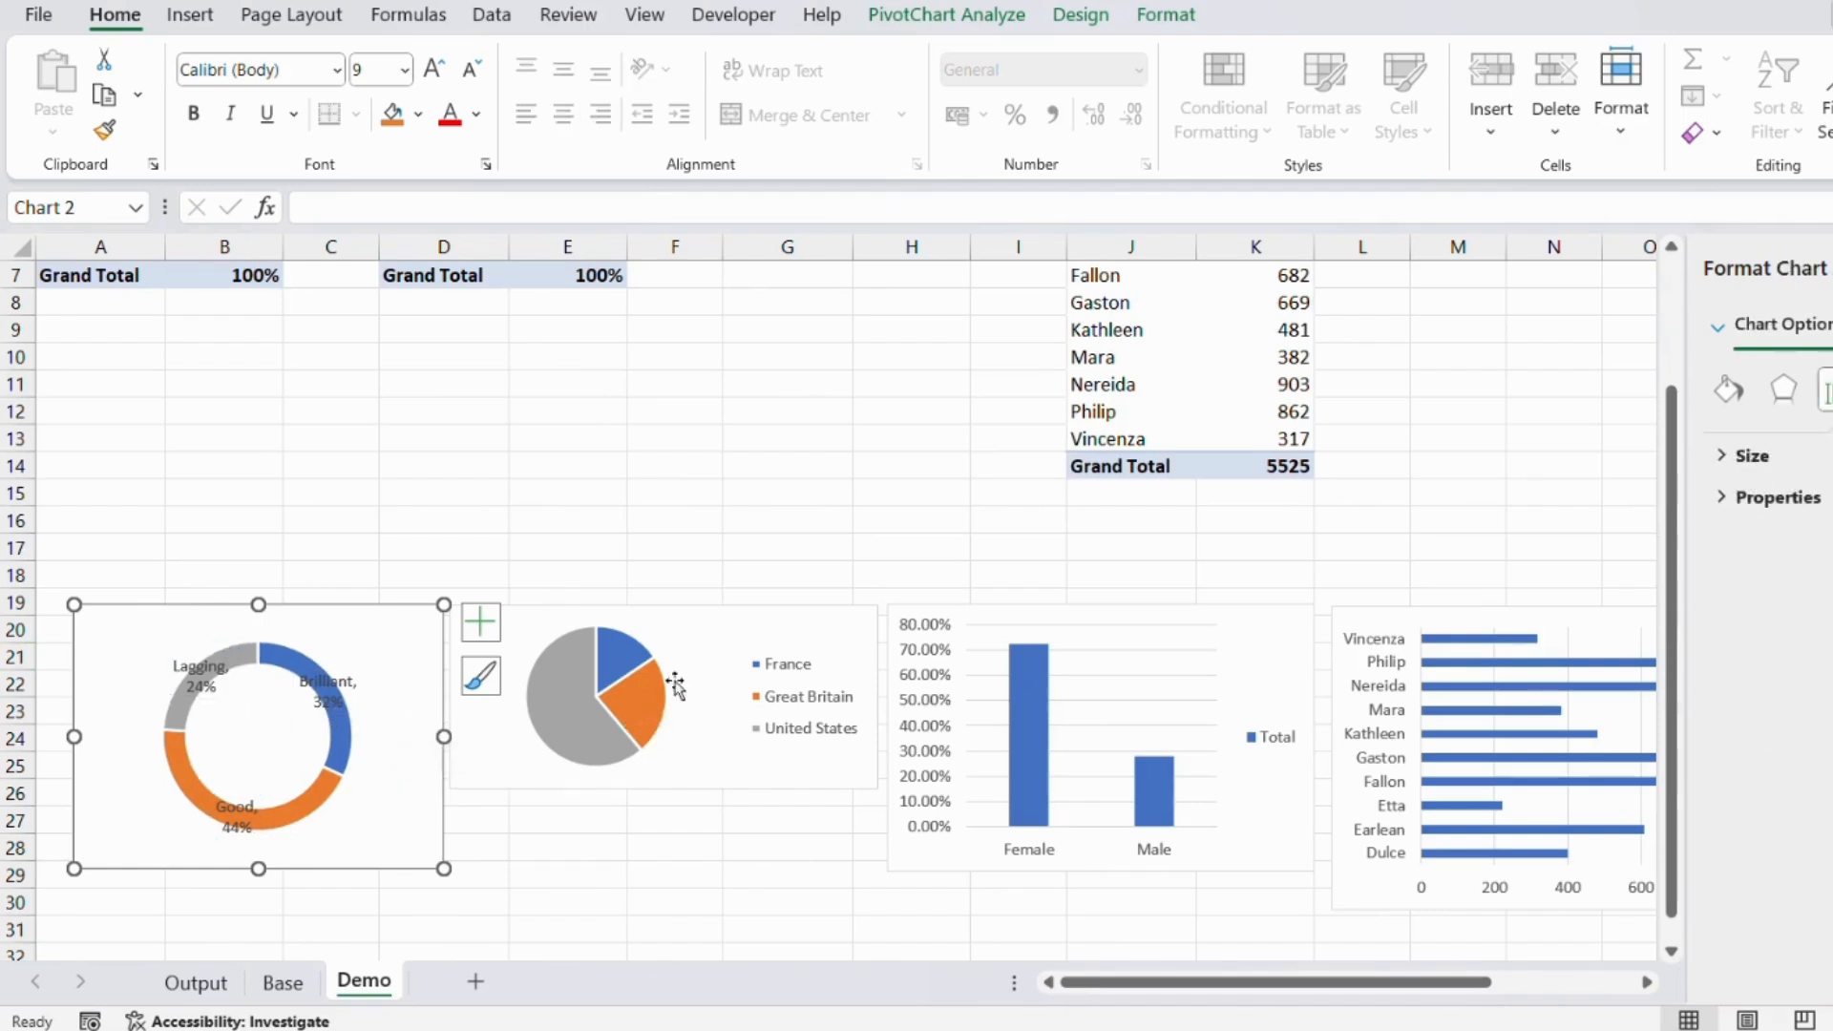
Add data labels showing category name and value to the country pie chart and delete its legend.
click(634, 661)
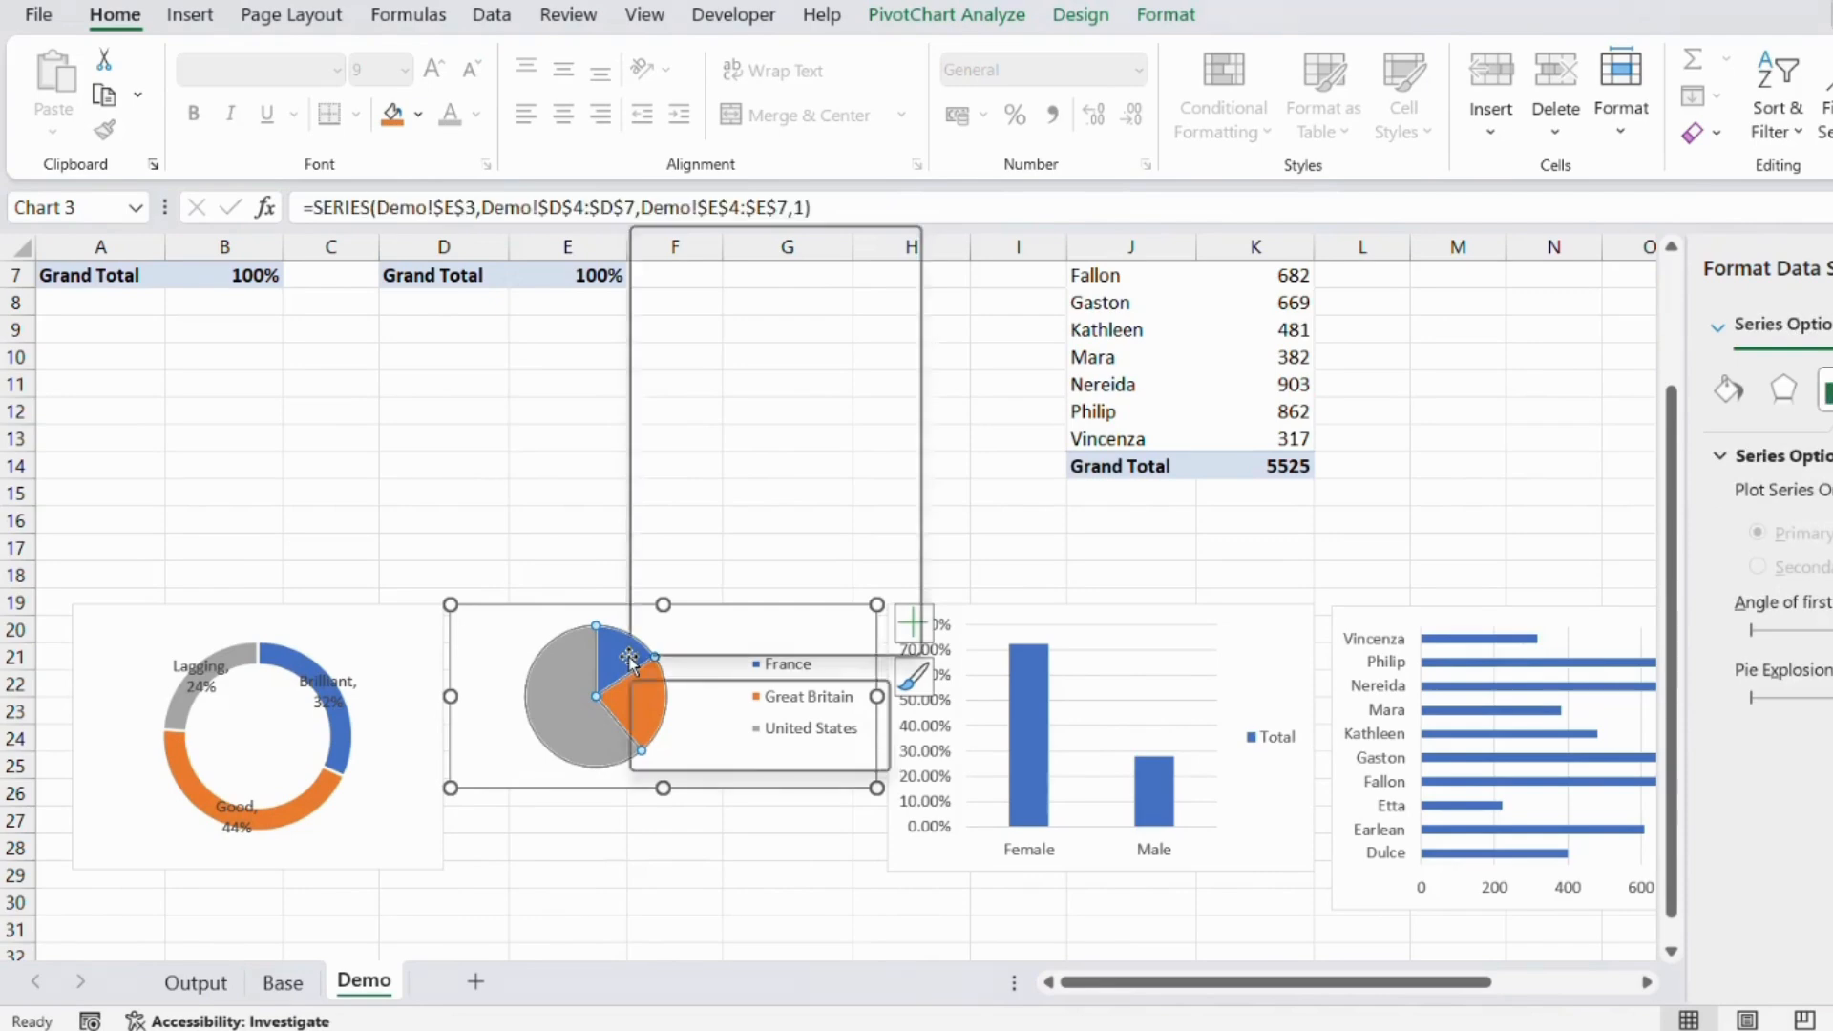
right_click(630, 659)
click(726, 553)
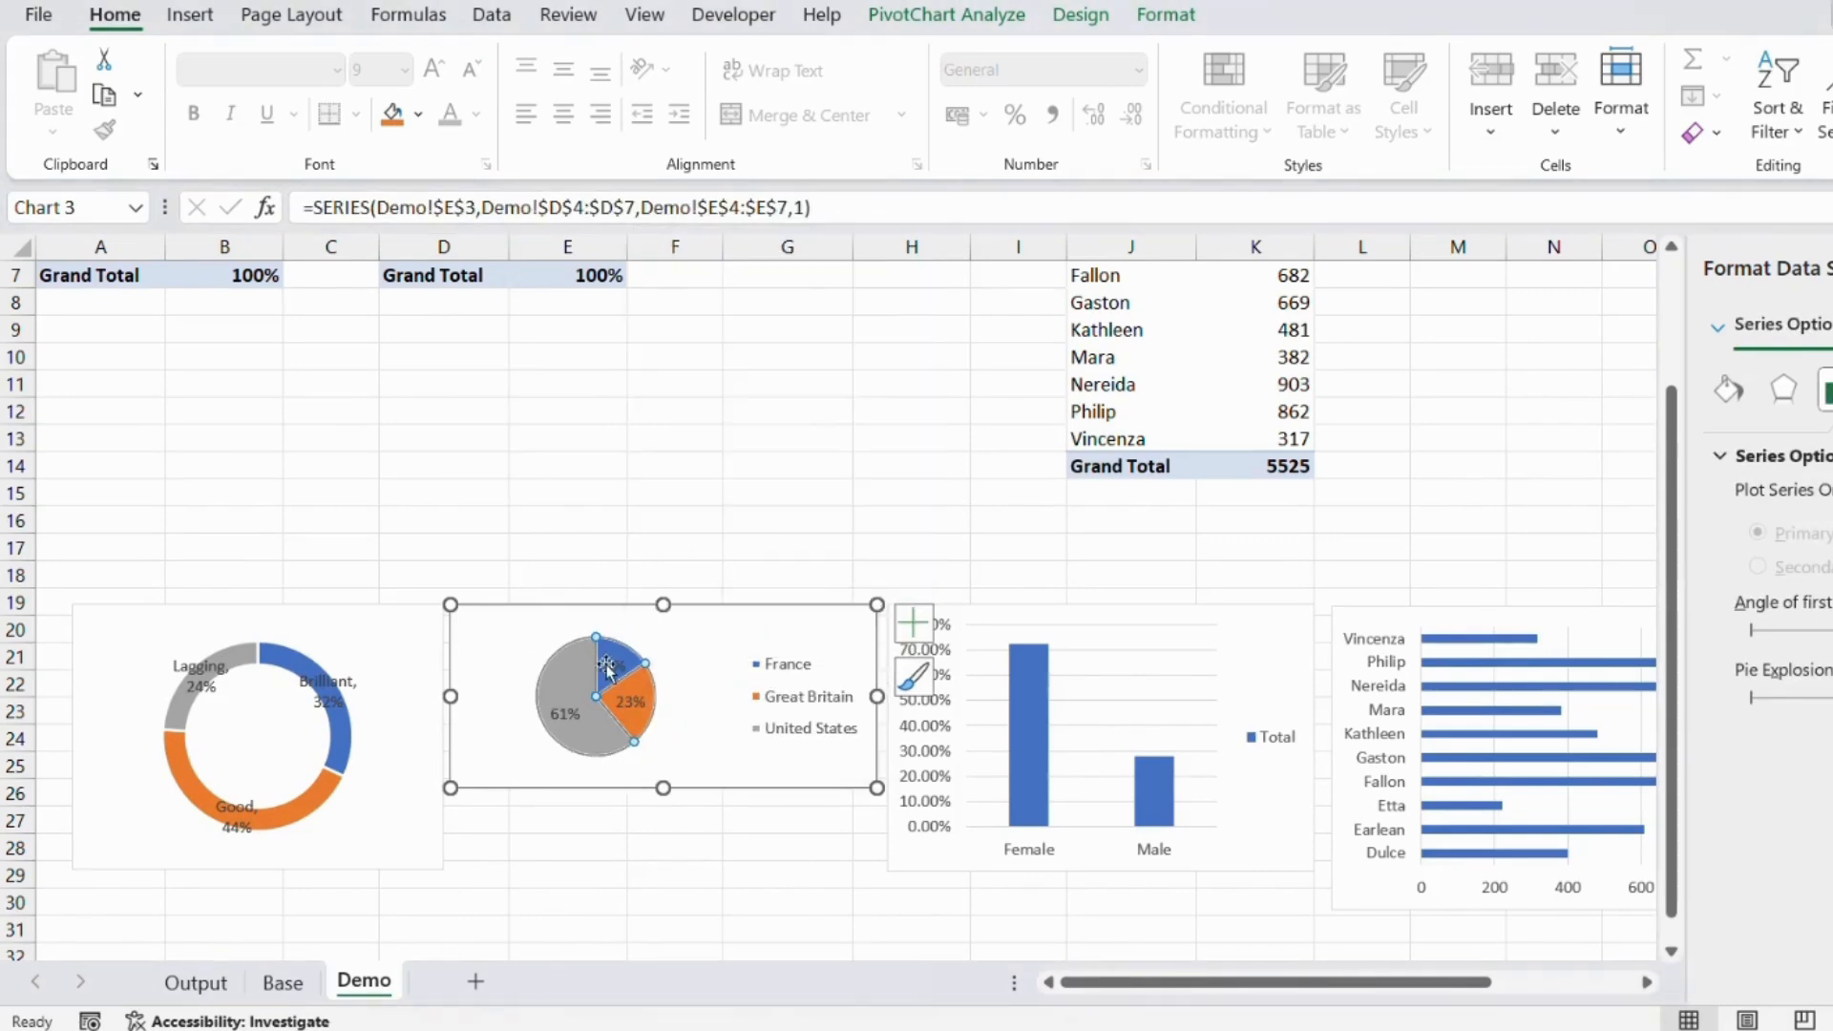
click(608, 669)
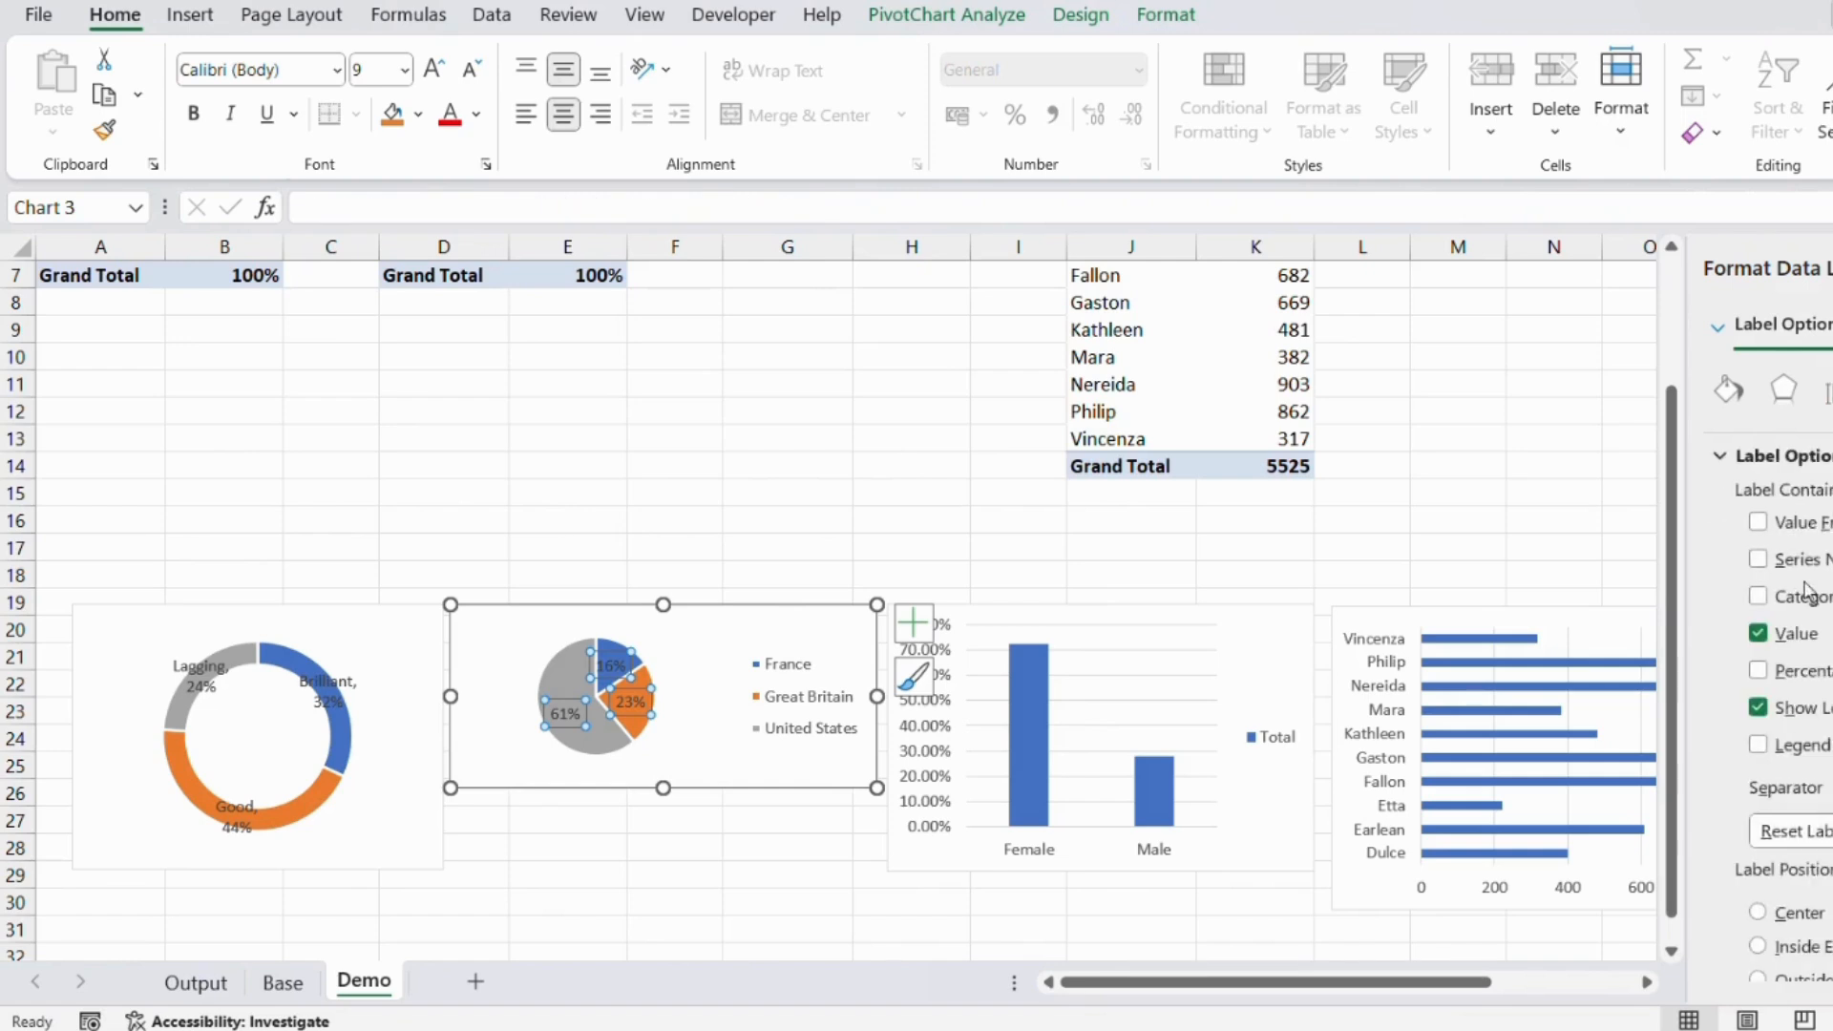
click(1758, 596)
click(810, 711)
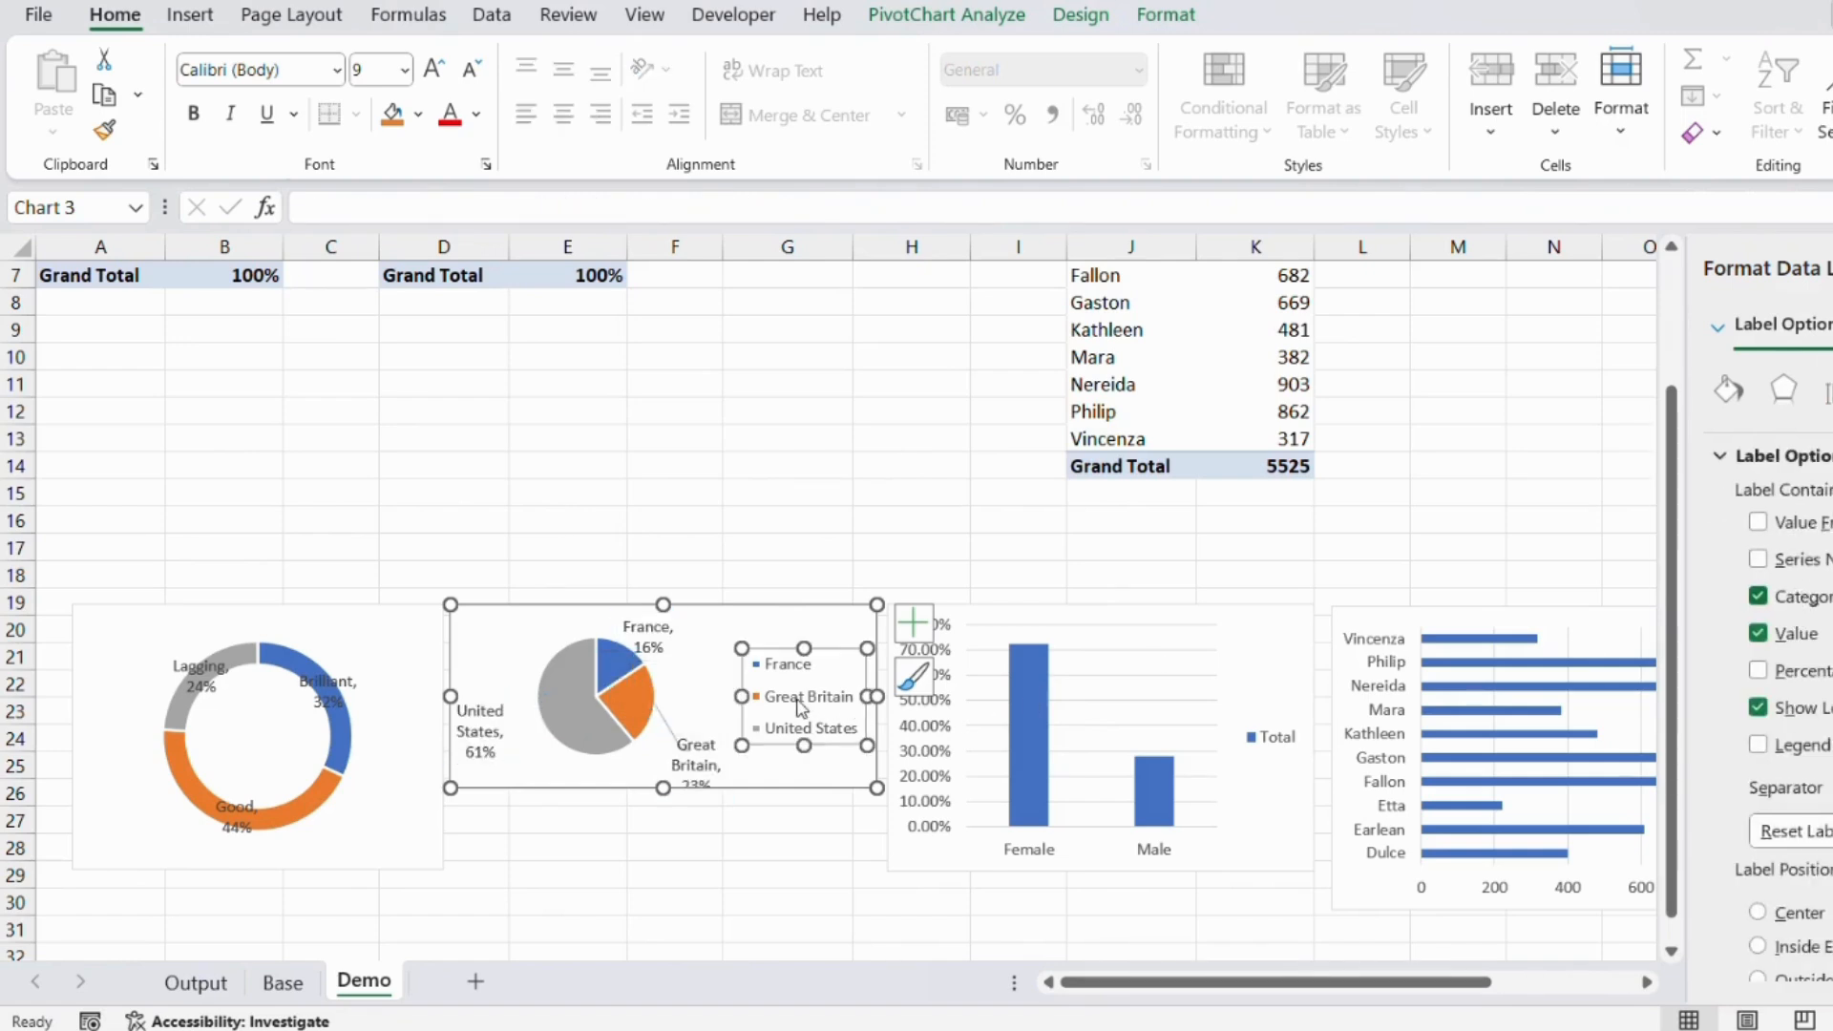
key(Delete)
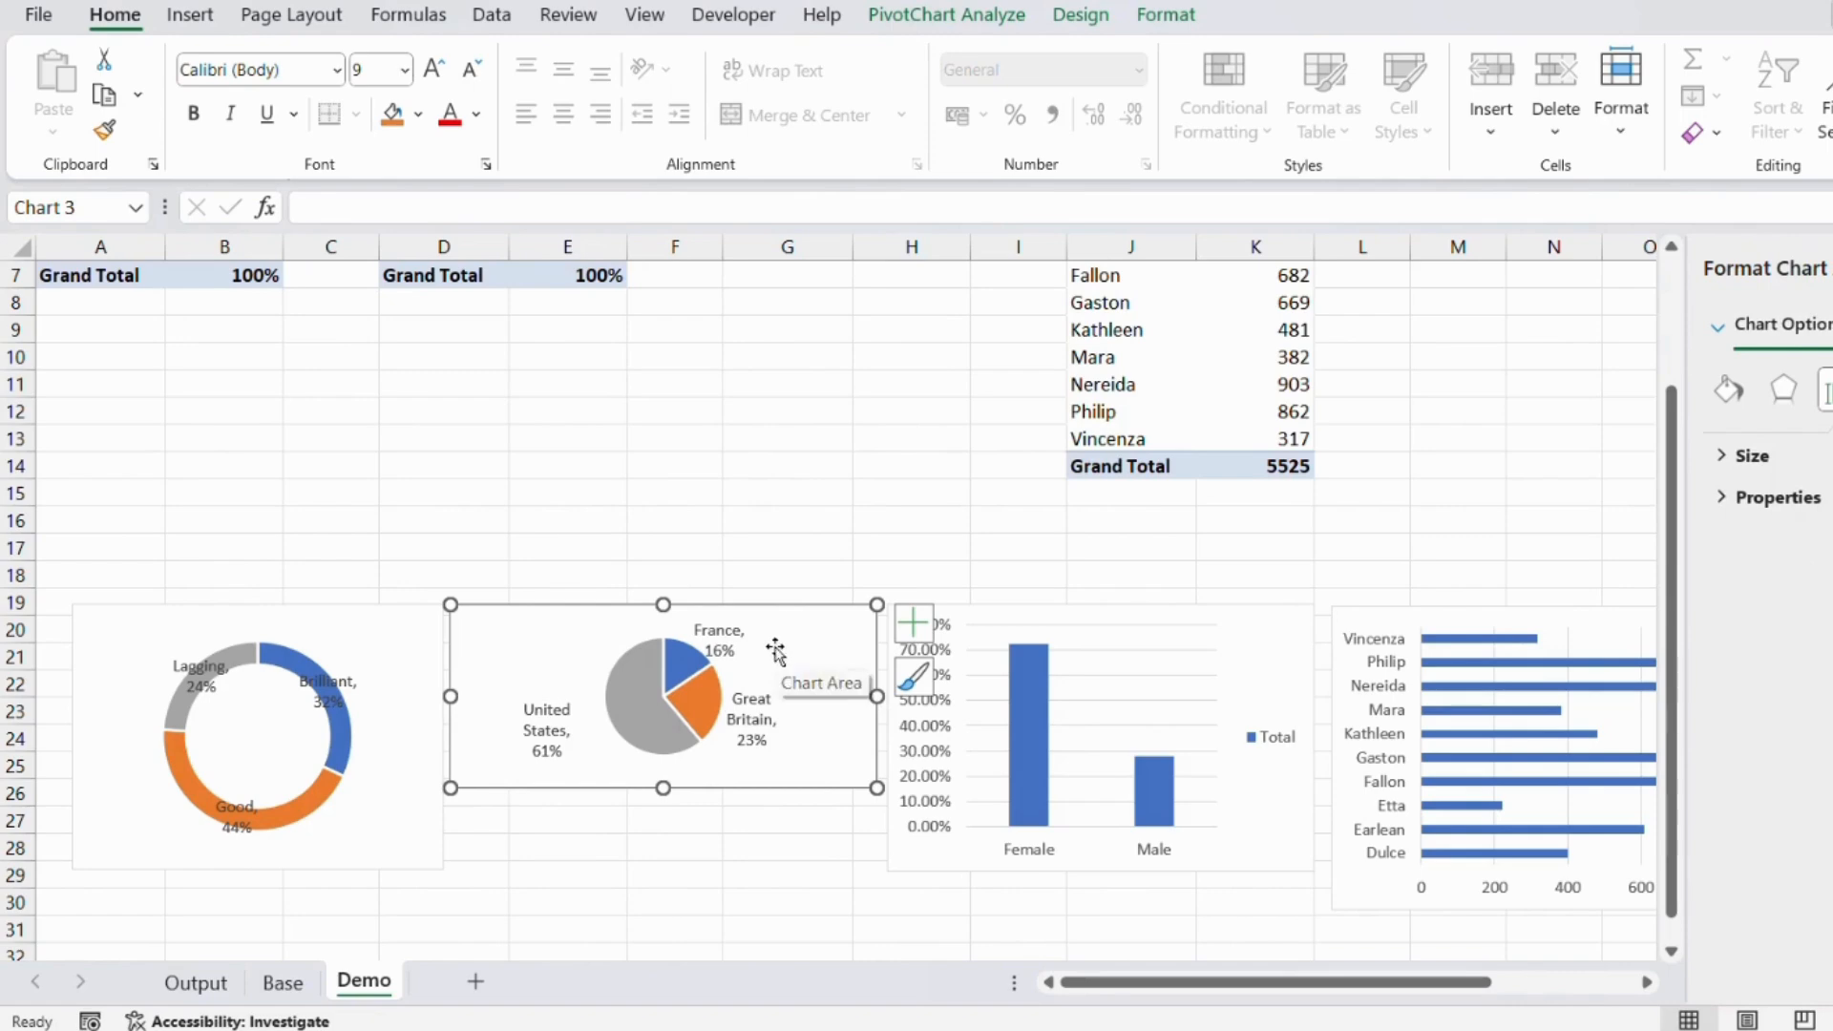
Add data labels to the gender chart's columns and delete its vertical percentage axis.
click(1034, 708)
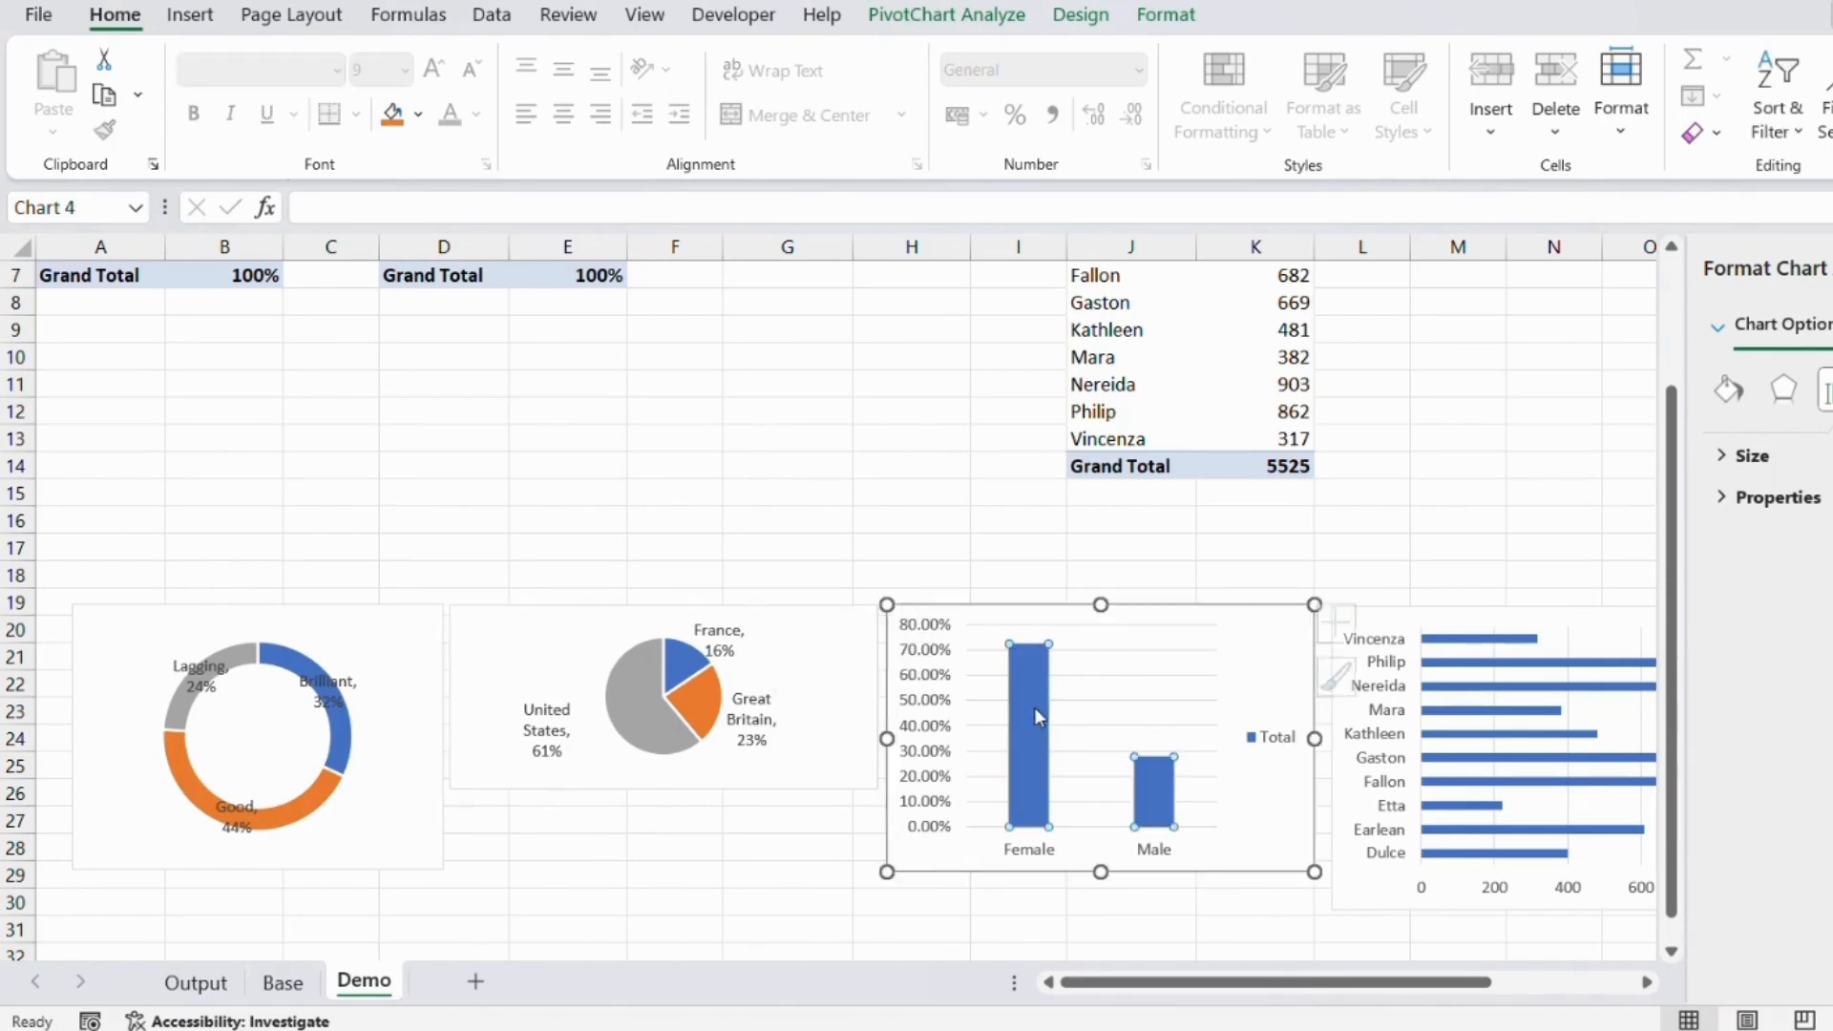
right_click(1034, 708)
click(1140, 613)
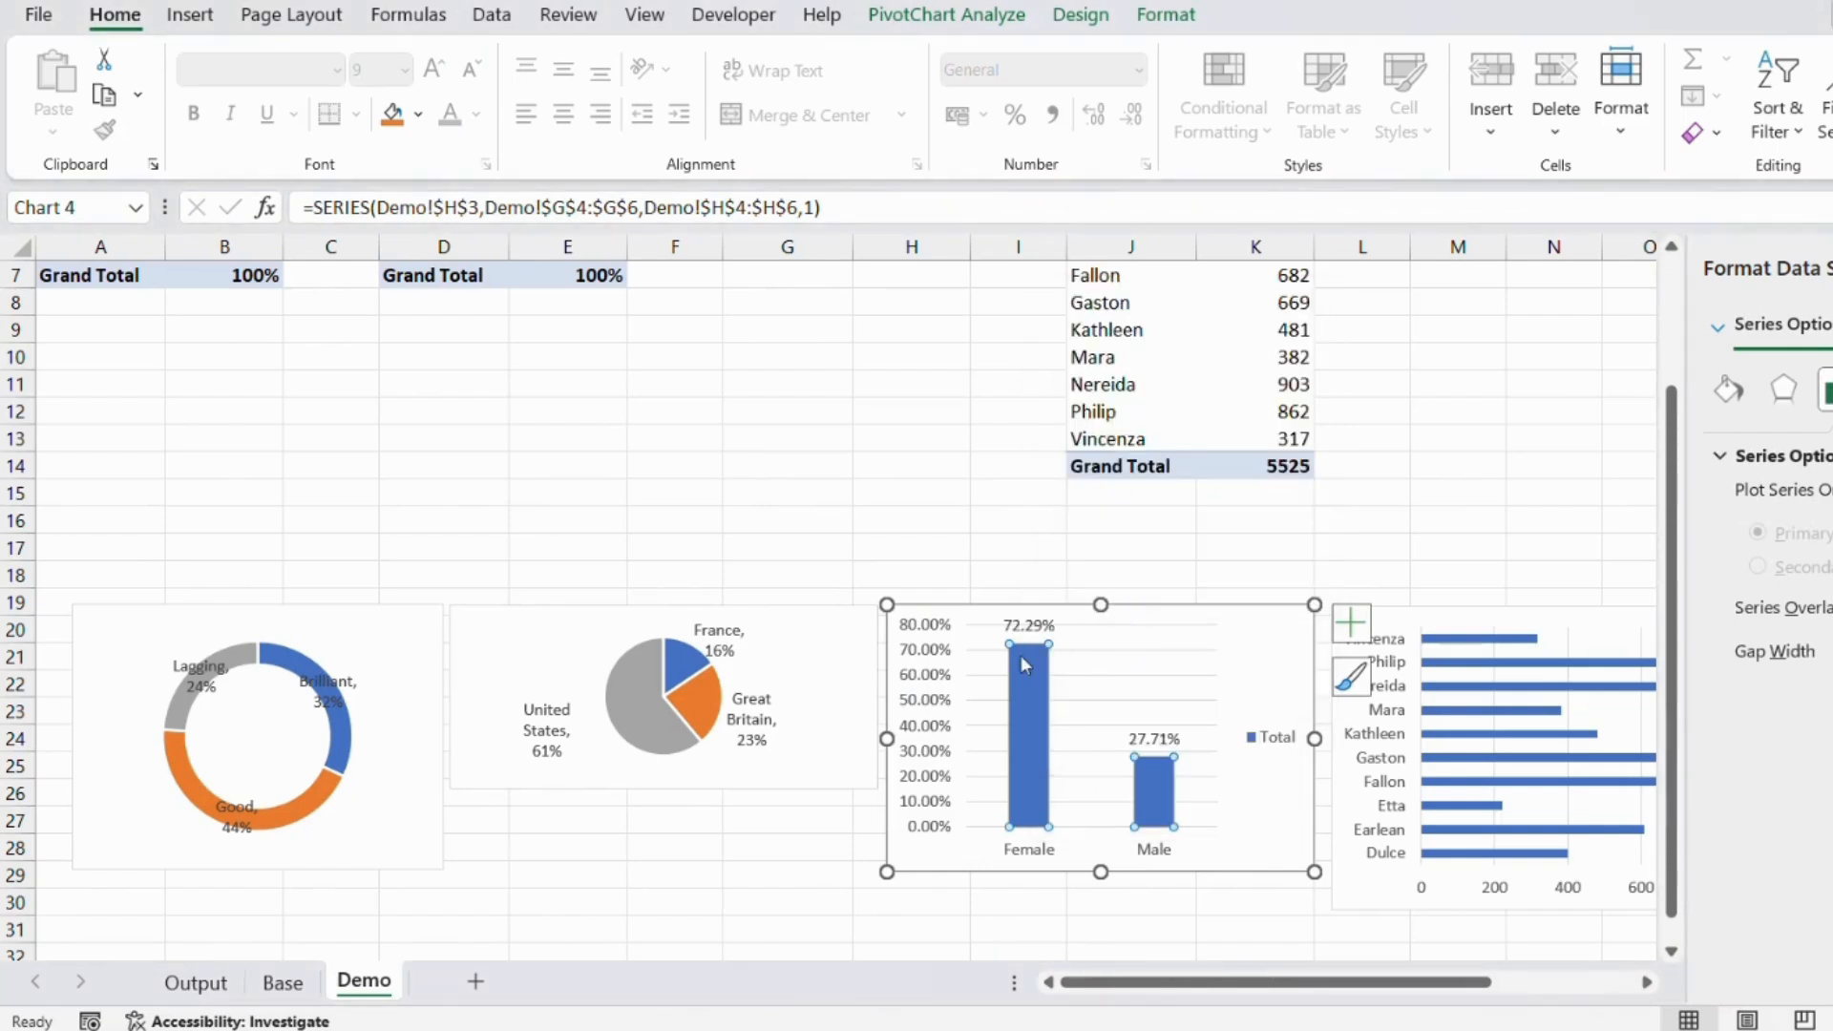
click(919, 676)
key(Delete)
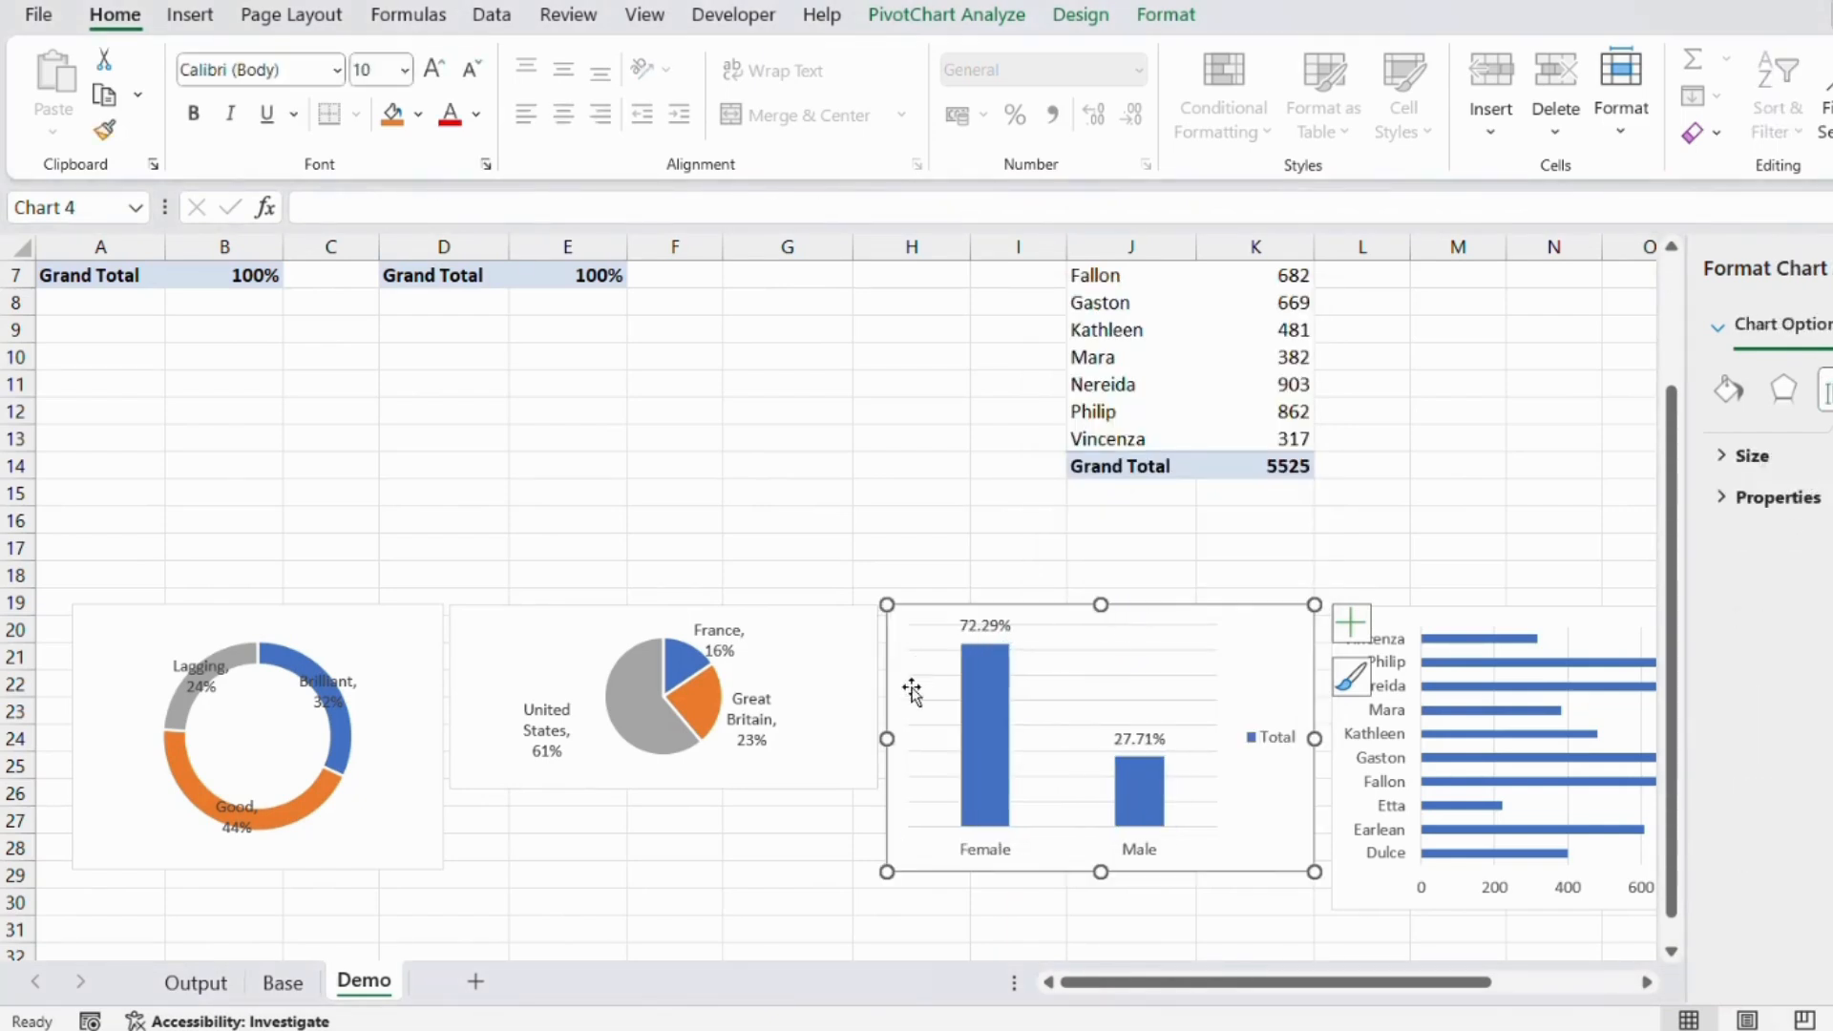
Add data labels to the bars of the managers chart.
click(1497, 652)
right_click(1497, 652)
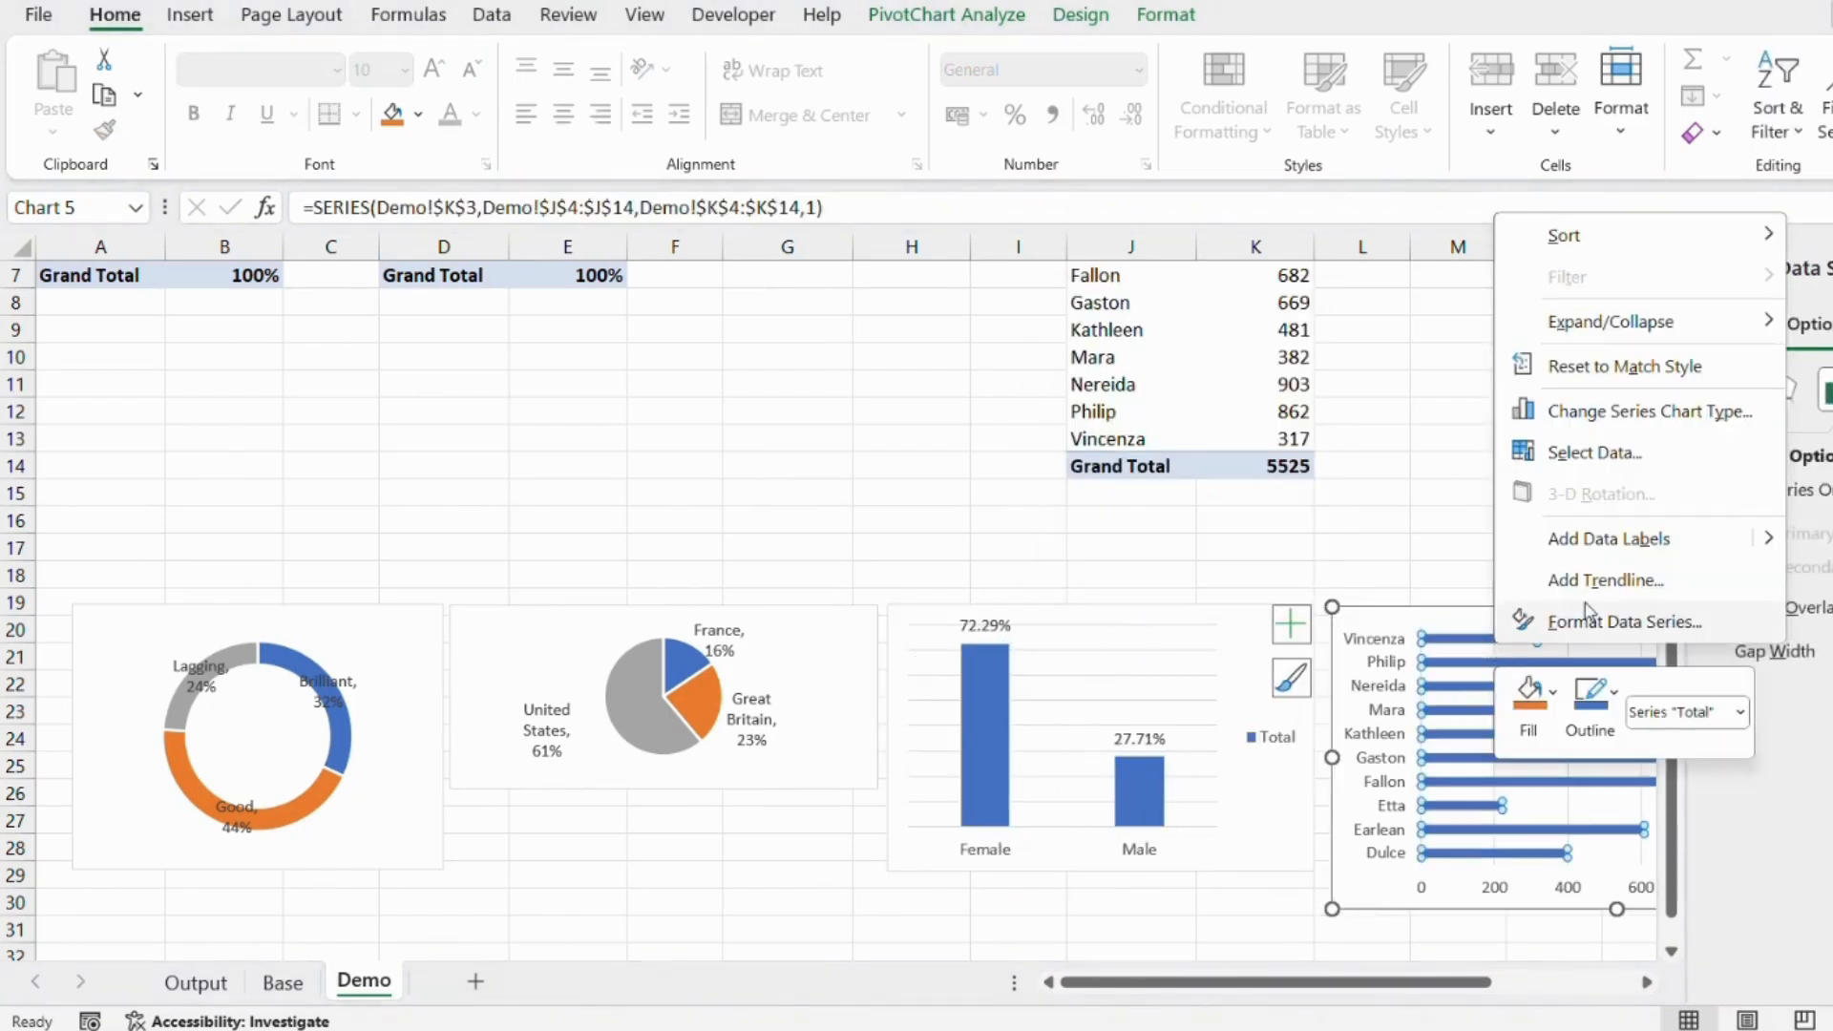
click(1537, 537)
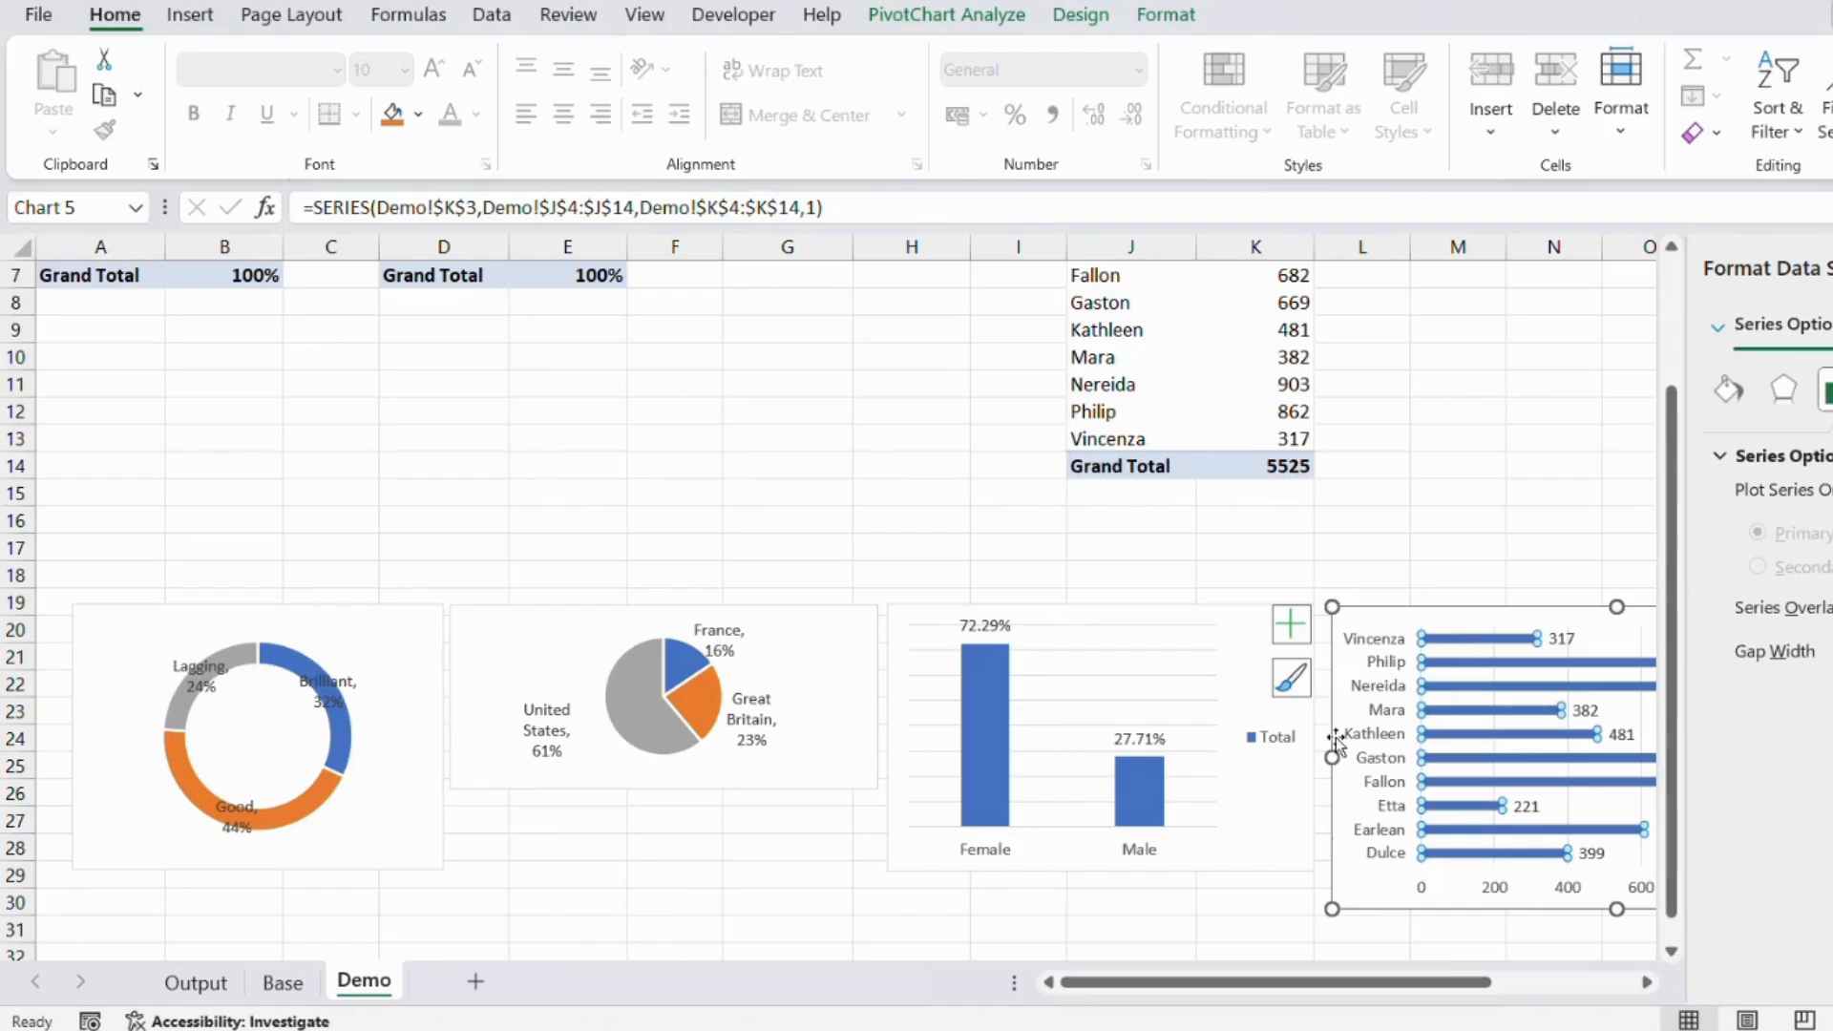
Check the managers chart on the Output sheet and reduce the Demo managers chart's gap width for thicker bars.
click(195, 982)
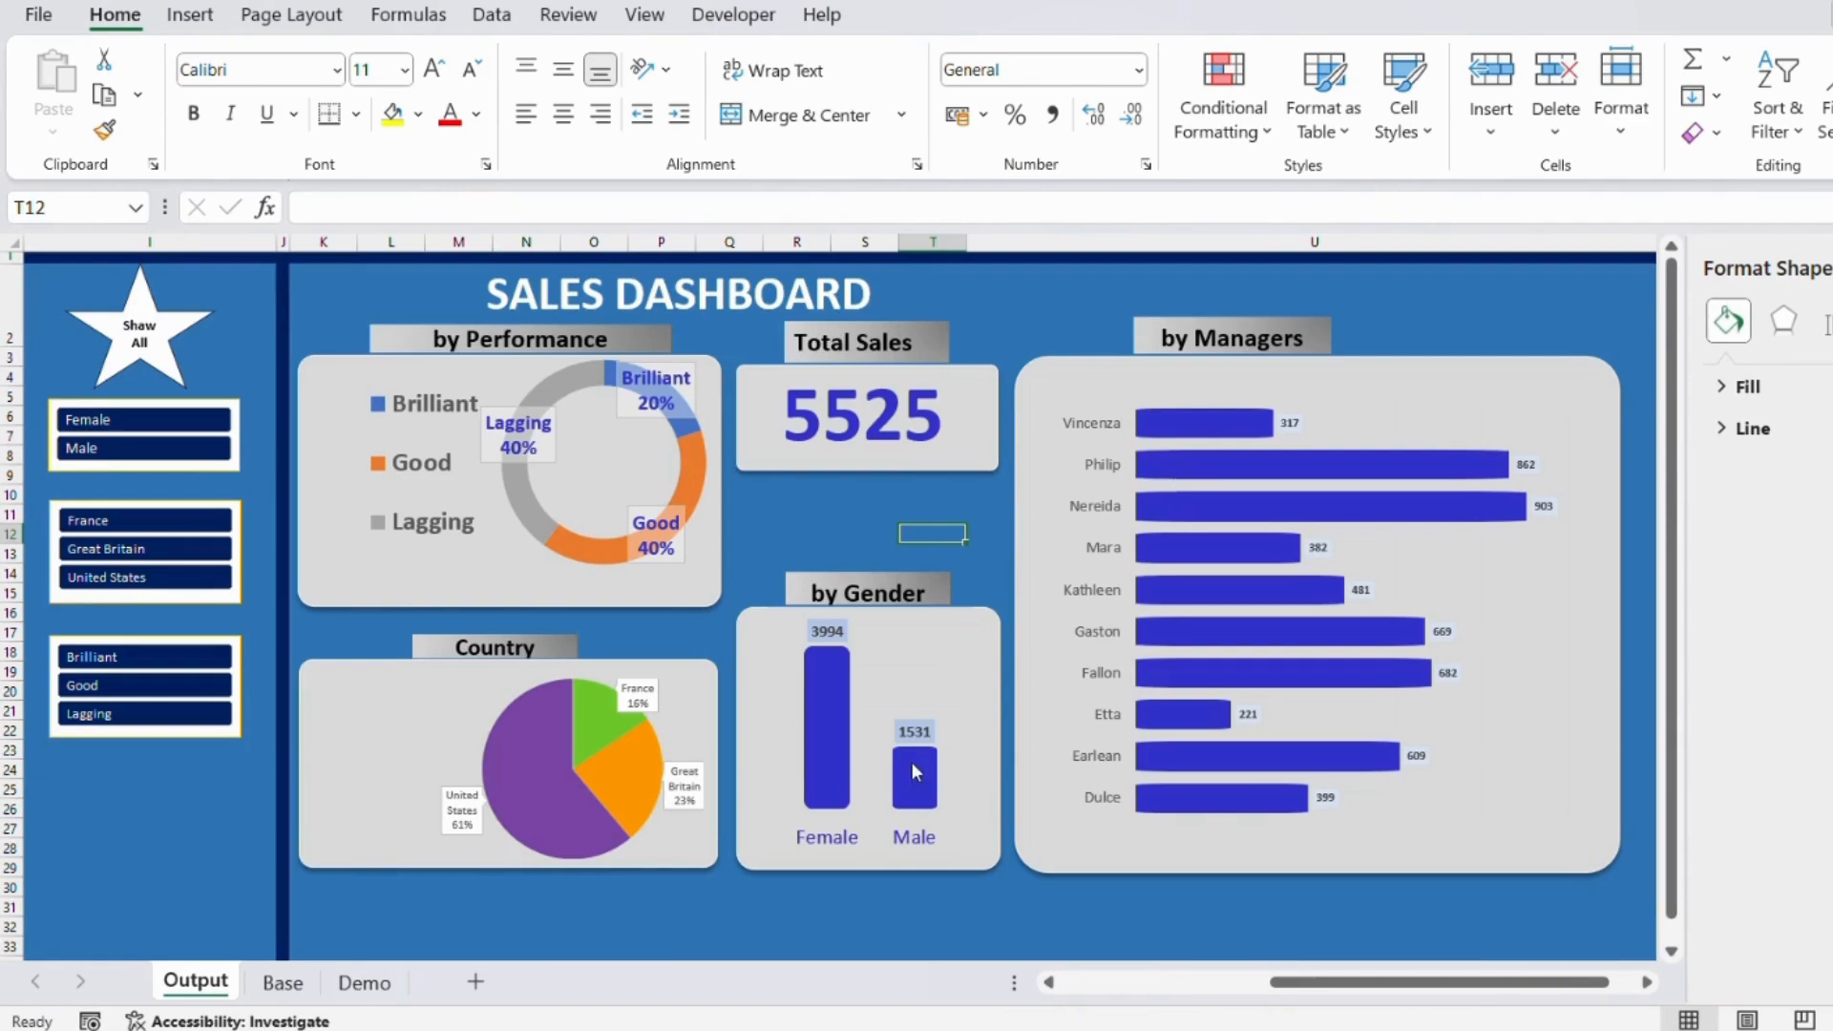
click(1537, 702)
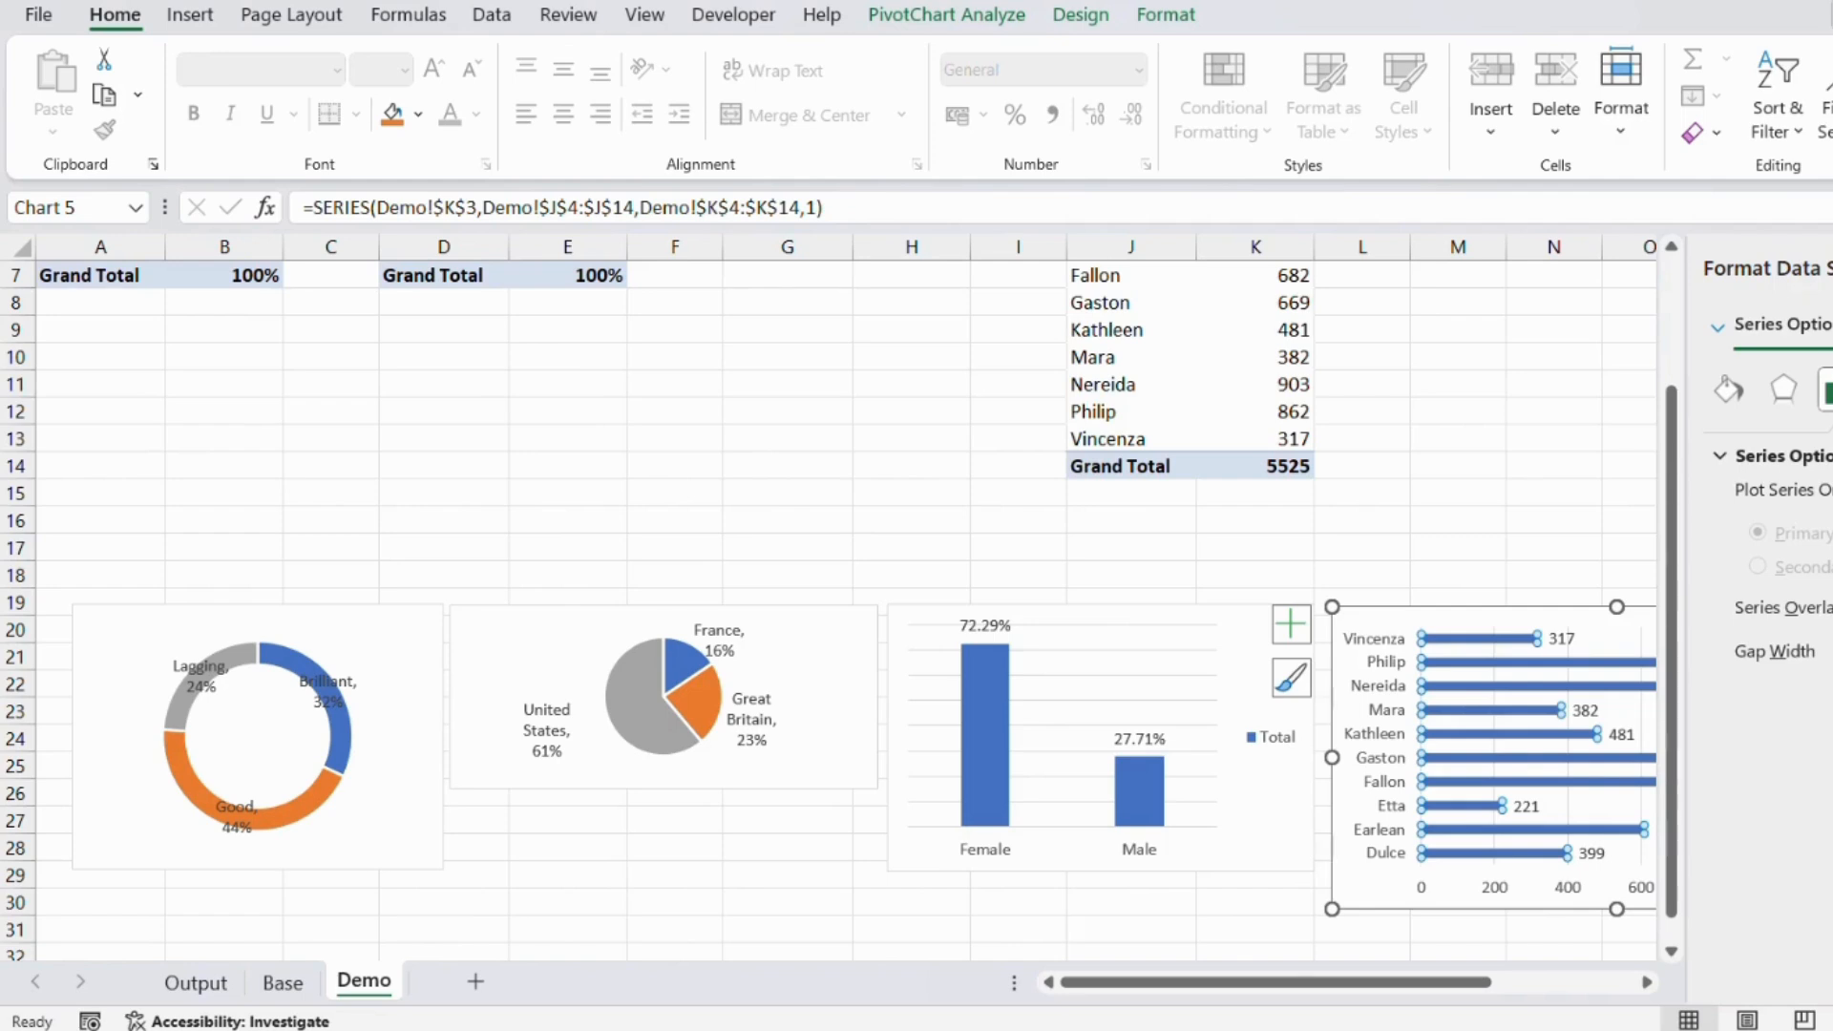
key(Return)
key(Return)
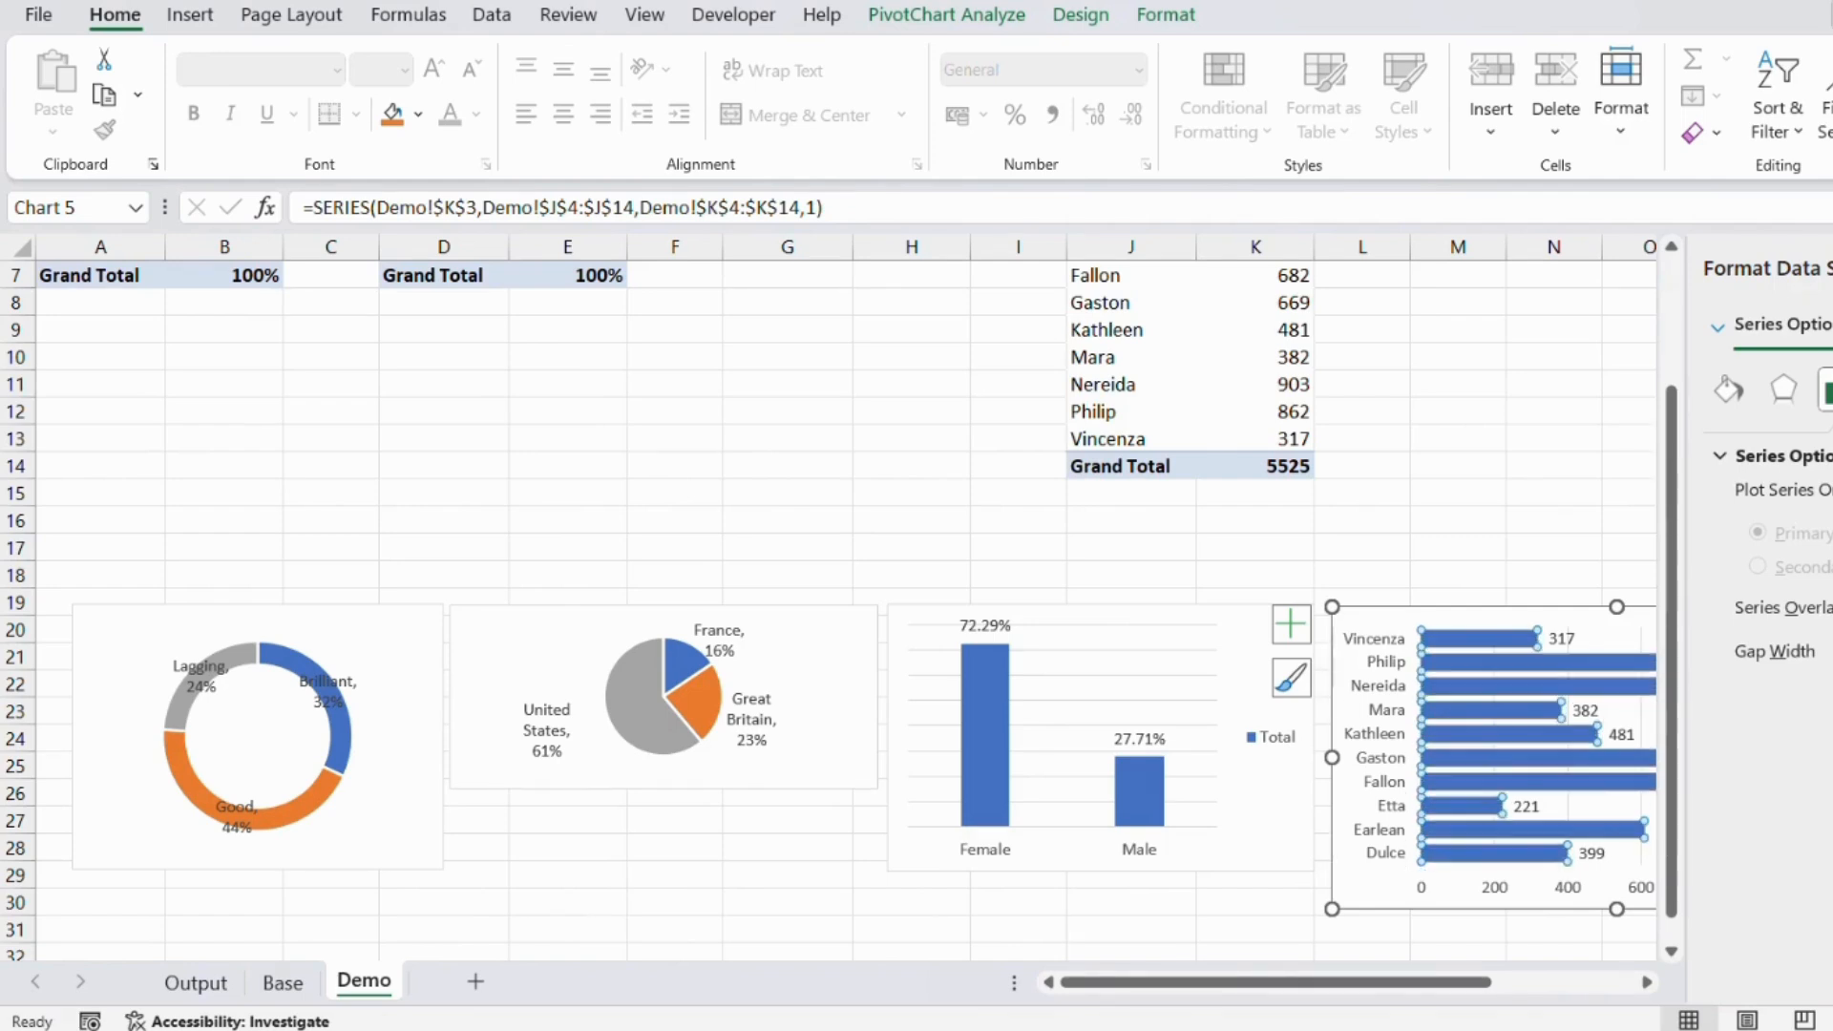
key(Return)
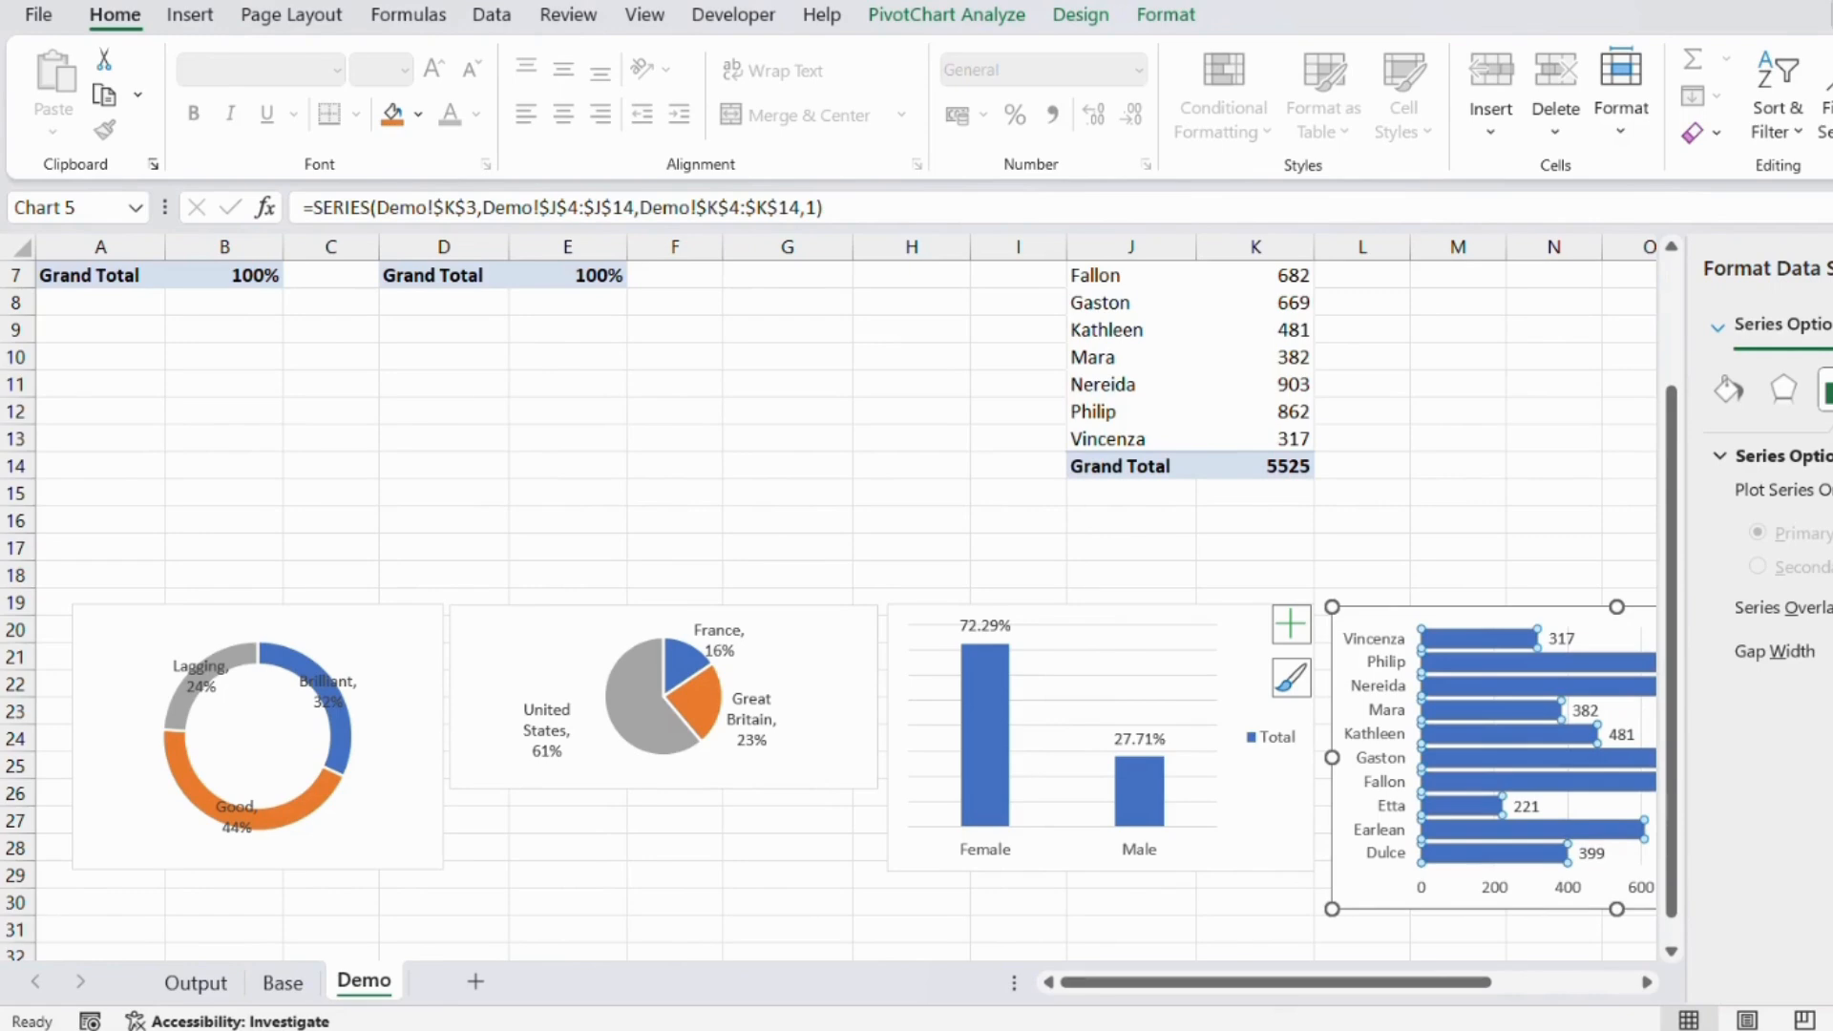
click(1558, 523)
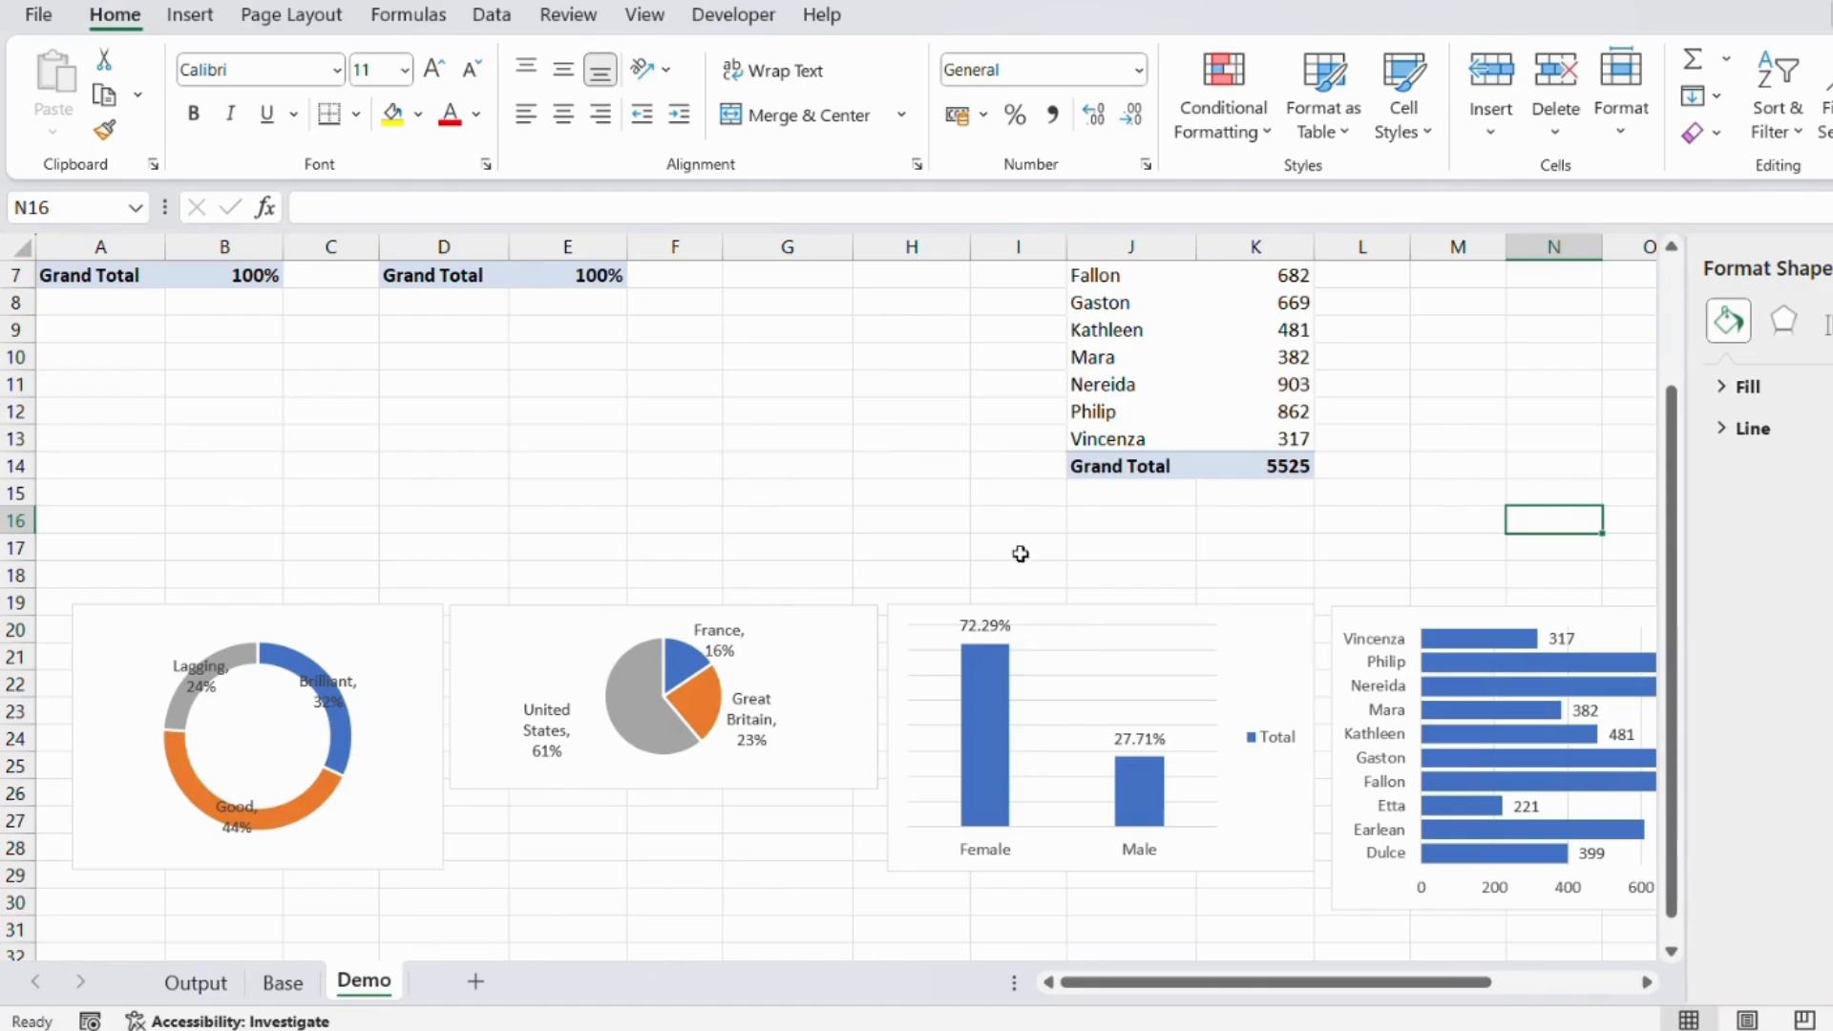
Delete the vertical gridlines of the managers chart and the horizontal gridlines of the gender chart.
scroll(720, 524, up, 2)
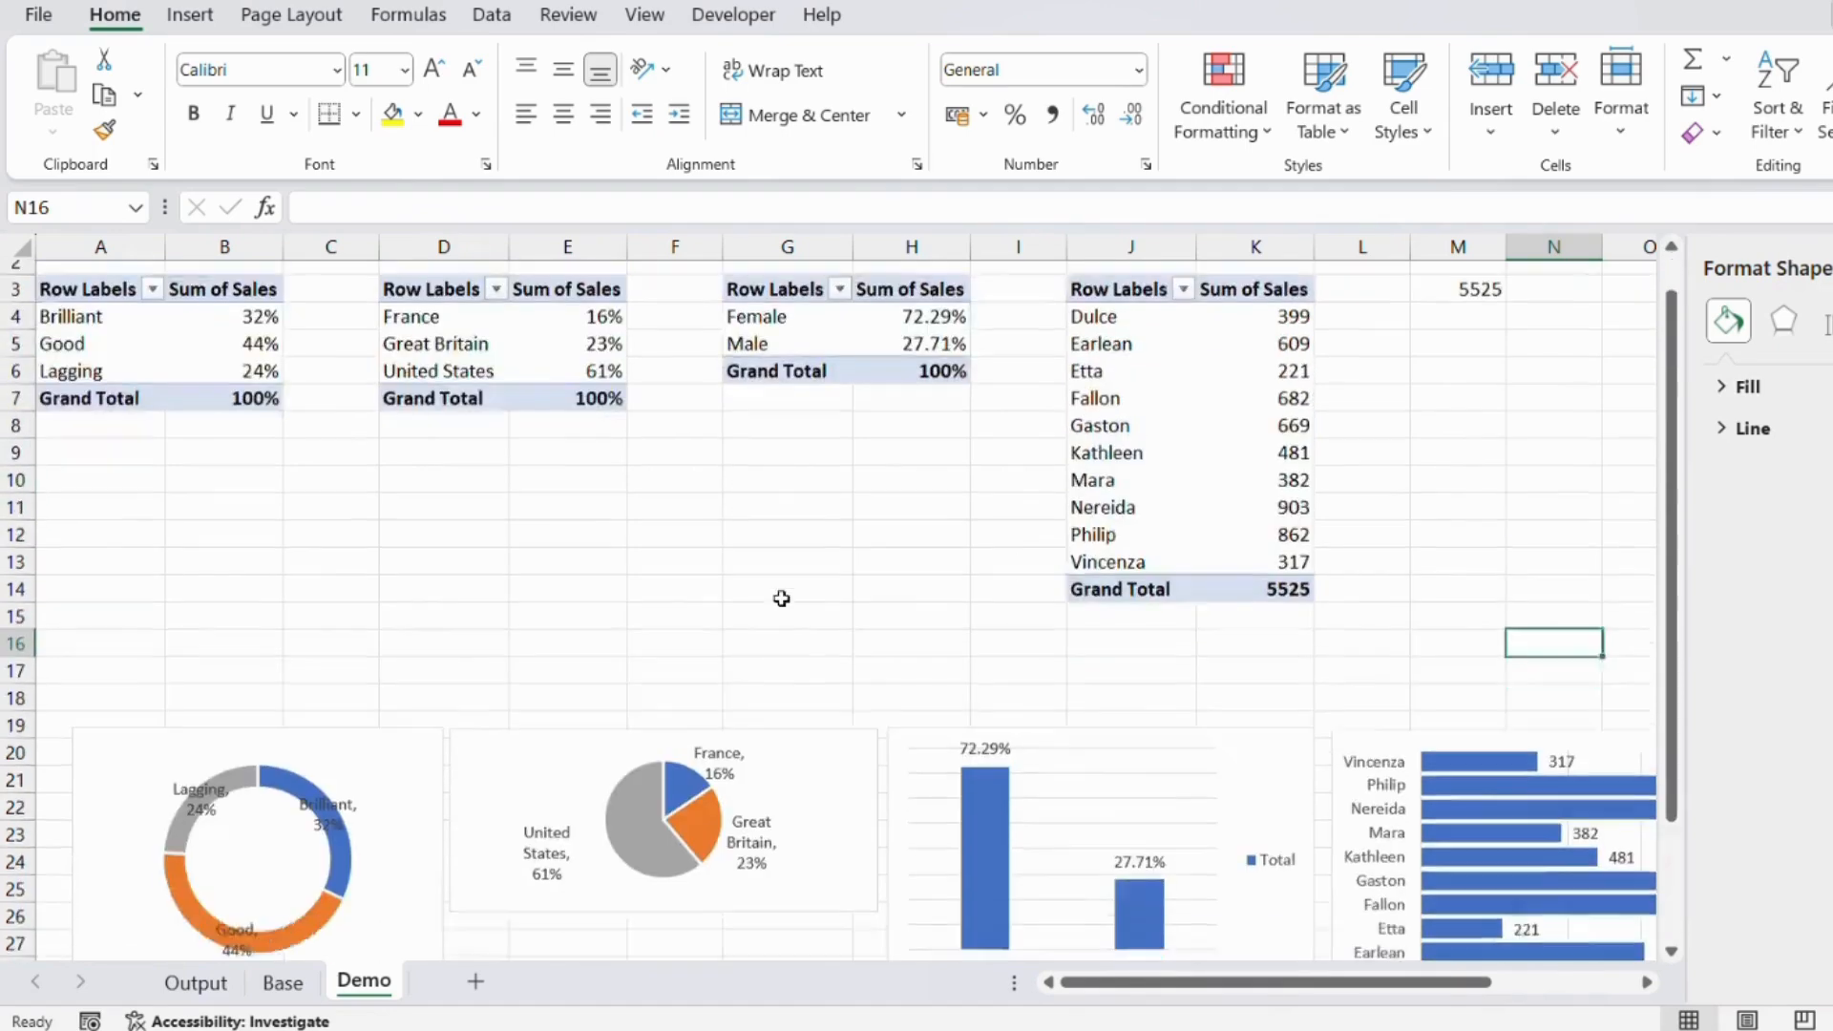
scroll(782, 598, down, 2)
scroll(1362, 462, up, 2)
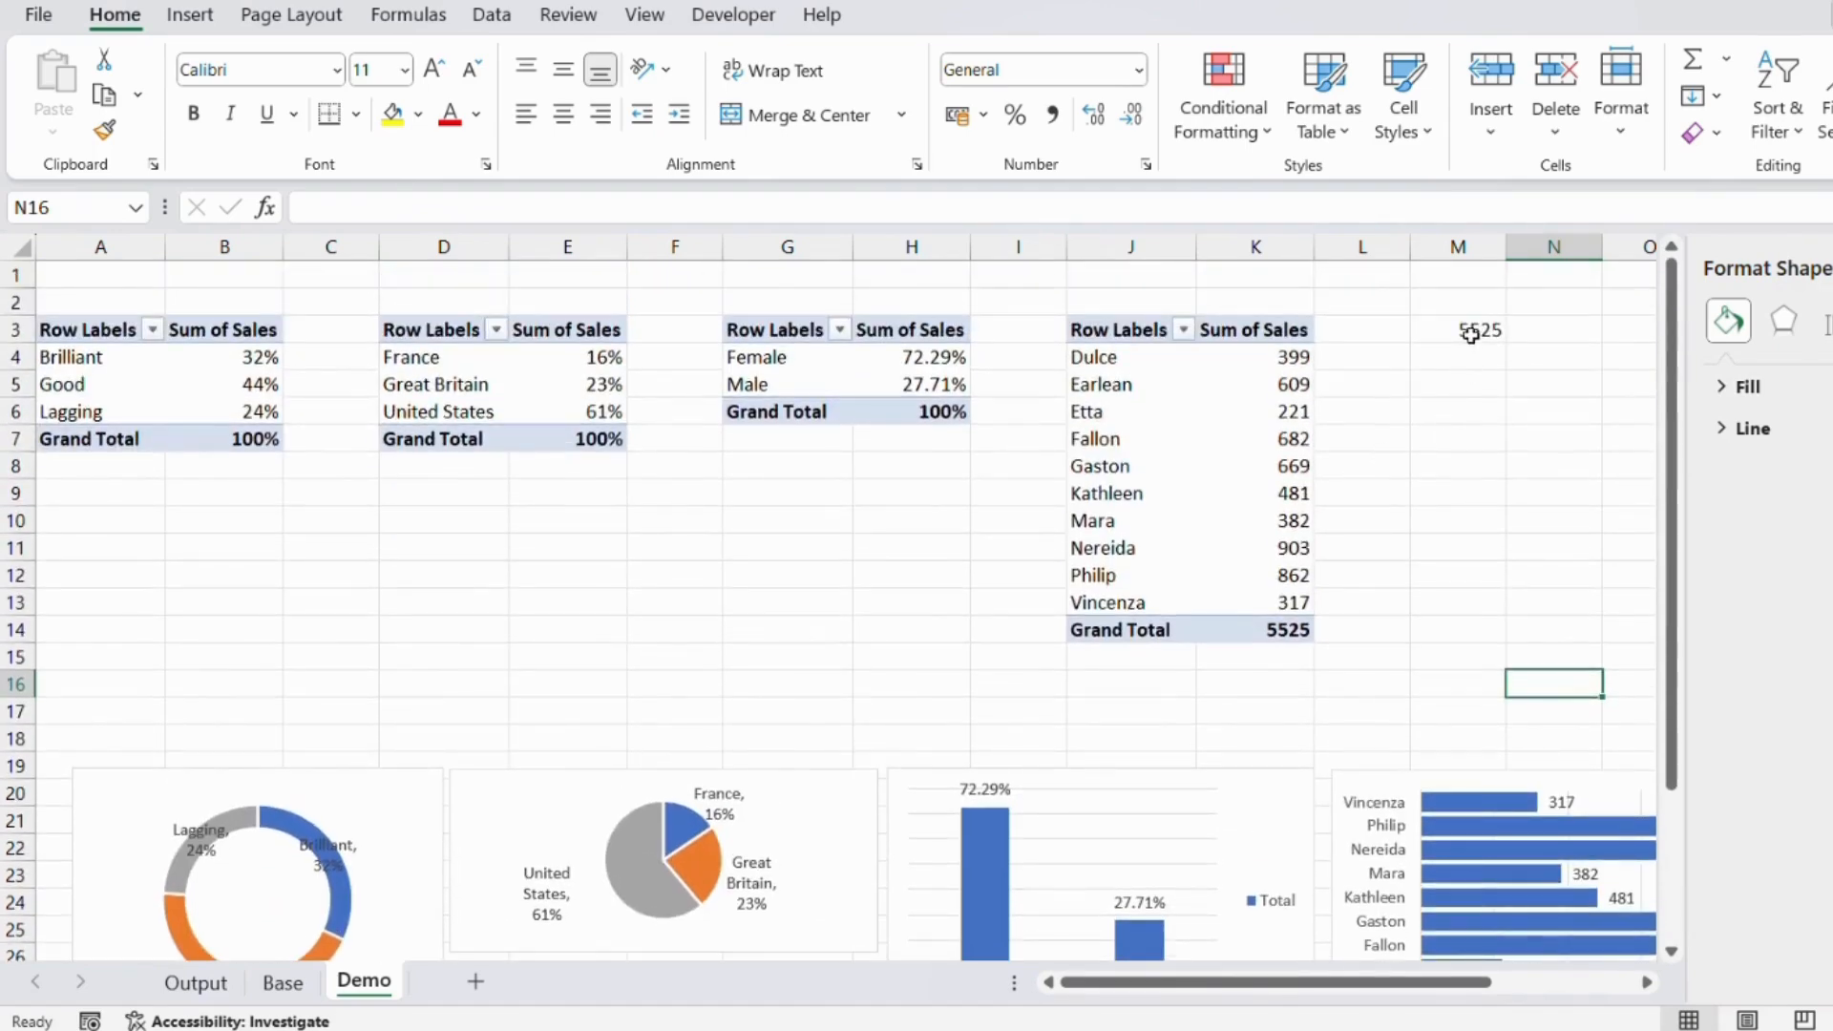
click(1471, 333)
scroll(1472, 378, down, 2)
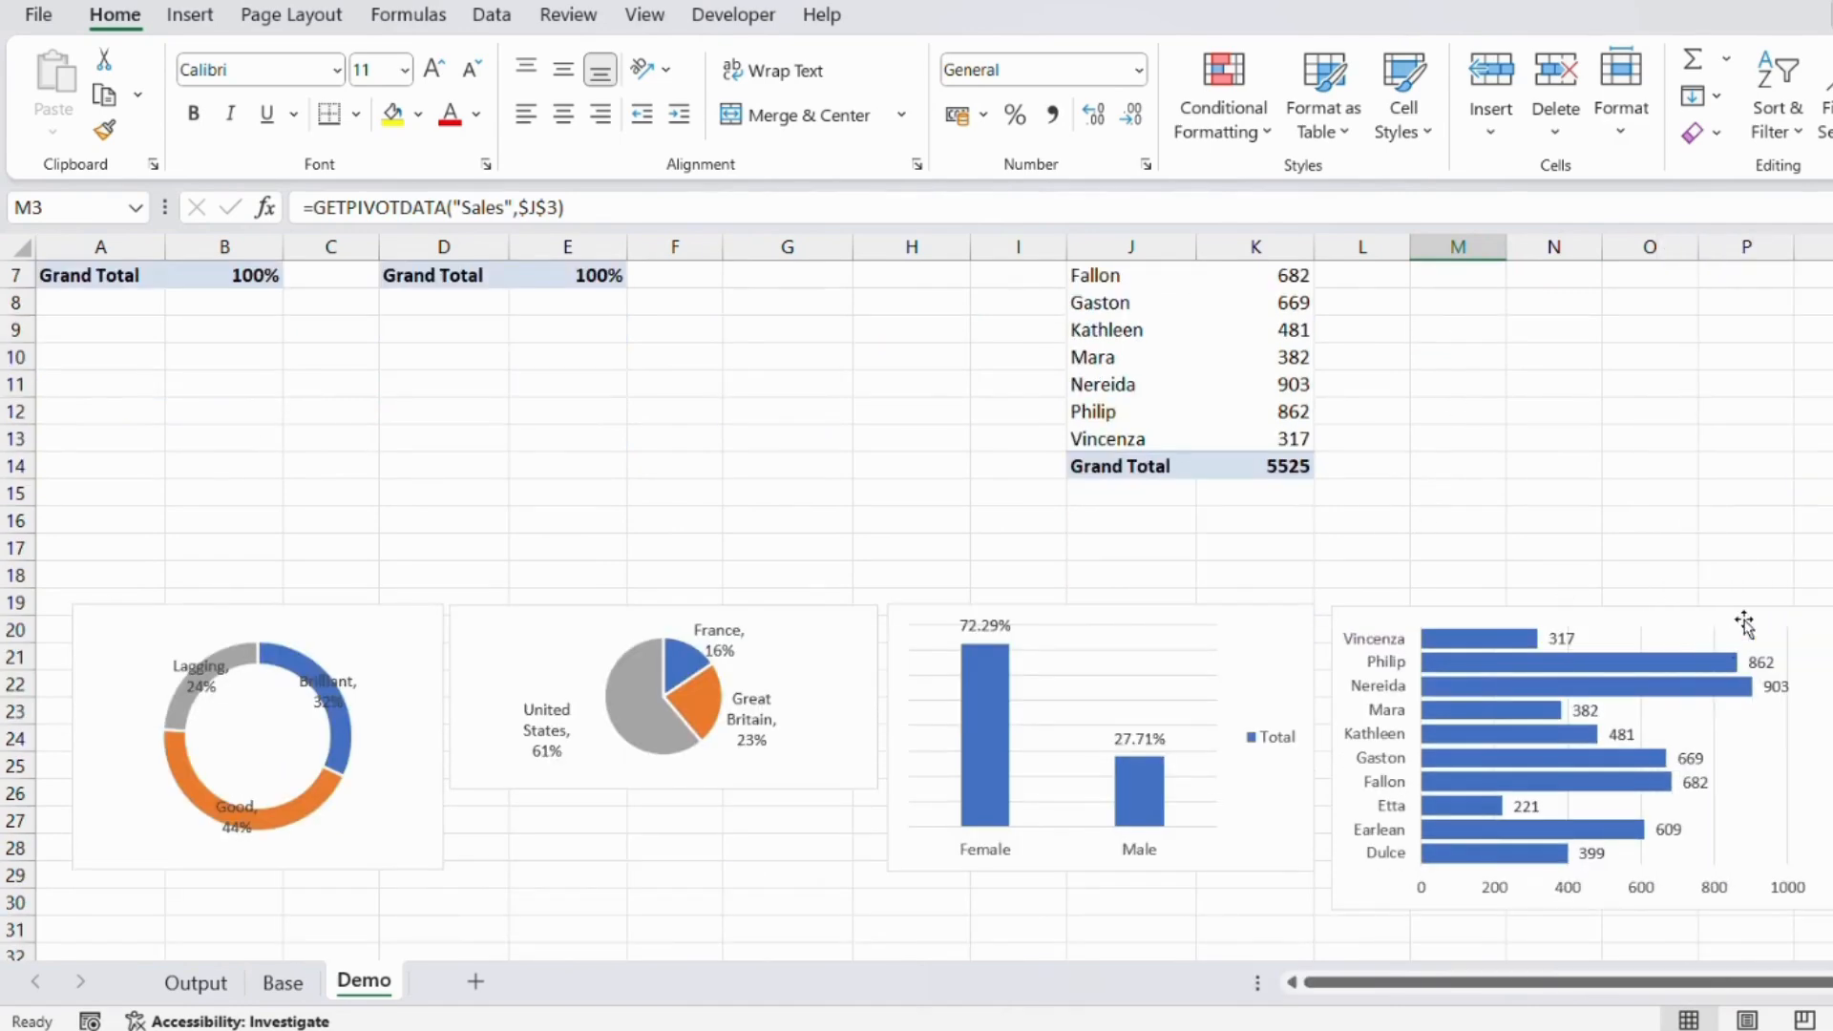
click(1728, 640)
click(1717, 652)
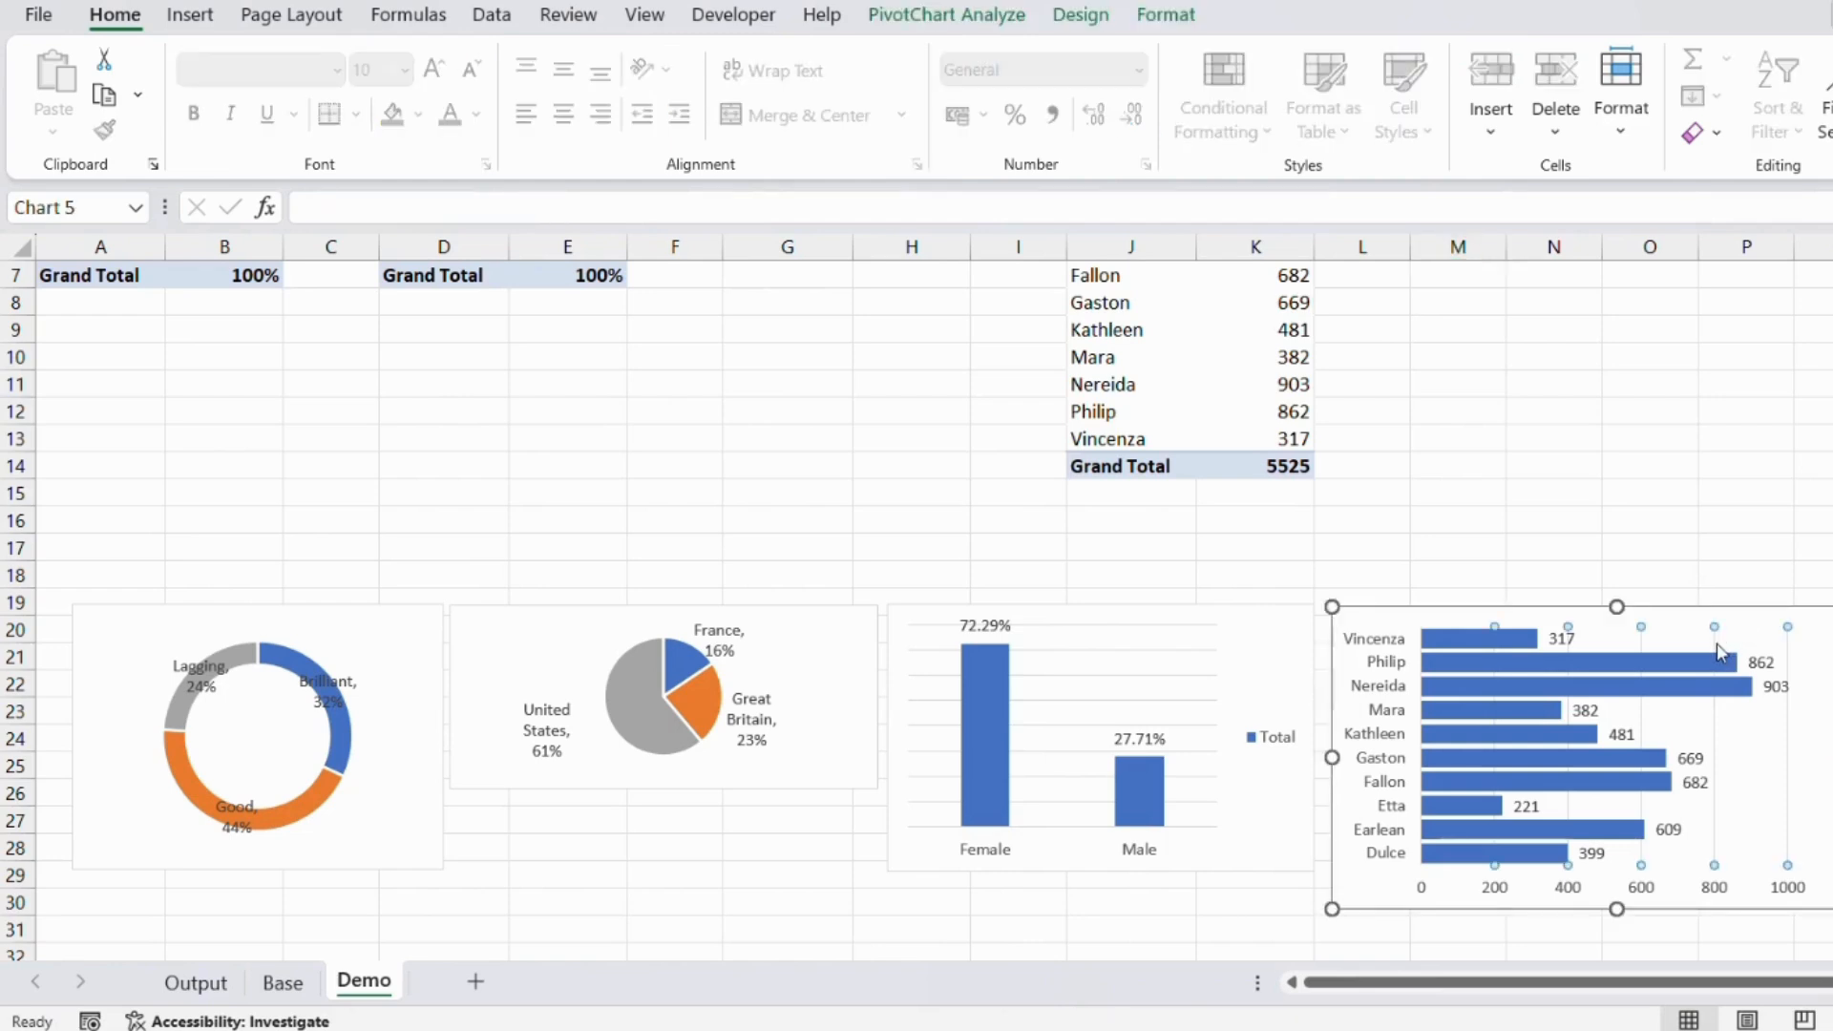
key(Delete)
click(1132, 659)
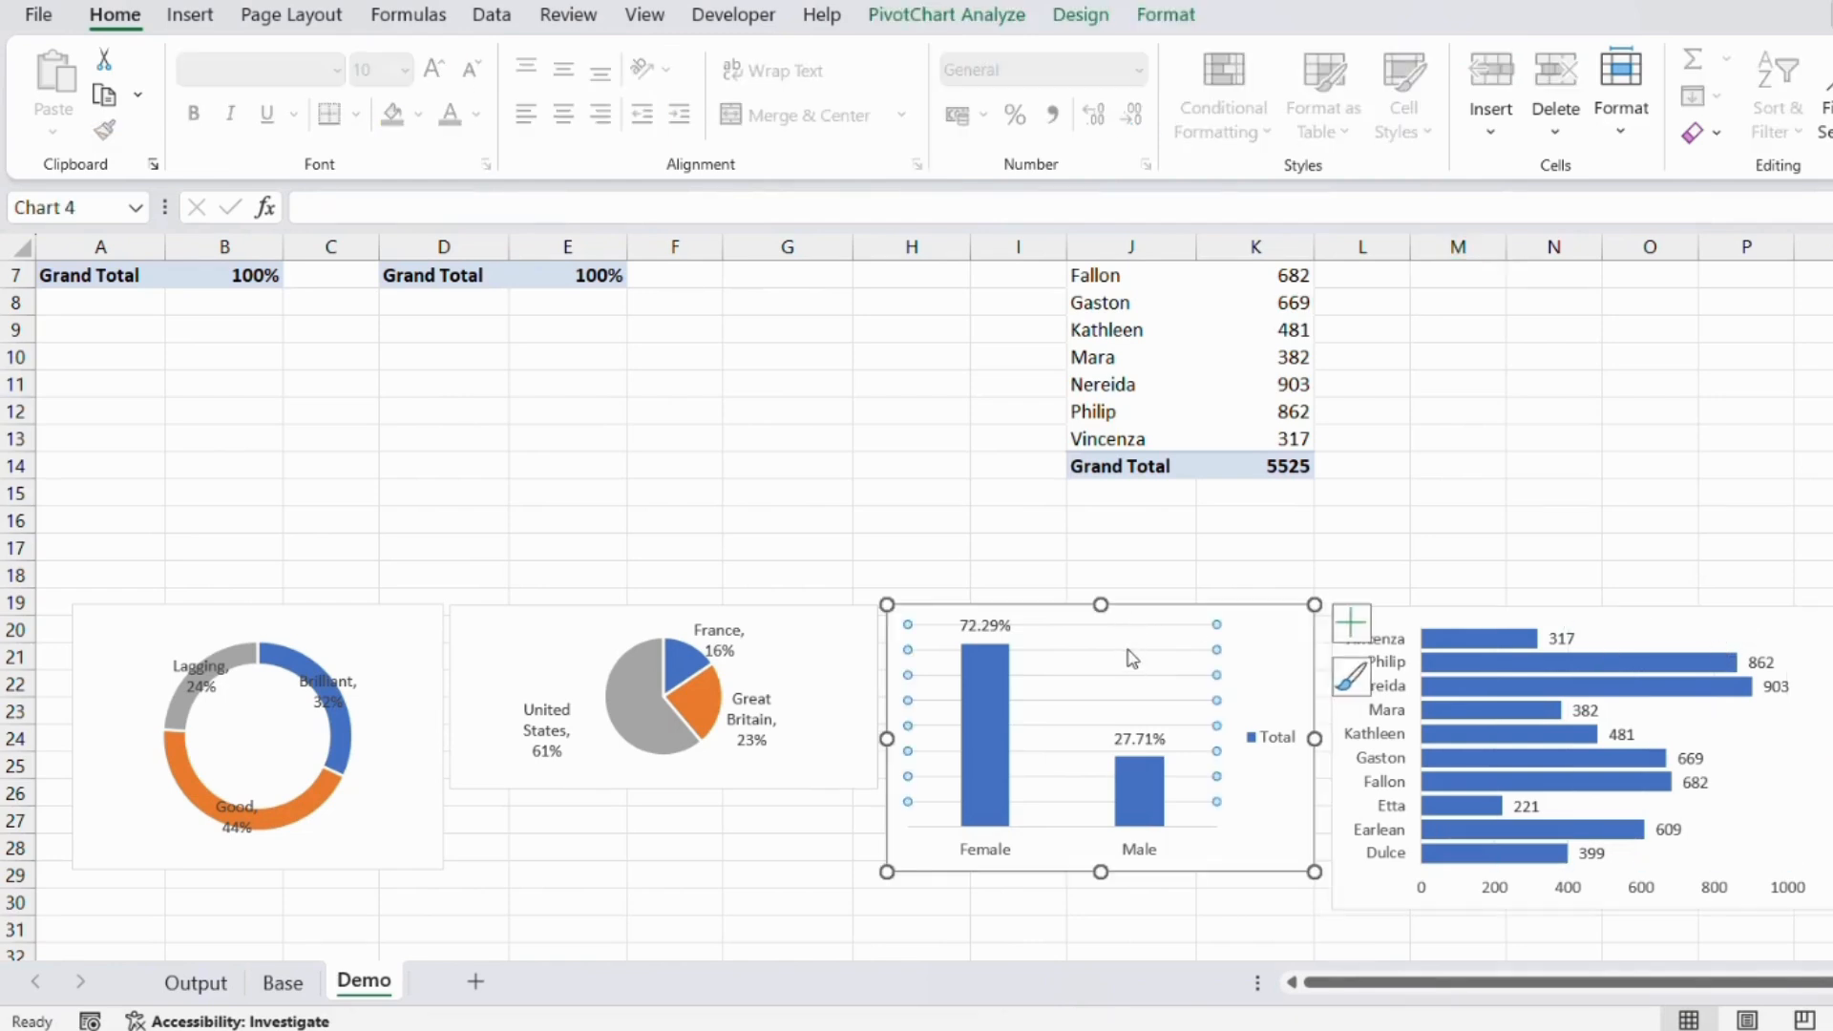
key(Delete)
Delete the managers chart's horizontal value axis and the gender chart's legend.
click(1640, 906)
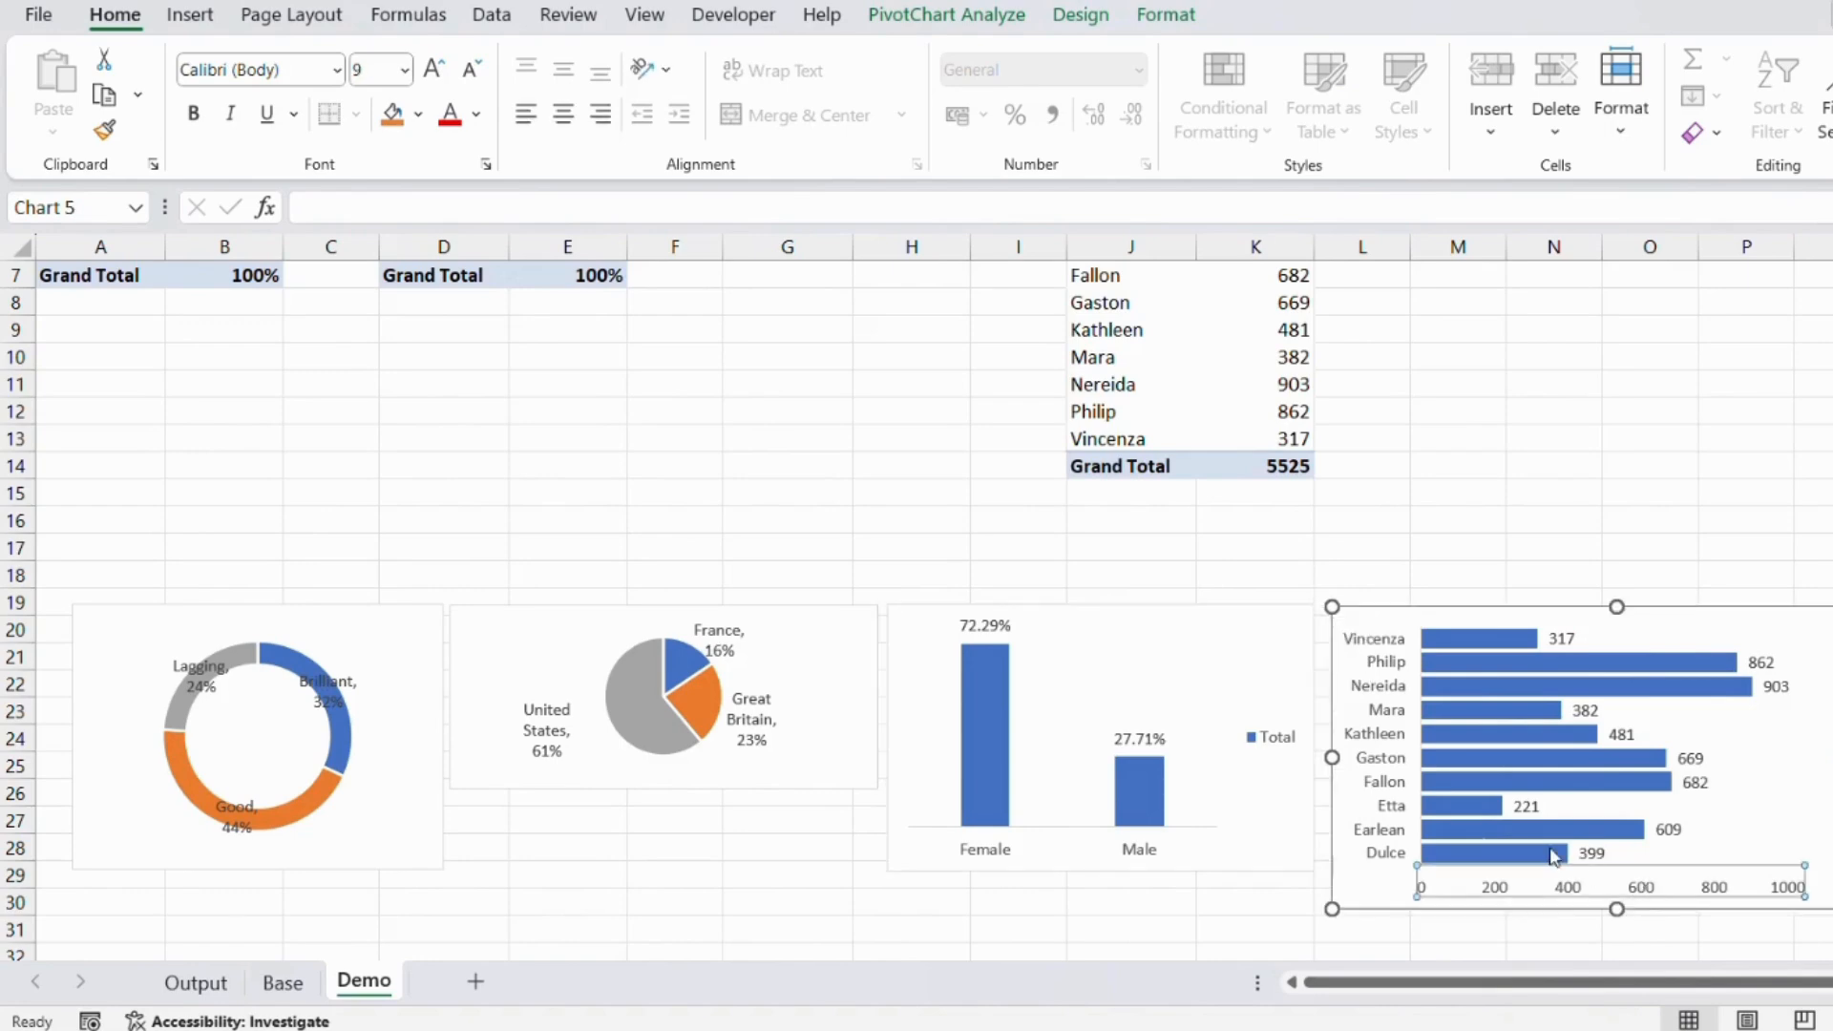
key(Delete)
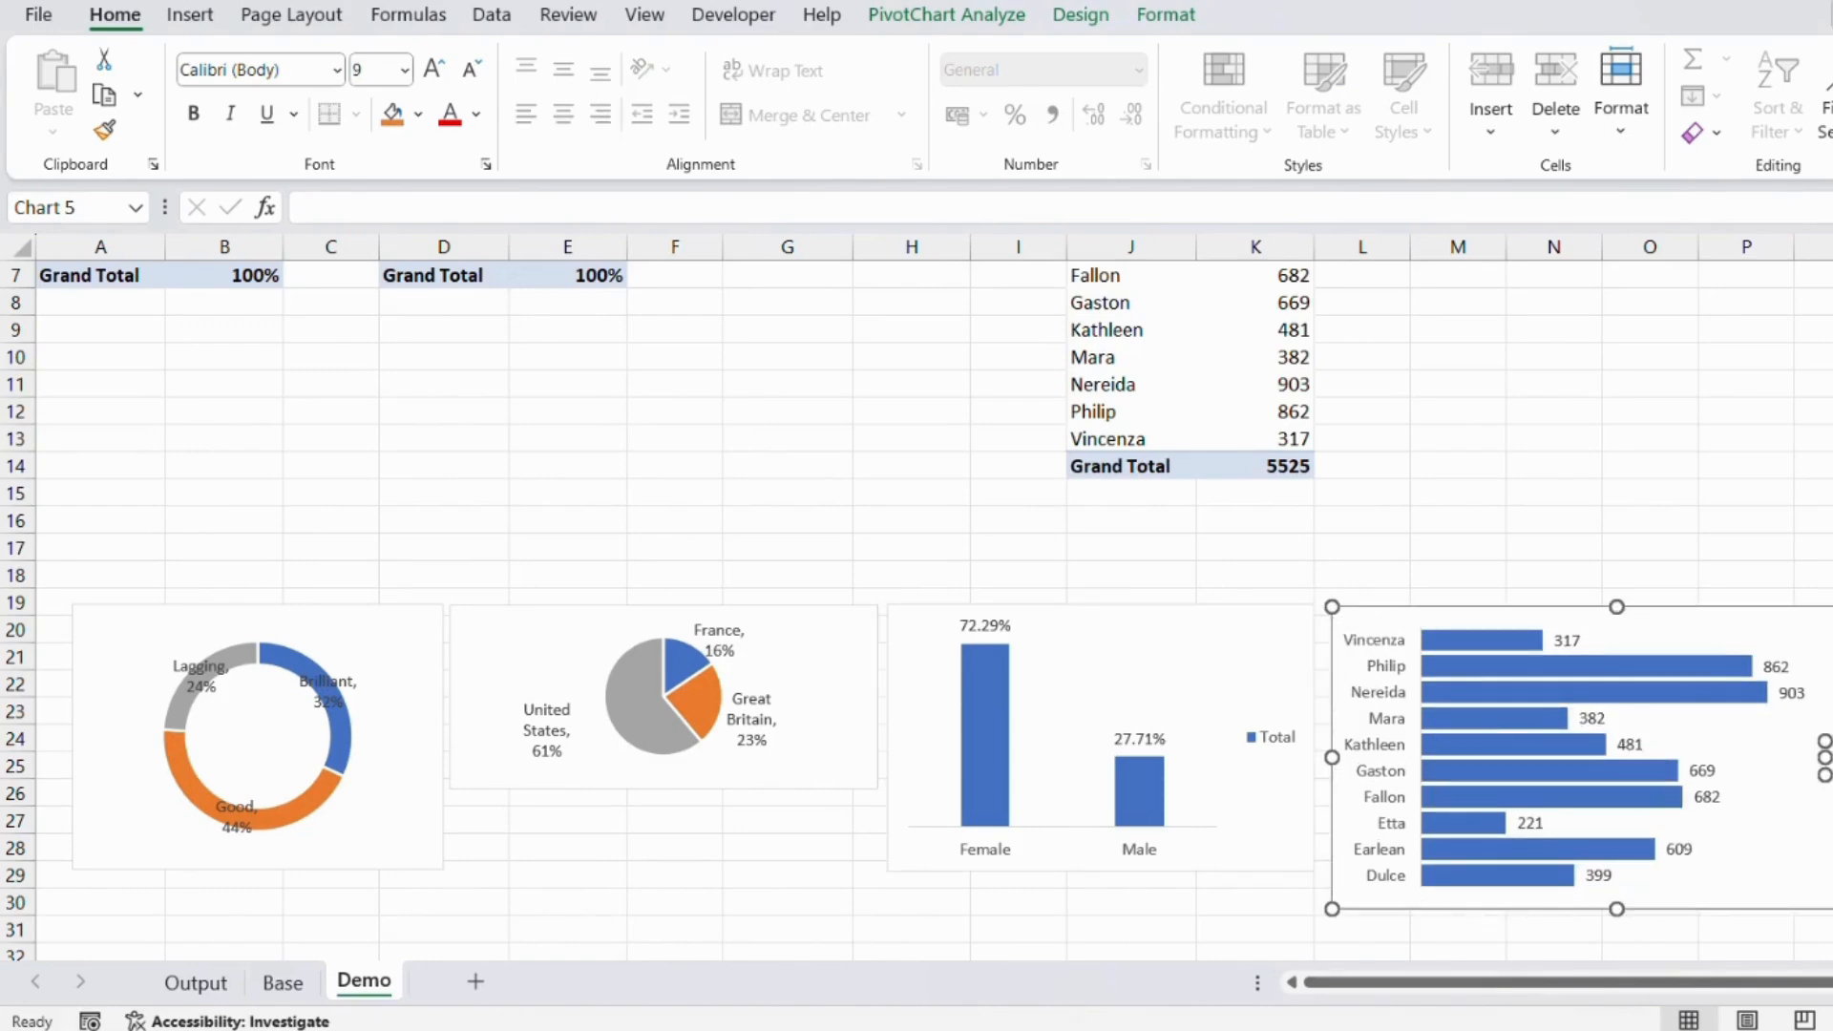
click(1279, 735)
key(Delete)
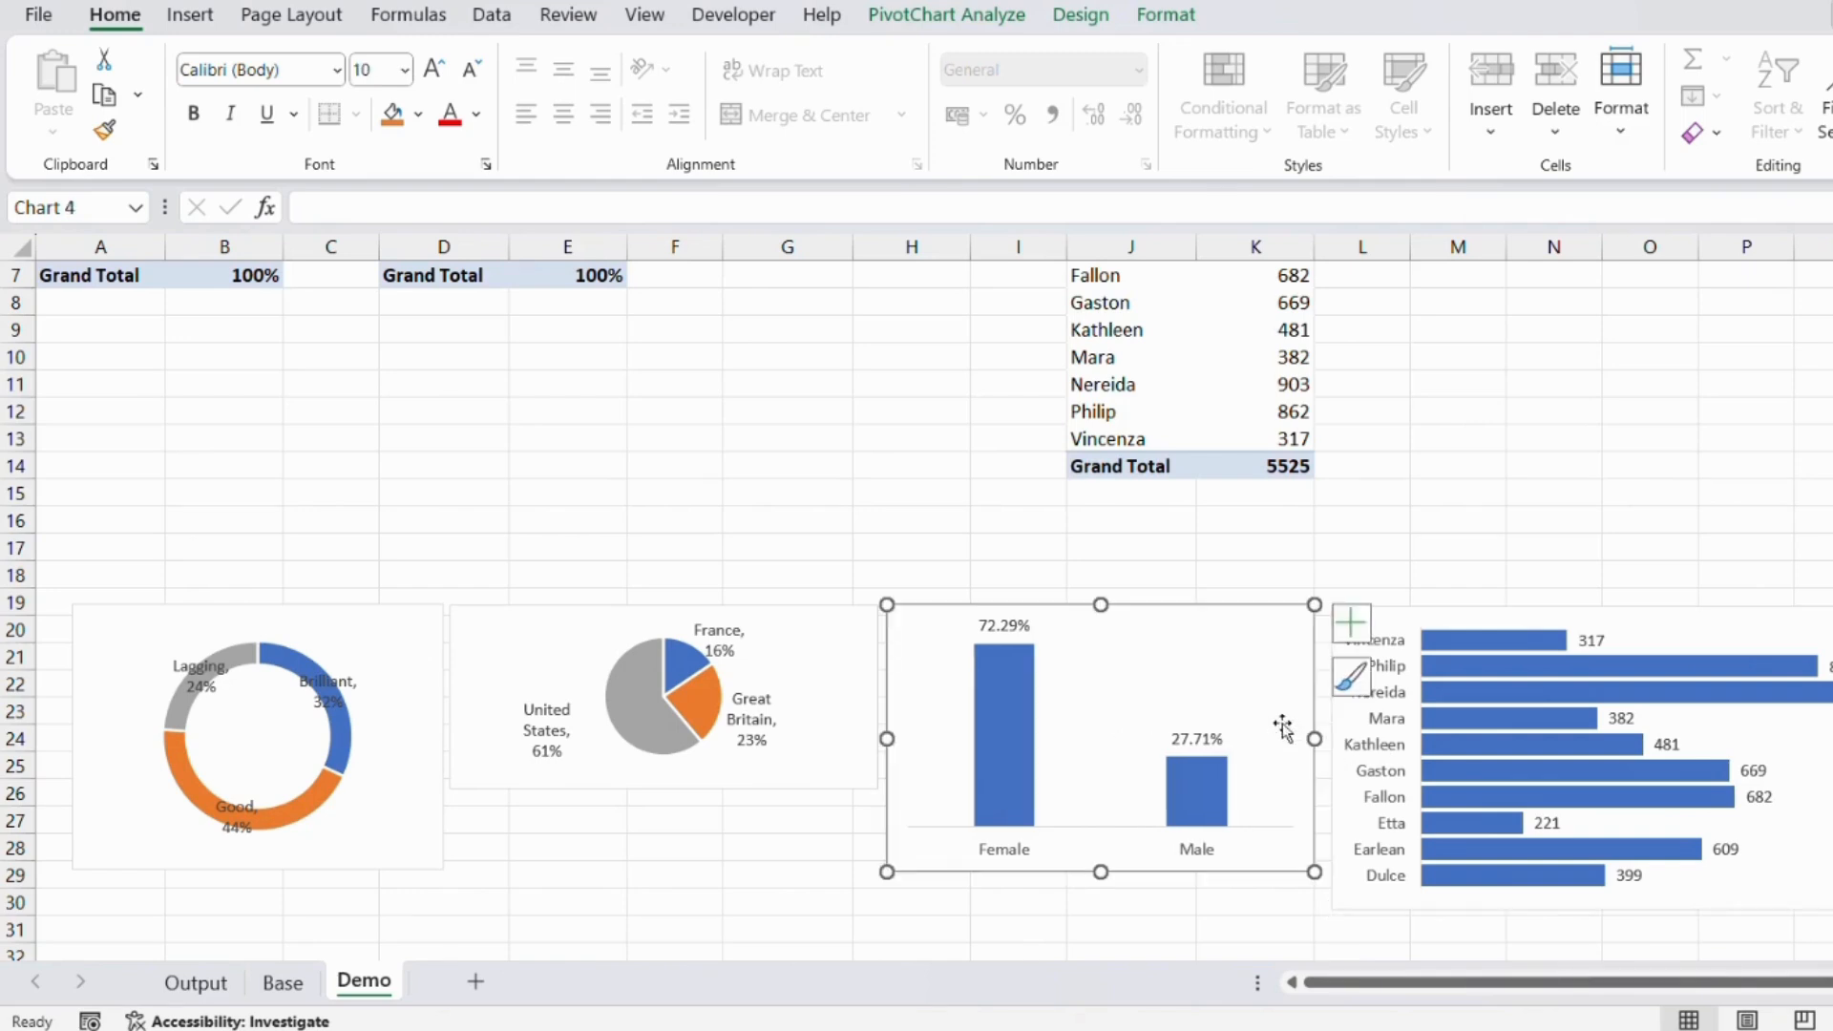
Review the Output dashboard's layout and the Base data, ending on the Demo sheet.
click(563, 761)
scroll(610, 755, up, 2)
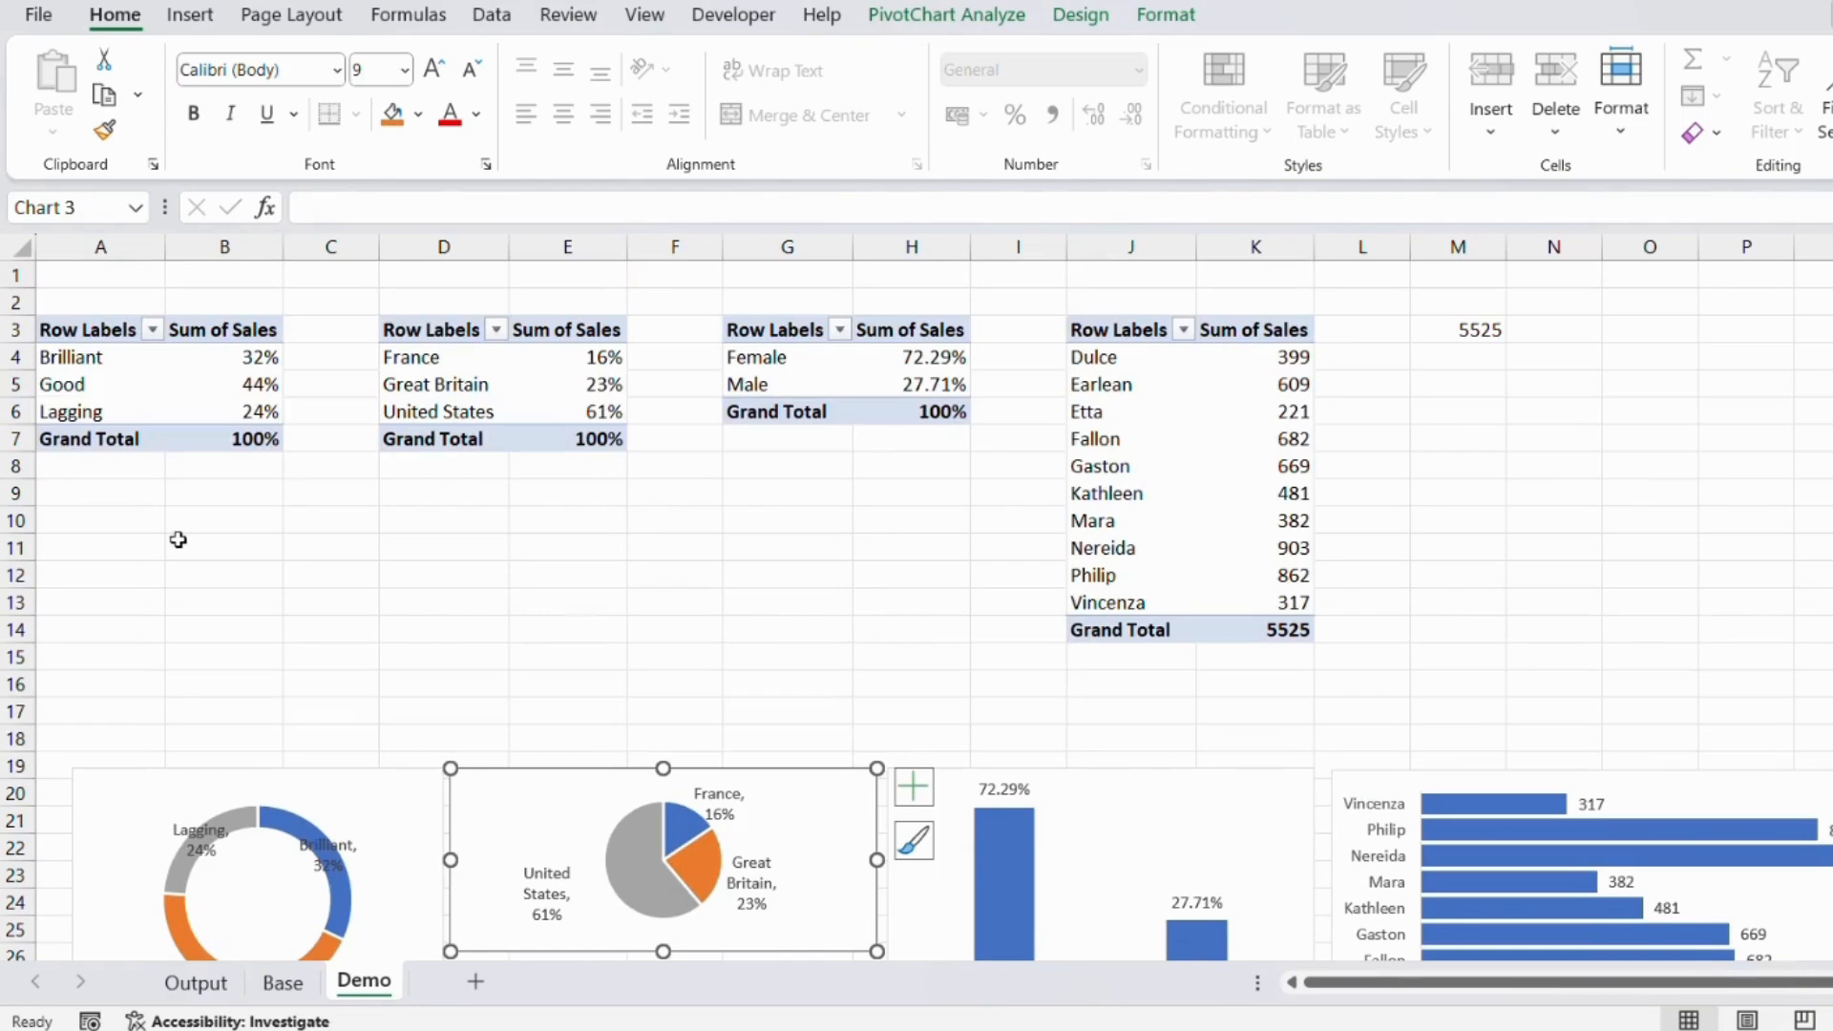
click(177, 540)
click(195, 983)
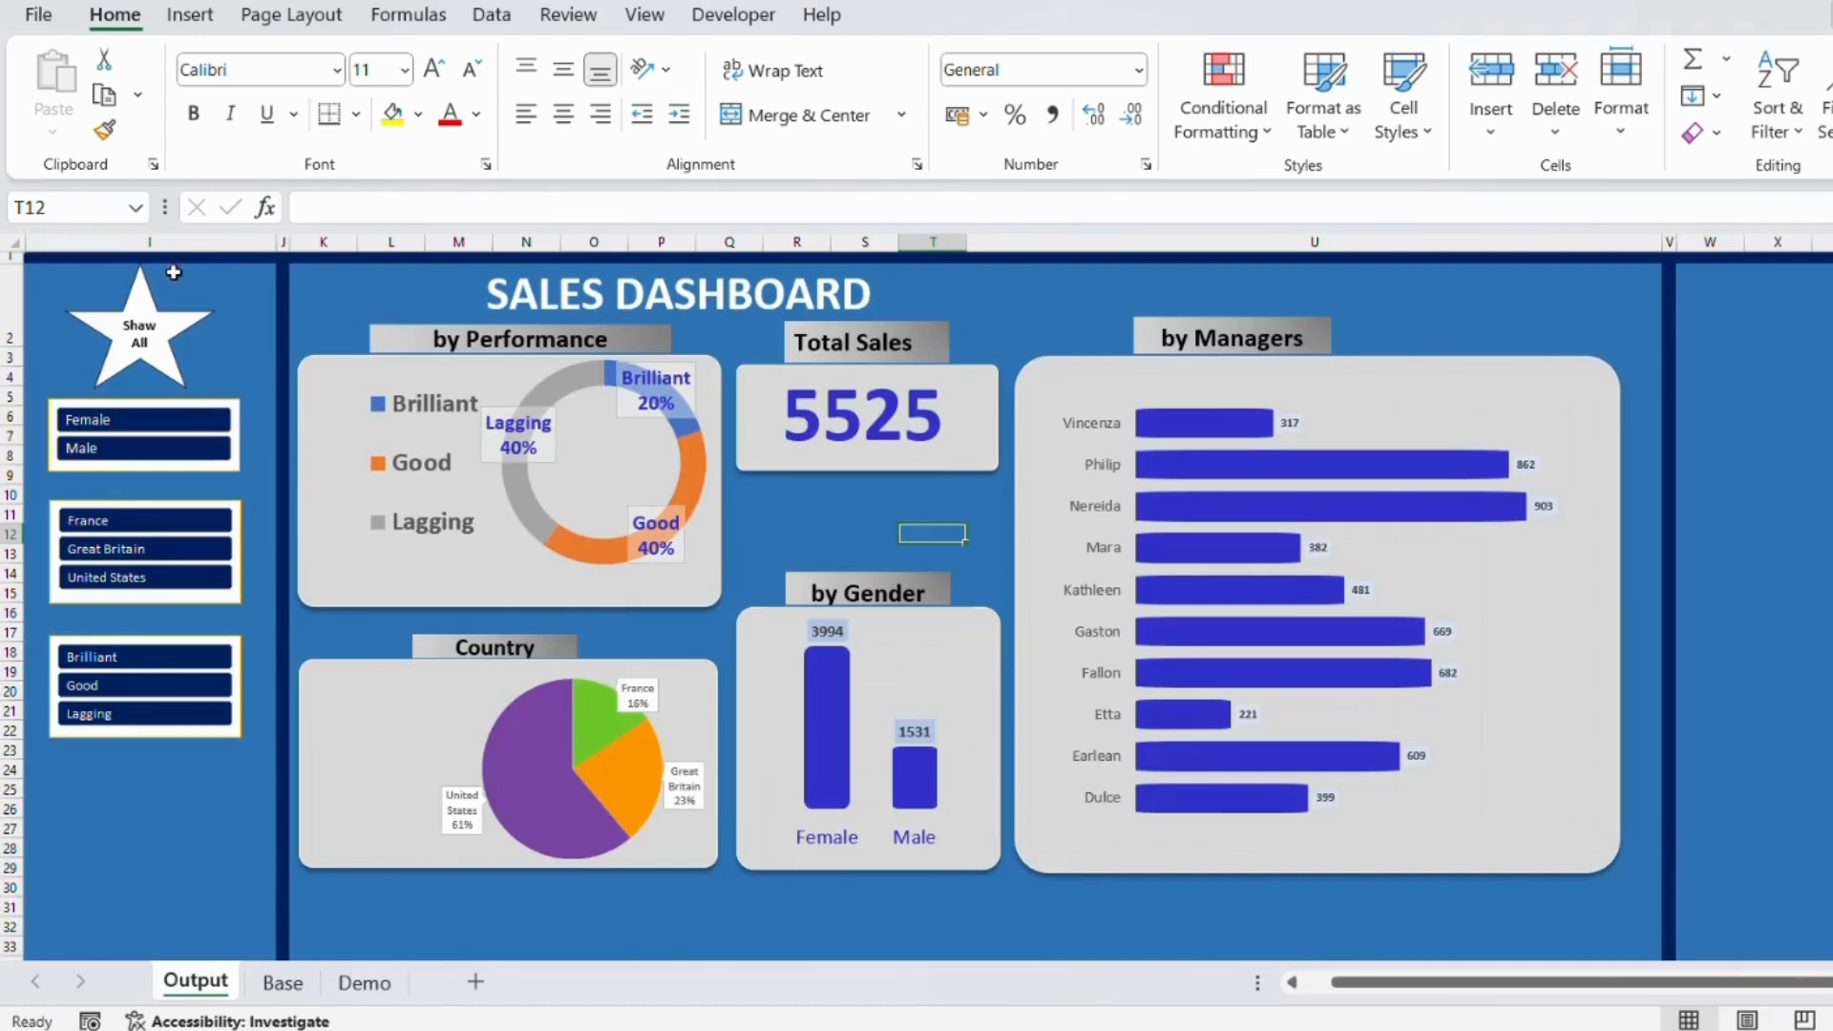
drag(1342, 982, 1284, 993)
click(282, 982)
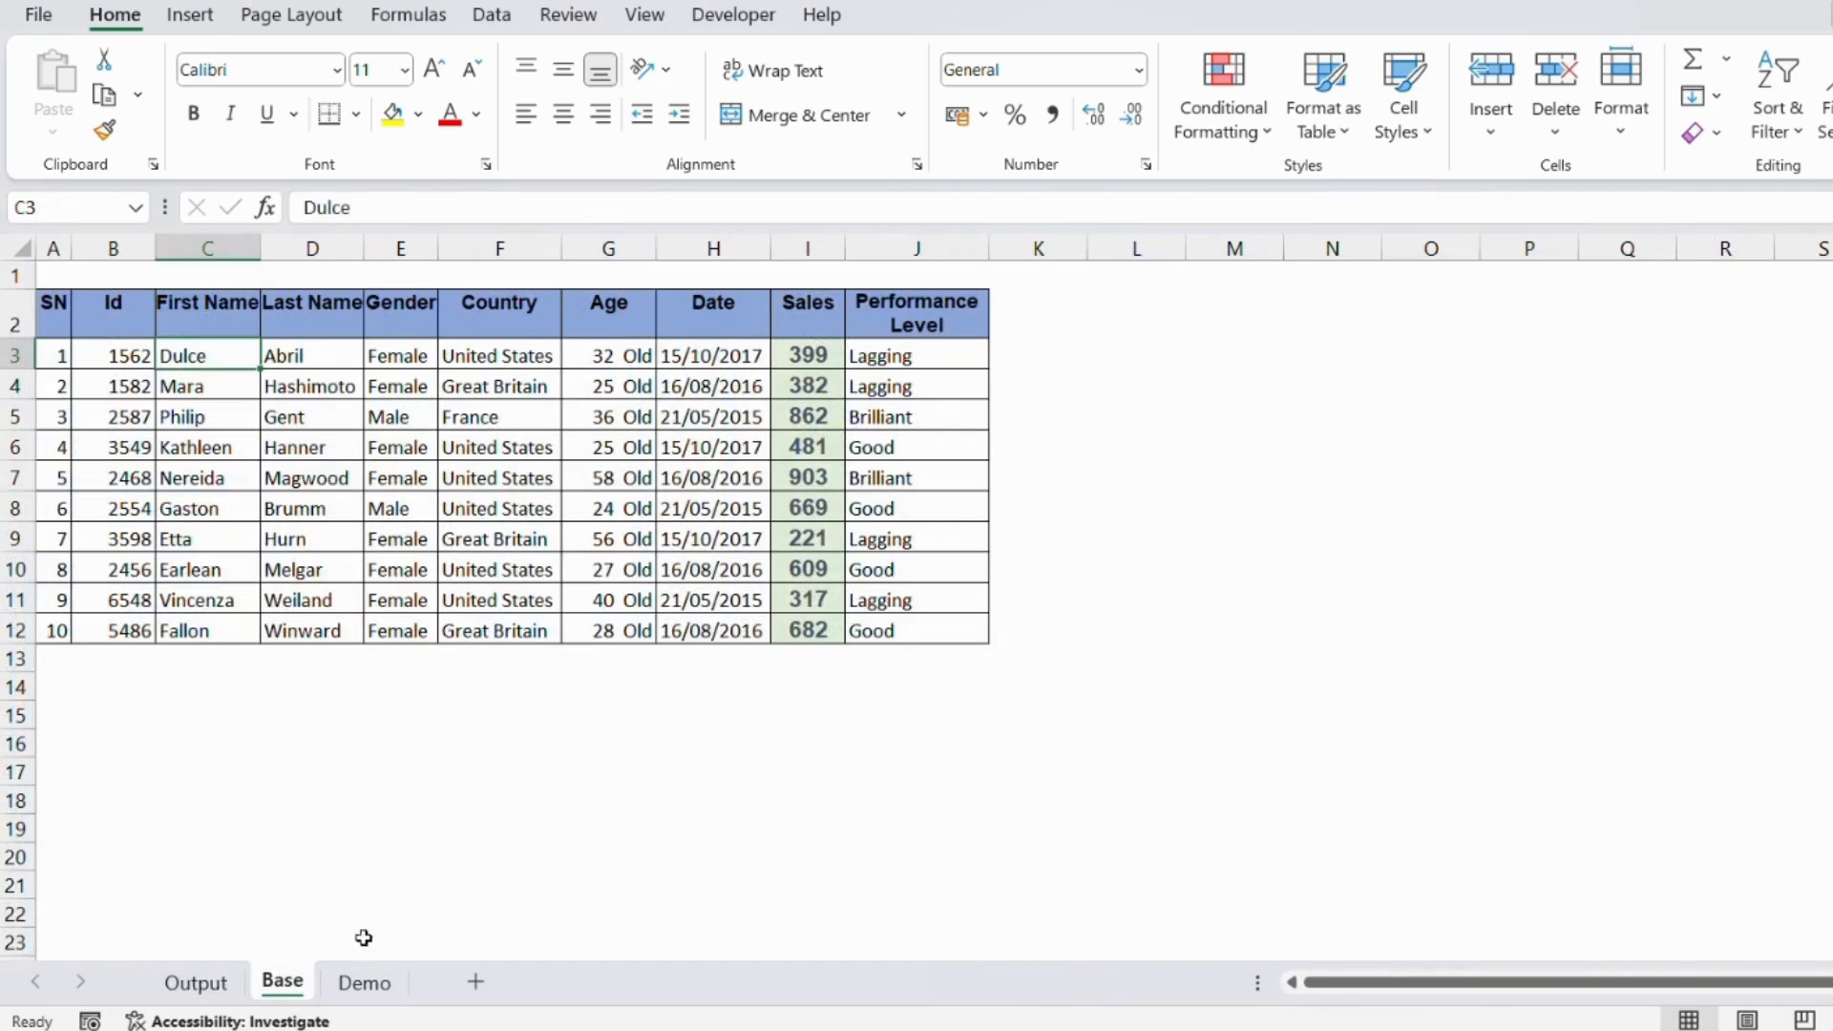
click(363, 982)
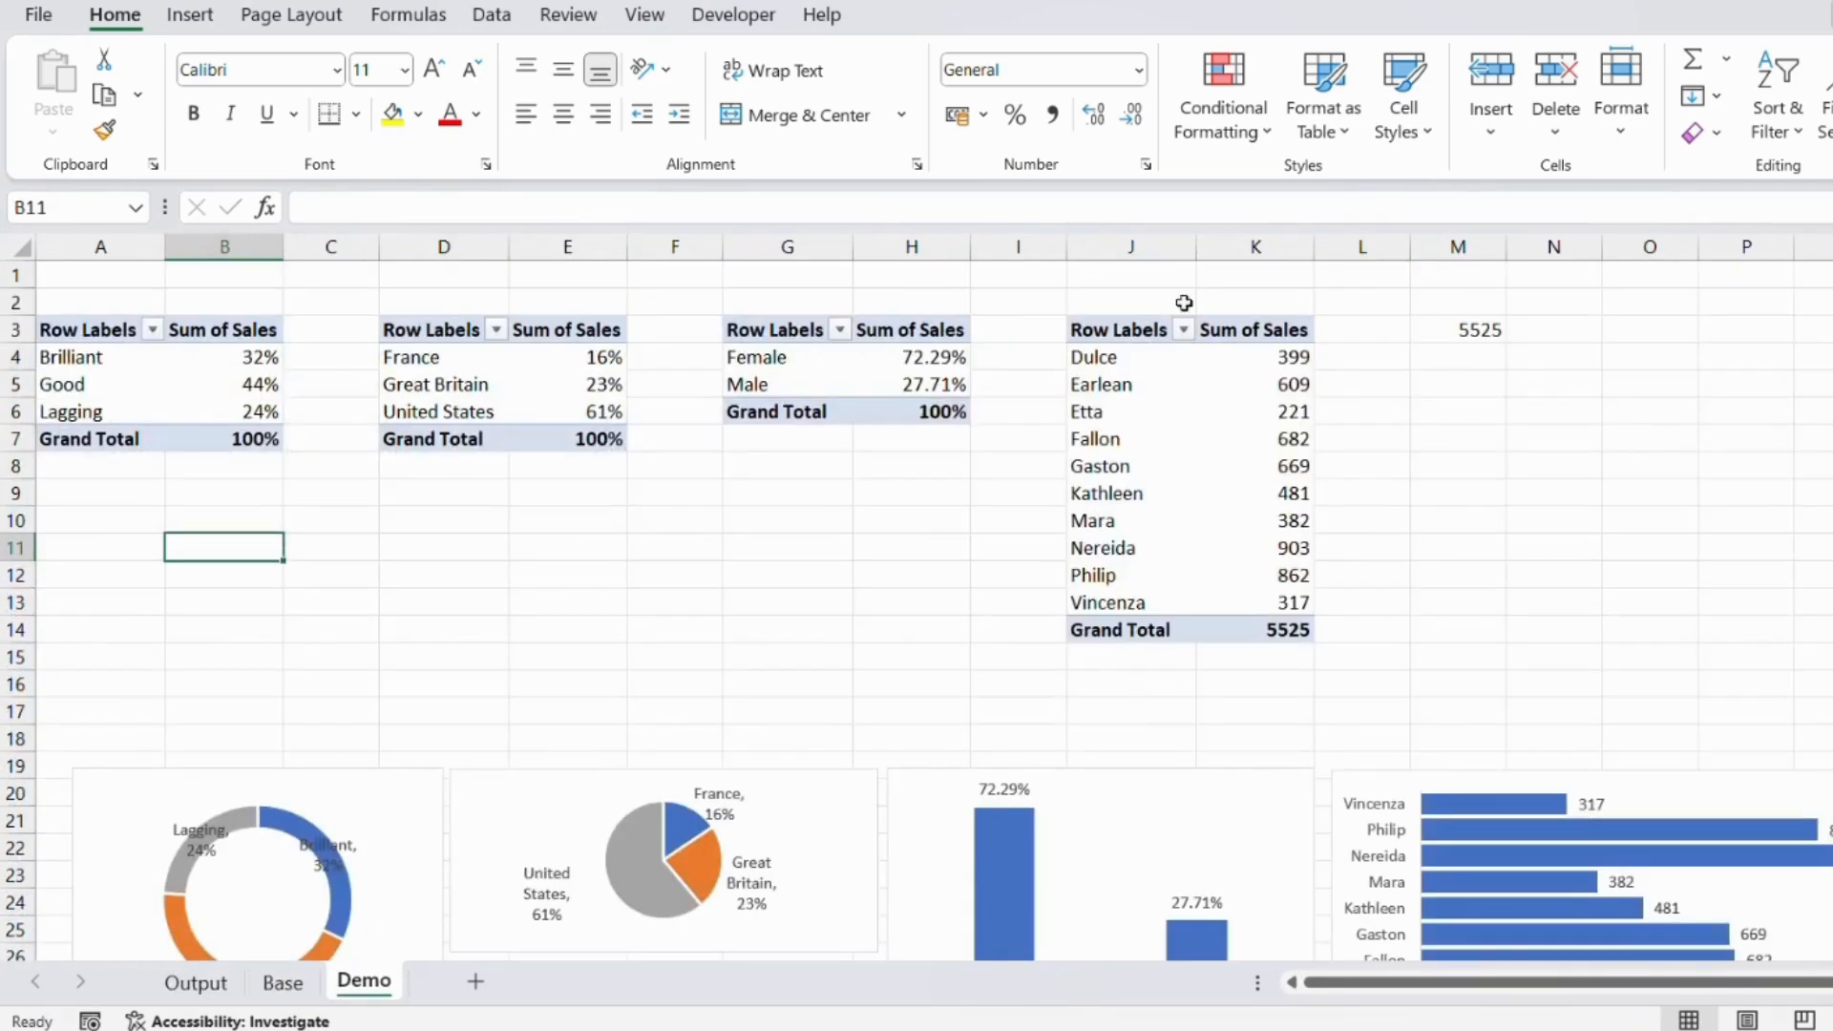
Move the performance, country, gender and managers charts to the right of column K, clear of the pivot tables, and make the country pie taller.
drag(368, 759, 1819, 373)
click(667, 774)
drag(664, 769, 1566, 493)
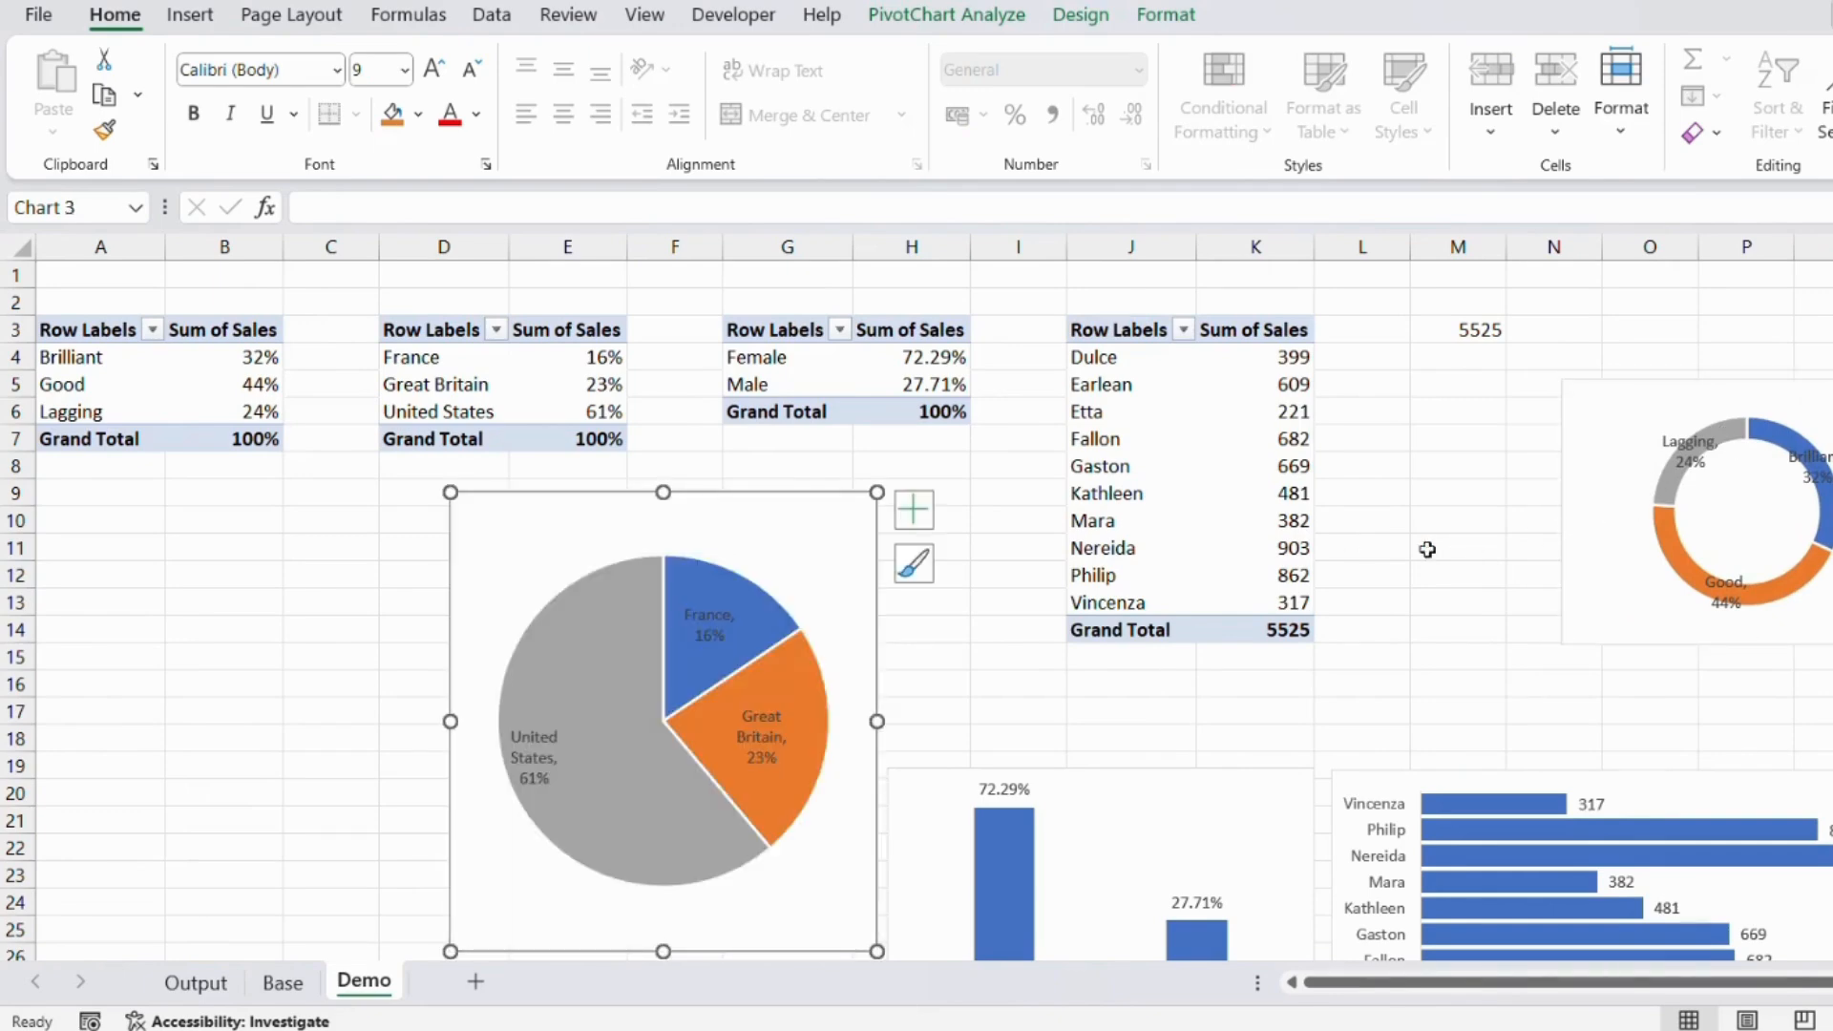
drag(753, 512, 1795, 680)
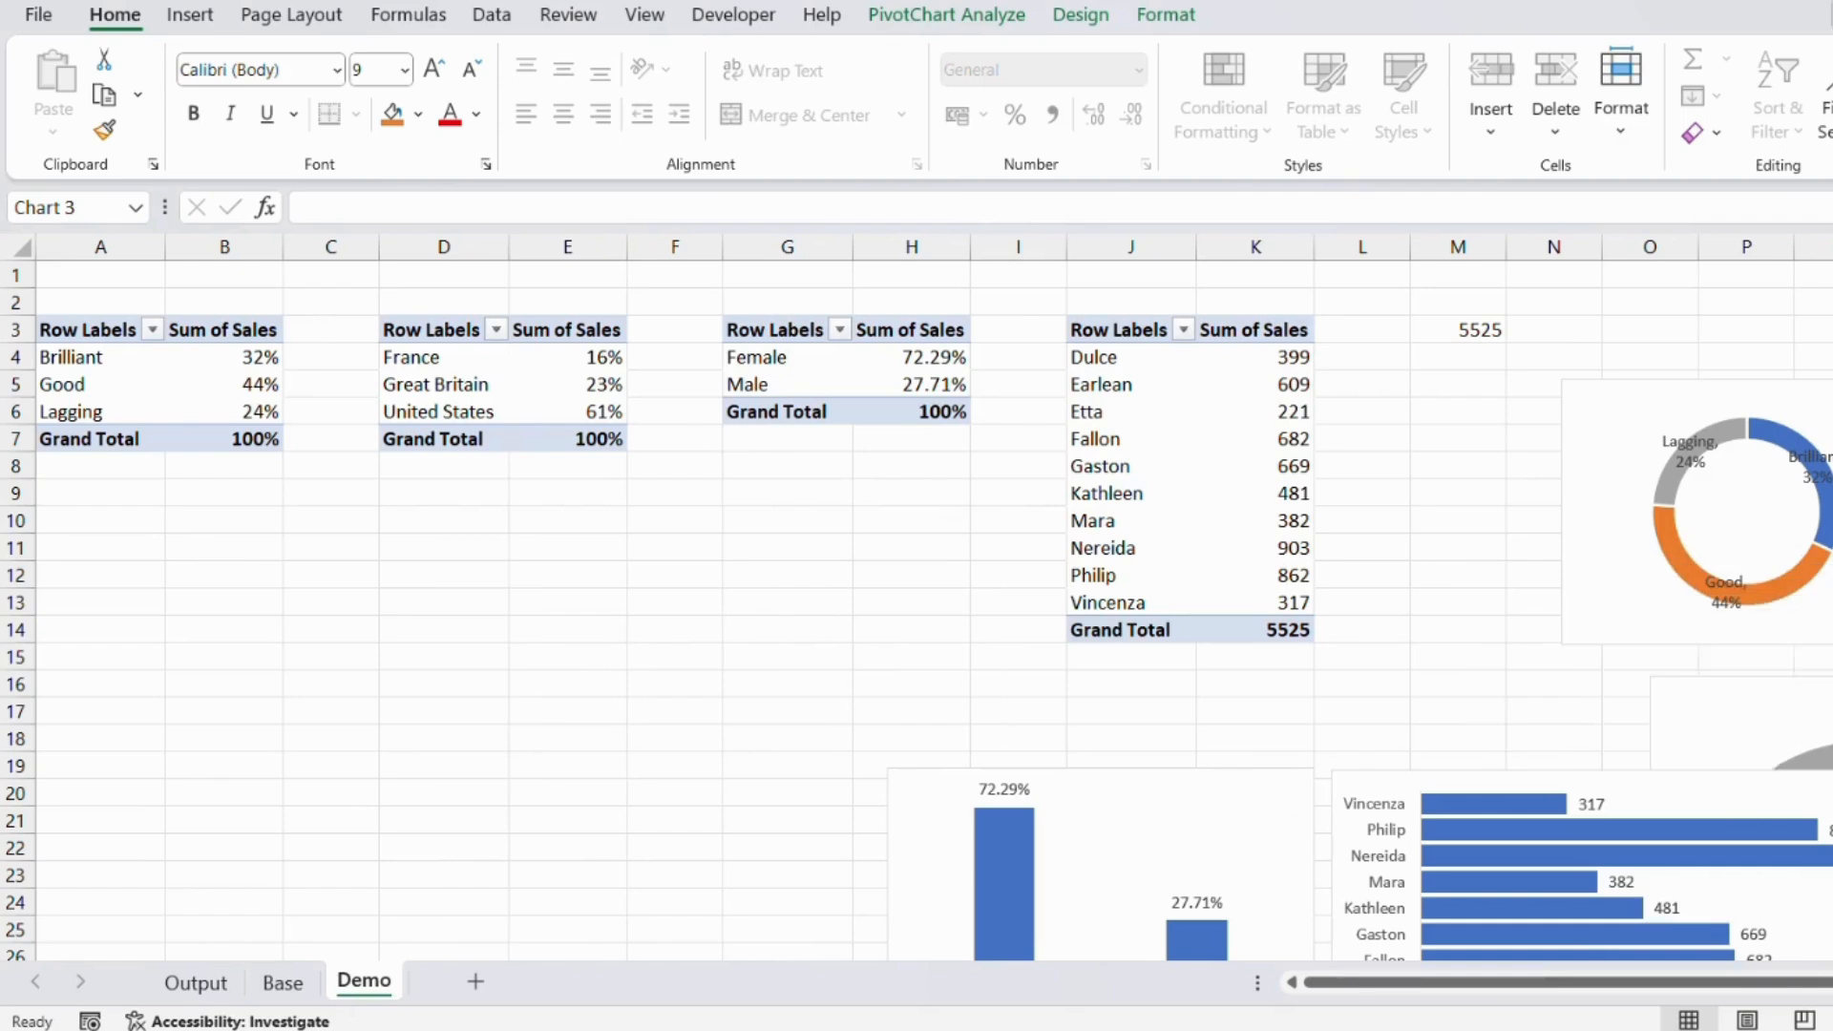
click(1130, 776)
drag(1130, 777, 1680, 597)
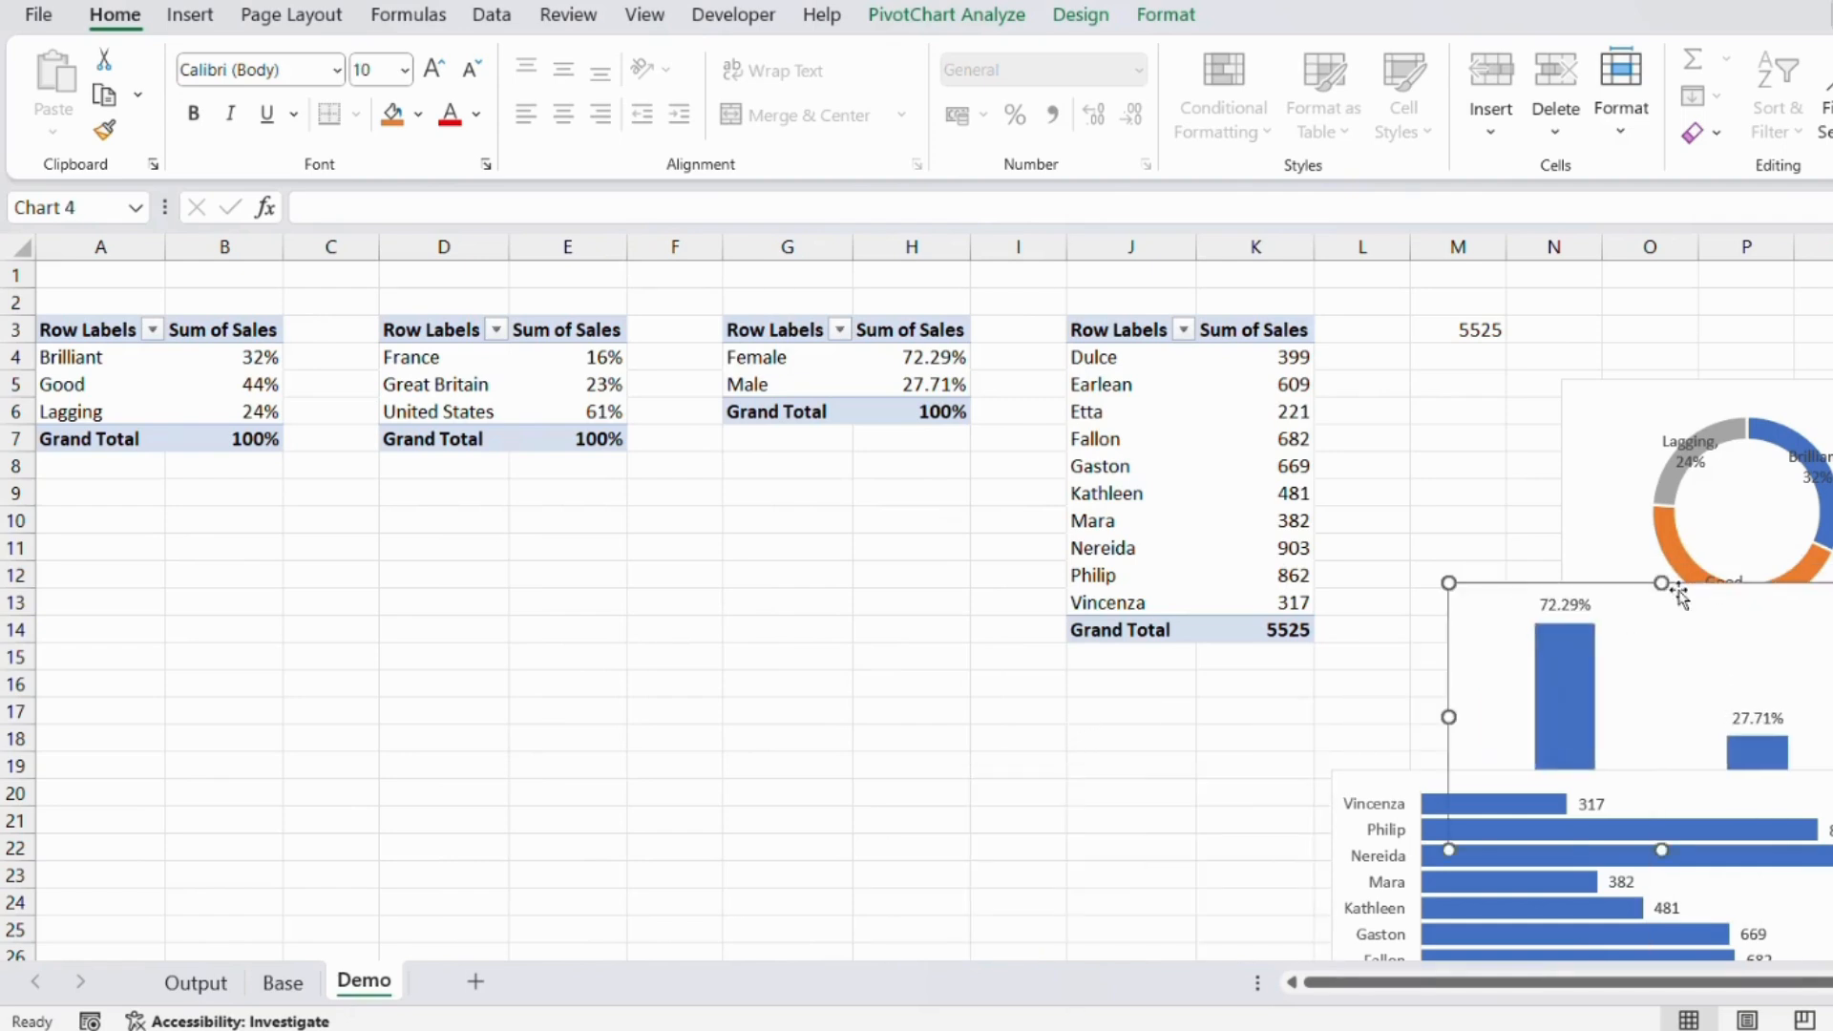
click(1342, 816)
drag(1350, 770, 1481, 761)
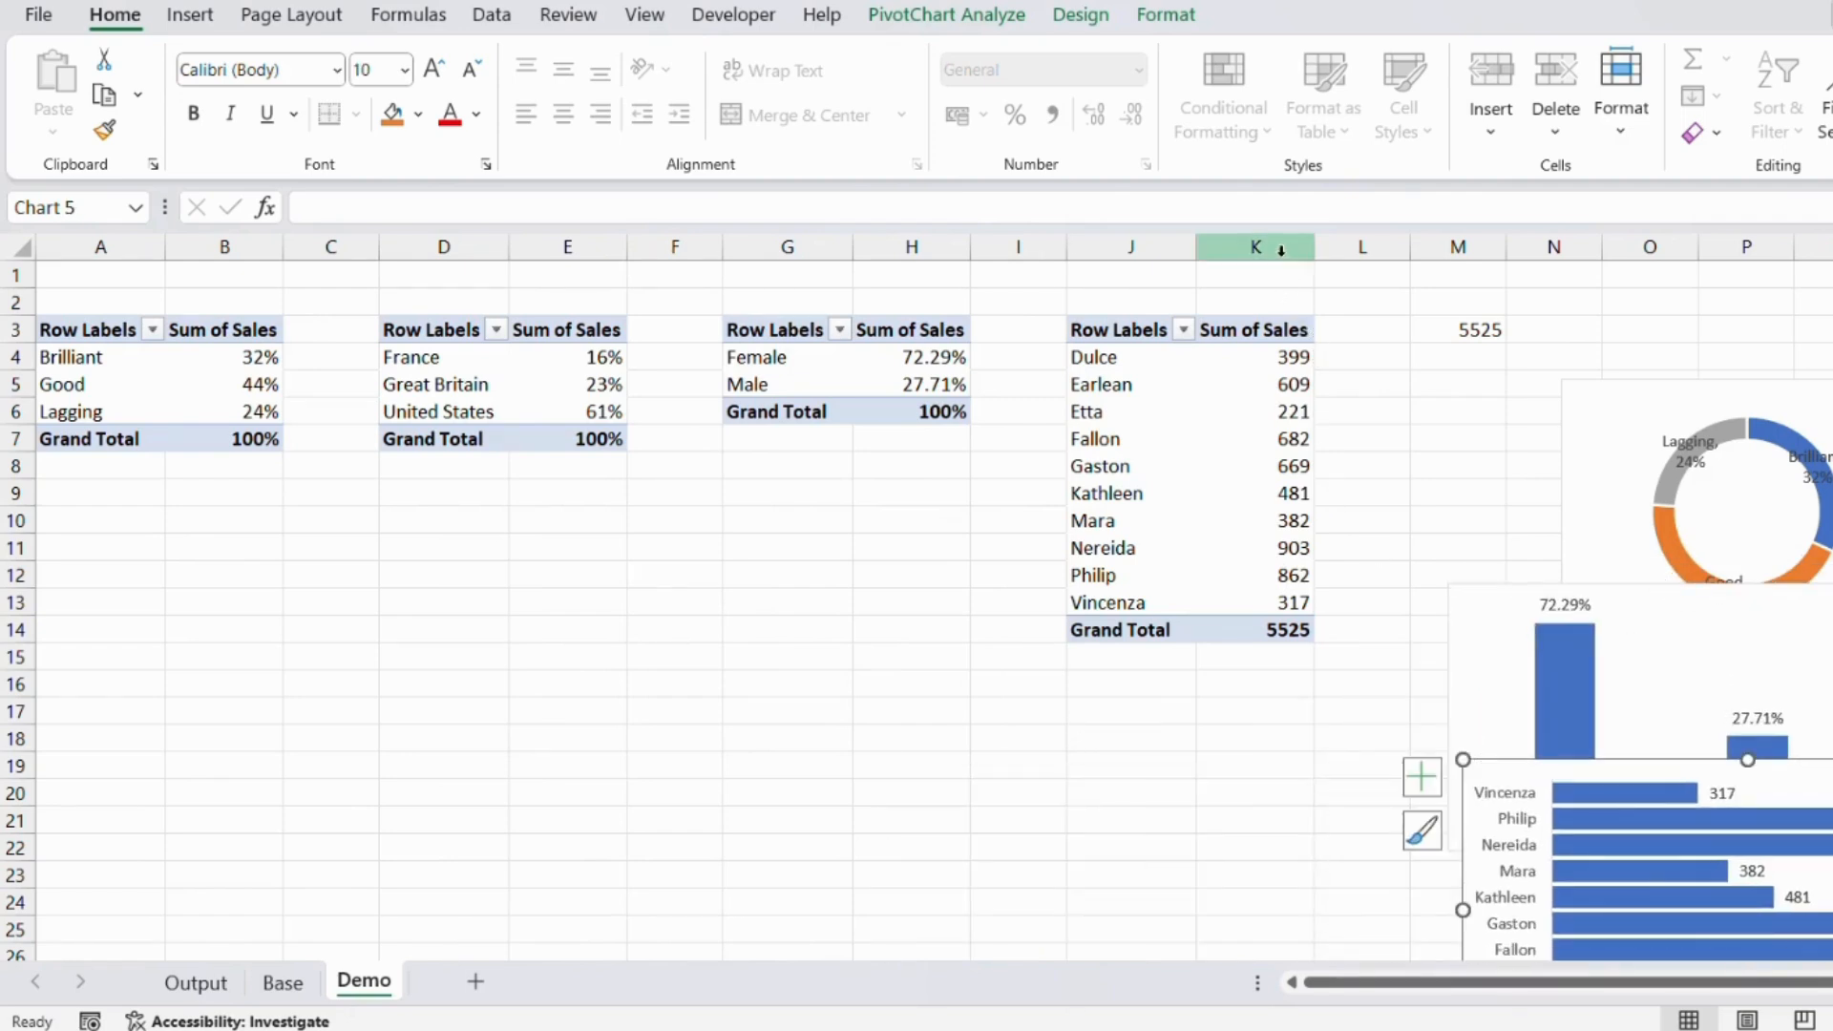
Hide columns A to K, which hold the pivot tables, on the Demo sheet.
drag(1280, 249, 97, 229)
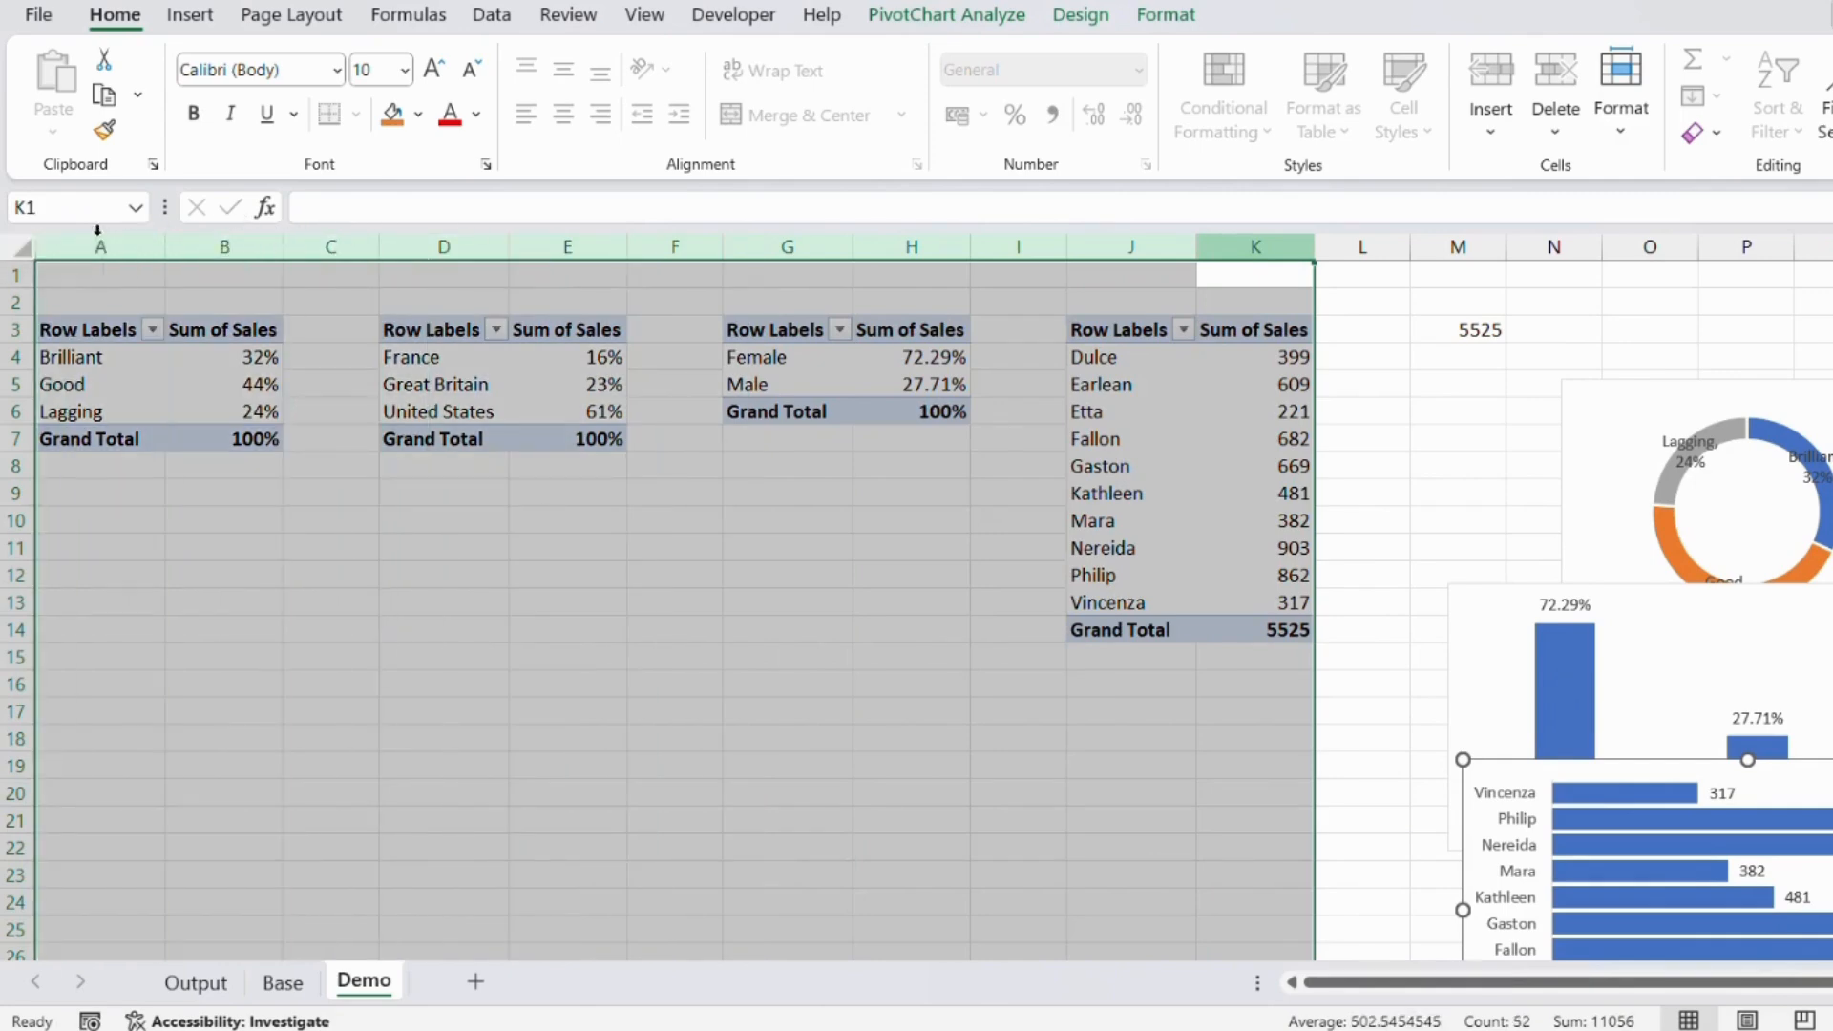
right_click(84, 248)
click(147, 740)
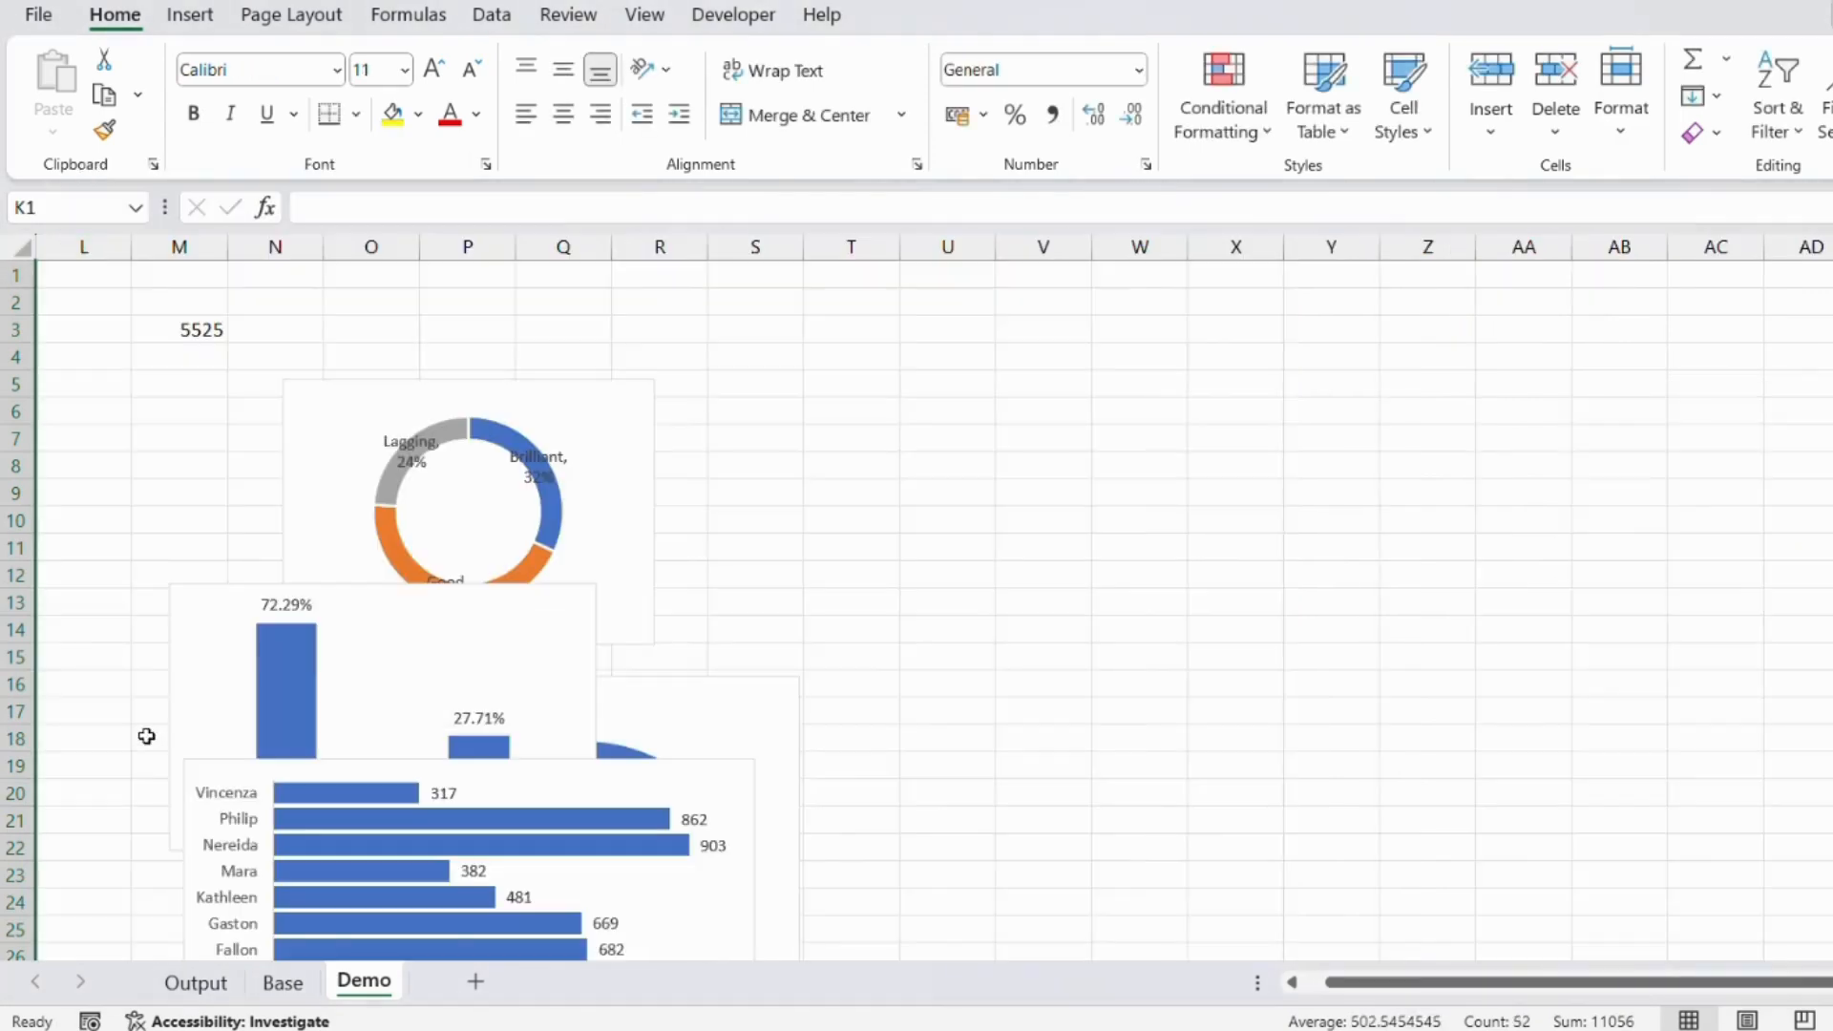
Spread out the overlapping gender, country and managers charts to the right of the performance doughnut.
drag(216, 603, 962, 465)
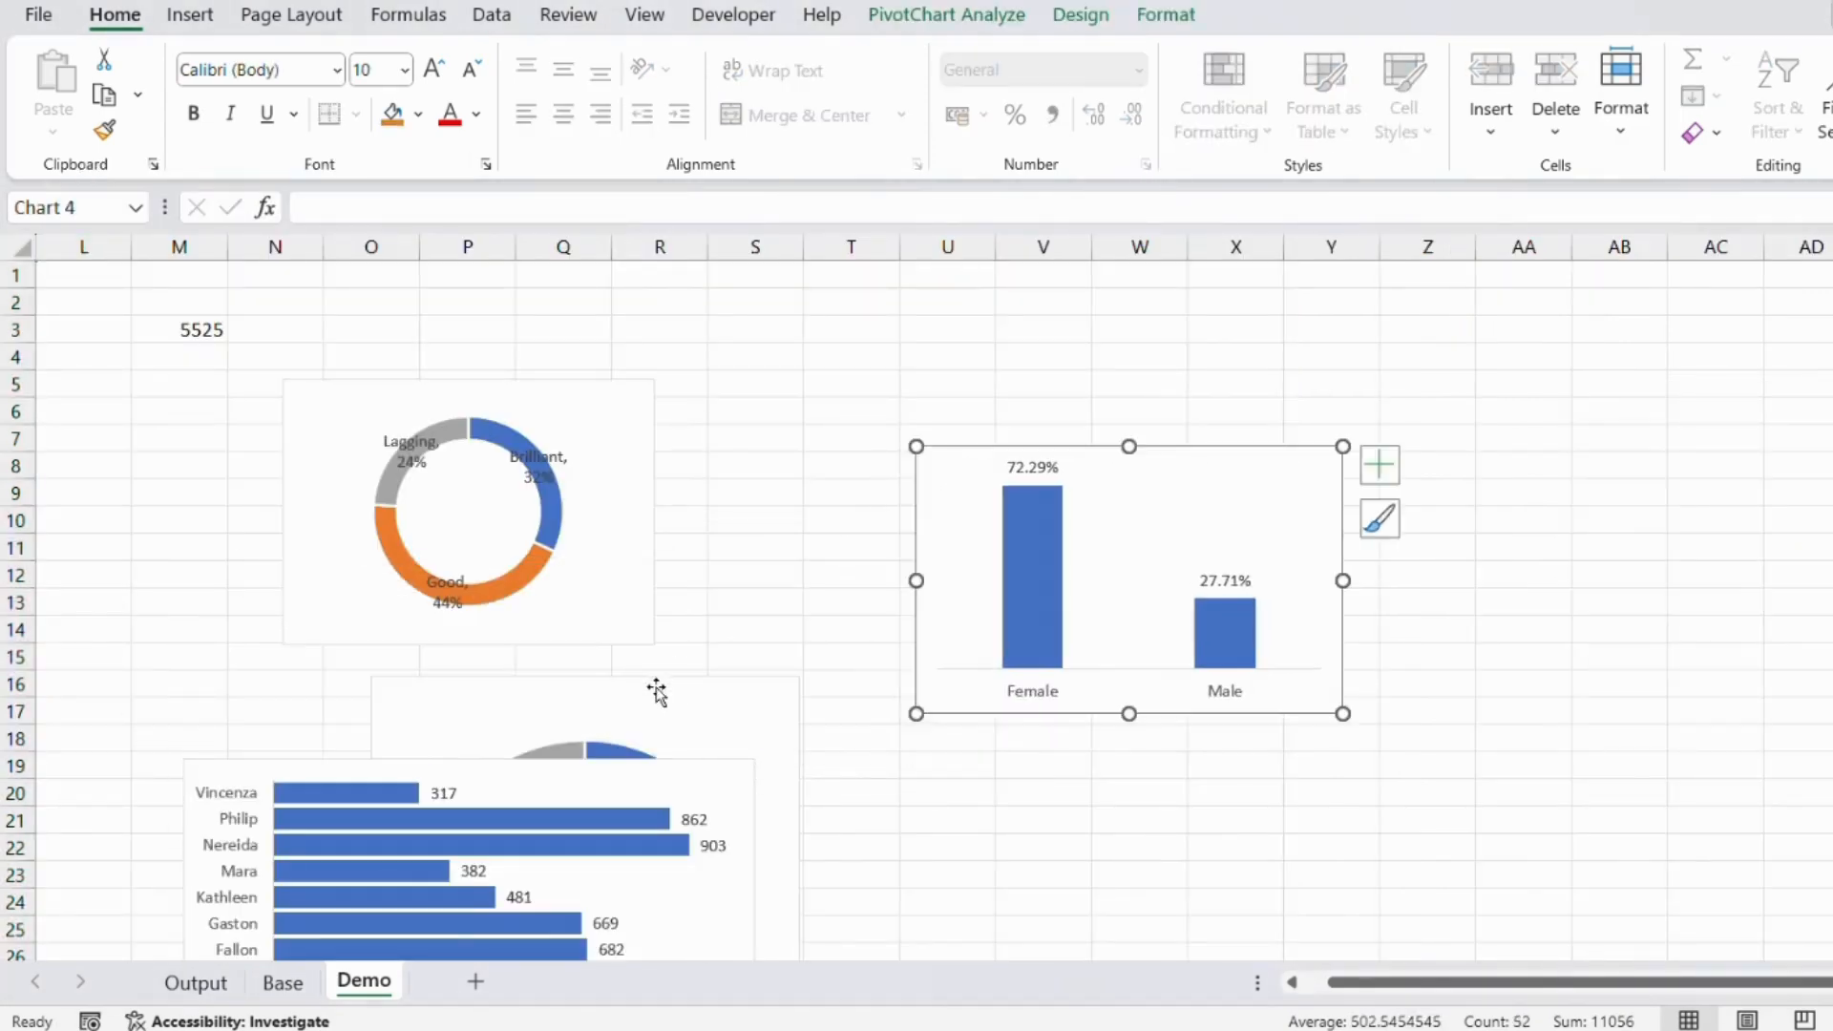
drag(655, 696, 1600, 628)
drag(663, 746, 1191, 724)
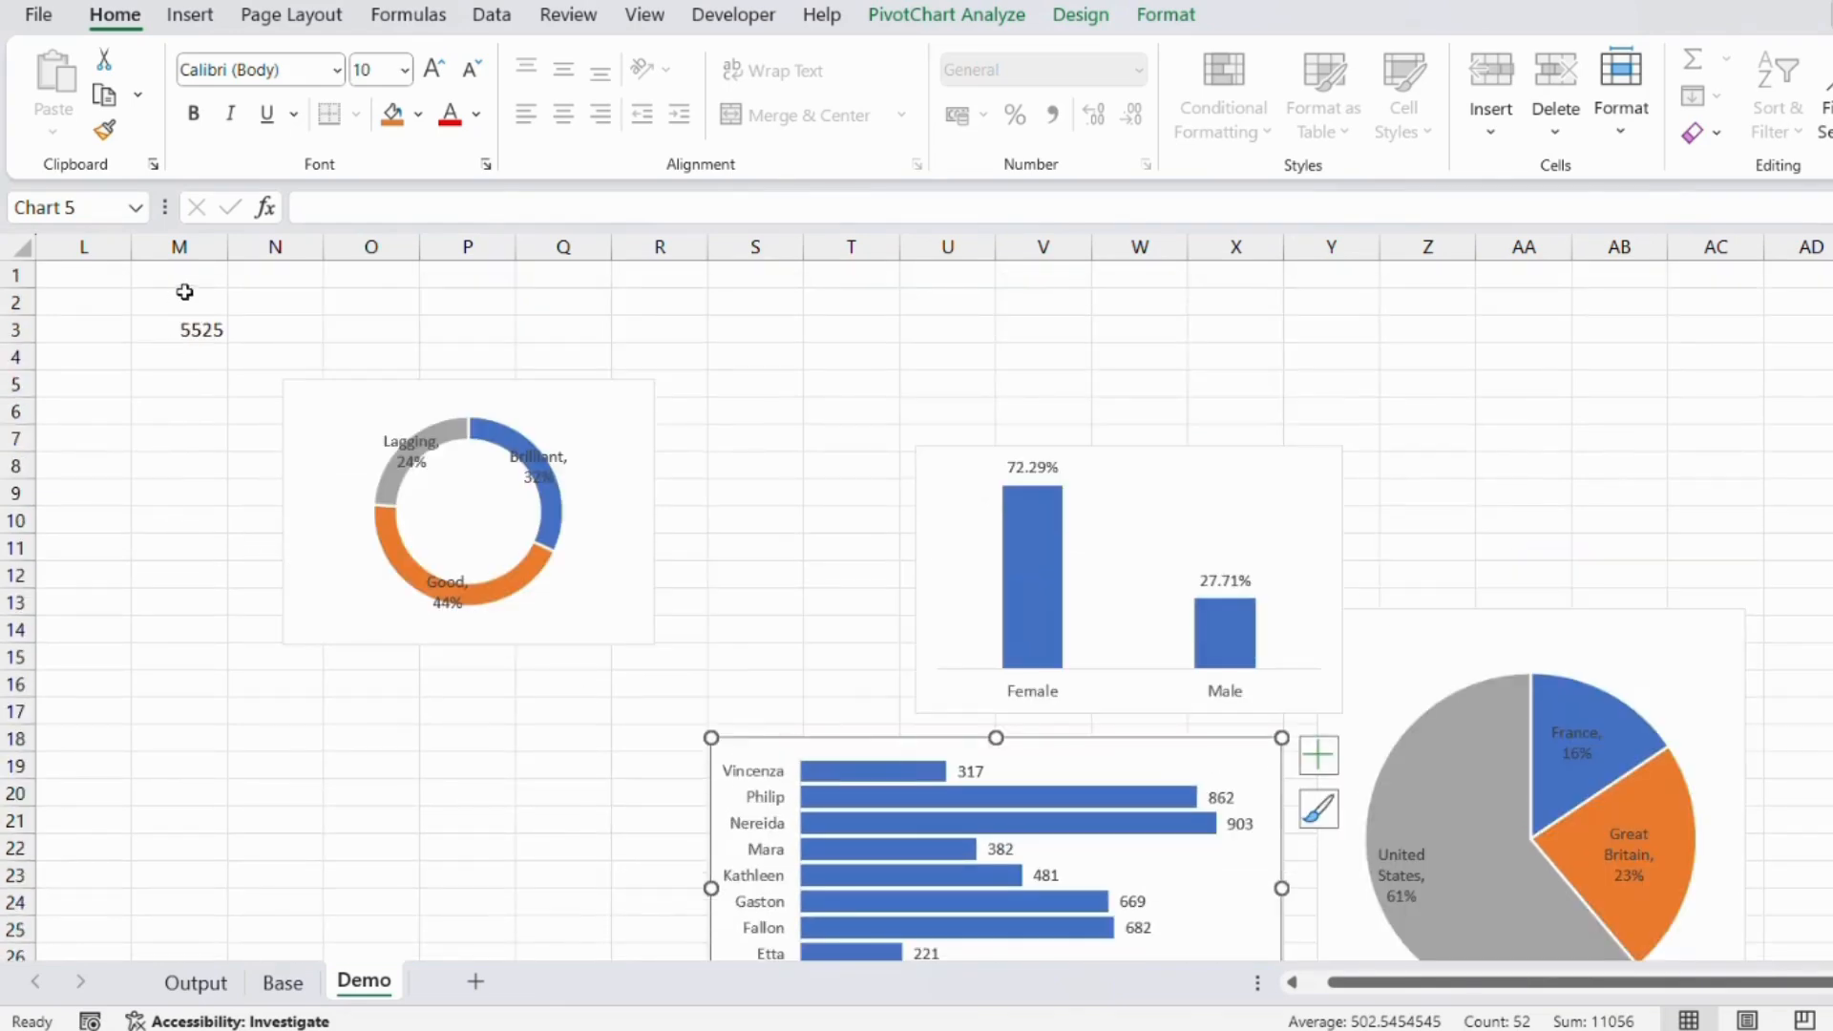
Widen column L and narrow column M to a slim strip, following the Output dashboard's side panel and divider.
click(177, 396)
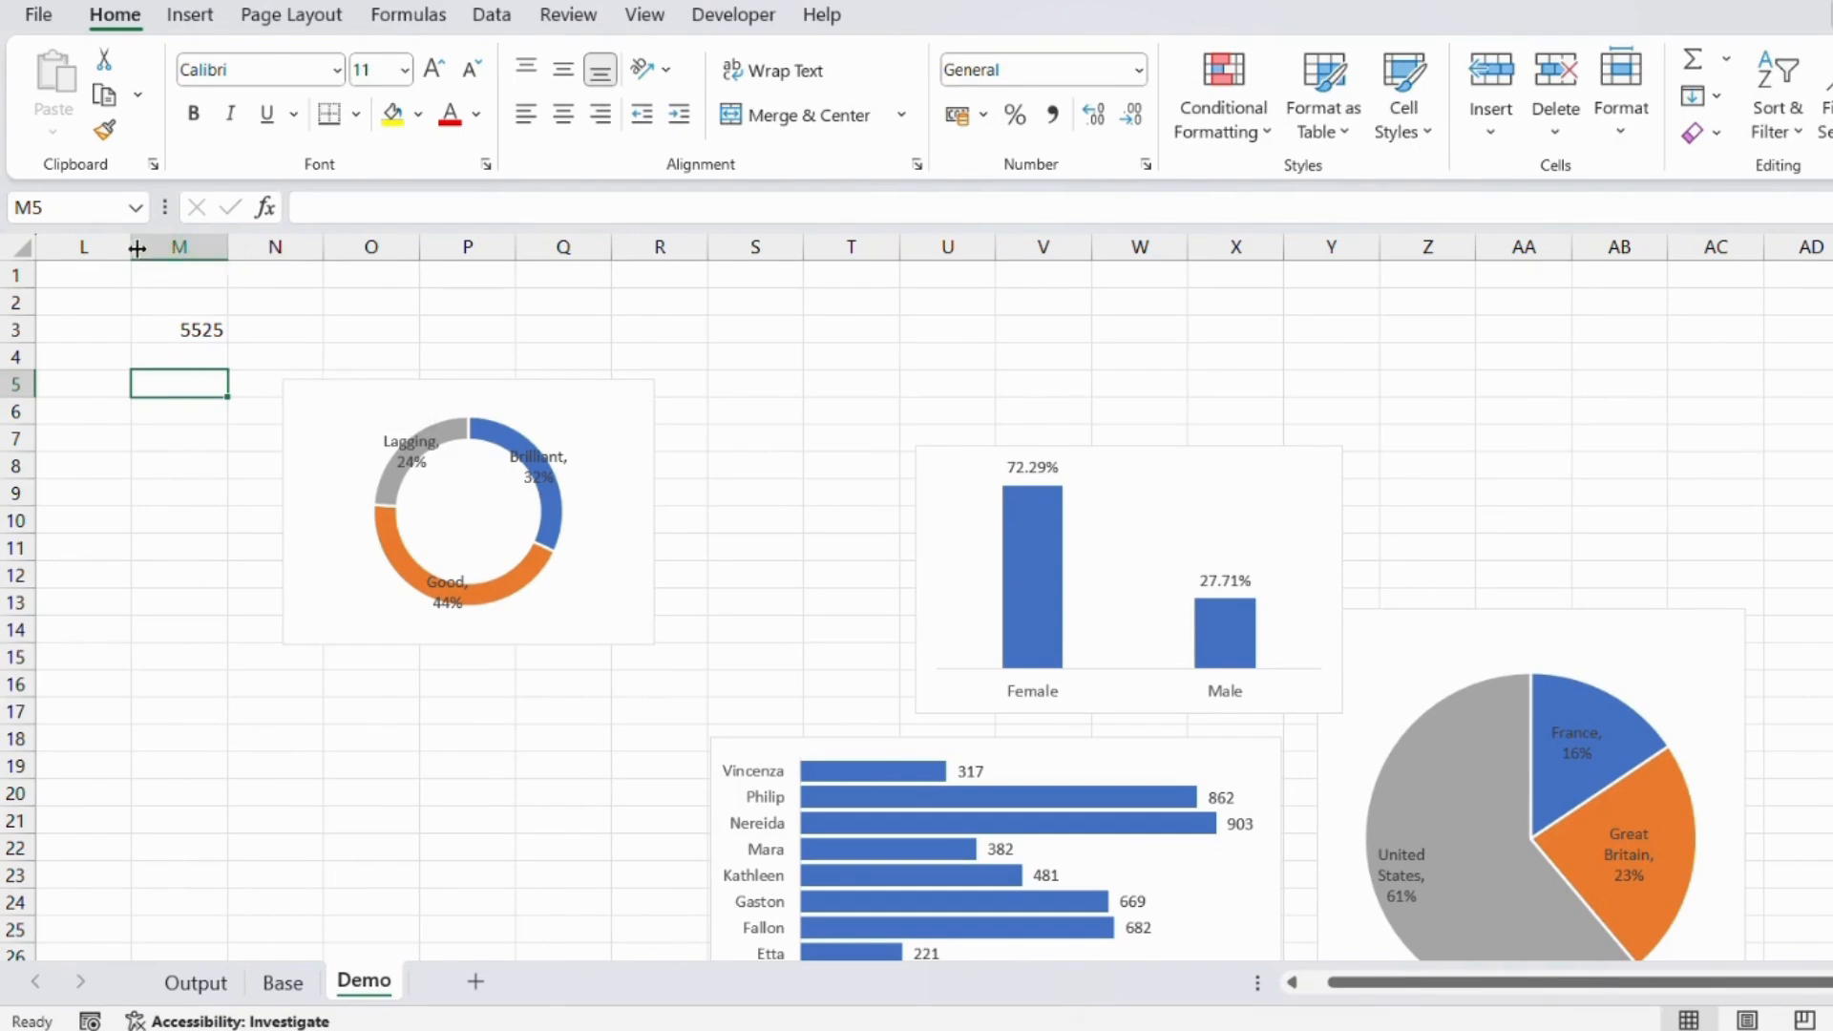
drag(132, 246, 391, 246)
click(196, 982)
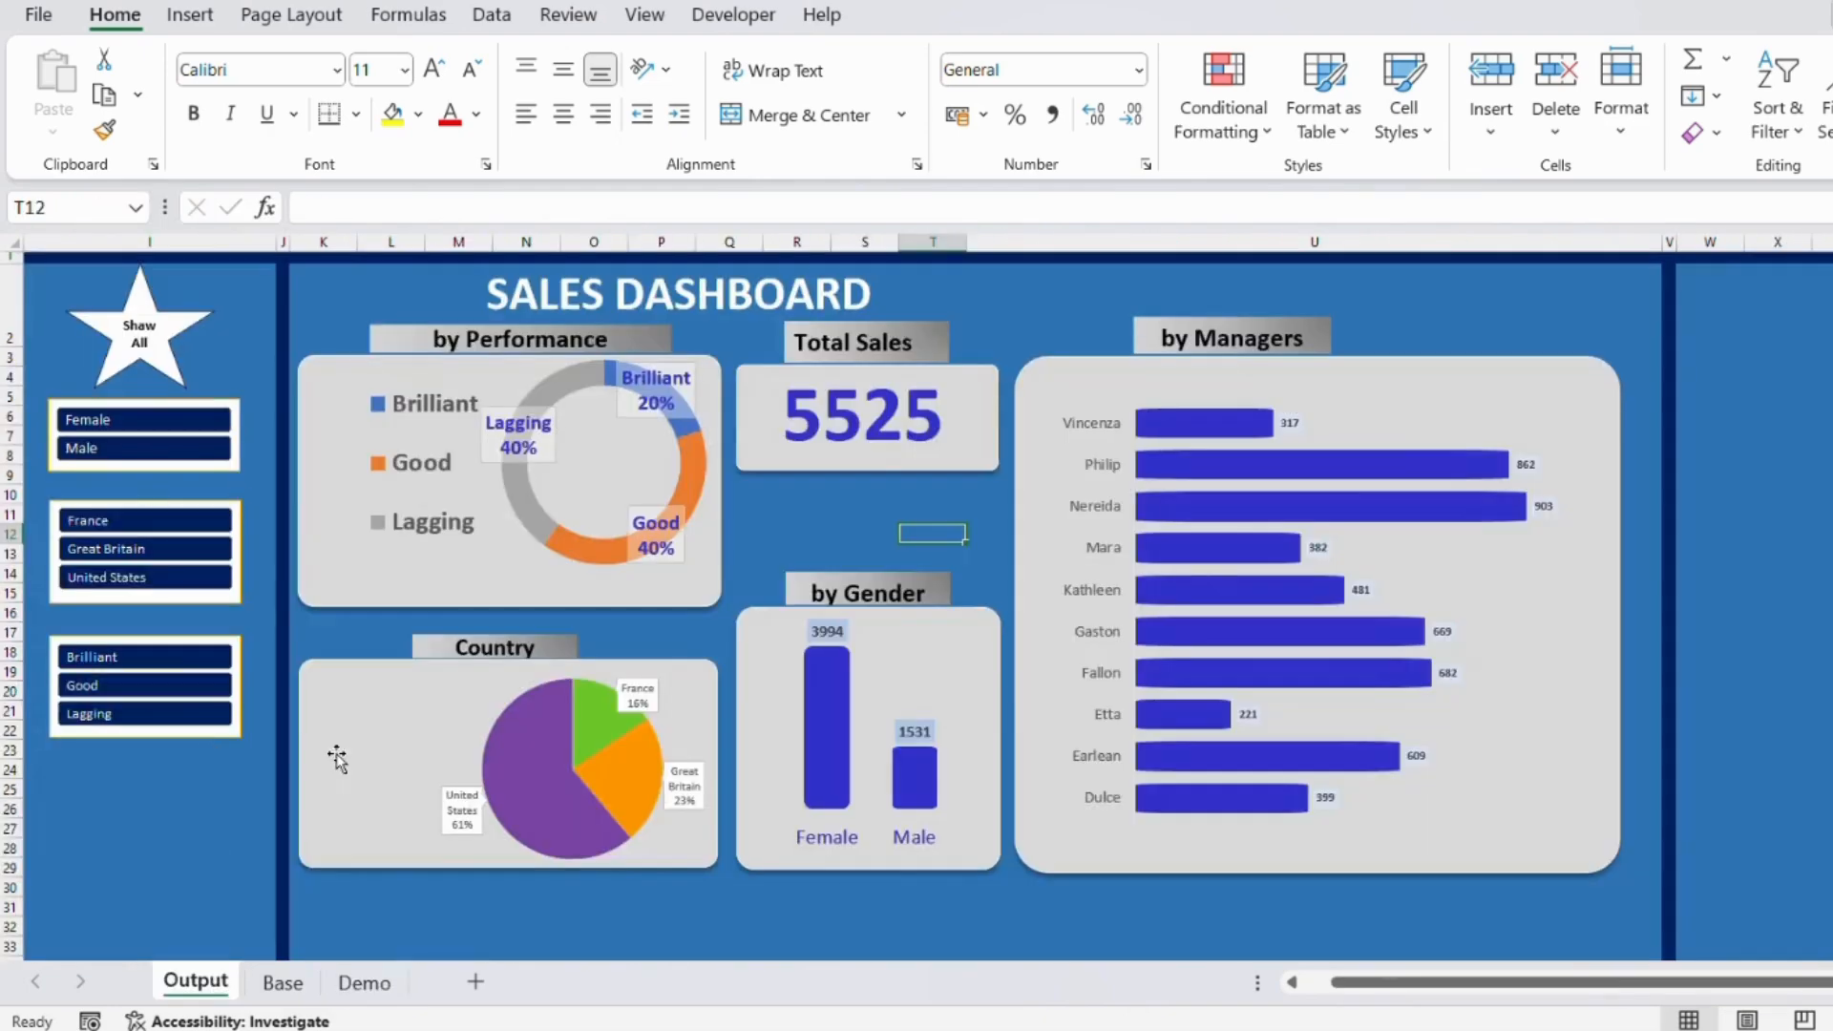
click(364, 983)
click(283, 981)
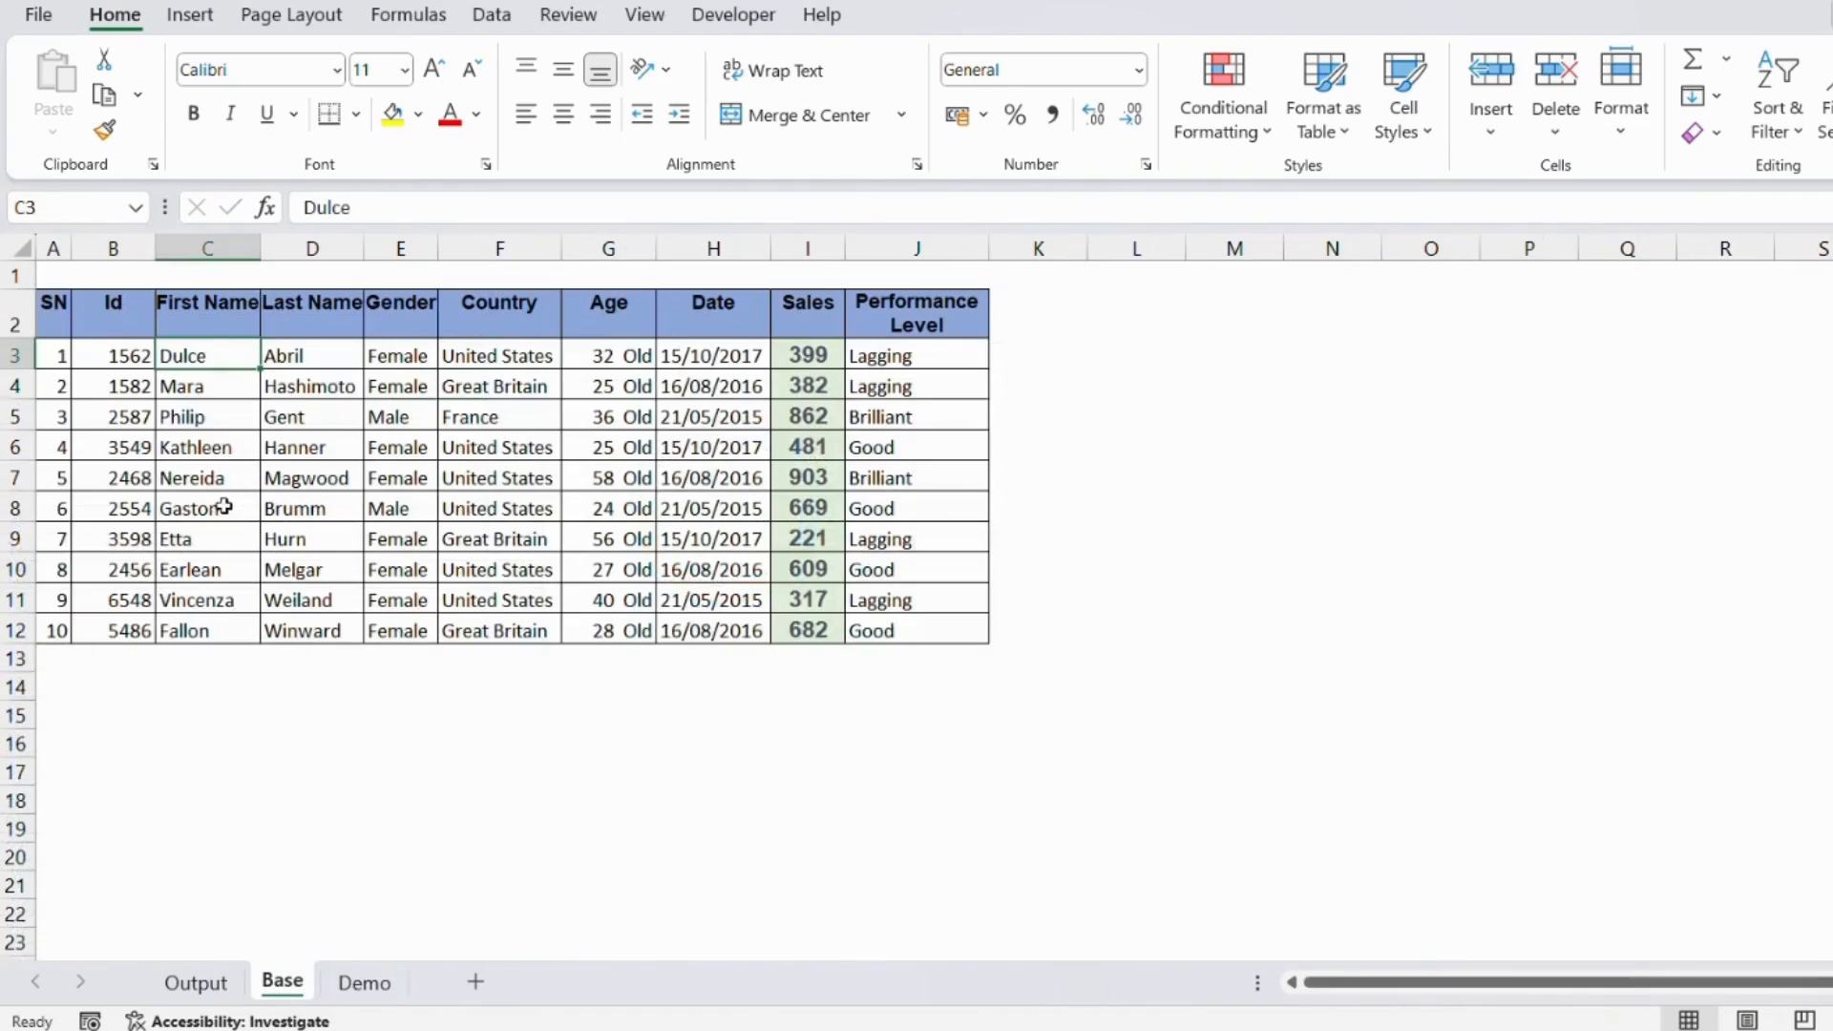
click(363, 982)
drag(391, 247, 289, 247)
click(329, 473)
Fill column M with the blue from the recent colors.
click(280, 246)
click(418, 114)
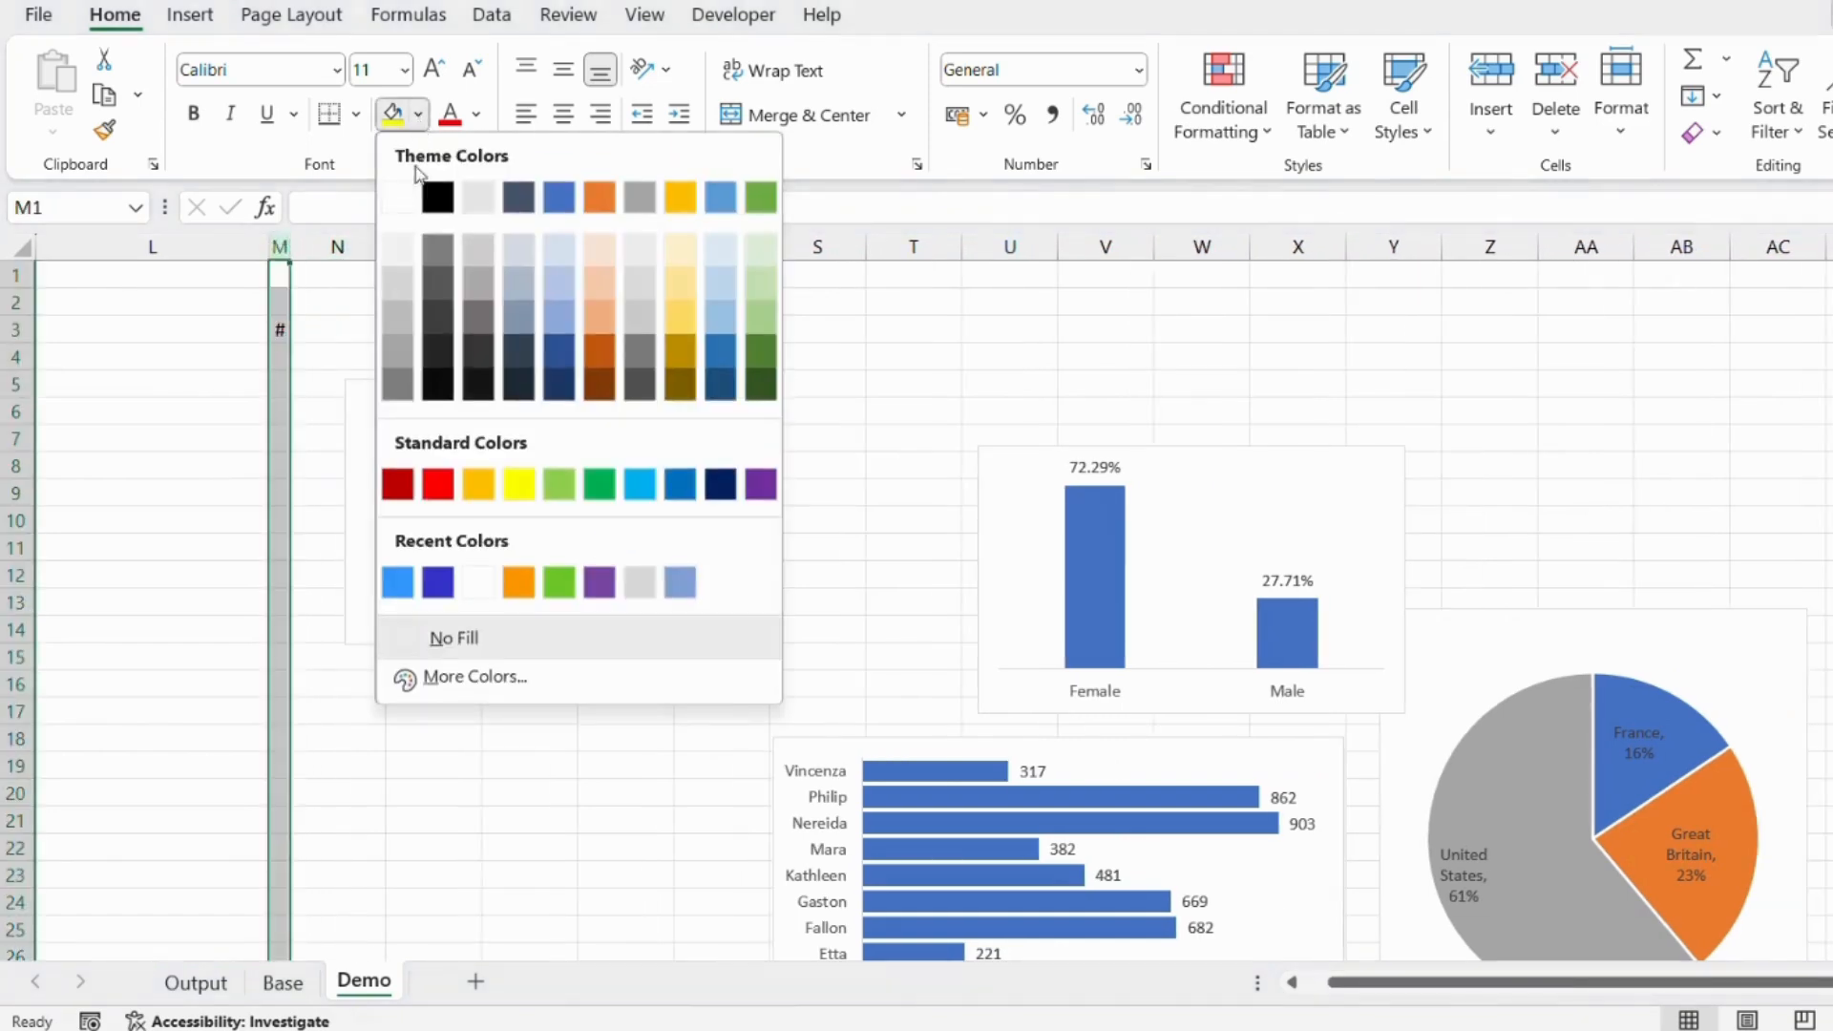
click(438, 581)
Copy the dark navy formatting of the Output sheet's column J onto column M of the Demo sheet with Format Painter.
click(195, 982)
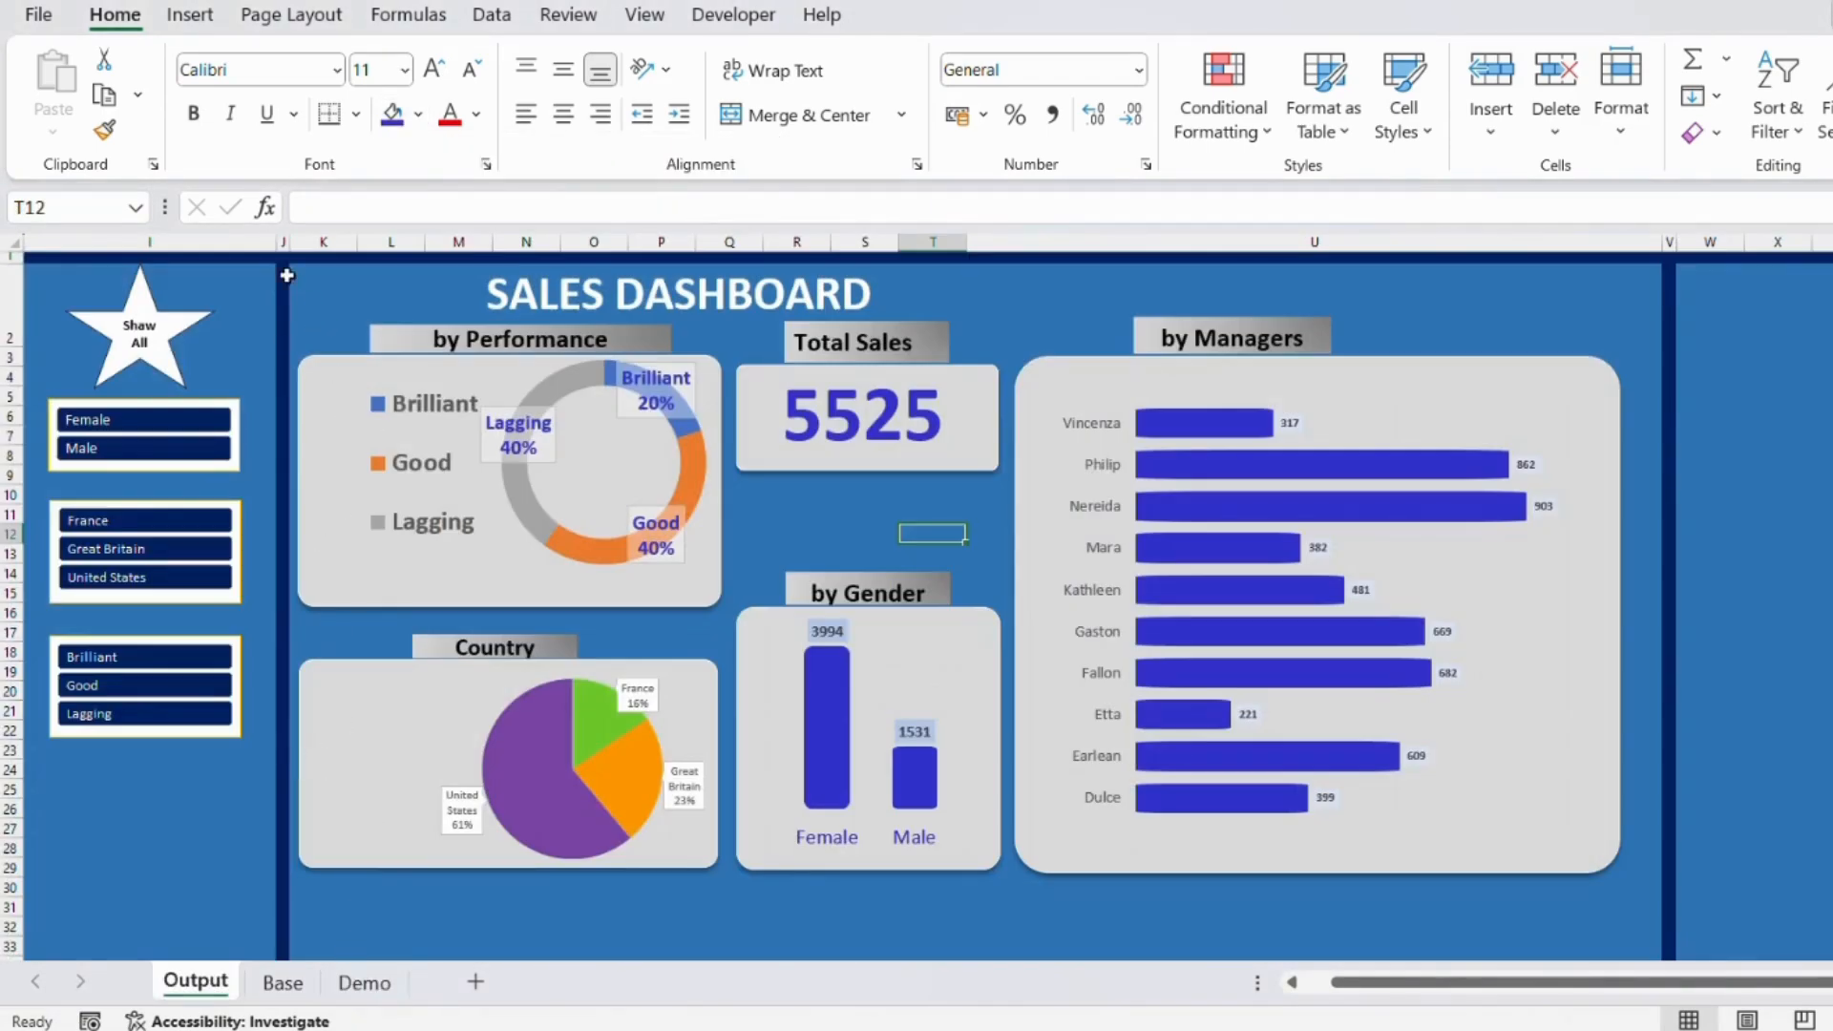
click(283, 241)
click(104, 129)
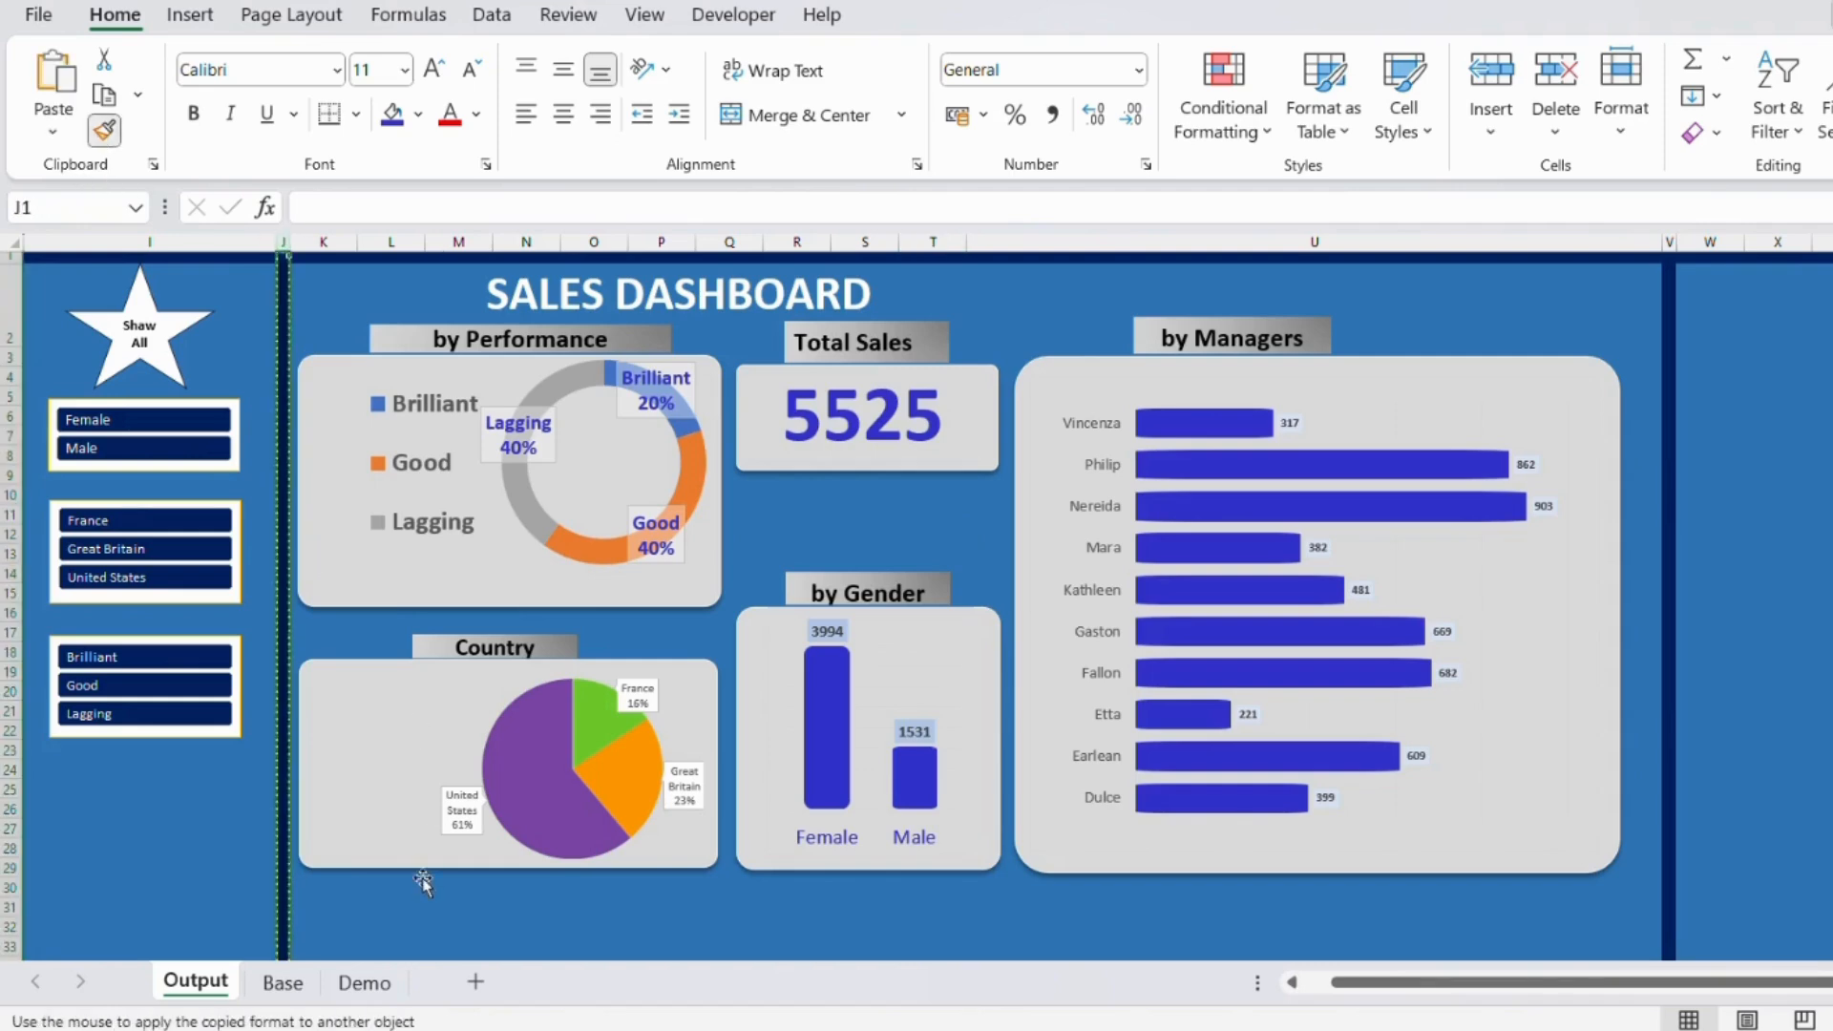
click(364, 982)
click(285, 250)
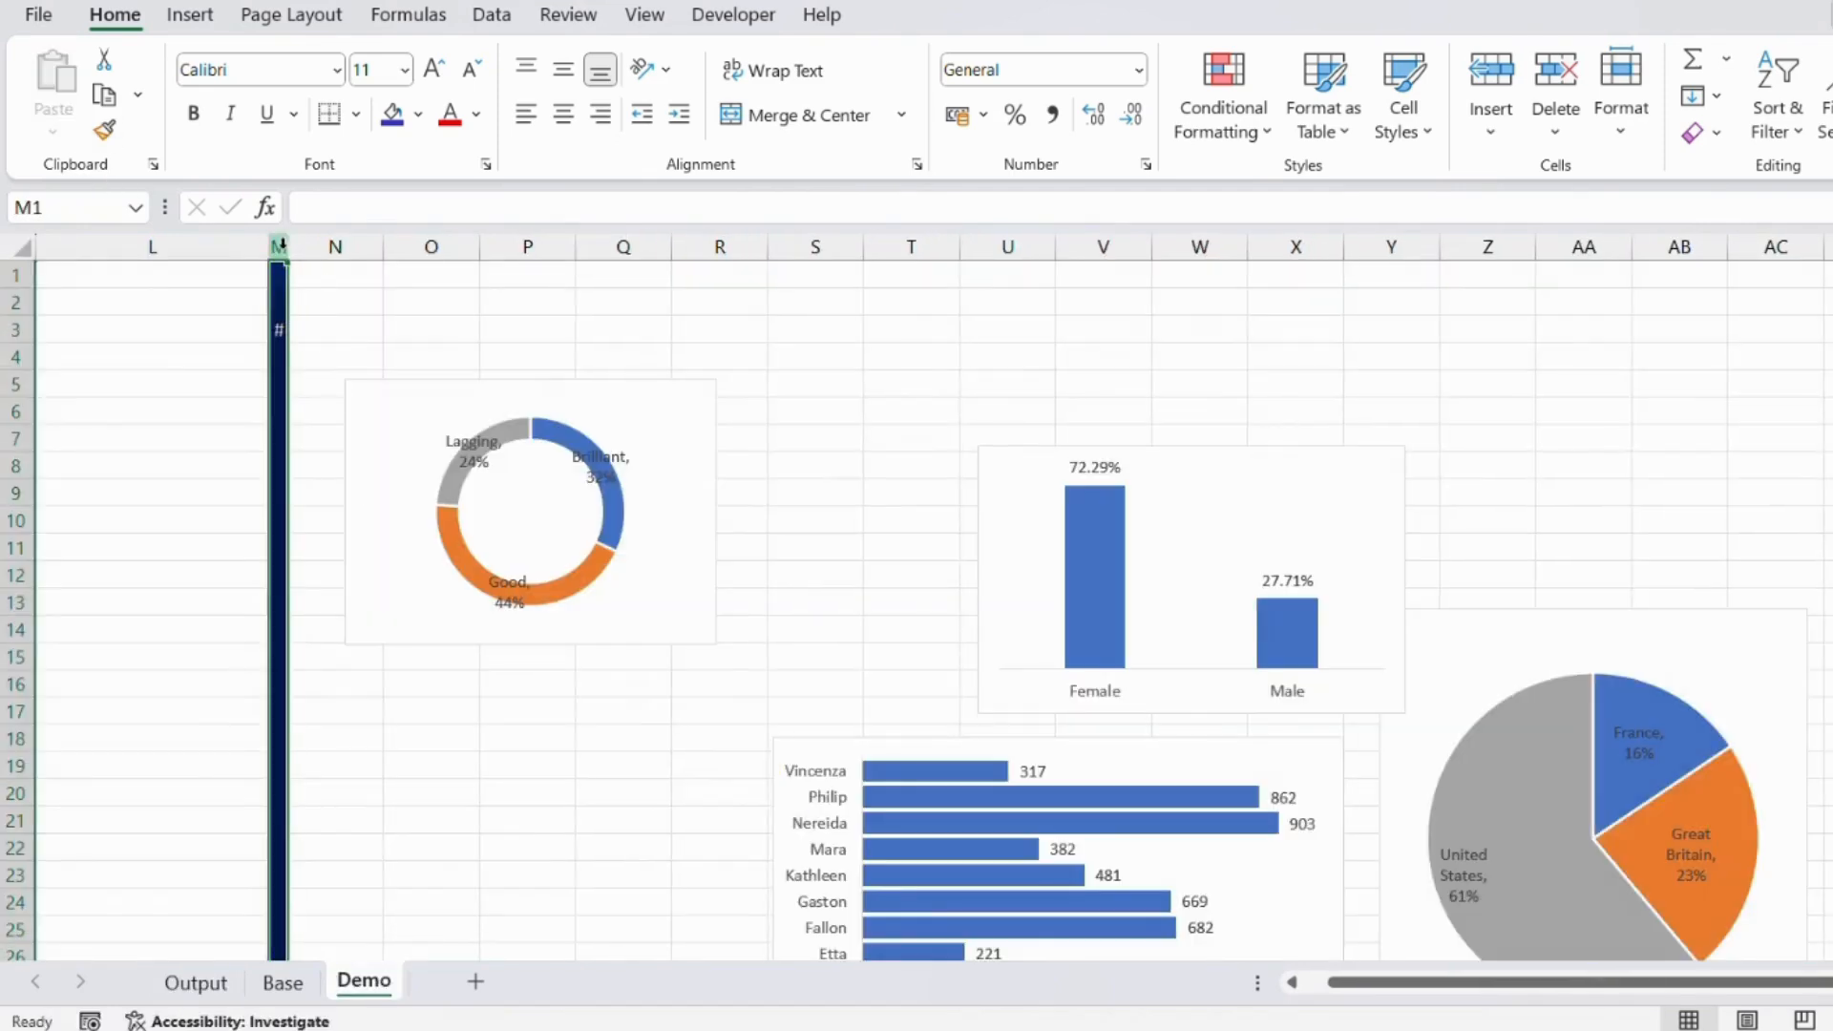
Copy the blue formatting of the Output sheet's main dashboard columns onto column N of the Demo sheet with Format Painter.
click(320, 328)
drag(286, 248, 1366, 263)
click(192, 520)
click(196, 981)
click(104, 129)
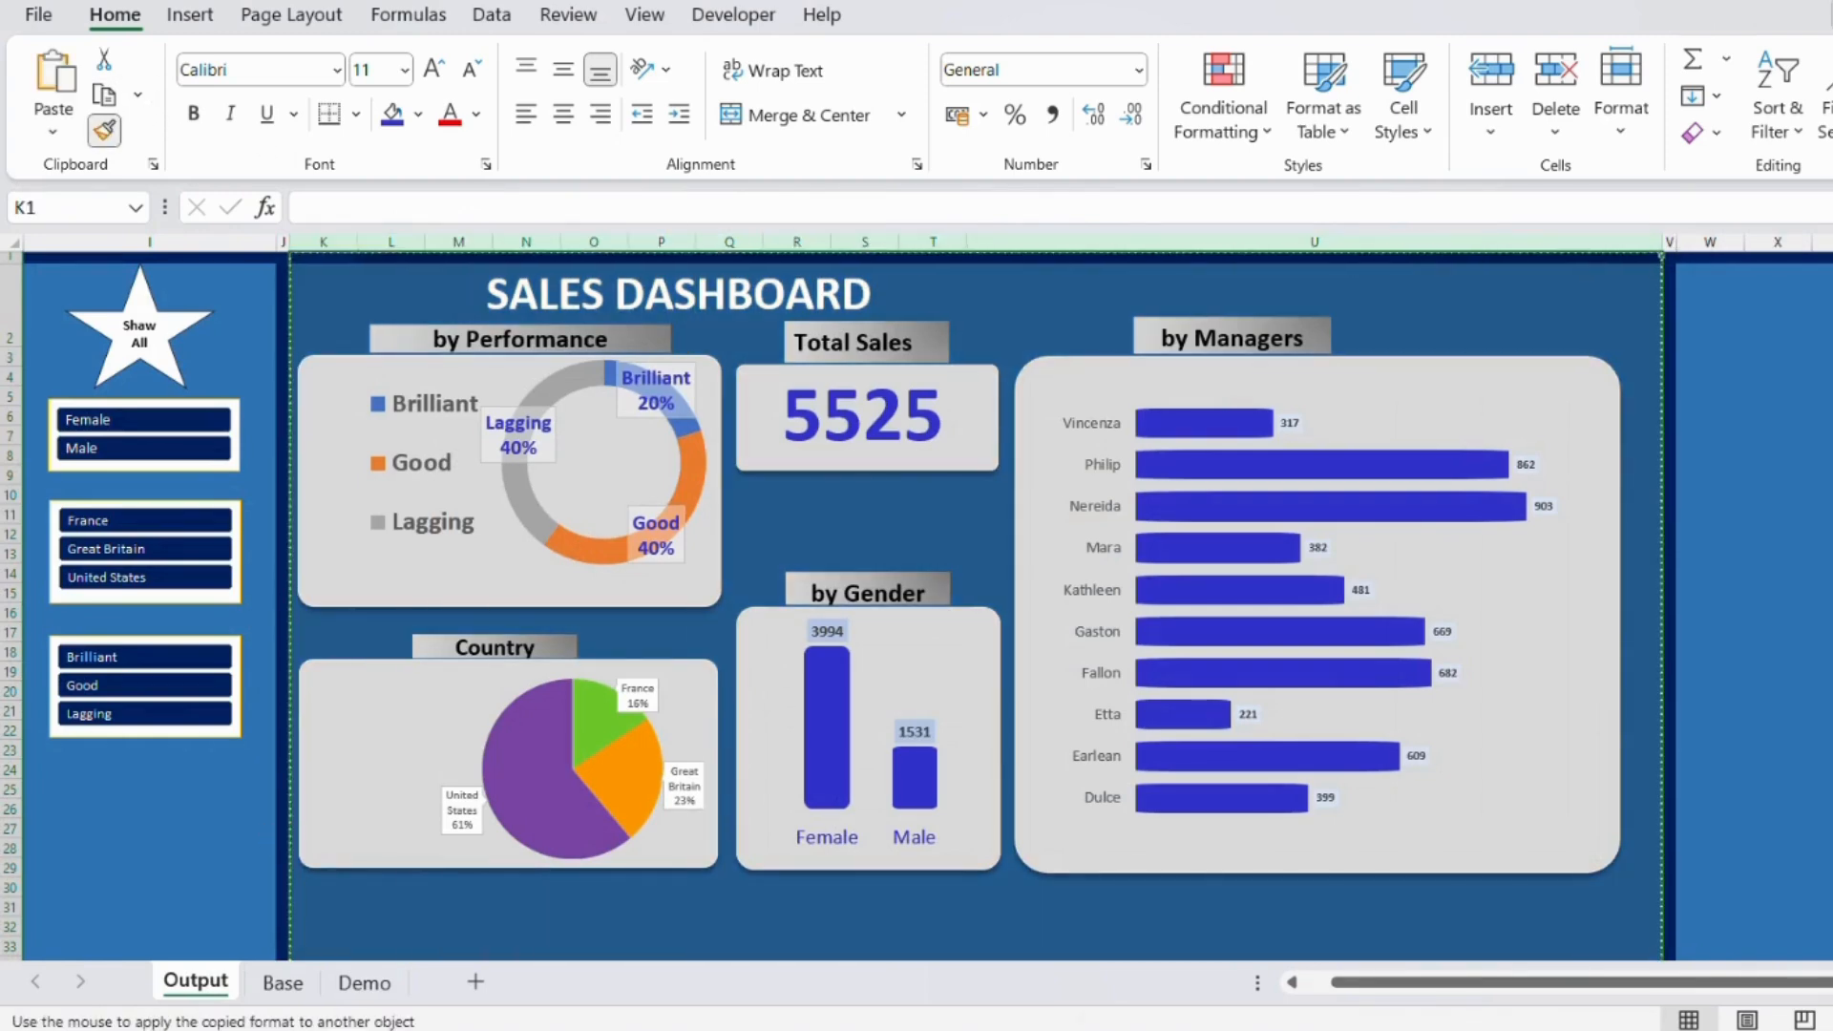
click(348, 983)
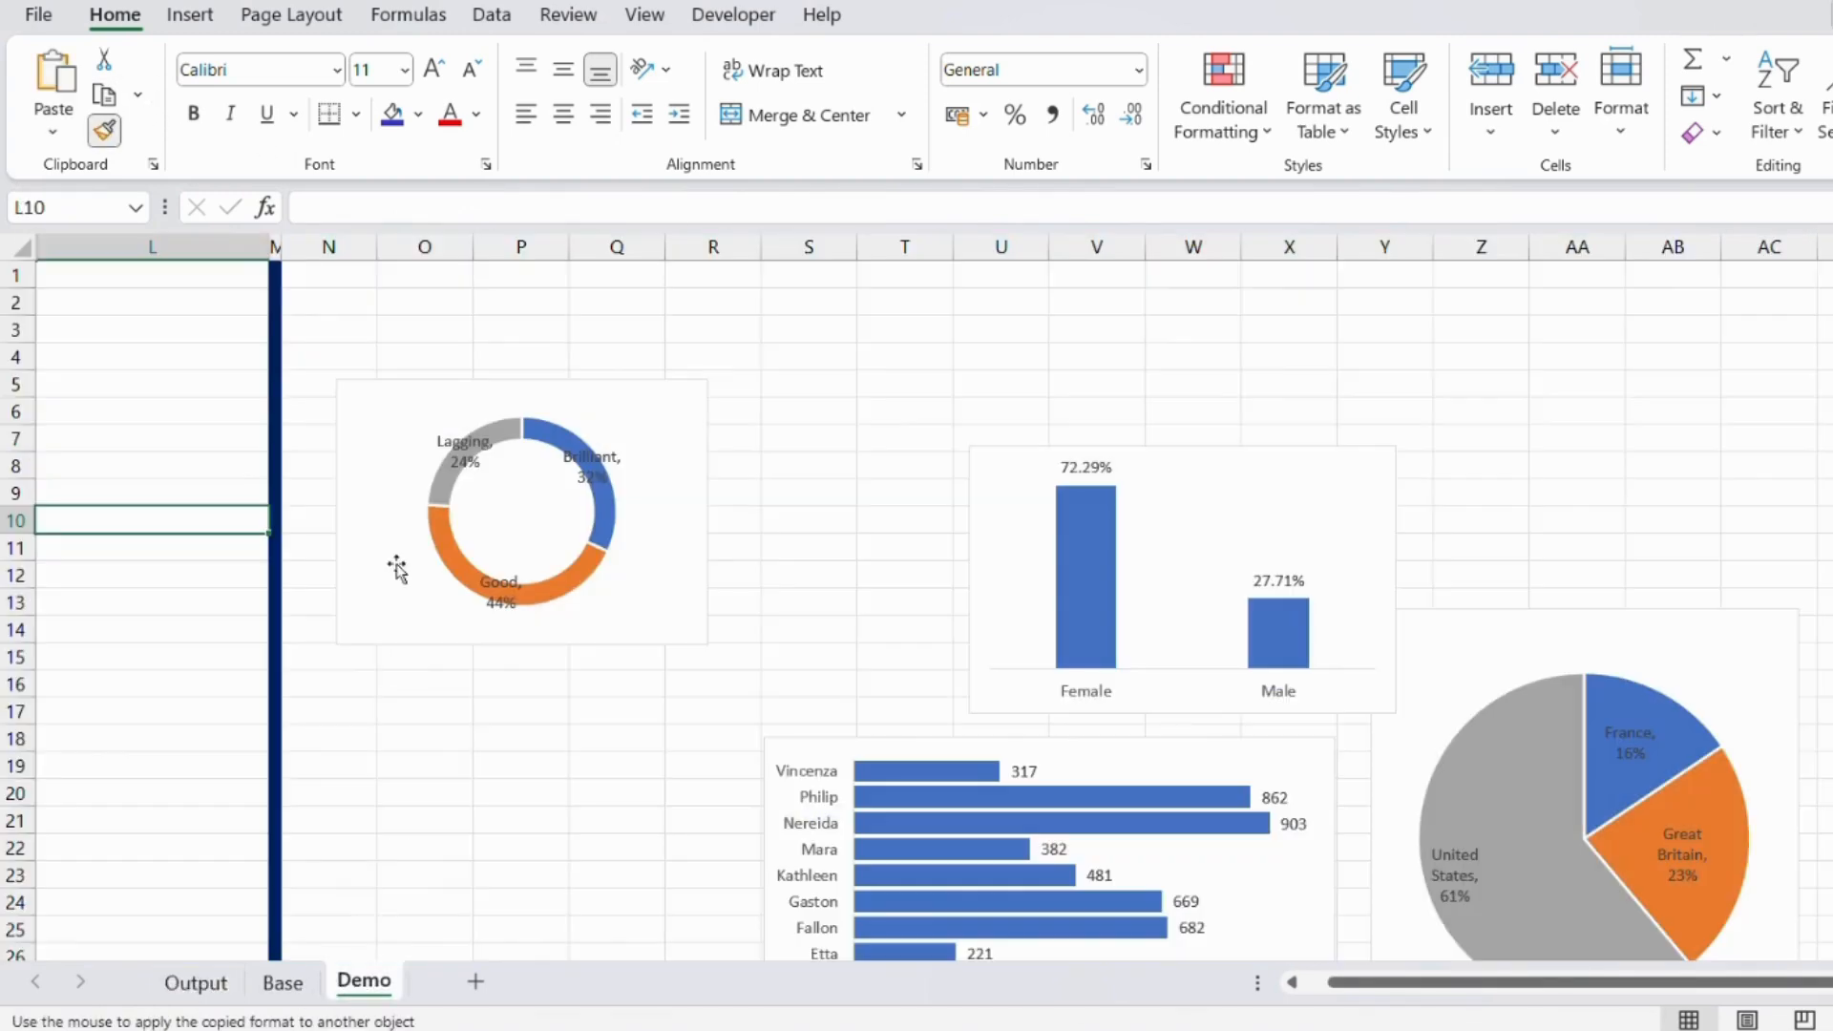
click(341, 246)
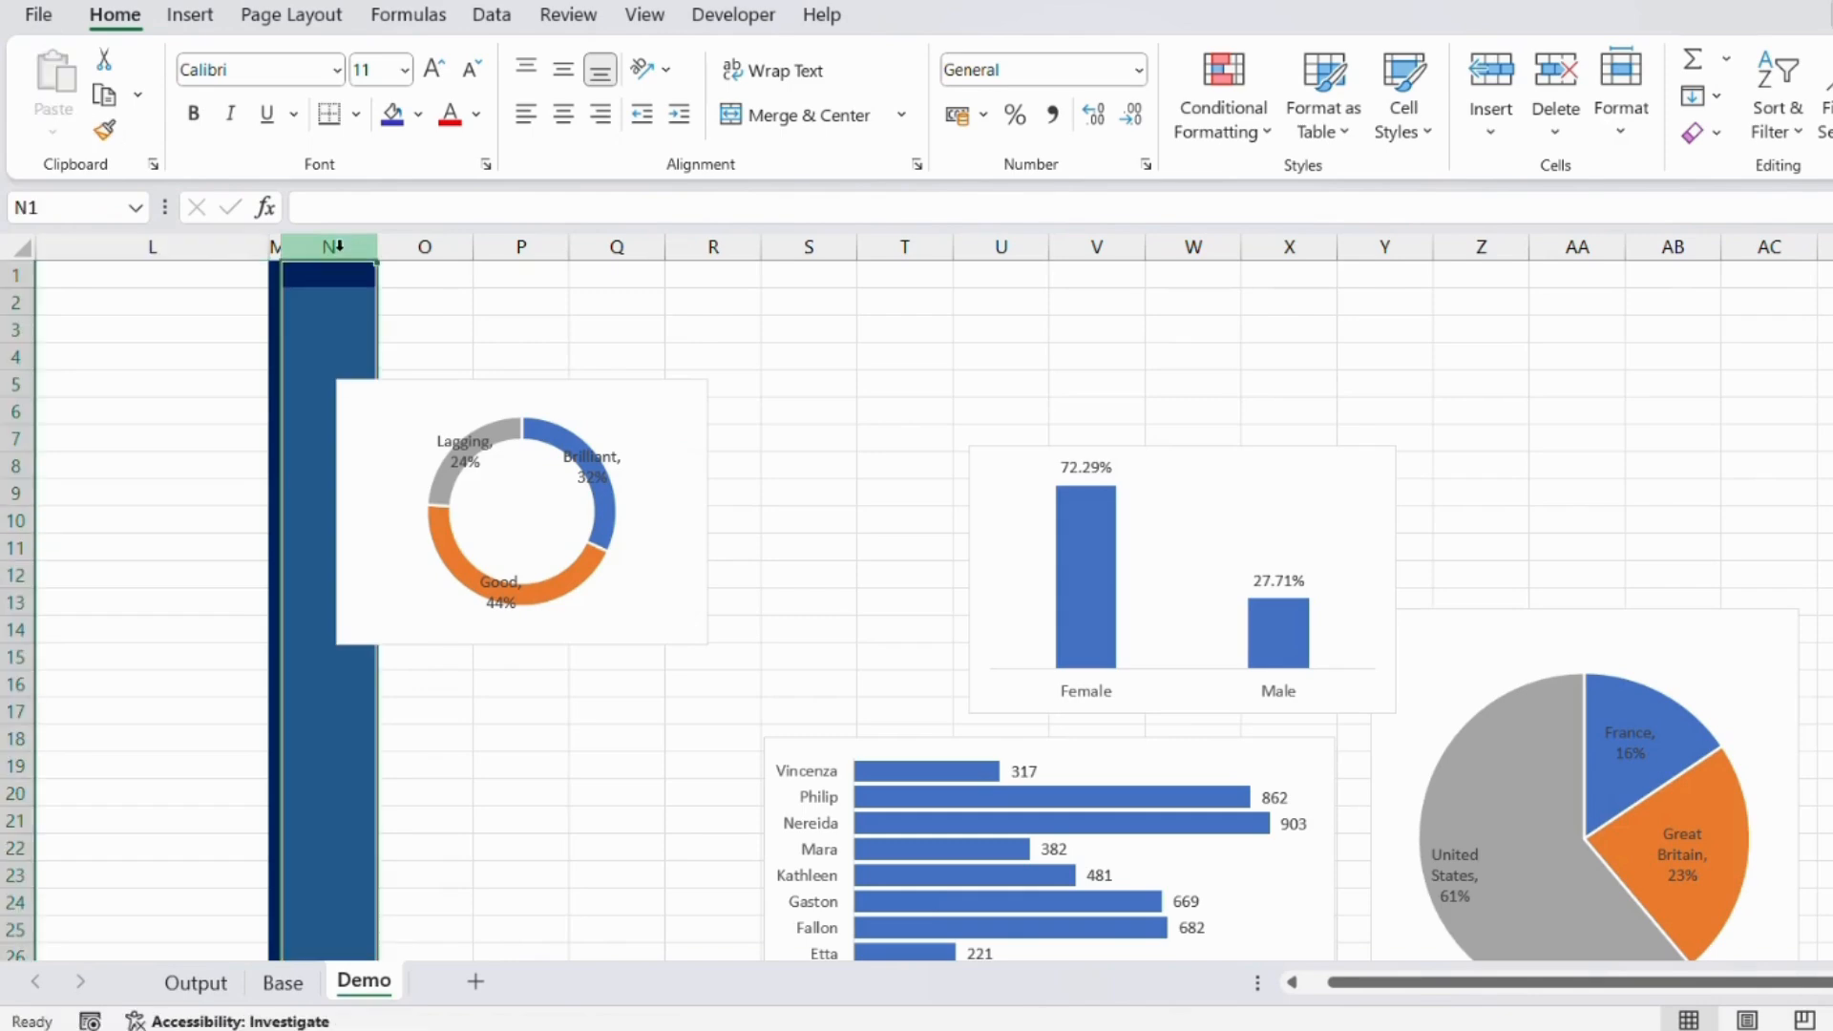
click(323, 363)
click(188, 984)
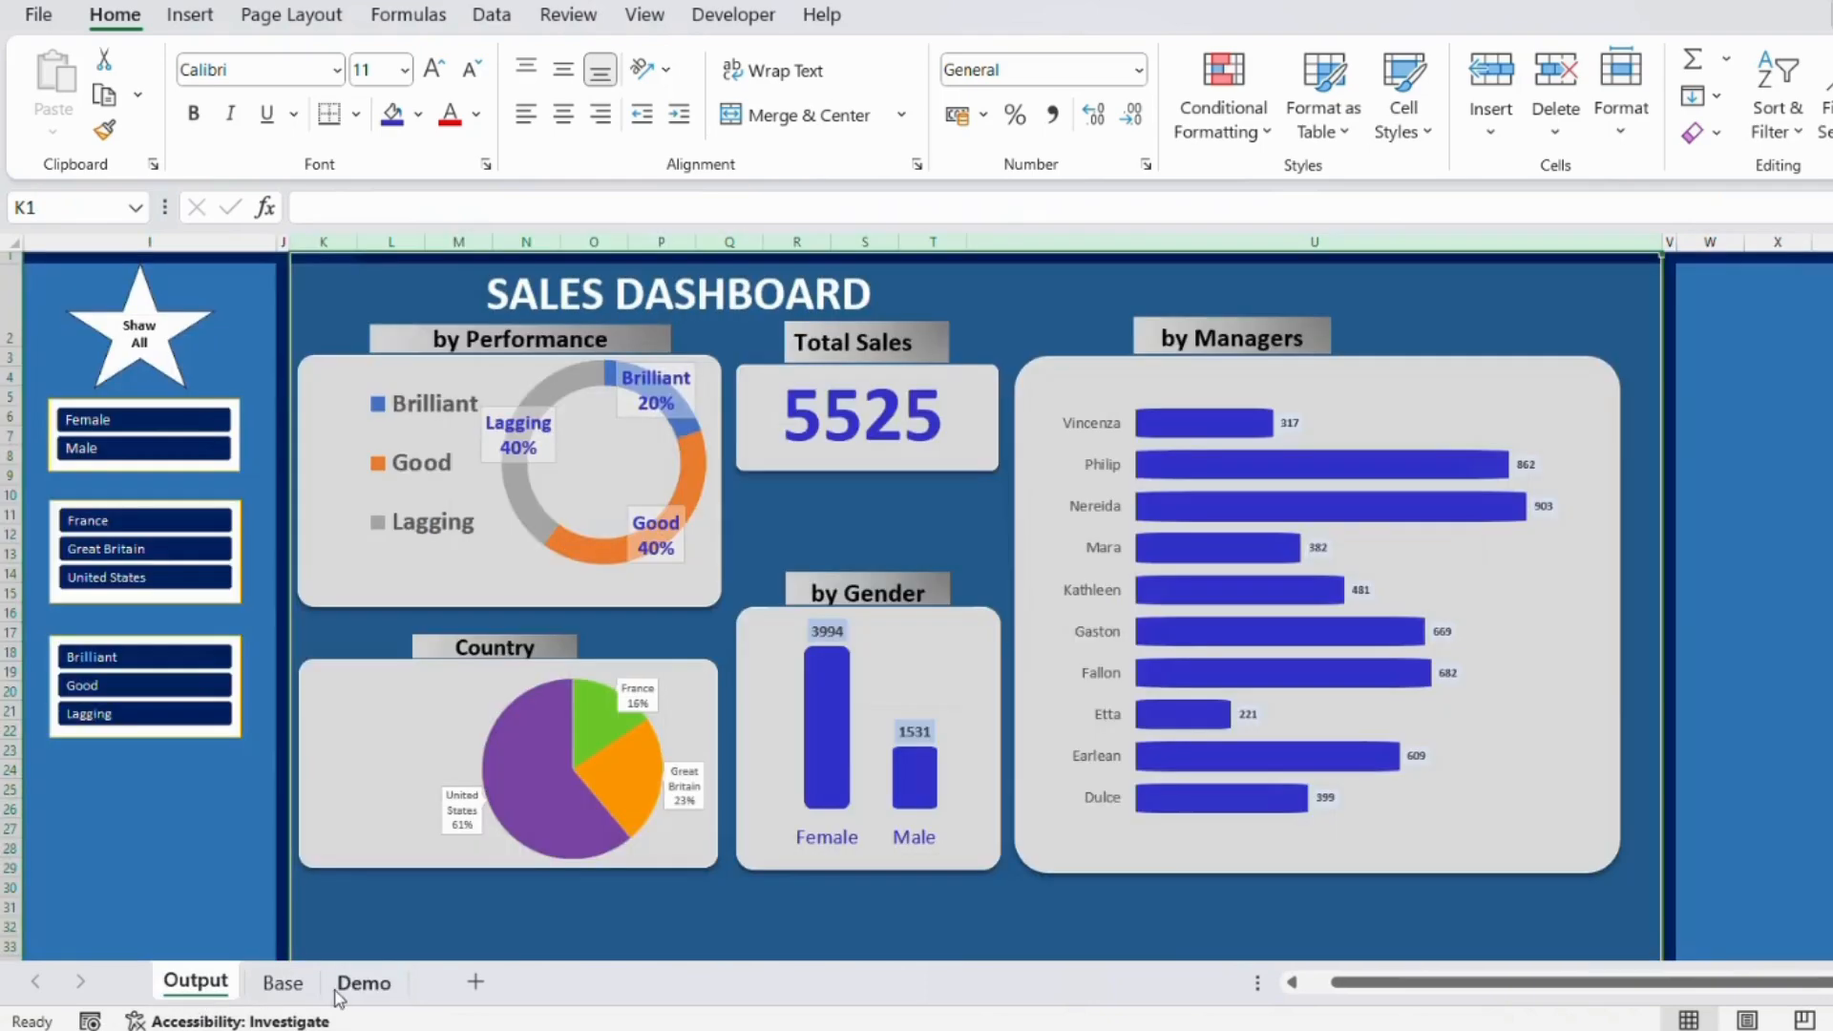
click(364, 984)
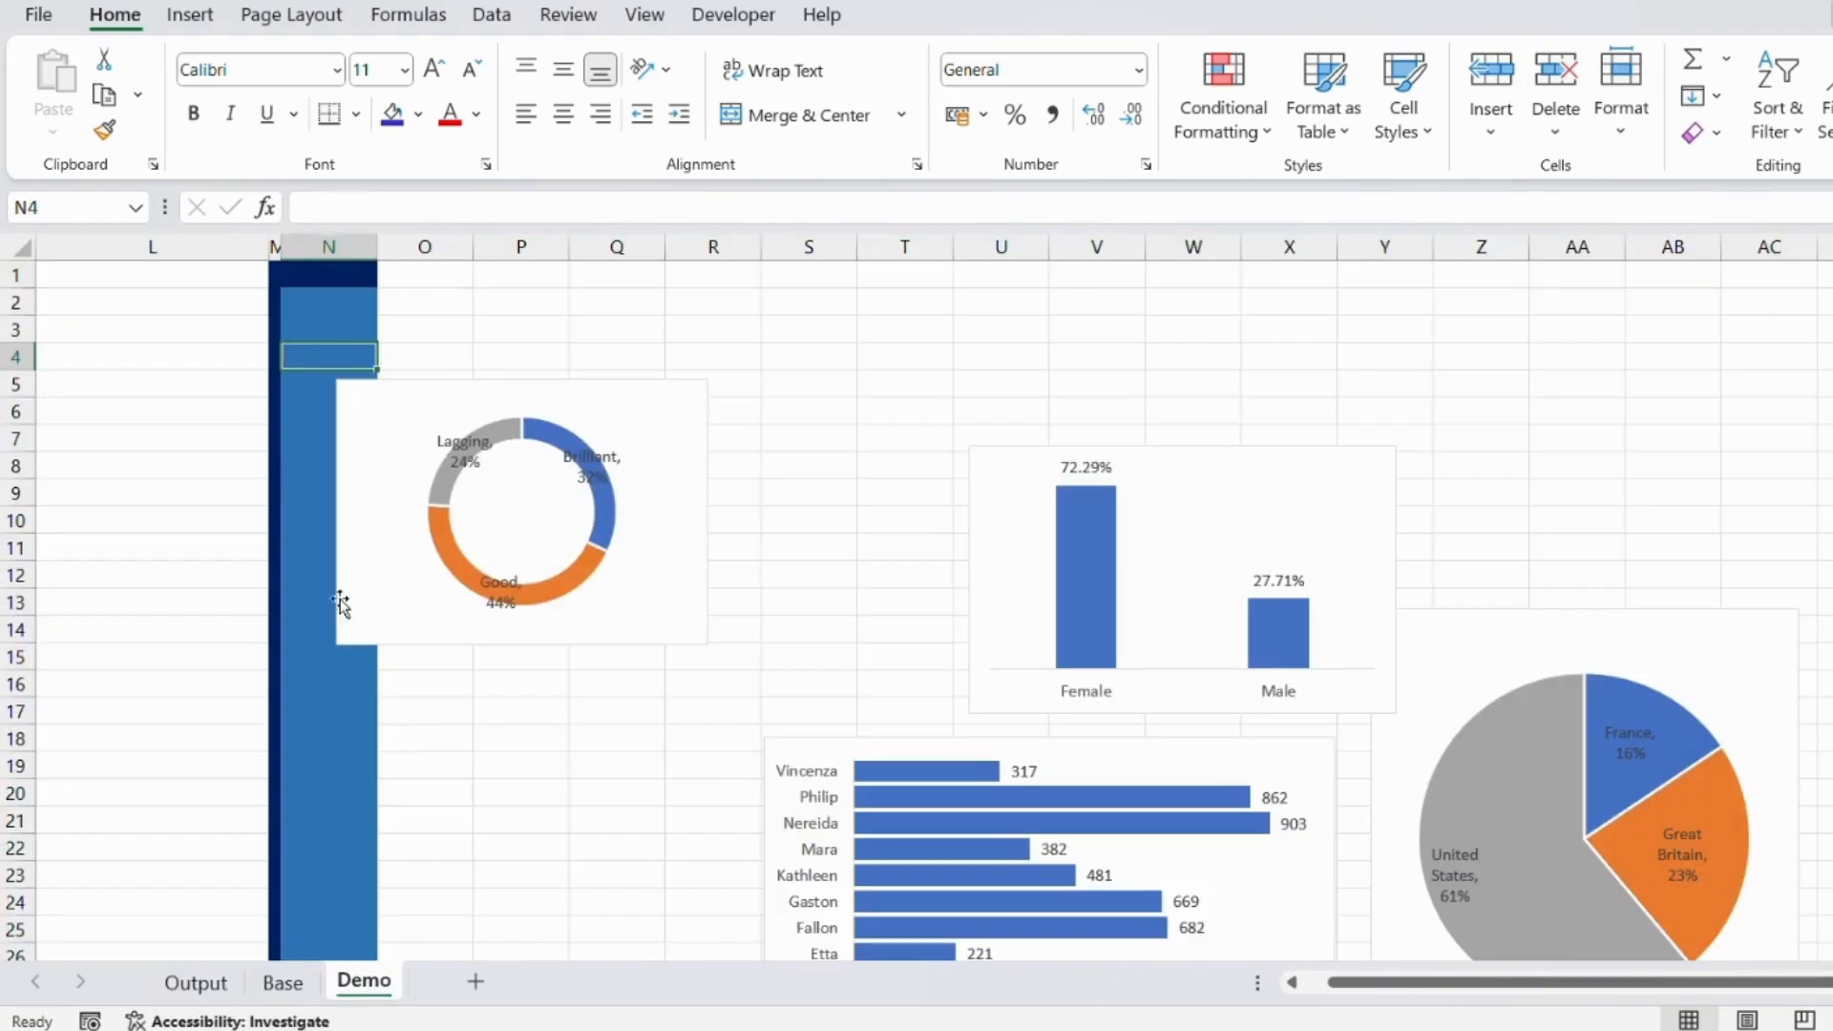
Extend column N's blue formatting across columns O to AB of the Demo sheet with Format Painter.
click(330, 246)
click(105, 132)
drag(425, 247, 1674, 269)
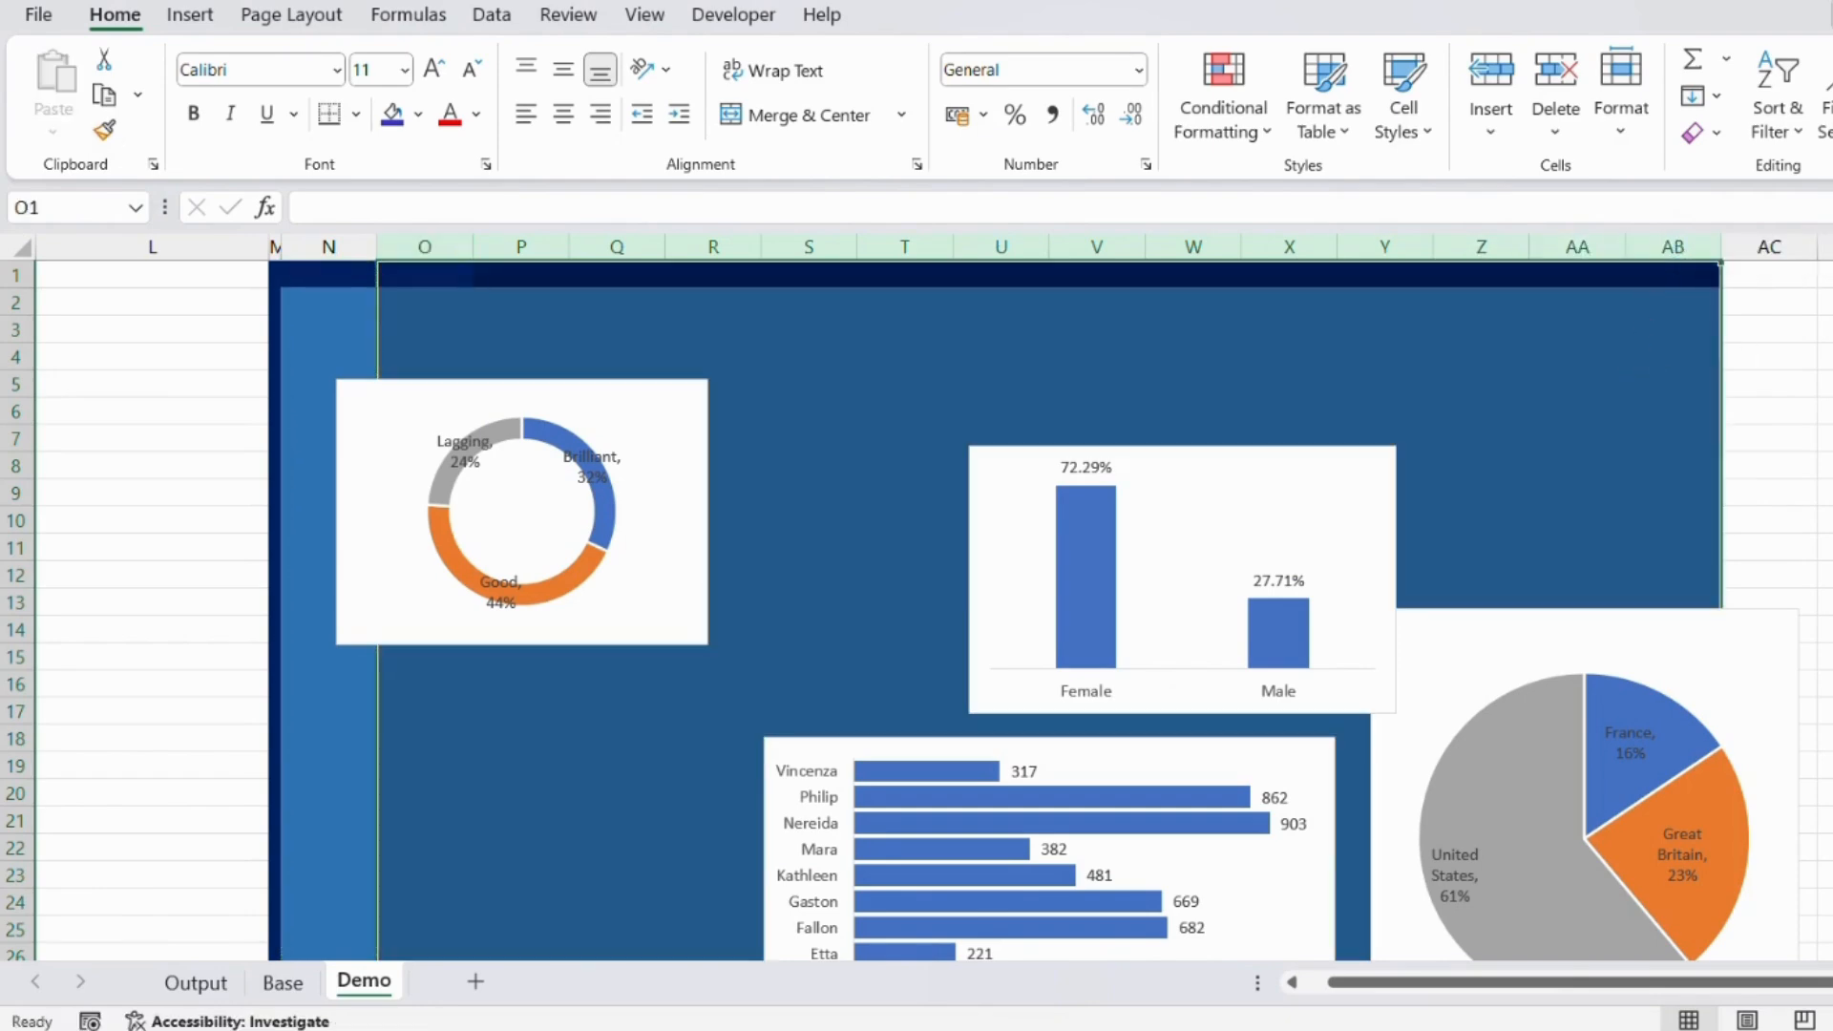
click(1827, 356)
Copy column M's narrow navy divider formatting onto column AC with Format Painter.
click(278, 249)
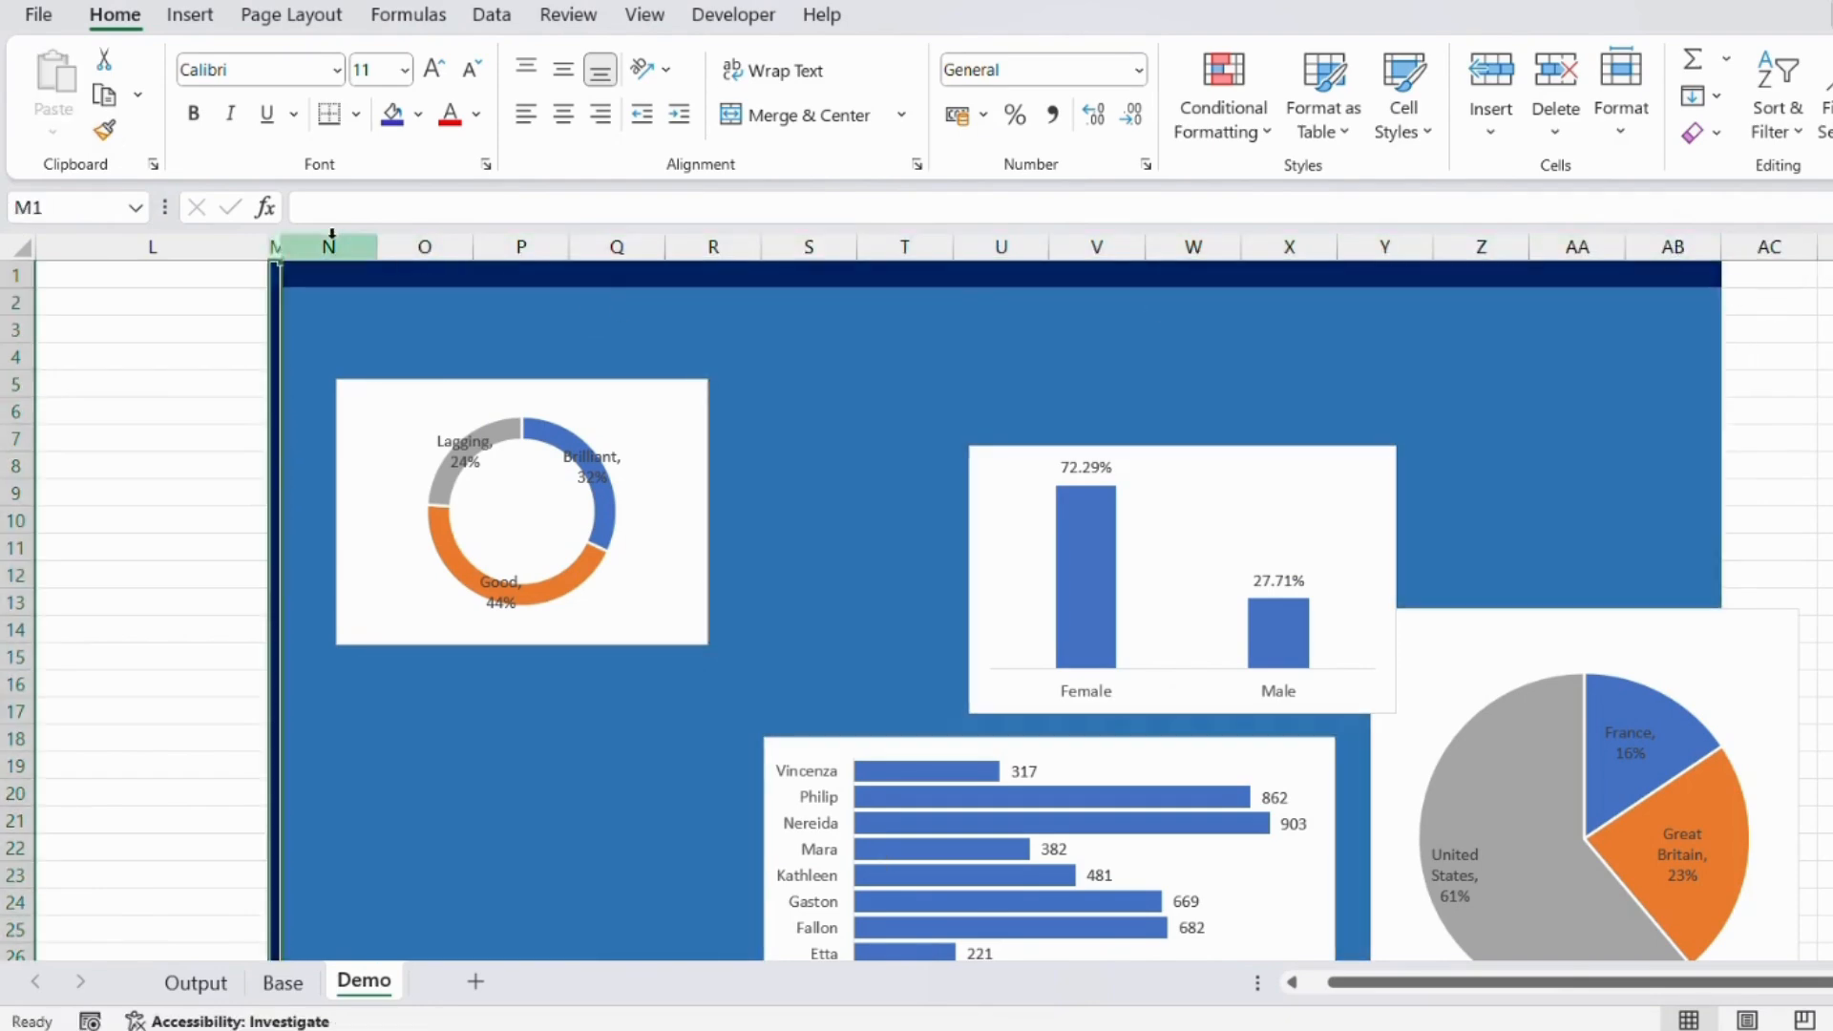
click(105, 132)
click(1766, 247)
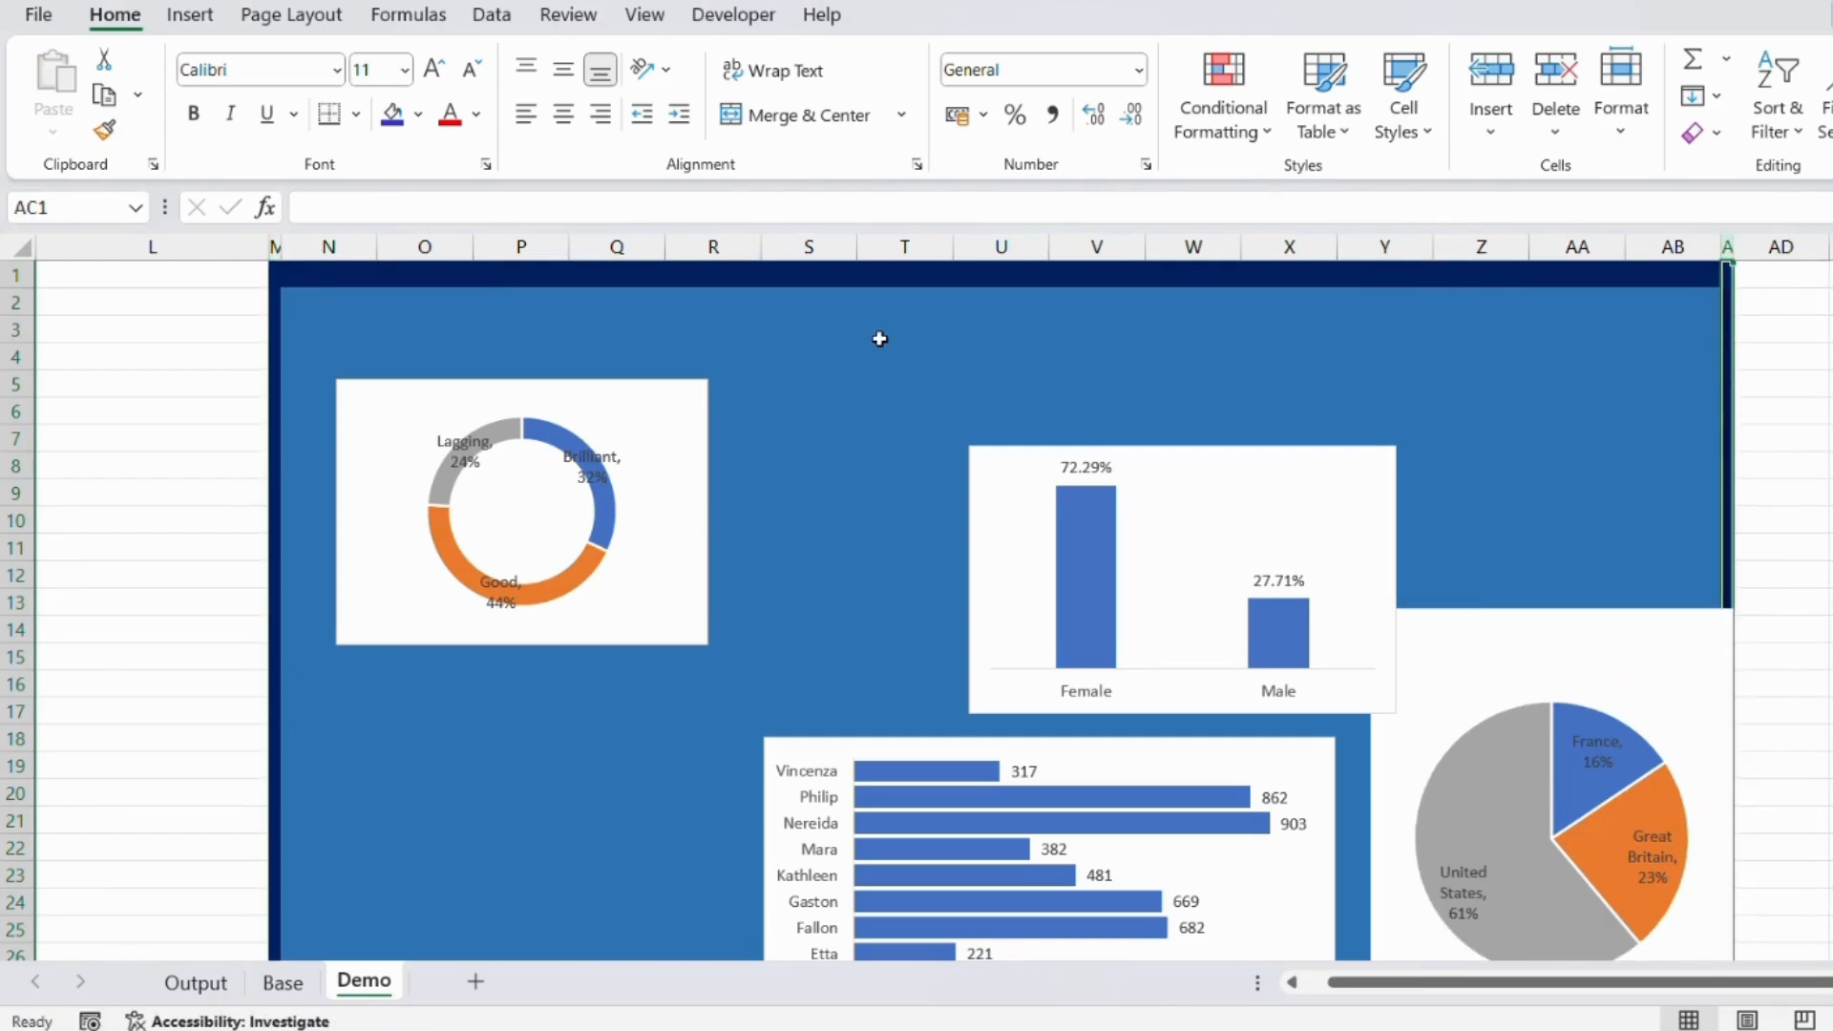
click(224, 342)
Copy the formatting of the Output sheet's column I onto column L of the Demo sheet and narrow column L.
click(194, 982)
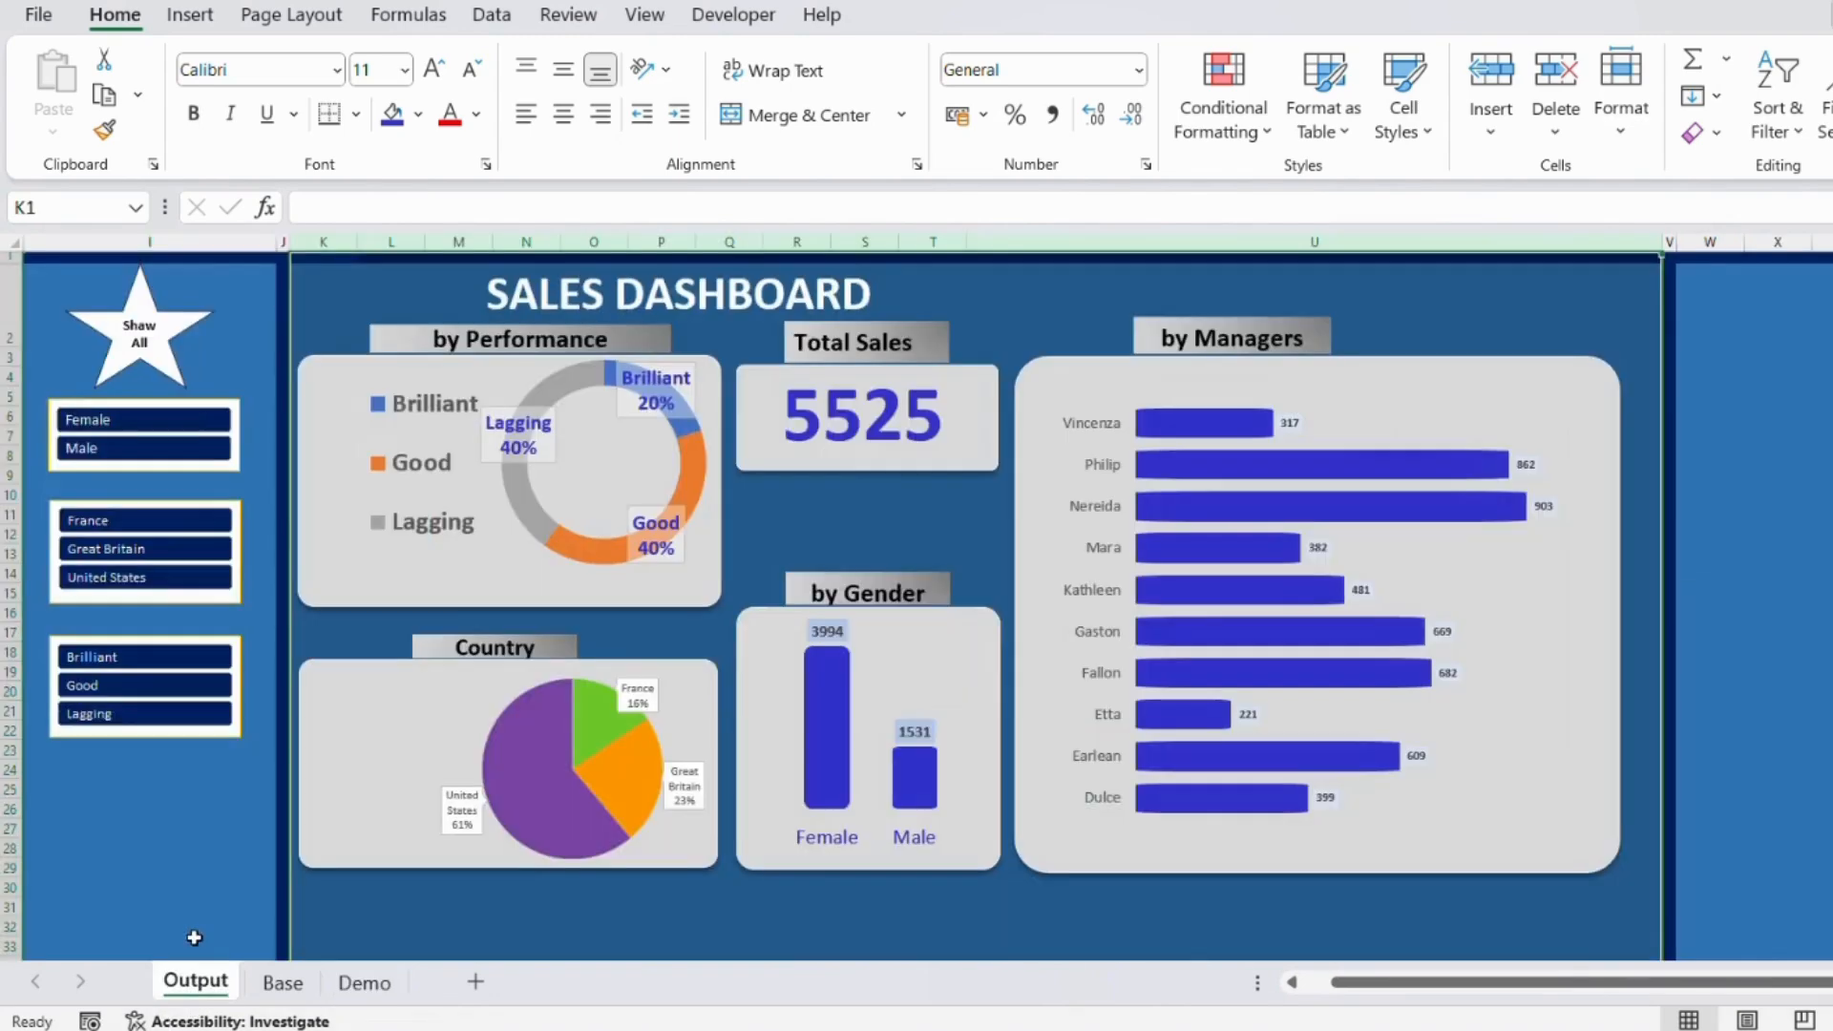
click(149, 241)
click(105, 130)
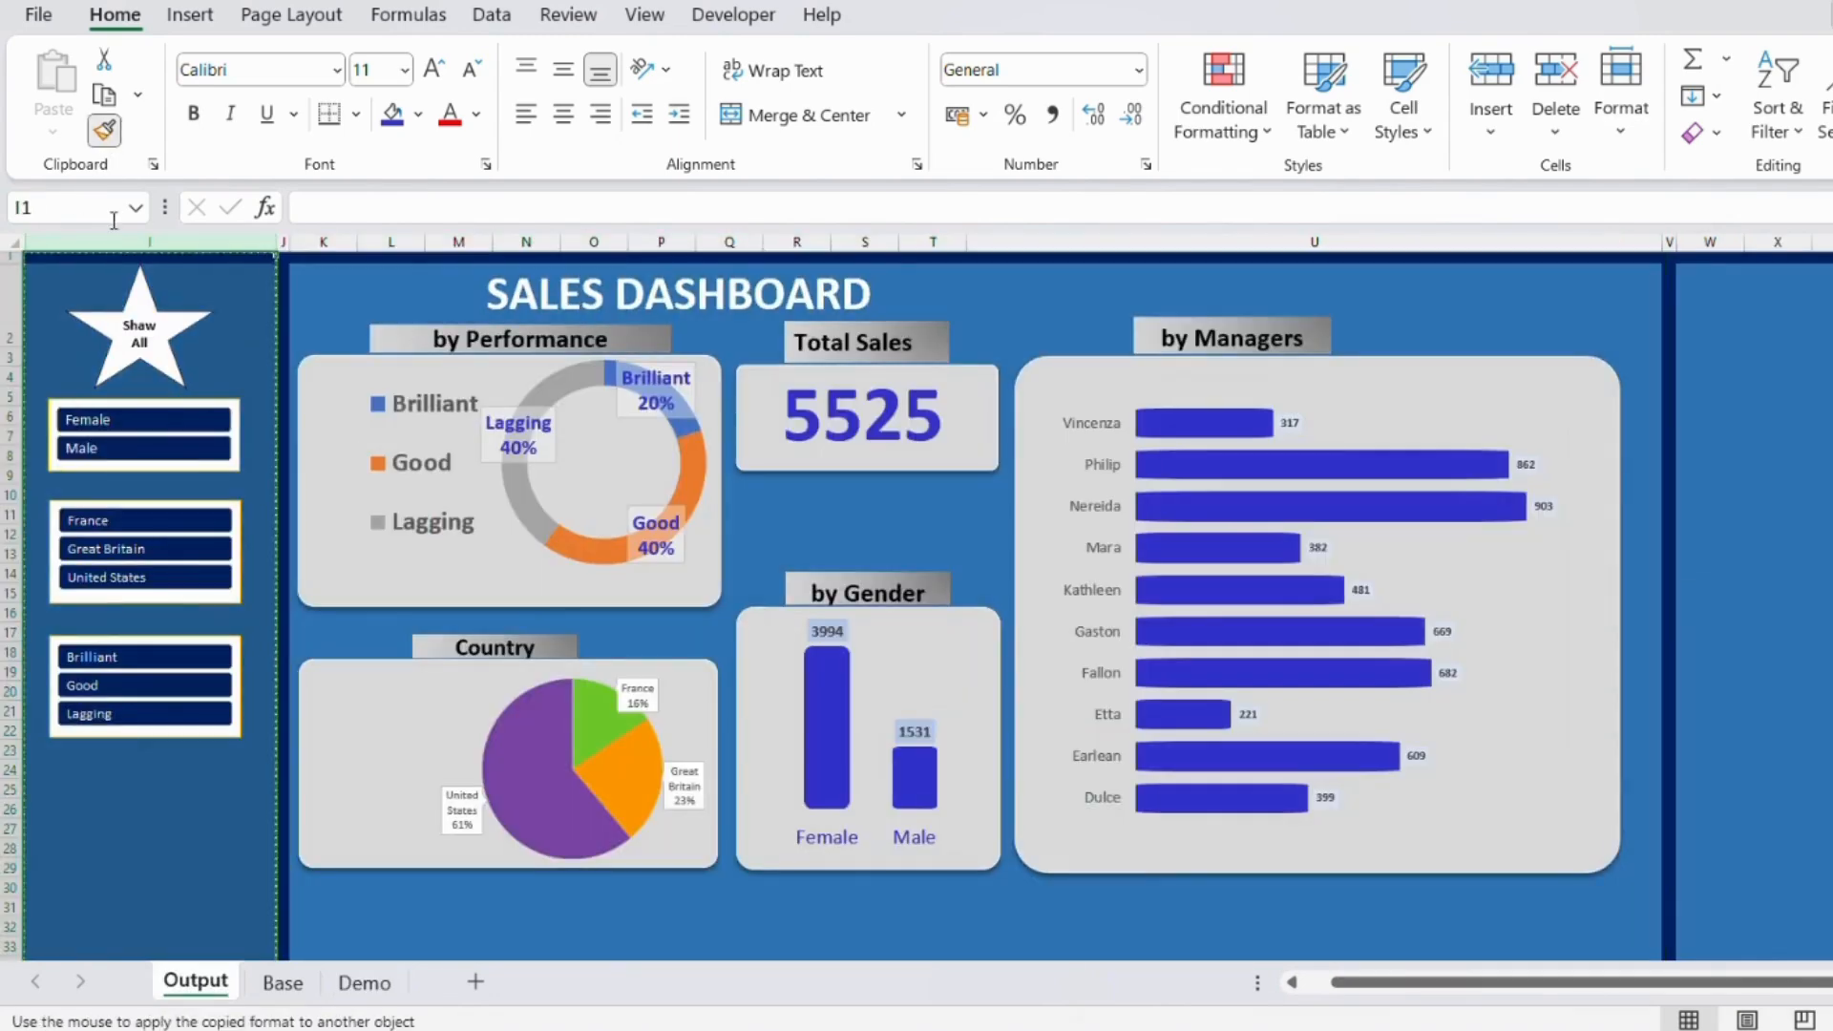
click(361, 984)
click(196, 241)
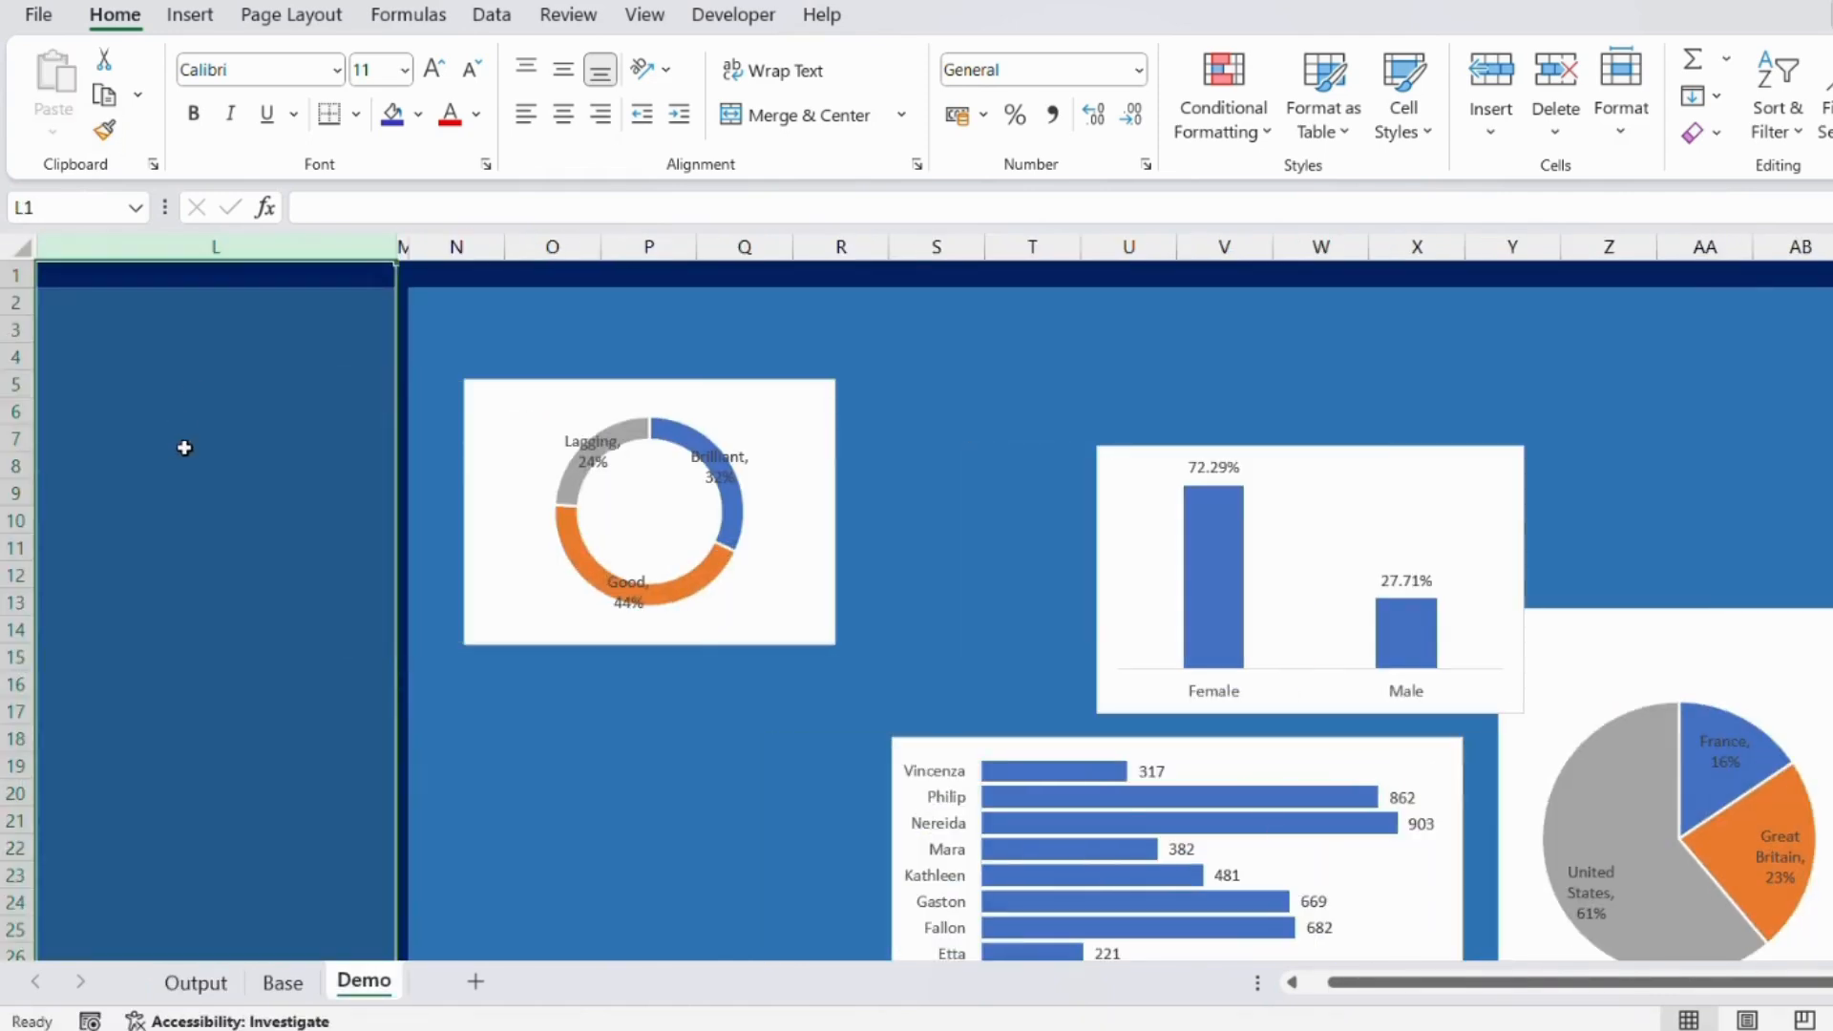
click(231, 435)
drag(398, 246, 242, 246)
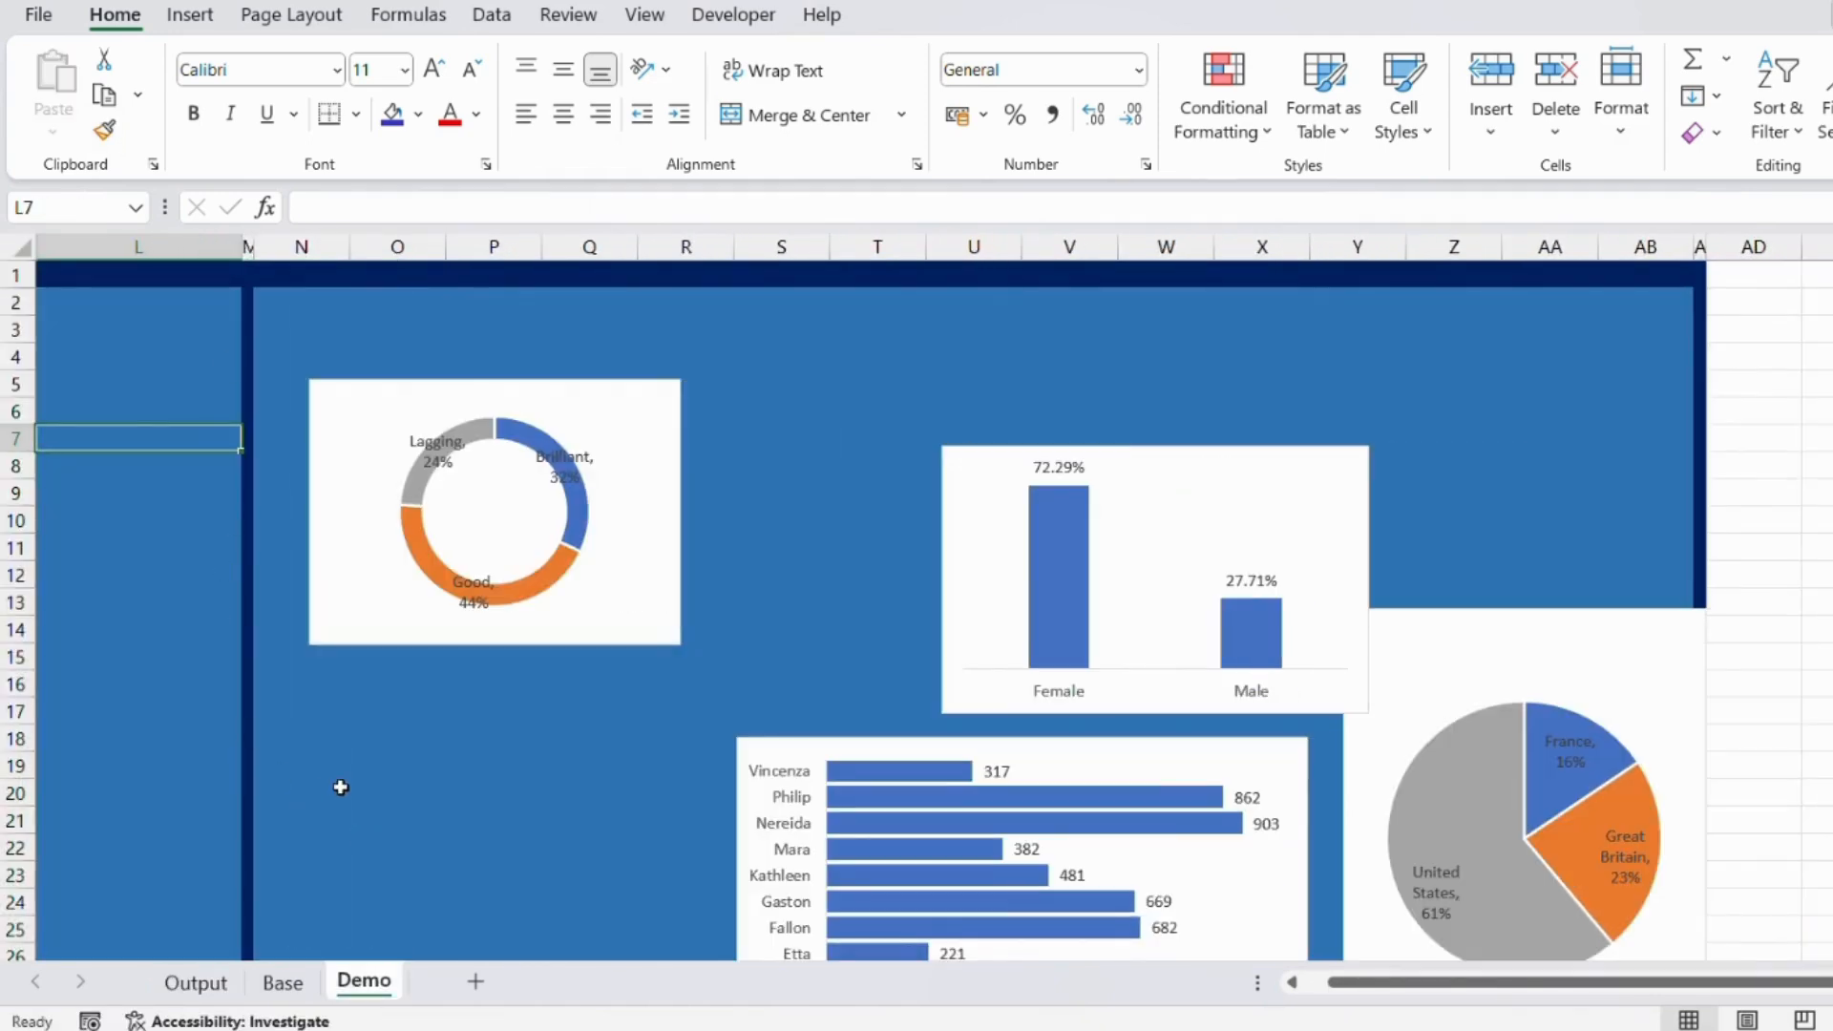
Copy the formatting of the Output sheet's columns from W onward to the Demo sheet's columns from AD onward with Format Painter.
click(197, 984)
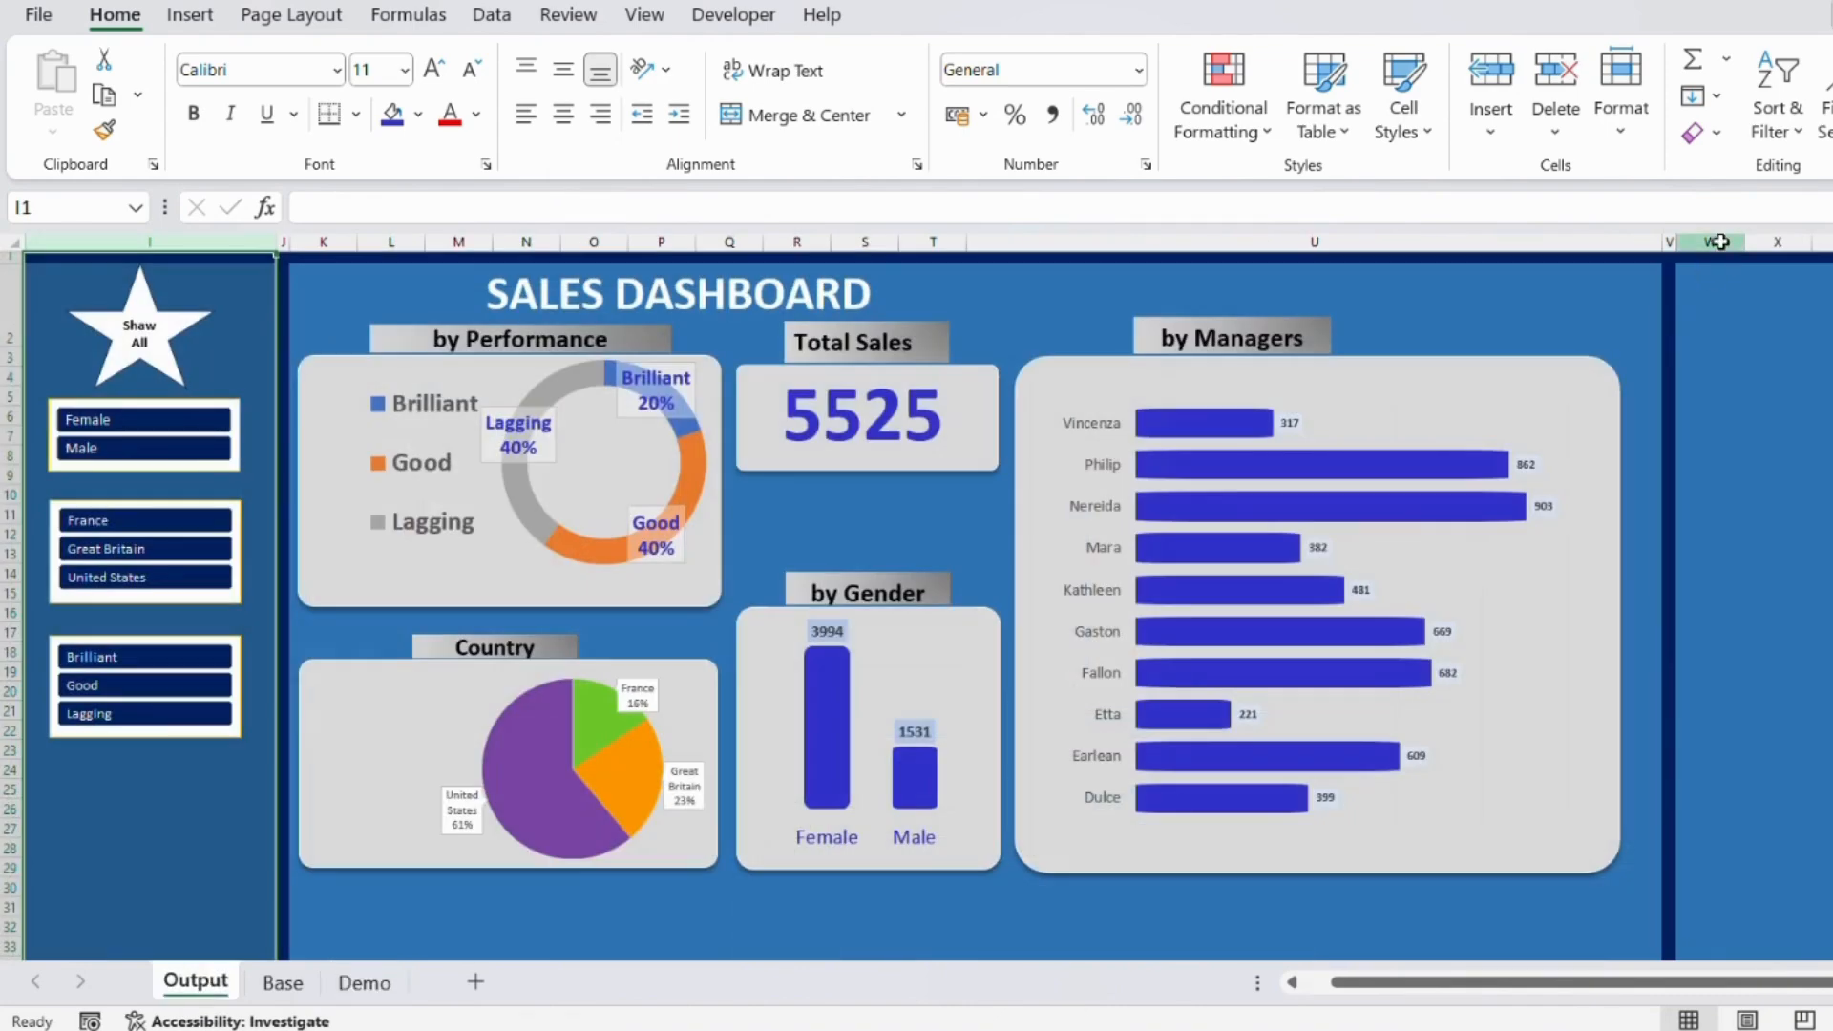
click(1710, 276)
key(ctrl+shift+Right)
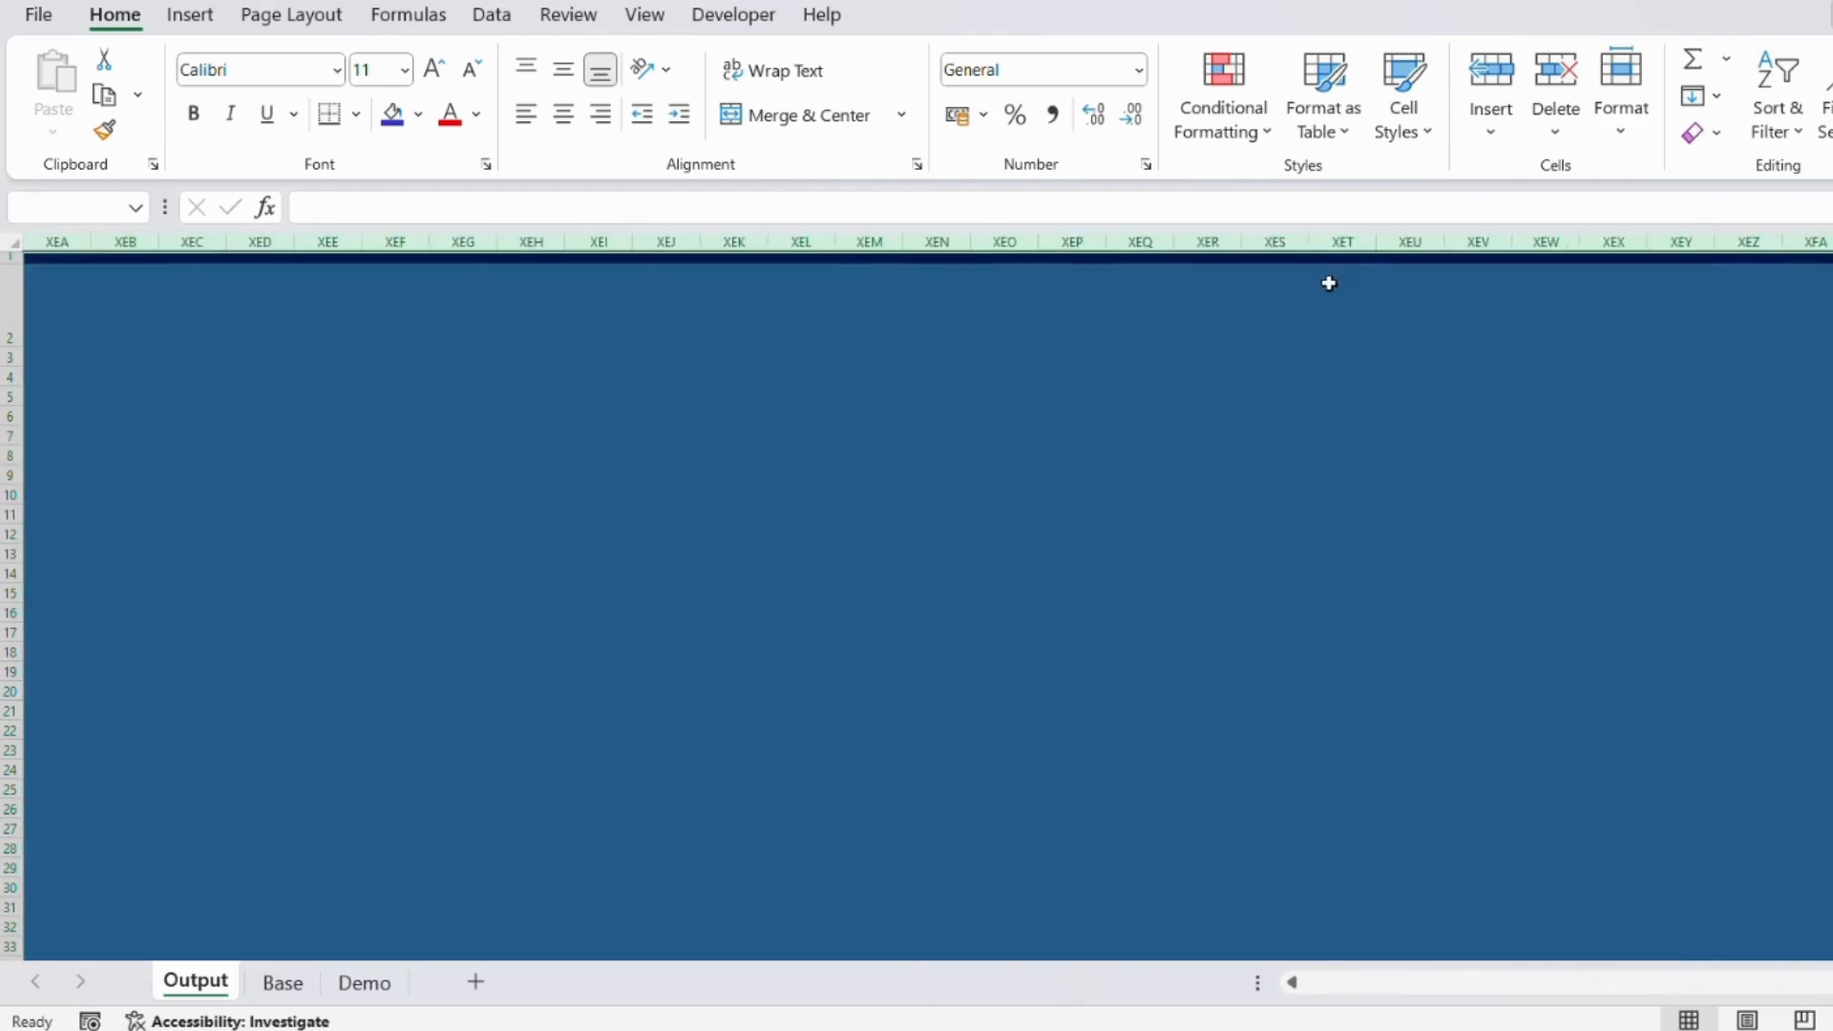
right_click(1228, 242)
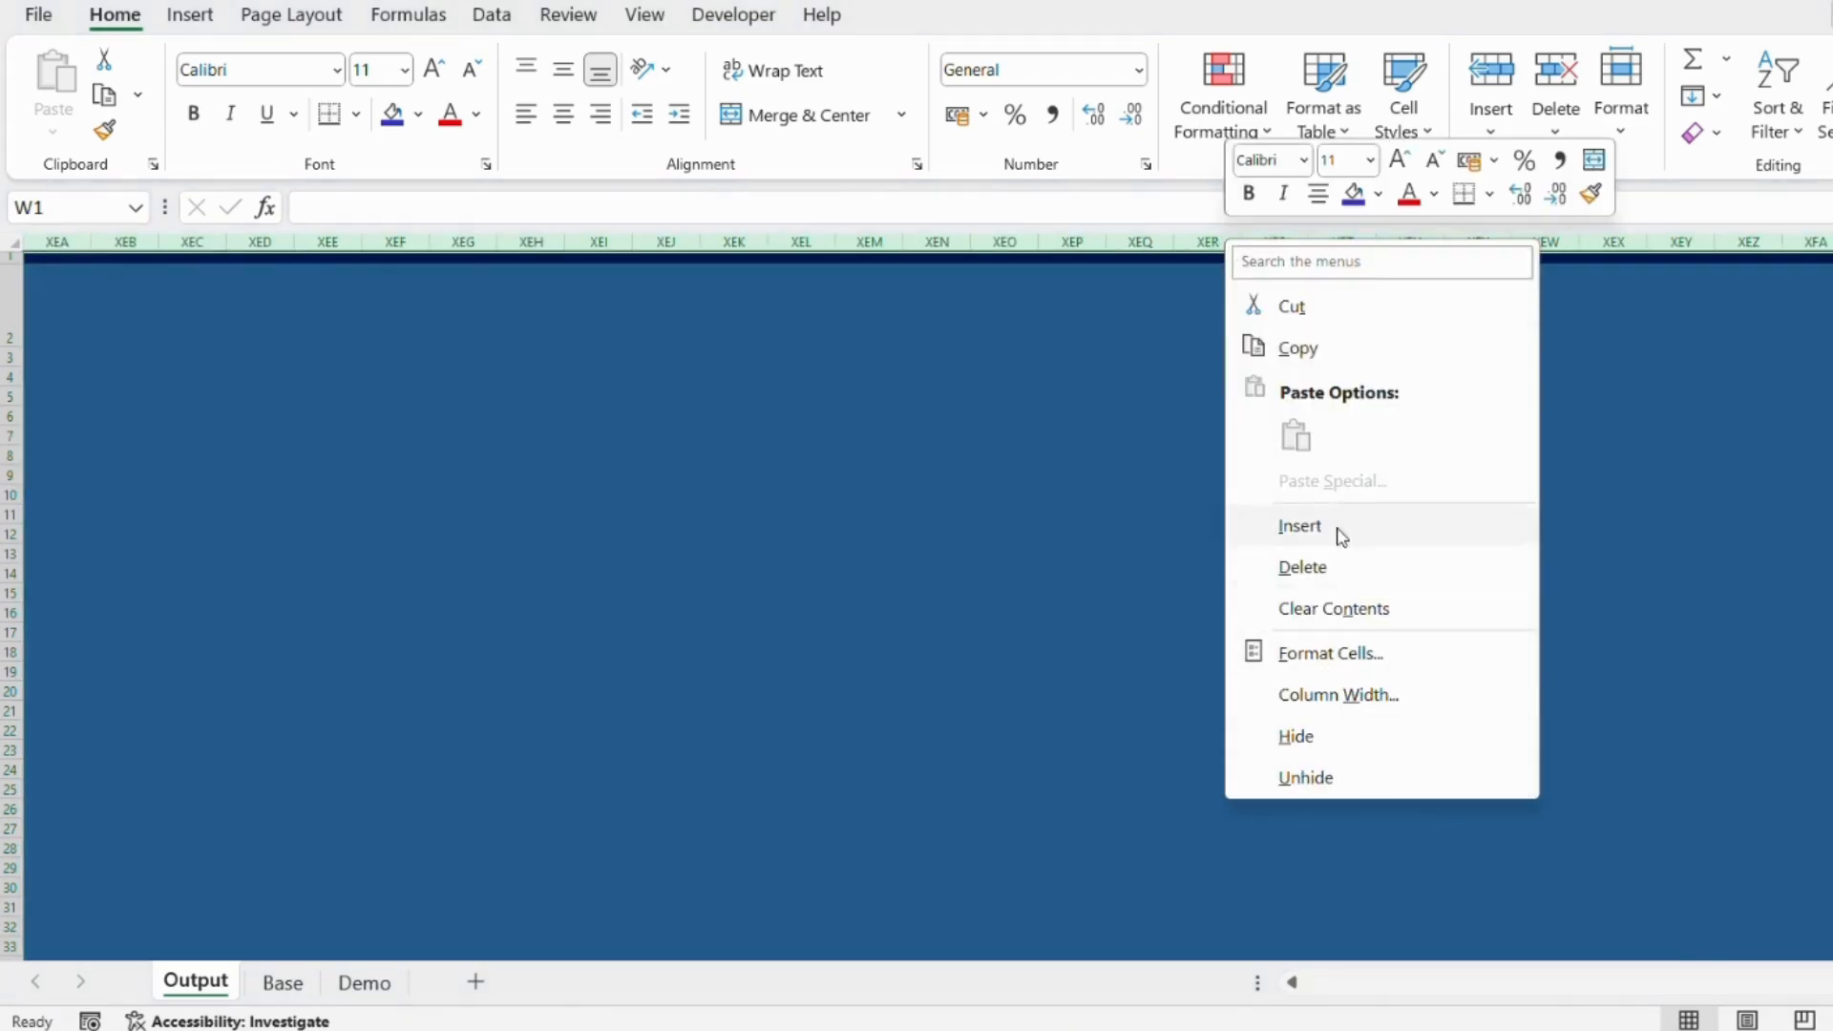
click(105, 130)
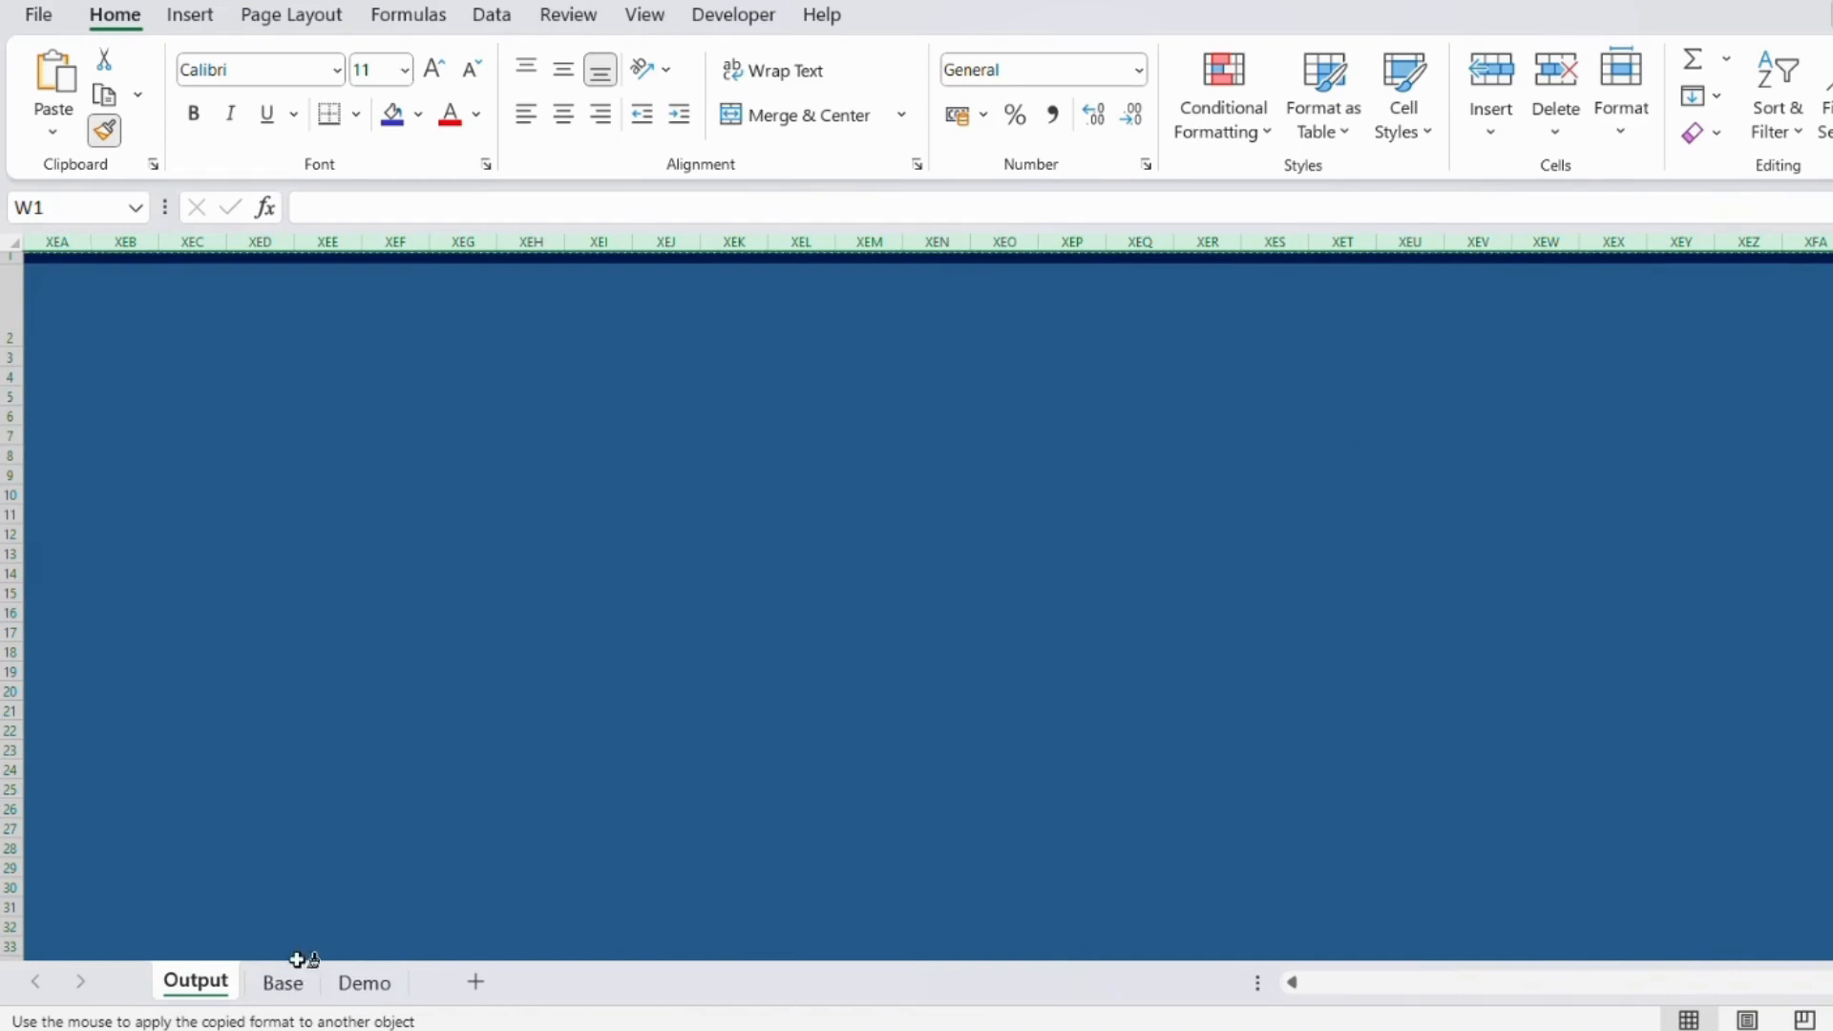
click(364, 982)
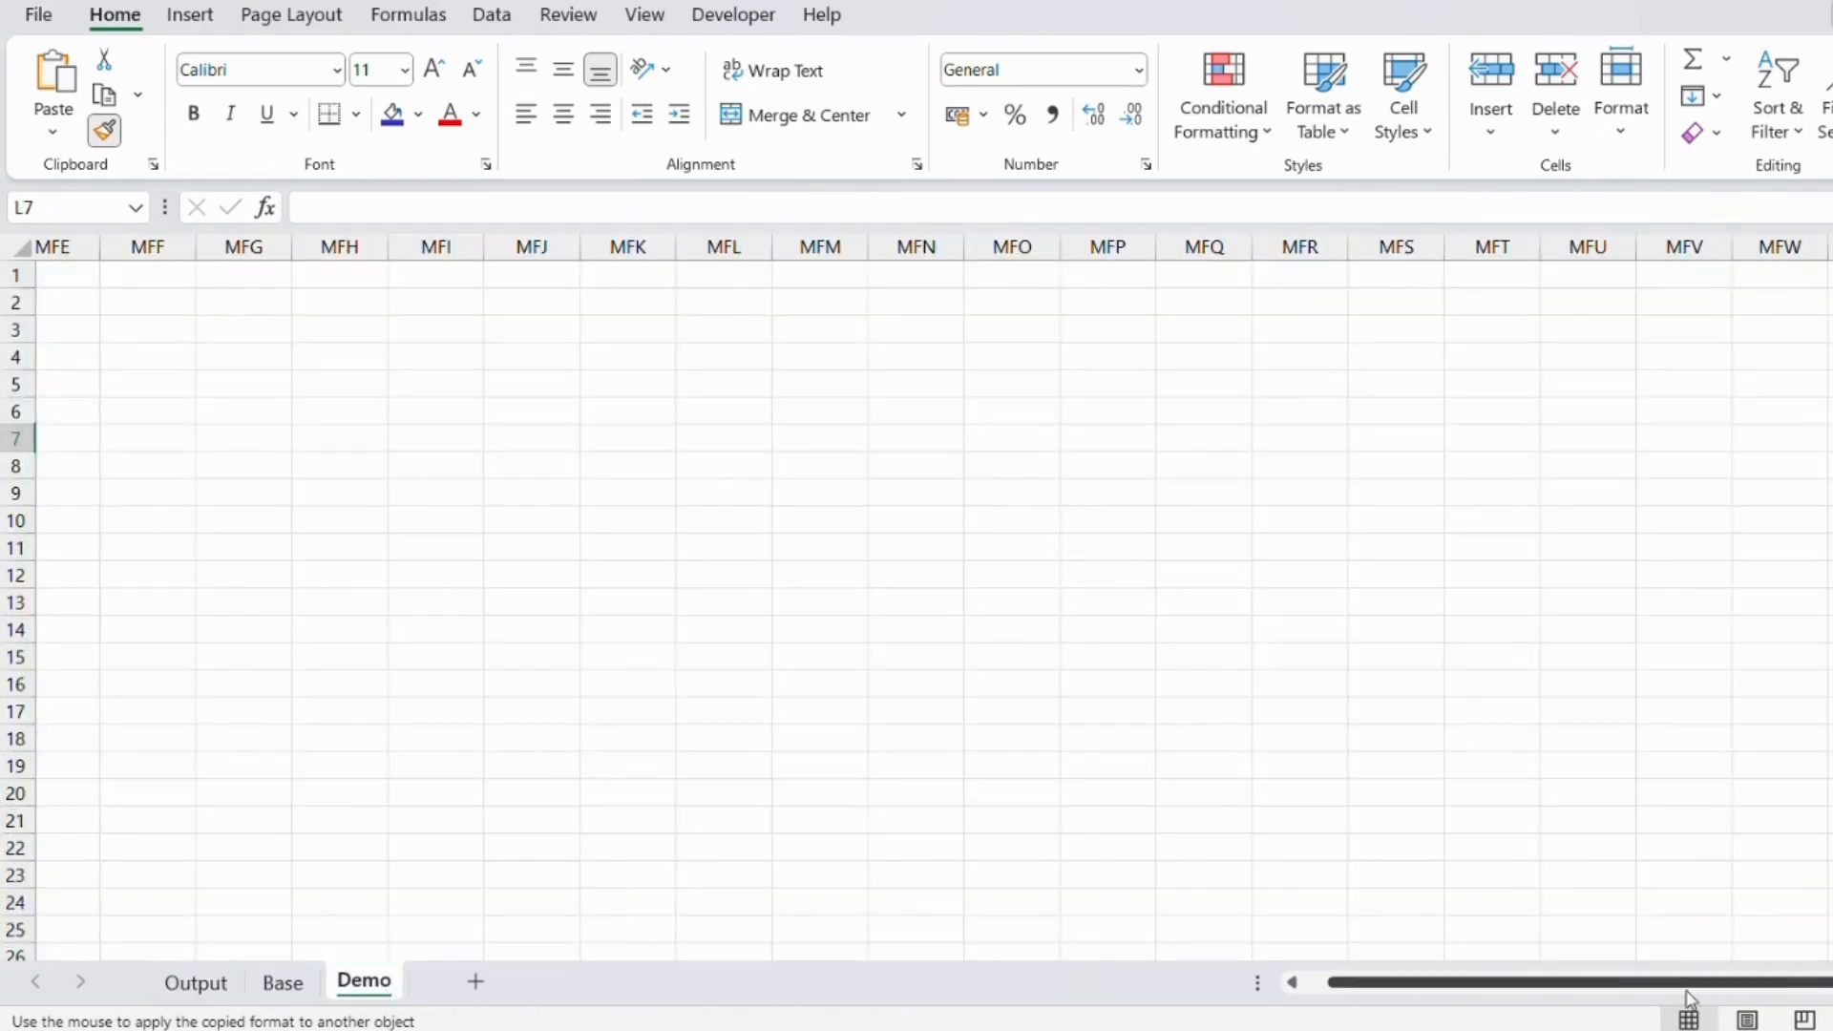
drag(1685, 989, 1616, 989)
drag(1751, 246, 1832, 246)
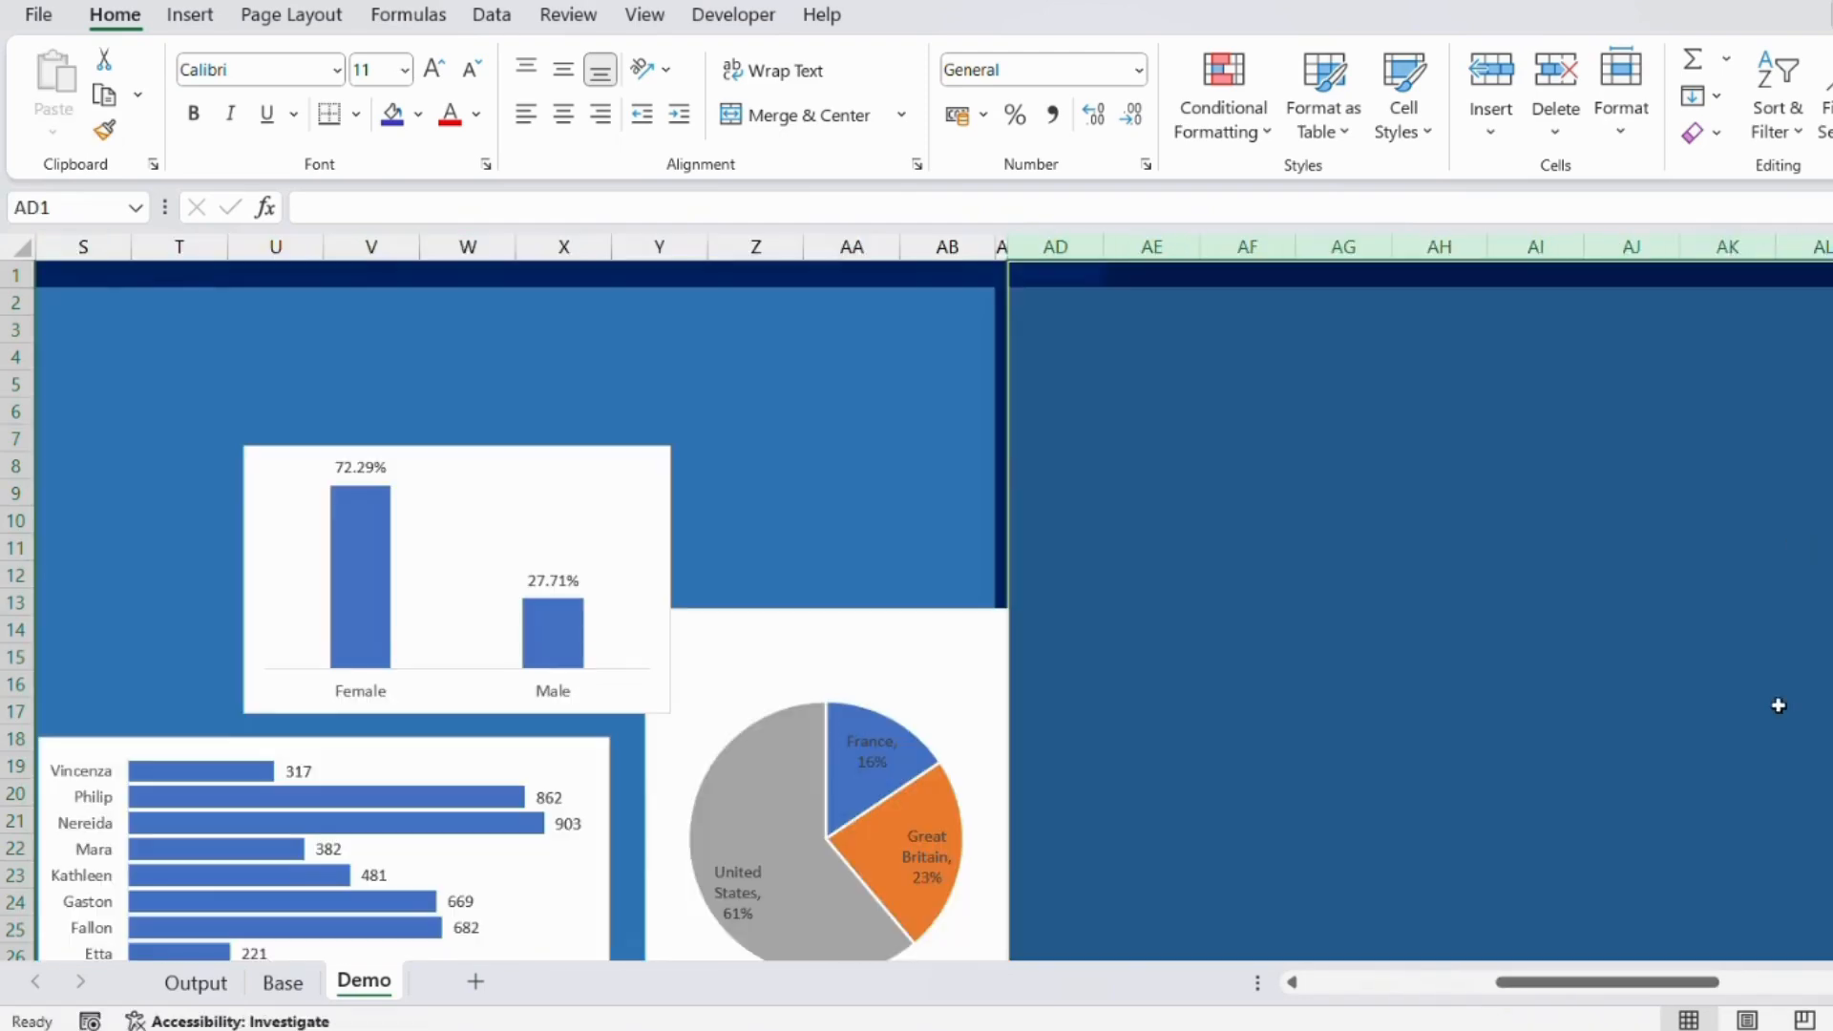
click(1072, 240)
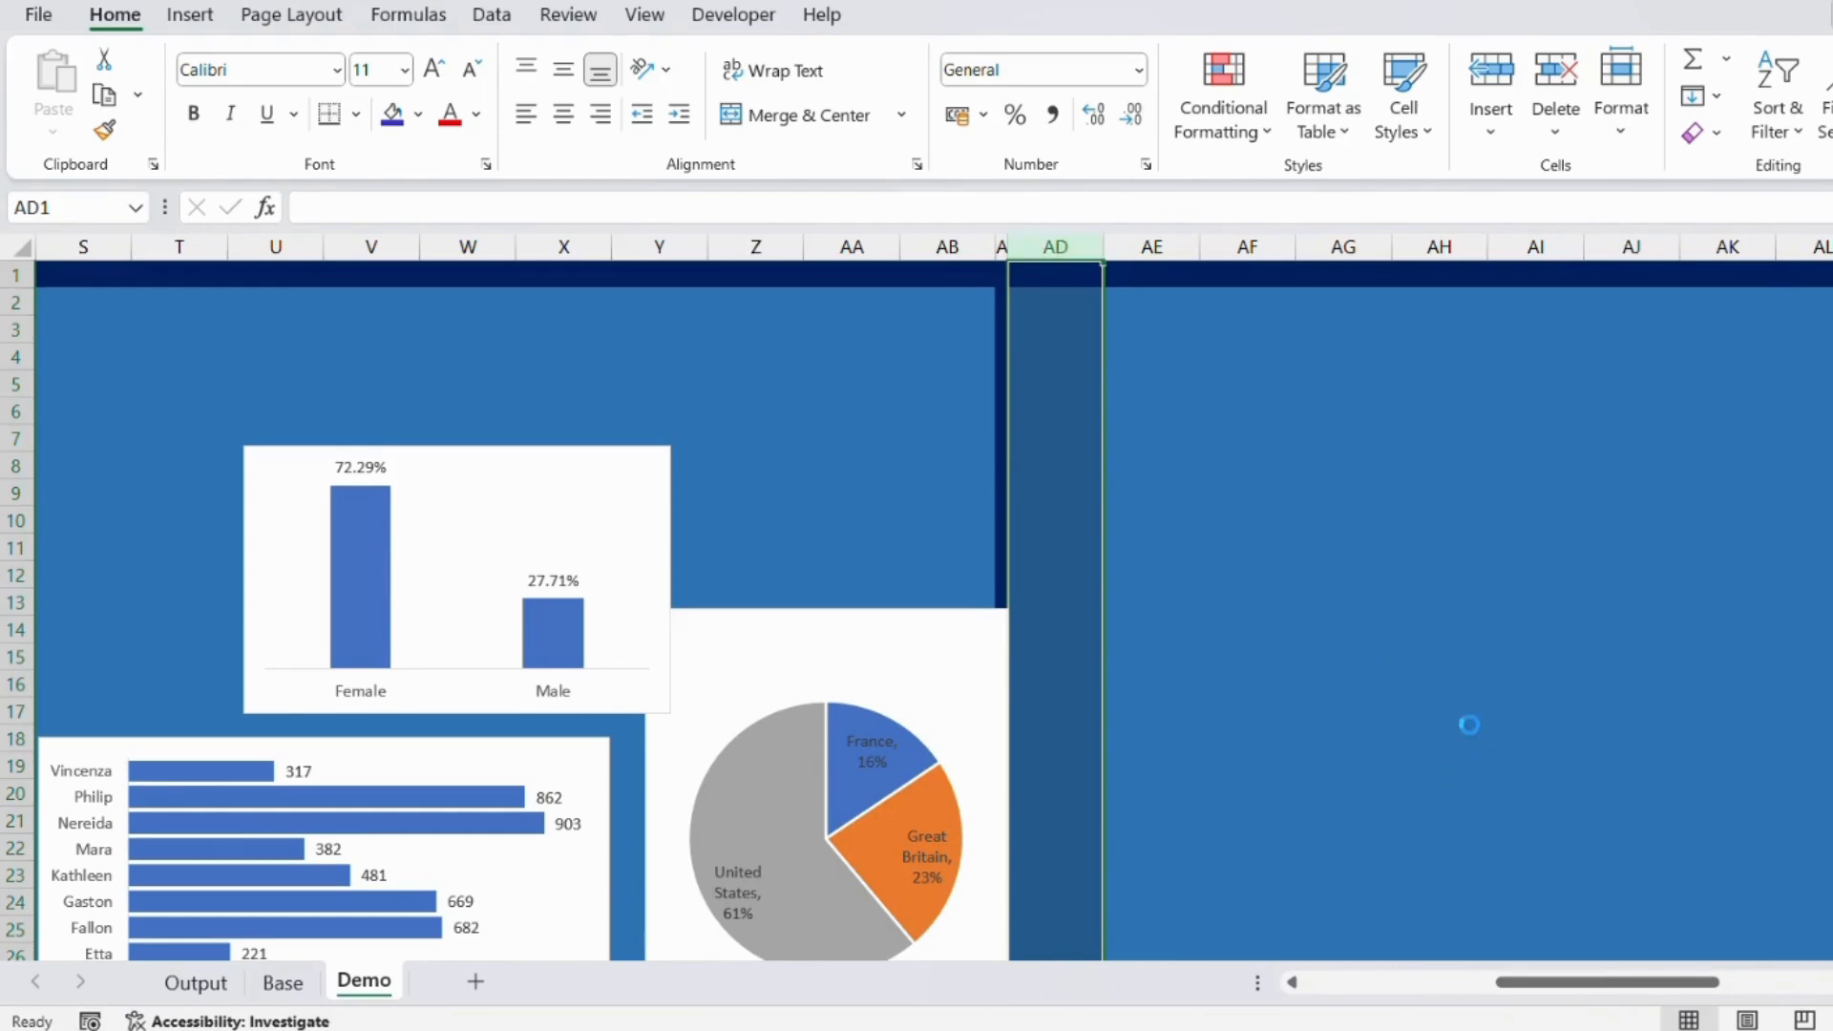
scroll(1469, 725, down, 1)
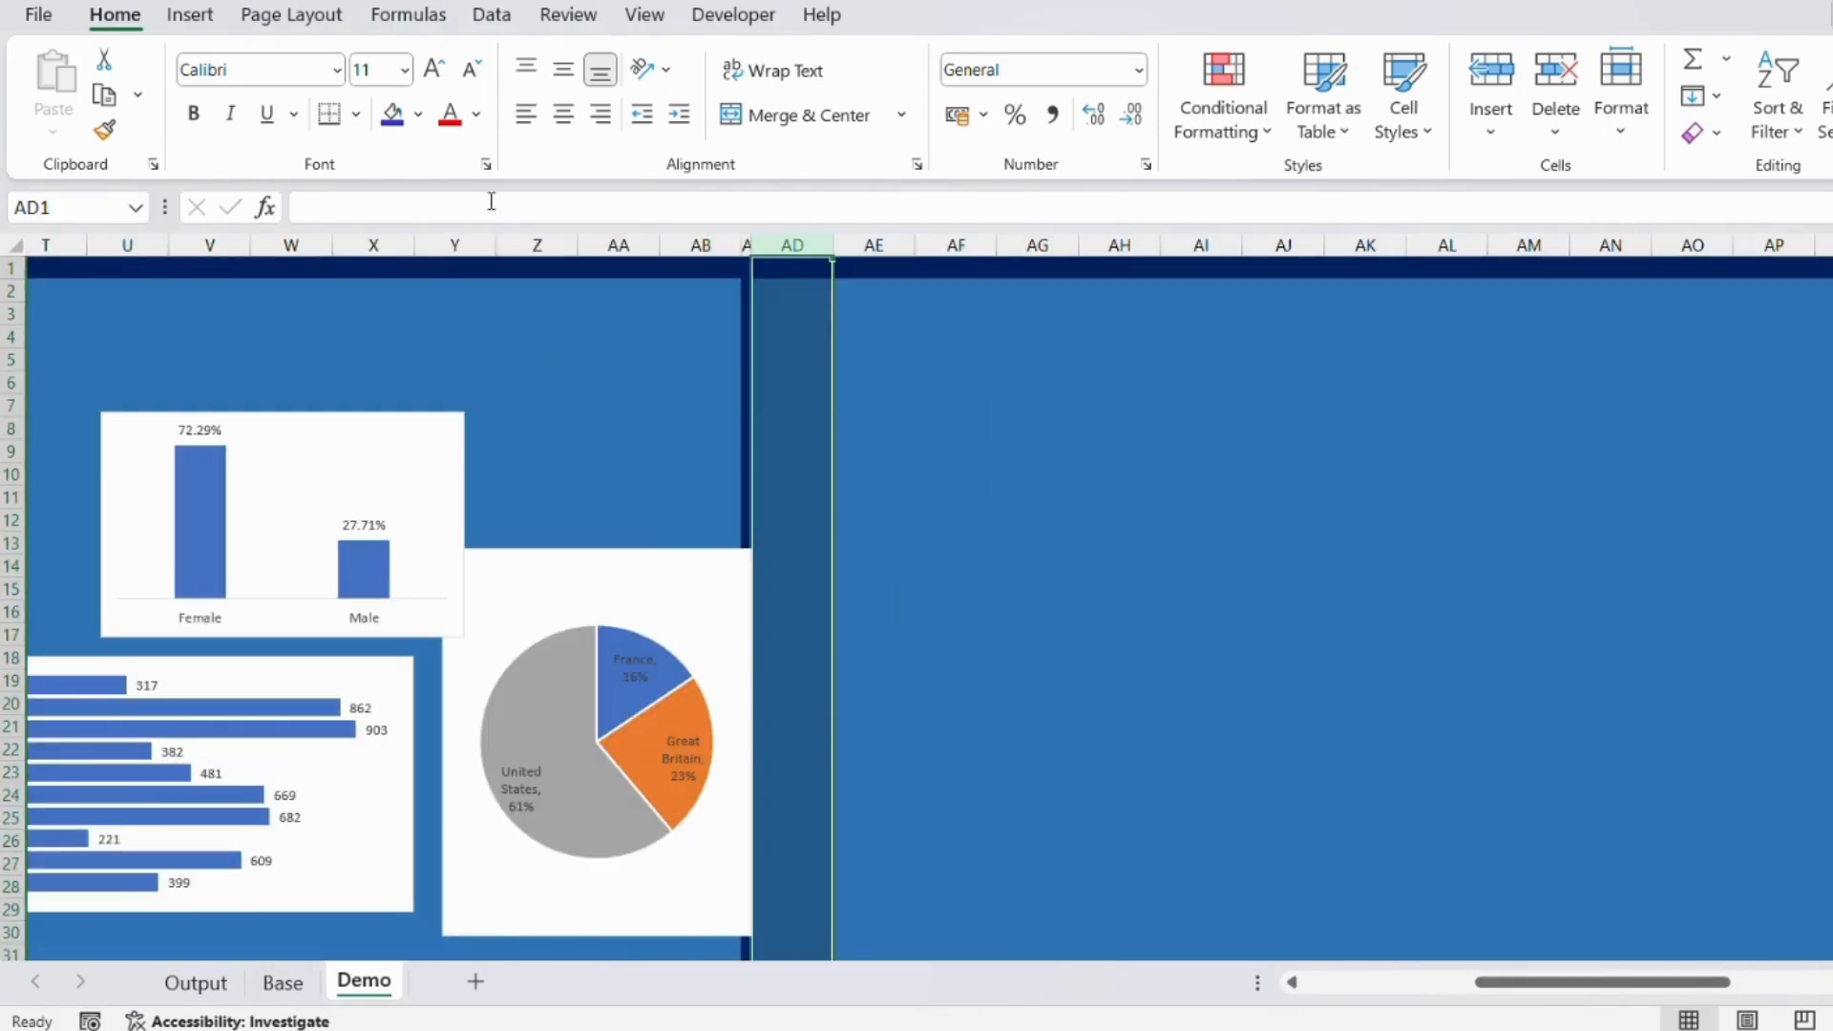
click(536, 290)
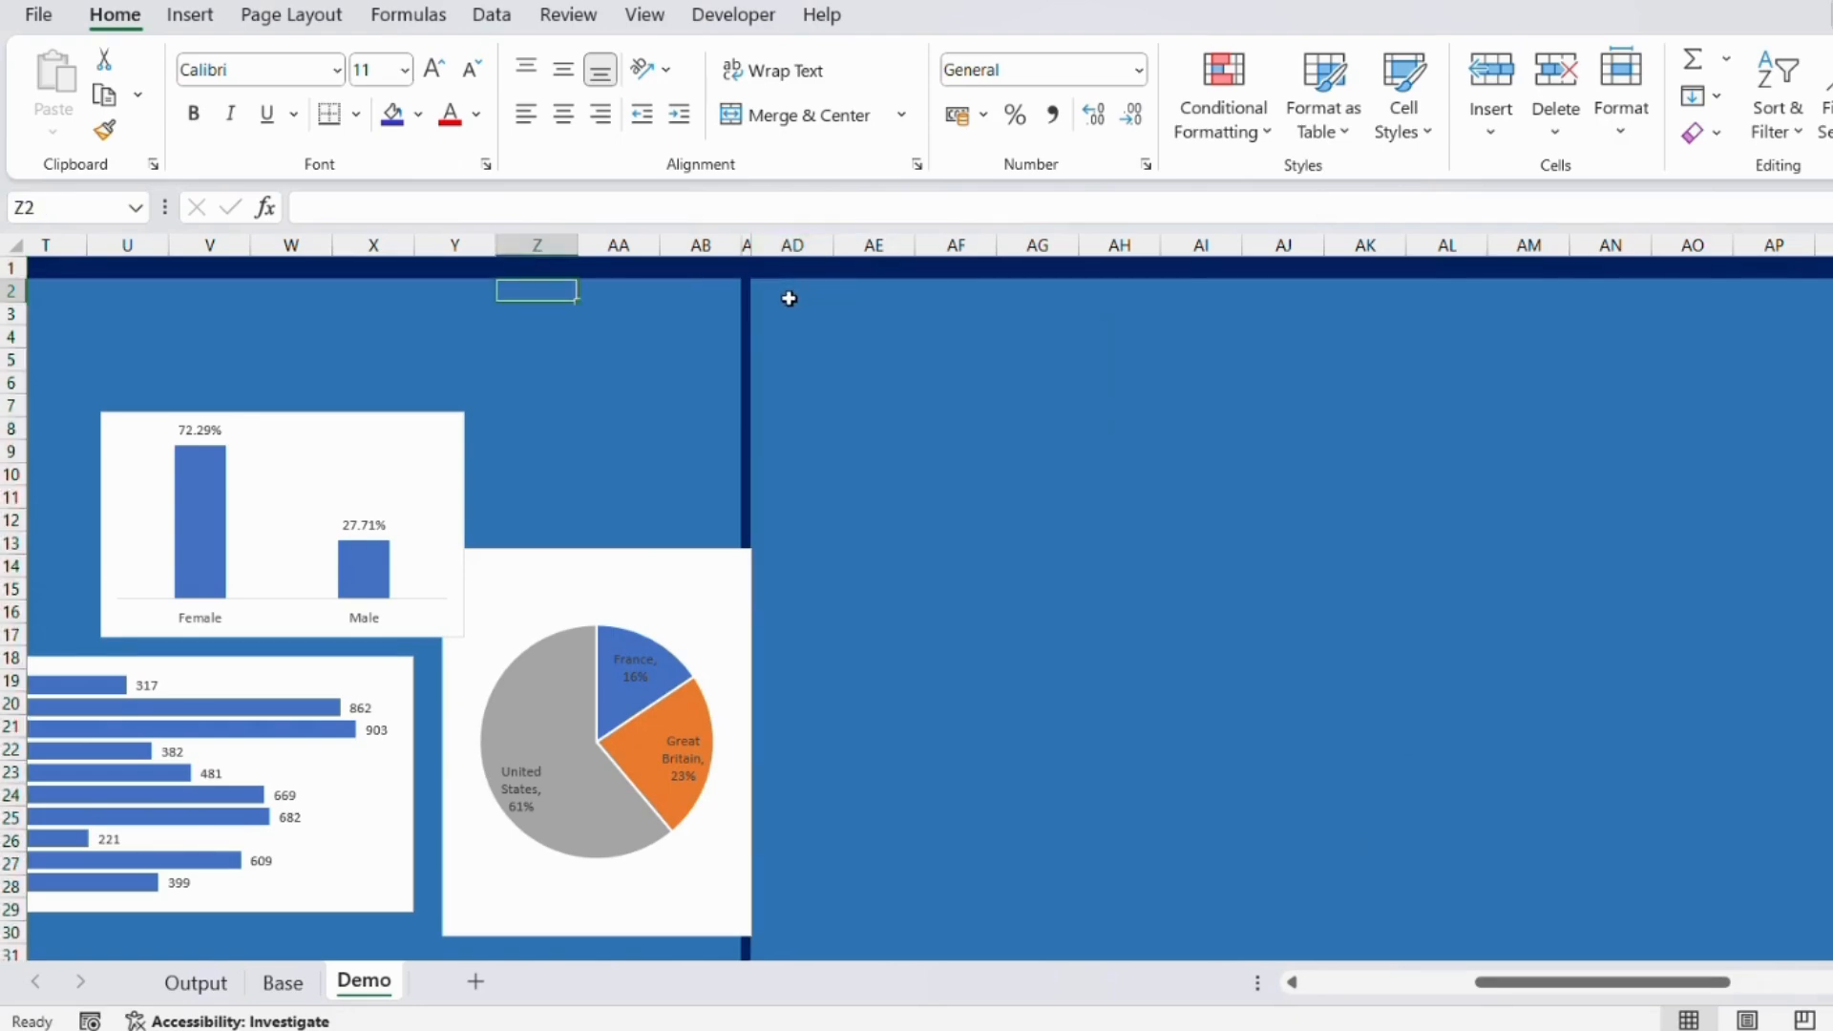
Widen column L of the Demo sheet slightly to enlarge the side panel.
scroll(789, 299, left, 3)
drag(1611, 982, 1557, 989)
scroll(566, 581, down, 3)
scroll(474, 502, up, 3)
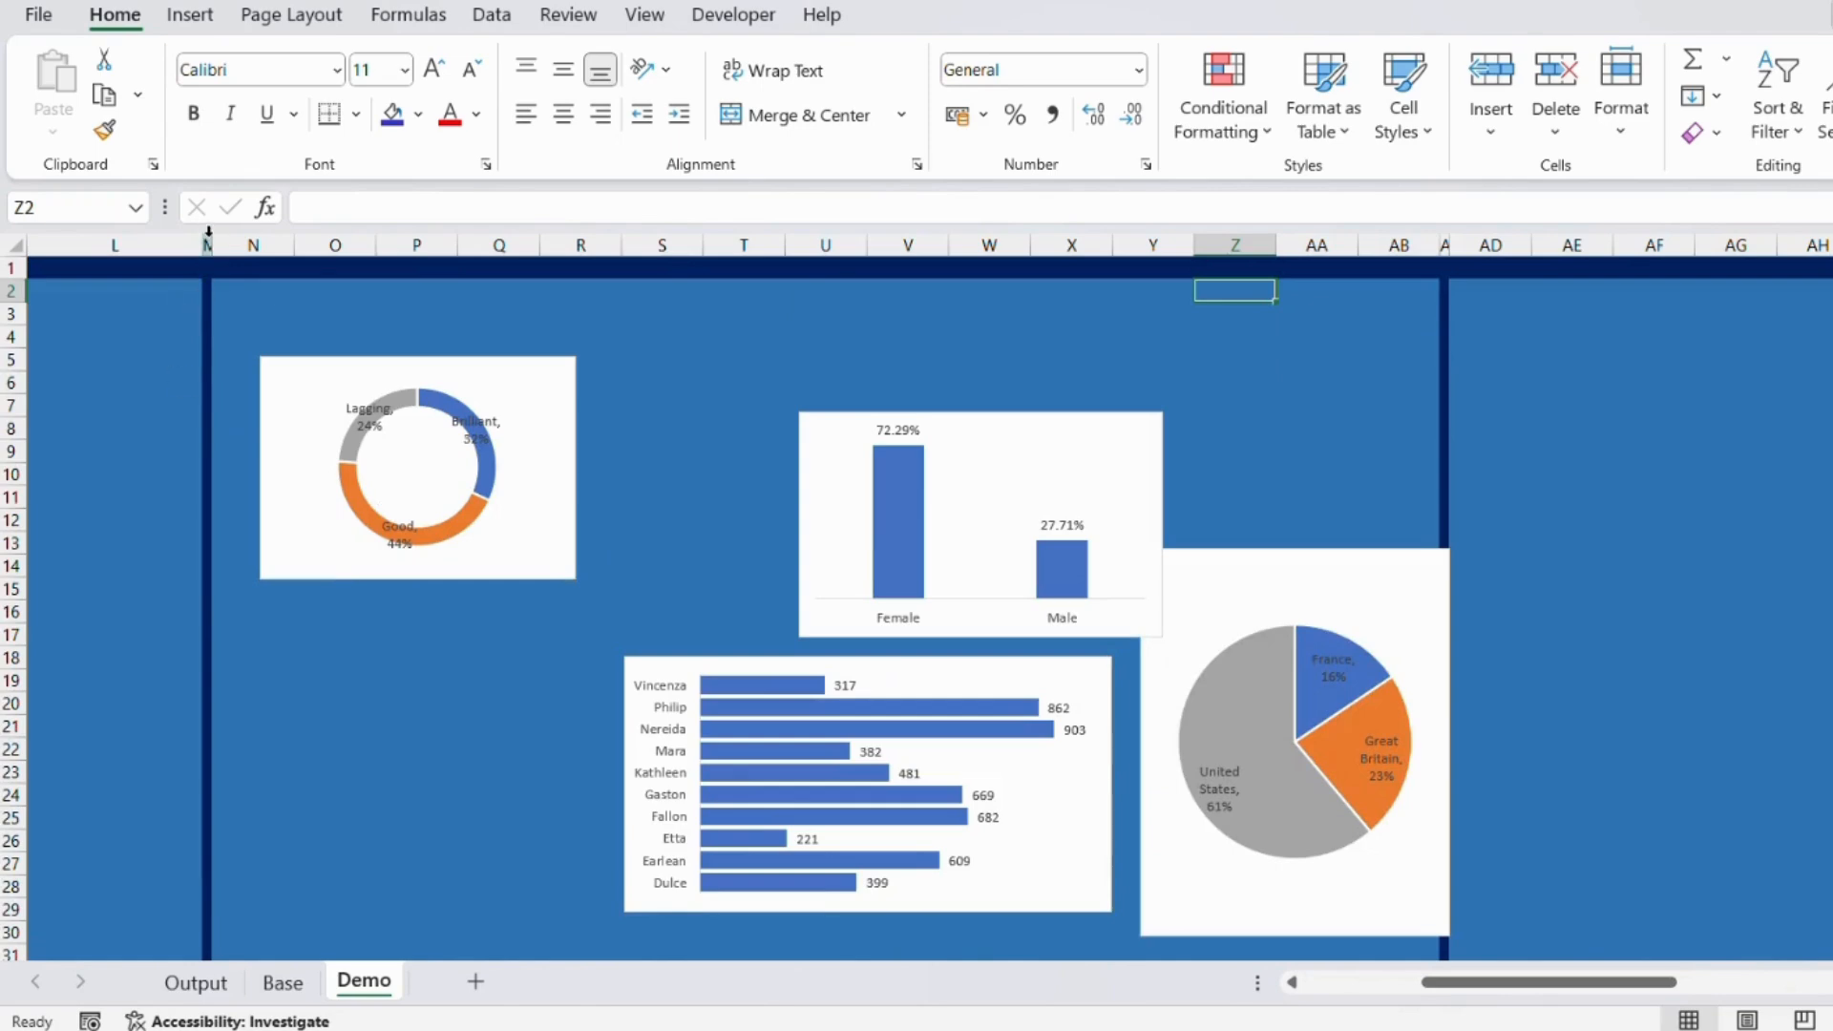
drag(203, 246, 225, 247)
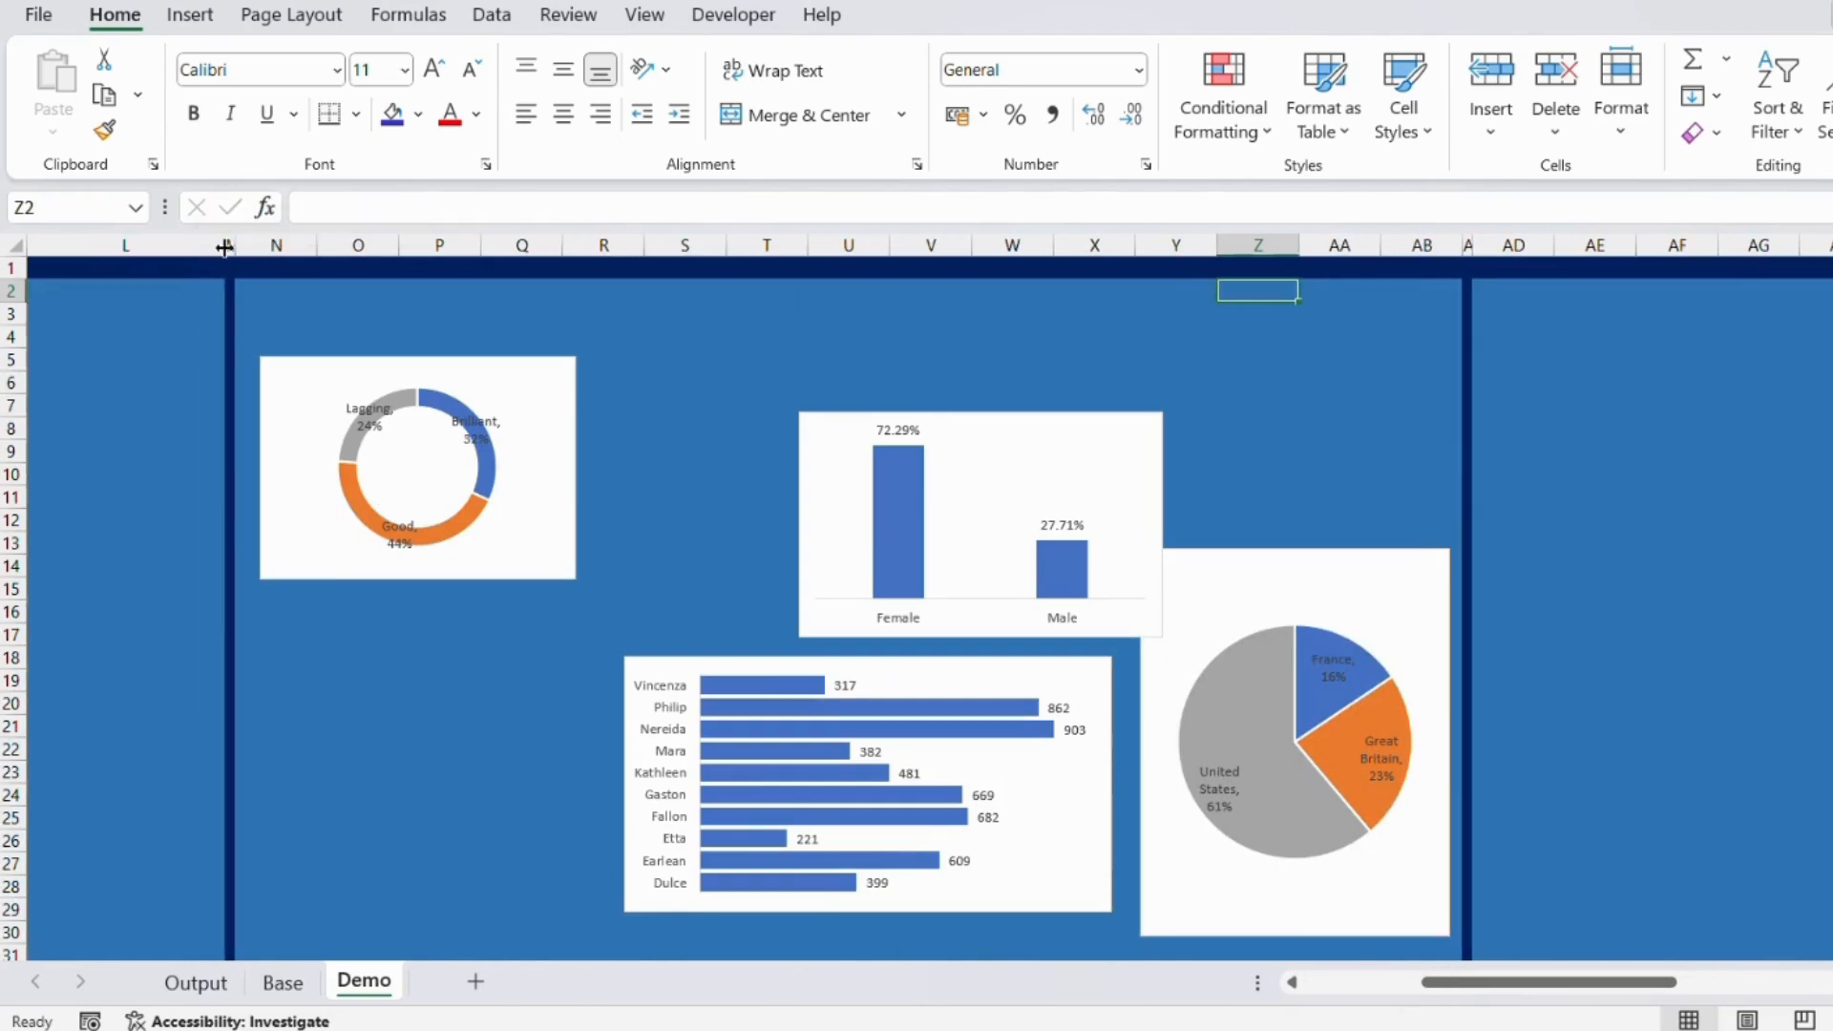
Open the chart formatting settings for the performance doughnut.
click(329, 377)
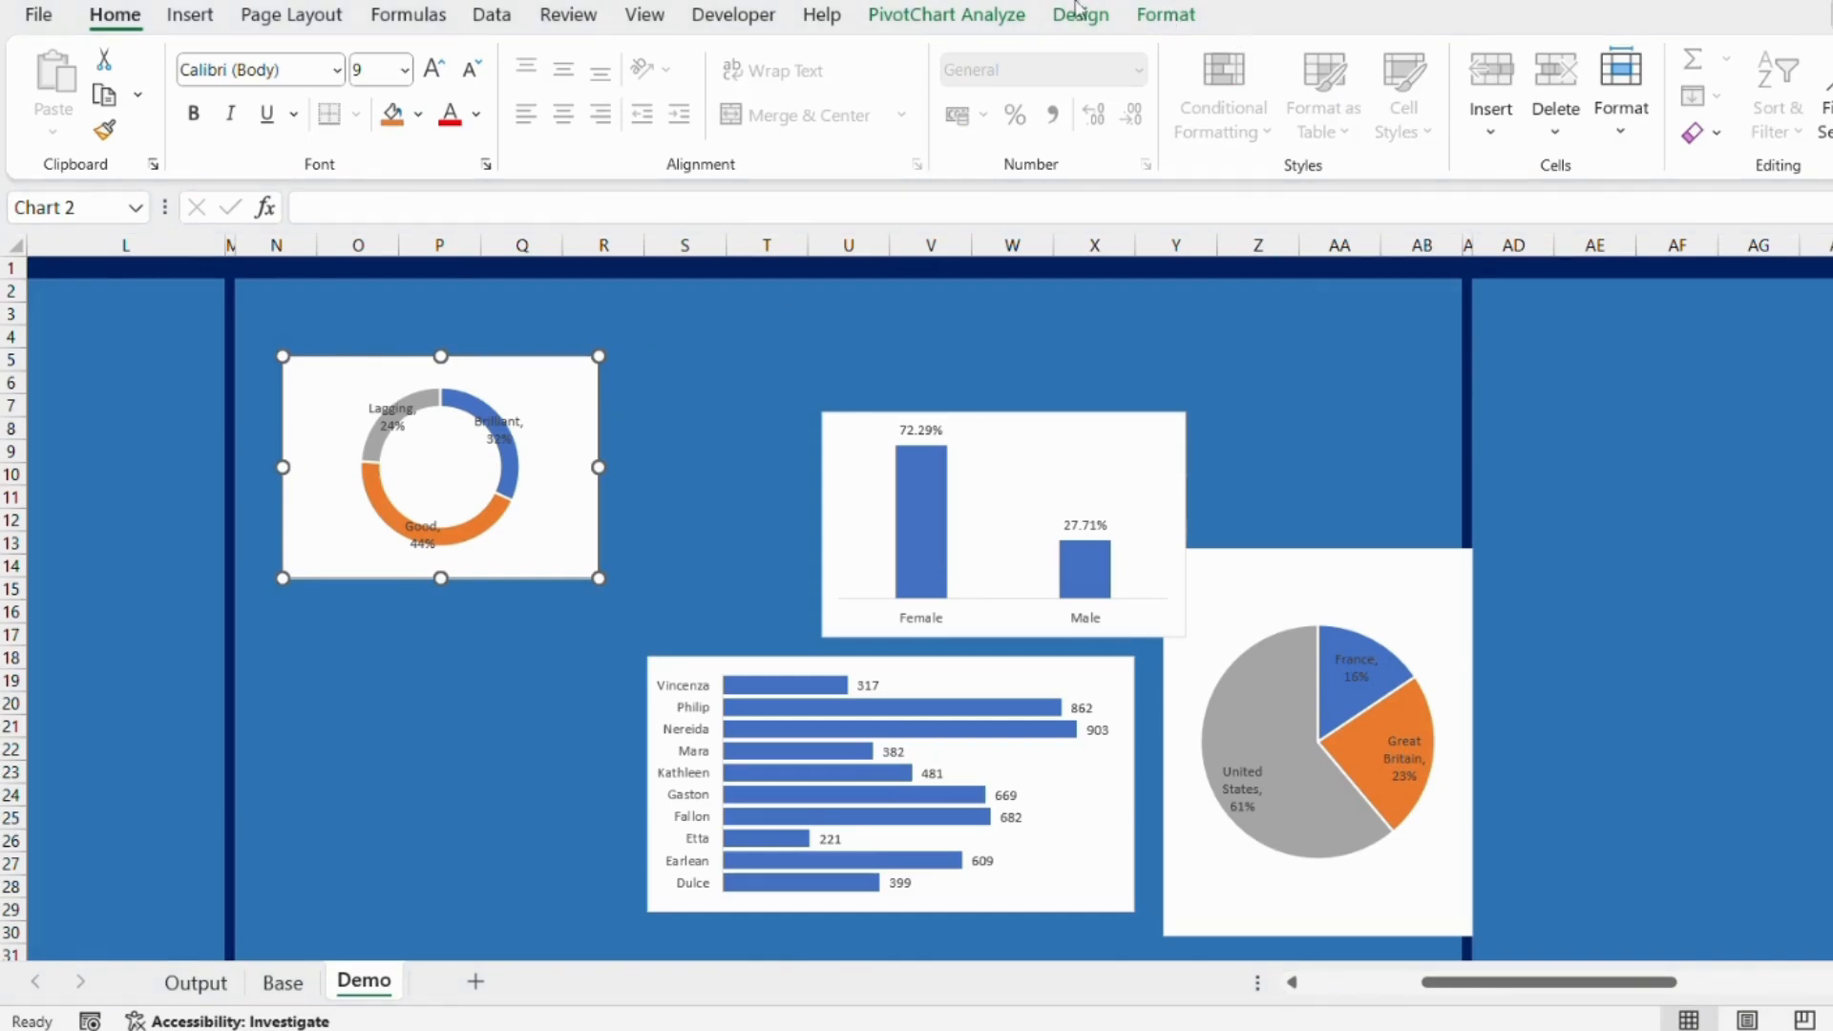
key(ctrl+1)
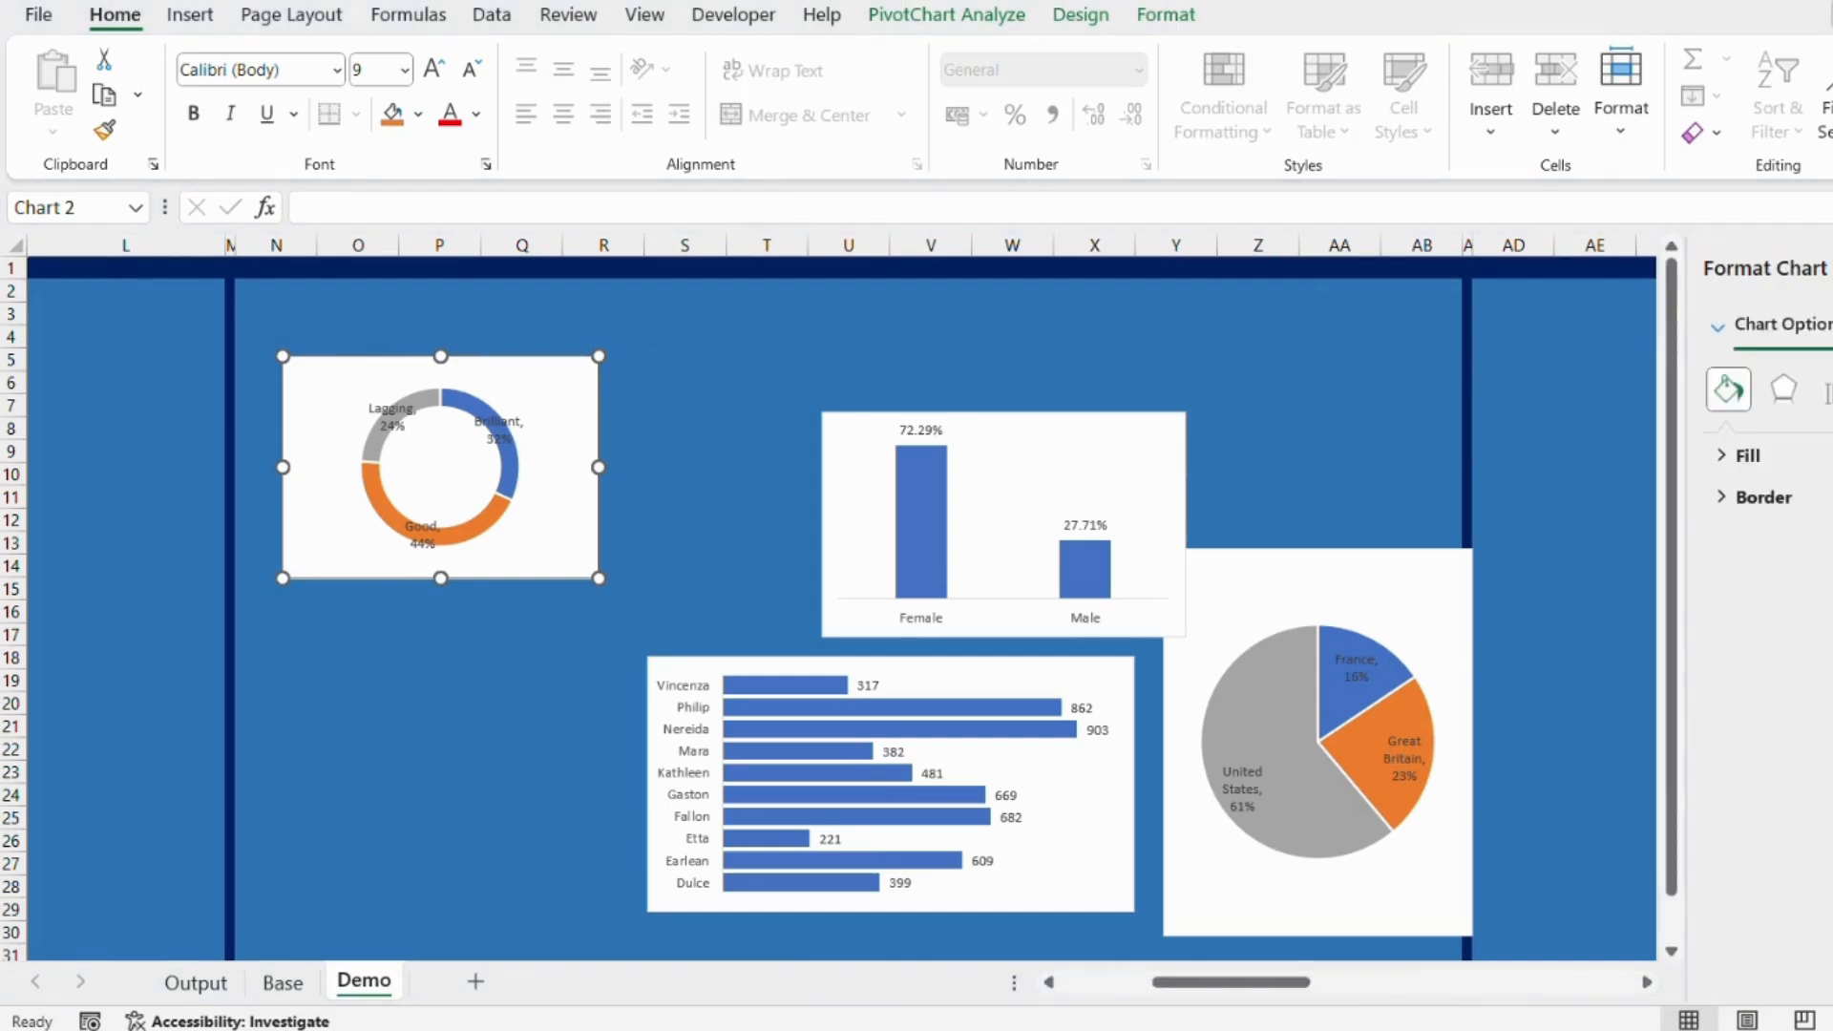
right_click(534, 382)
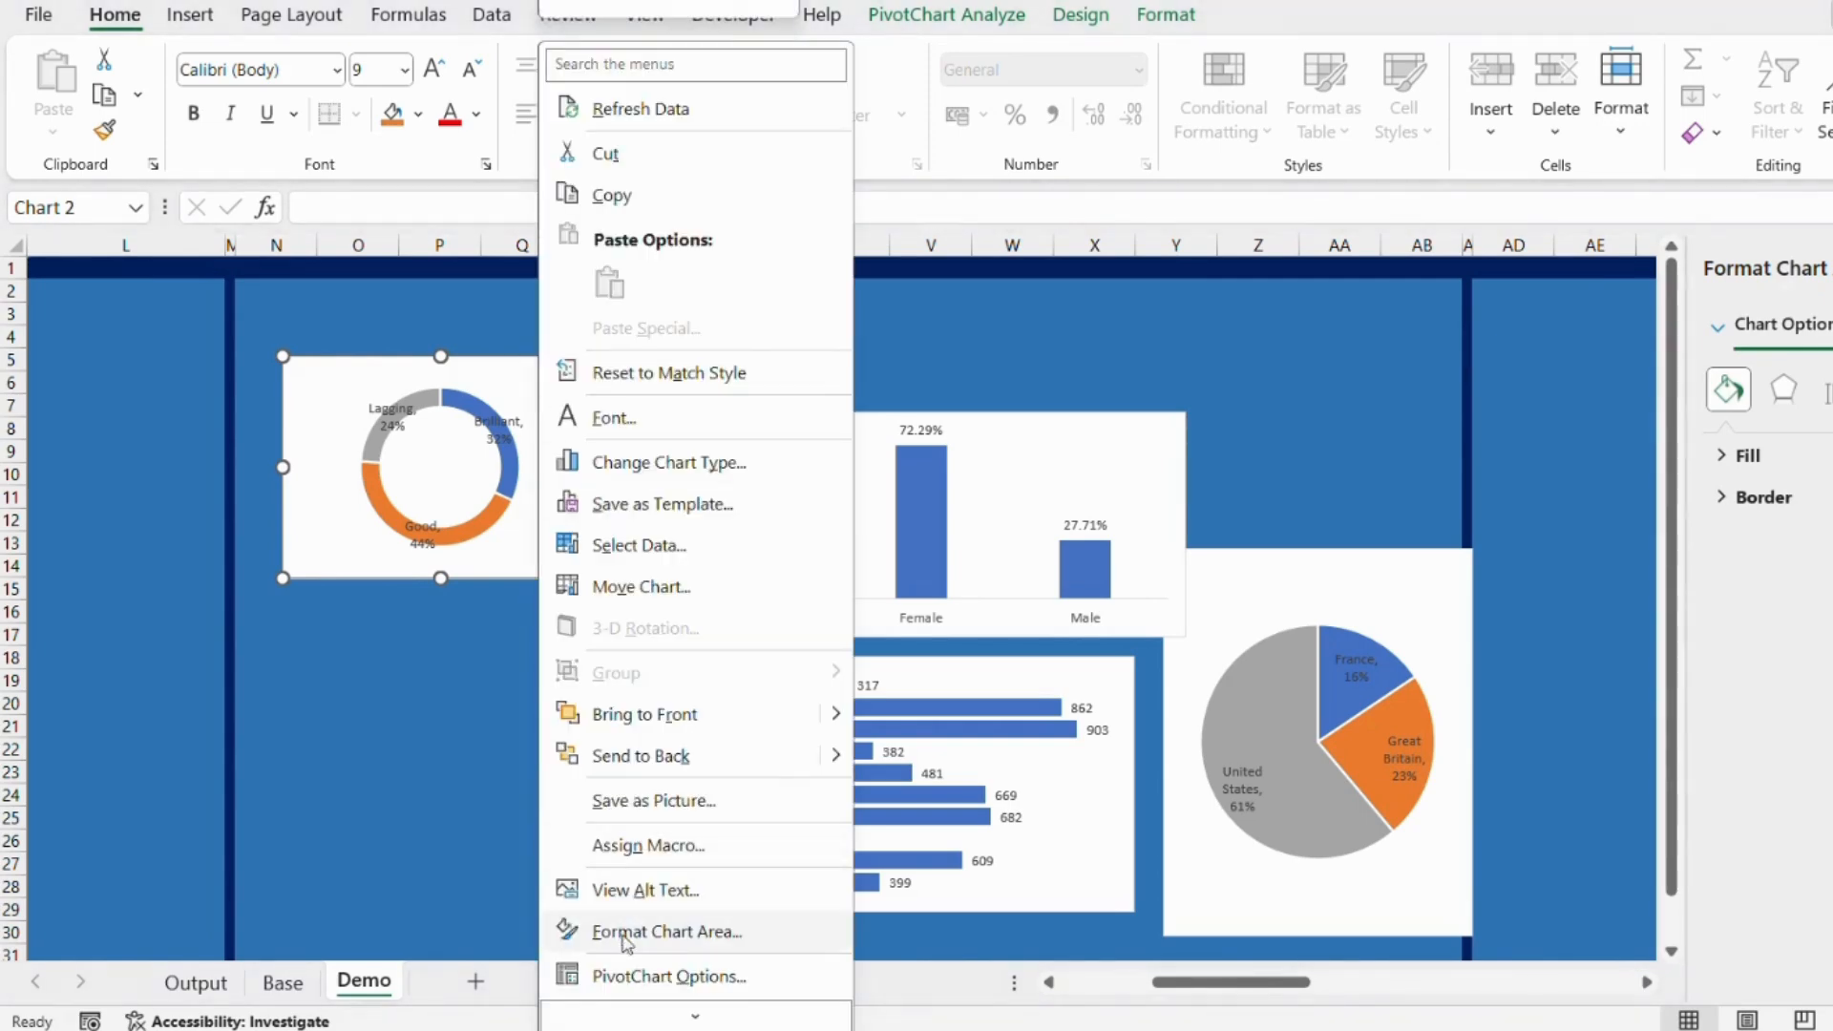
click(612, 977)
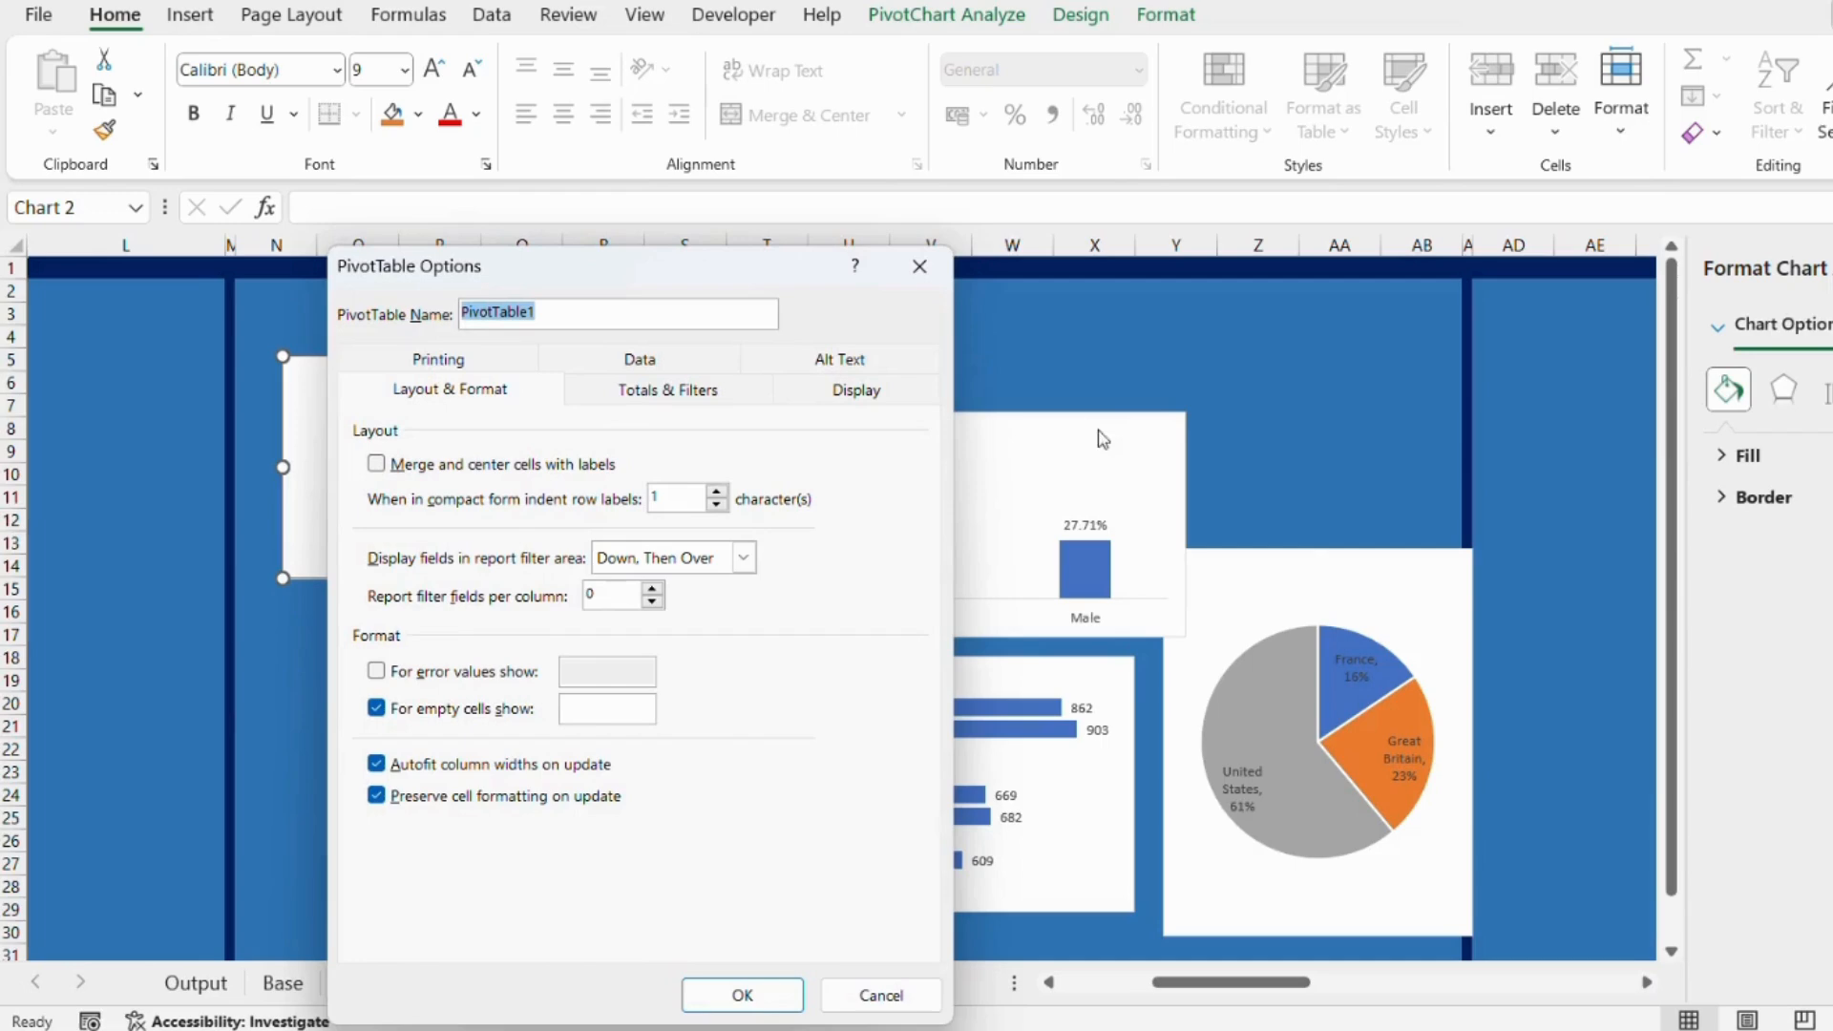
click(920, 266)
Set the performance doughnut's chart area to No fill.
right_click(582, 368)
scroll(711, 726, down, 1)
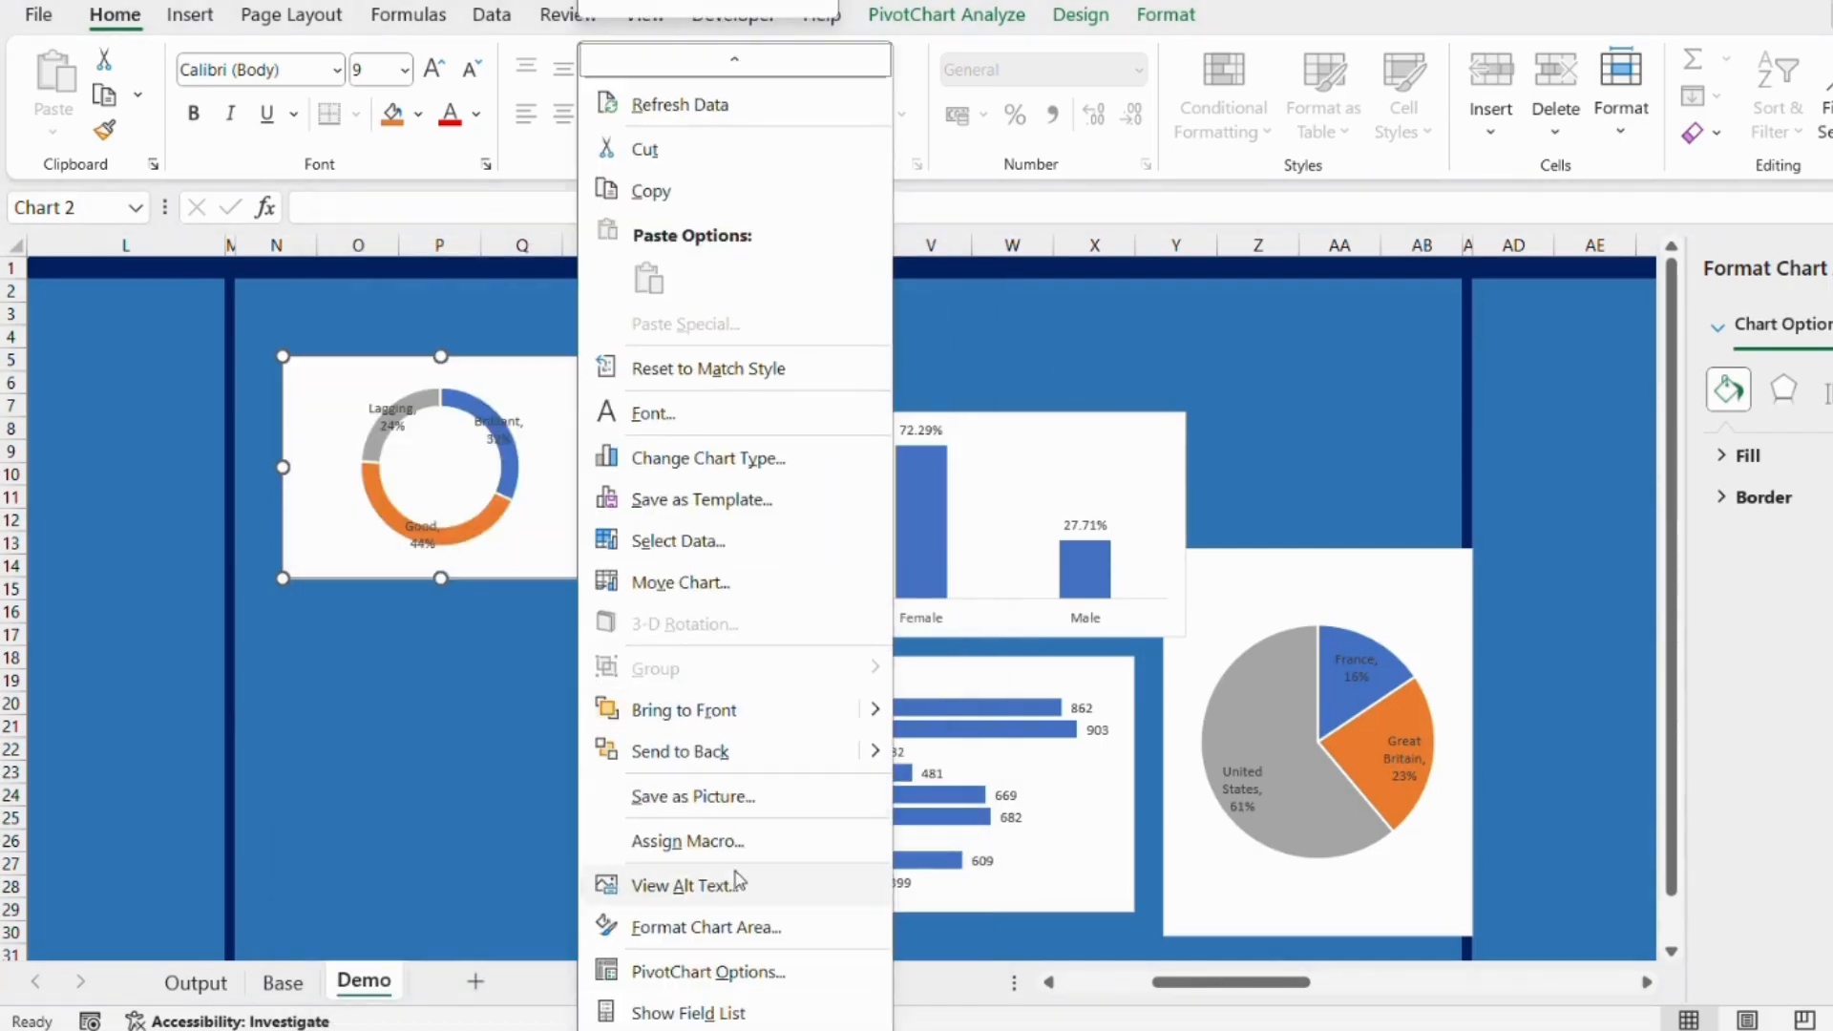
click(706, 927)
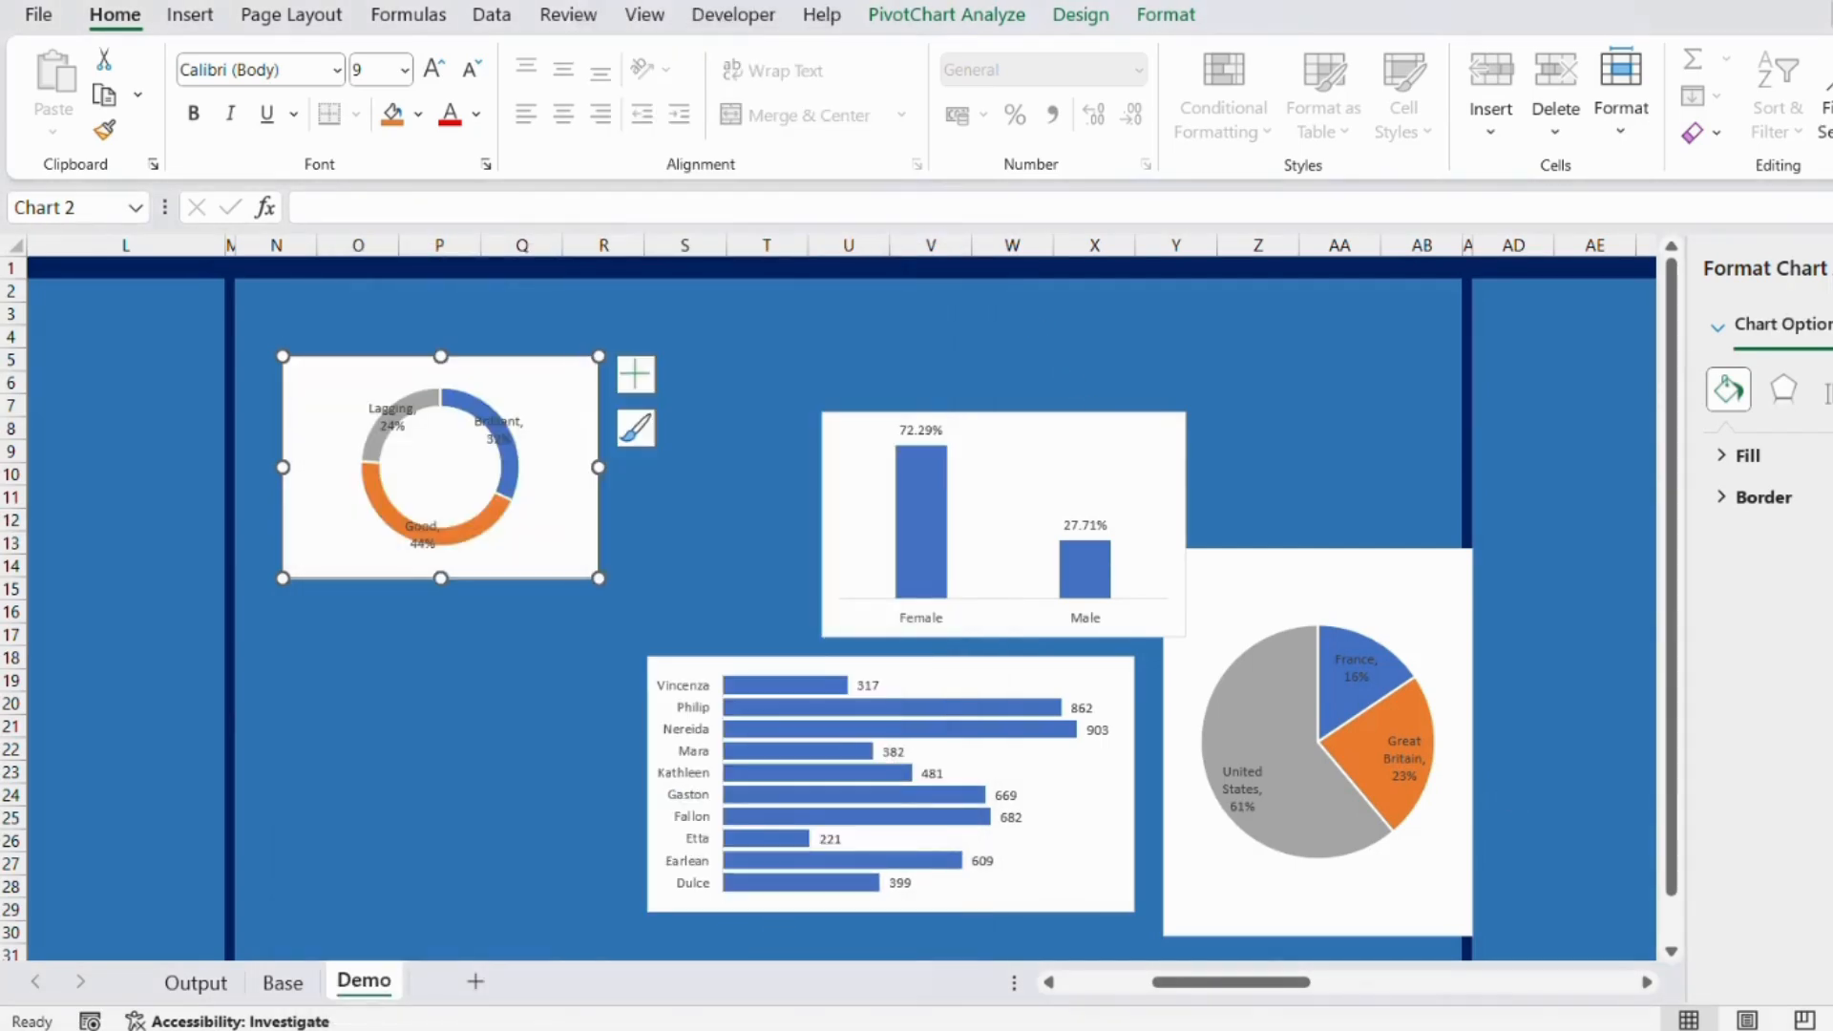
click(1747, 456)
click(1774, 505)
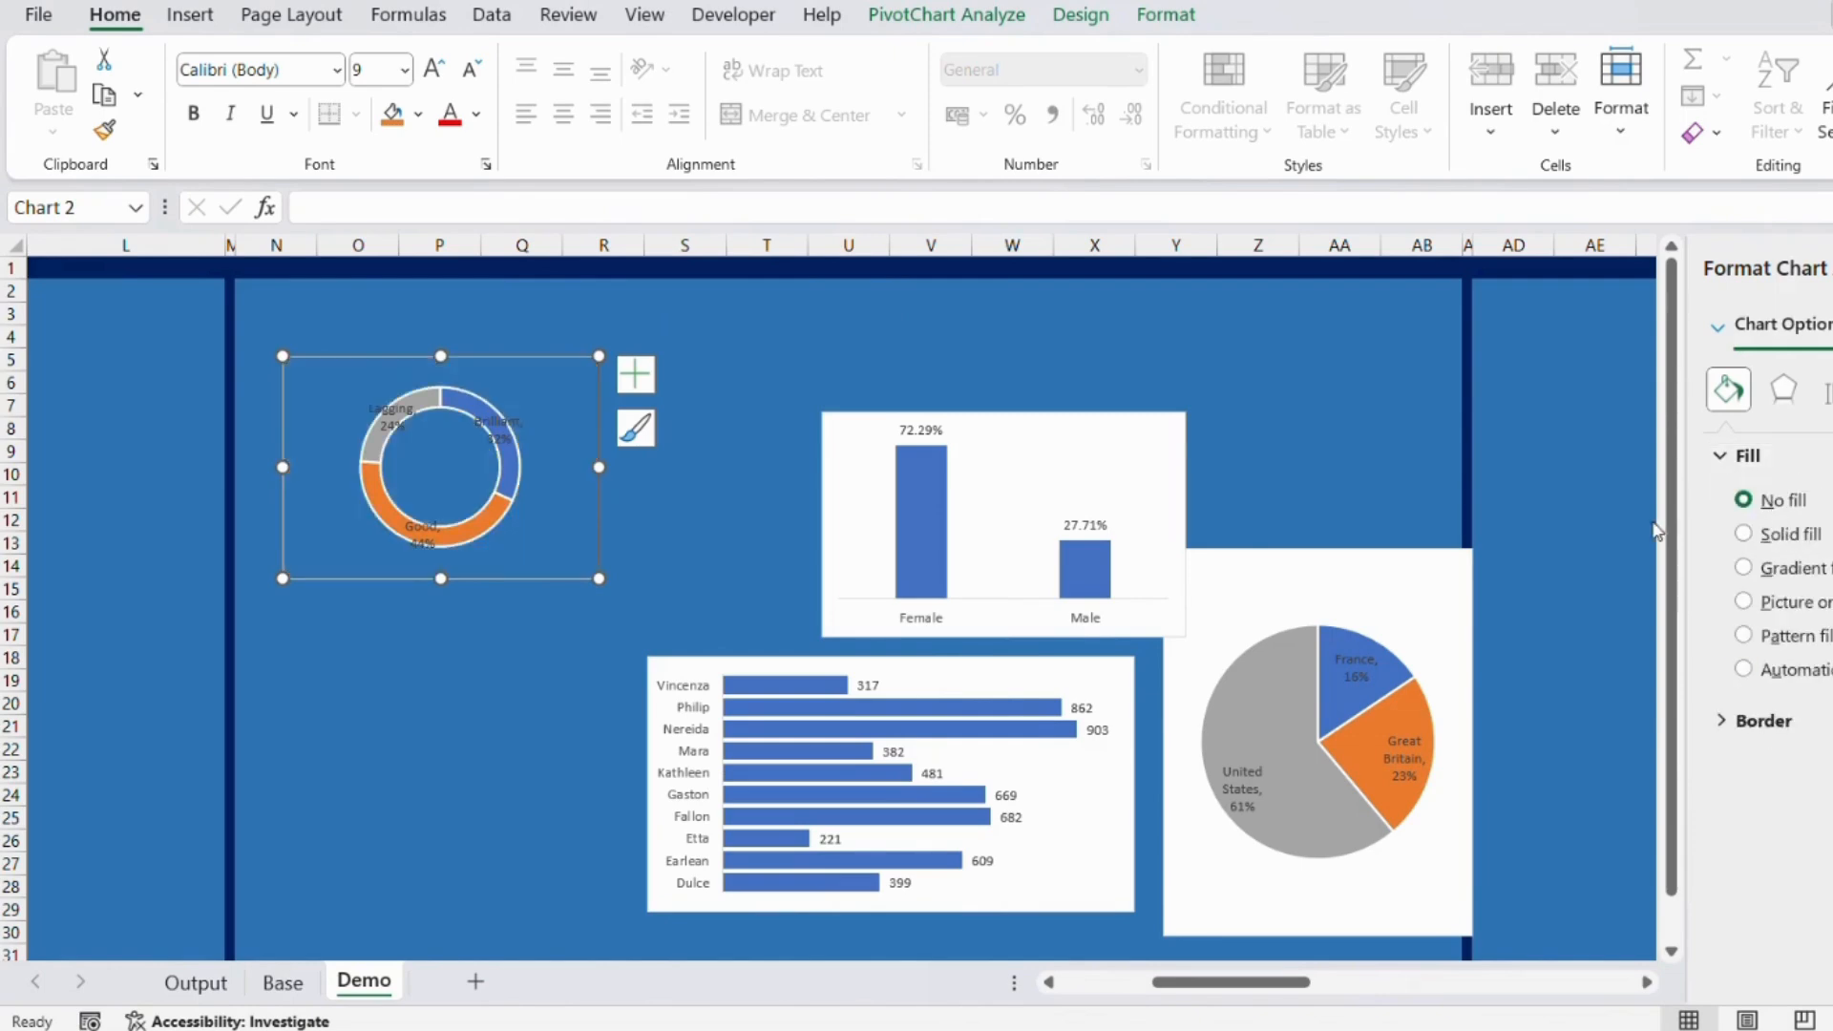
Set the chart areas of the gender column chart, managers bar chart and country pie chart to No fill.
click(1039, 451)
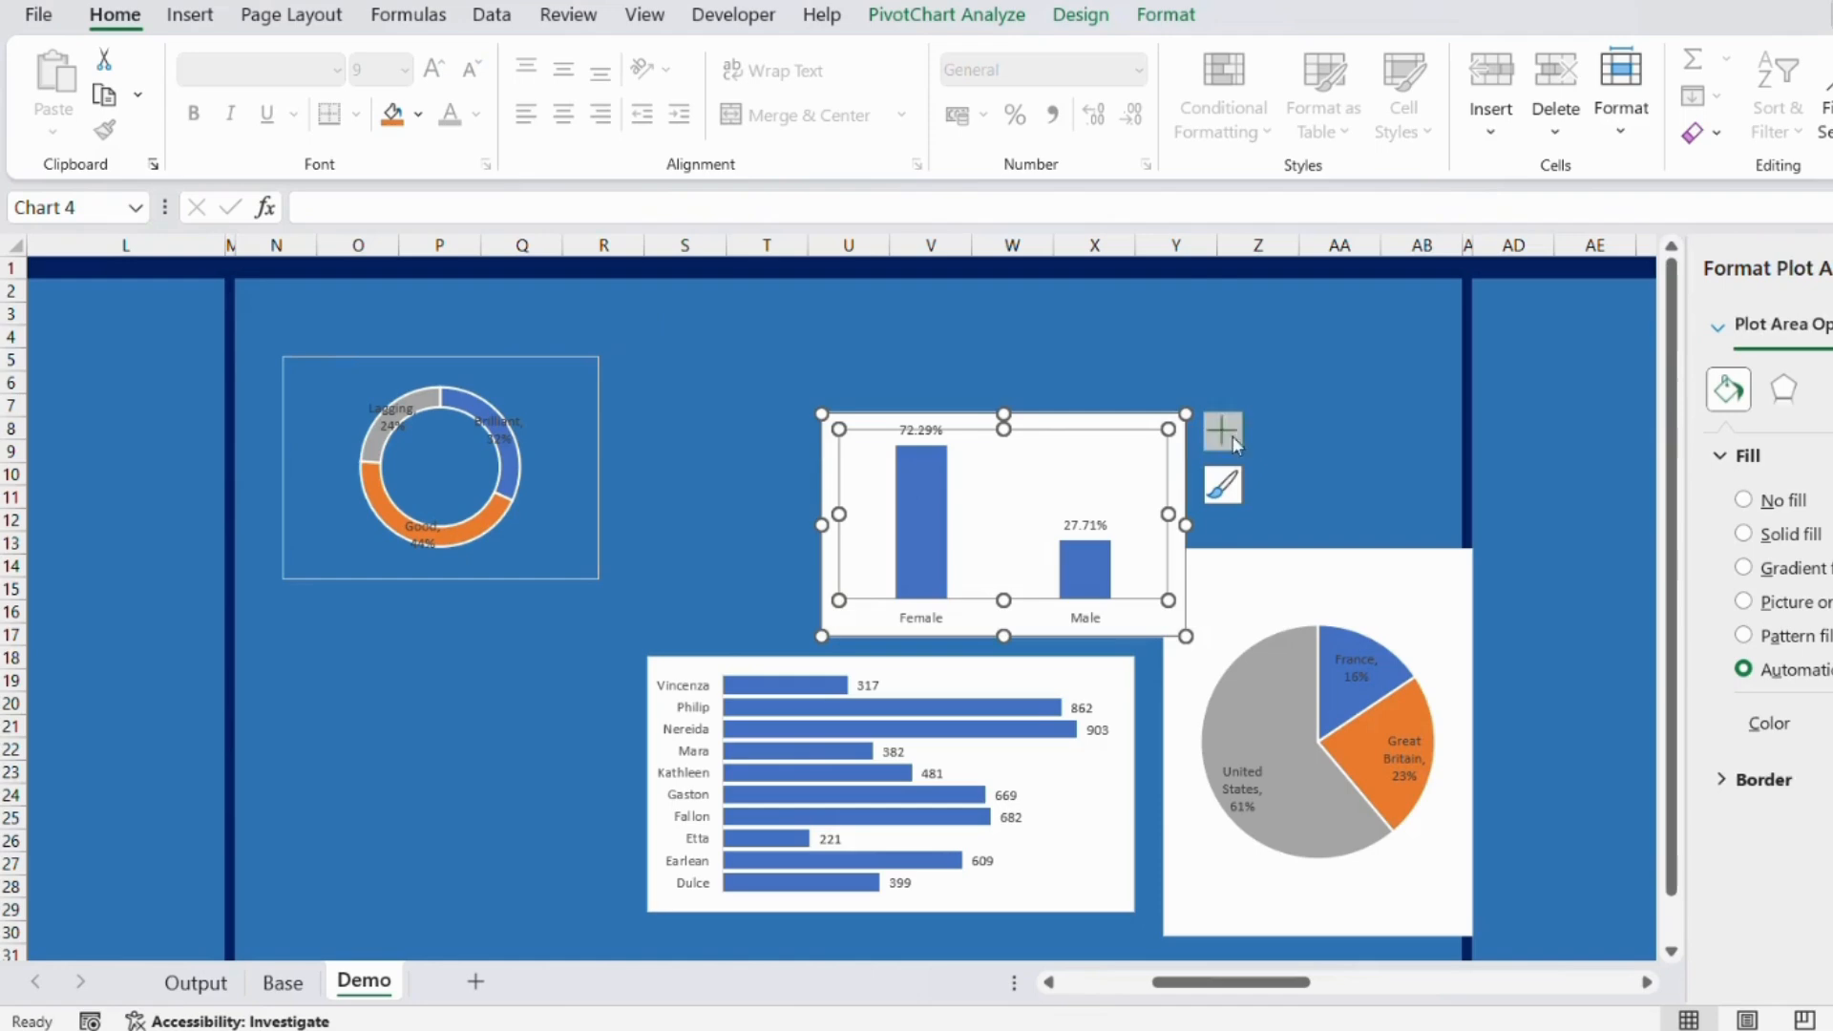
click(1137, 425)
click(1784, 503)
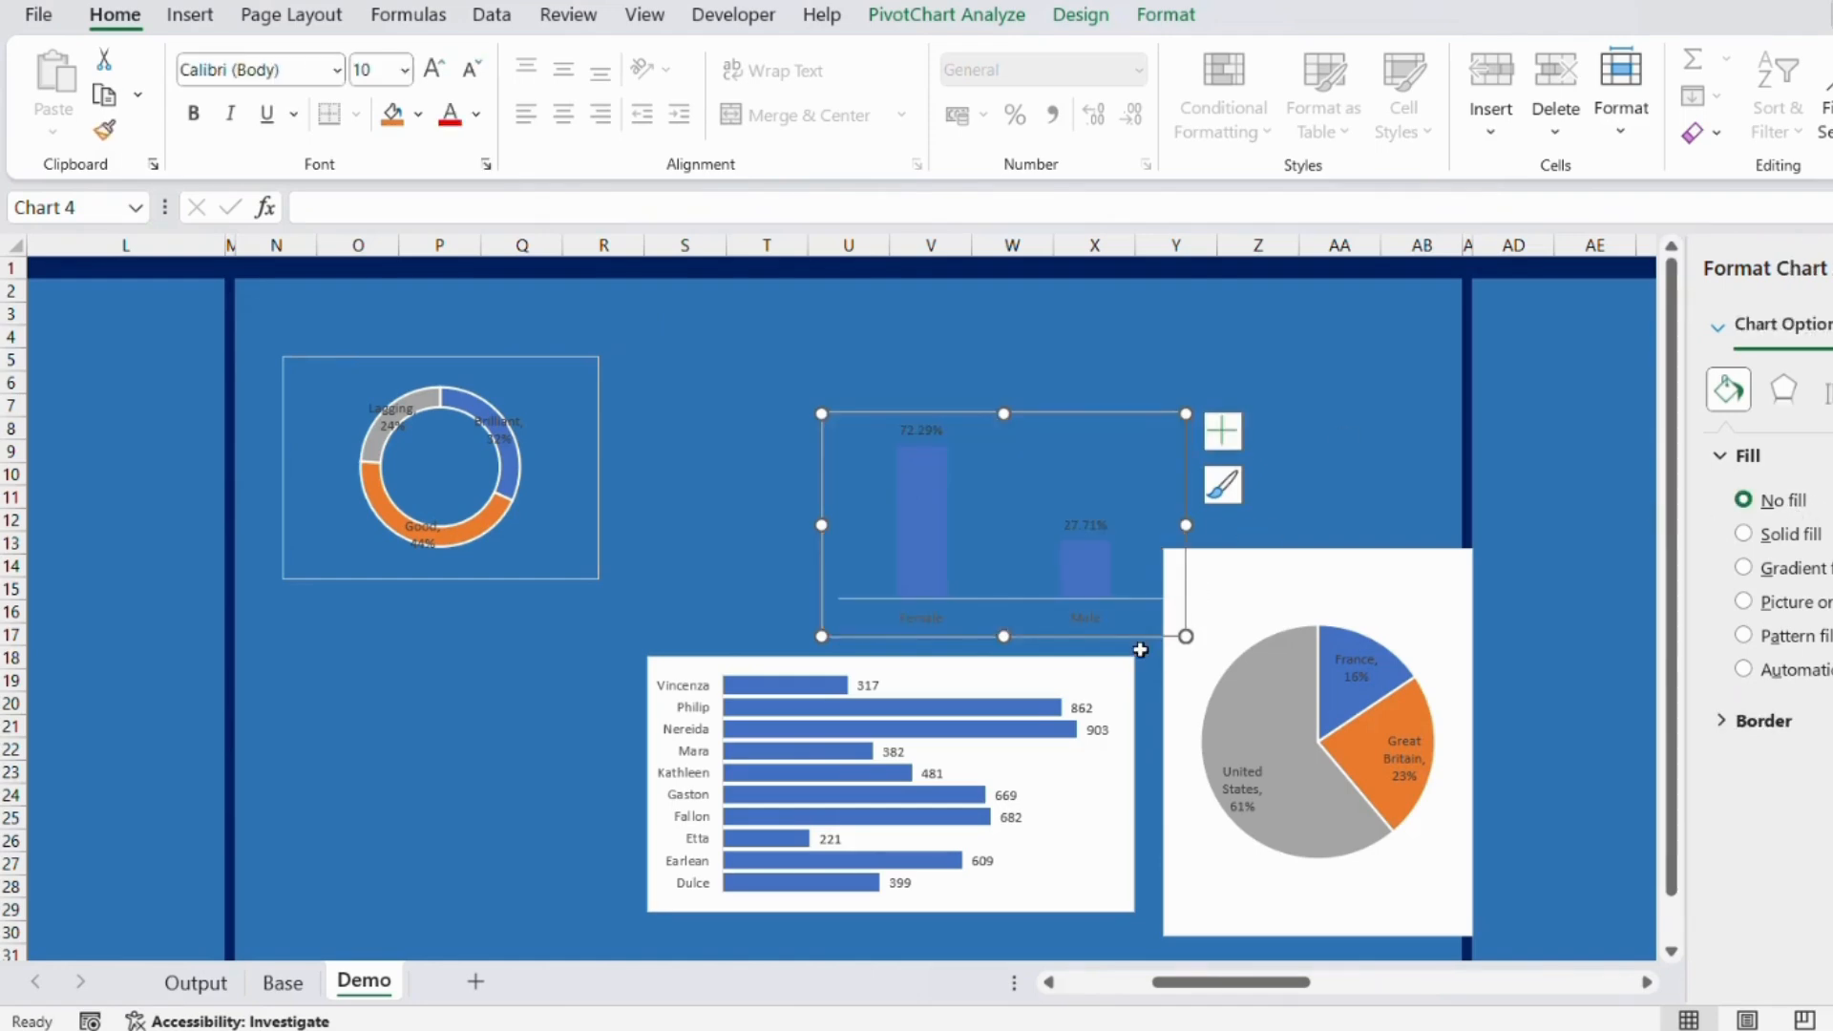
click(1094, 684)
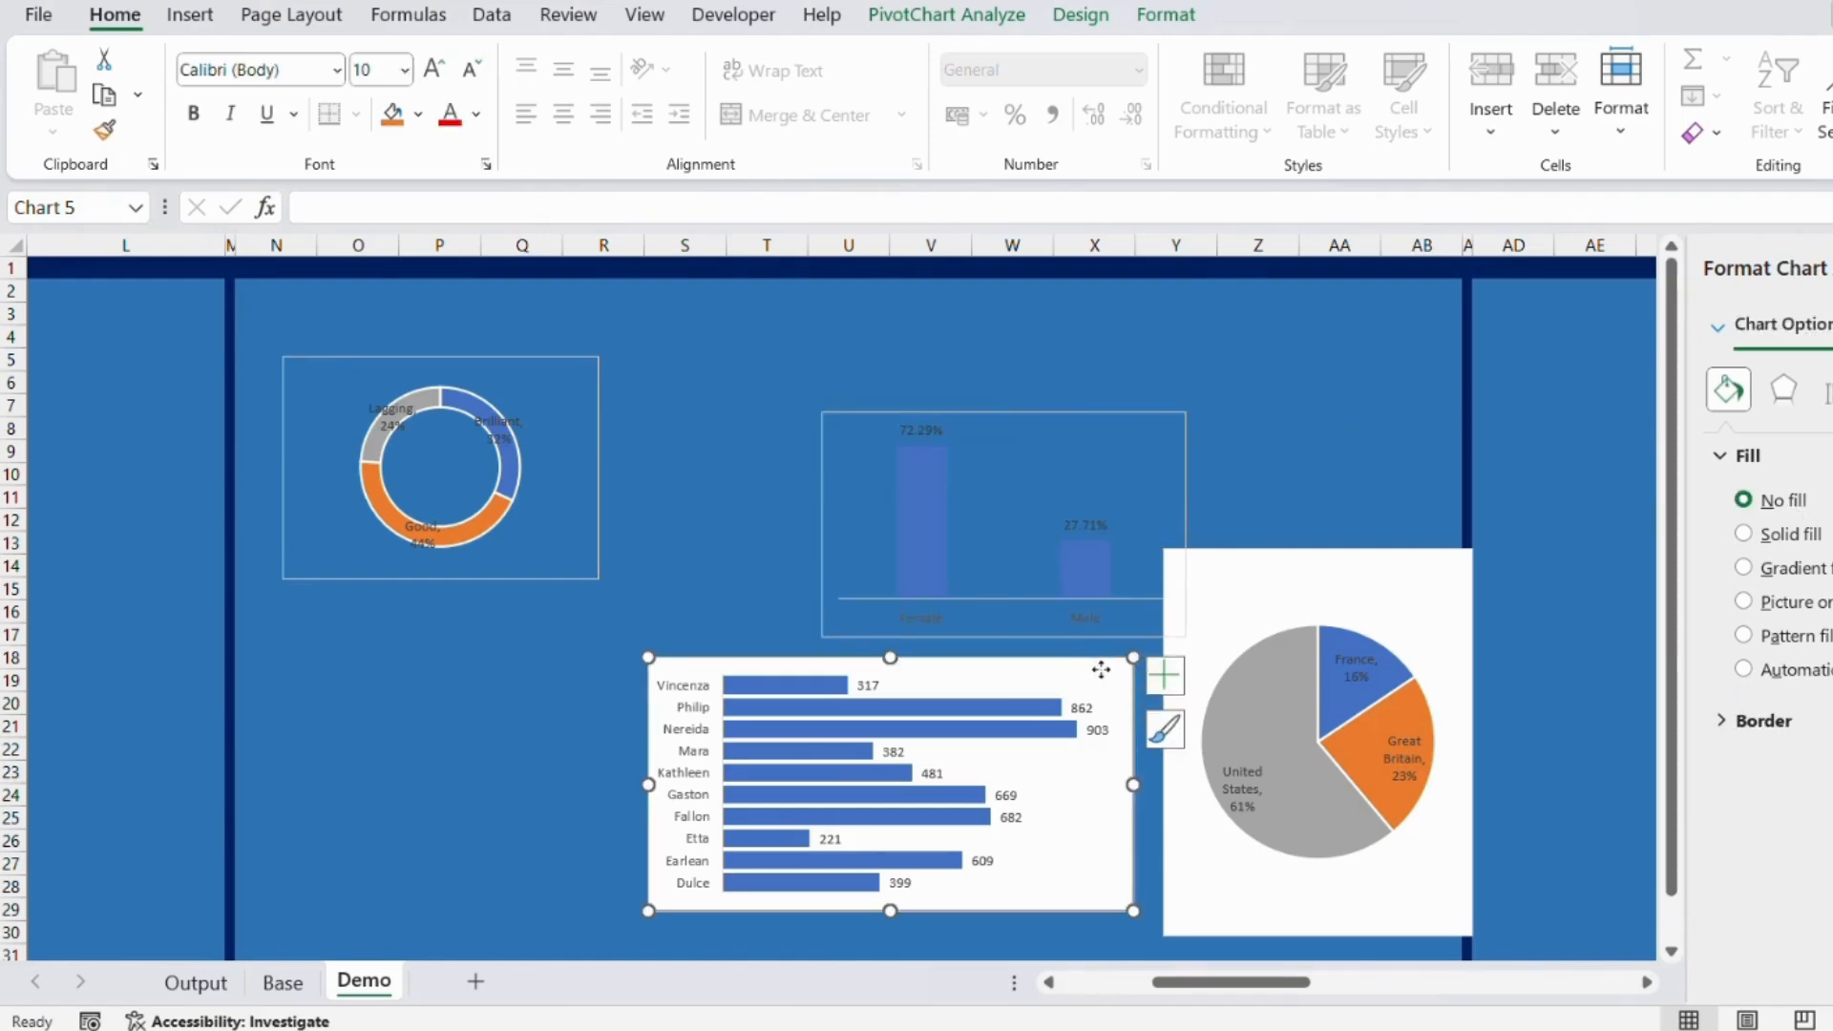
click(1762, 500)
click(1404, 565)
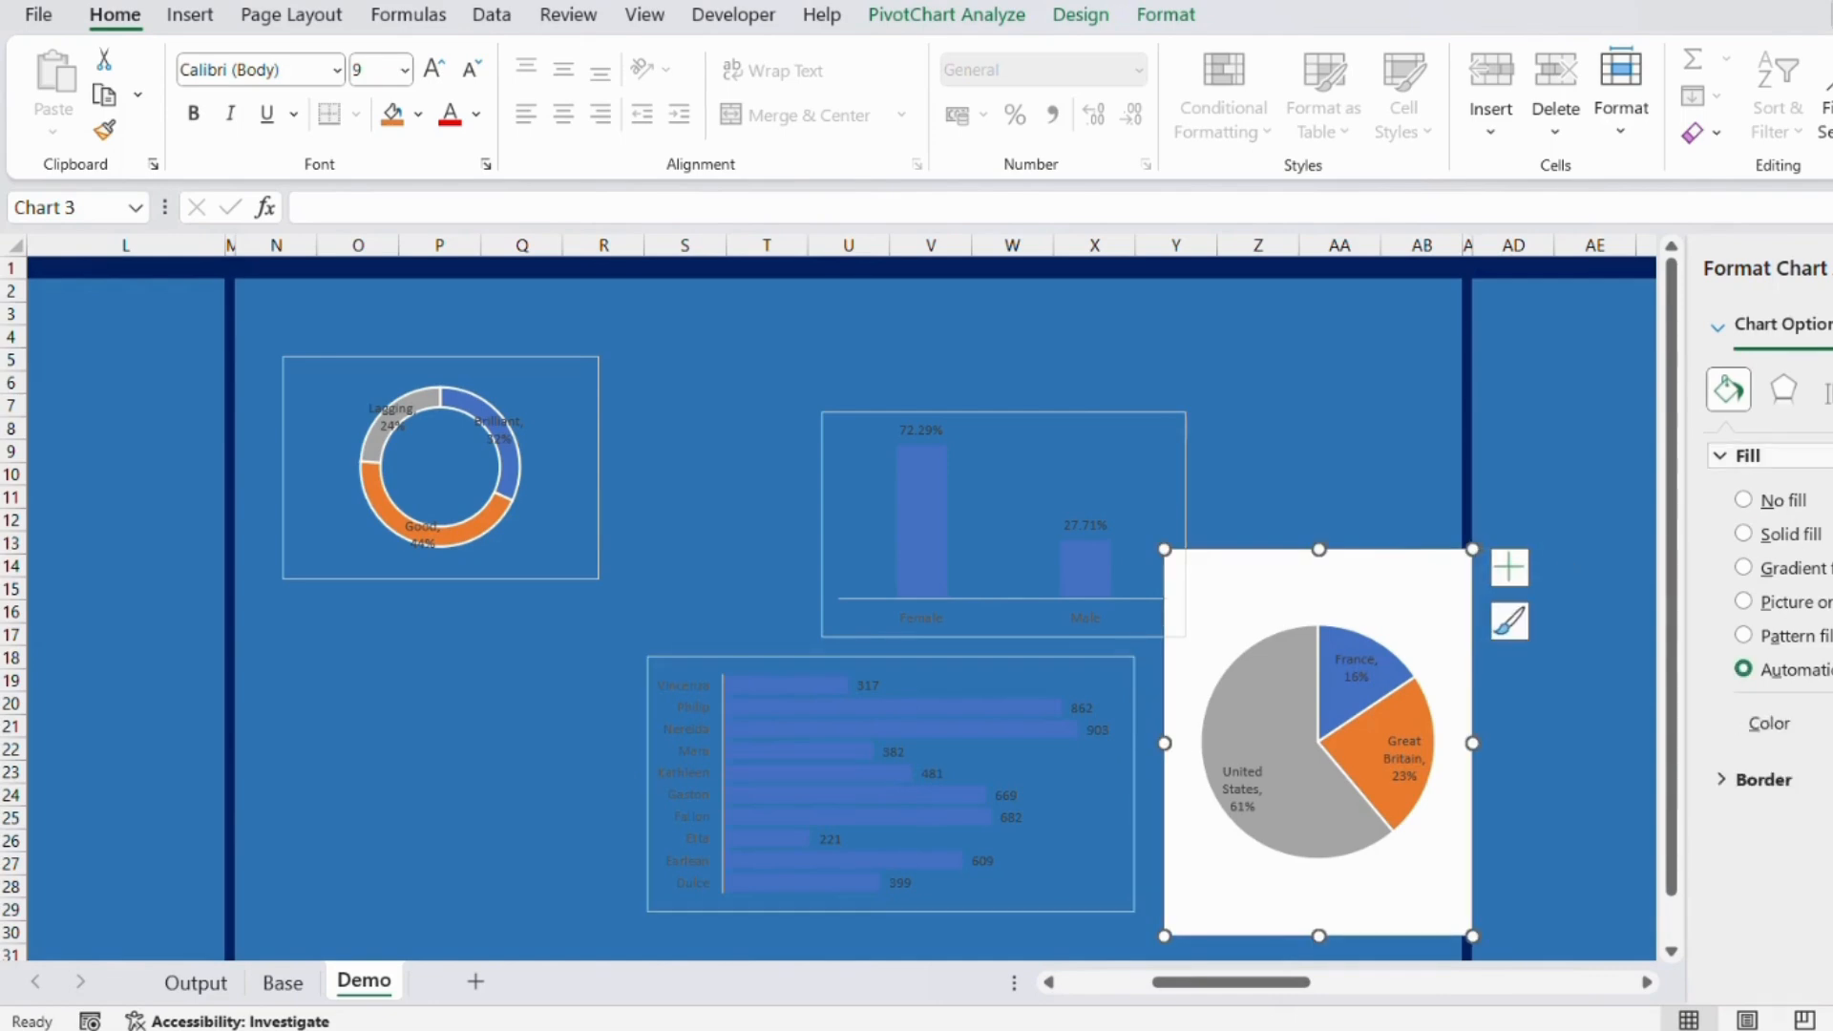
click(1750, 502)
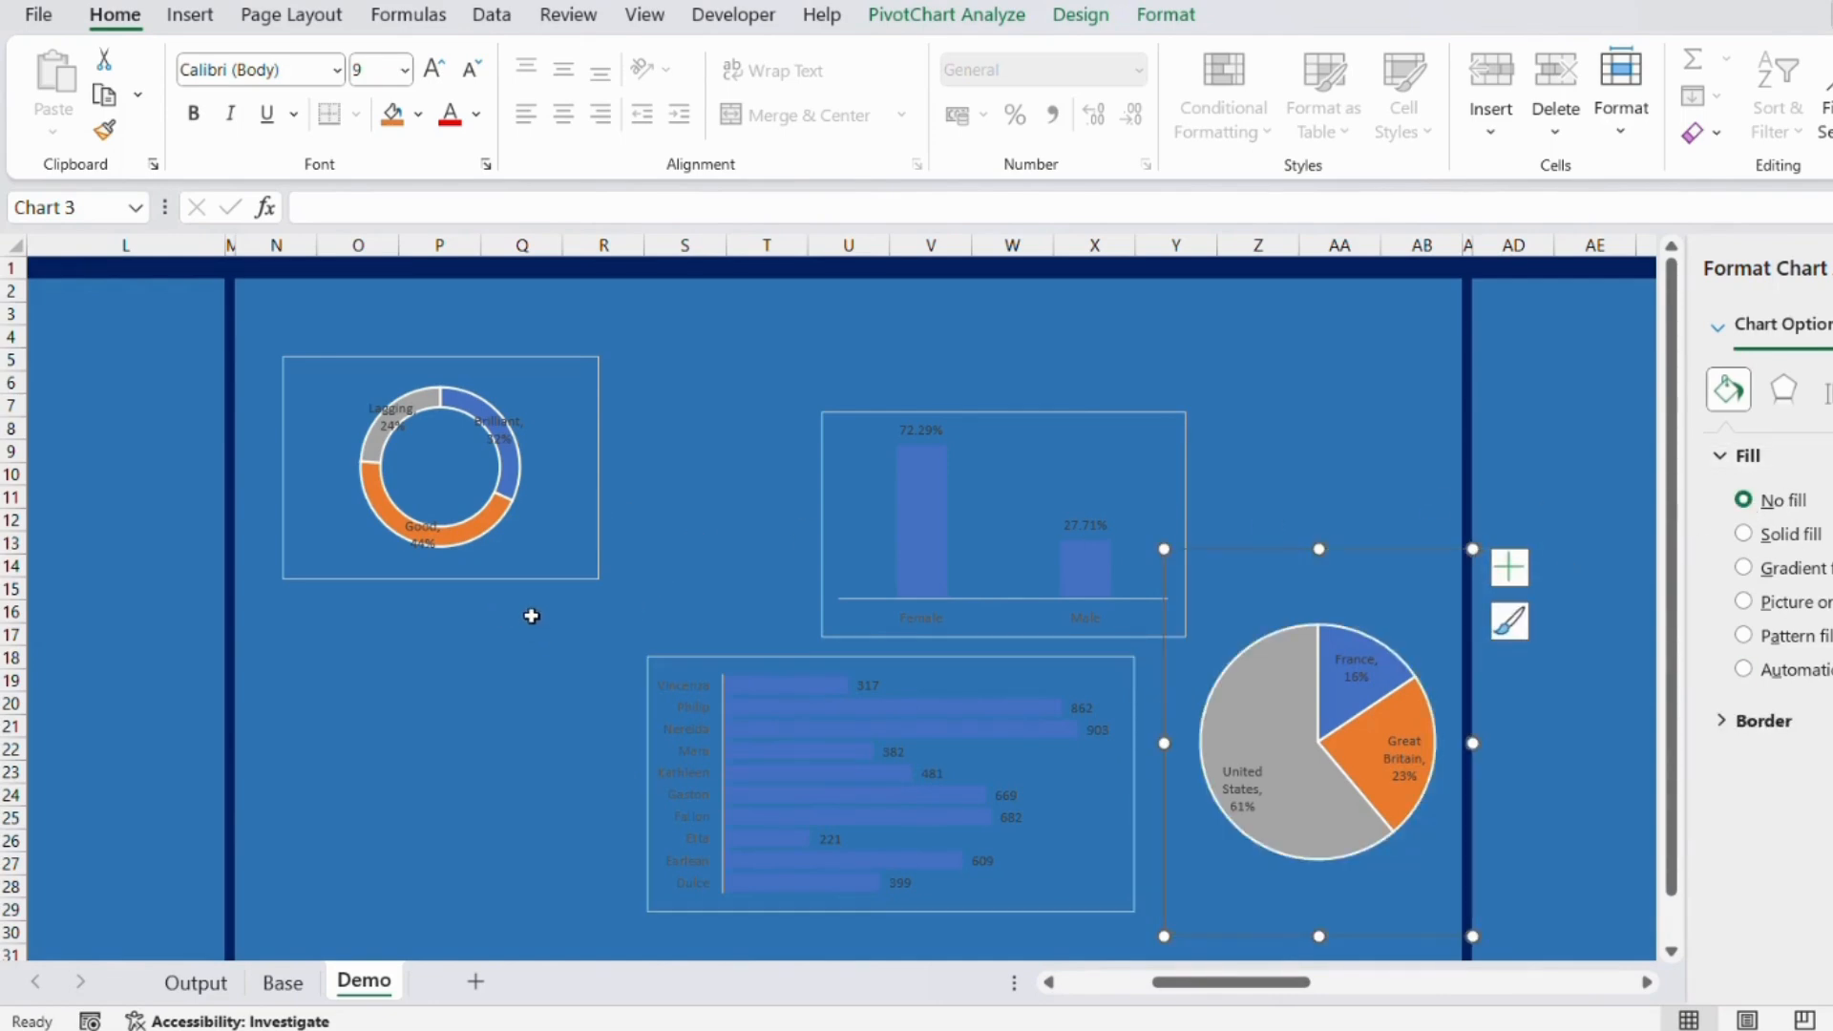
Examine the fill of the rounded panel behind the performance doughnut on the Output sheet and return to the Demo sheet.
click(196, 981)
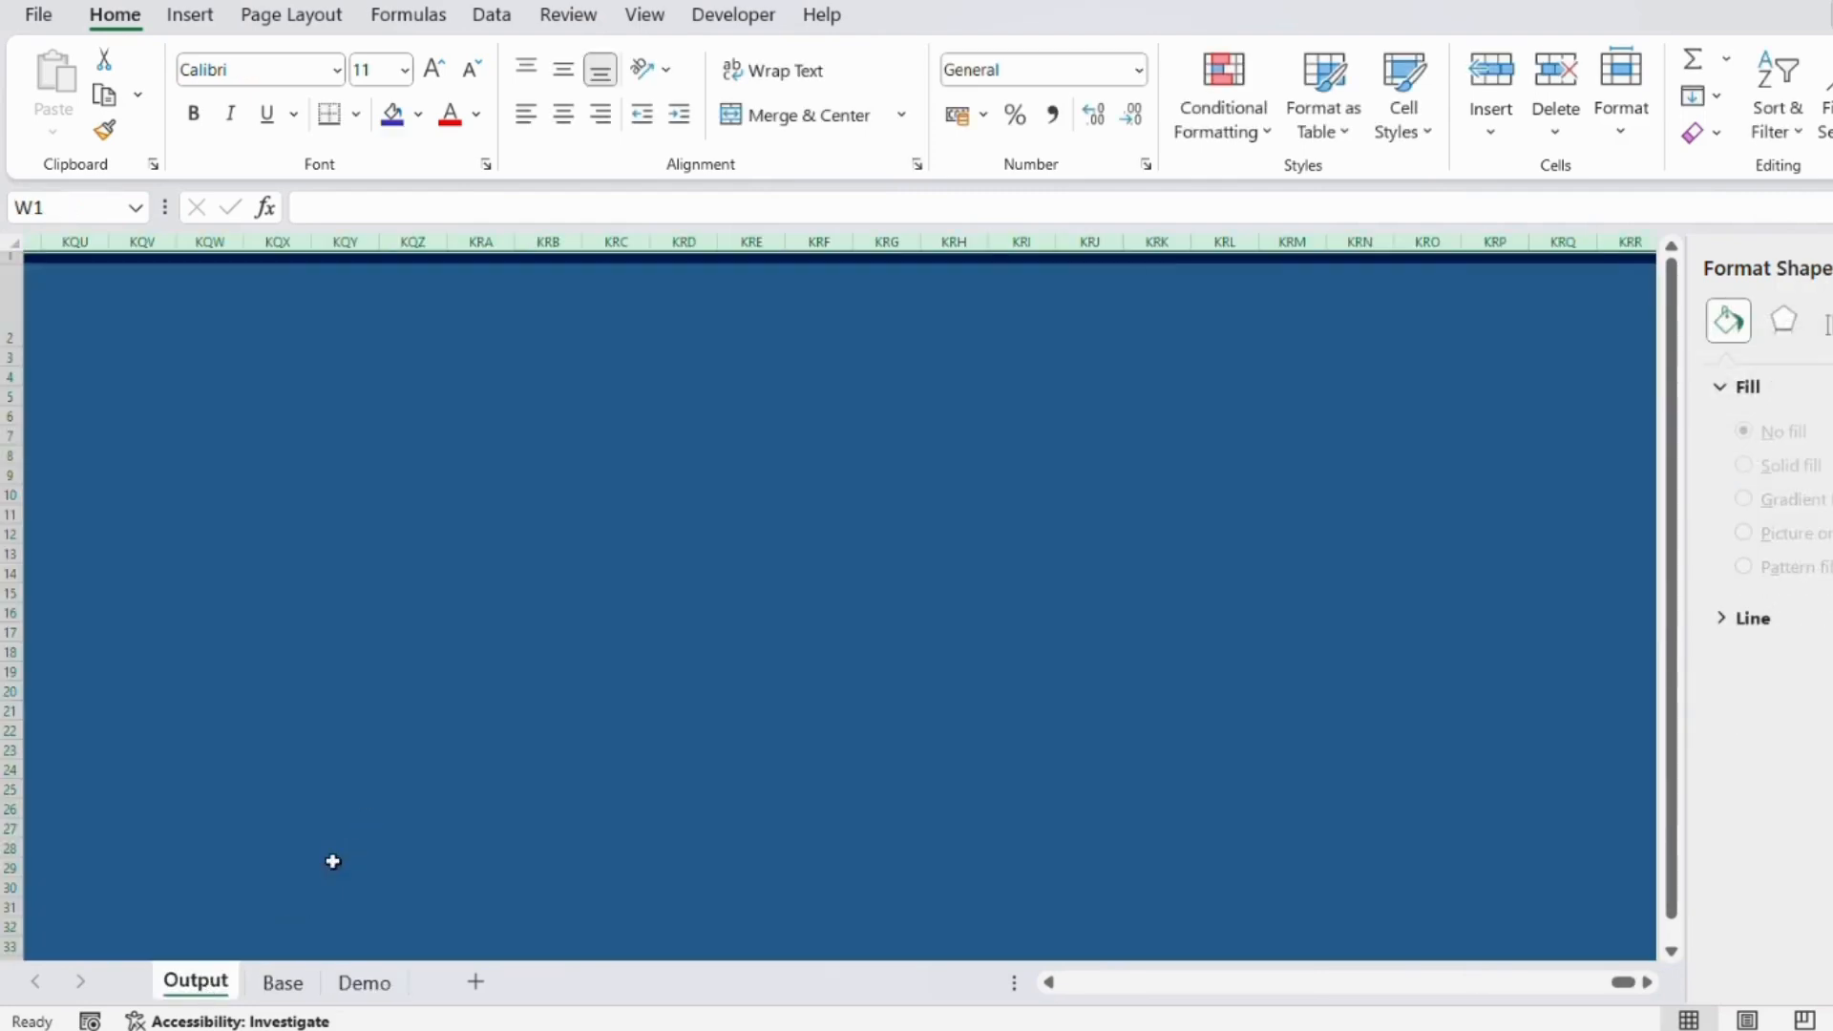
drag(1623, 982, 1611, 982)
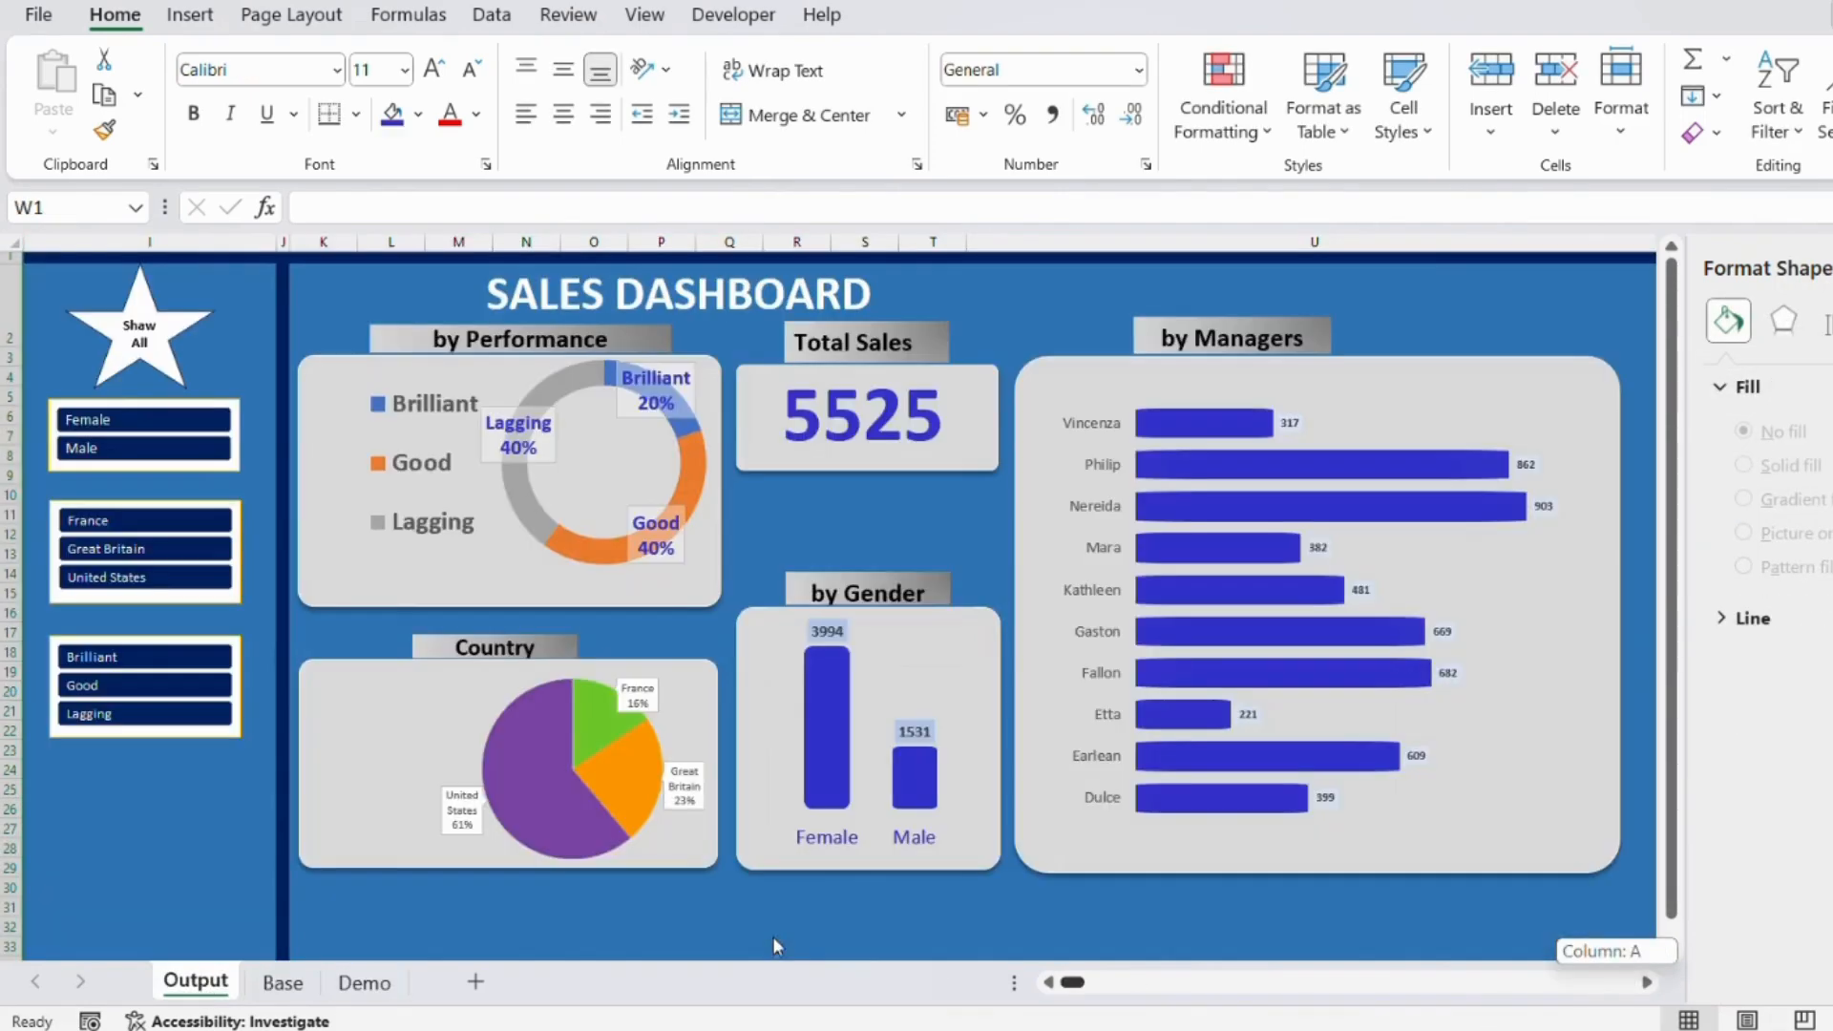
click(589, 608)
click(573, 596)
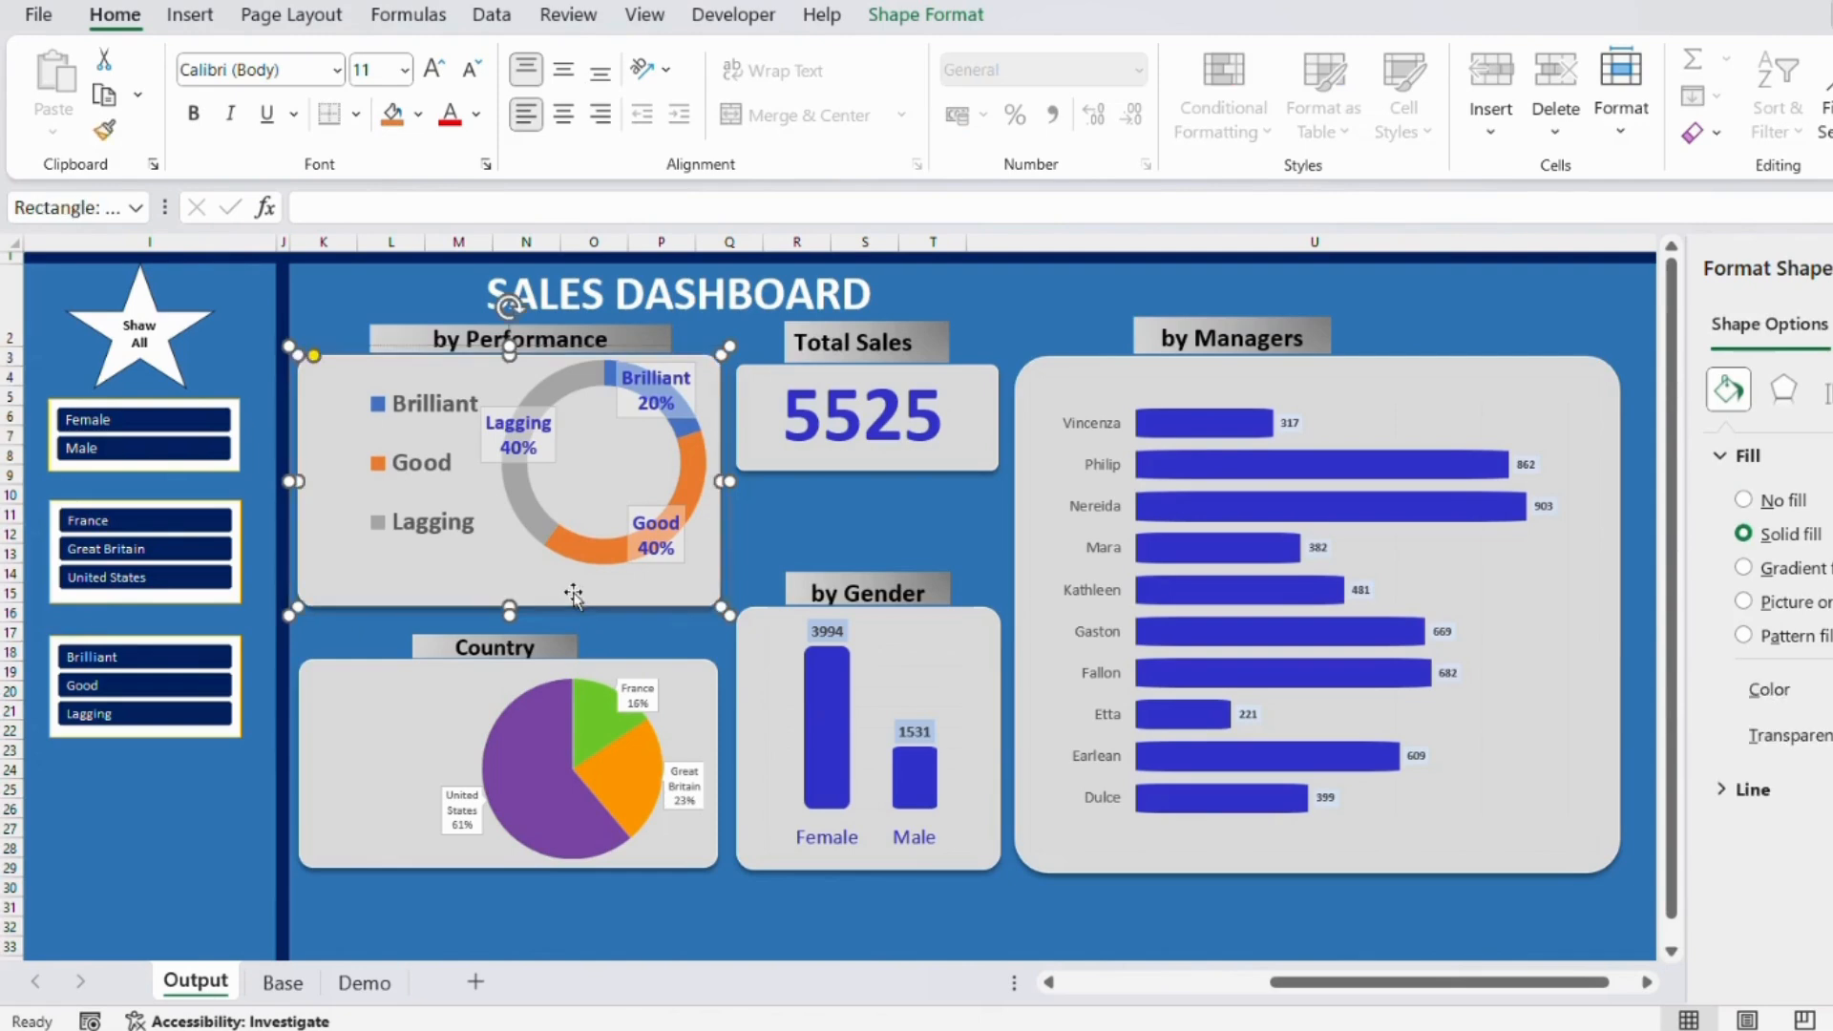
click(363, 982)
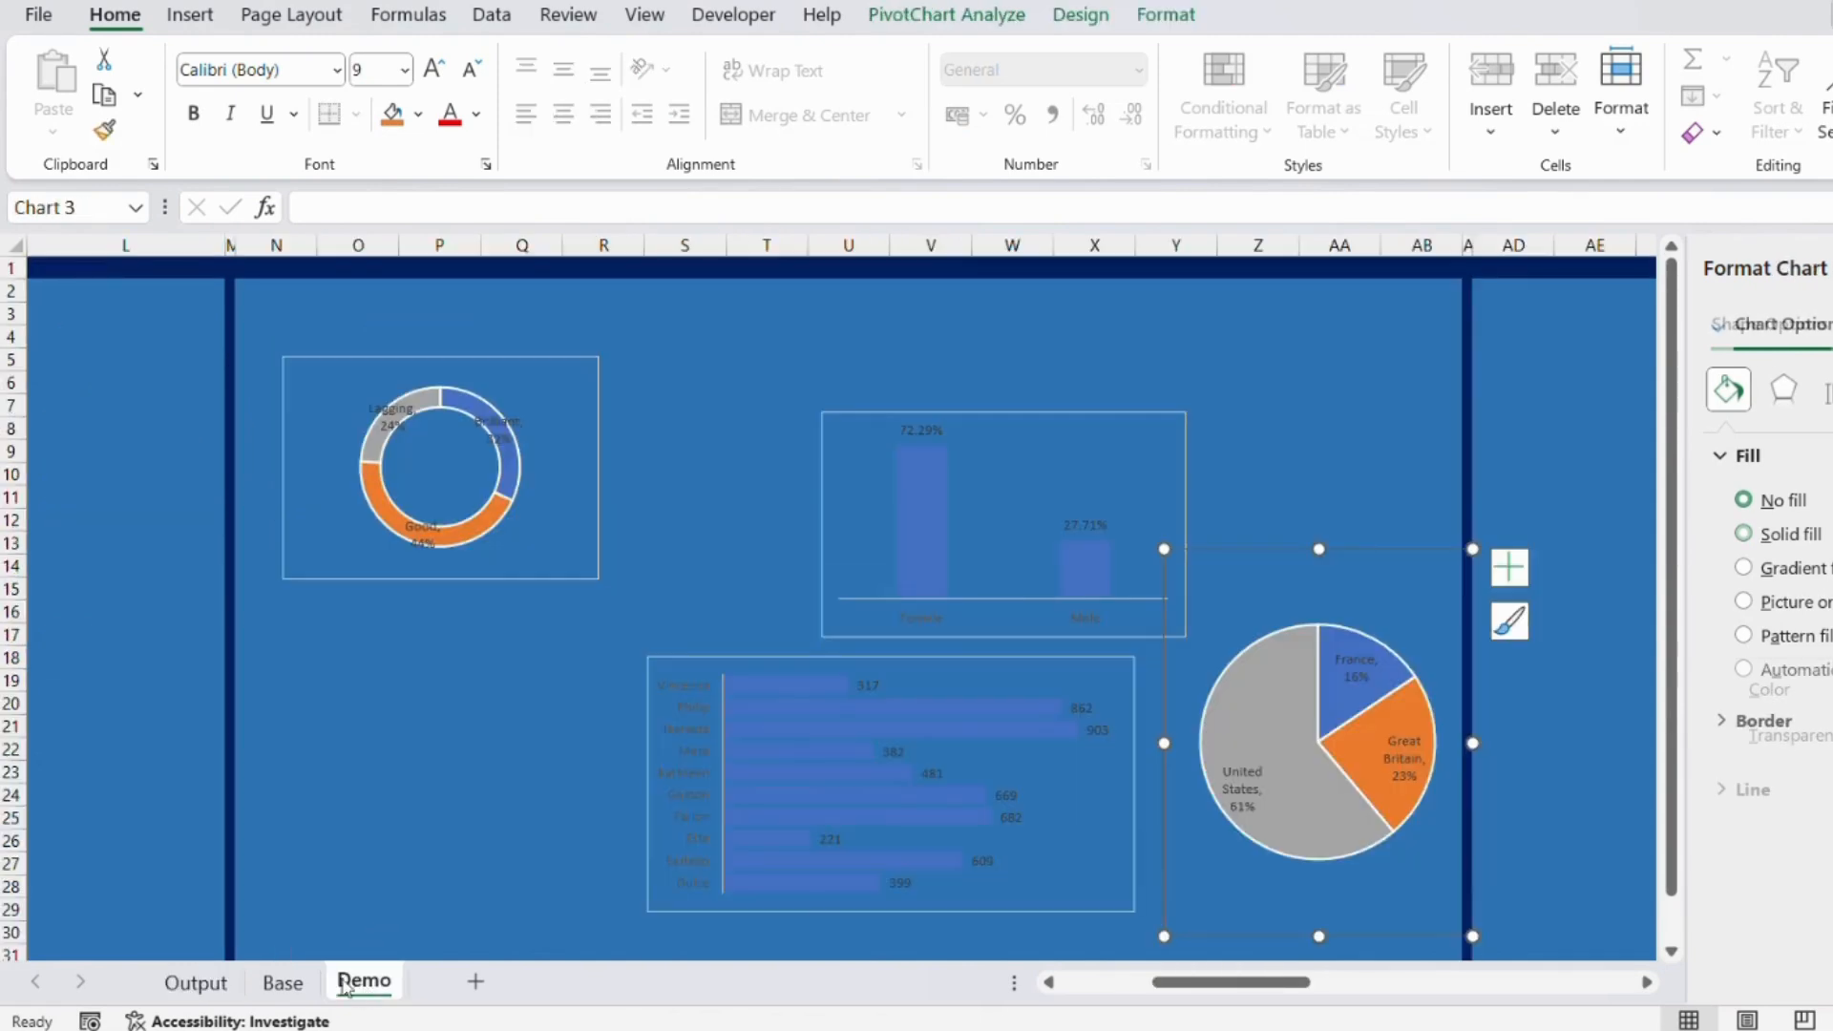
Draw a rounded rectangle covering the doughnut chart on the Demo sheet, slightly larger than the chart frame.
click(401, 699)
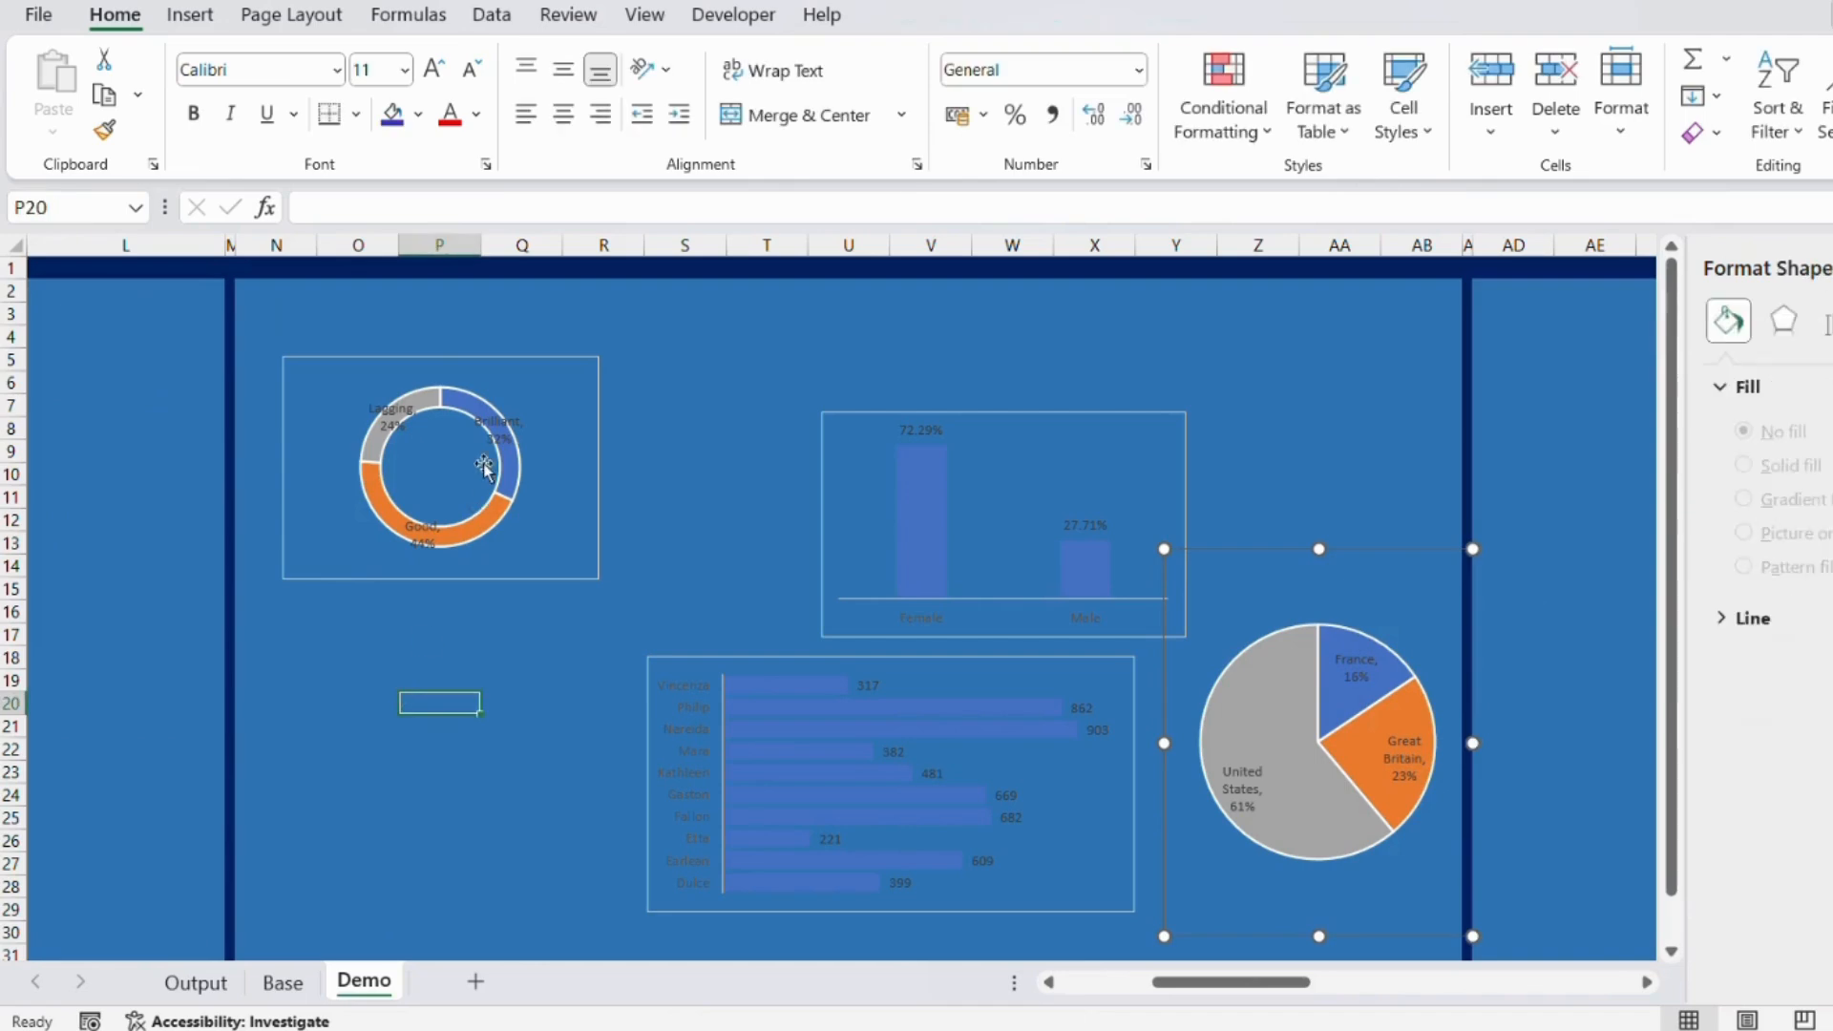
click(508, 374)
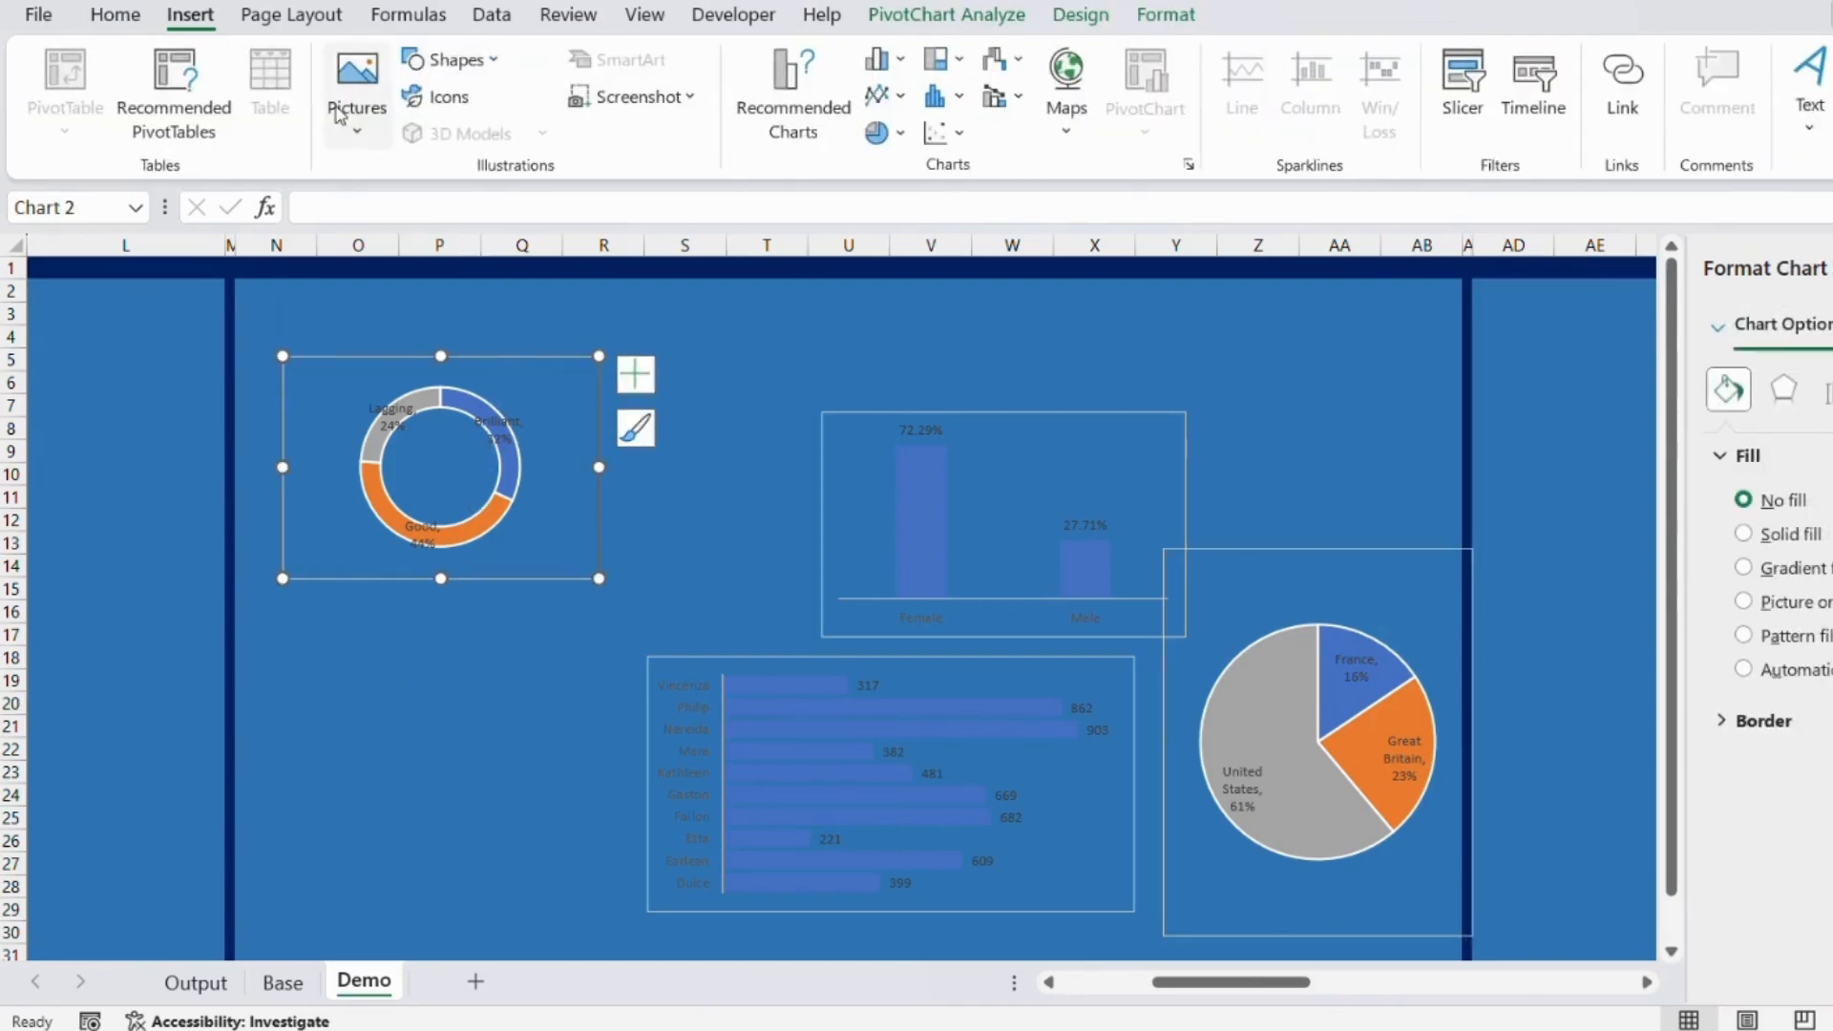
click(477, 60)
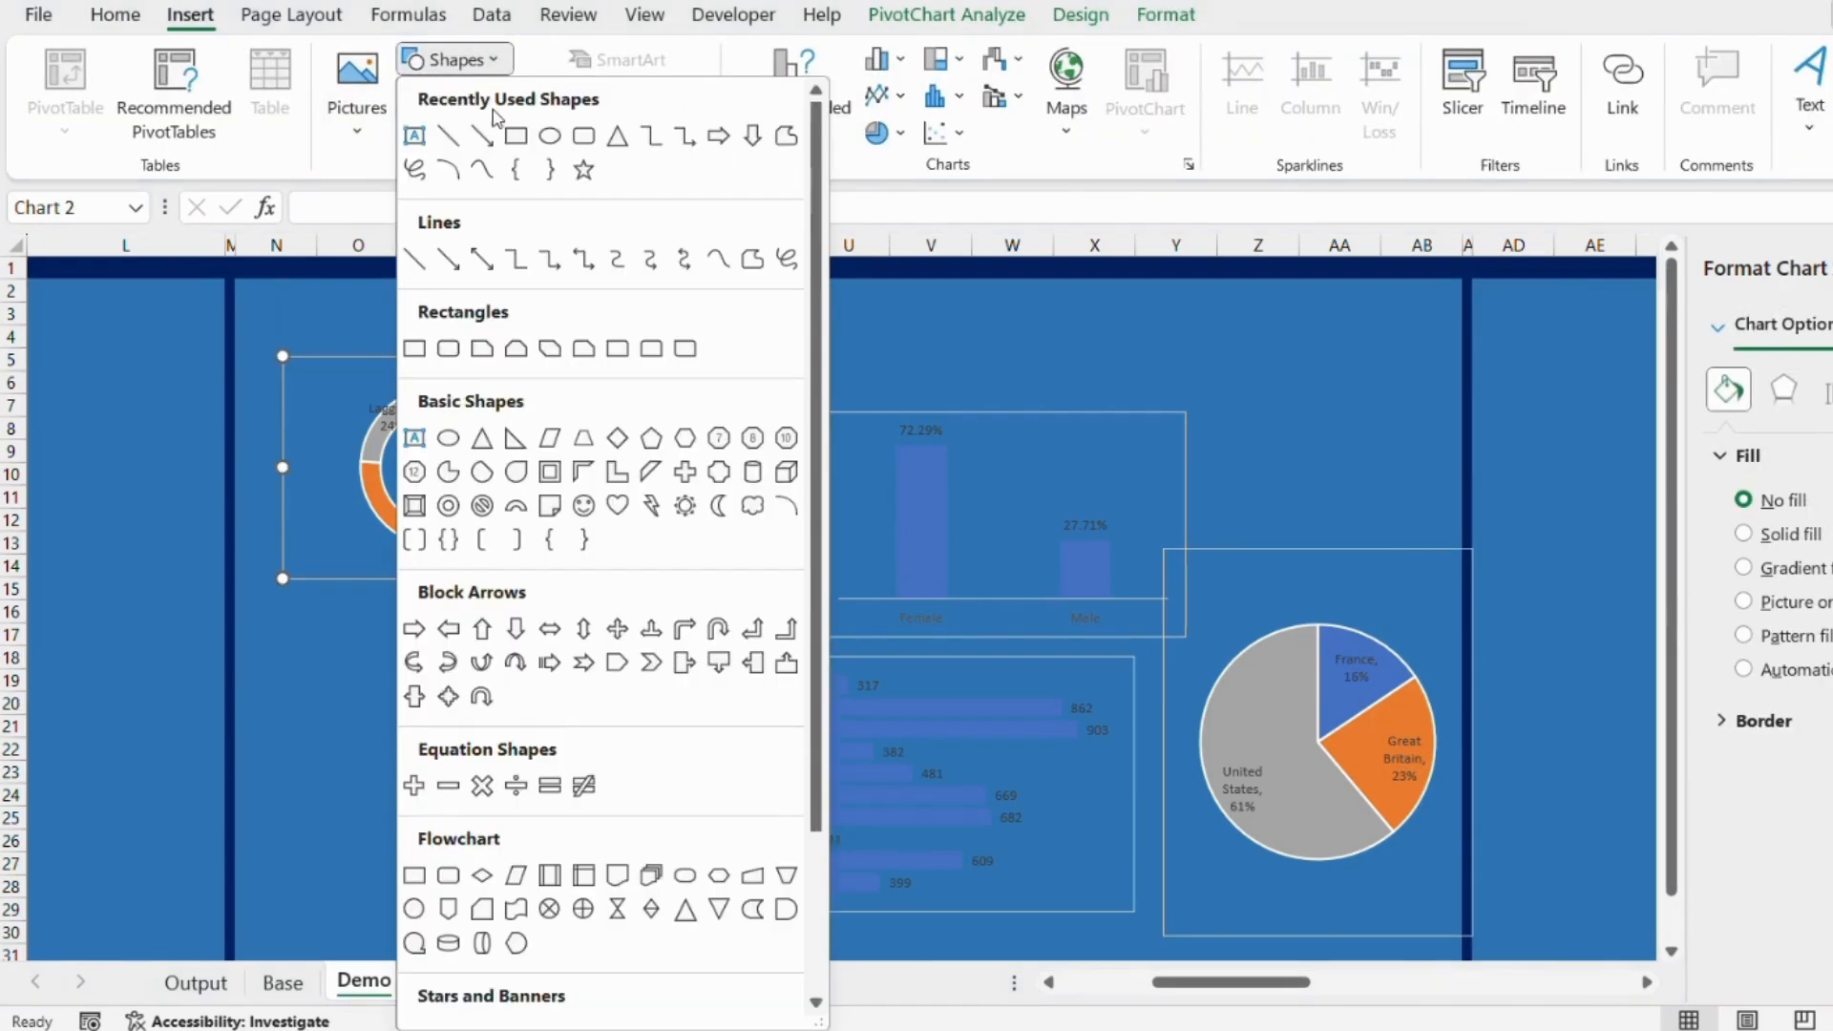
click(585, 138)
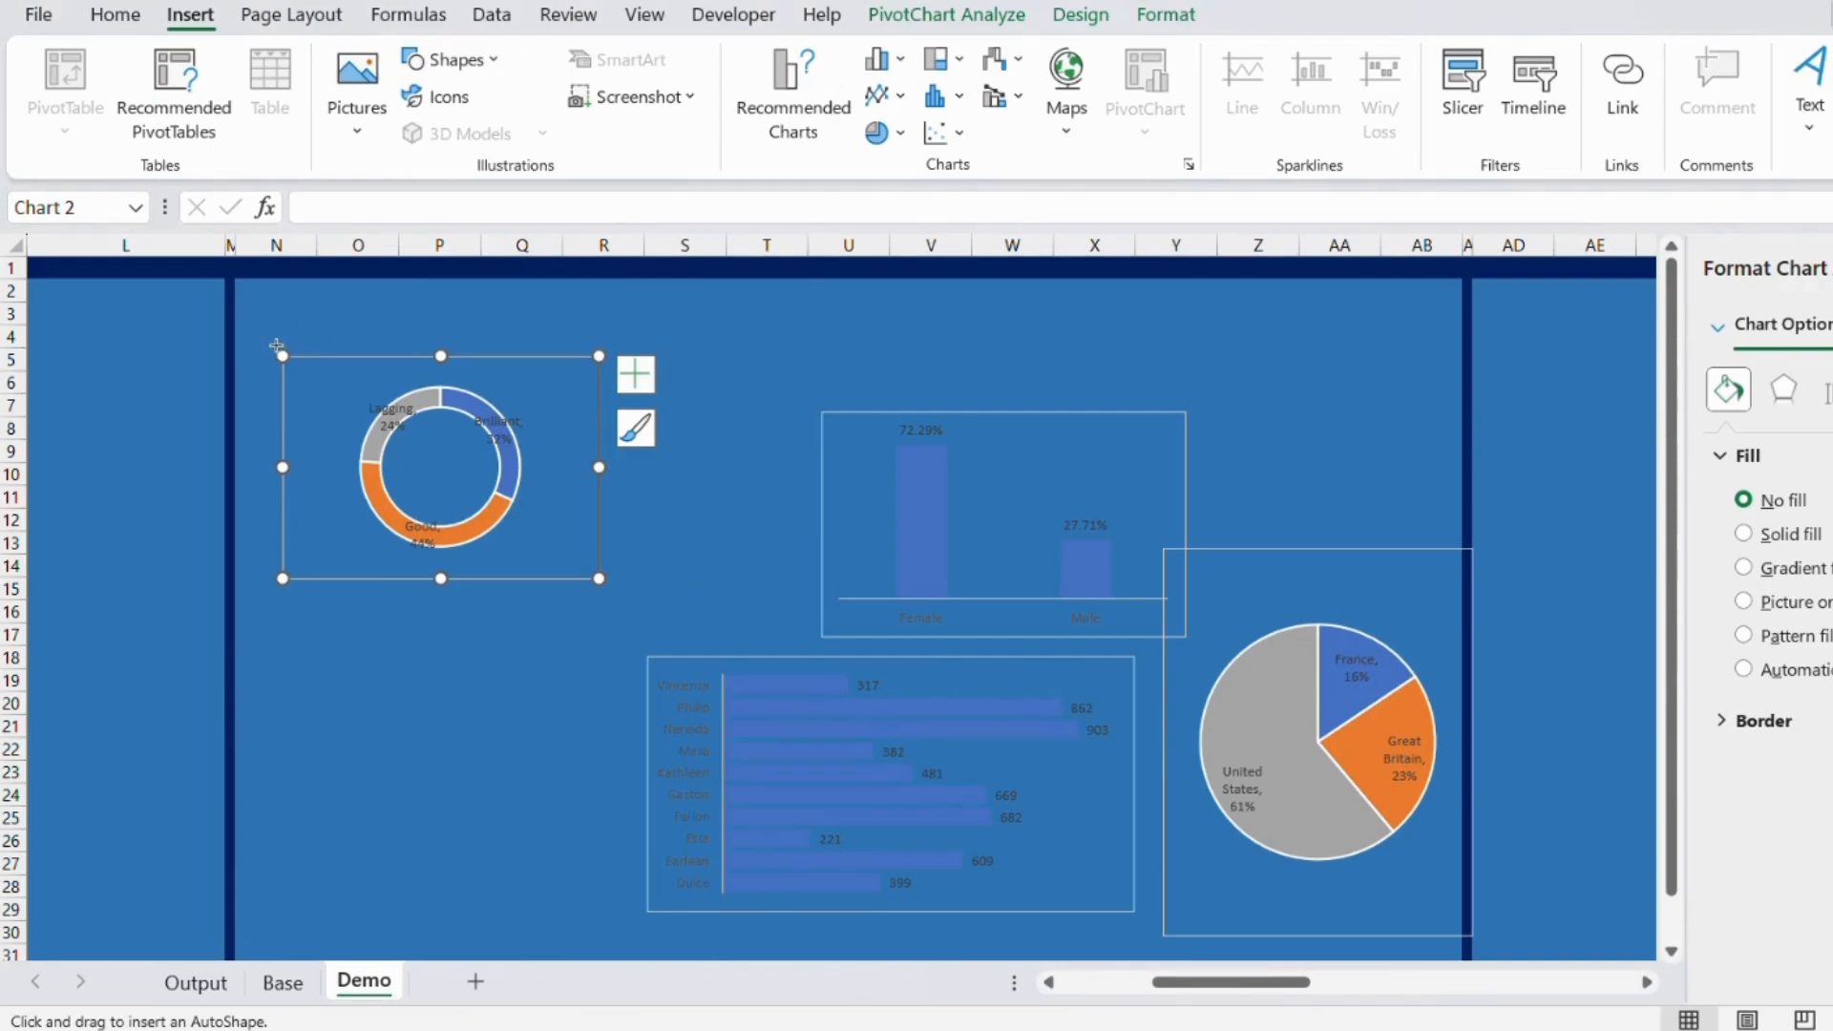
drag(277, 345, 603, 585)
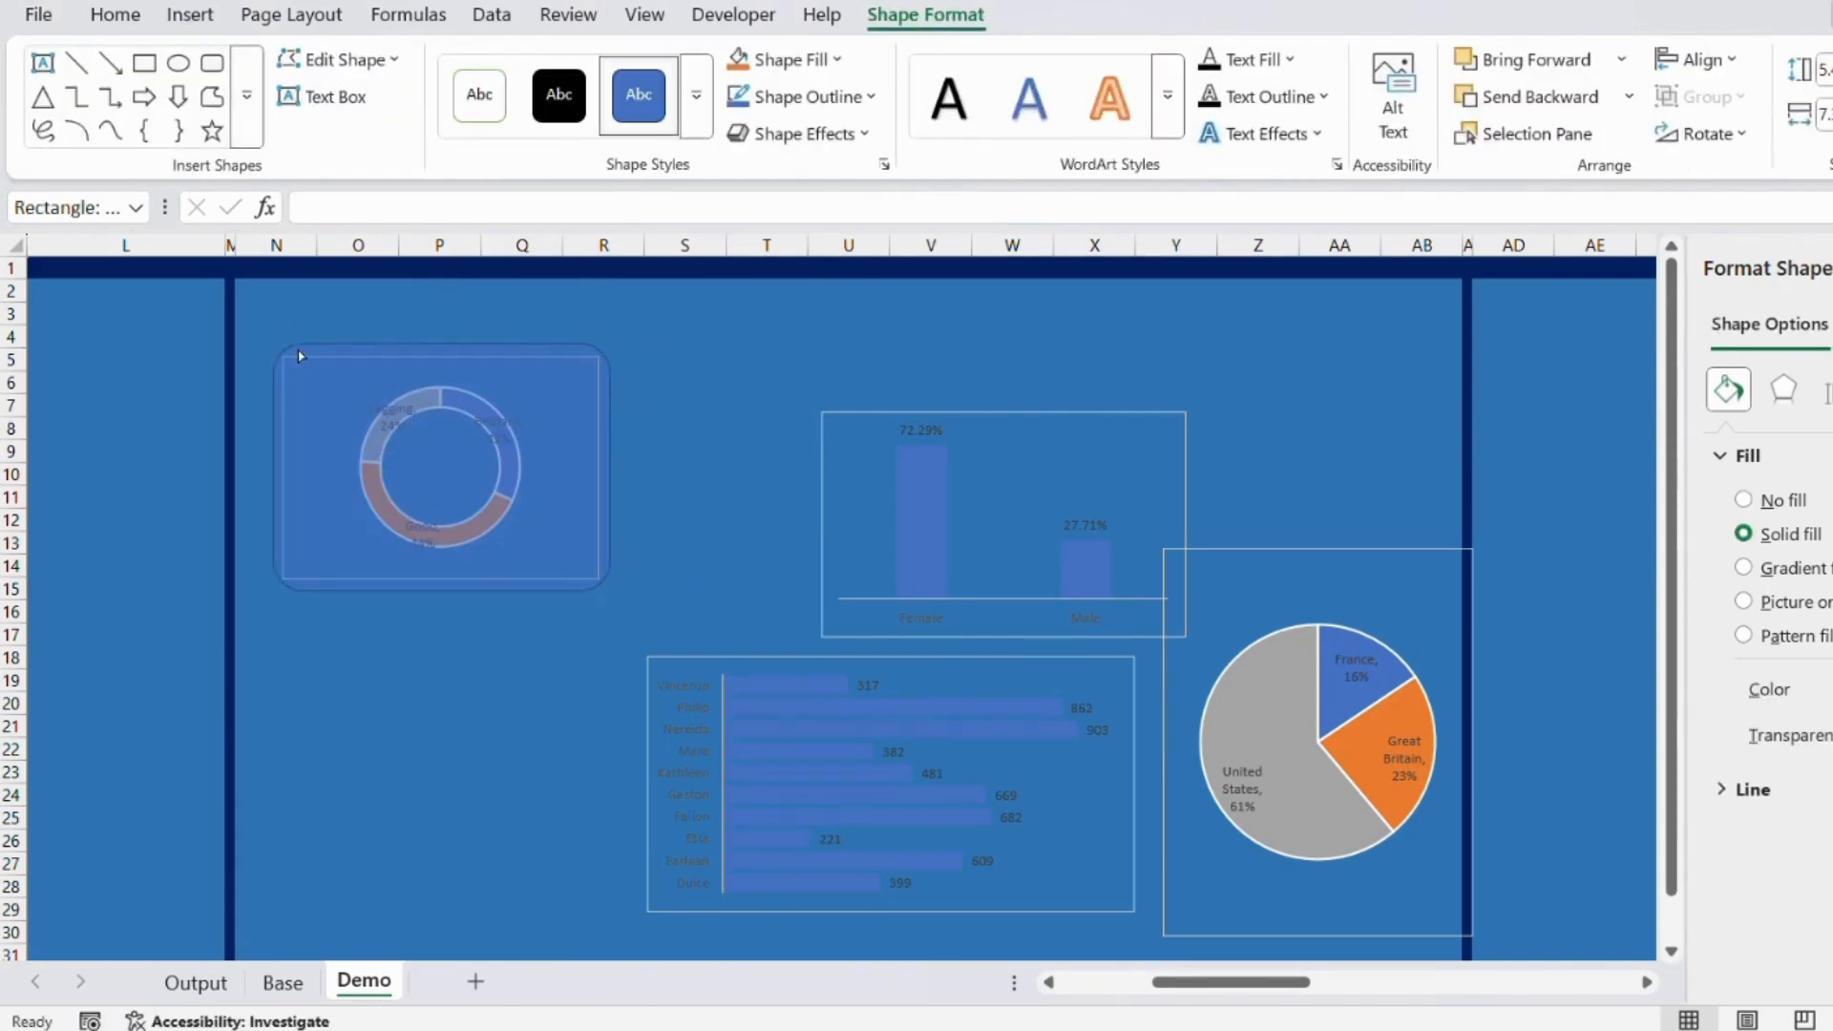
Fill the rounded rectangle with light grey and send it to the back, behind the doughnut chart.
click(785, 60)
click(744, 351)
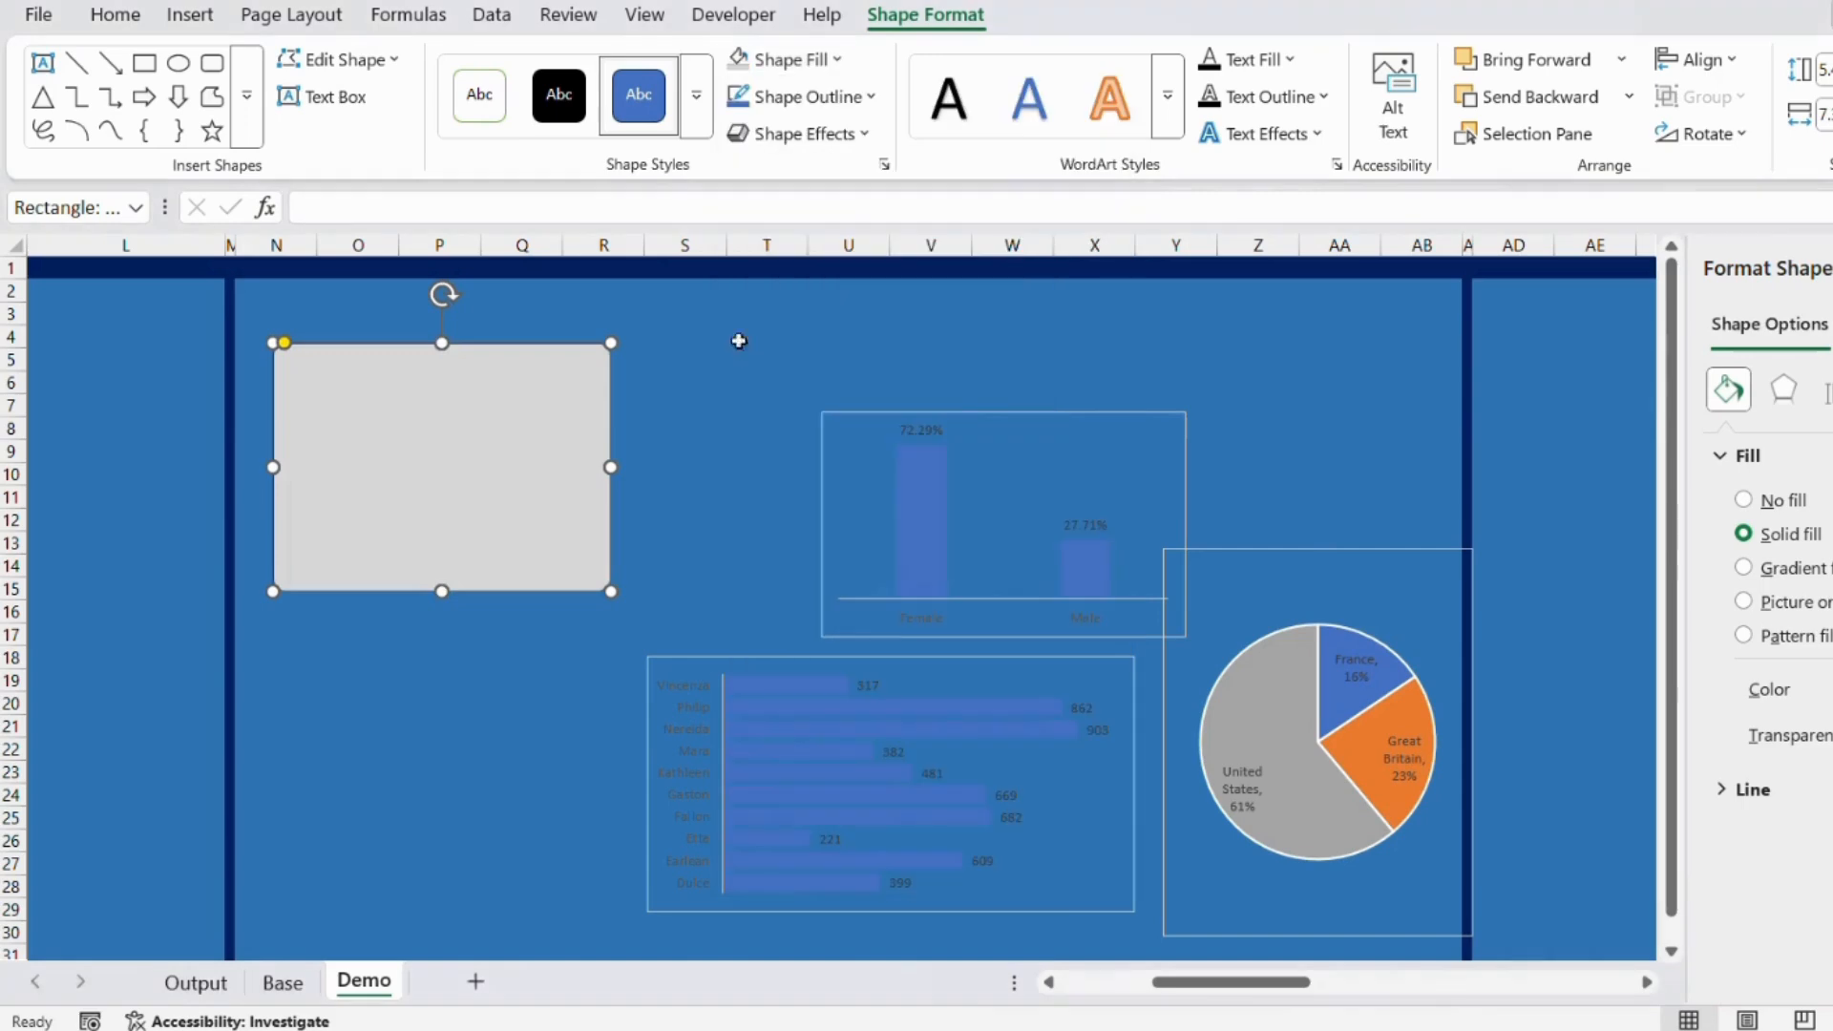
right_click(513, 355)
click(621, 664)
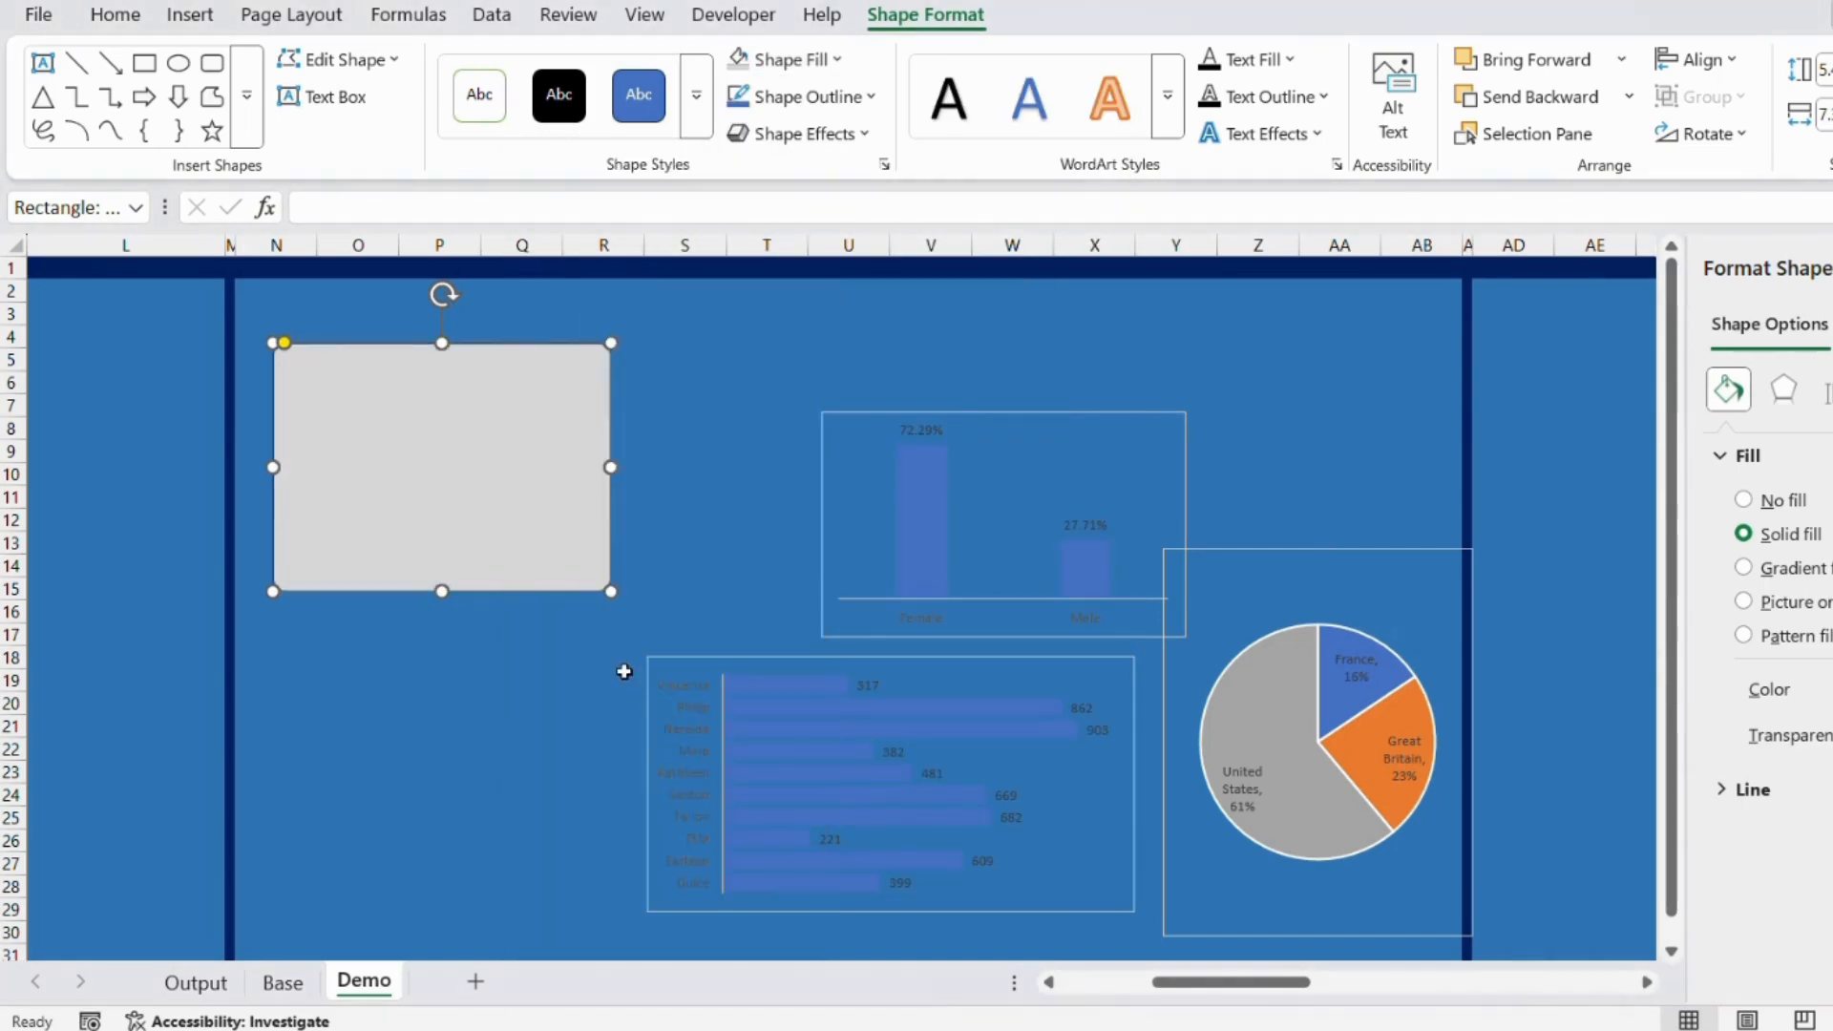
Set the border of the doughnut series to No line.
click(487, 520)
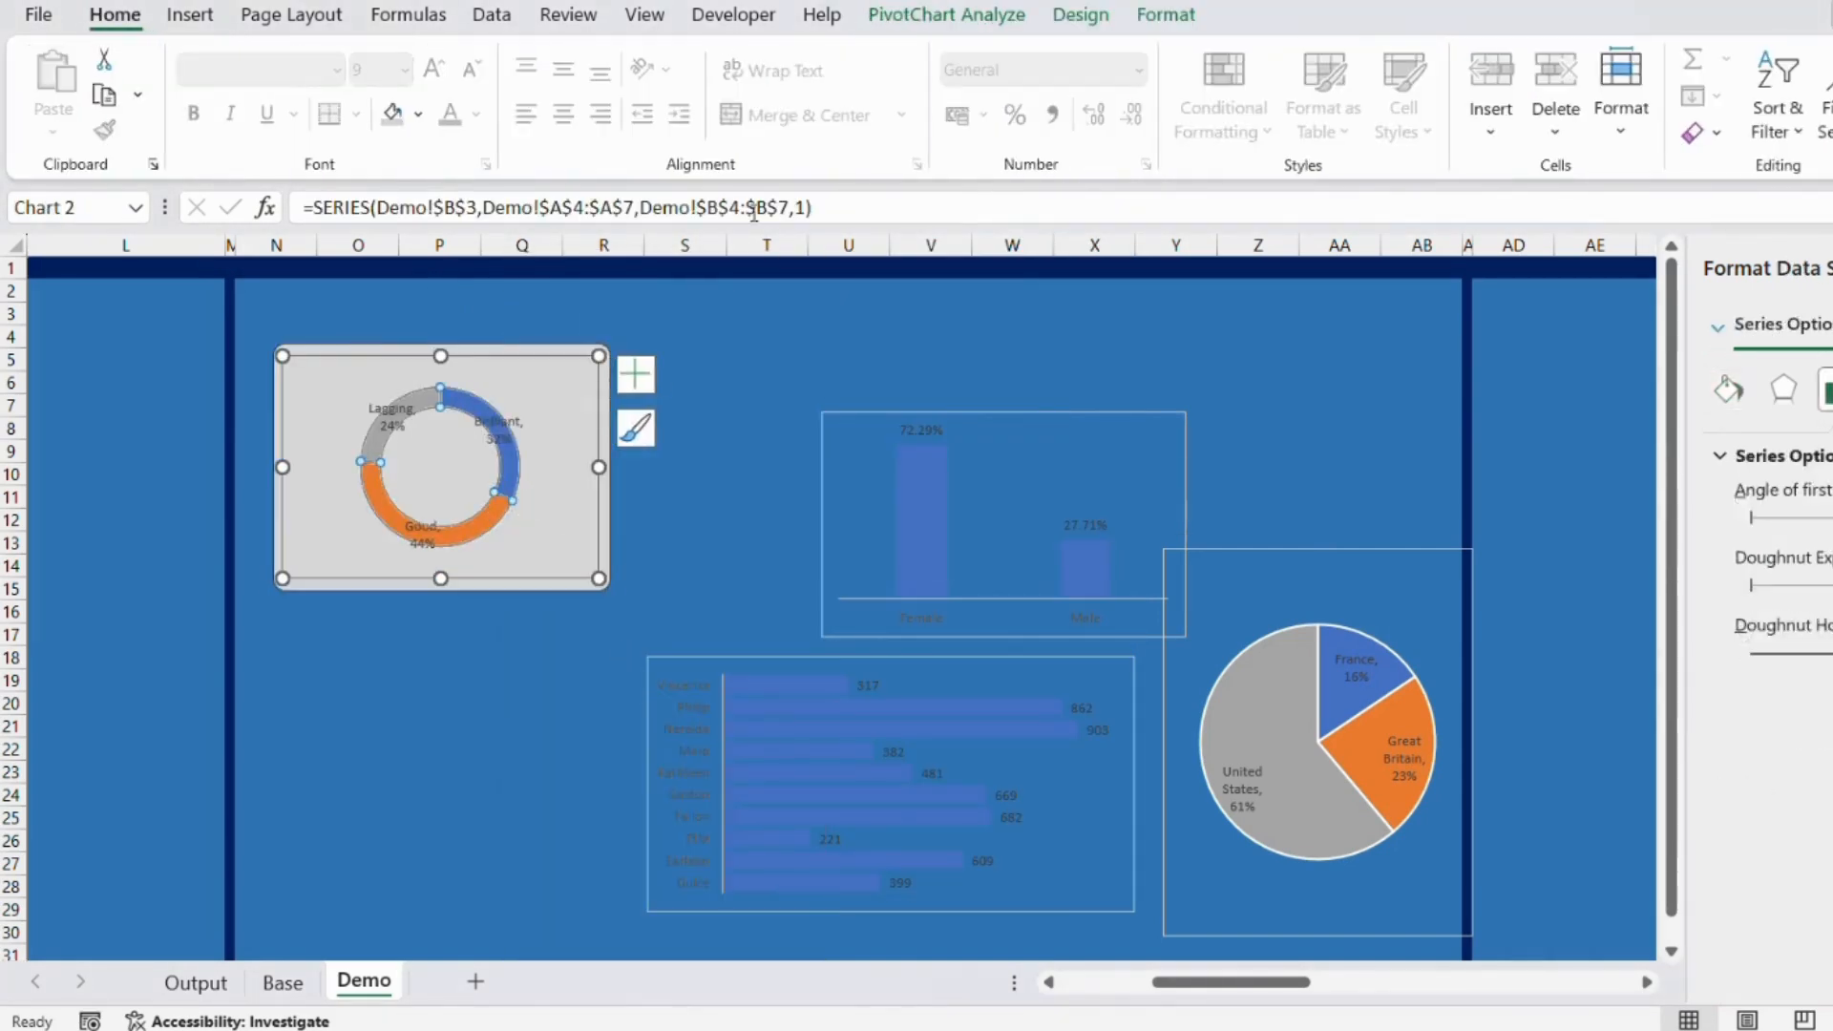
click(1728, 390)
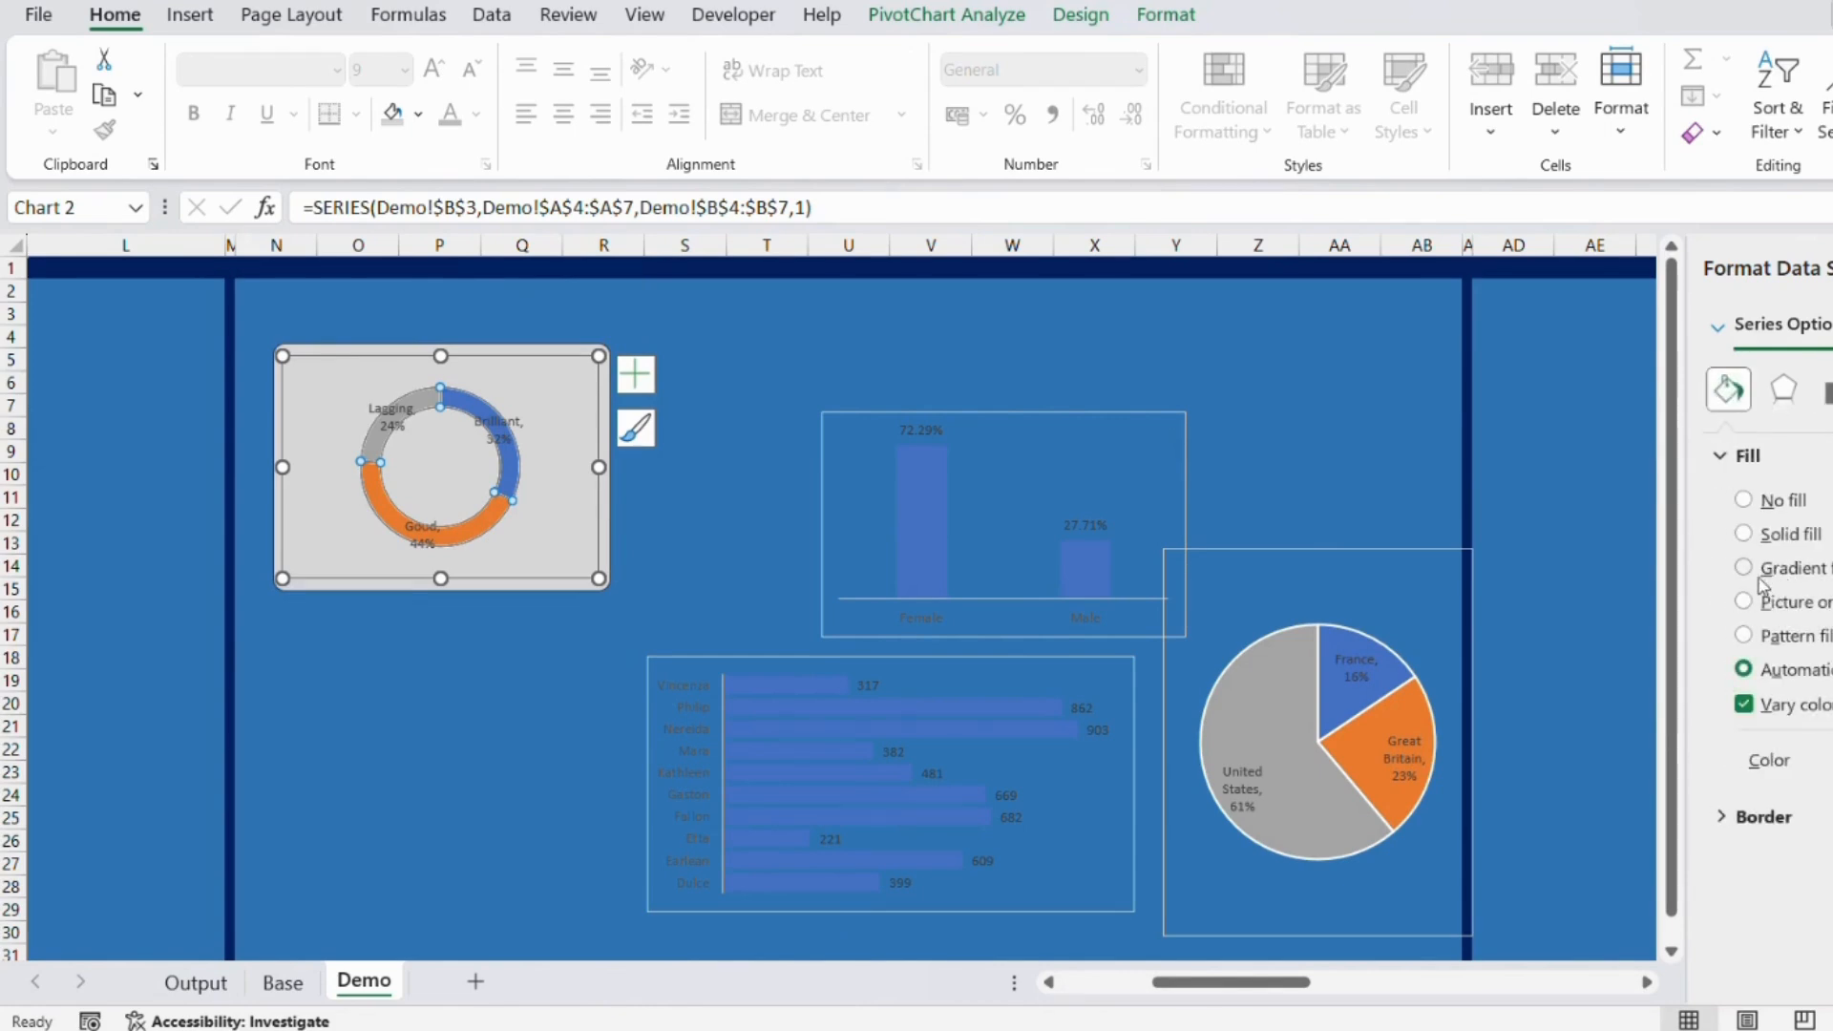
click(1776, 821)
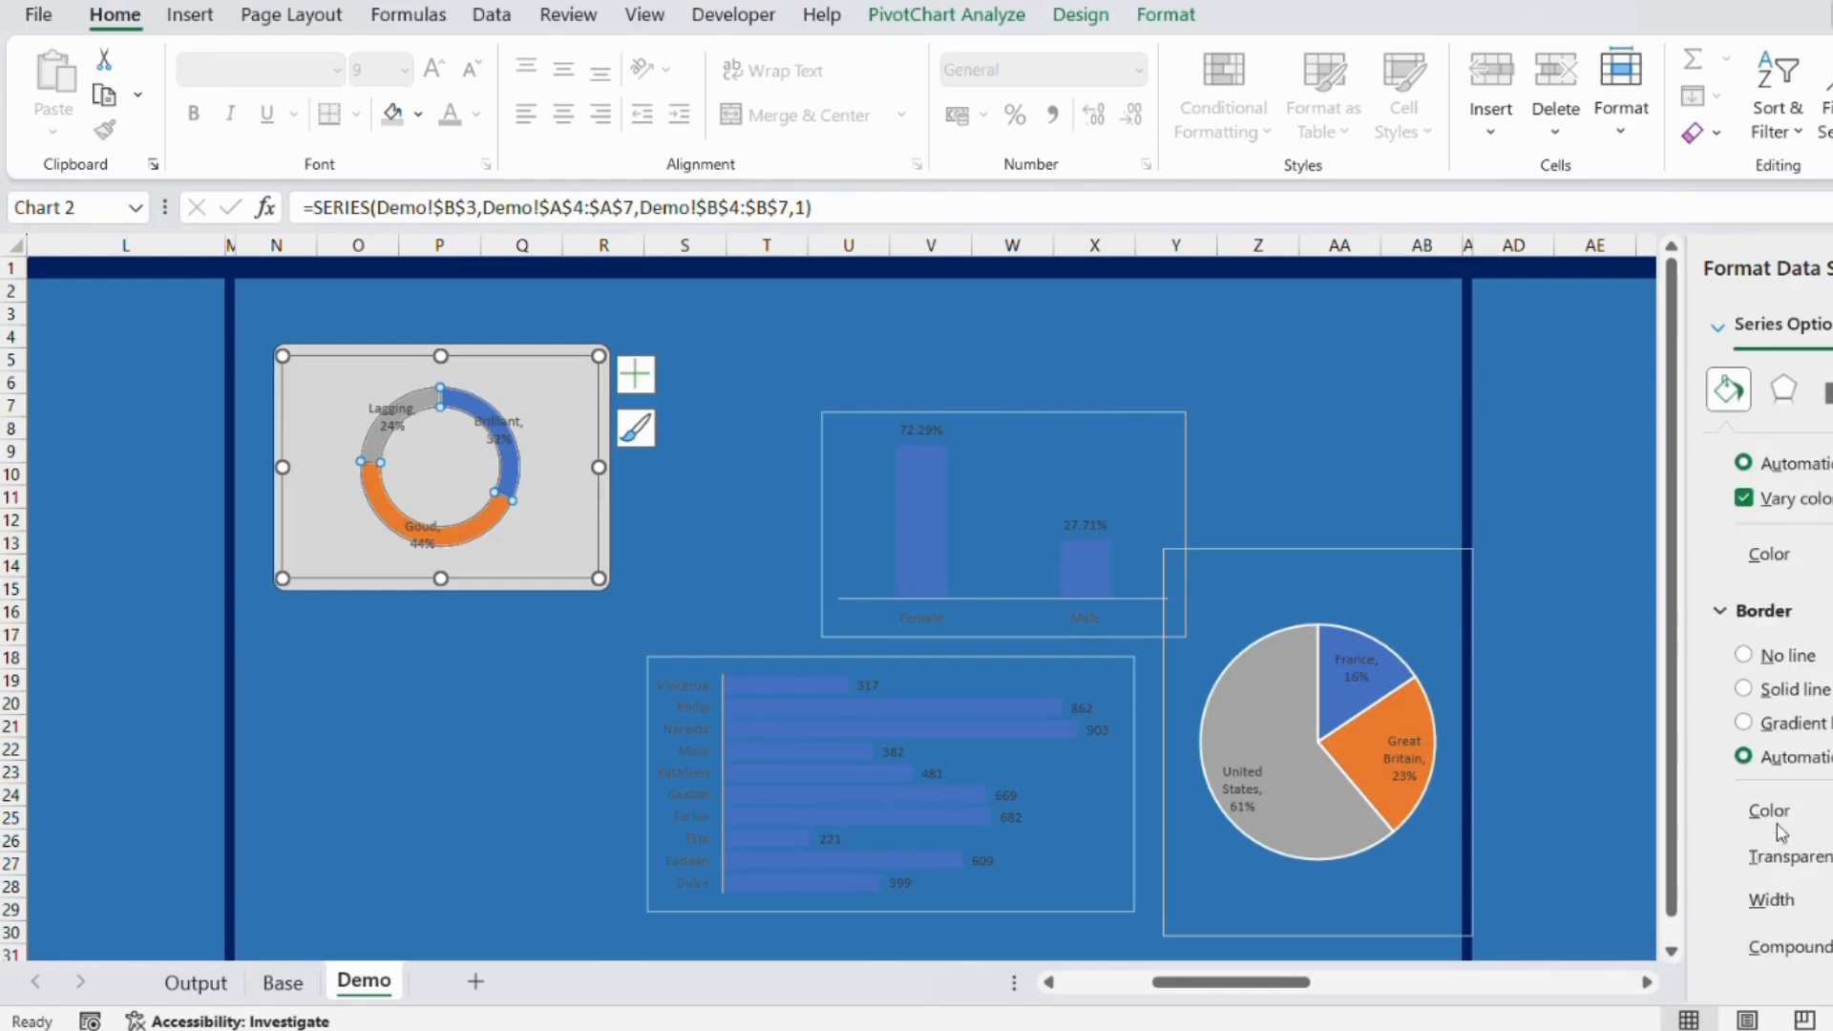
click(1772, 659)
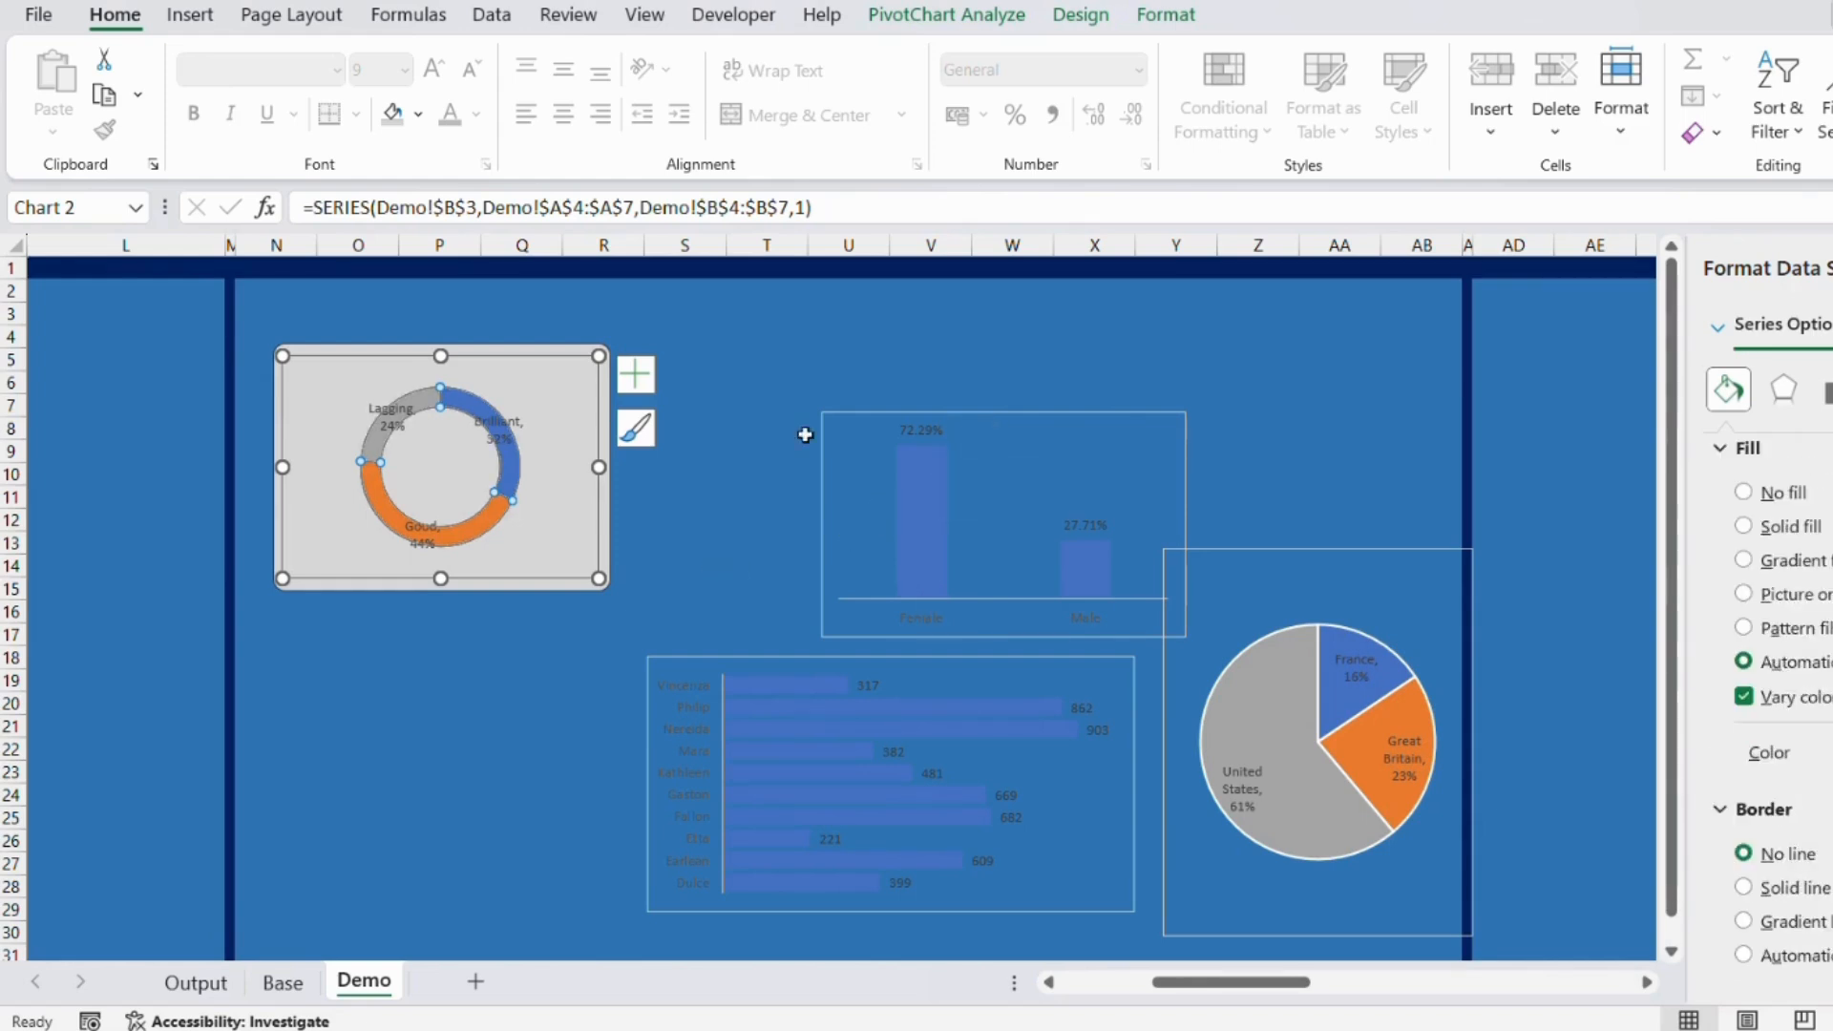
click(759, 385)
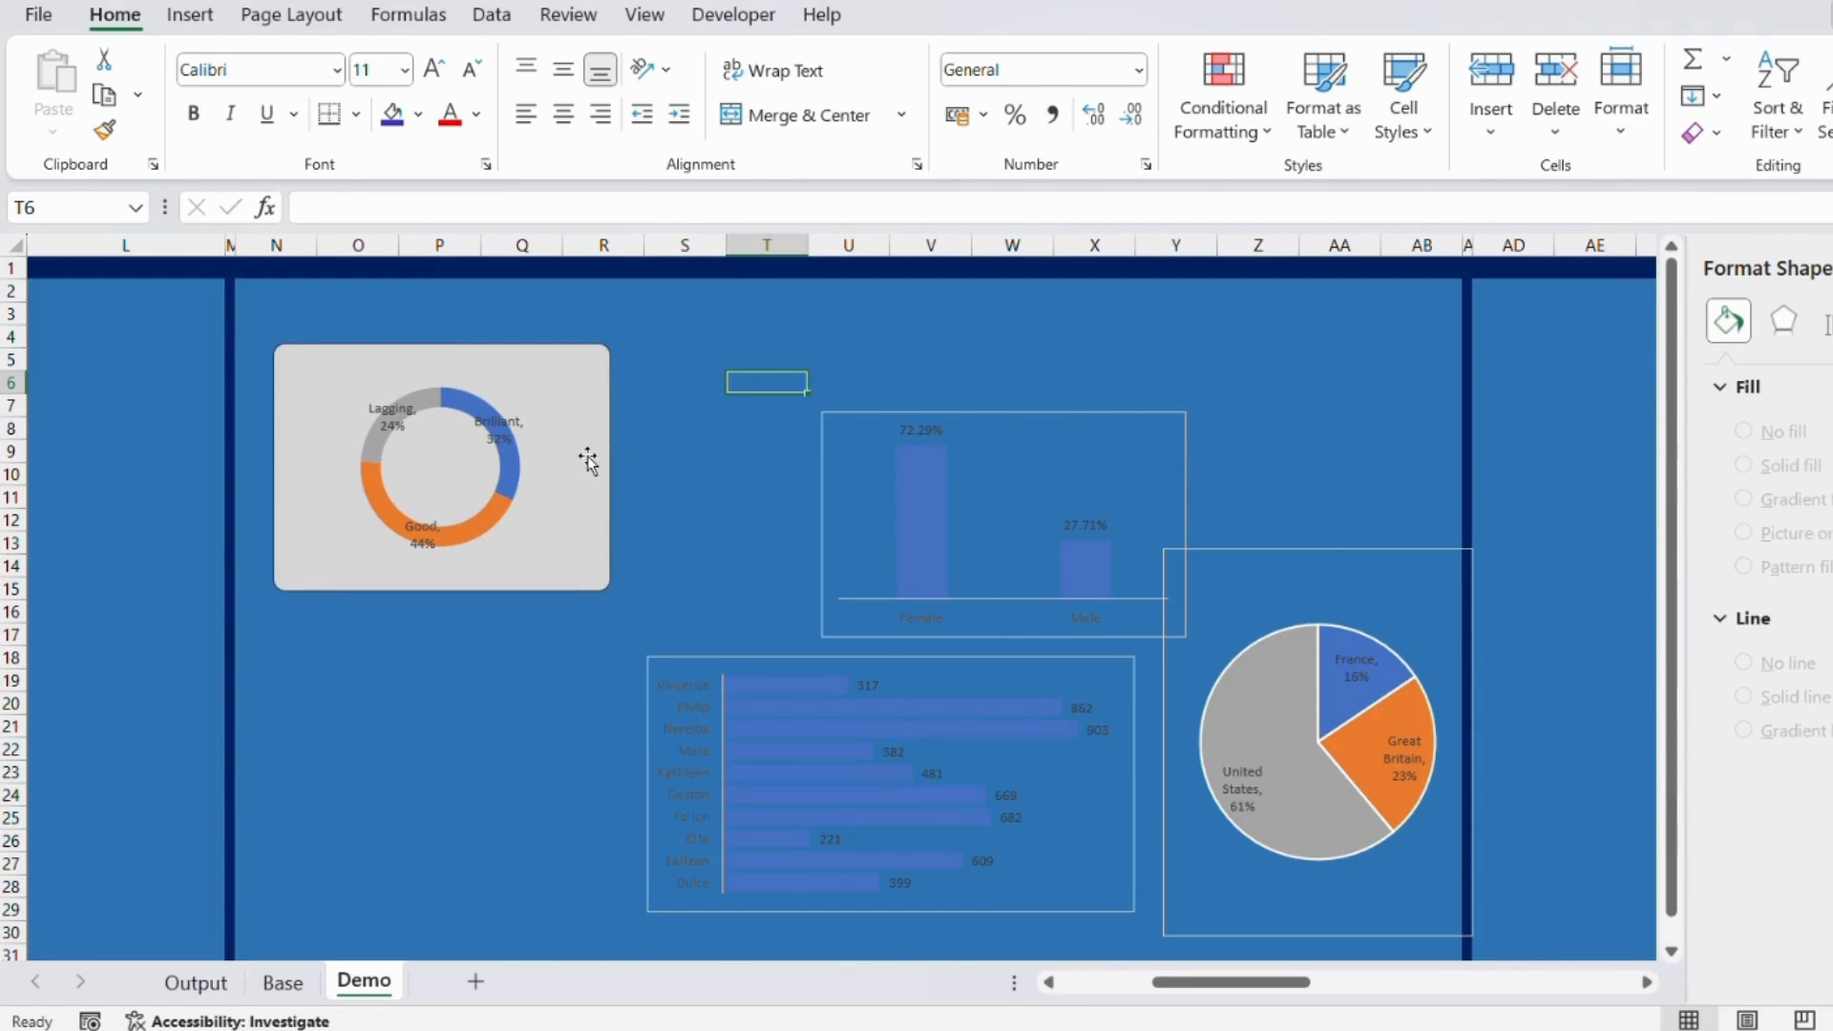
Duplicate the grey rounded rectangle and place the copy directly below the doughnut chart's panel.
click(581, 368)
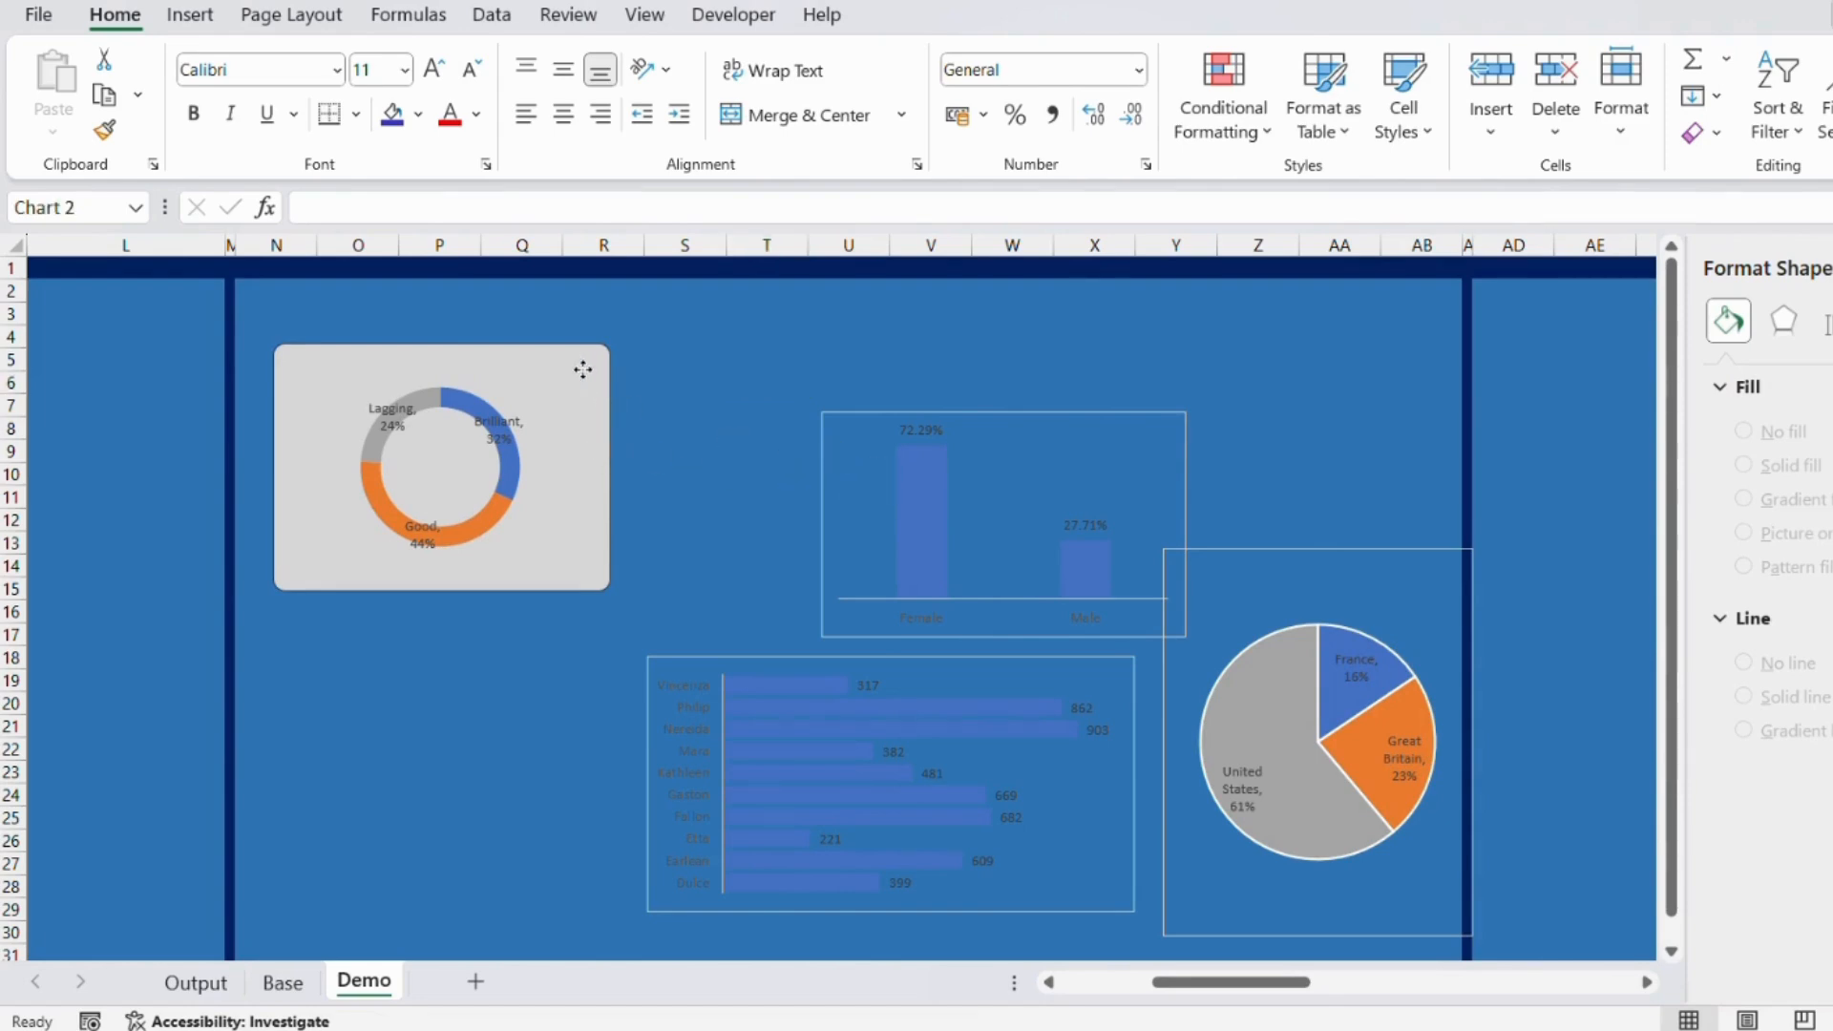
click(582, 352)
drag(582, 352, 584, 609)
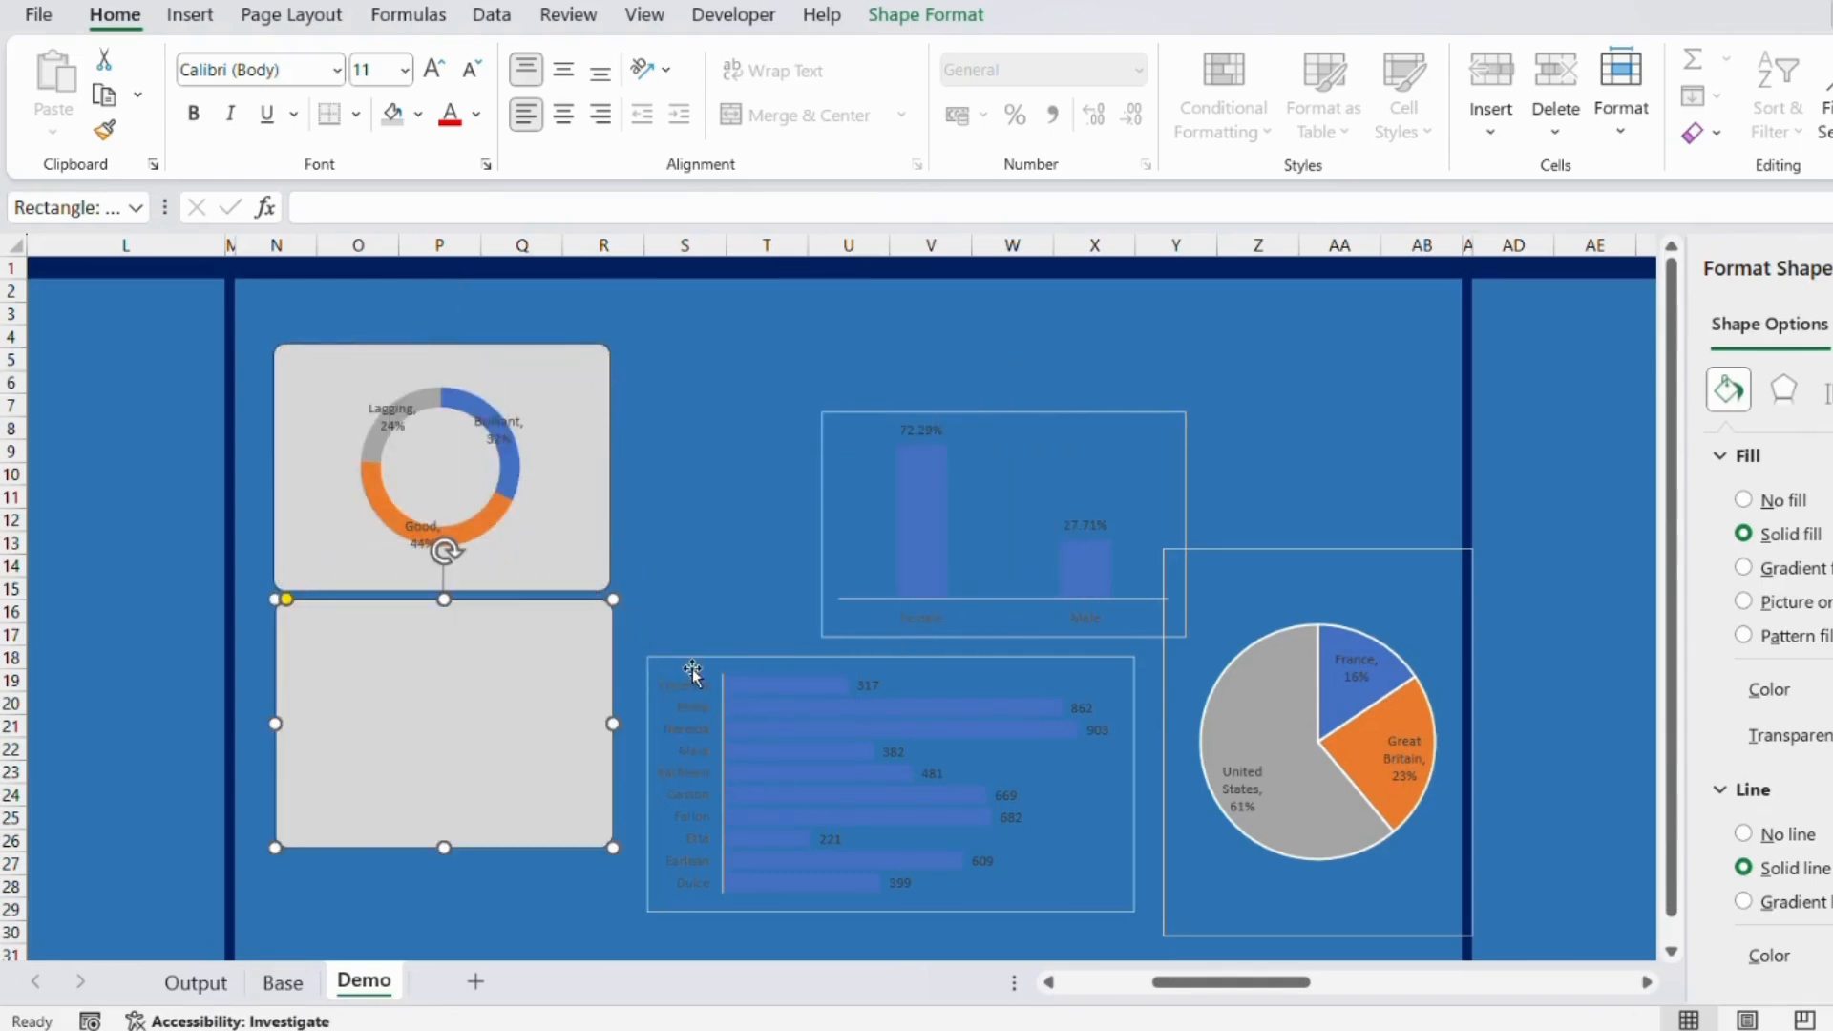
Move the country pie chart onto the lower grey panel and send that panel to the back.
click(716, 578)
click(1356, 669)
drag(1326, 578, 454, 576)
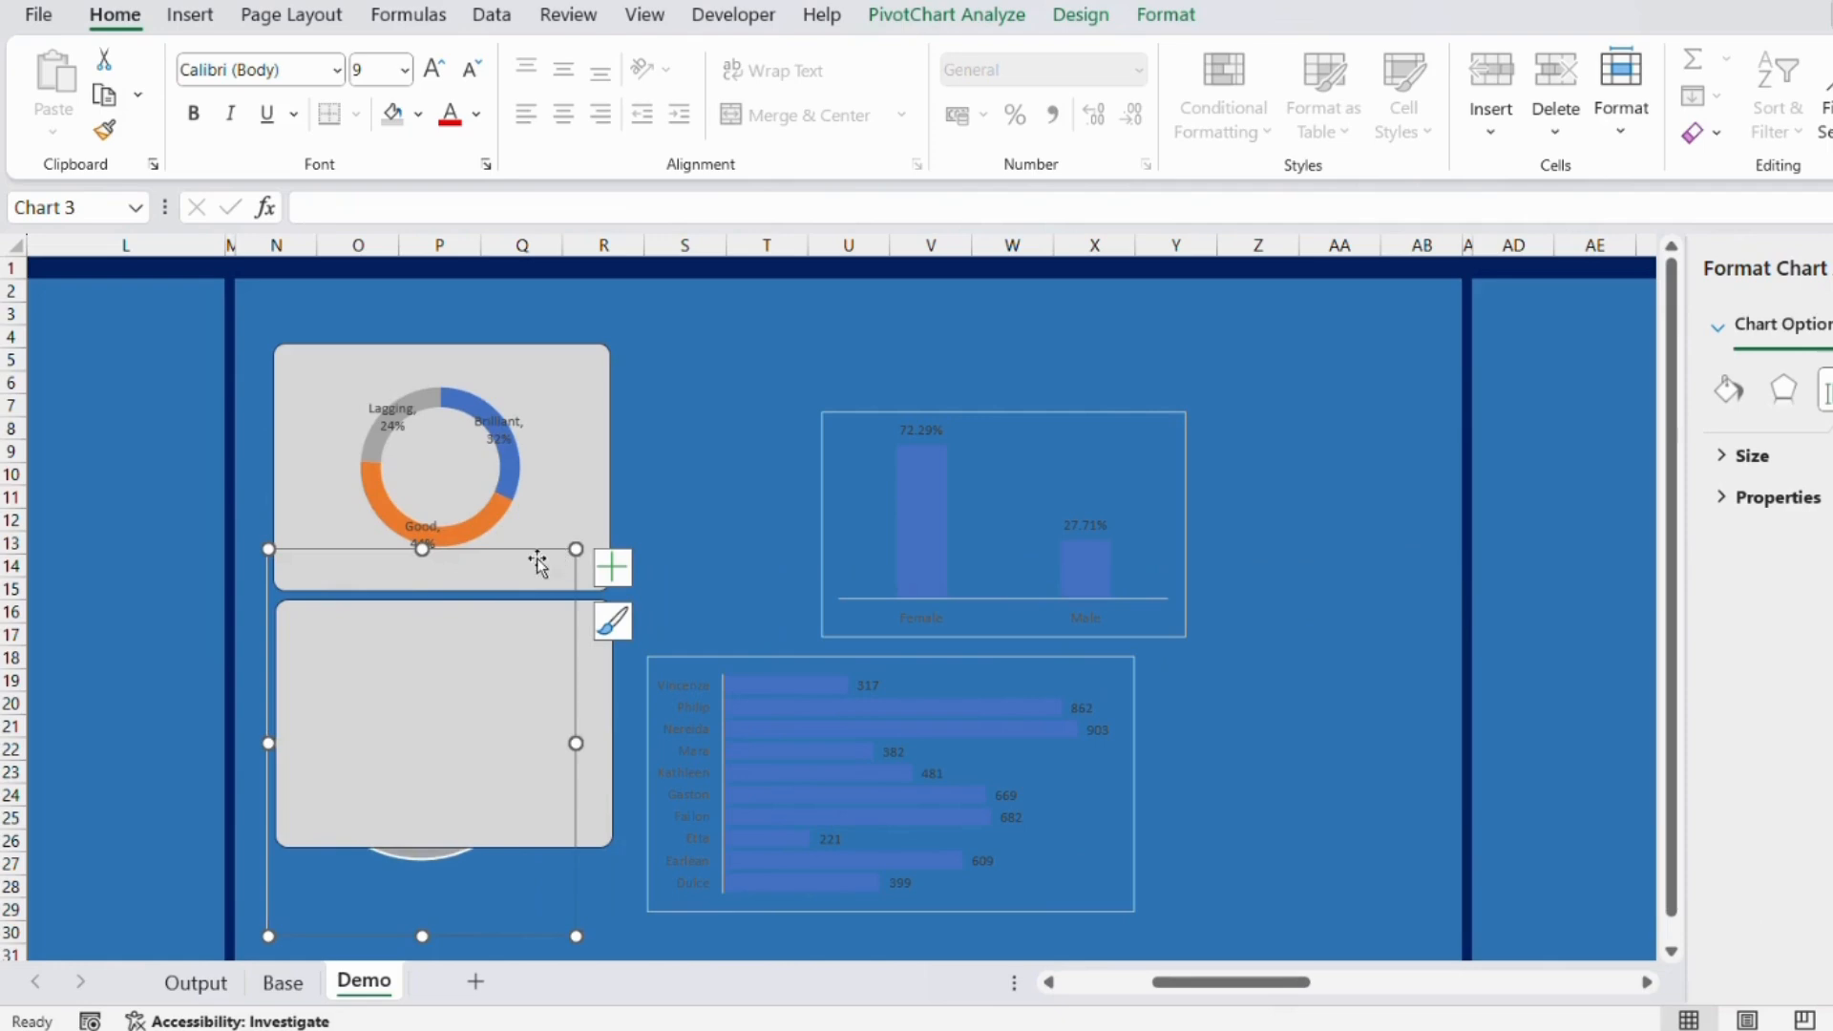
click(487, 647)
right_click(489, 645)
click(585, 660)
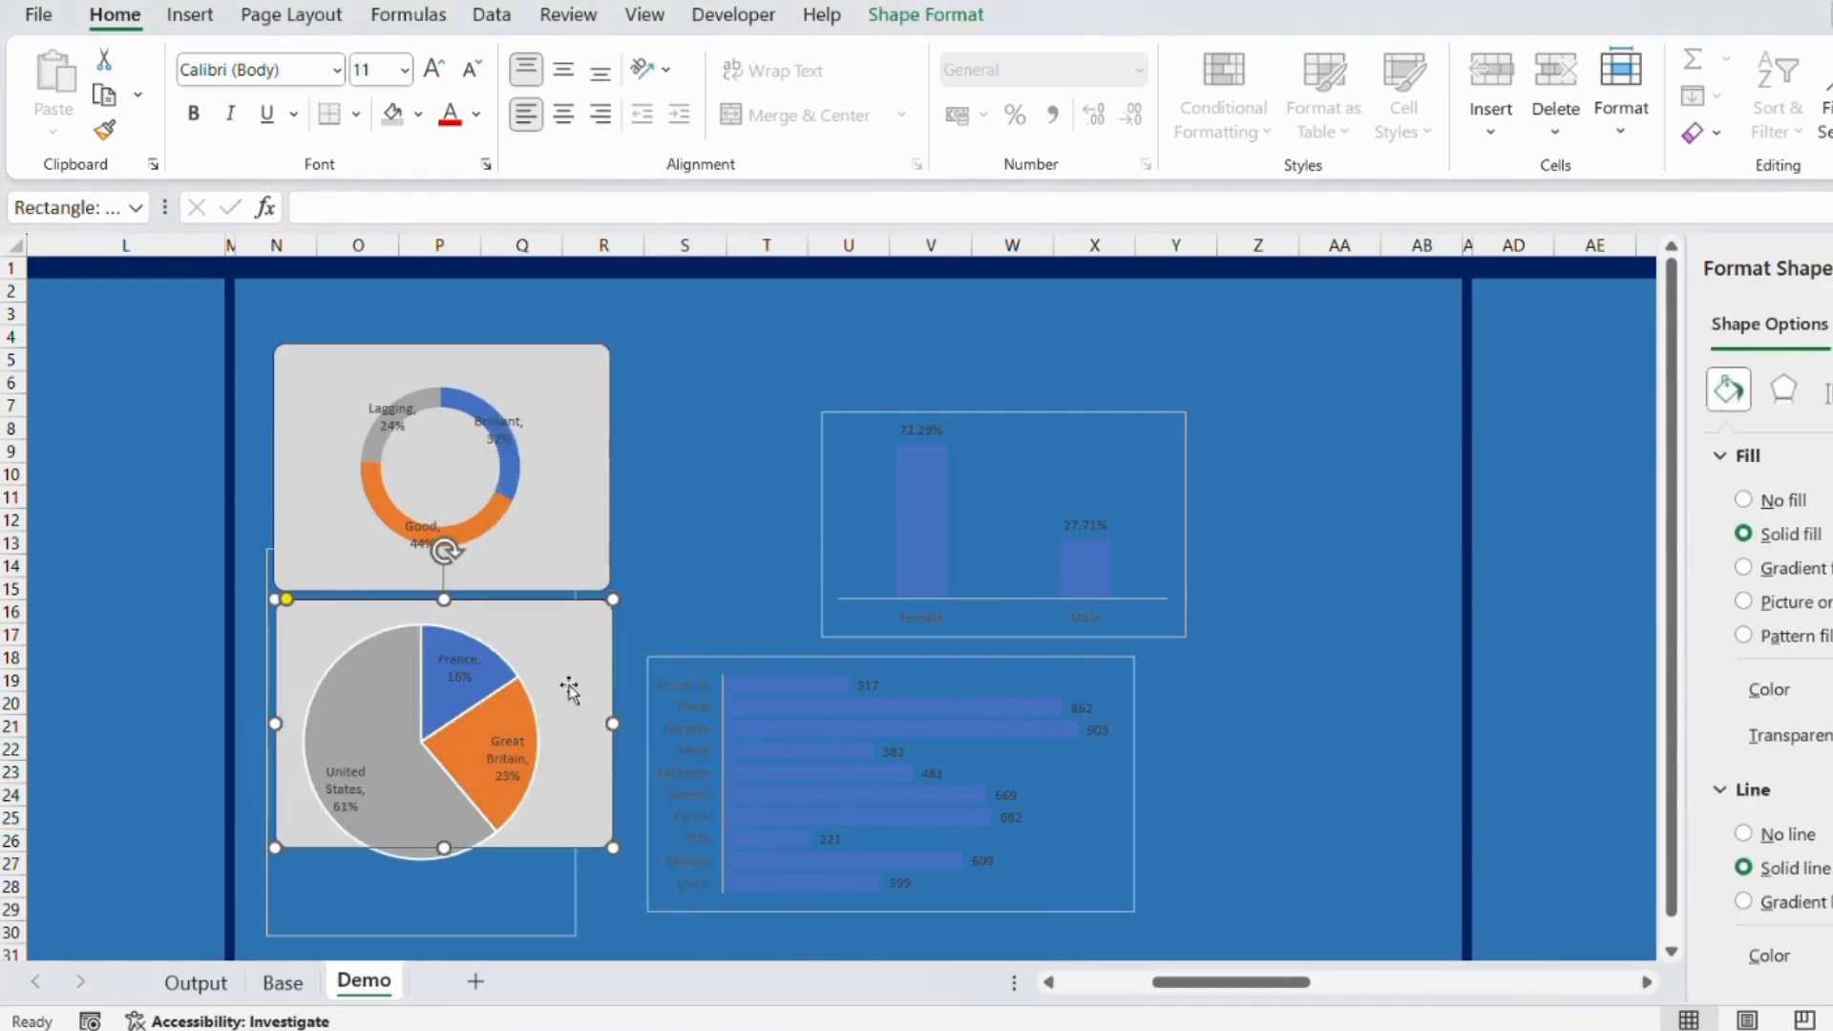
Shrink the country pie chart and centre the pie within the lower grey panel.
click(493, 696)
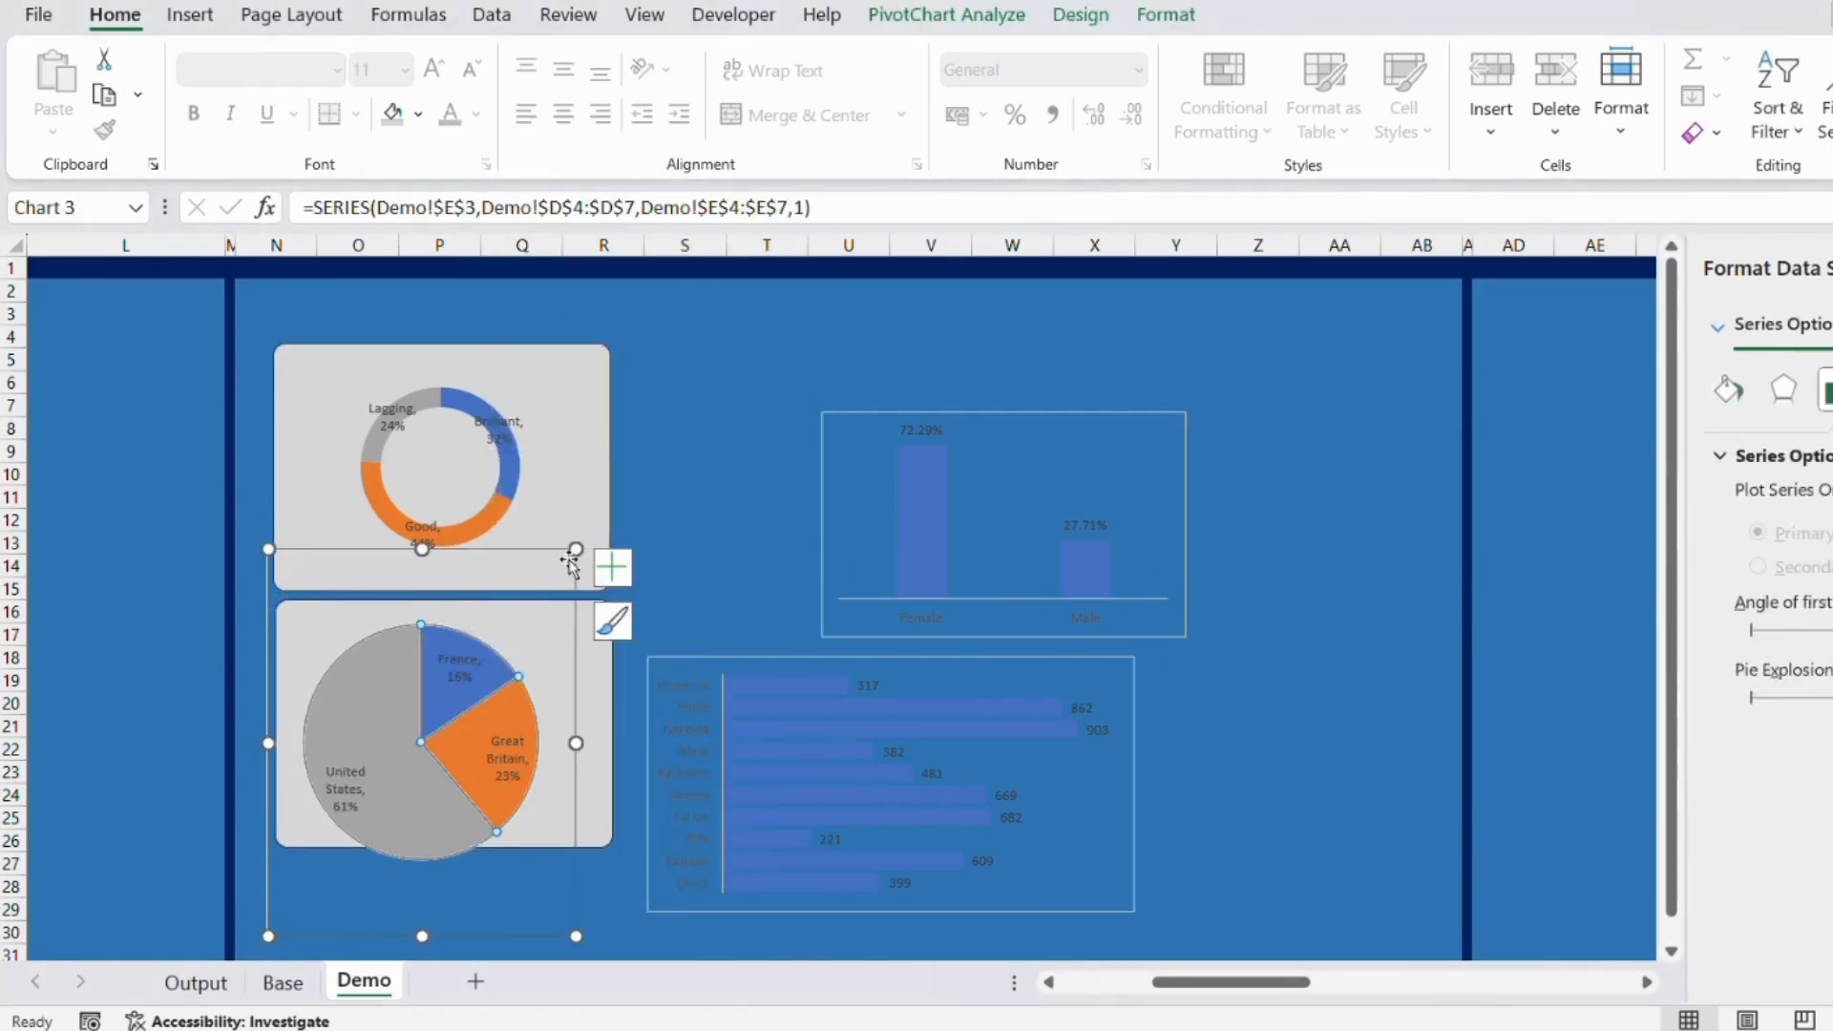
drag(571, 564, 497, 628)
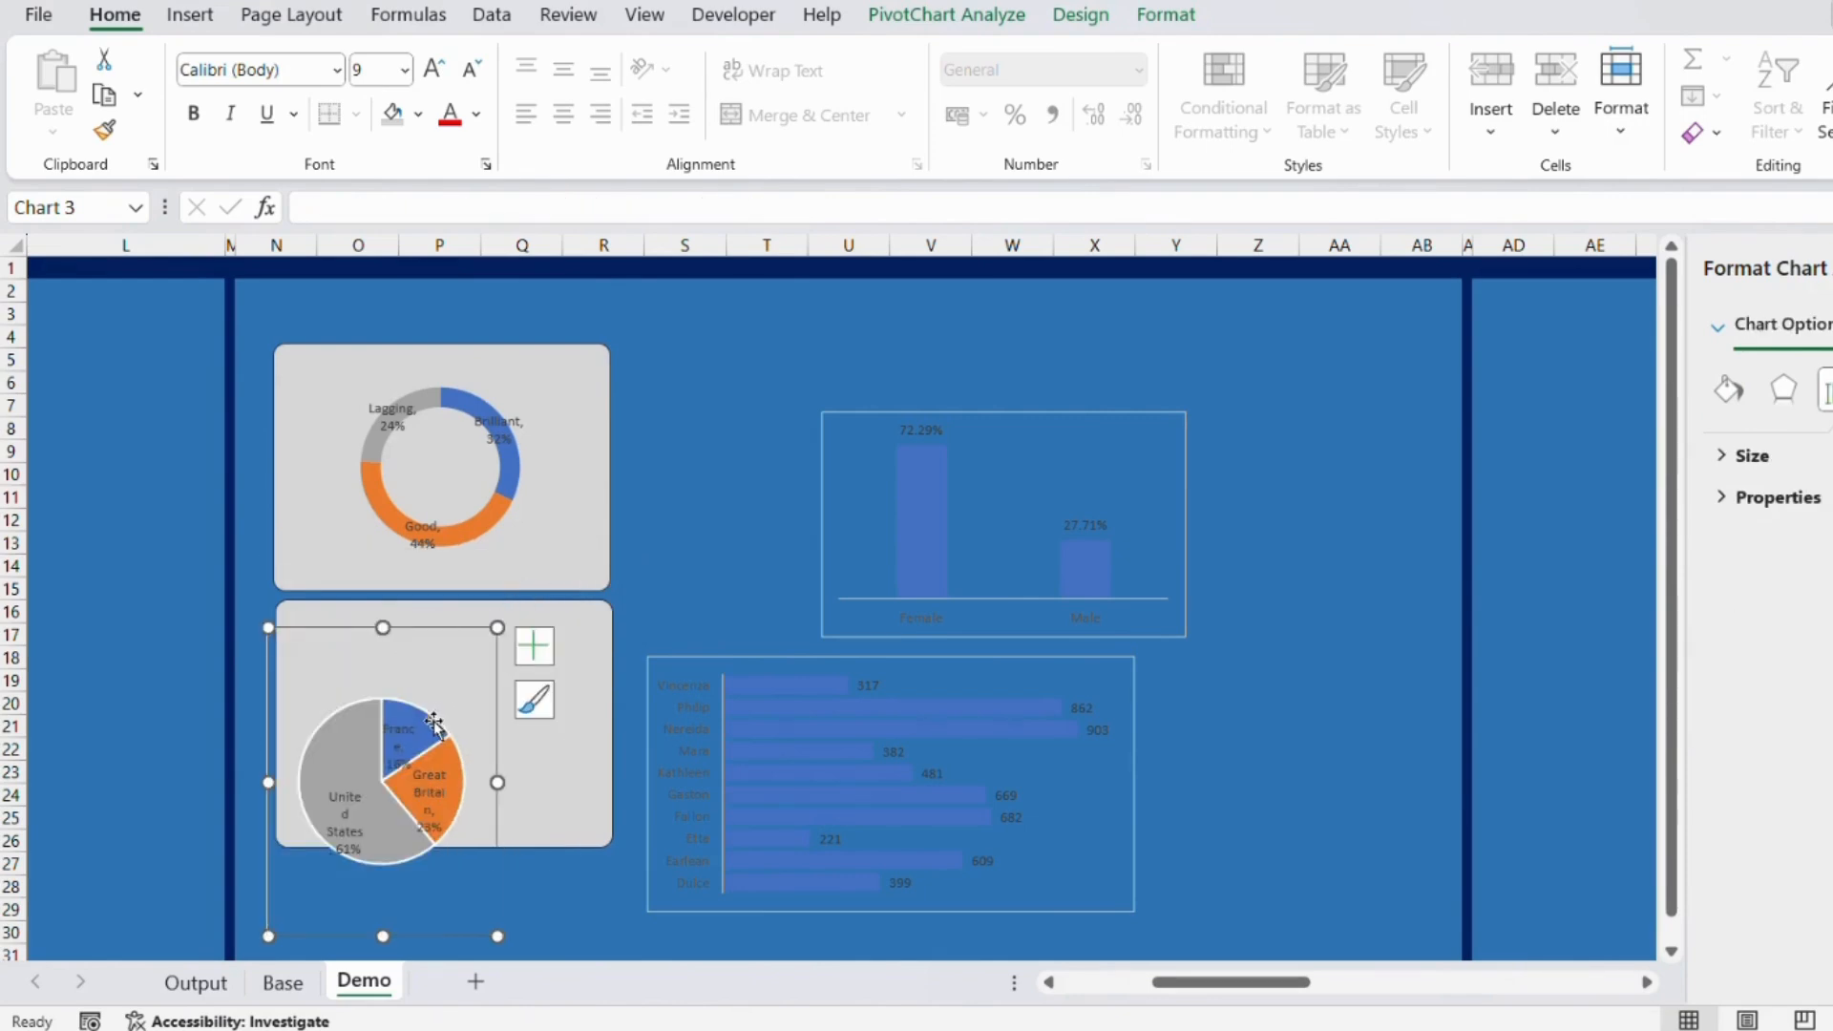
drag(435, 725, 504, 577)
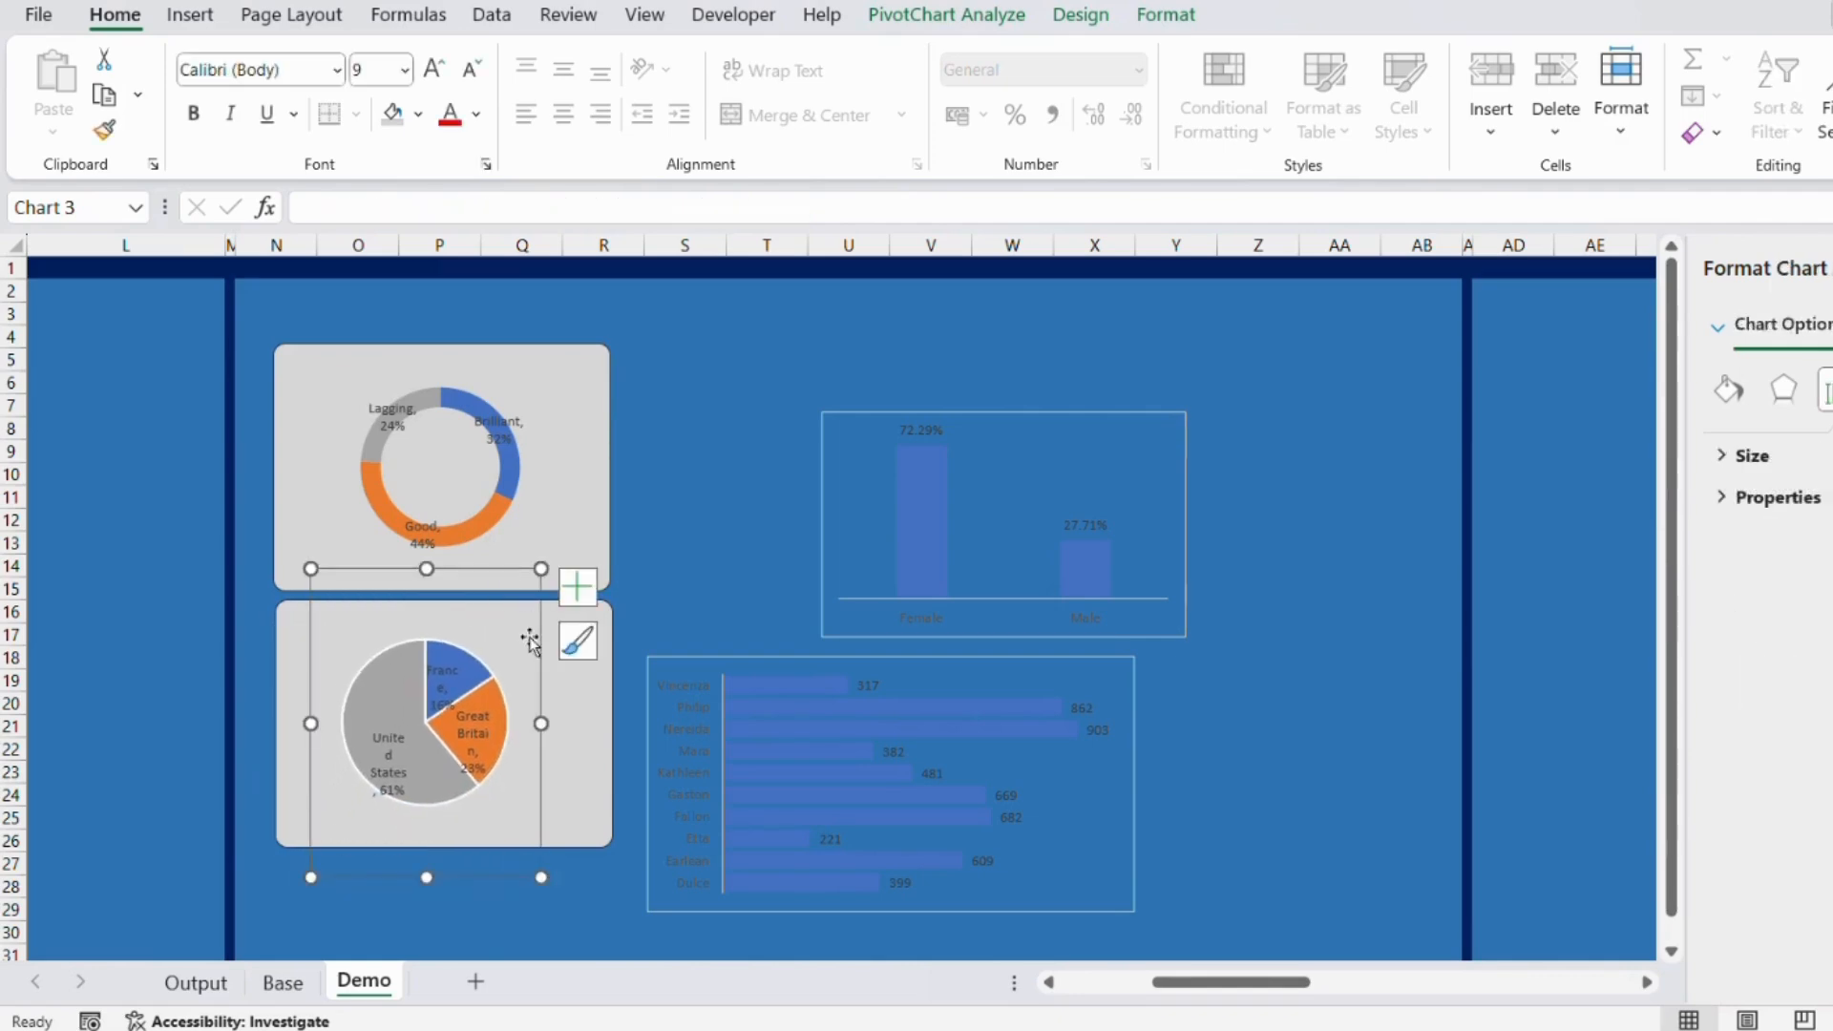
Set the border to No line for both the country chart area and its pie series.
click(1728, 389)
click(1779, 774)
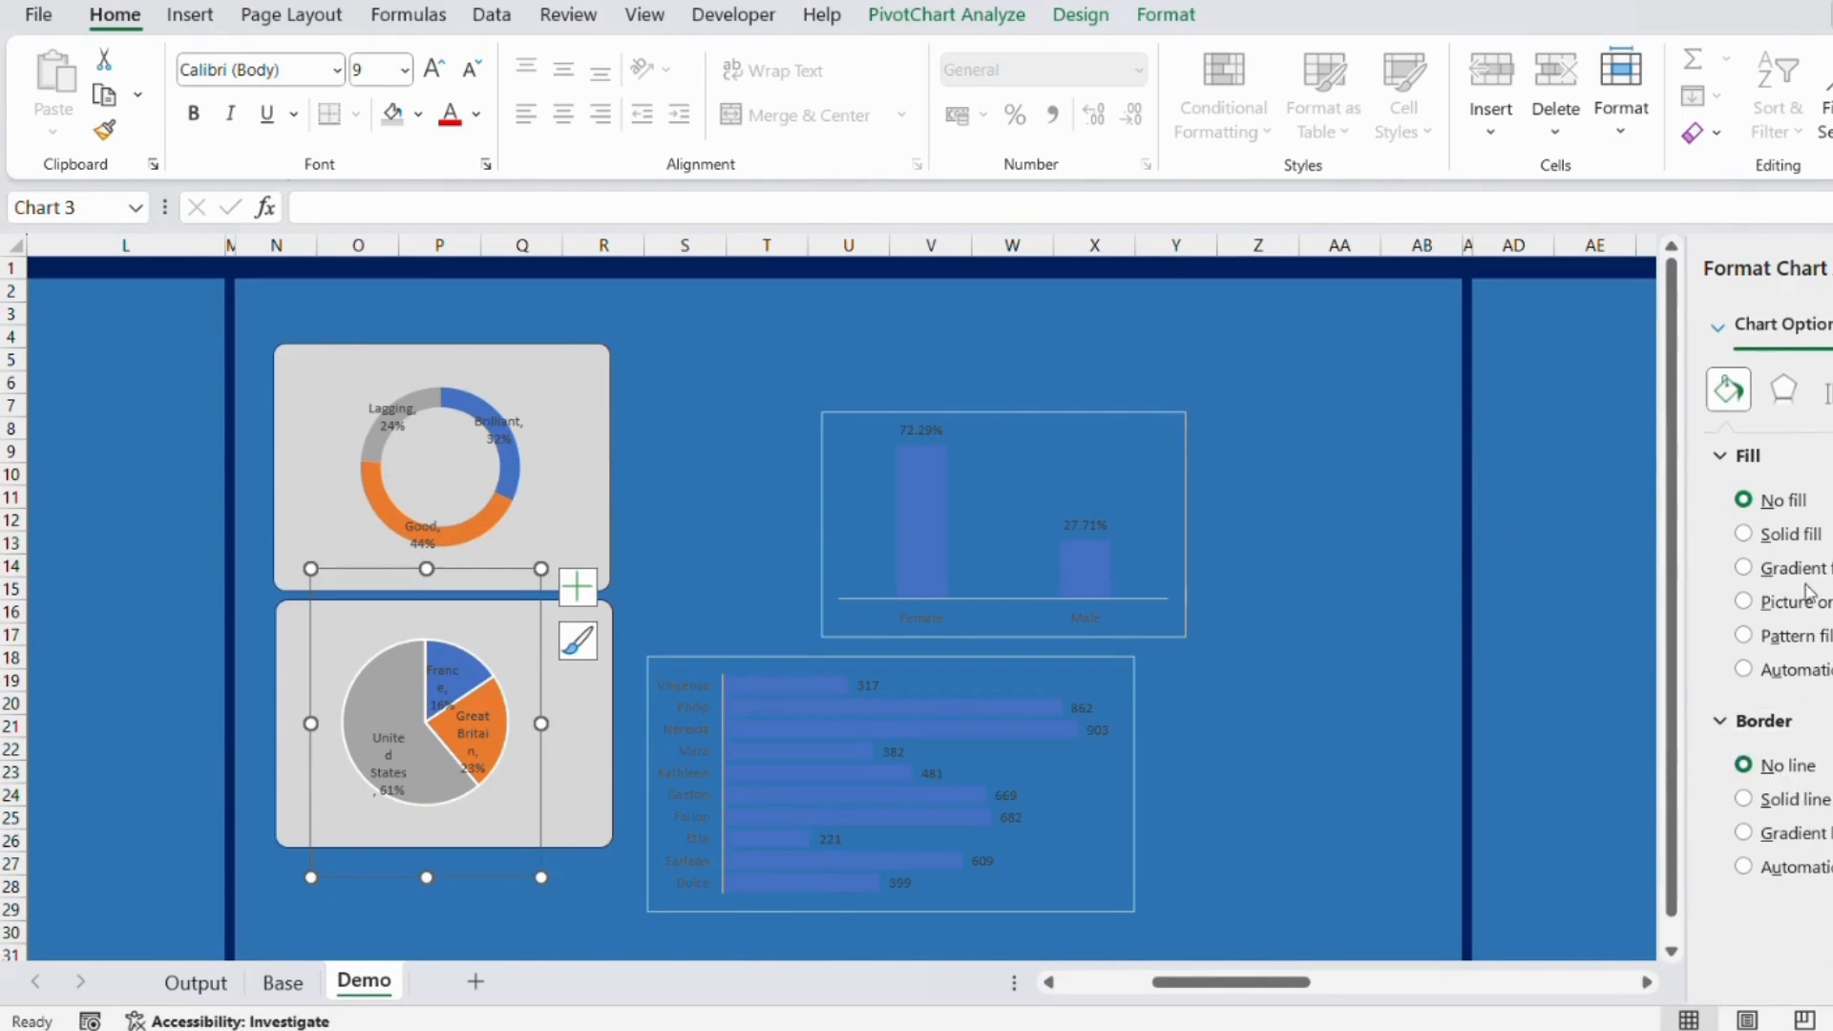
click(459, 674)
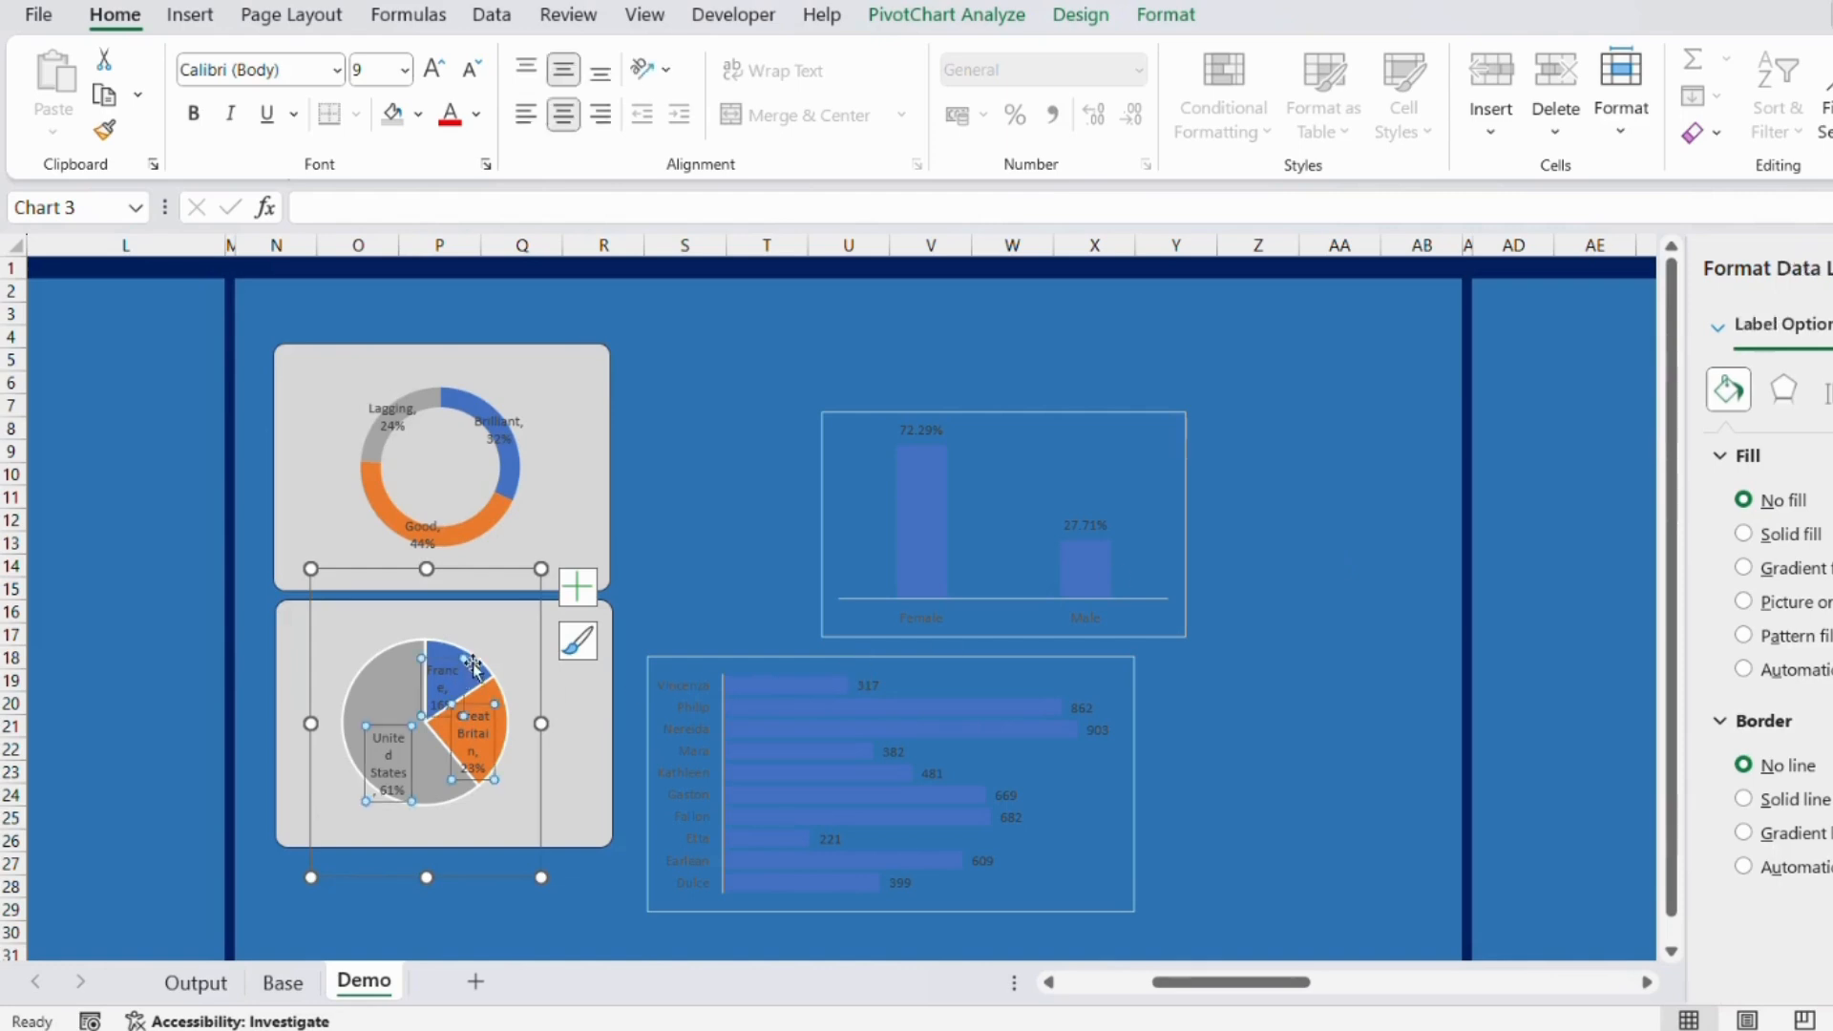
click(453, 659)
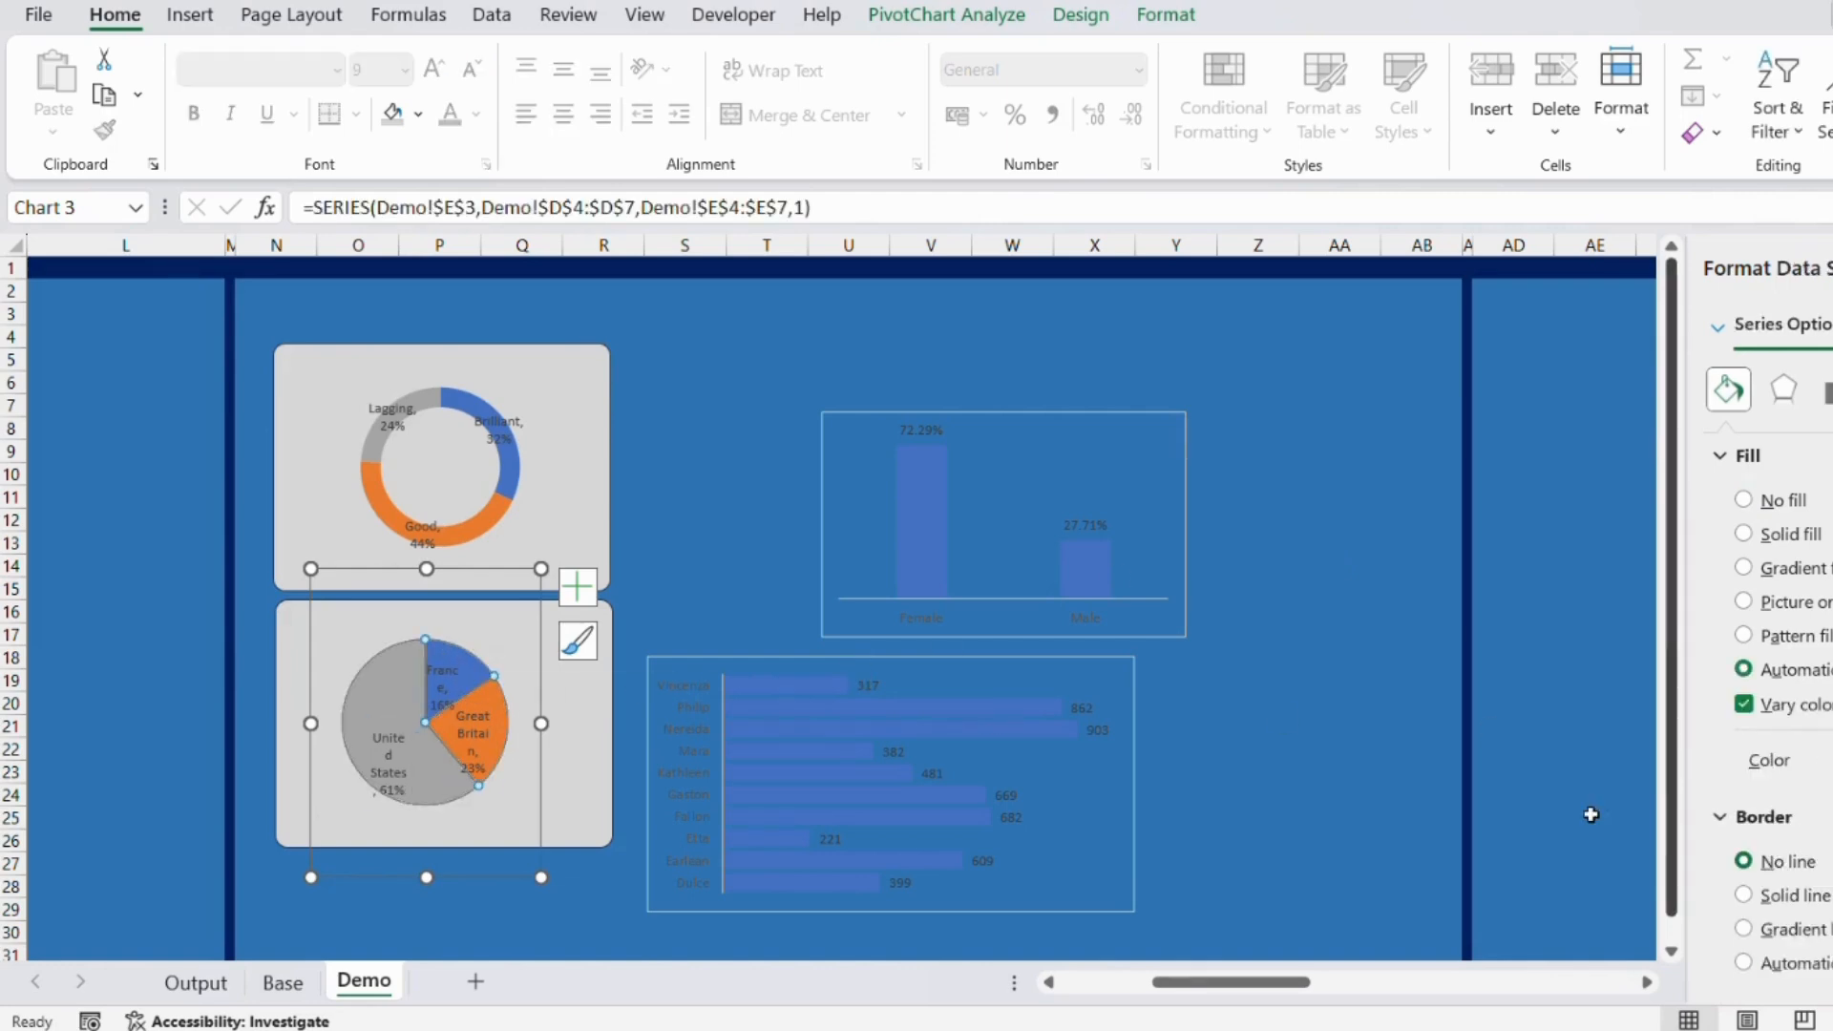
click(765, 426)
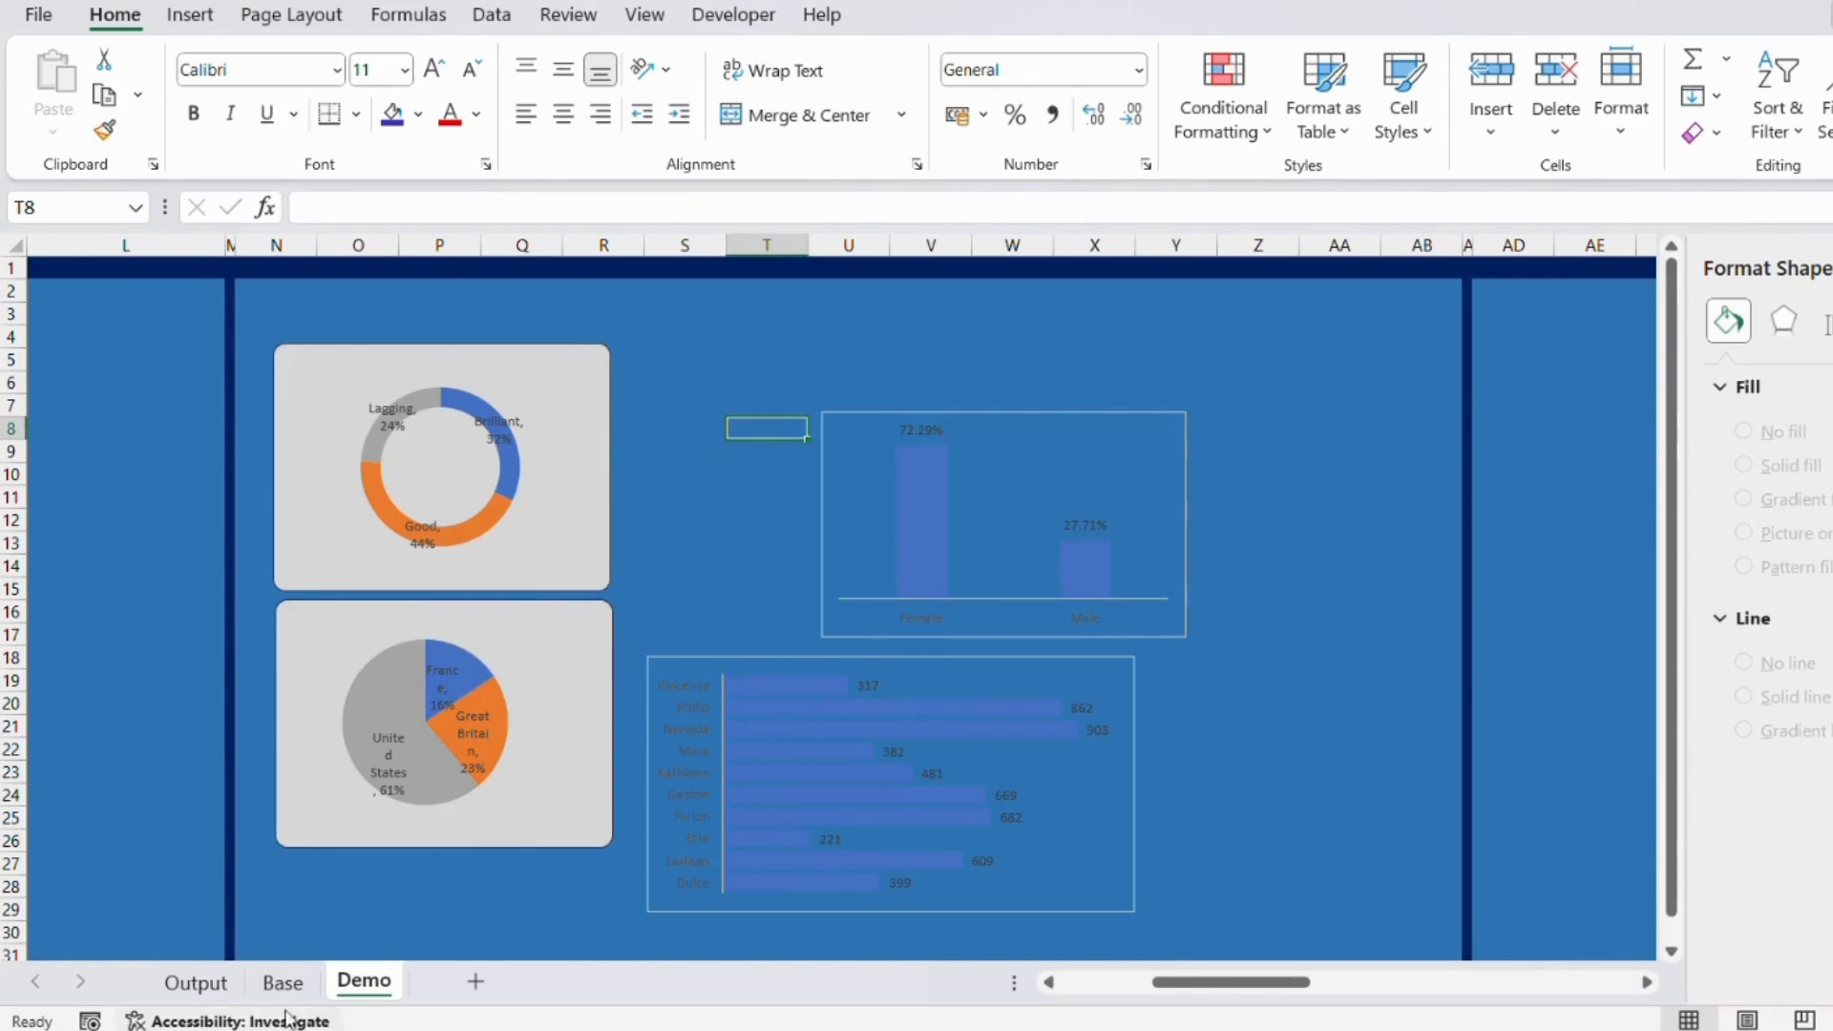
Check the layout on the Output sheet, and place a duplicate grey panel on the Demo sheet beside the pie chart's panel.
click(196, 983)
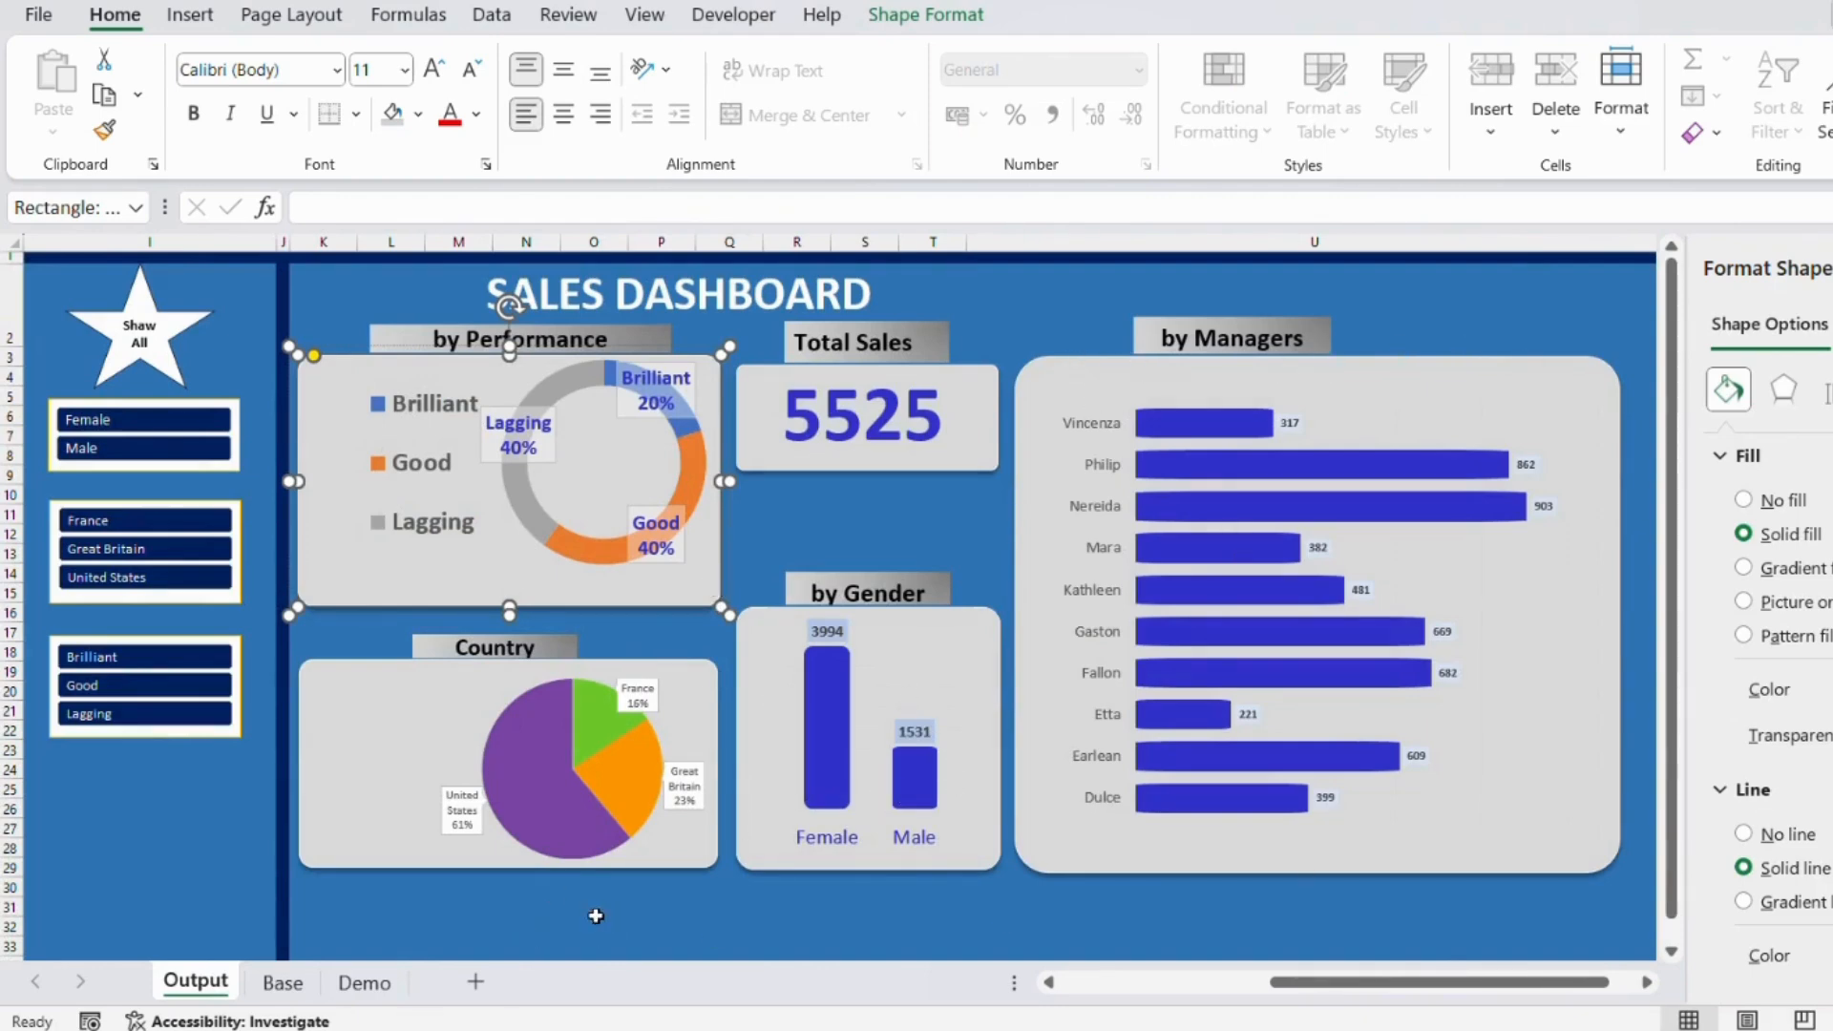
click(363, 982)
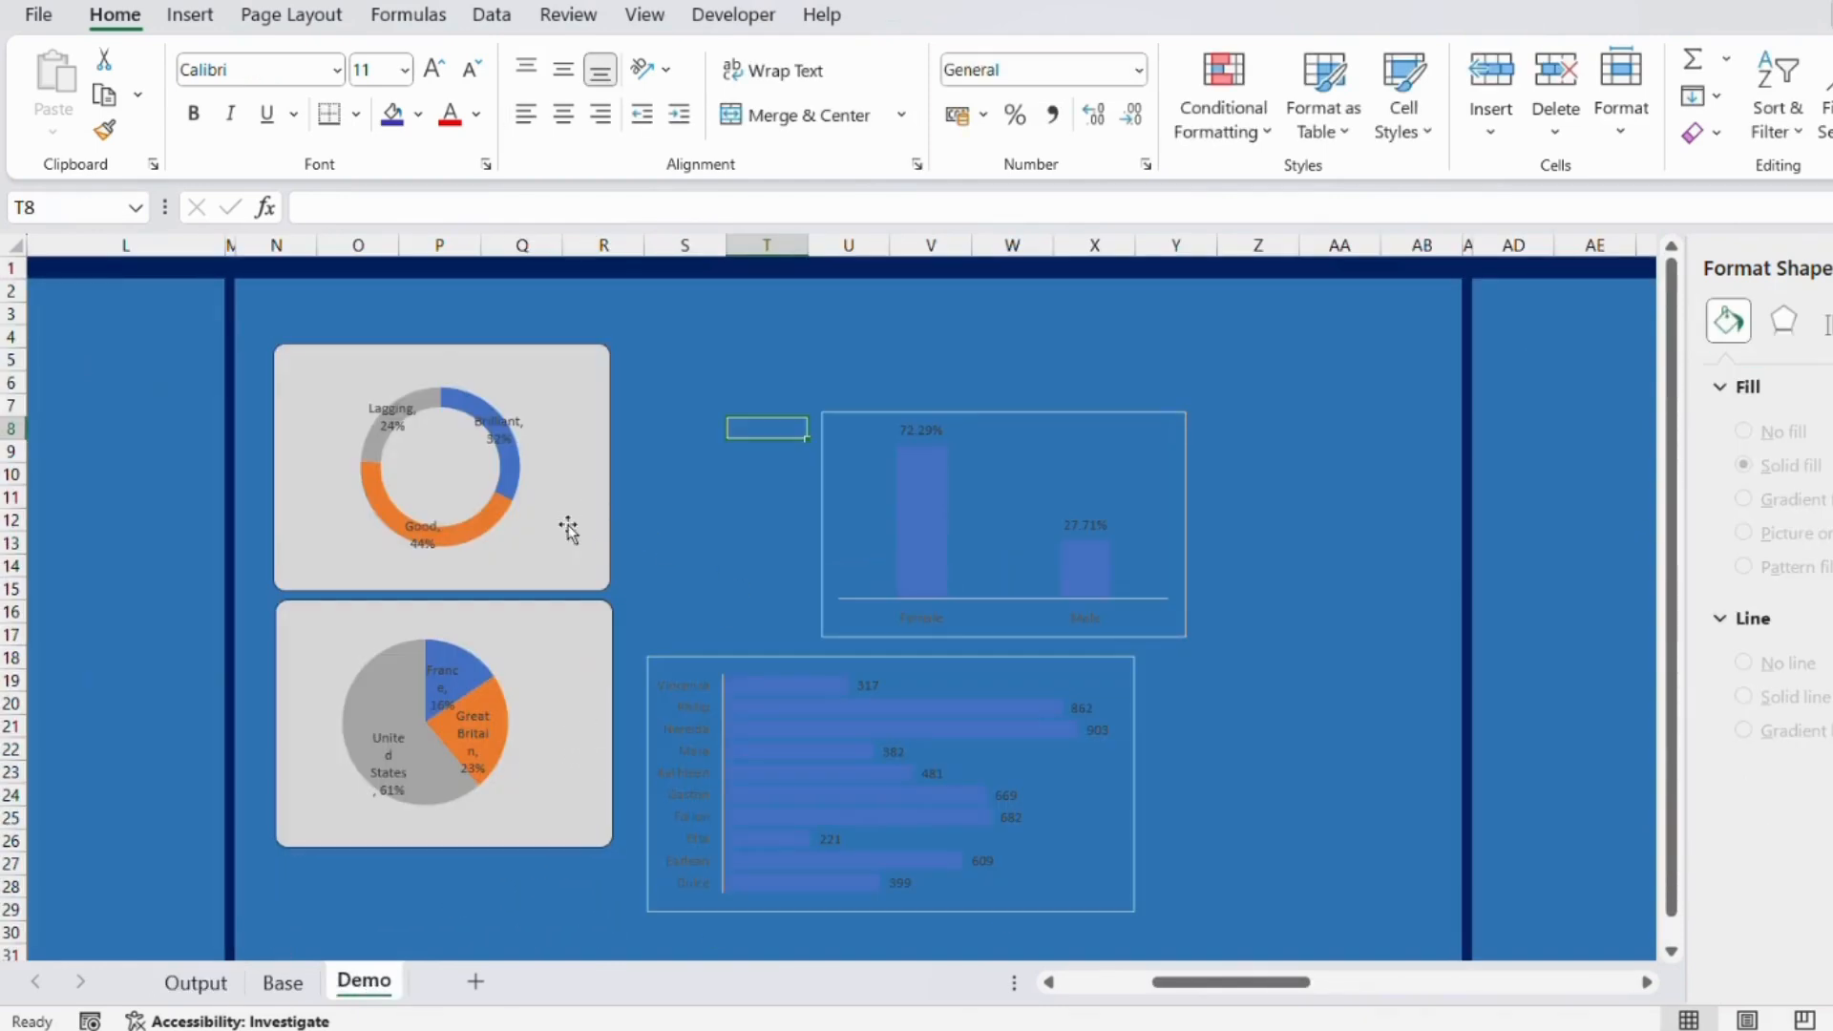
click(592, 555)
click(606, 558)
key(ctrl+d)
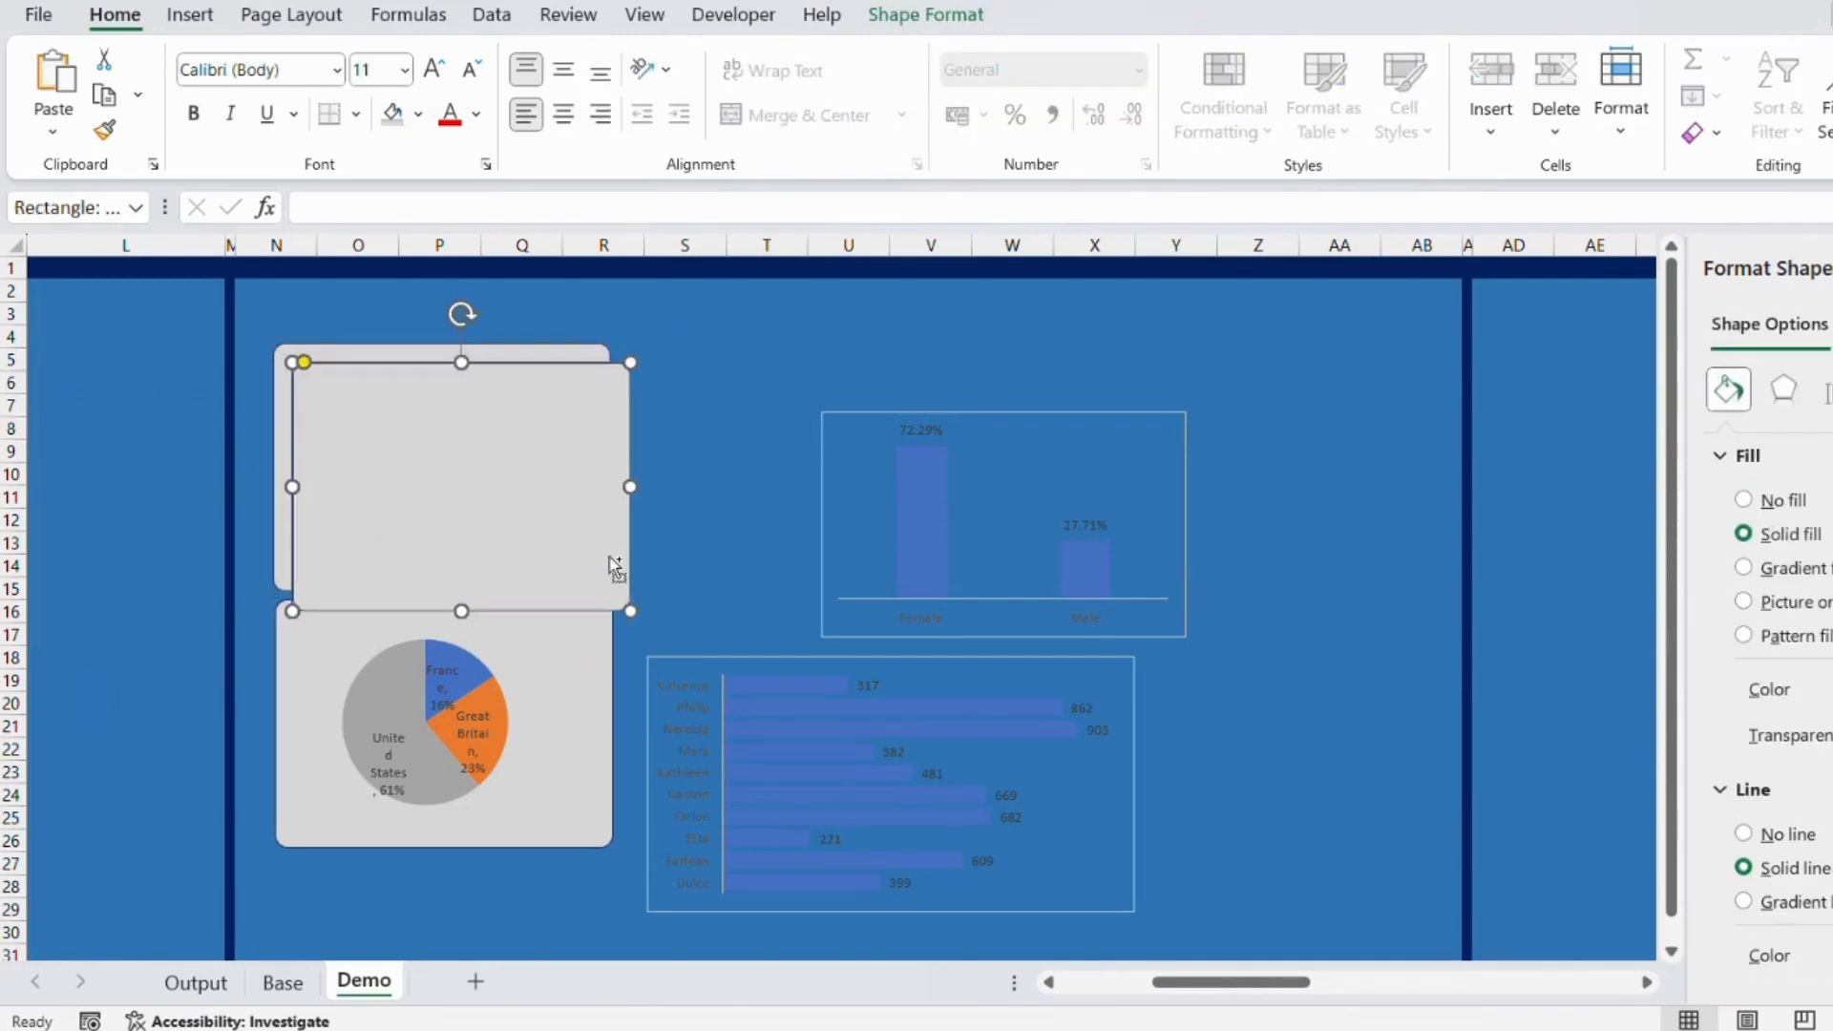
drag(615, 564, 934, 778)
Move the gender column chart onto the new grey panel and send that panel to the back.
drag(872, 425, 663, 611)
click(741, 683)
right_click(755, 689)
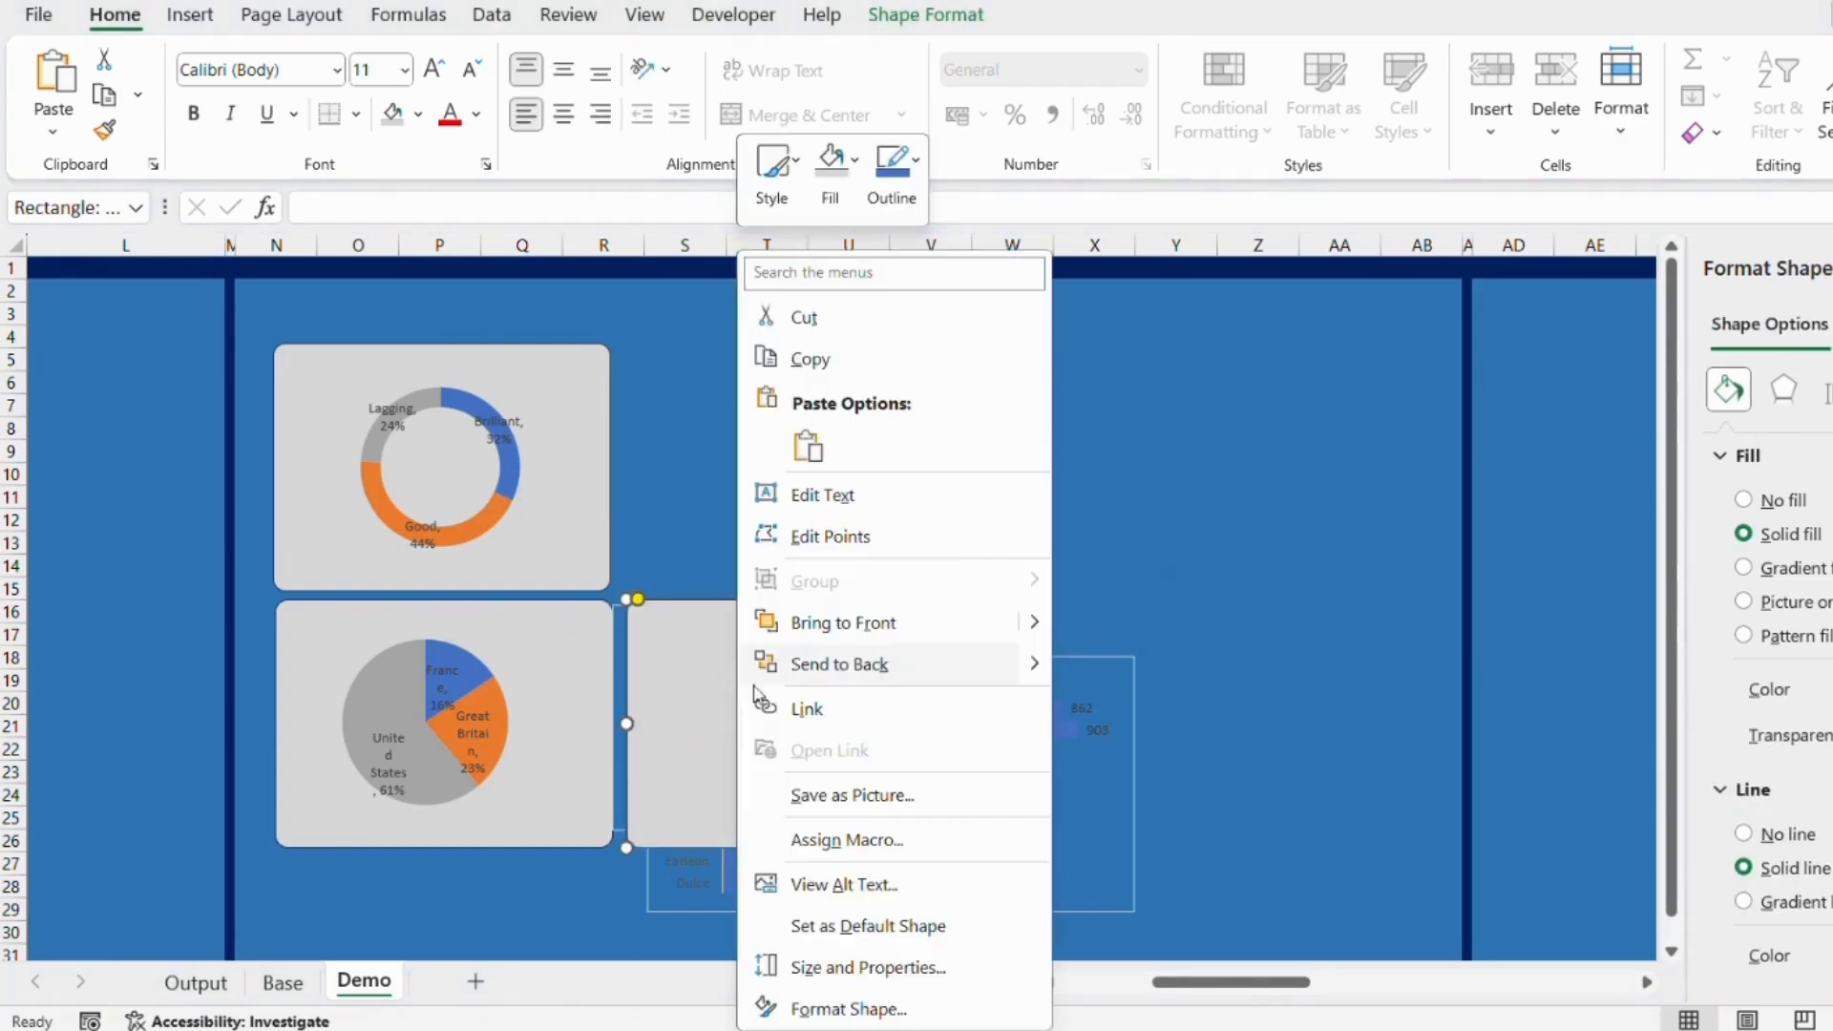
click(845, 664)
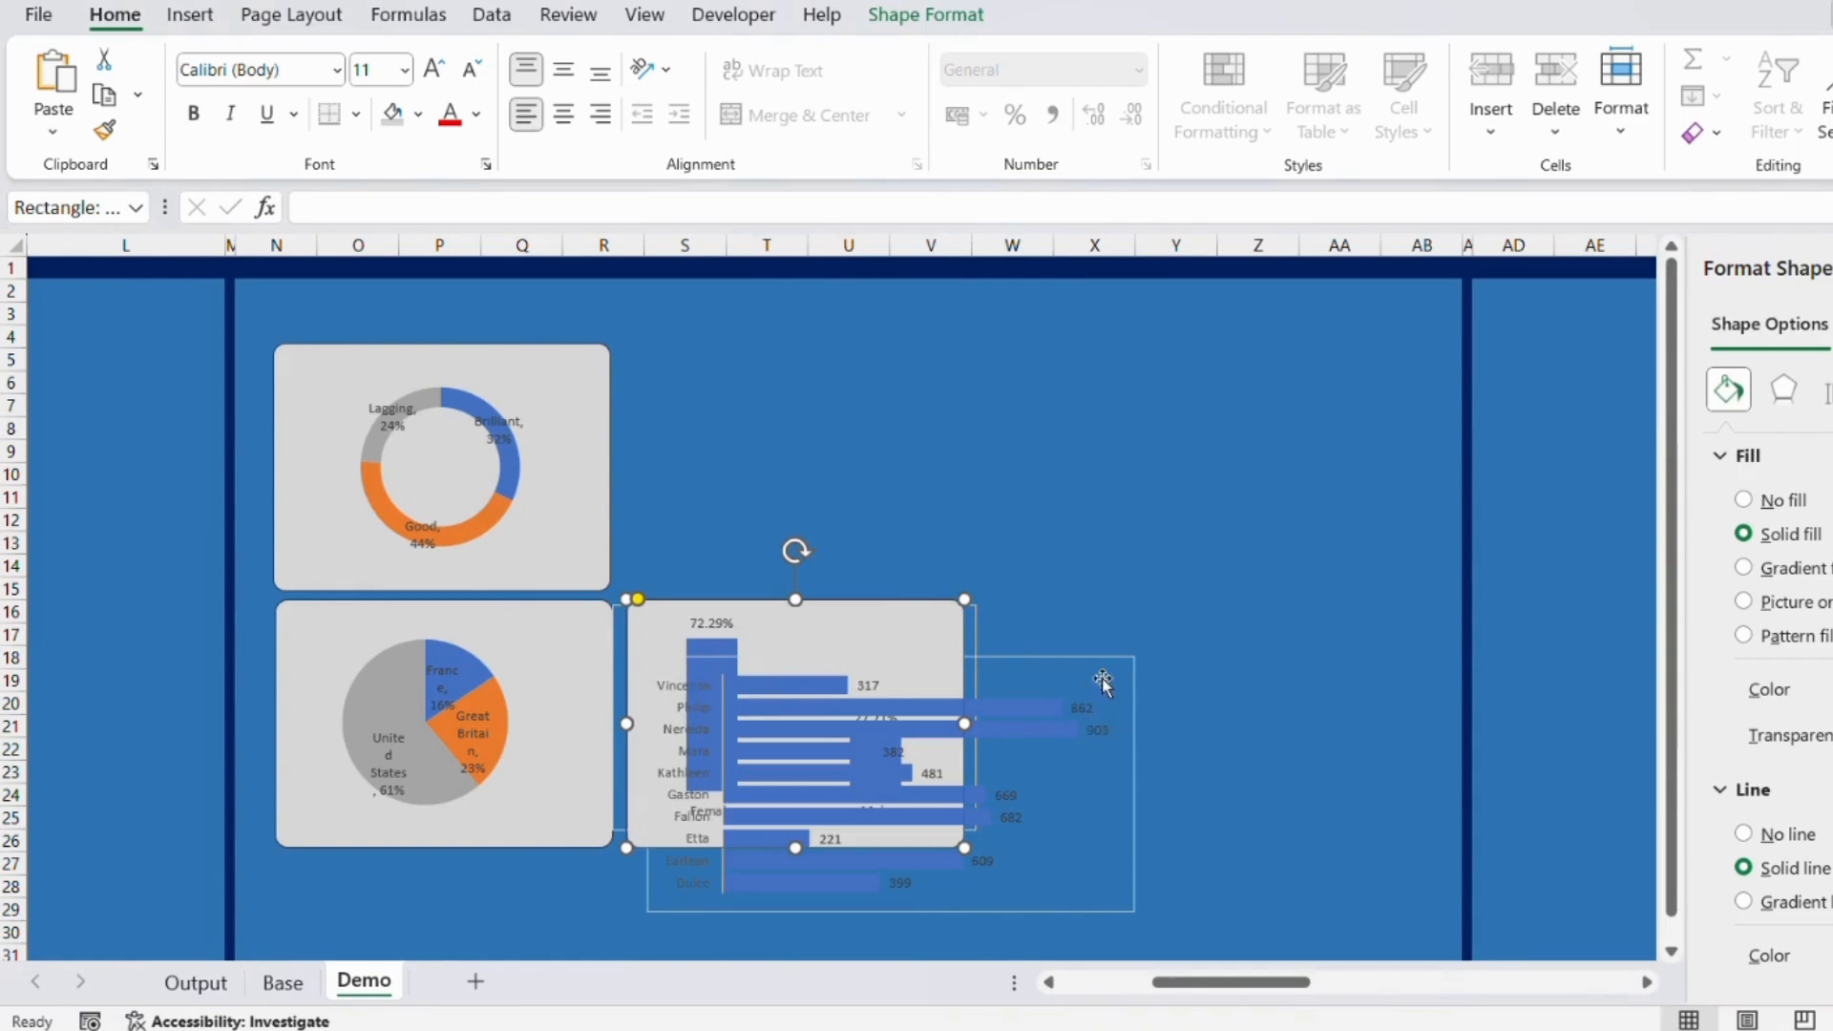
Move the managers bar chart clear to the right of the panels, and narrow and centre the gender chart's plot area.
click(1102, 681)
drag(1102, 682, 1530, 562)
click(815, 682)
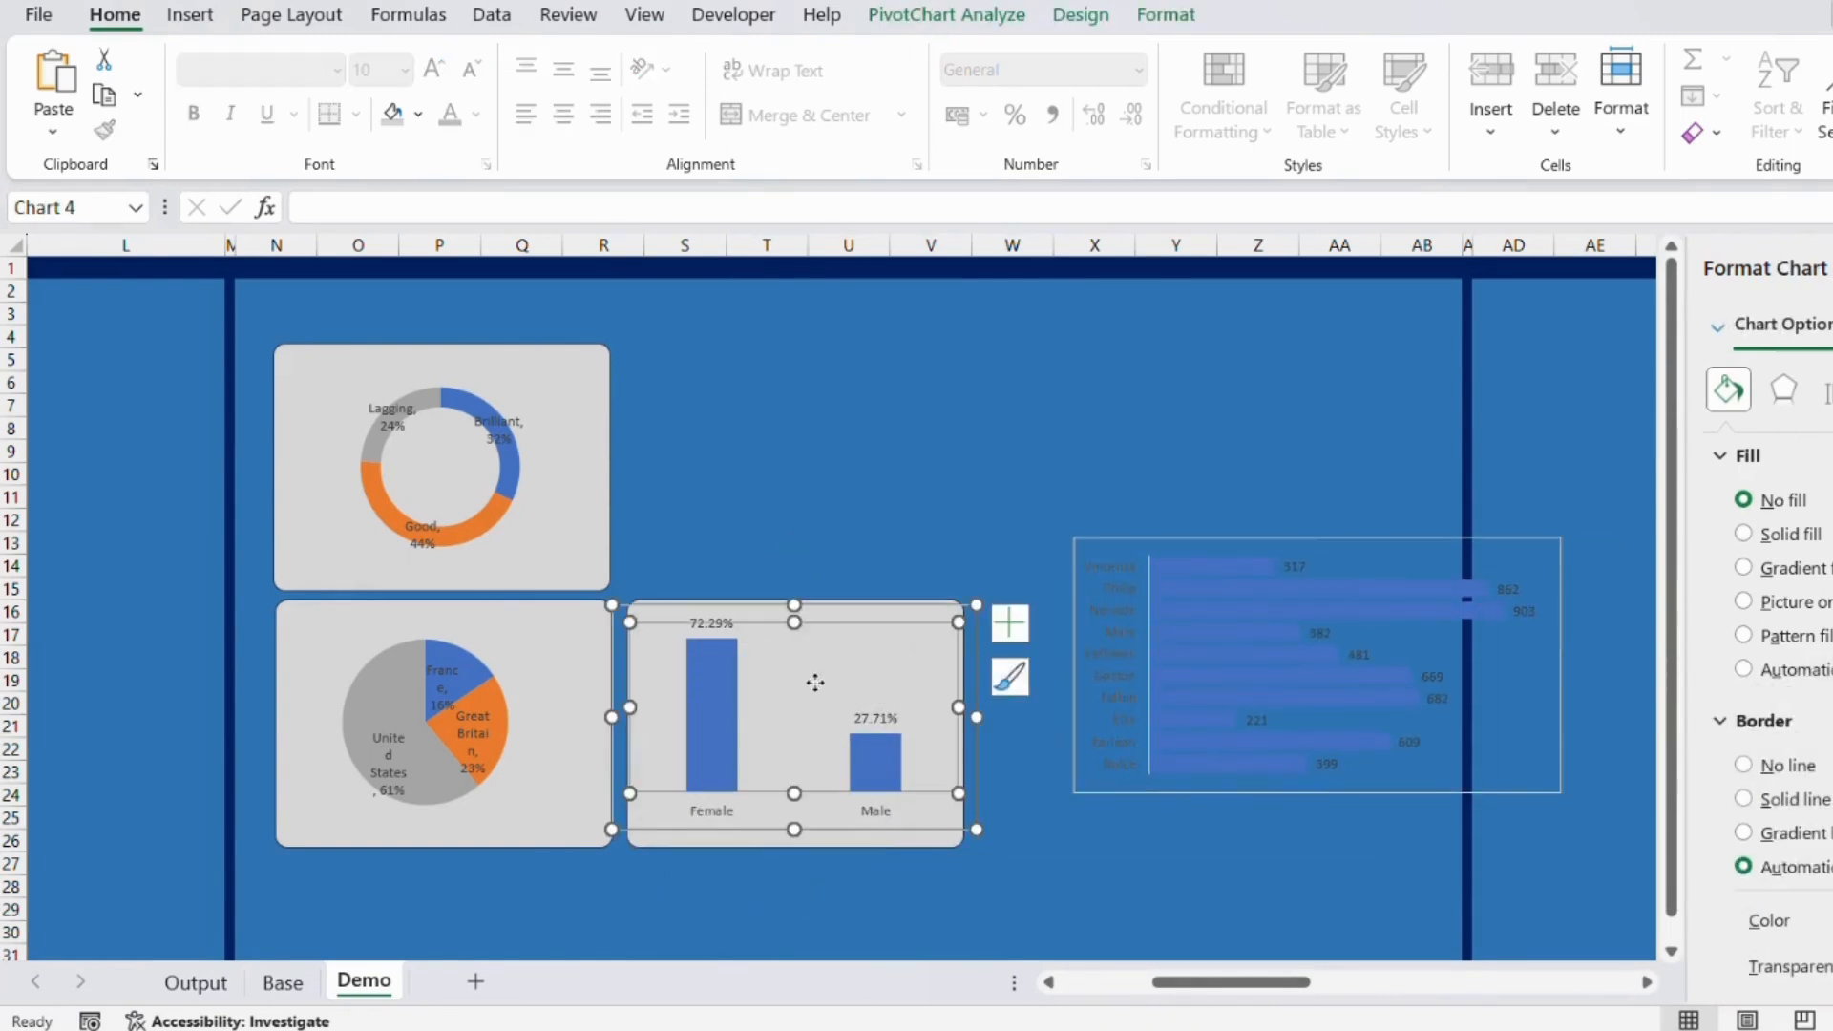
drag(959, 707, 788, 708)
drag(771, 792, 854, 802)
click(1146, 863)
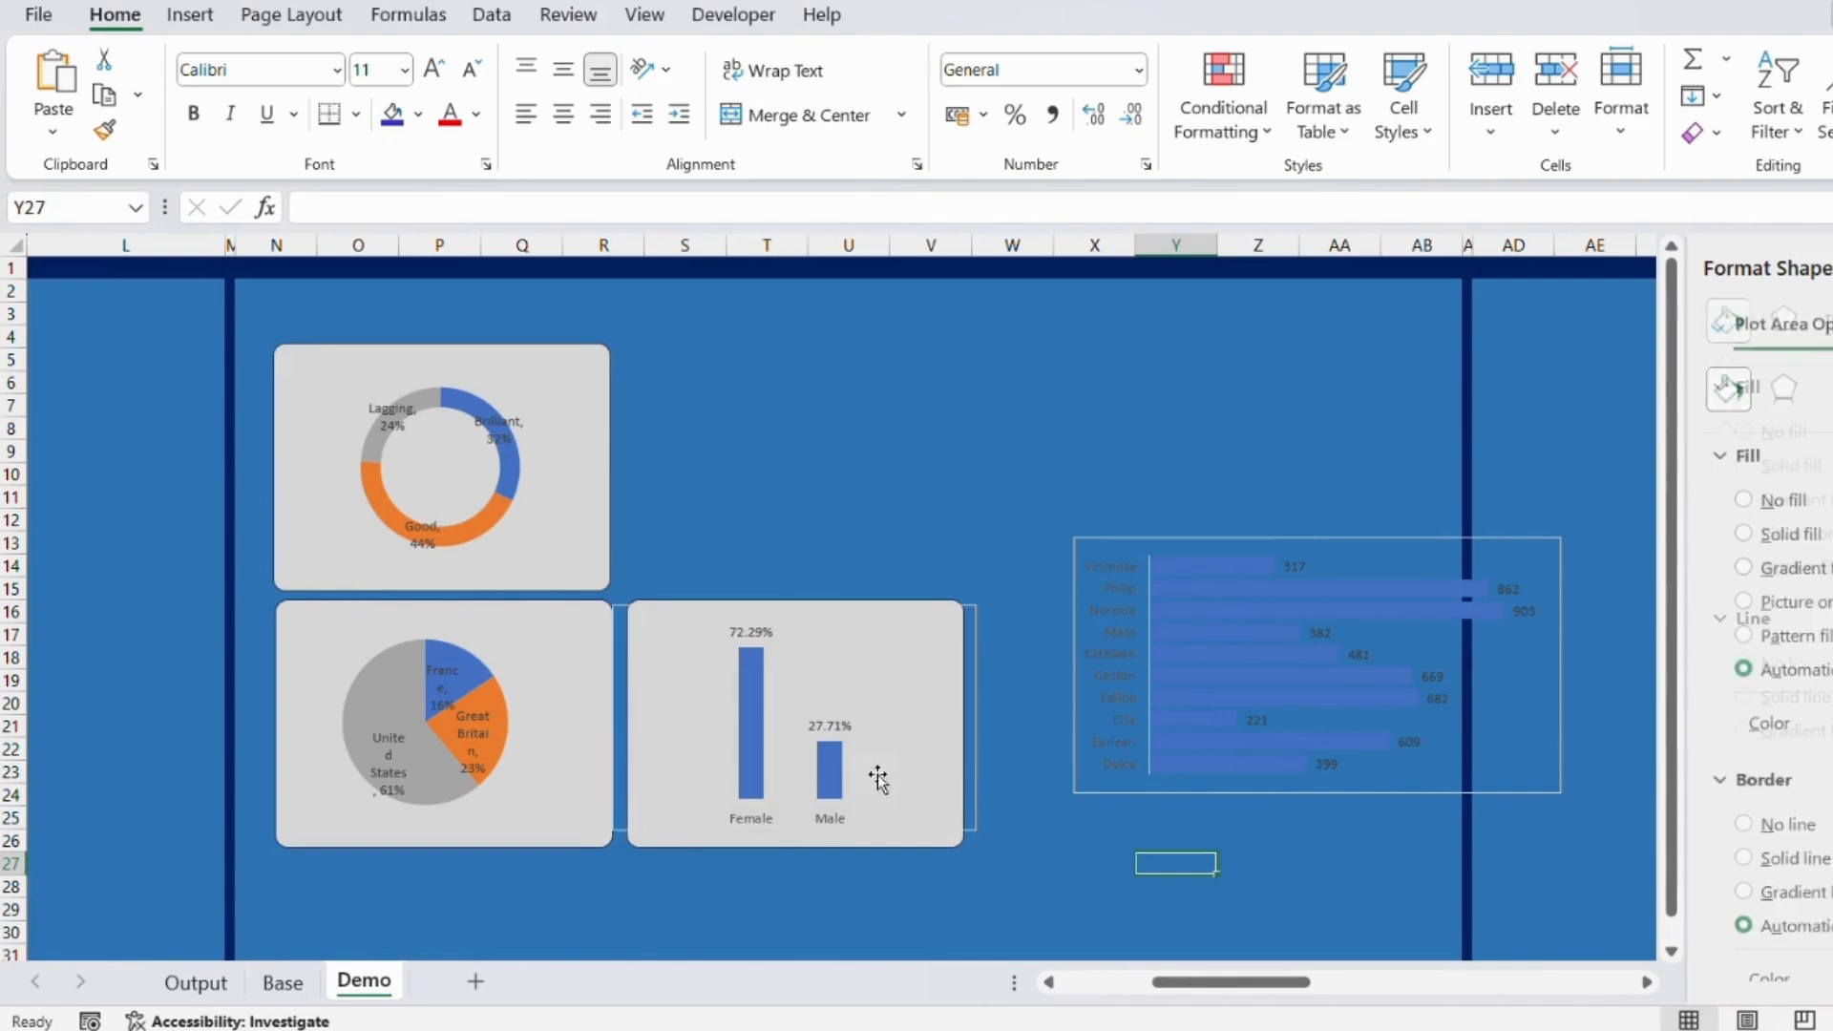
Set the chart area border of the gender column chart to No line.
click(945, 821)
click(1788, 766)
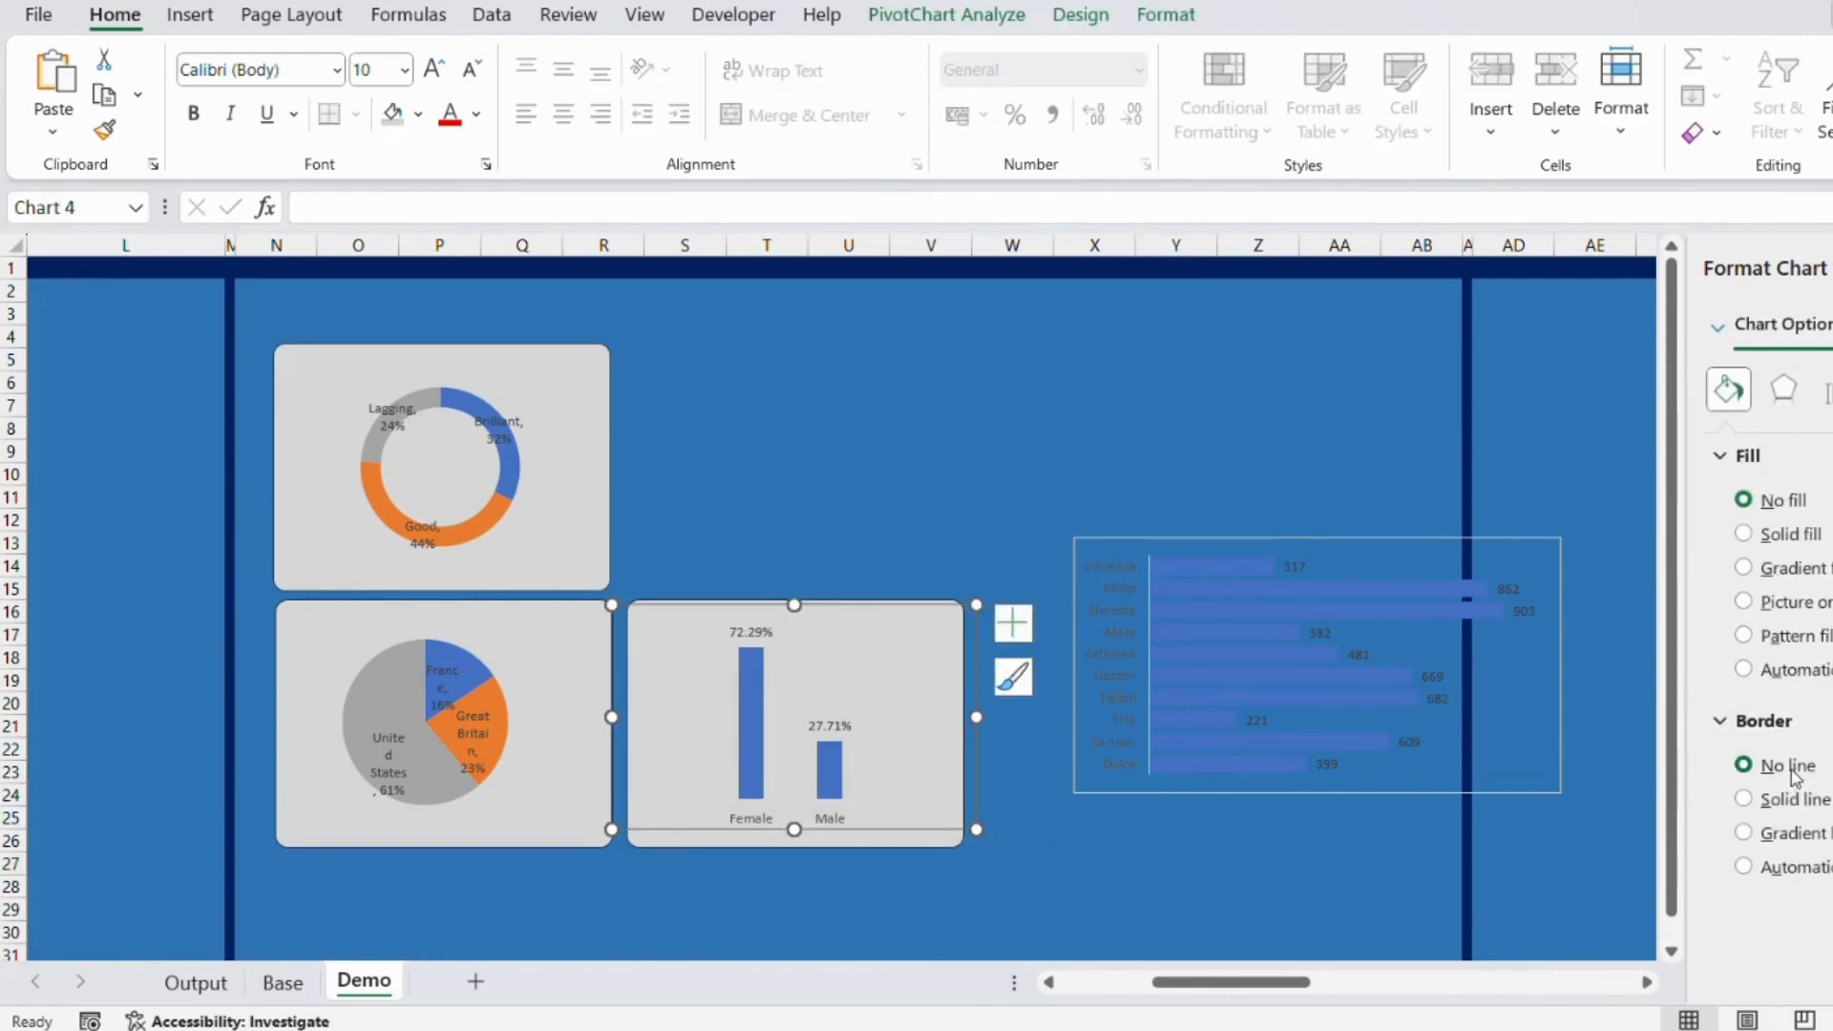
click(774, 721)
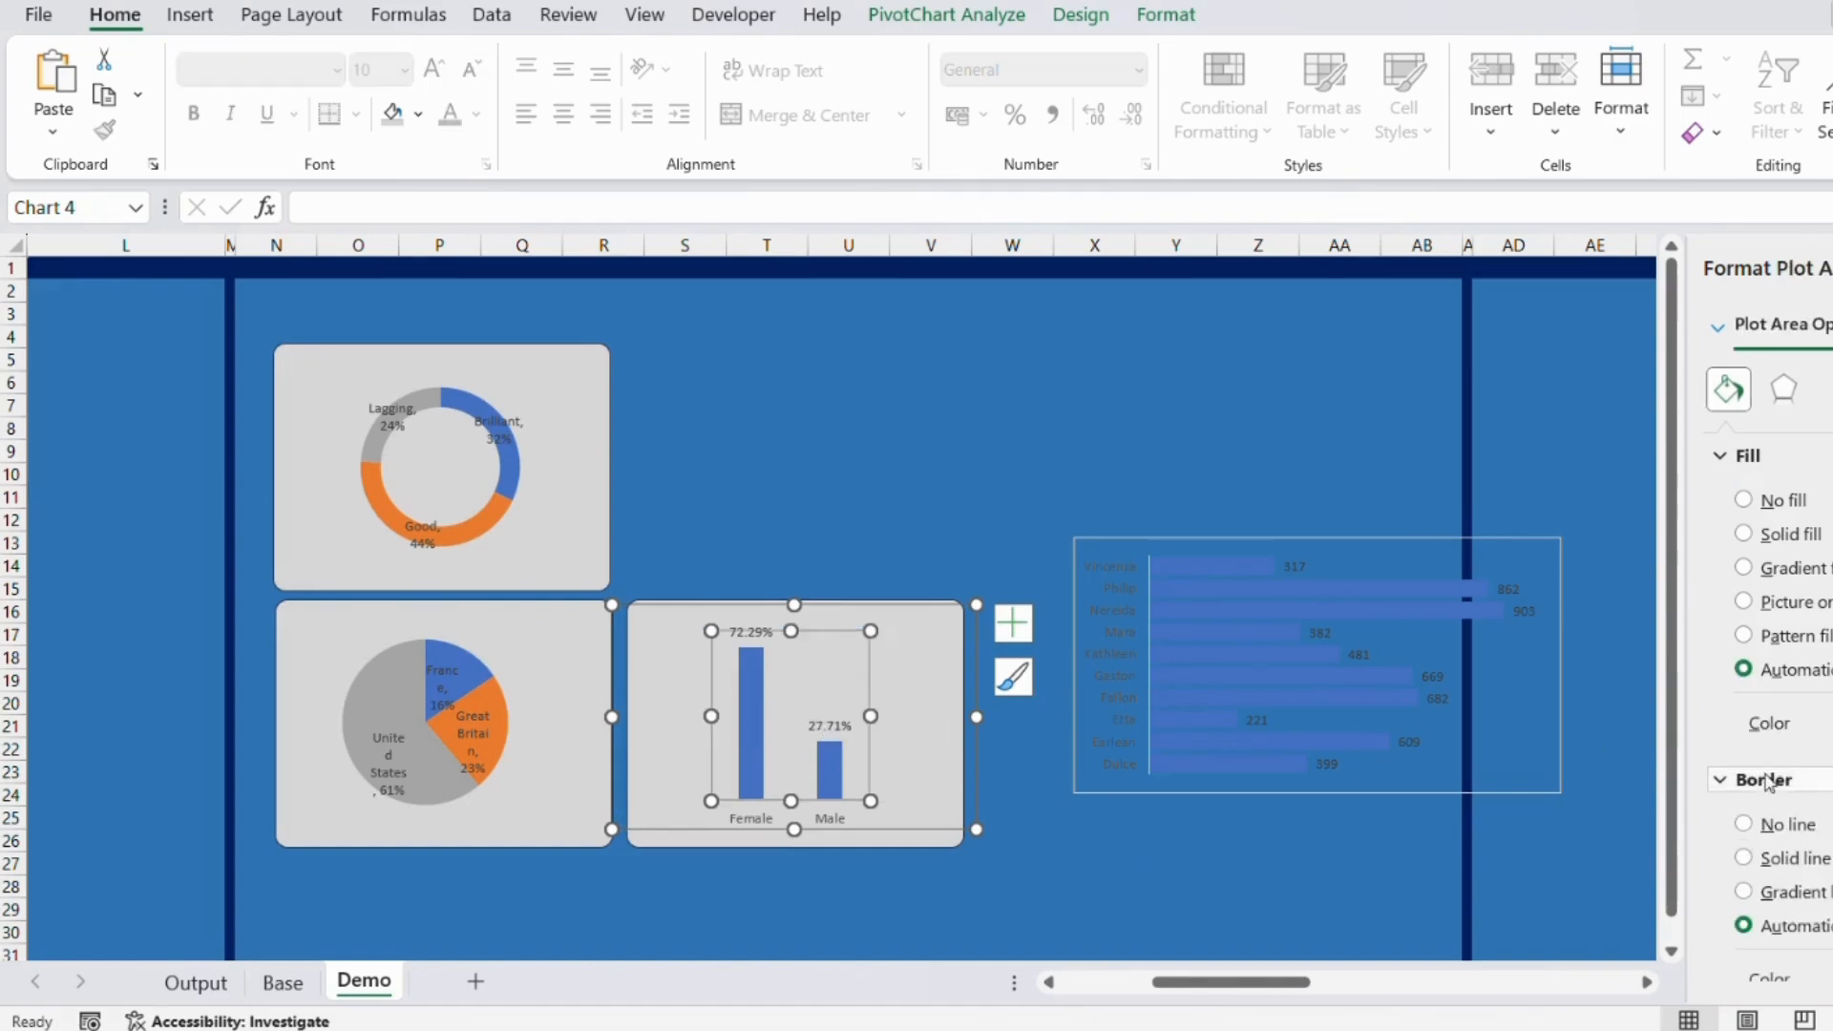
click(901, 510)
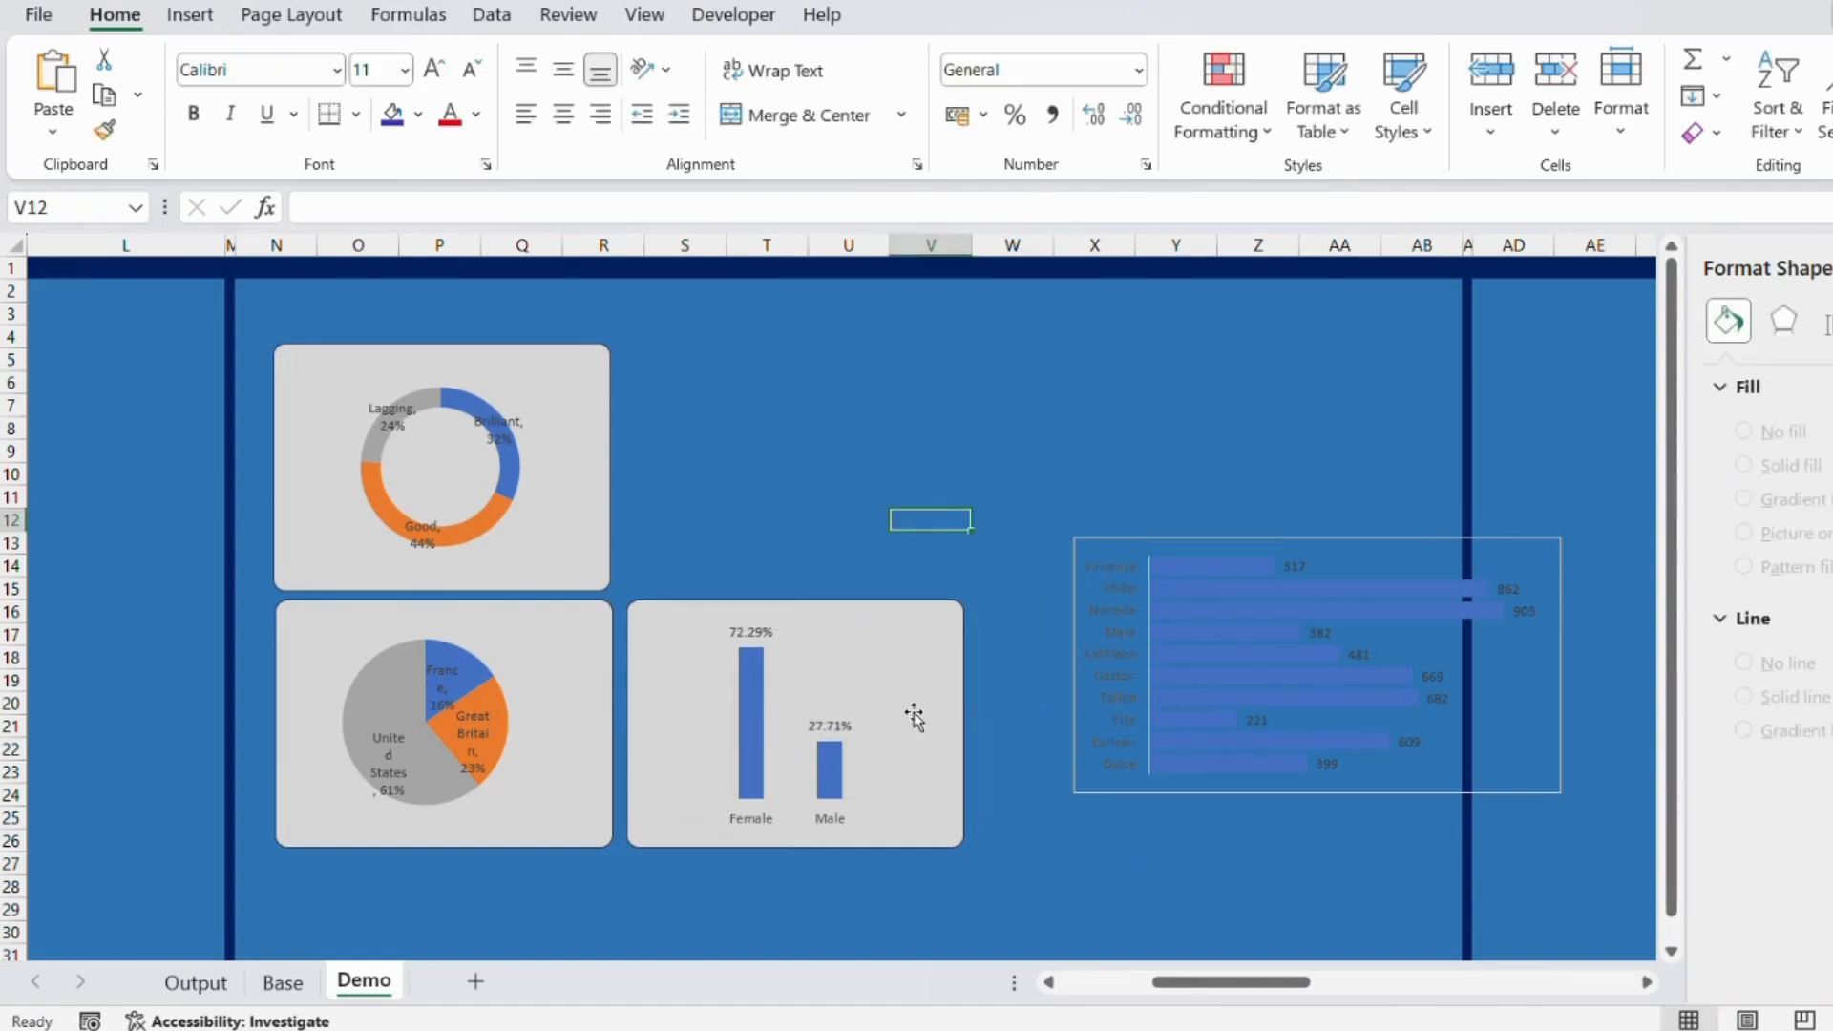
Widen the gender chart's columns by reducing the series gap width, then narrow the chart and centre it on its grey panel.
click(884, 771)
click(754, 703)
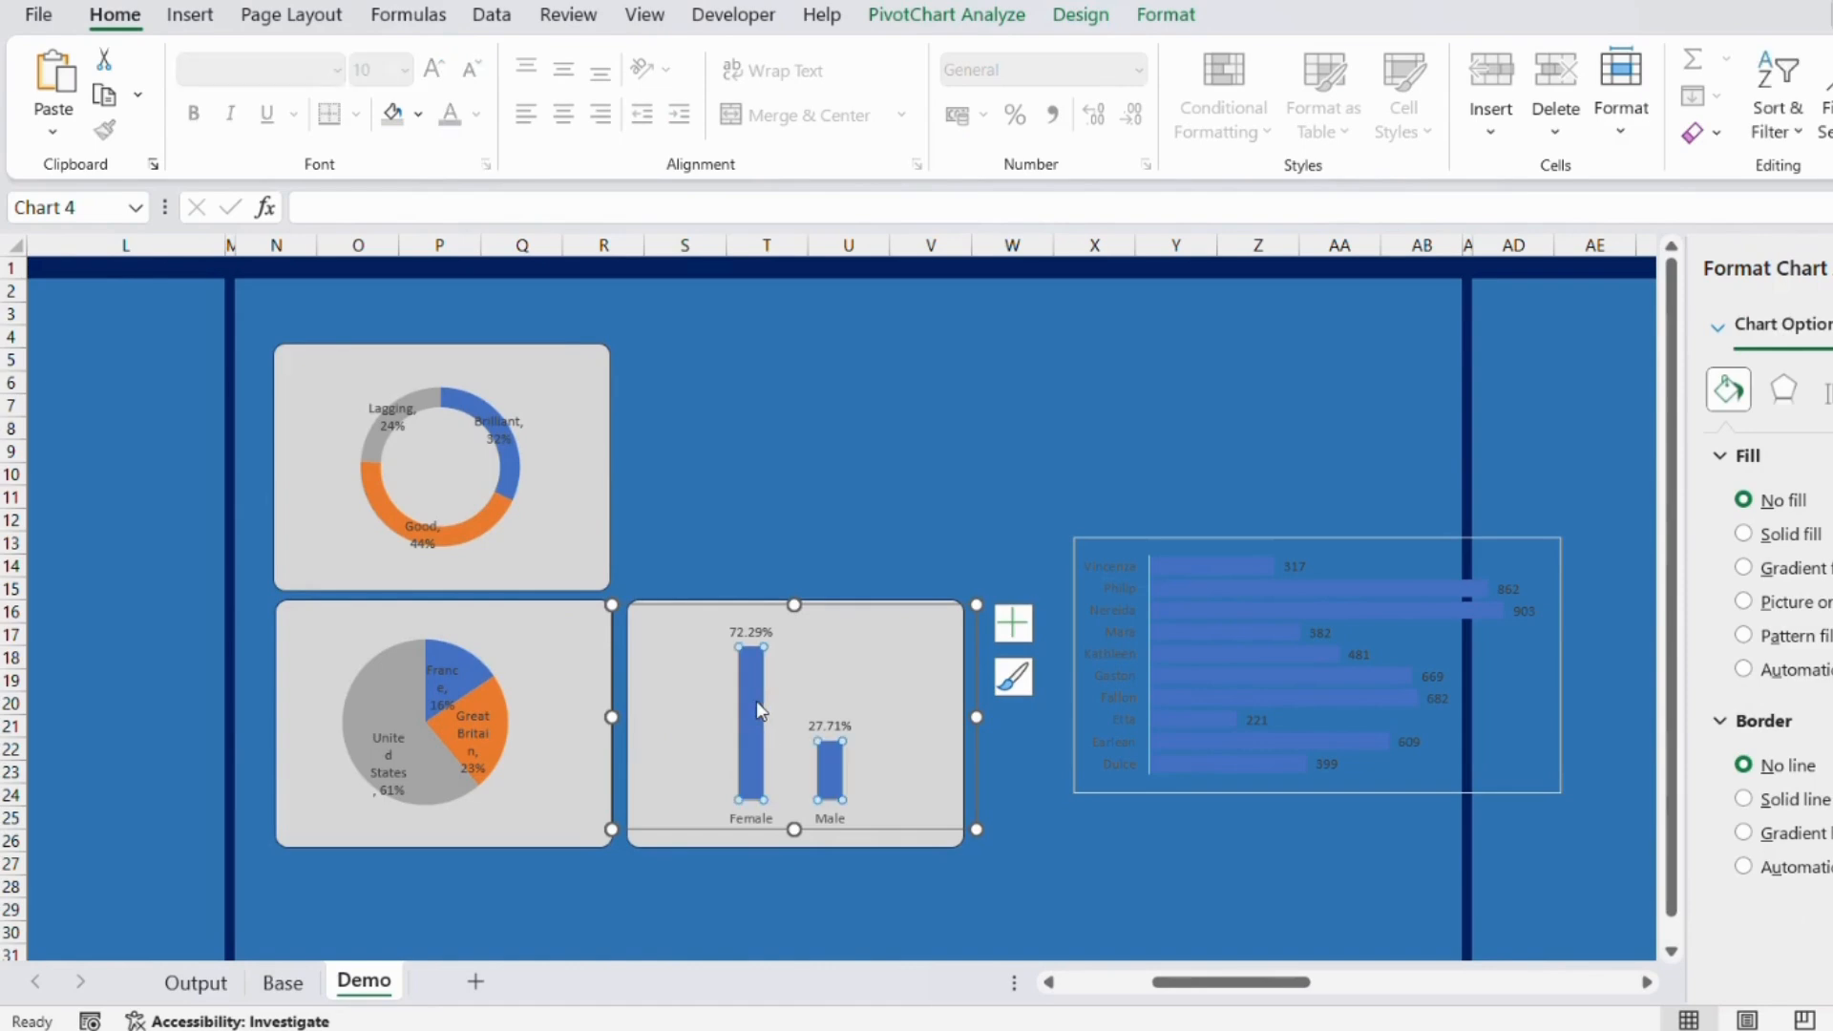
click(1826, 391)
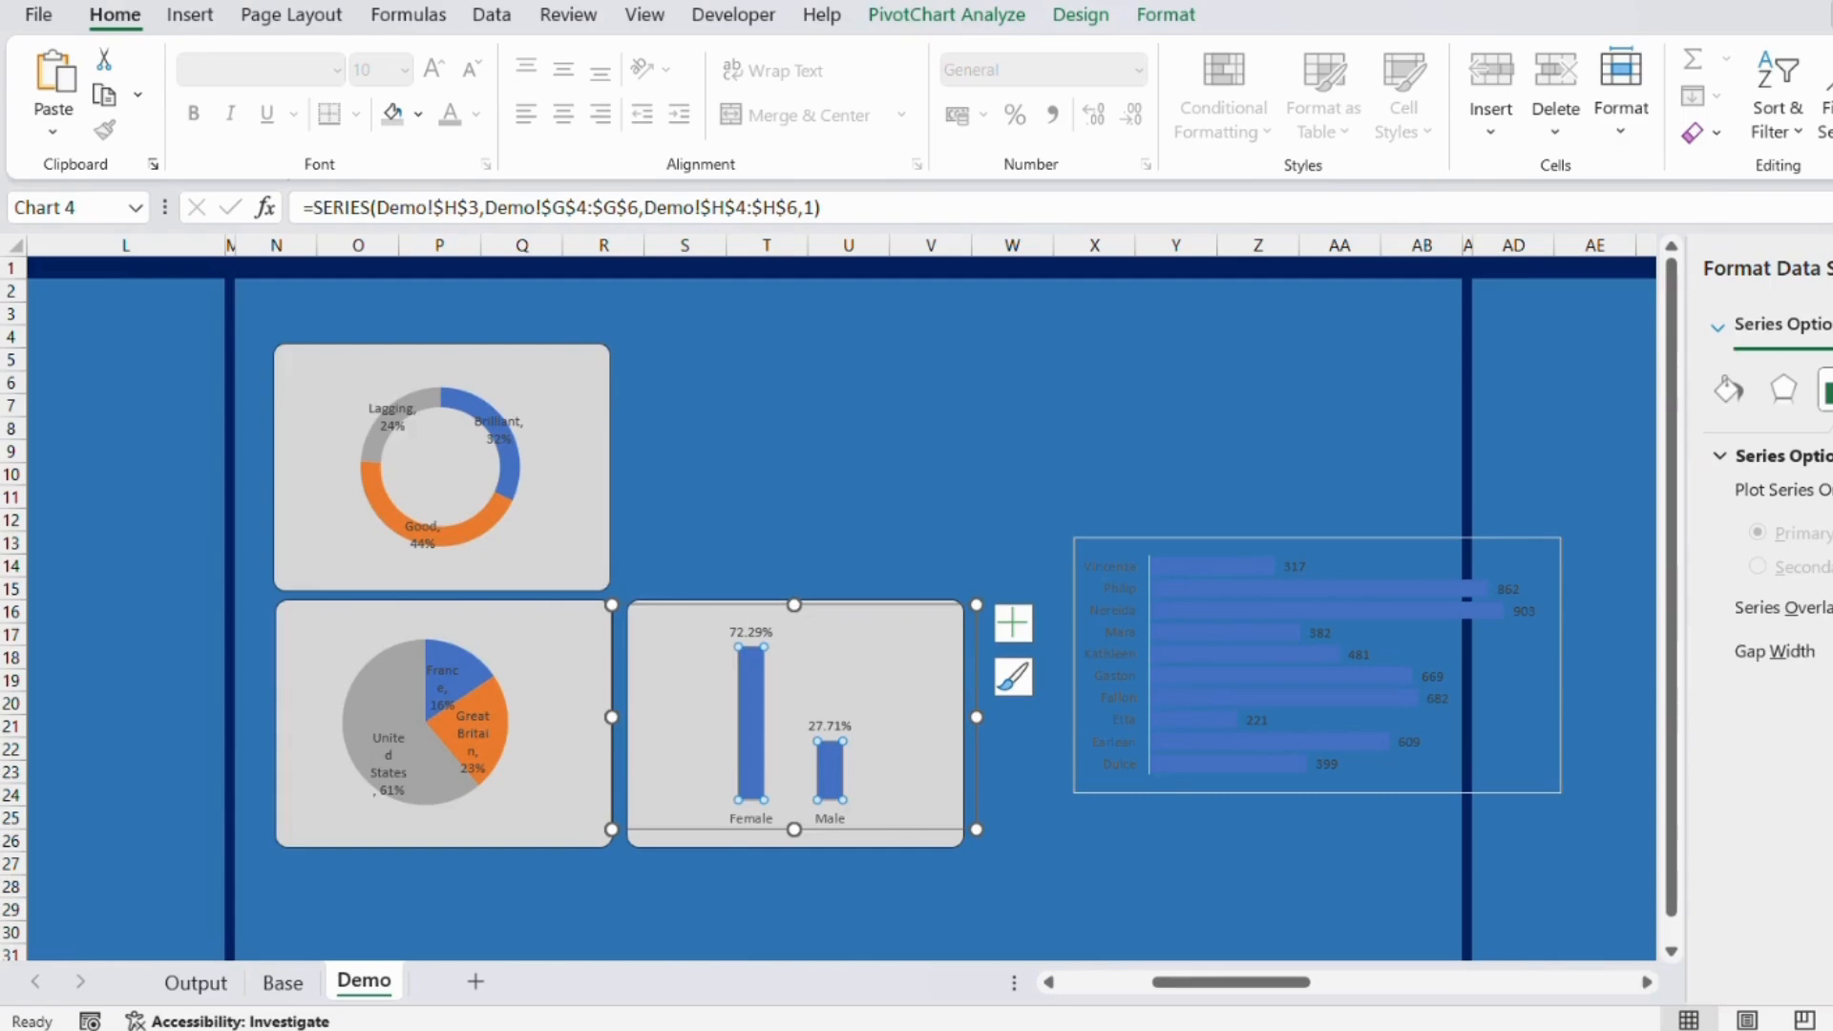
drag(1832, 651, 1800, 670)
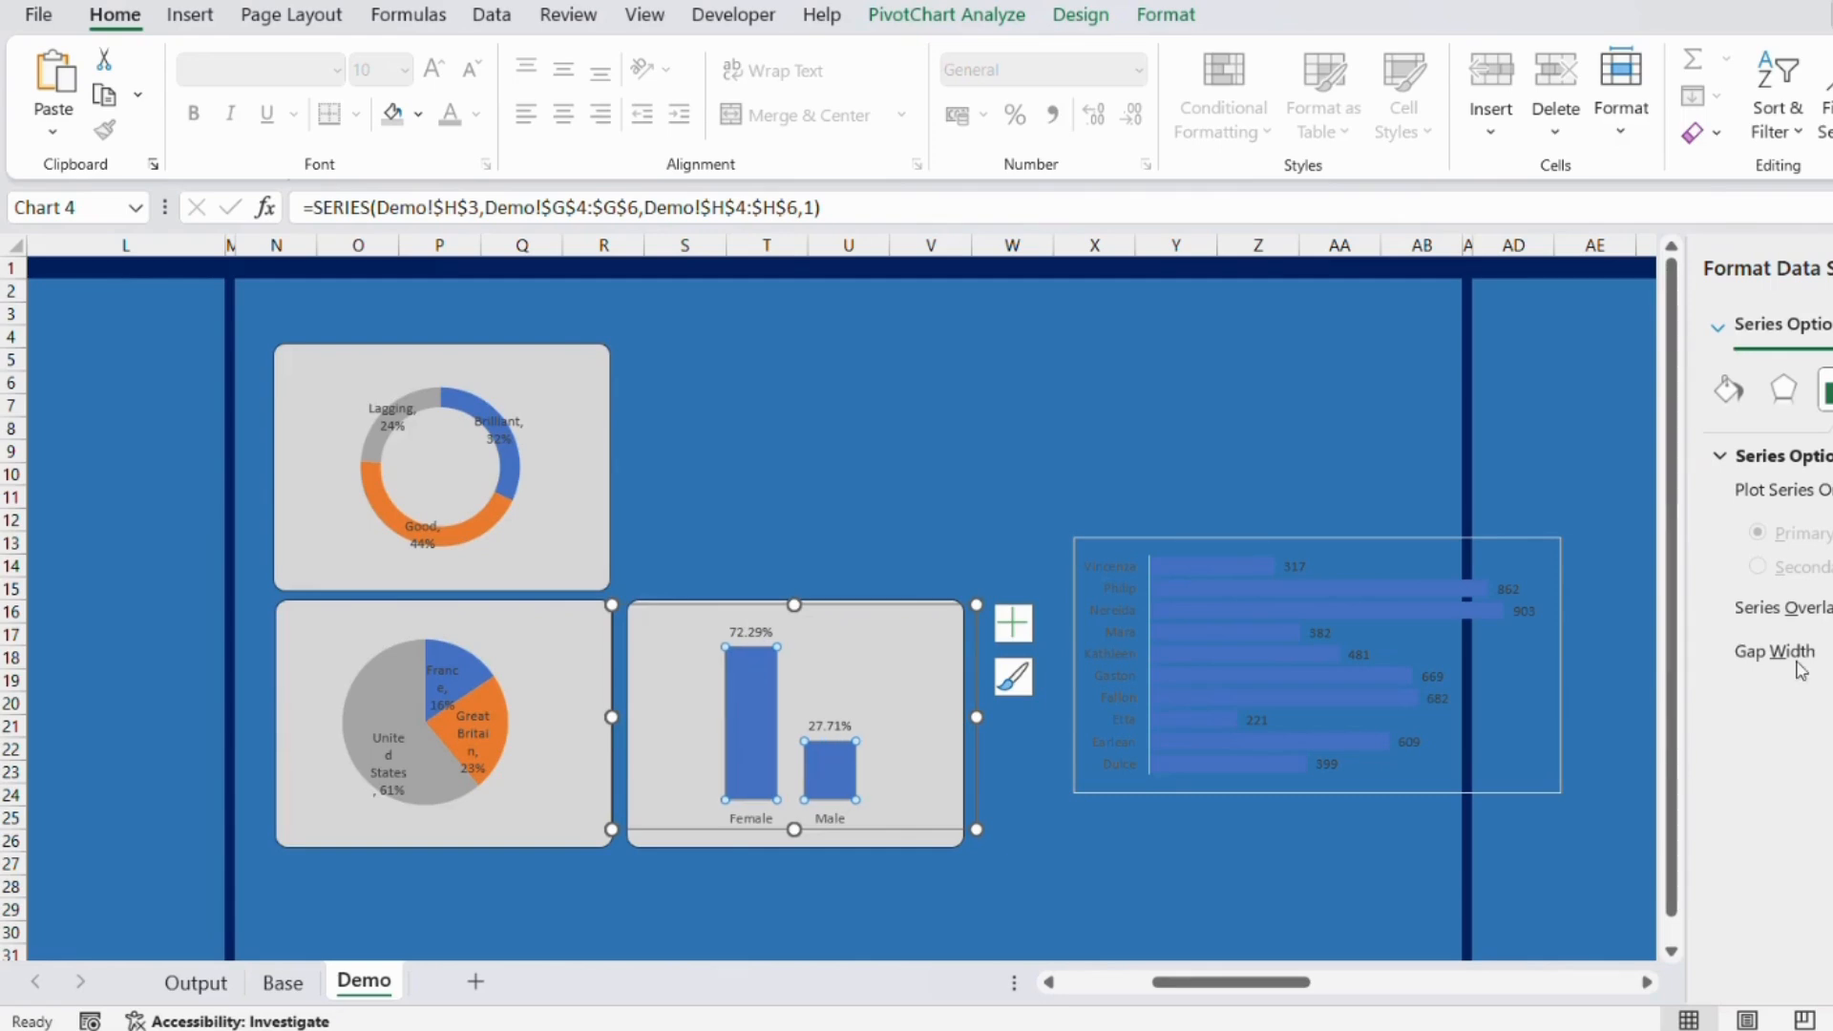
click(922, 717)
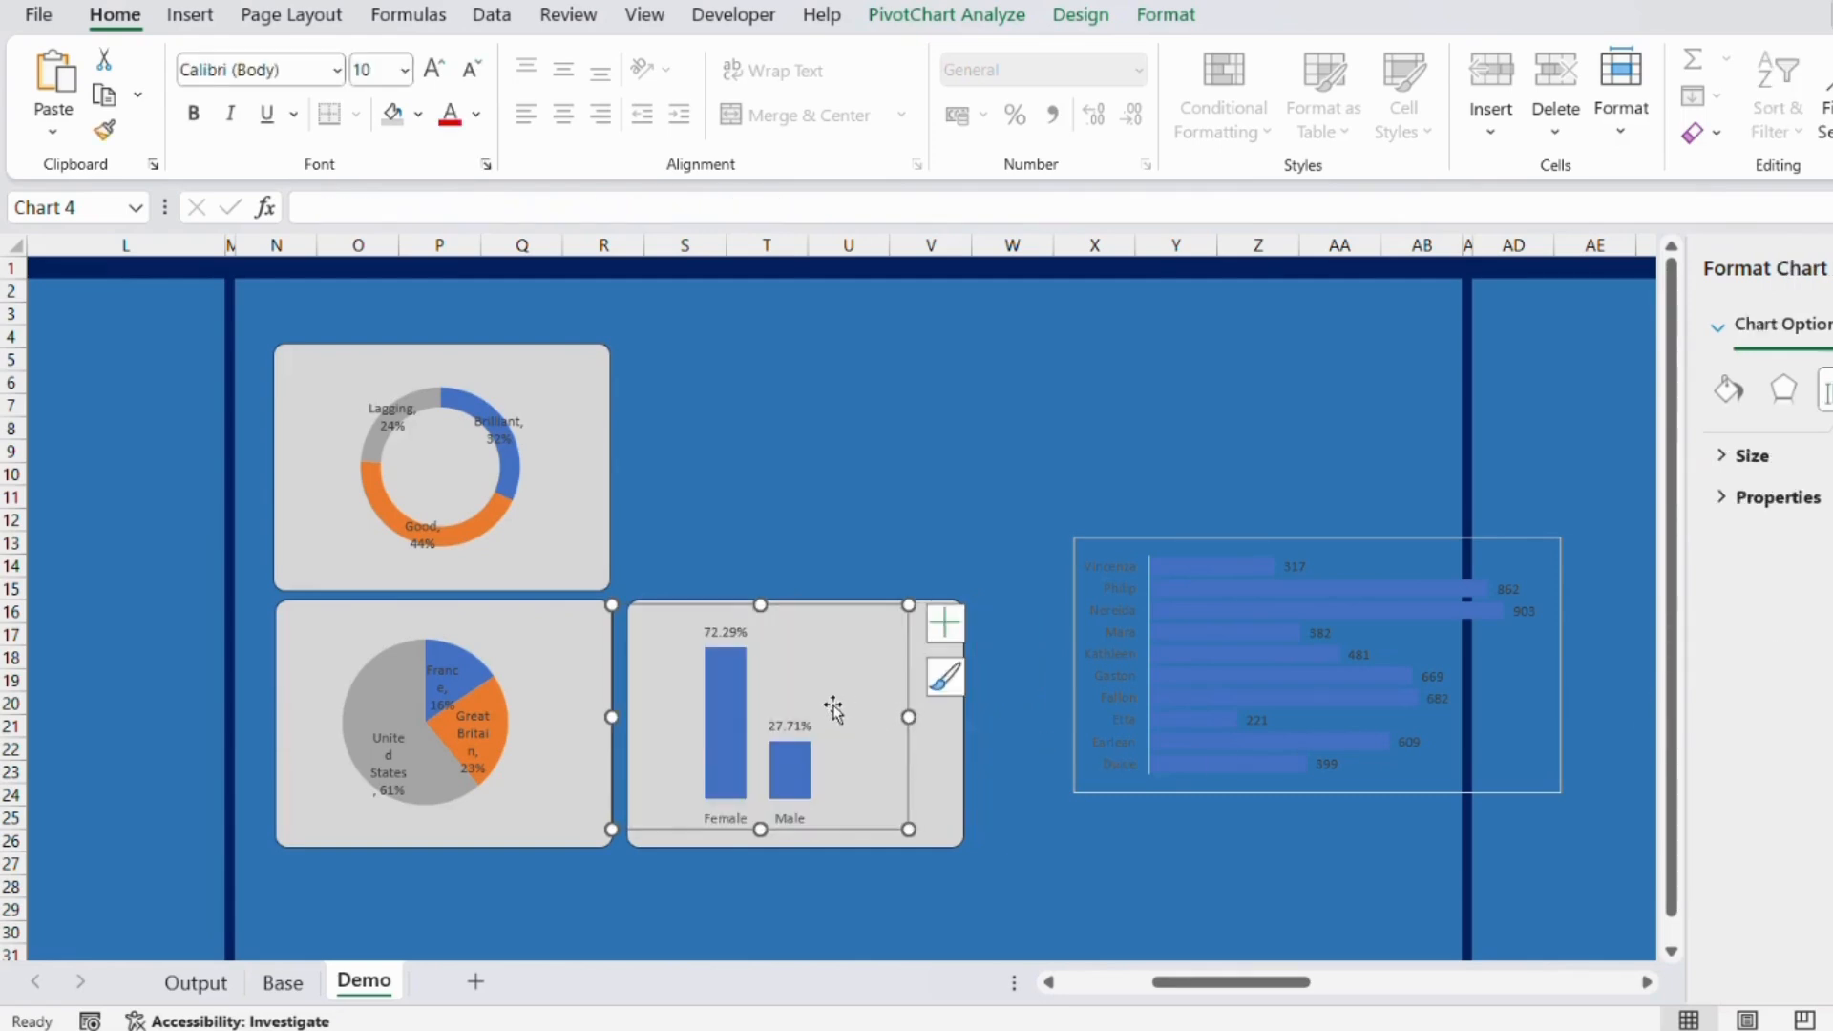
click(1012, 521)
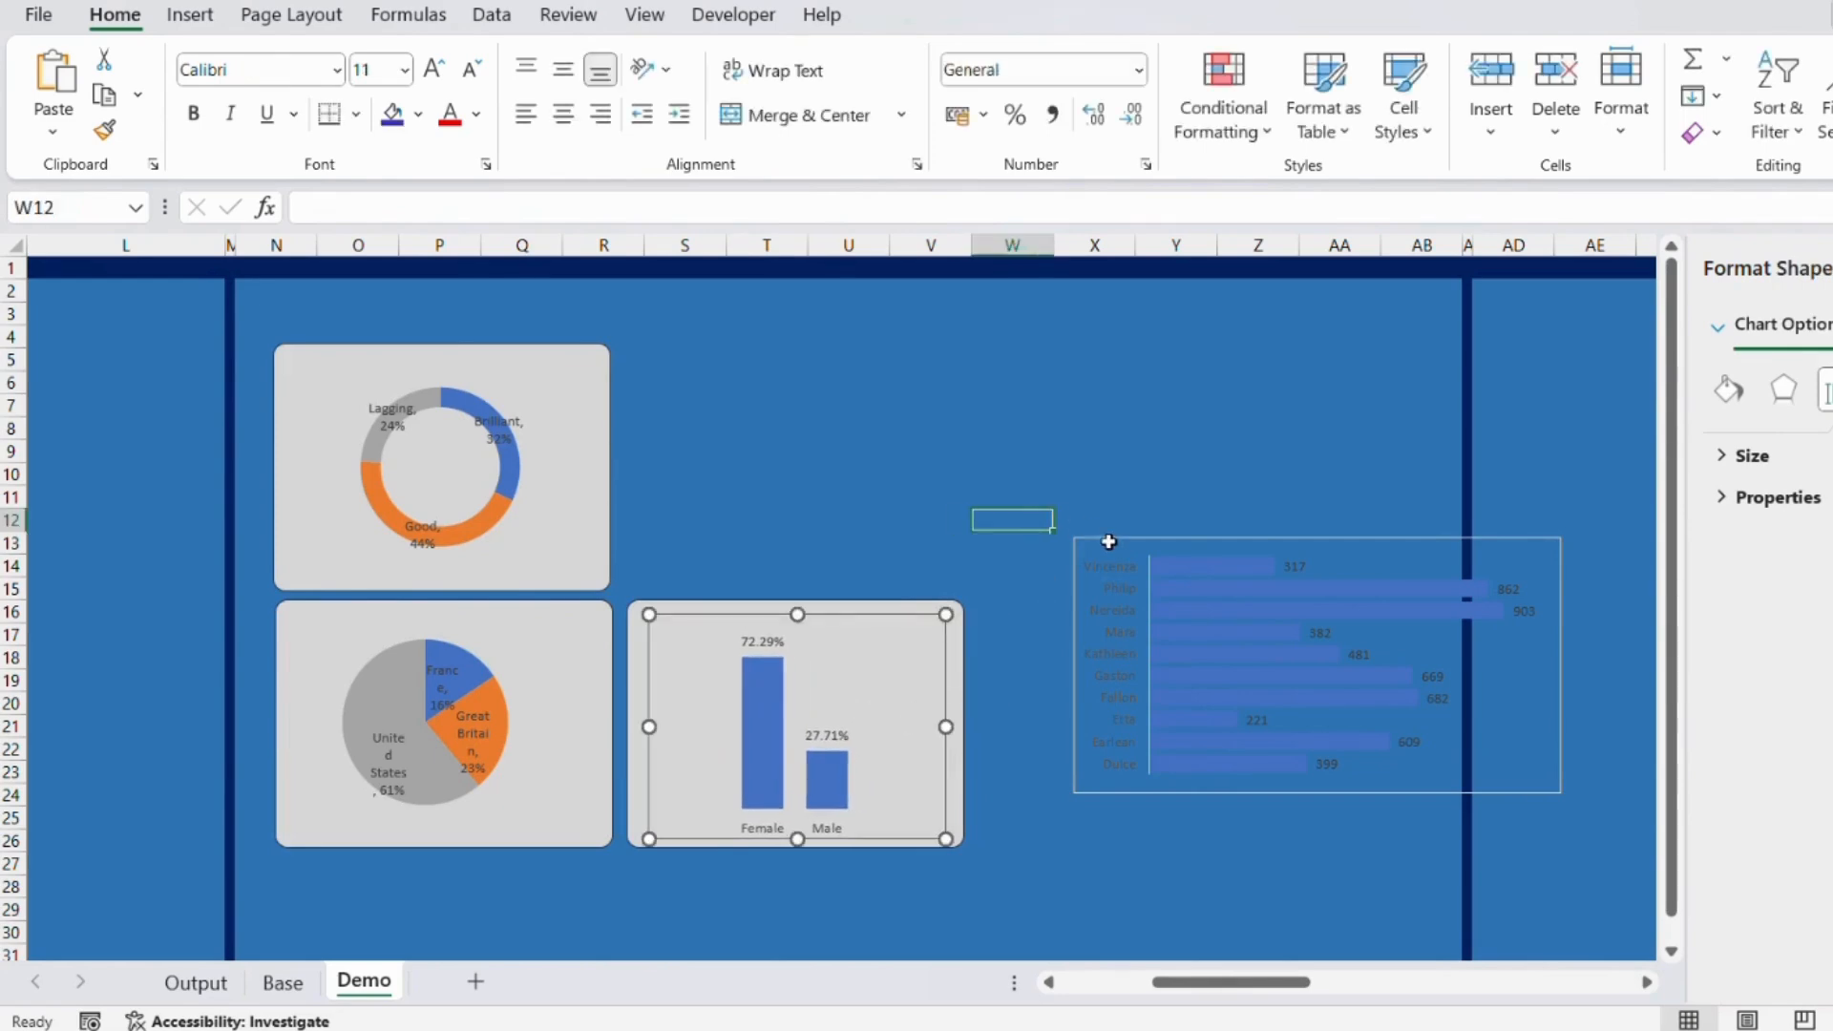
Move the managers bar chart into the upper area beside the dark right-hand divider, and set its chart area border to No line.
click(1120, 554)
drag(1120, 554, 1019, 366)
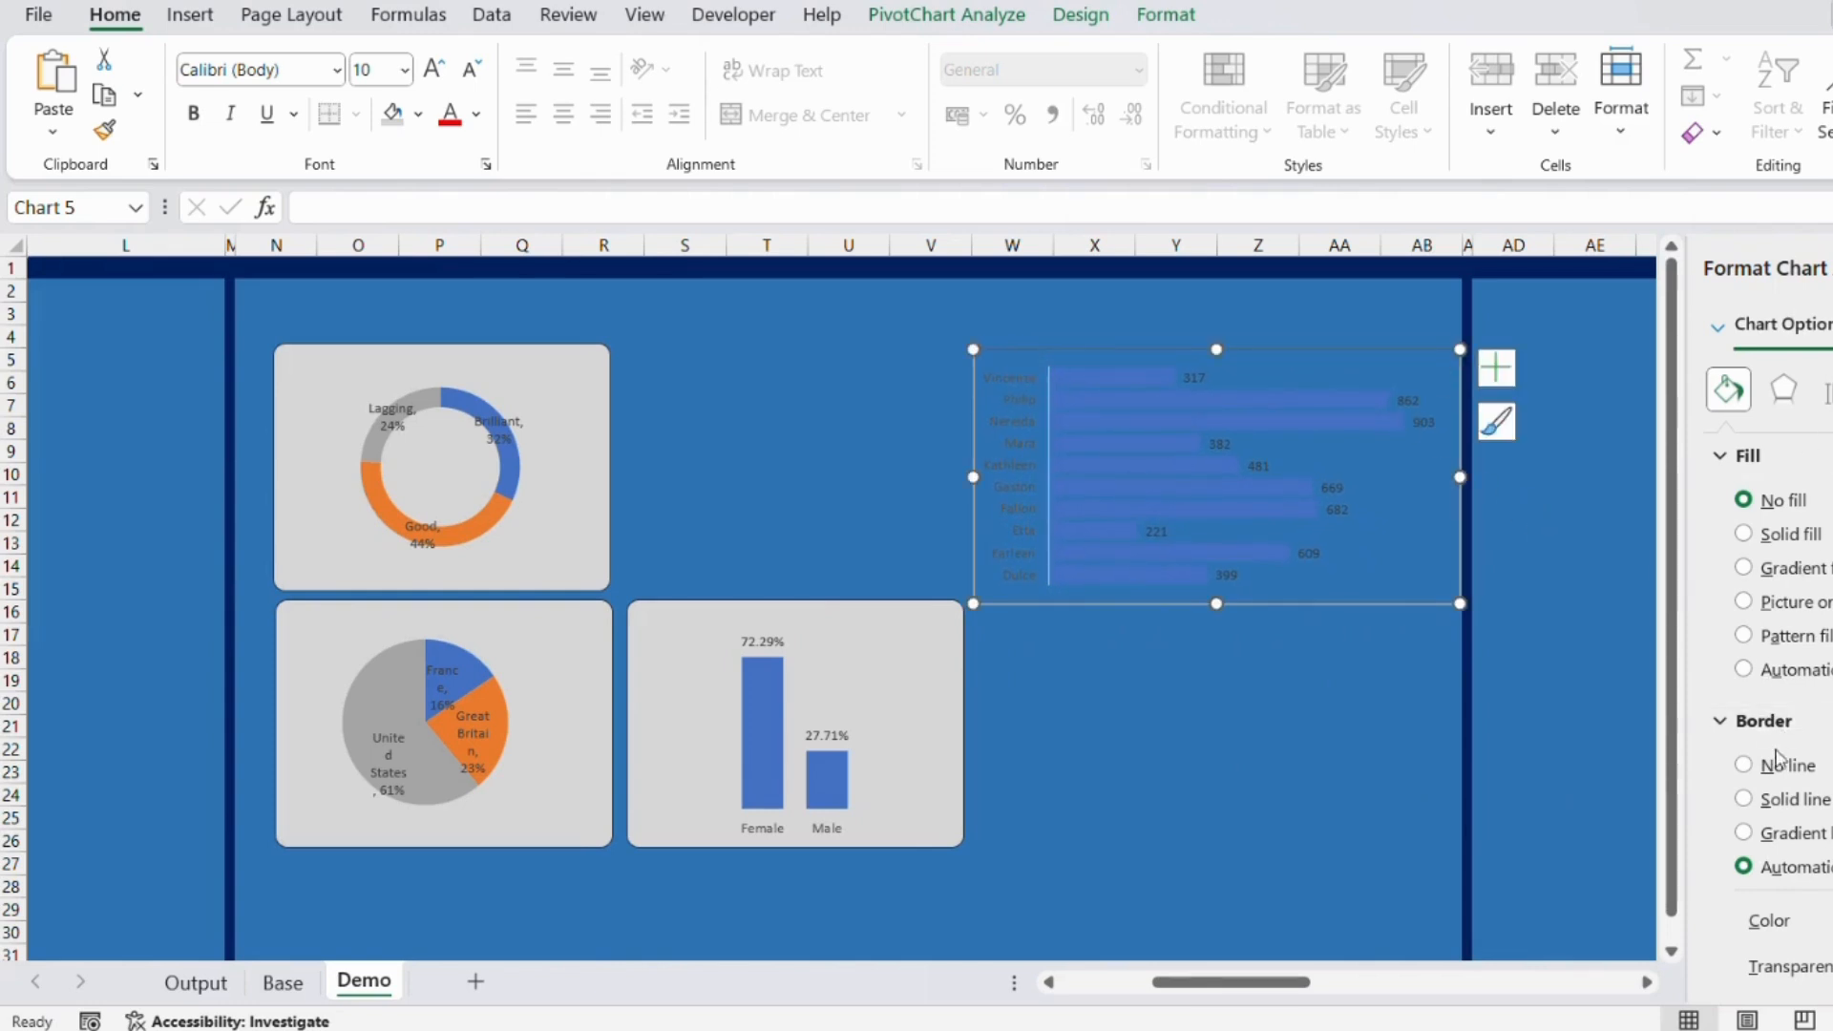
click(1080, 444)
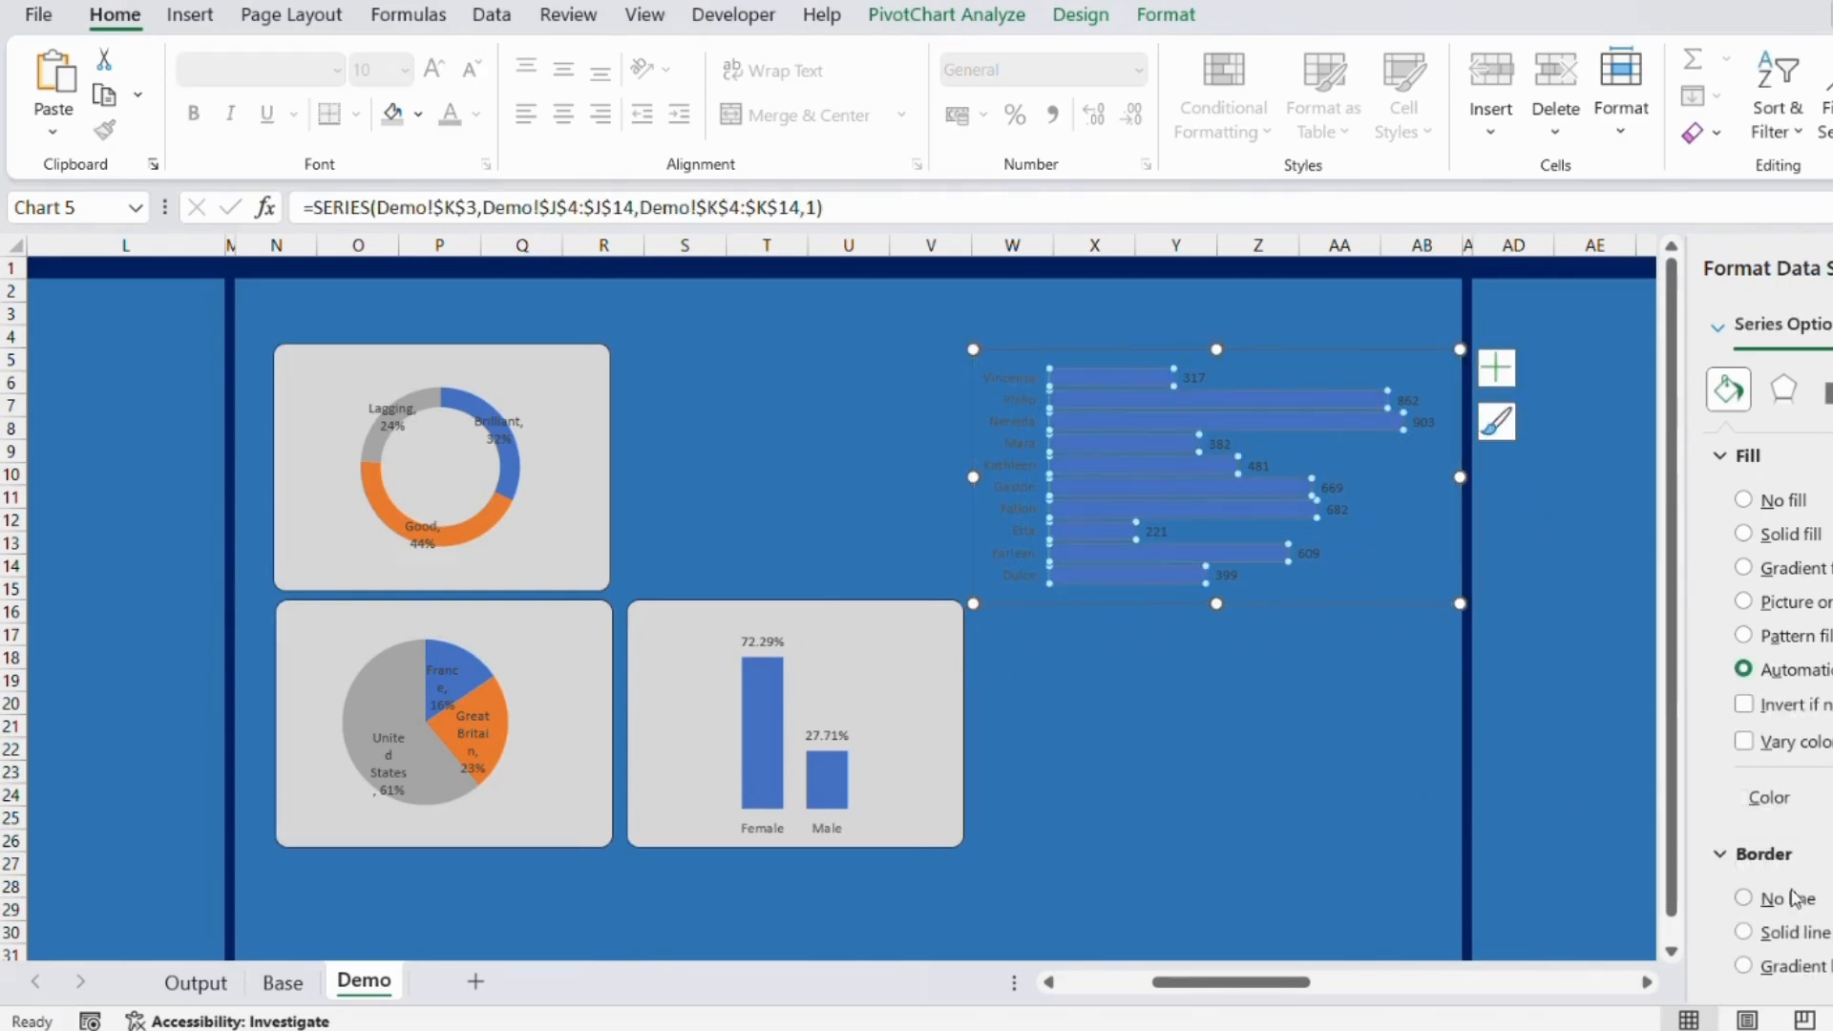
click(1131, 638)
Duplicate the gender chart's grey panel over the managers bar chart, enlarge it to column AB and row 26, and send it to the back.
click(886, 603)
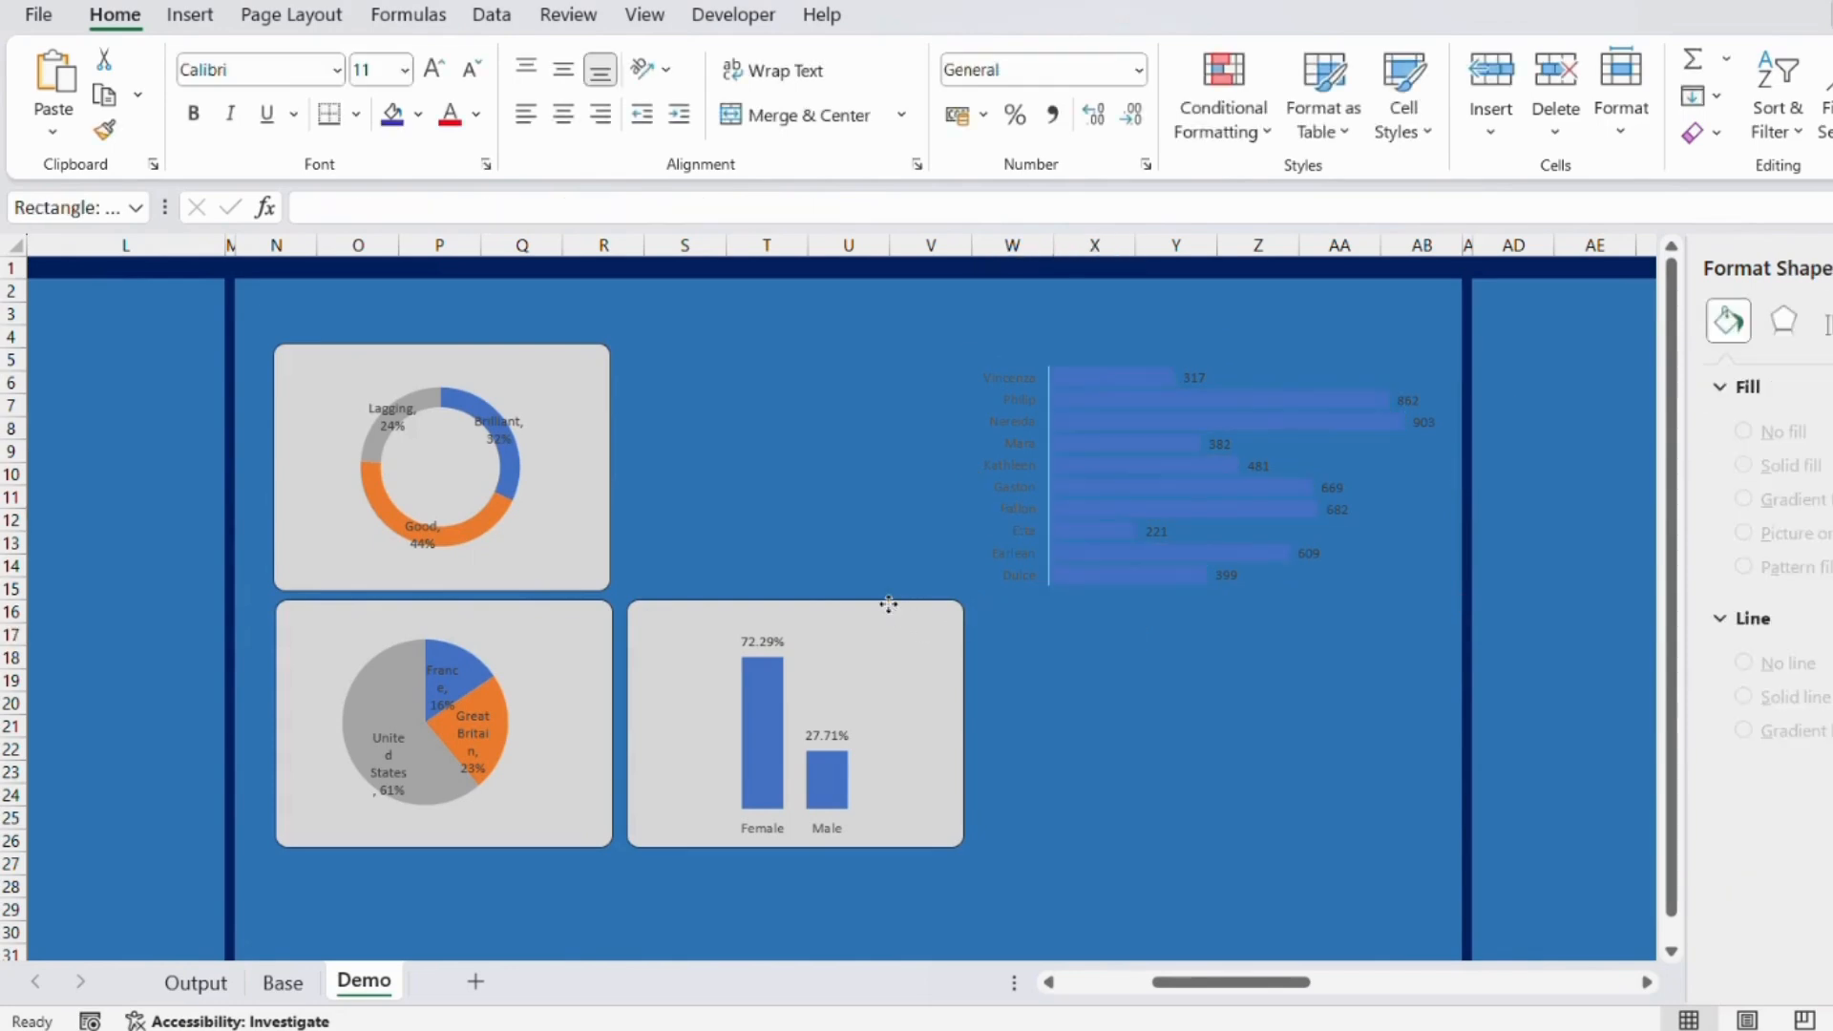
drag(905, 616, 1224, 345)
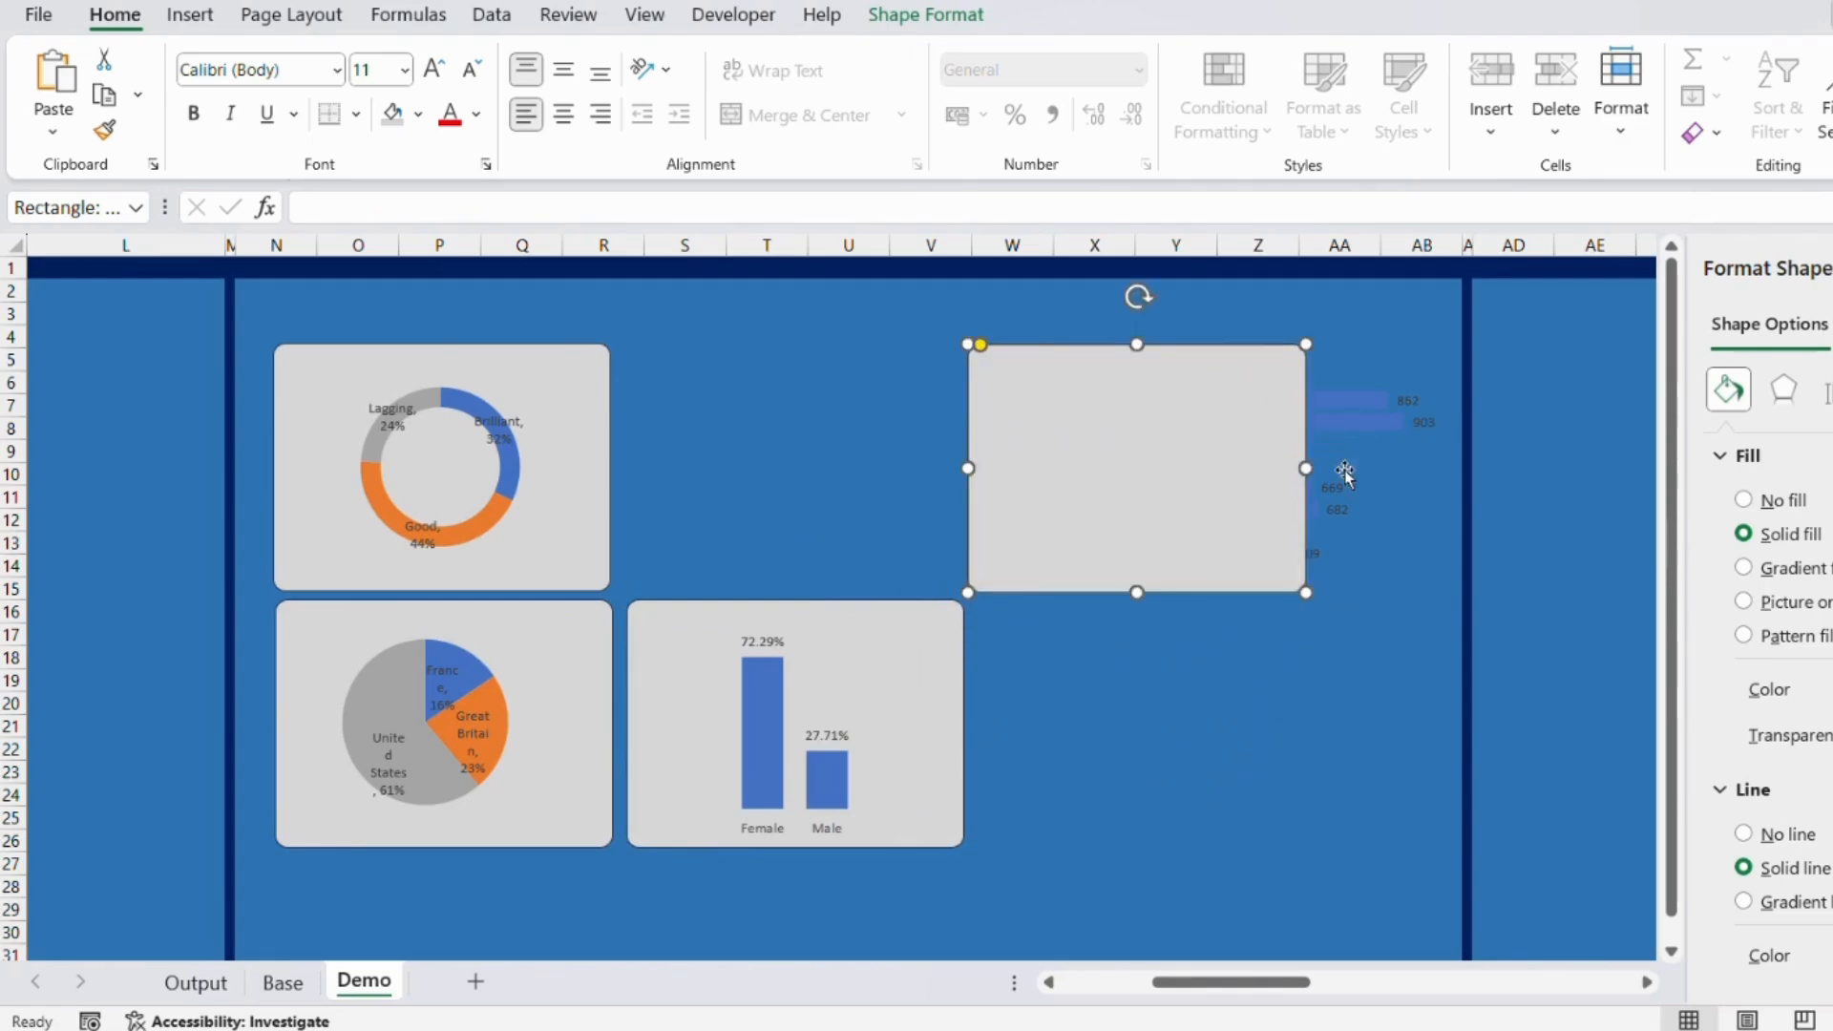
drag(1306, 468, 1458, 468)
drag(1214, 593, 1234, 848)
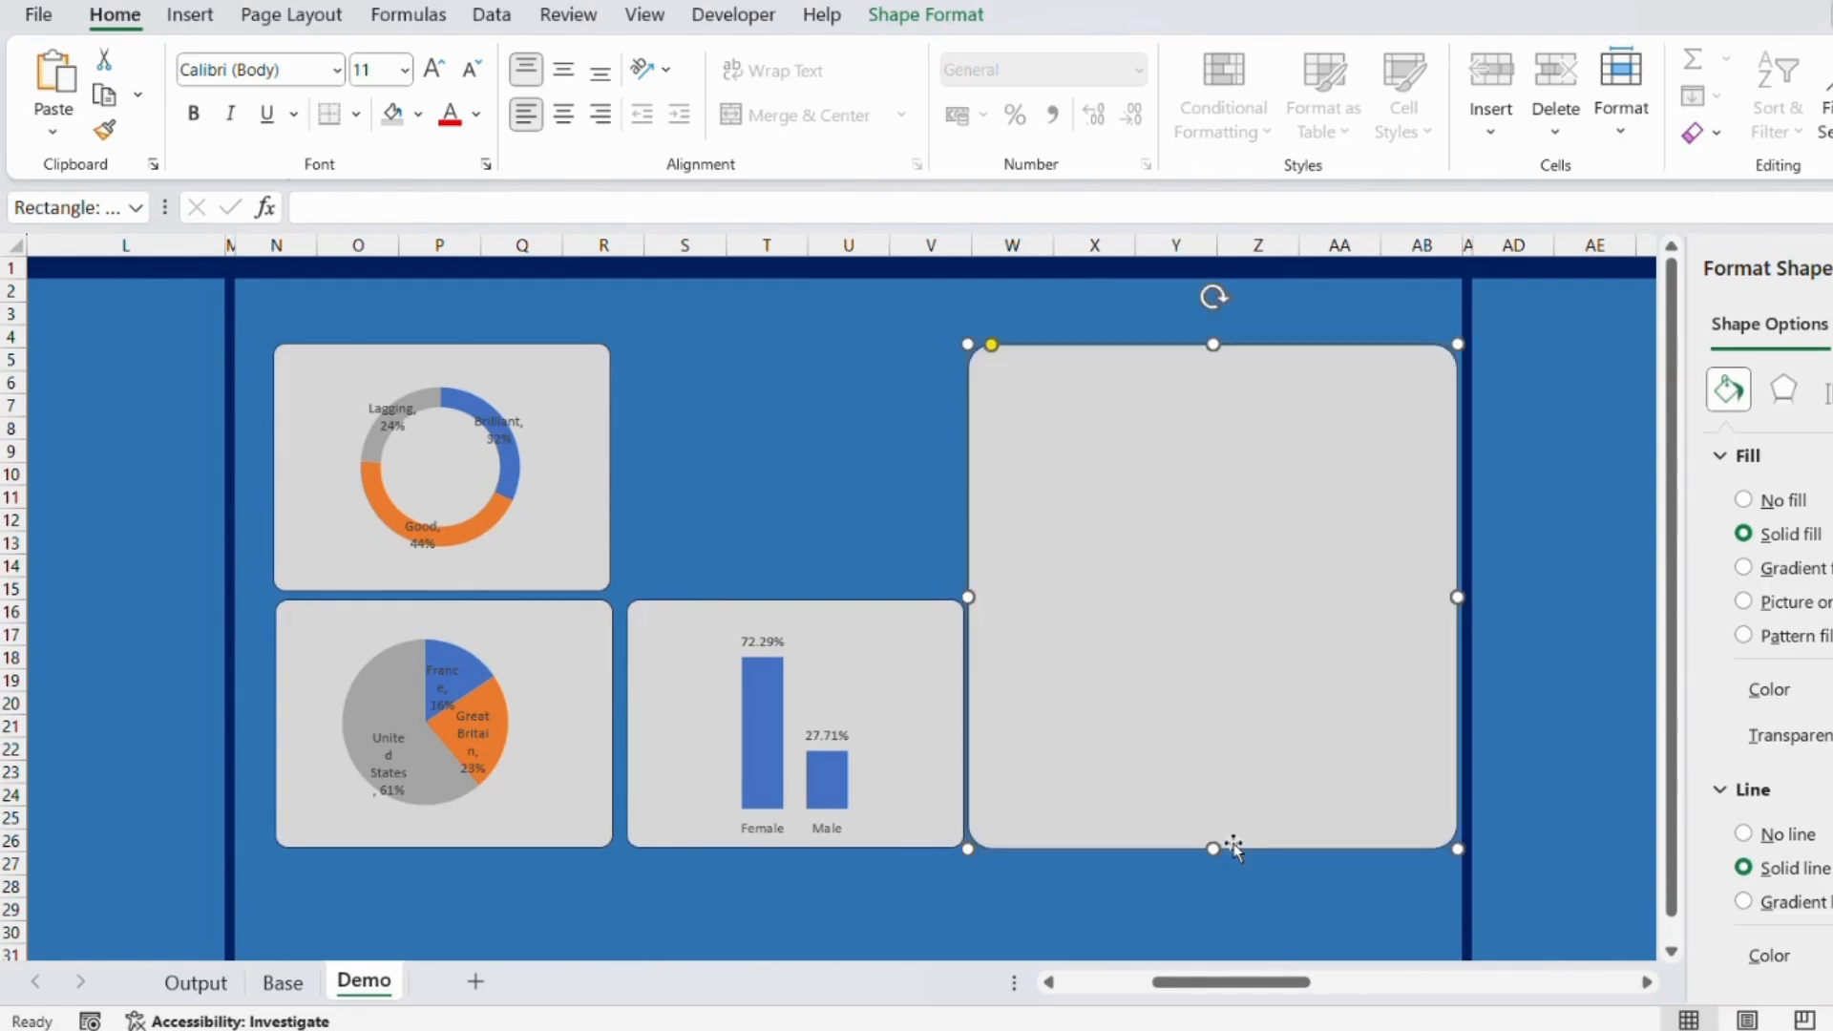
right_click(1213, 497)
click(1279, 664)
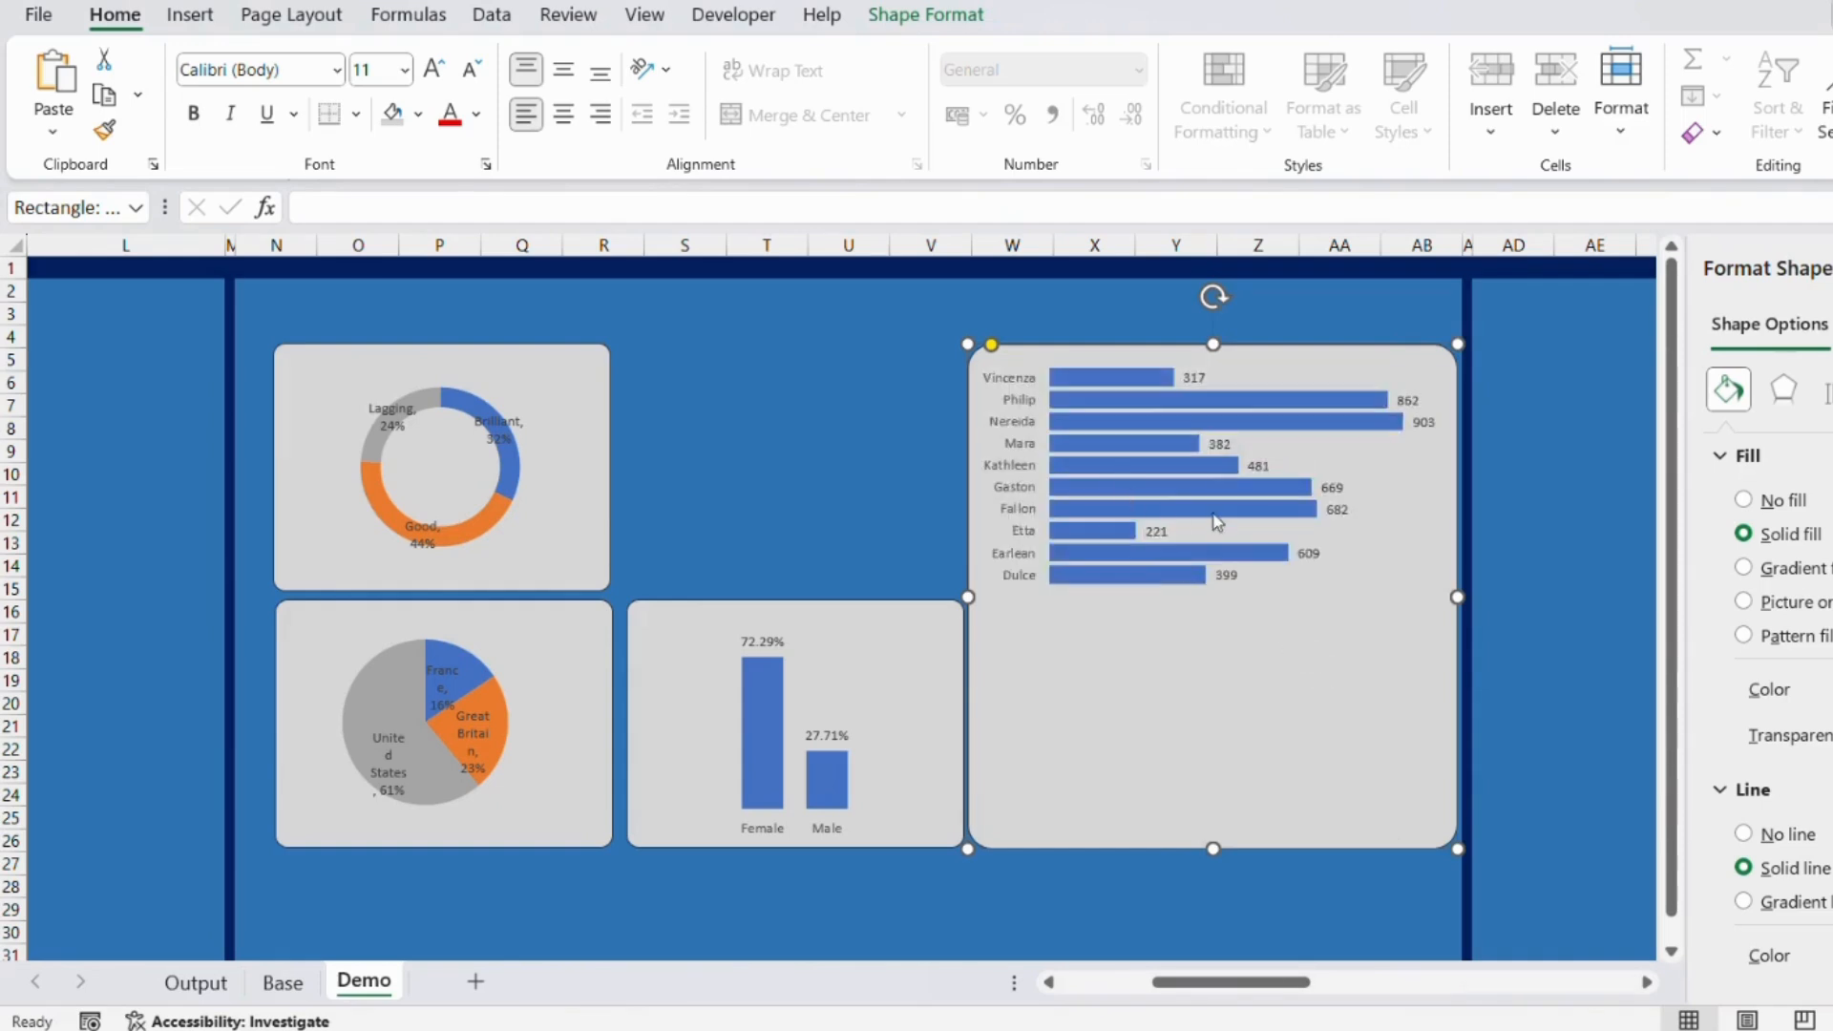
Stretch the managers bar chart downwards to fill the full height of its grey panel.
click(1322, 451)
drag(1216, 604, 1223, 850)
click(1189, 906)
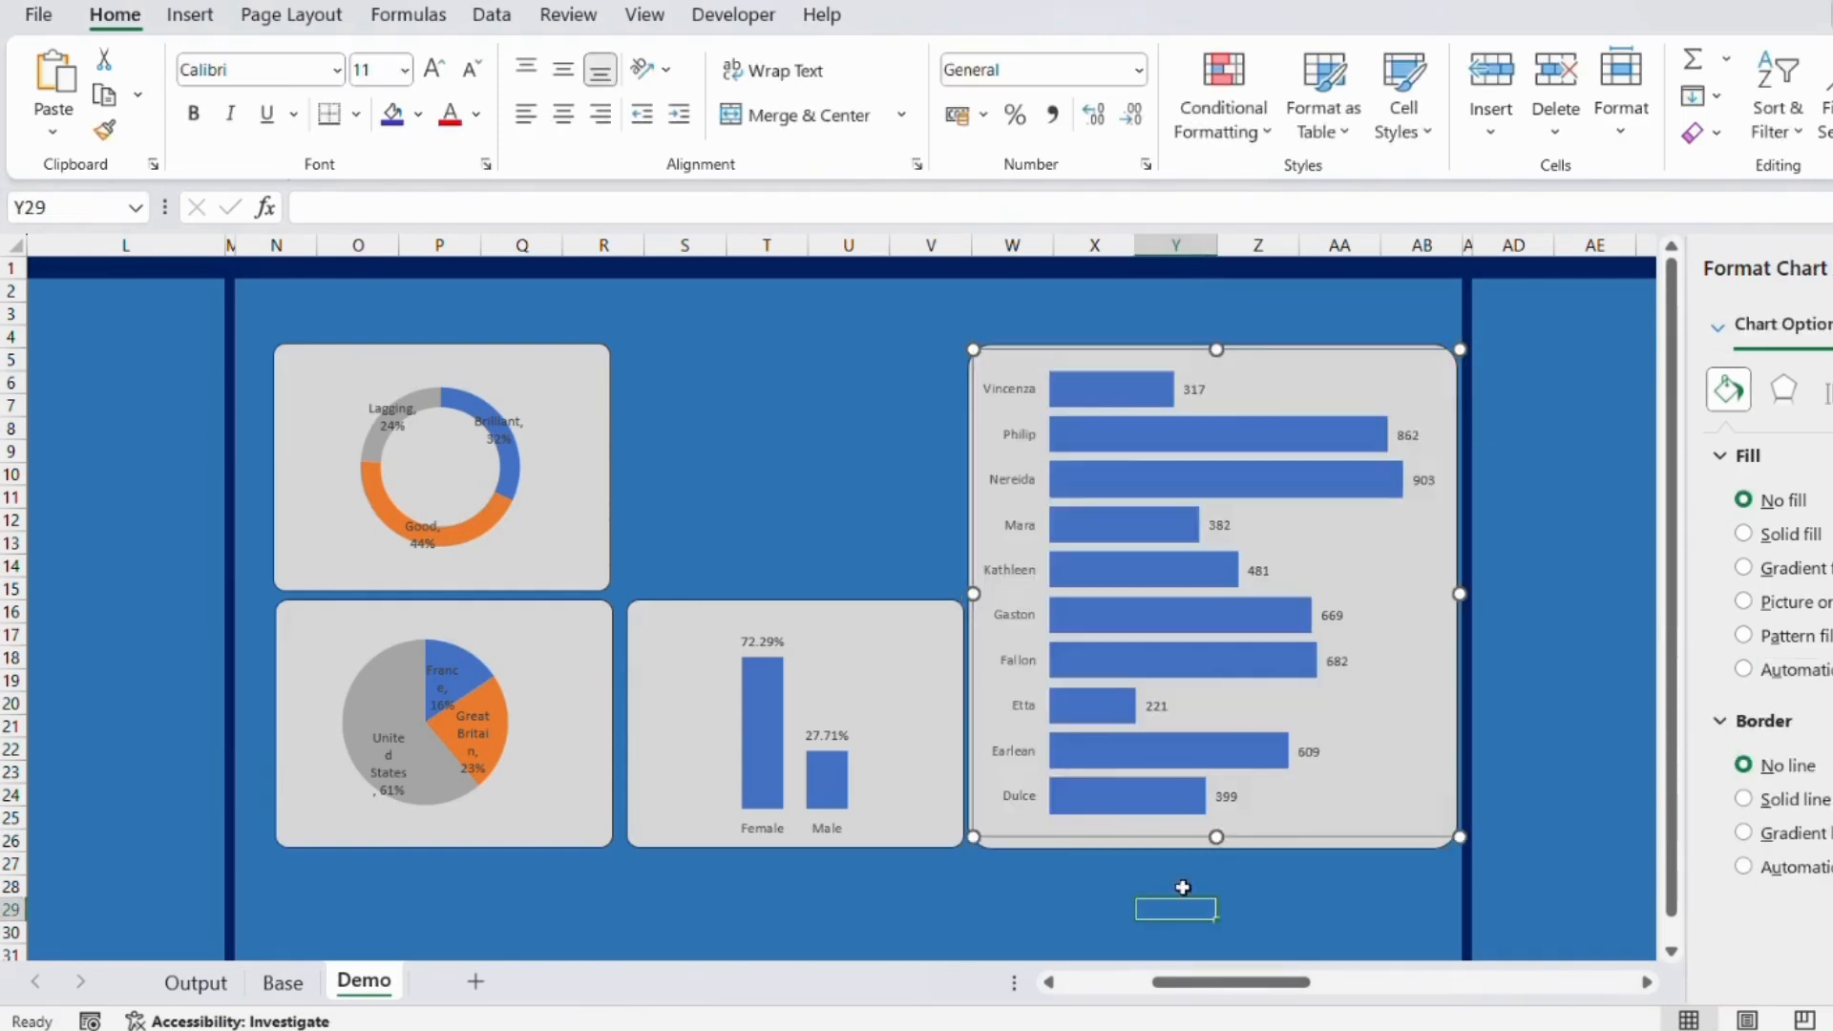
Enlarge the country pie chart and its plot area so the pie nearly fills the height of its grey panel.
click(478, 675)
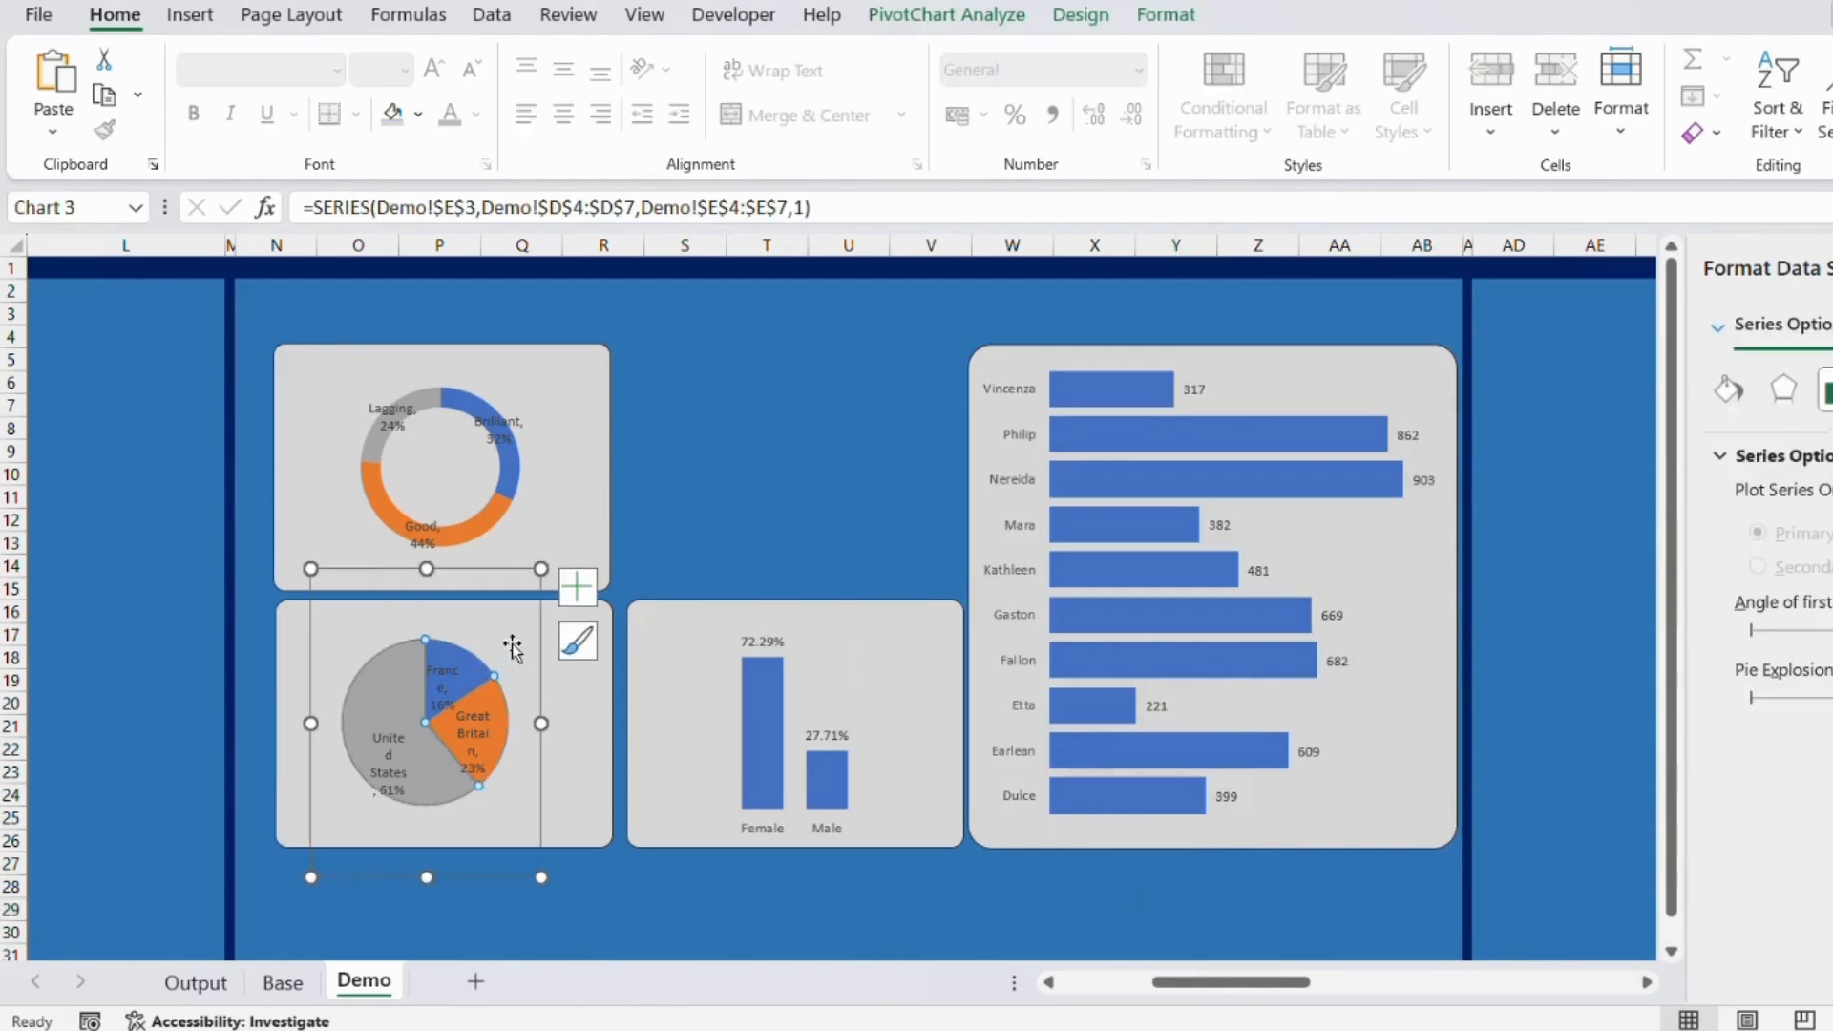
drag(541, 569, 582, 552)
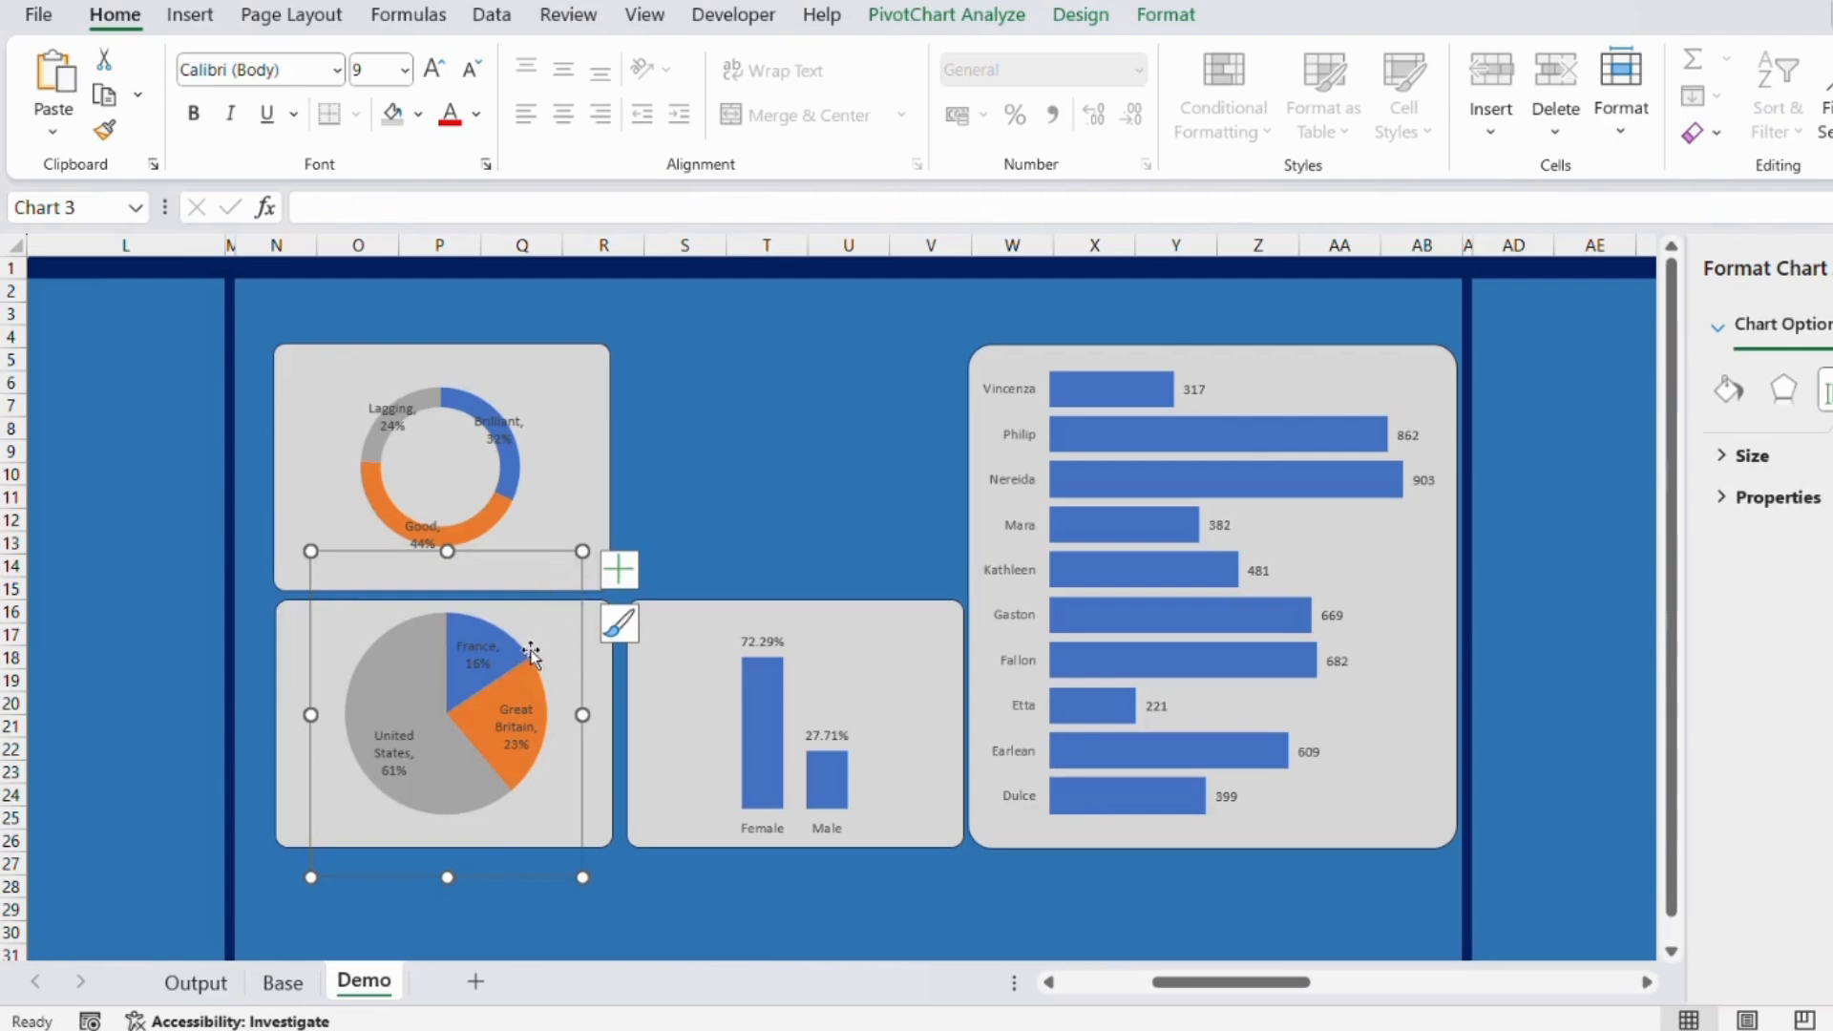
click(534, 637)
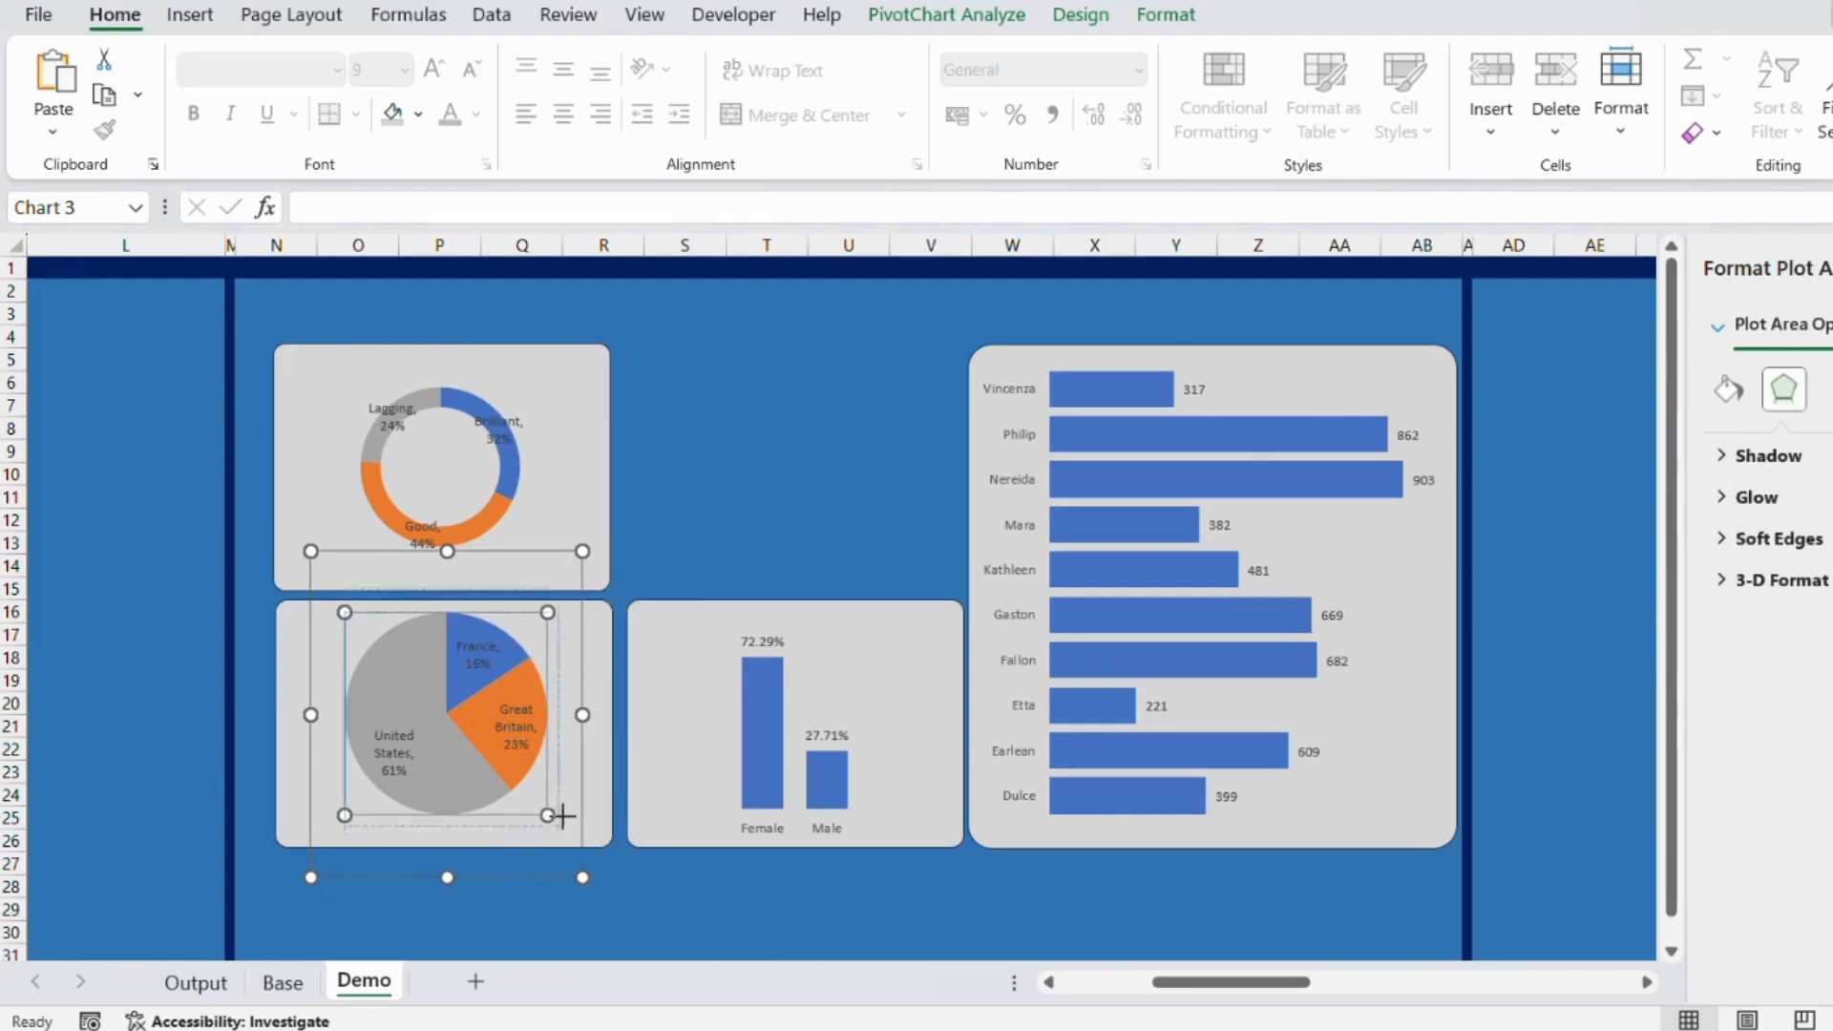
drag(549, 816, 575, 842)
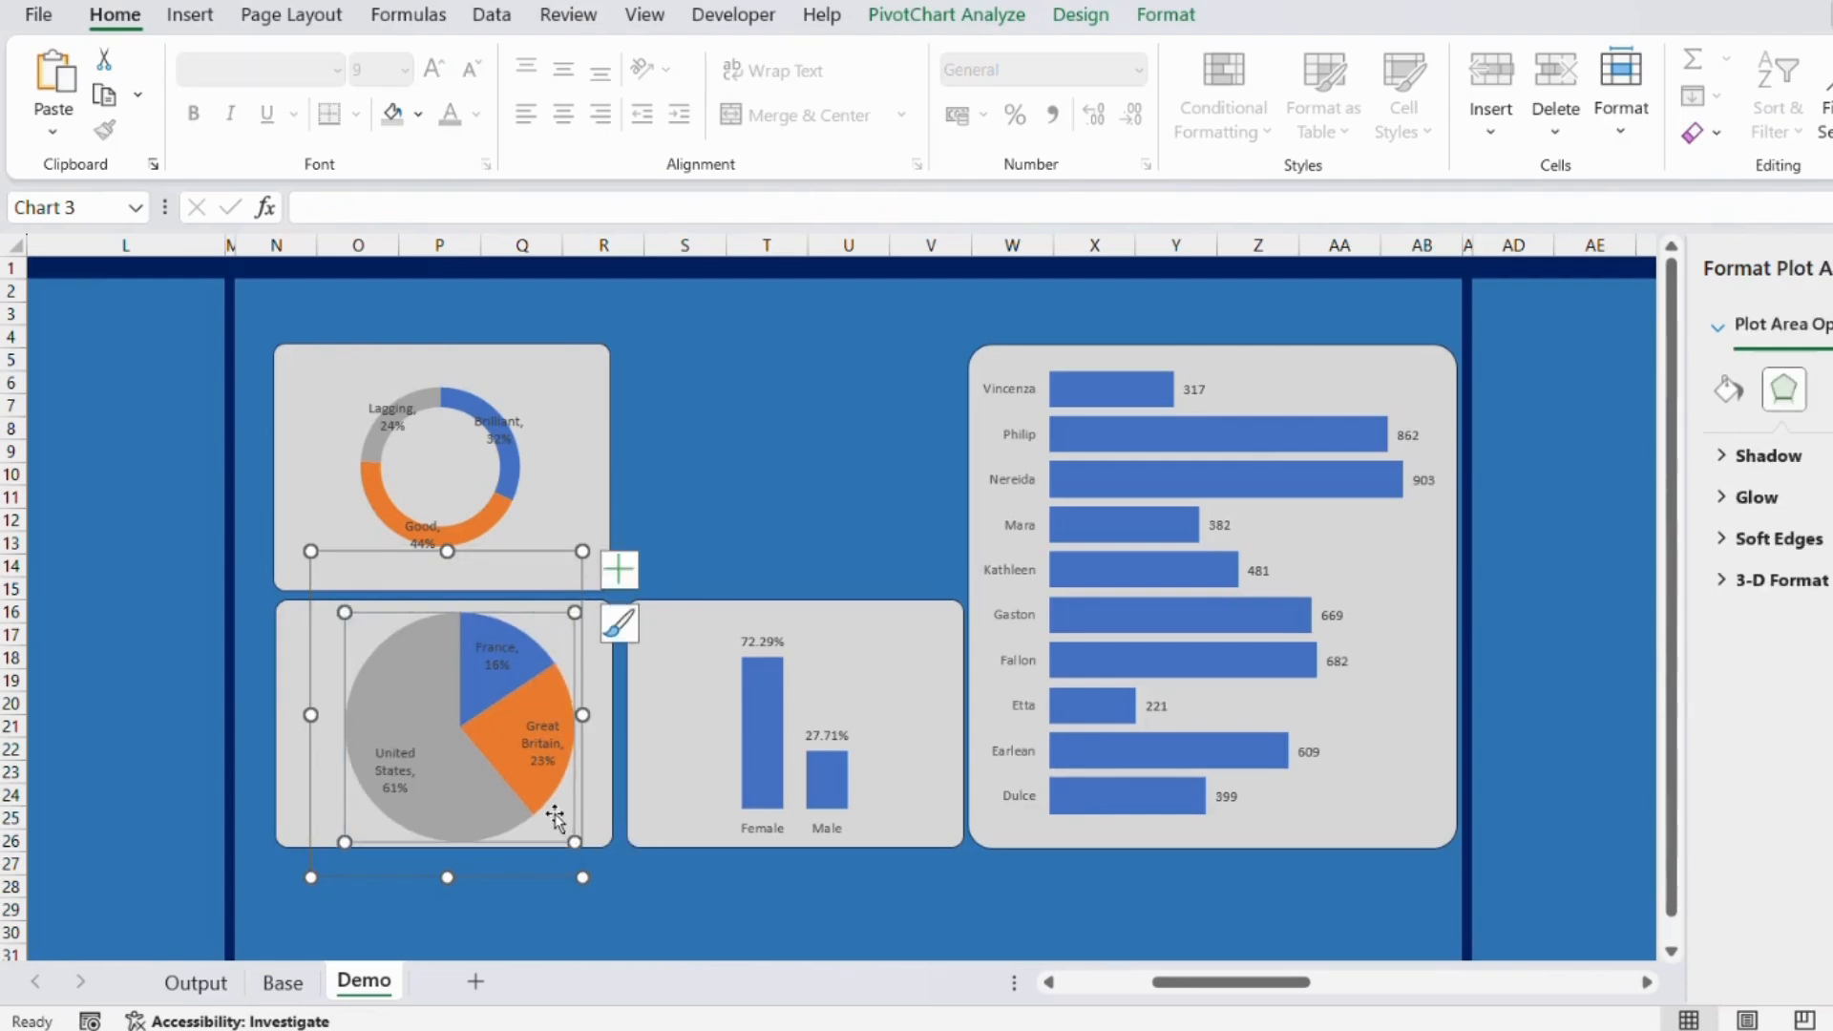
Fill the country pie chart's data labels with semi-transparent light grey, #F2F2F2.
click(530, 755)
right_click(518, 748)
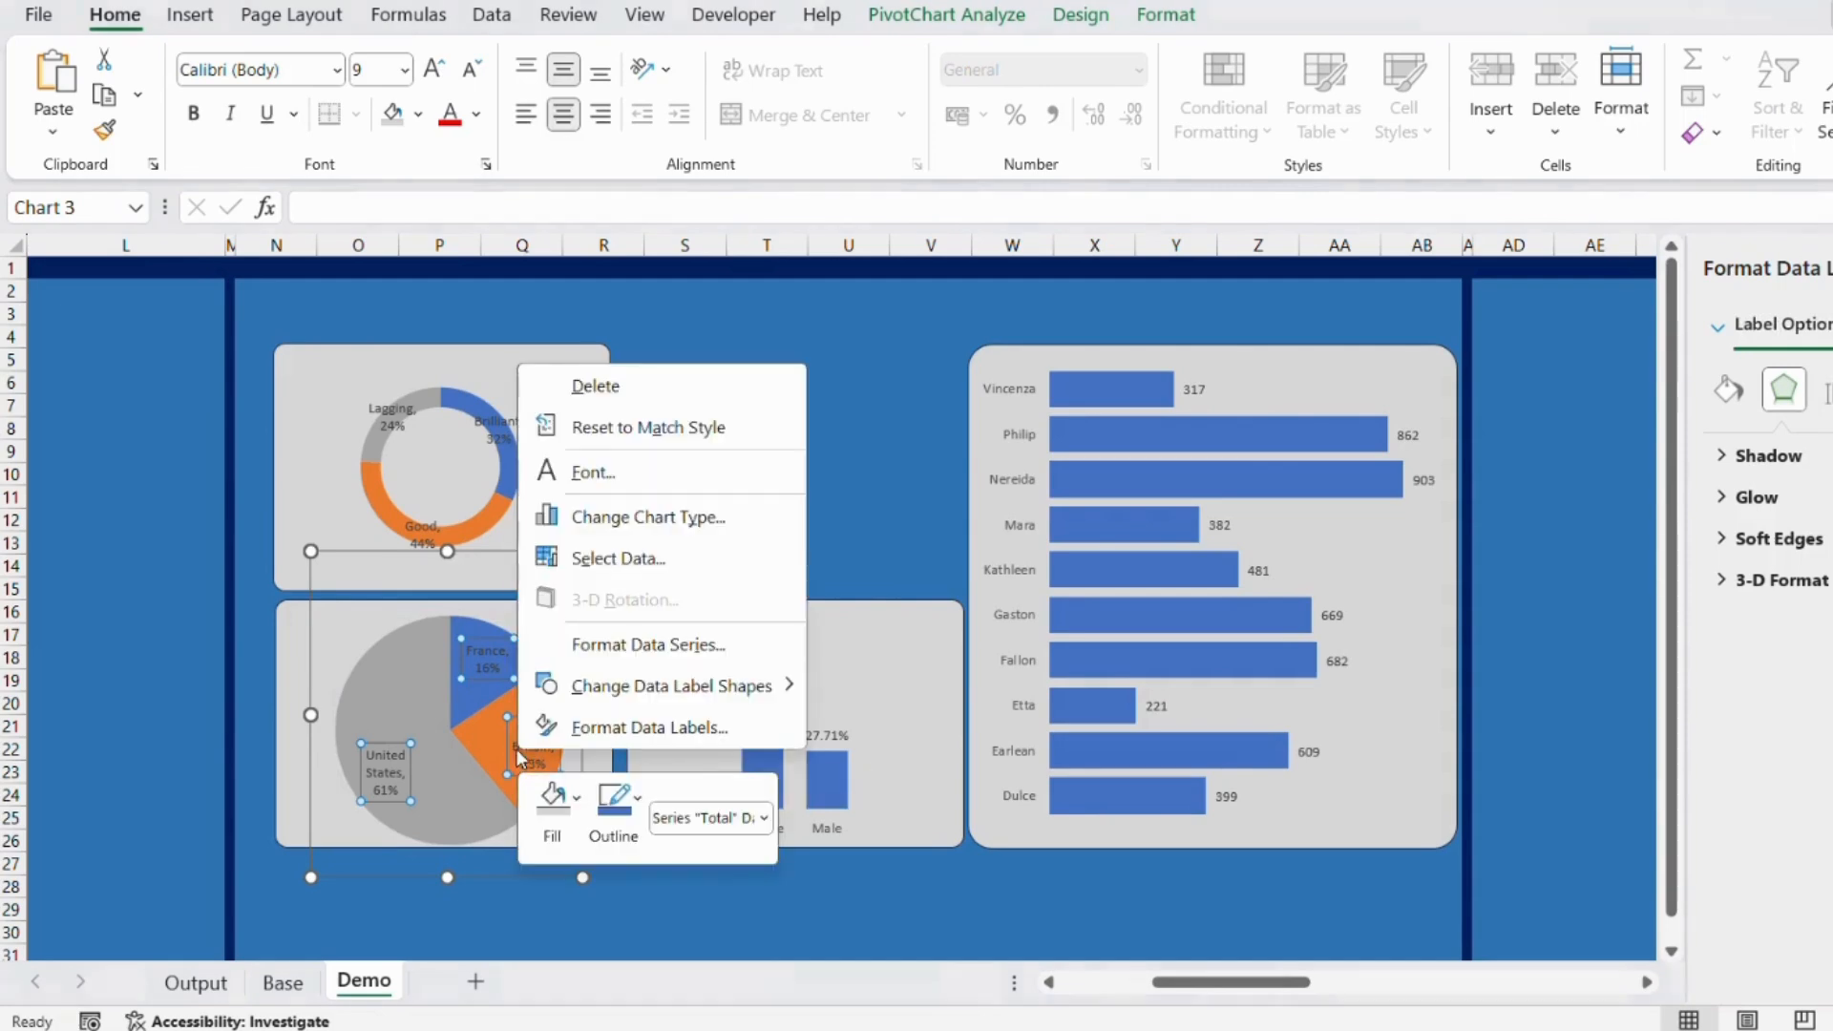
click(416, 119)
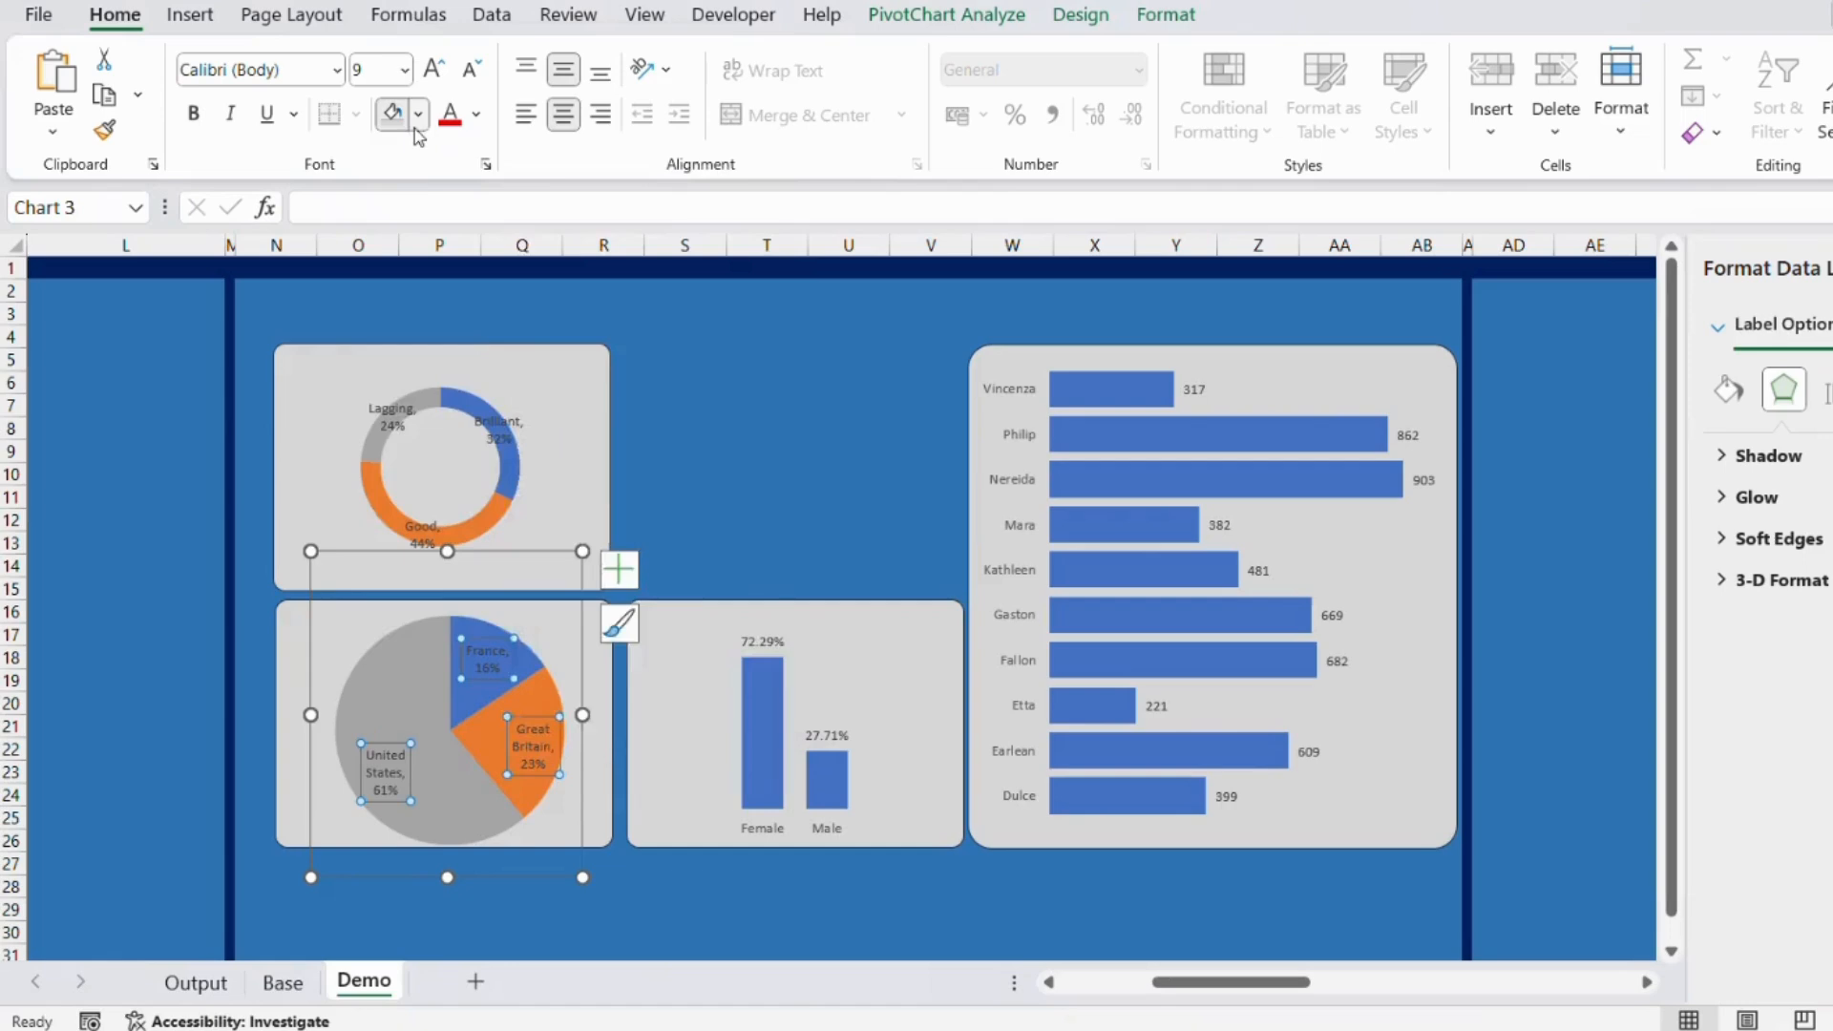
click(394, 363)
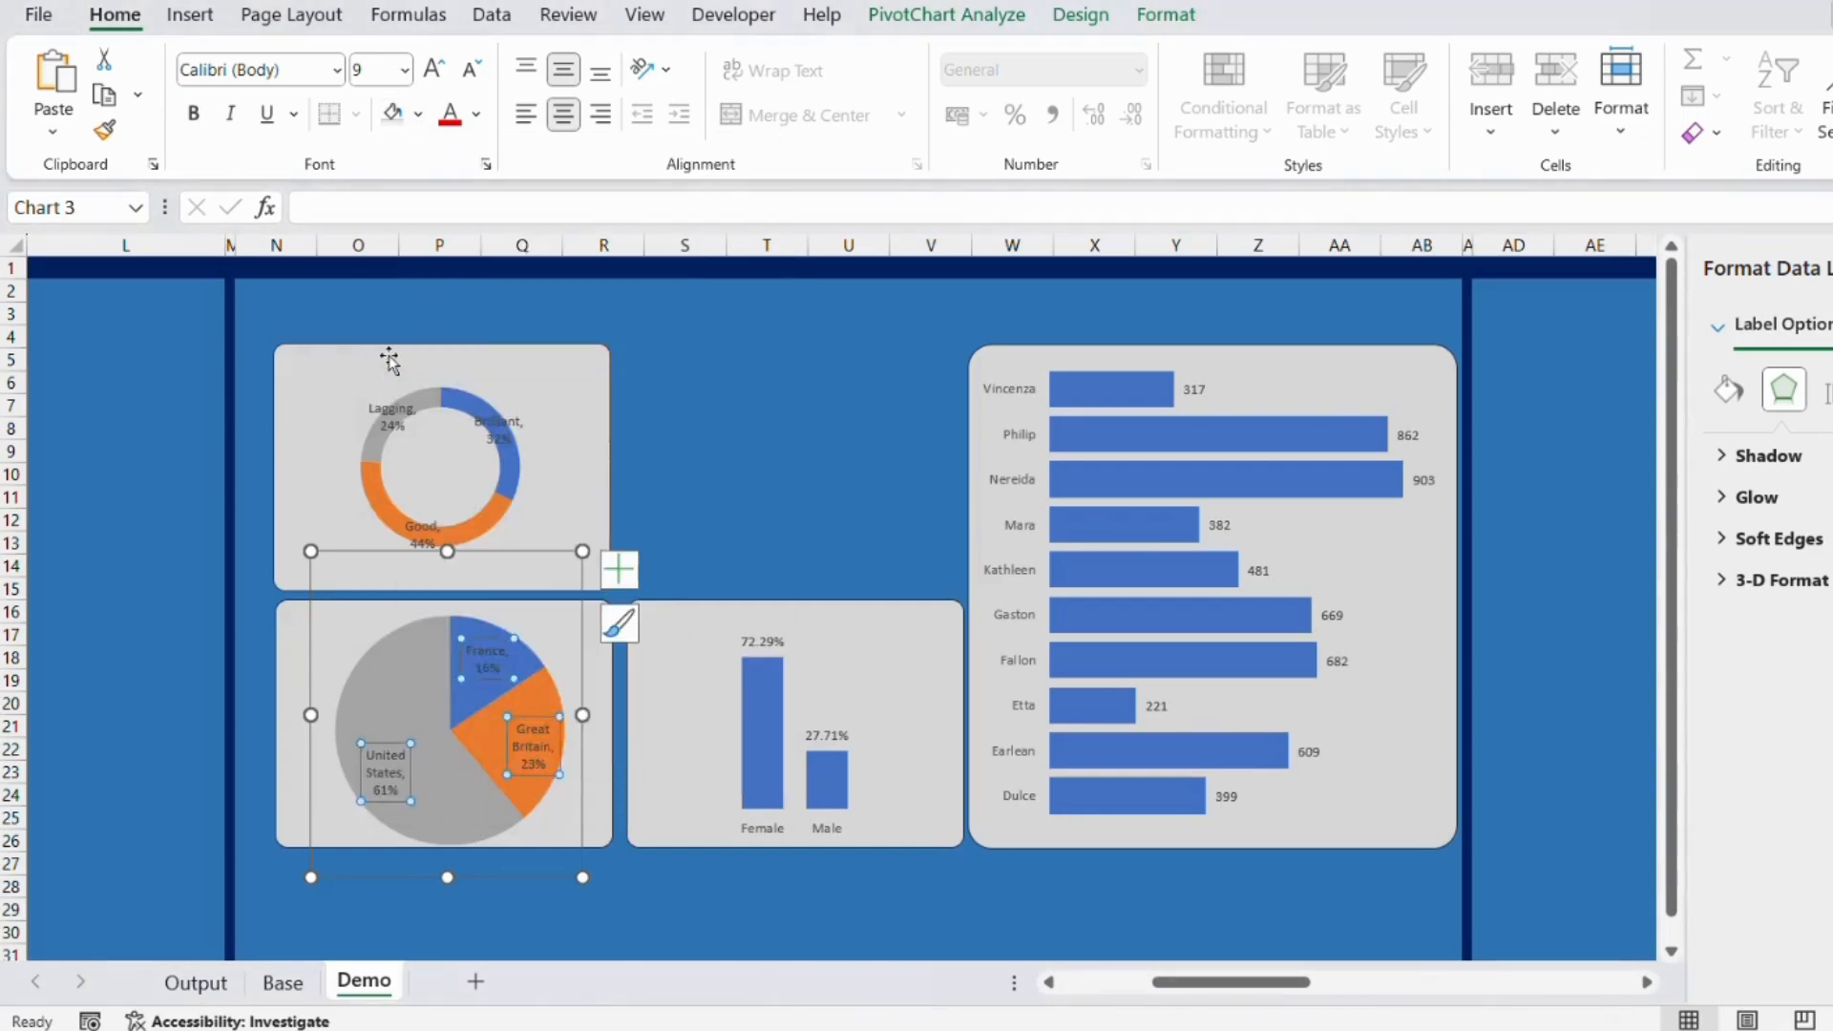
right_click(390, 749)
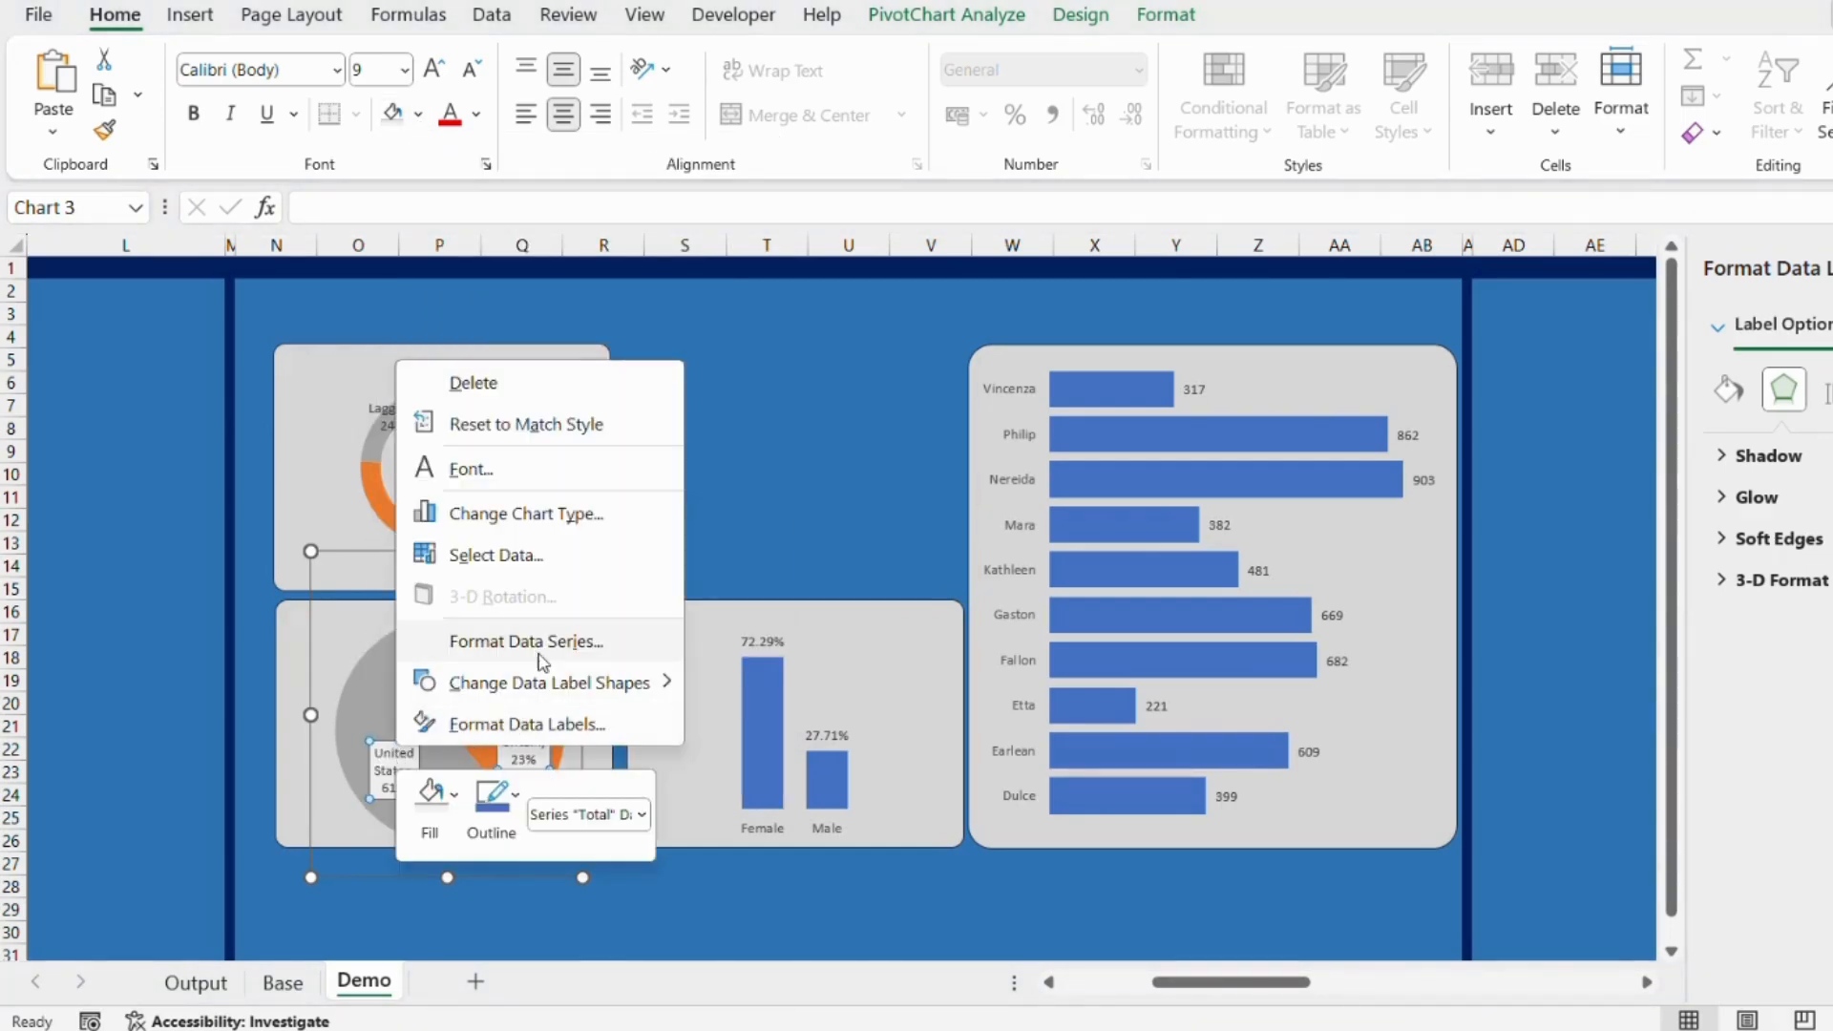
click(432, 797)
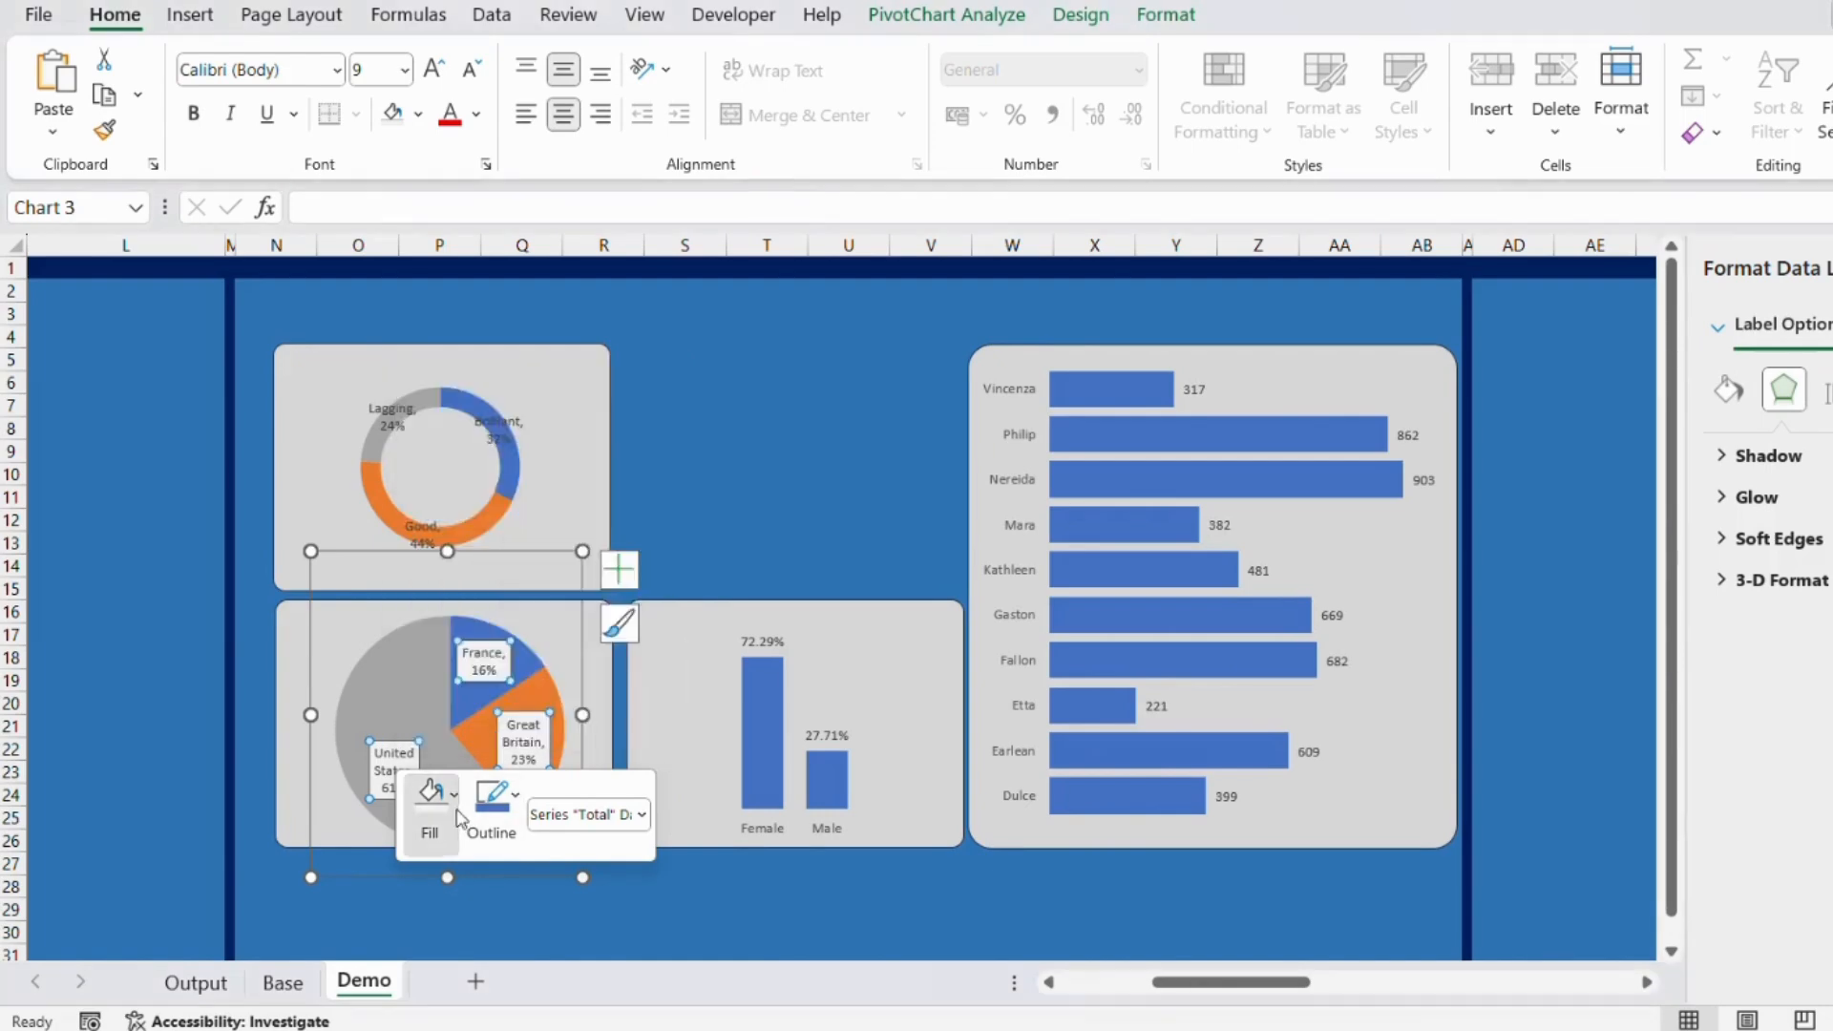
click(527, 619)
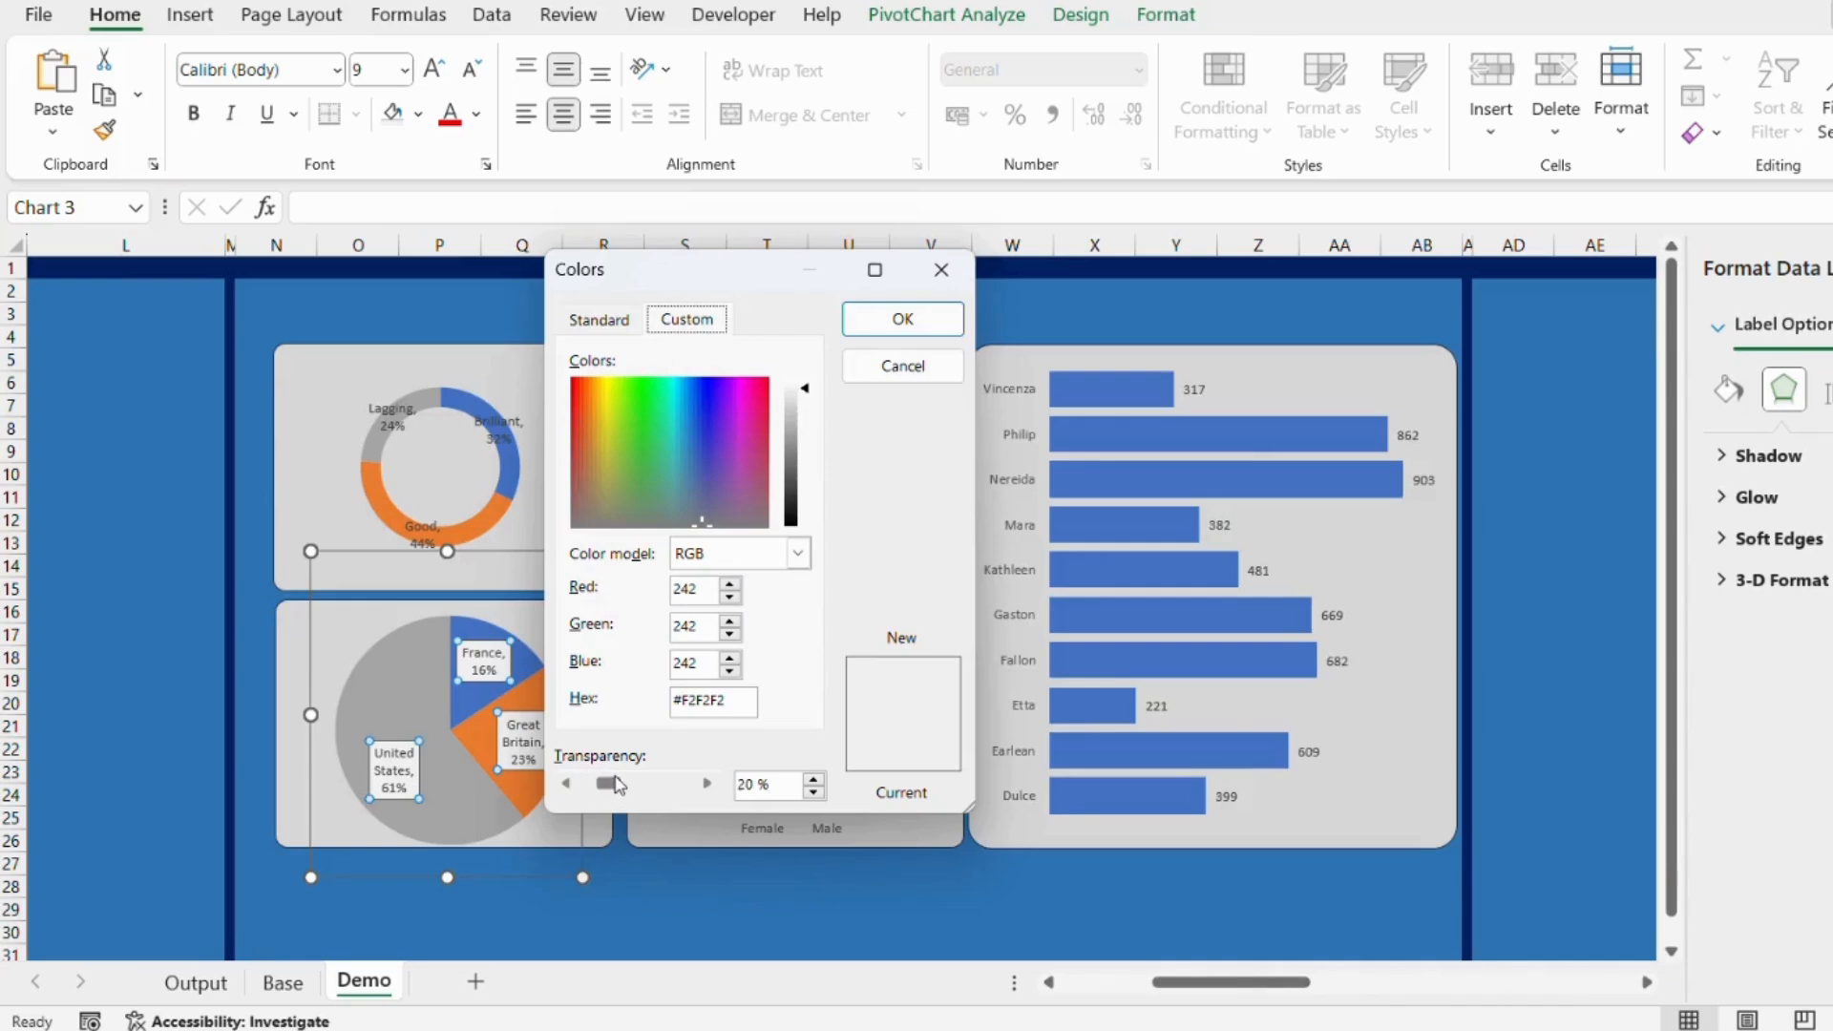
click(902, 319)
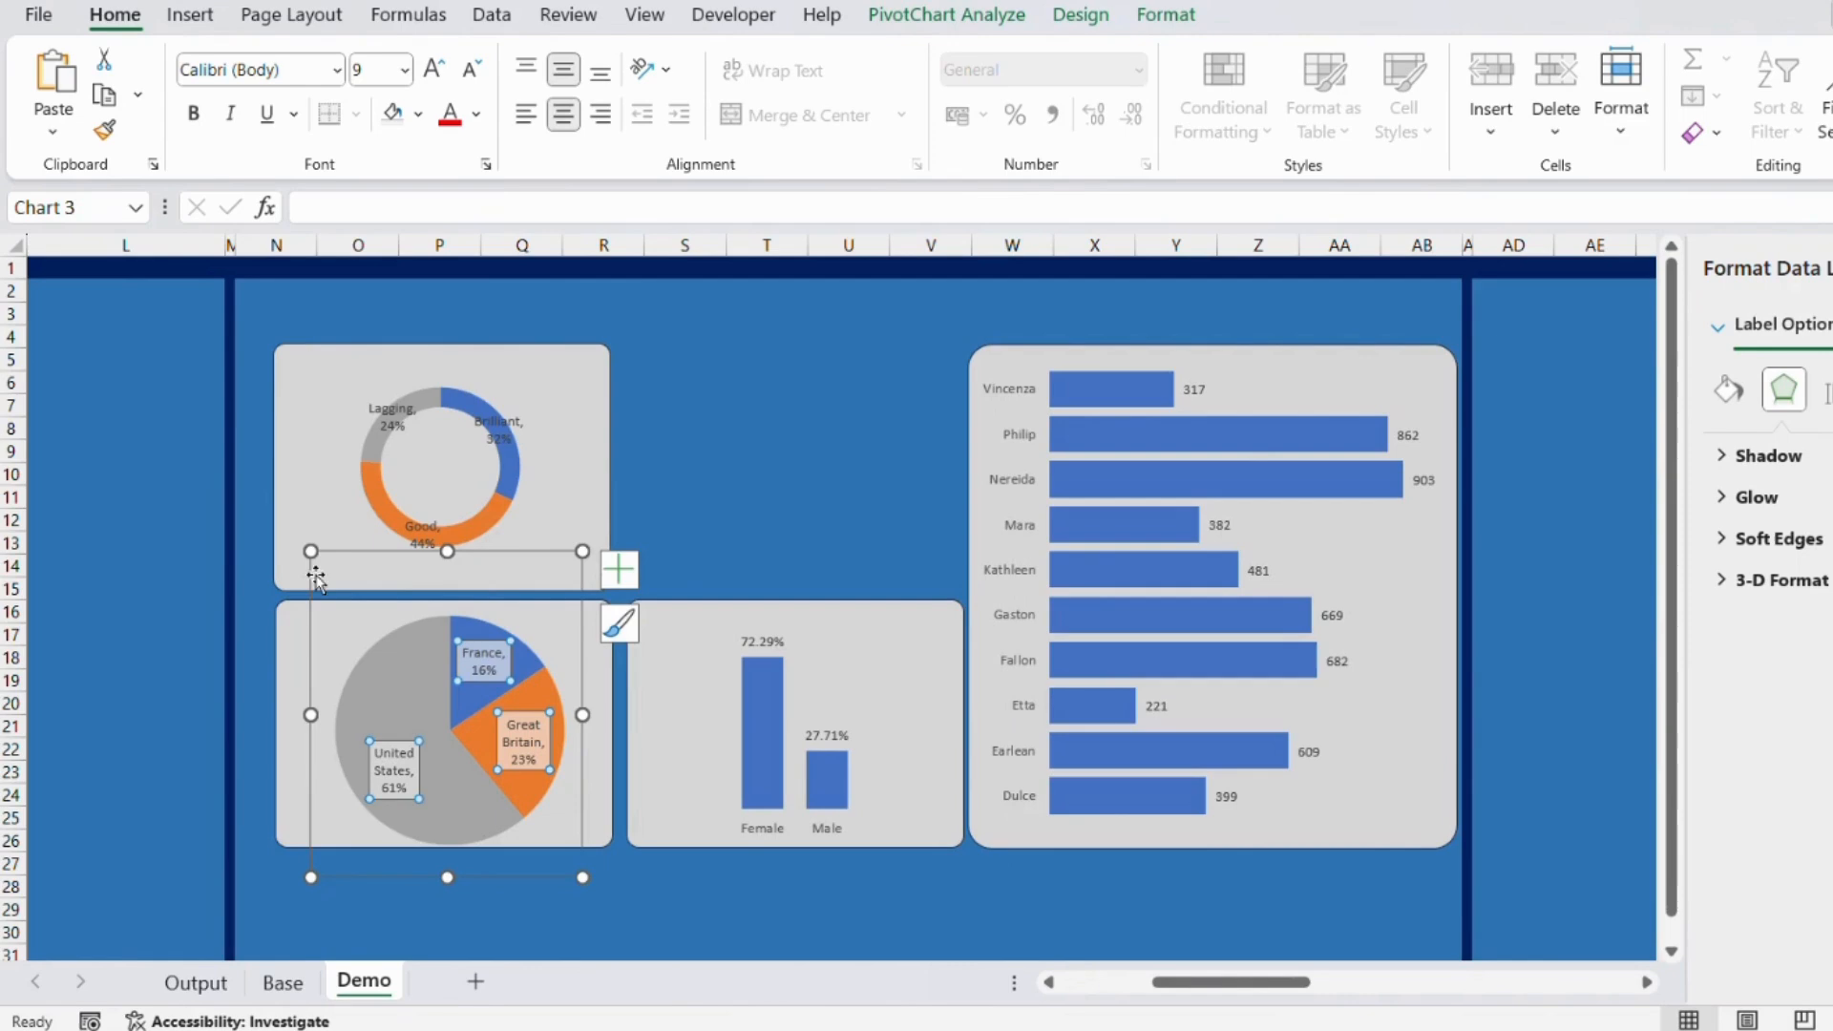
Fill the doughnut chart's data labels with light grey #F2F2F2 at about 30% transparency, matching the pie chart's labels.
click(103, 131)
click(425, 525)
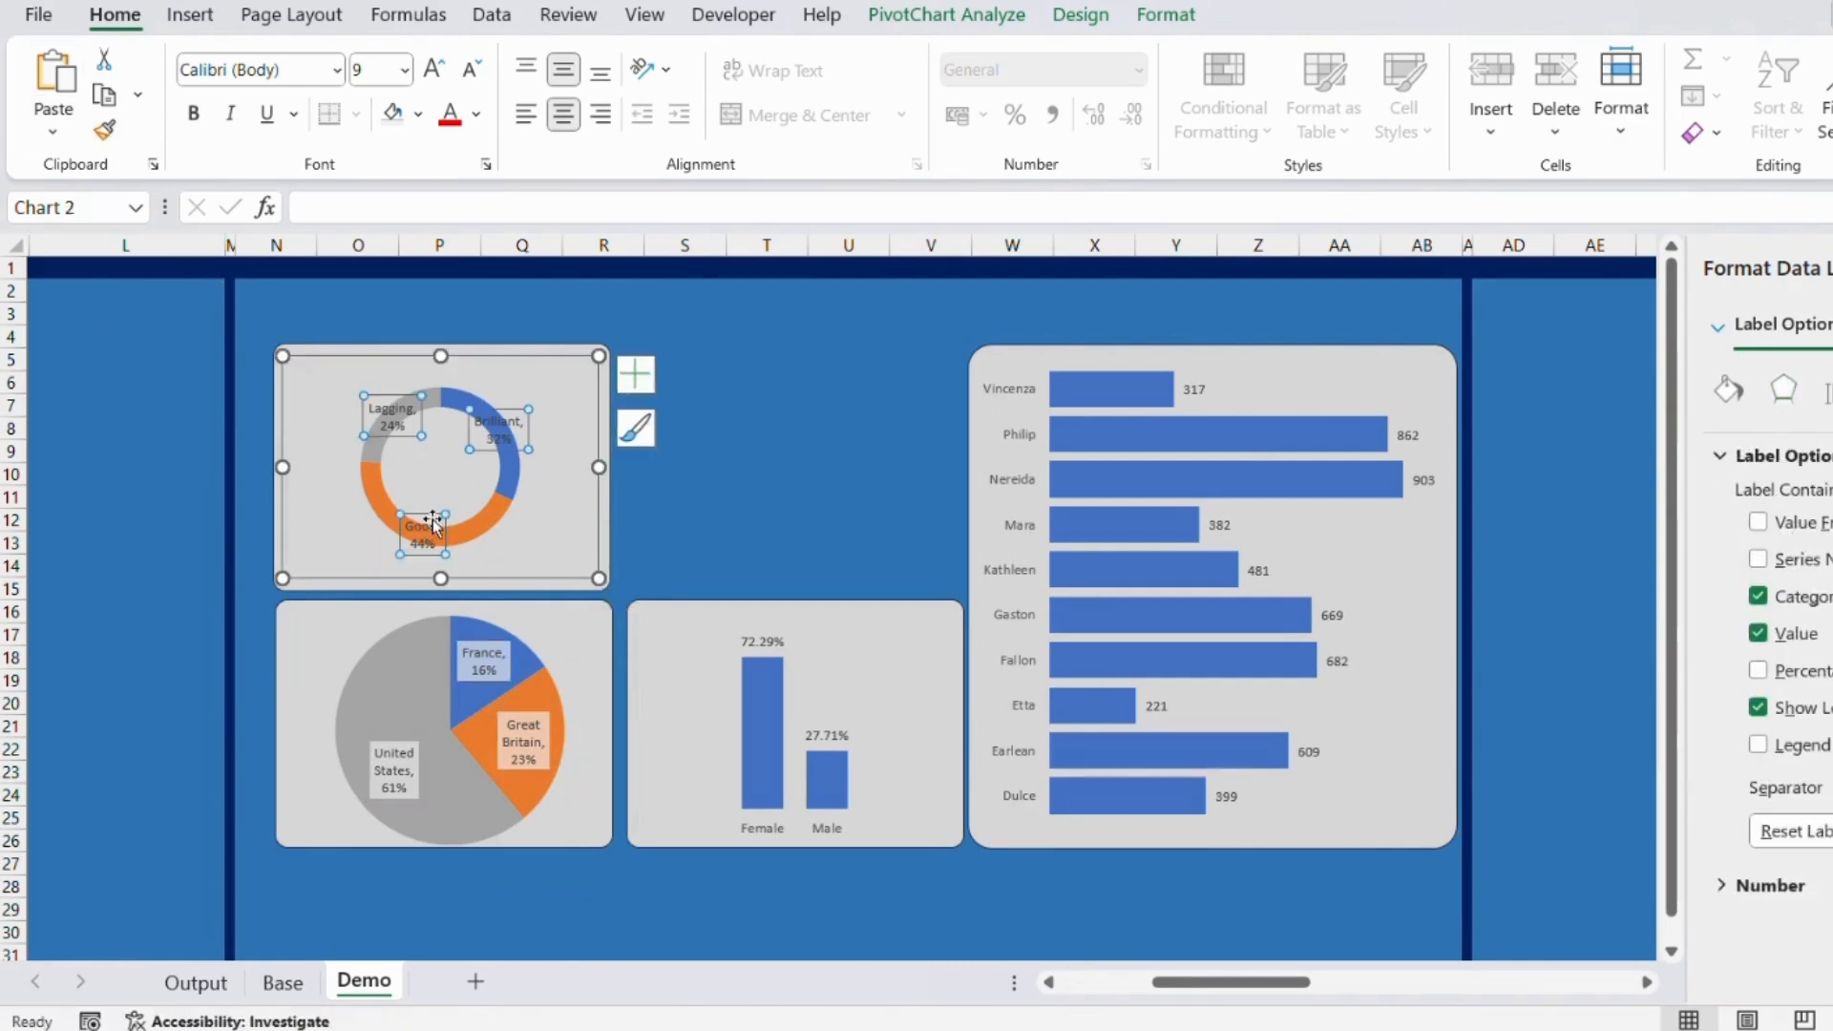
click(561, 475)
right_click(504, 438)
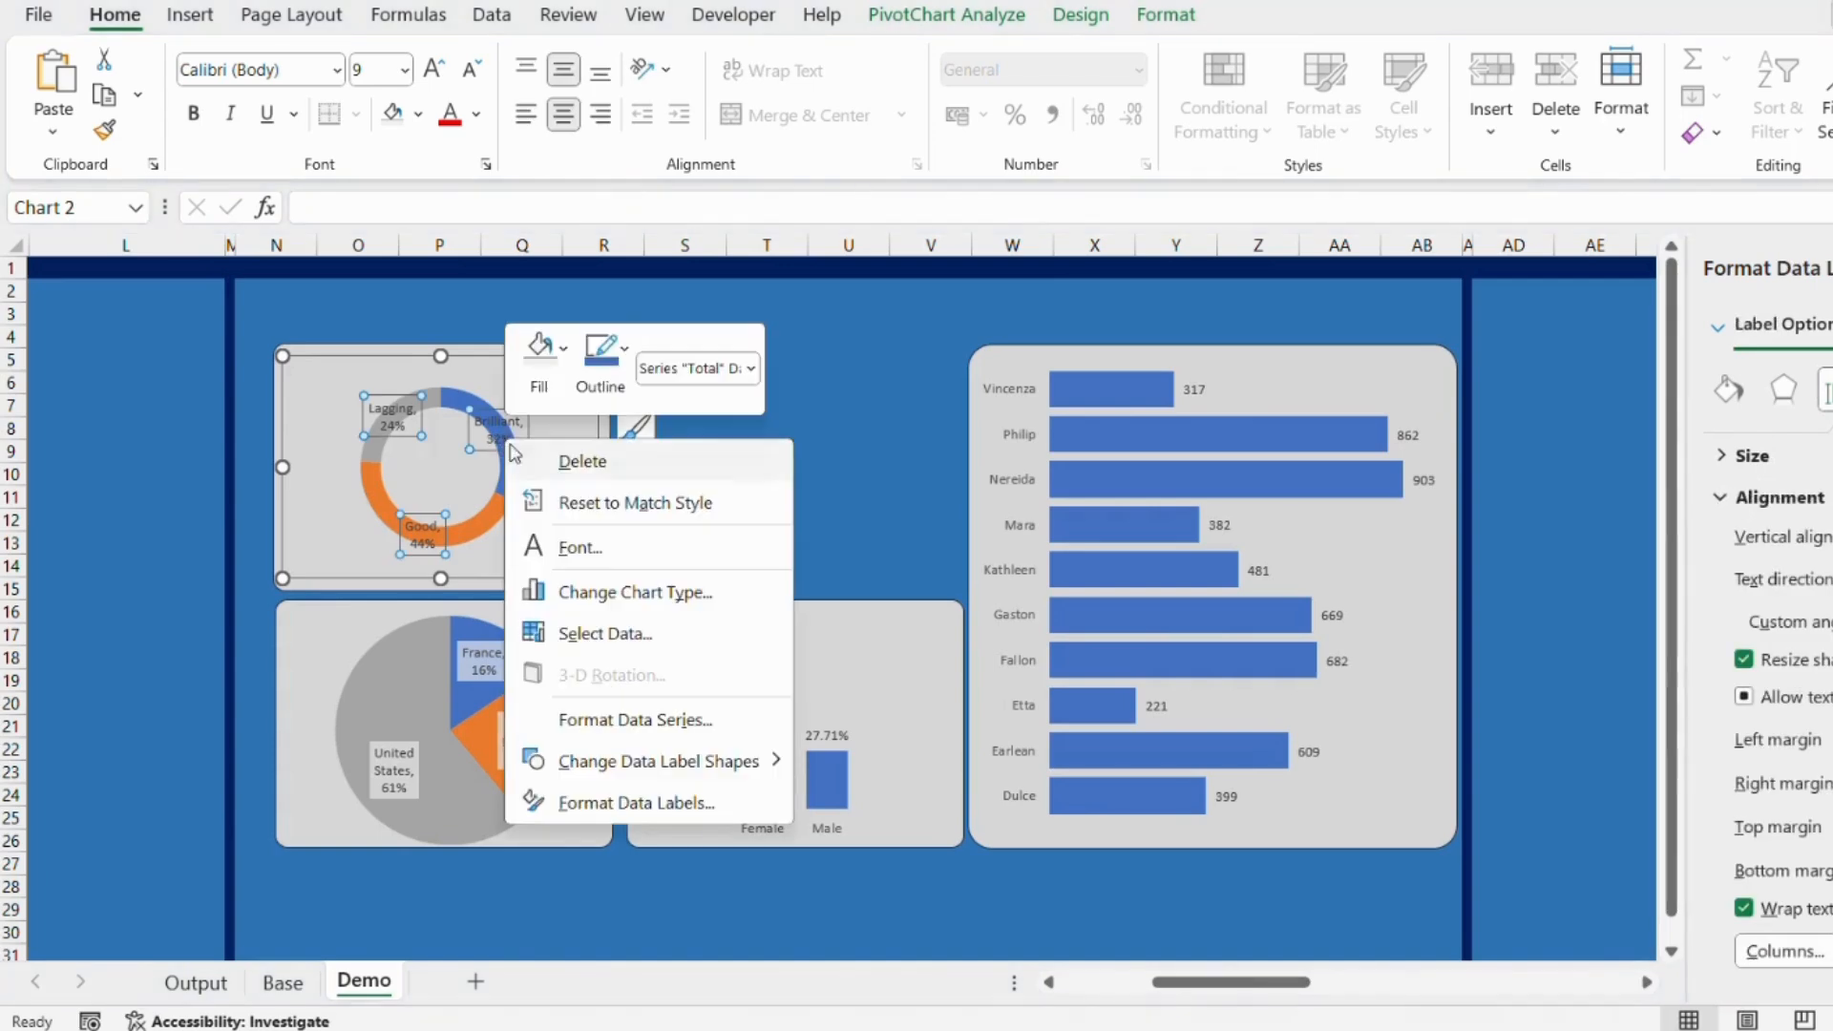
click(401, 116)
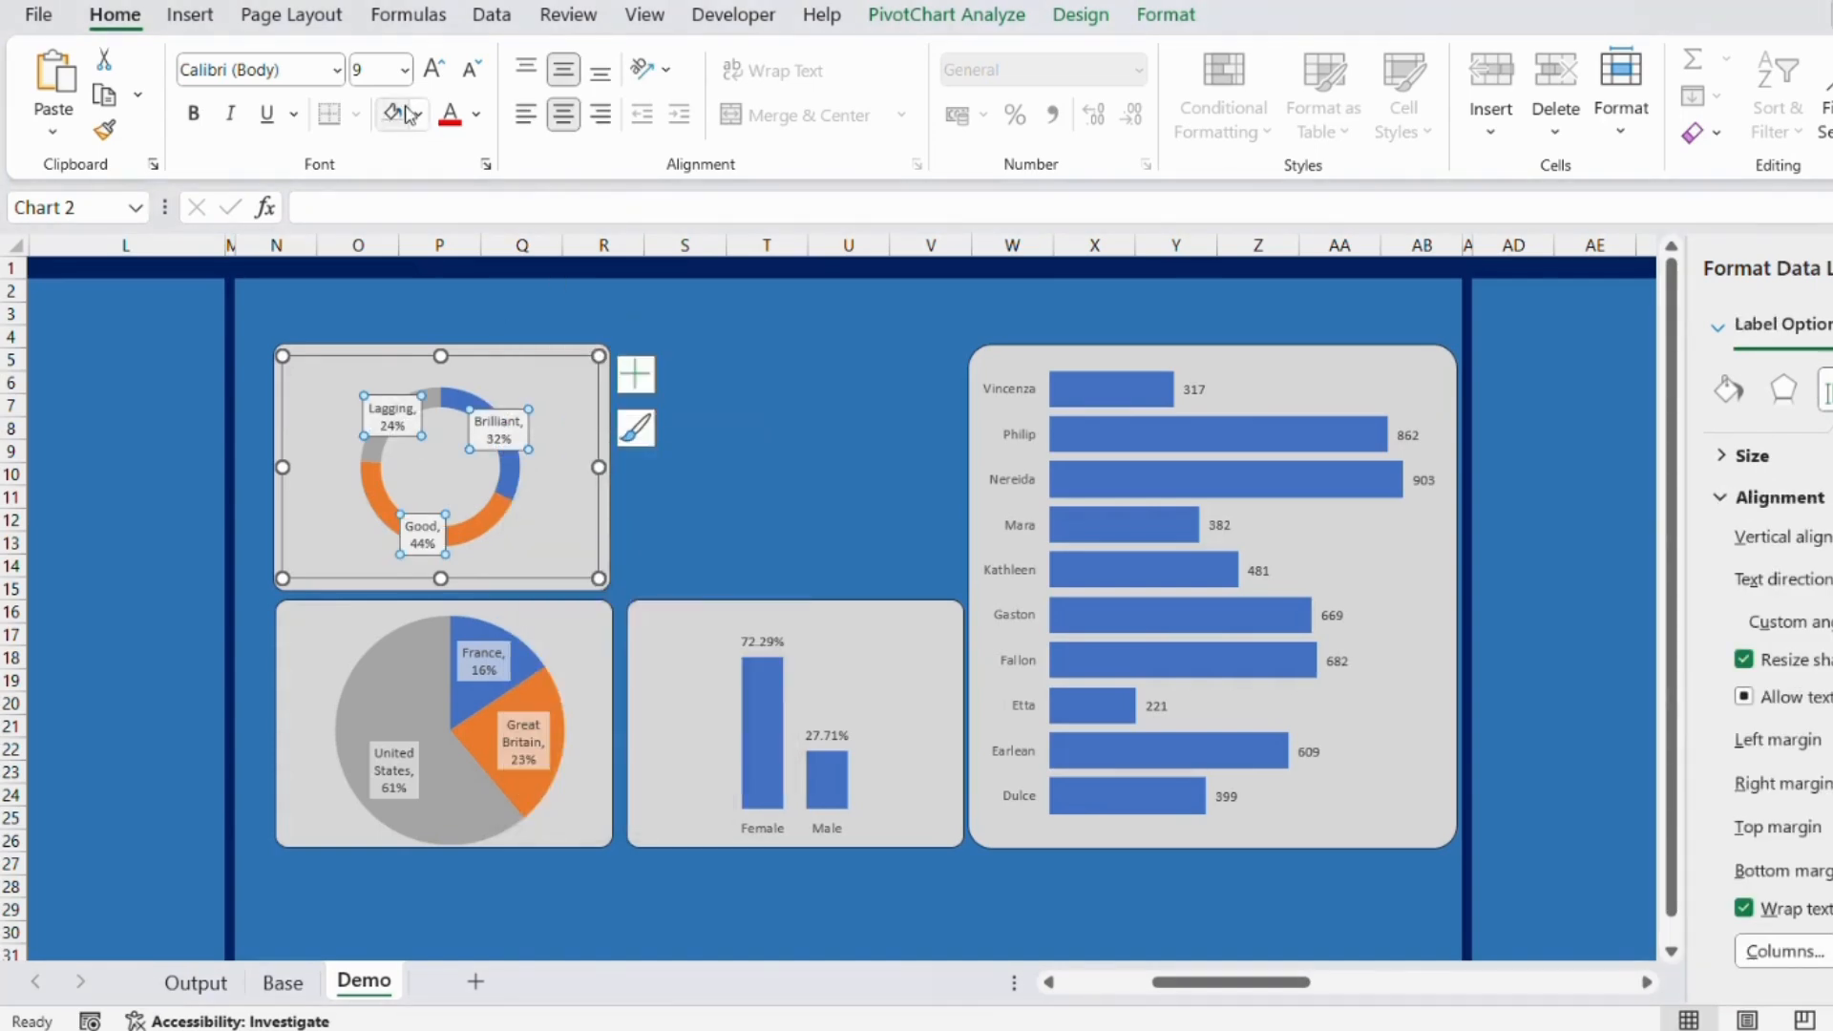
click(420, 118)
click(410, 775)
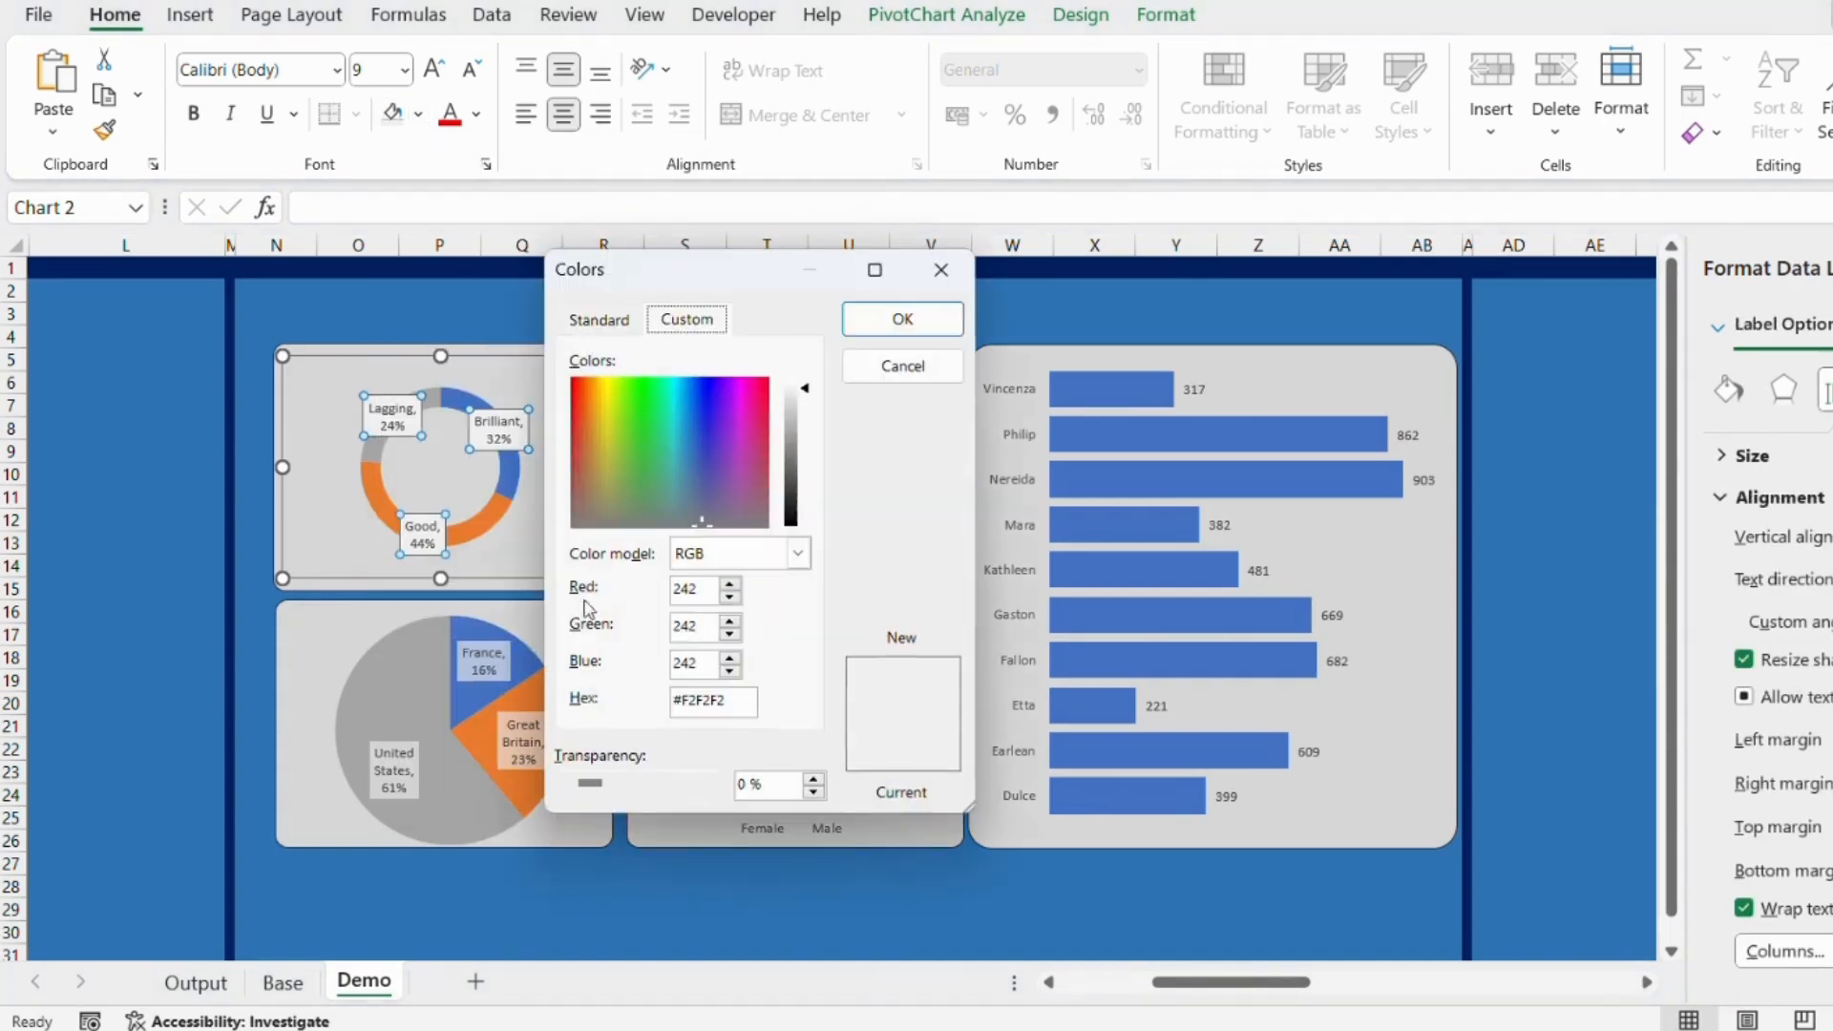
drag(593, 793, 618, 787)
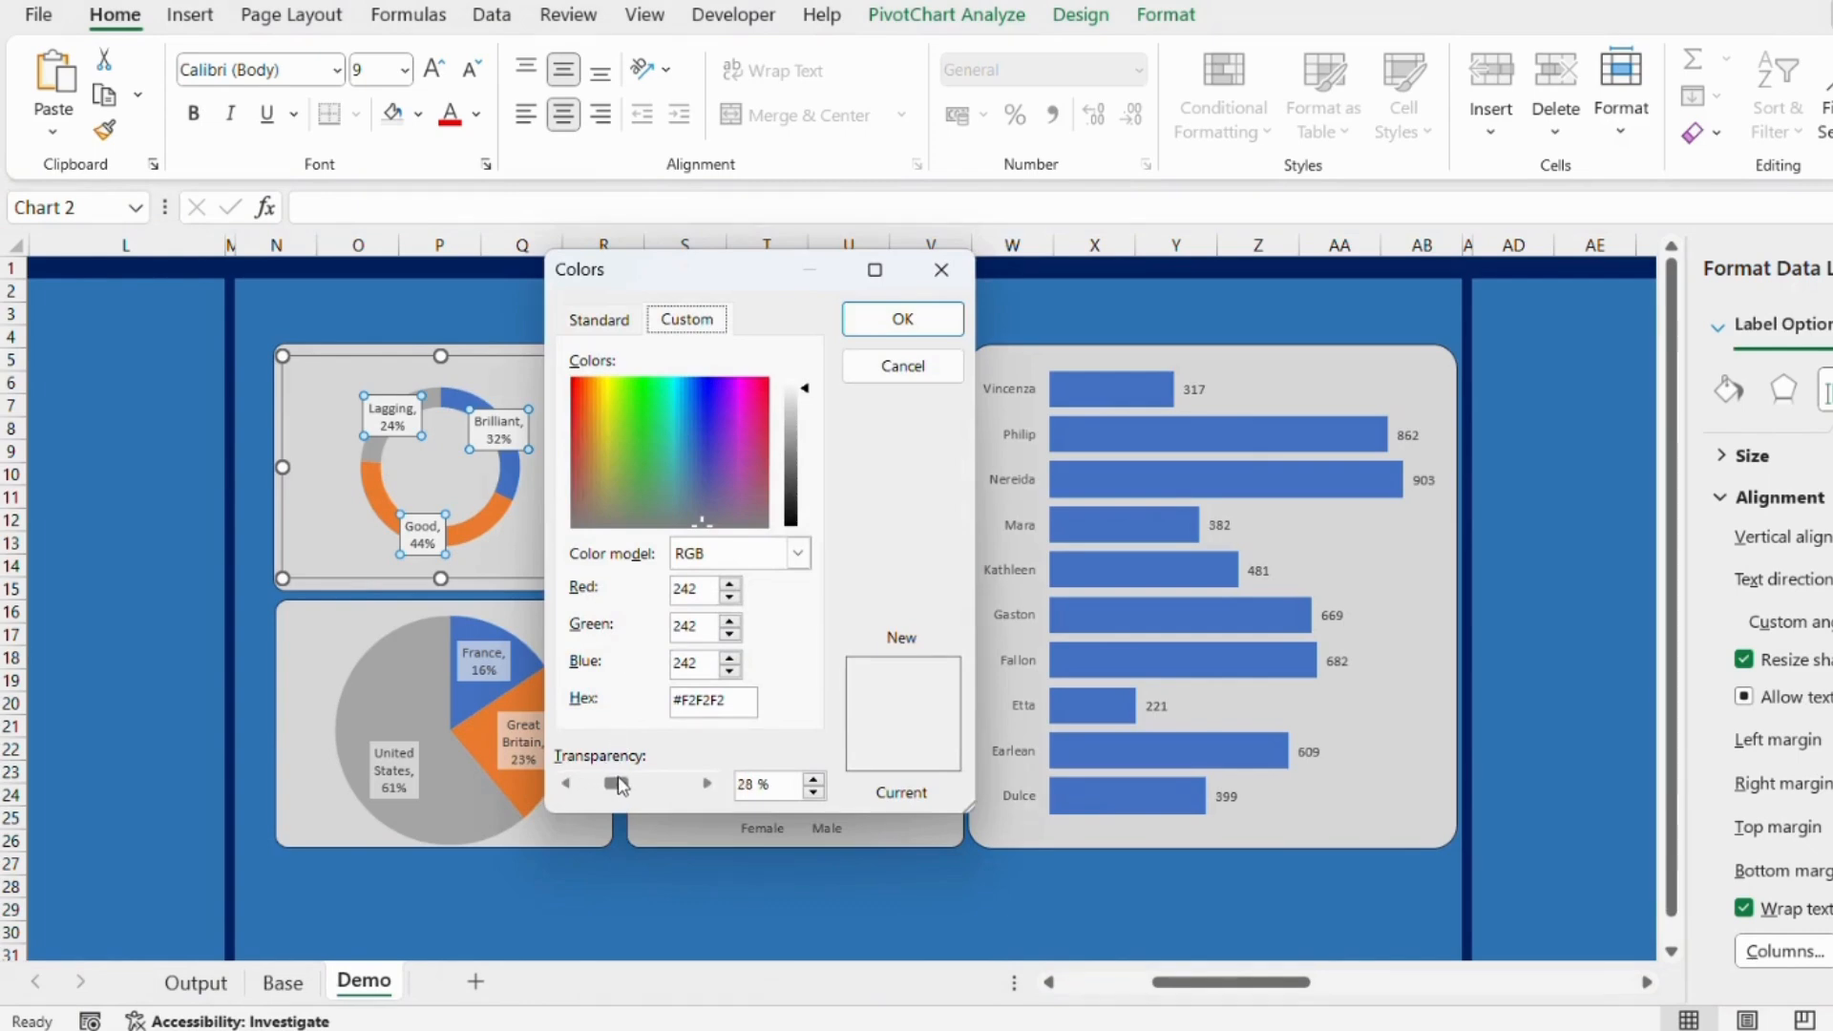
click(905, 325)
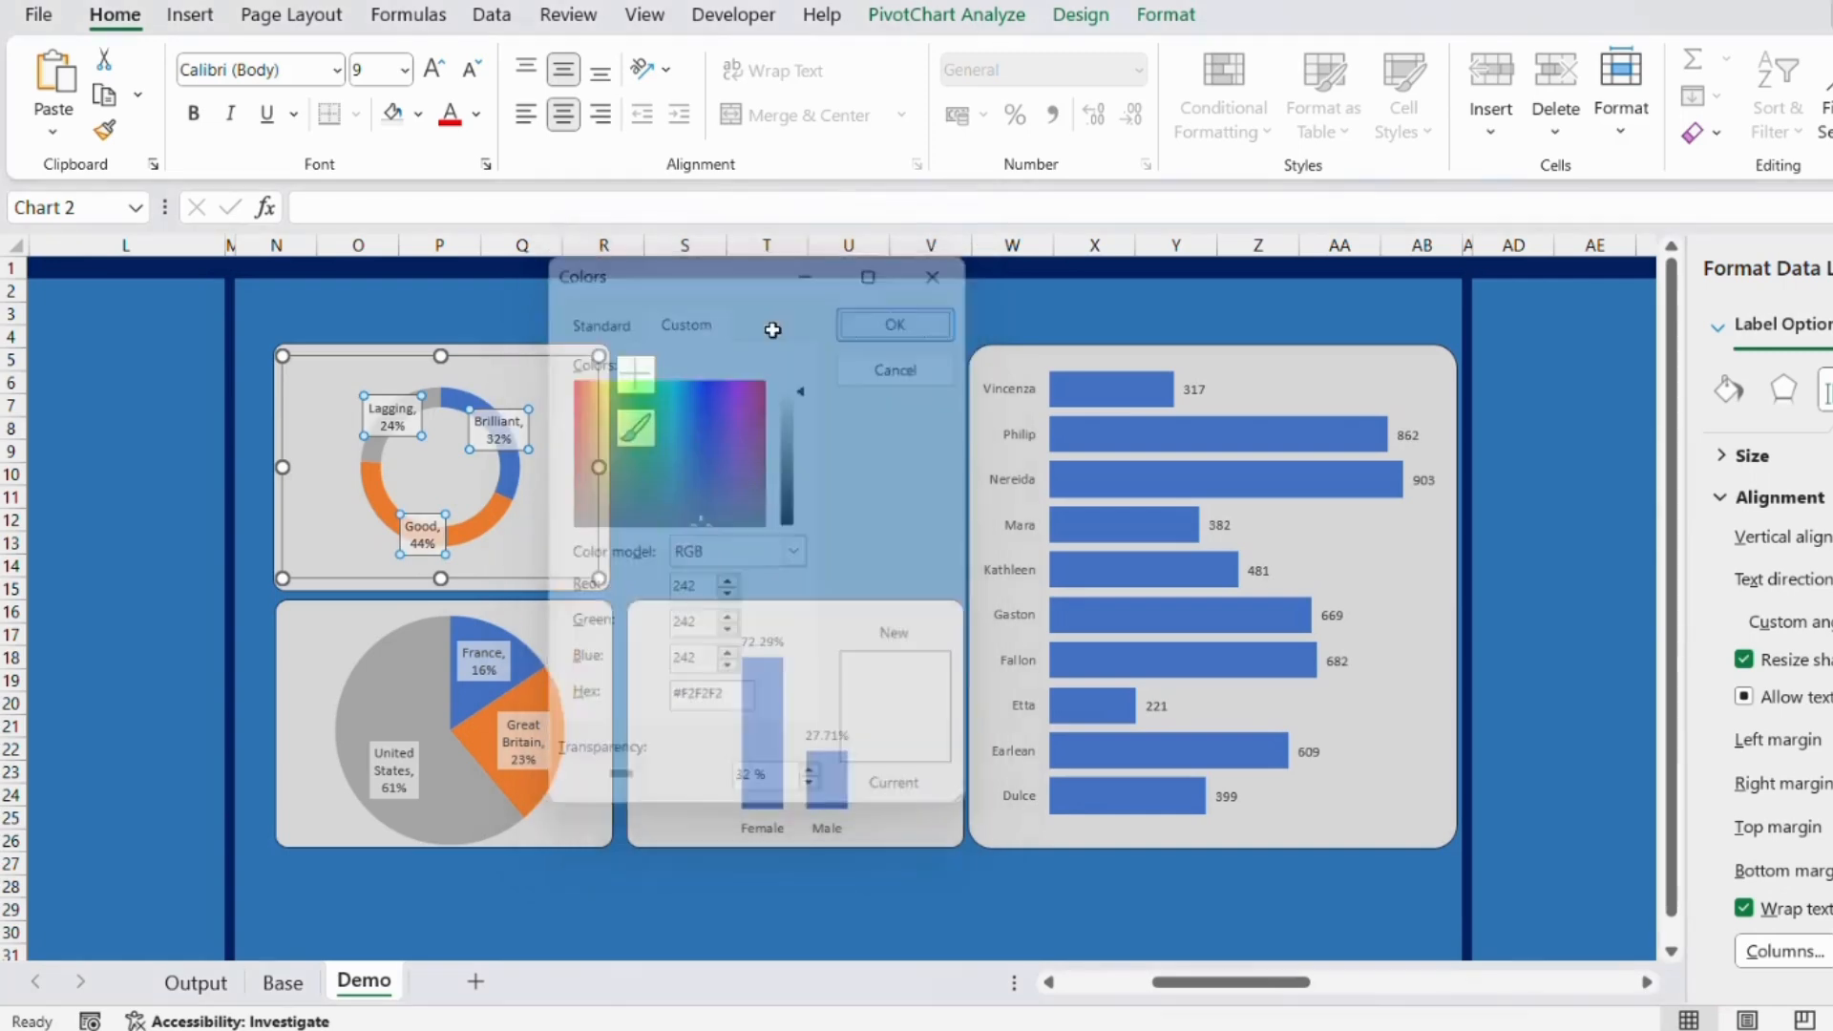
click(767, 335)
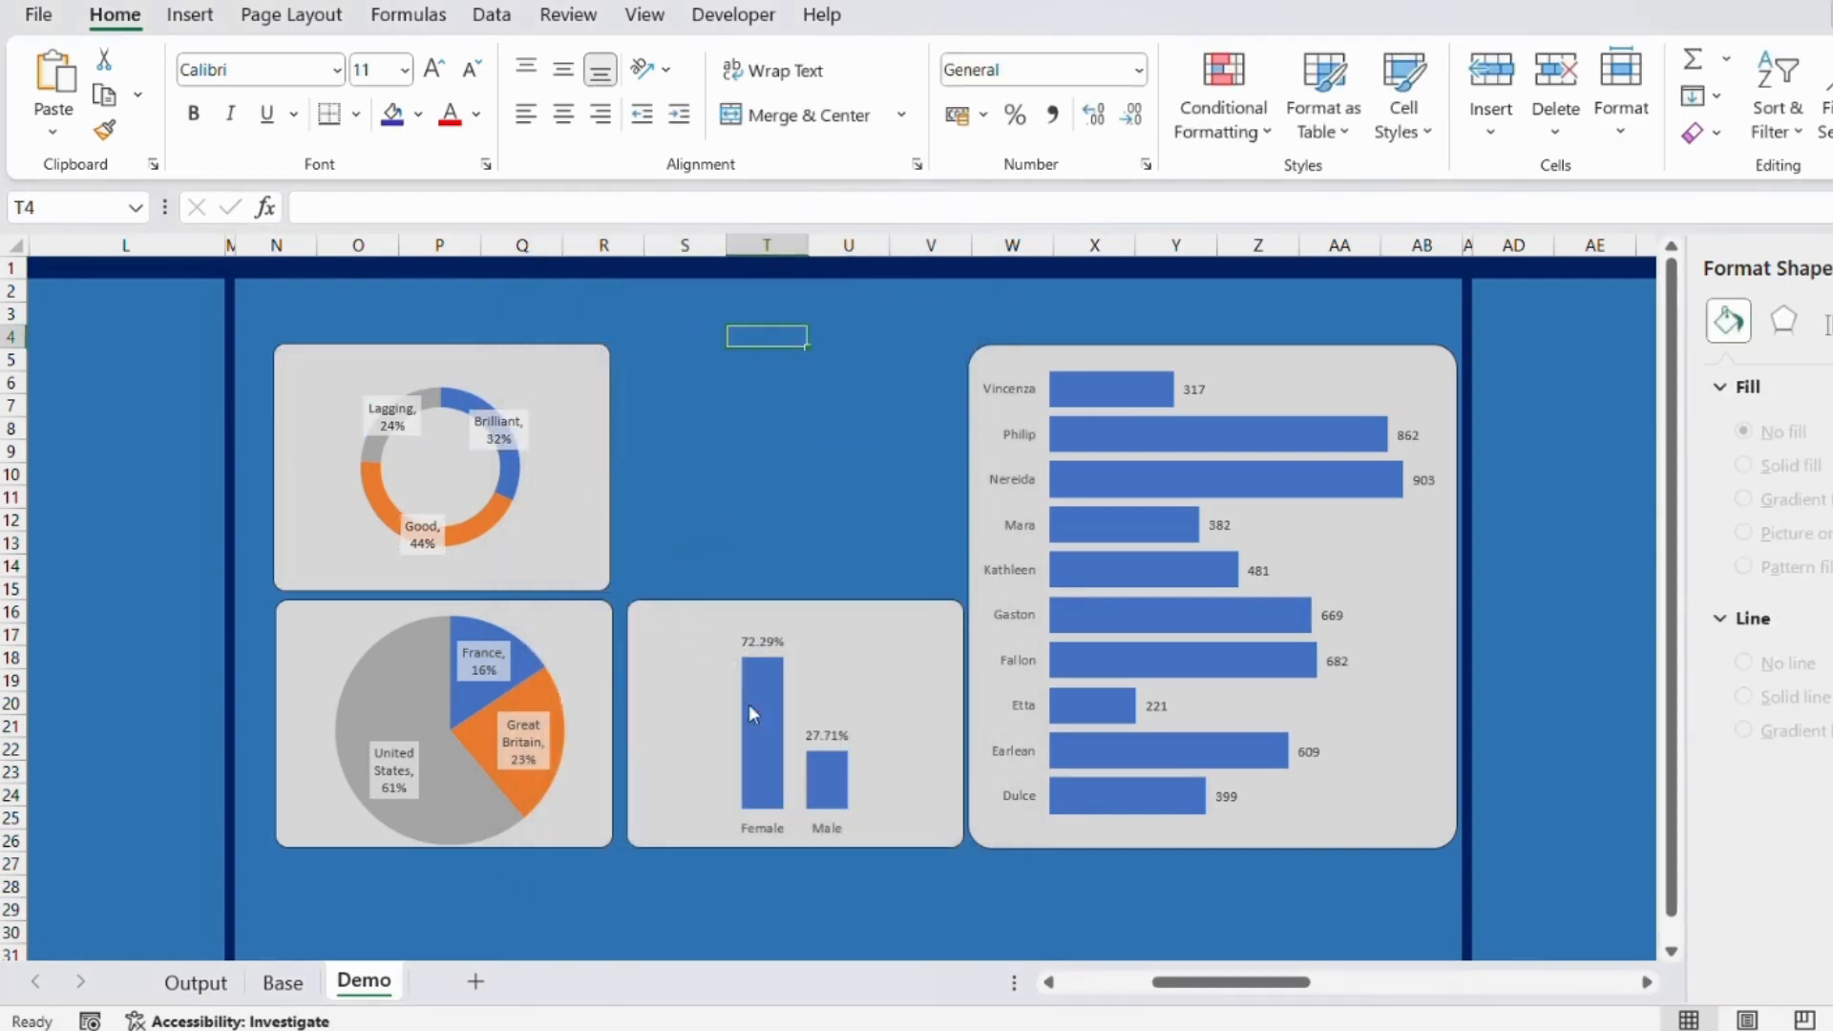
Format the gender chart's data labels with a dark blue fill and white, bold 10.5-point text.
click(770, 649)
right_click(770, 645)
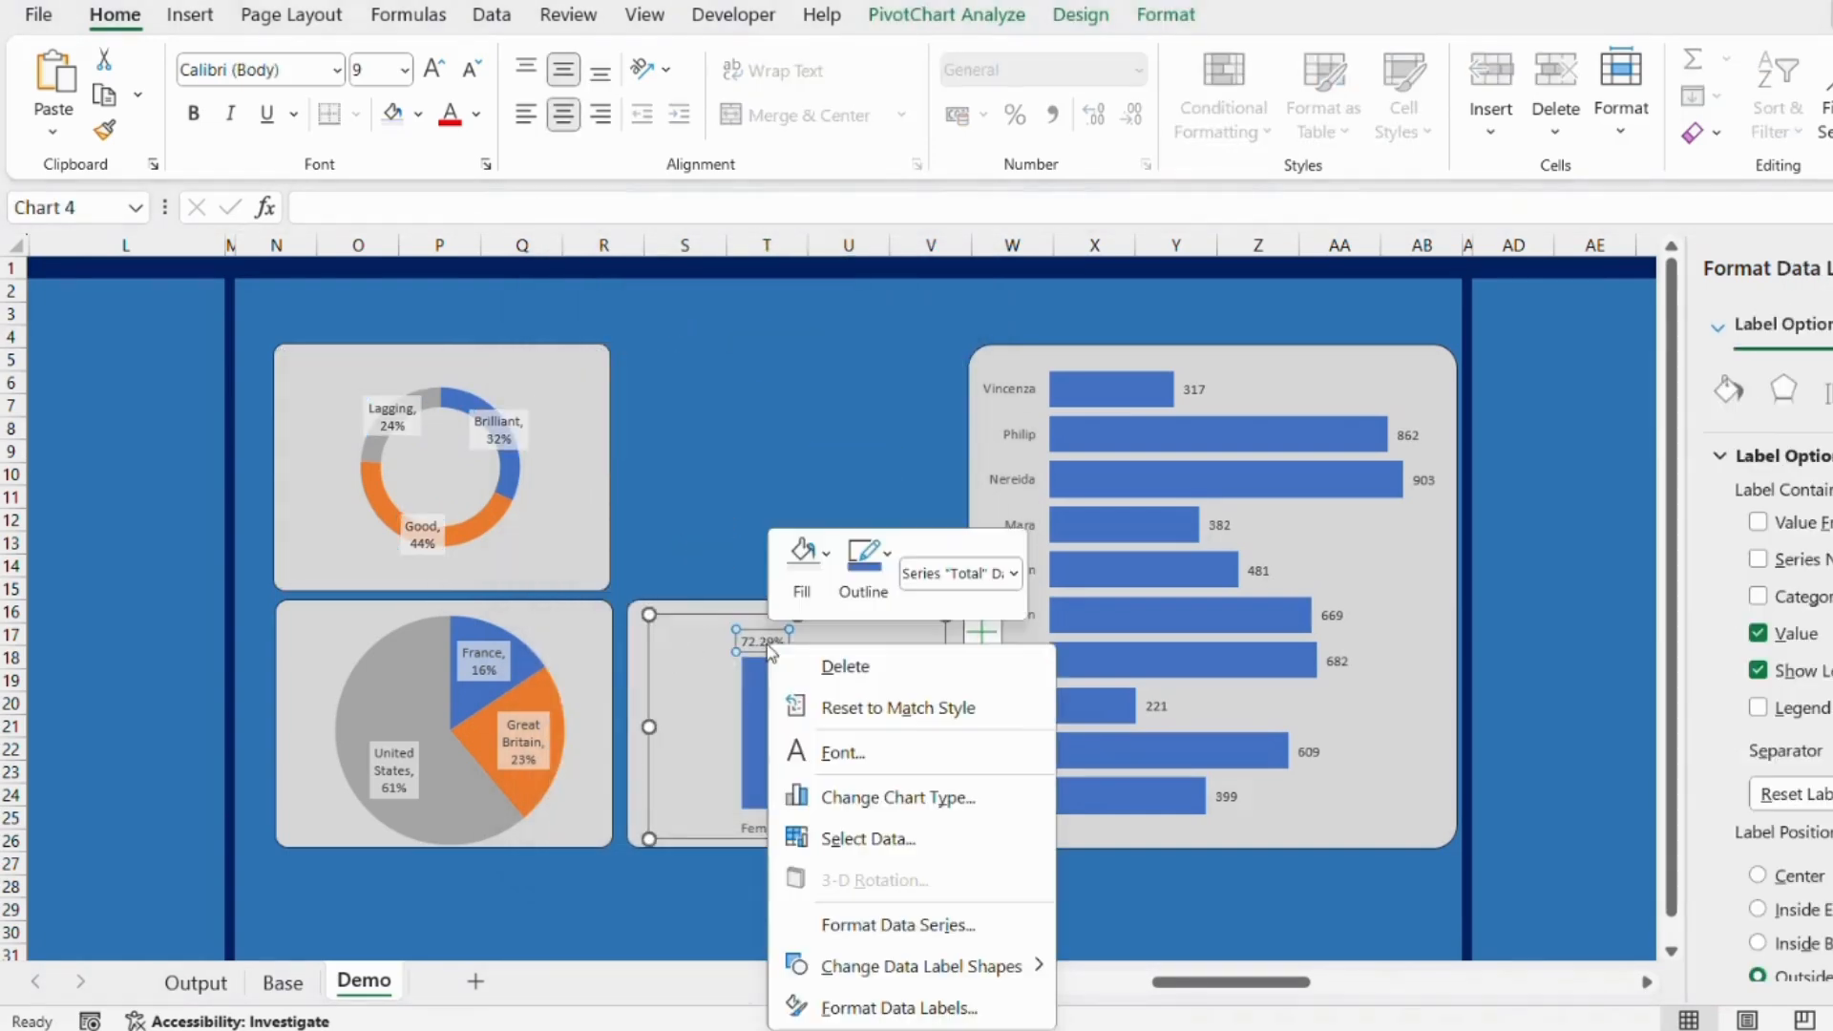
click(827, 554)
click(821, 286)
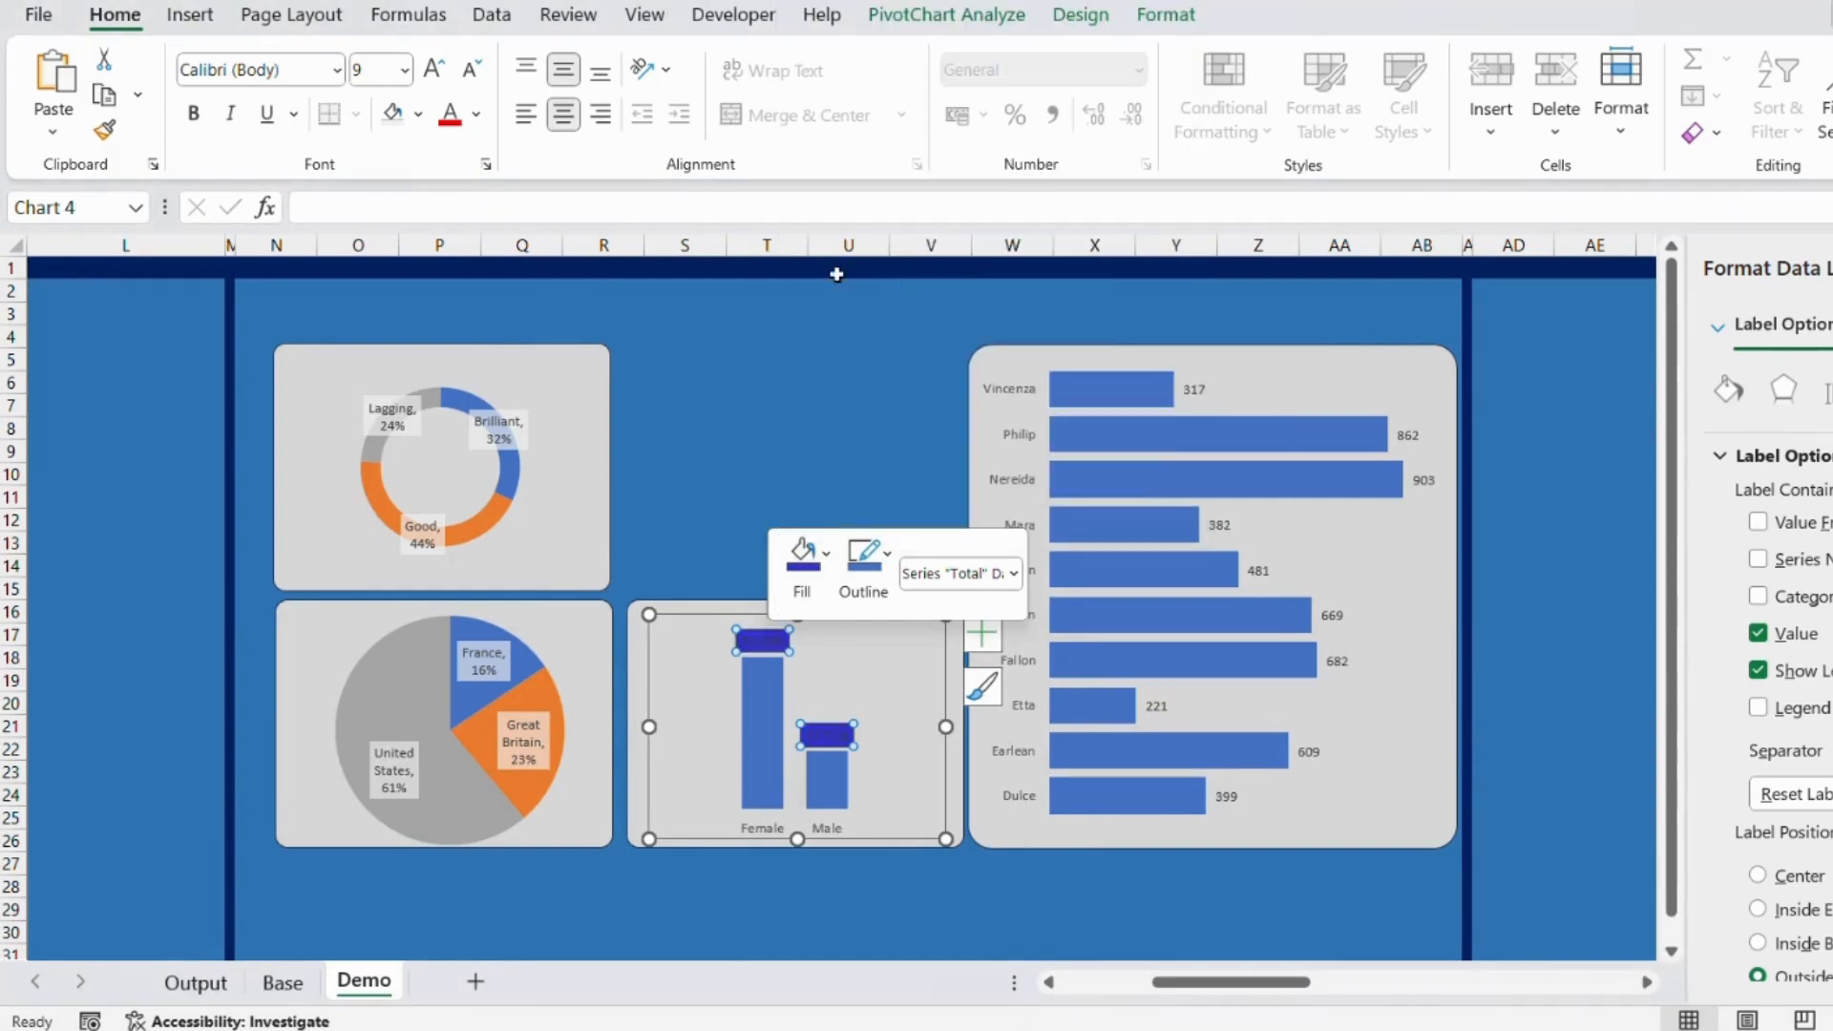
click(475, 115)
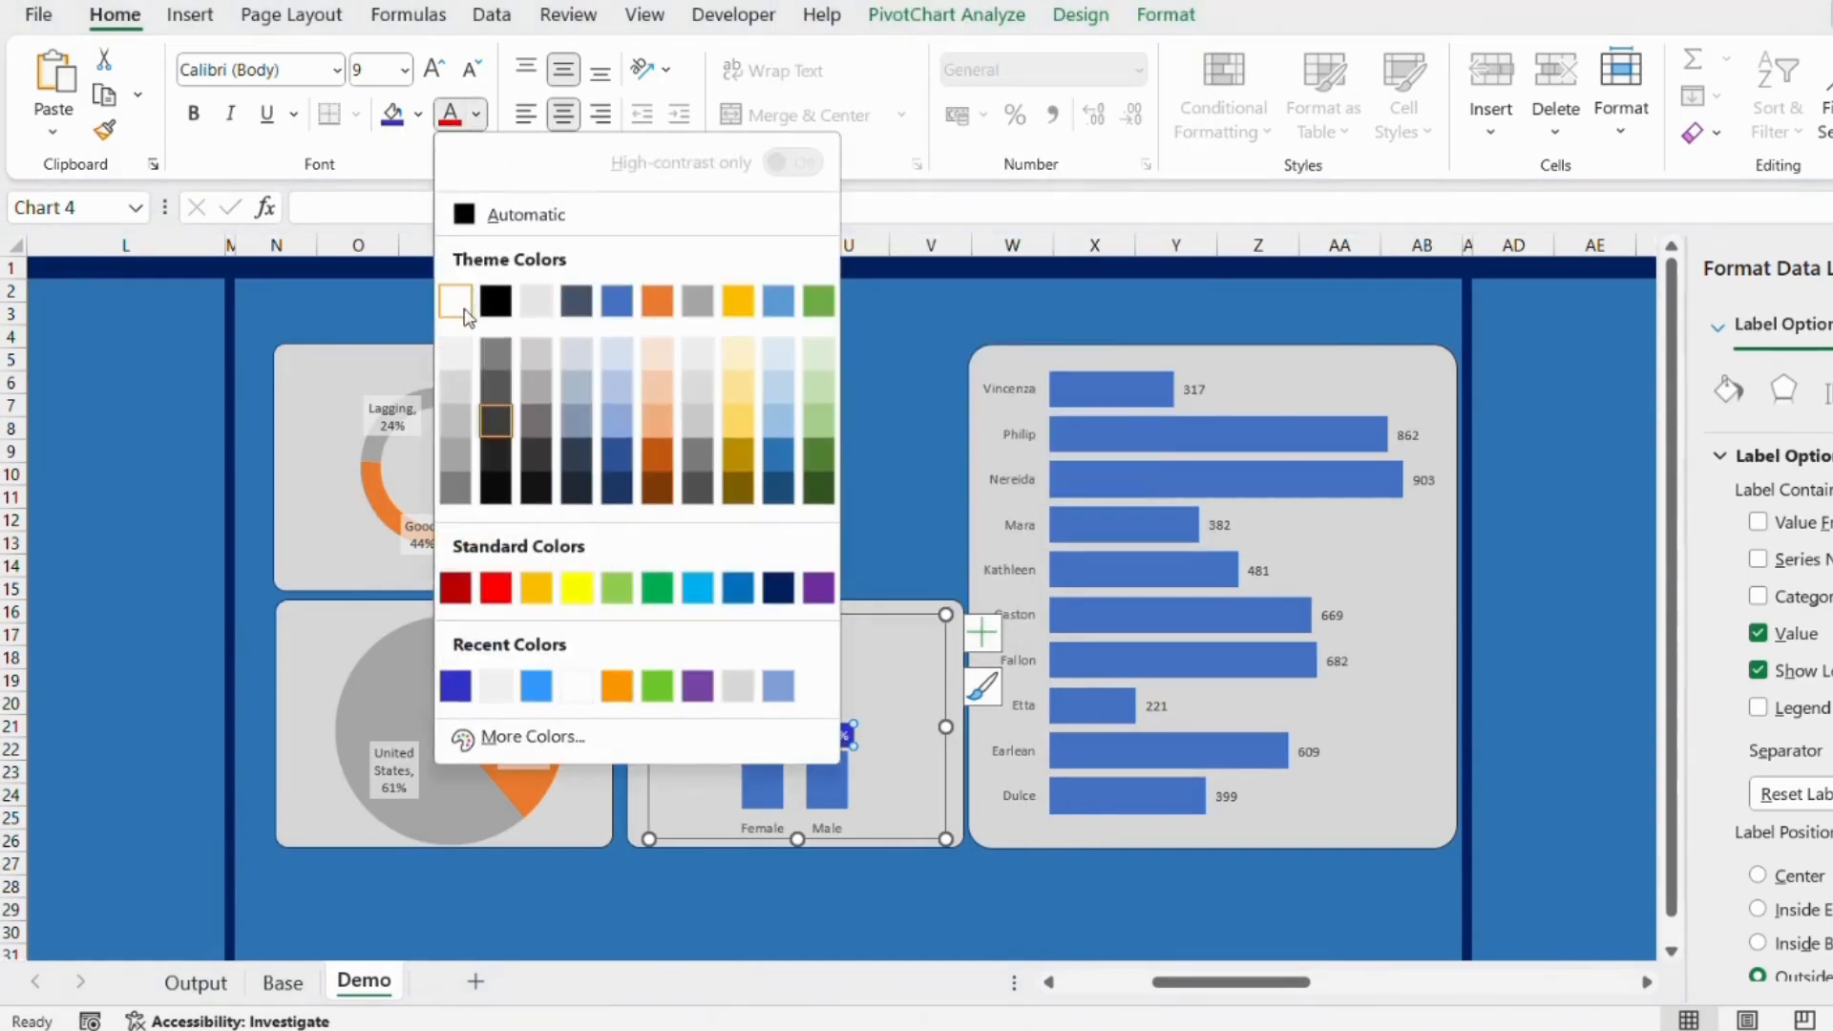
click(458, 304)
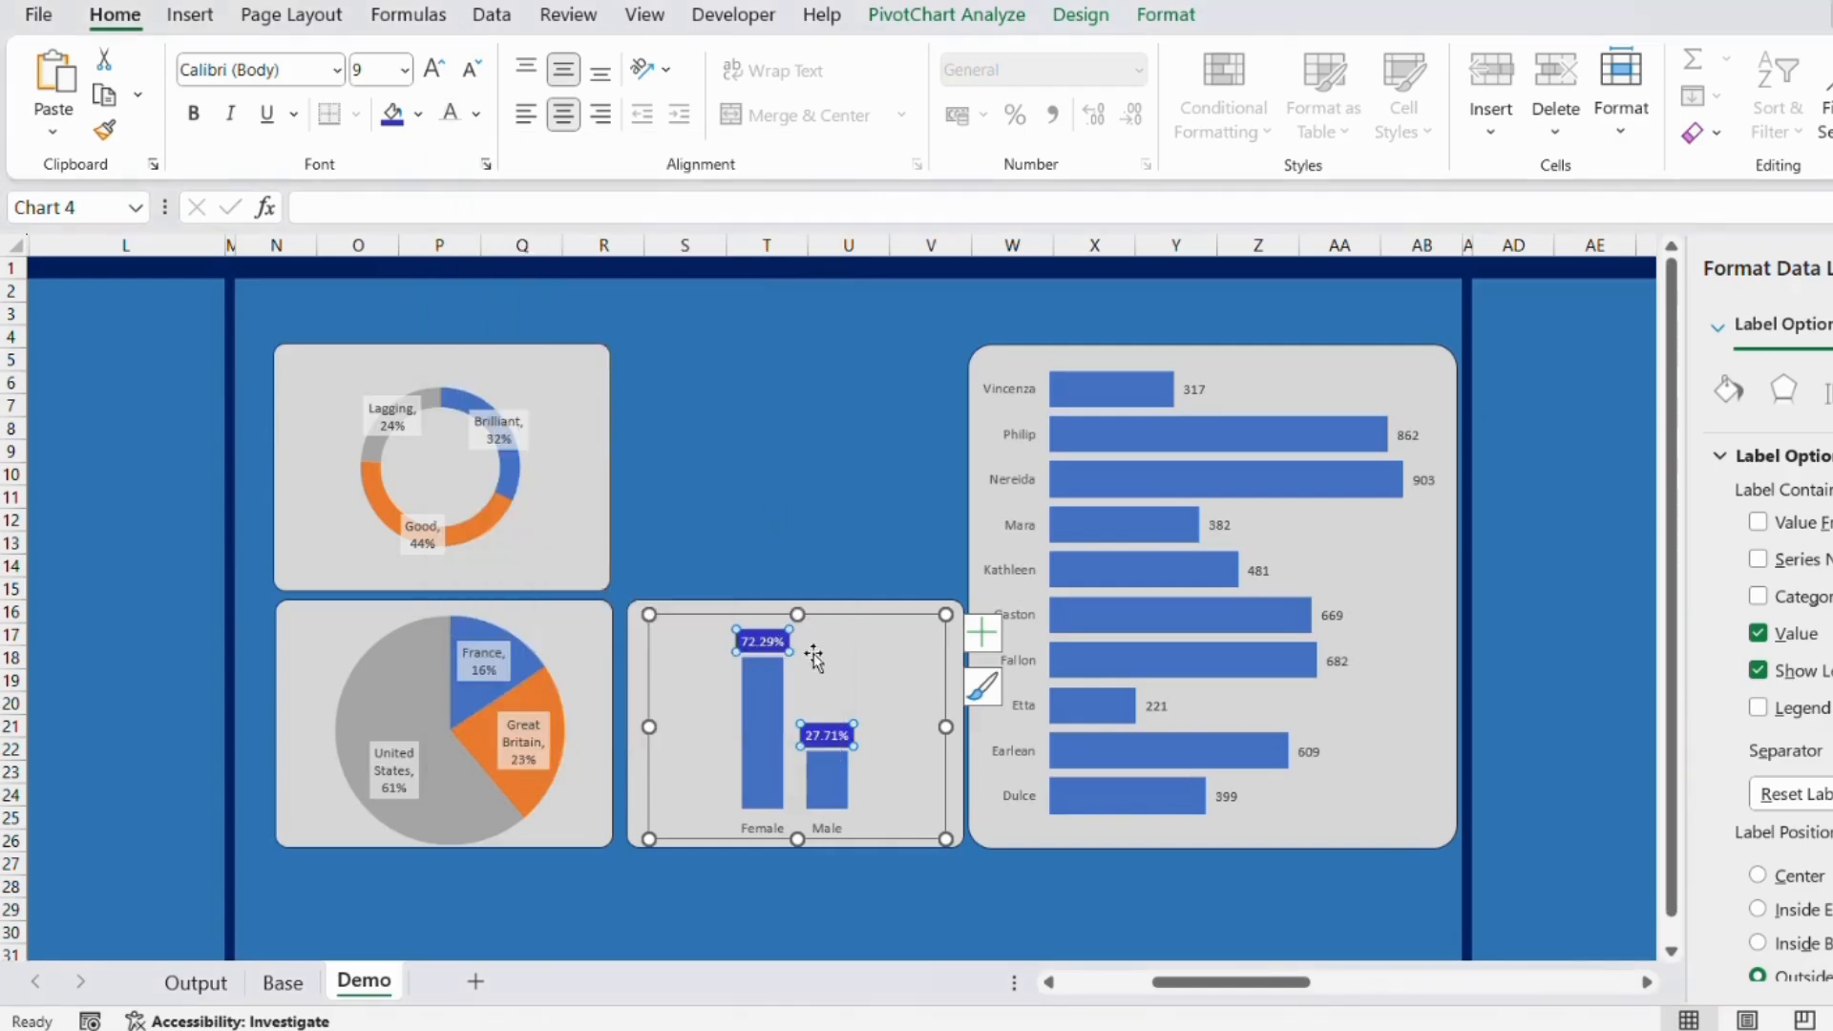
click(433, 71)
click(432, 71)
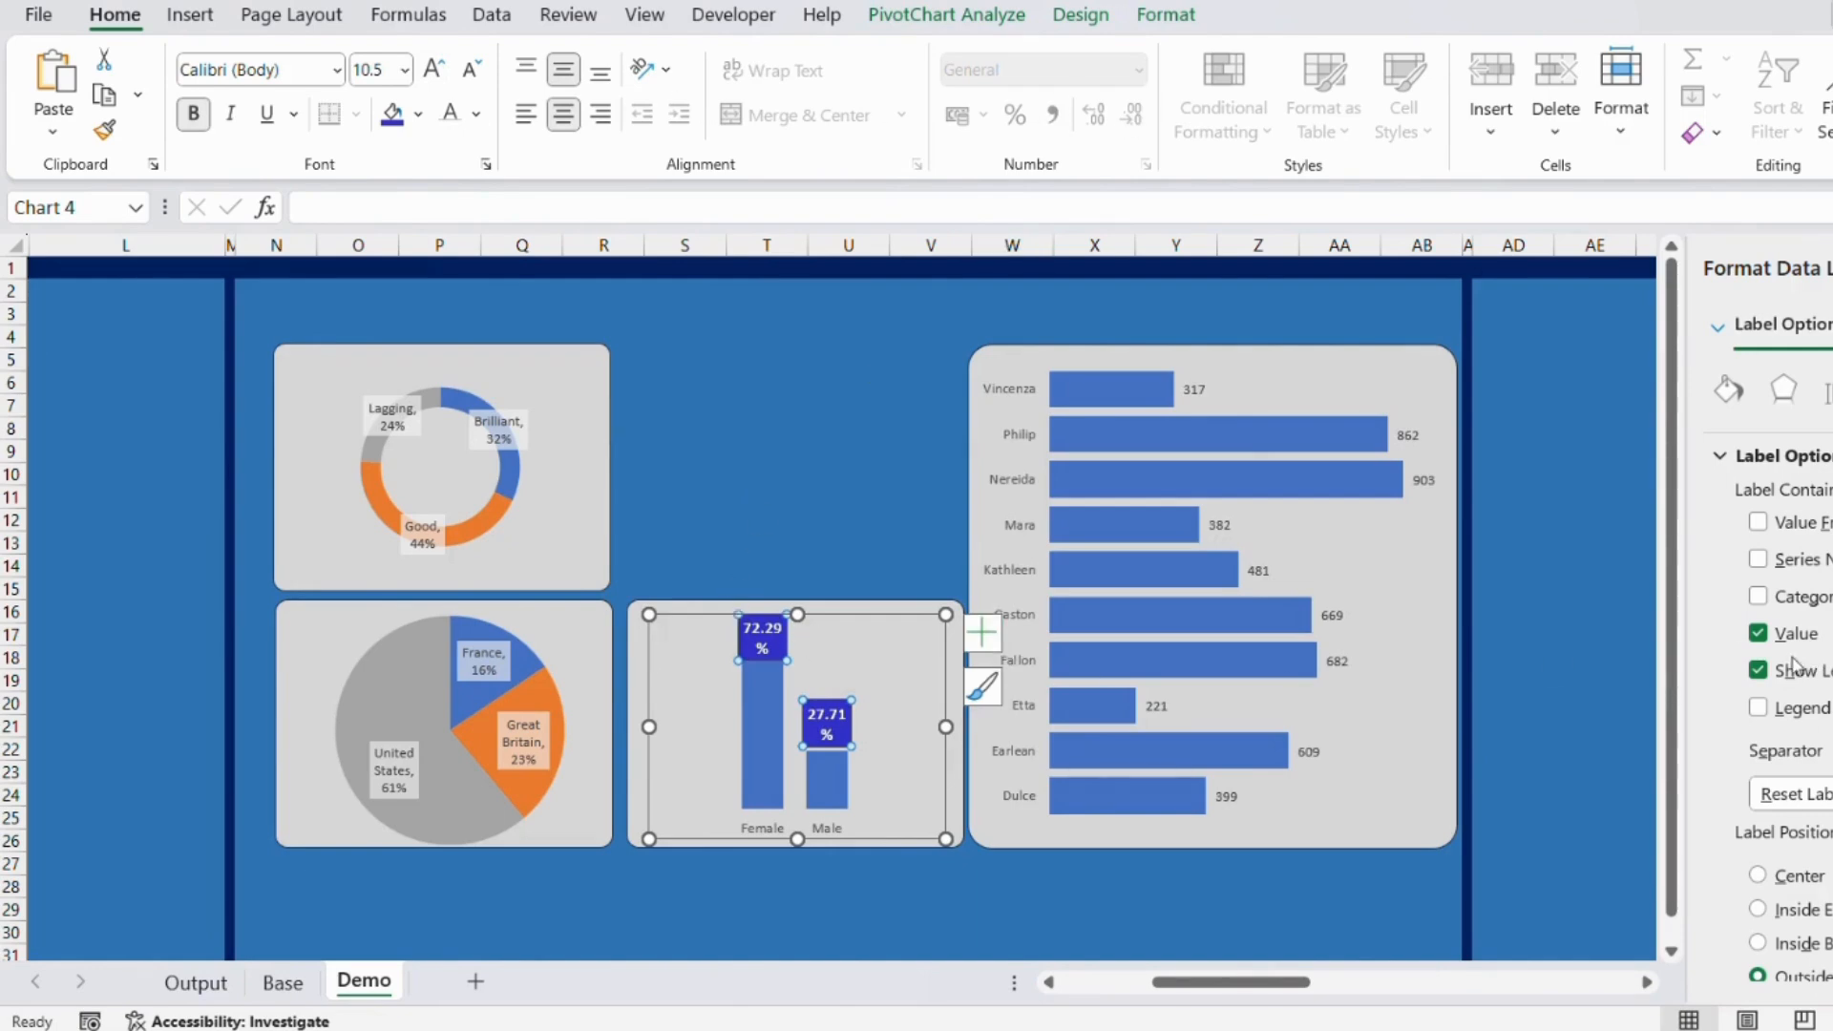
Try the Number format with no decimal places on the gender chart's data labels.
scroll(1793, 665, down, 3)
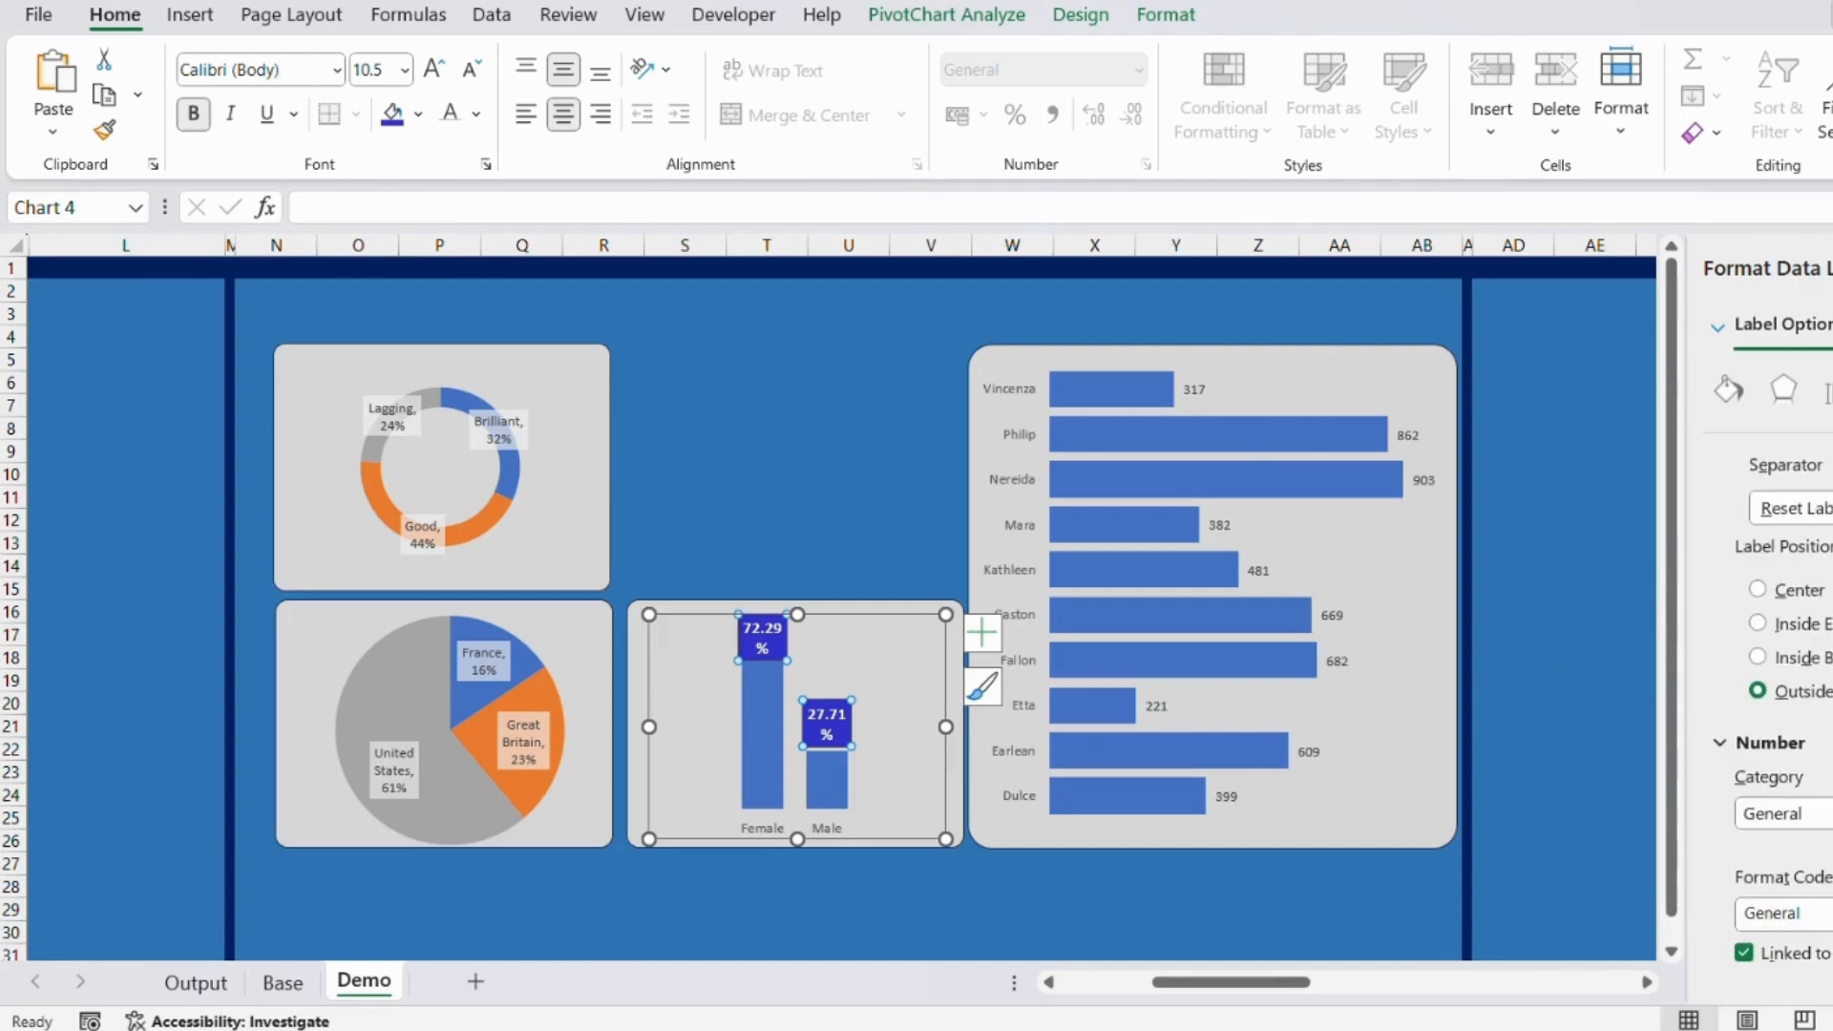
click(1781, 814)
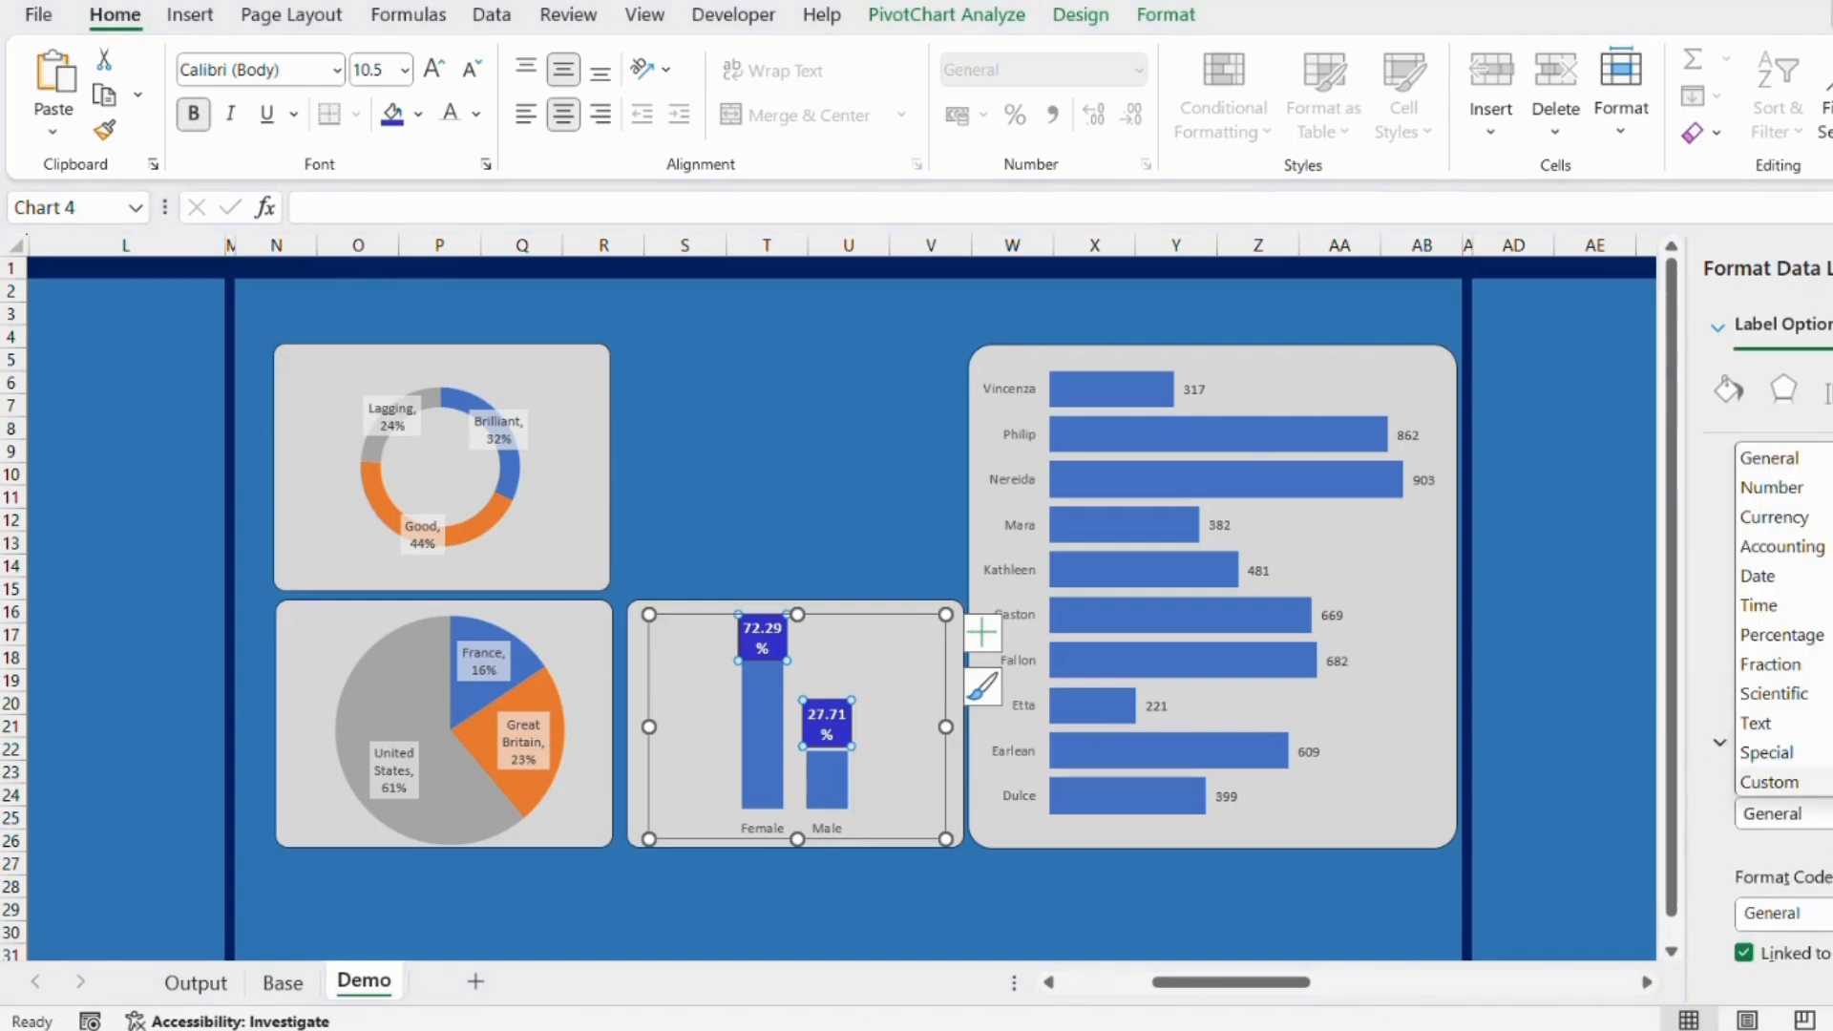
click(1785, 495)
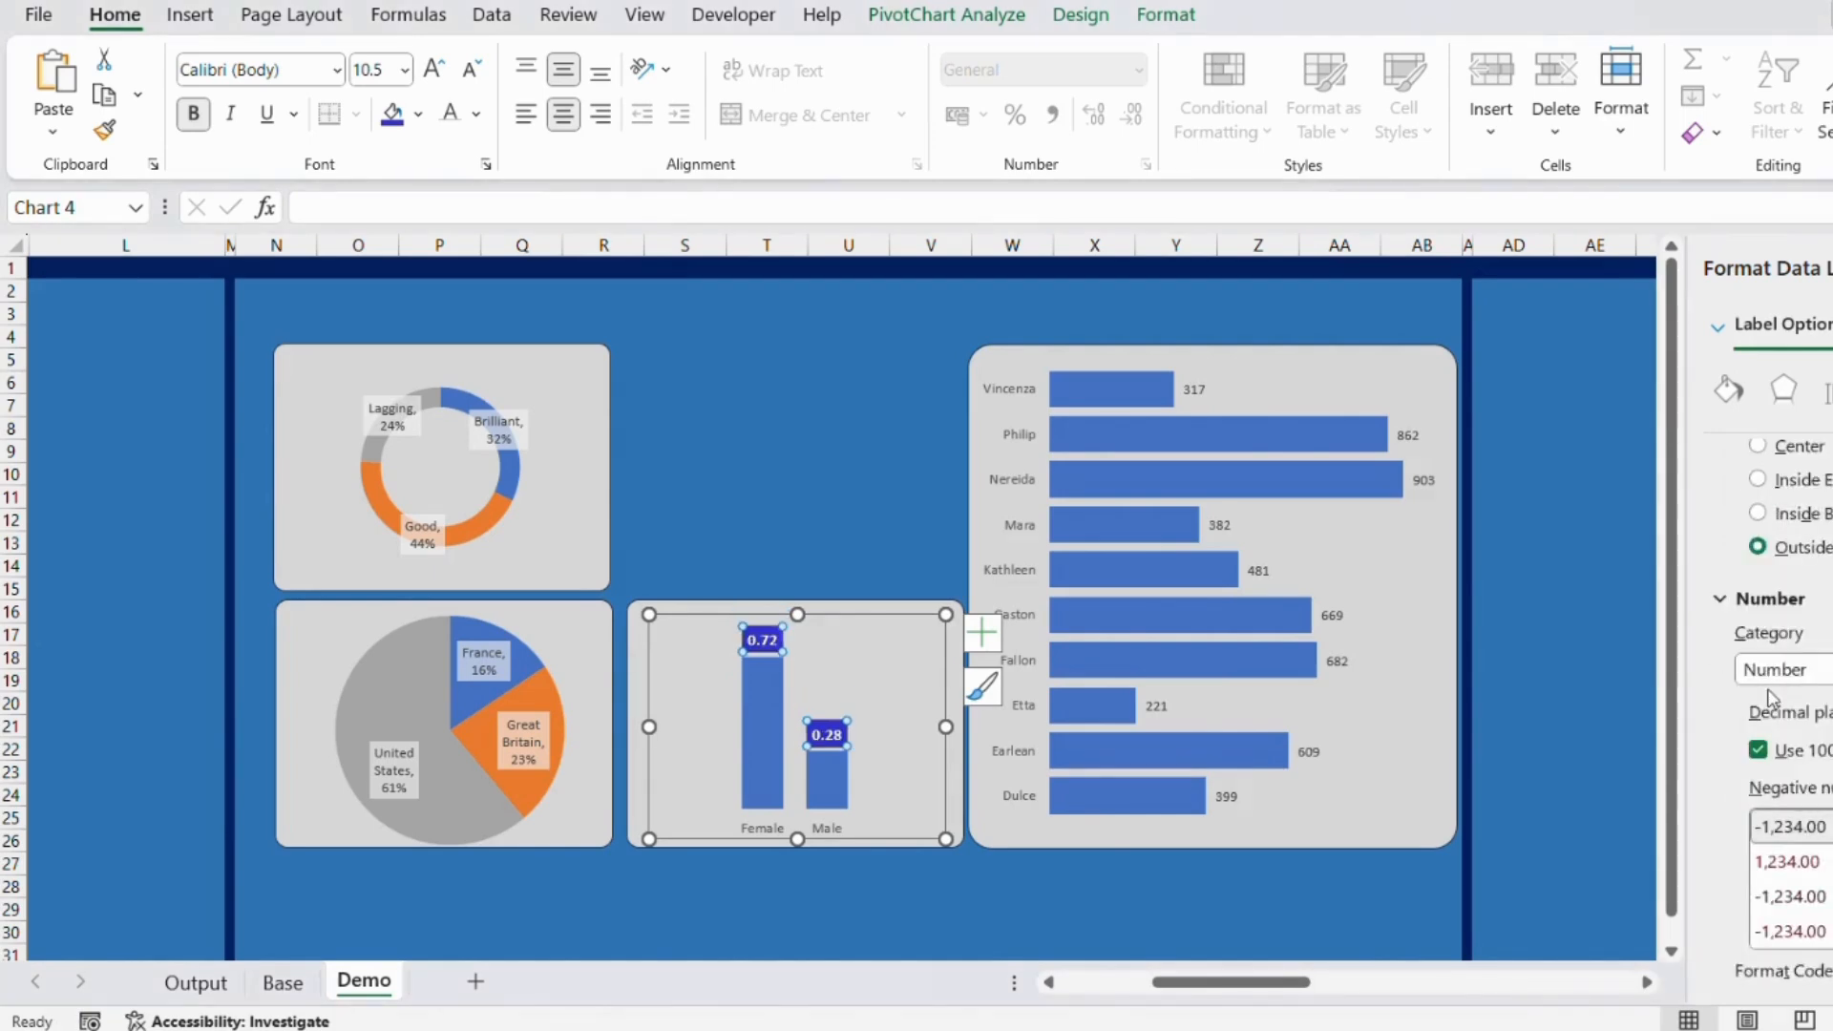
click(1545, 657)
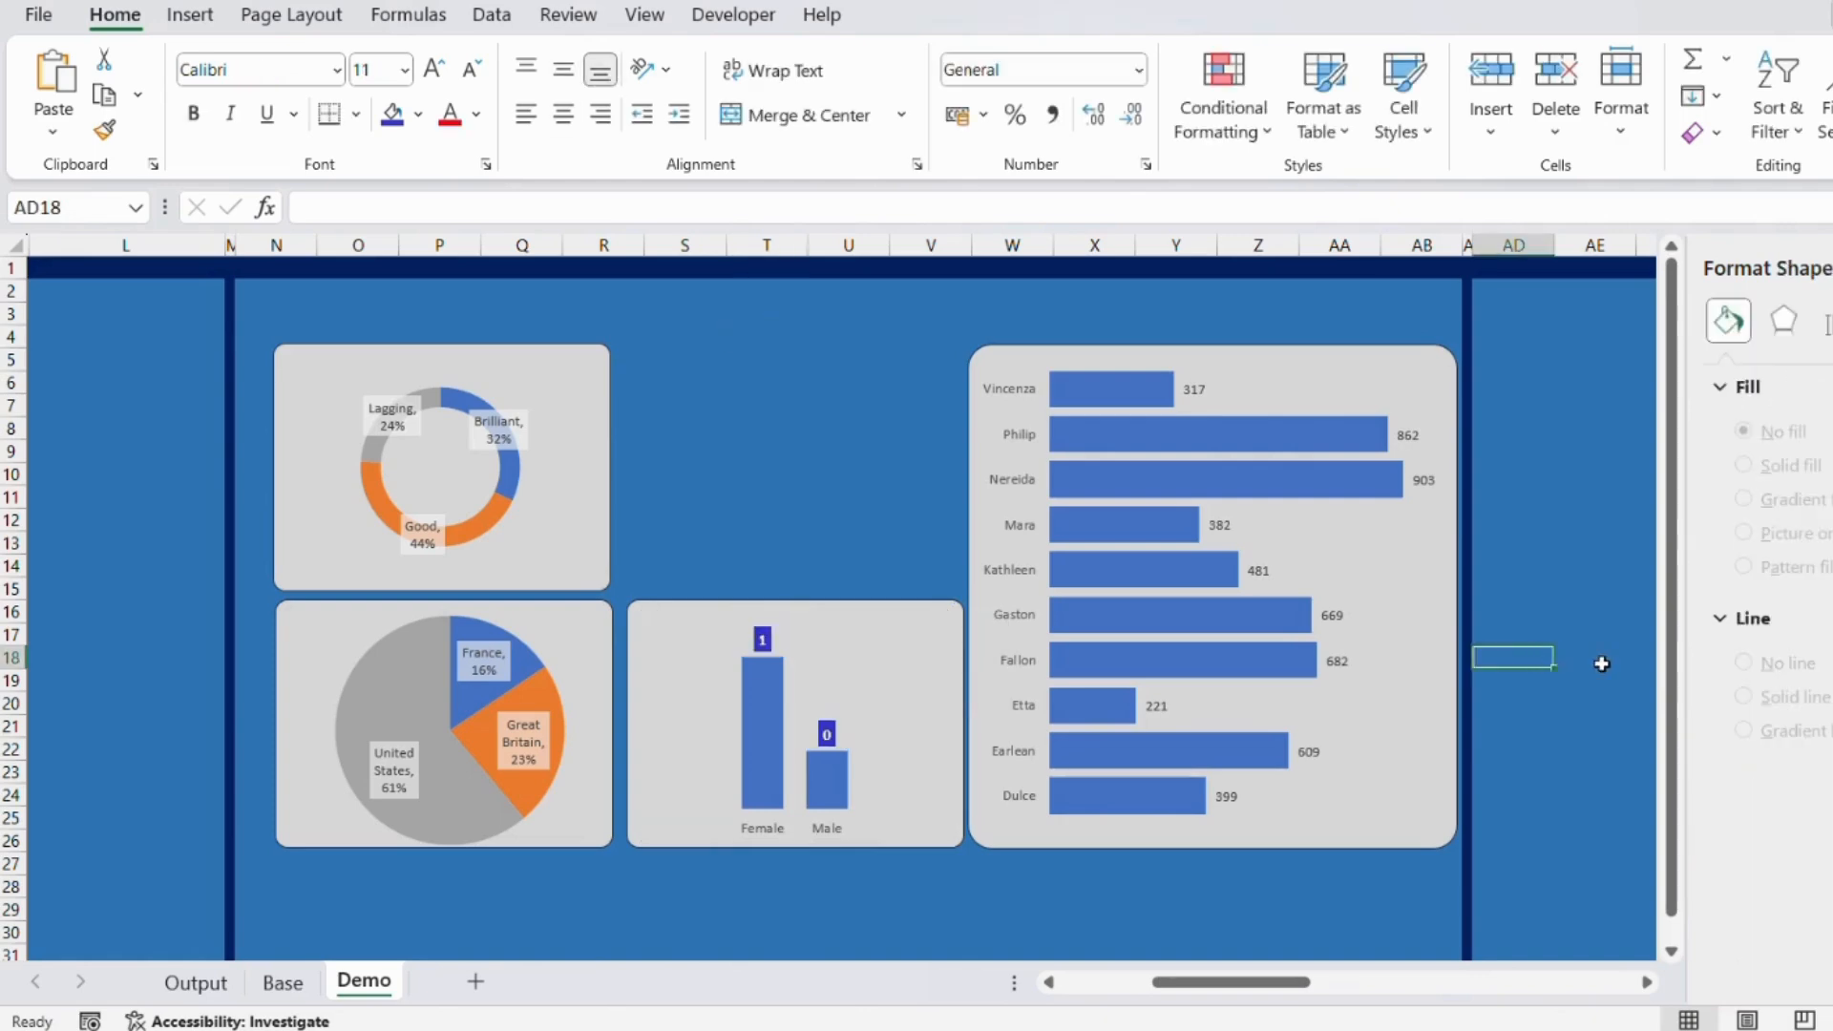
Format the gender chart's data labels as percentages with no decimal places, and close the formatting pane.
click(770, 646)
right_click(768, 643)
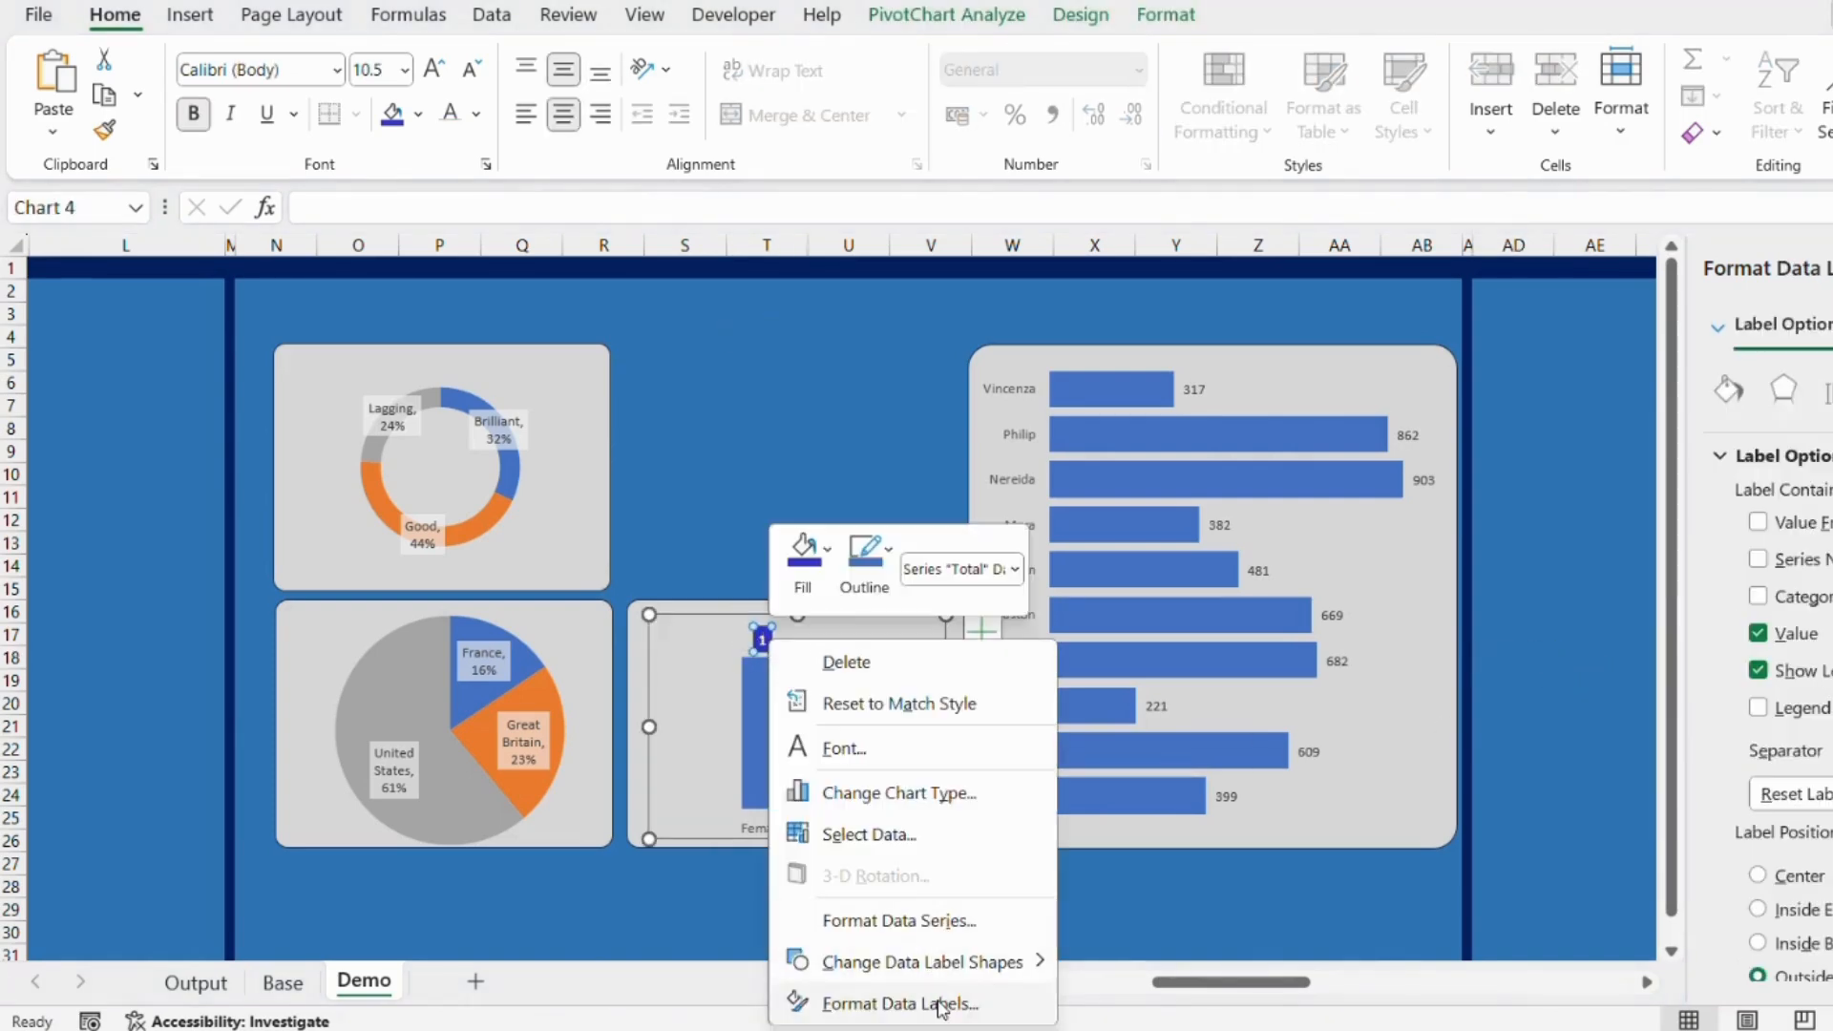
click(900, 1003)
click(1769, 964)
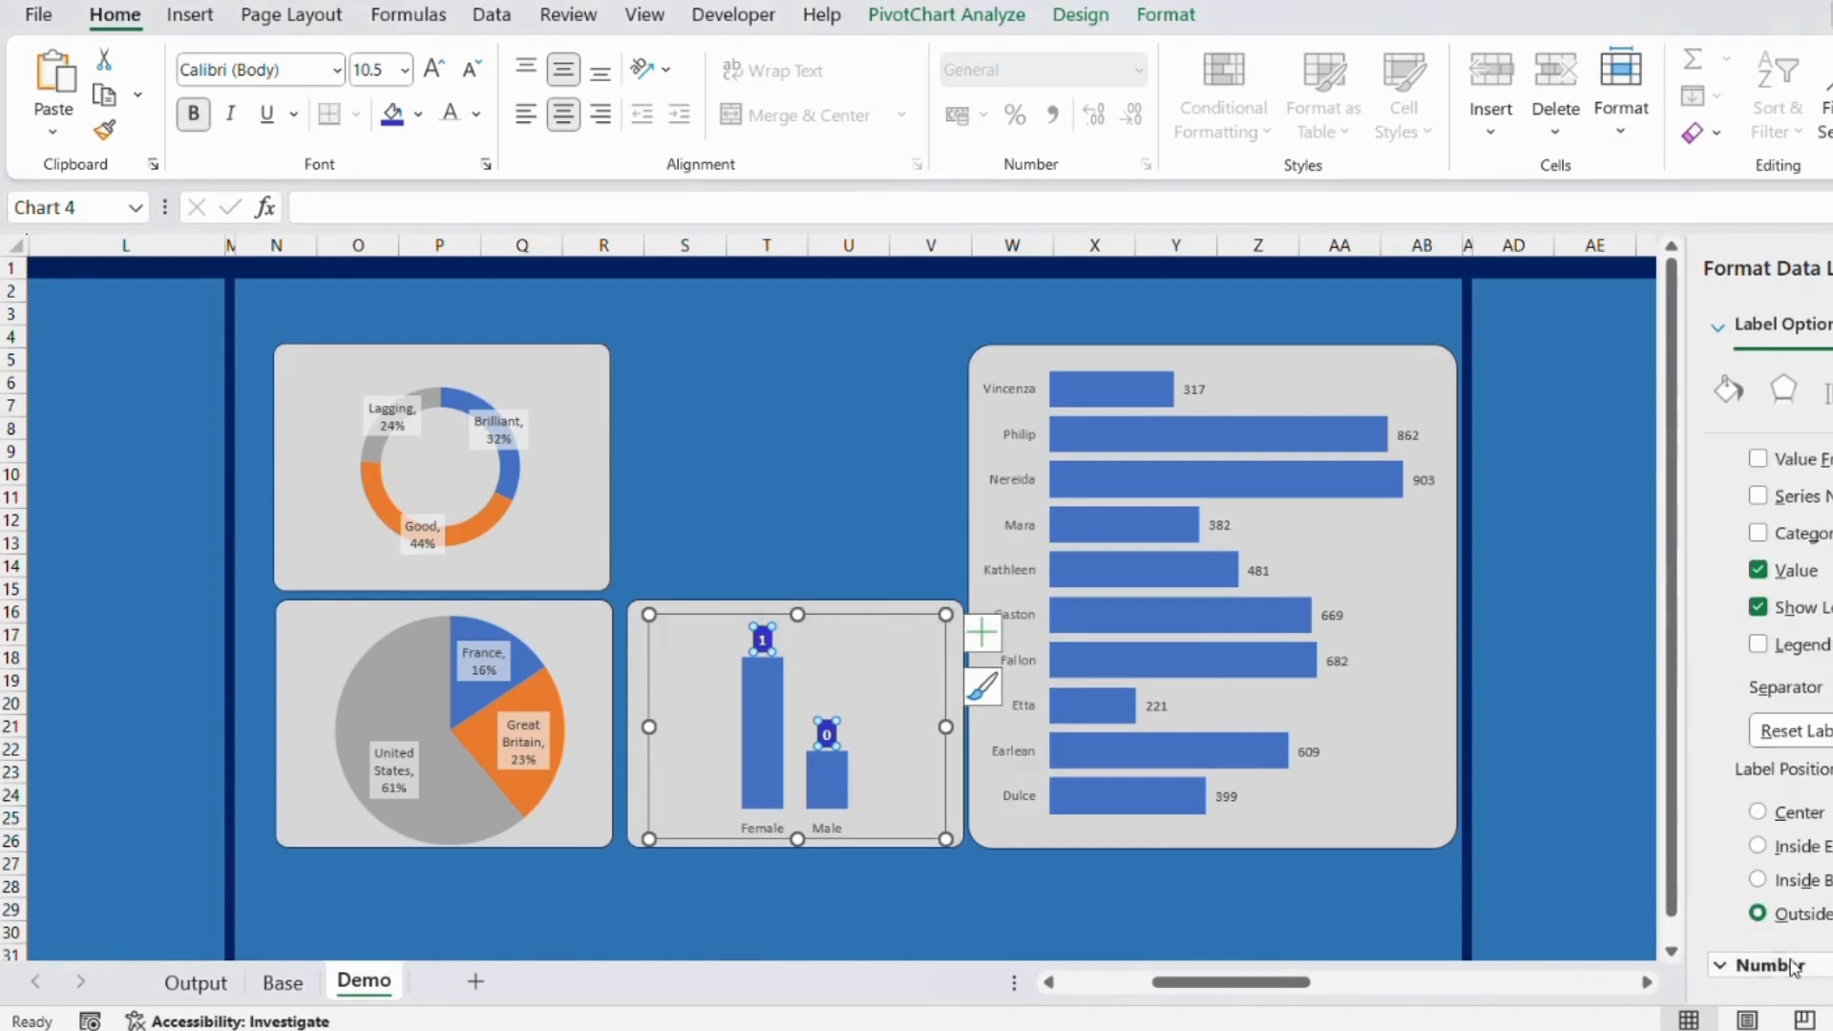
click(1784, 692)
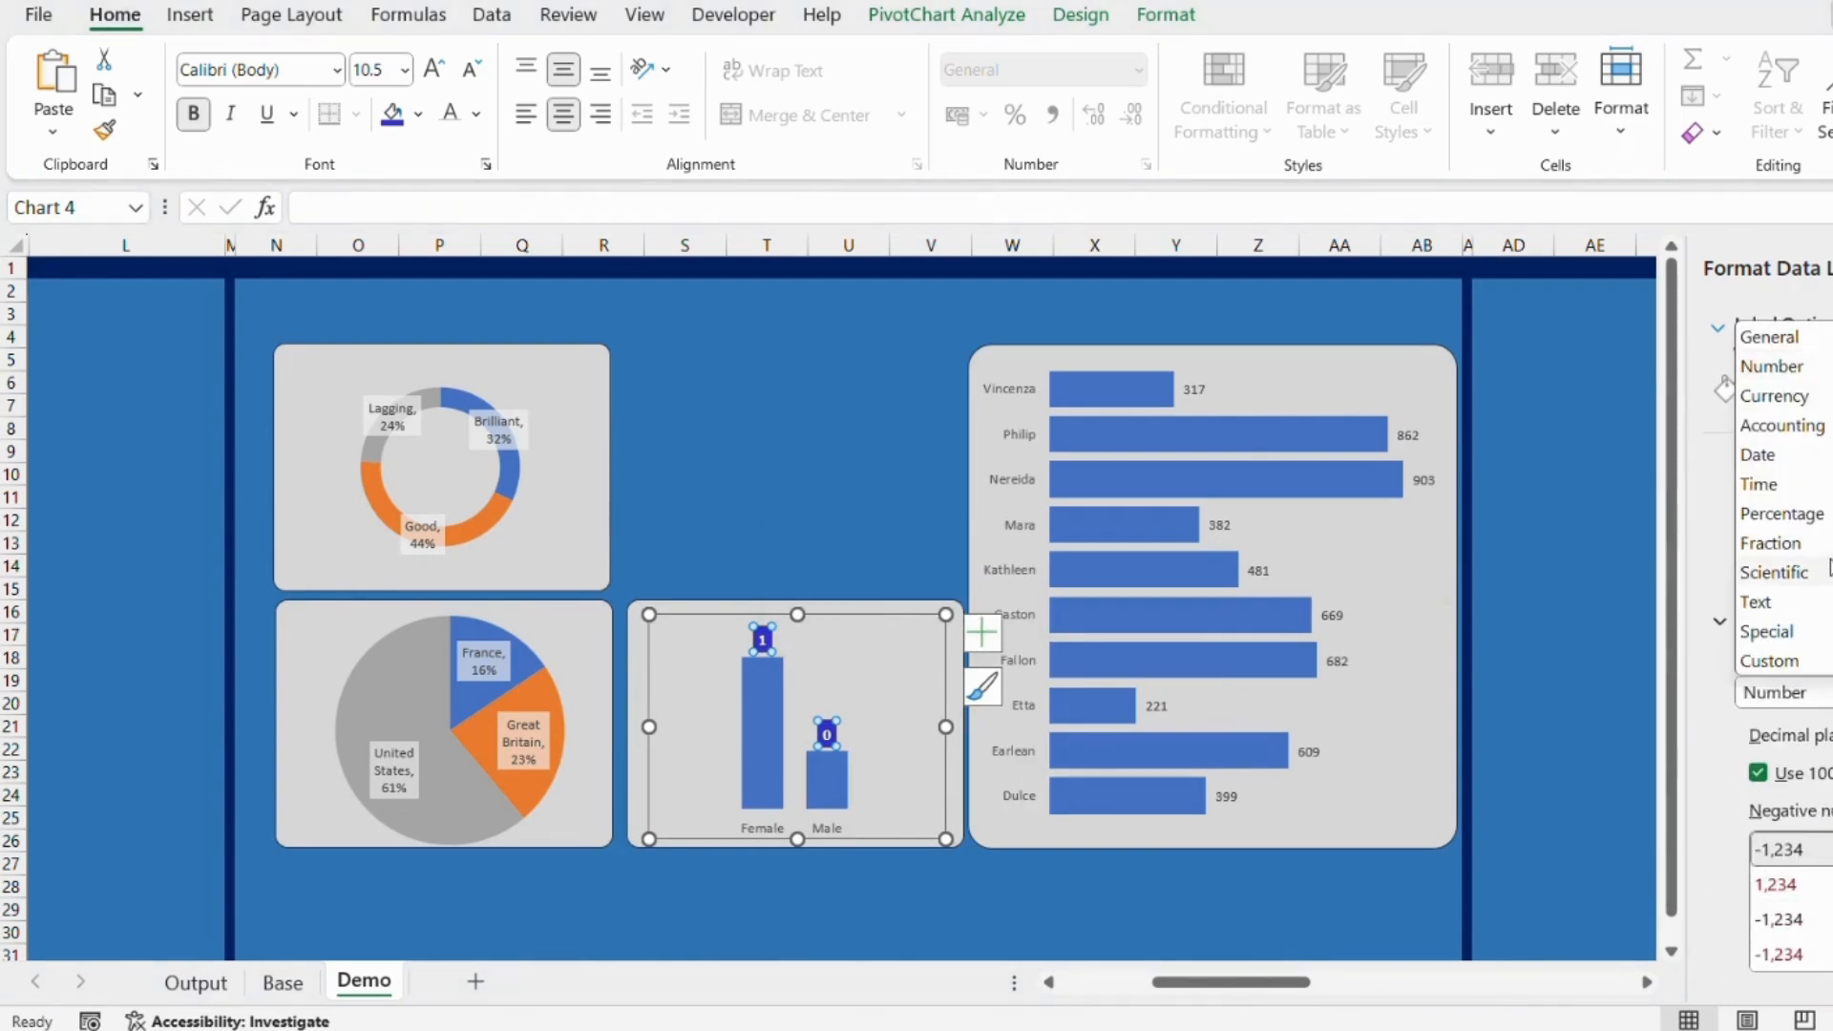
click(1801, 508)
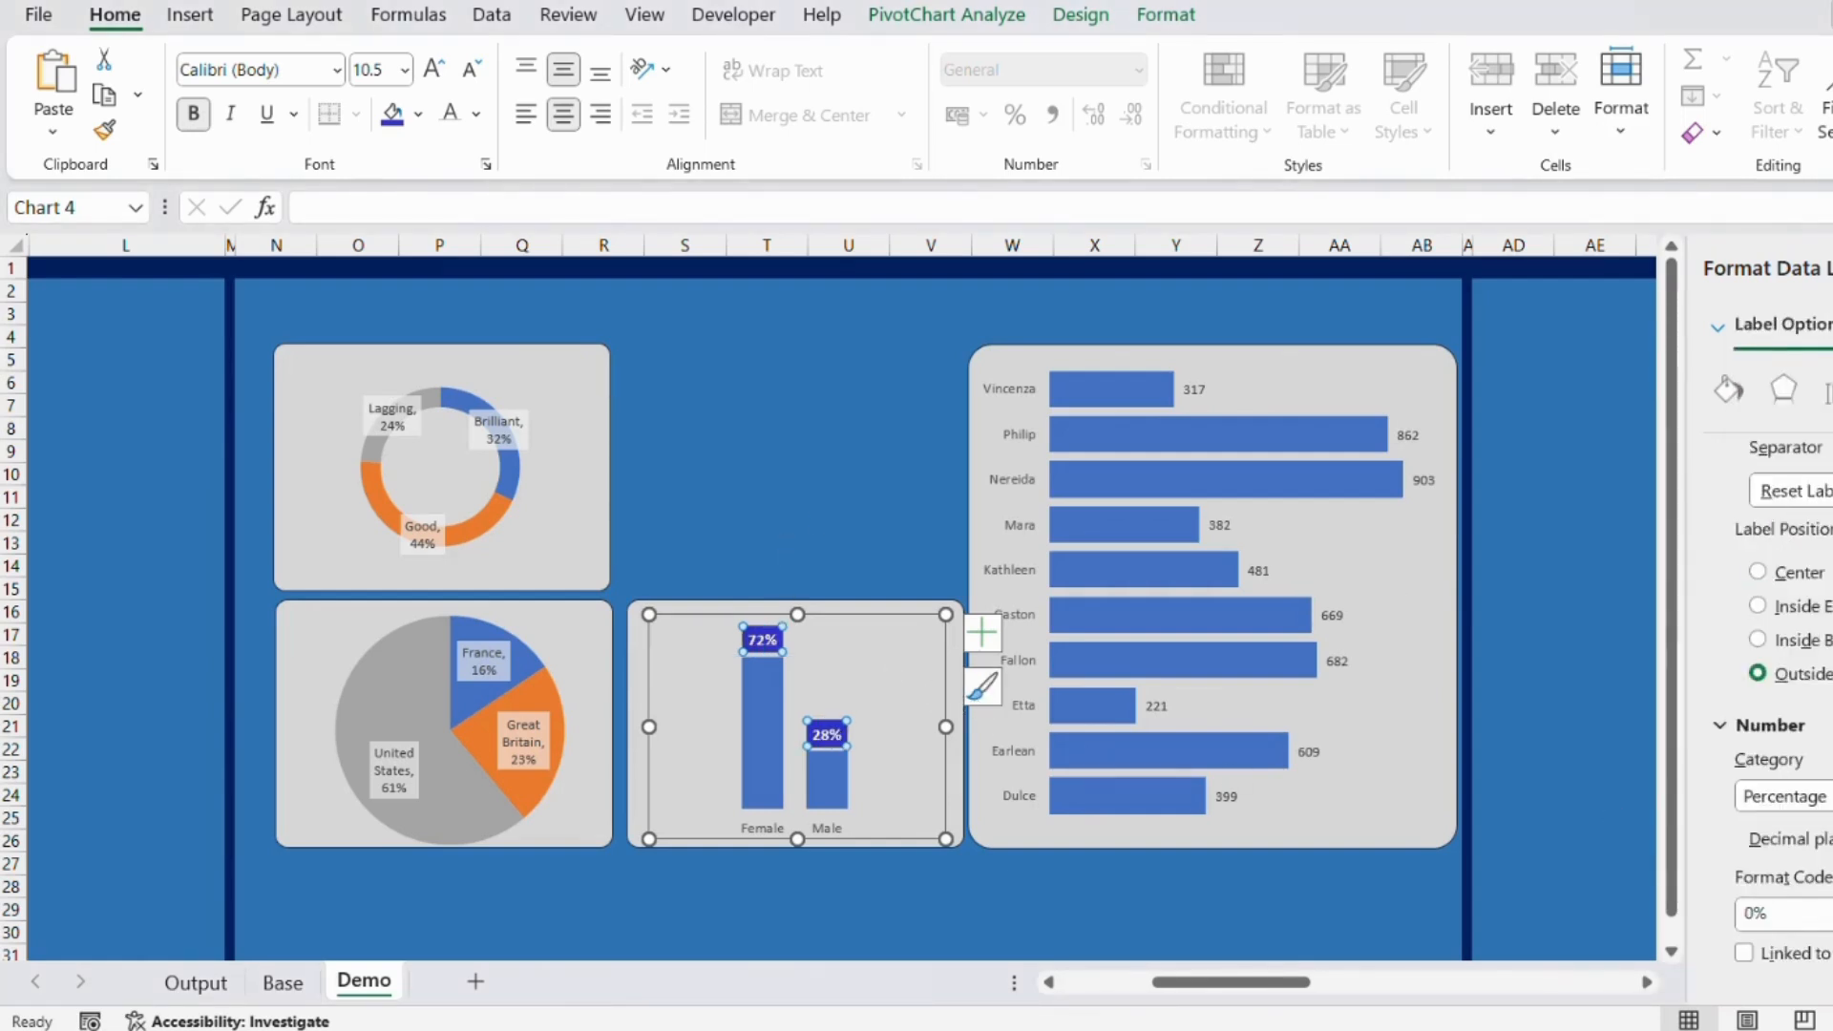
click(1832, 268)
Give the horizontal bar chart's data labels a dark blue fill with larger, bold white text.
click(1201, 389)
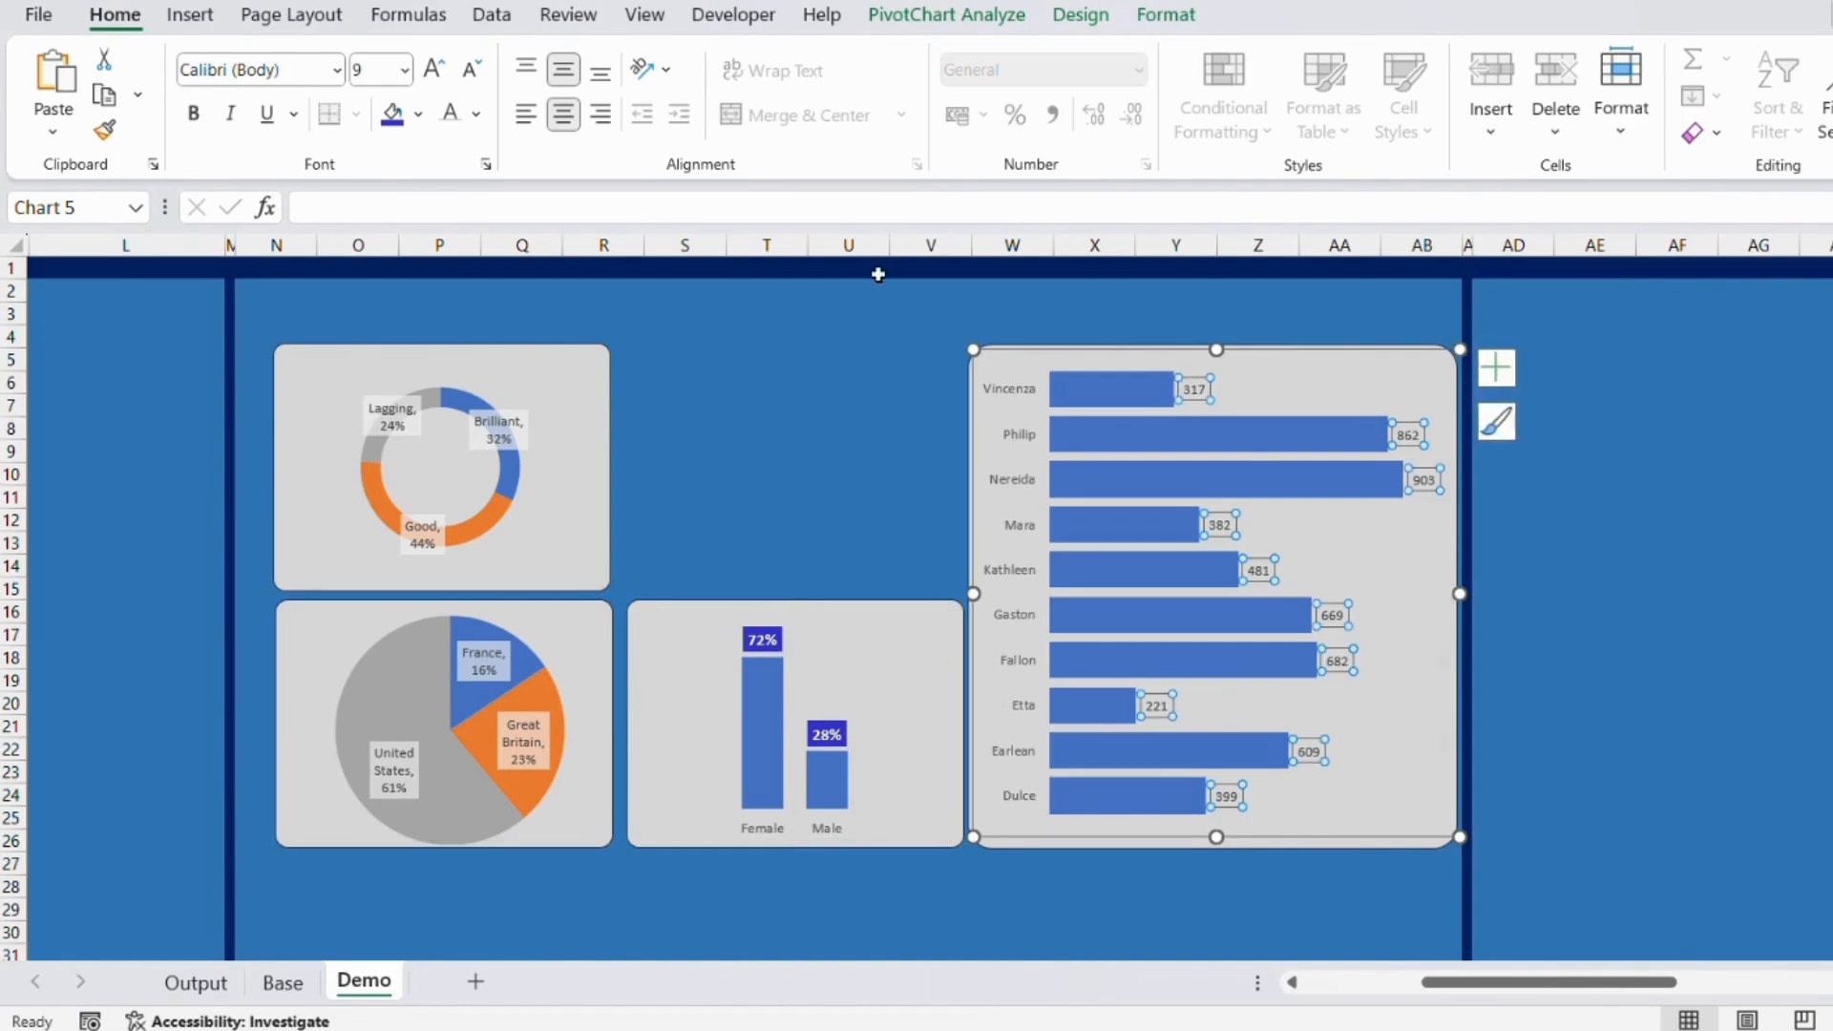
click(399, 118)
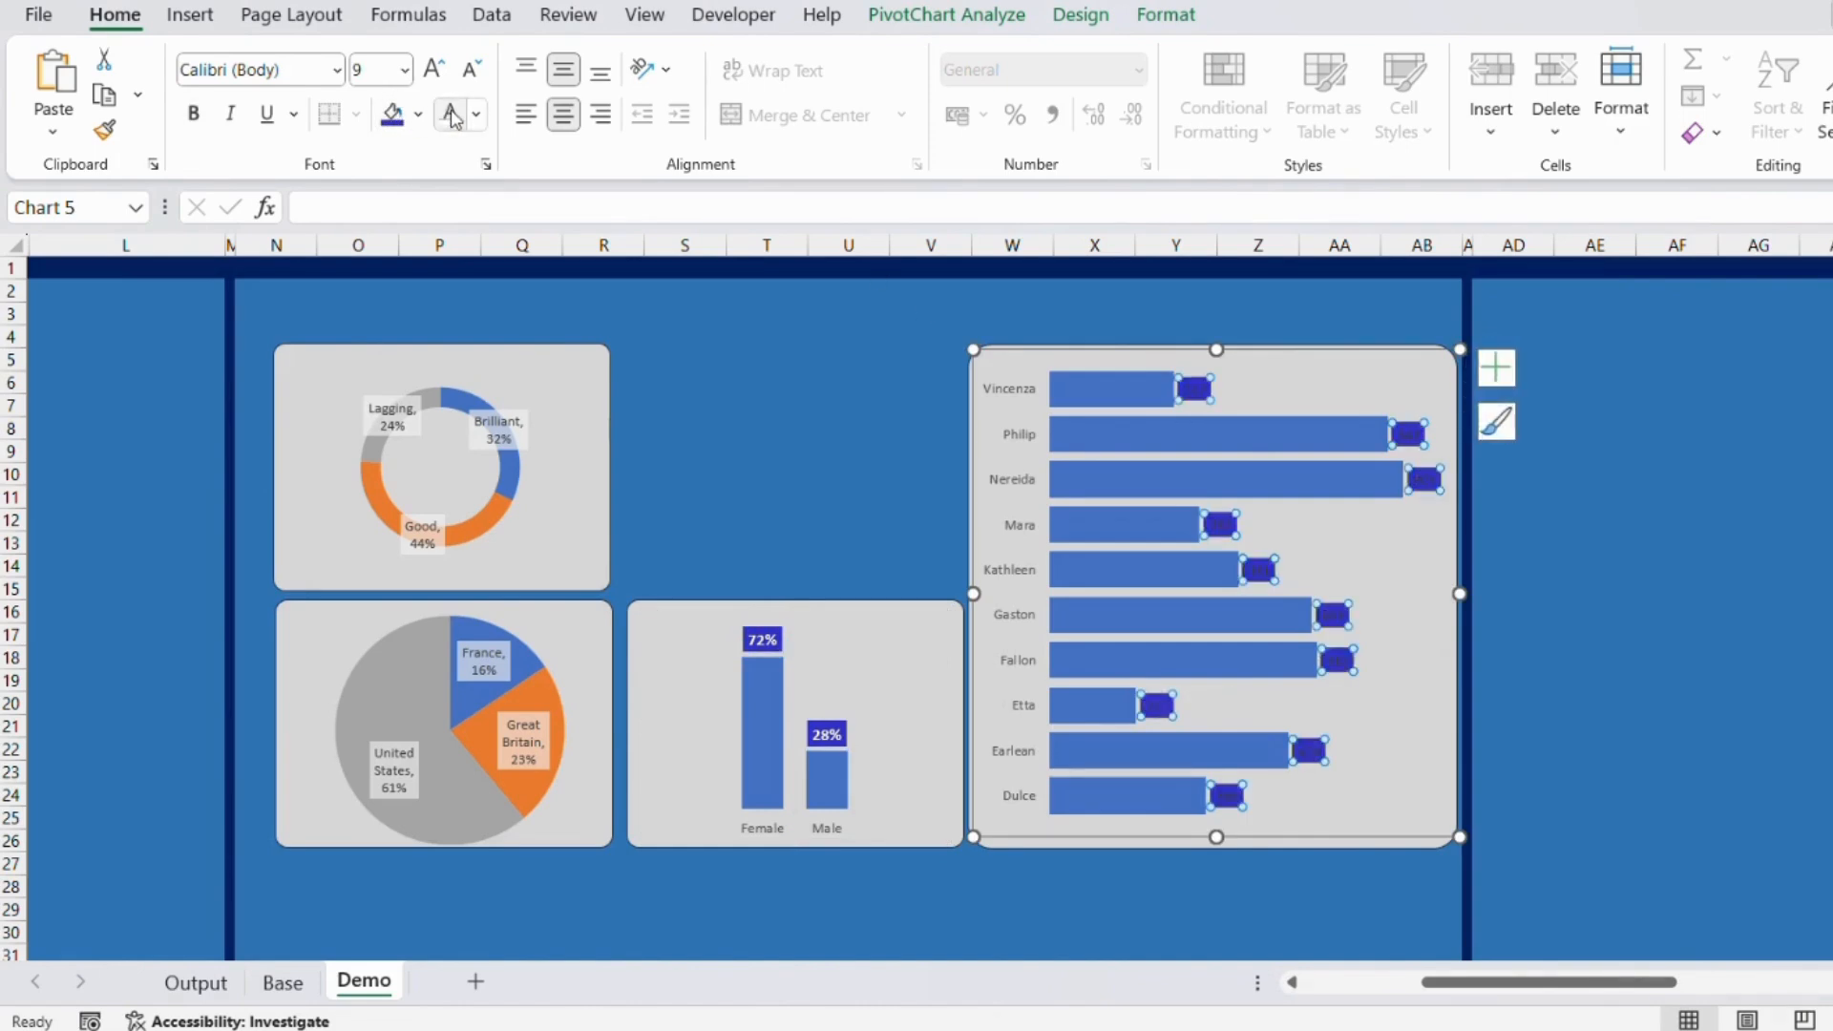
click(200, 115)
click(434, 70)
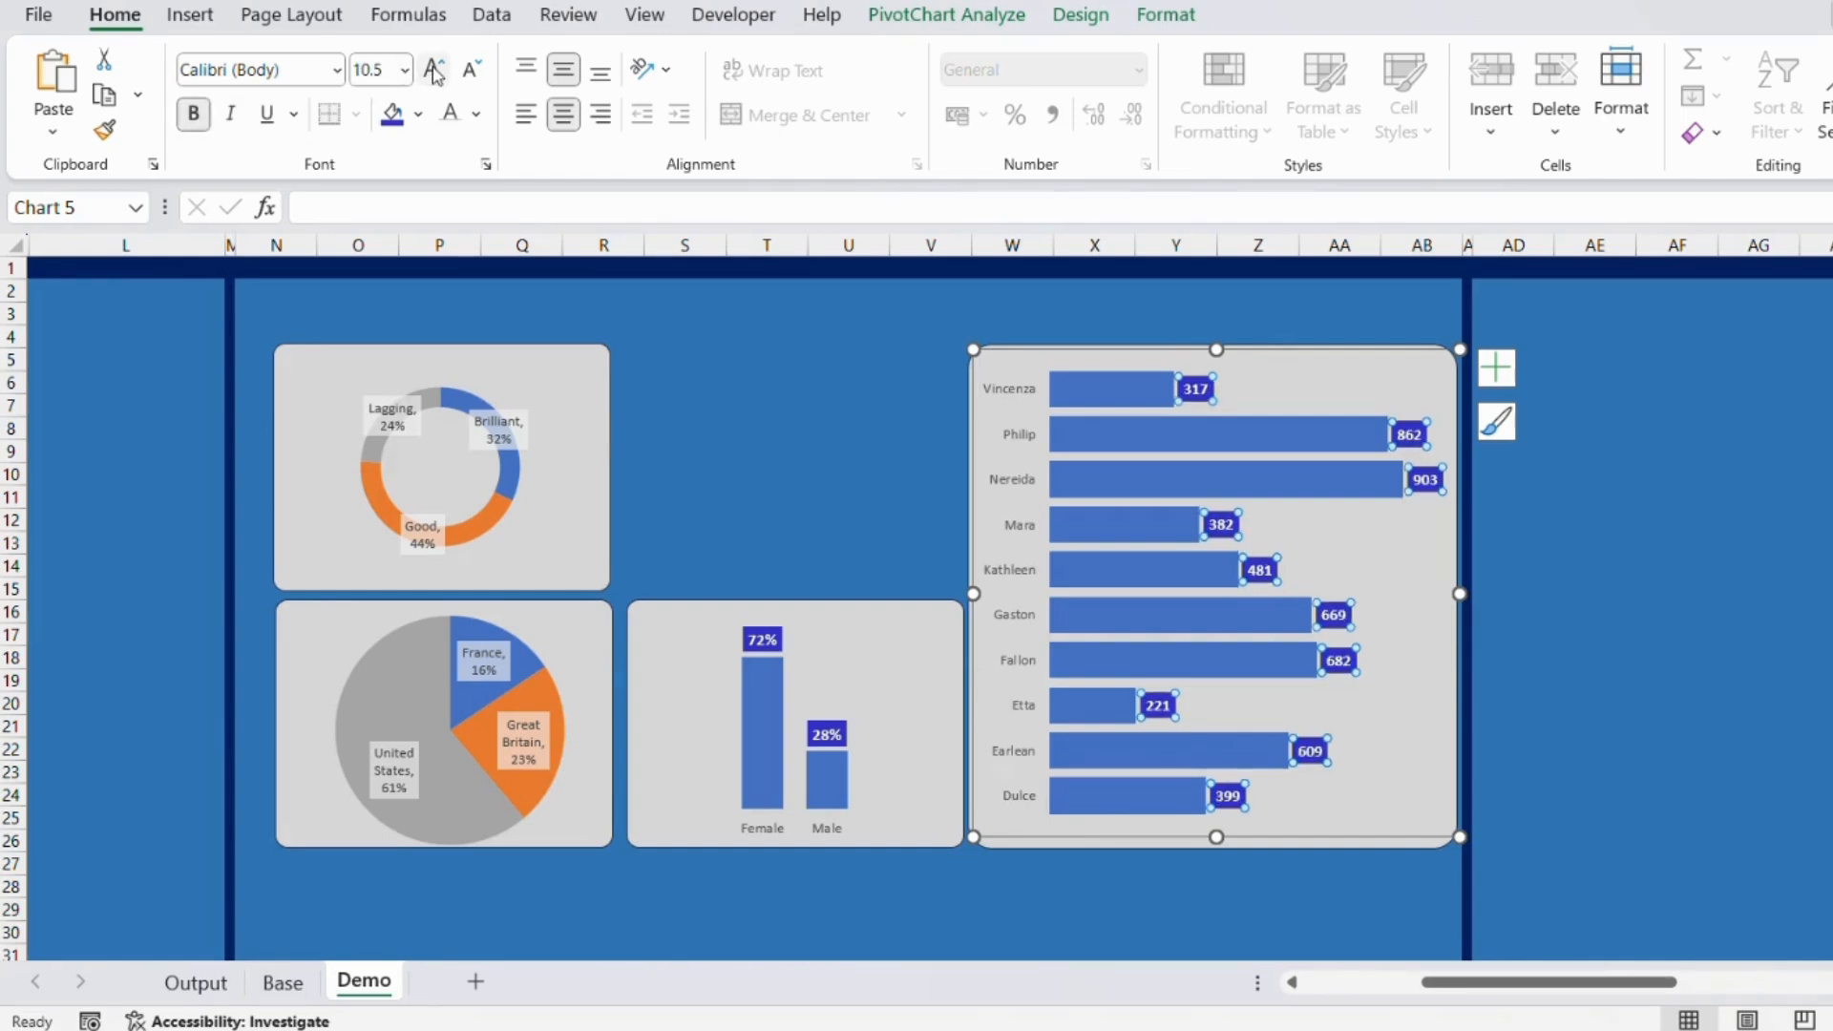
click(435, 69)
Enlarge the text of the name labels on the horizontal bar chart's category axis.
click(1029, 401)
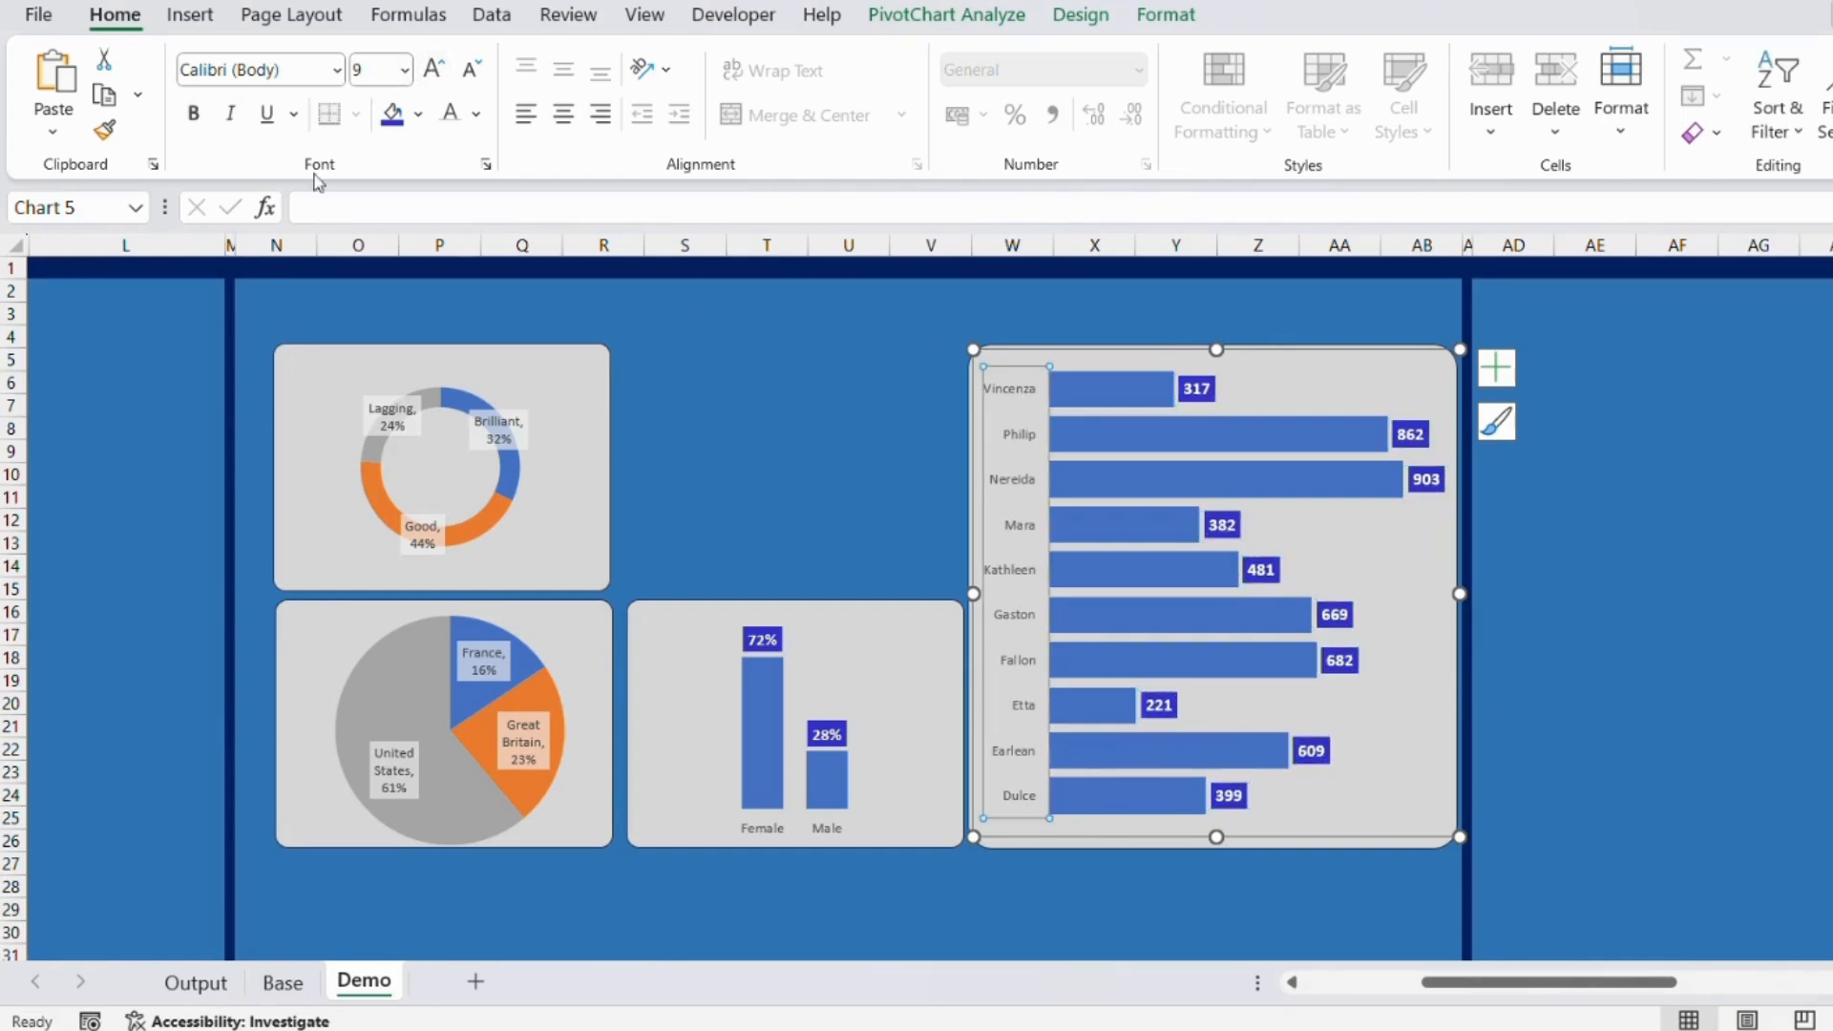
click(437, 70)
click(437, 70)
click(437, 70)
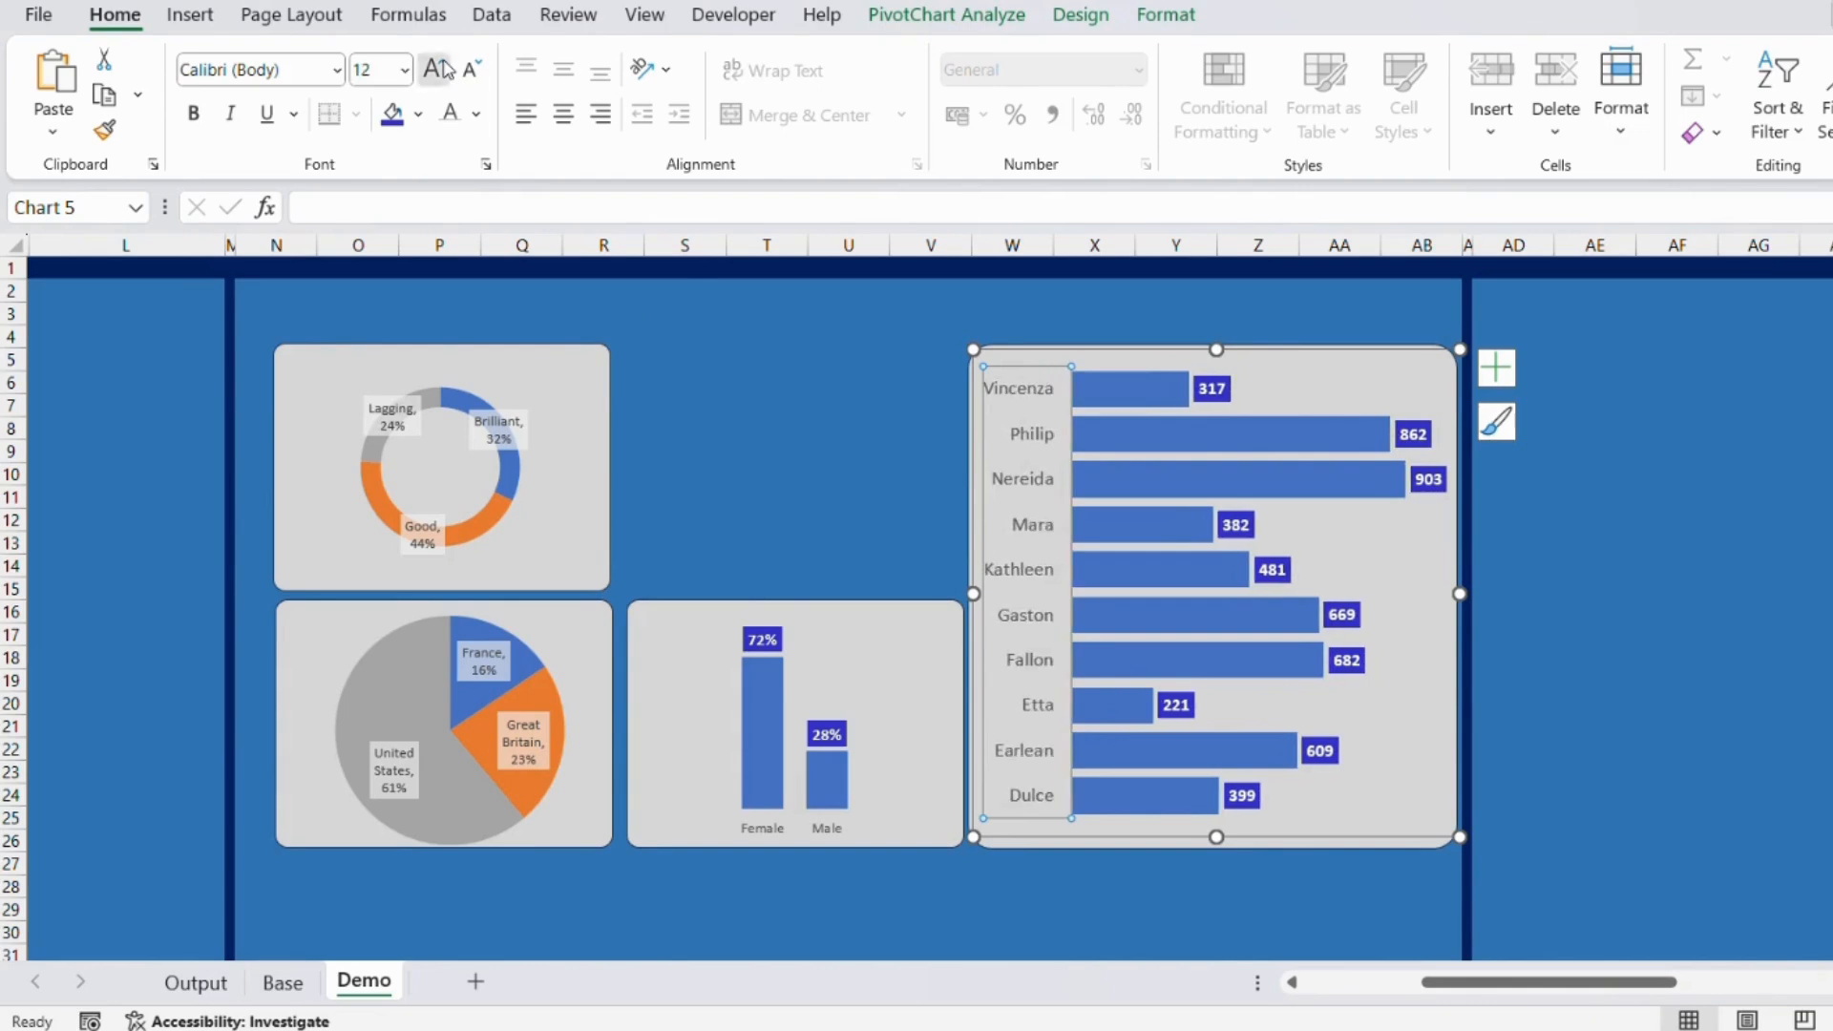
click(437, 70)
click(439, 70)
Increase the data labels of both the doughnut chart and the country pie chart to 10.5 points.
click(431, 547)
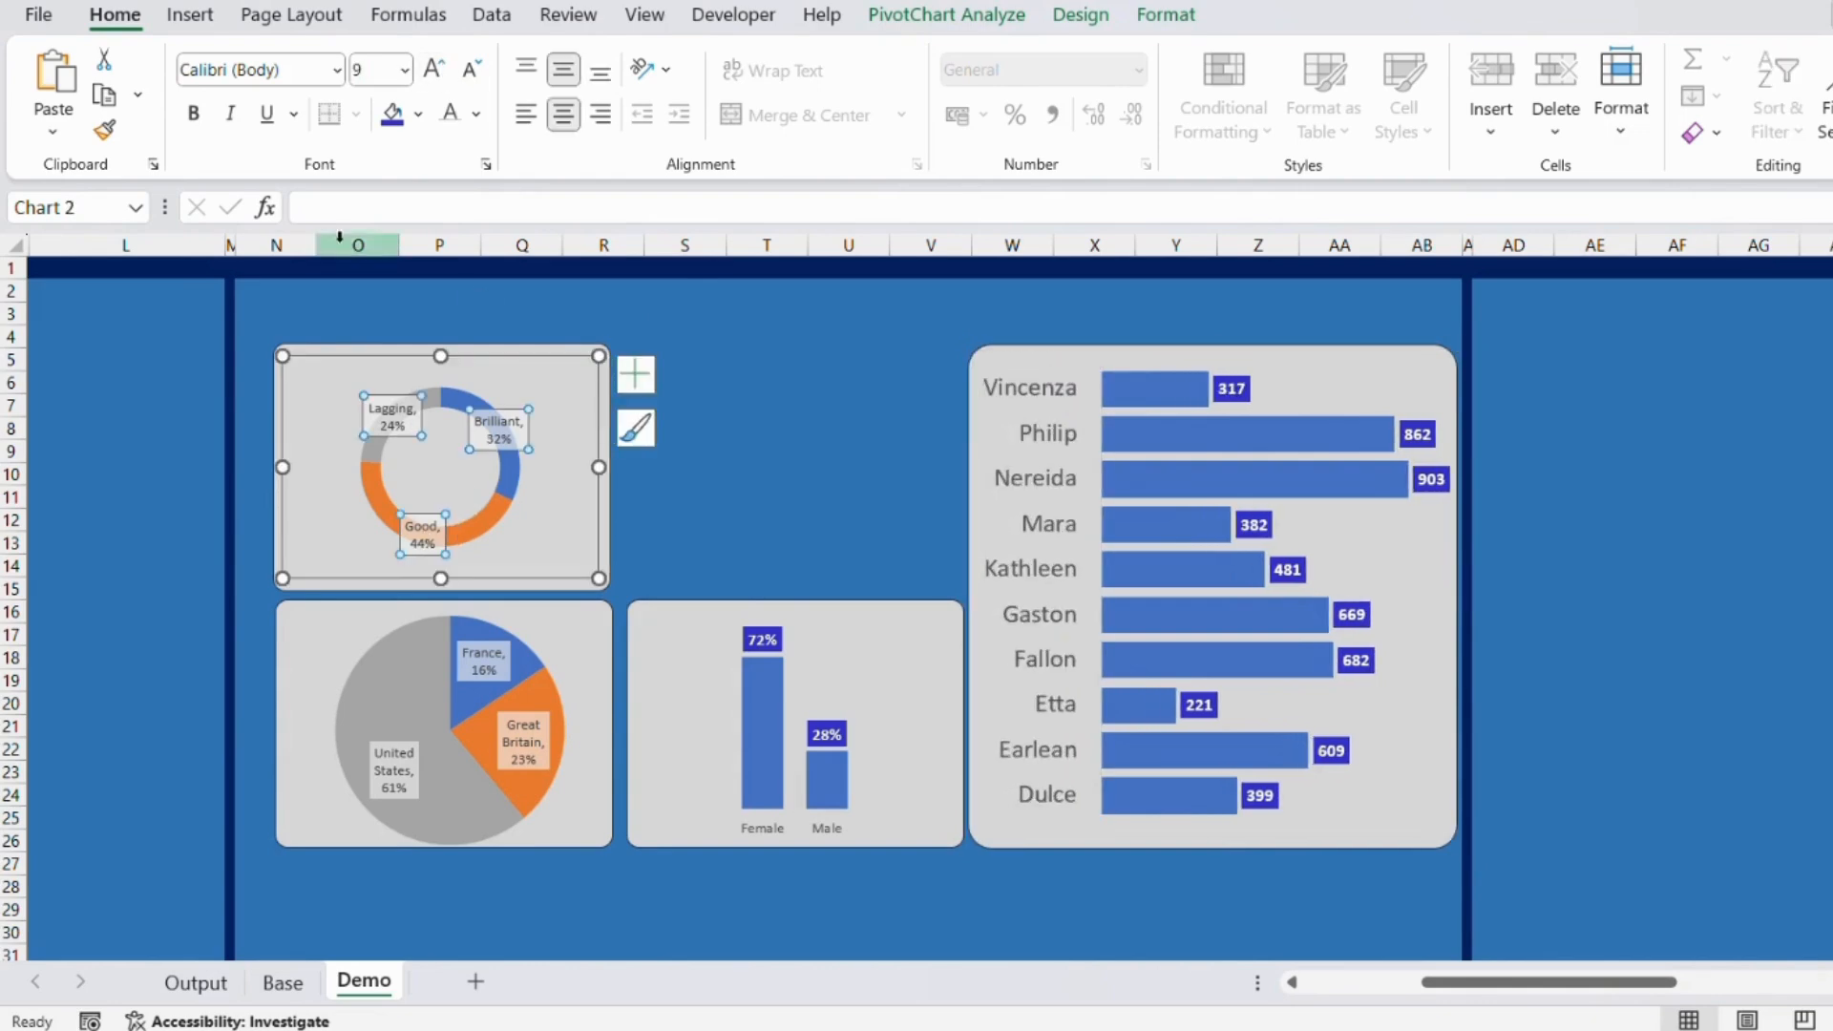
click(437, 70)
click(438, 69)
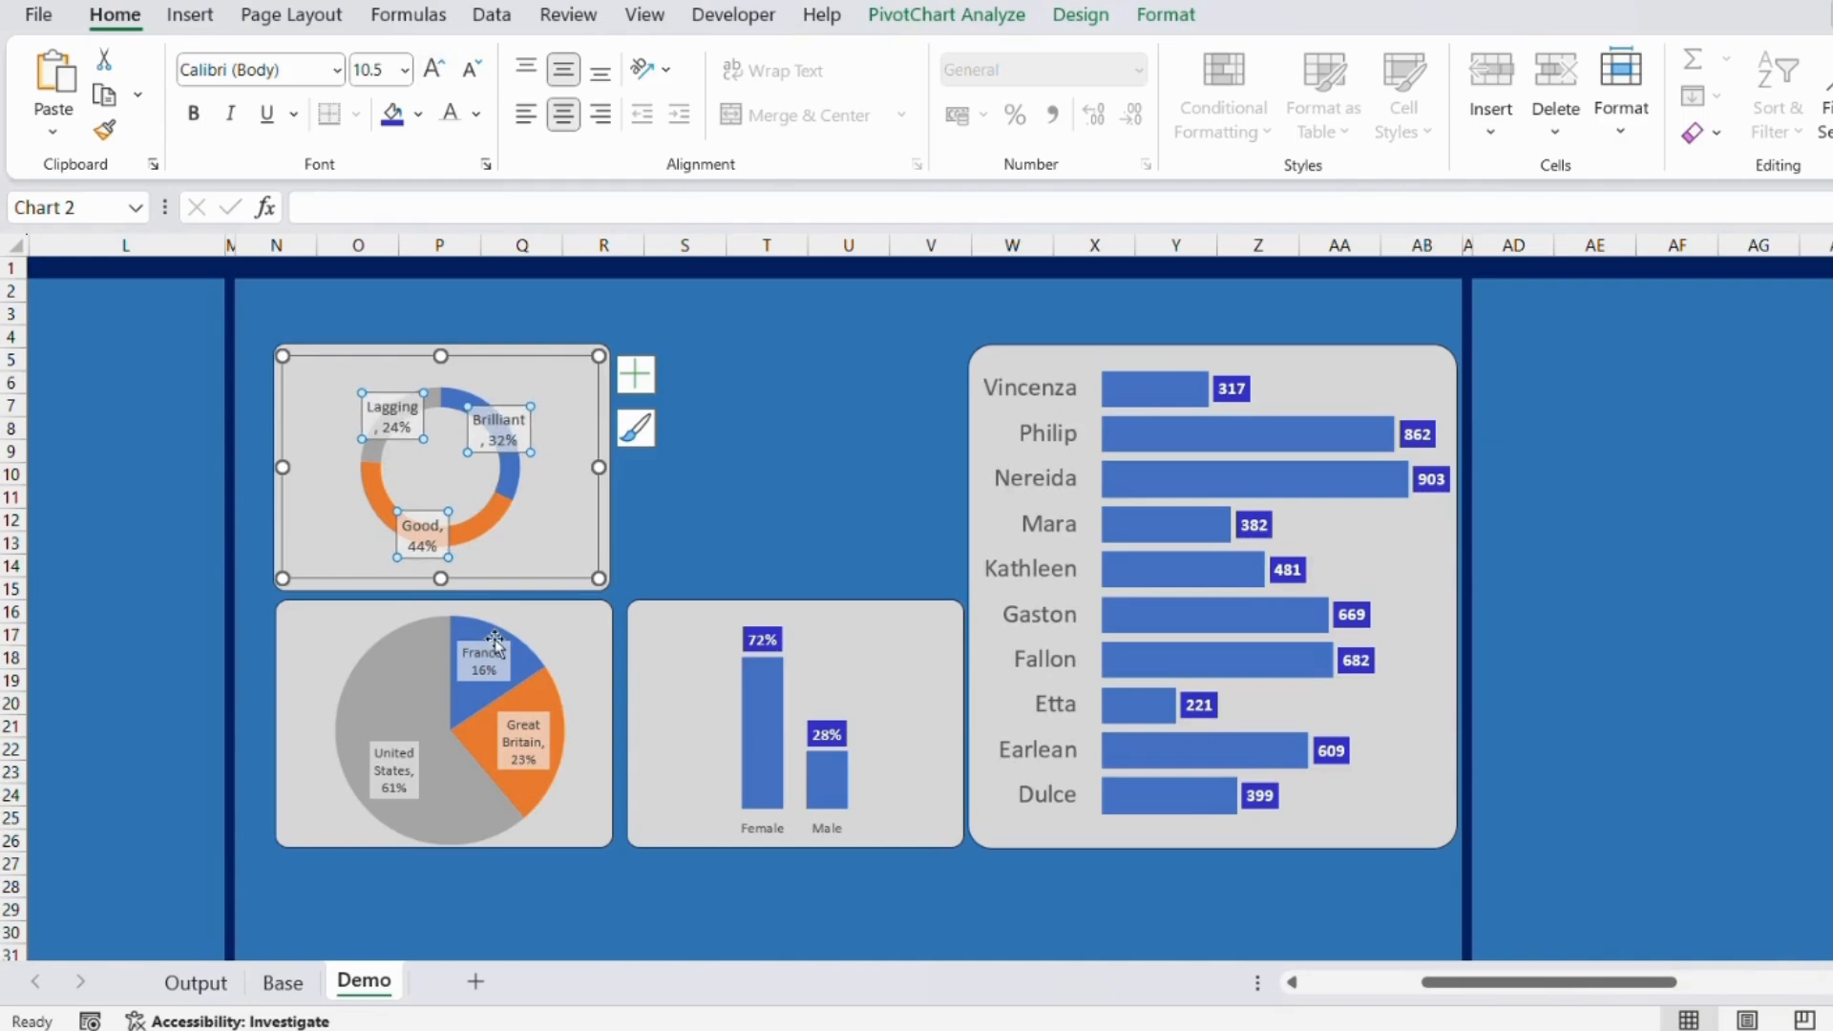
click(495, 645)
click(435, 70)
click(436, 70)
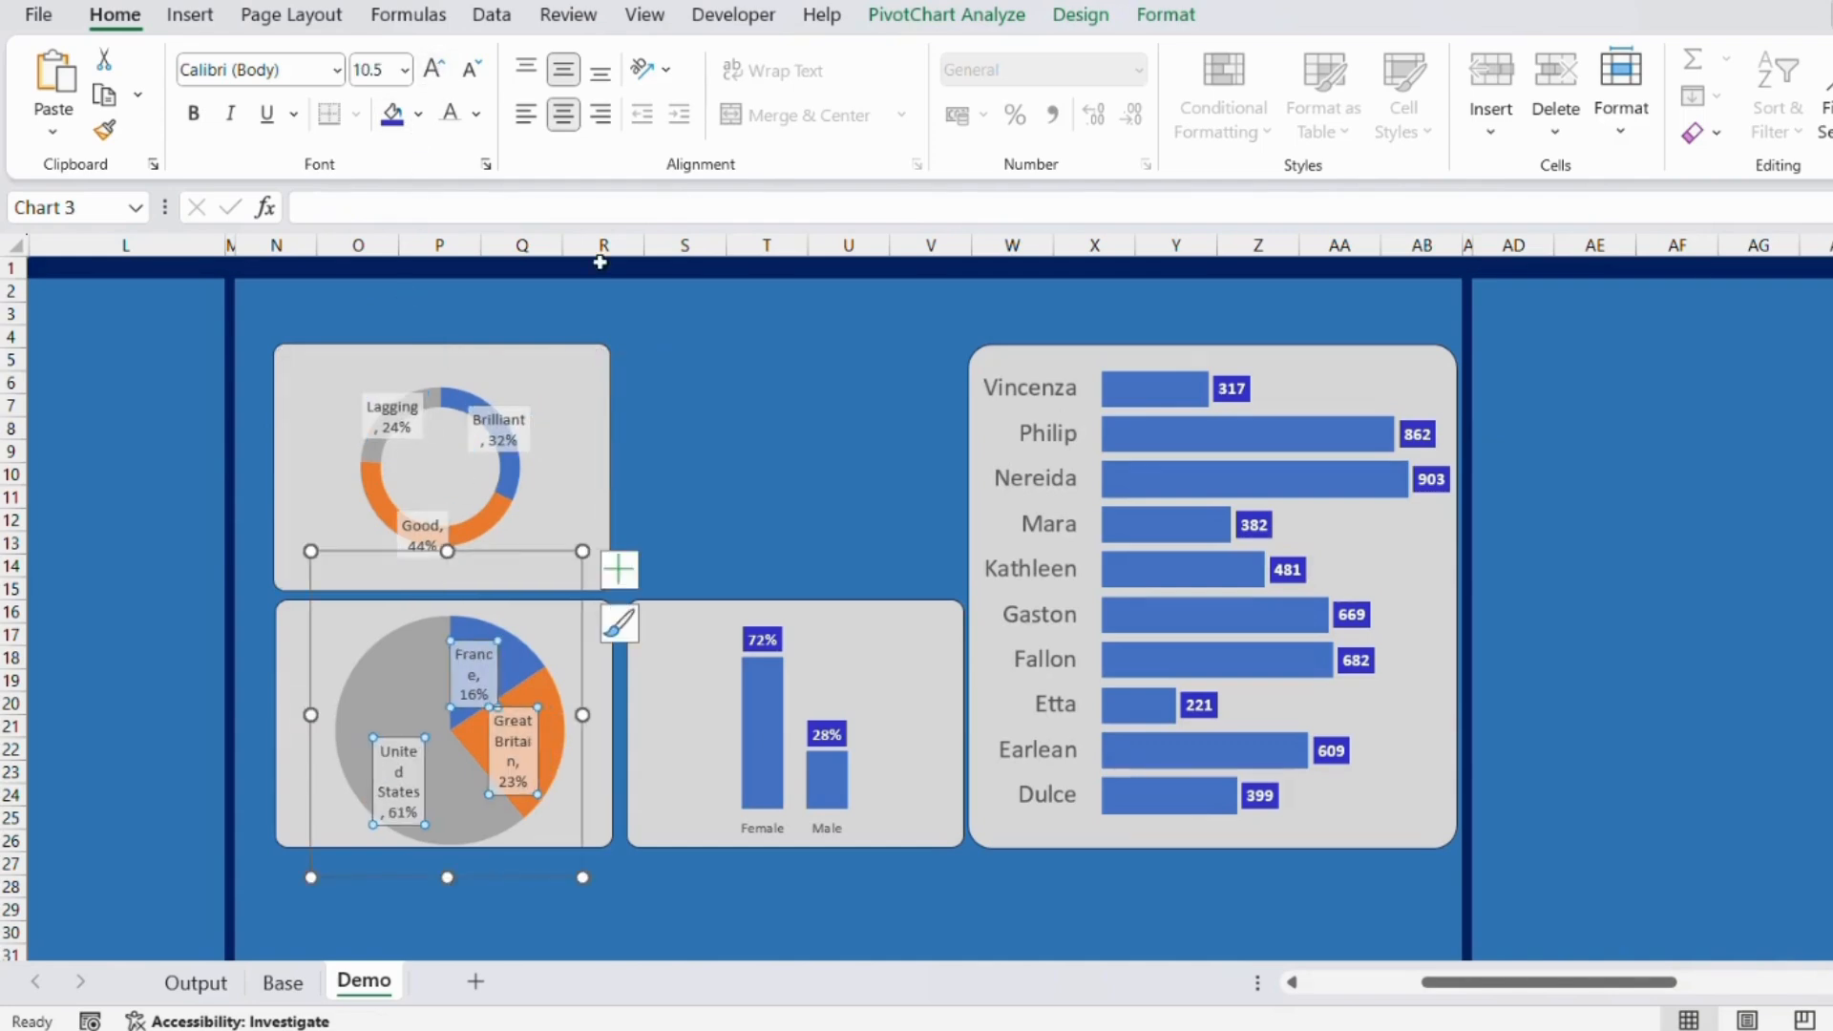
click(767, 382)
Widen the pie chart's France, Great Britain and United States data labels so no country word is broken across lines.
click(494, 675)
click(493, 686)
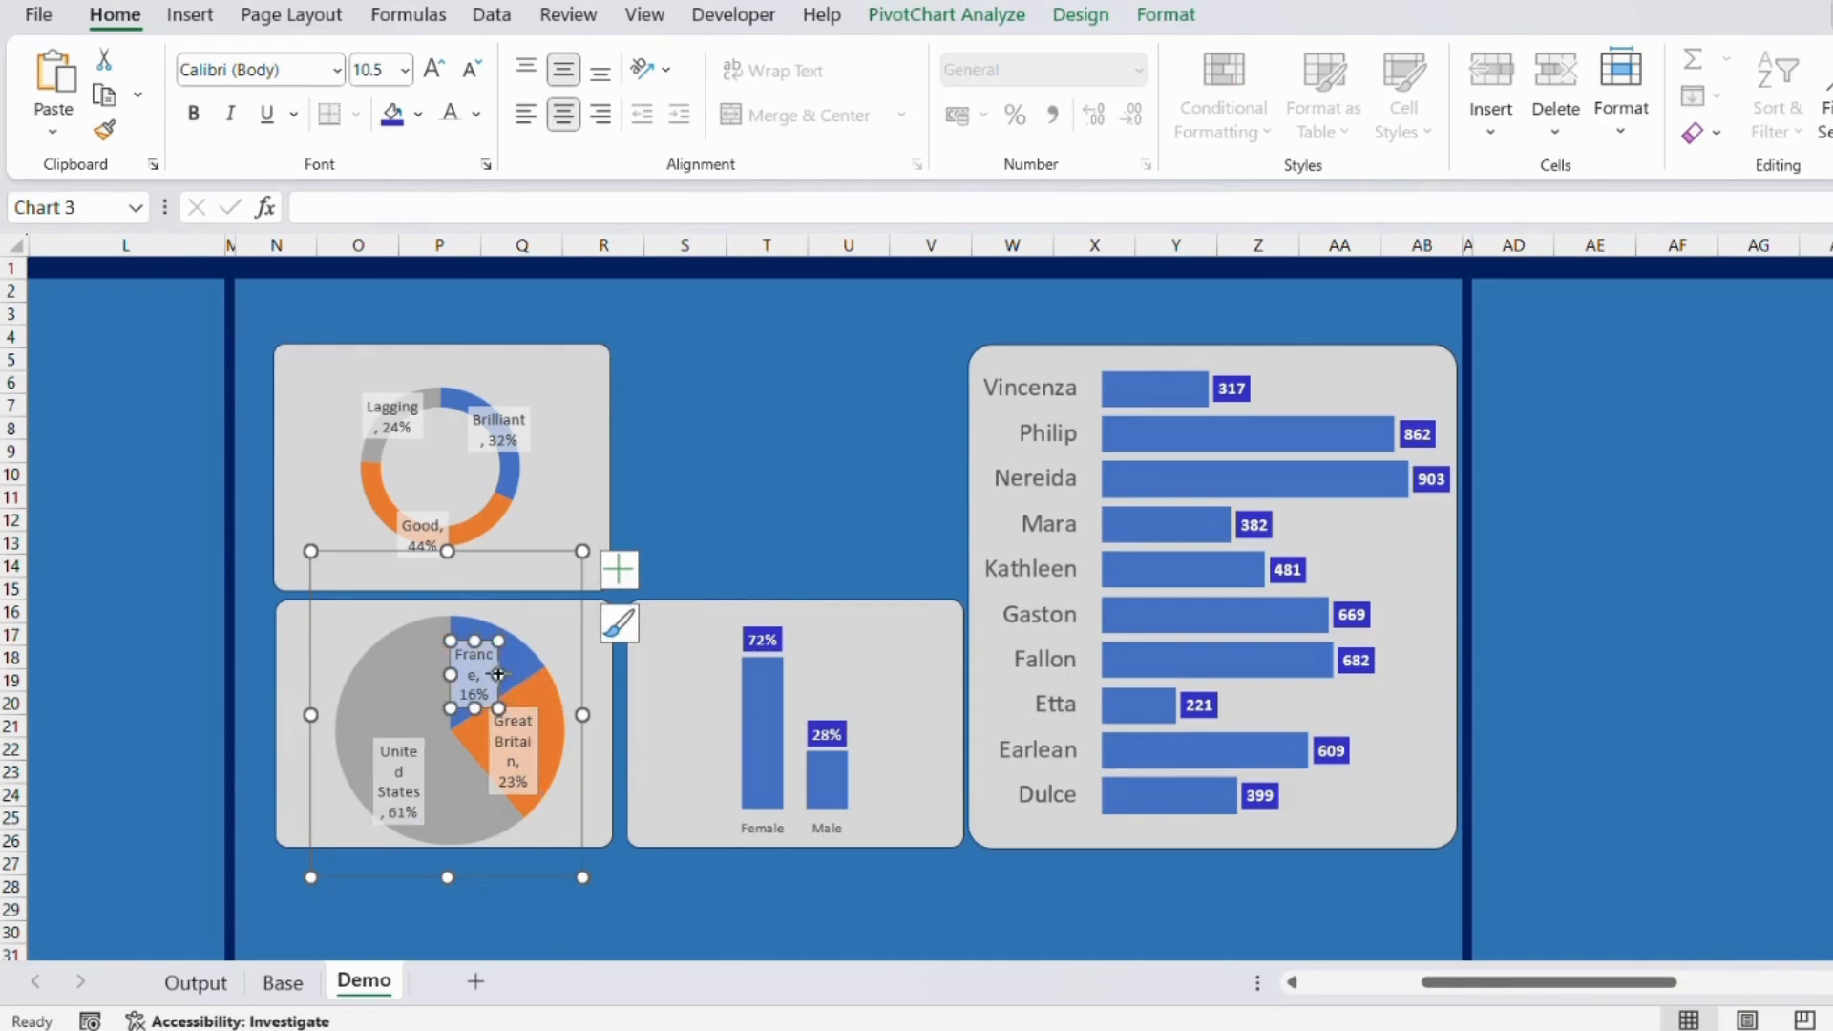
drag(497, 674, 516, 601)
click(515, 765)
drag(489, 752, 355, 781)
click(398, 777)
drag(433, 732, 391, 732)
Move the pie chart's Great Britain and France data labels back inside the grey panel, beside their slices.
click(535, 831)
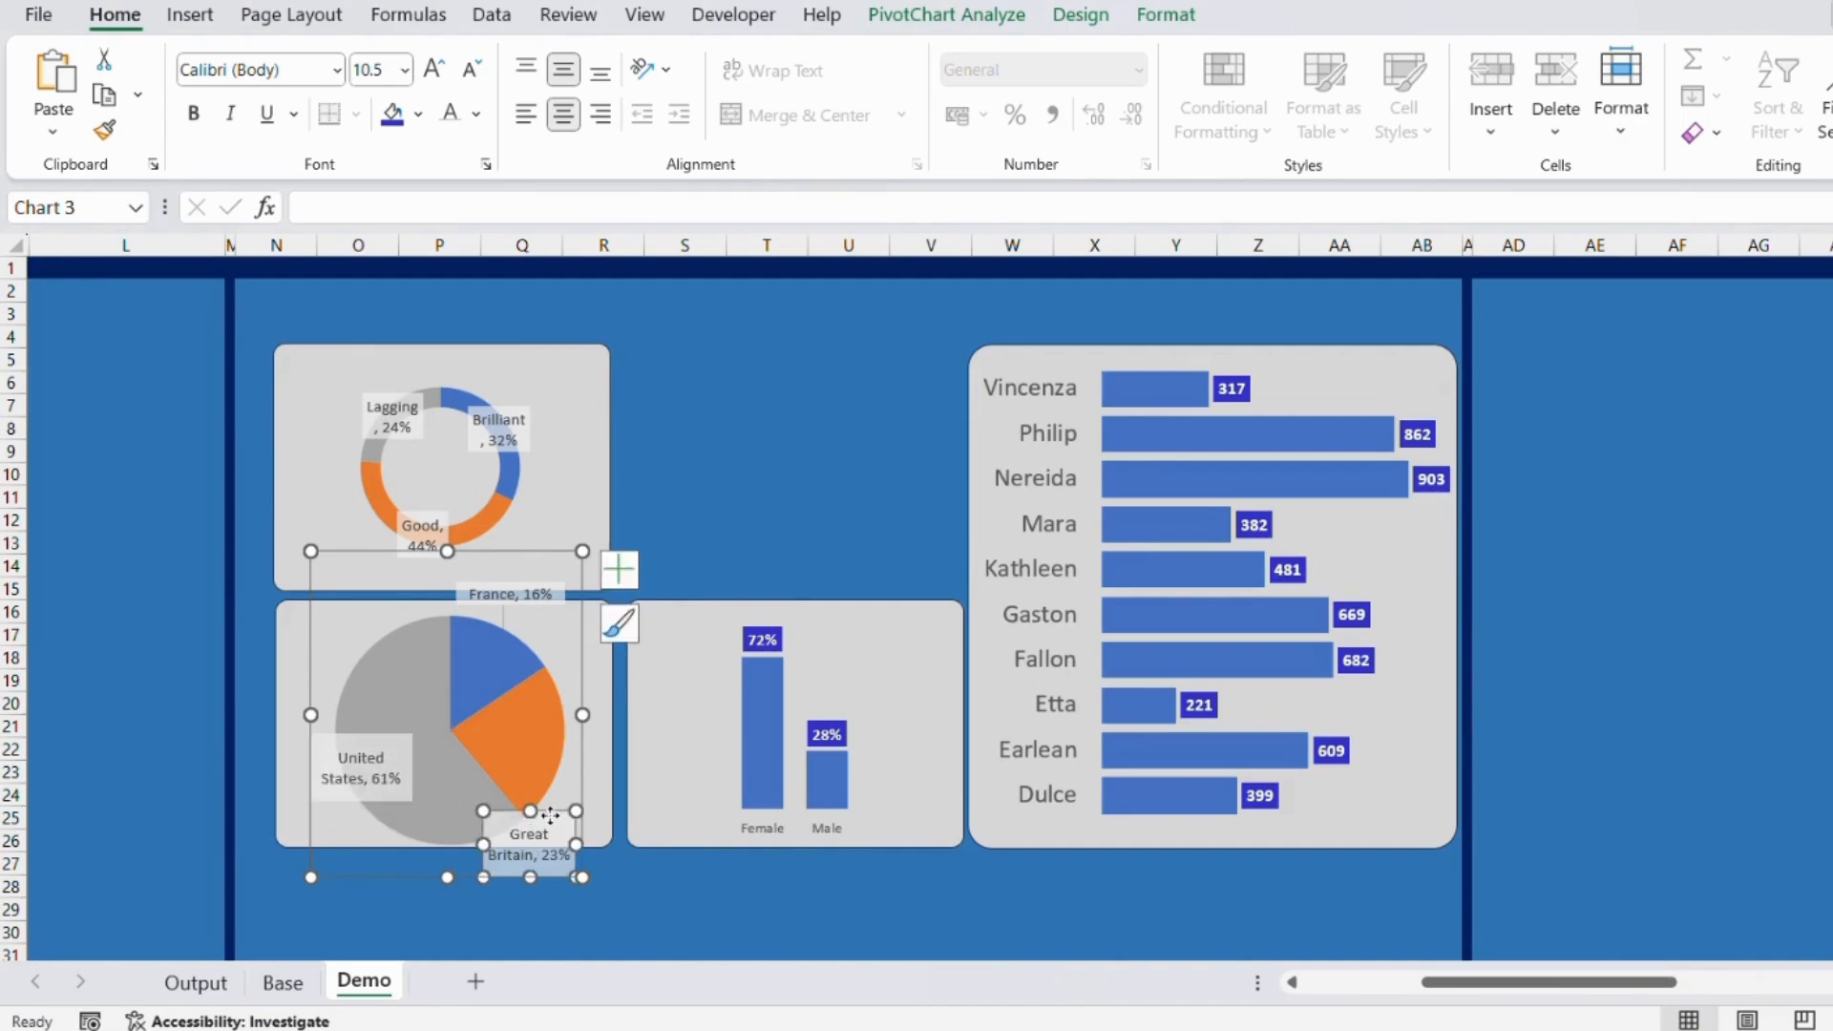
drag(550, 816, 545, 765)
click(535, 594)
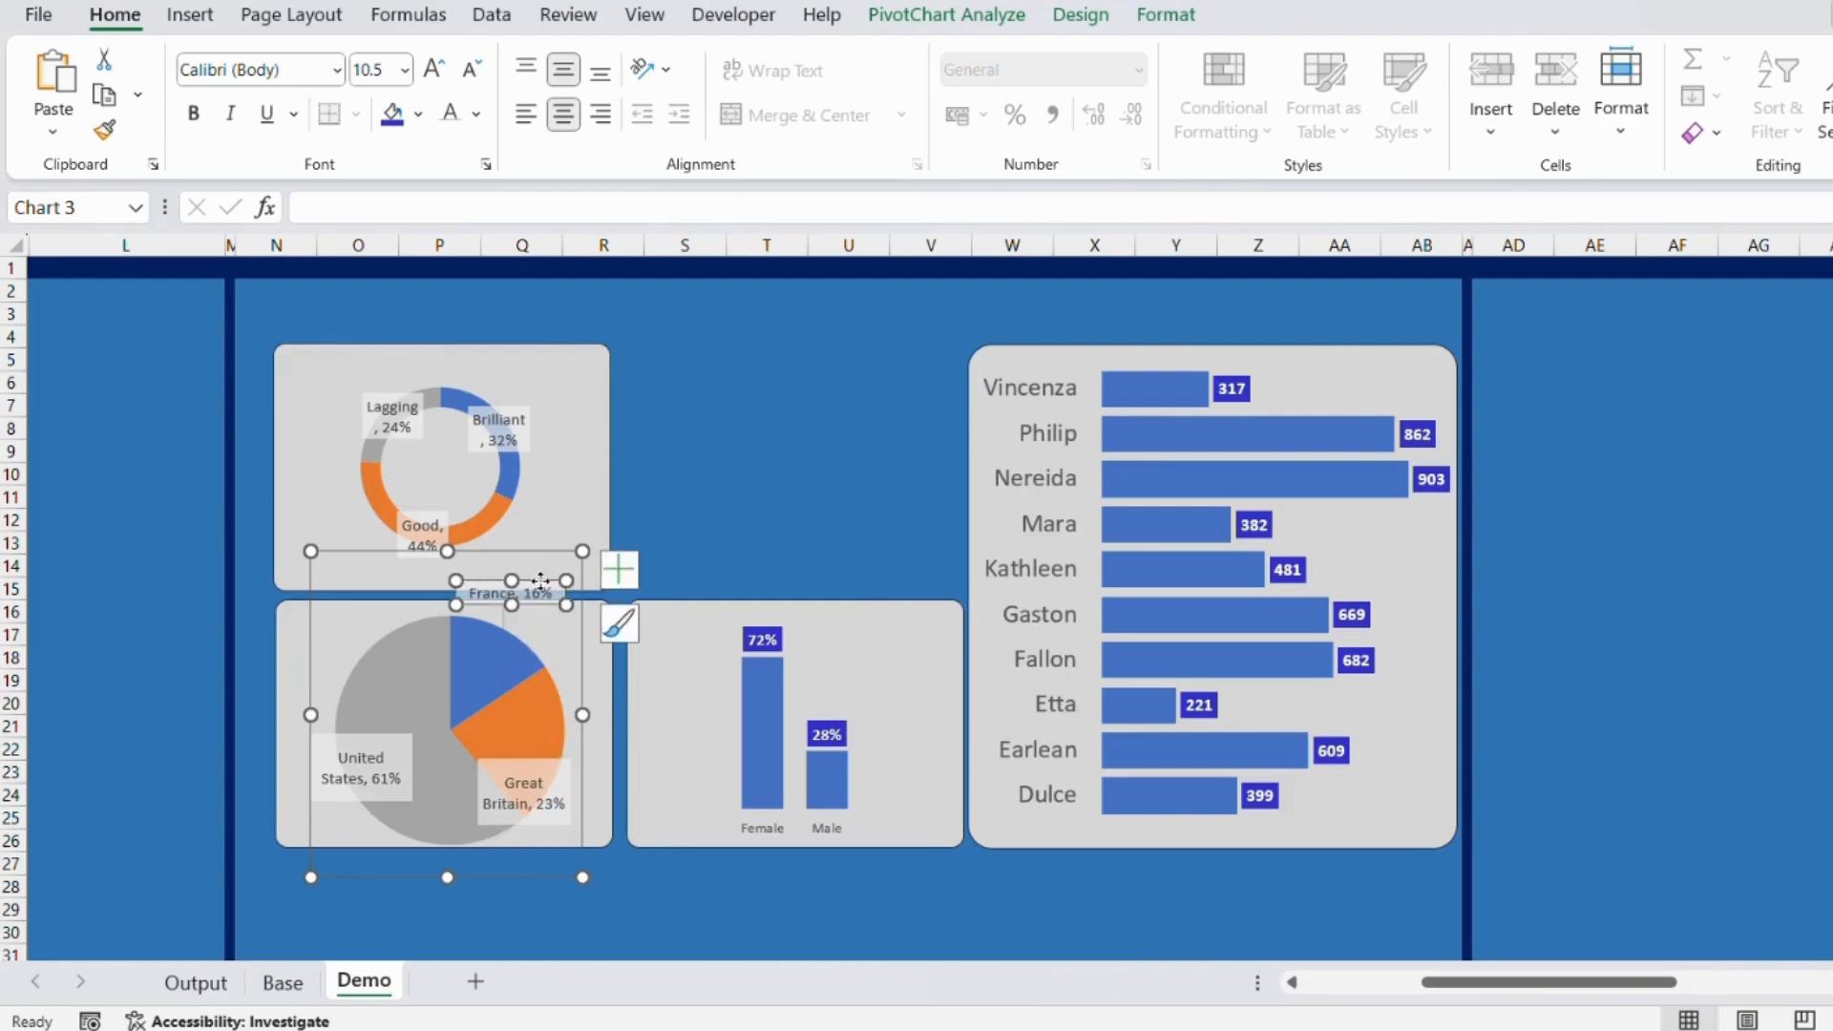
drag(541, 579, 555, 616)
click(665, 575)
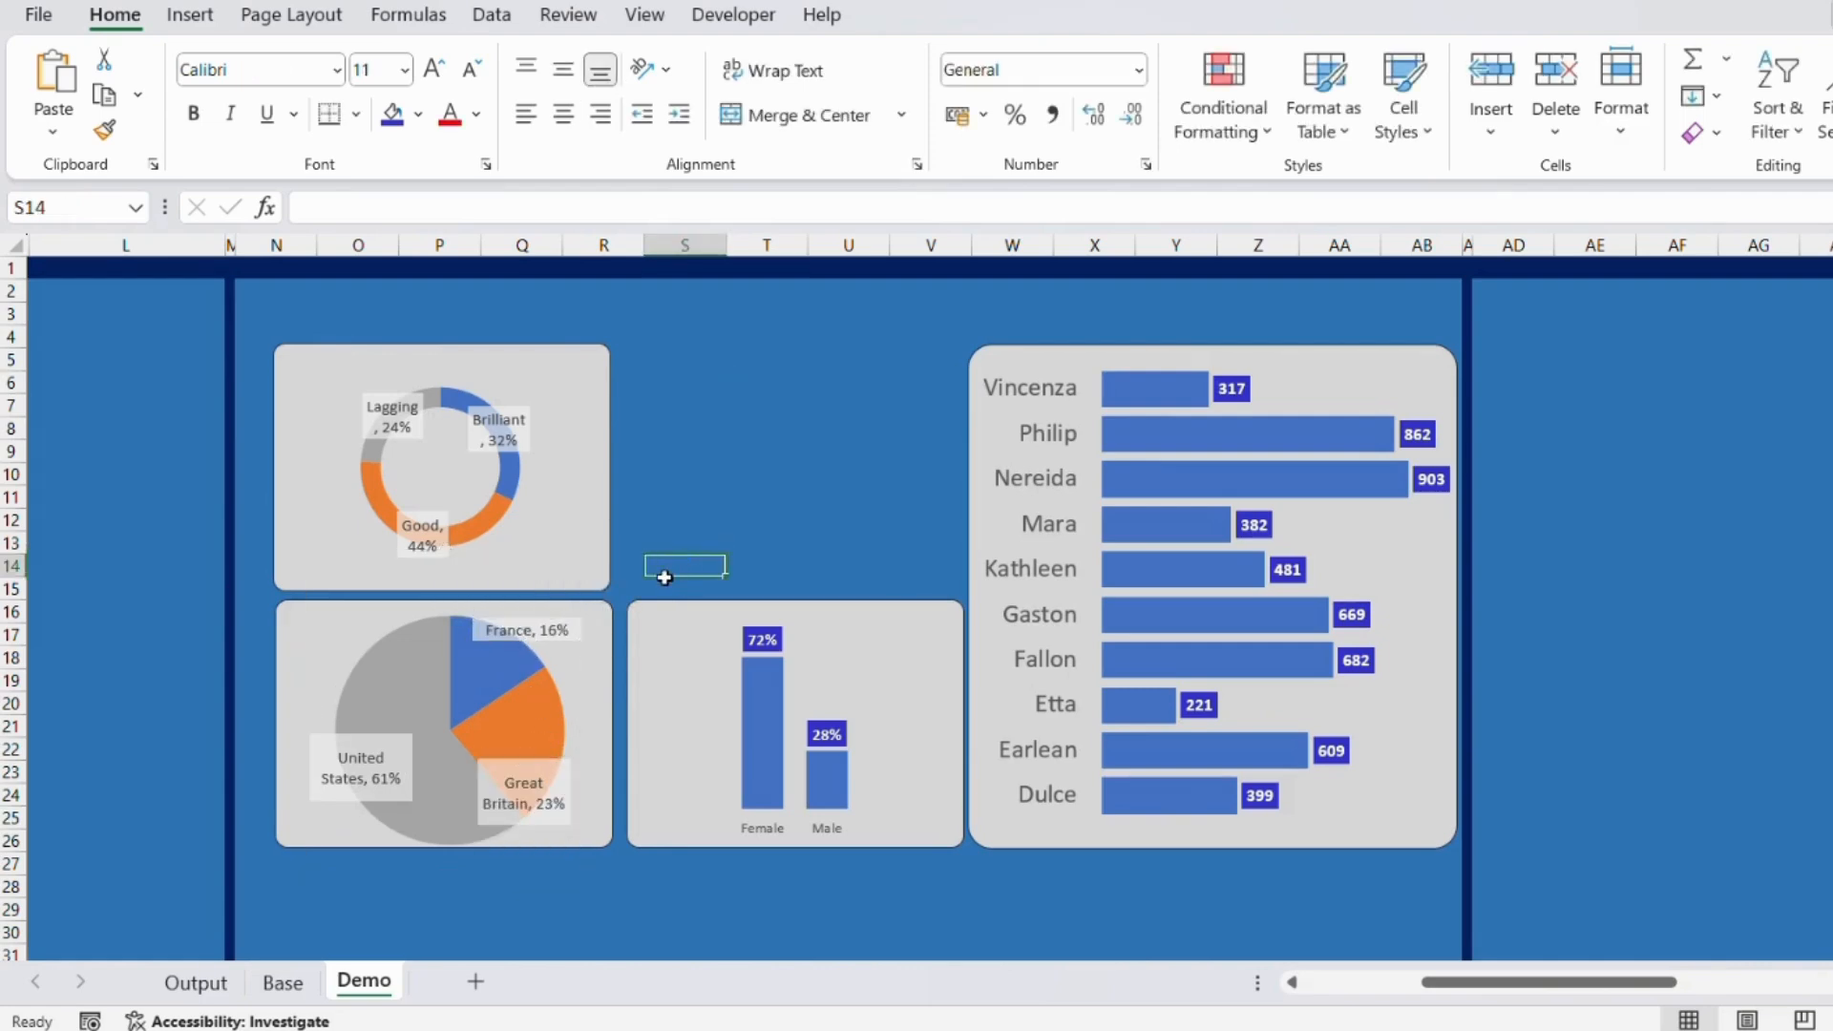
Fill the doughnut chart's Good segment with green and its Brilliant segment with gold.
click(478, 537)
click(488, 525)
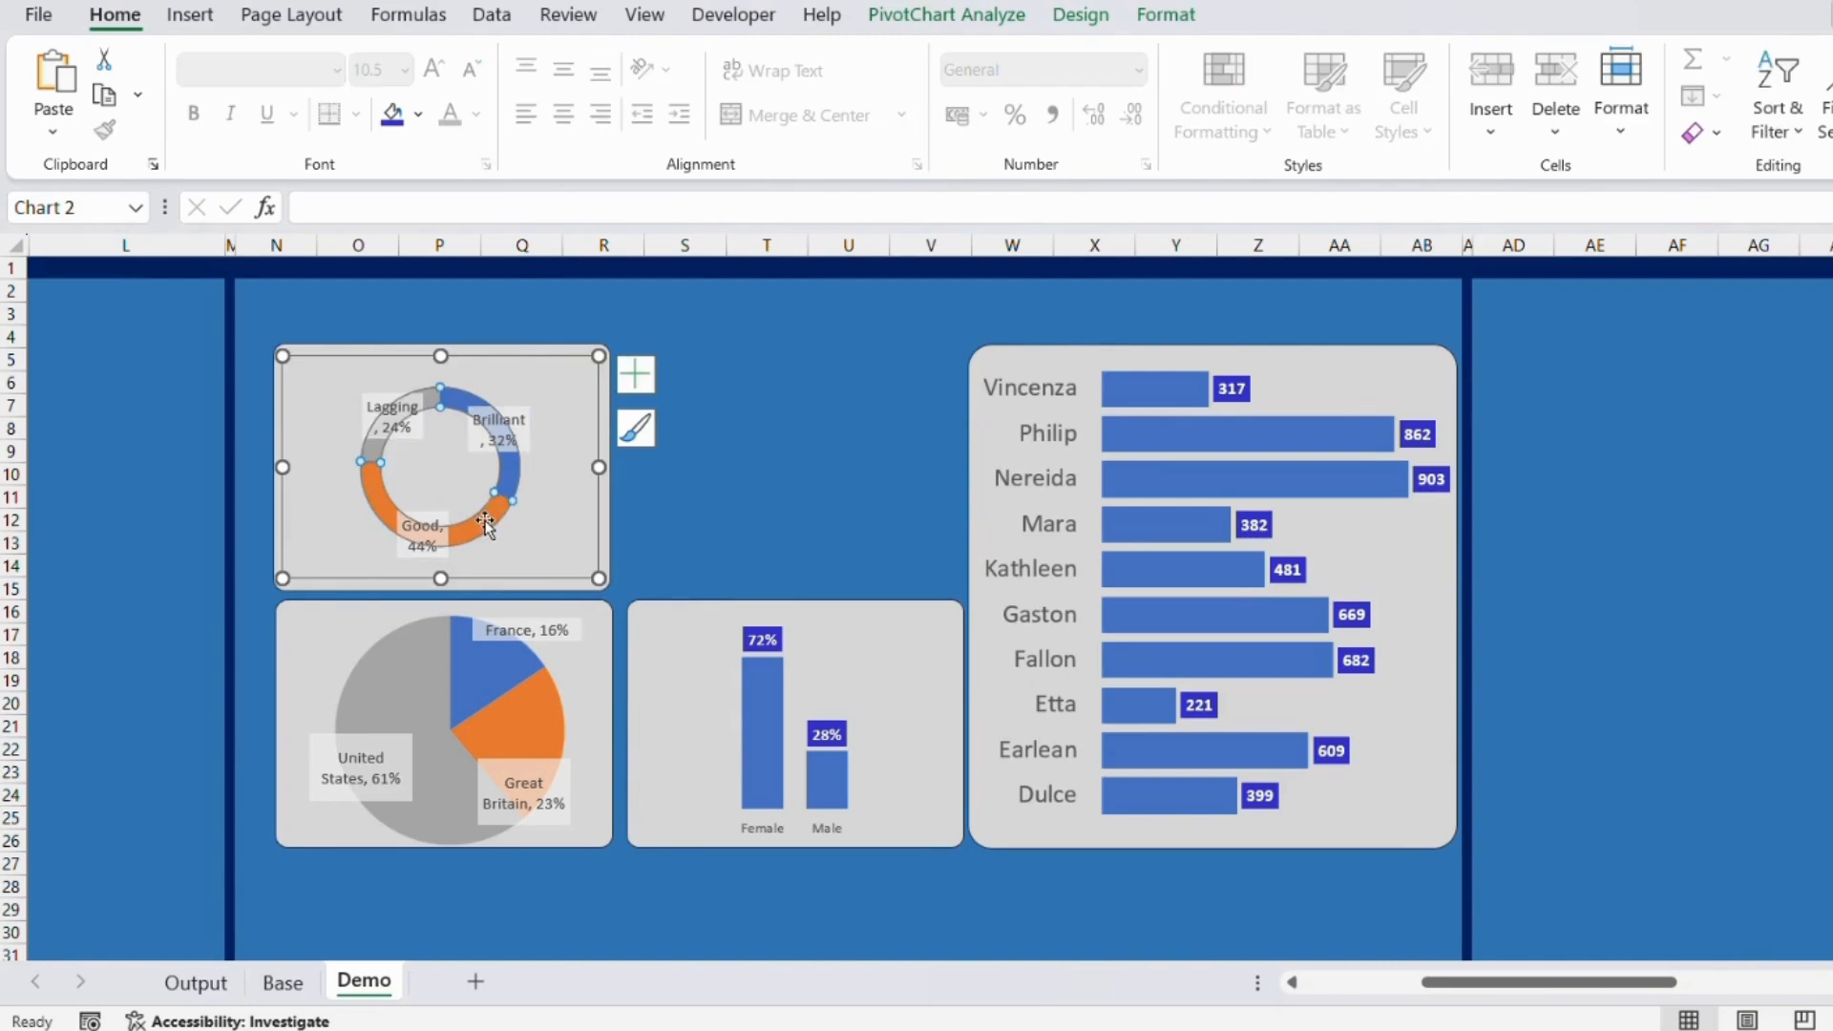
click(486, 523)
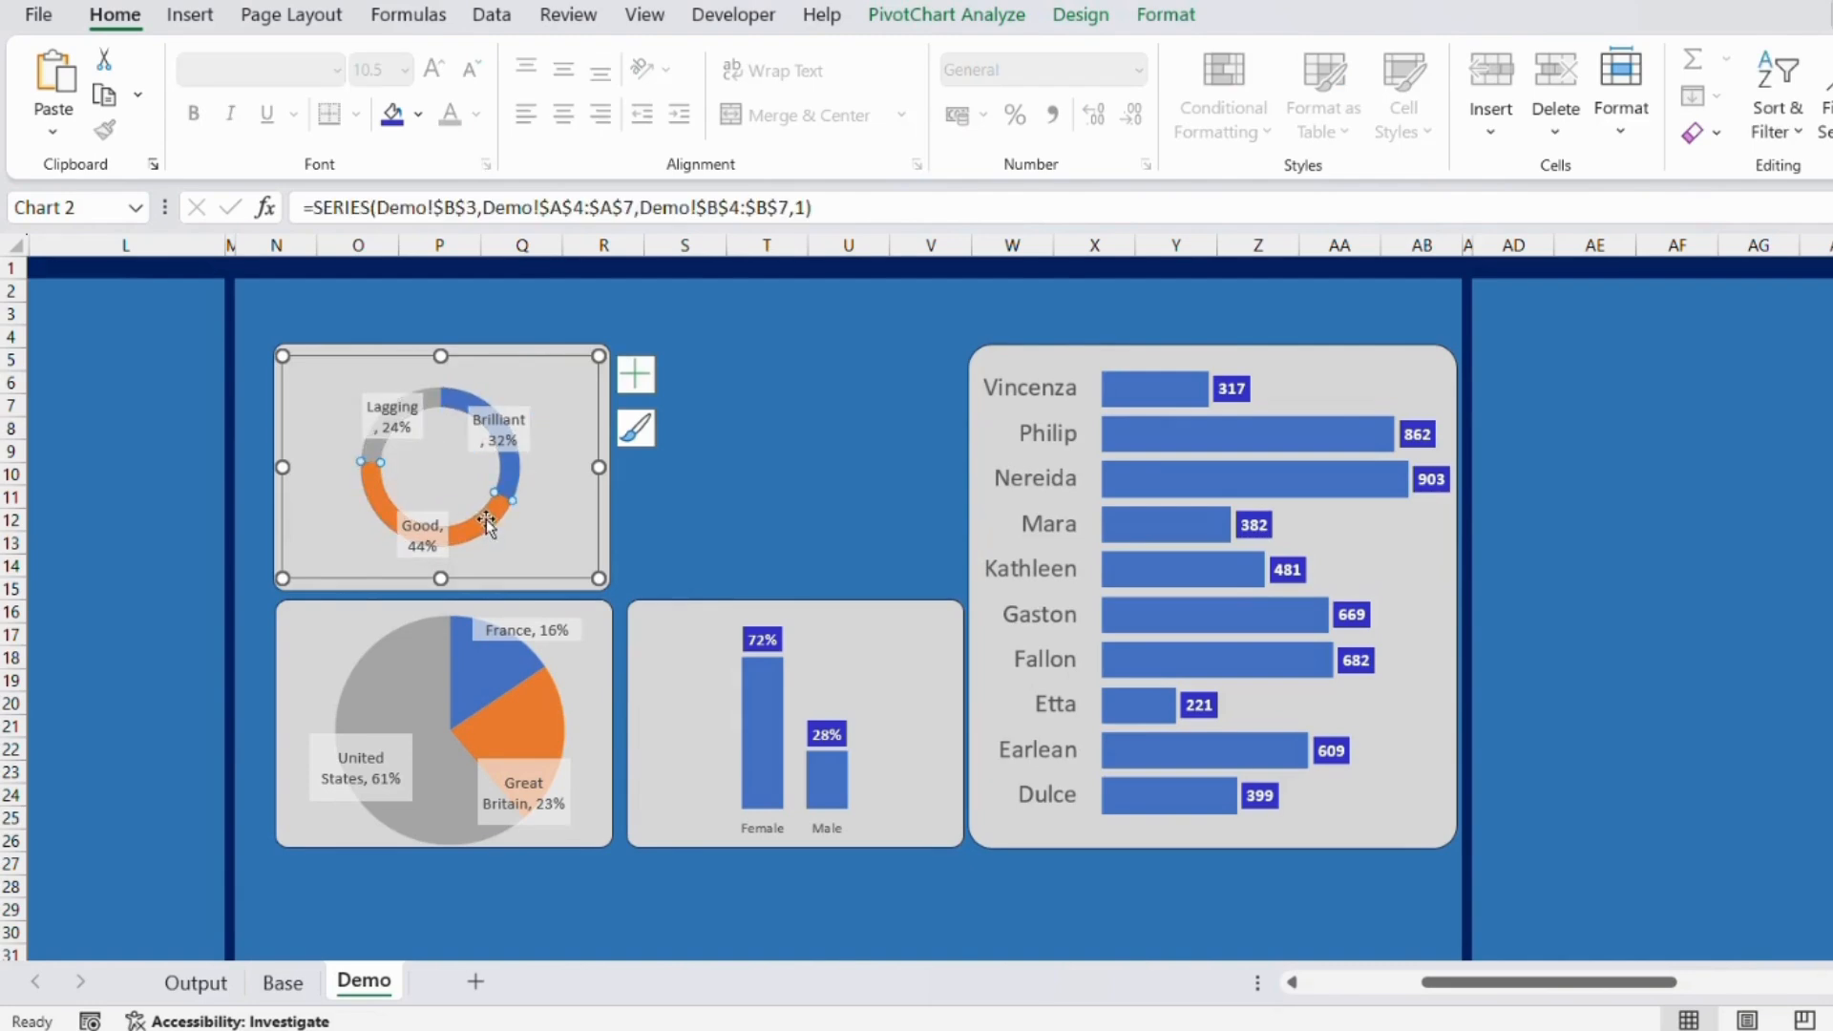
click(418, 115)
click(600, 588)
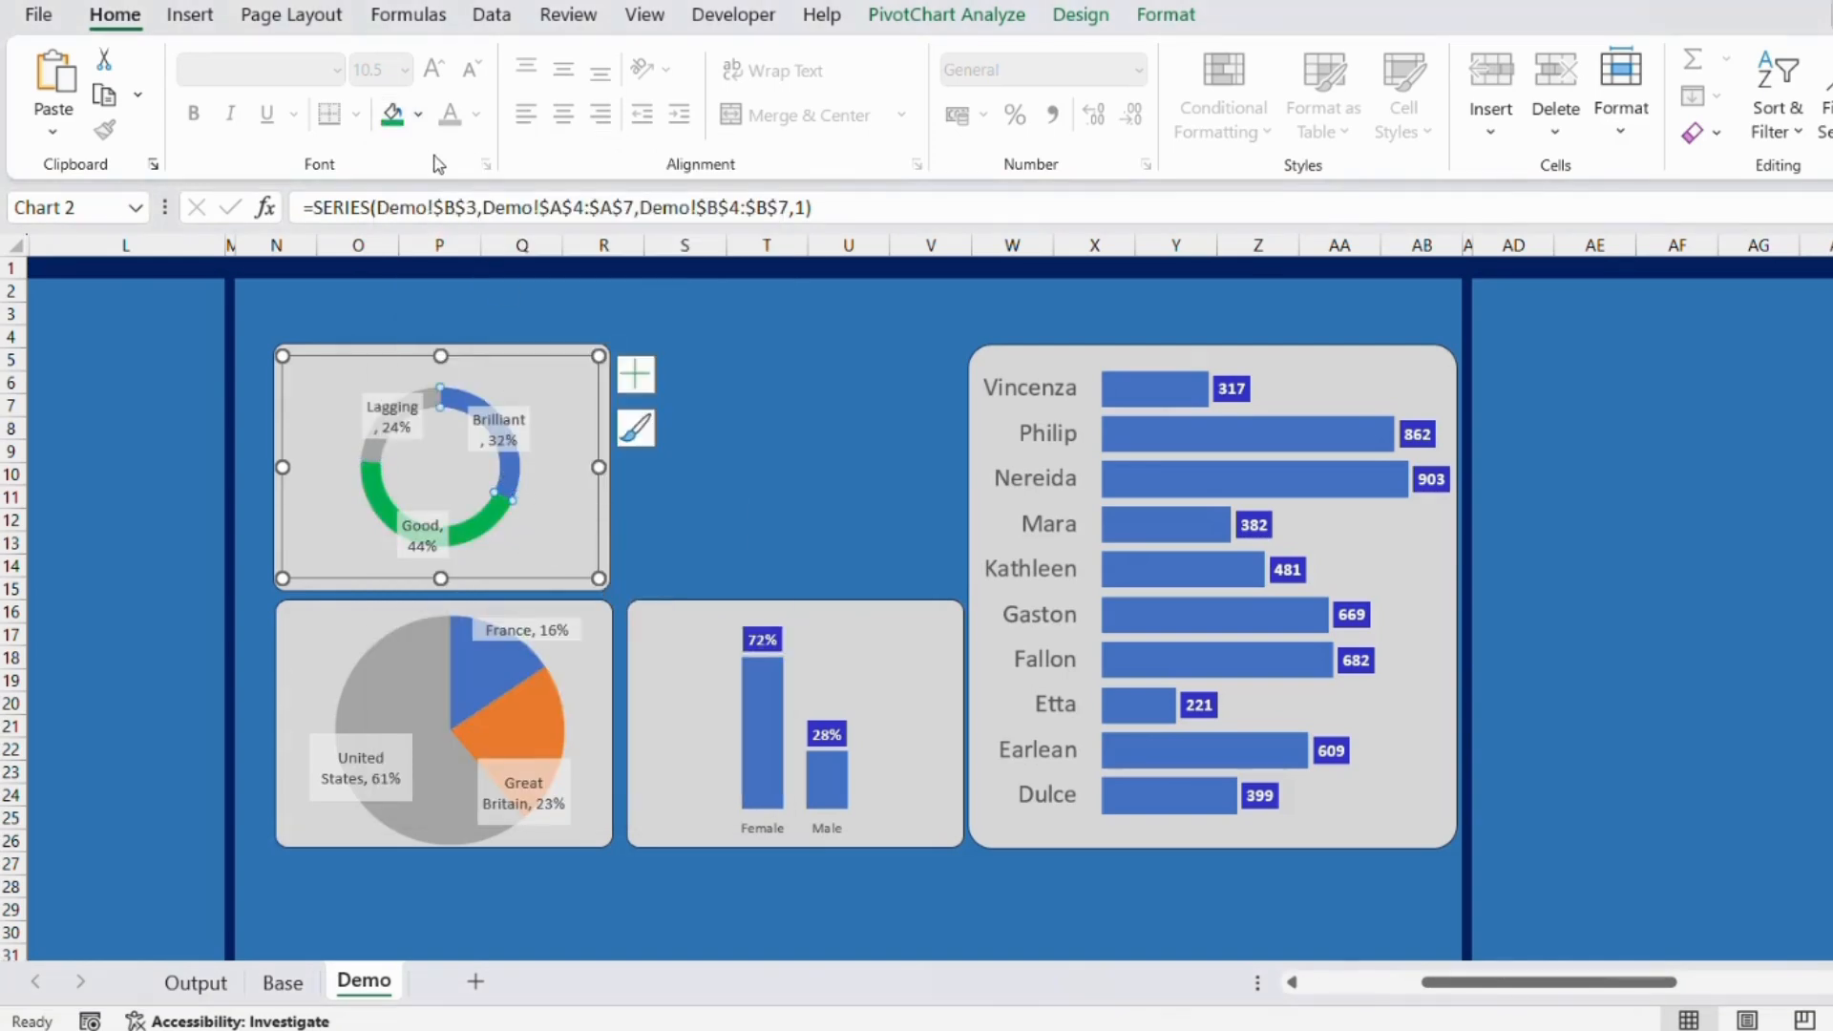
click(418, 115)
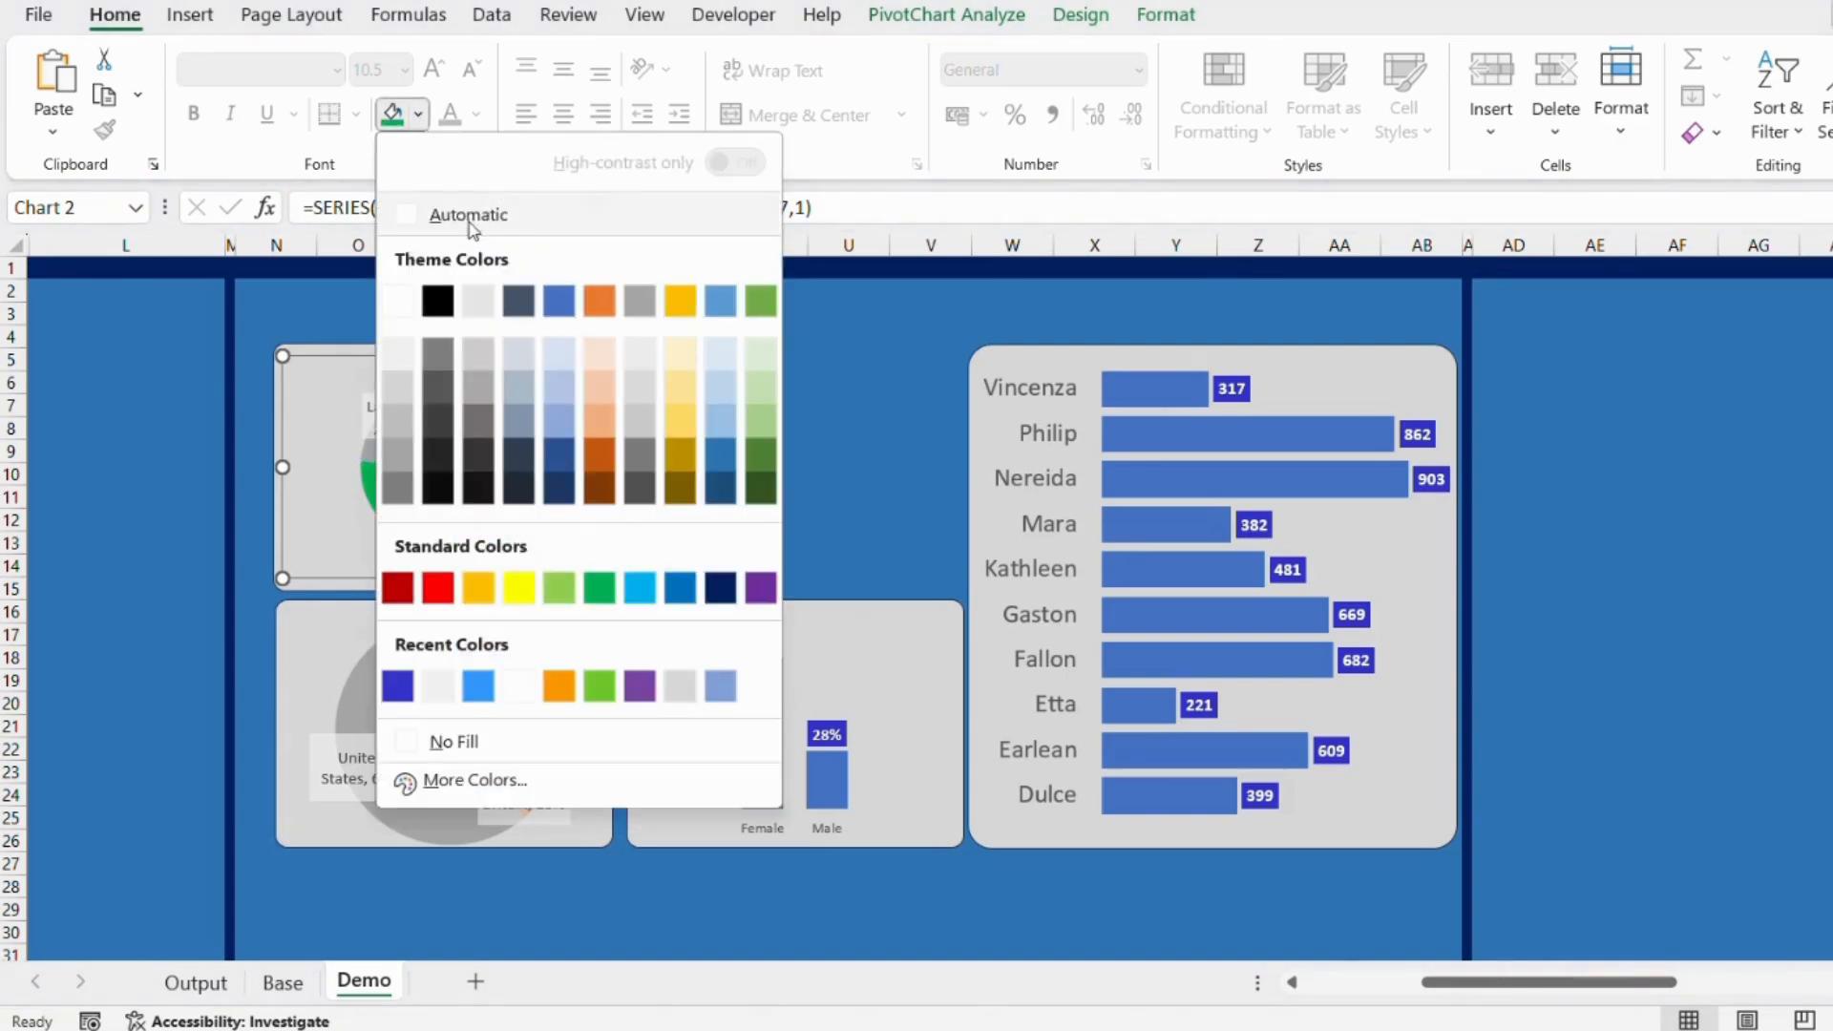
click(690, 306)
click(683, 453)
Fill the doughnut chart's Lagging segment with the standard purple.
click(437, 401)
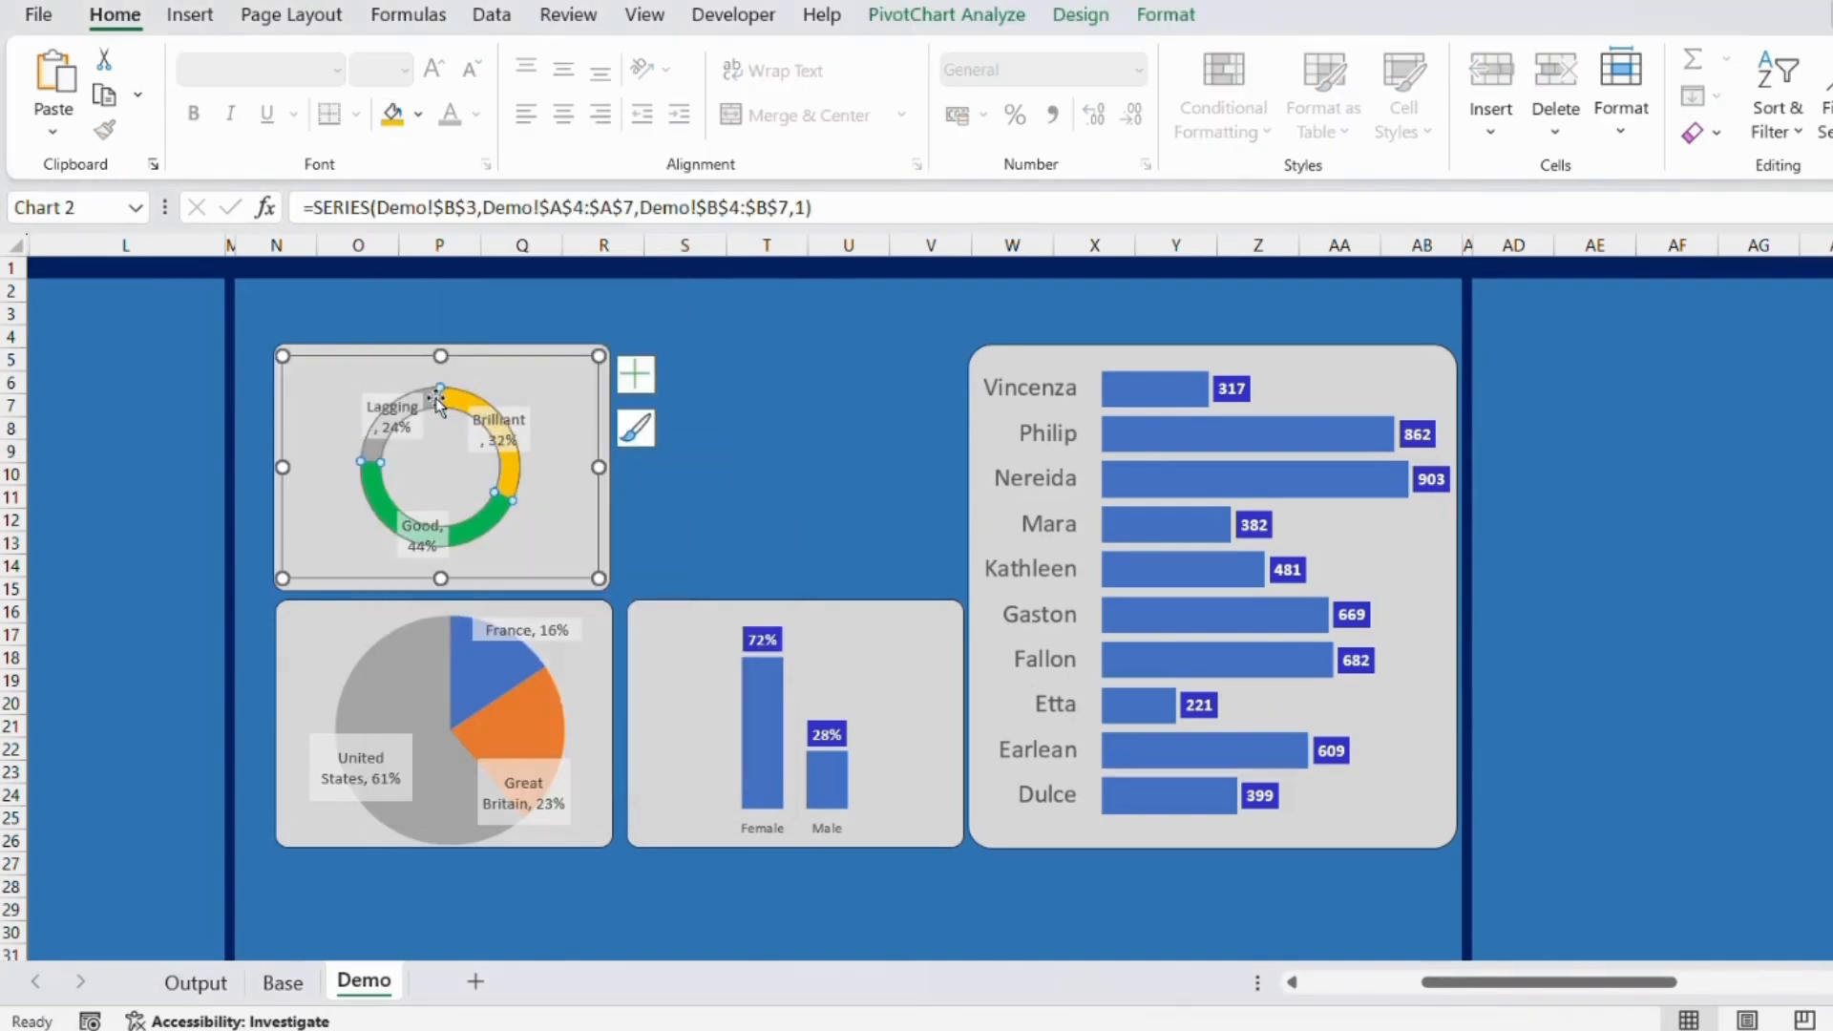
click(437, 401)
click(418, 115)
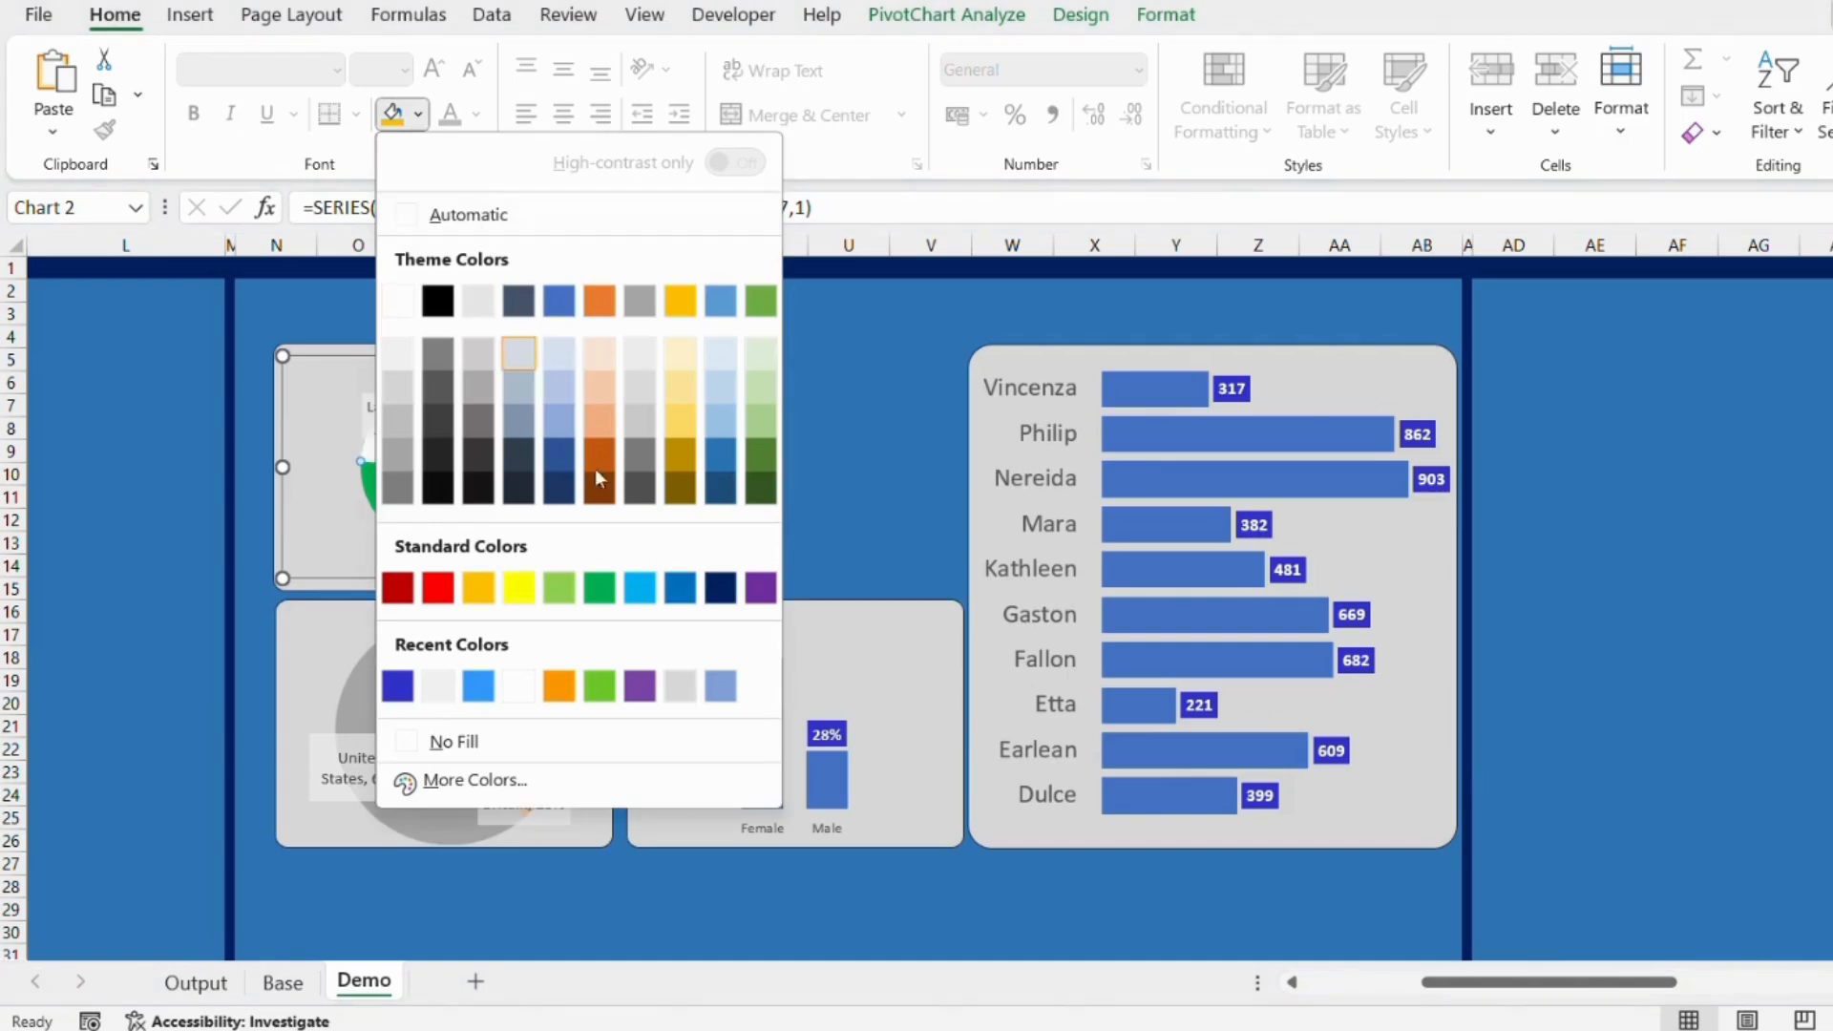
click(761, 587)
click(827, 500)
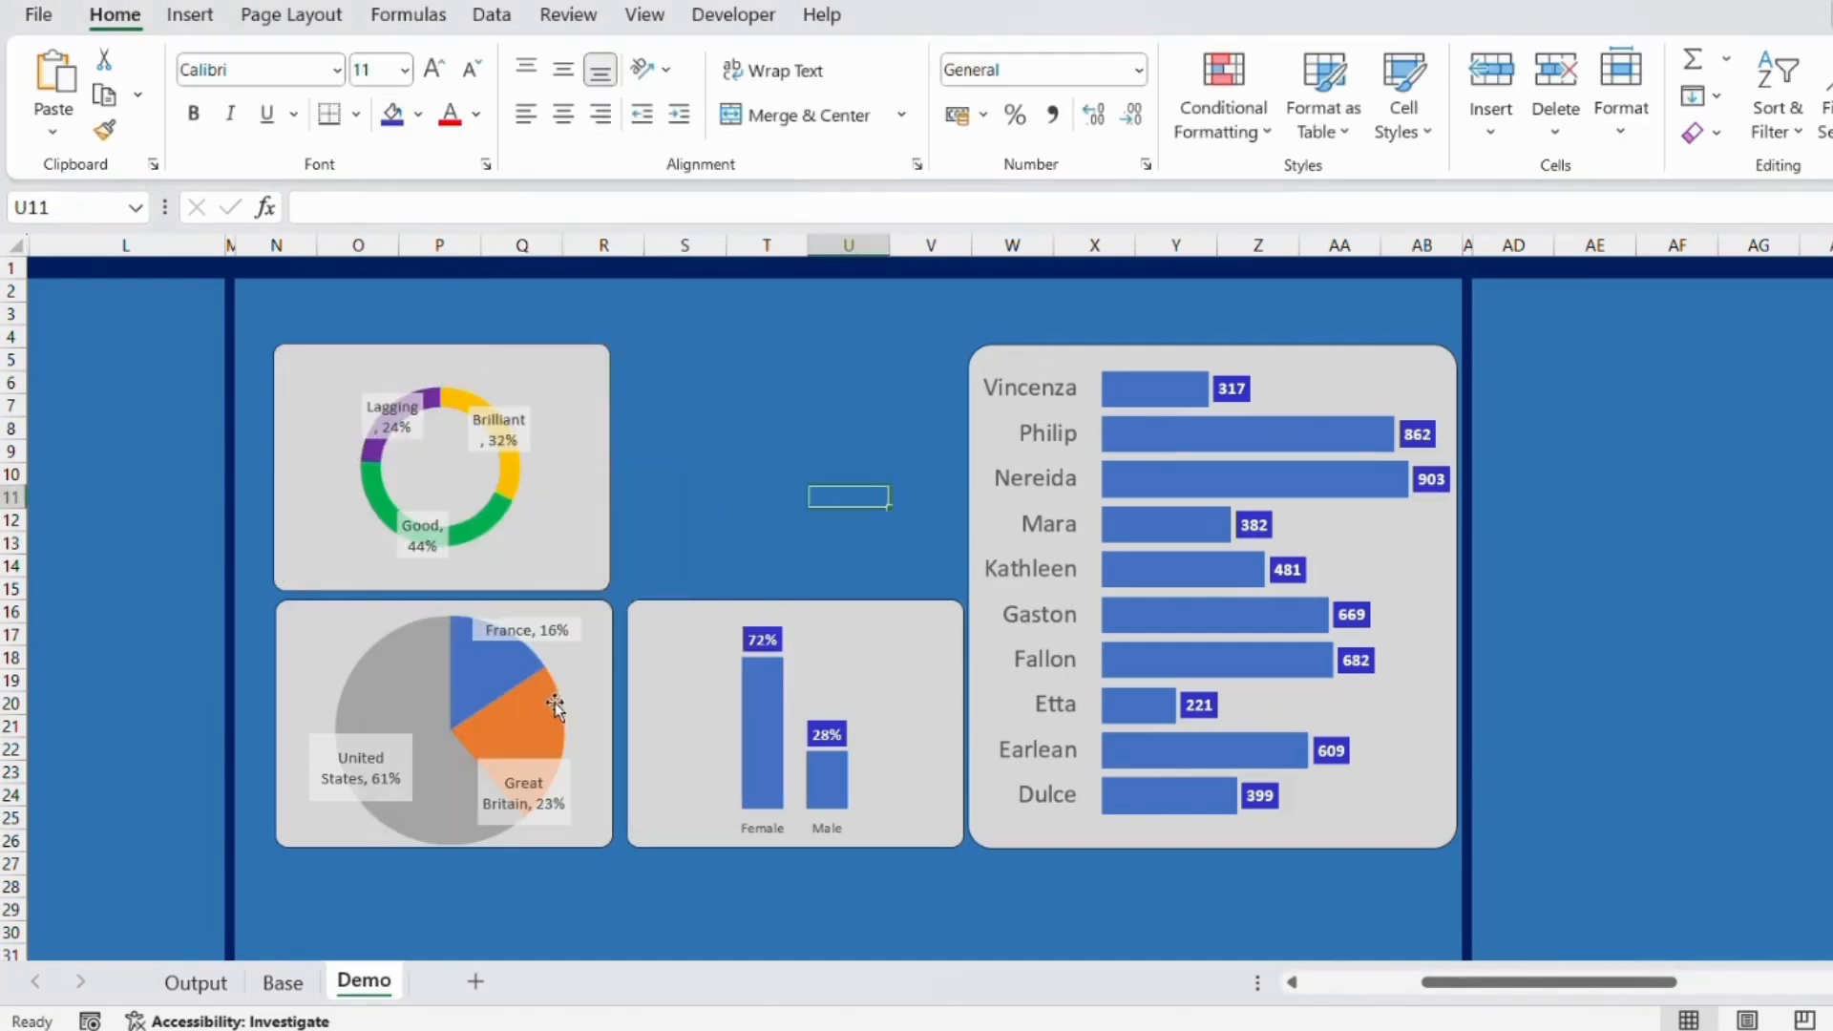
Fill the France slice of the country pie chart with a lighter shade of gold.
click(486, 676)
click(486, 676)
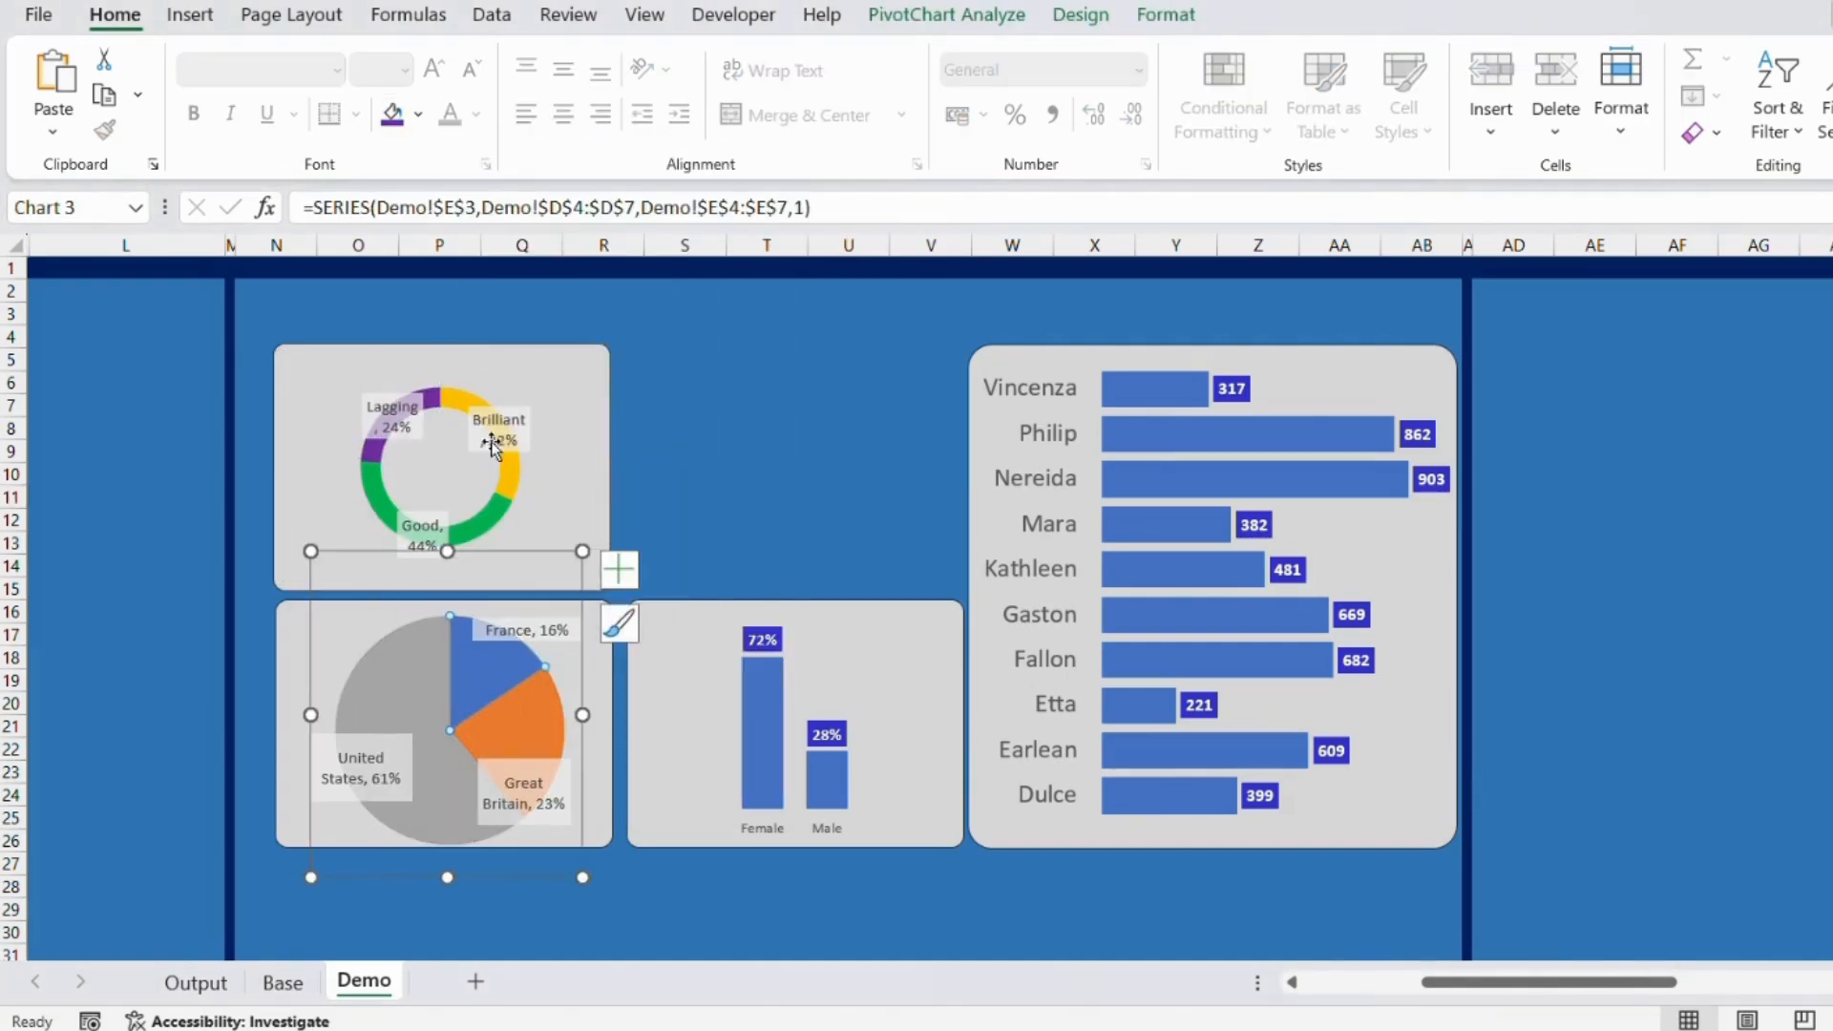
click(418, 115)
click(681, 420)
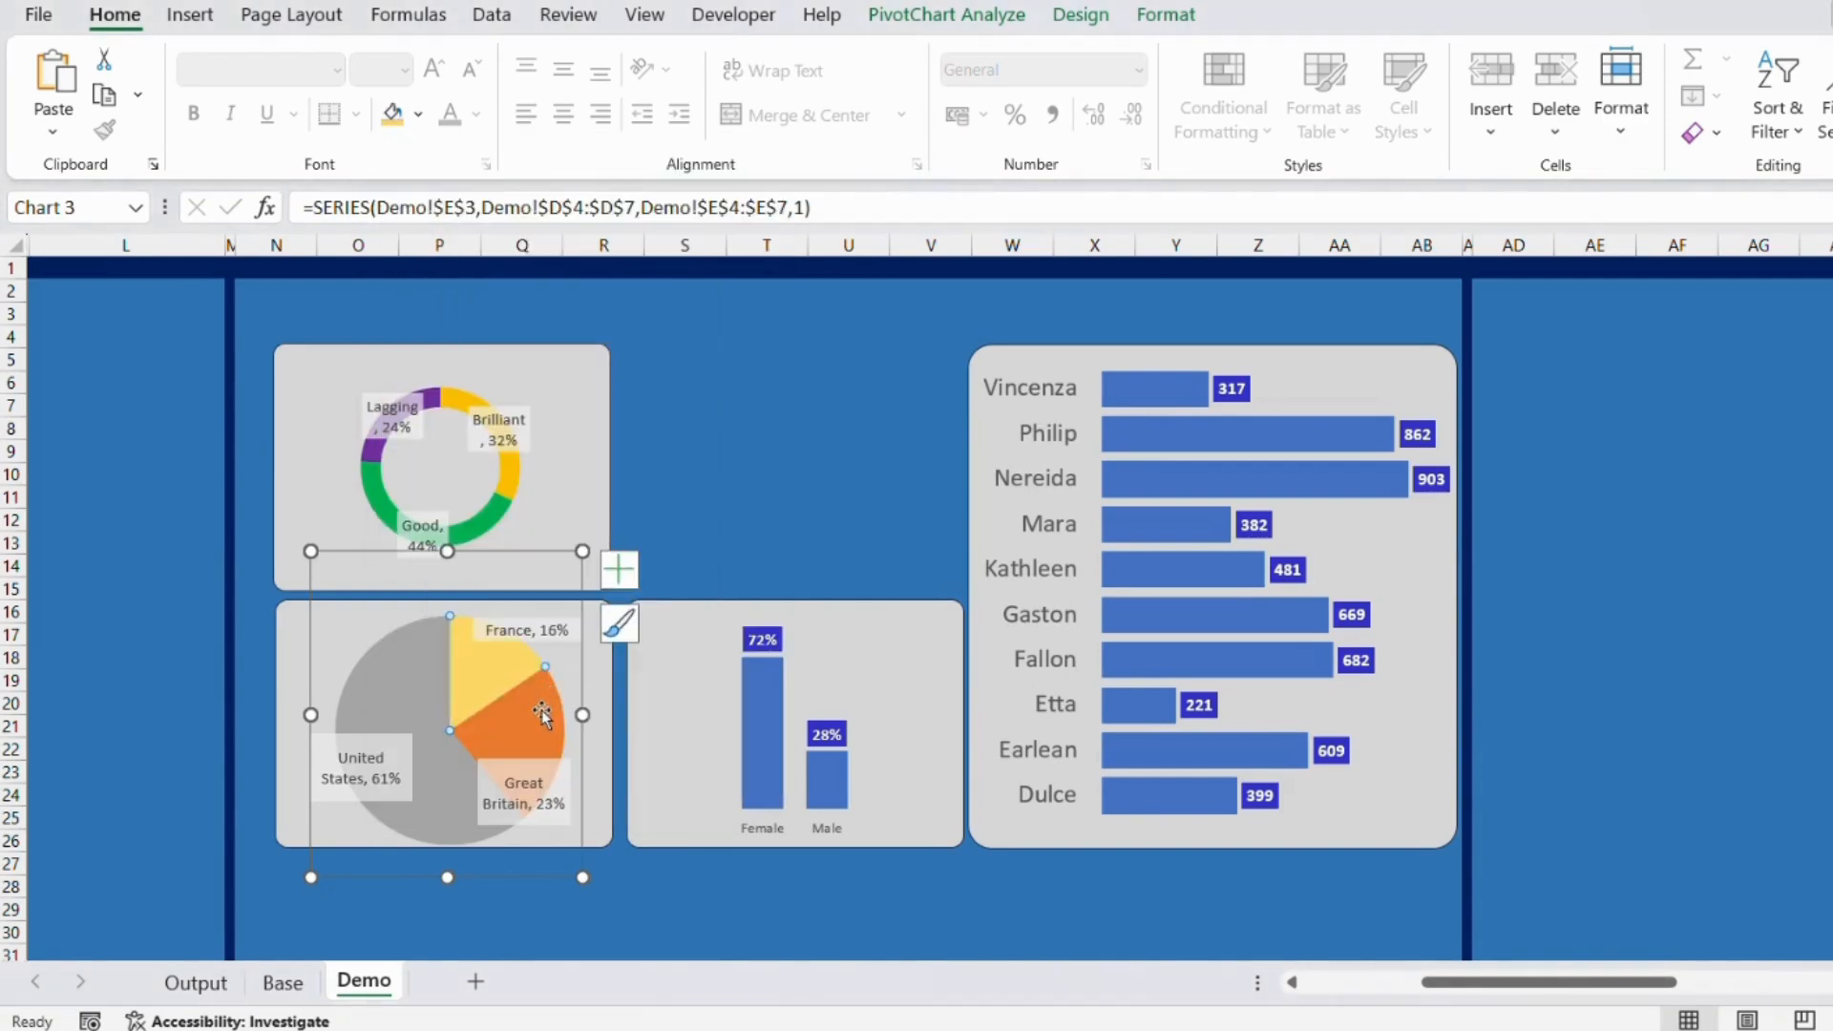
Fill the country pie's Great Britain slice with green and its United States slice with purple.
click(418, 115)
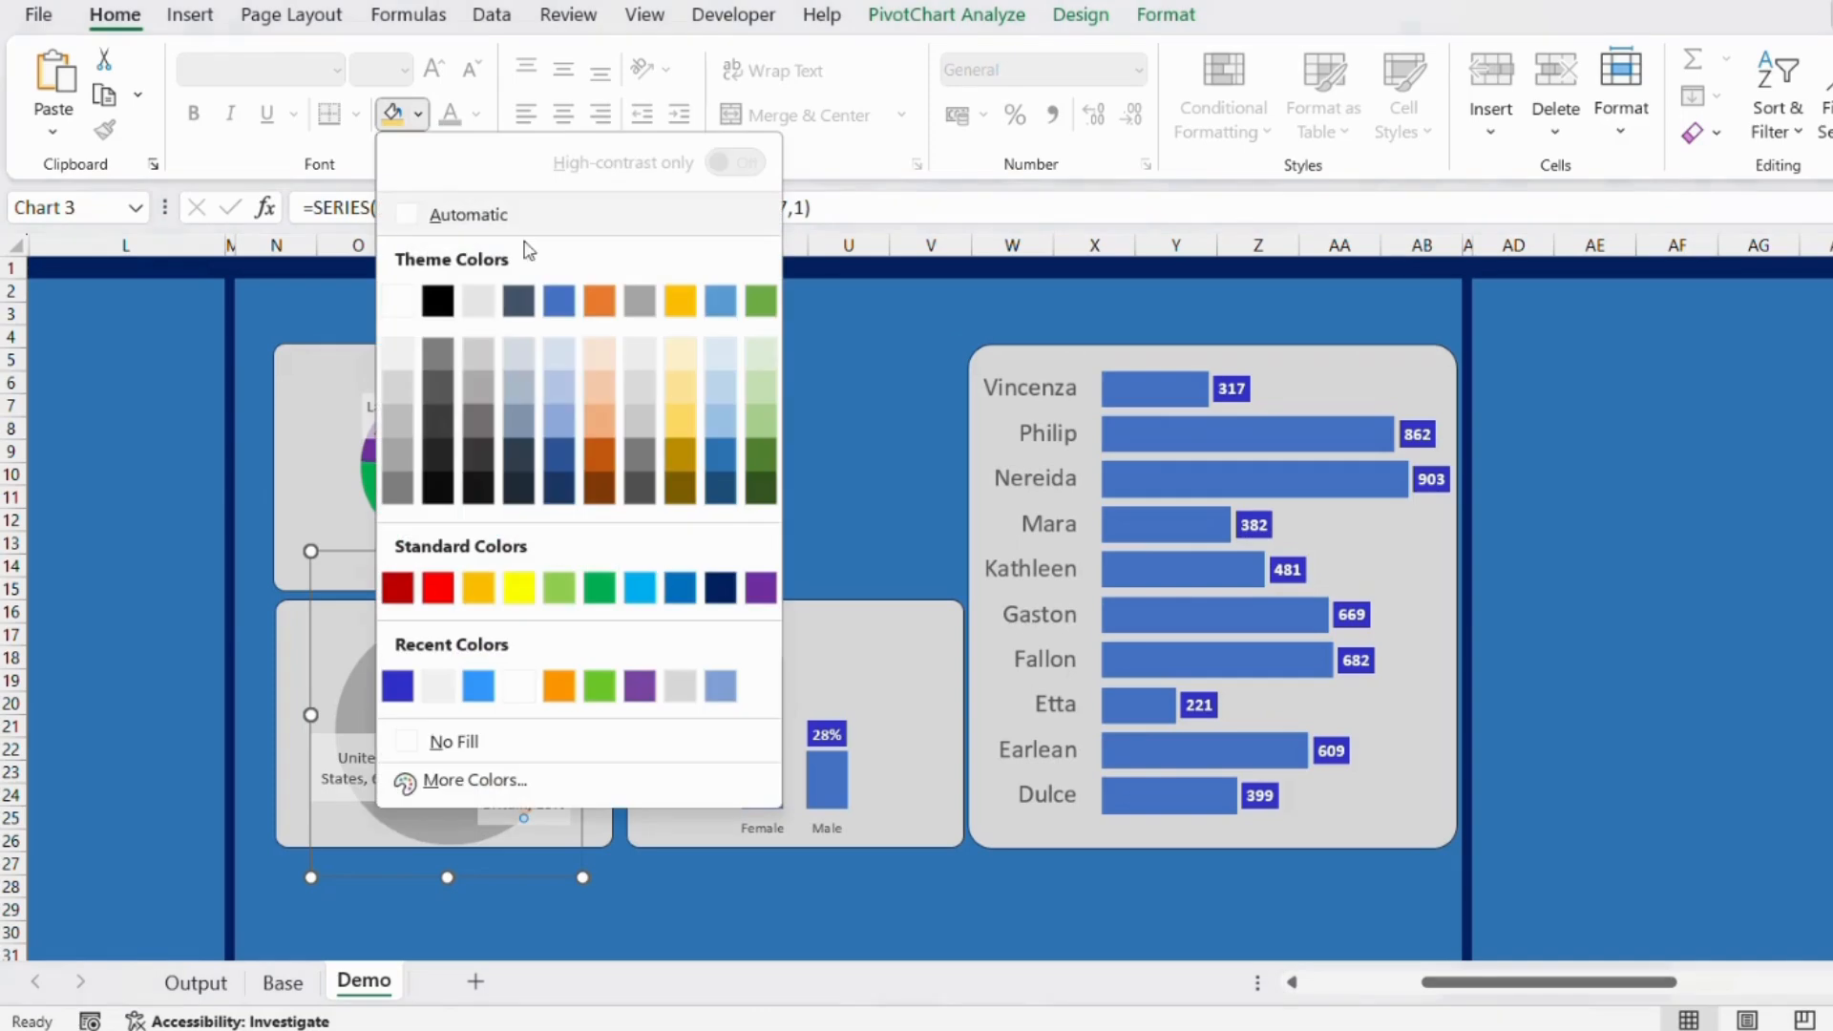
click(595, 586)
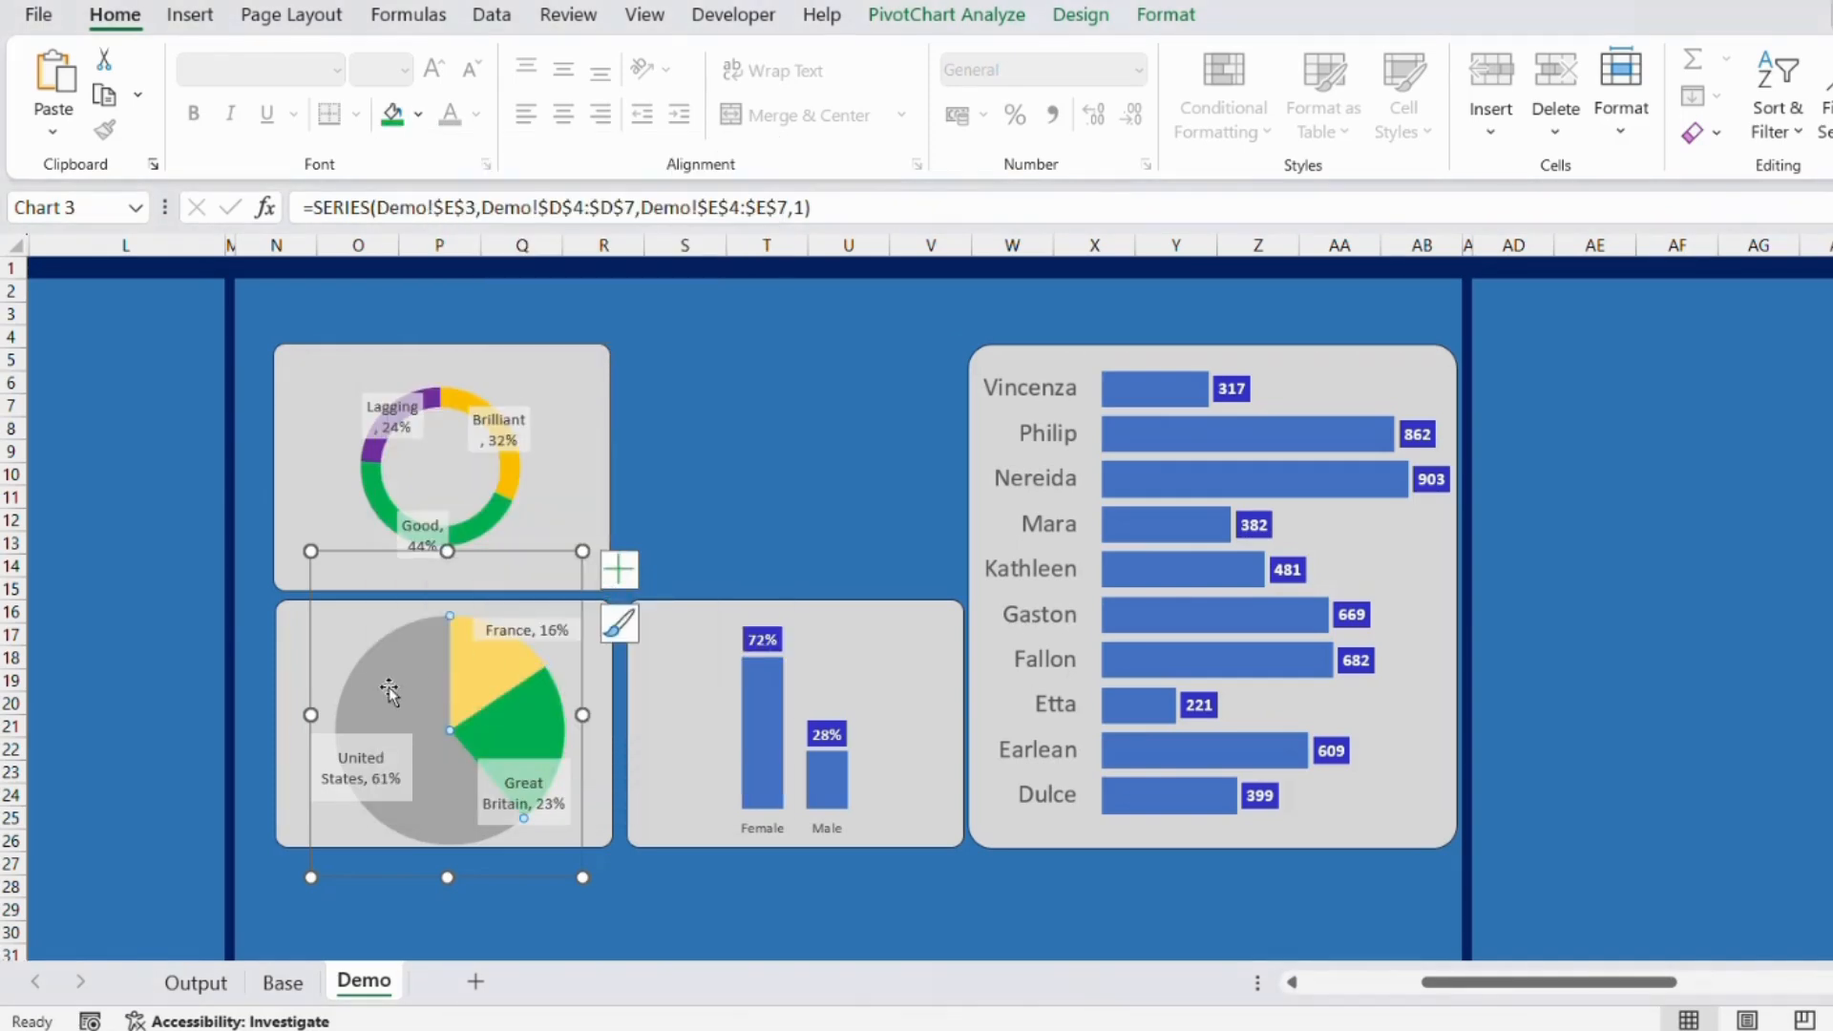
click(418, 114)
click(766, 575)
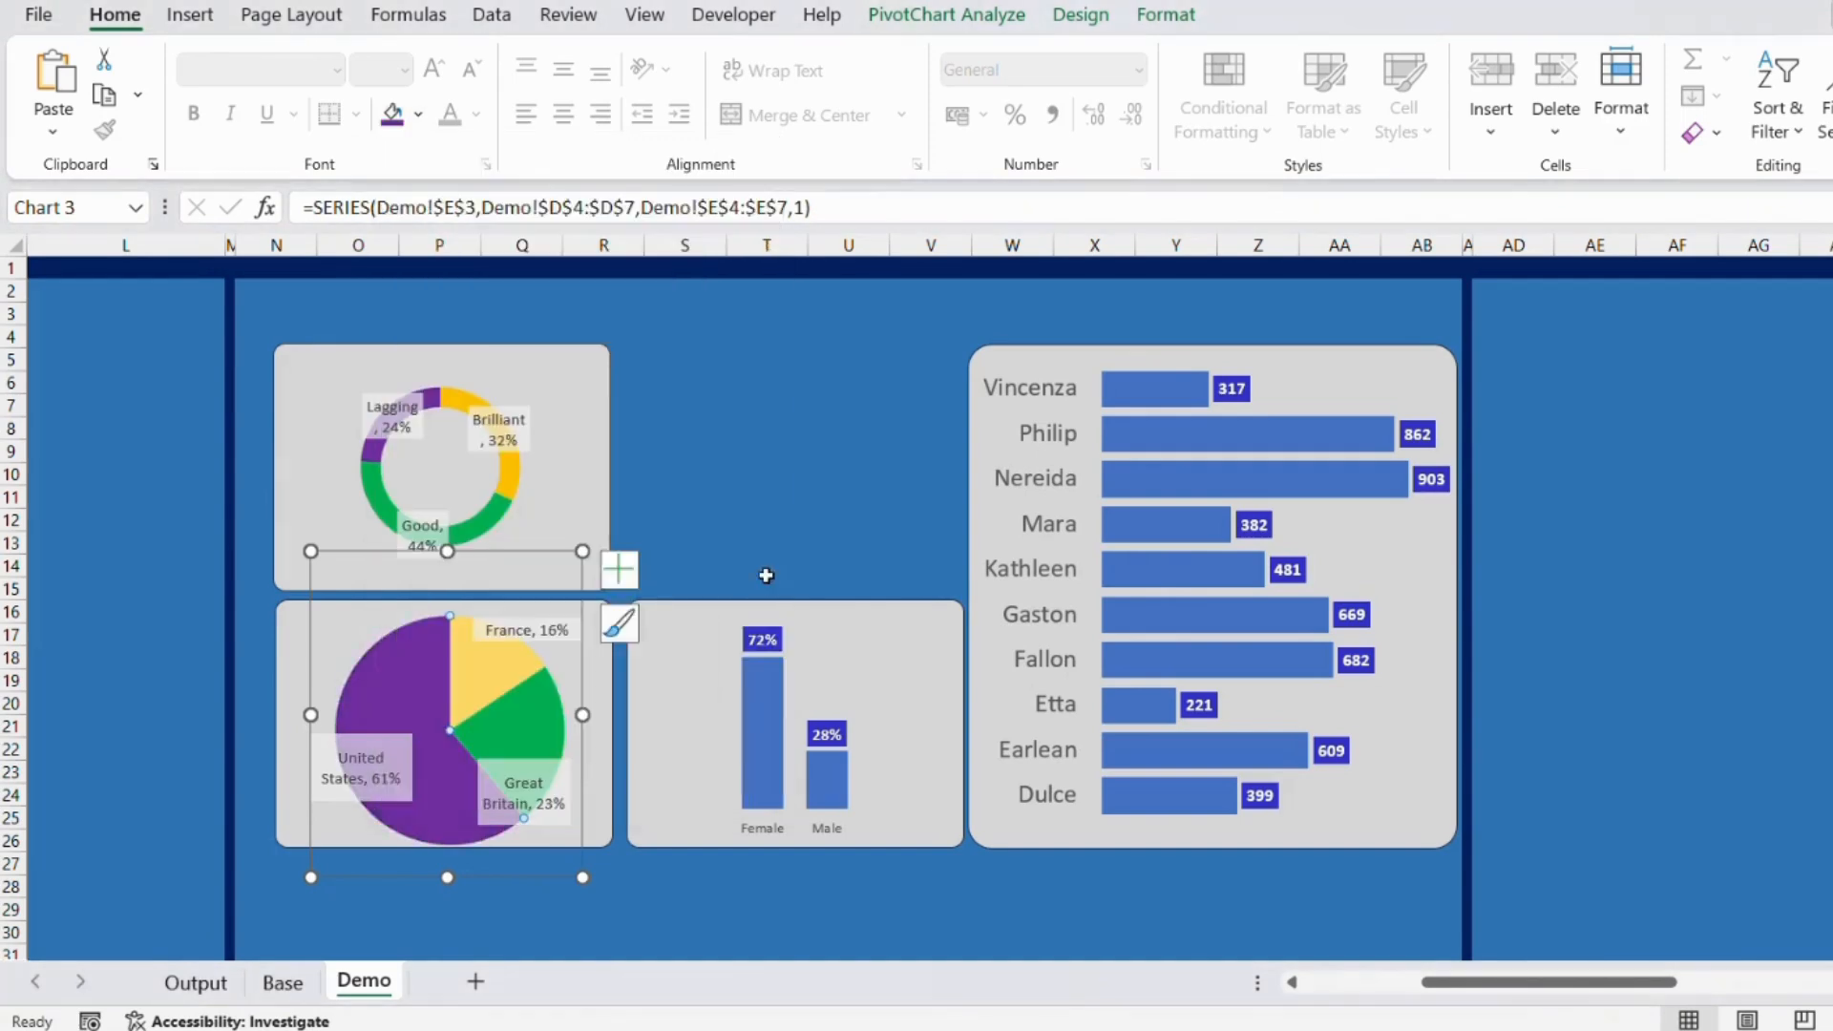
click(833, 539)
Try to recolour the country pie's France slice with the full gold theme colour, and undo that fill.
click(485, 668)
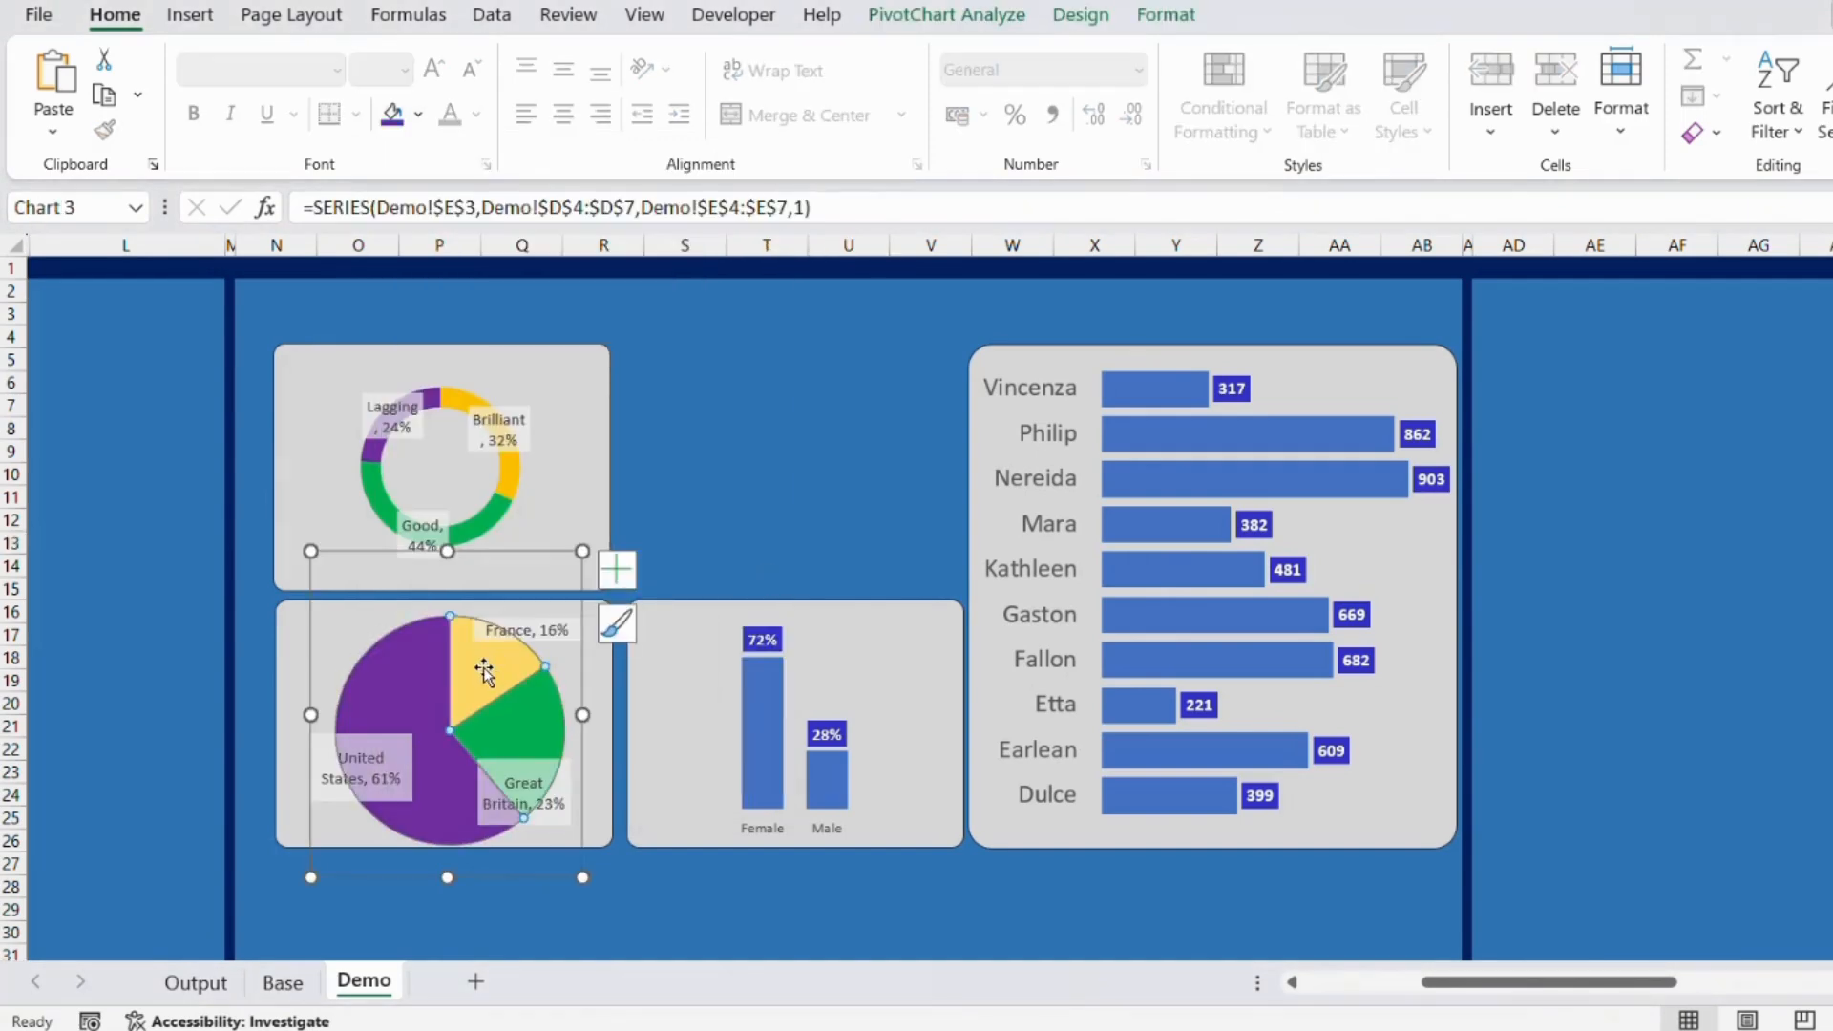
click(419, 114)
click(677, 302)
click(859, 475)
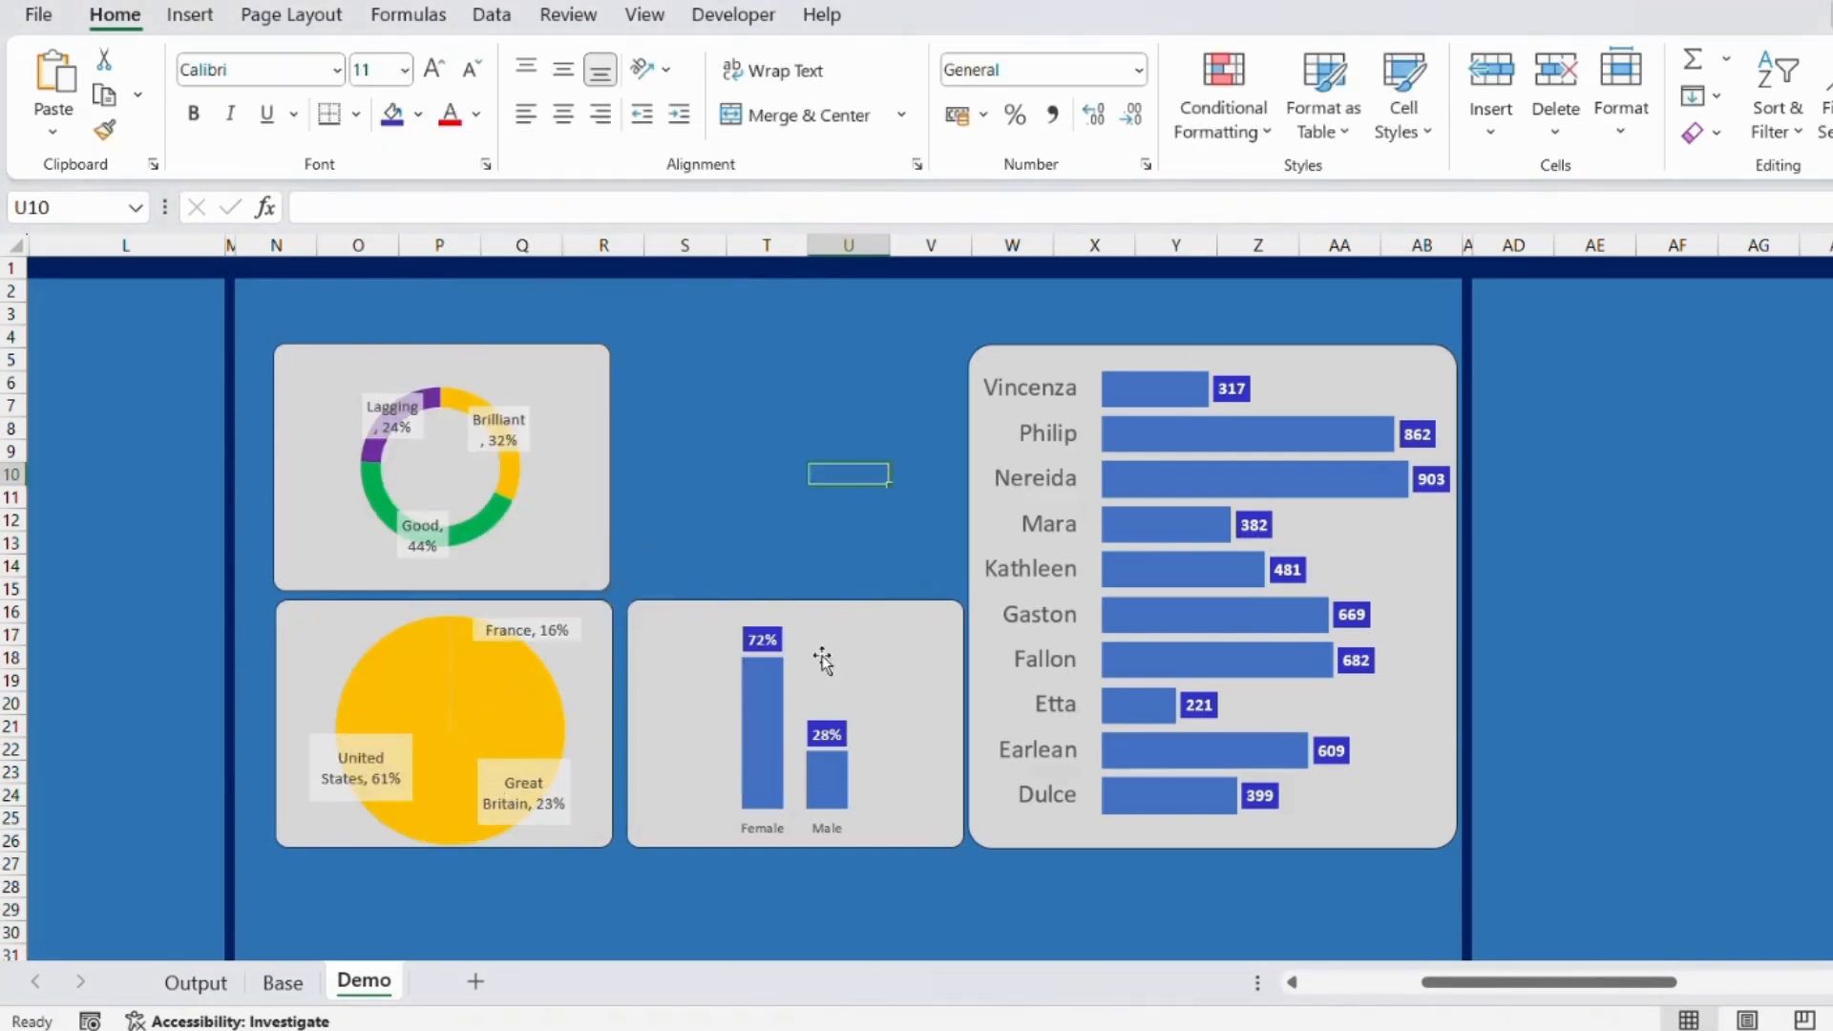
click(531, 687)
key(ctrl+z)
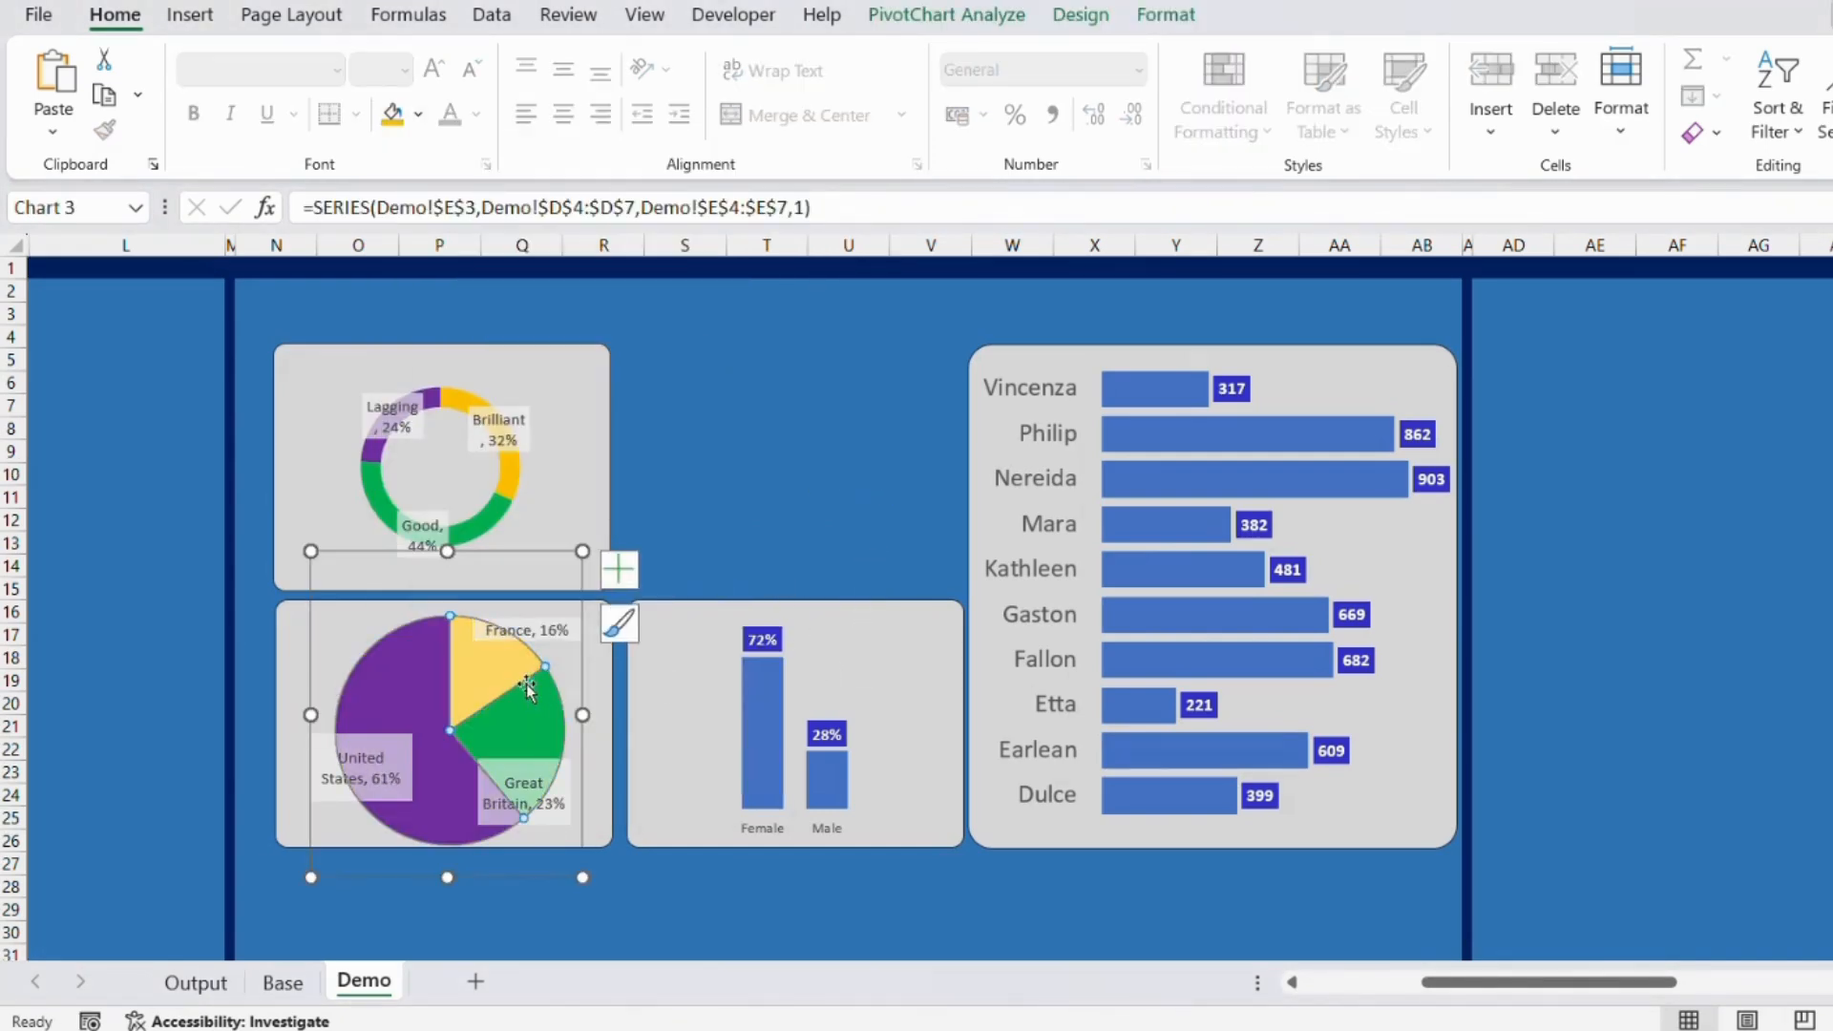
Fill the country pie's France slice with the full gold theme colour.
double_click(489, 673)
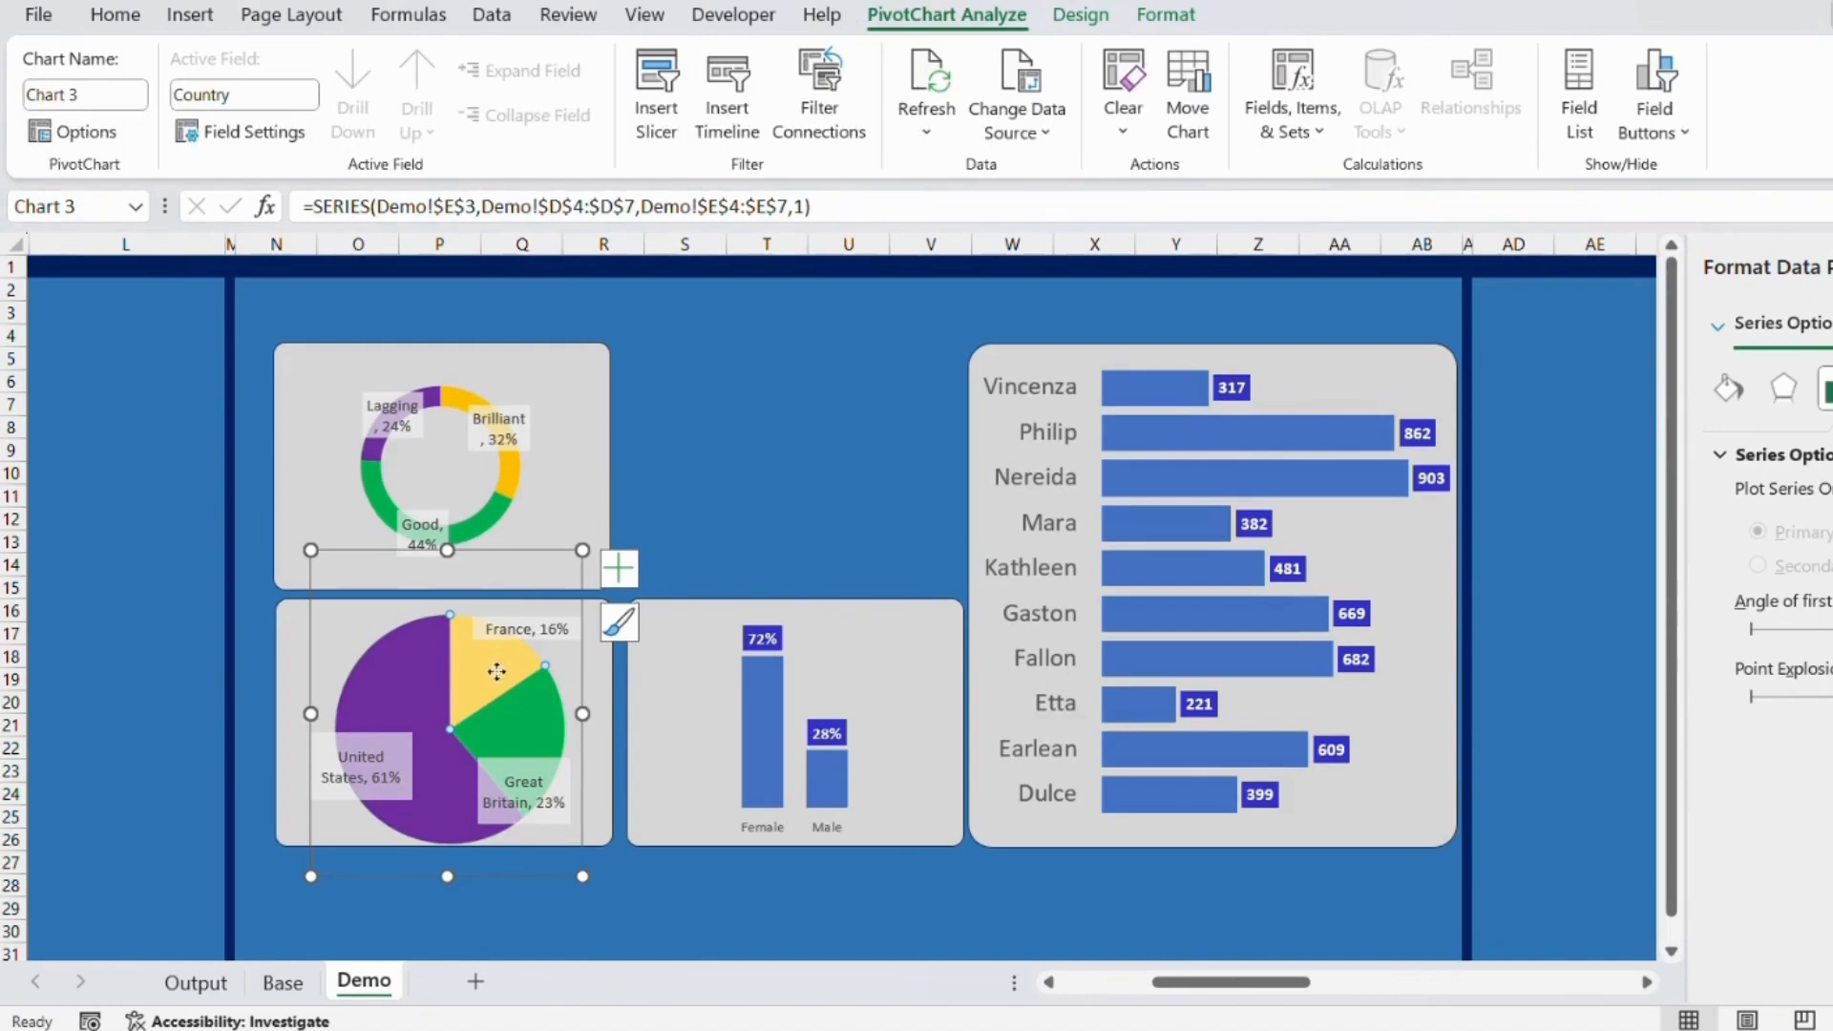
click(112, 14)
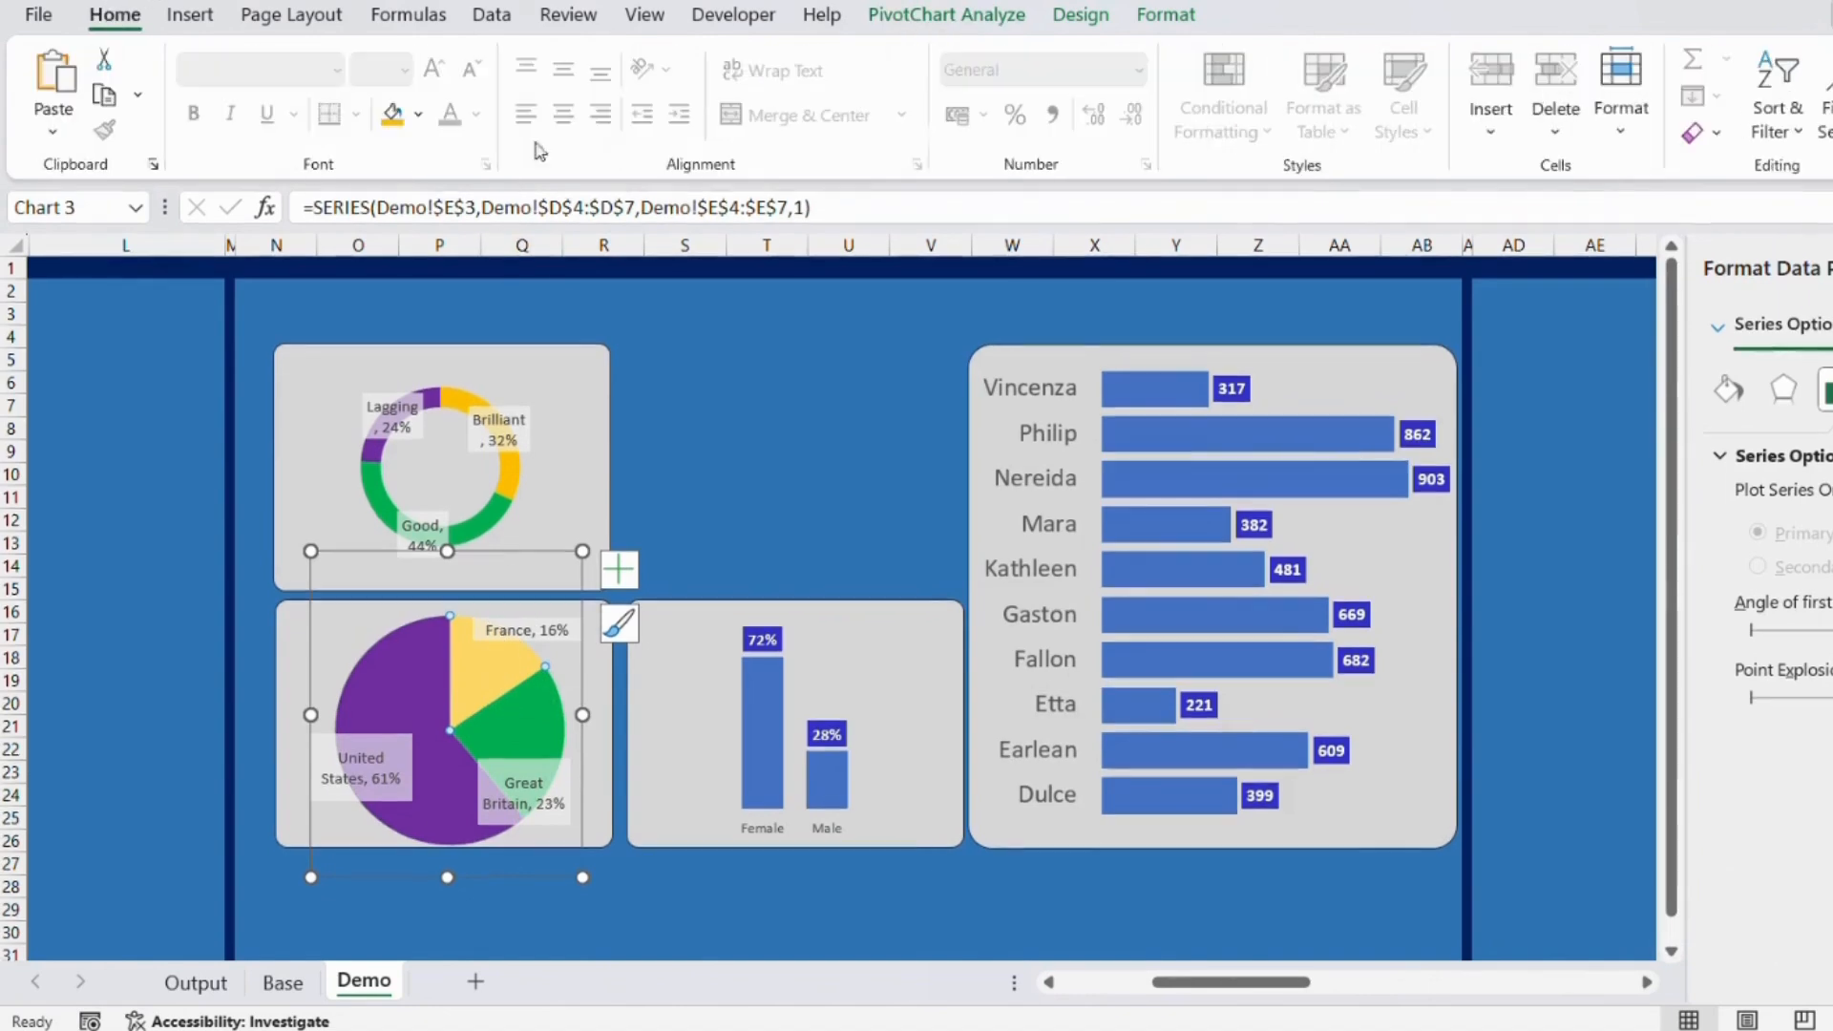
click(418, 115)
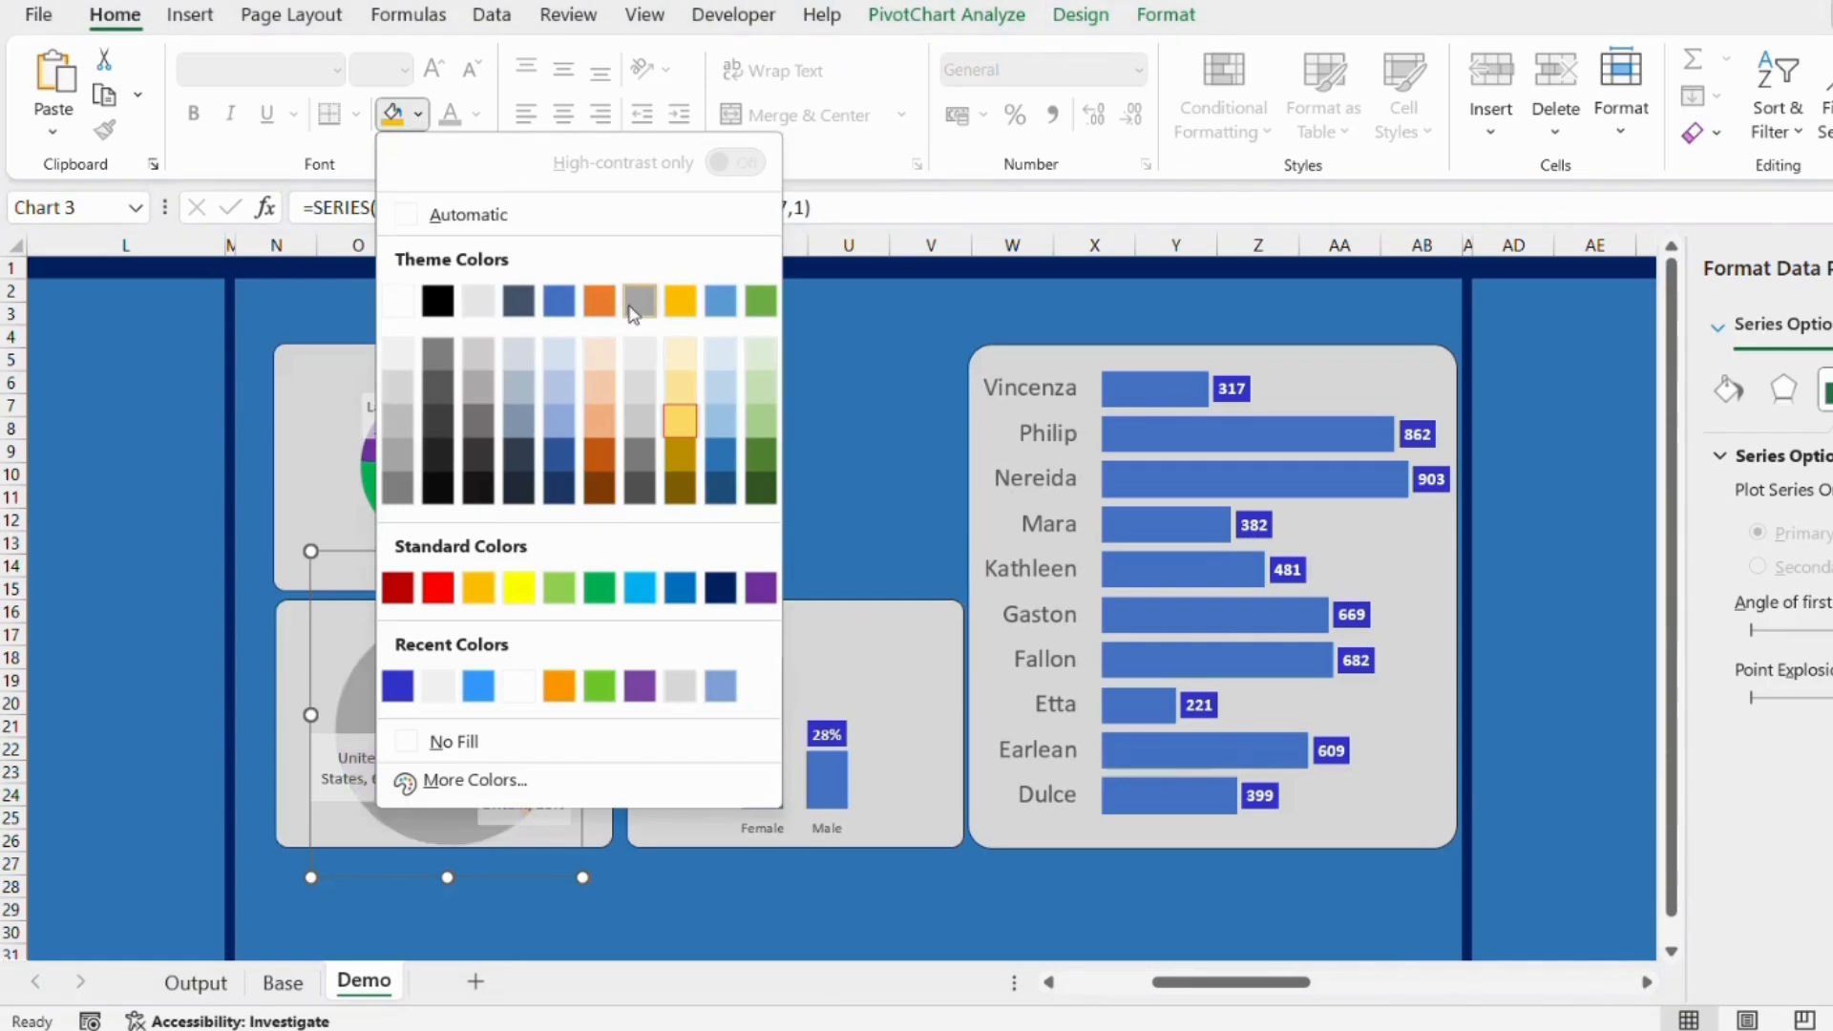
click(681, 305)
click(769, 450)
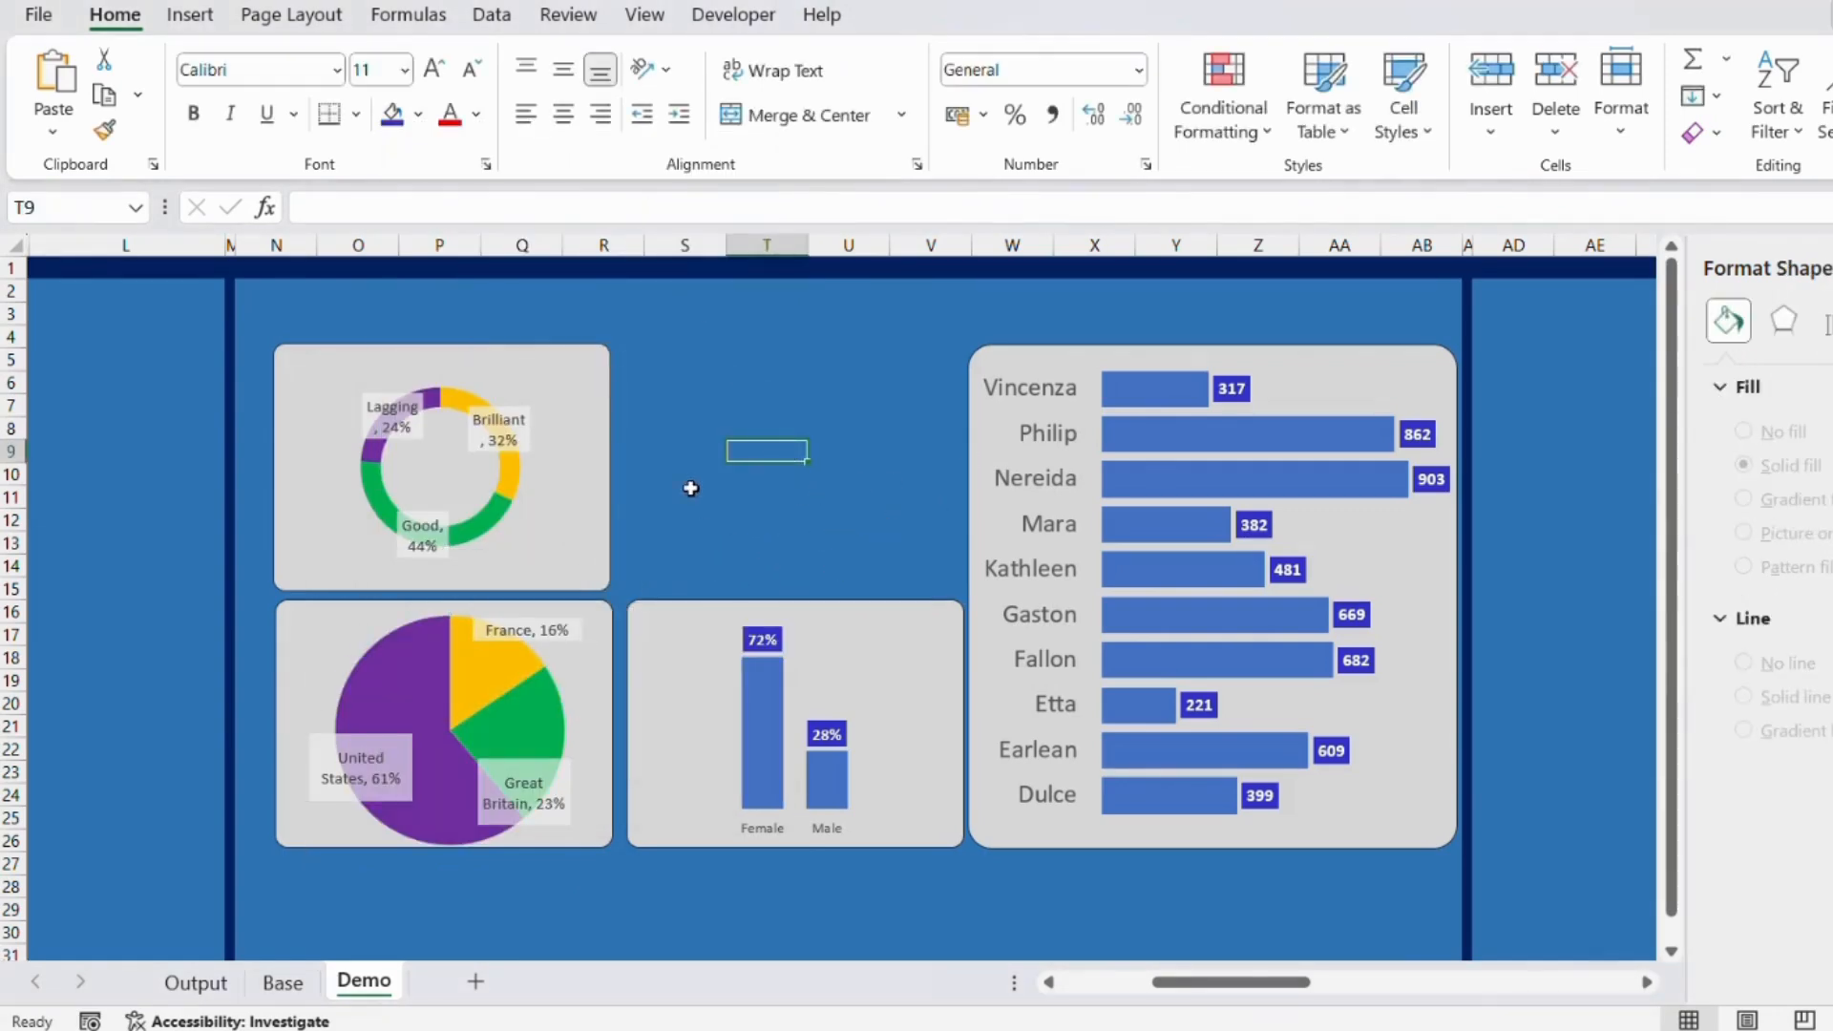
Check the Output sheet's layout, then insert a text box on the Demo sheet in the gap above the gender chart.
click(685, 385)
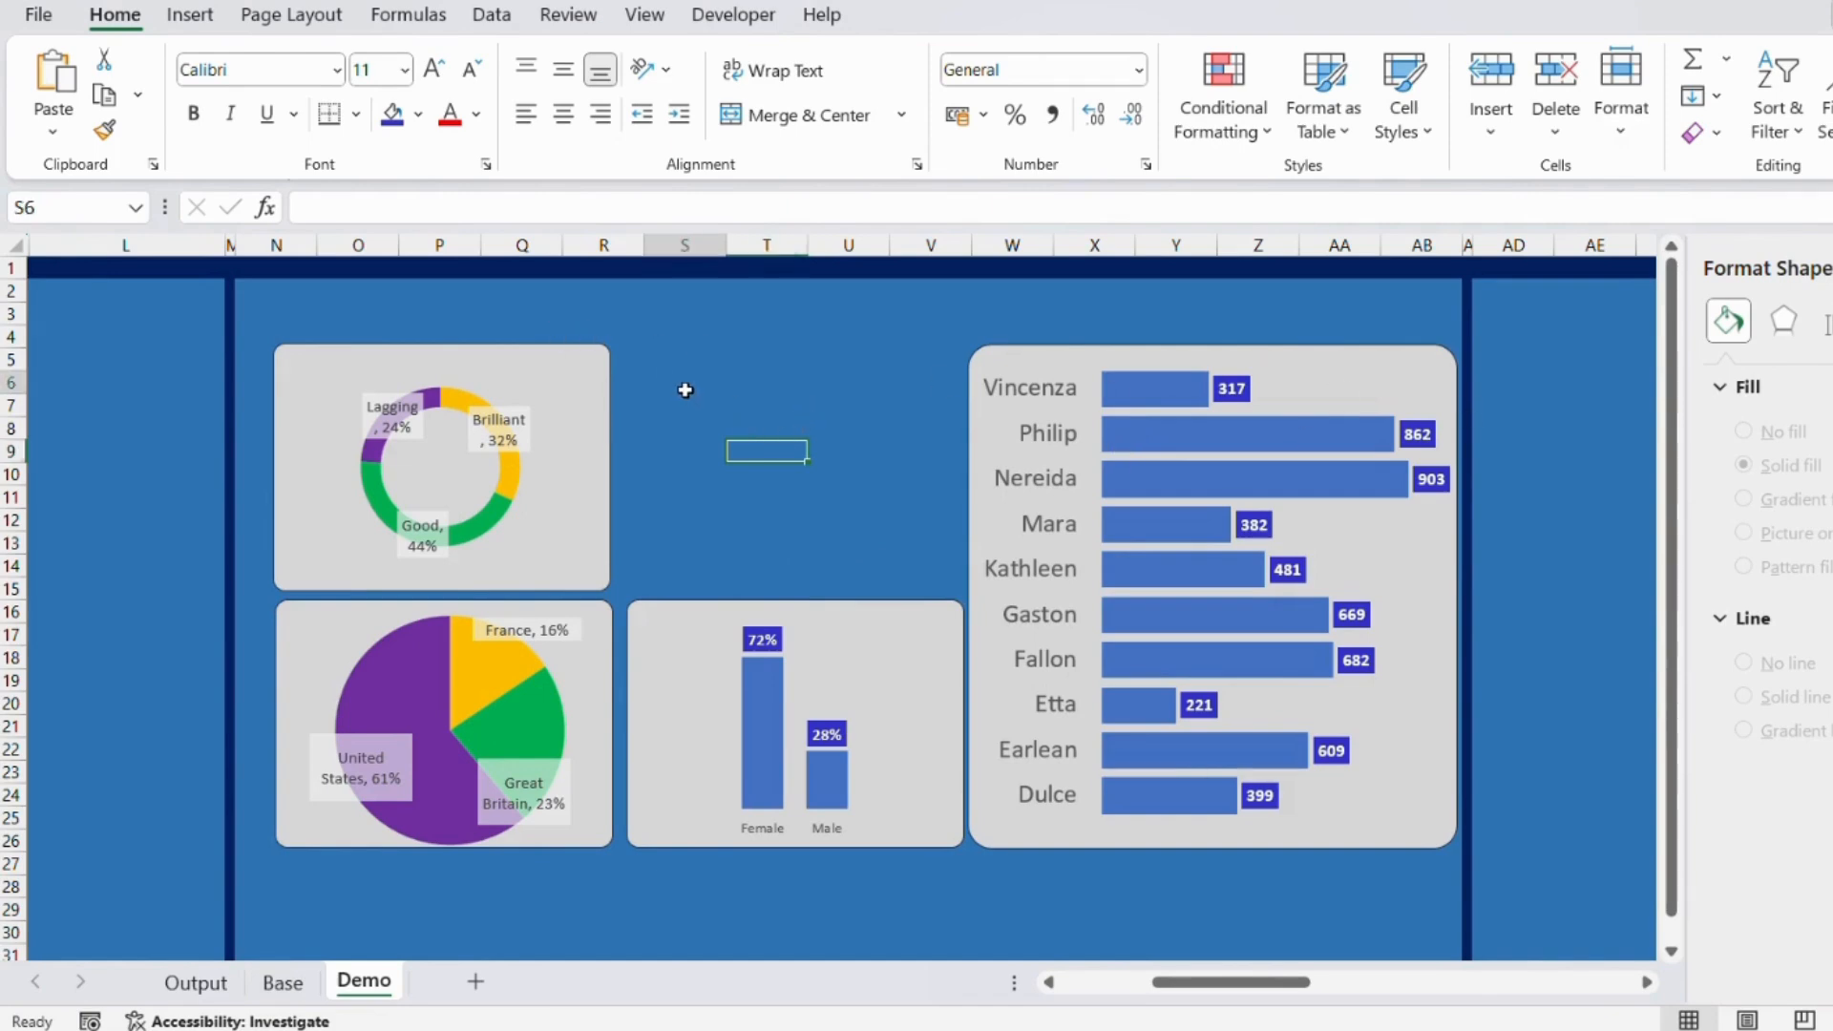
click(196, 983)
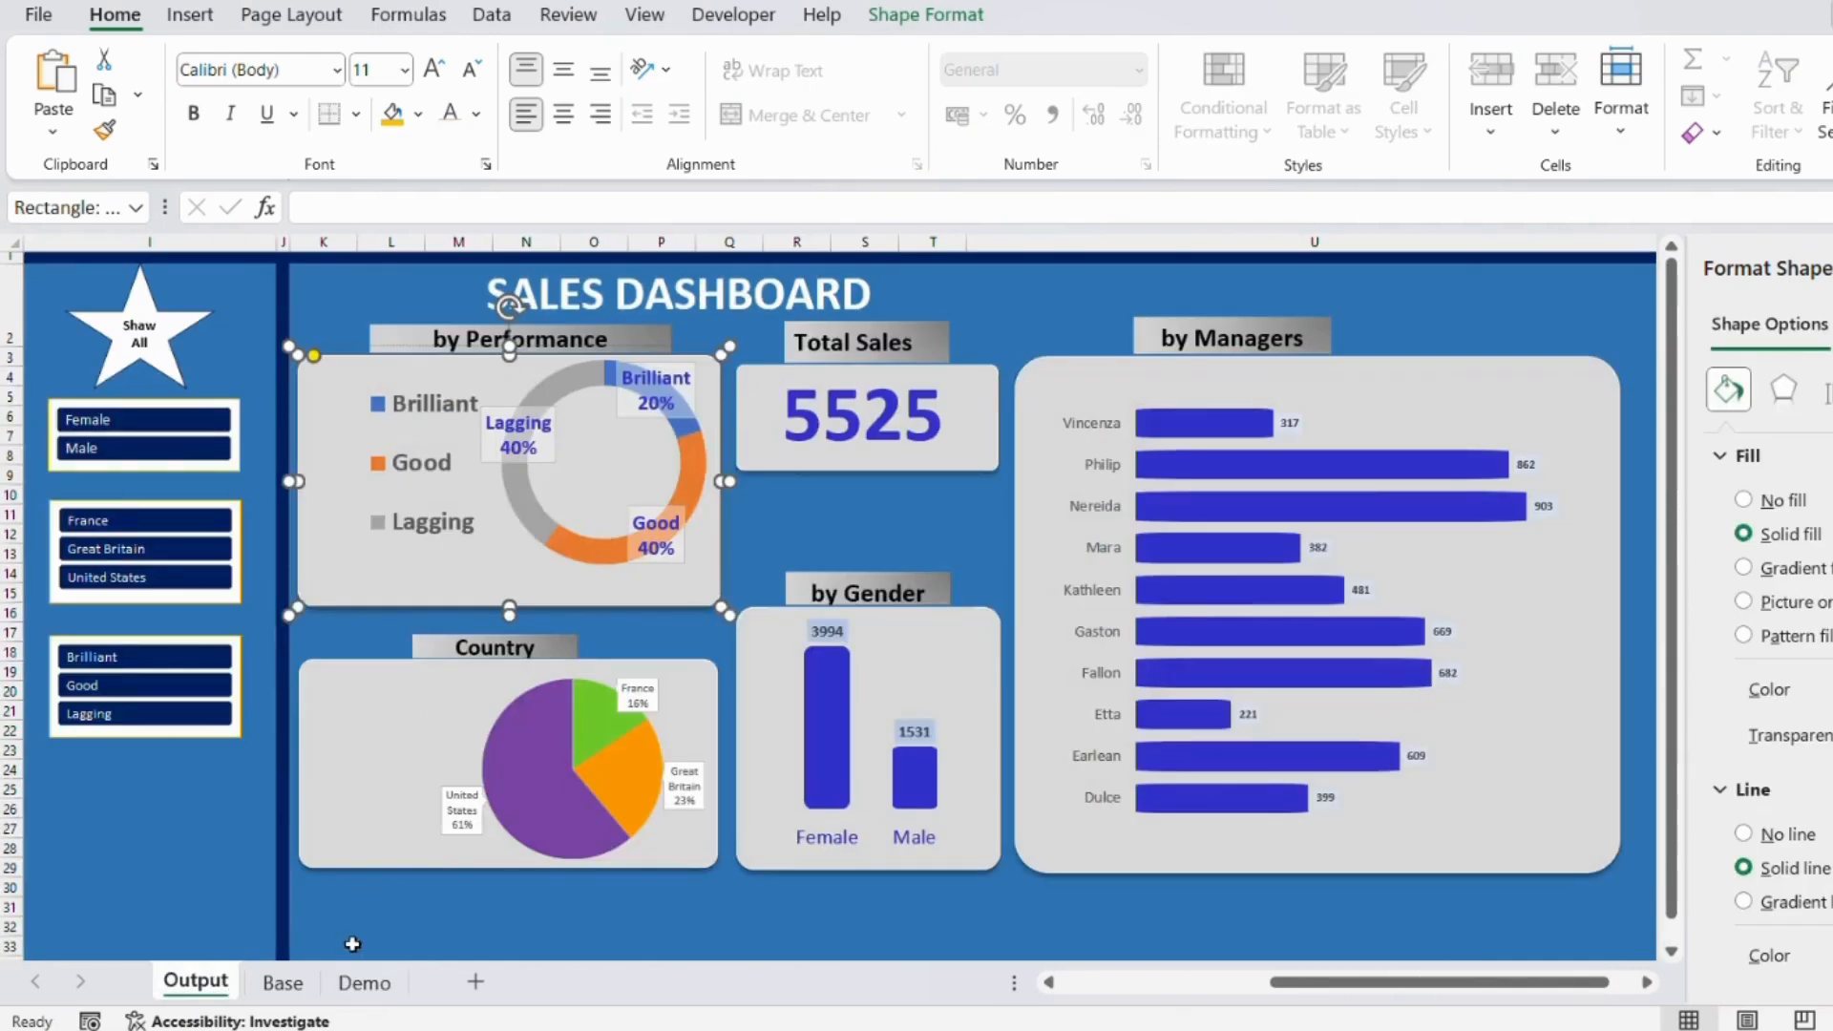
click(363, 983)
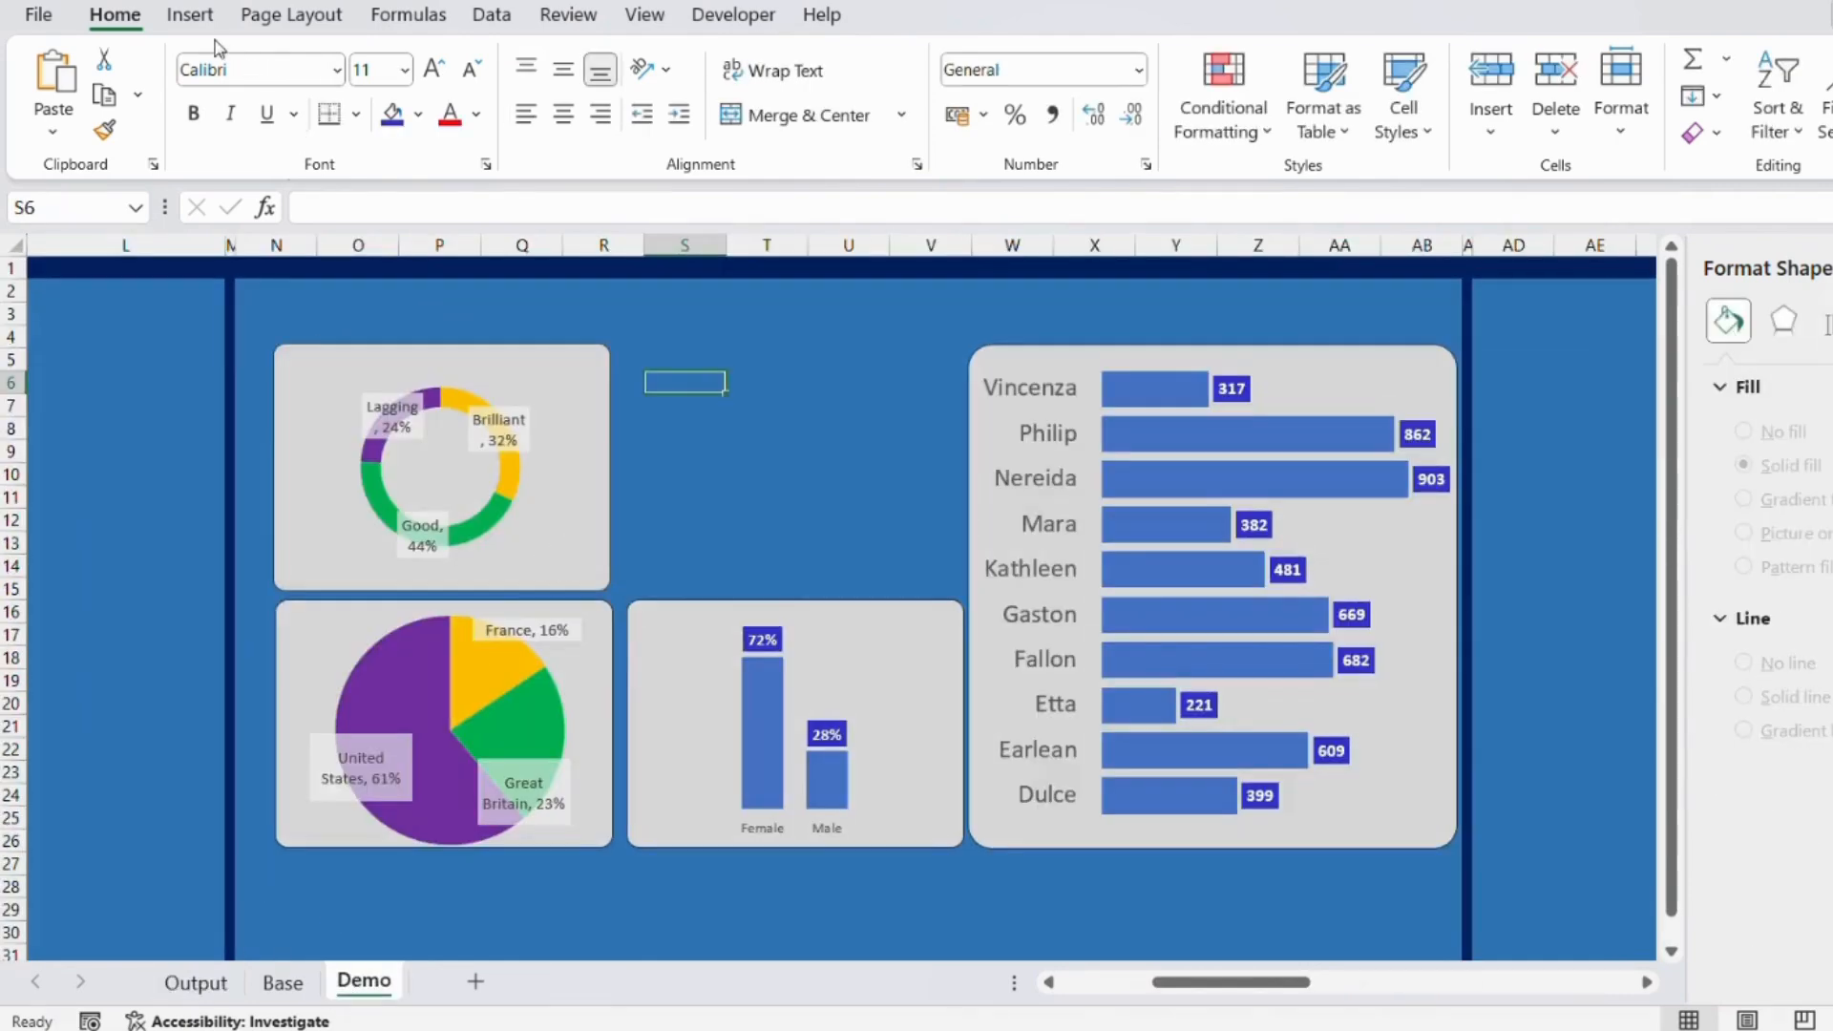
click(190, 16)
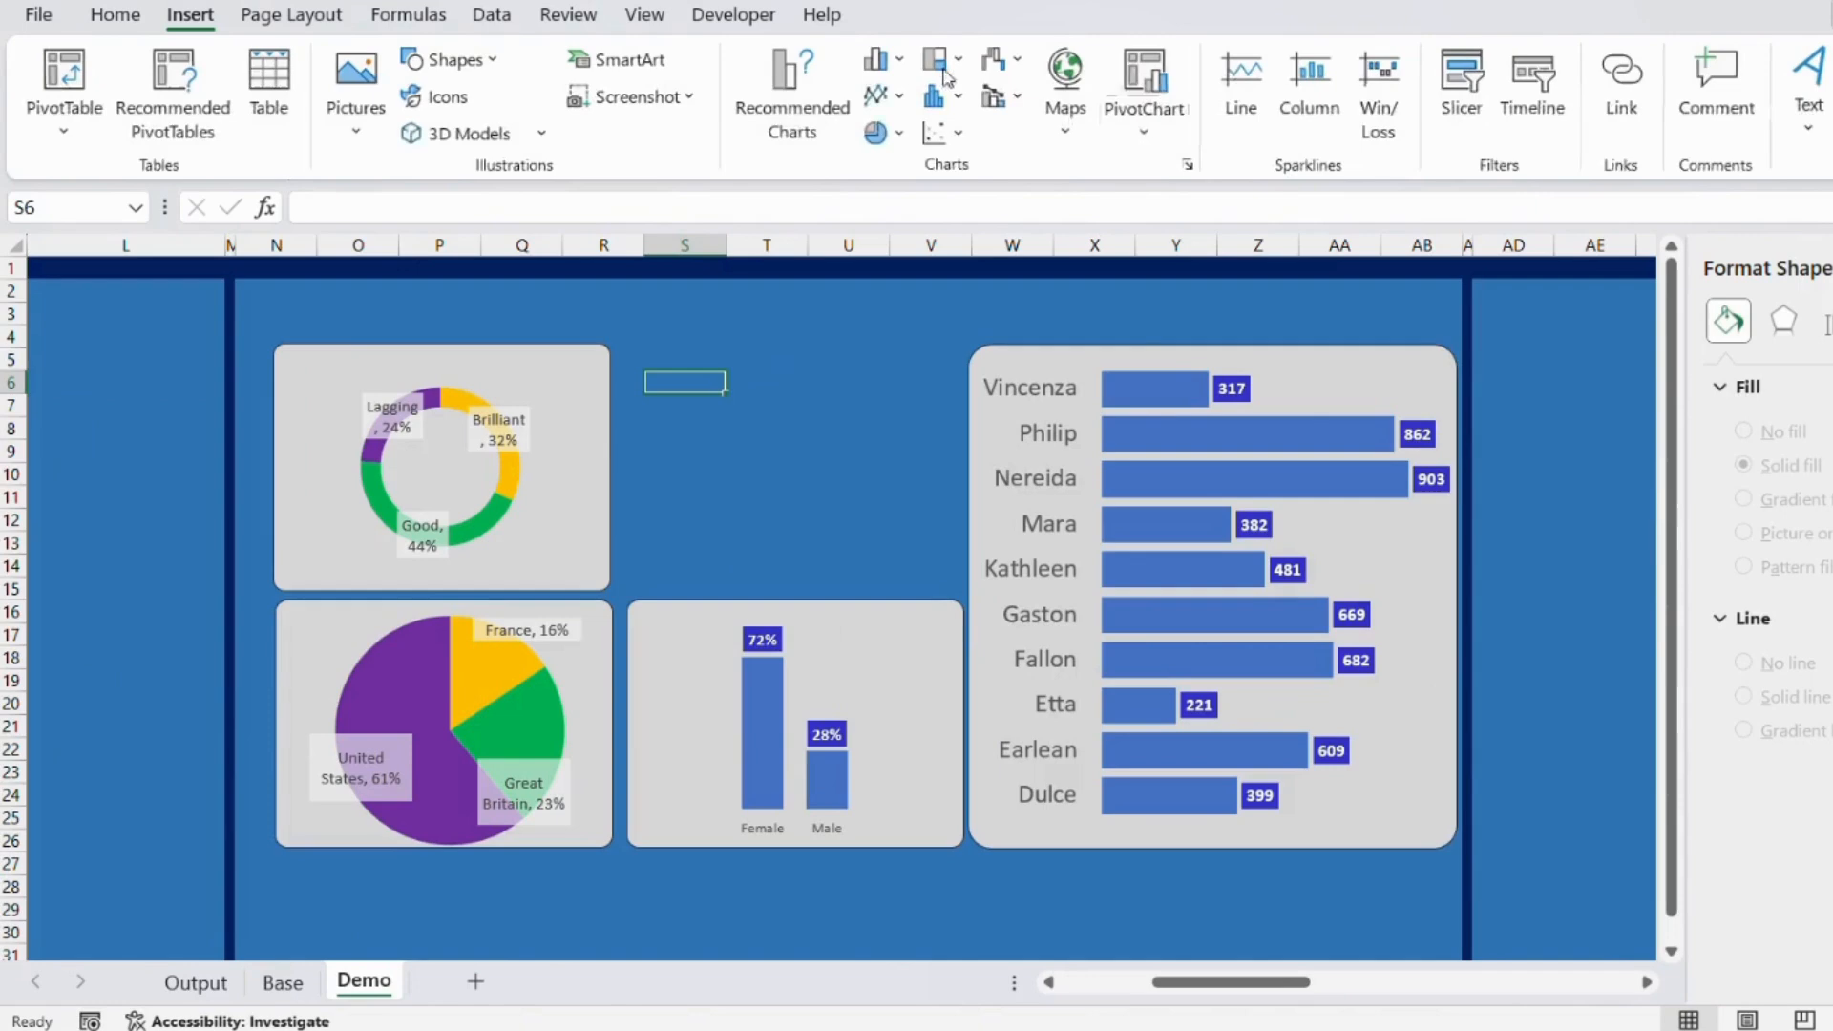
click(1806, 107)
click(1755, 218)
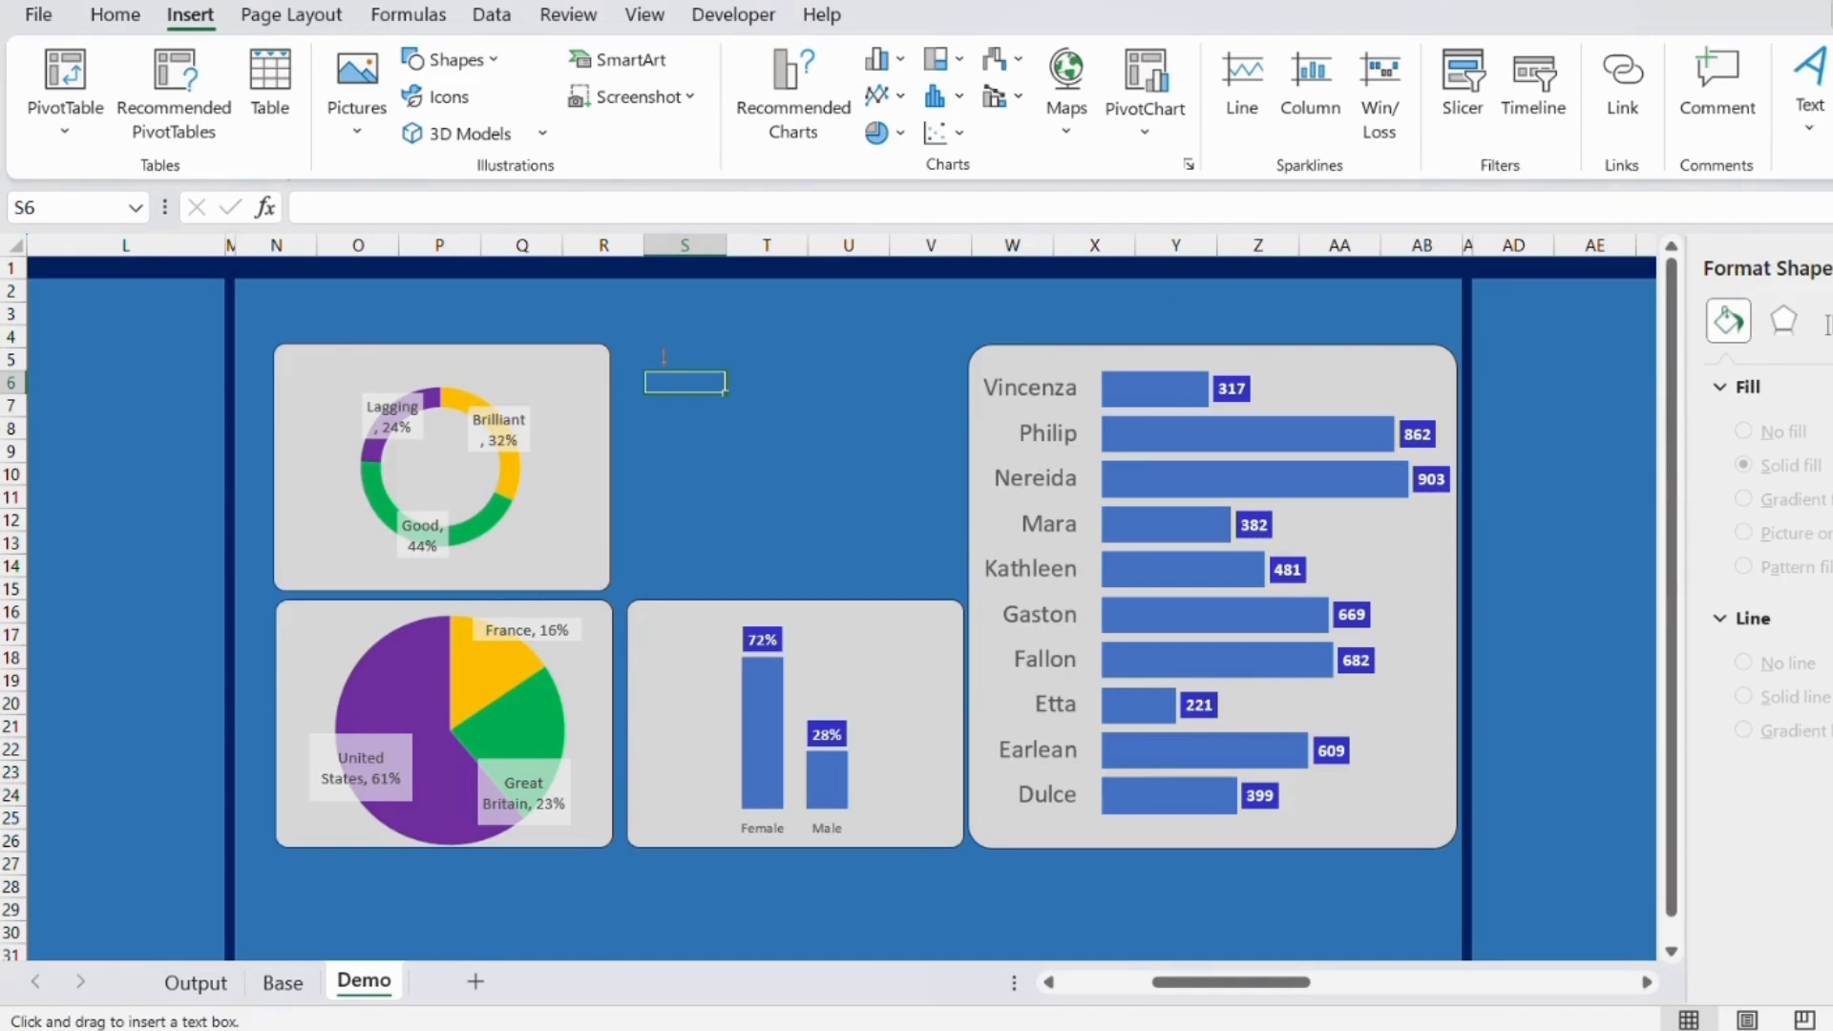
drag(658, 360, 937, 494)
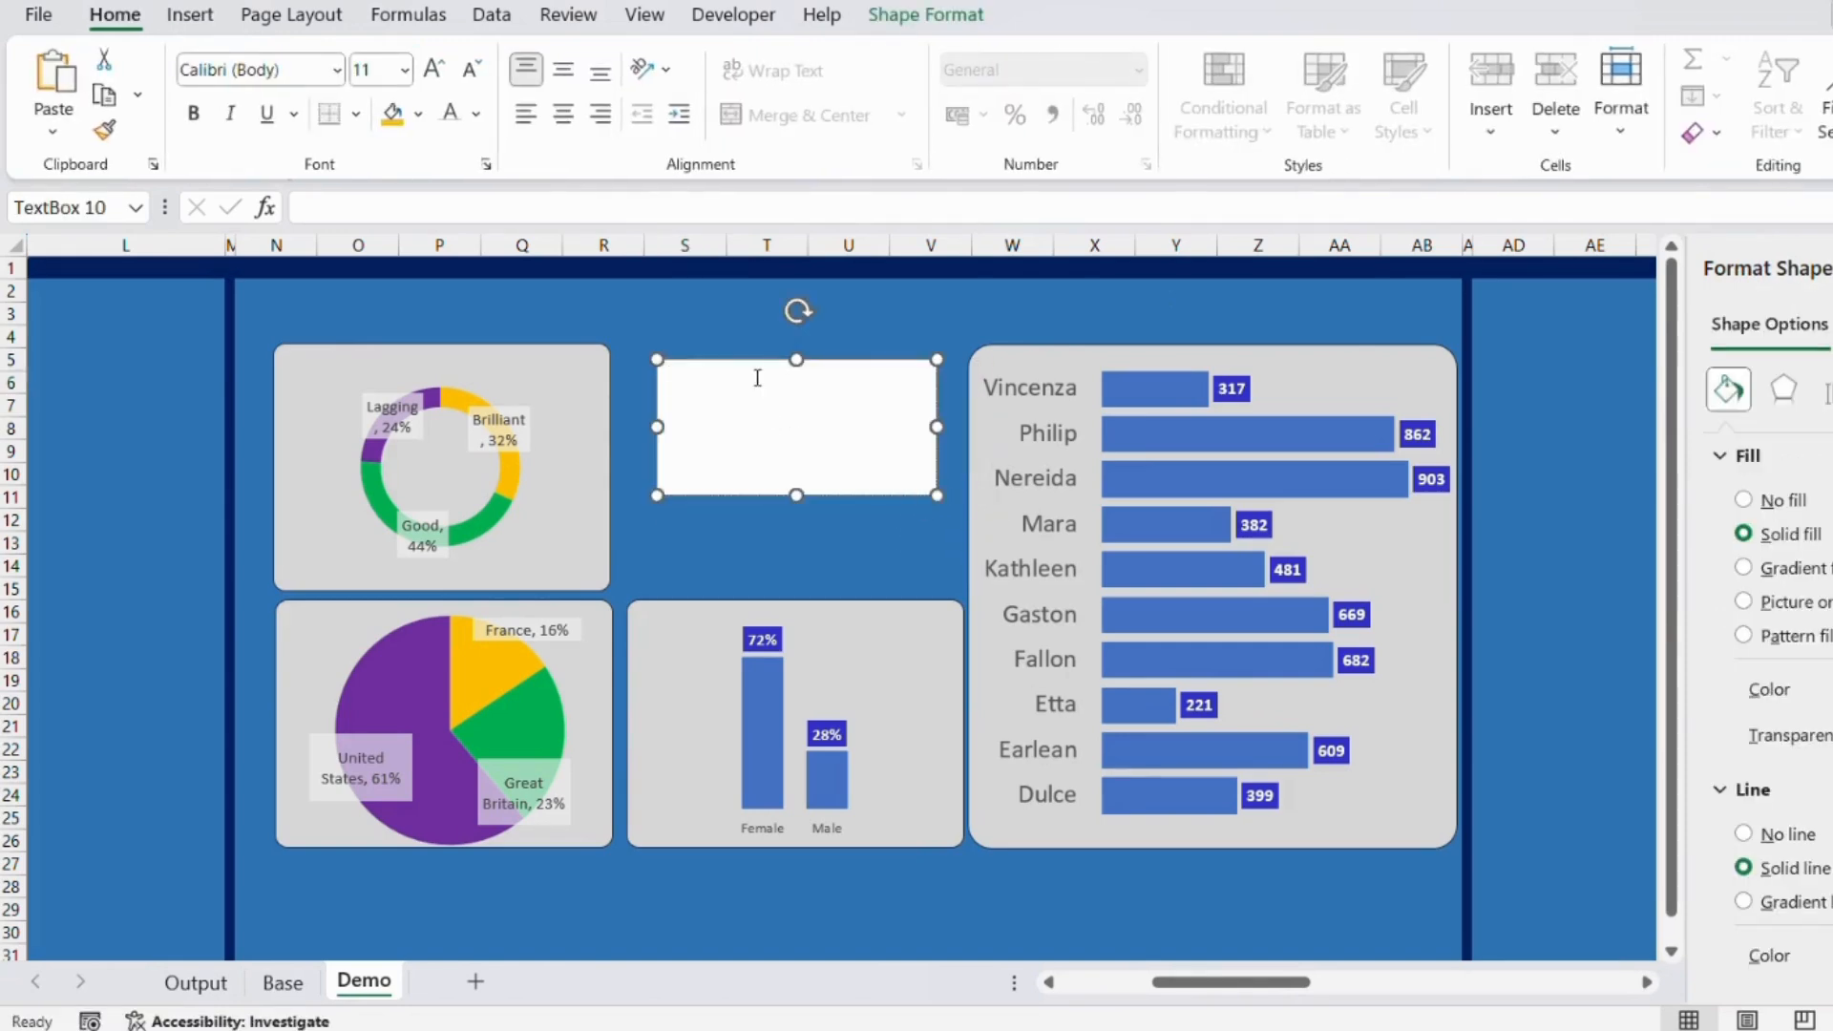
Link the new text box to the total sales value in cell M3 with the formula =M3.
click(231, 268)
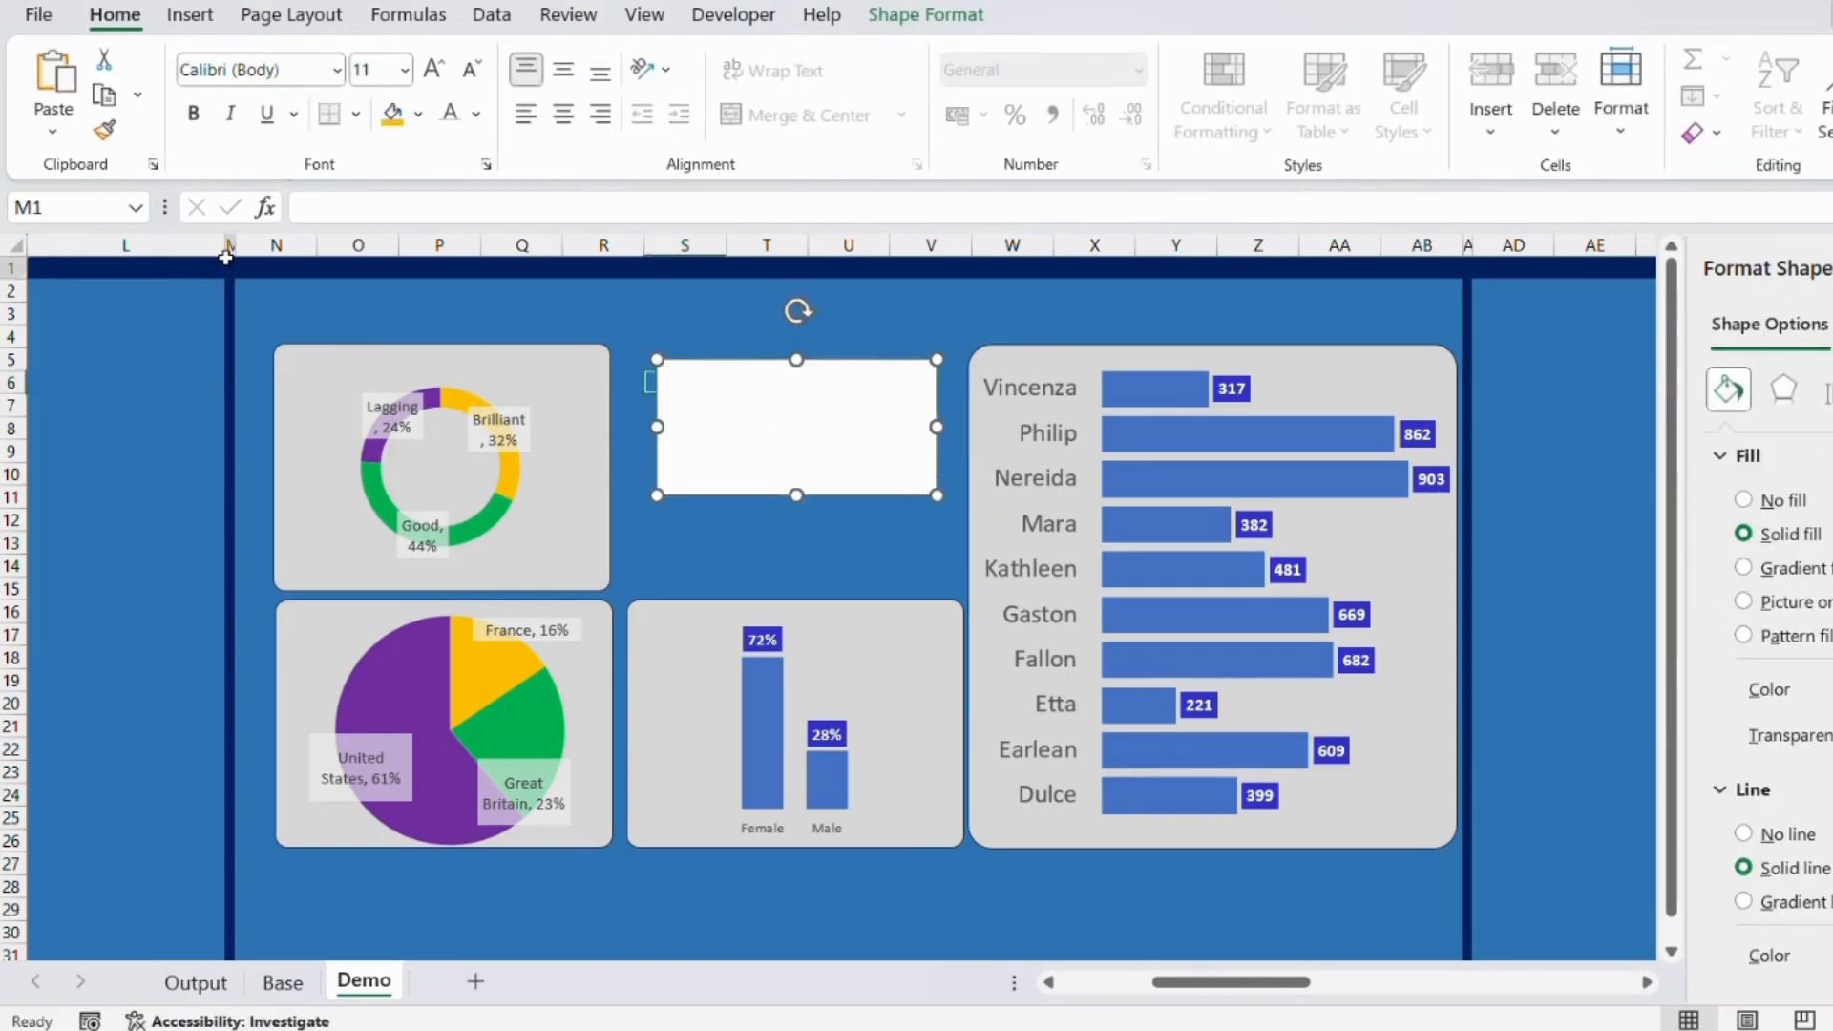
key(Down)
key(Down)
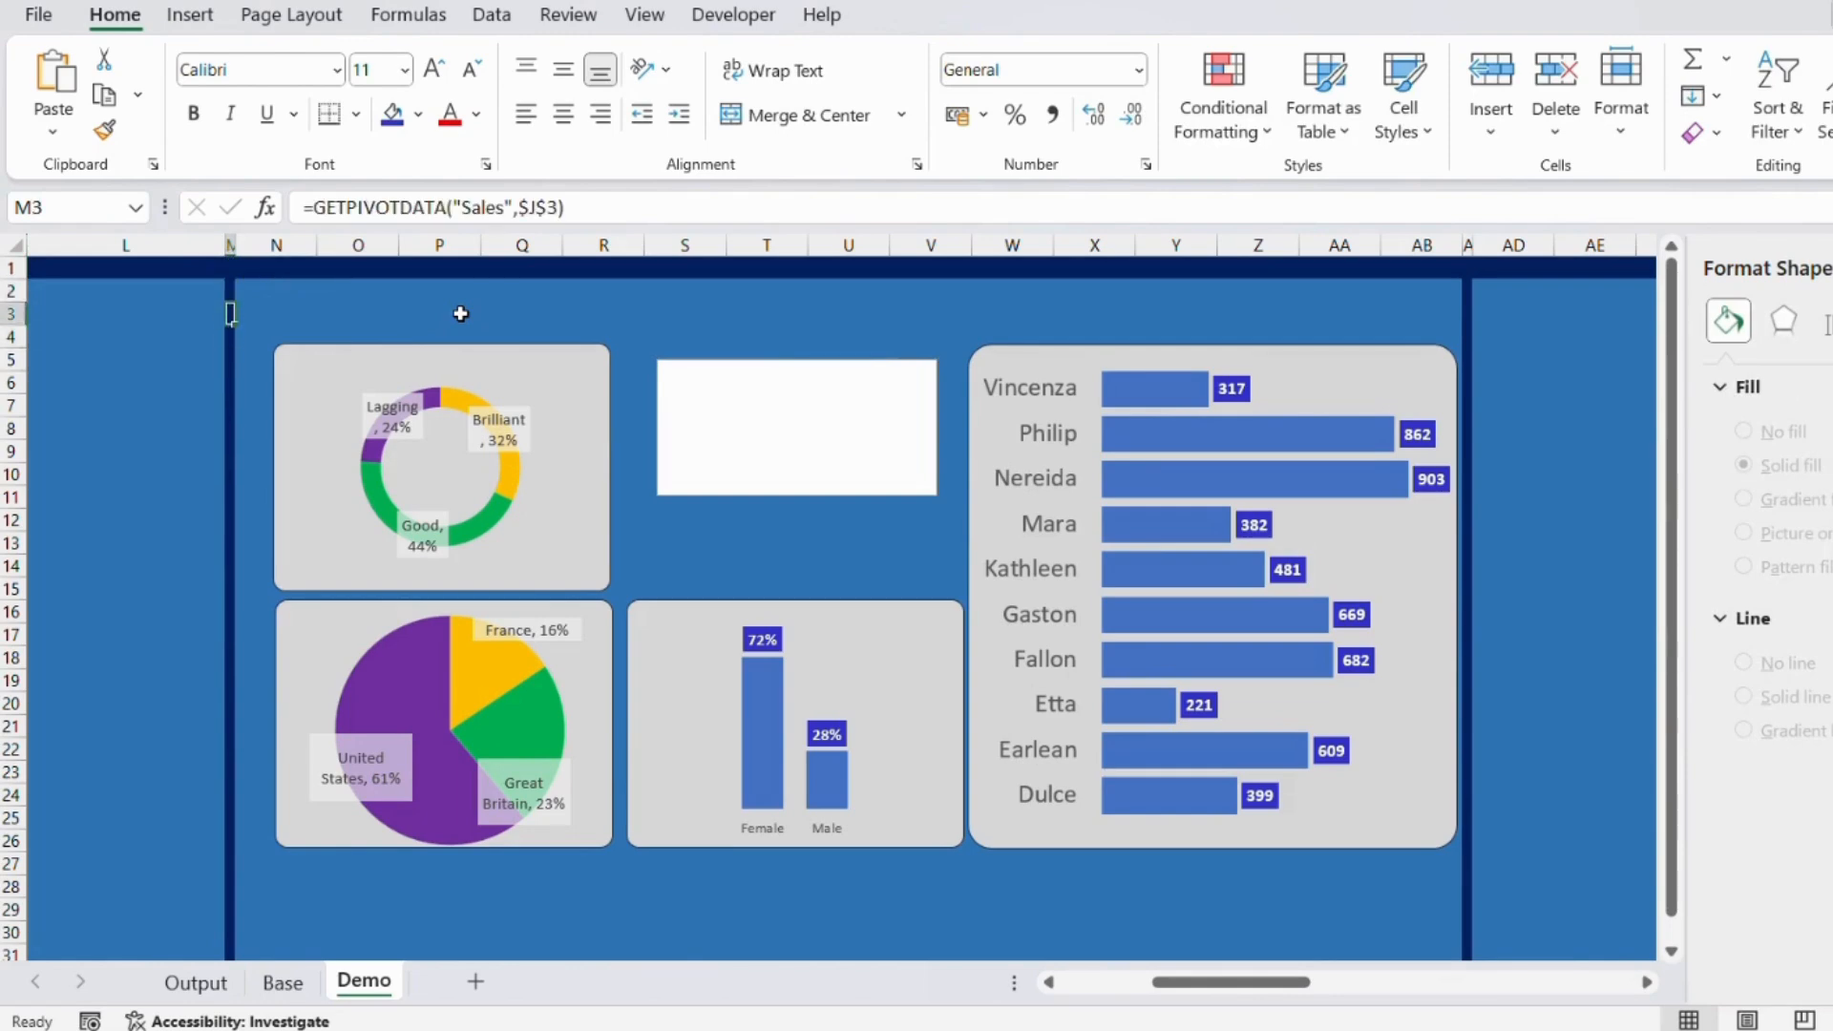
click(796, 372)
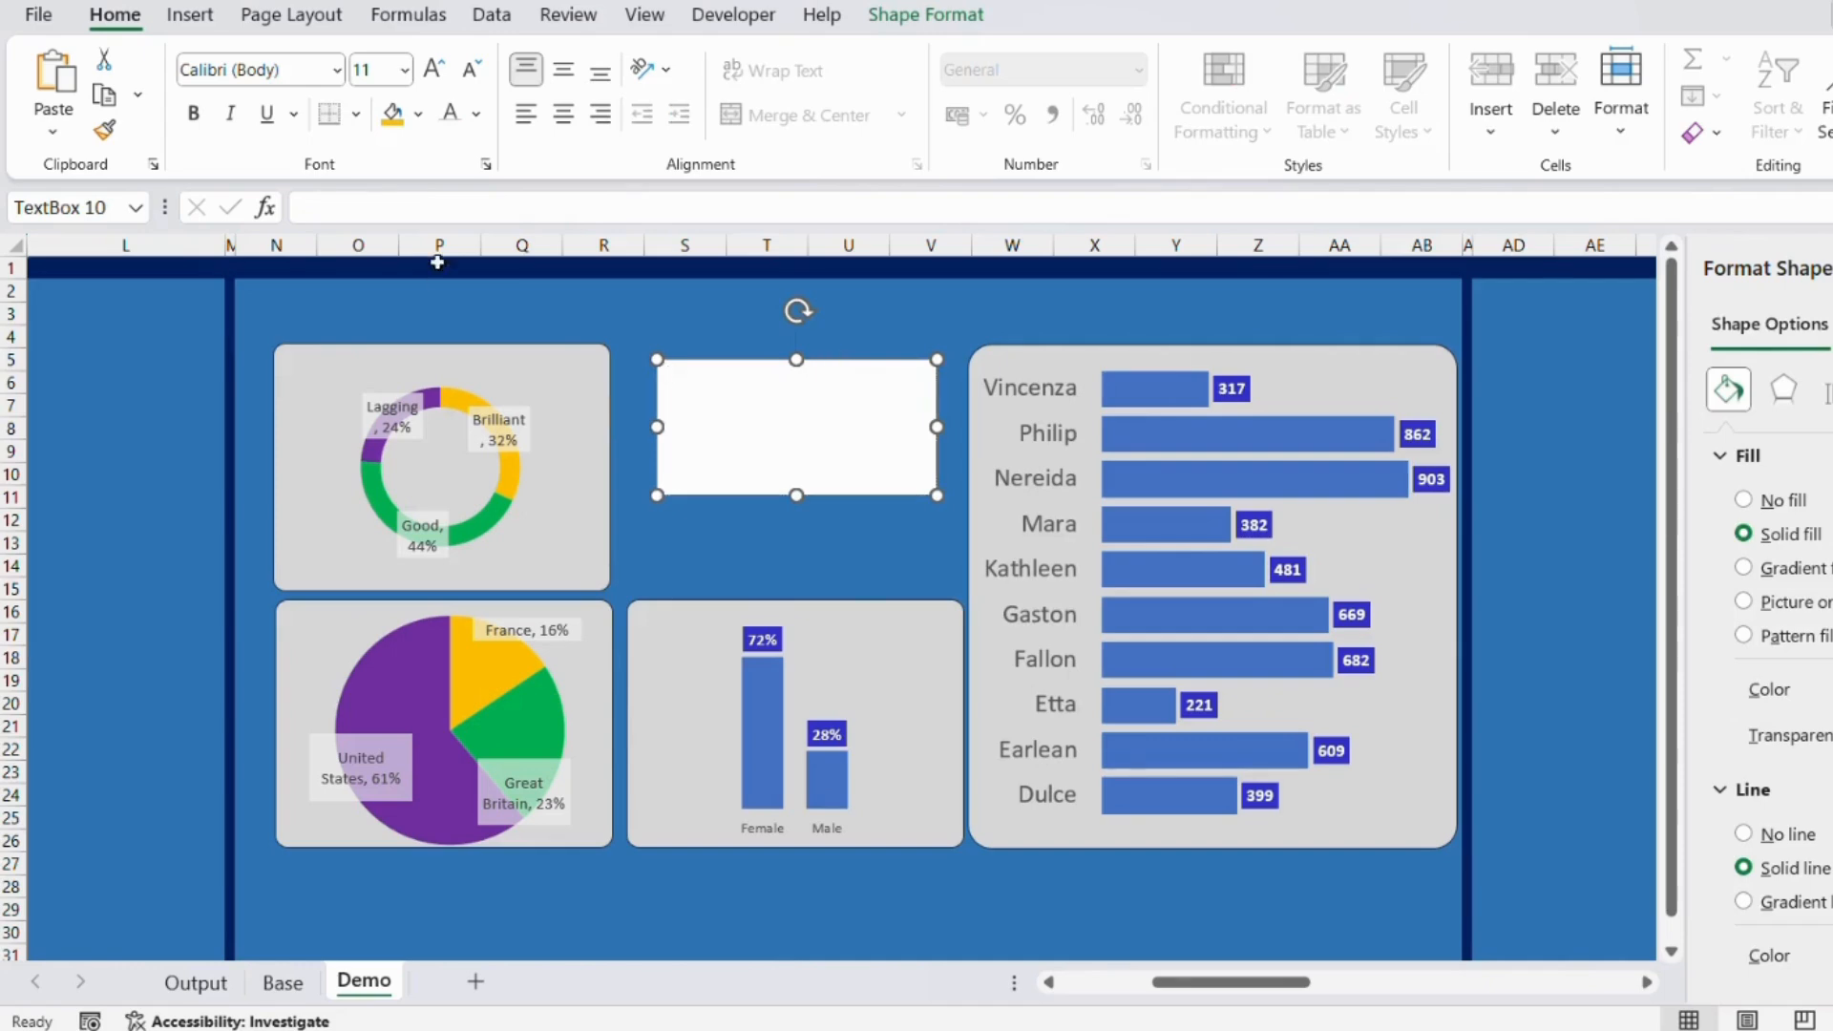
click(406, 206)
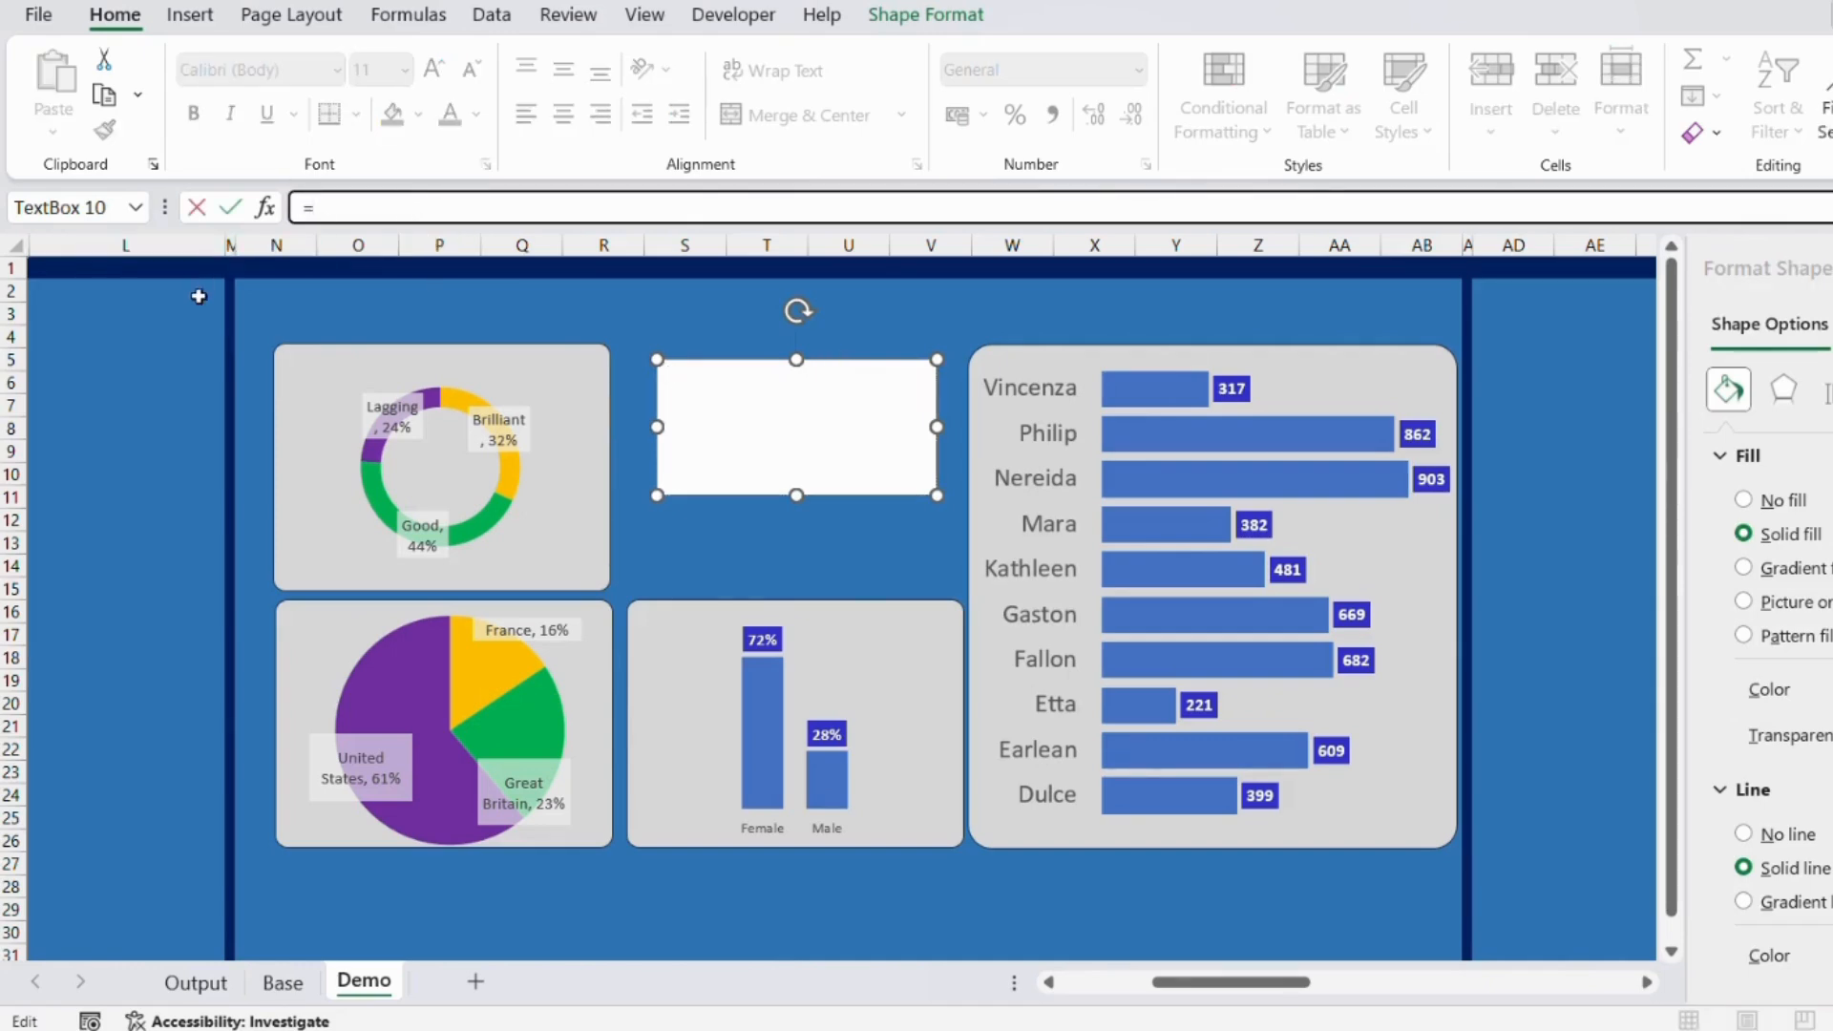
text(=M3)
key(Return)
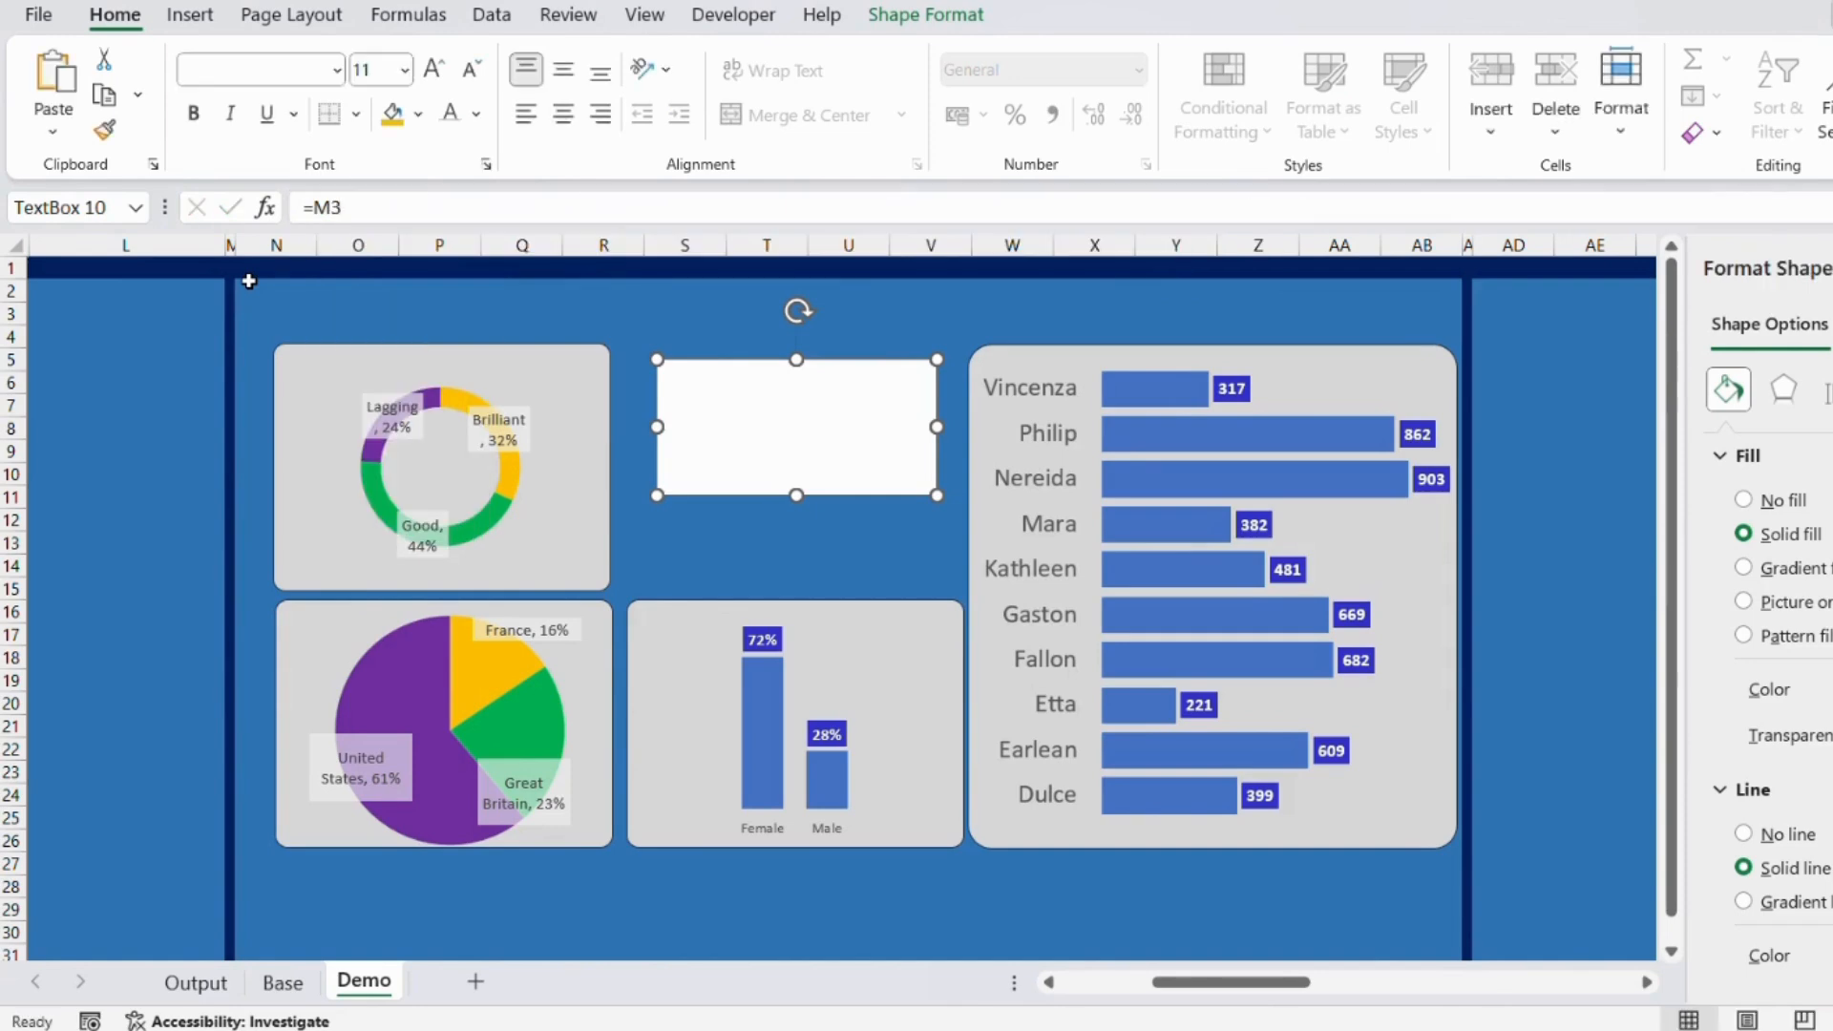
click(755, 520)
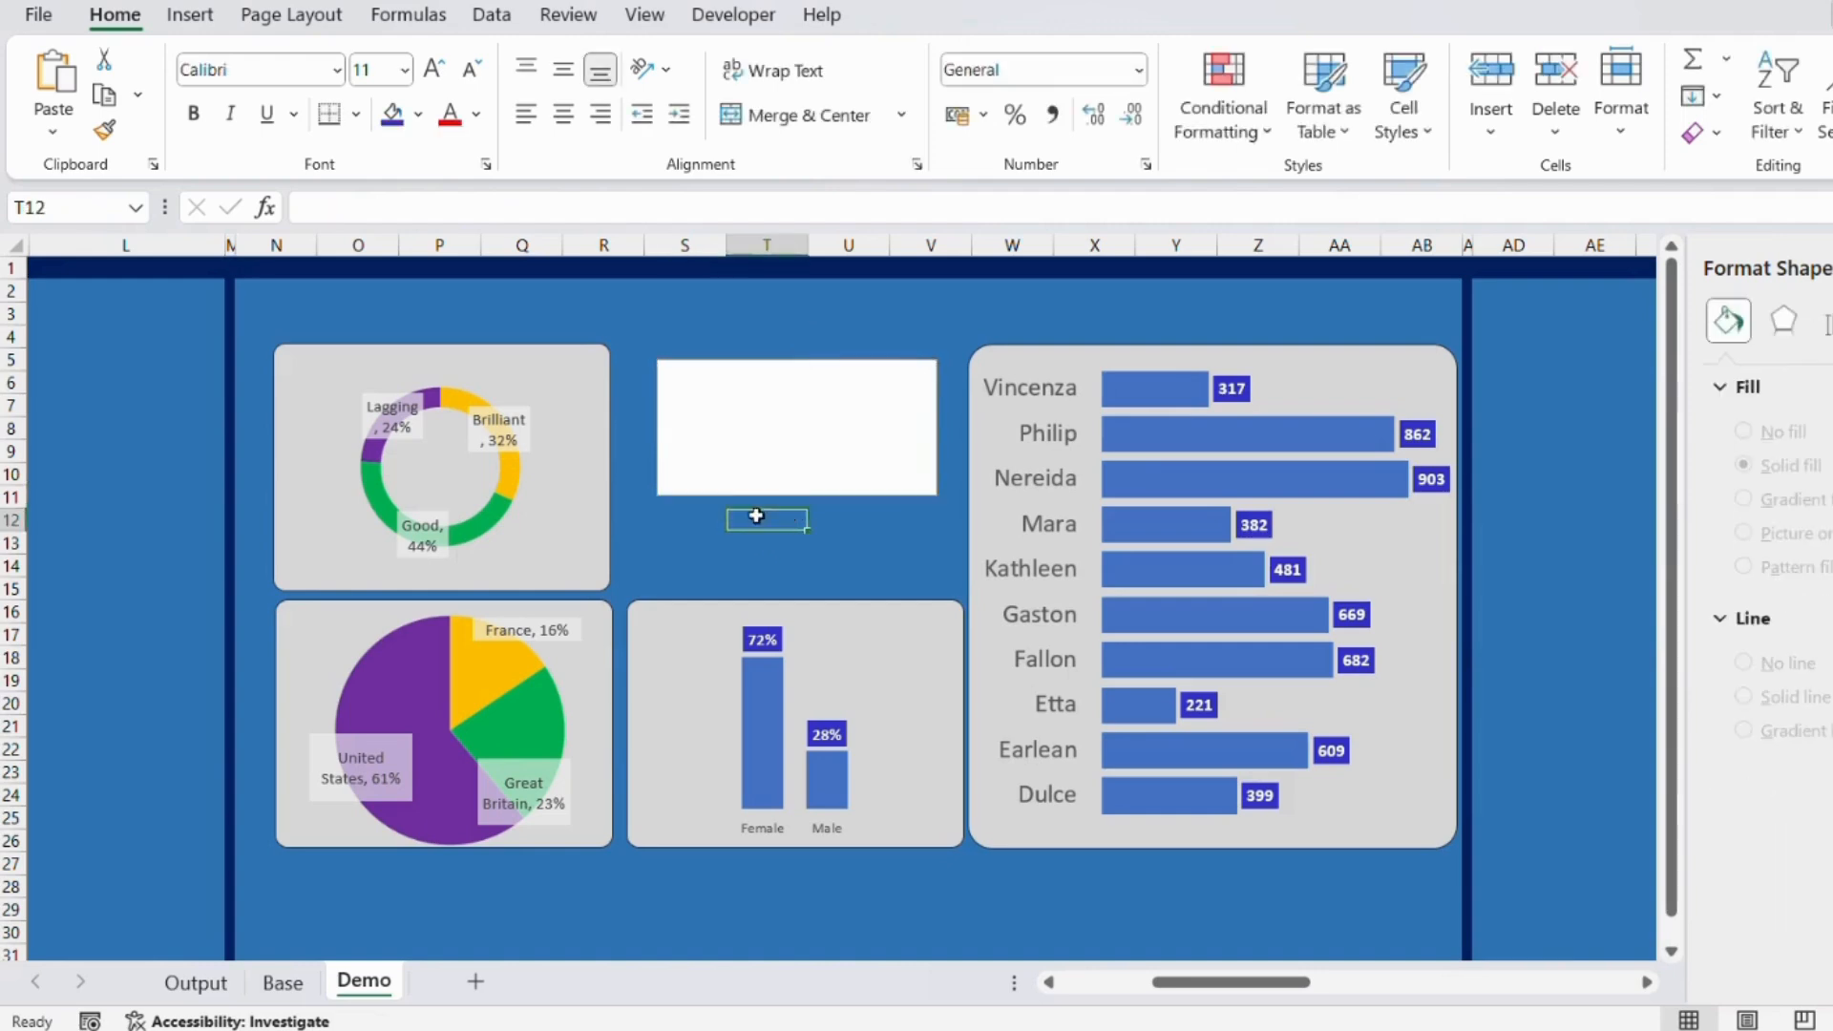
Set the total sales text box's font colour to black and enlarge its text to 32 pt.
click(728, 485)
click(476, 115)
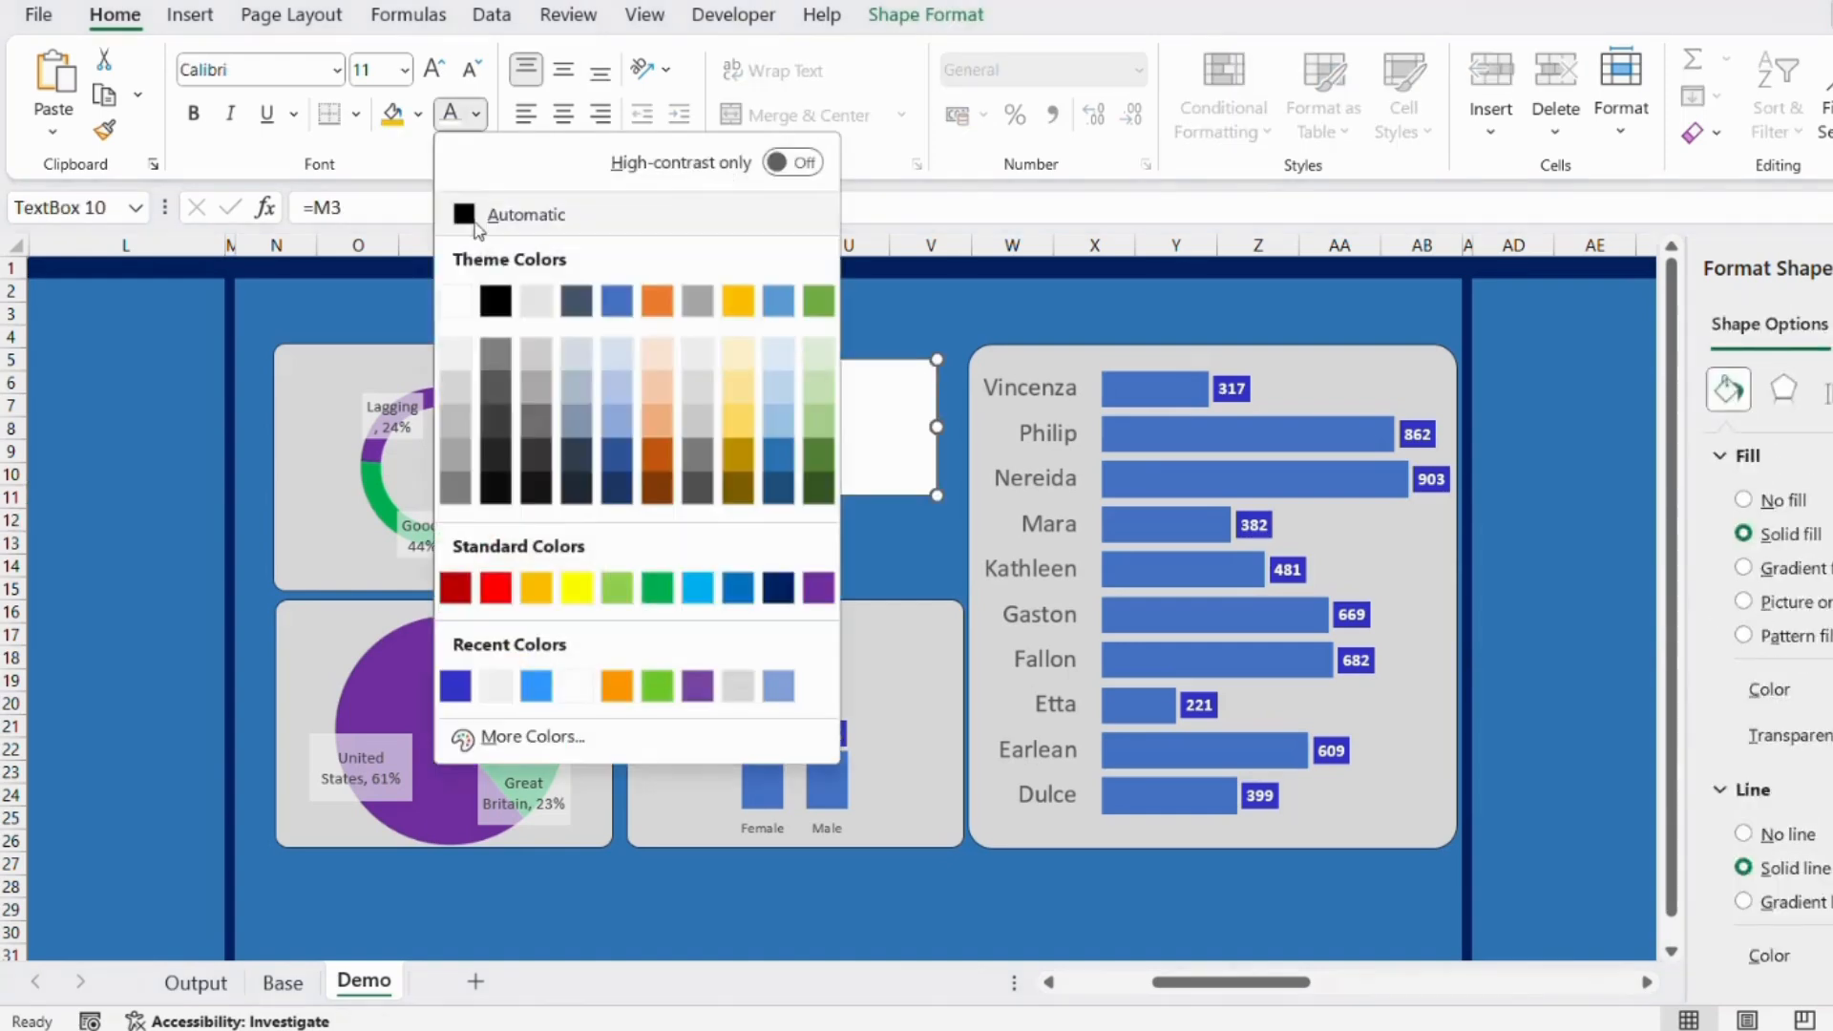
click(493, 299)
click(433, 69)
click(433, 69)
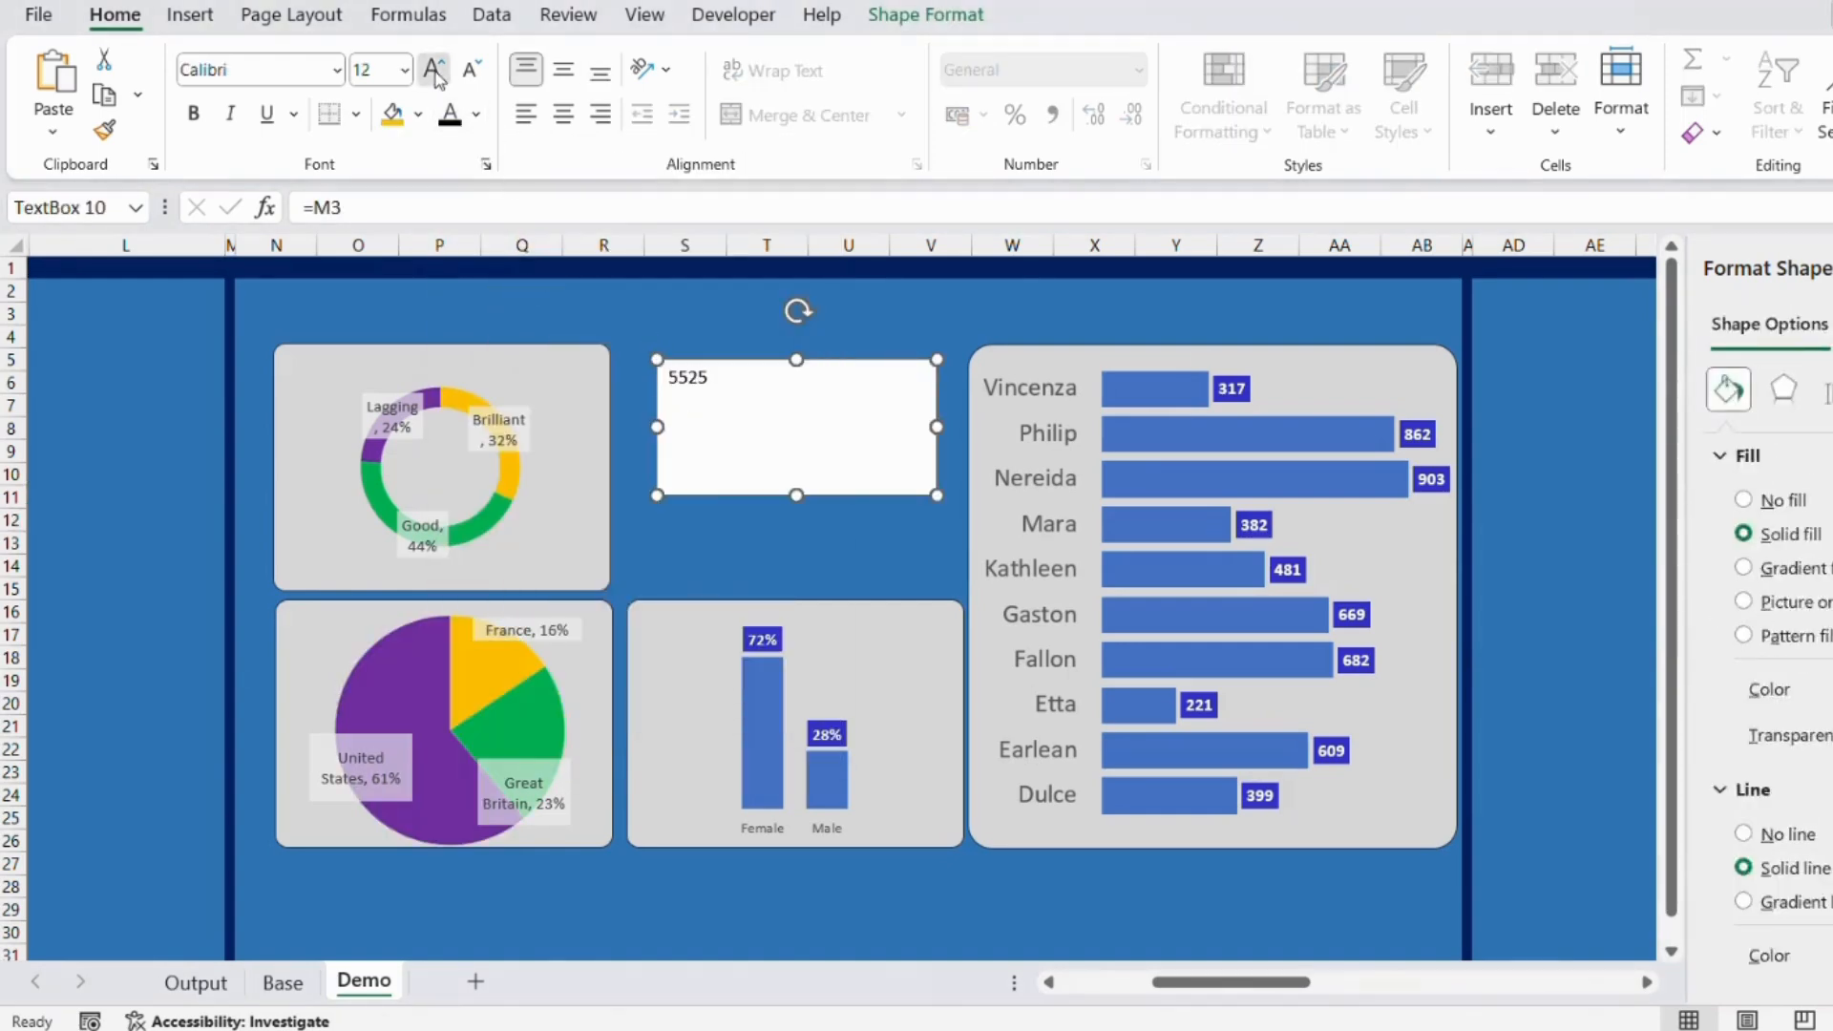
click(434, 69)
click(434, 68)
click(434, 69)
click(433, 69)
click(433, 69)
click(434, 69)
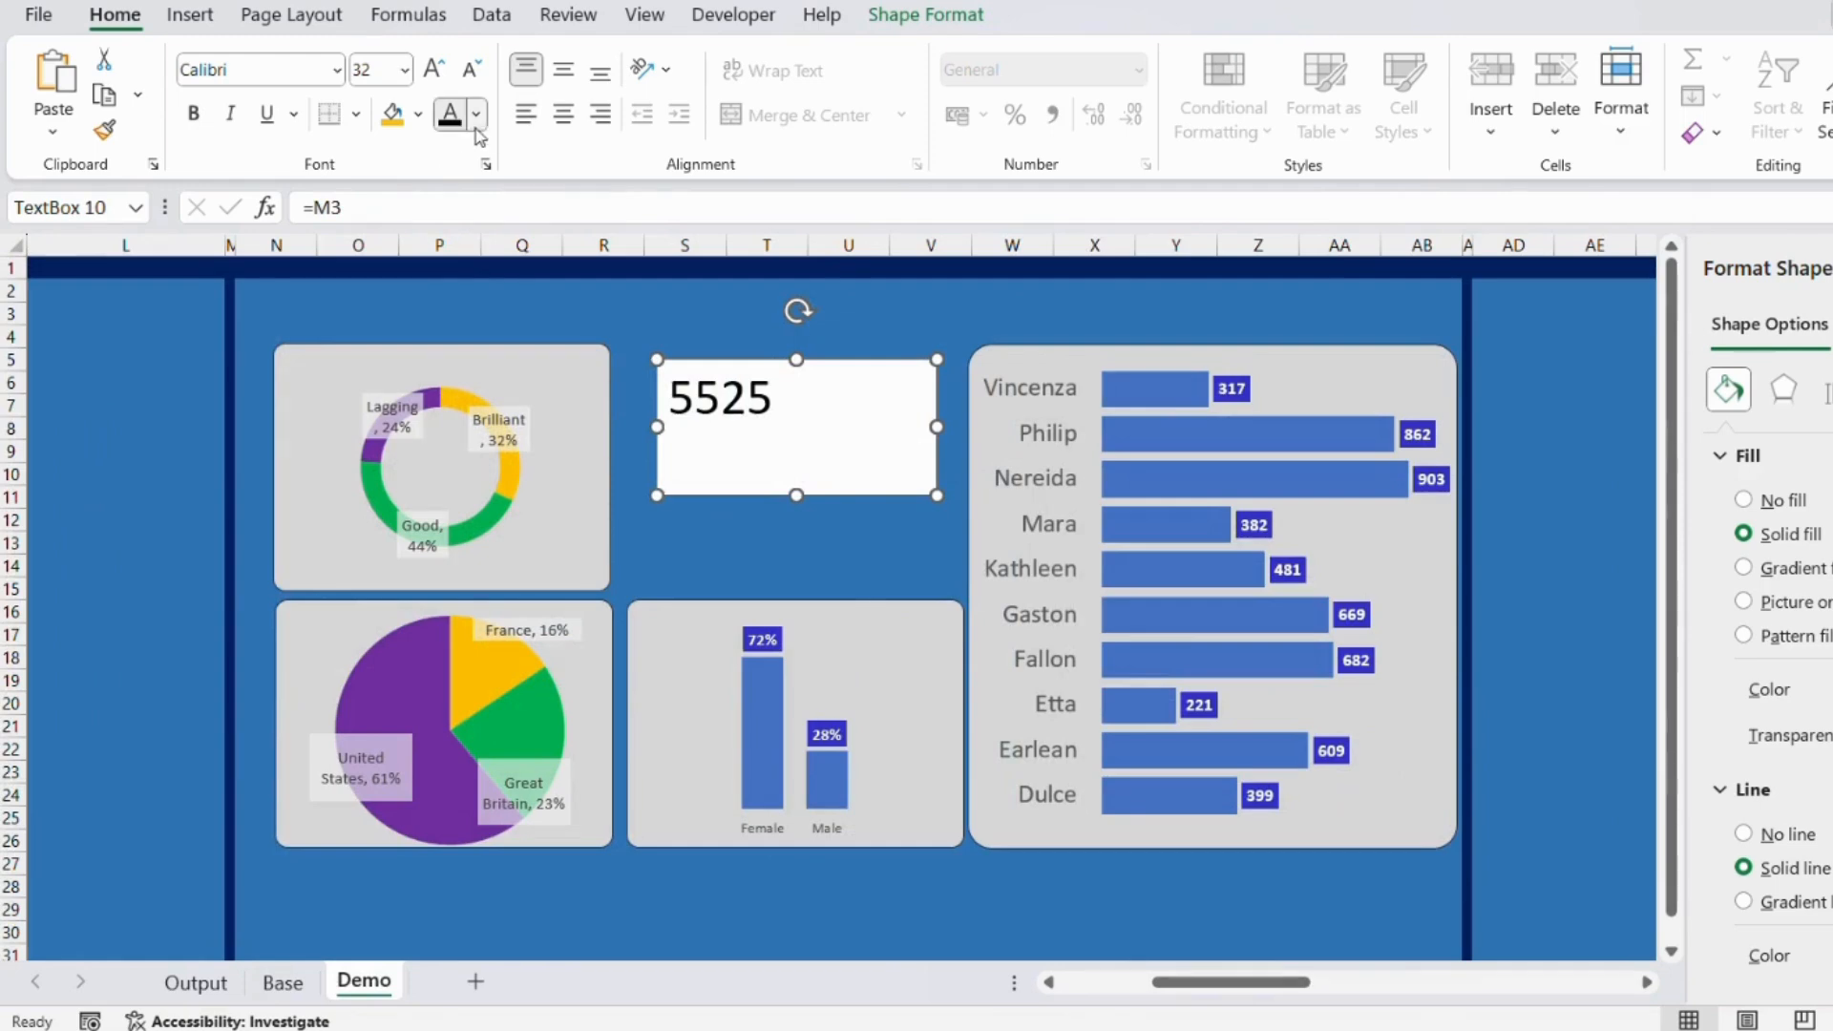
Recolour the total sales number with the recently used indigo blue and make it bold.
click(476, 115)
click(476, 688)
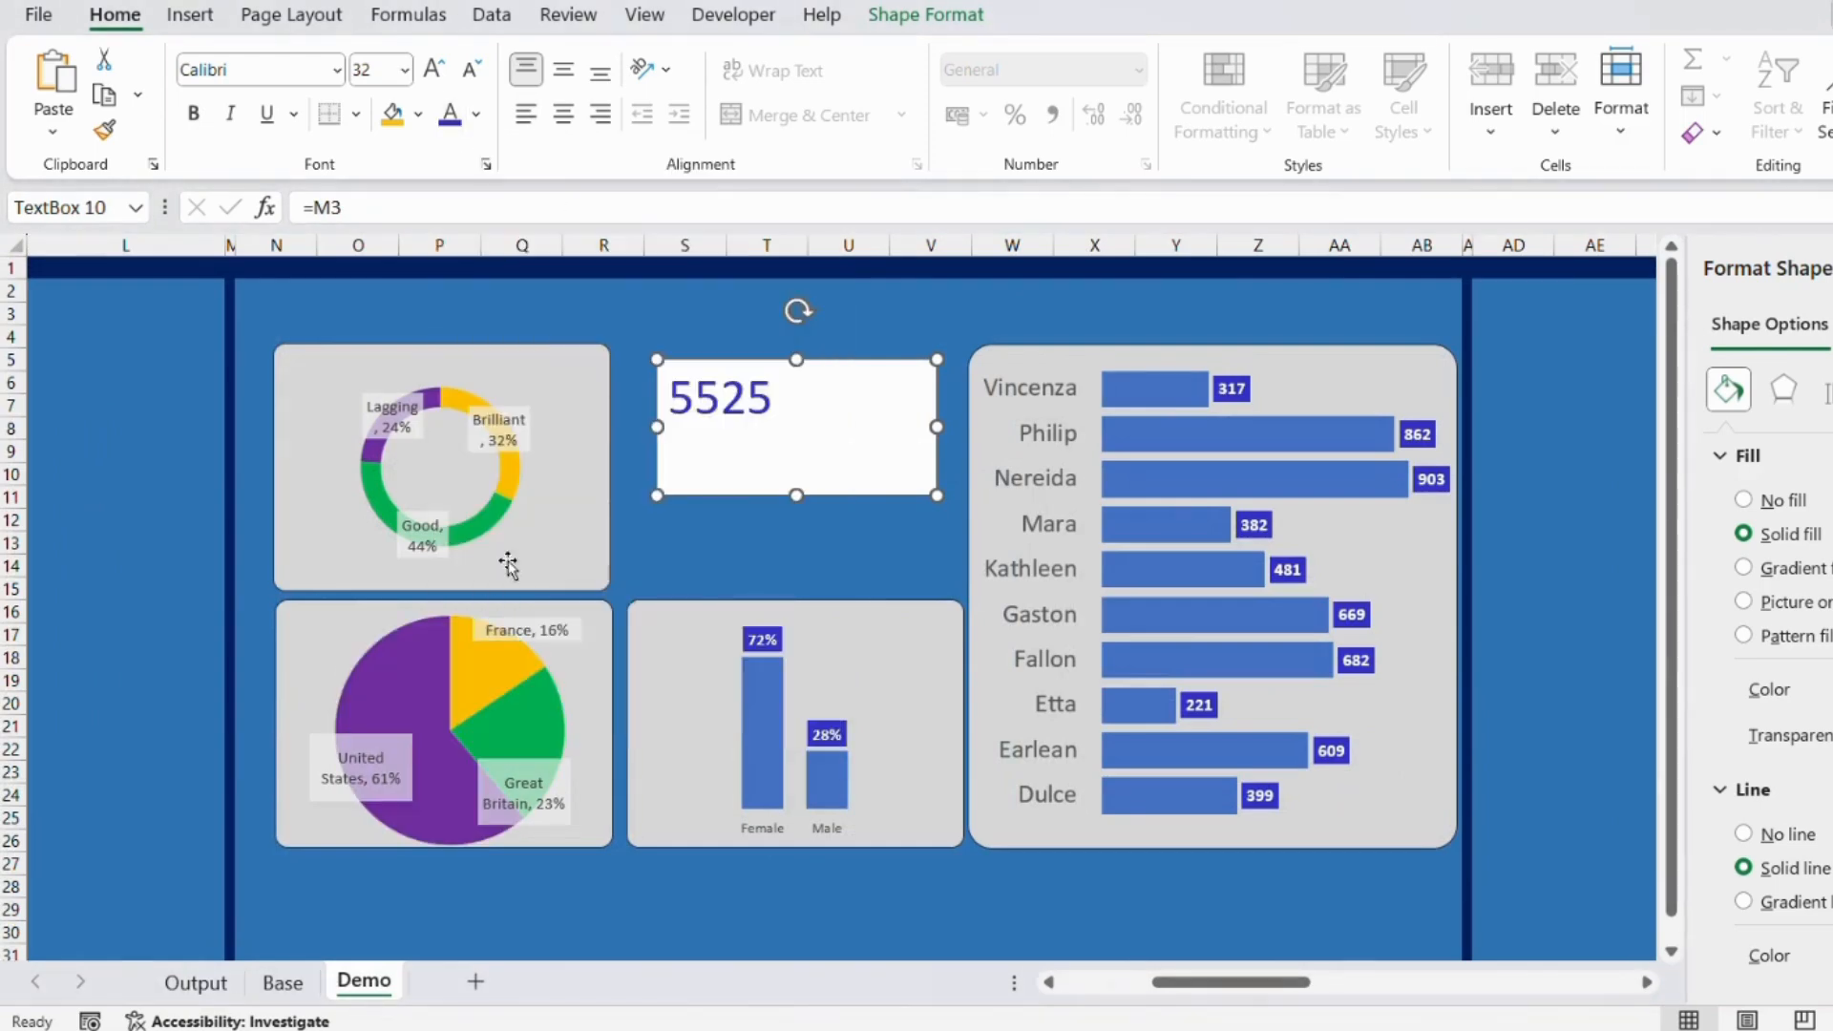
click(192, 114)
Enlarge the total sales number to one size below 60 pt, centre it horizontally, and nudge its text box slightly down.
click(434, 69)
click(434, 69)
click(434, 69)
click(433, 69)
click(434, 69)
click(434, 69)
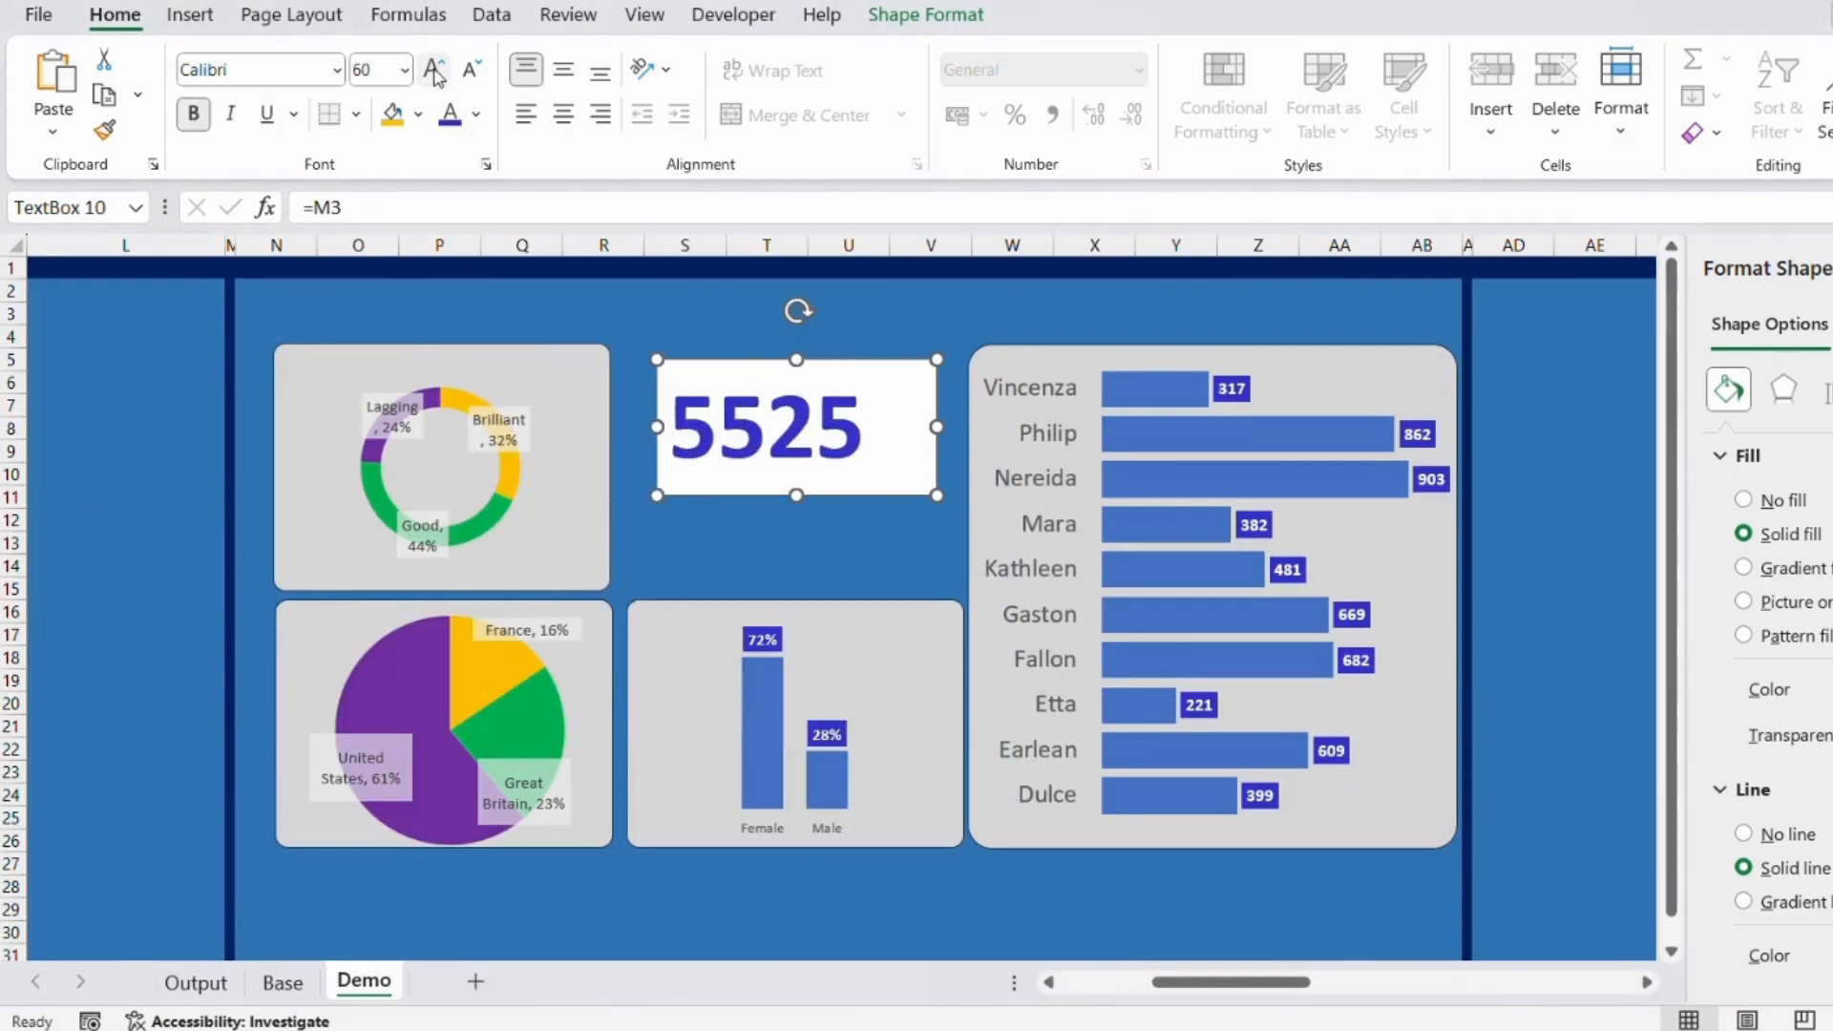
click(471, 69)
click(561, 115)
drag(756, 368, 750, 388)
click(586, 602)
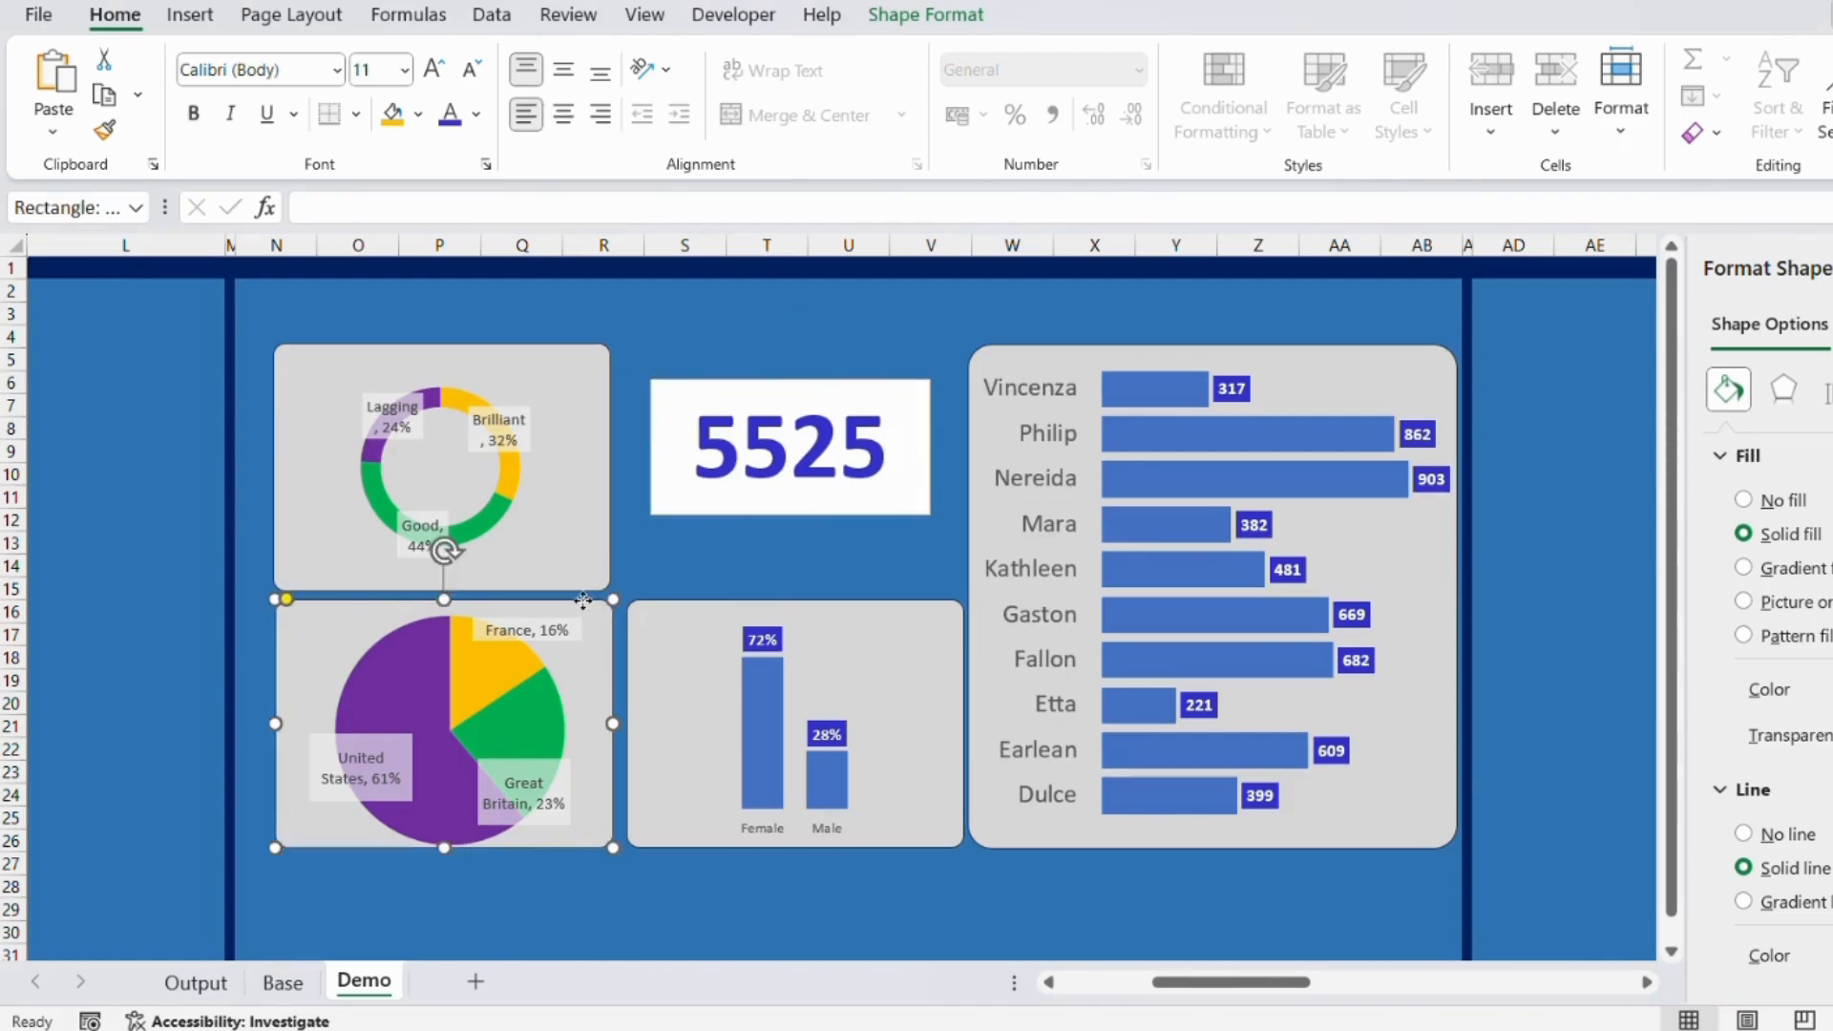
drag(565, 576, 584, 499)
key(ctrl+z)
click(583, 502)
key(ctrl+z)
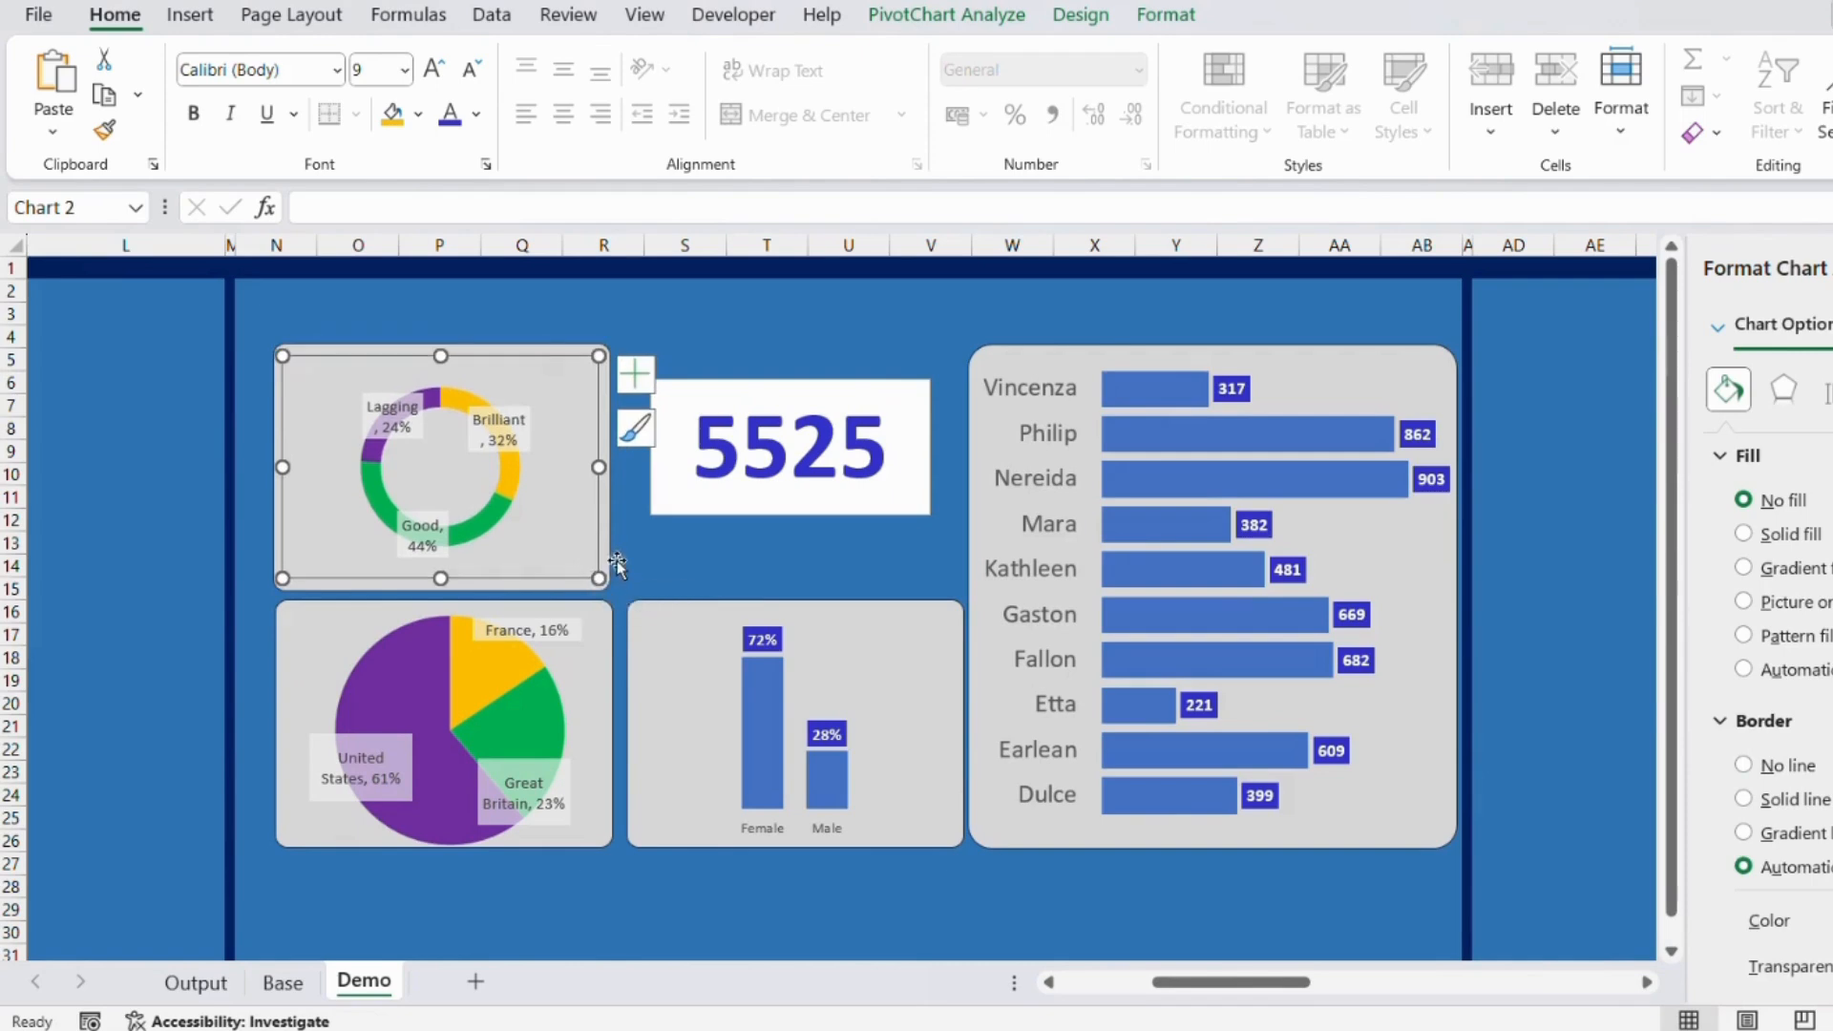
Move the doughnut chart and its grey panel up to about row 3, and remove the chart's border.
drag(608, 561, 610, 520)
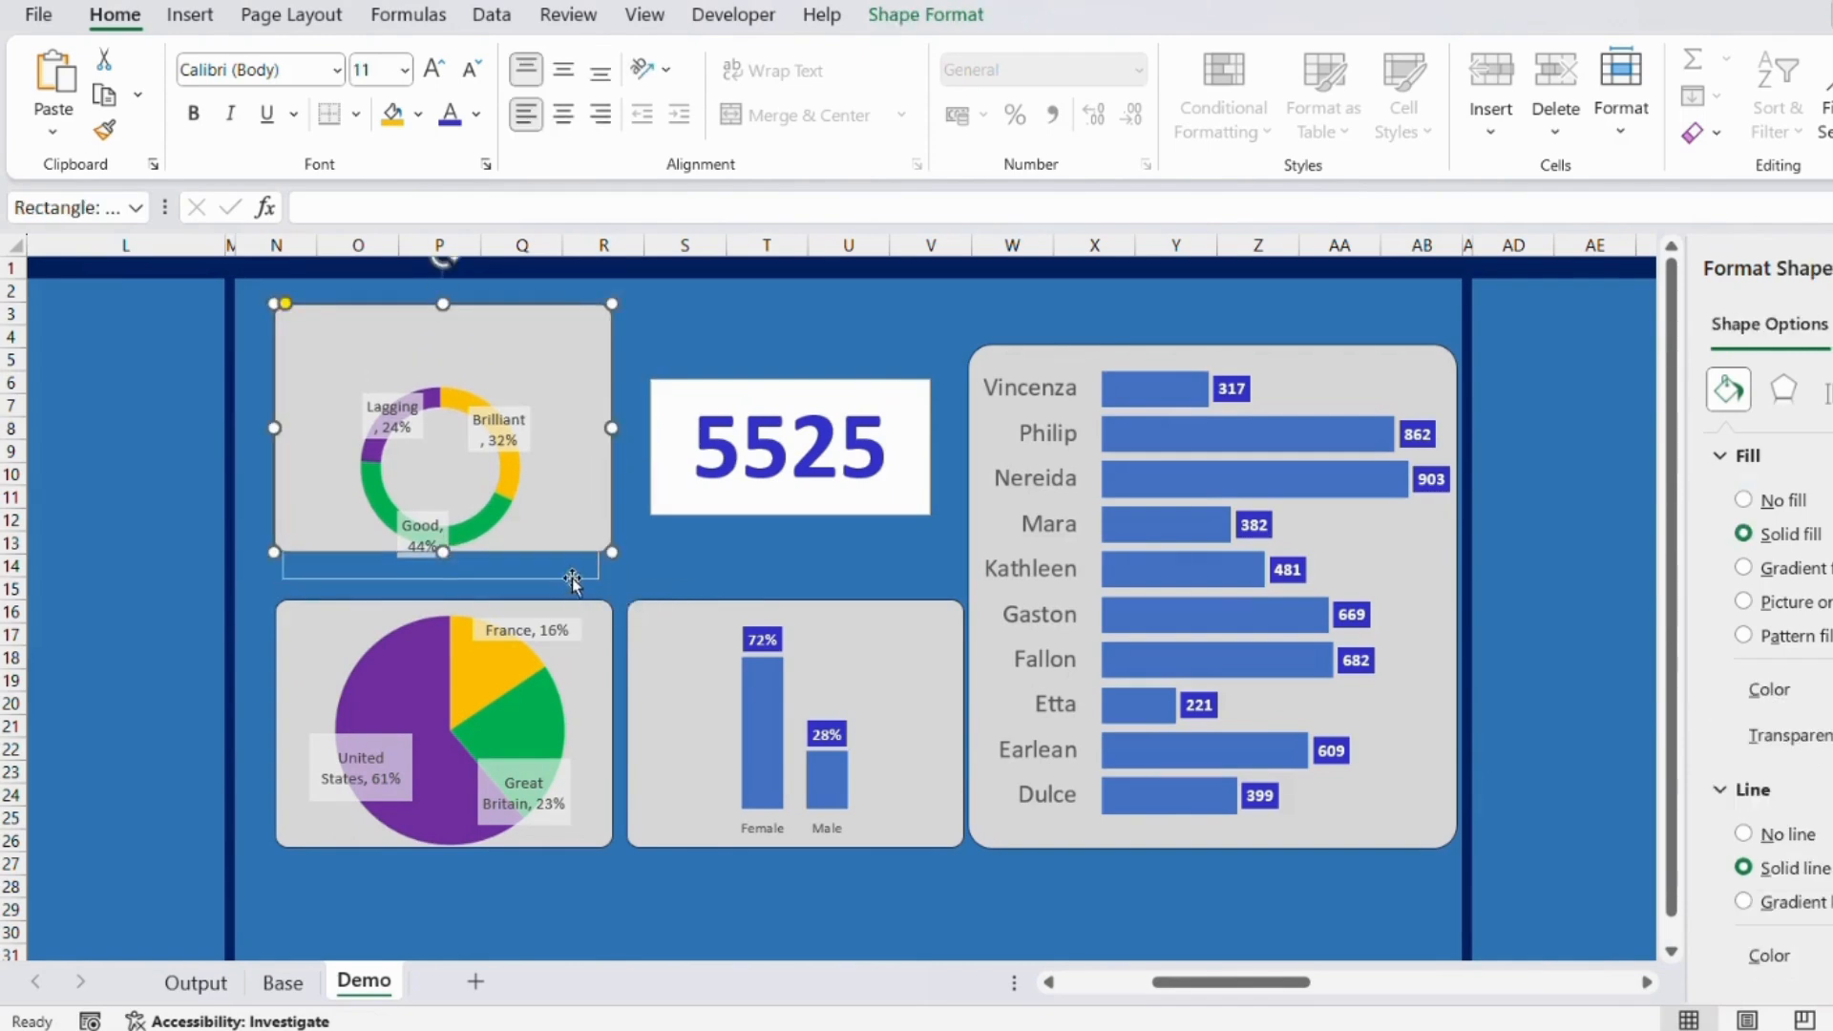
click(571, 577)
click(573, 520)
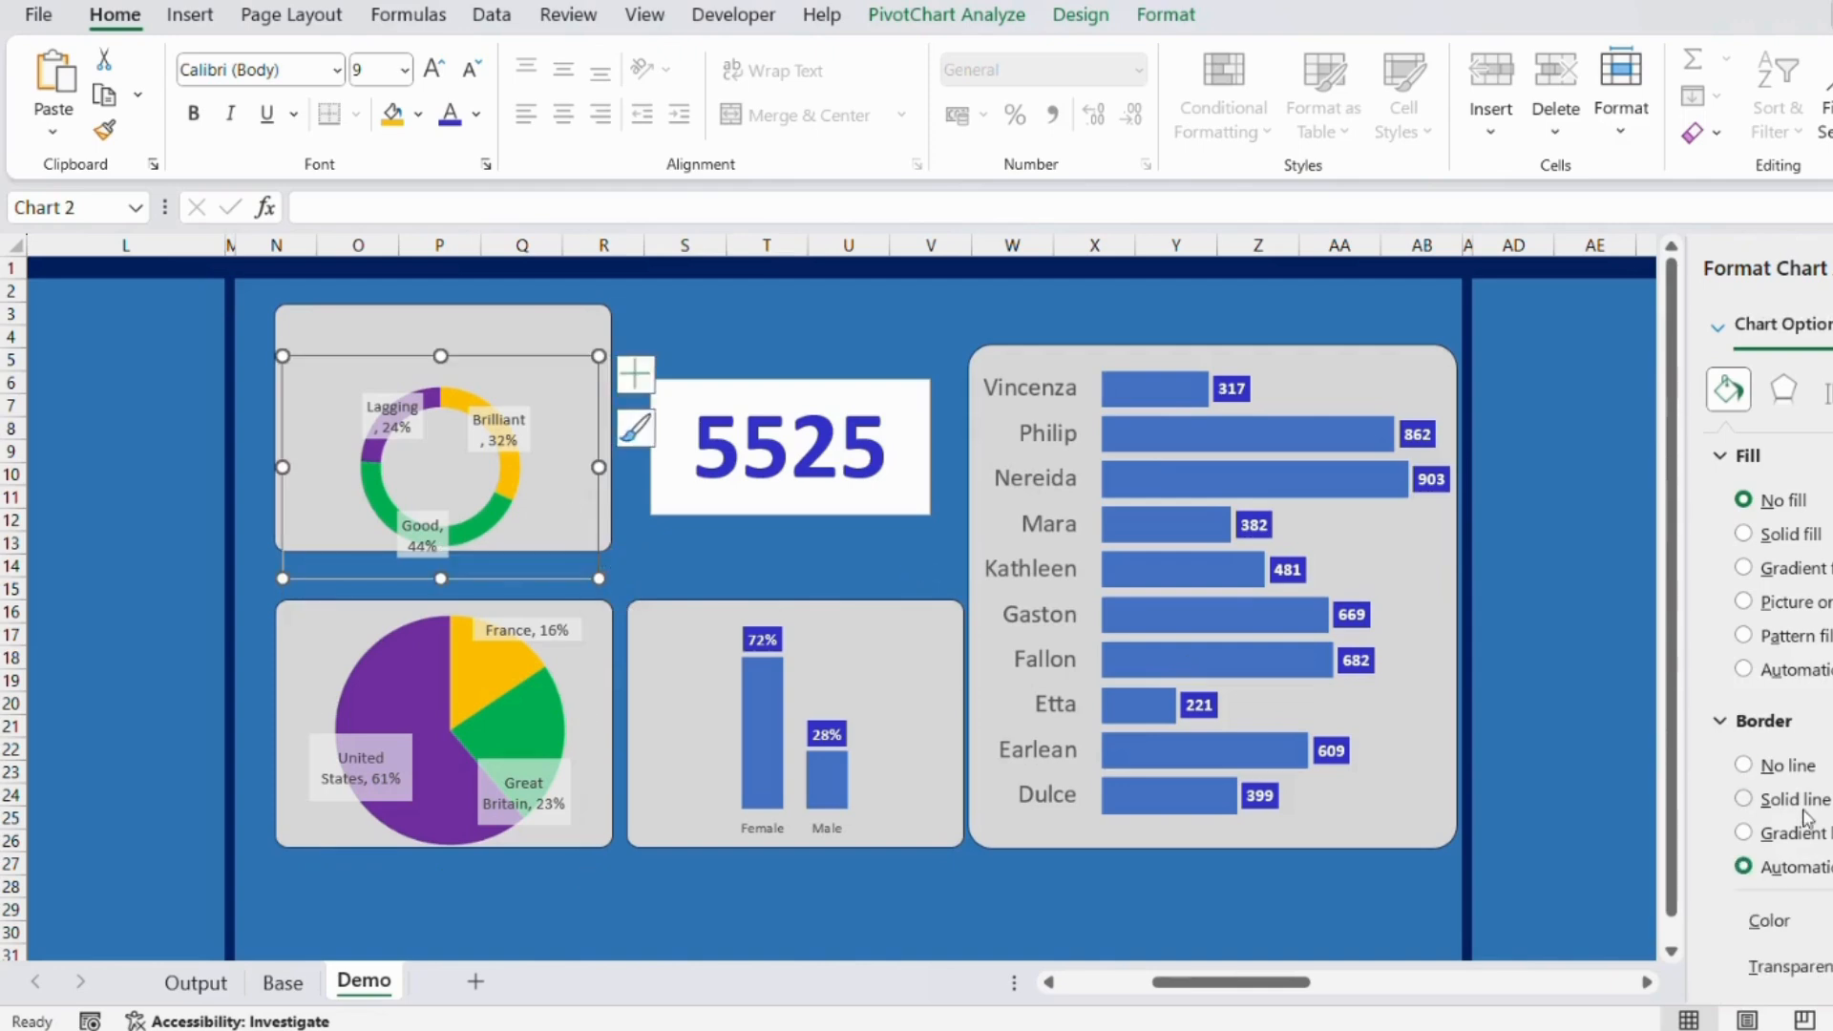
click(1782, 765)
drag(559, 358, 564, 316)
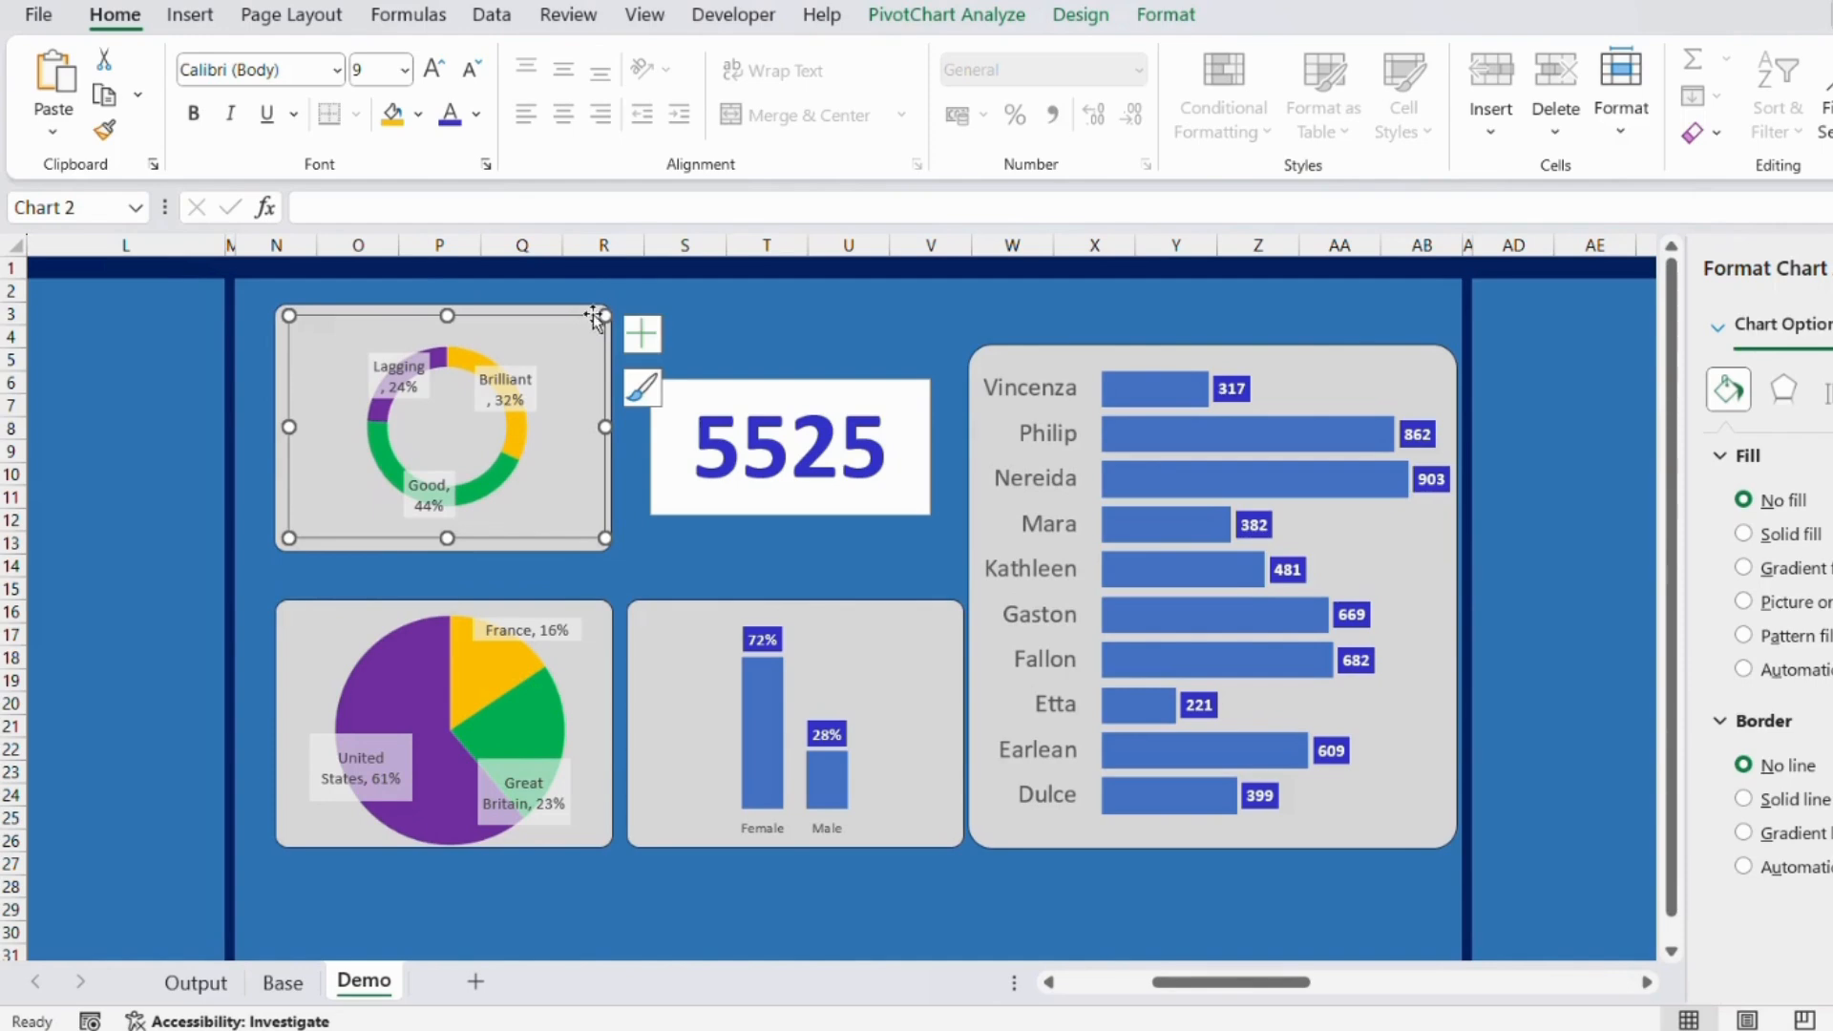
Increase the height of row 1 for the header band, and shift the doughnut chart together with its panel slightly down.
click(592, 308)
drag(21, 280, 27, 325)
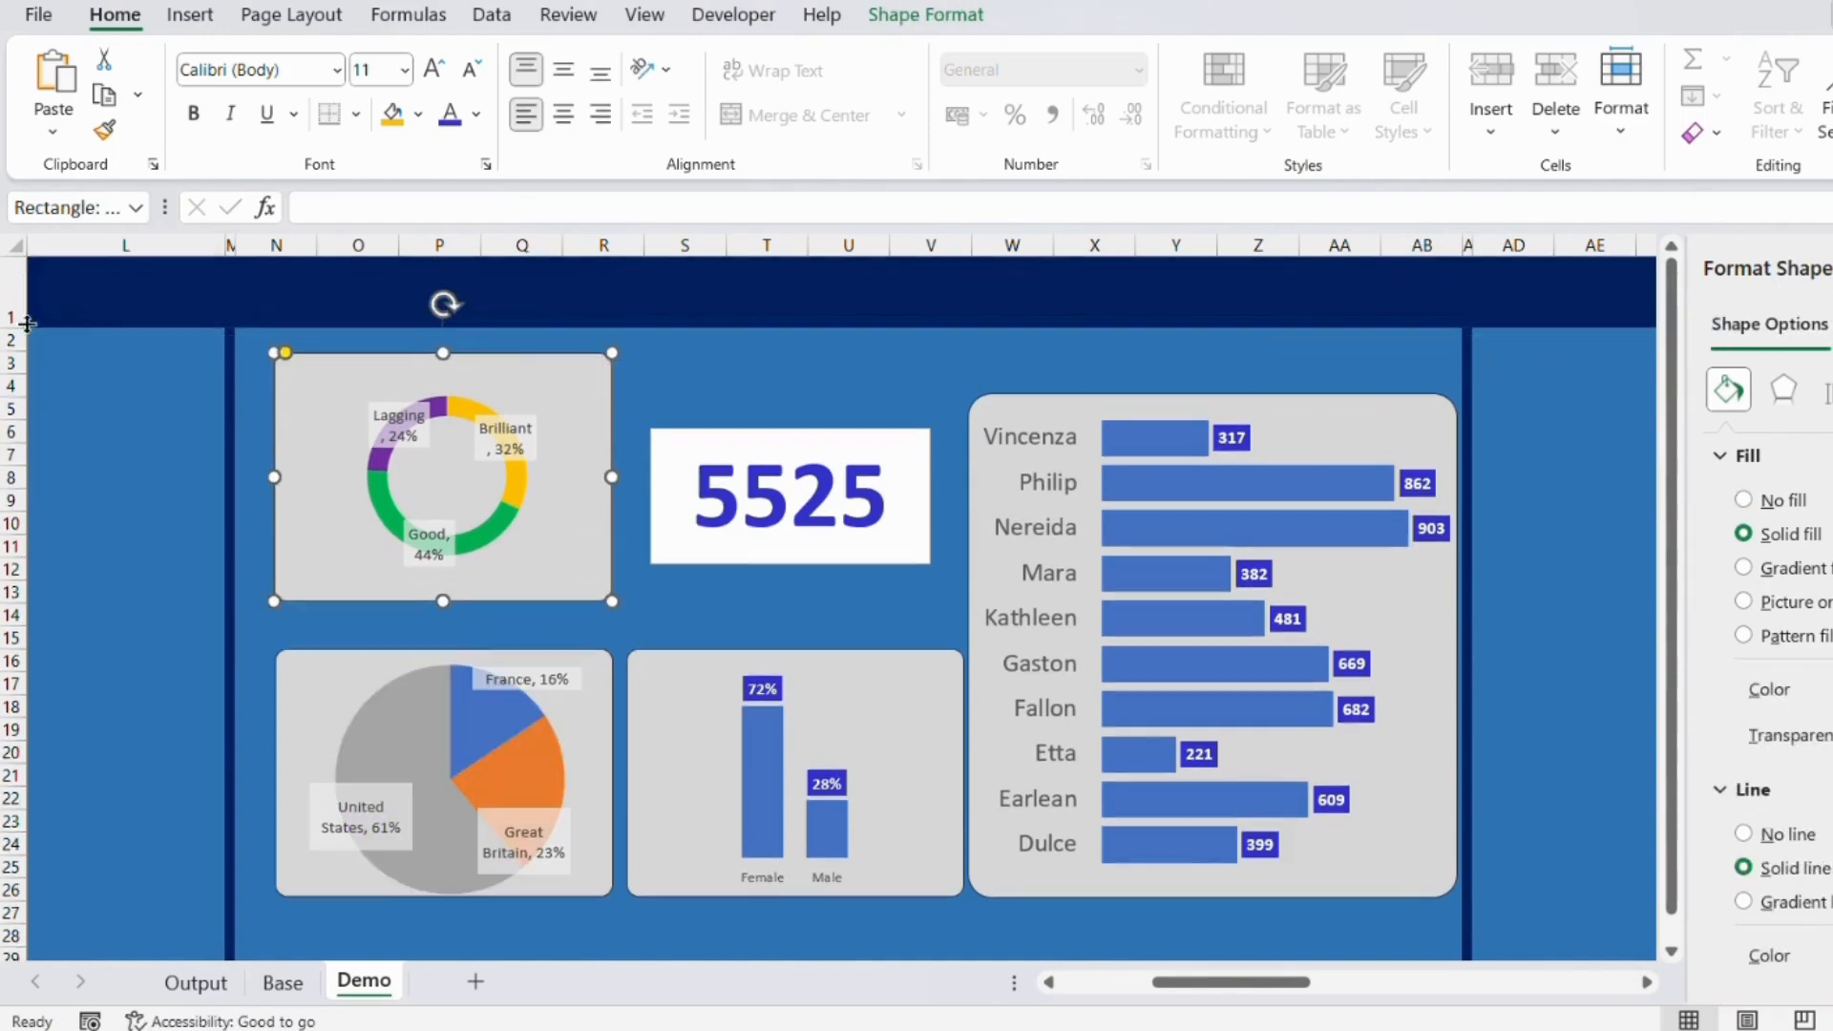
ctrl+click(483, 454)
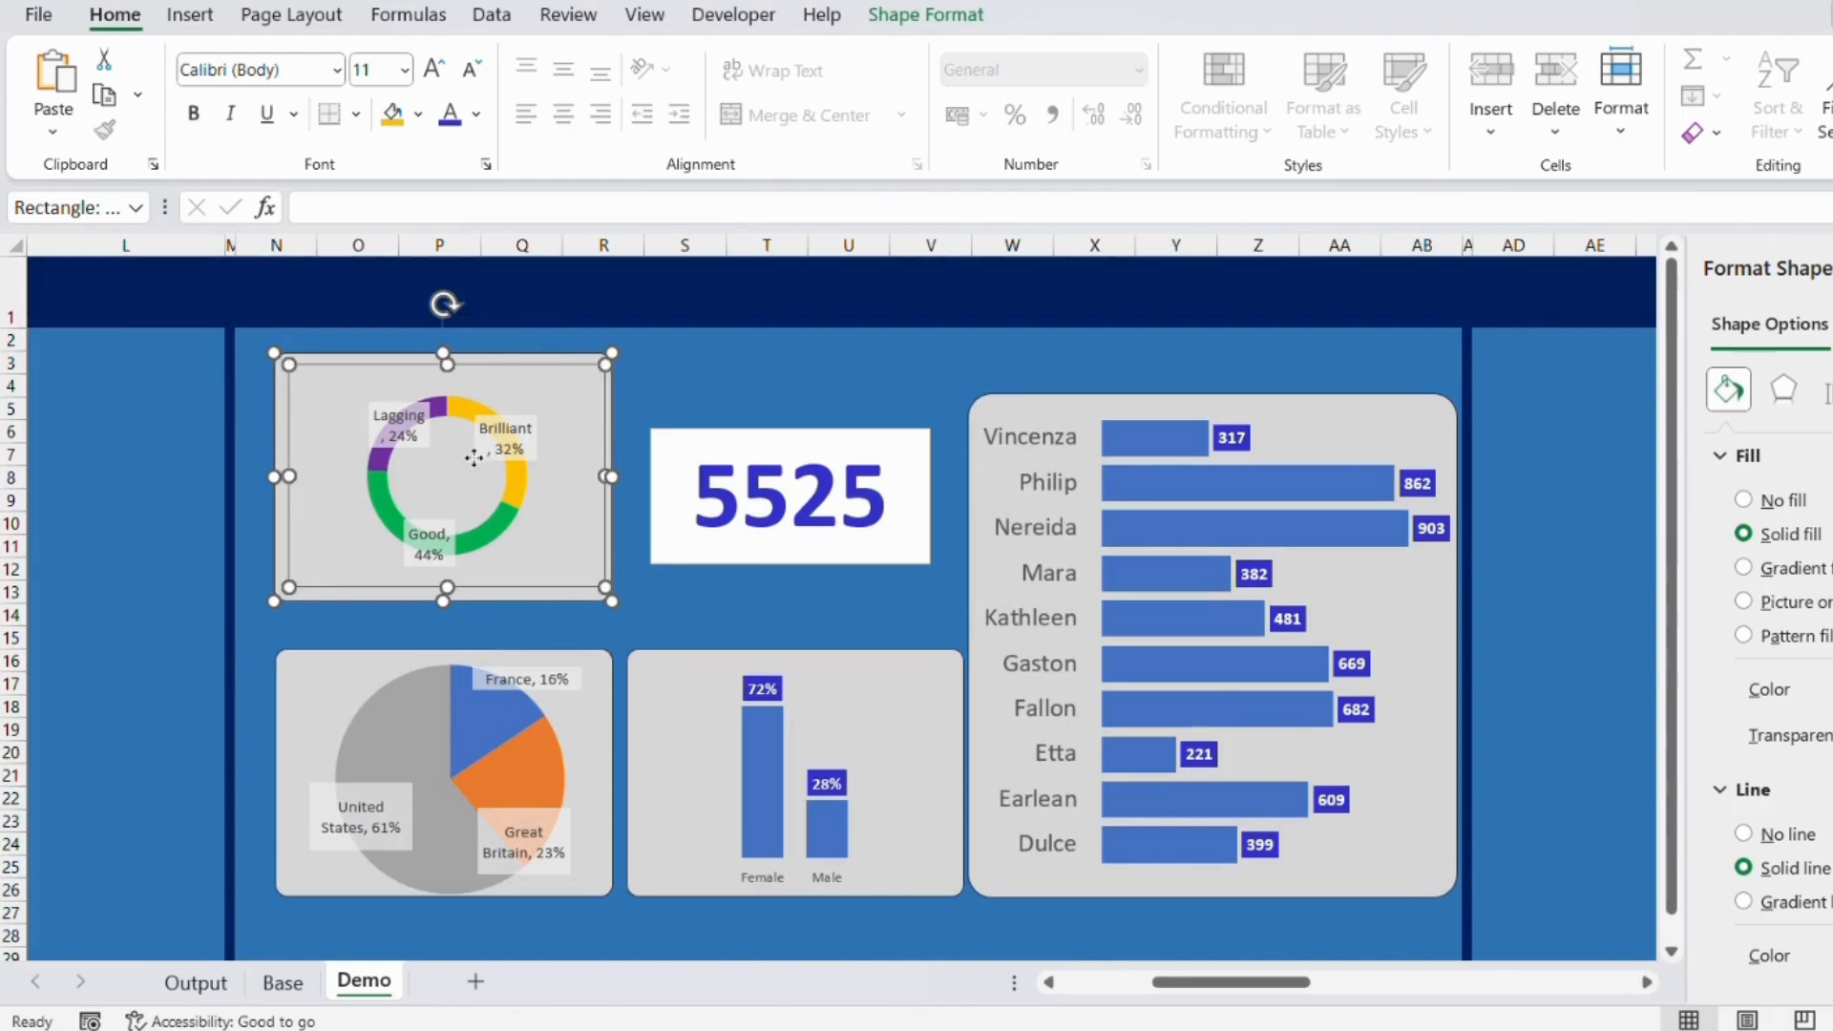
key(ctrl+g)
click(953, 341)
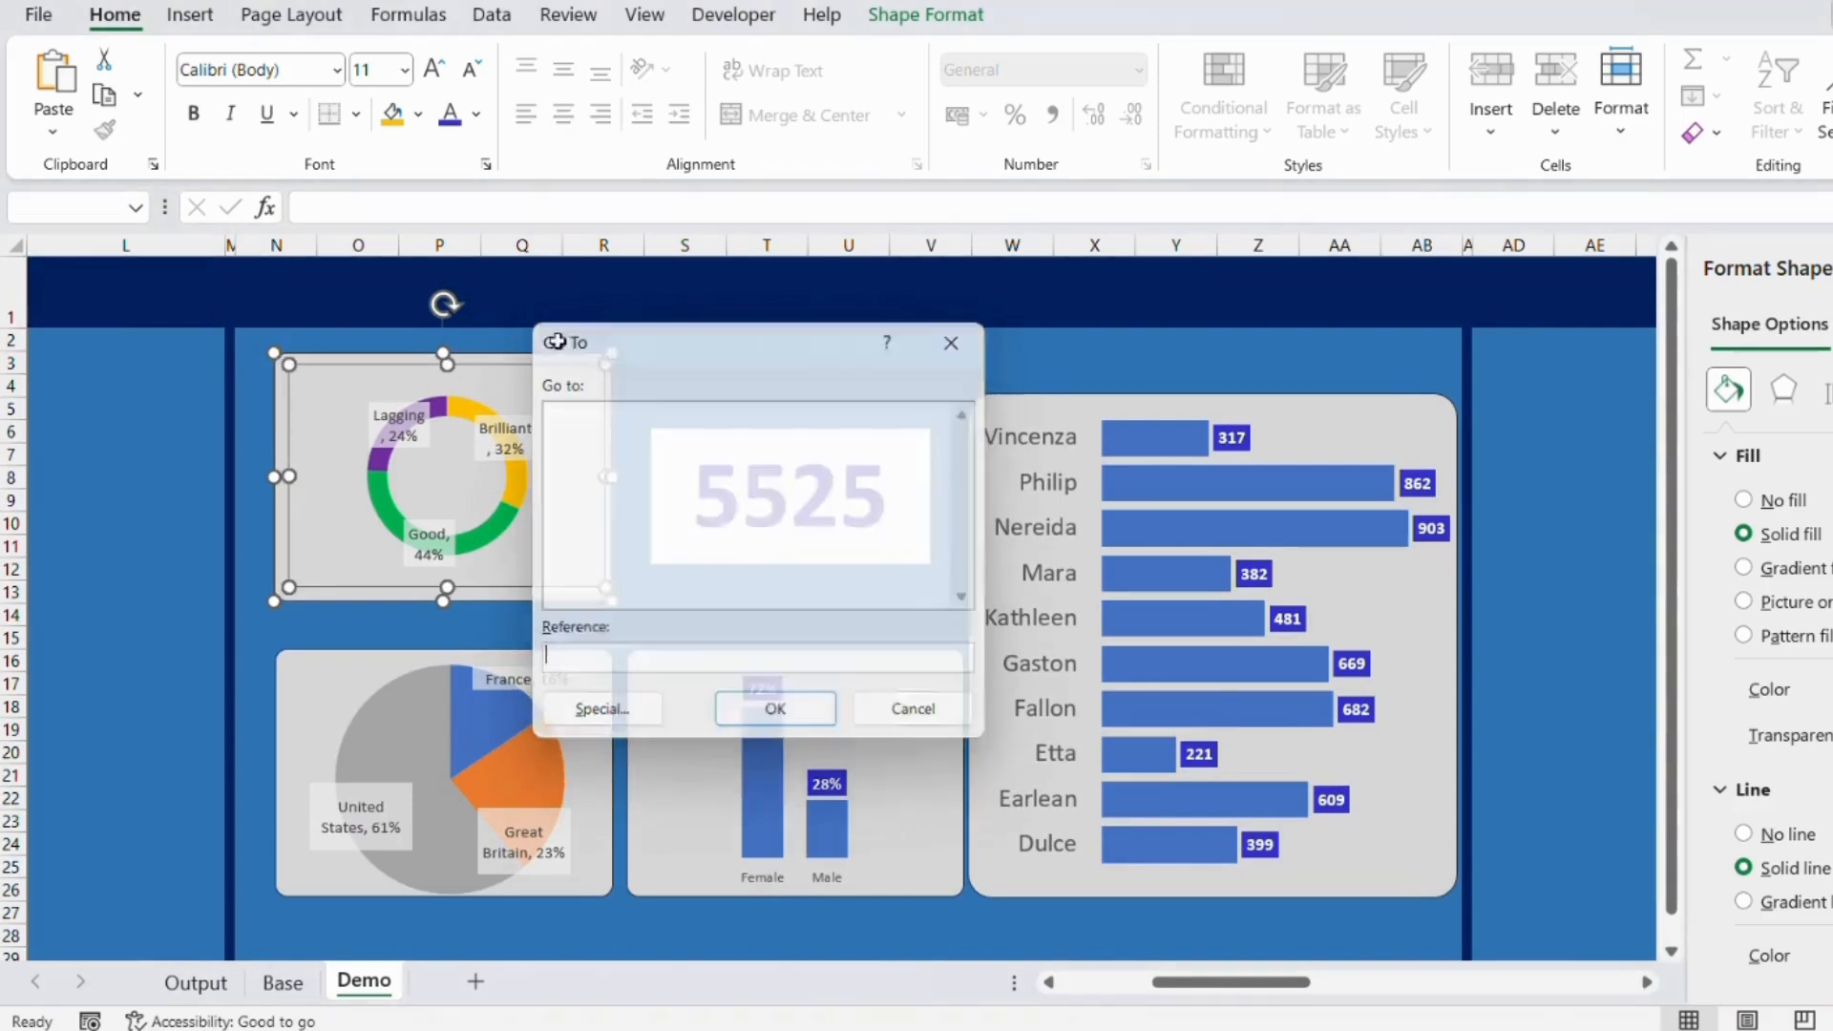
drag(524, 360, 525, 372)
Shorten the managers bar chart and its grey panel by lowering their upper edges to about row 6.
click(1001, 404)
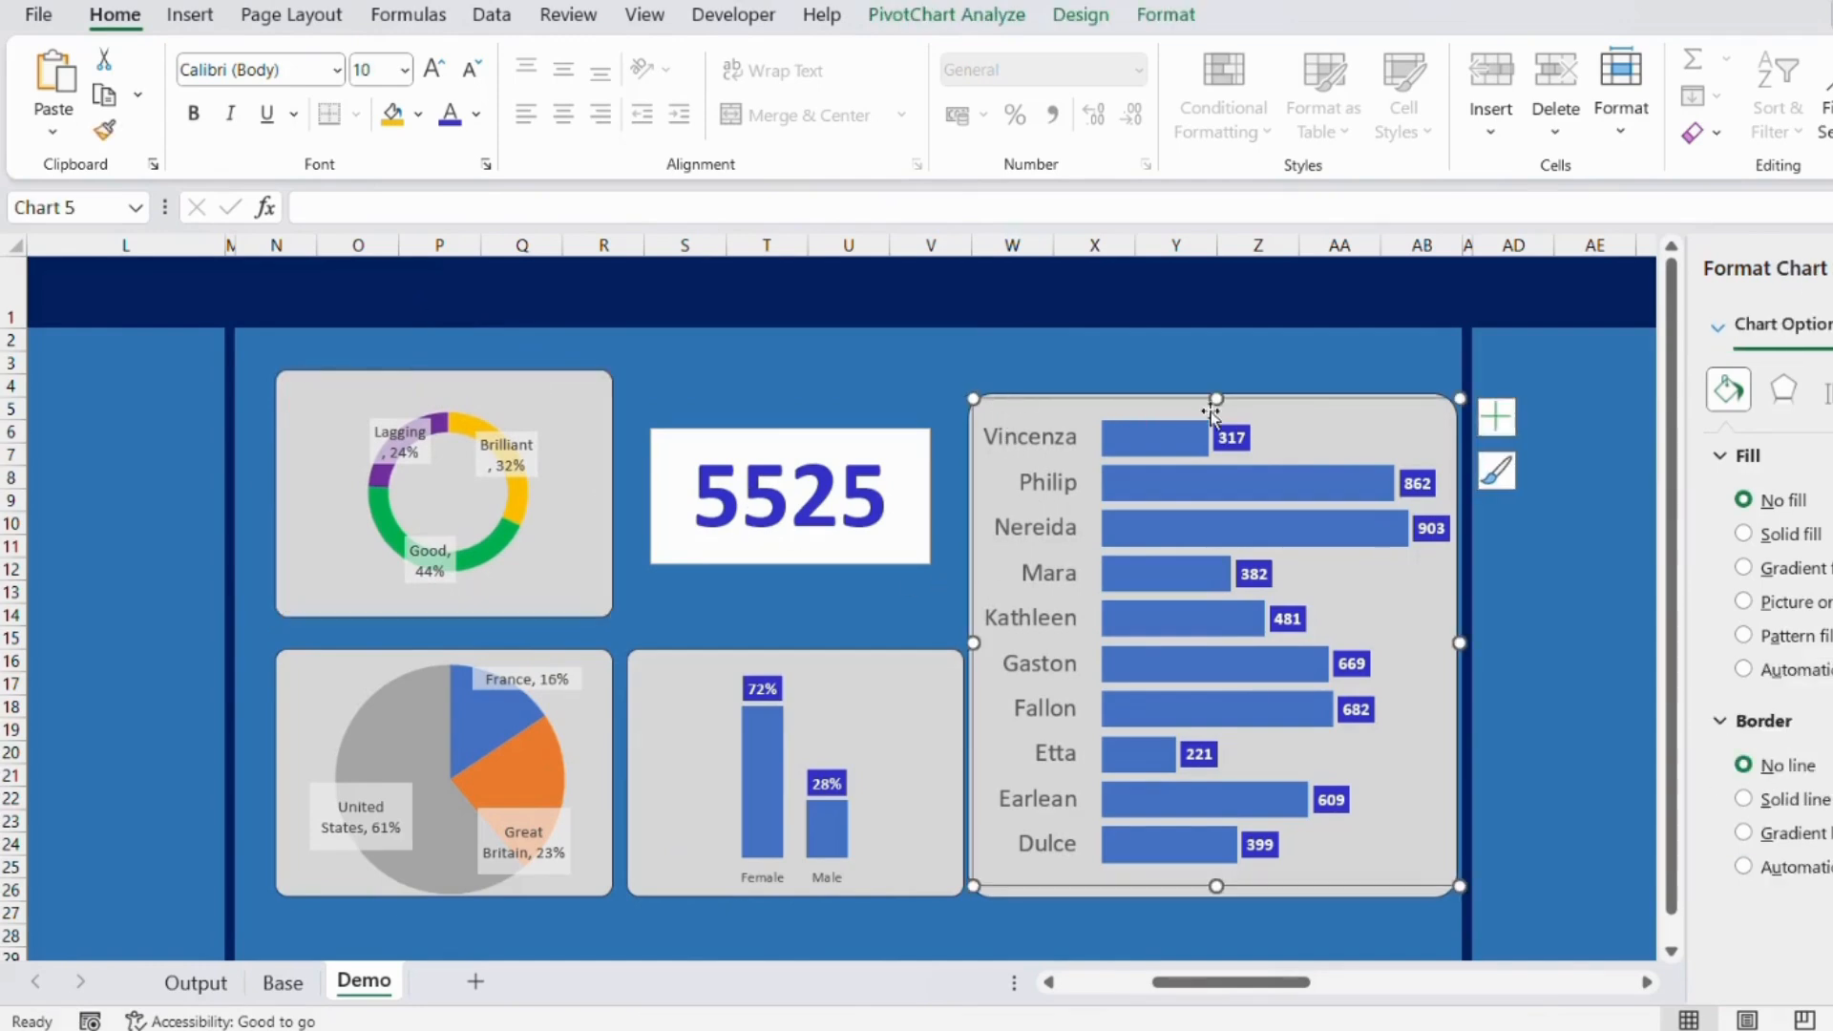
click(1248, 381)
click(1241, 393)
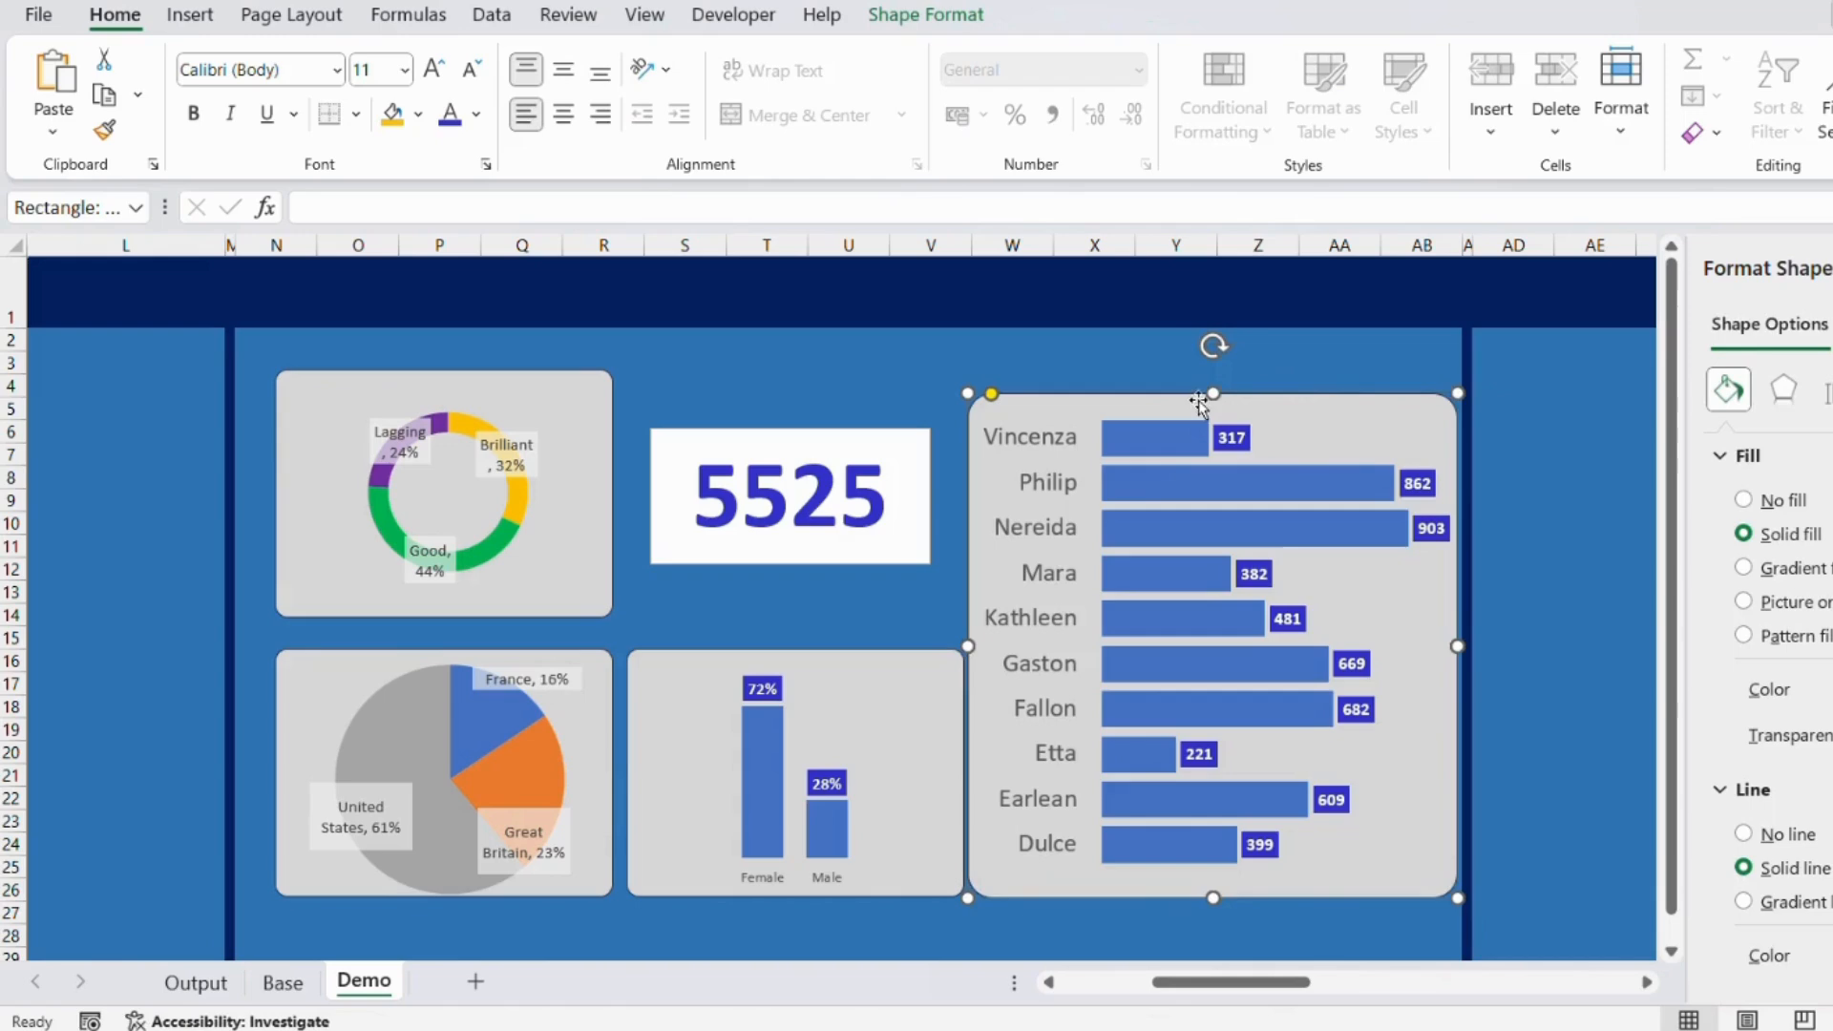
drag(1208, 393, 1146, 421)
click(1273, 422)
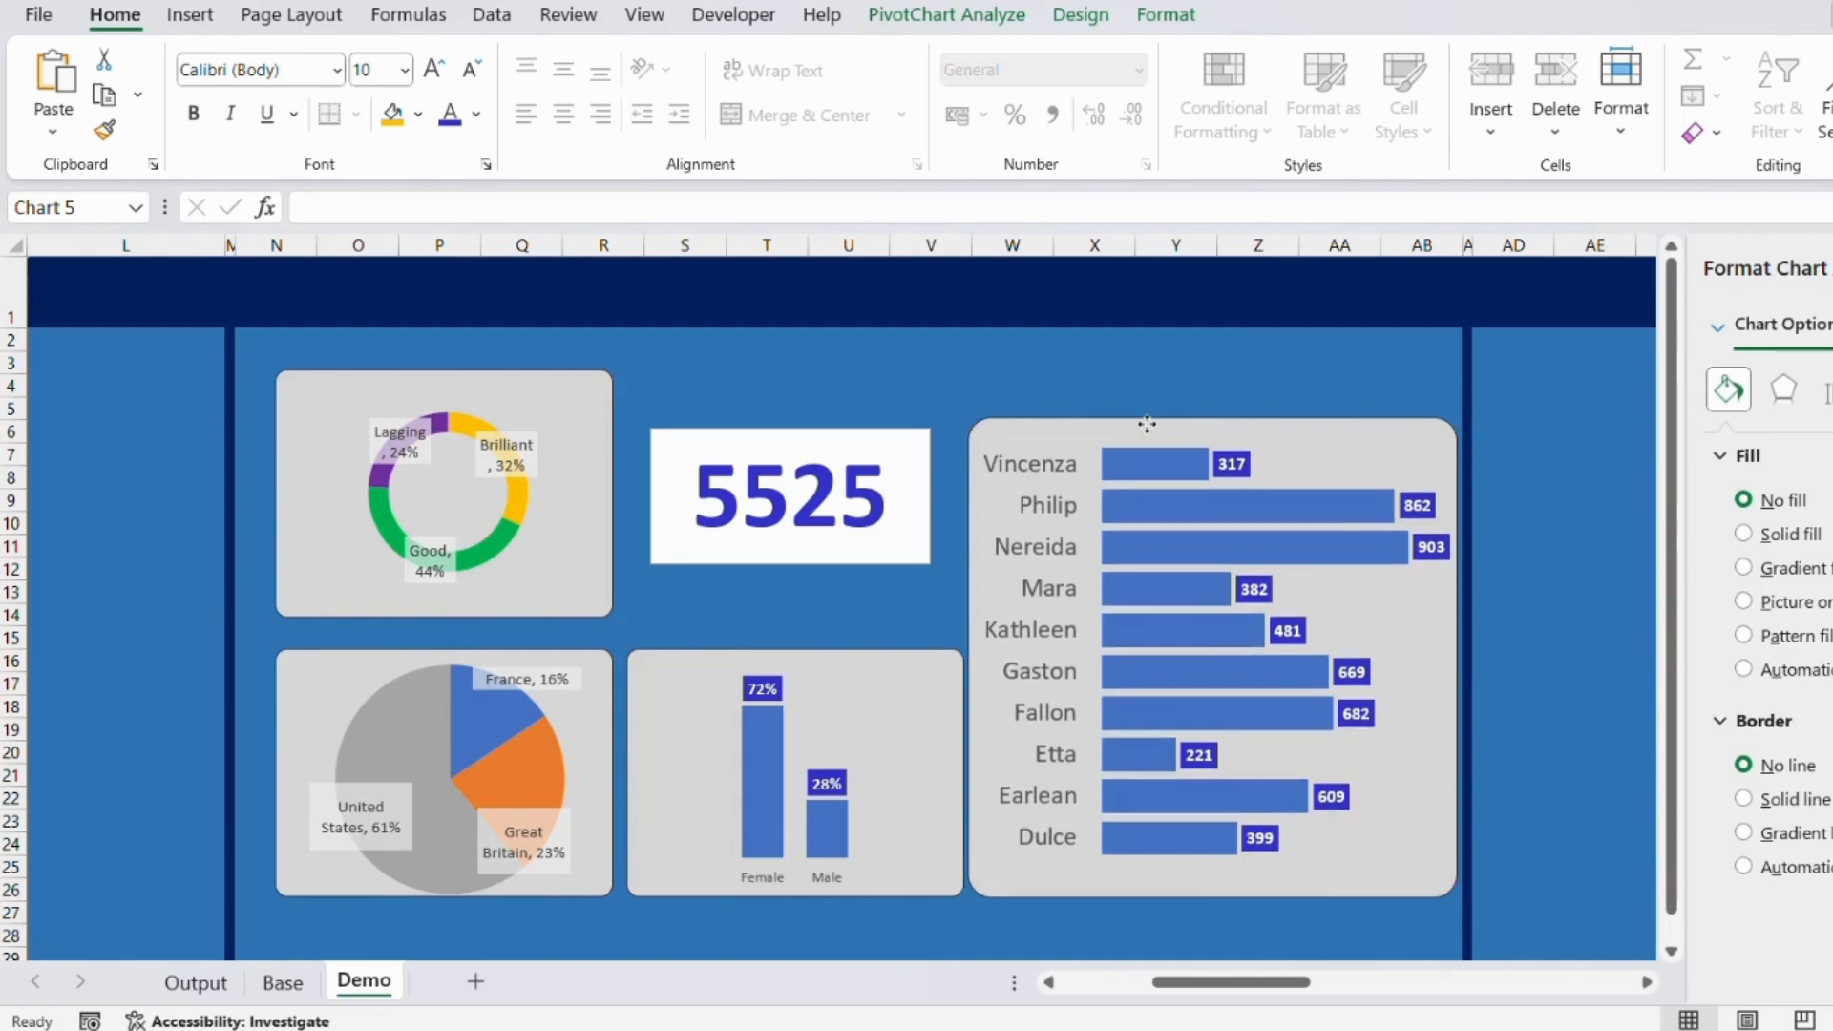
click(1124, 361)
Narrow the managers bar chart slightly and centre it horizontally within its grey panel.
click(1056, 435)
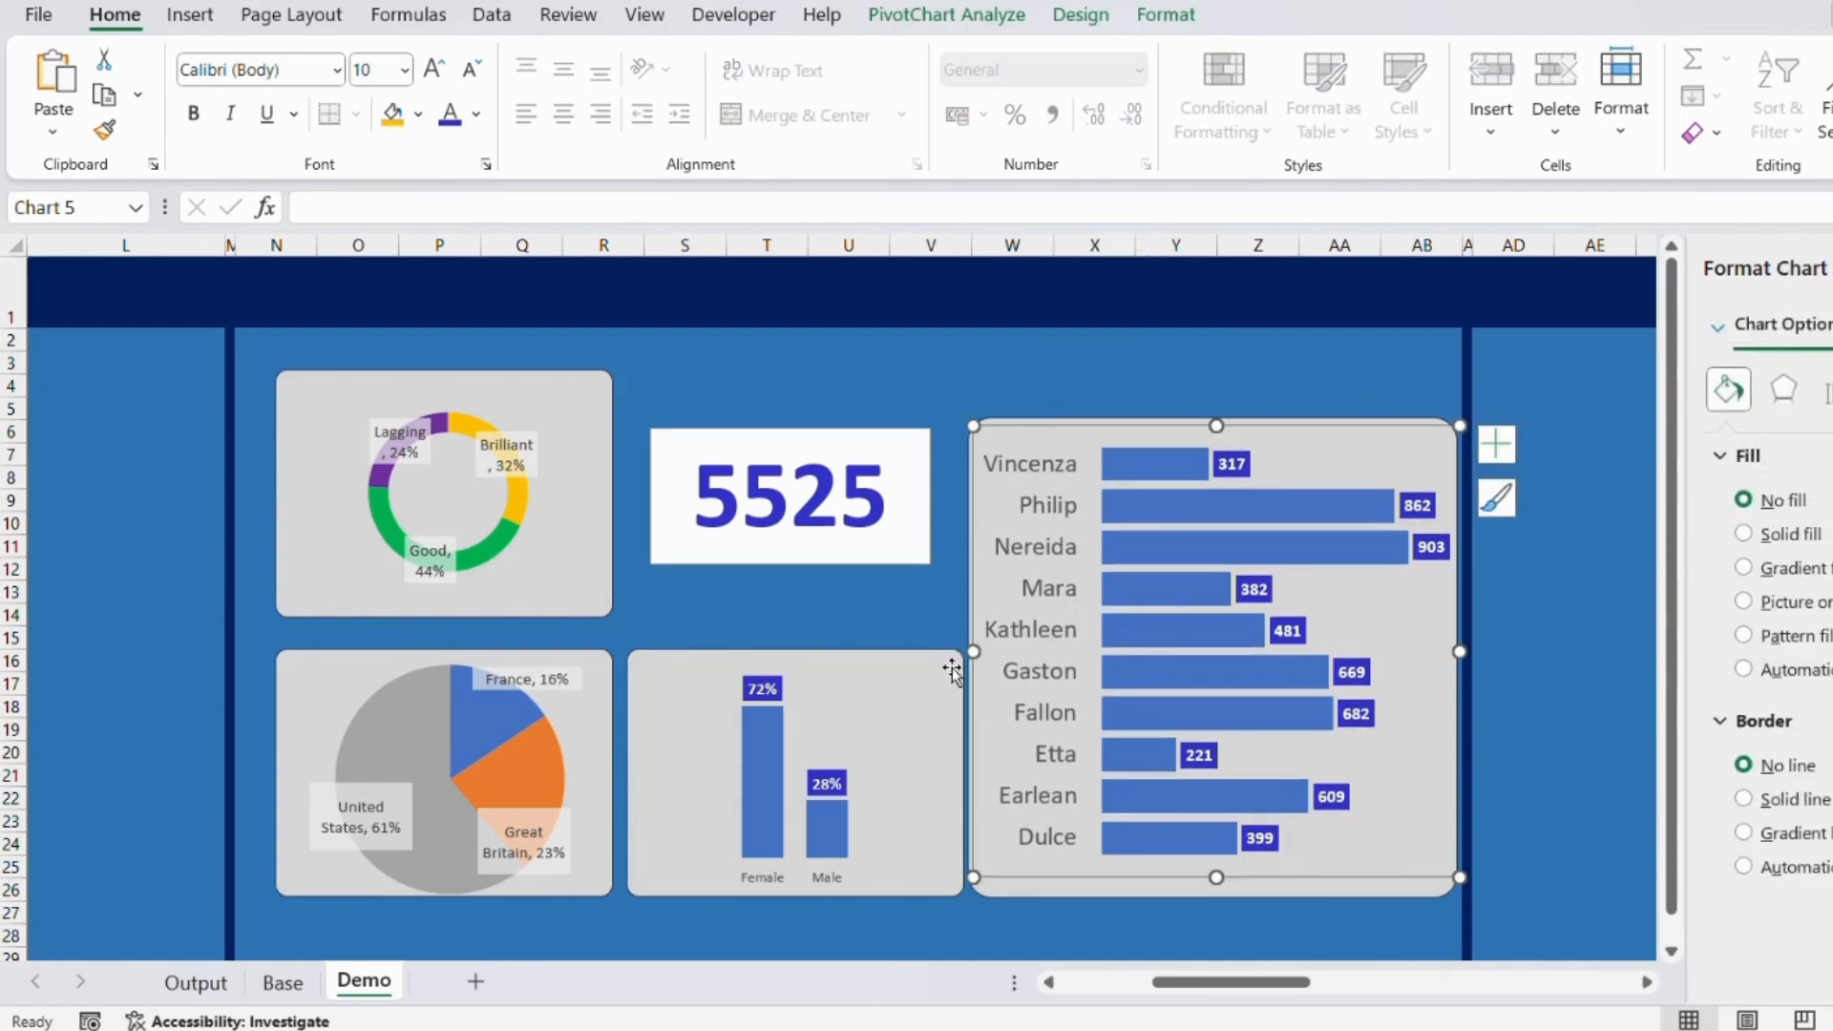
drag(972, 653, 983, 652)
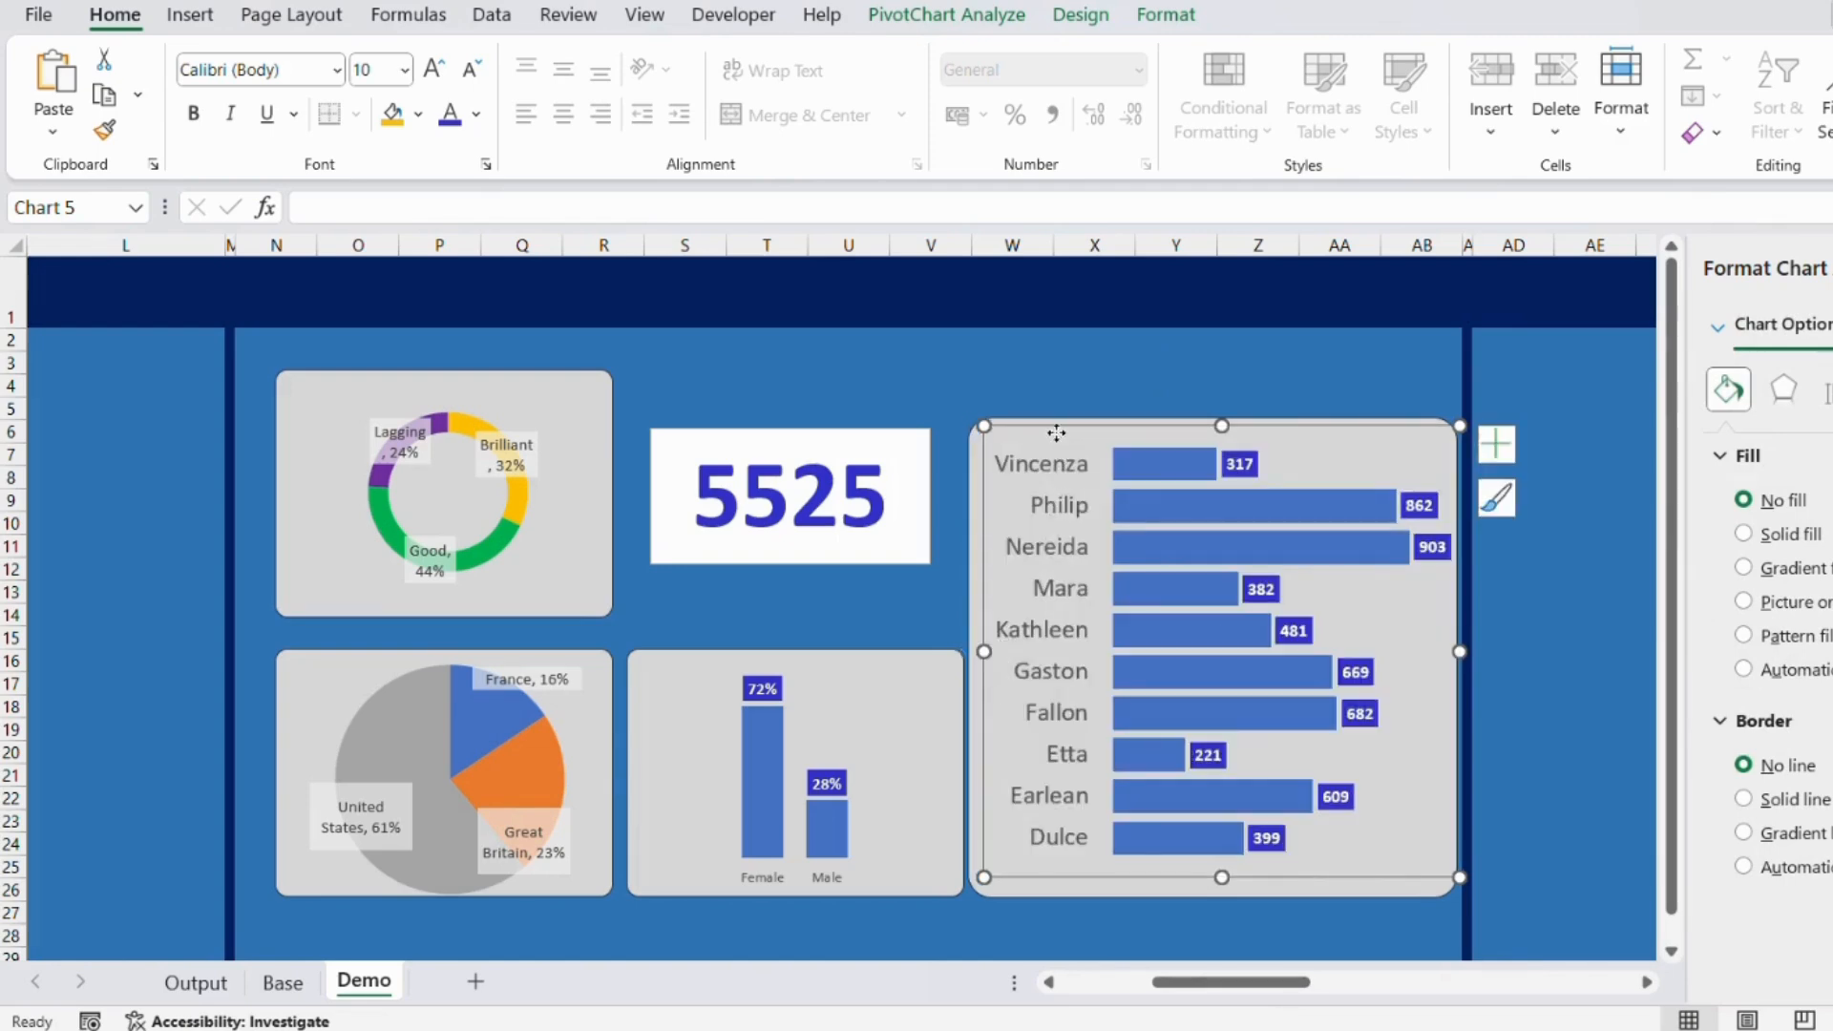
key(ctrl+z)
click(1012, 386)
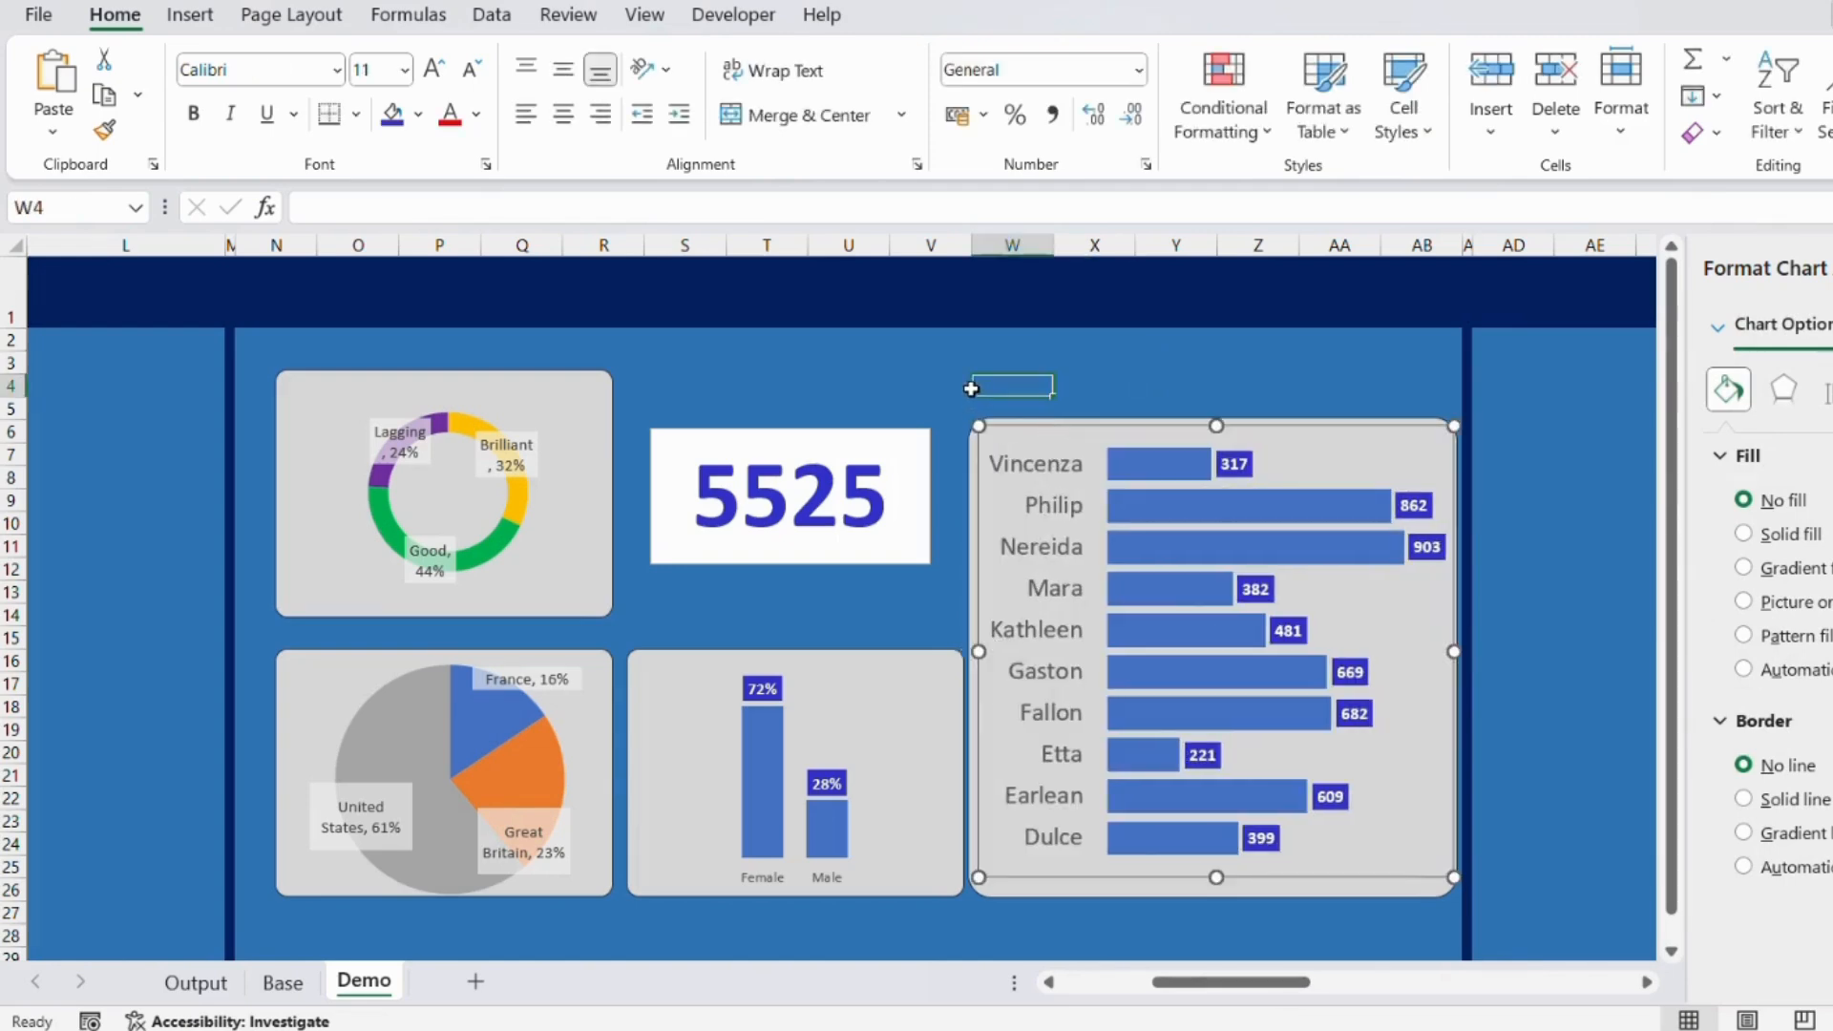
Shrink the country pie chart so that it fits inside its grey panel below the doughnut chart.
click(457, 390)
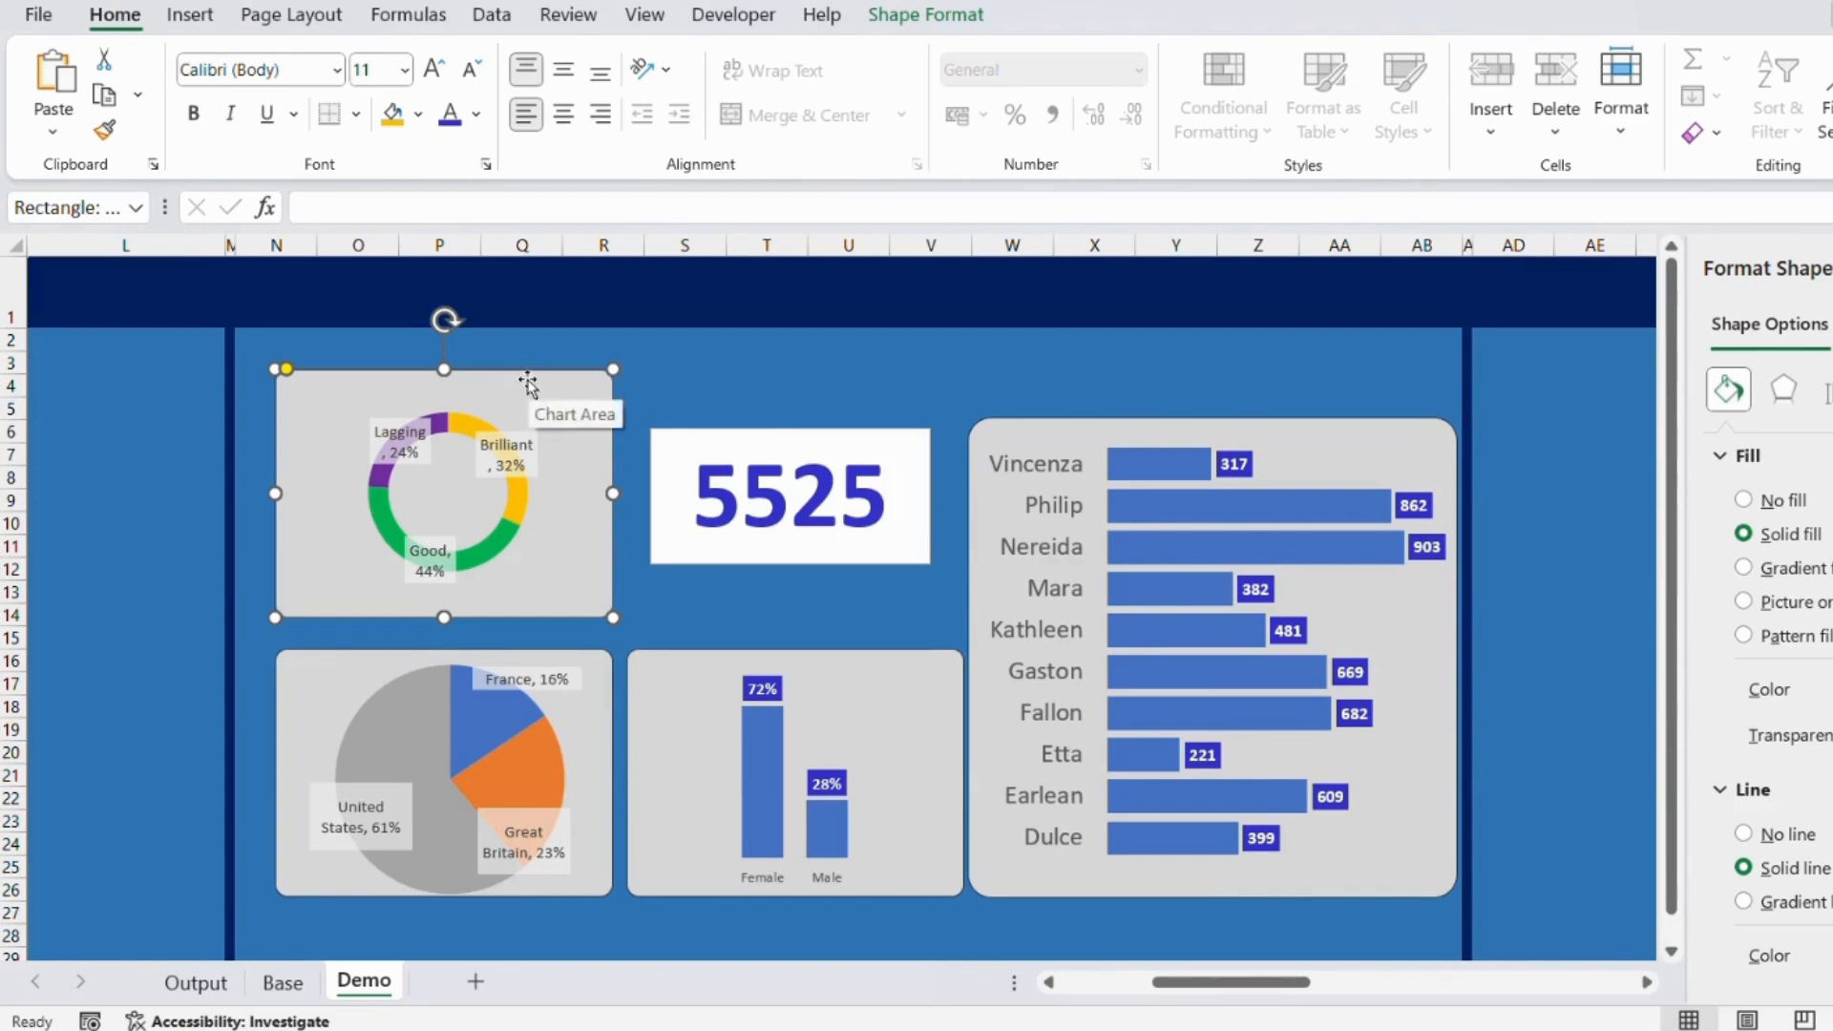
click(426, 657)
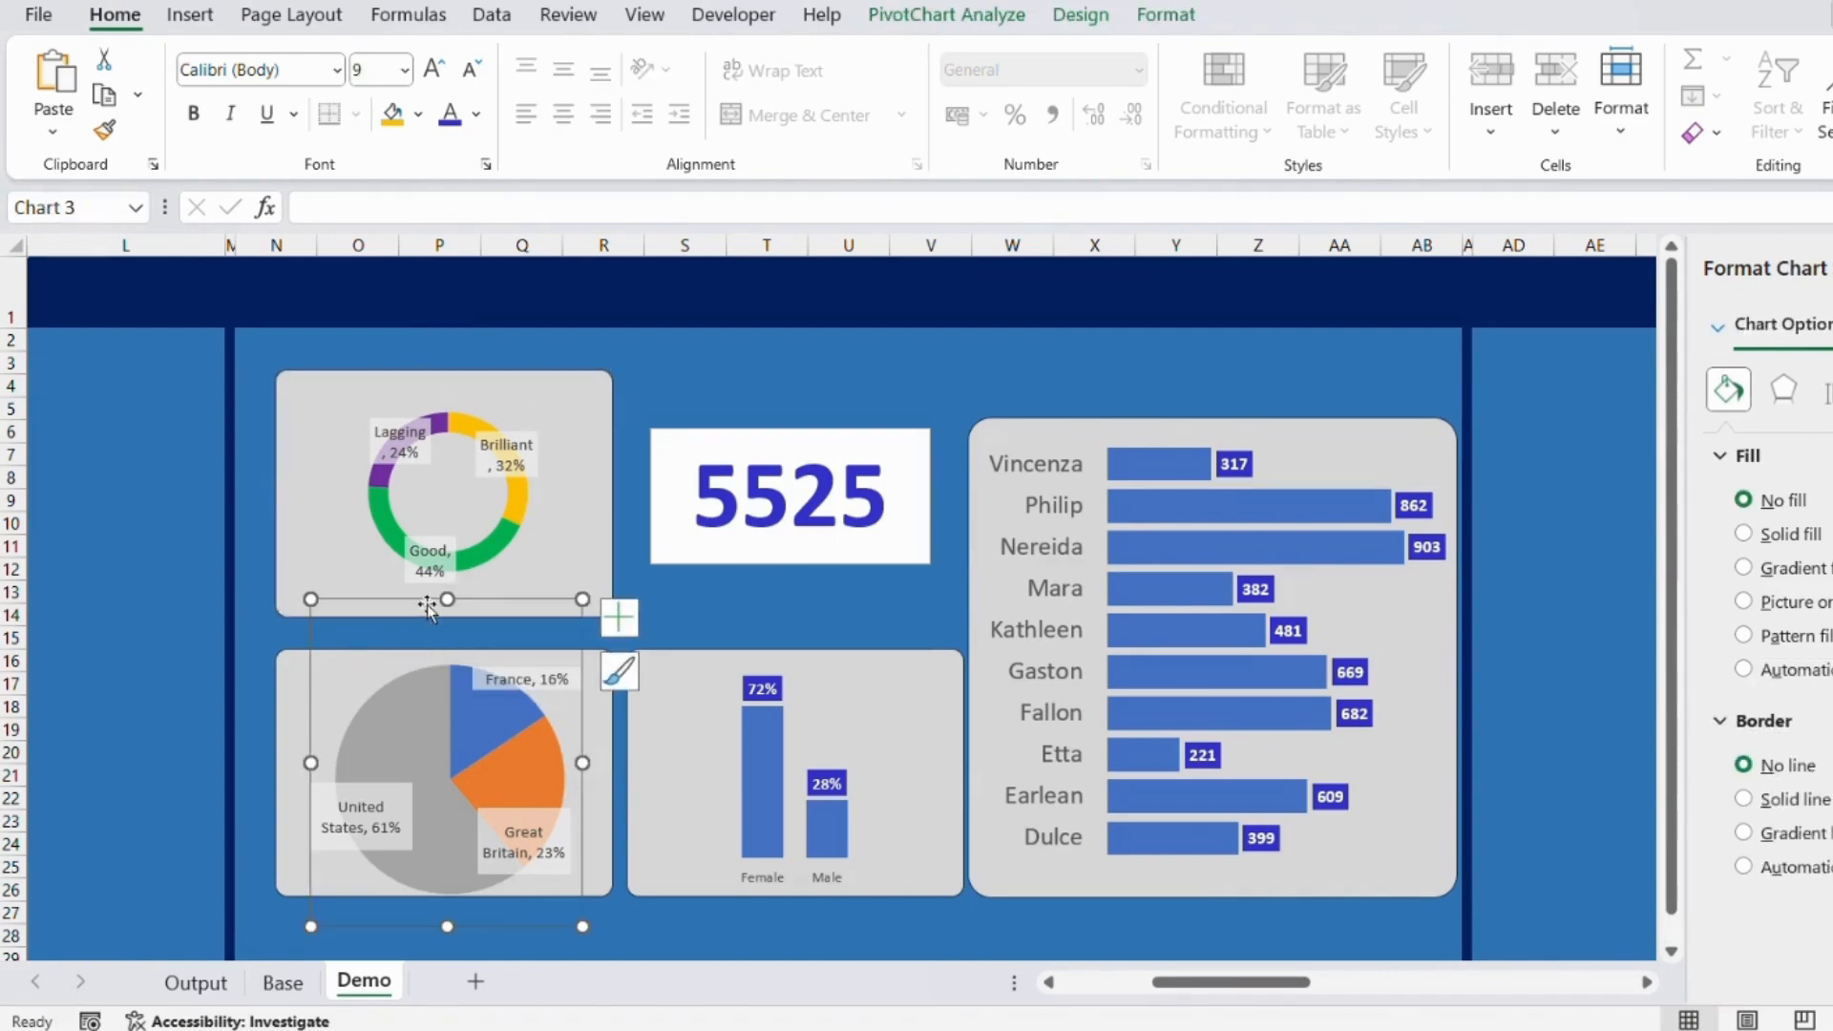
drag(582, 600, 481, 648)
click(602, 831)
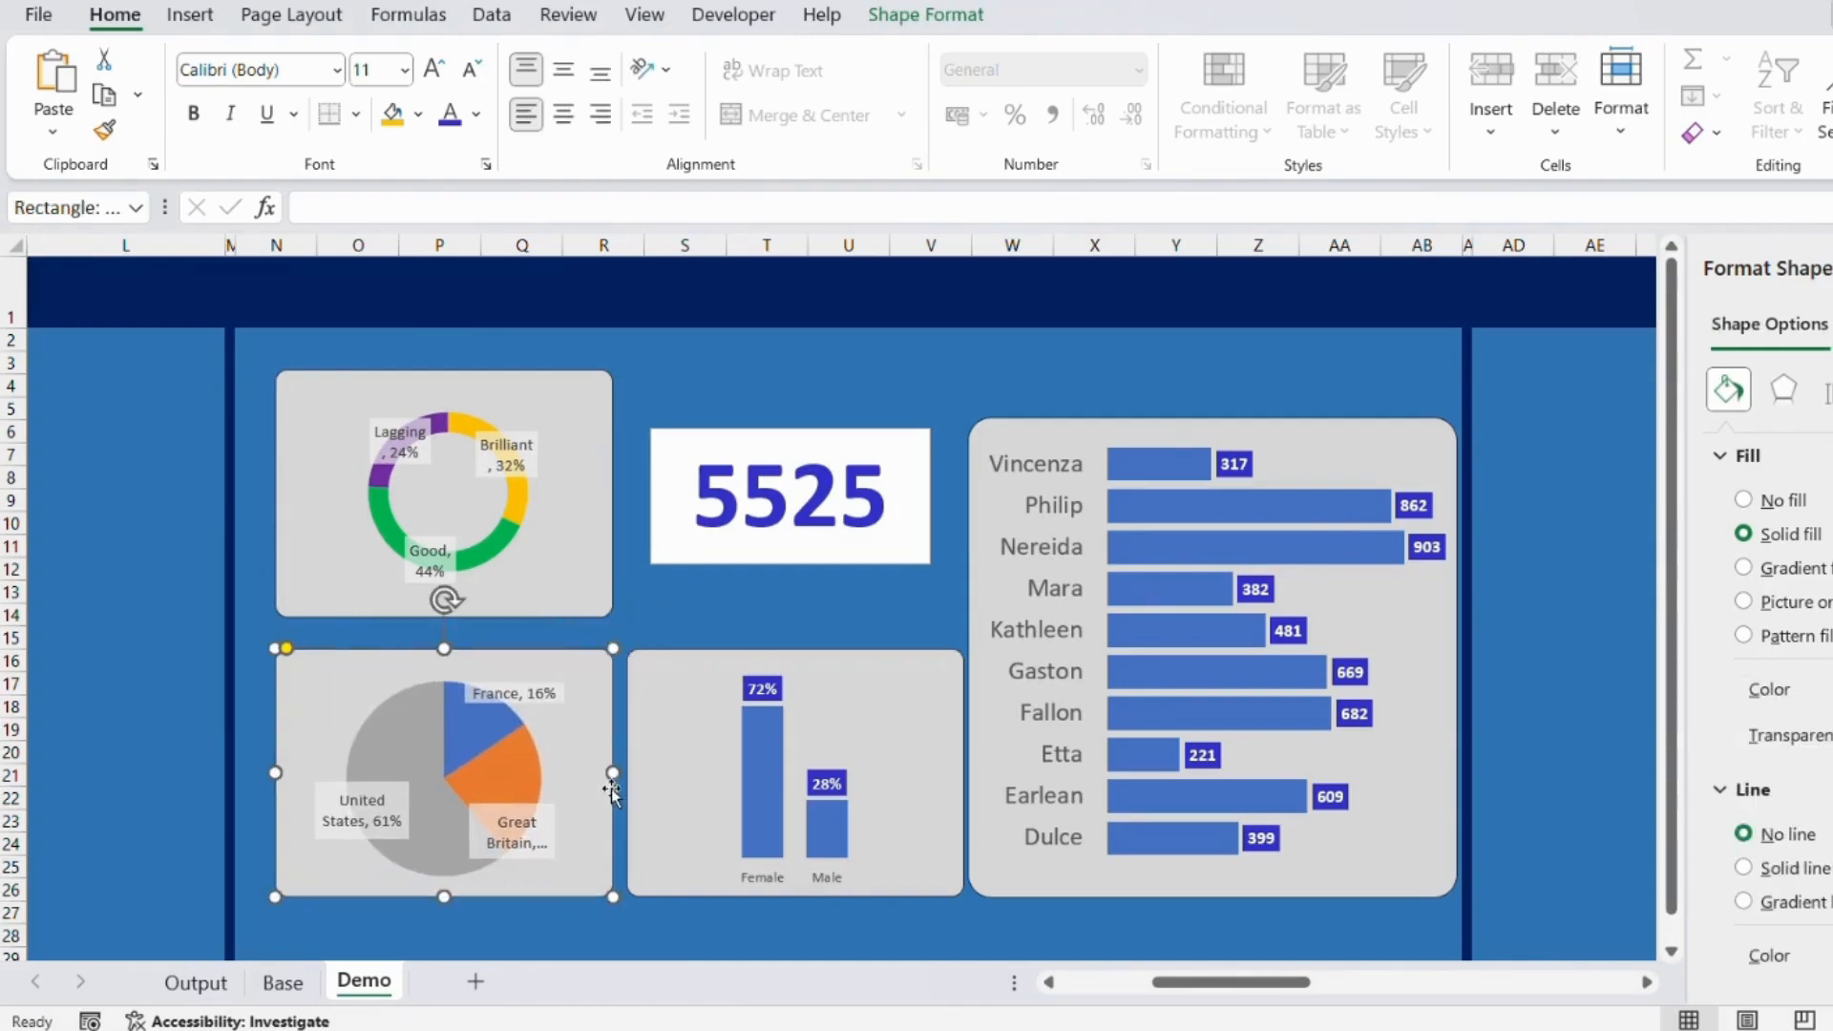
click(512, 605)
click(766, 363)
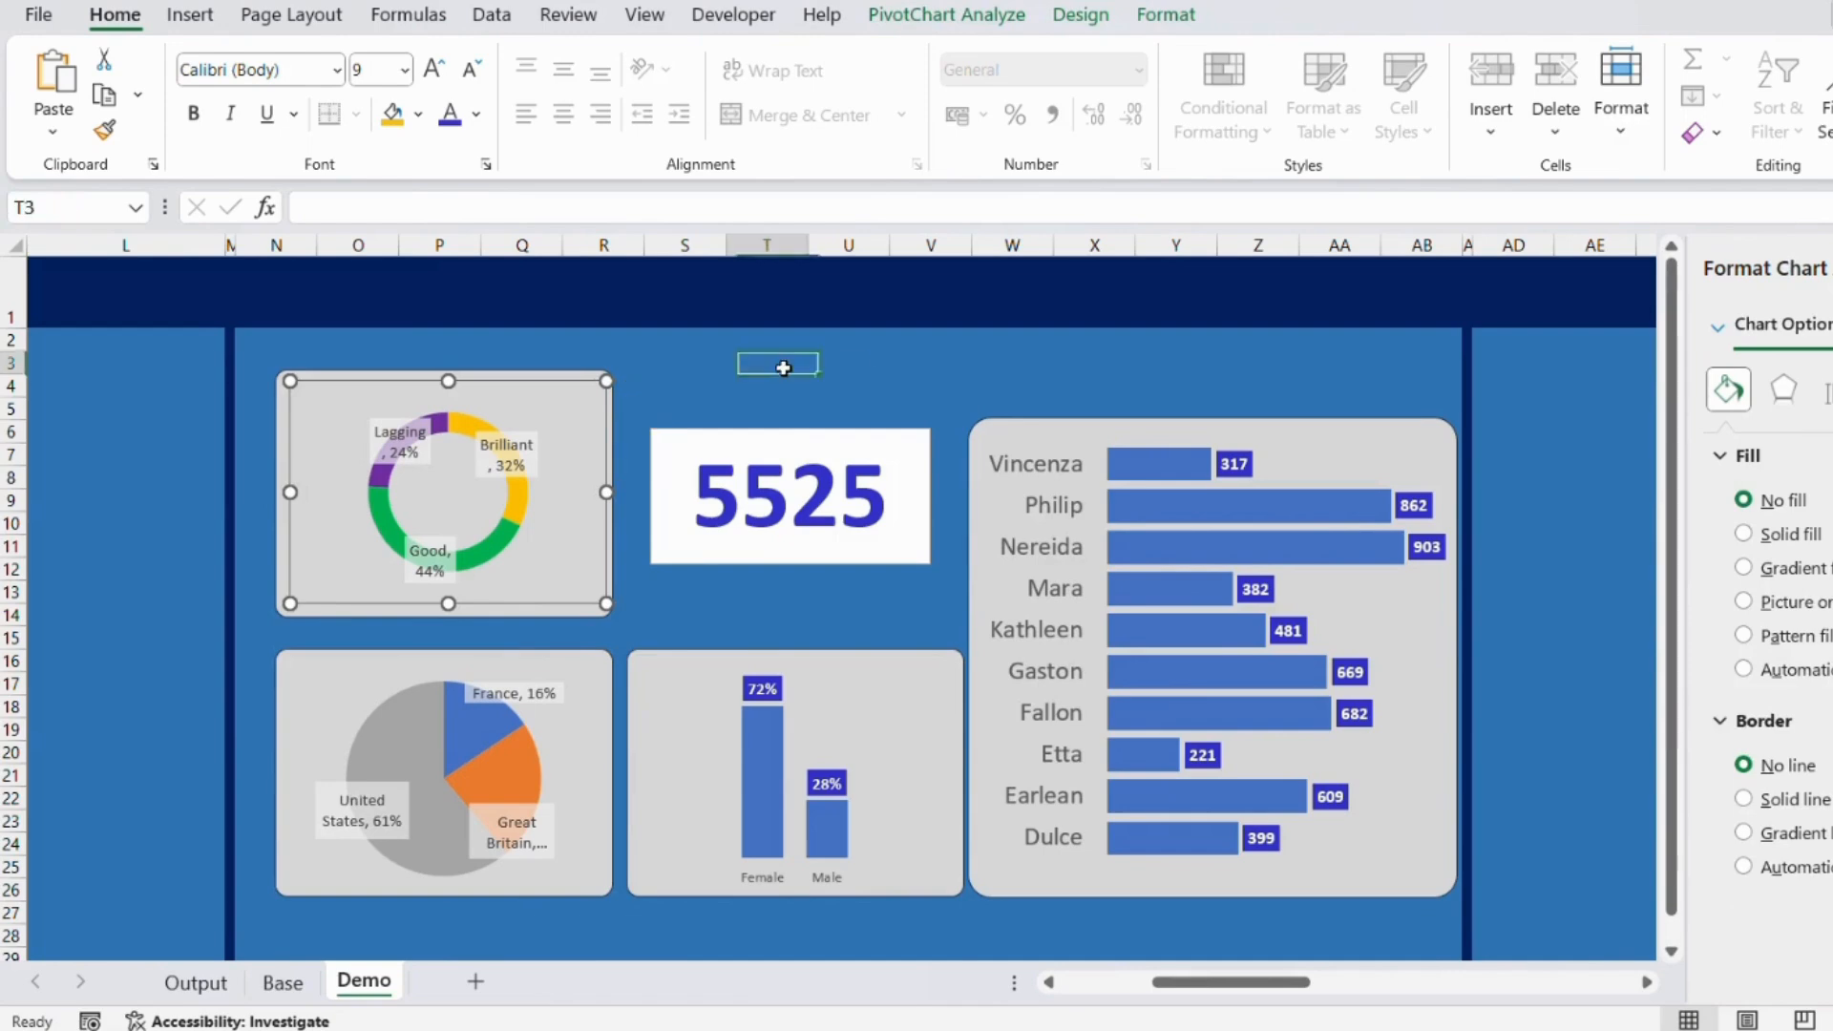
Copy the Total Sales label from the Output sheet to Demo and place it directly above the 5525 box.
click(212, 972)
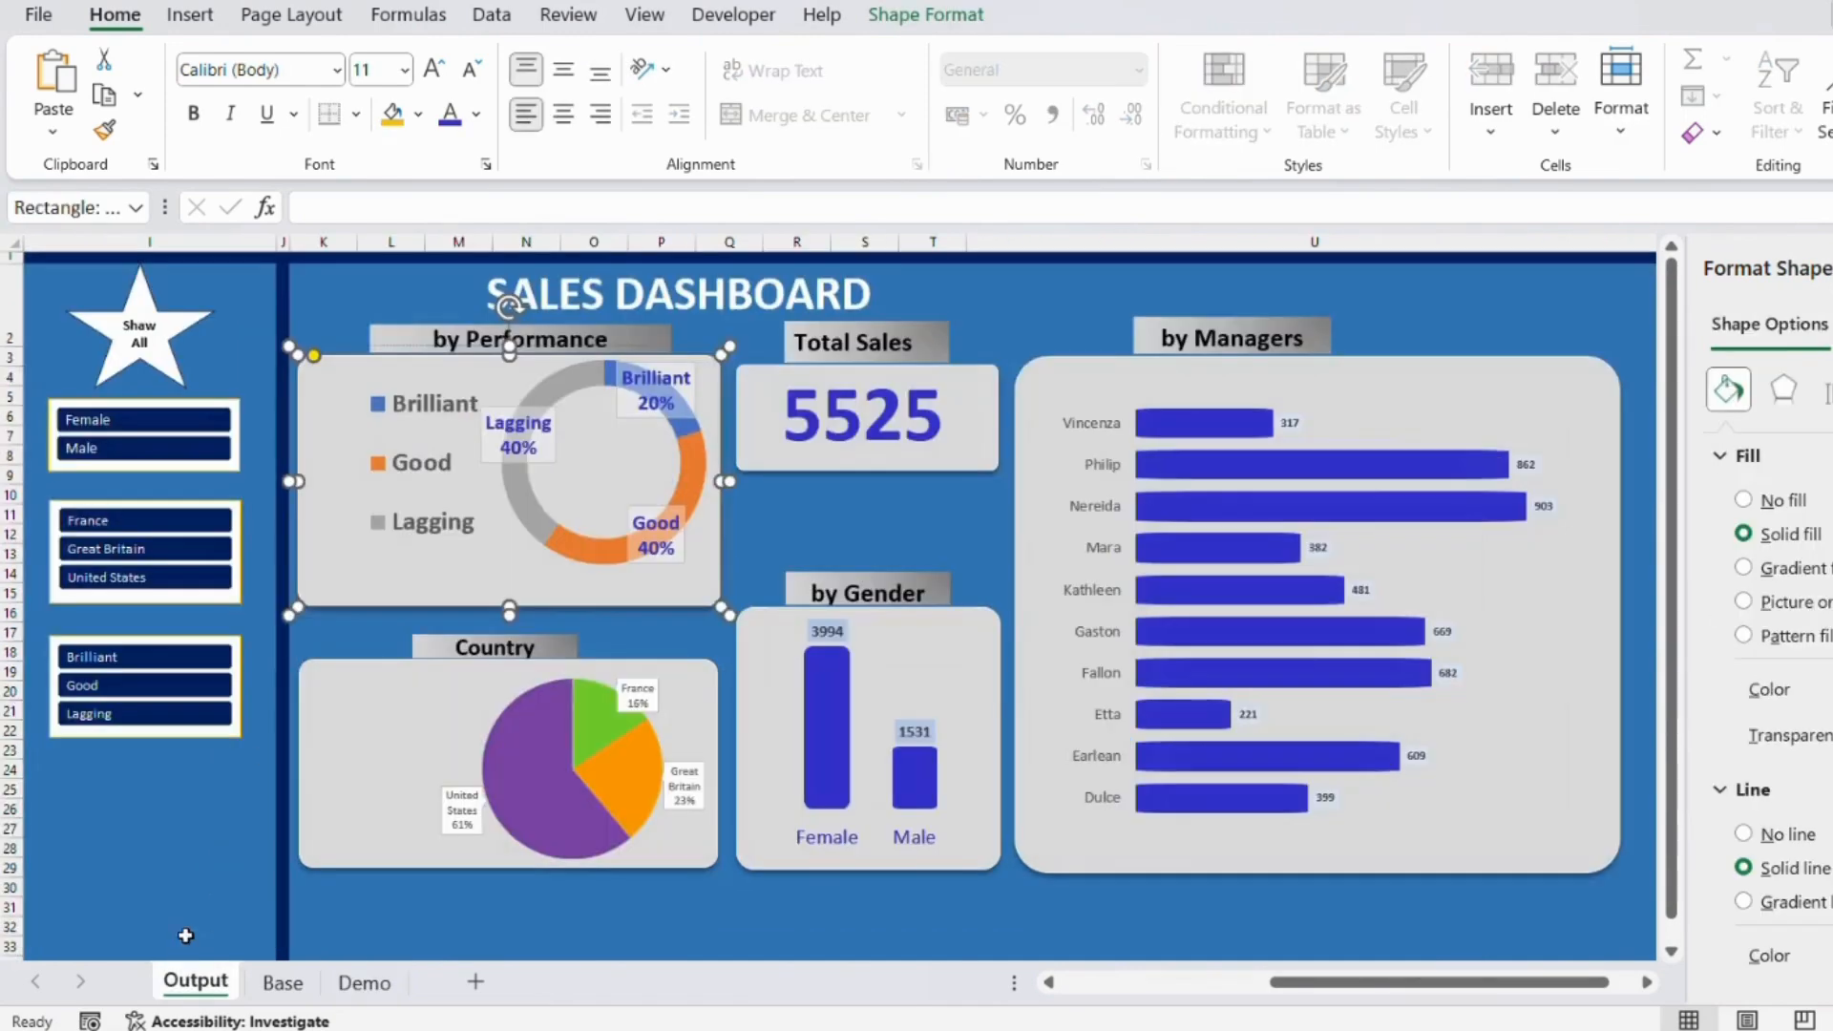
click(828, 329)
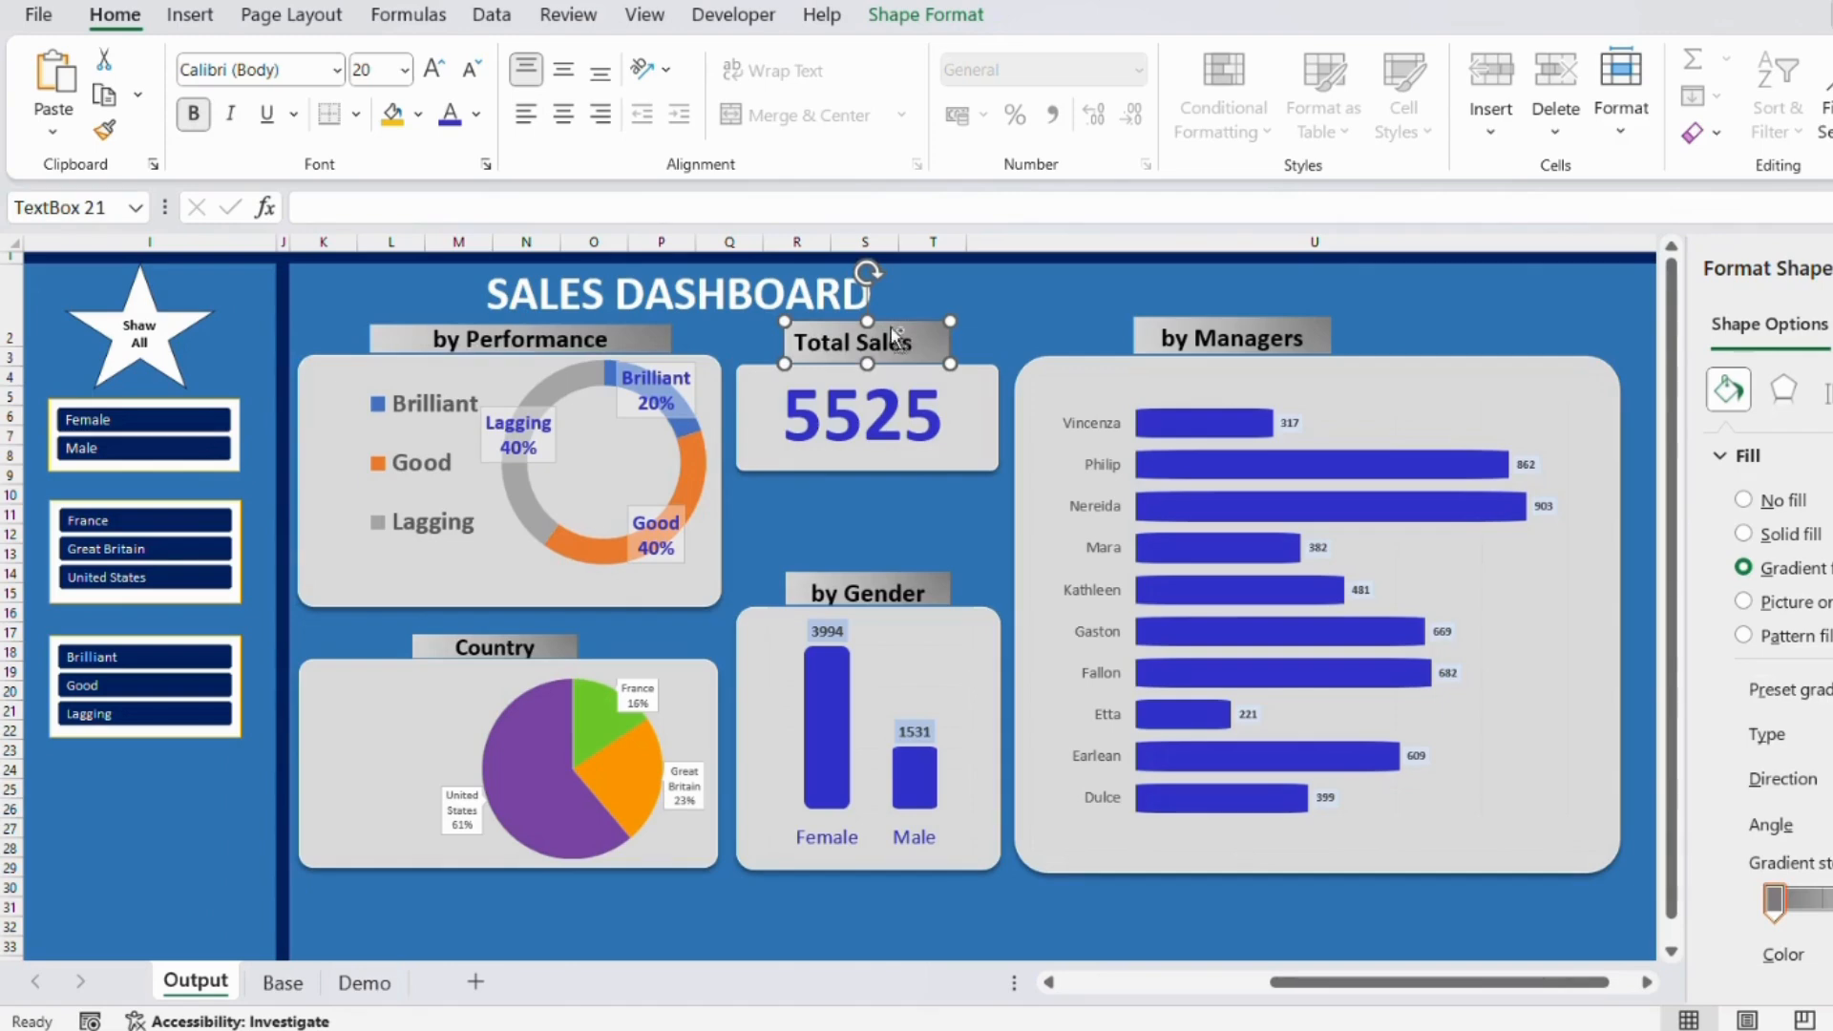
click(367, 982)
key(ctrl+v)
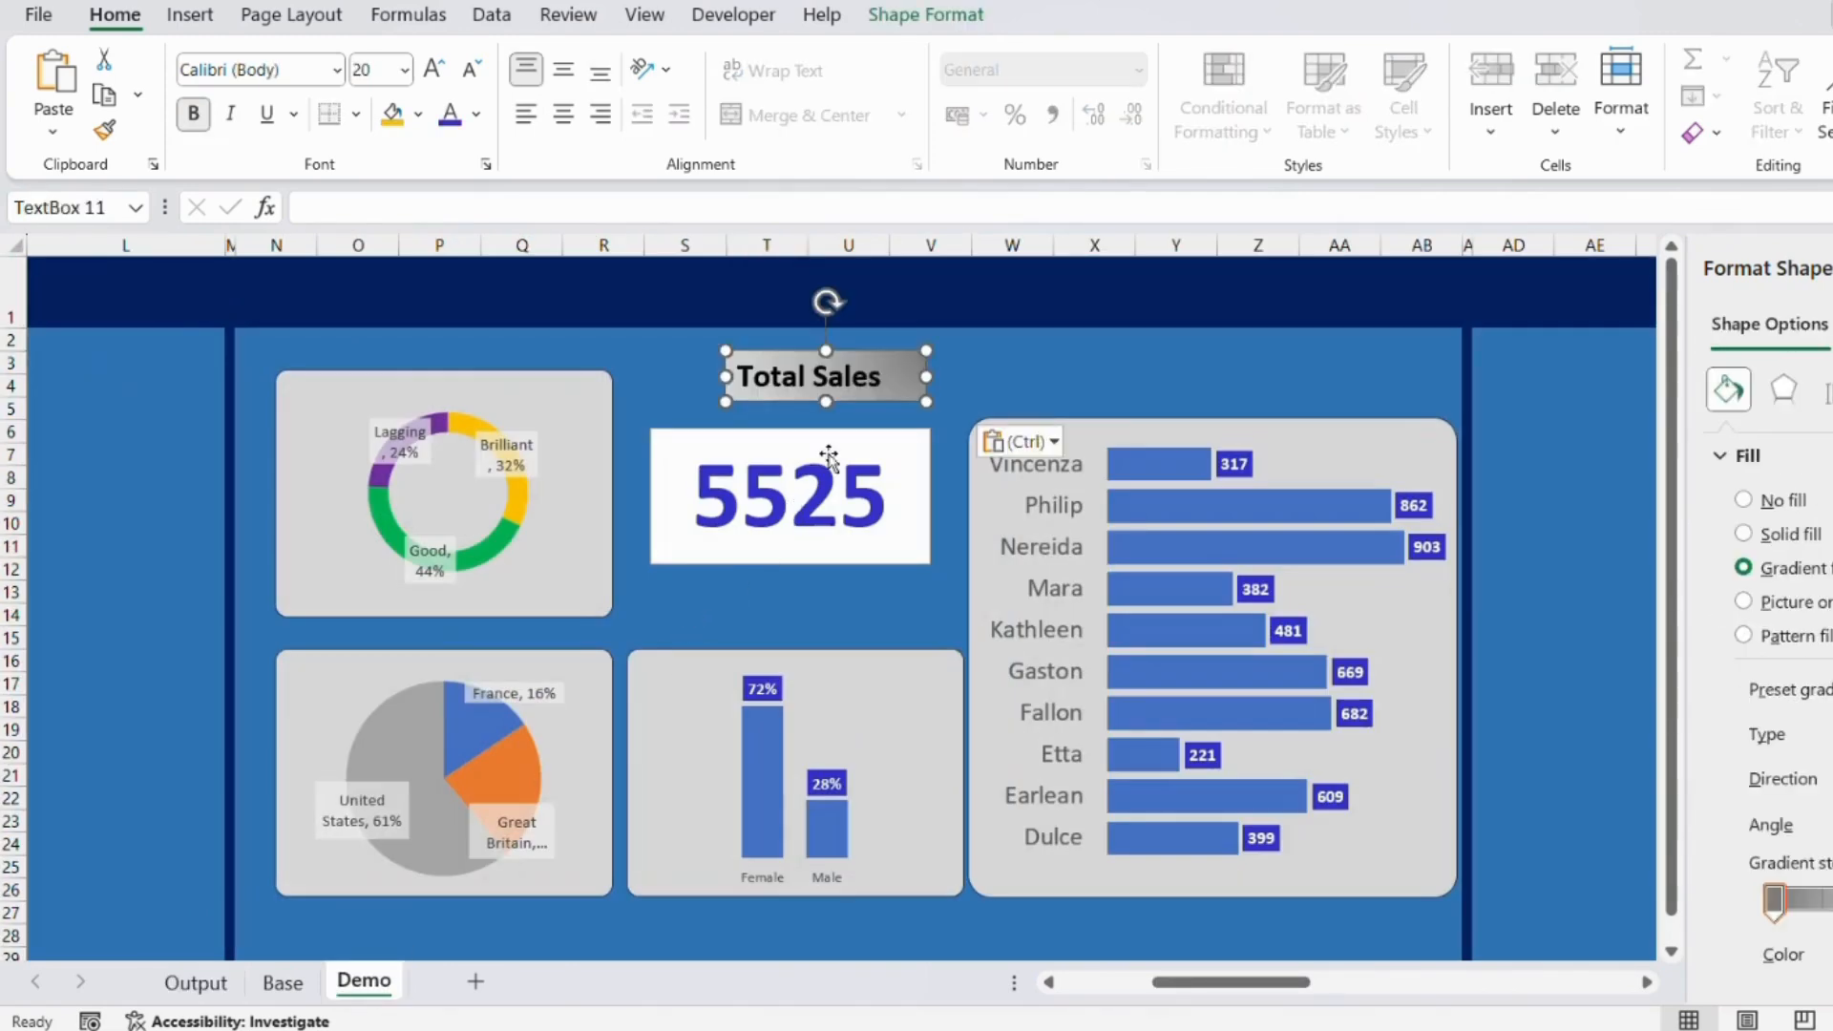
drag(884, 355, 856, 383)
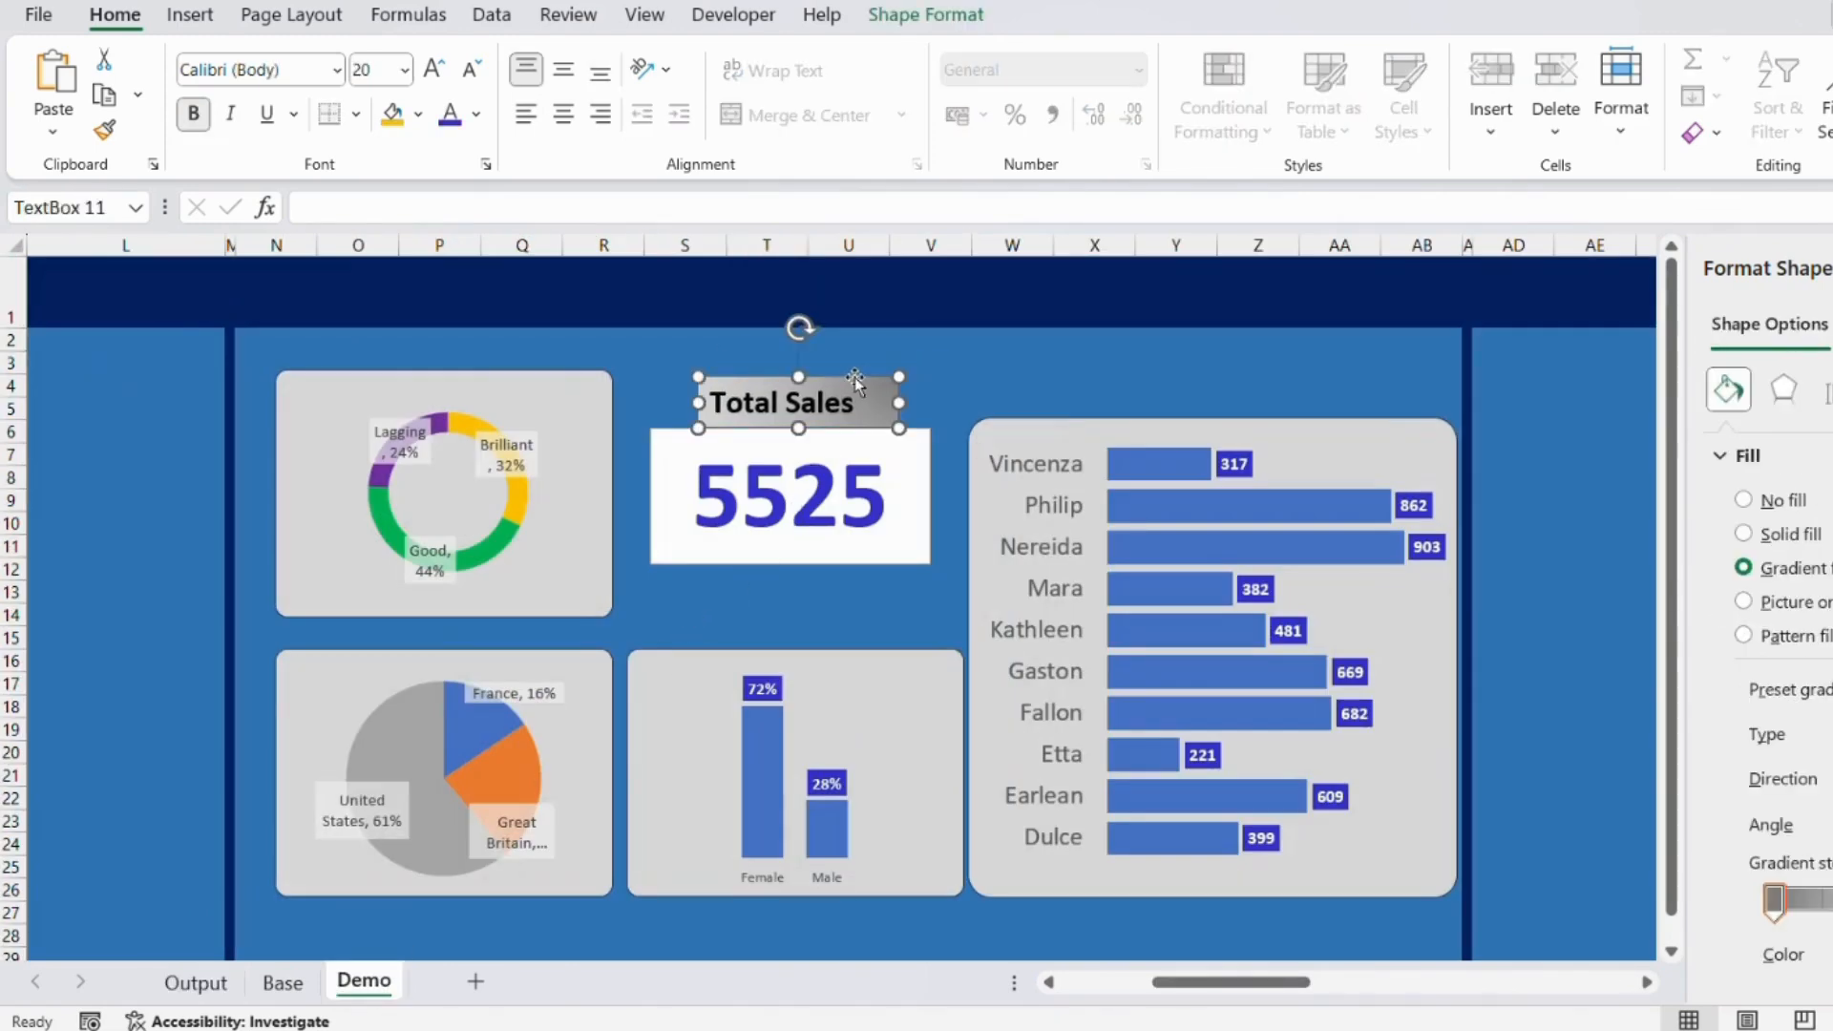
Copy the by Performance, Country, by Gender and by Managers labels from the Output sheet and paste them into Demo.
click(196, 982)
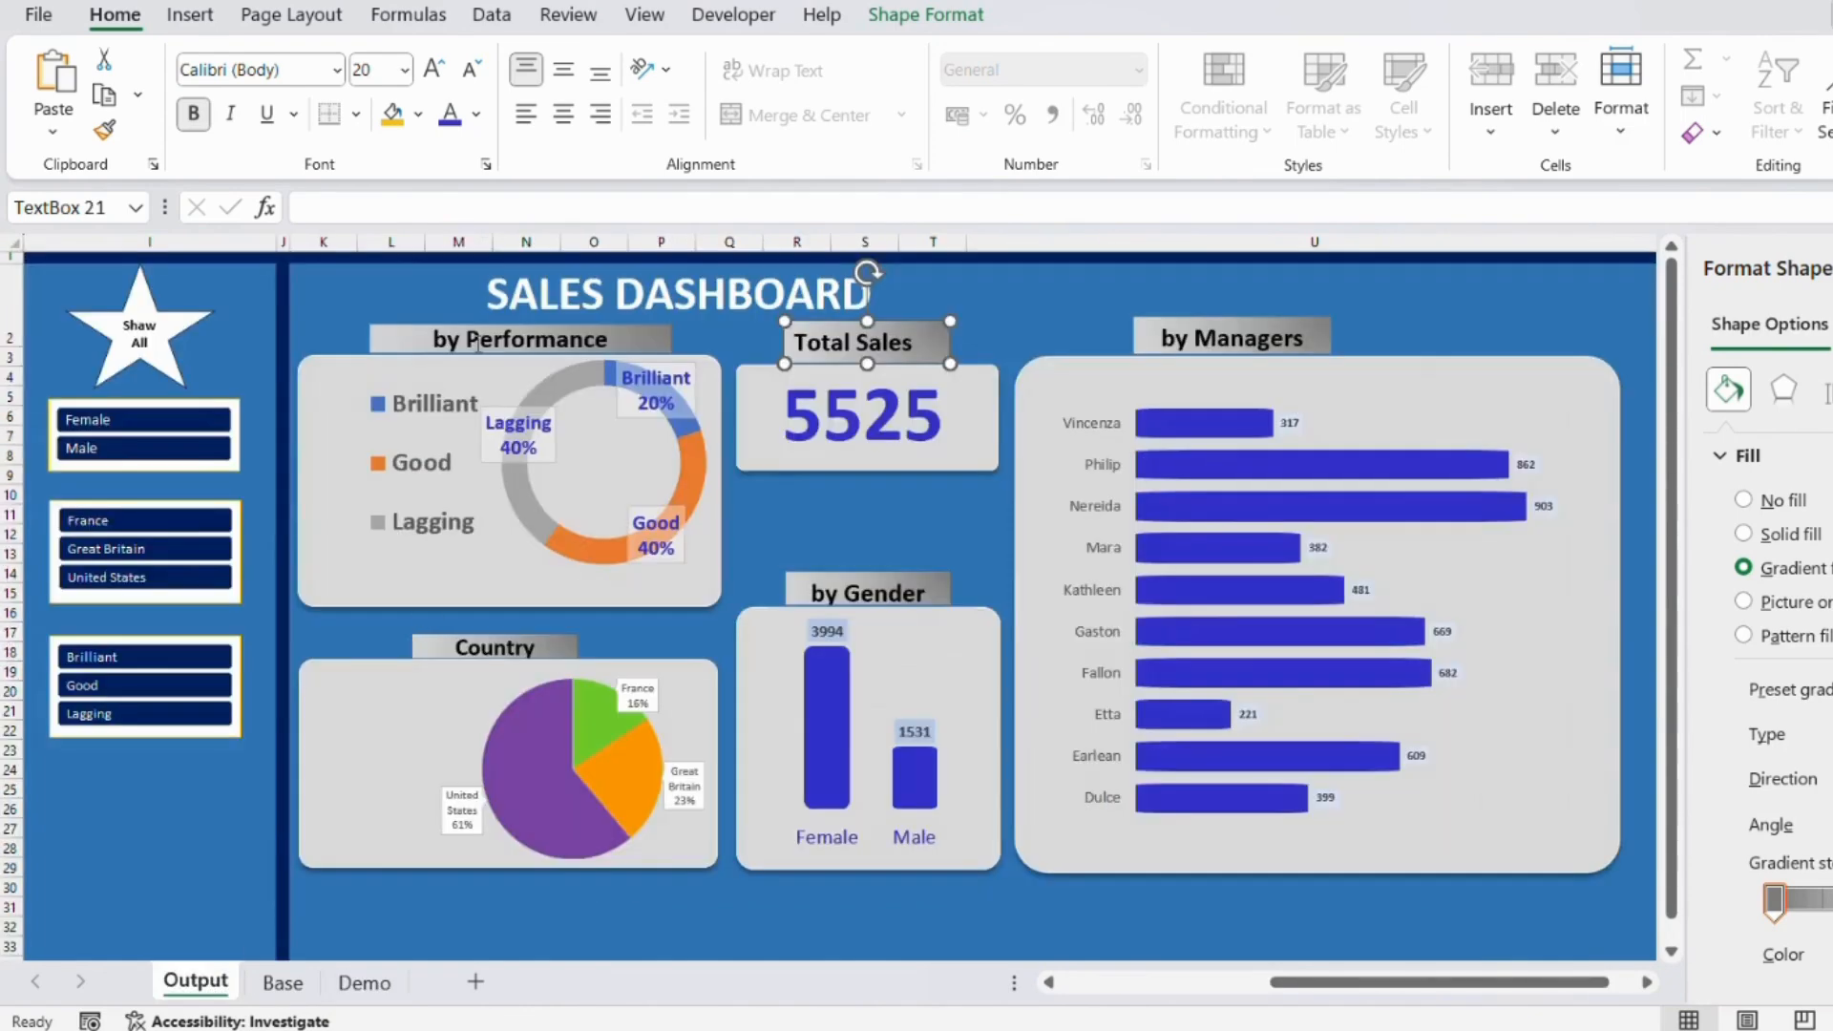
click(549, 330)
shift+click(544, 649)
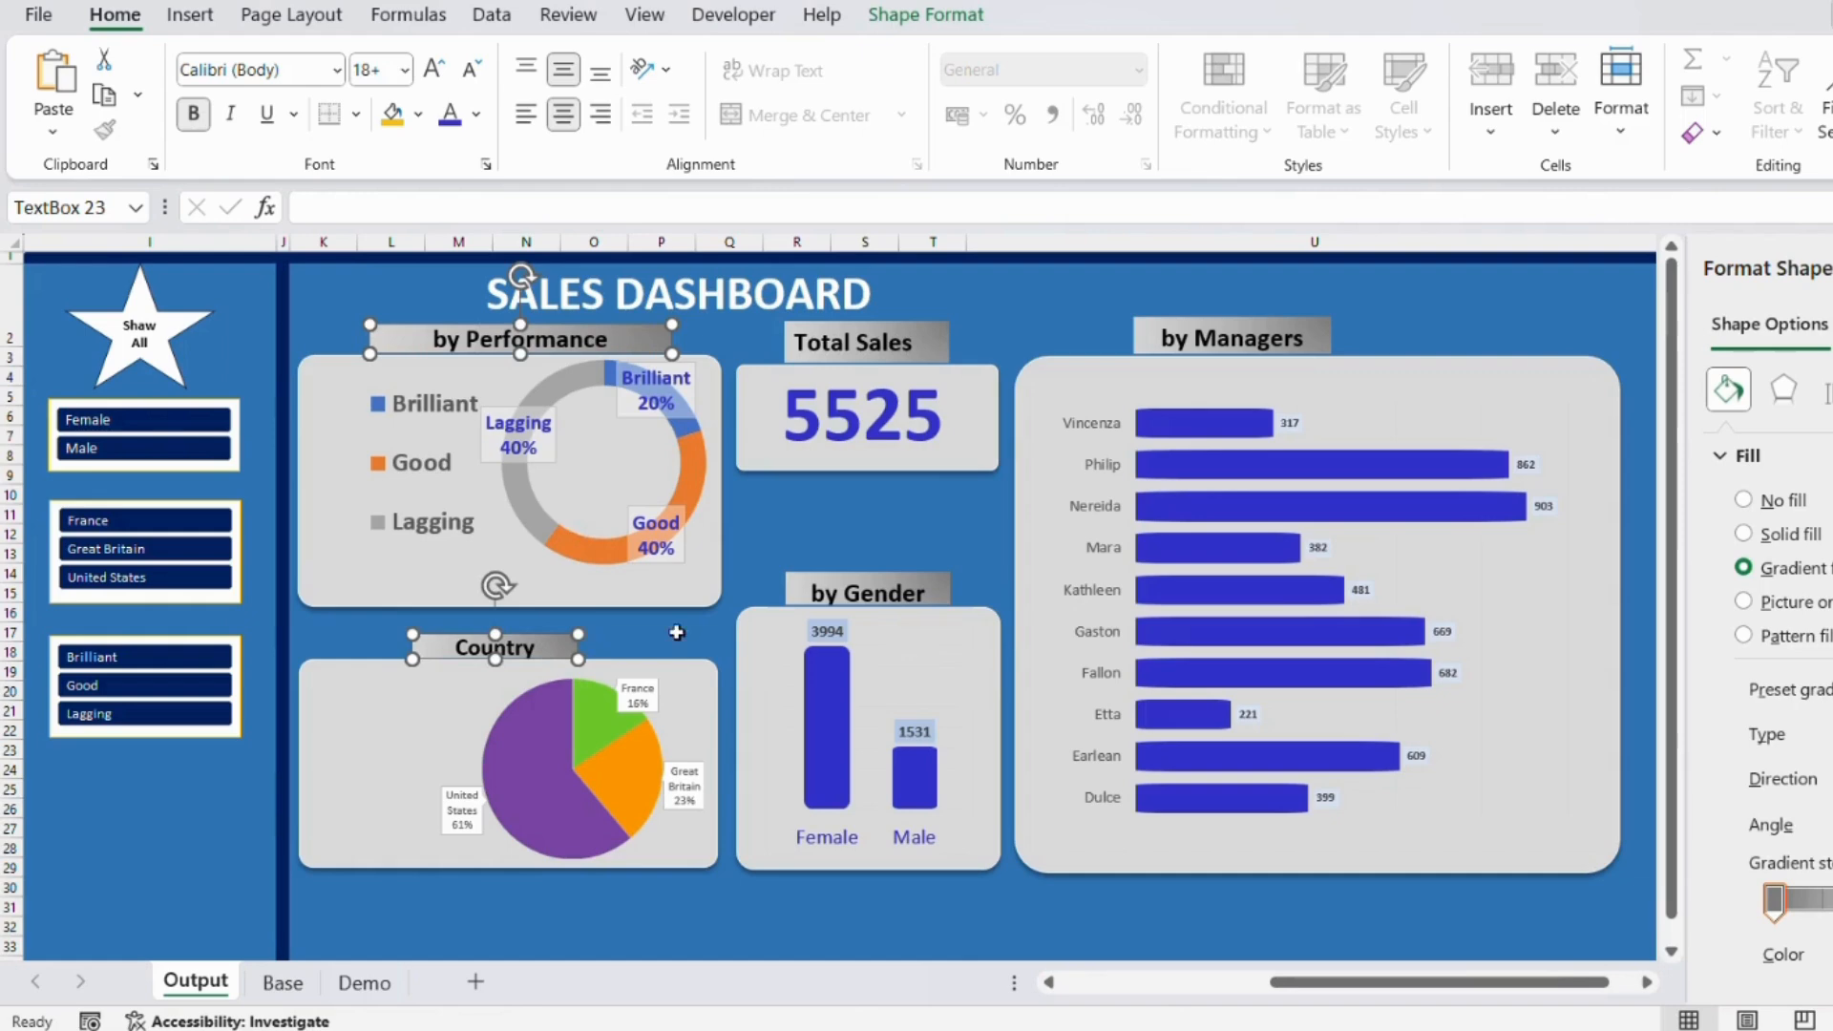
shift+click(907, 594)
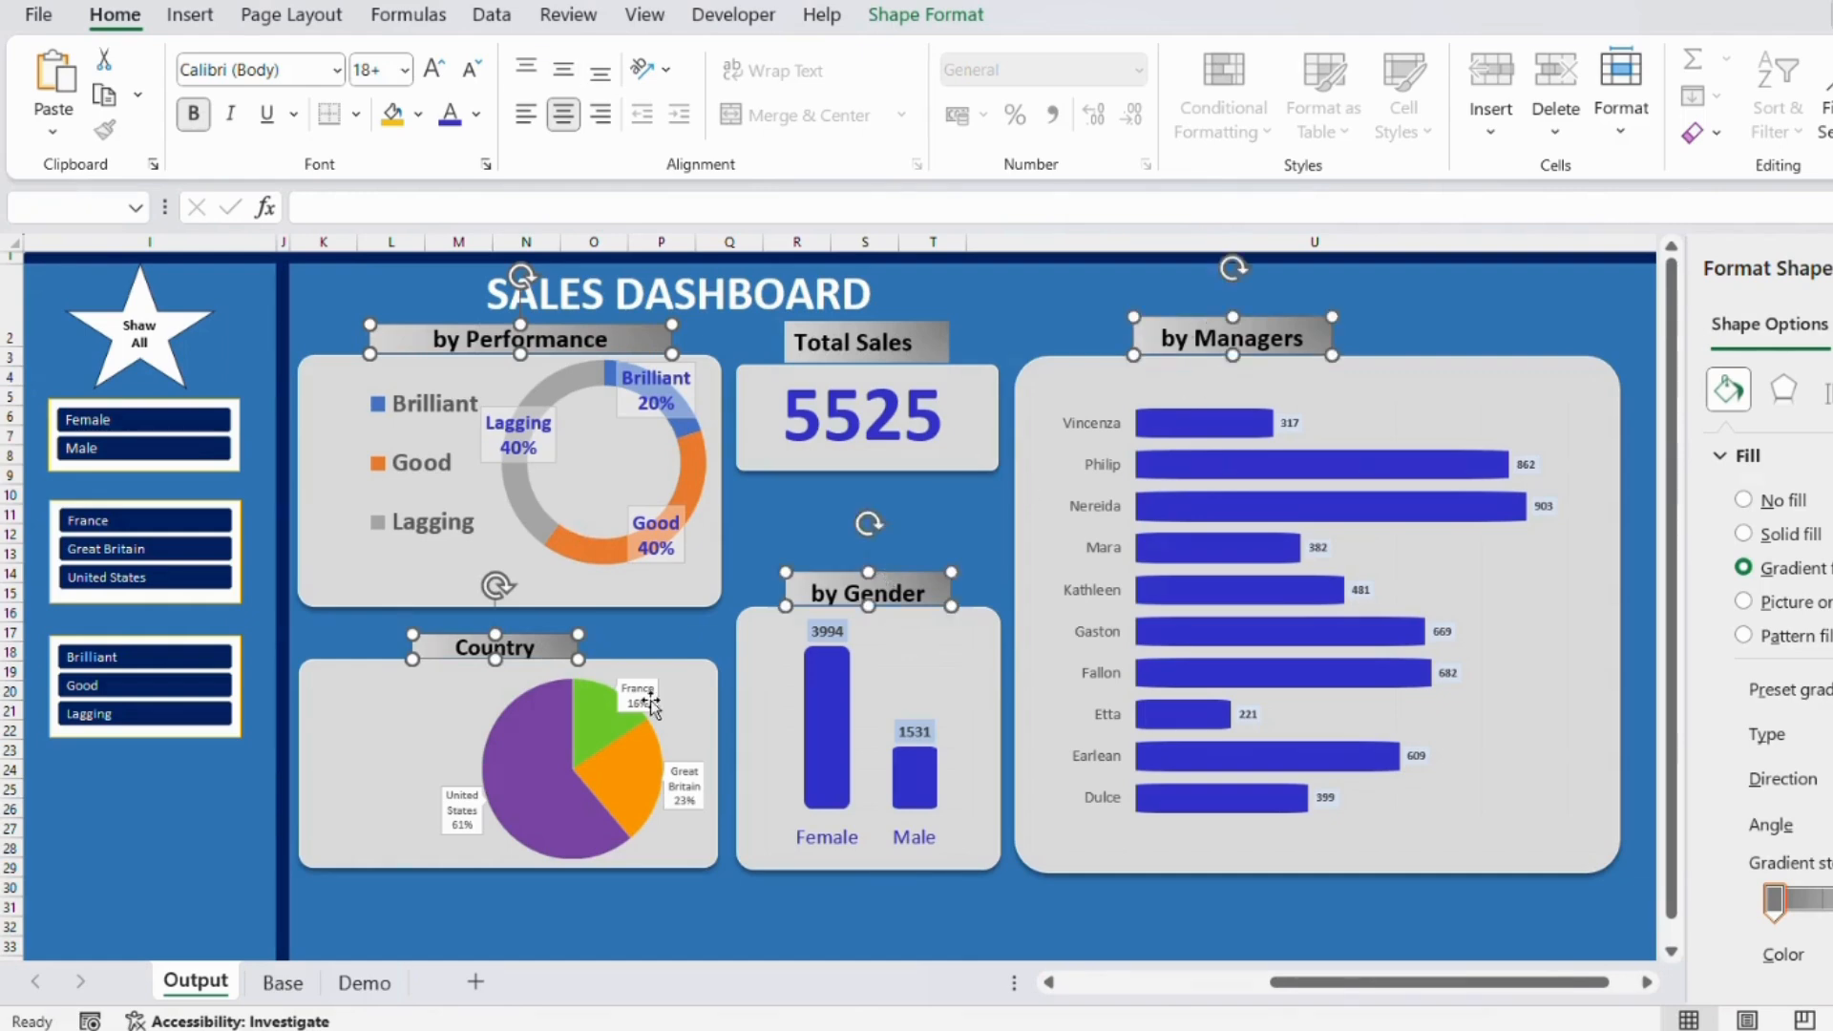
click(399, 975)
key(ctrl+v)
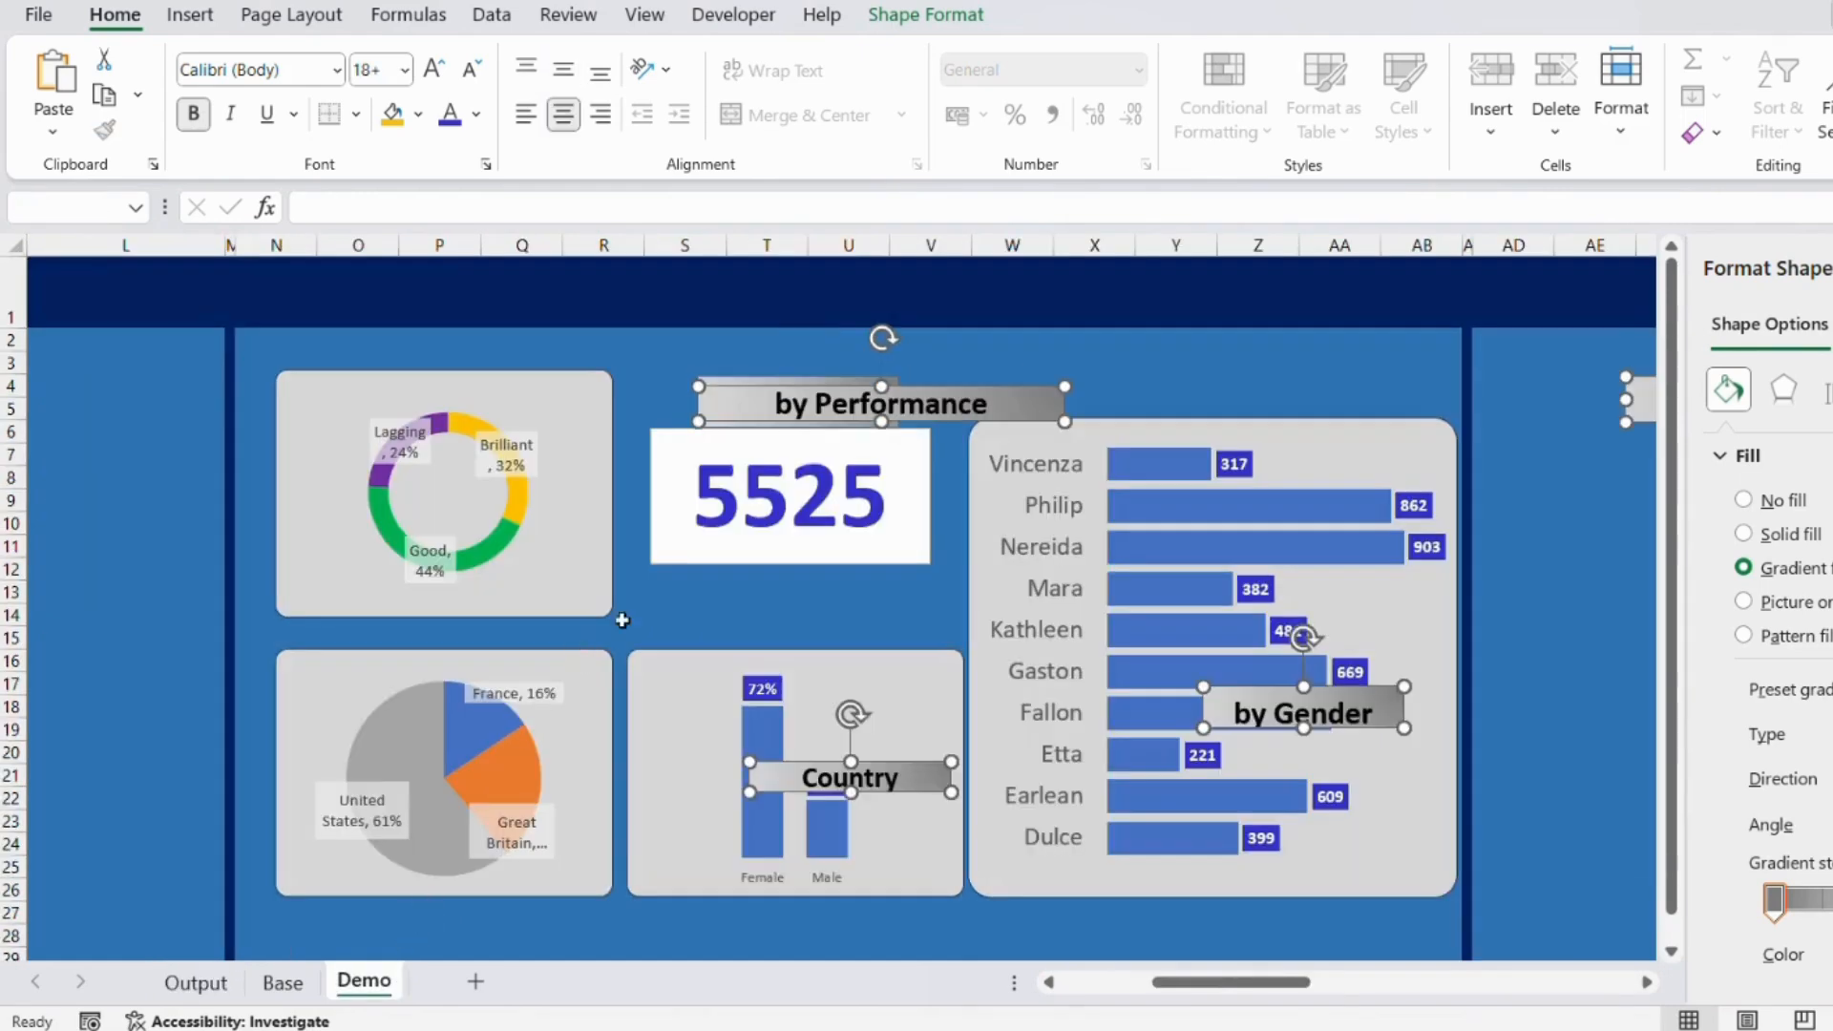
click(757, 610)
Place the pasted heading labels above their matching charts, with by Performance over the doughnut and Country over the pie.
click(859, 384)
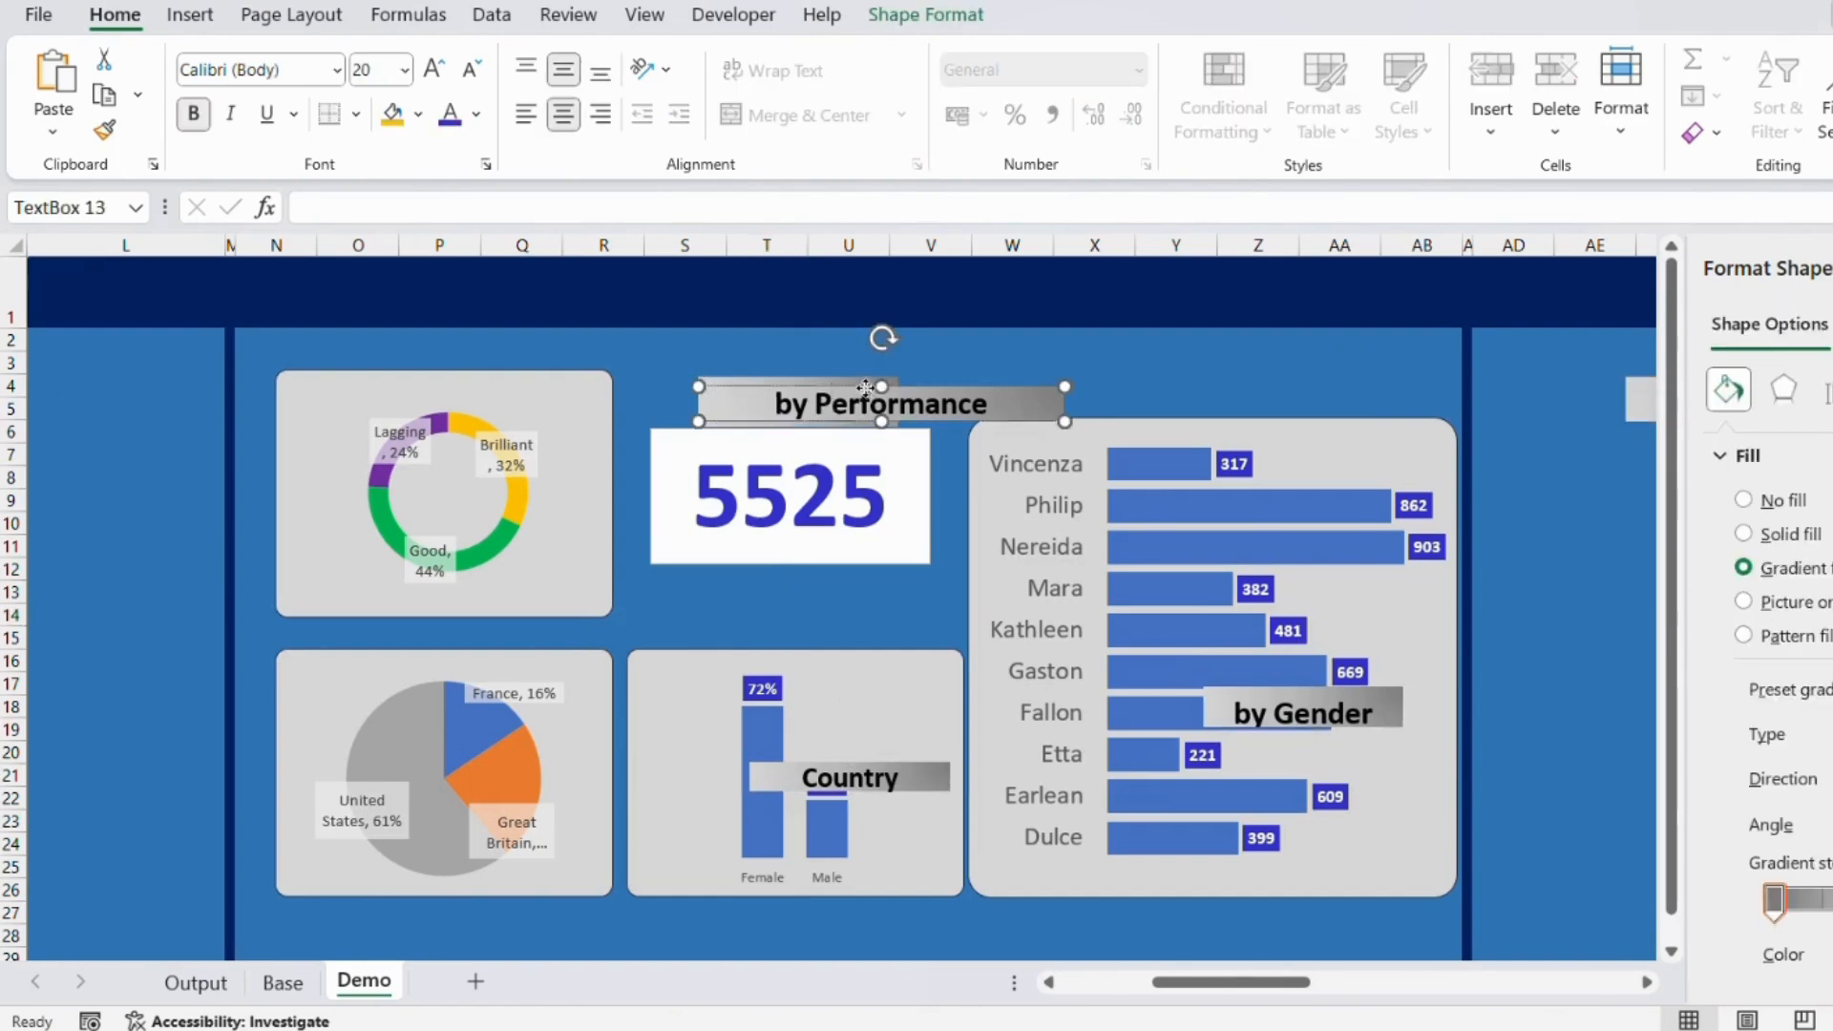
drag(860, 383, 422, 330)
drag(875, 766, 475, 616)
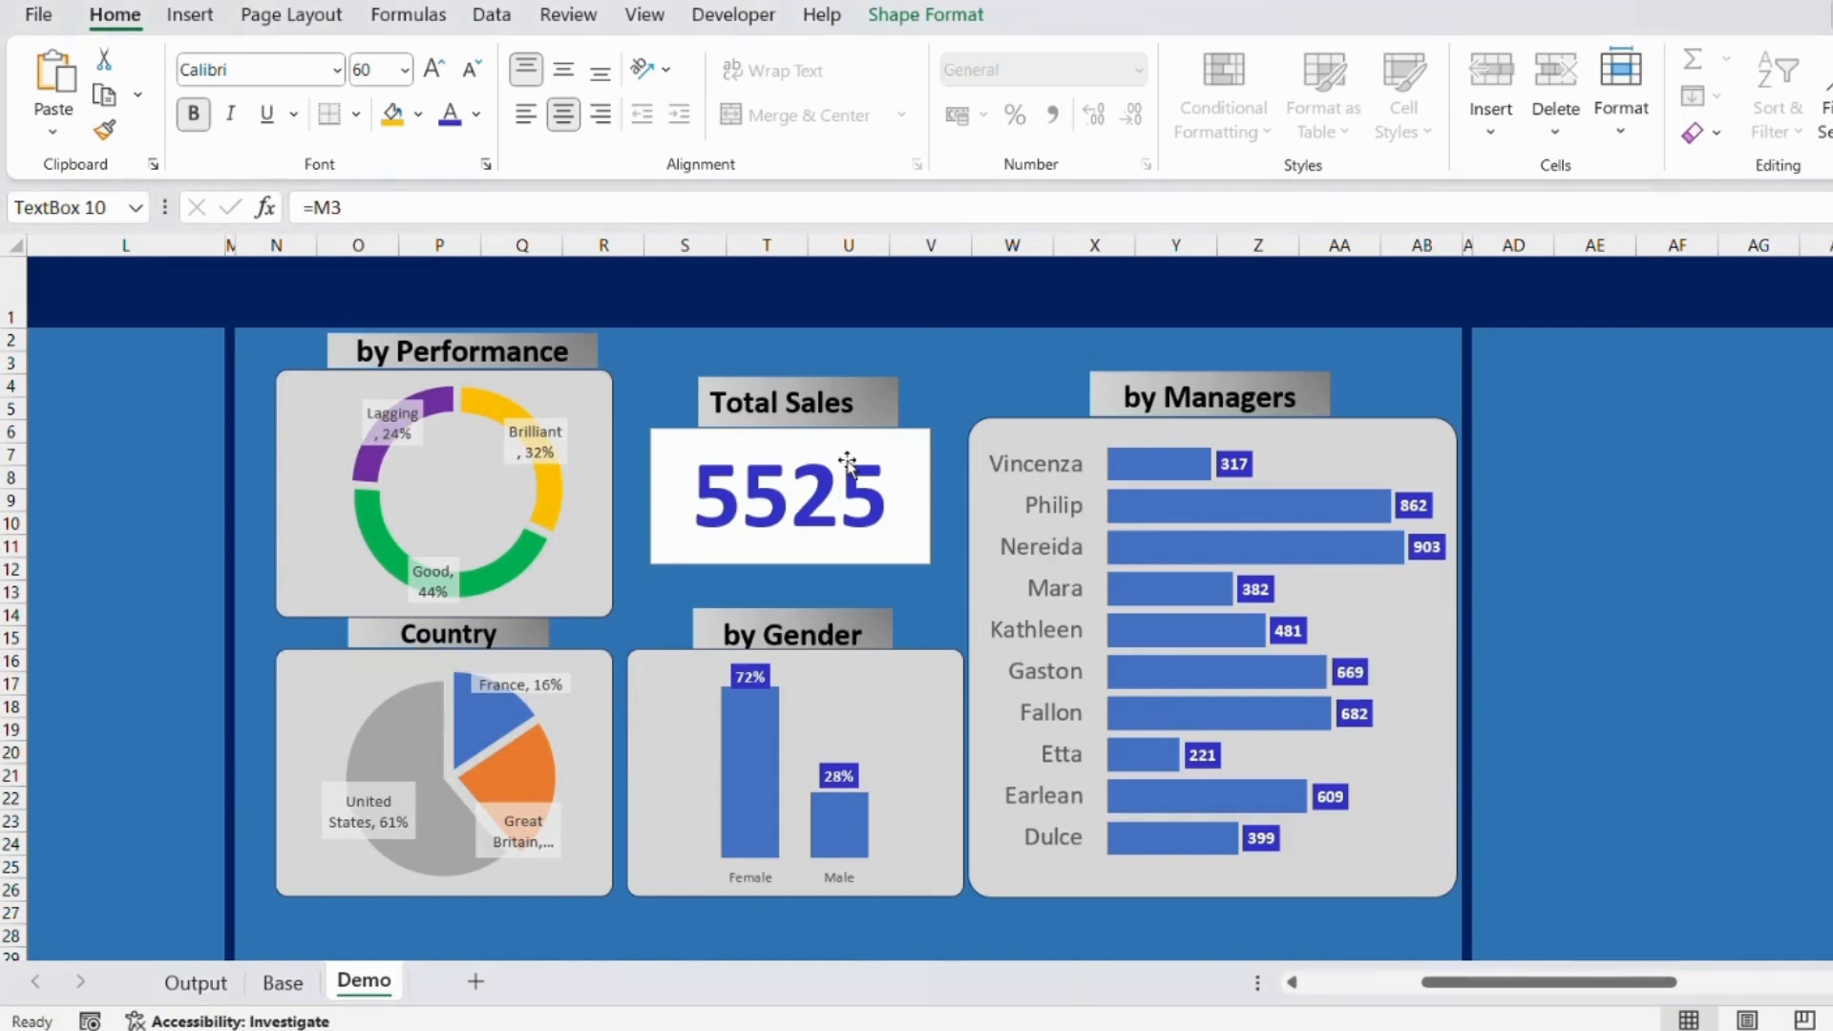
Set the fill of the total sales text box to No fill.
click(818, 474)
right_click(864, 441)
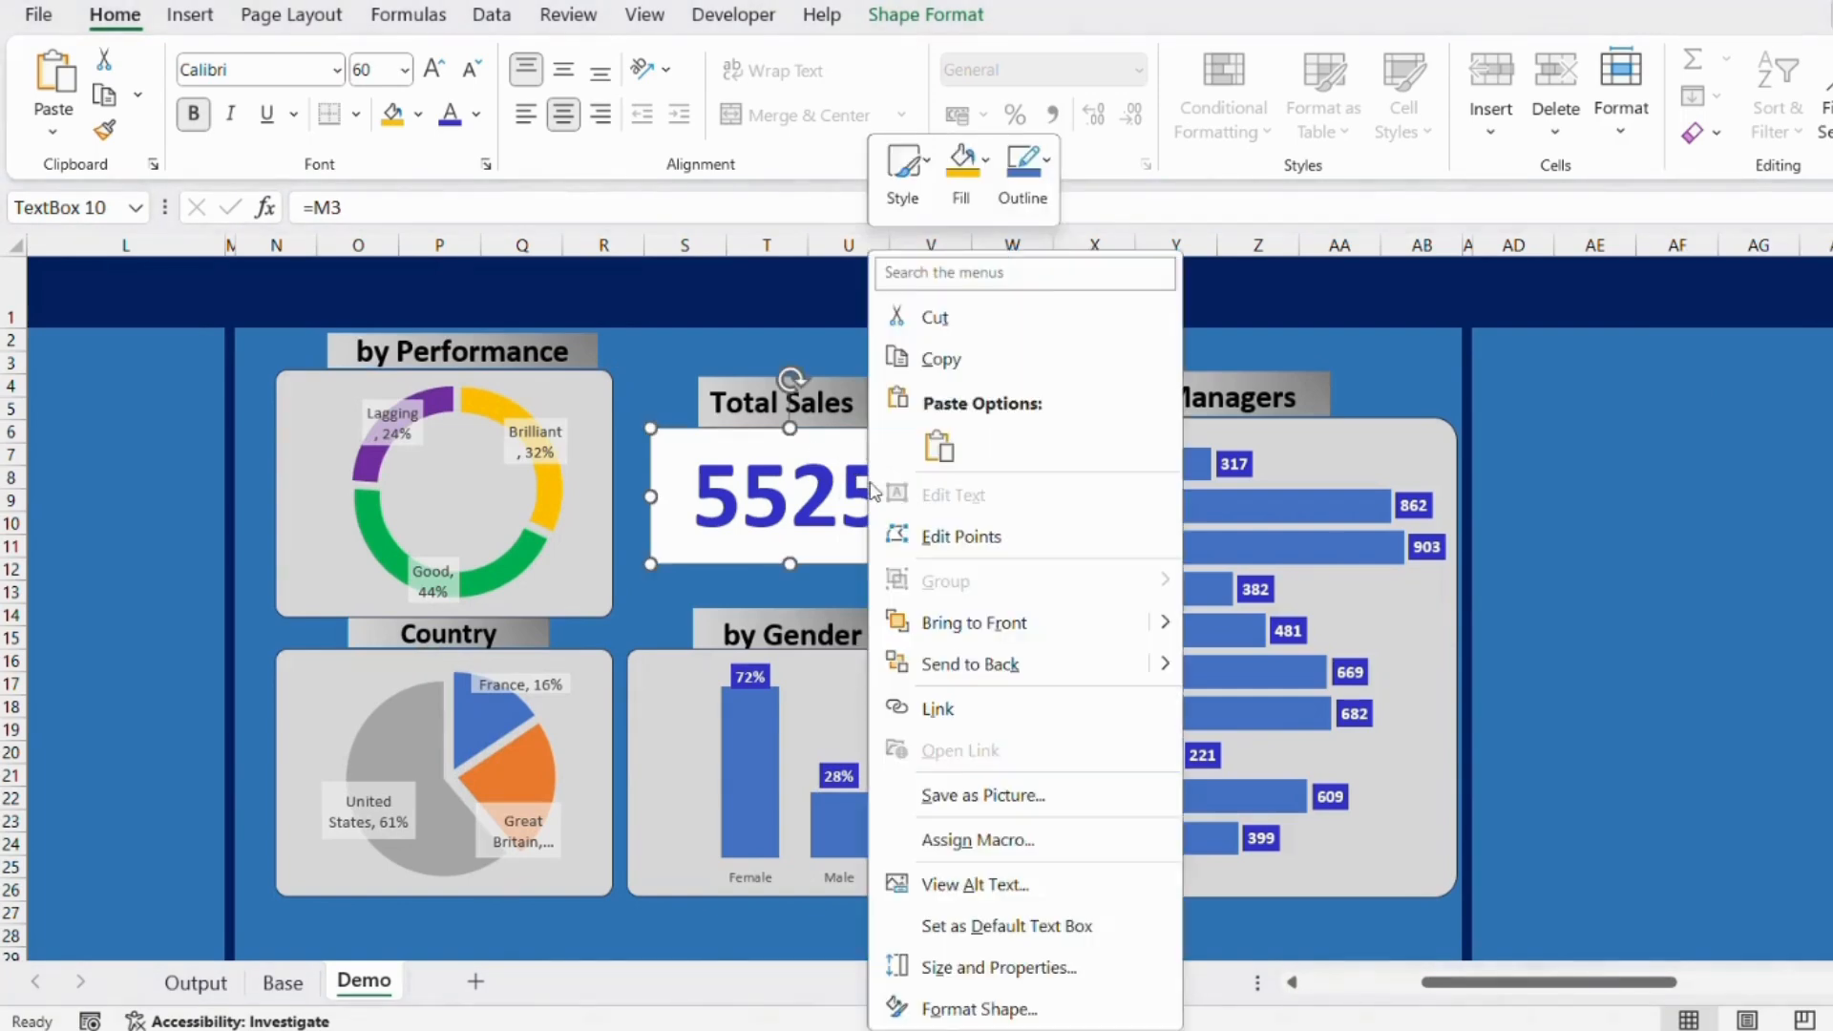
click(983, 1009)
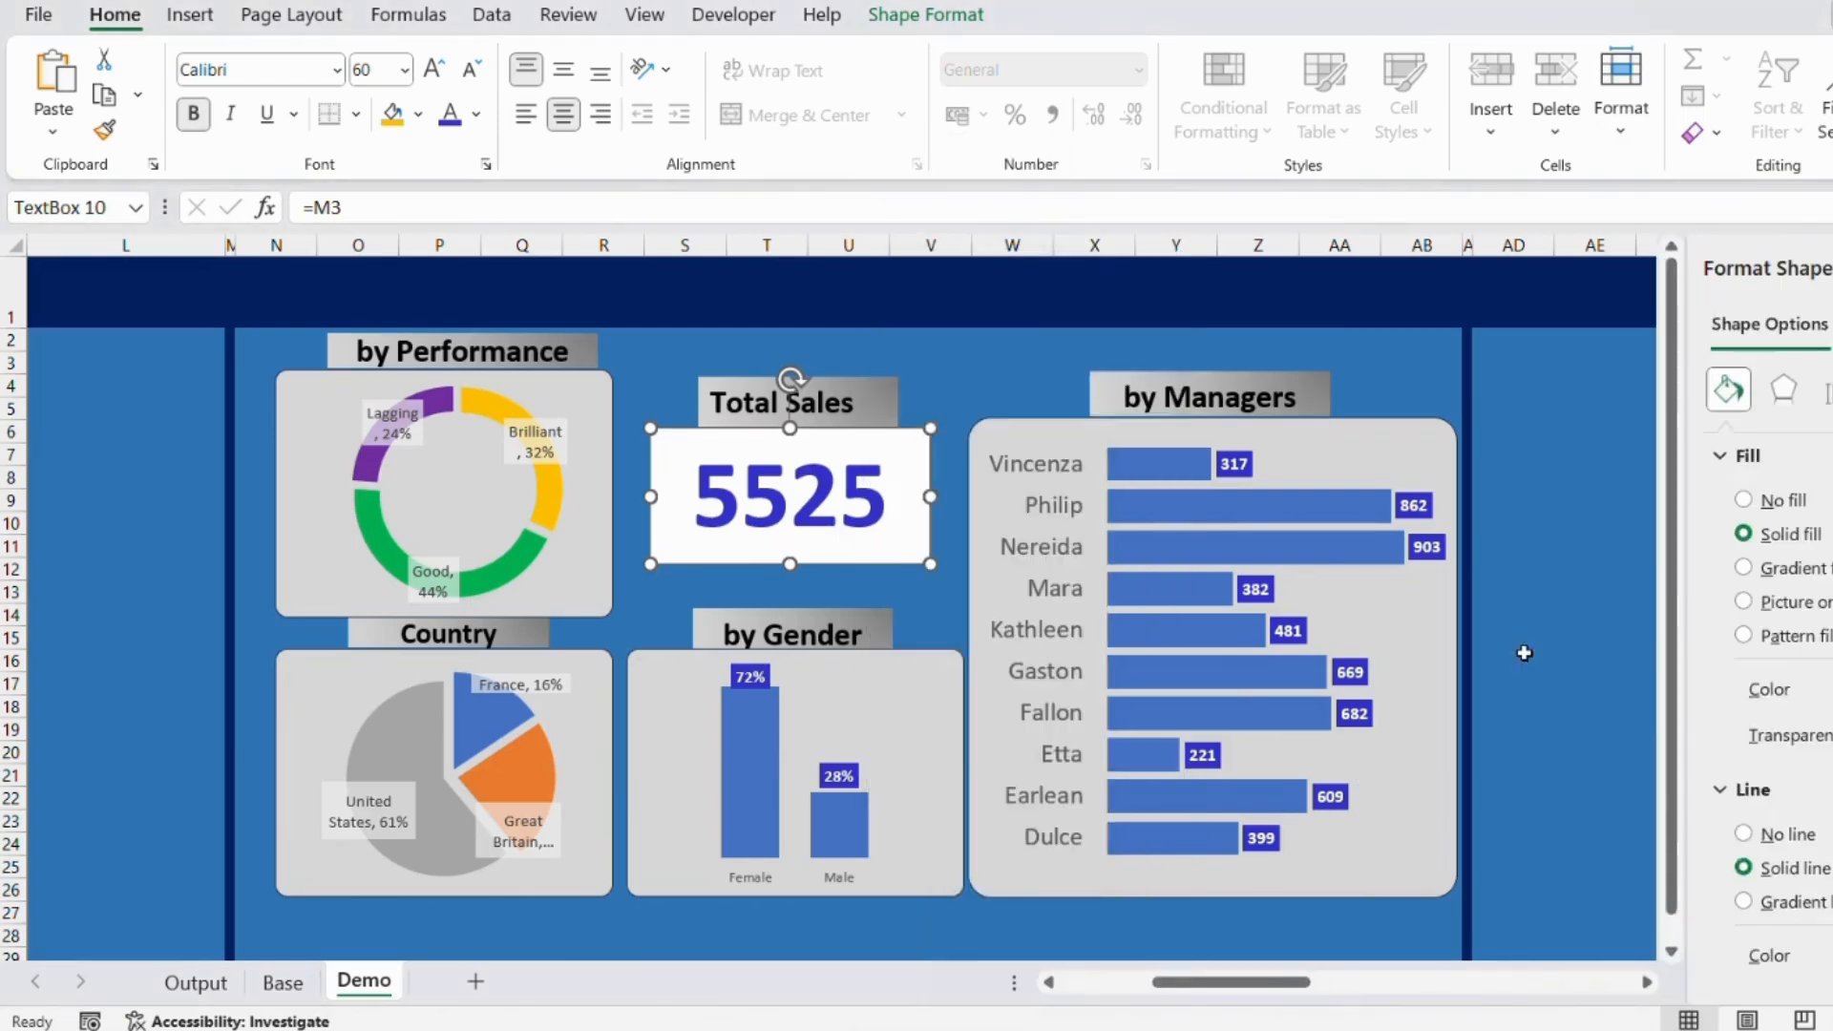
click(1776, 501)
Duplicate the doughnut chart's grey panel over the total sales box, and resize the copy to slightly larger than the box.
click(607, 387)
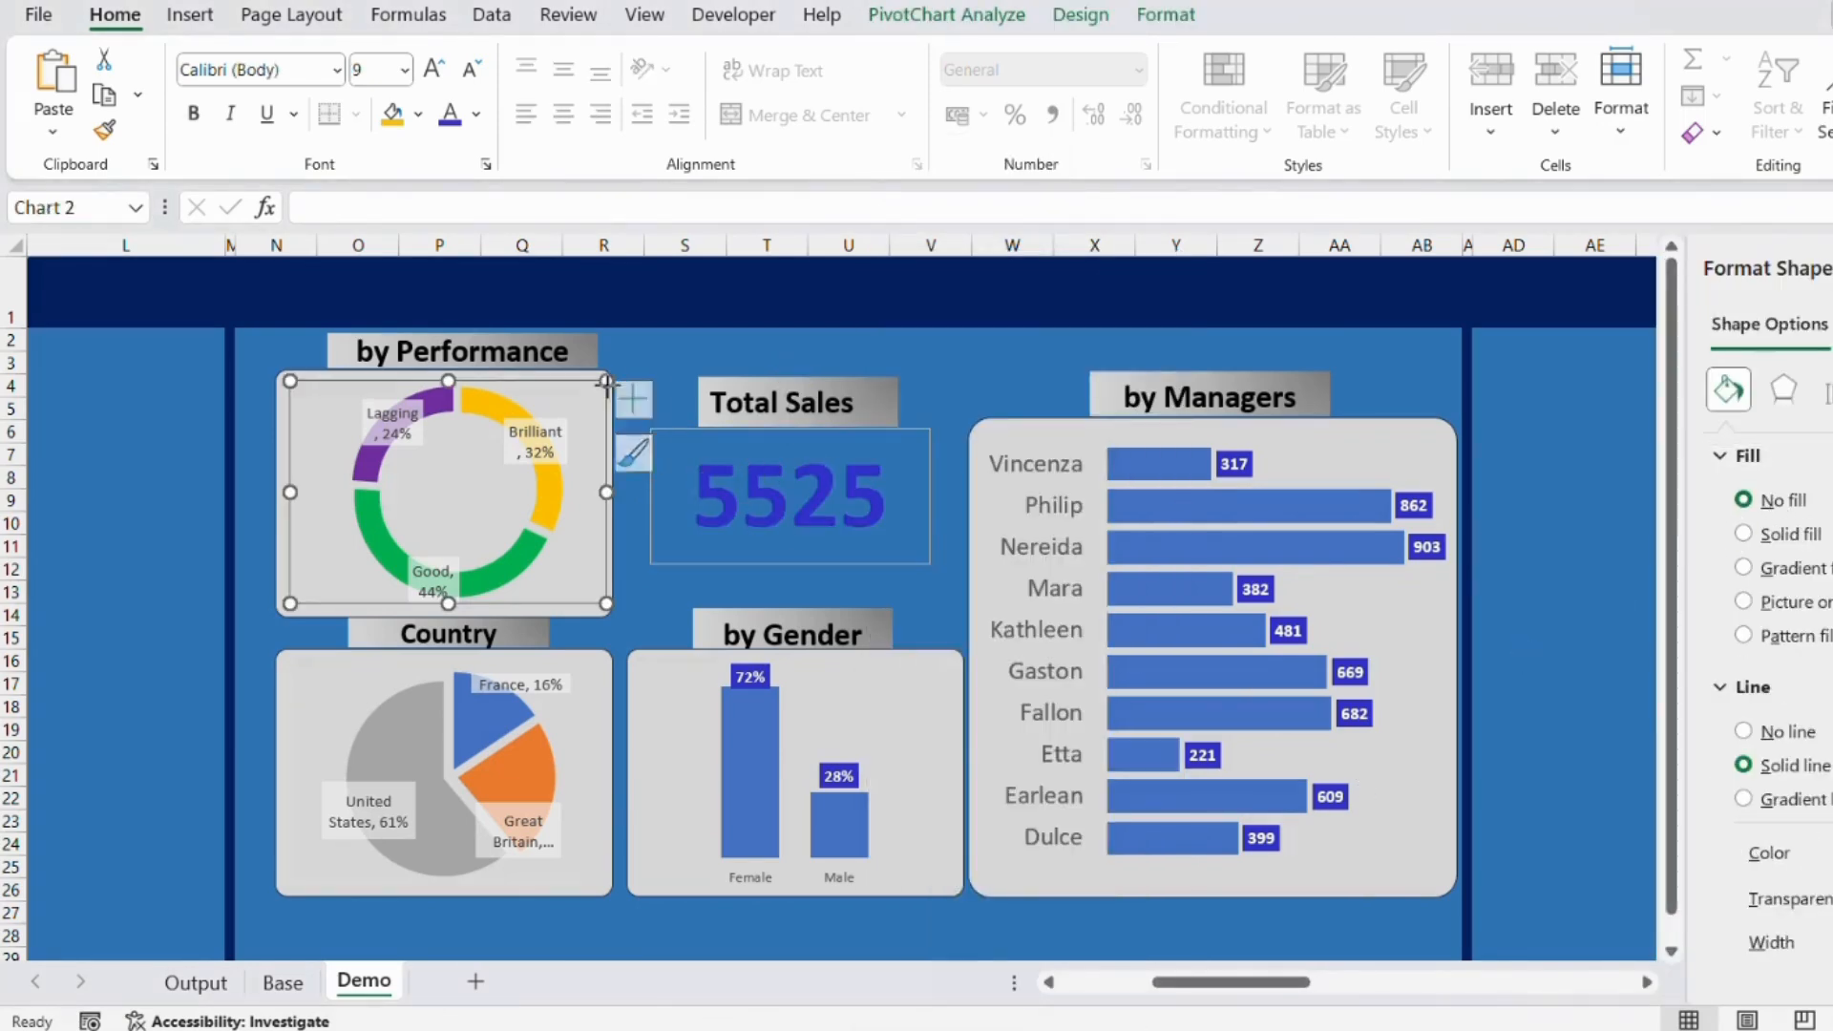
click(590, 374)
drag(589, 374, 932, 425)
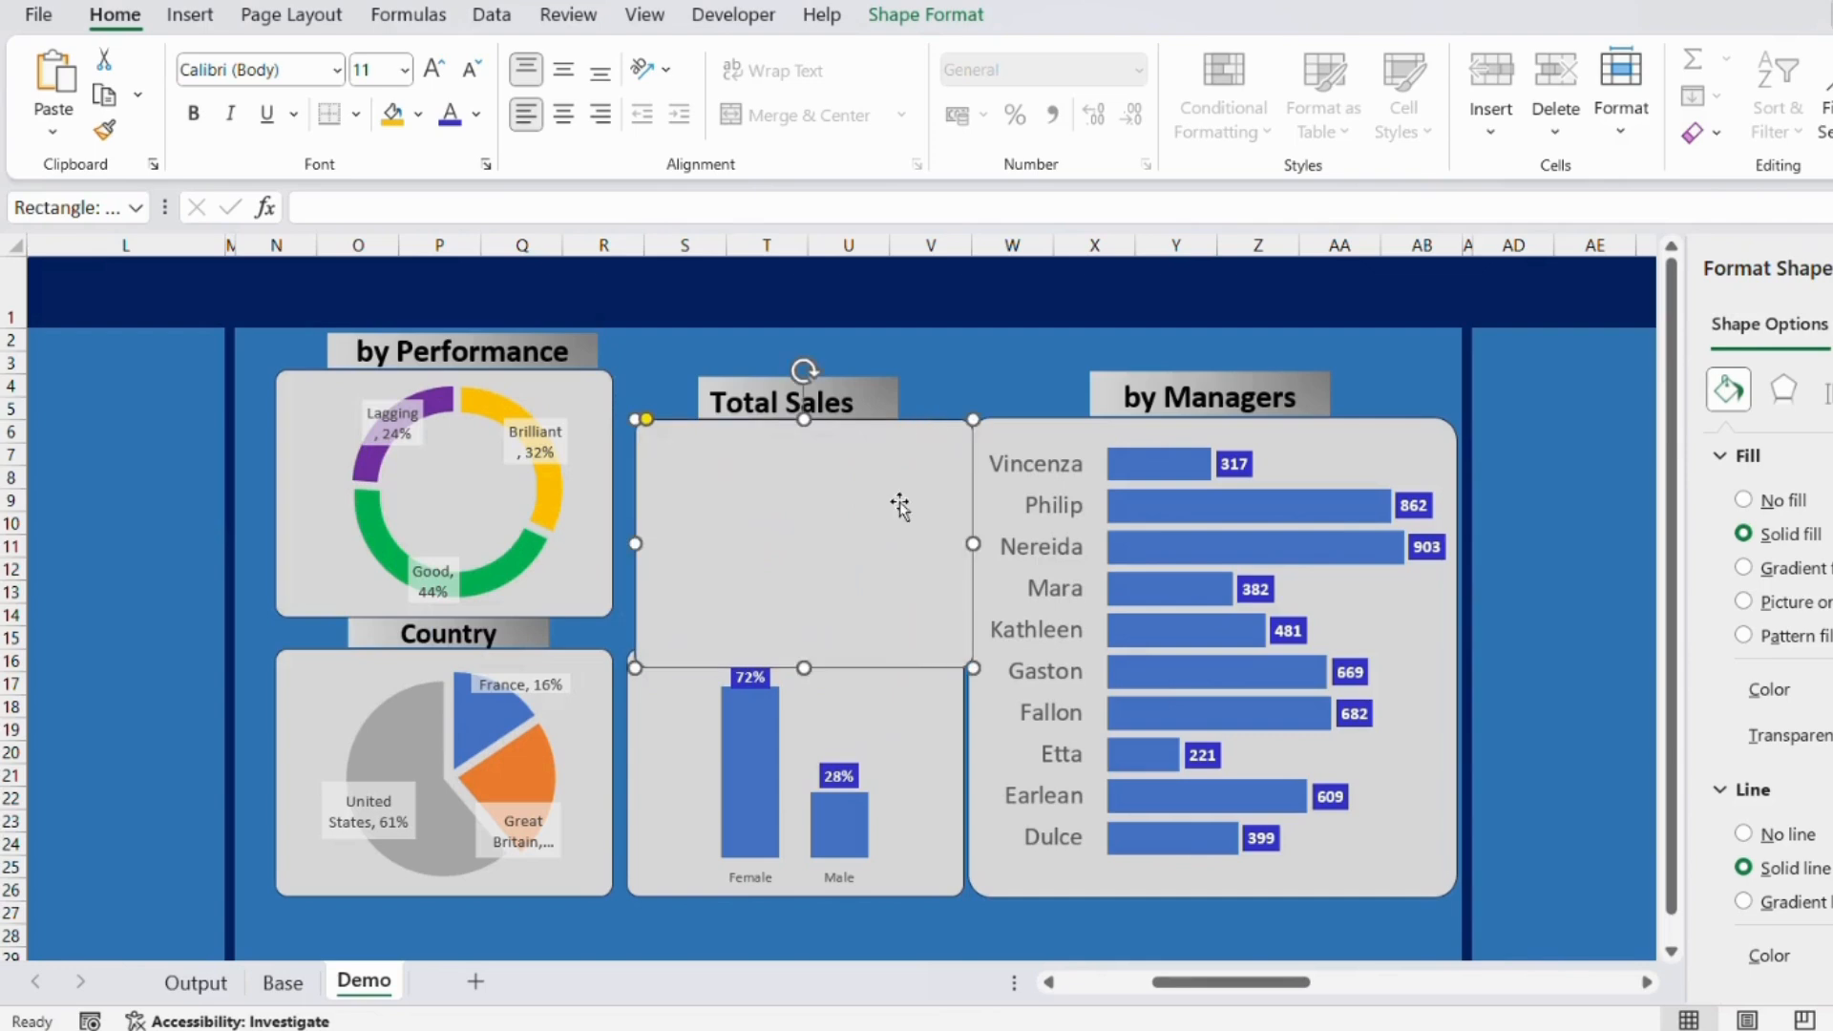
drag(805, 668, 805, 574)
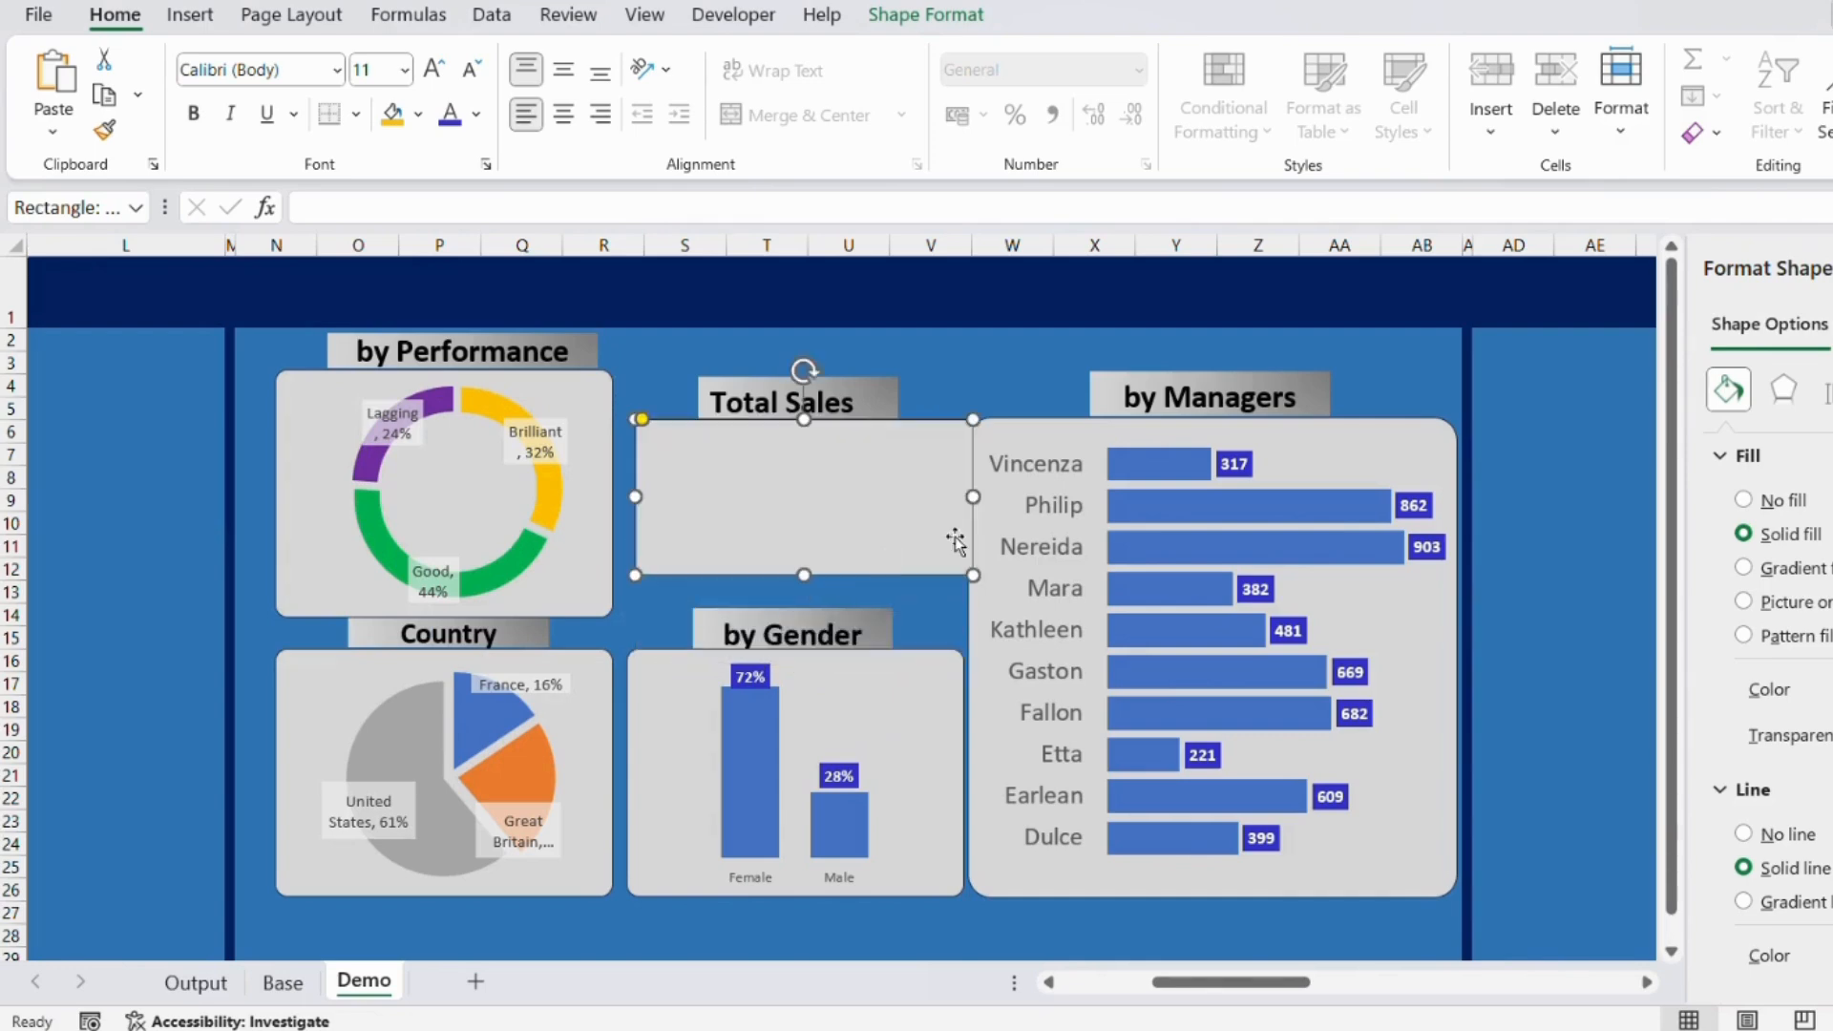
drag(975, 495, 943, 495)
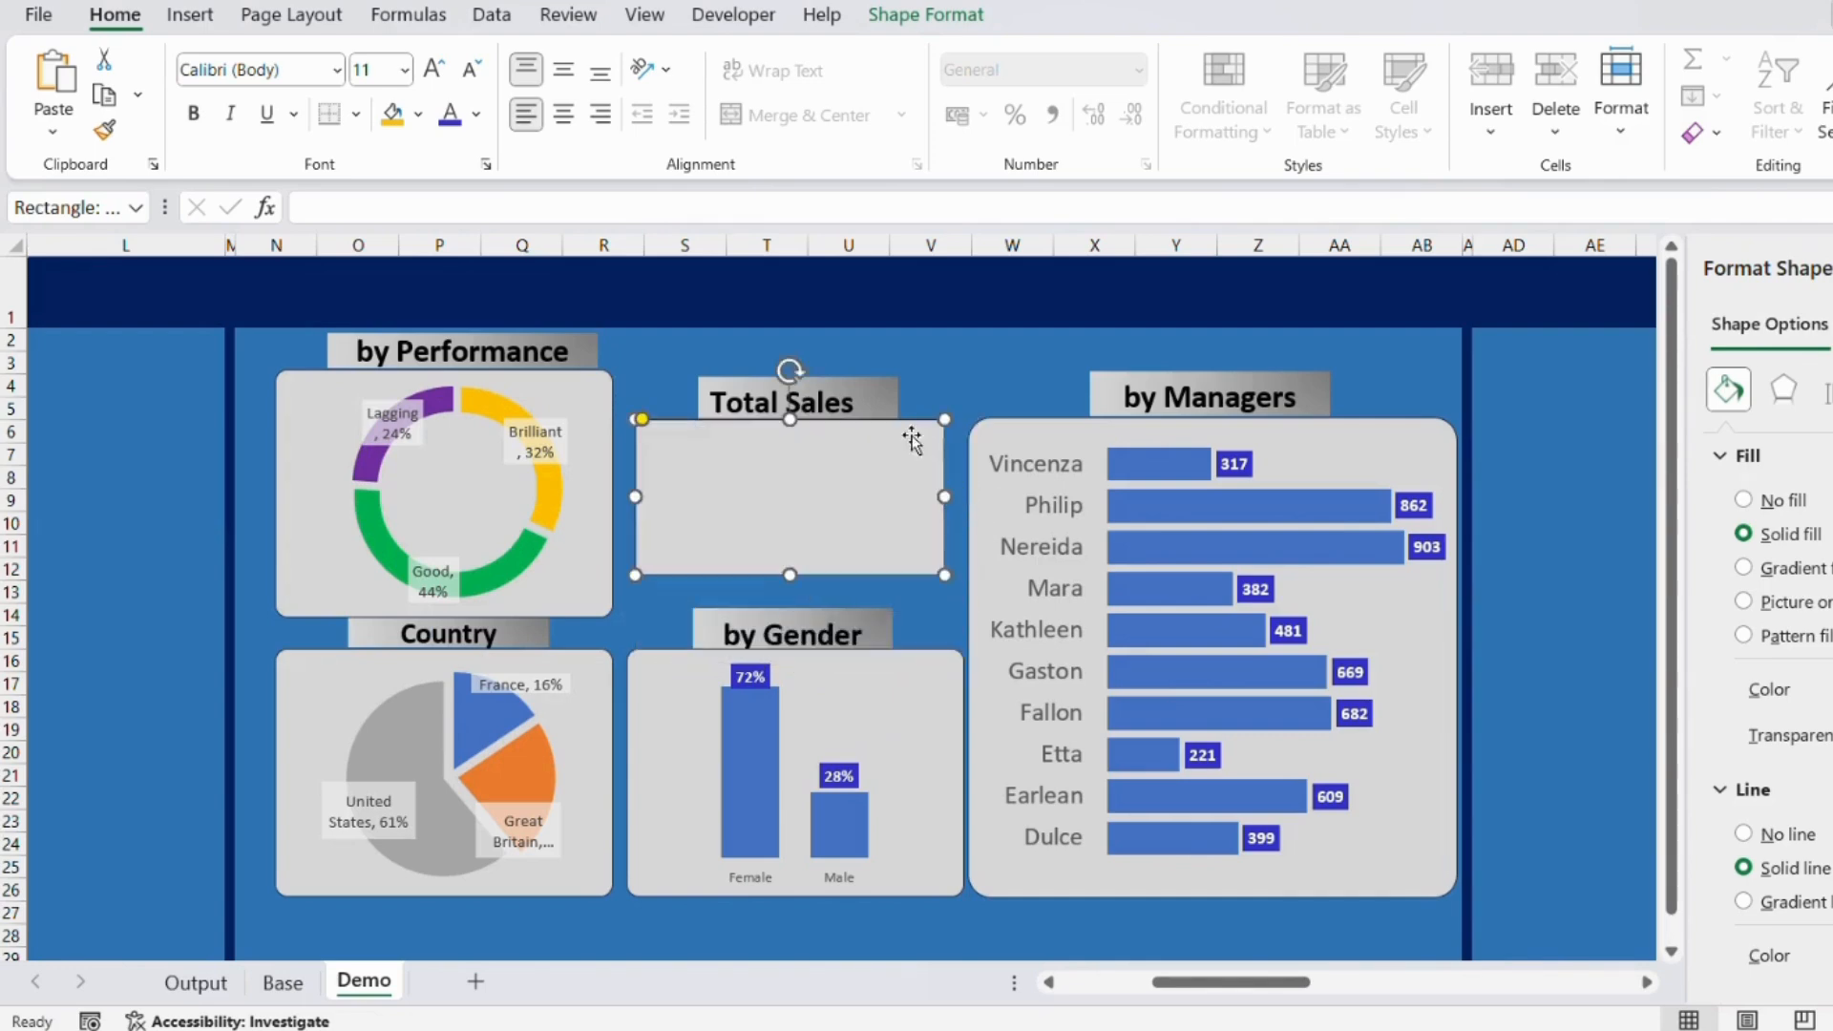
Send the new grey panel to the back, behind the total sales figure.
right_click(908, 441)
click(1013, 663)
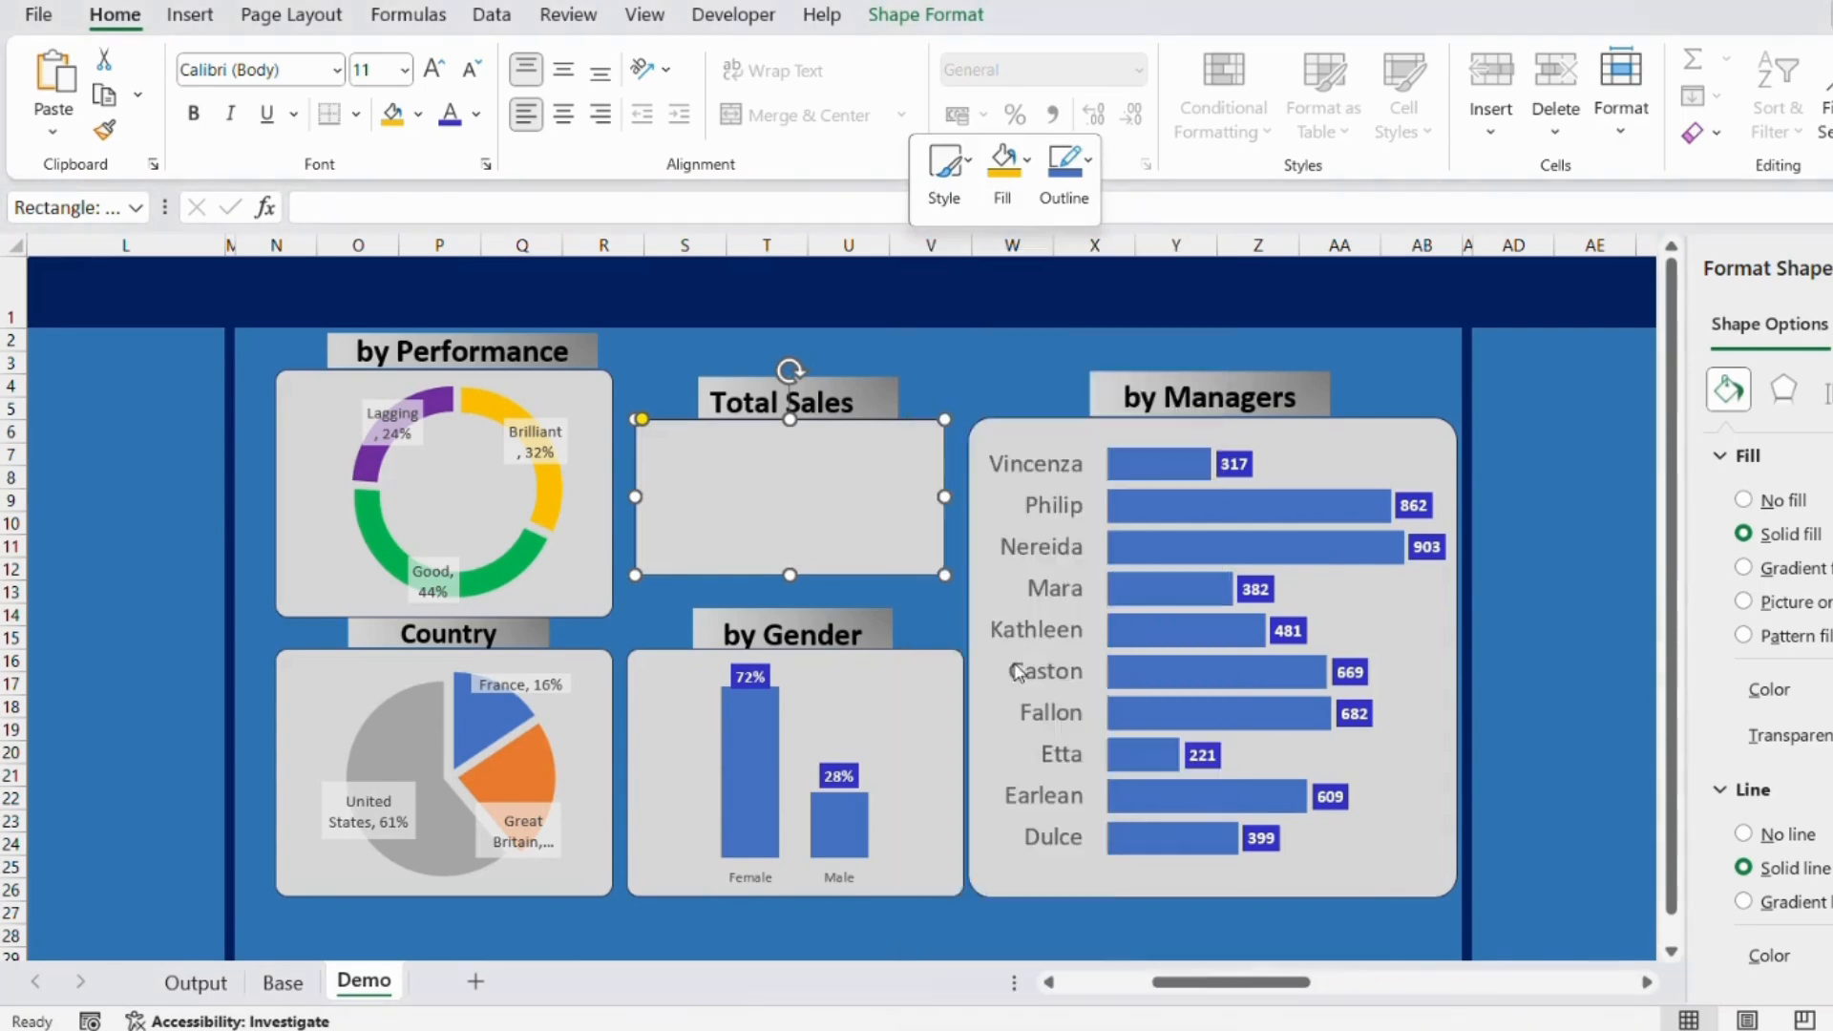
click(969, 381)
Remove the outline of the total sales text box, and nudge the Total Sales label slightly up.
click(934, 476)
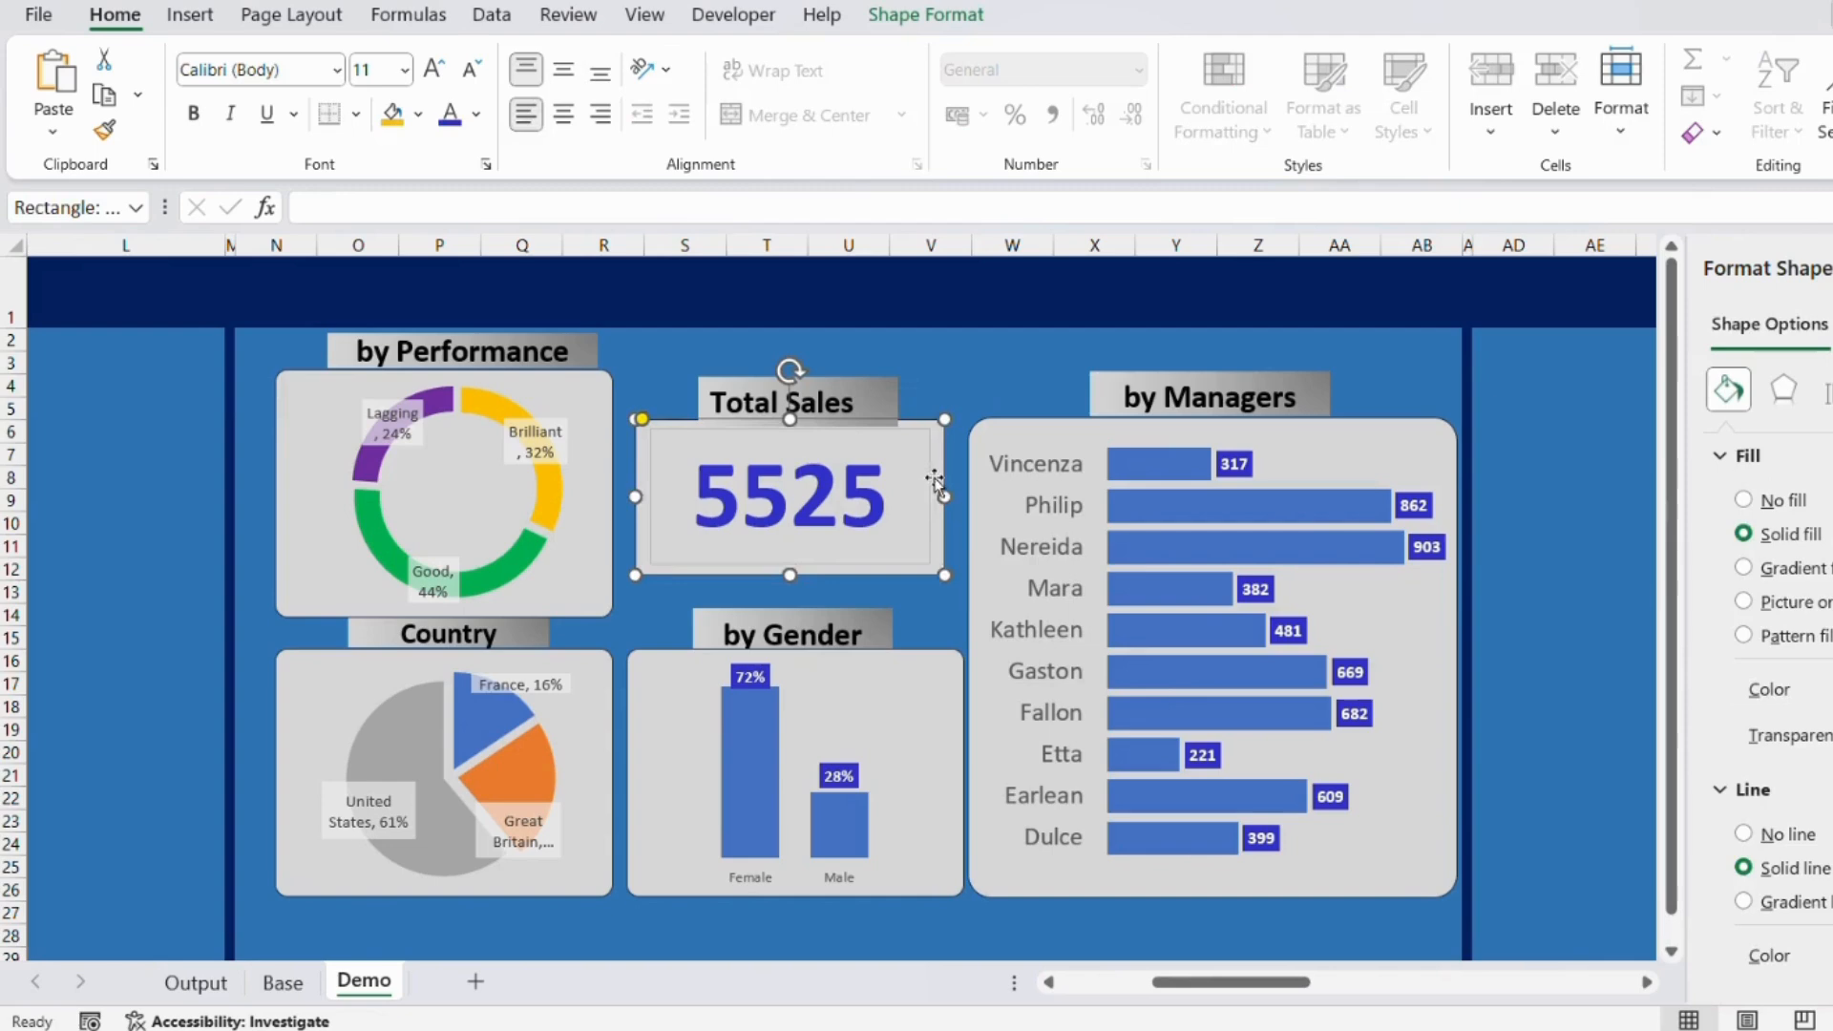
click(924, 484)
click(1799, 735)
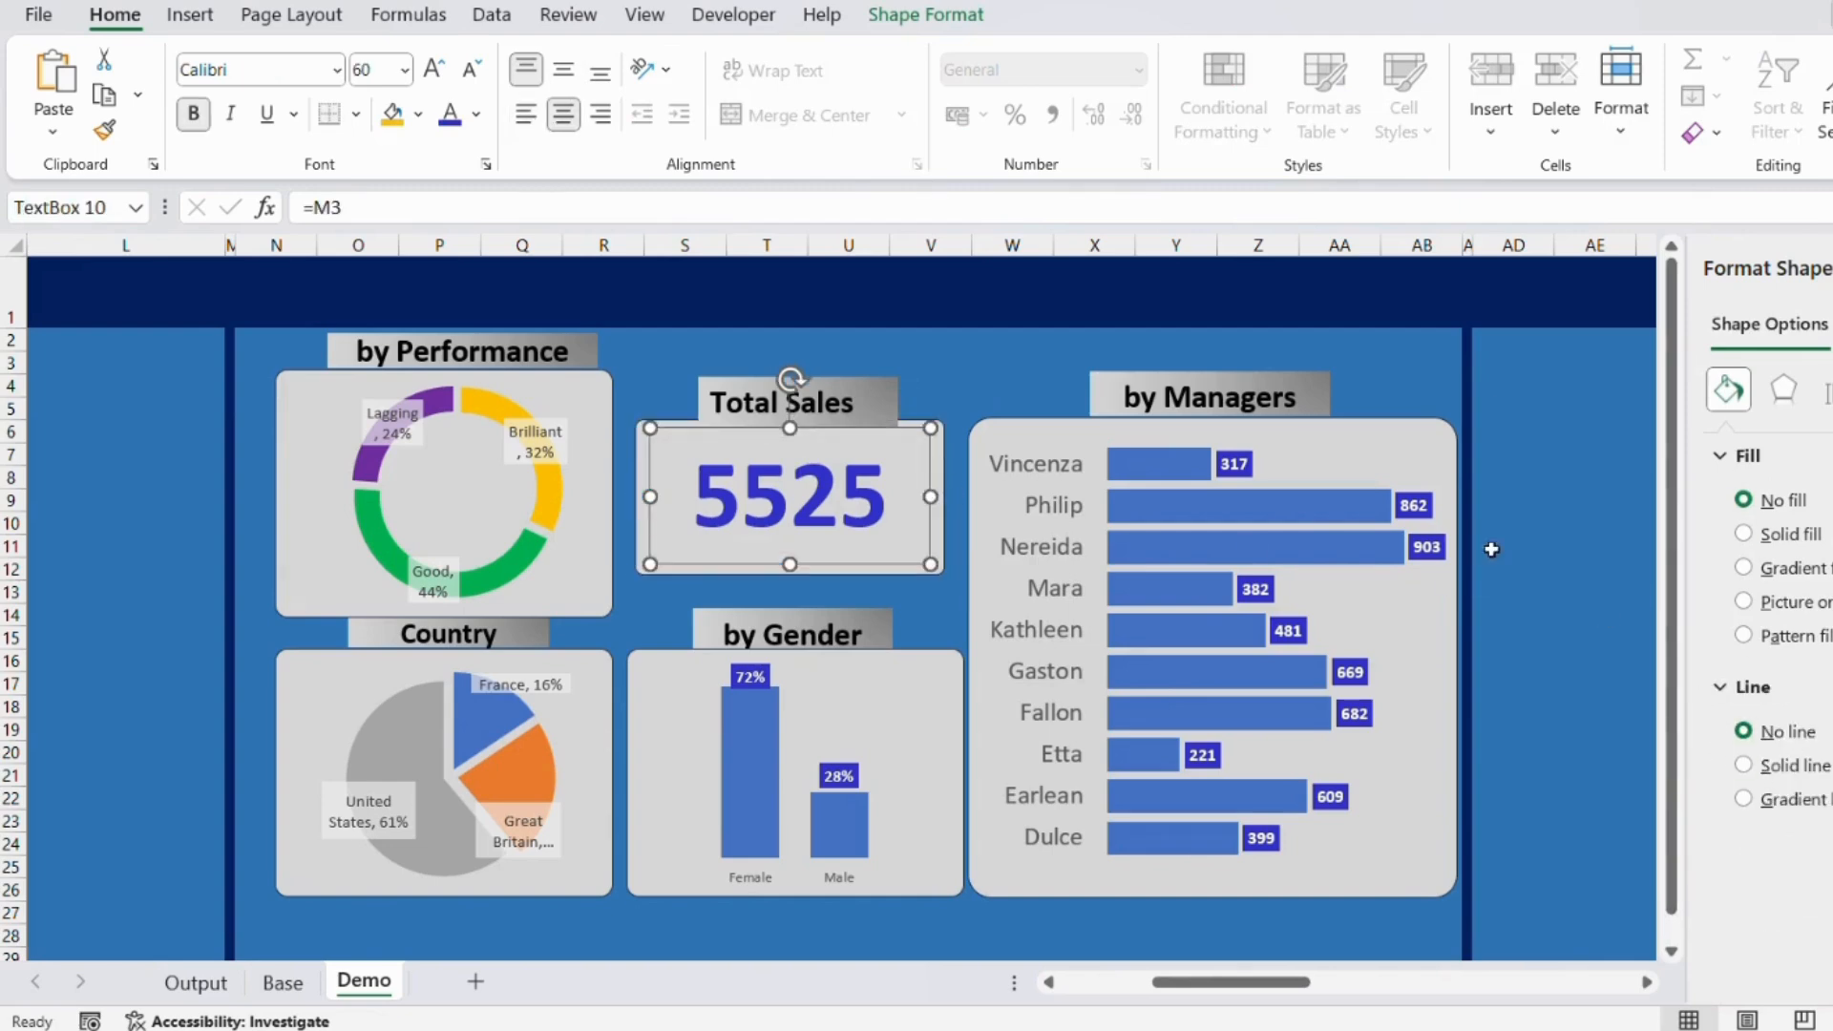
click(1832, 268)
click(1680, 470)
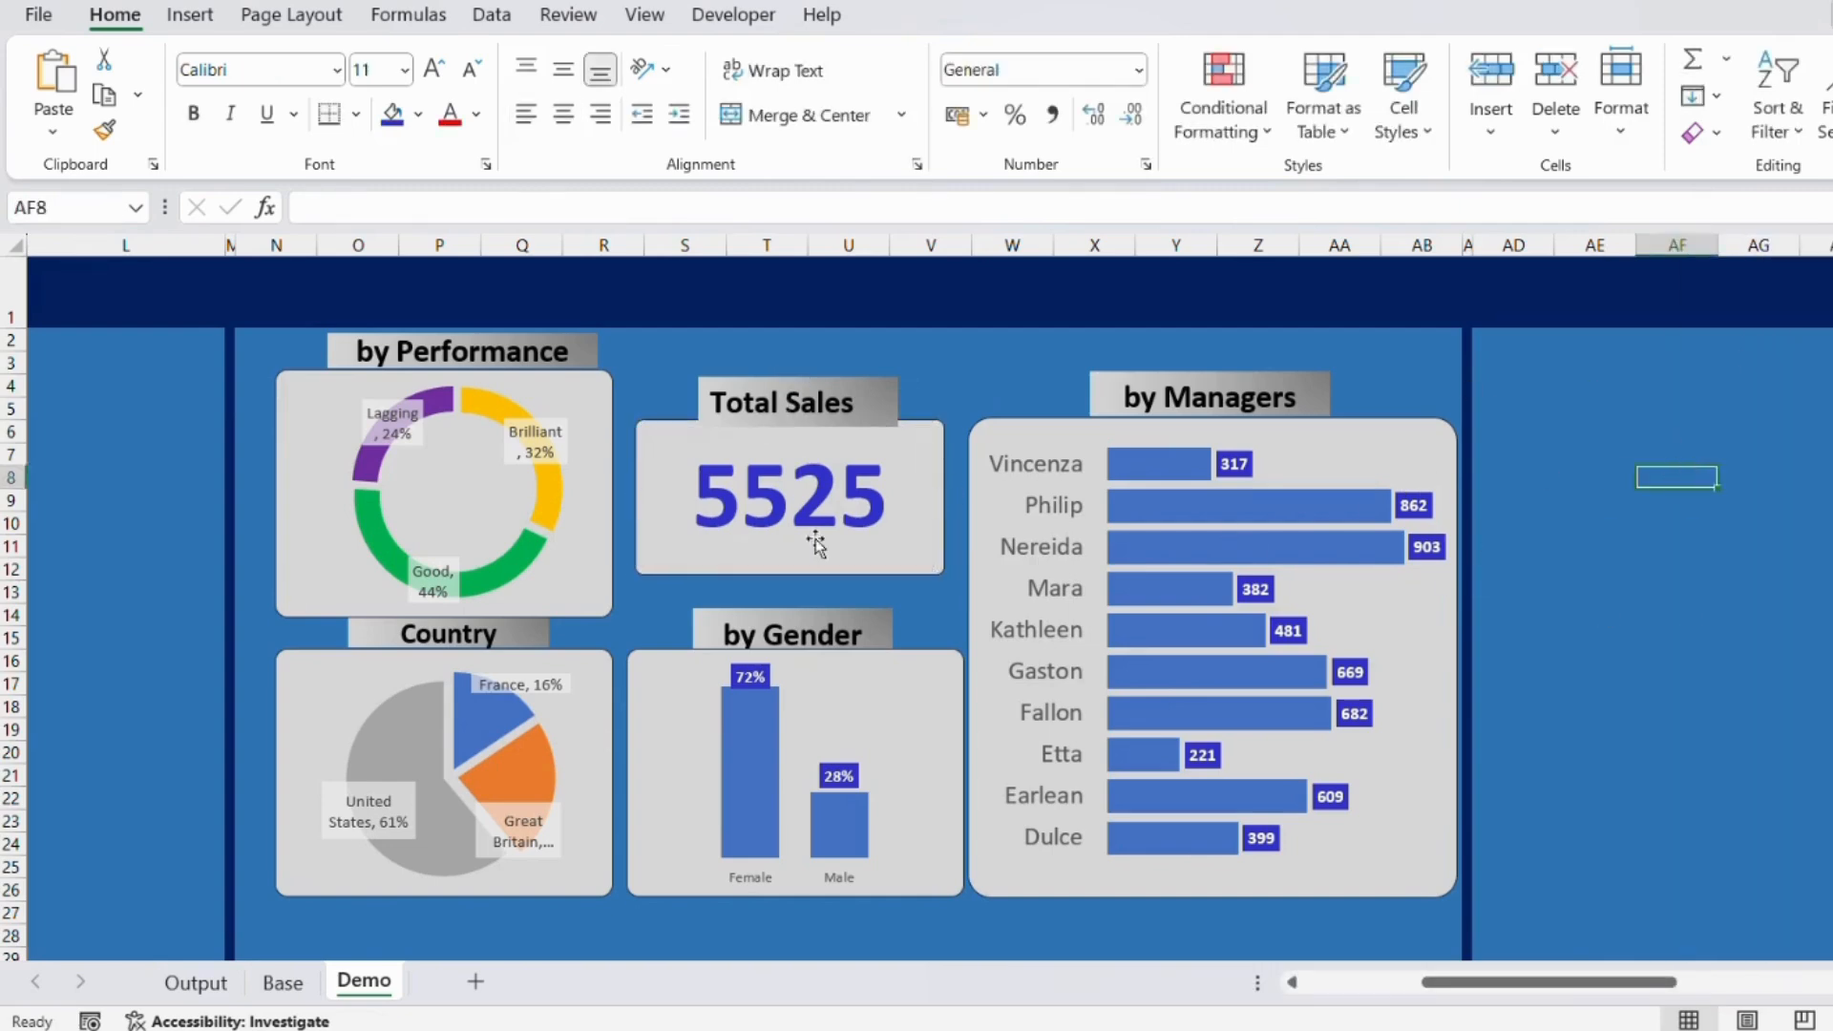
click(848, 387)
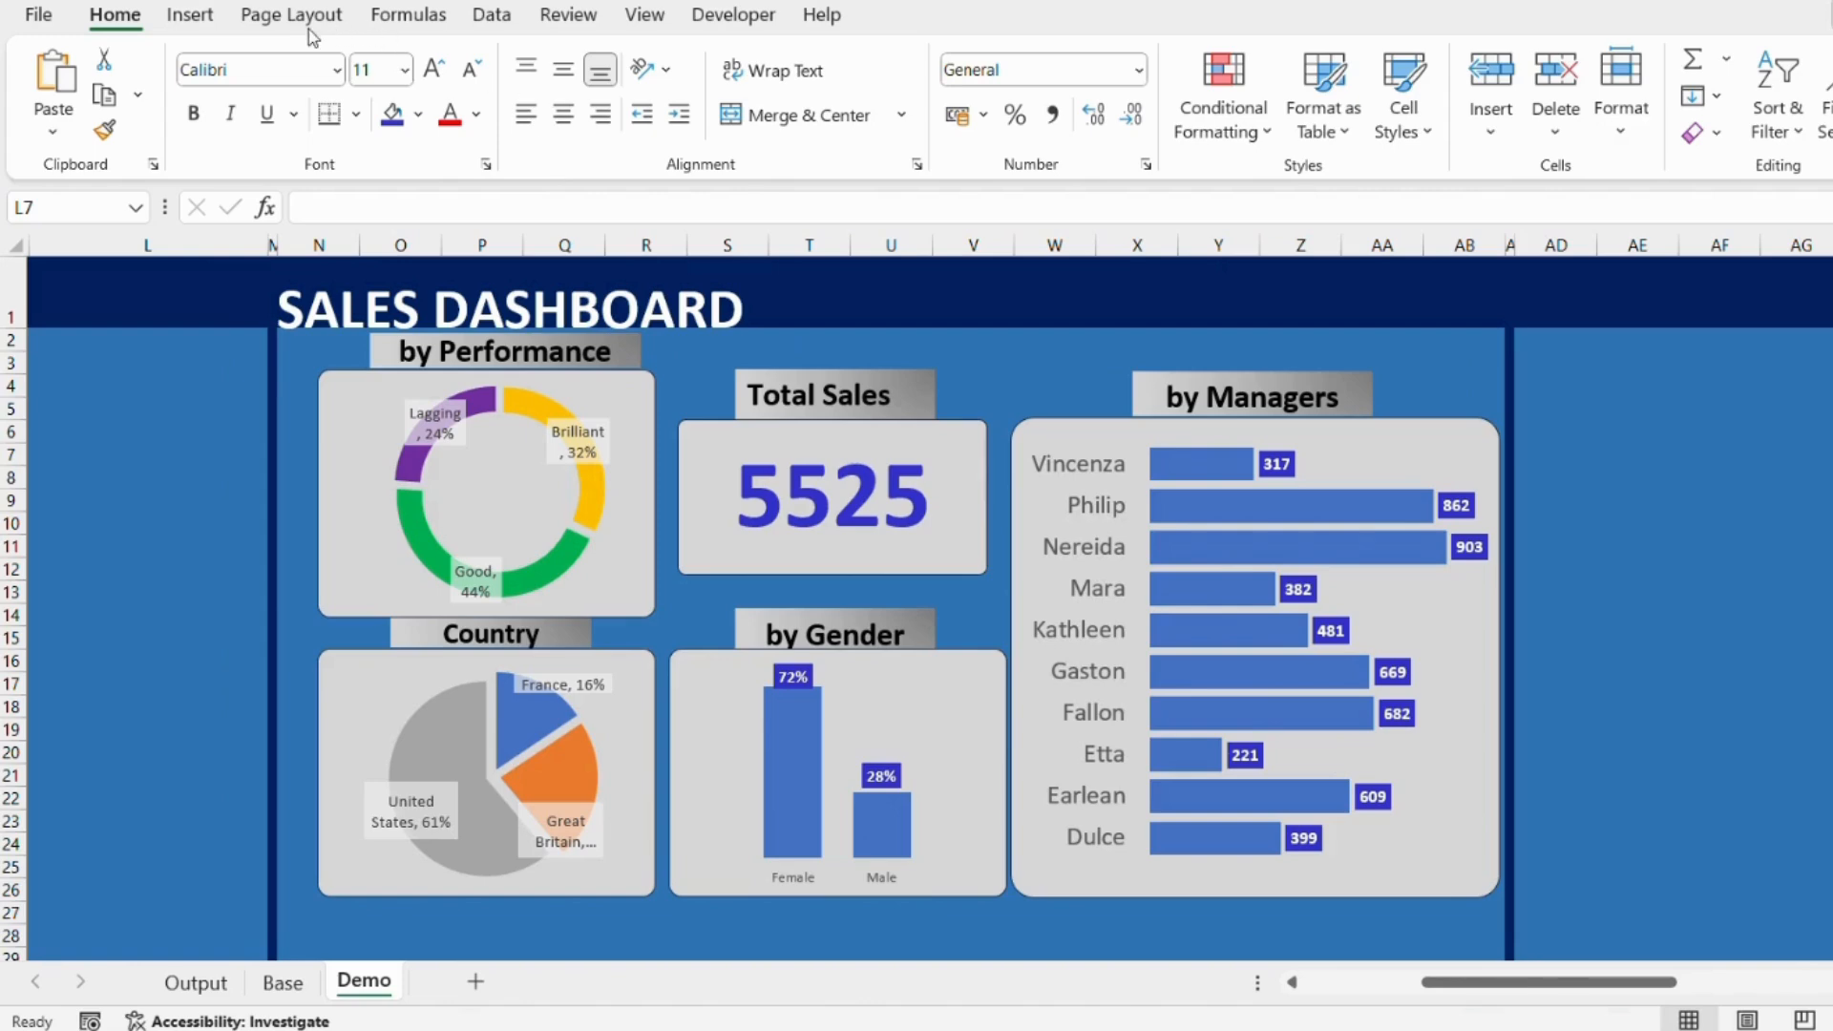
Check the slicers on the Output sheet, and insert Gender, Country and Performance Level slicers from Demo's doughnut chart.
click(615, 389)
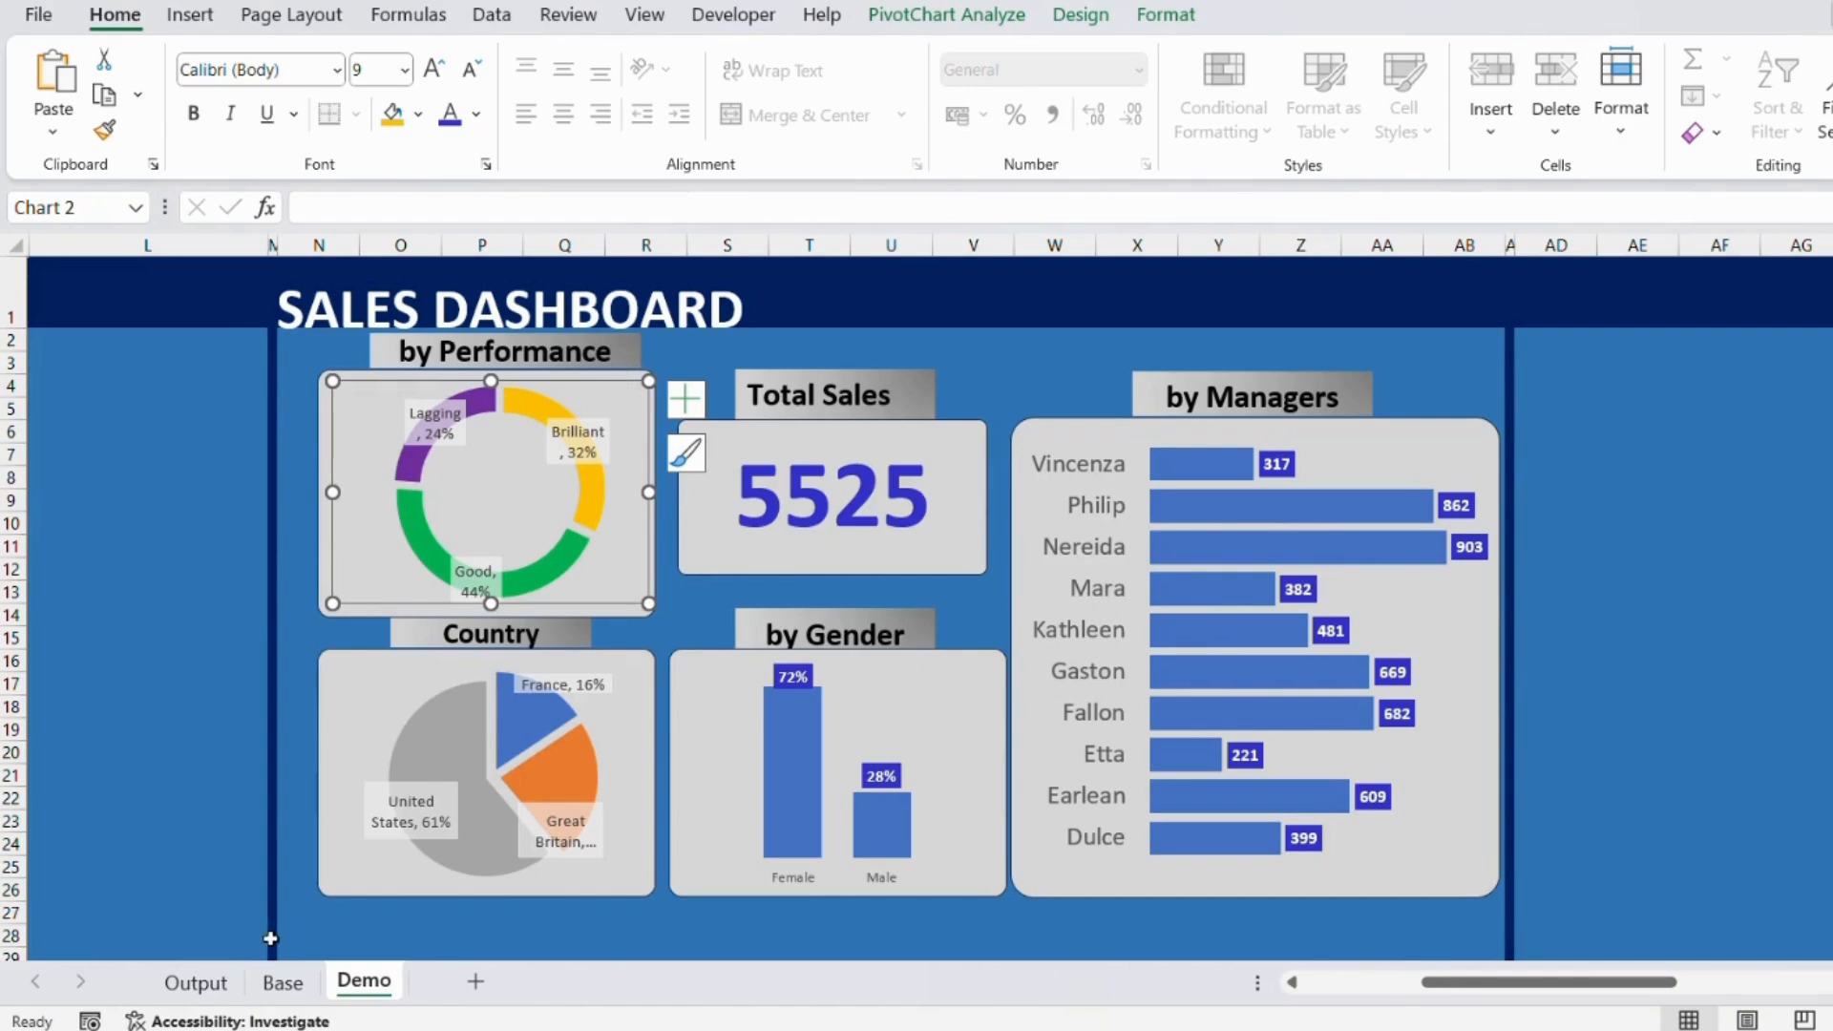
click(195, 982)
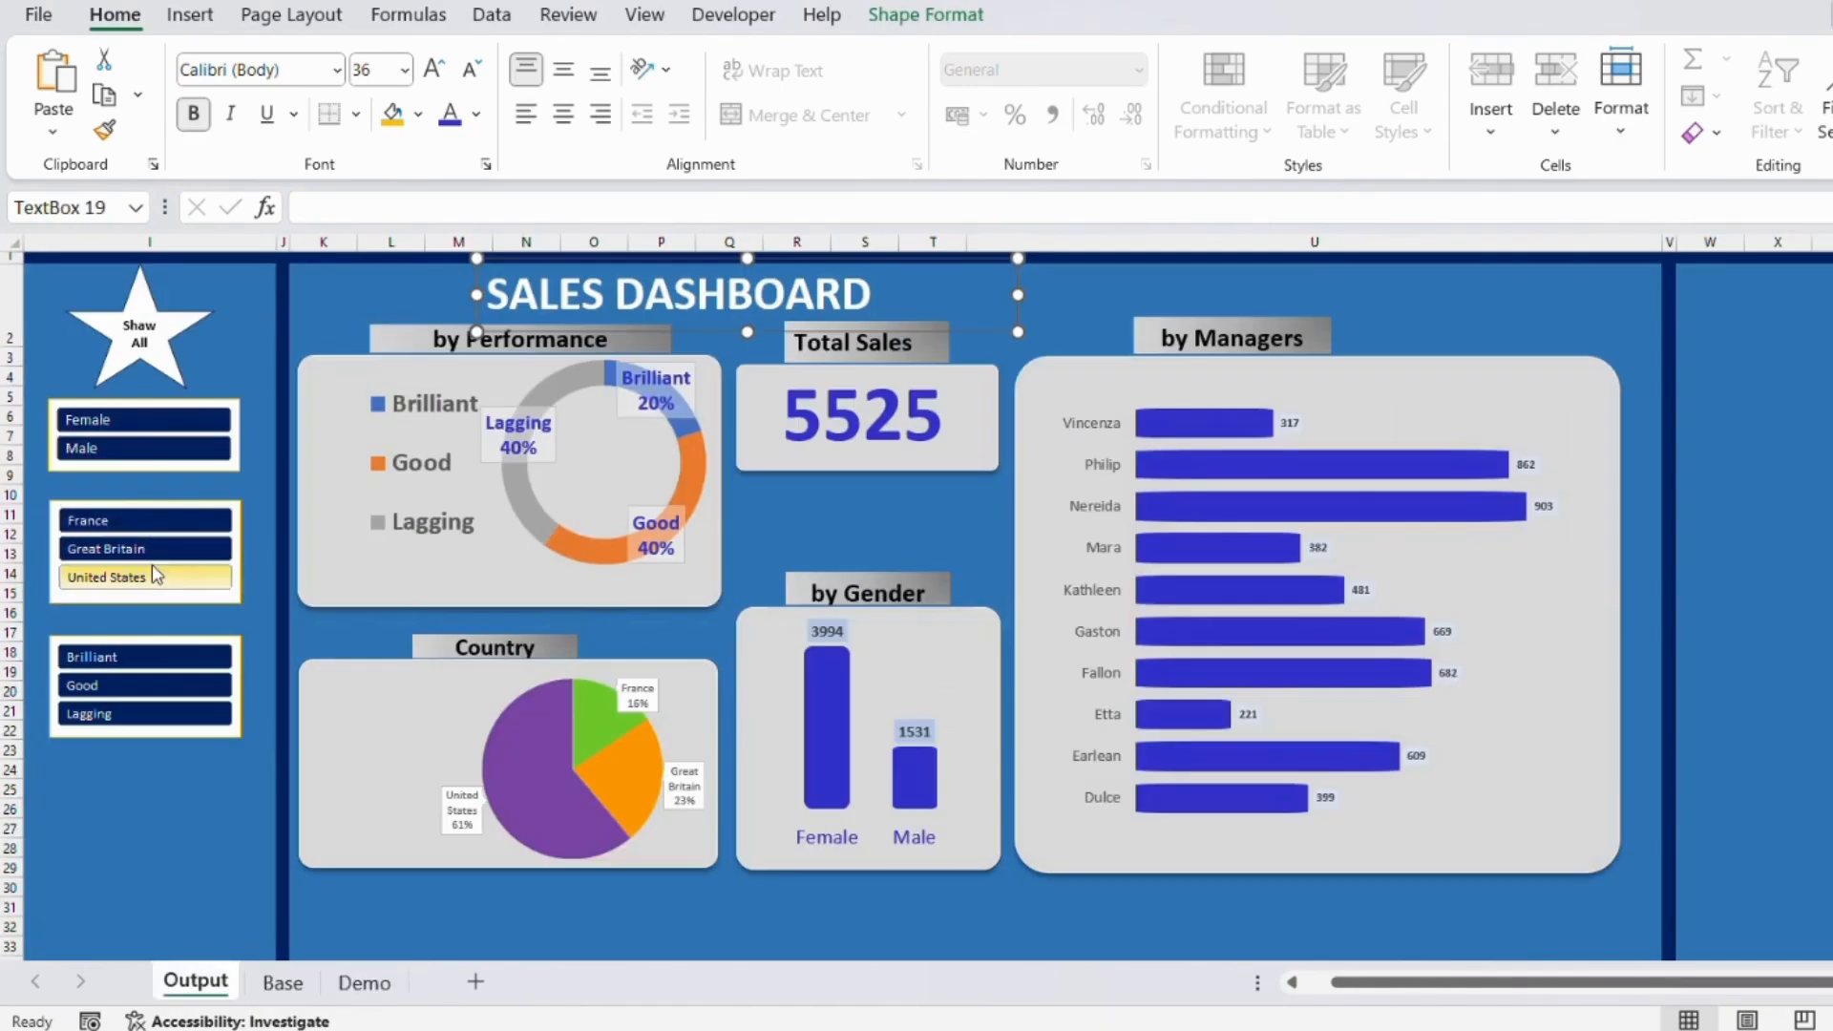
click(364, 983)
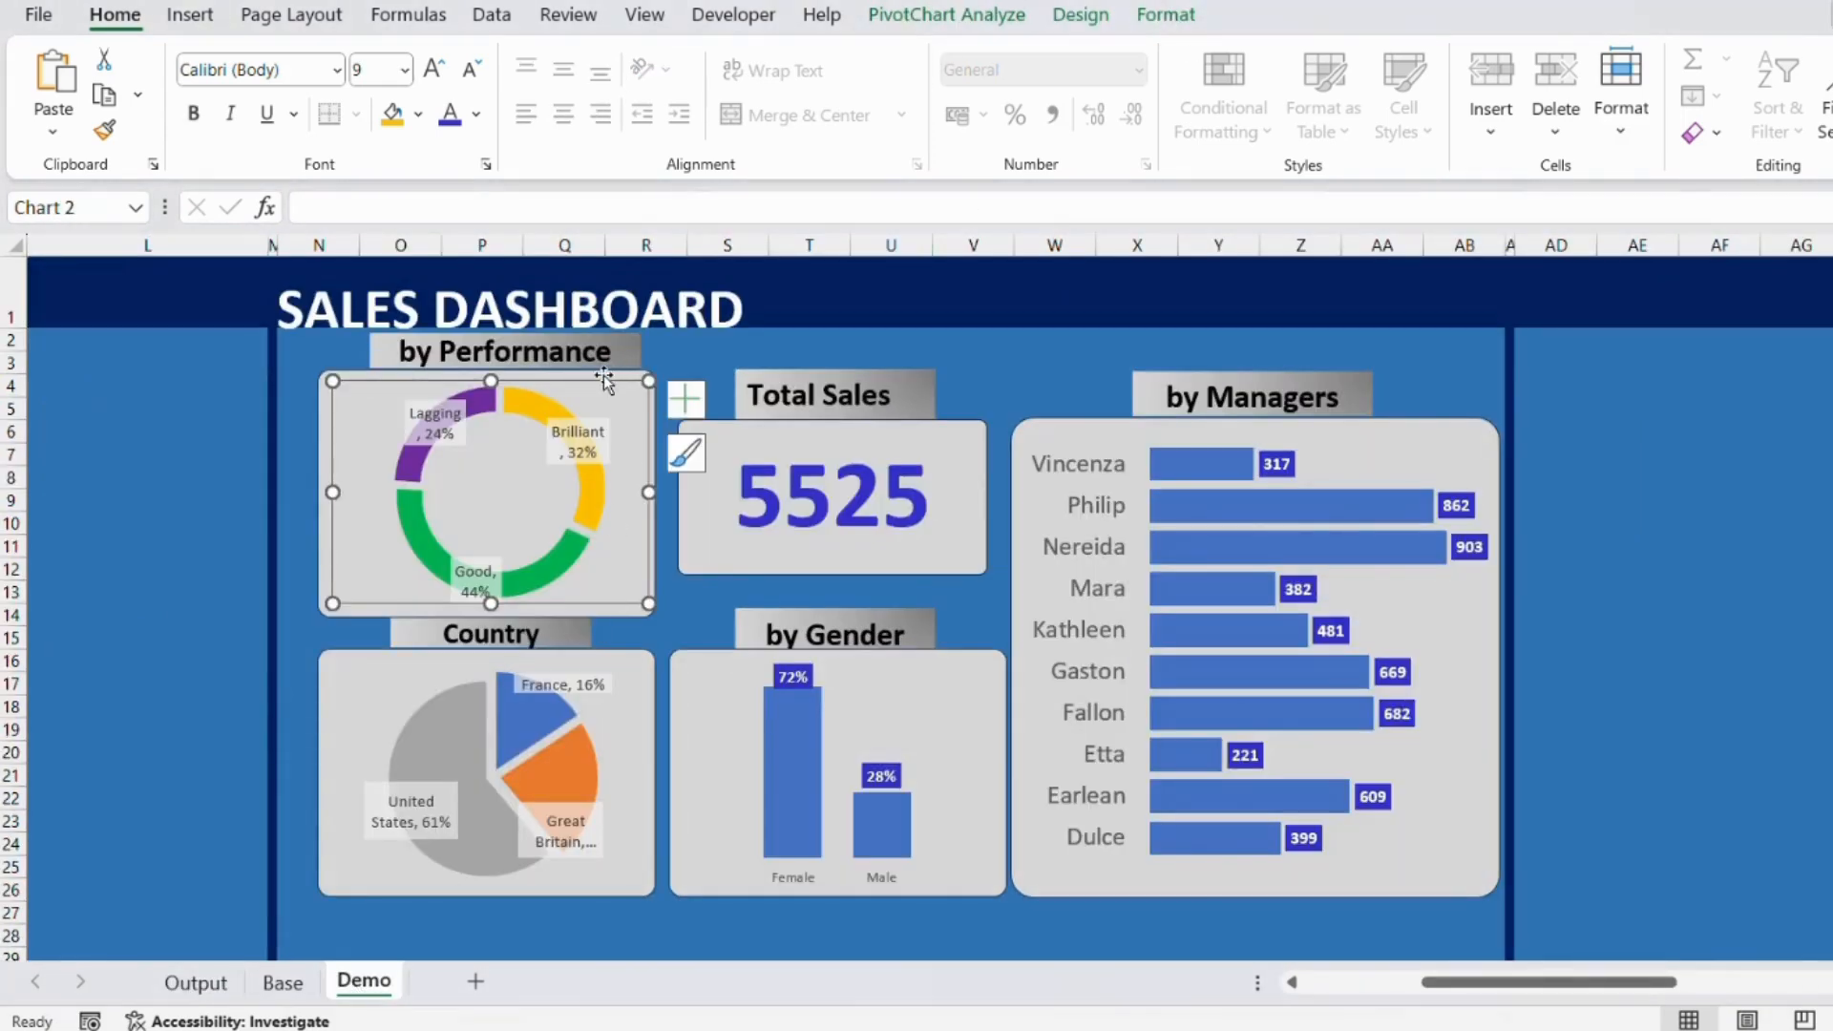
click(946, 15)
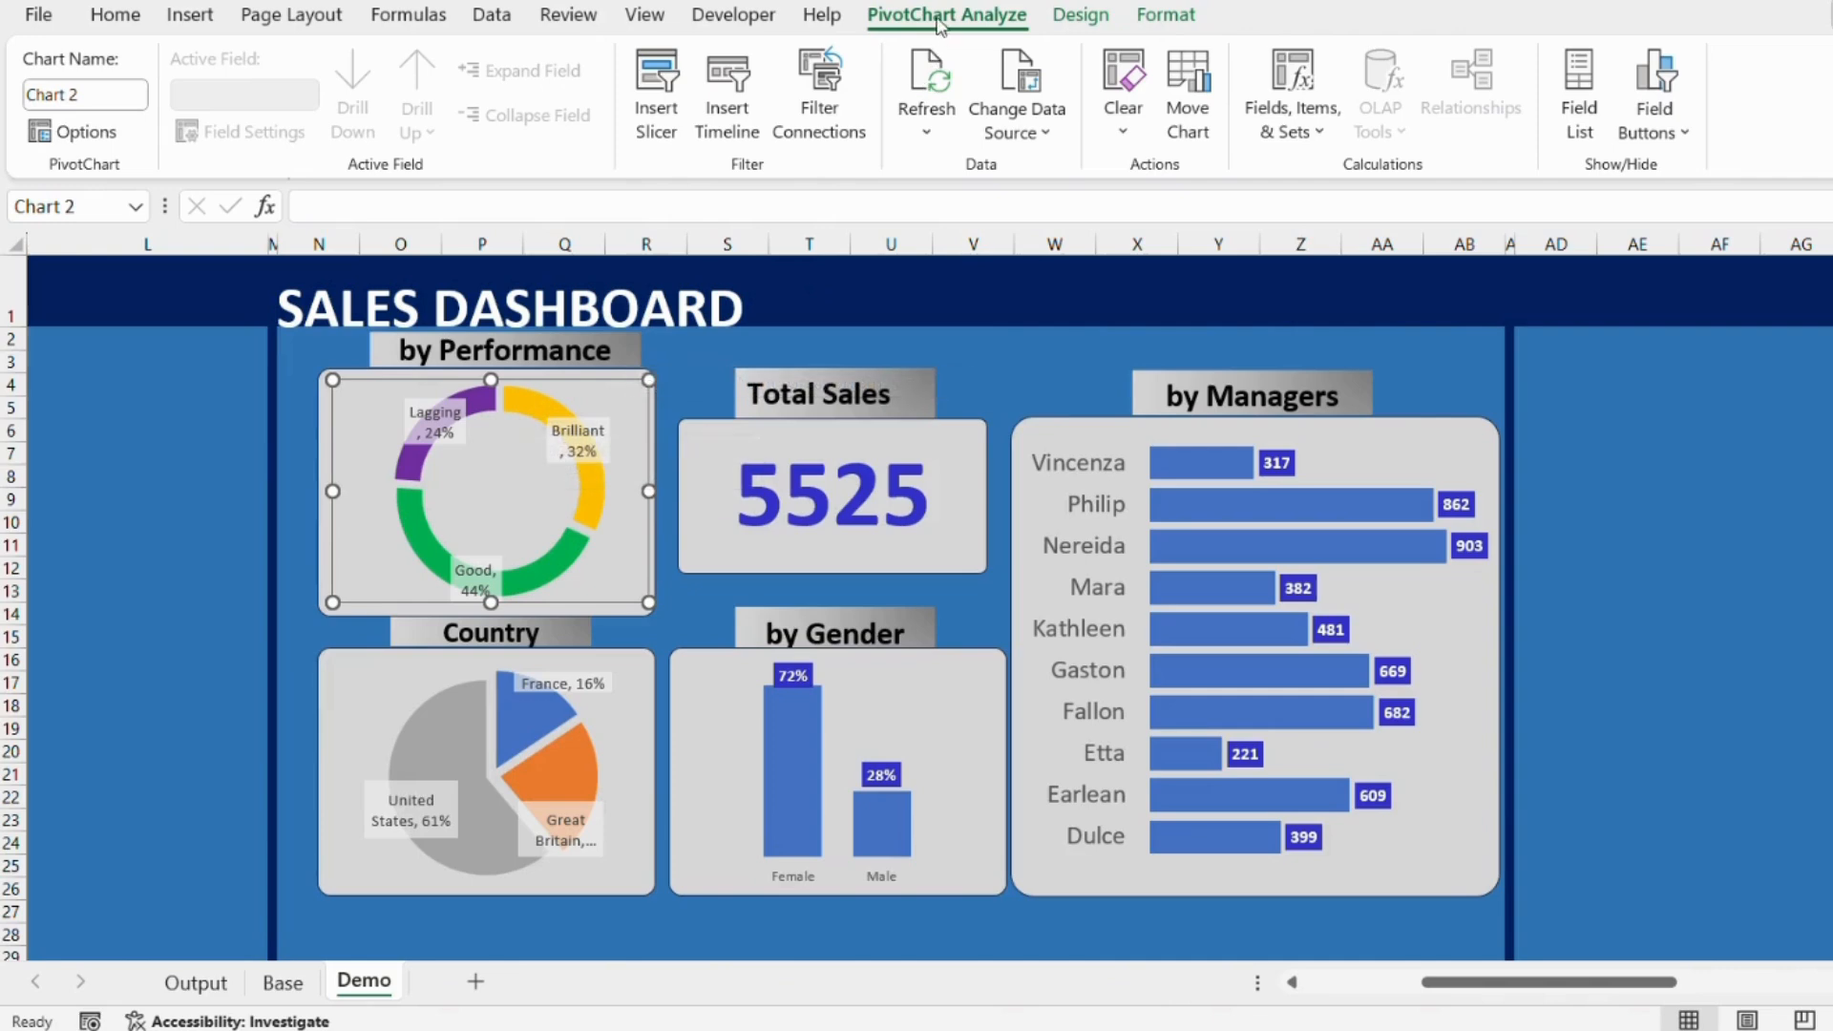
click(656, 105)
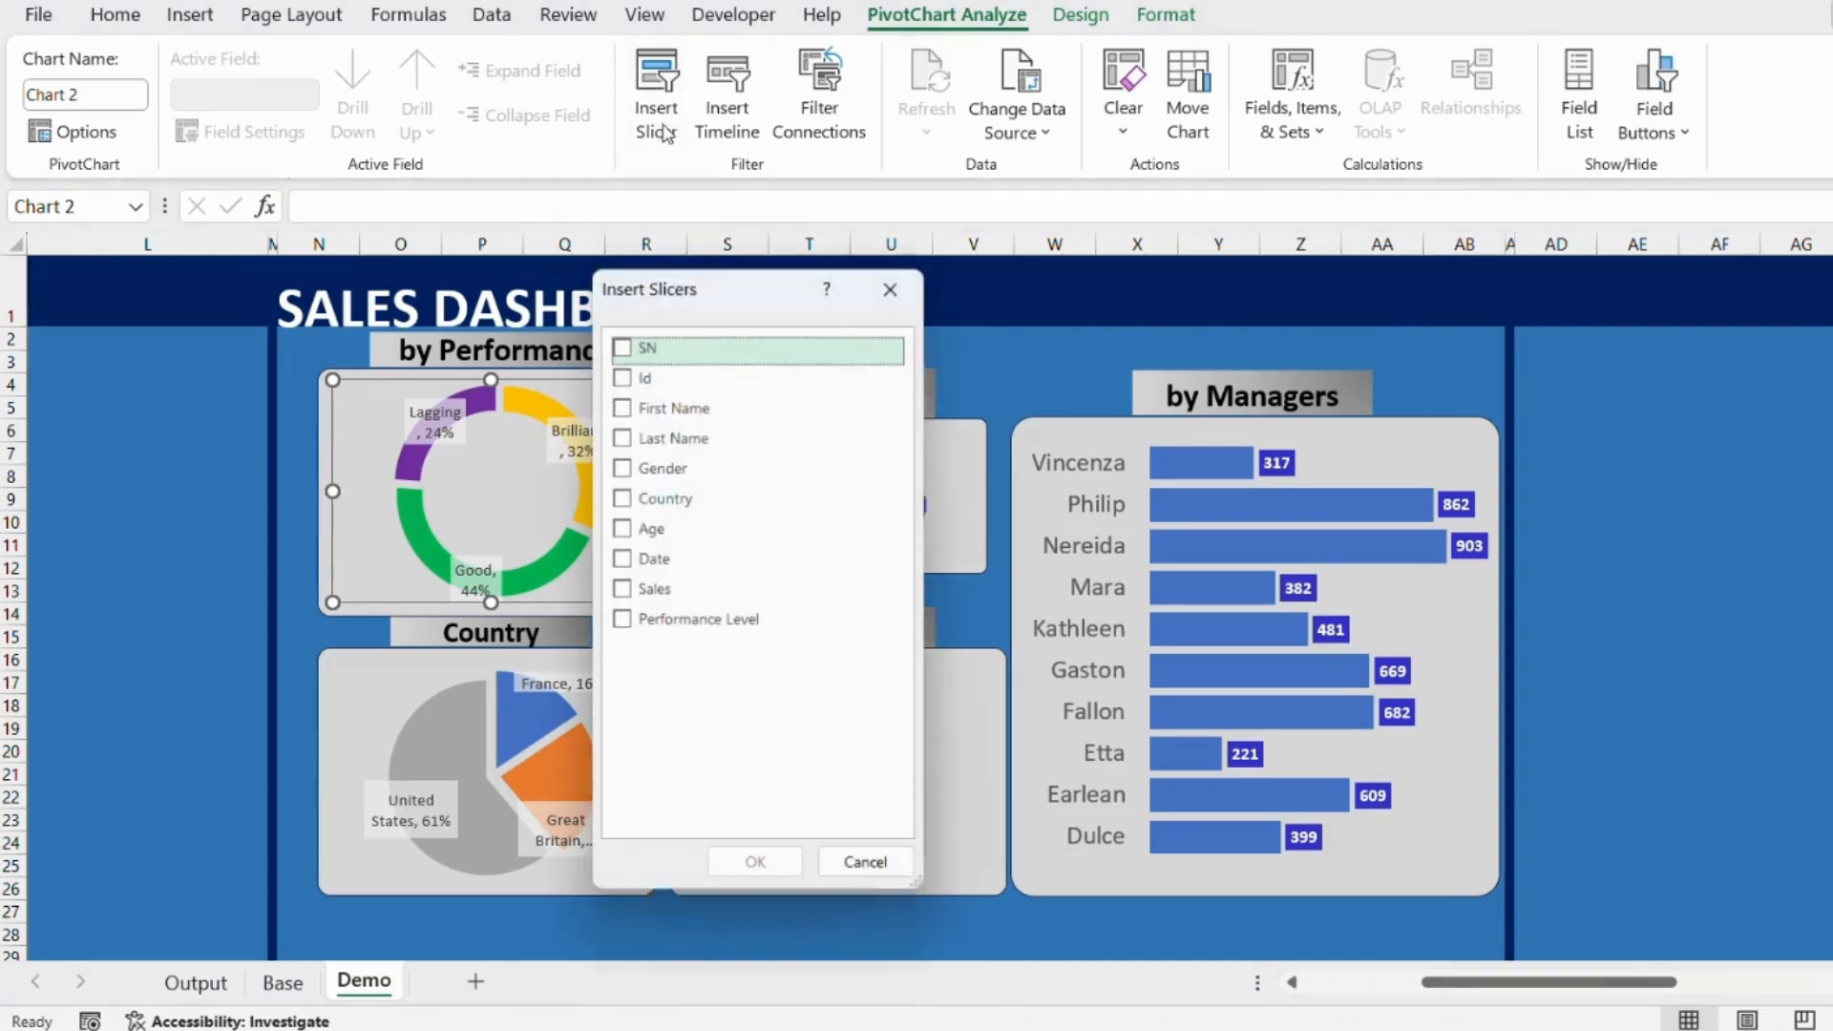
click(659, 468)
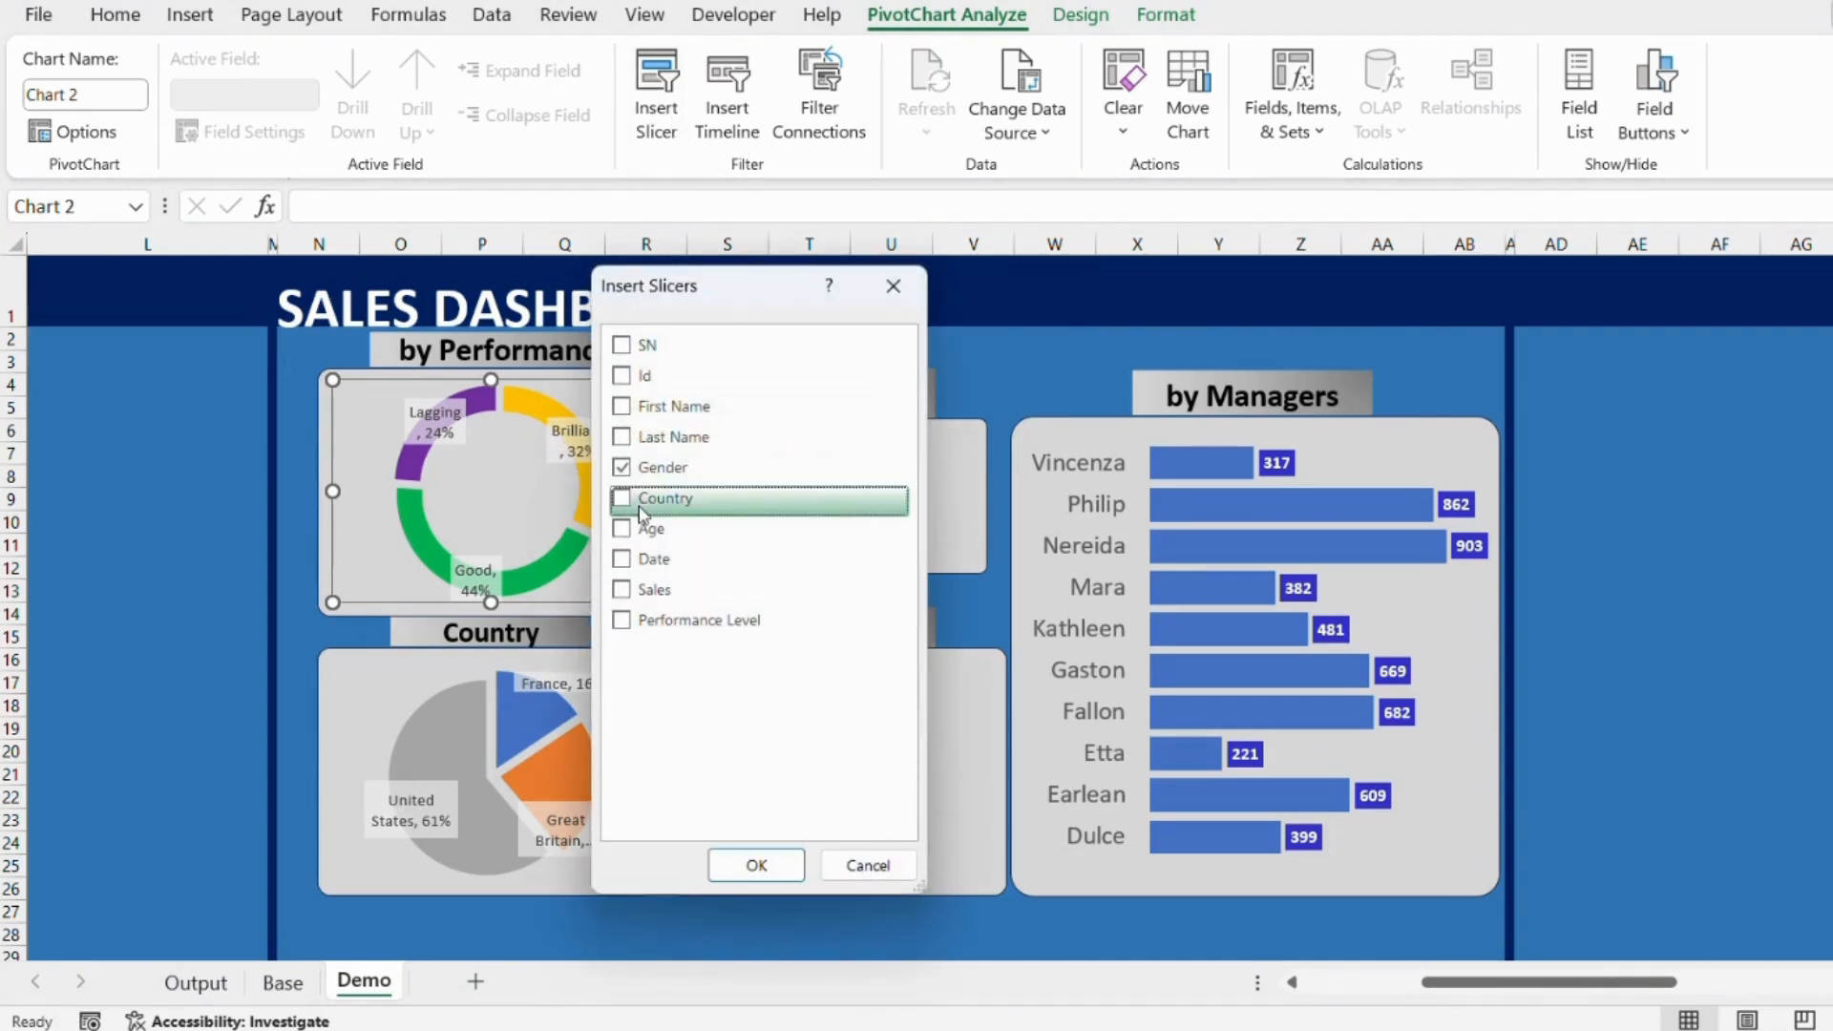
click(626, 499)
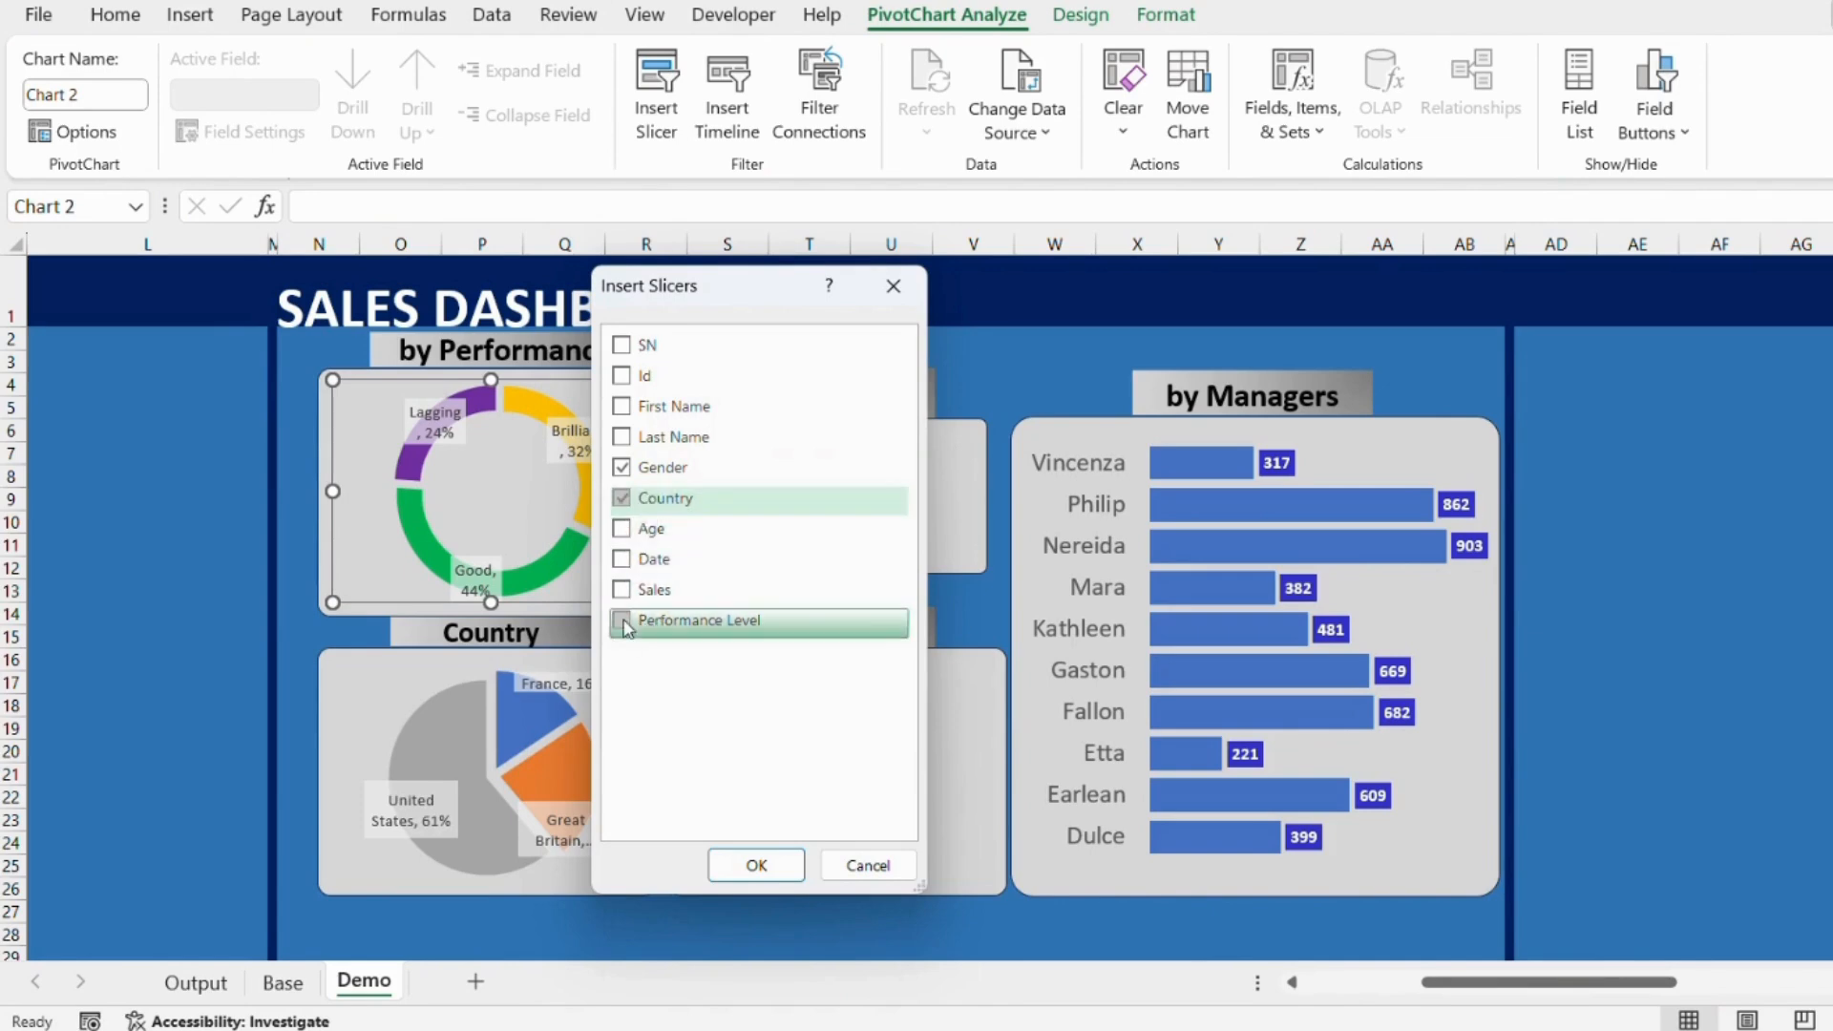
click(622, 621)
click(754, 865)
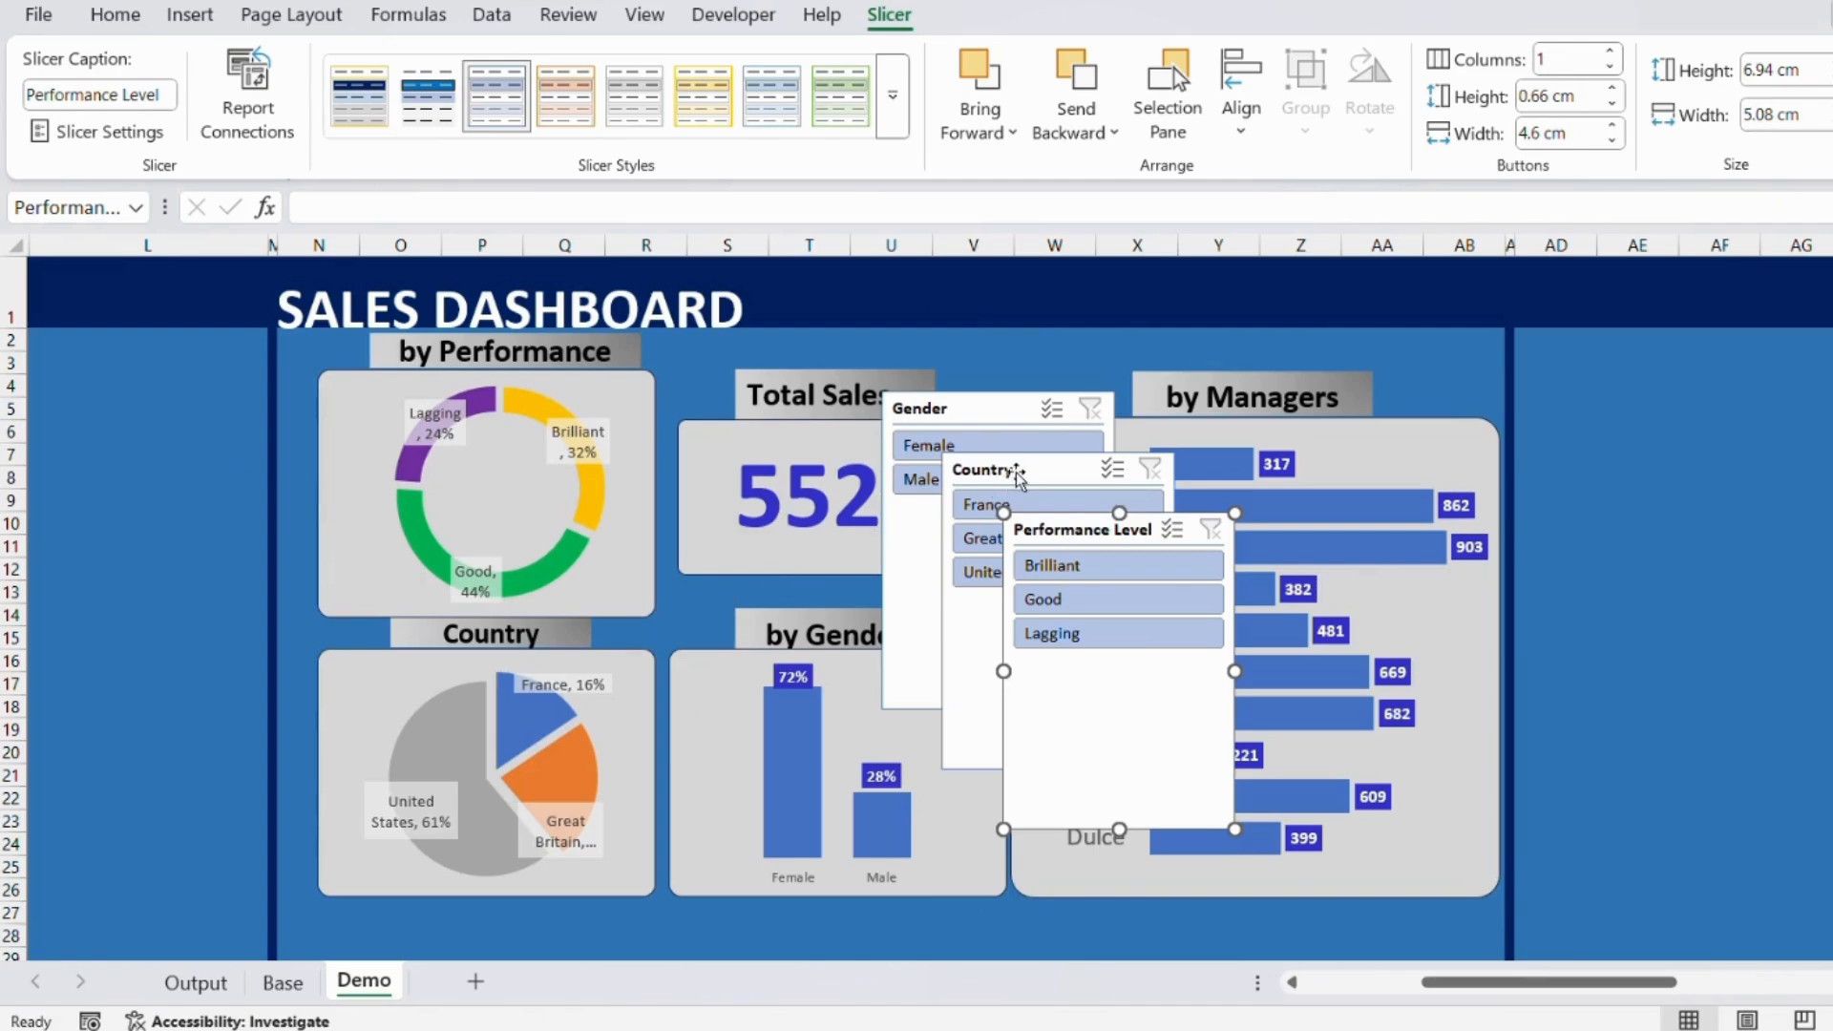
Connect the Performance Level slicer to PivotTable2, PivotTable3 and PivotTable4 on the Demo sheet, in addition to PivotTable1.
click(247, 96)
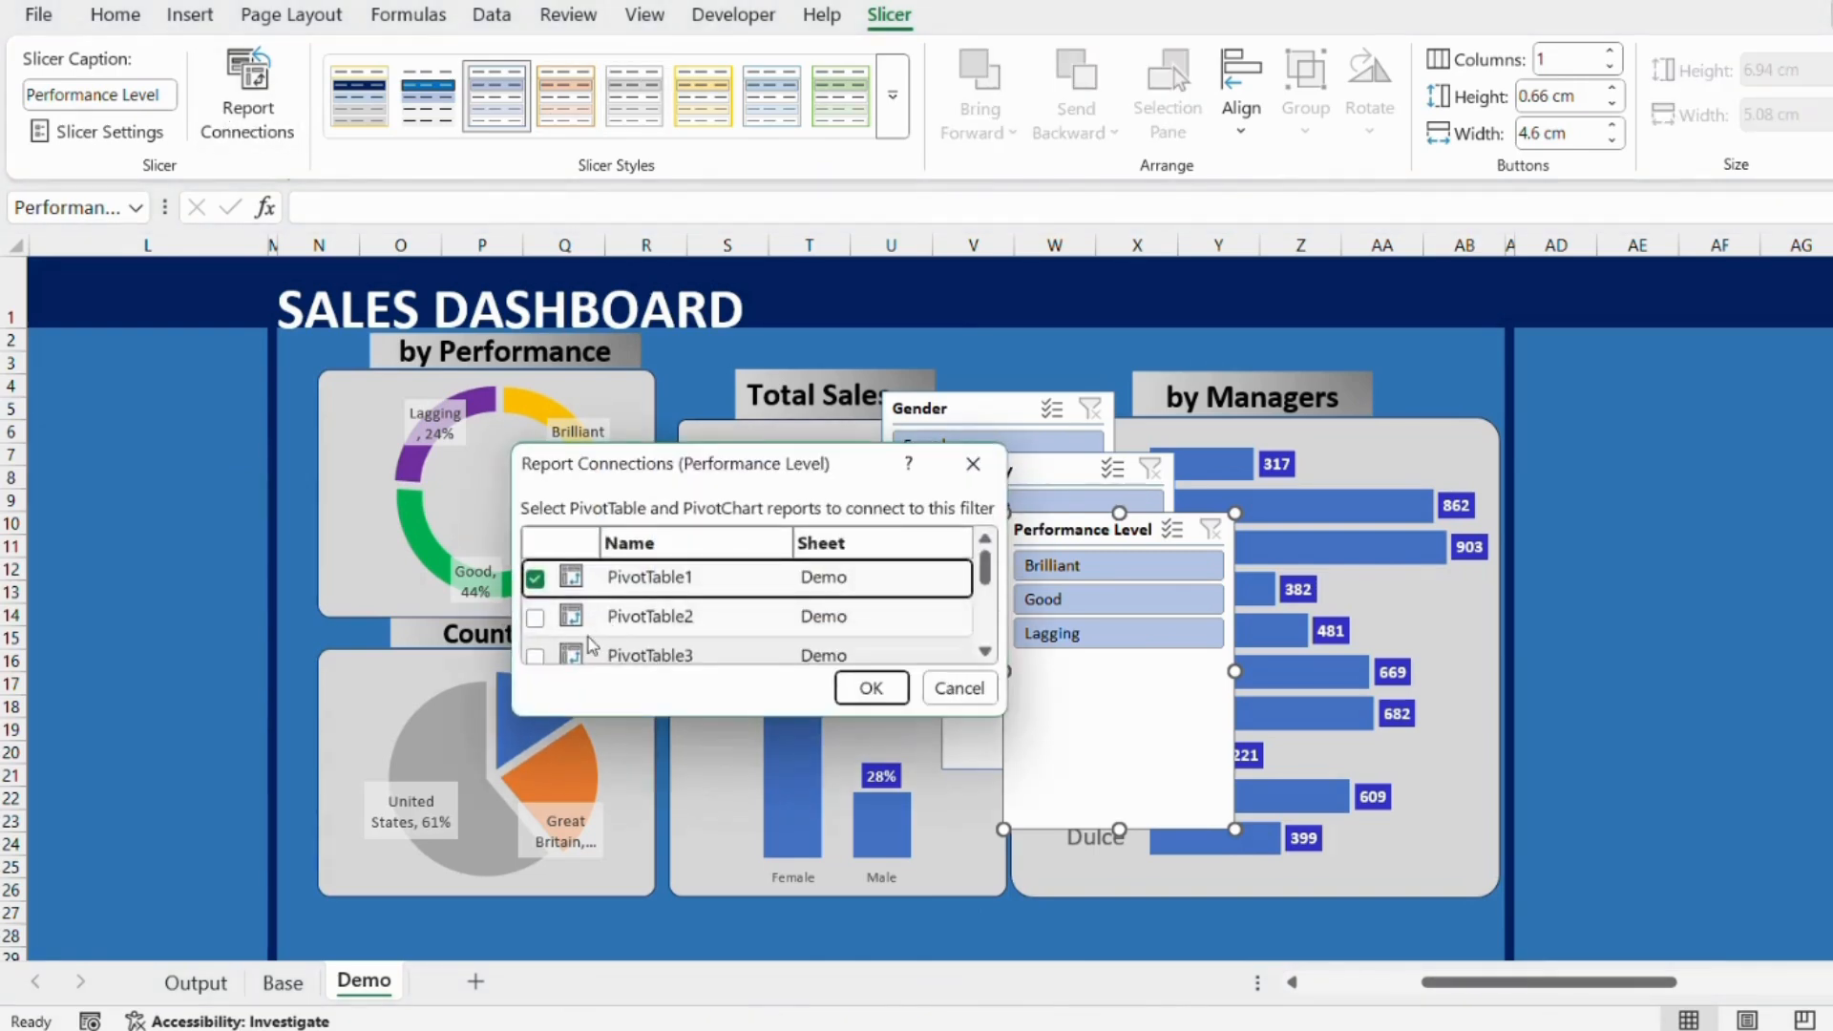
click(582, 628)
click(536, 620)
click(535, 655)
scroll(543, 640, down, 1)
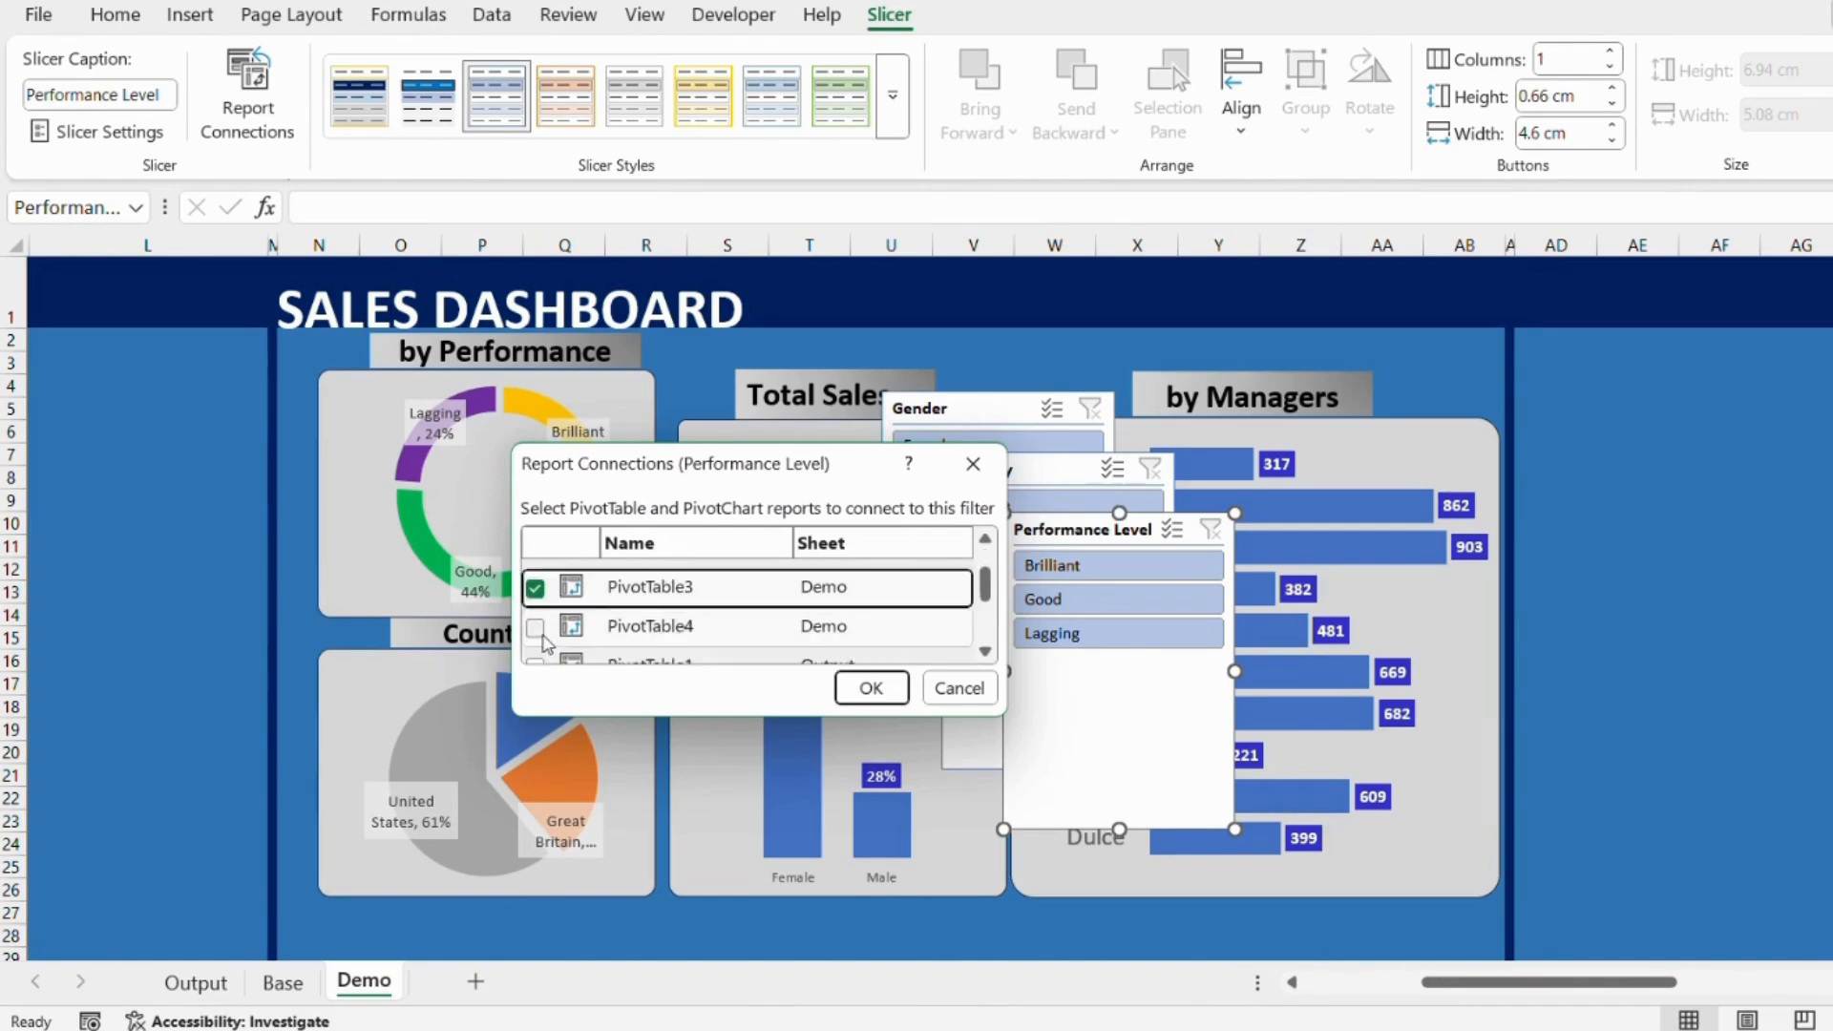
scroll(547, 645, down, 1)
scroll(544, 628, up, 1)
click(540, 628)
scroll(547, 636, down, 1)
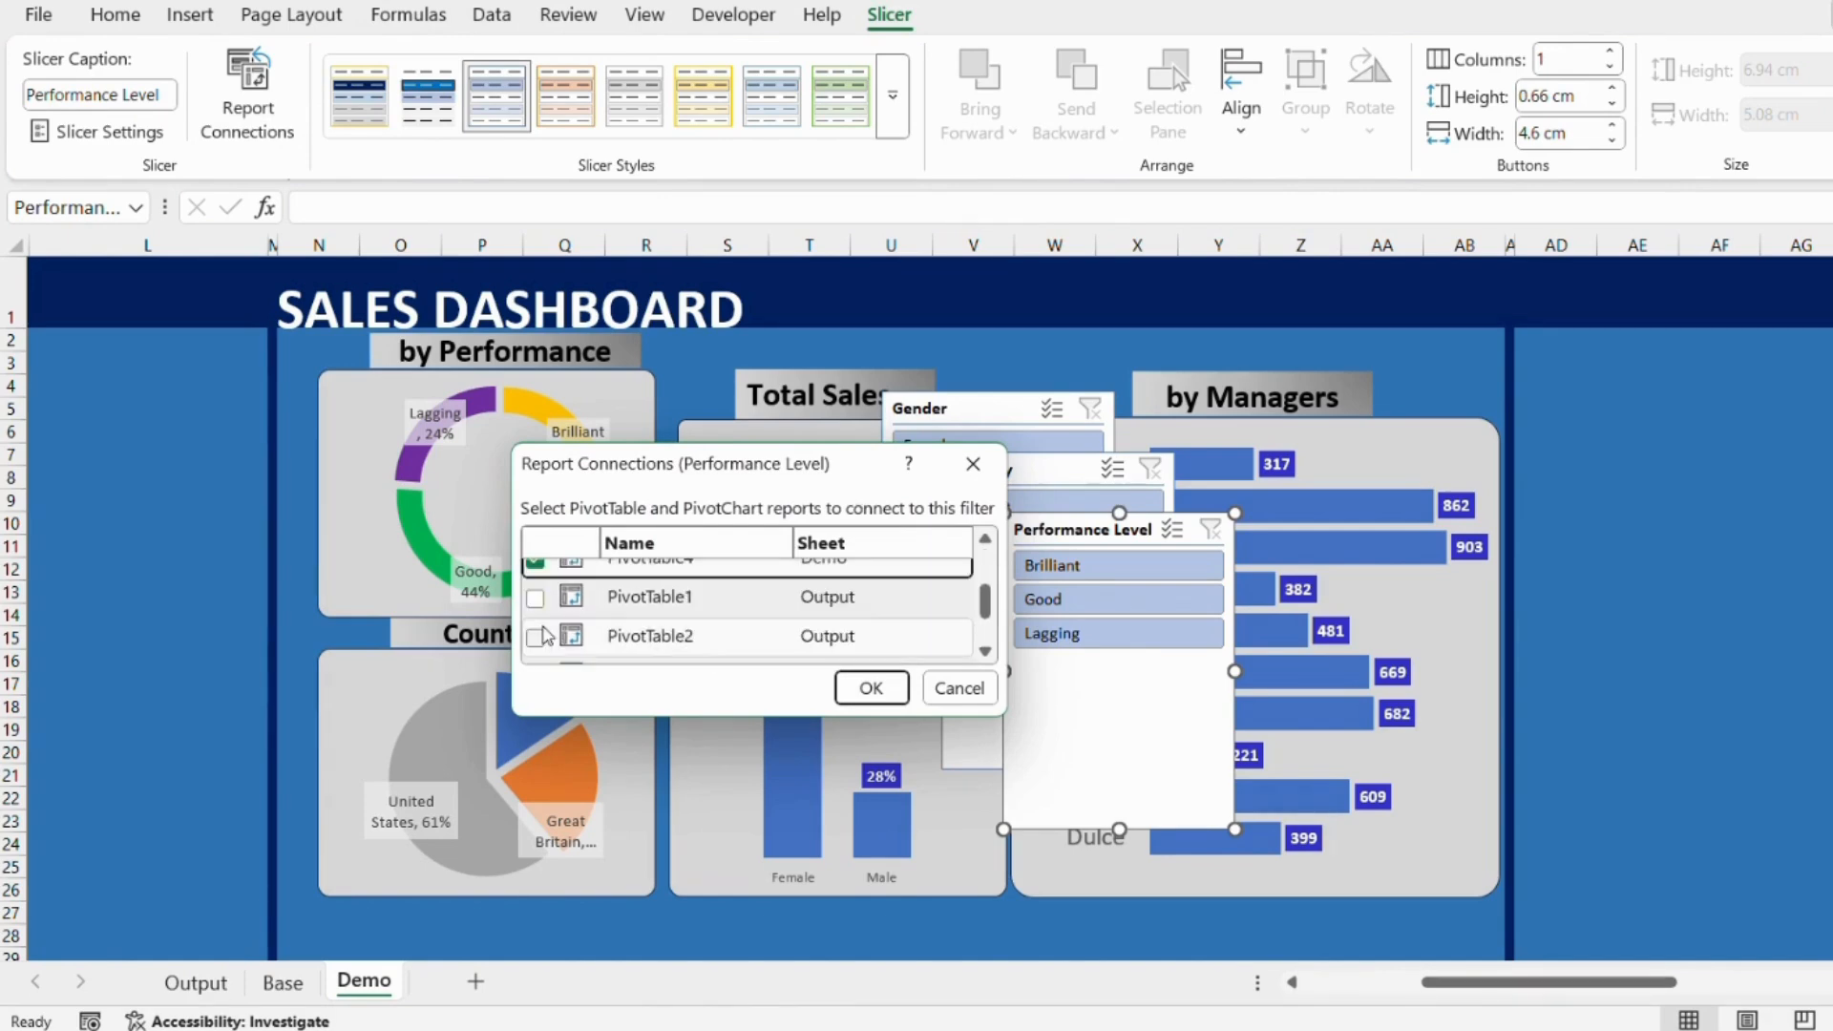
click(540, 604)
click(538, 641)
scroll(539, 647, down, 1)
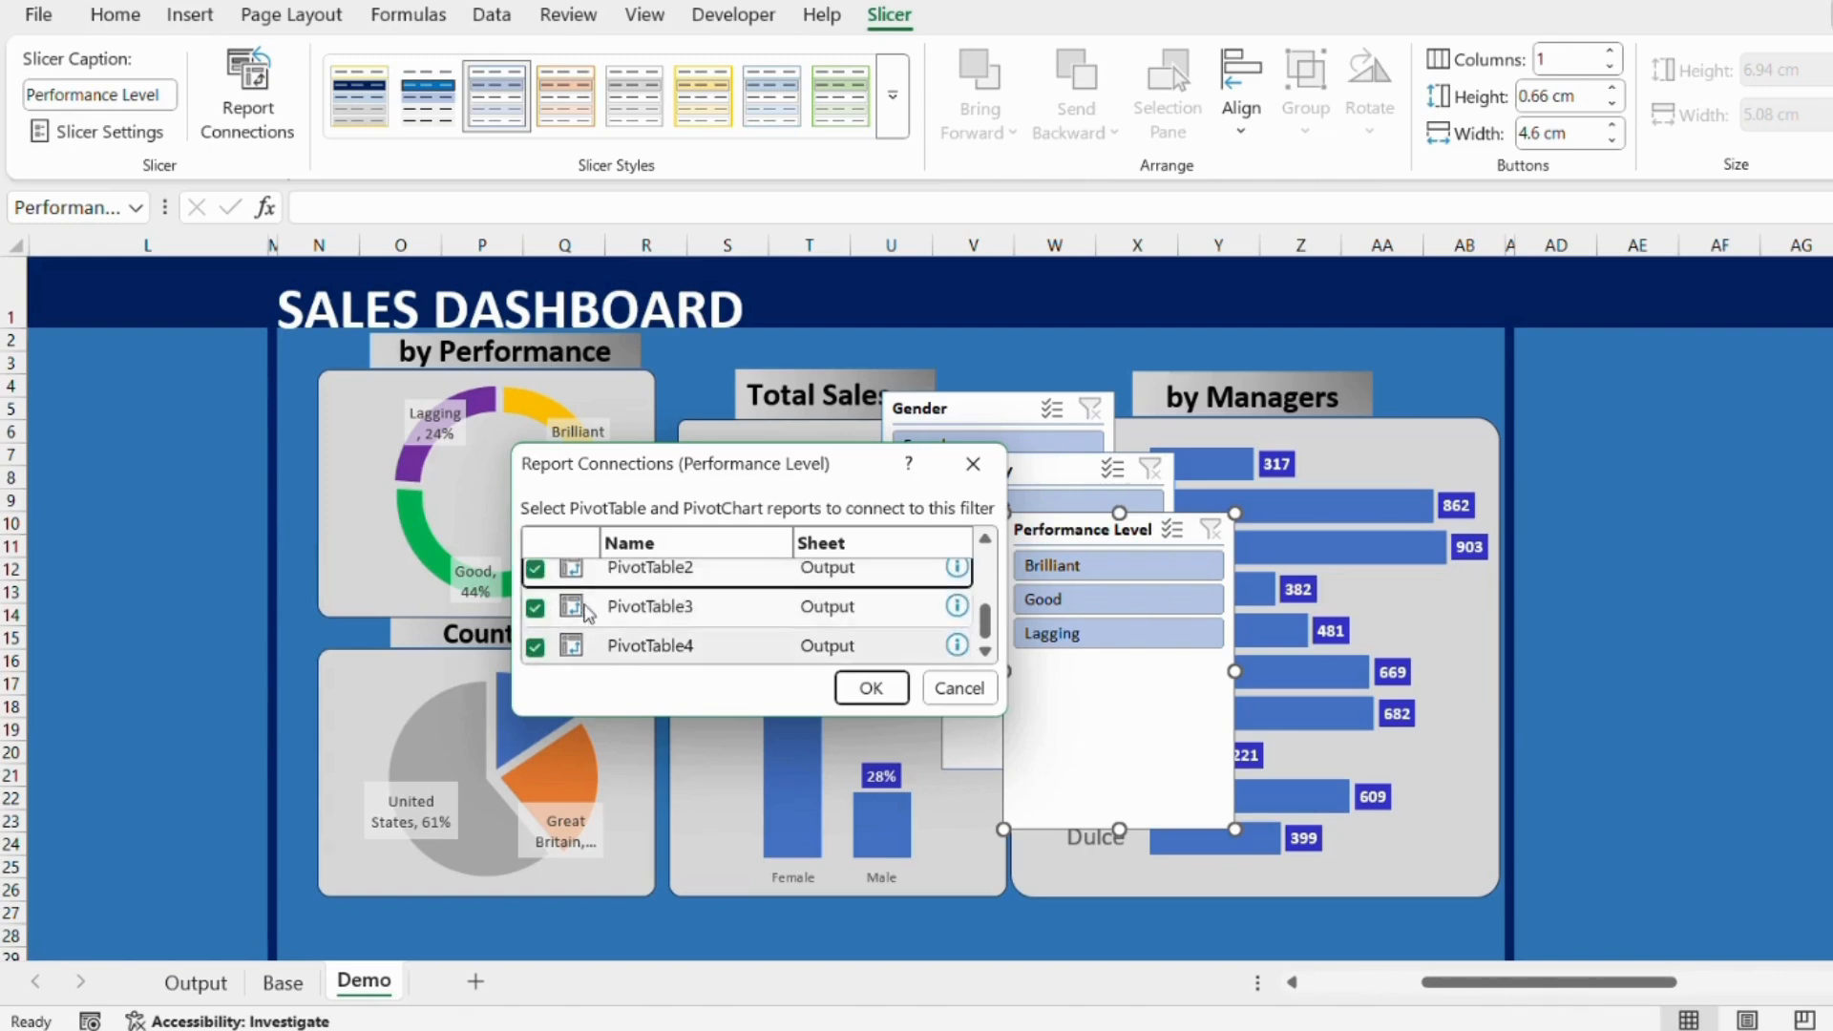
scroll(587, 612, up, 2)
scroll(608, 628, down, 1)
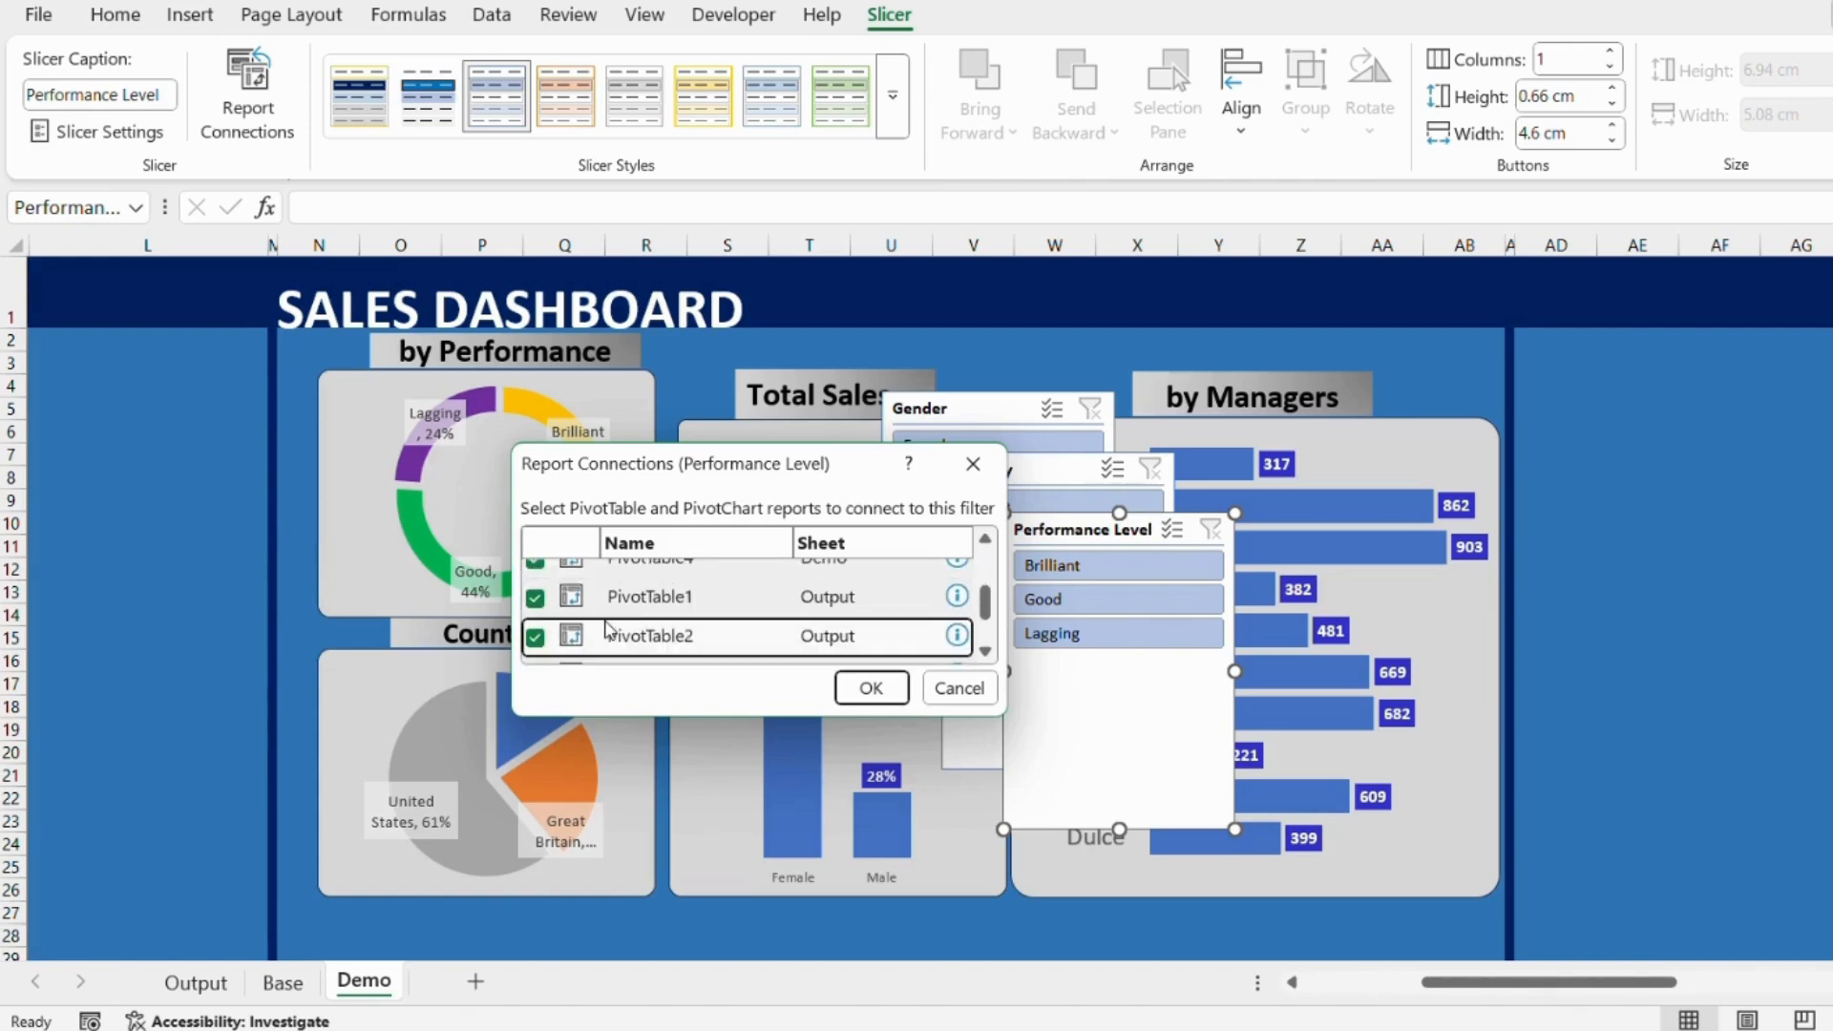
scroll(545, 619, down, 1)
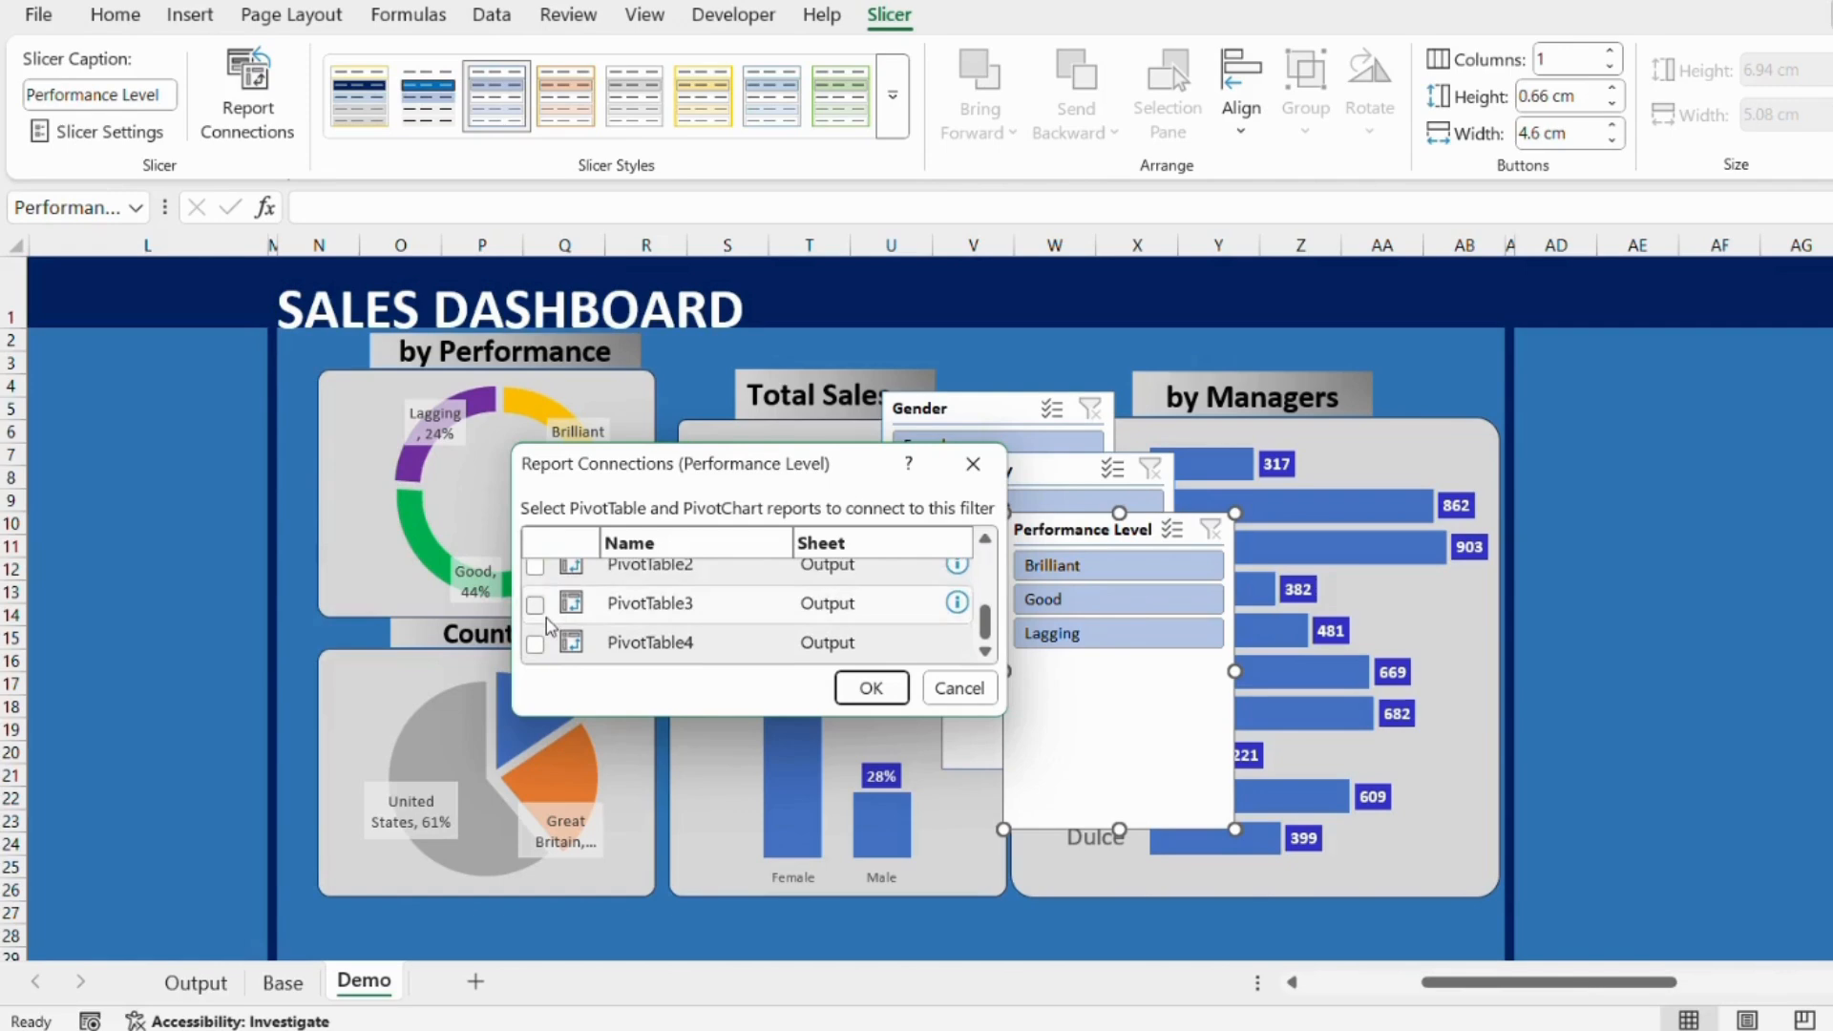
scroll(549, 626, up, 1)
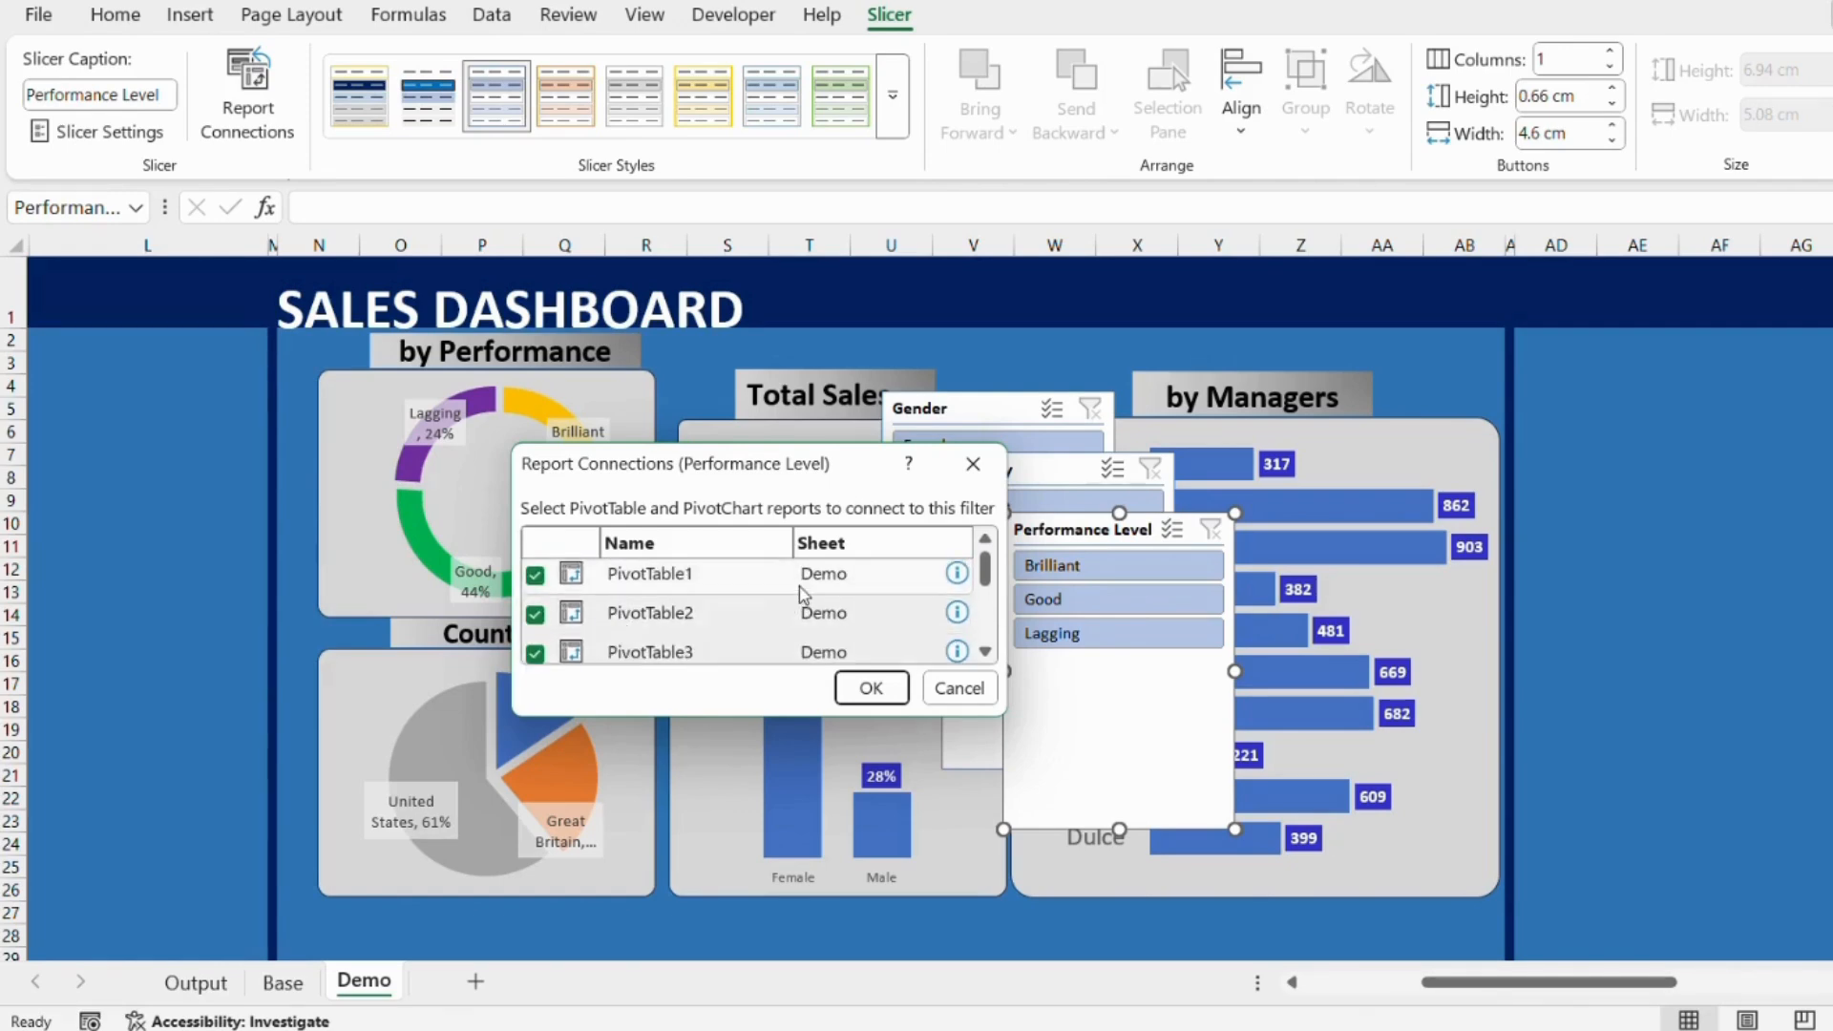
Confirm the Performance Level connections, and connect the Country slicer to PivotTable1 through PivotTable4 on the Demo sheet.
click(869, 692)
click(1010, 468)
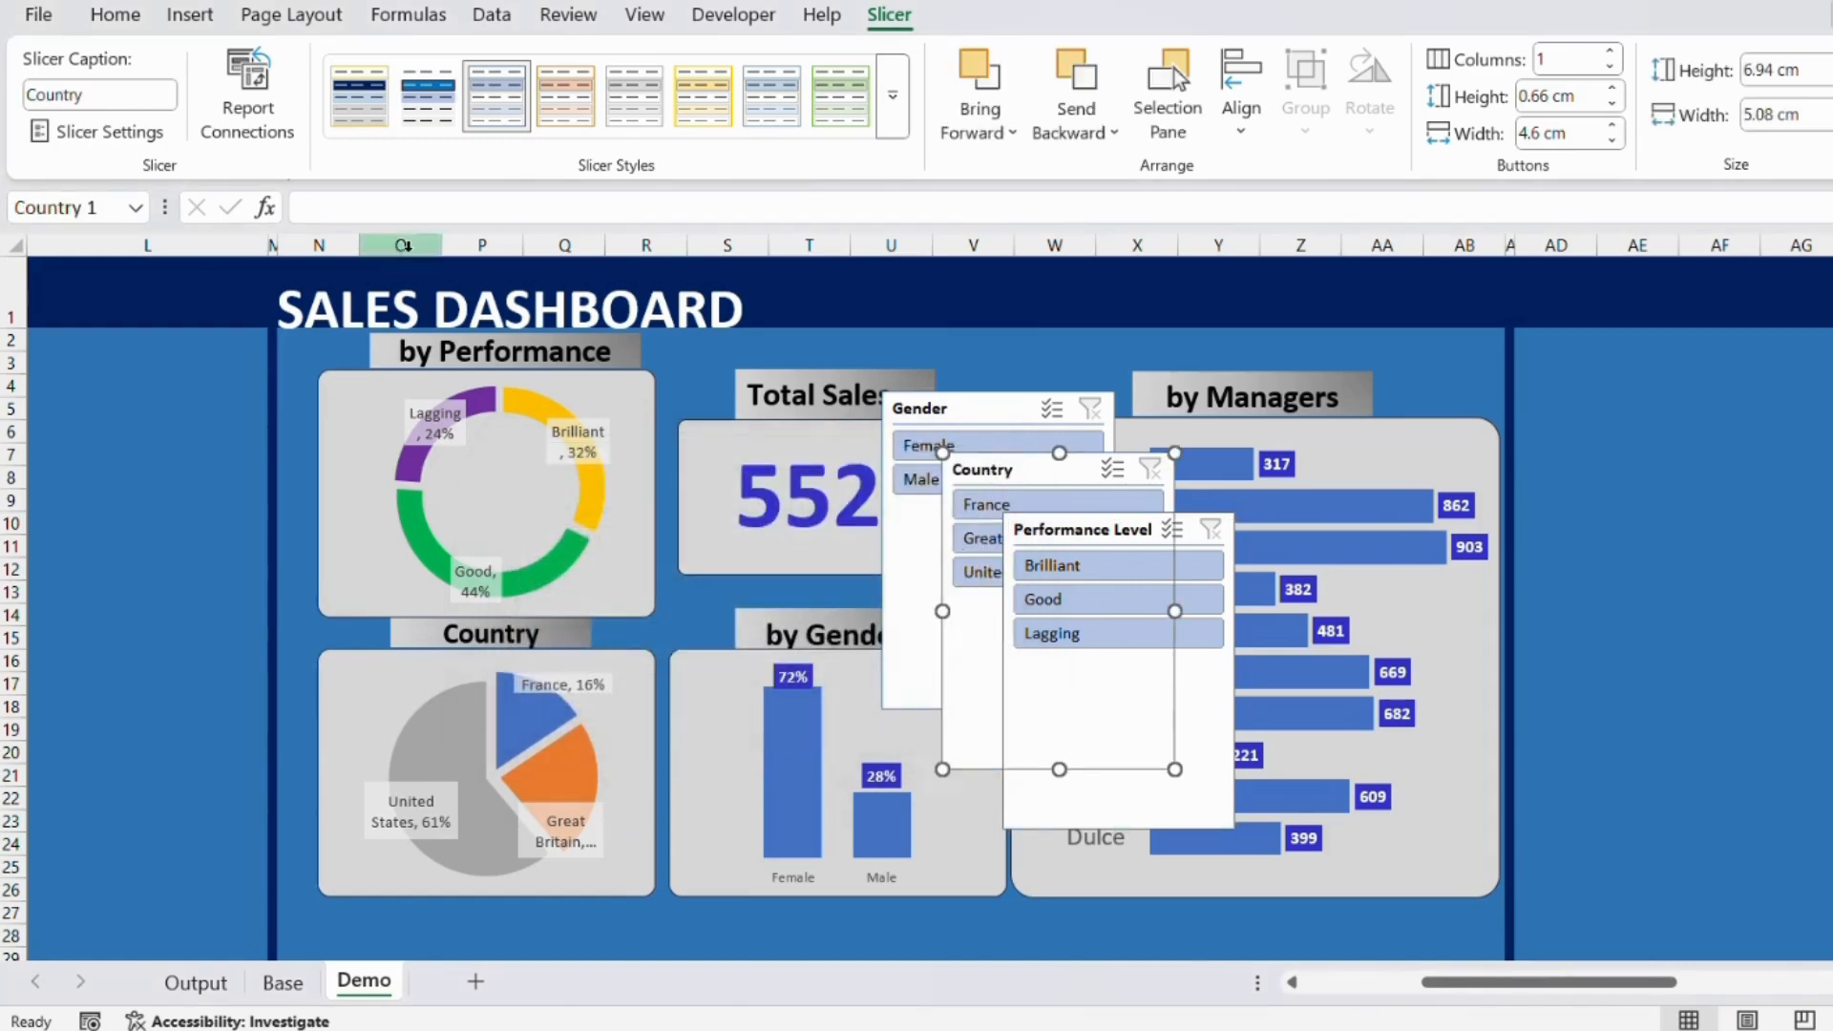
click(247, 95)
click(534, 618)
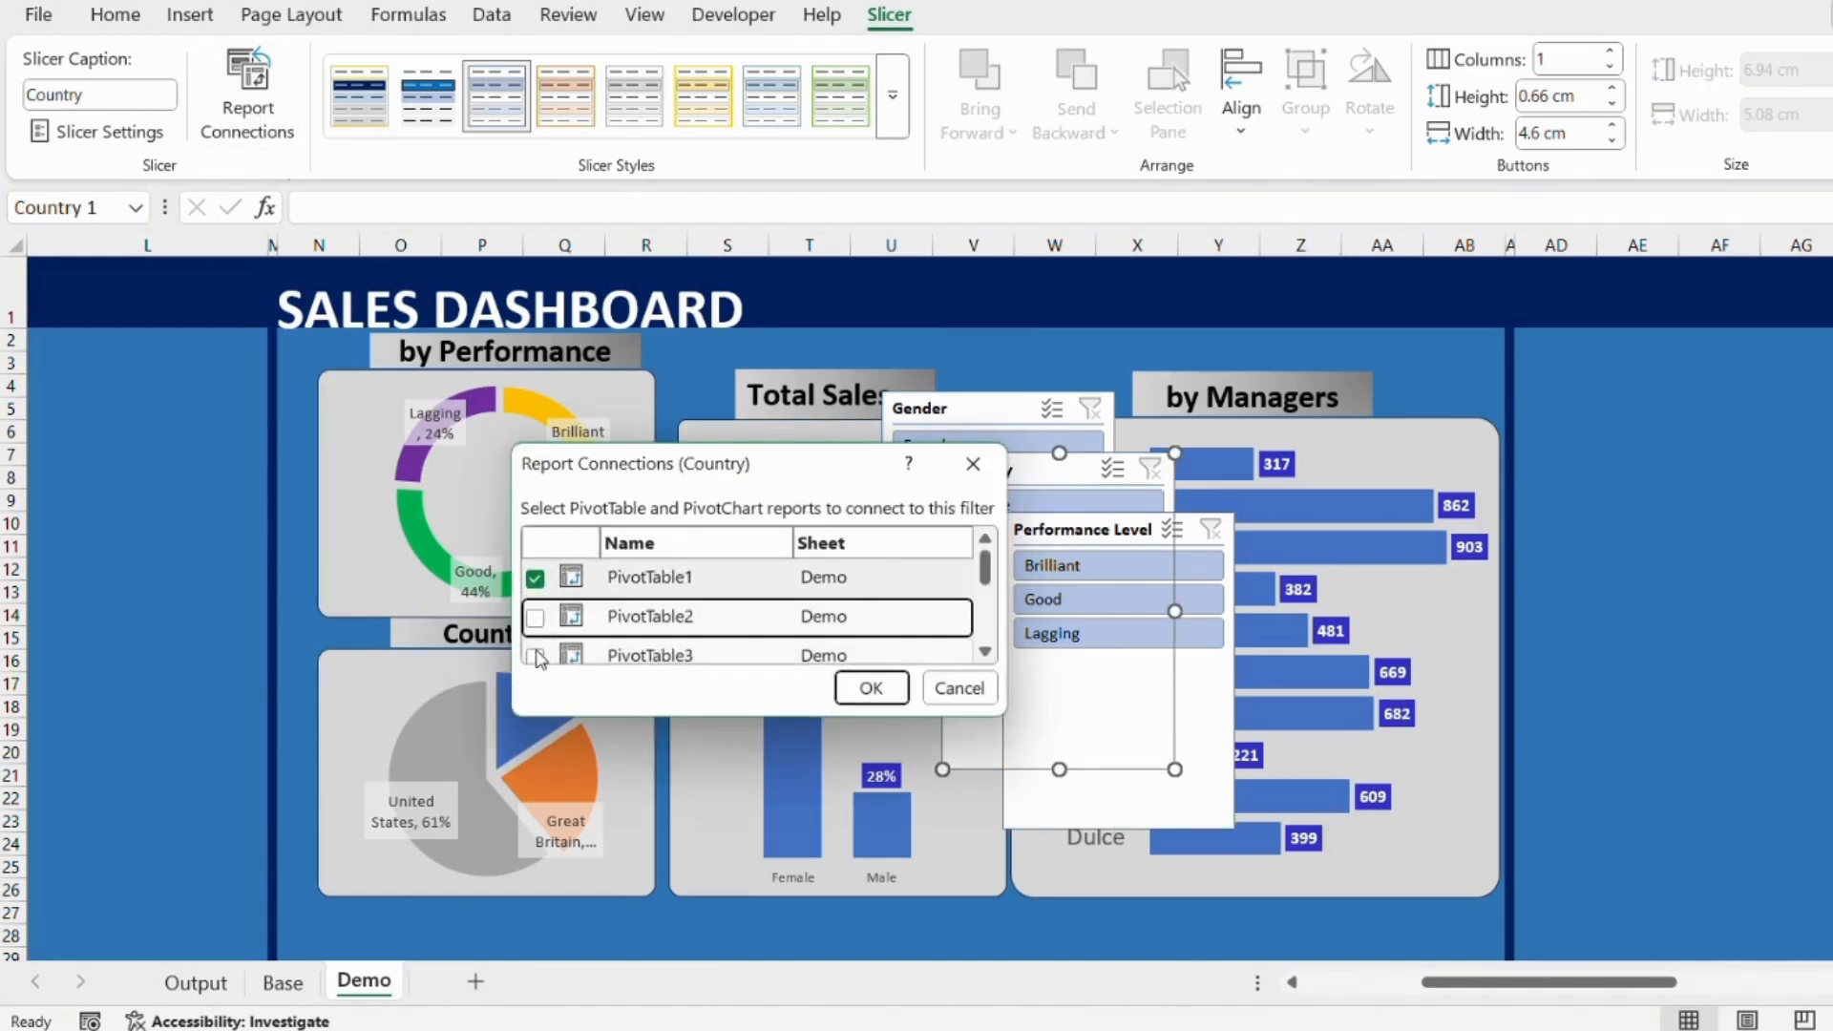
click(535, 655)
scroll(541, 642, down, 1)
click(537, 631)
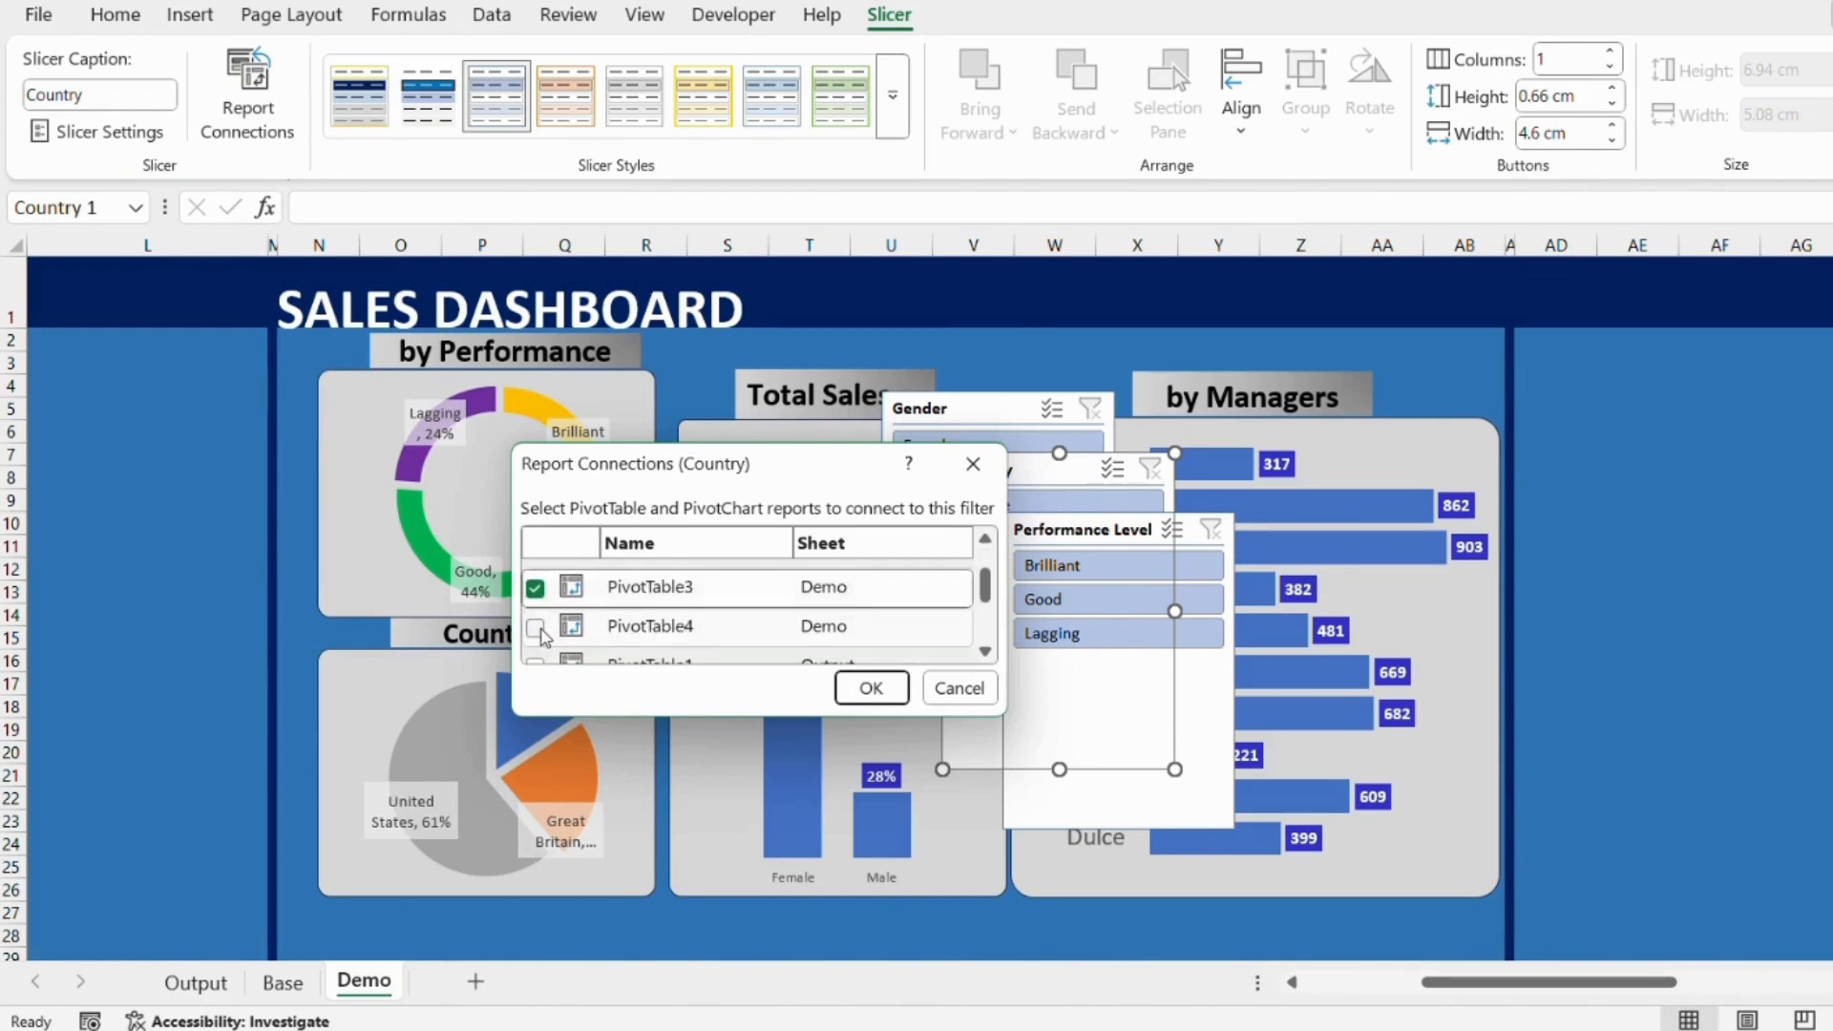
scroll(541, 632, down, 1)
scroll(567, 628, up, 2)
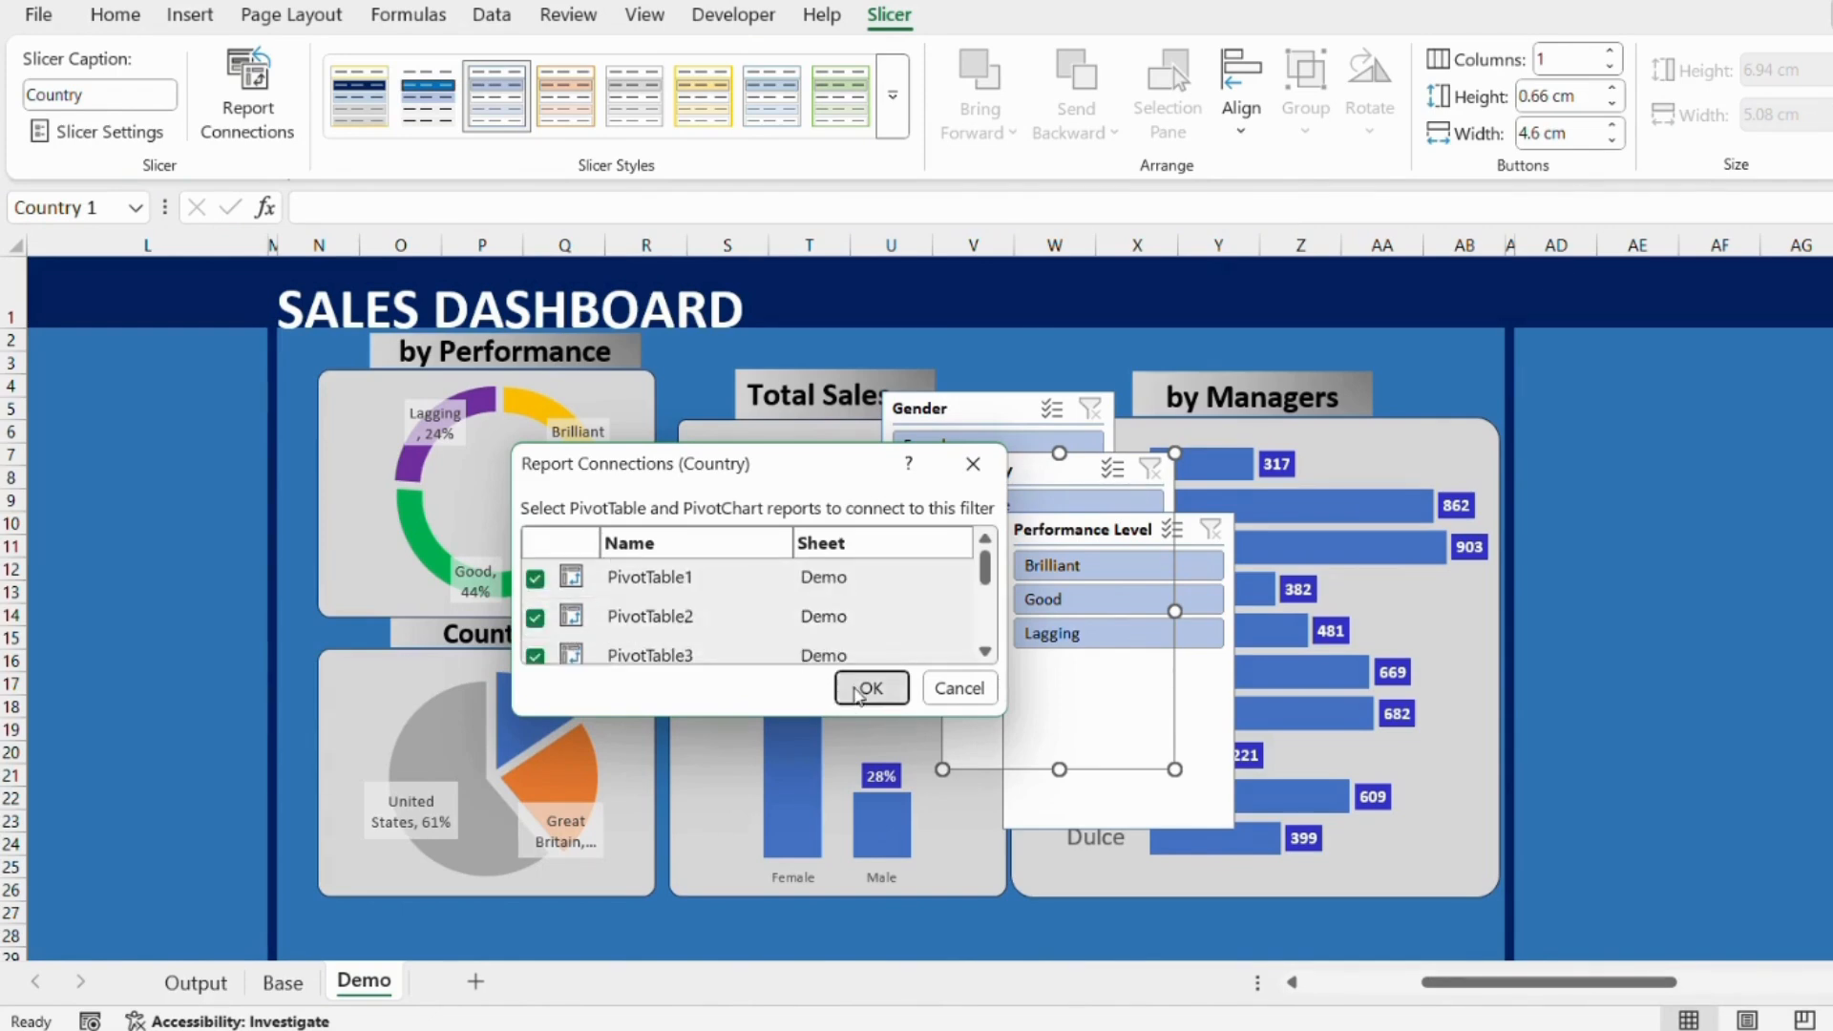
click(871, 687)
Connect the Gender slicer to PivotTable1 through PivotTable4 on the Demo sheet.
click(928, 409)
click(252, 124)
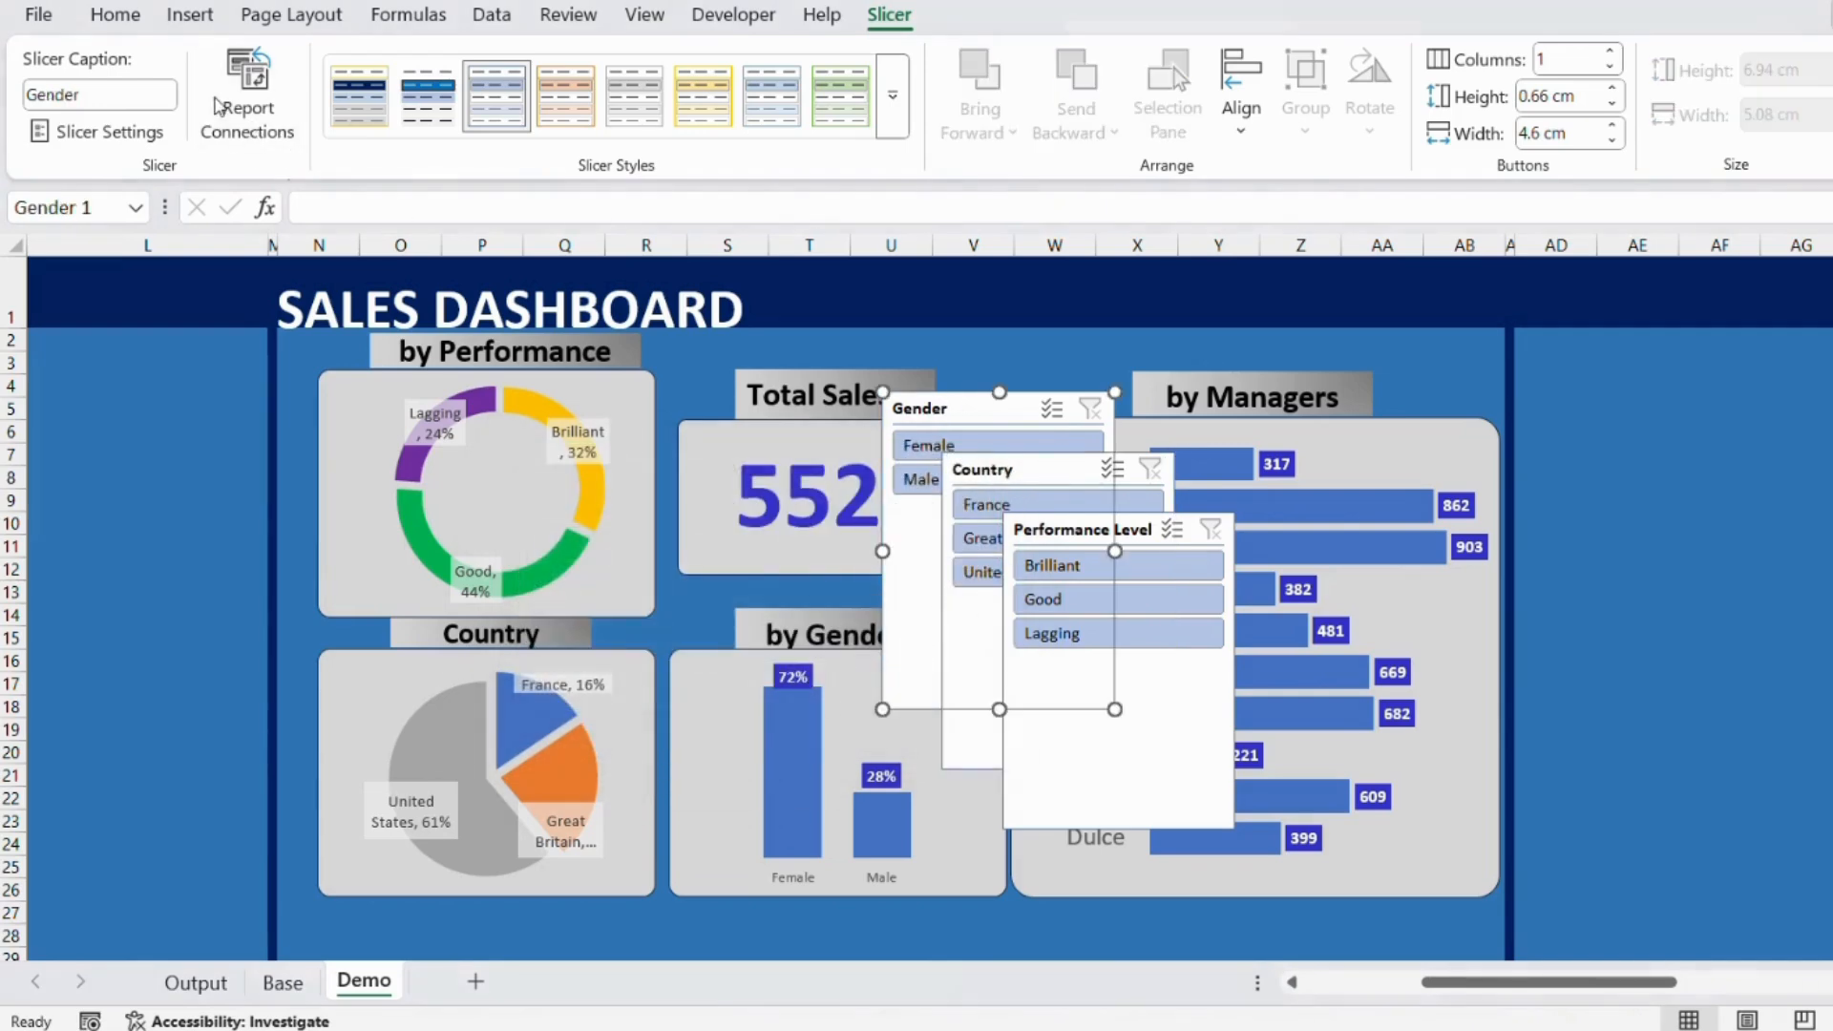
click(550, 621)
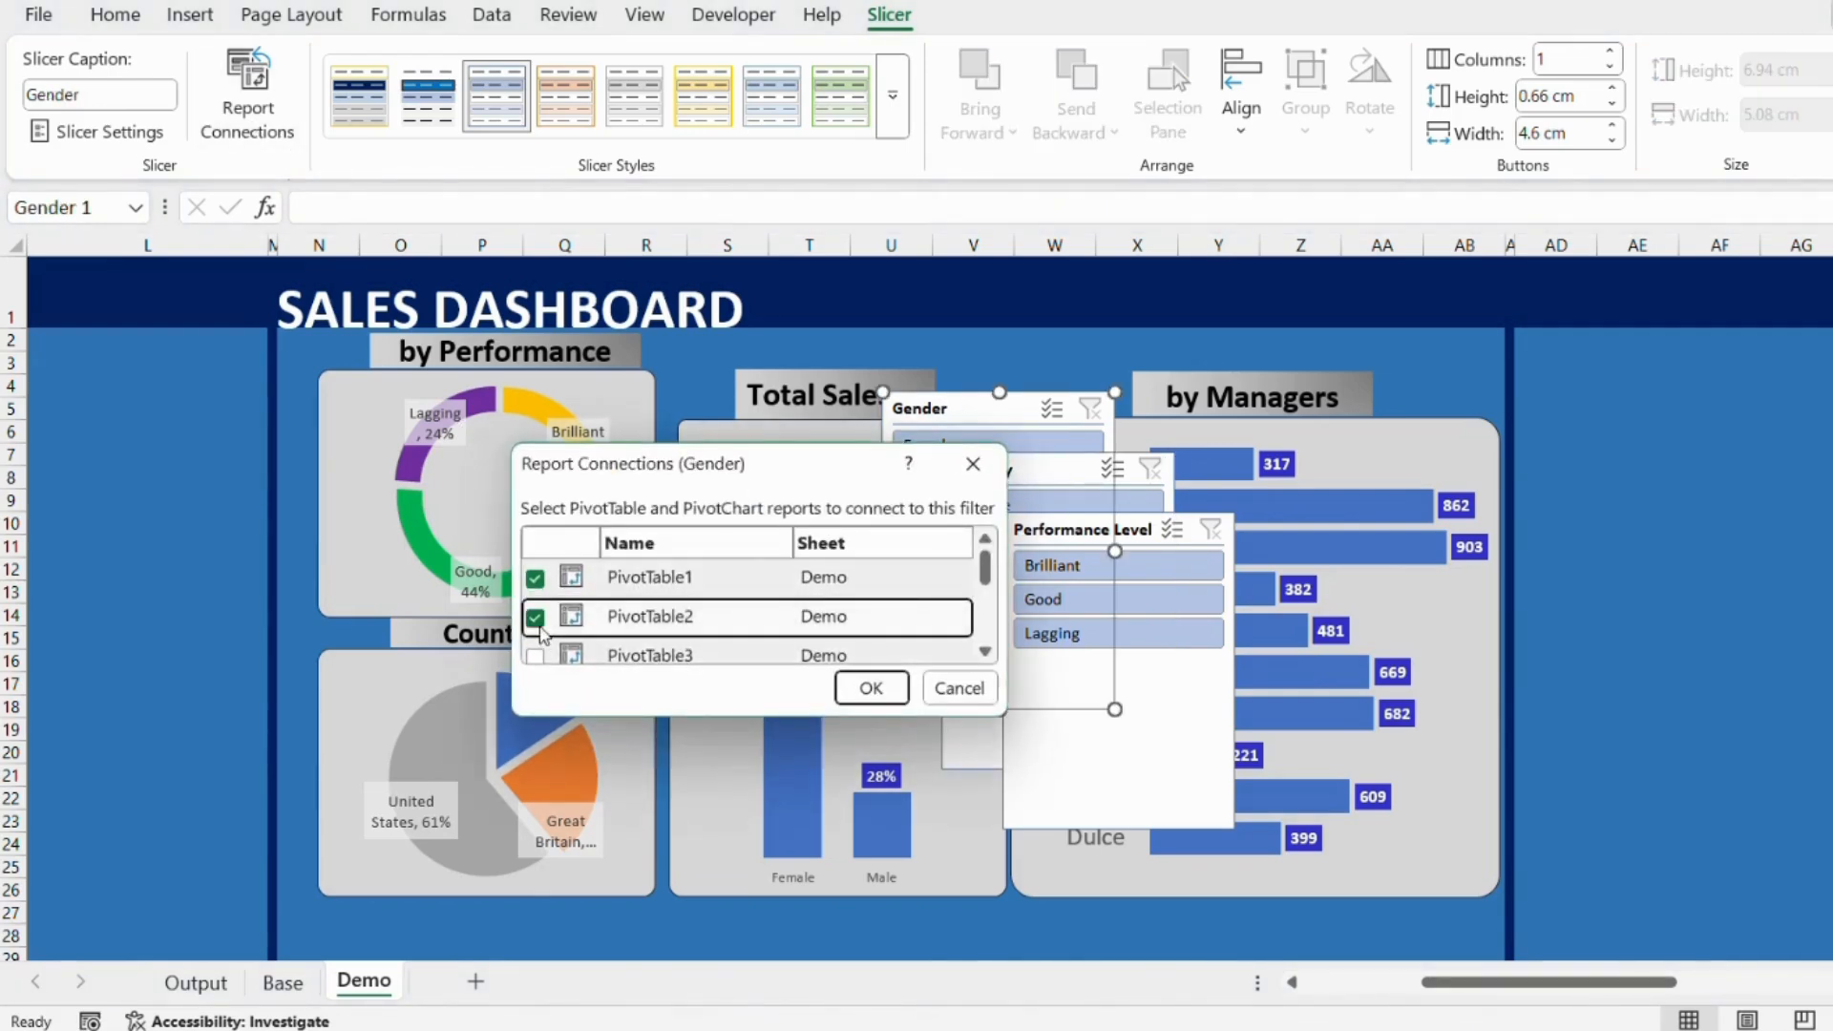
click(535, 657)
scroll(549, 638, down, 2)
scroll(562, 641, up, 2)
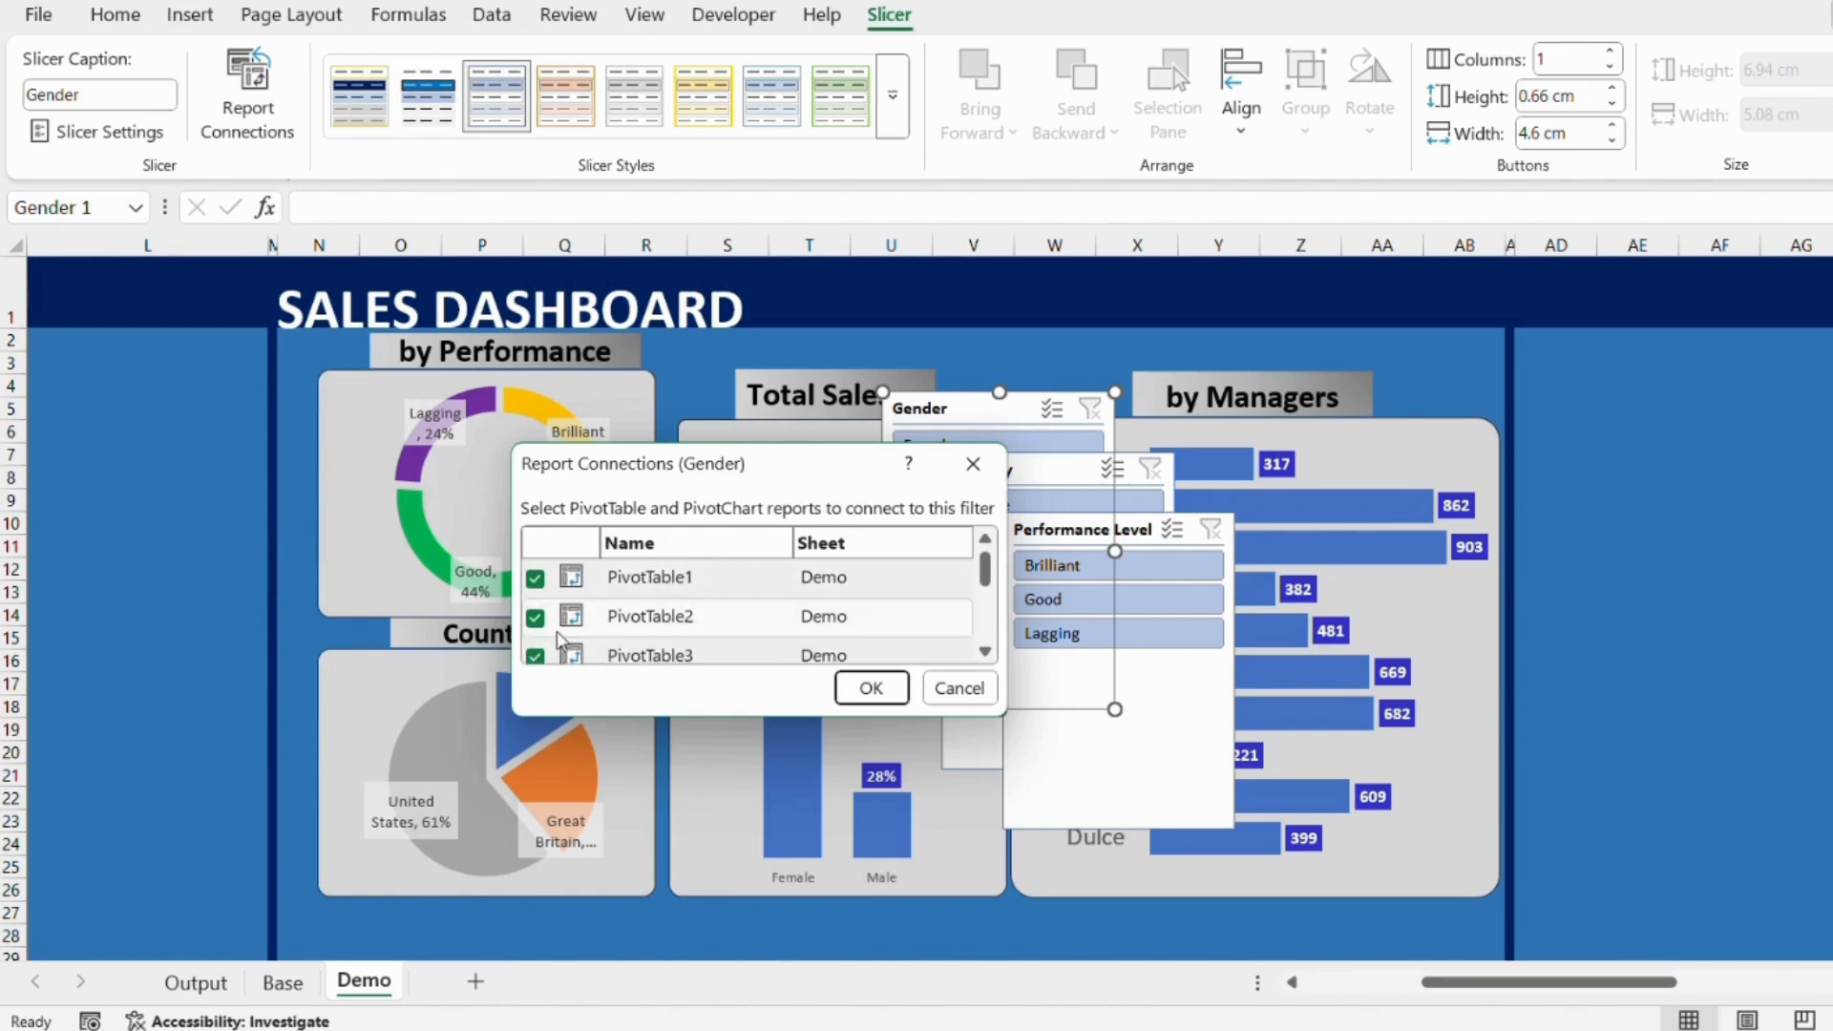
click(871, 687)
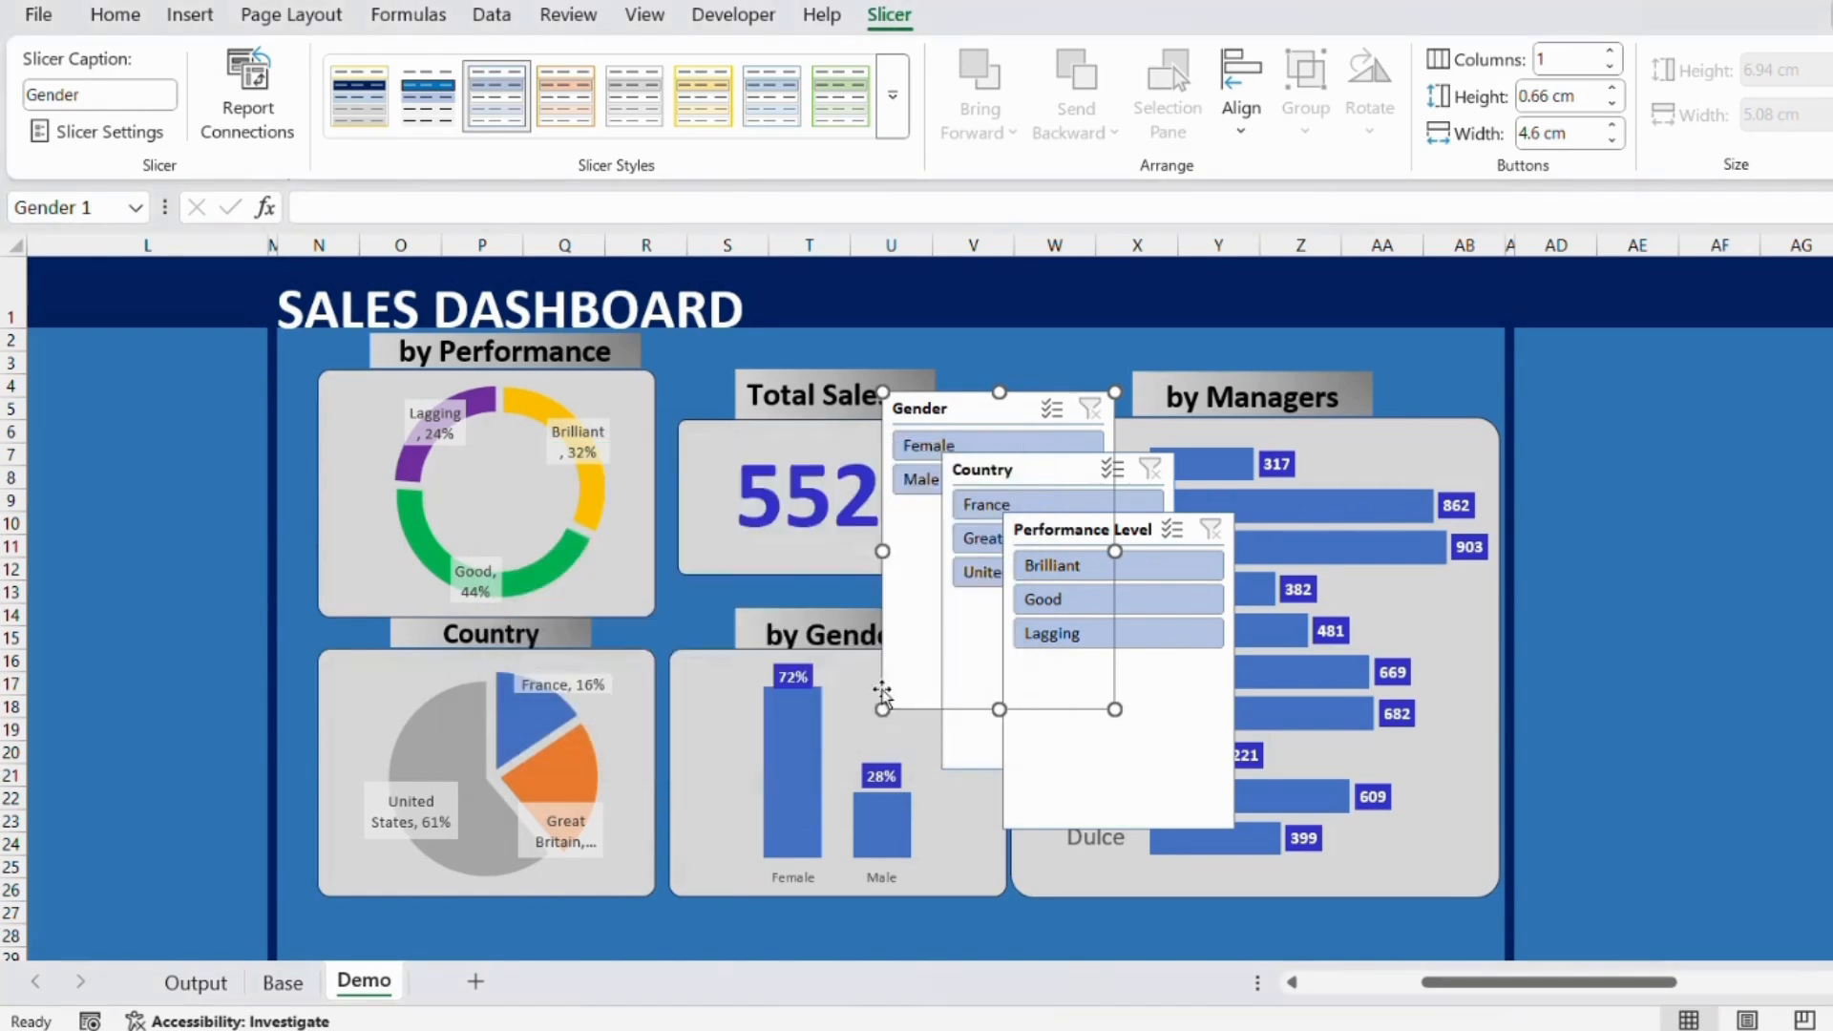
Apply the bright blue custom style to the Gender slicer, and place it in column L beside the charts, about 2.77 cm high.
click(410, 133)
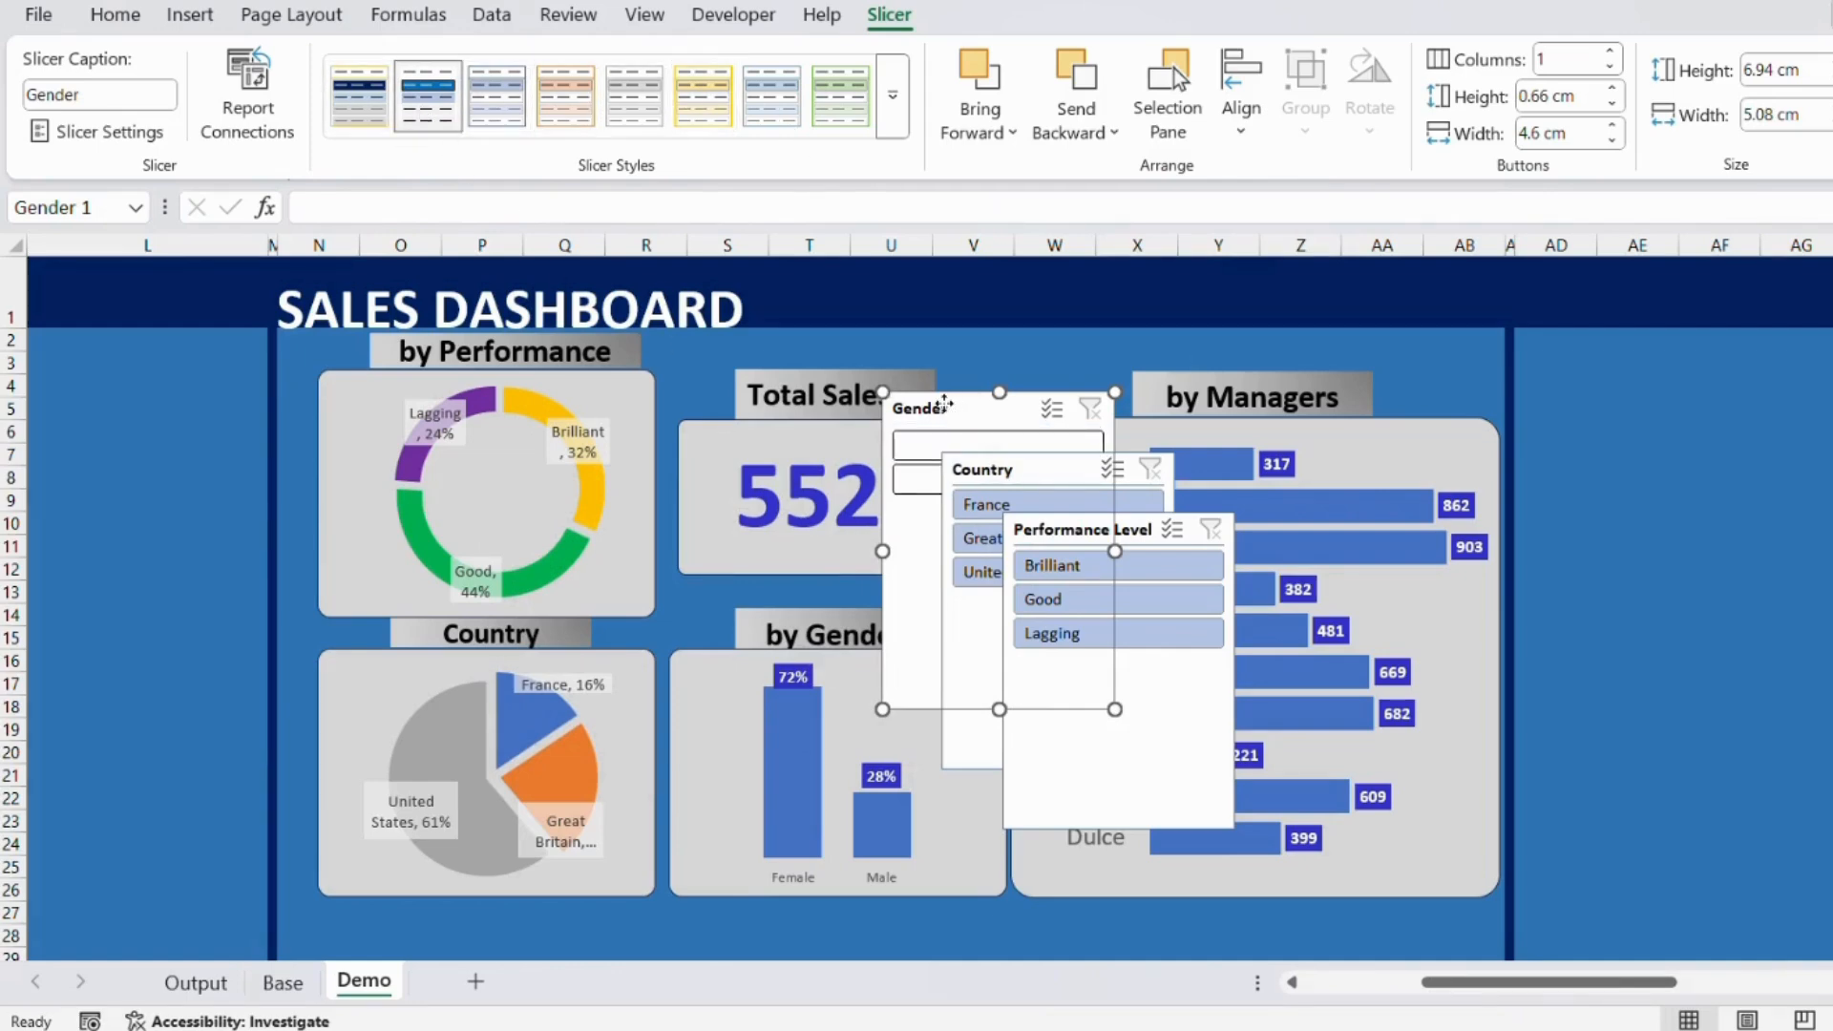
drag(944, 402, 92, 426)
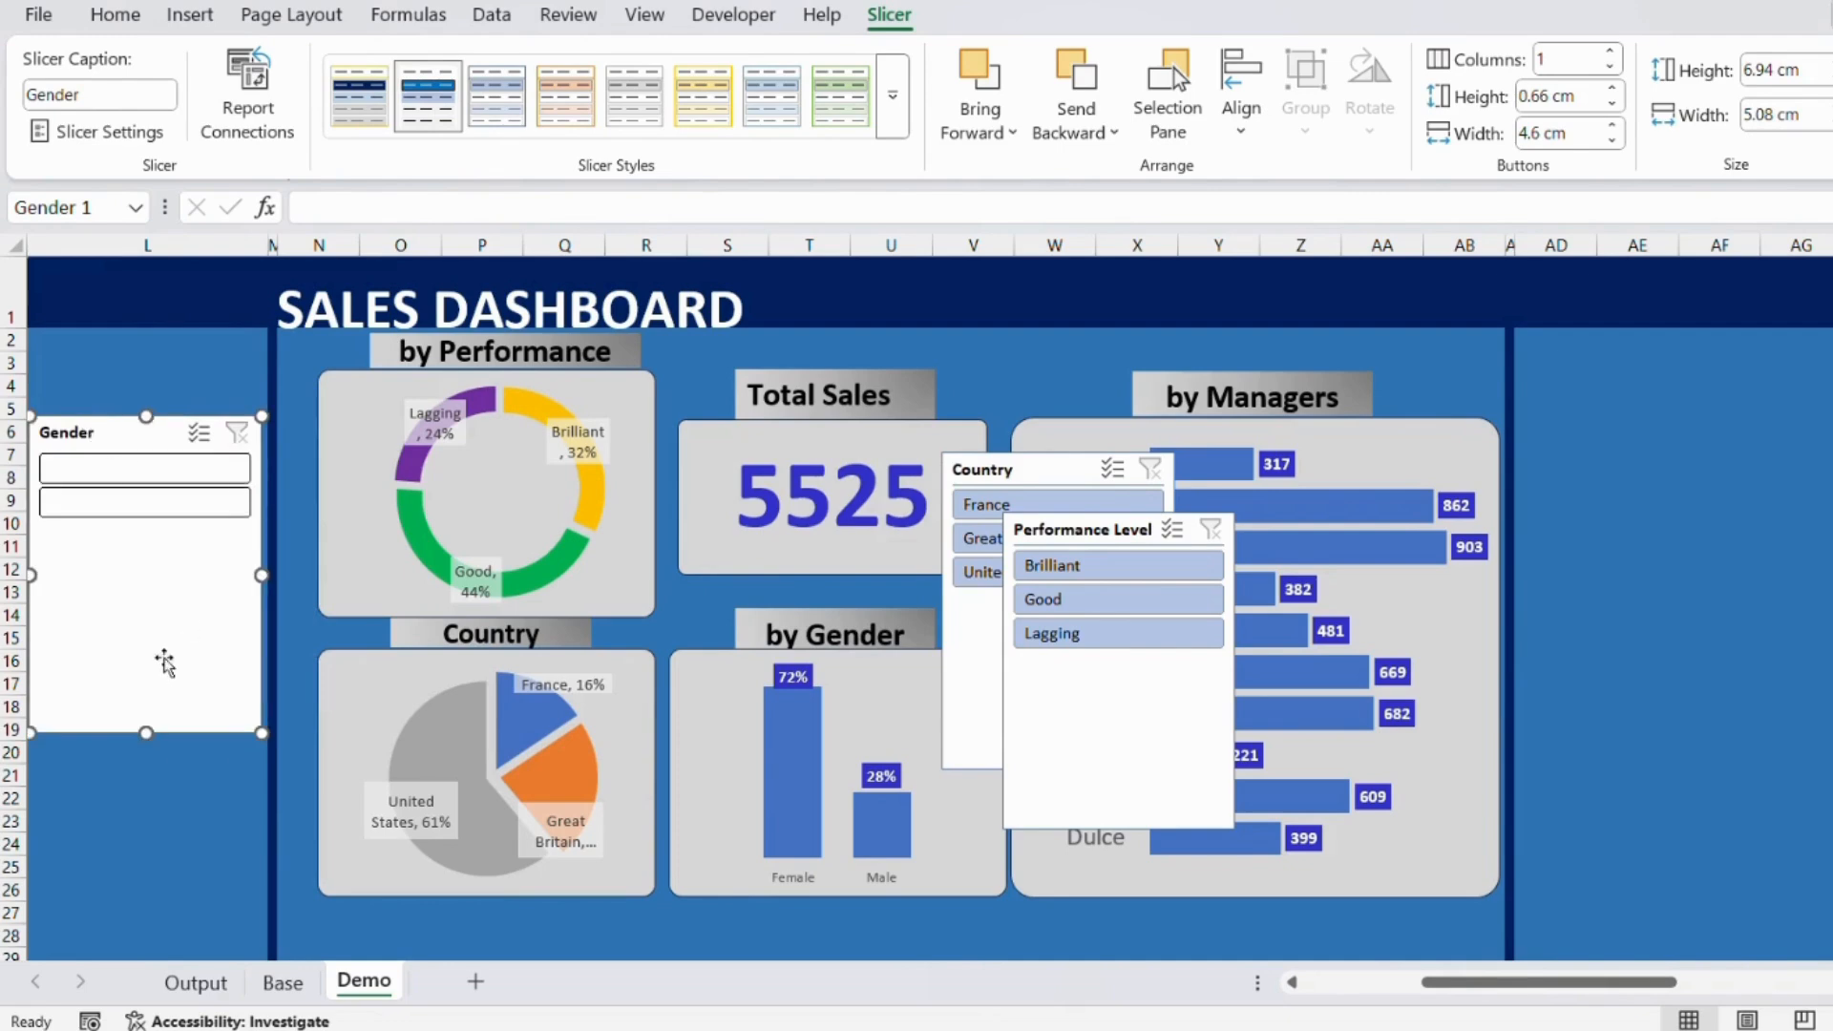
drag(146, 732, 146, 543)
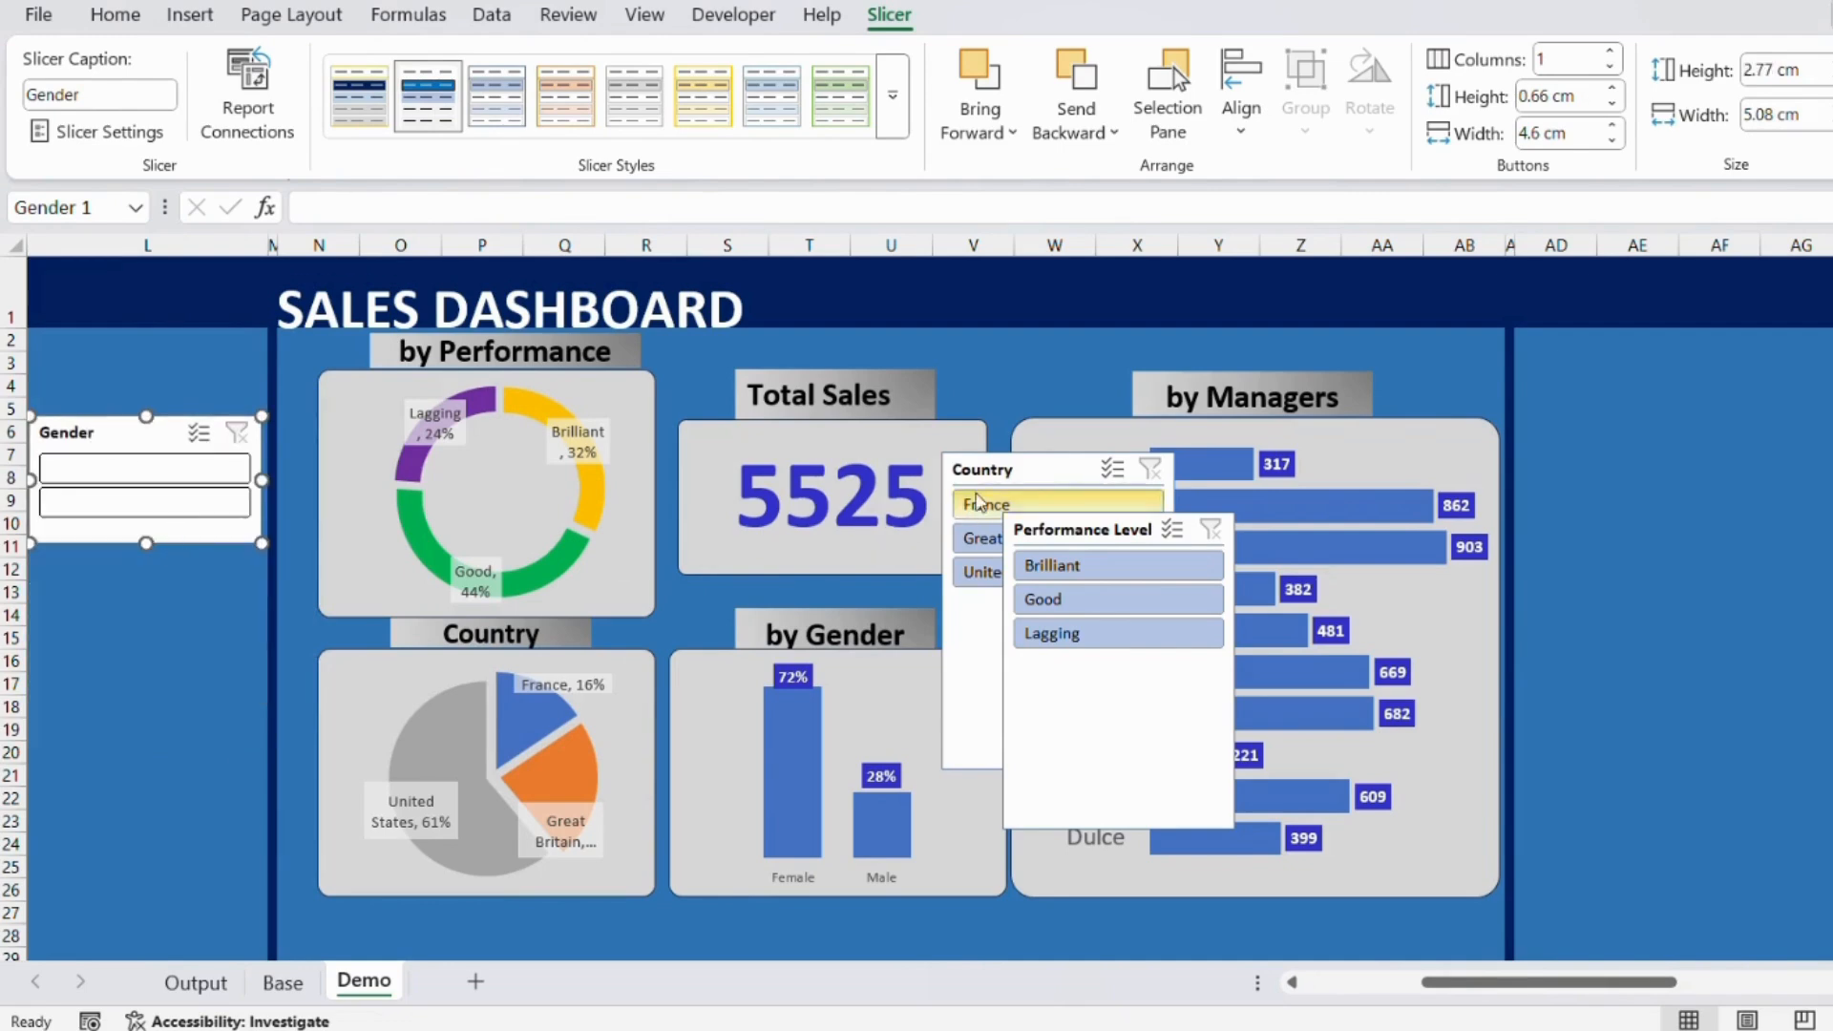
Stack the Country and Performance Level slicers below Gender in column L, shortening each to about 3.29 cm high.
drag(963, 465, 49, 563)
drag(145, 862, 192, 704)
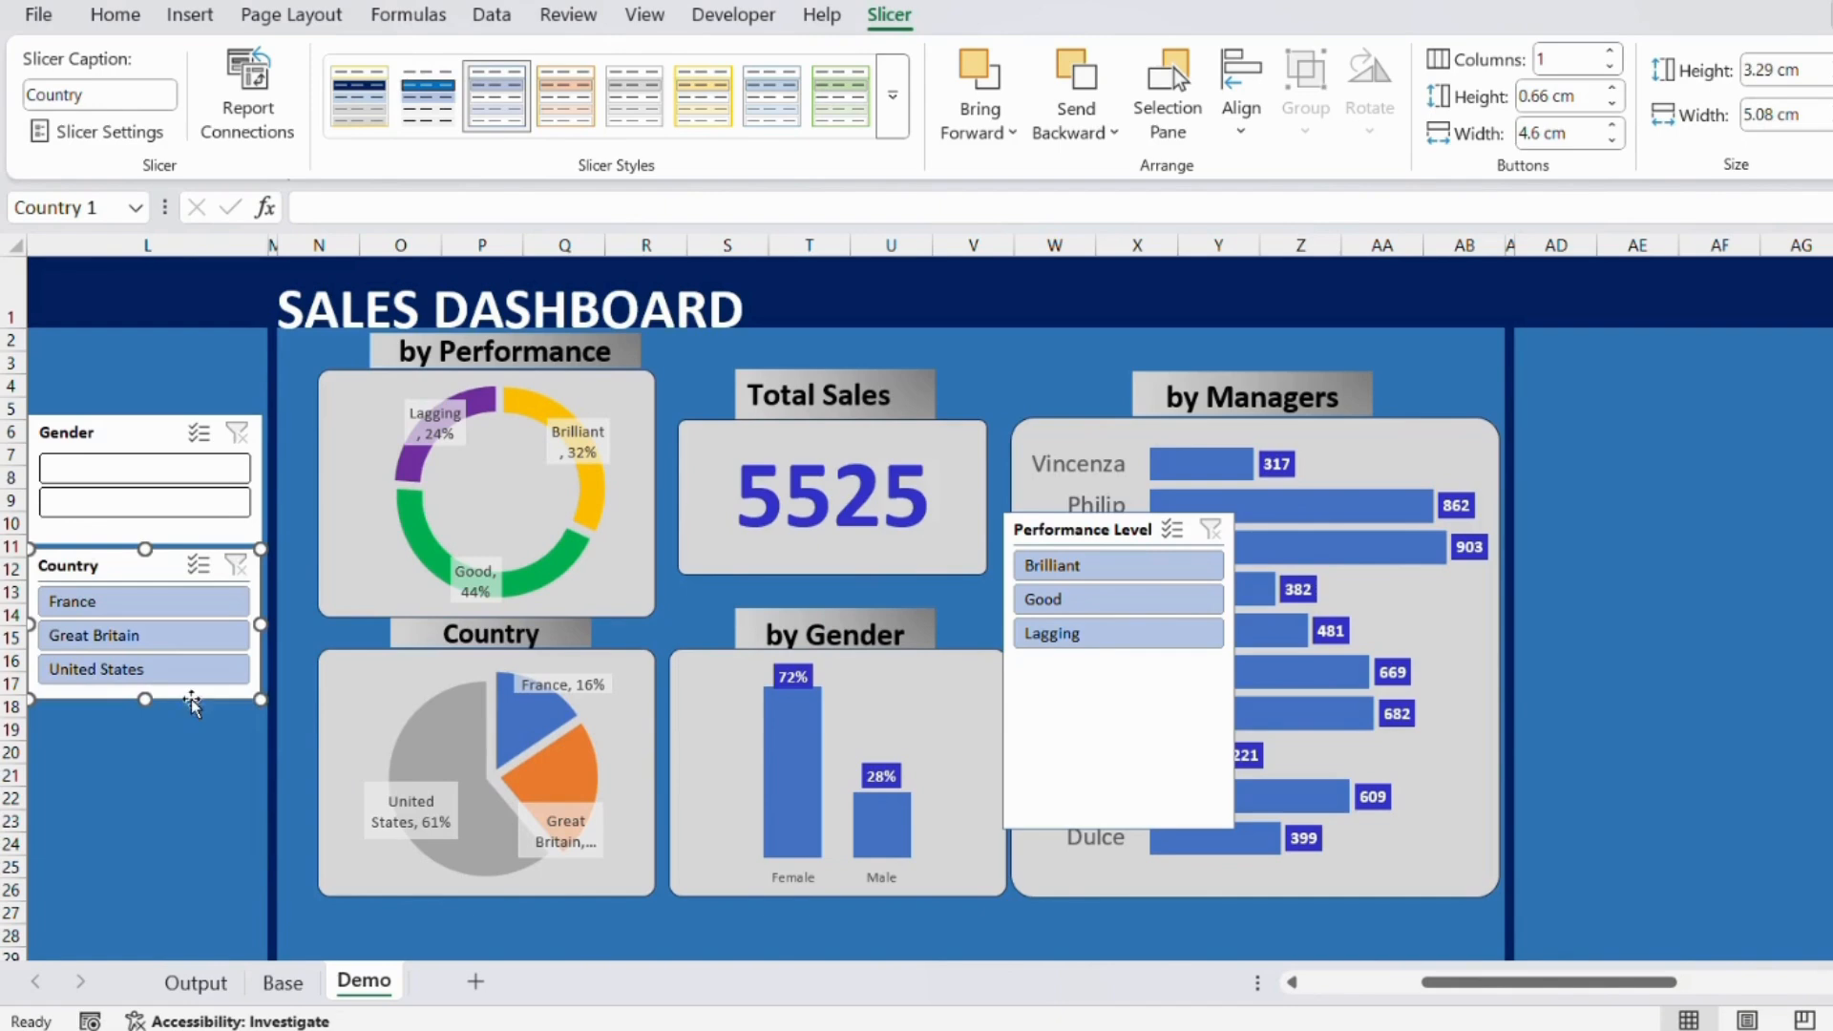
drag(1112, 528, 133, 703)
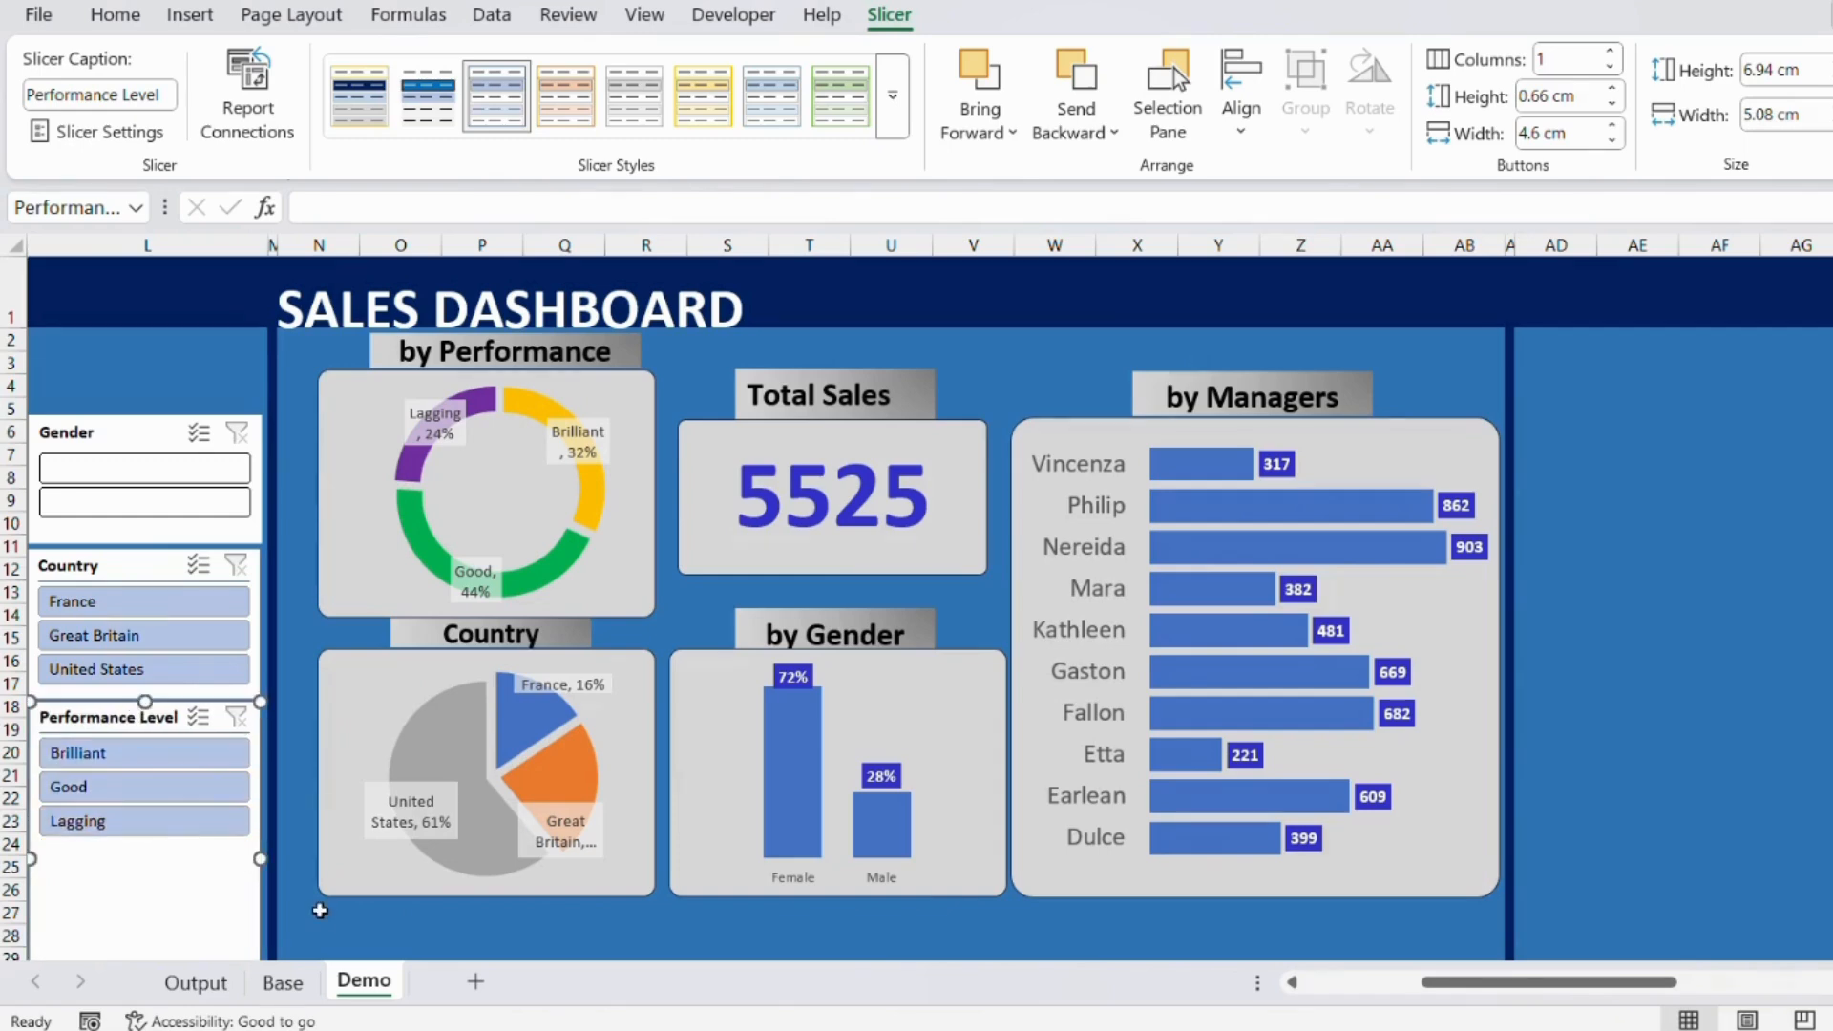
click(319, 912)
scroll(142, 816, down, 2)
click(142, 816)
drag(145, 828, 145, 664)
click(357, 782)
Apply the dark navy custom slicer style to Gender, Country and Performance Level, and nudge the Performance Level slicer slightly down.
scroll(357, 782, up, 2)
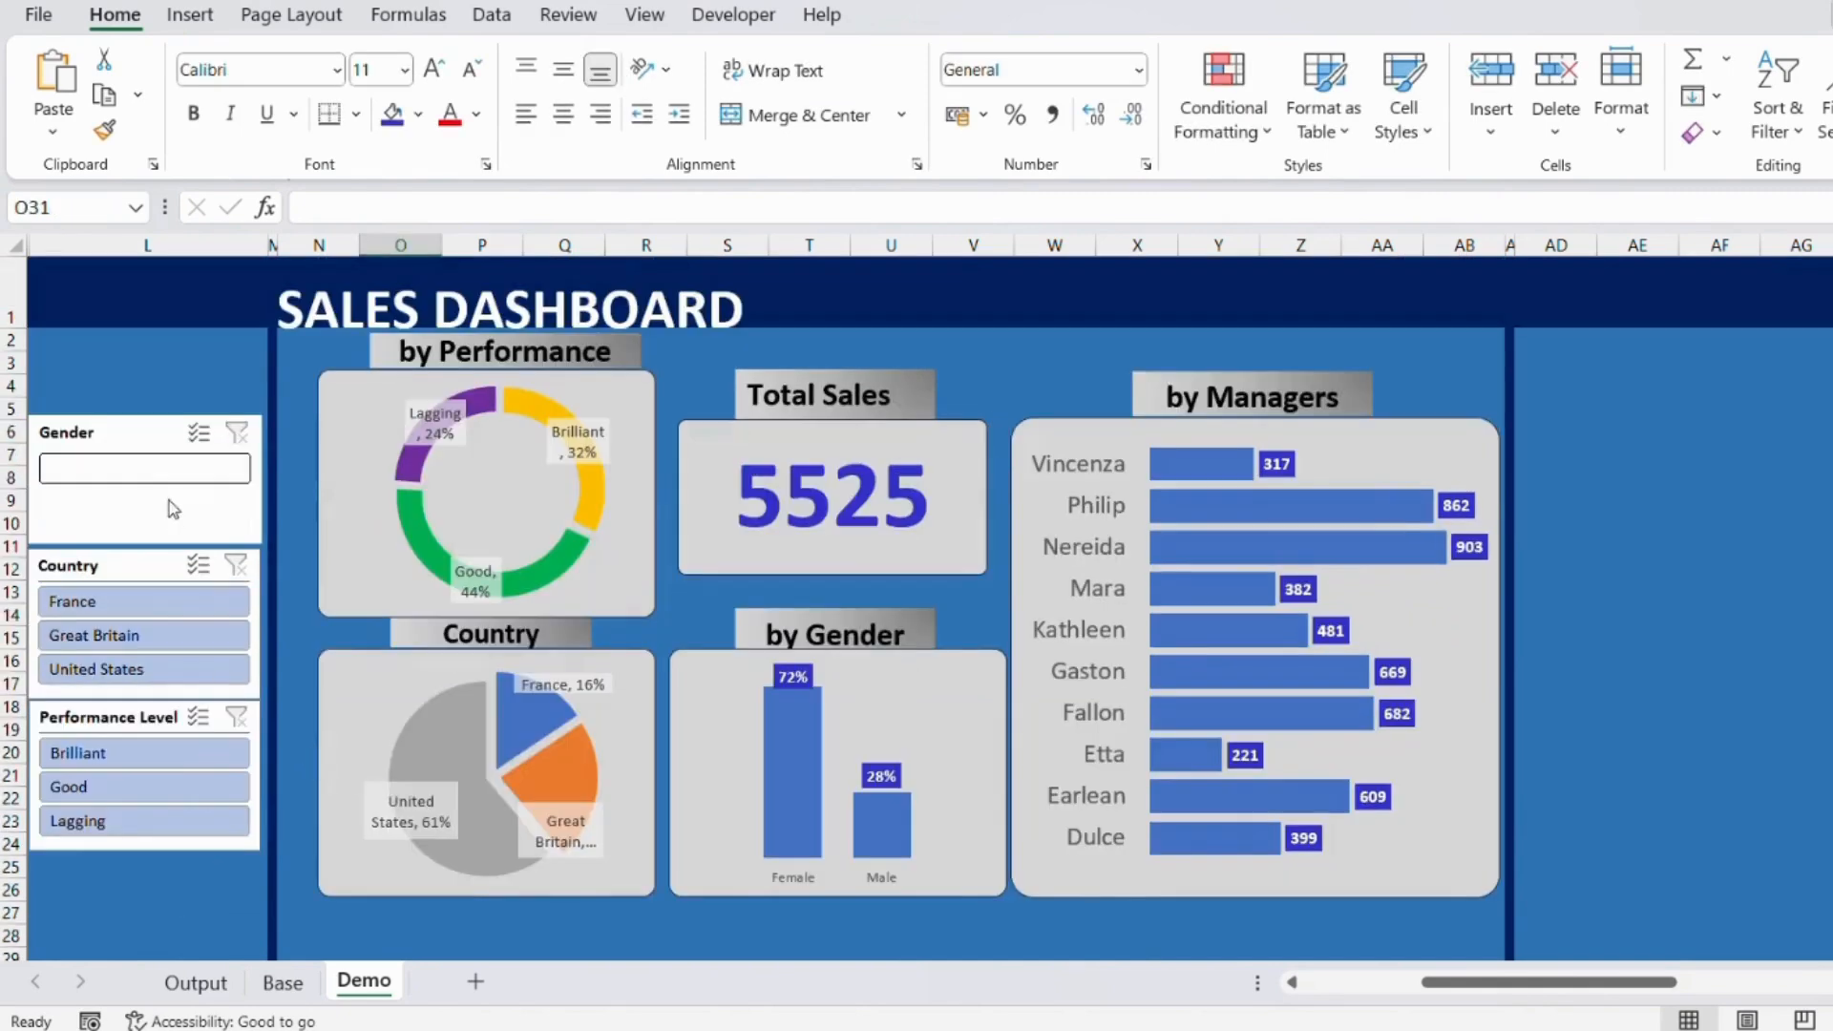
click(169, 500)
click(883, 15)
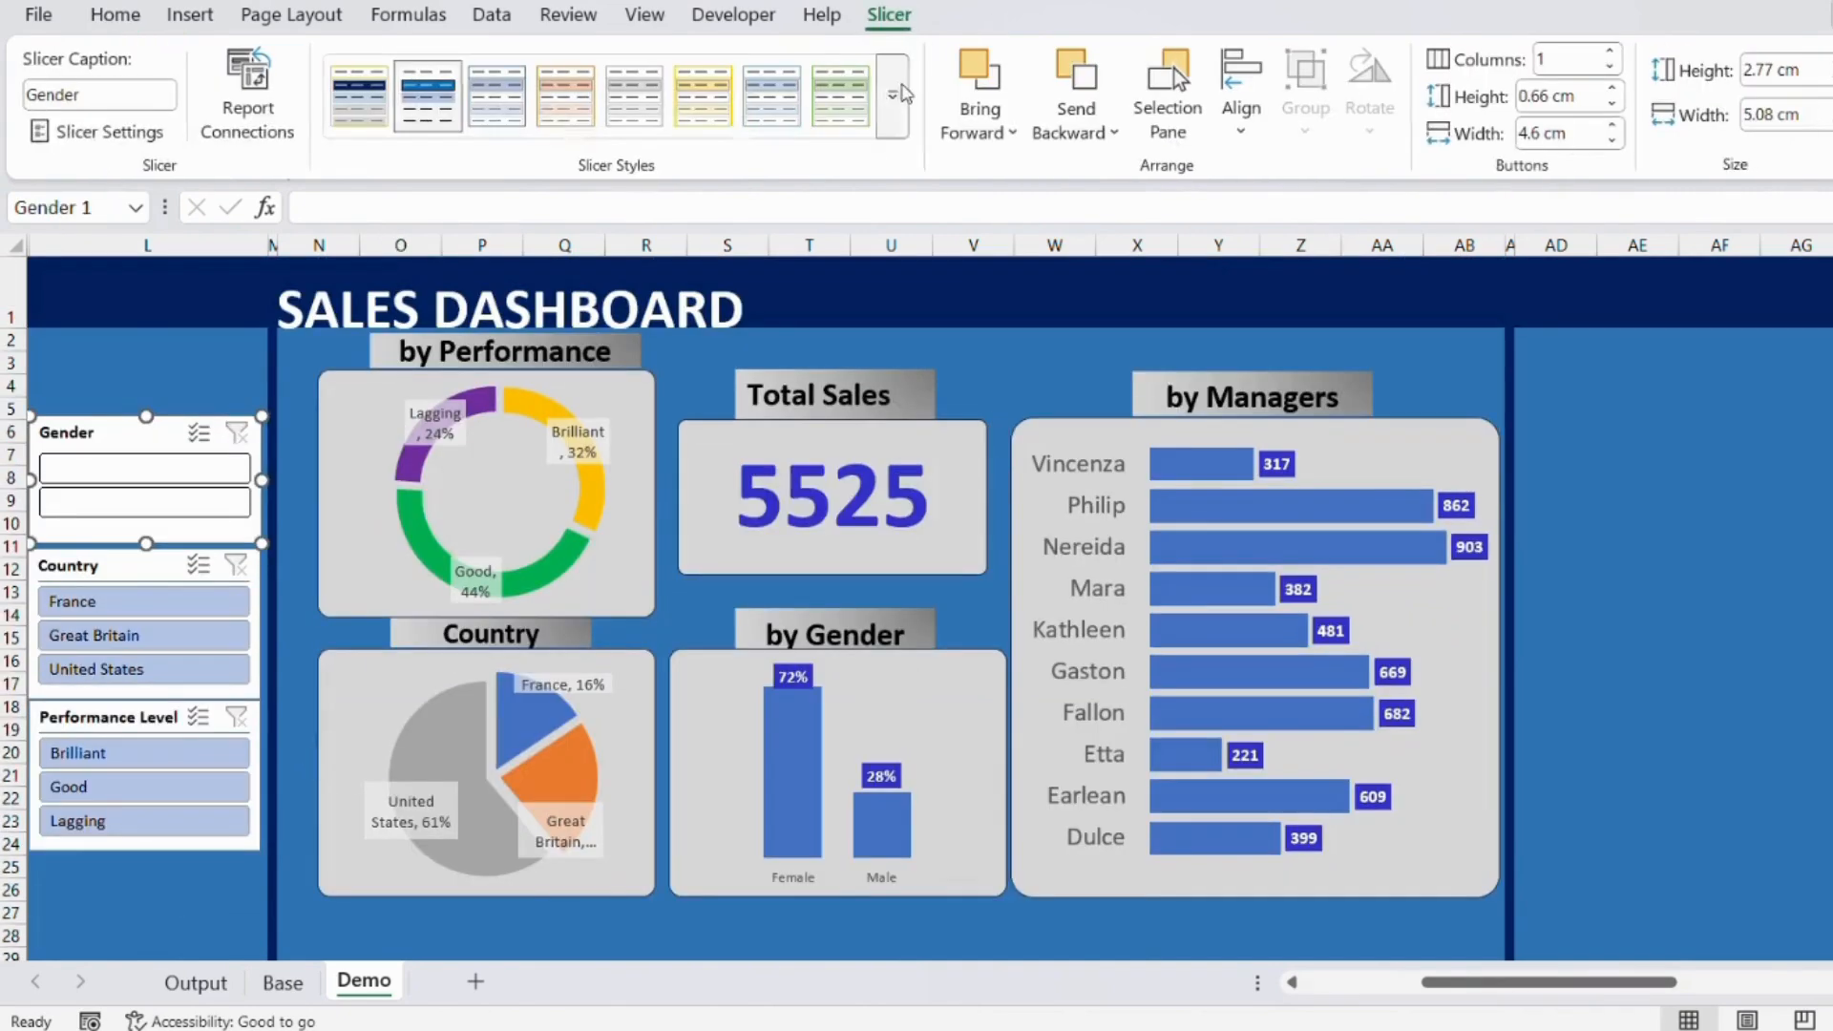
click(359, 95)
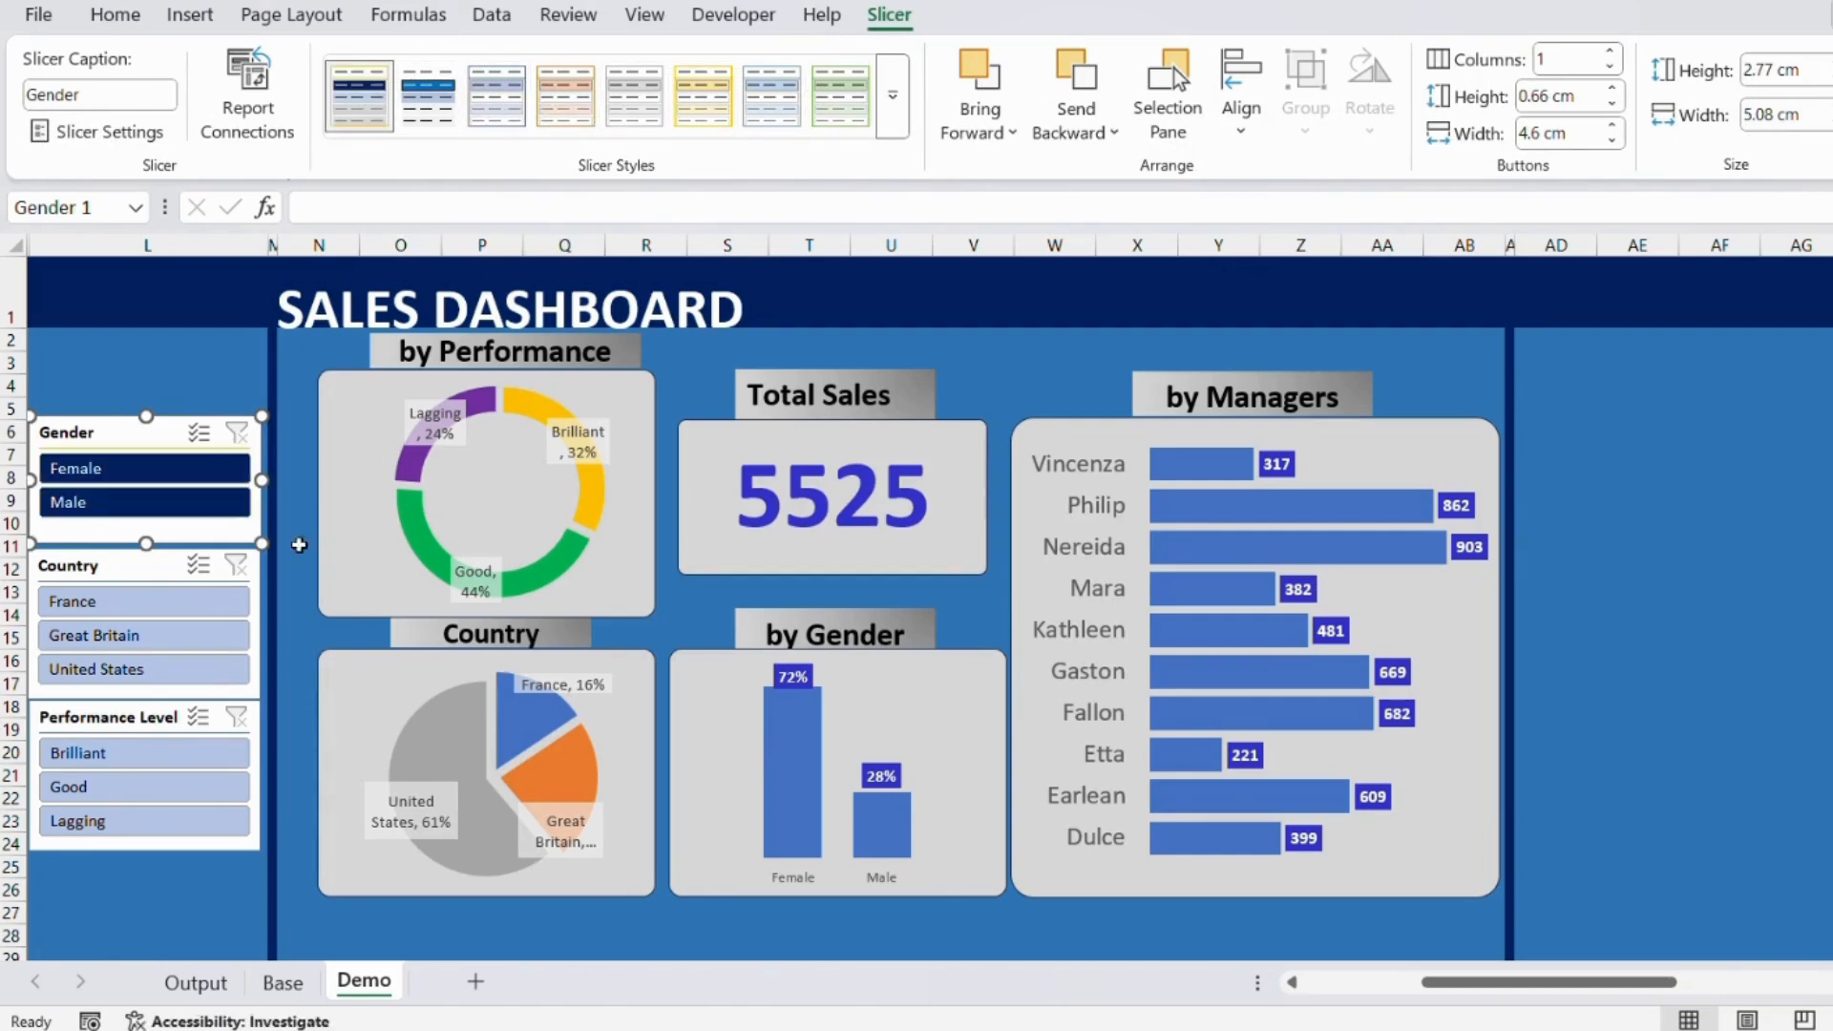
click(174, 565)
click(359, 96)
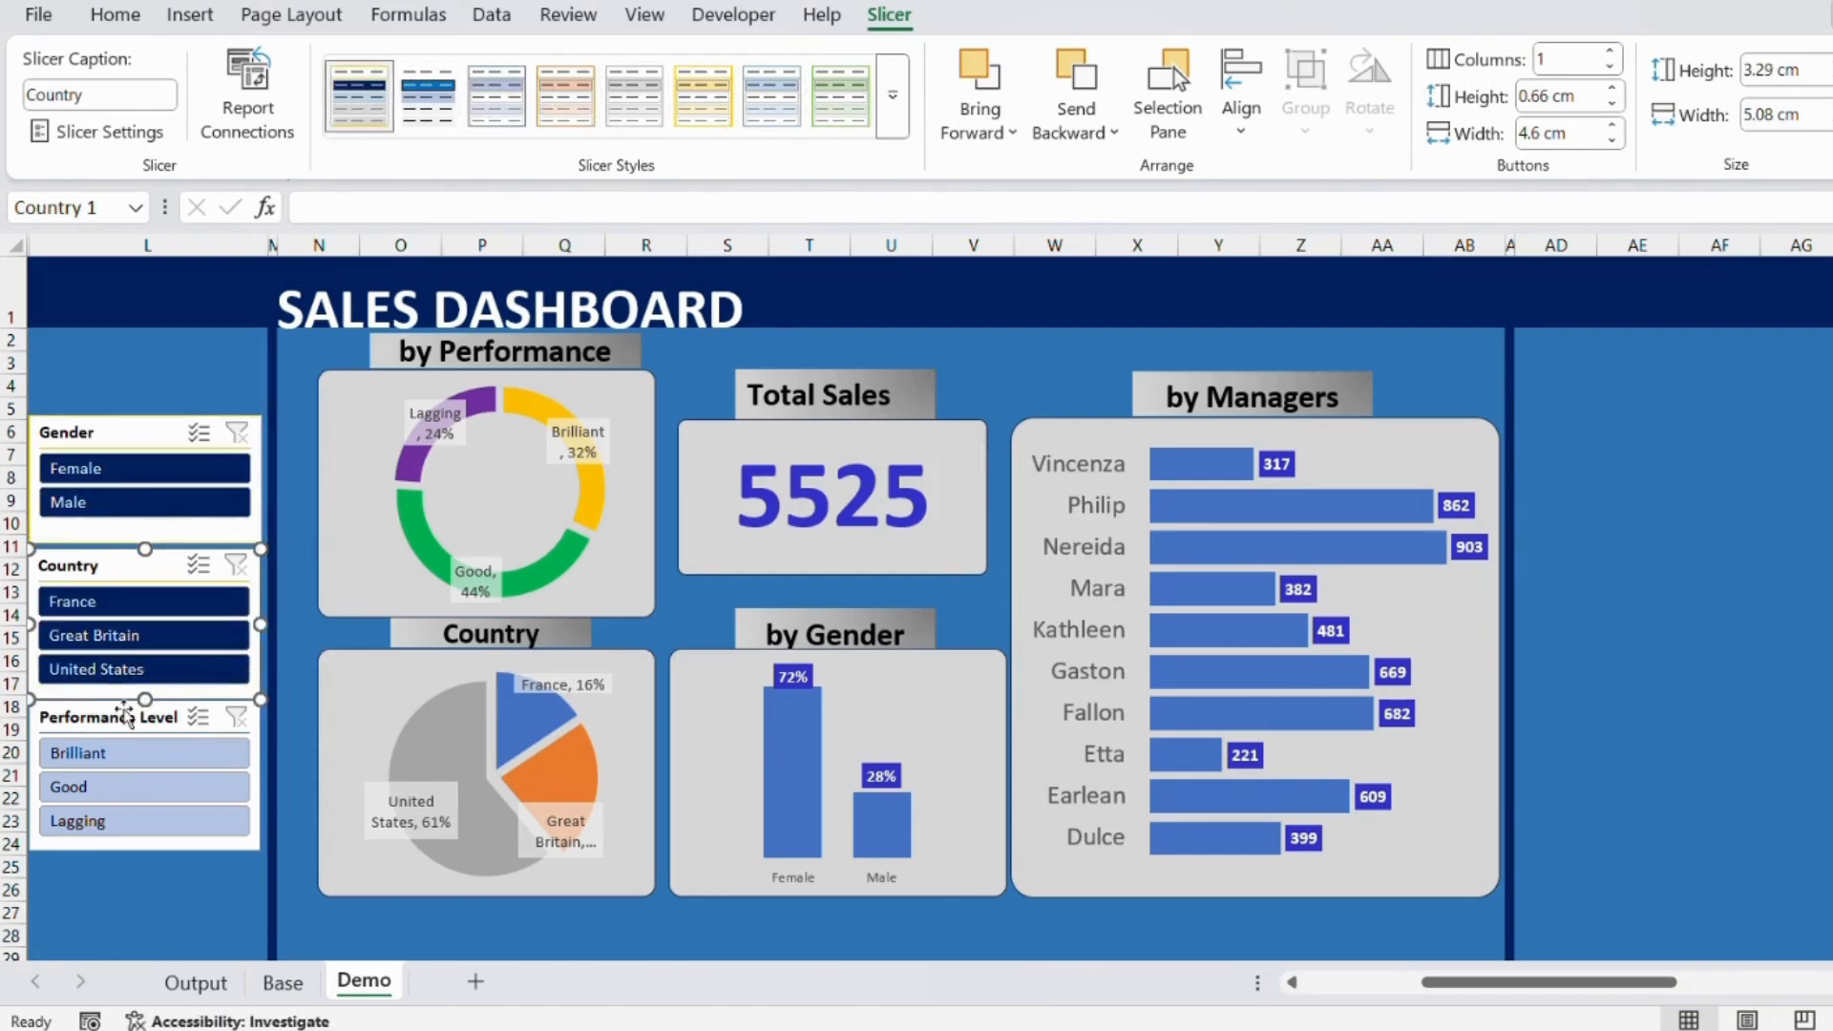
click(114, 718)
click(359, 96)
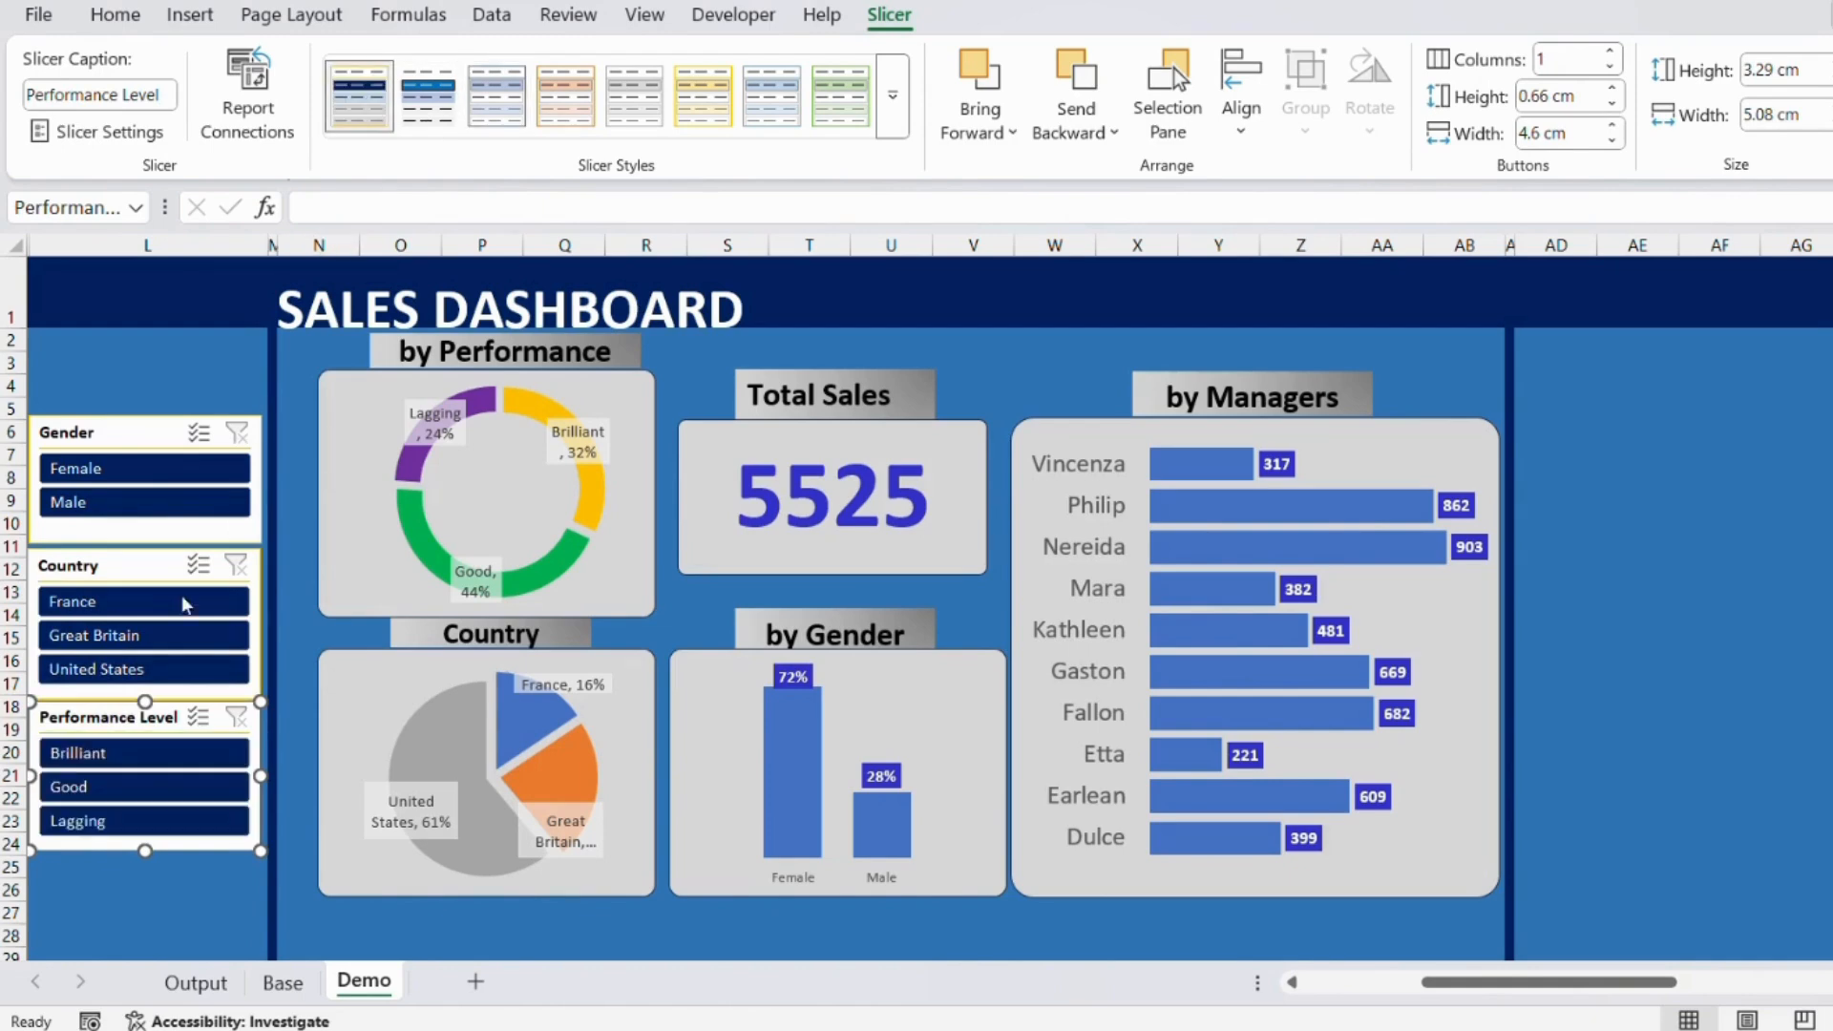
click(124, 363)
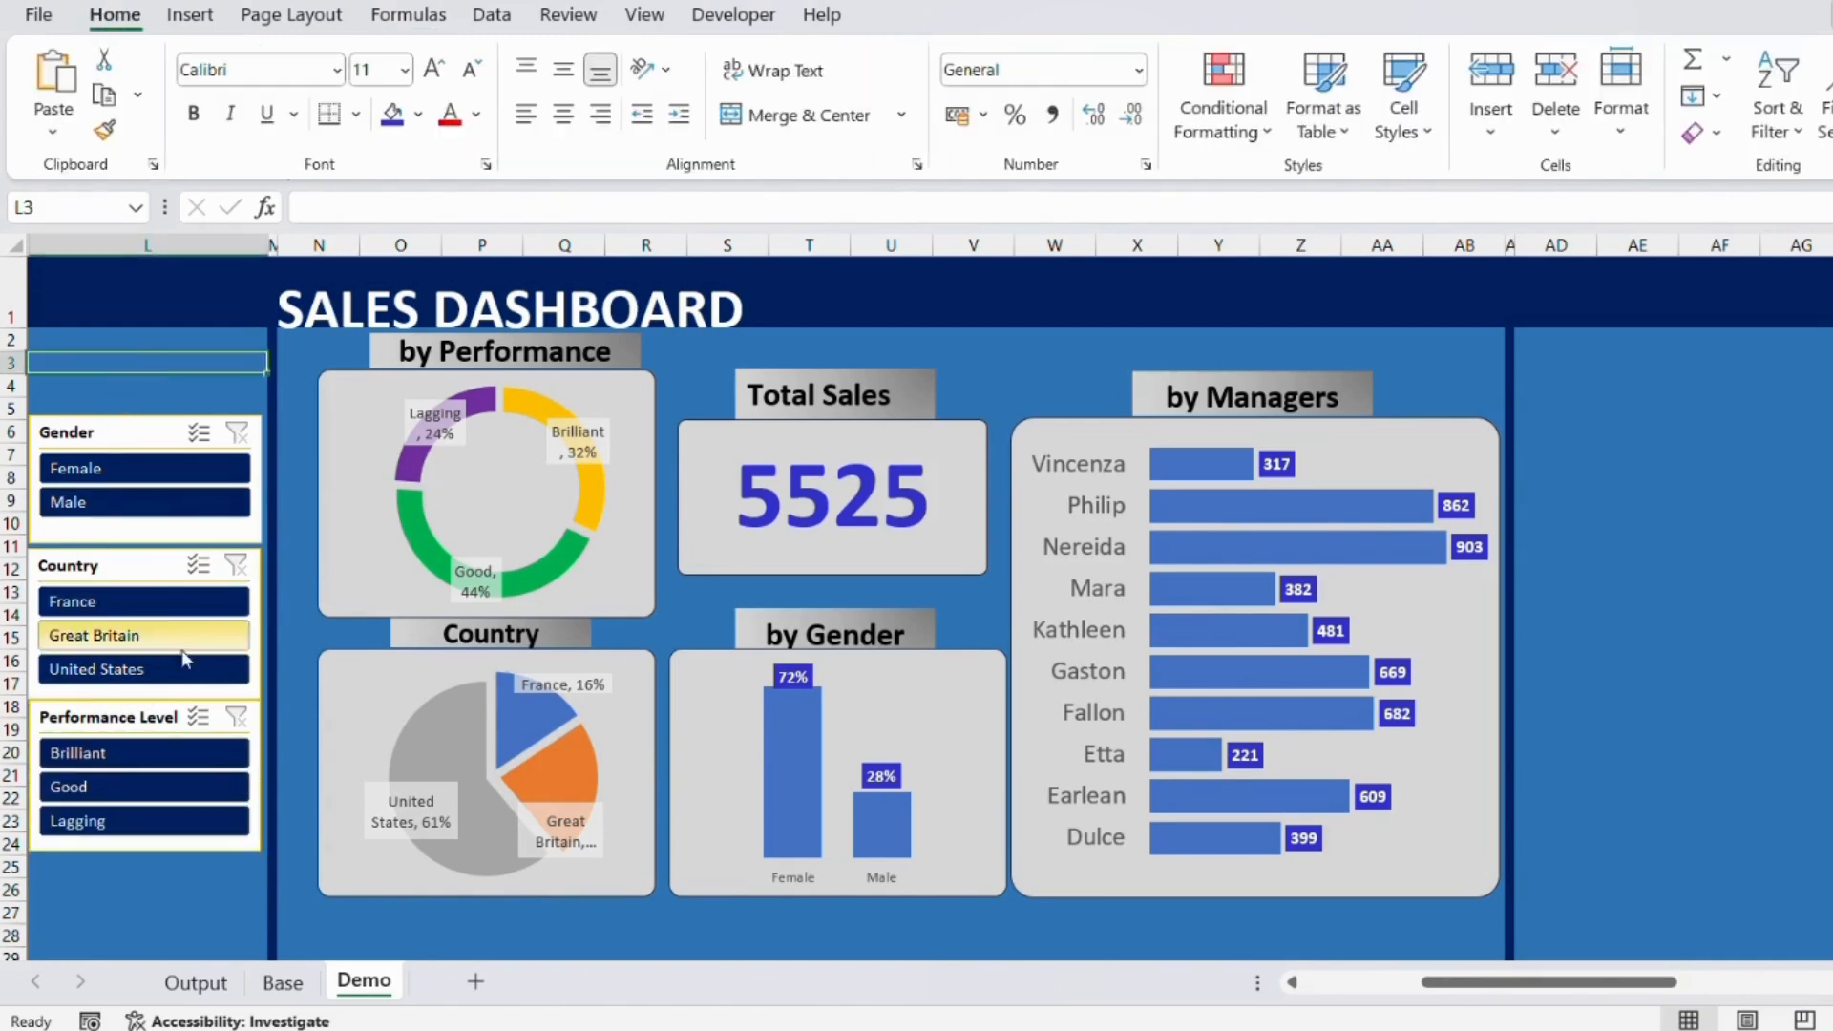
click(155, 862)
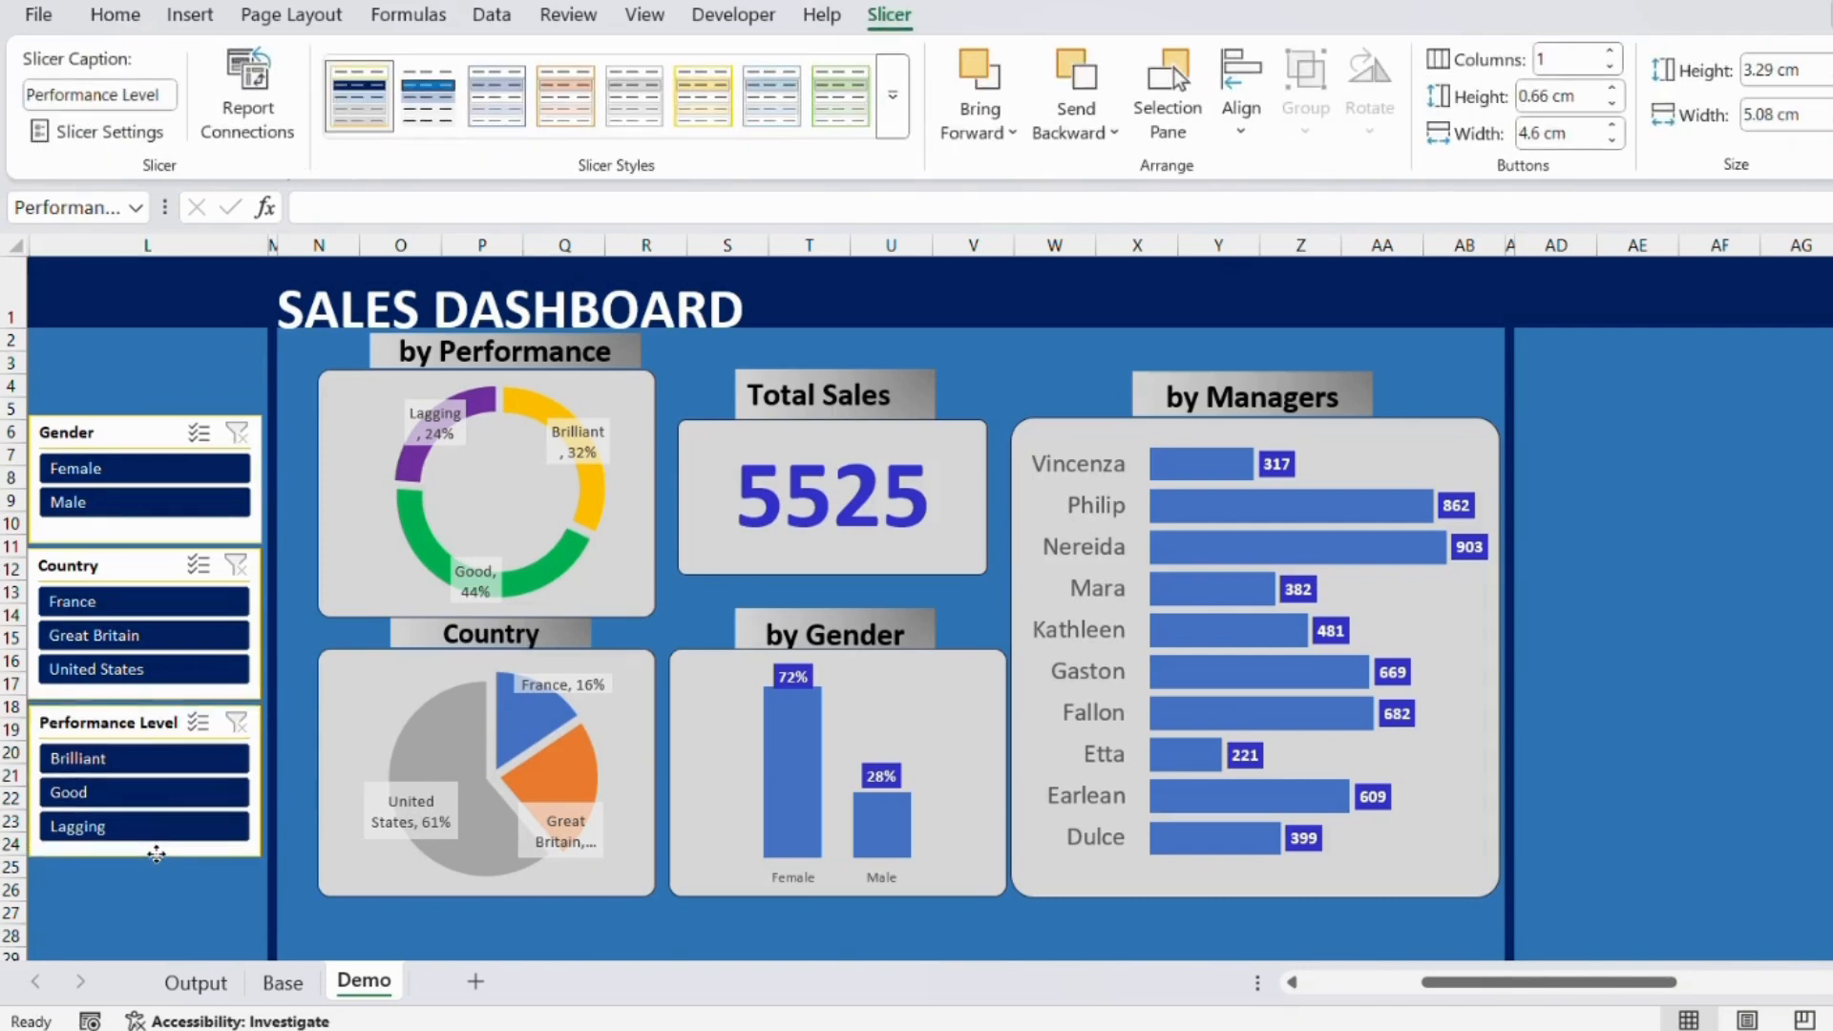
Compare the slicers and layout on the Output sheet with the Demo dashboard.
click(196, 982)
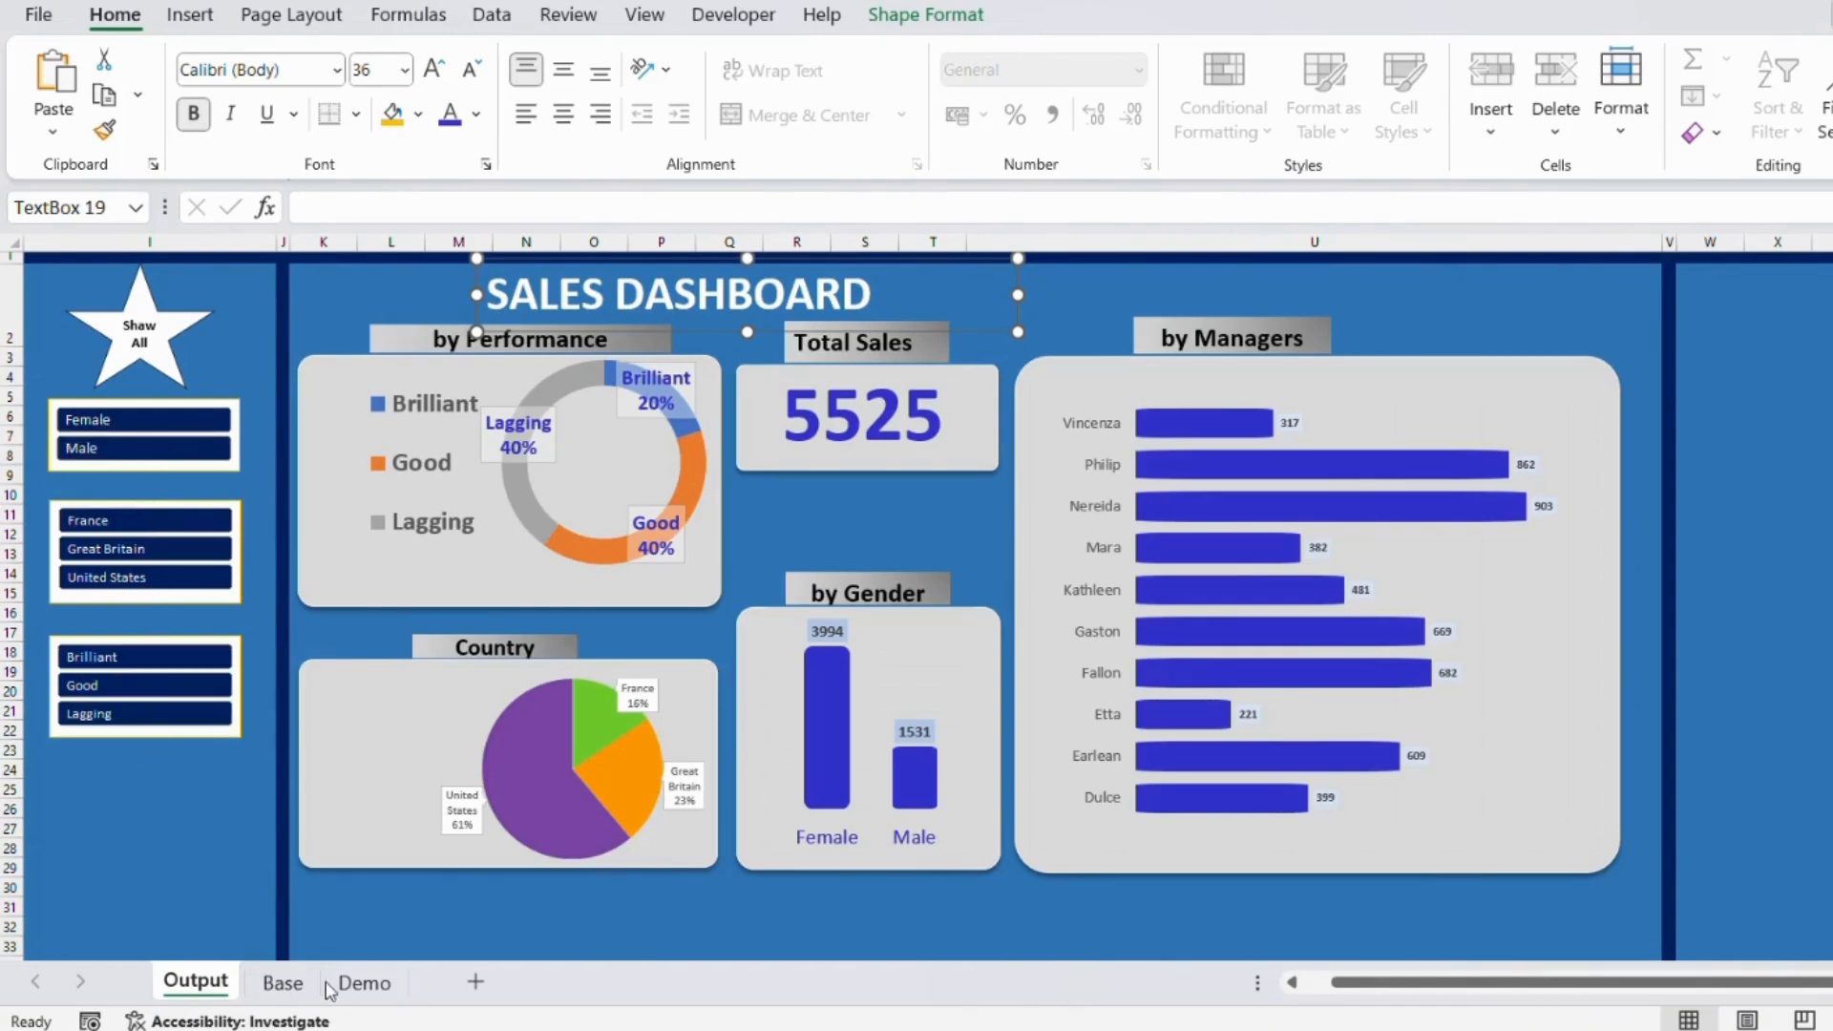
click(363, 983)
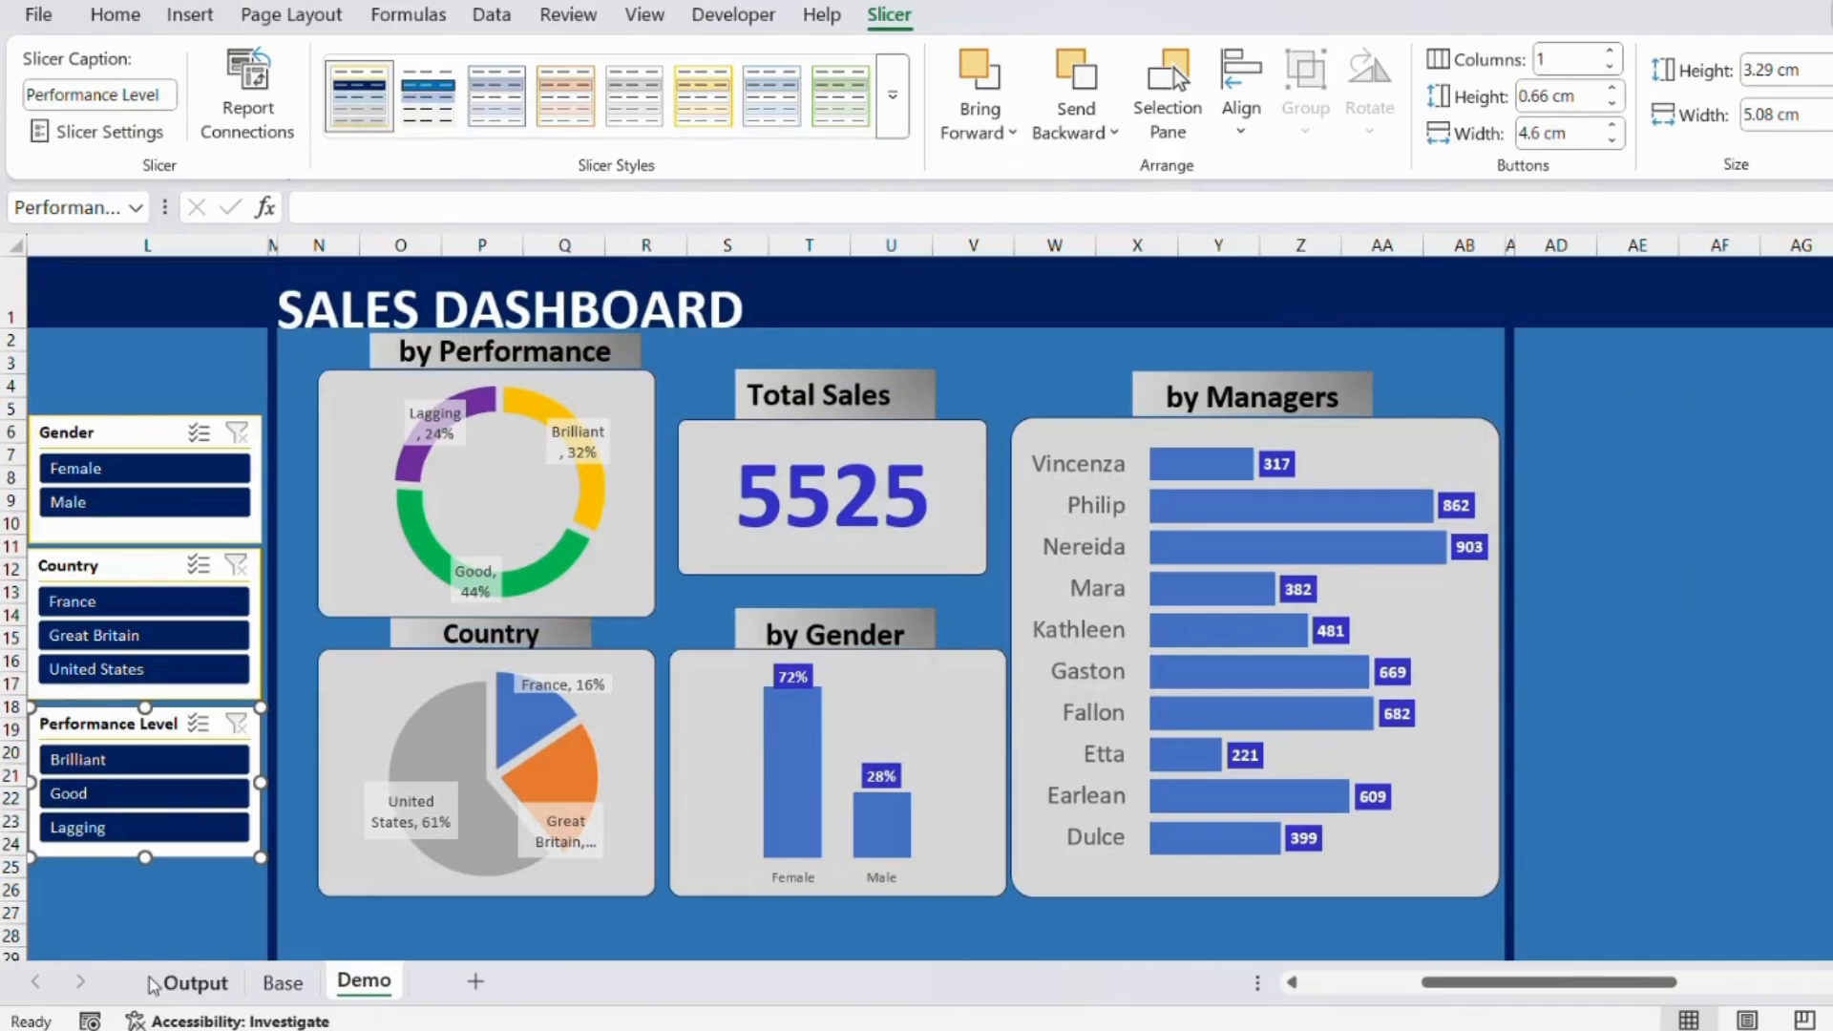
click(187, 983)
click(363, 982)
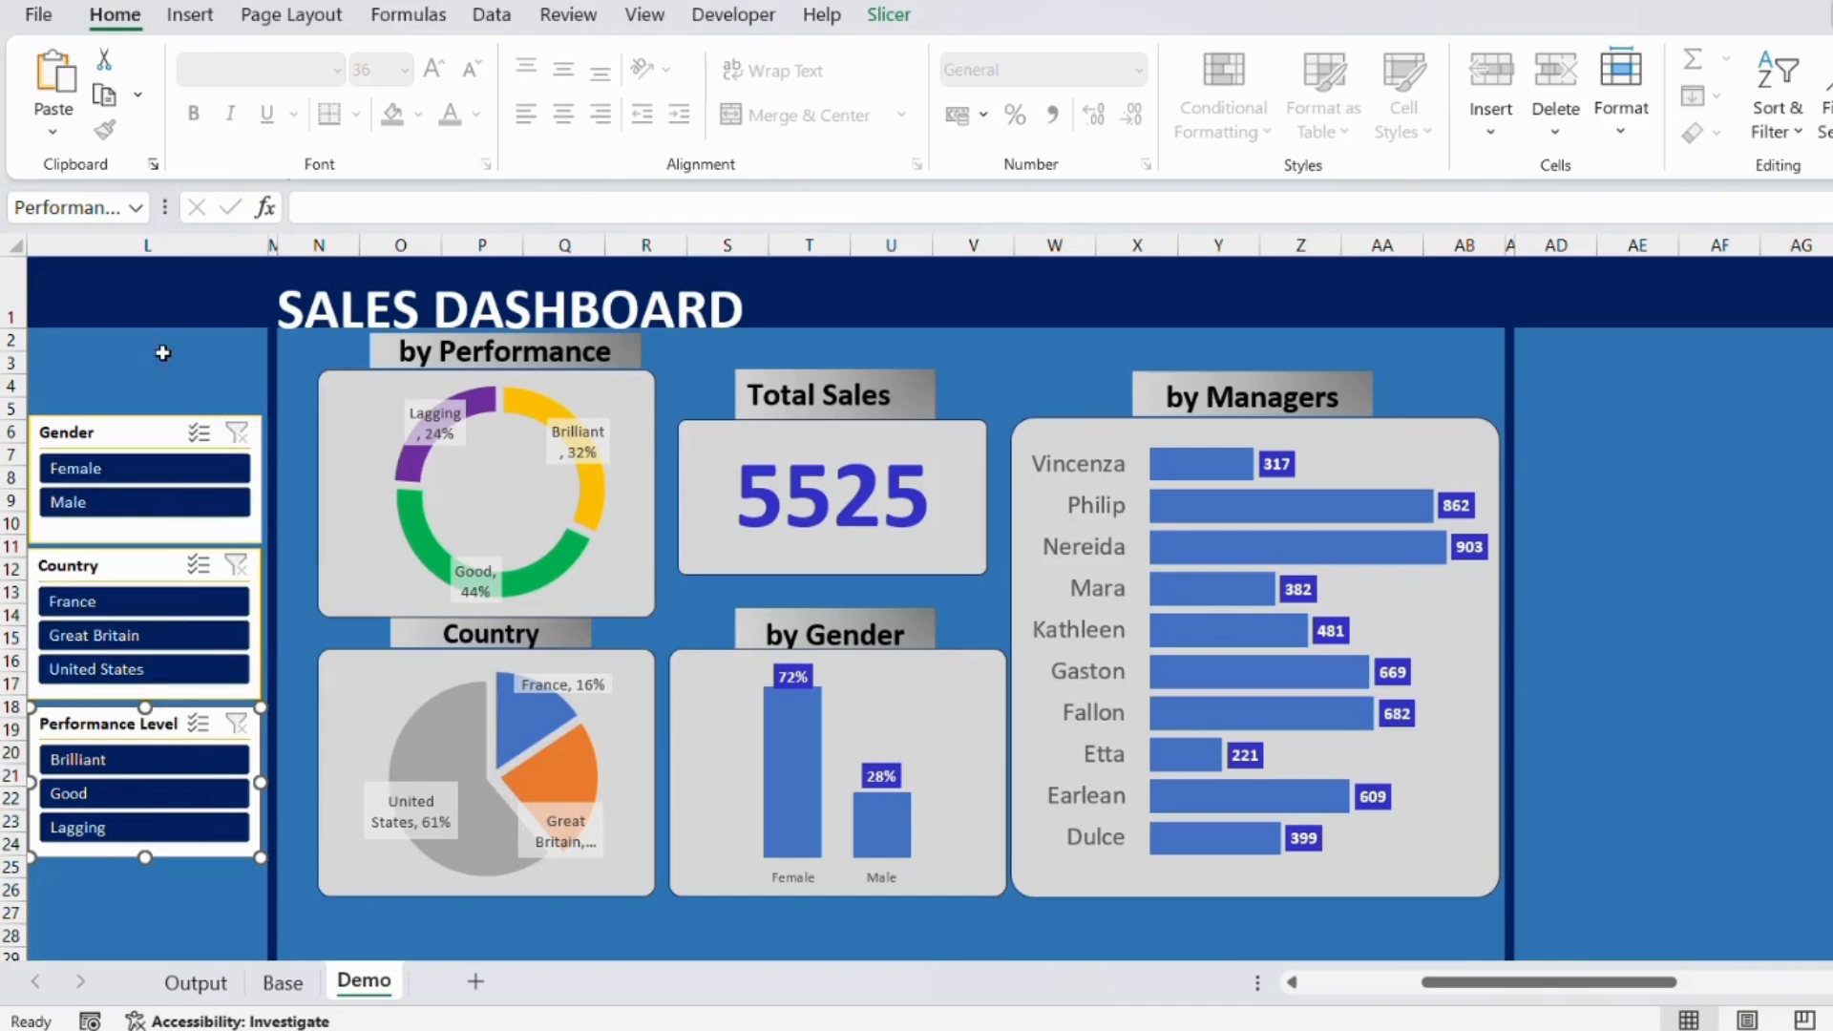
click(163, 353)
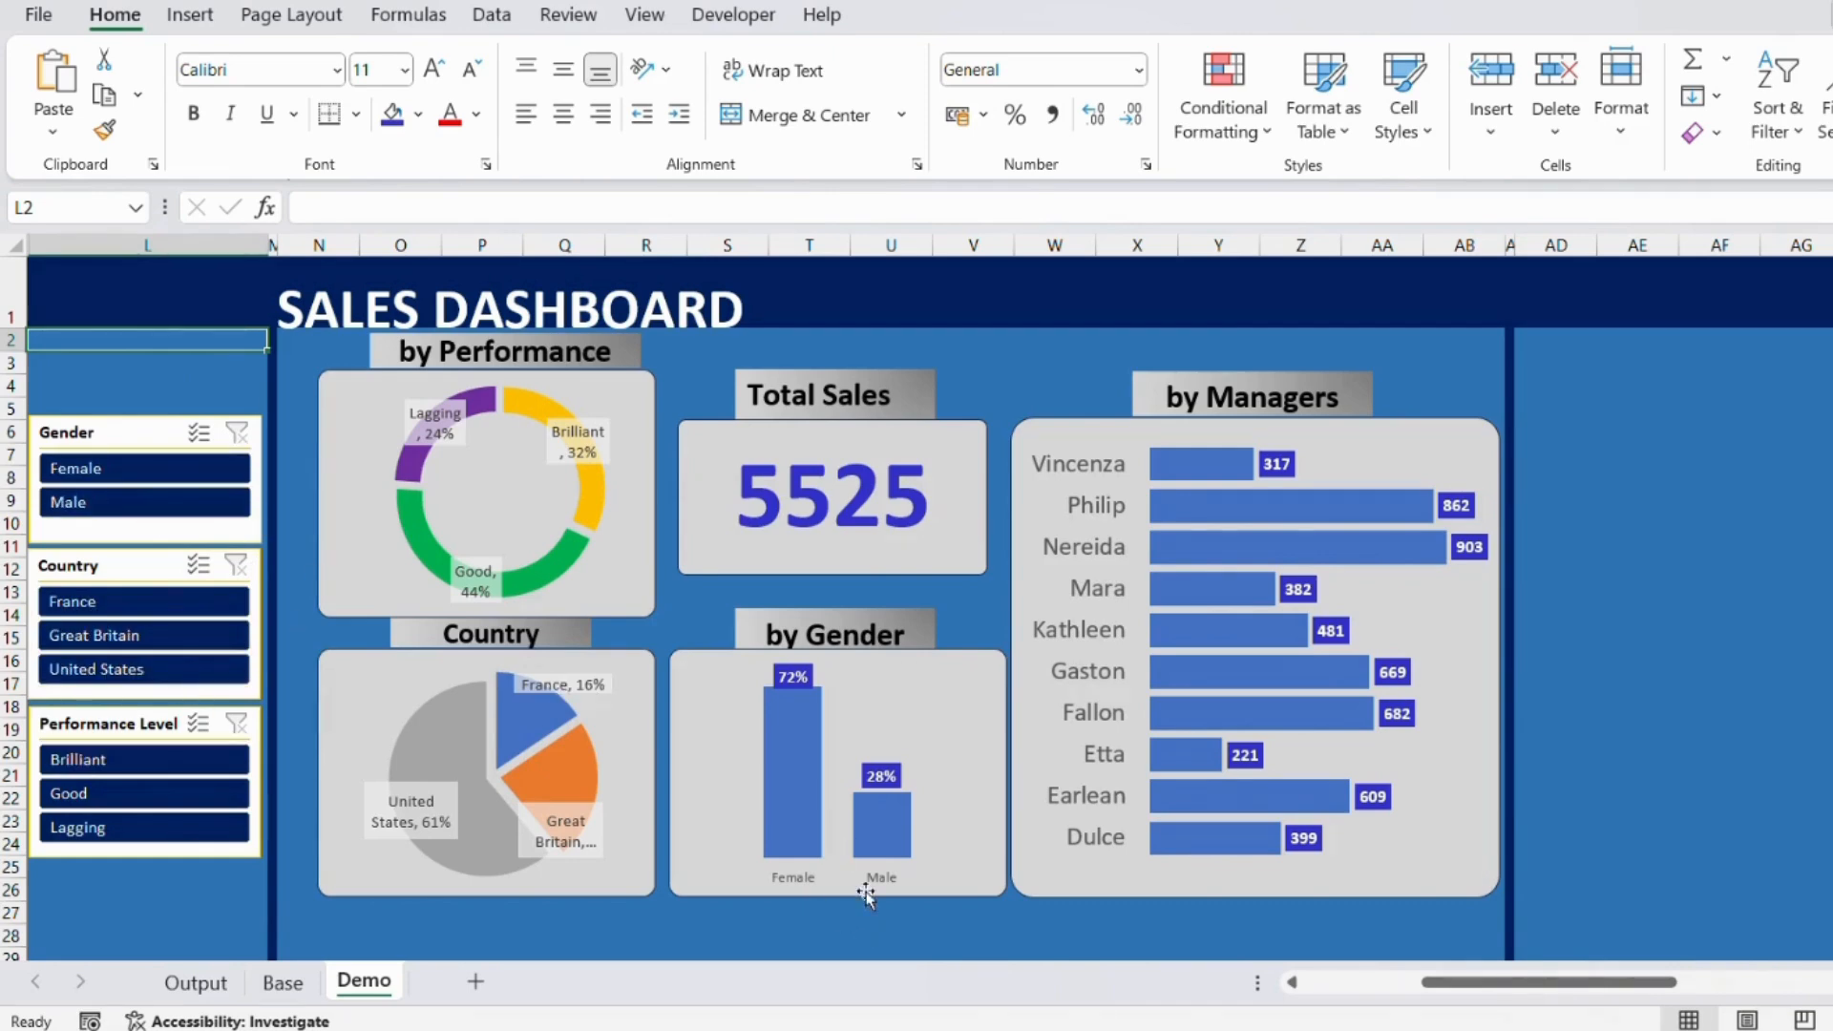
Test the Gender slicer by filtering the dashboard to Female, and clear the filter.
click(151, 506)
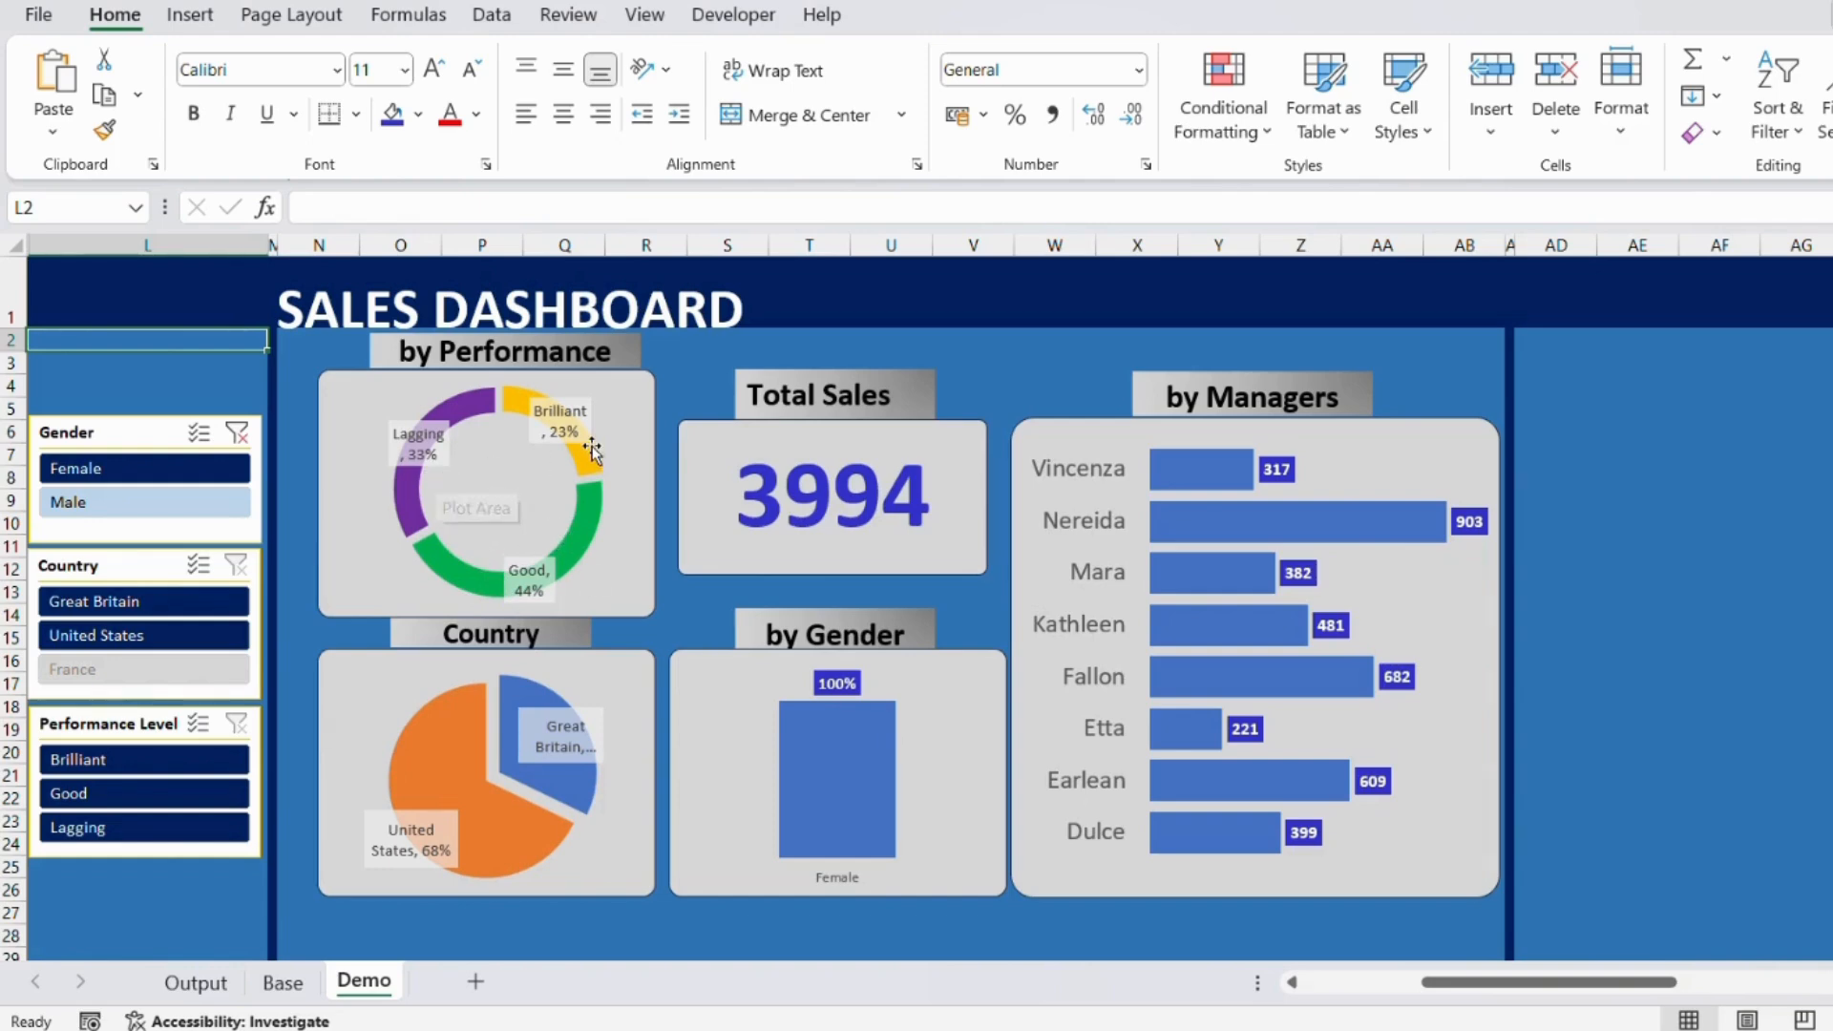
mouse_move(584, 449)
click(238, 434)
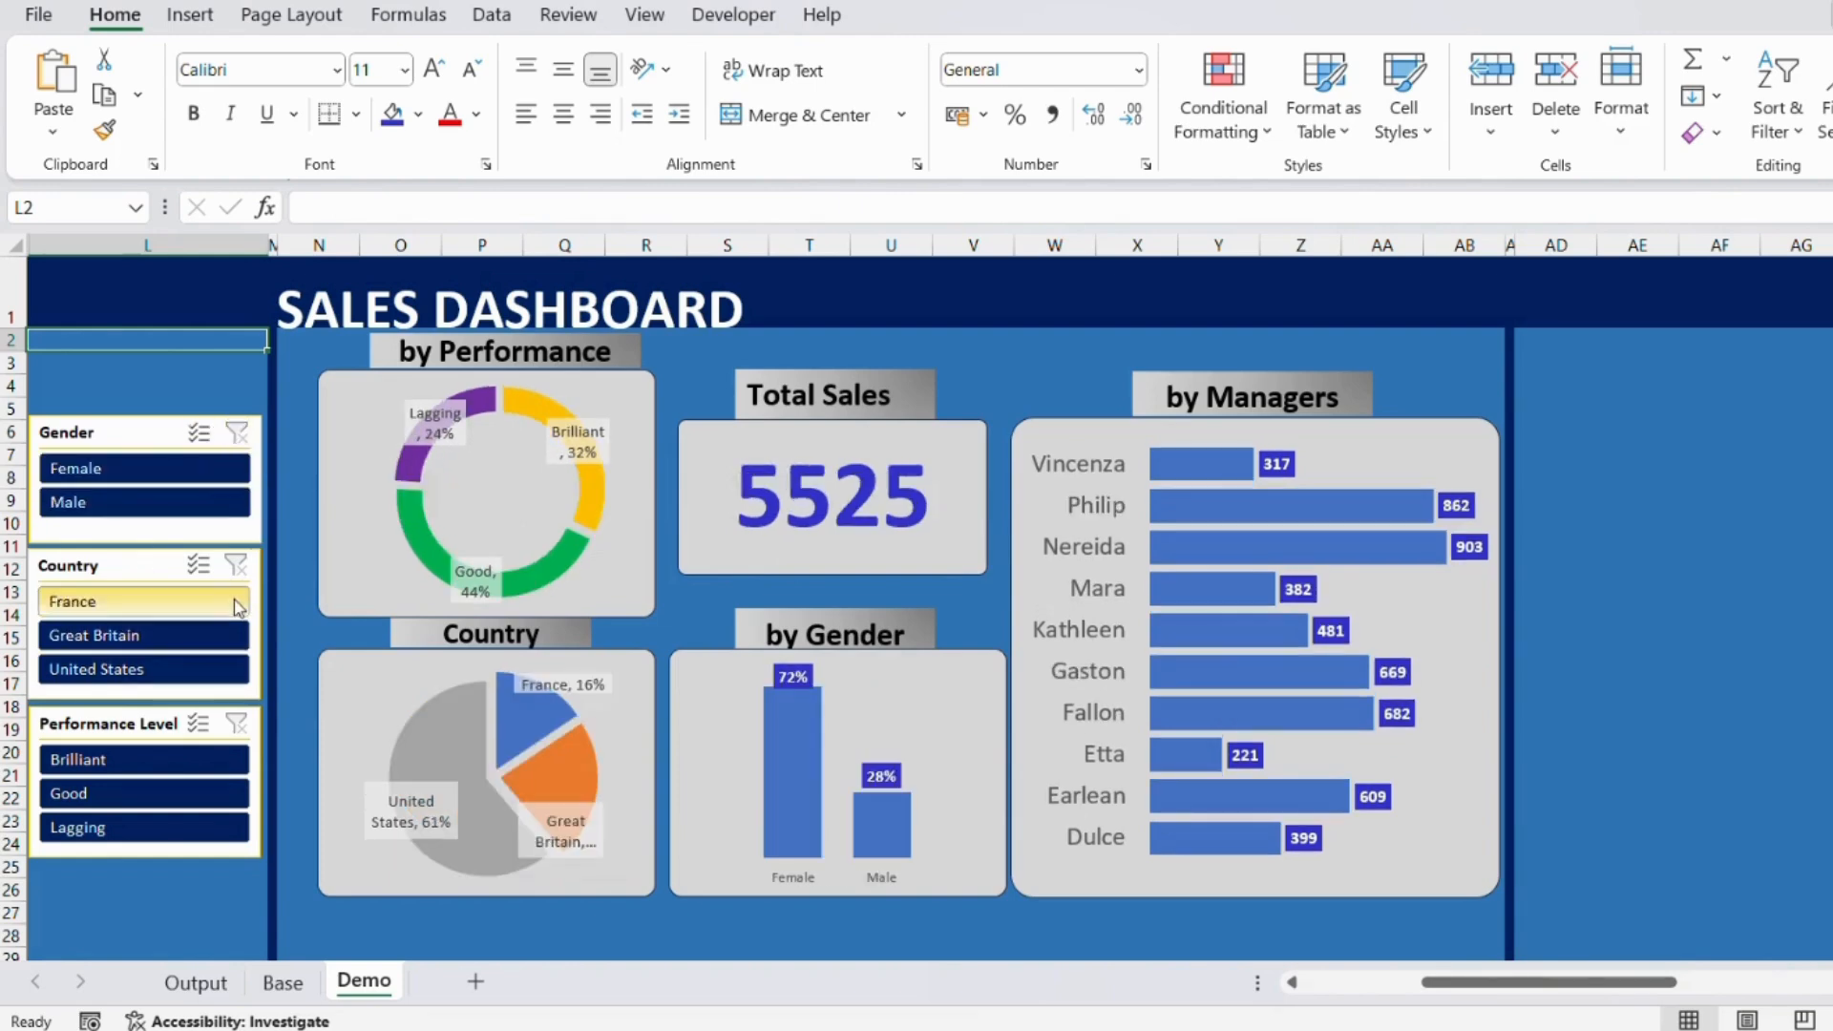
Test the Country slicer by filtering to France, Great Britain and United States in turn, and clear the filter.
click(152, 603)
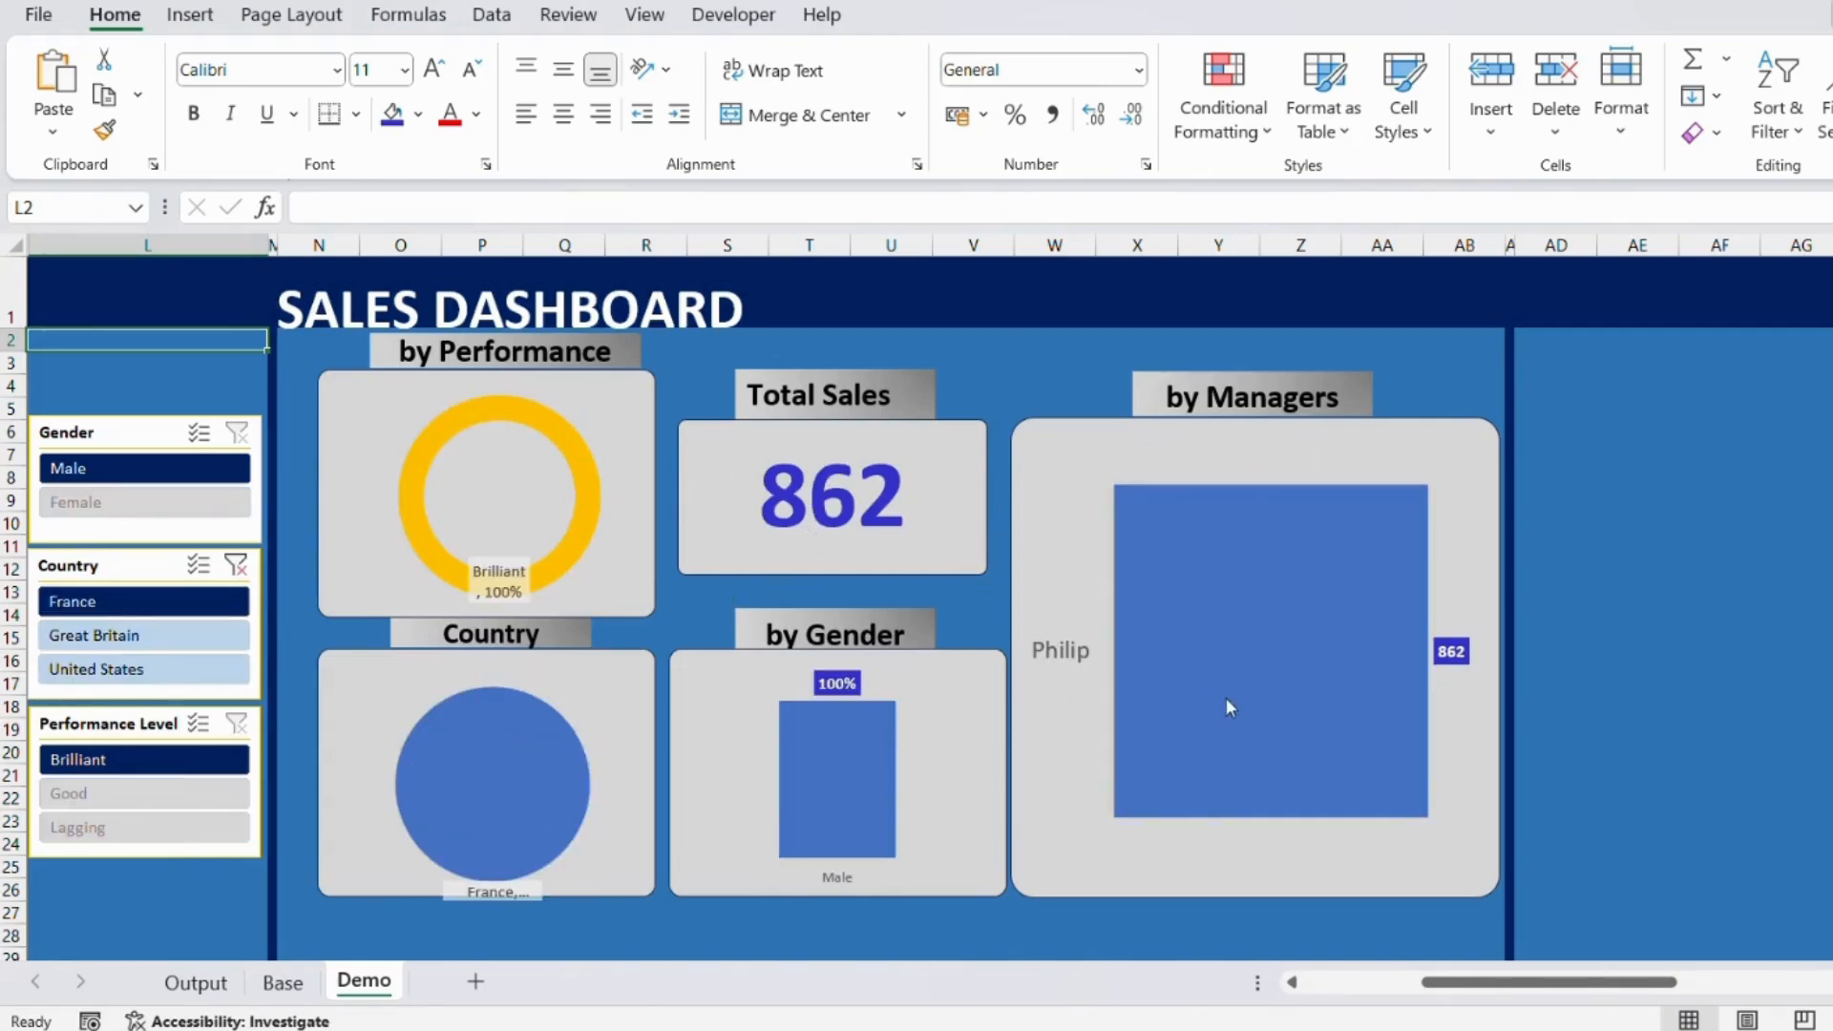
click(246, 633)
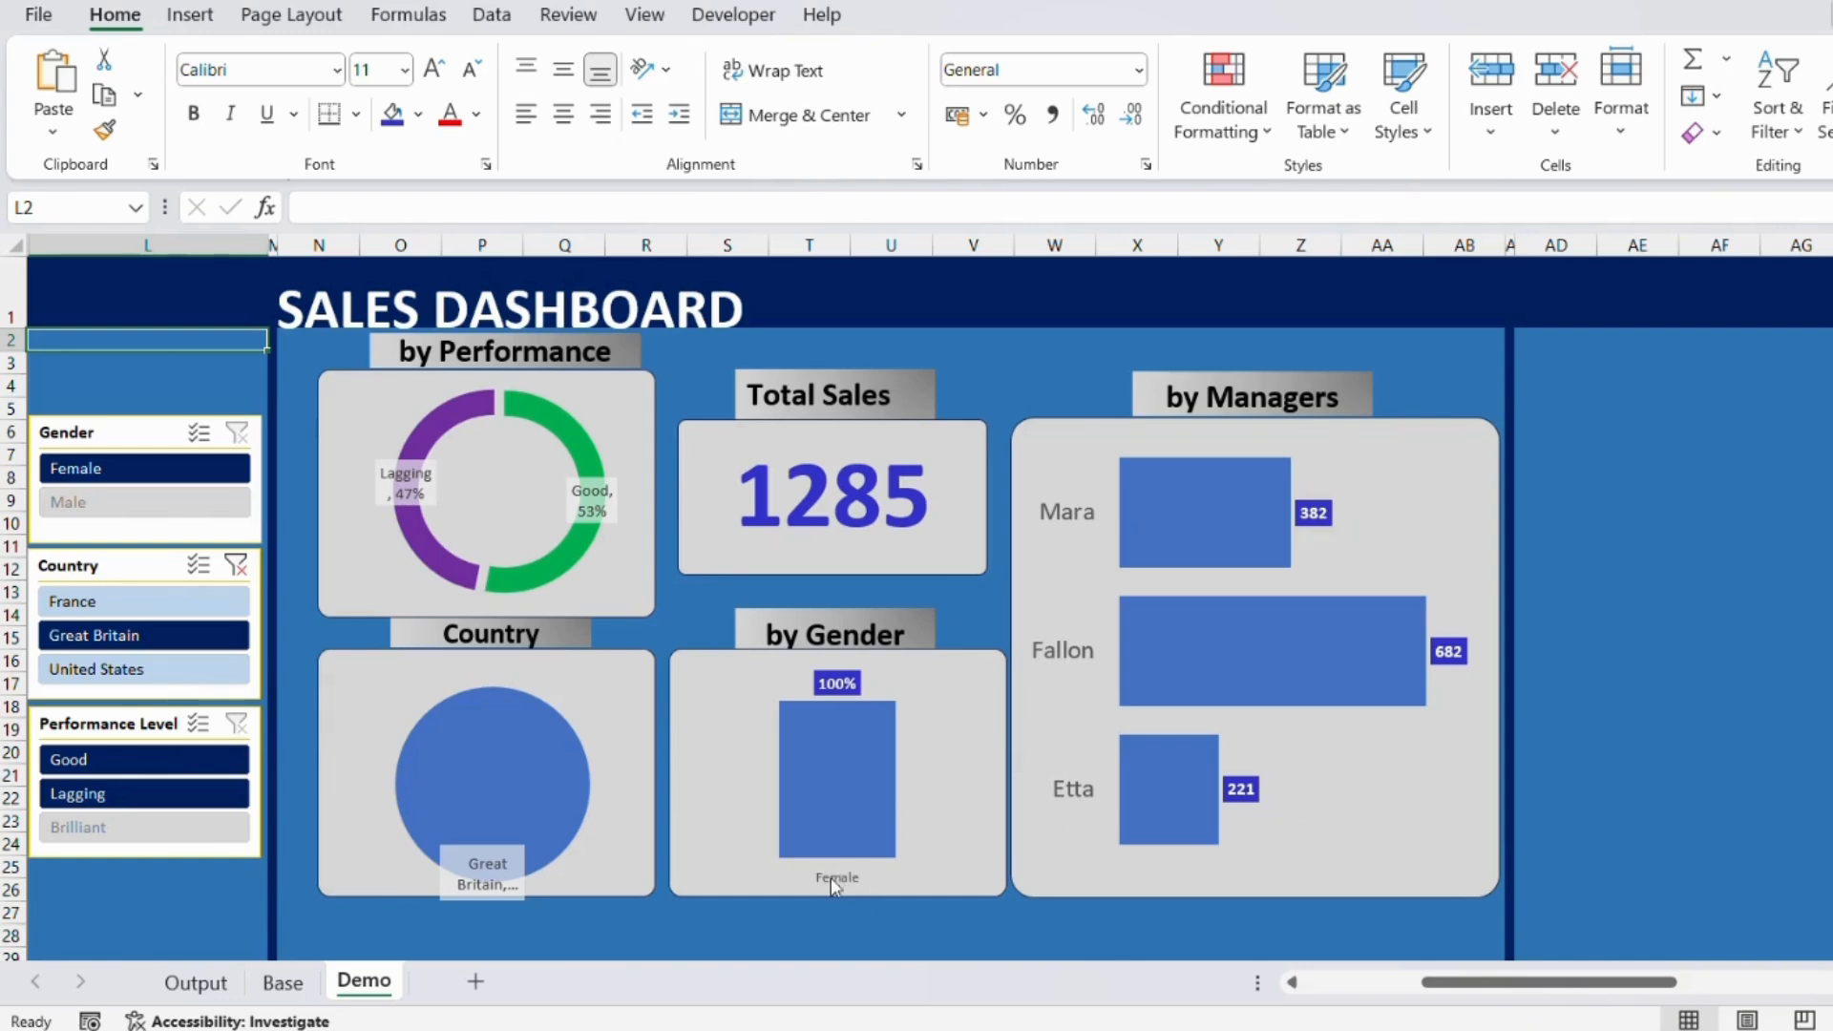
click(112, 668)
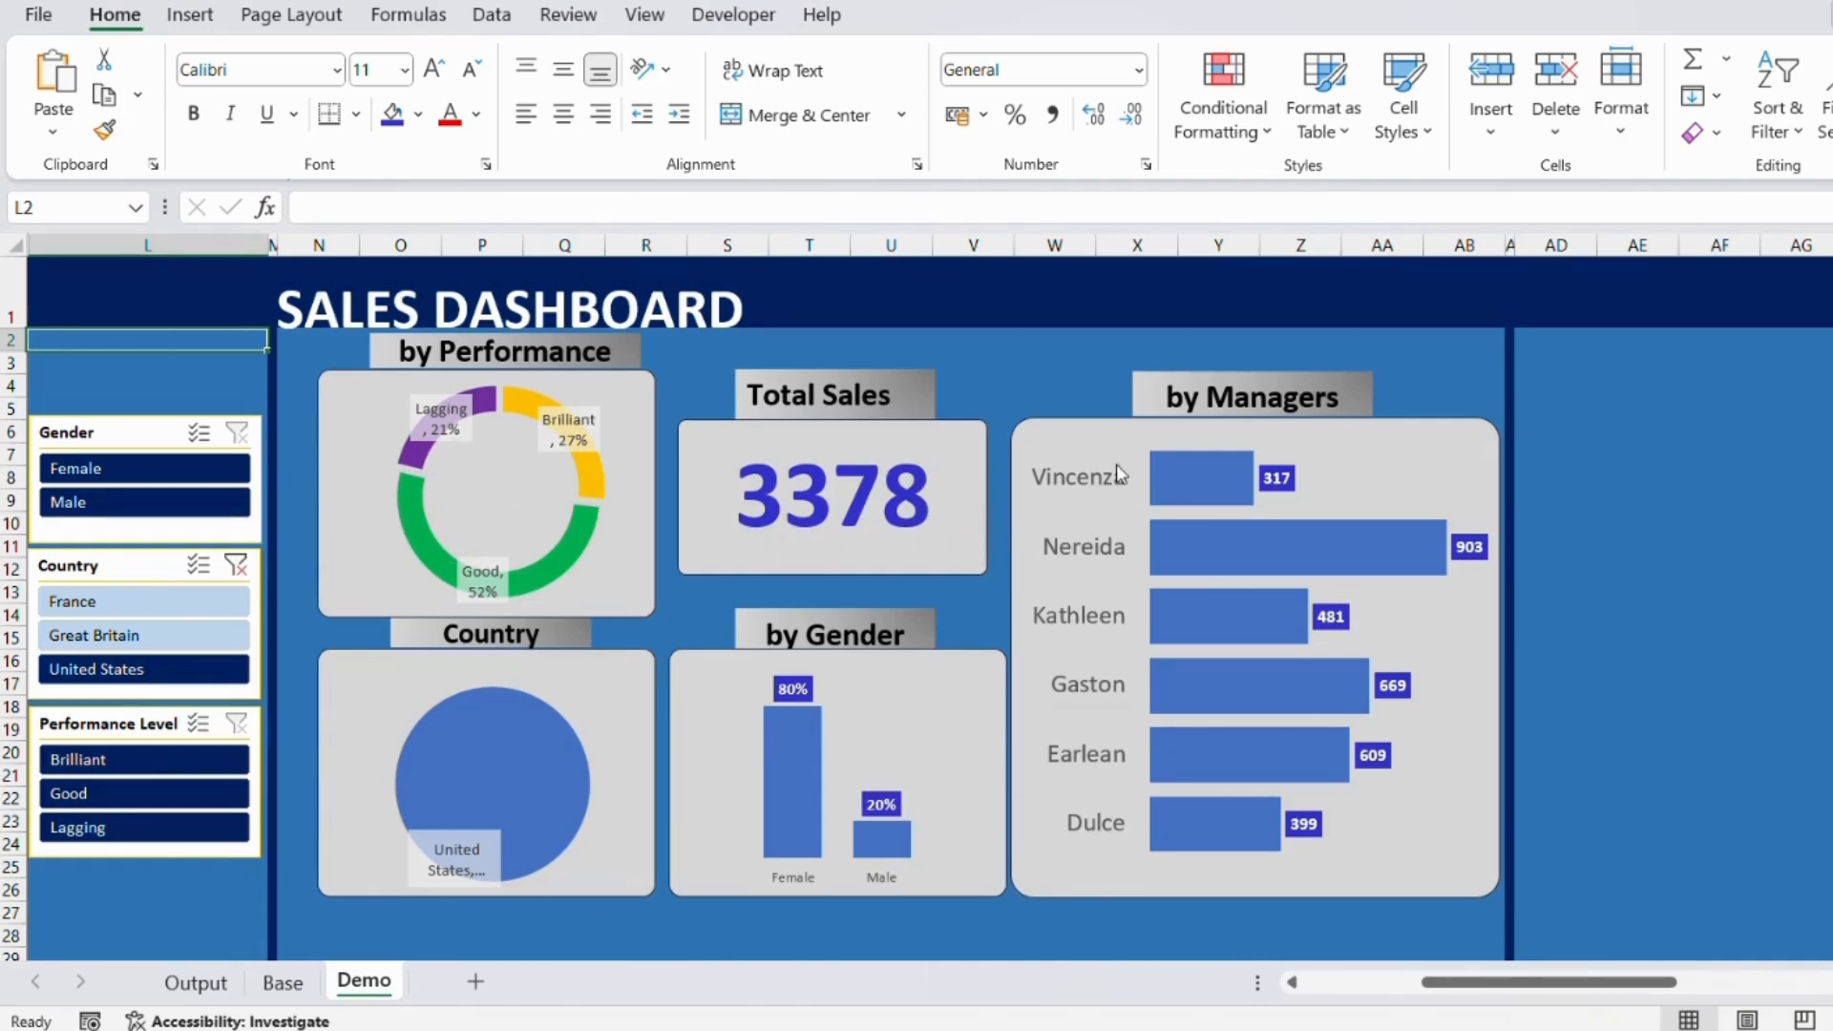
click(236, 565)
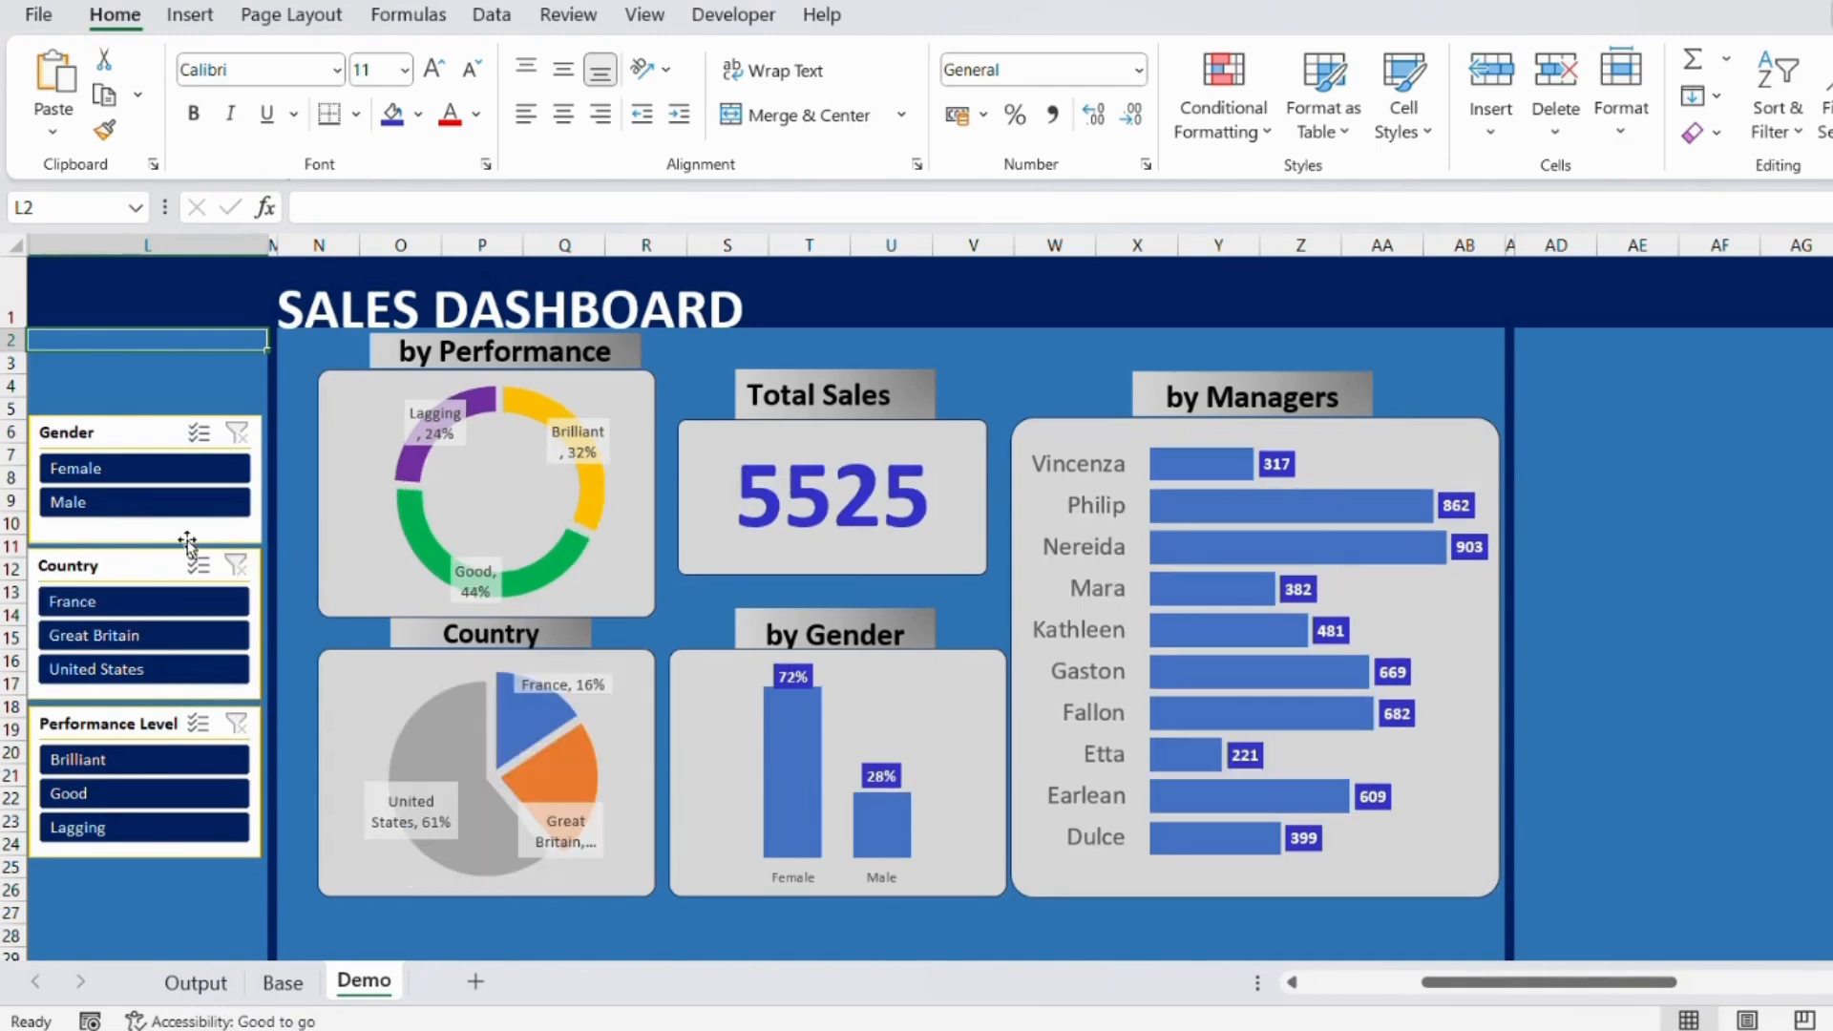